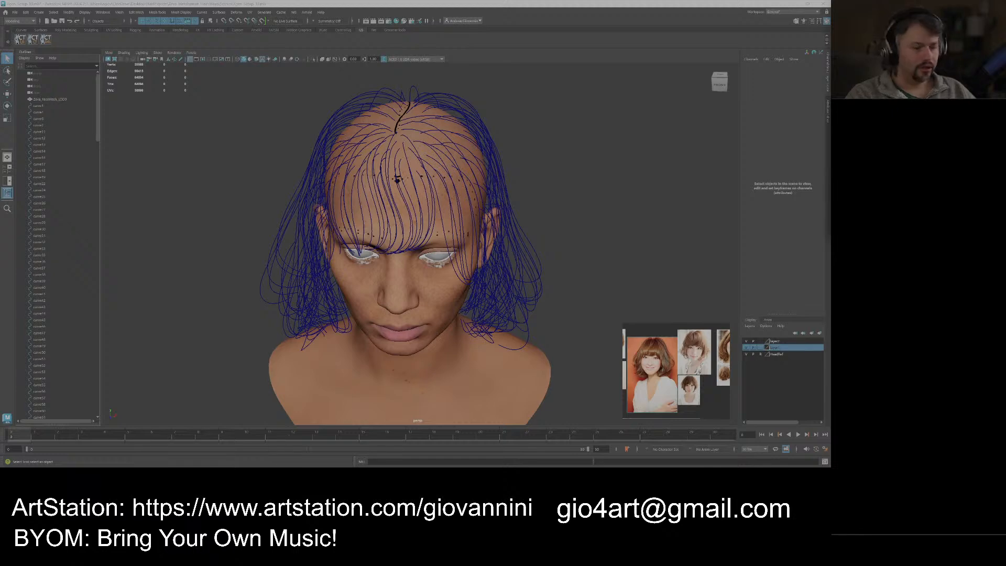
Examine the hair curves' silhouette and fringe from the front of the head.
scroll(430, 226, down, 2)
alt+drag(427, 241, 427, 228)
alt+middle_drag(427, 228, 426, 233)
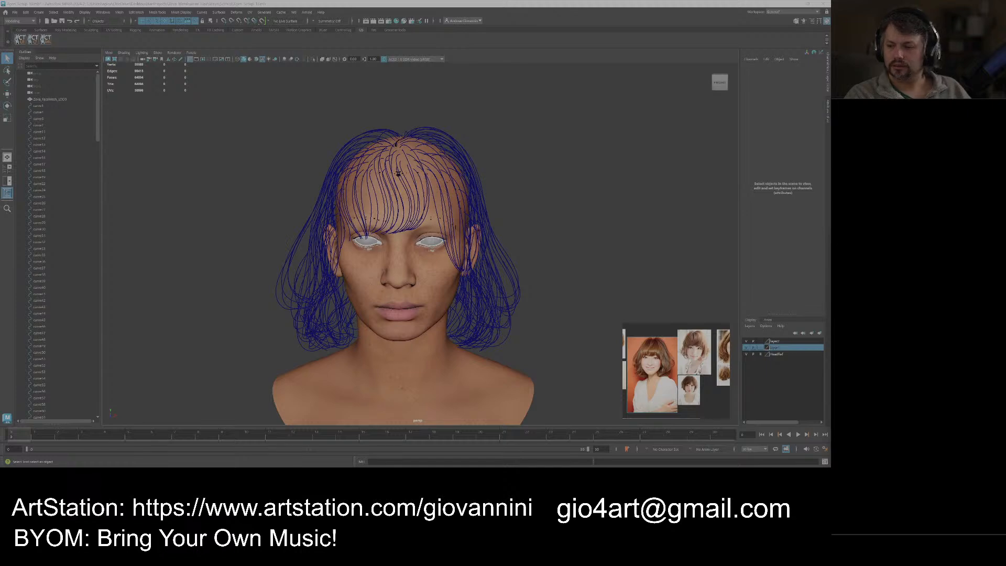
alt+drag(392, 255, 510, 254)
scroll(524, 288, down, 3)
drag(539, 335, 319, 172)
scroll(319, 171, up, 3)
click(579, 152)
alt+drag(578, 152, 576, 131)
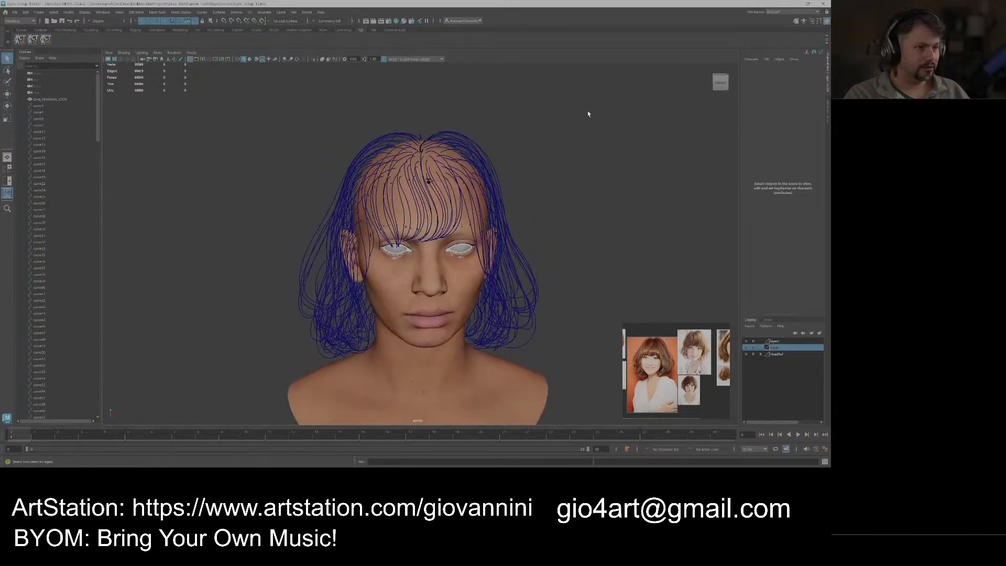
drag(236, 361, 238, 363)
click(537, 256)
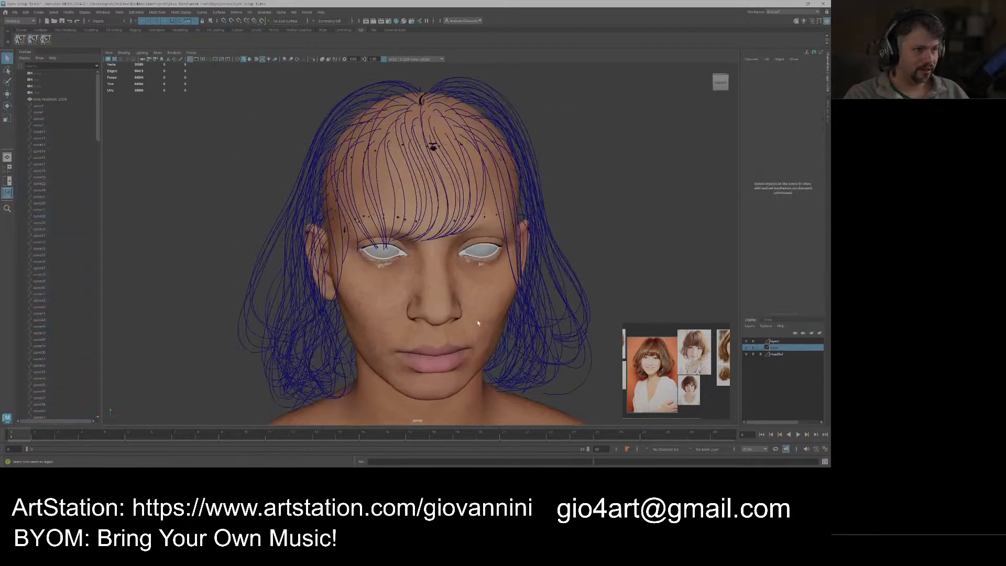
Inspect a hair curve growing from the parting on top of the head and its path down the side.
alt+drag(479, 321, 455, 263)
alt+right_drag(455, 263, 413, 288)
alt+drag(413, 287, 445, 225)
alt+right_drag(335, 231, 379, 233)
alt+middle_drag(379, 233, 426, 247)
alt+right_drag(425, 247, 461, 248)
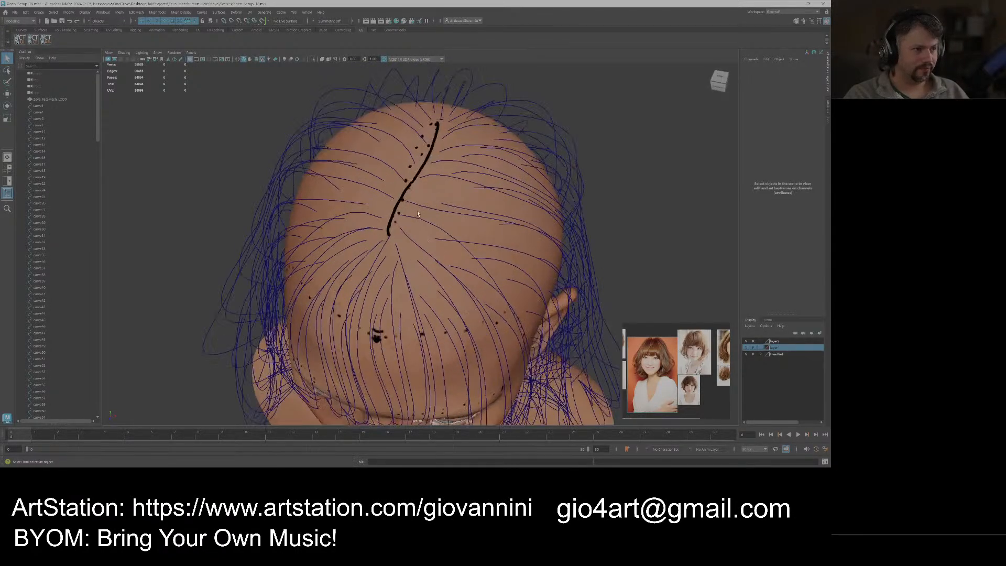
click(415, 203)
click(415, 204)
key(f)
alt+drag(487, 225, 478, 197)
alt+middle_drag(478, 197, 473, 254)
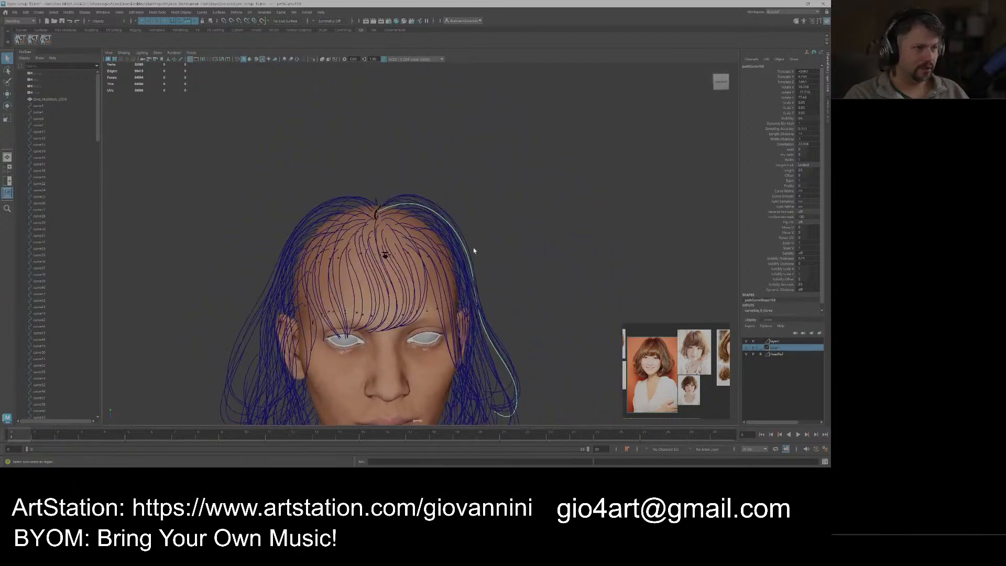
Check individual hair curves on both sides of the parting from above, selecting them one after another.
scroll(475, 250, up, 5)
alt+right_drag(493, 235, 372, 260)
alt+drag(372, 259, 419, 270)
alt+middle_drag(419, 269, 434, 230)
alt+drag(434, 229, 423, 278)
alt+middle_drag(424, 278, 465, 270)
alt+right_drag(465, 270, 475, 267)
click(450, 238)
click(429, 238)
click(405, 238)
click(391, 269)
click(414, 268)
click(450, 272)
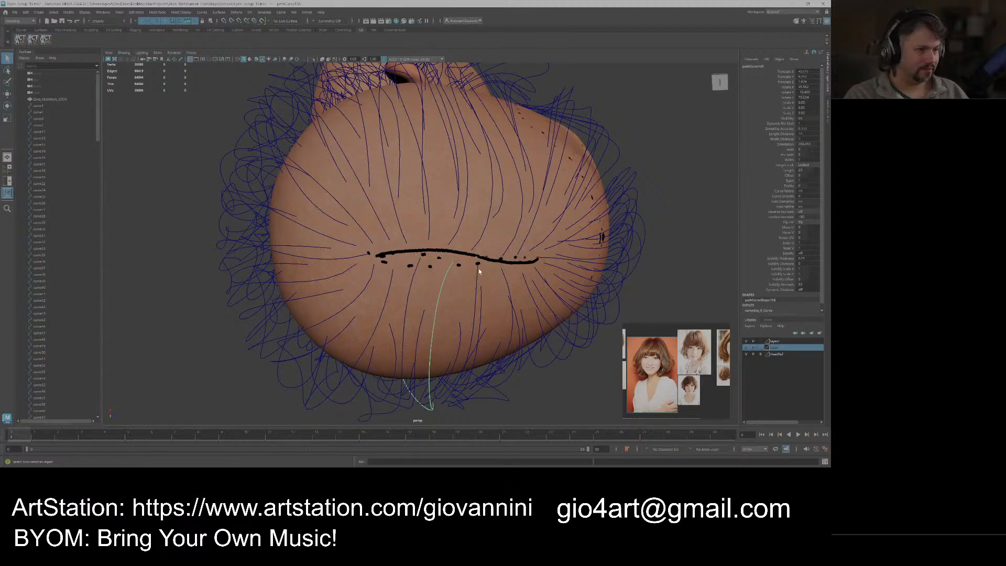
Compare the hair curves at the back of the head with the rear-view photo on the reference board.
alt+drag(506, 277, 464, 247)
scroll(434, 247, down, 3)
alt+middle_drag(434, 247, 436, 275)
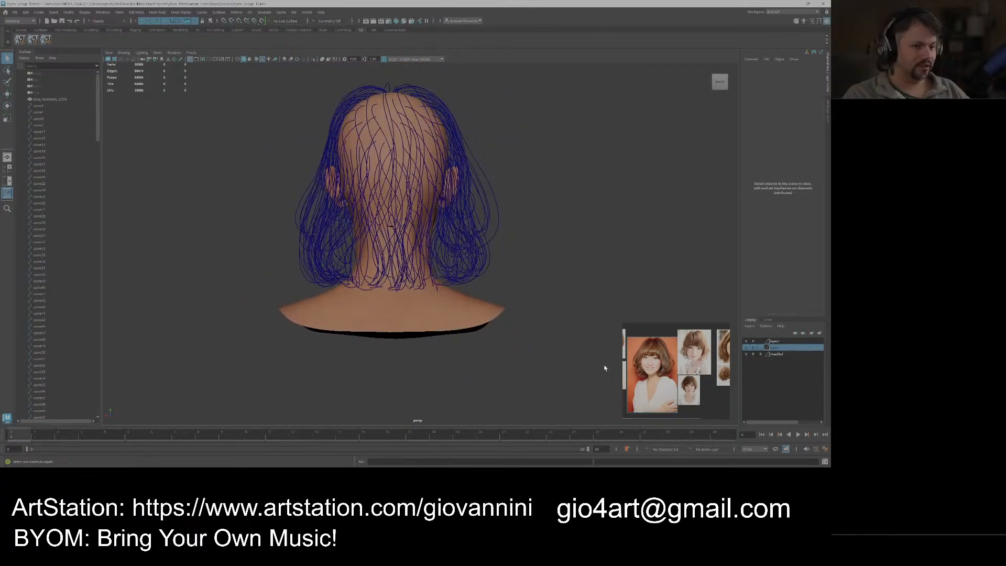
scroll(688, 371, down, 4)
scroll(700, 375, up, 10)
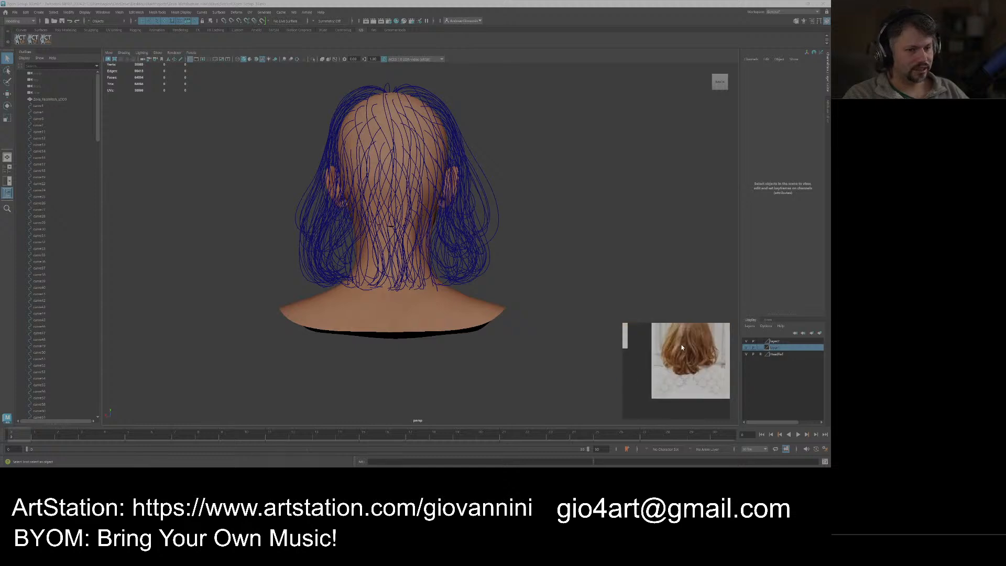
mouse_move(692, 392)
middle_down()
mouse_move(689, 369)
mouse_move(684, 377)
middle_up()
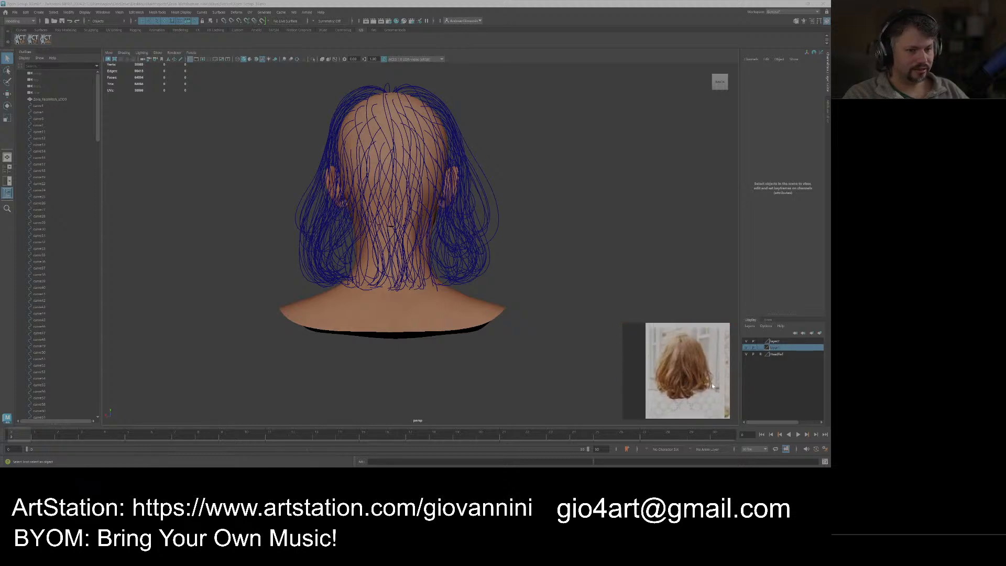
scroll(412, 294, down, 2)
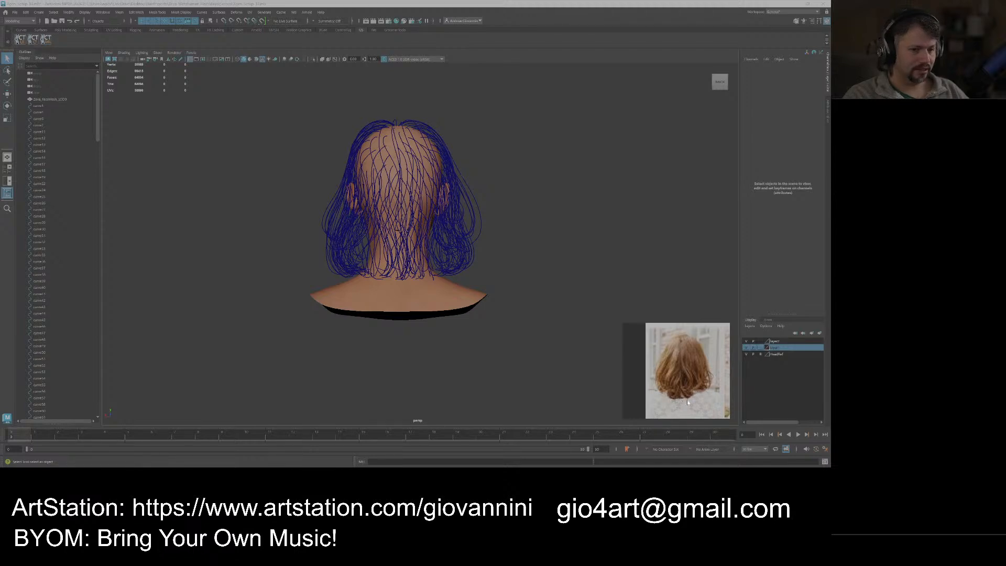
scroll(457, 292, up, 3)
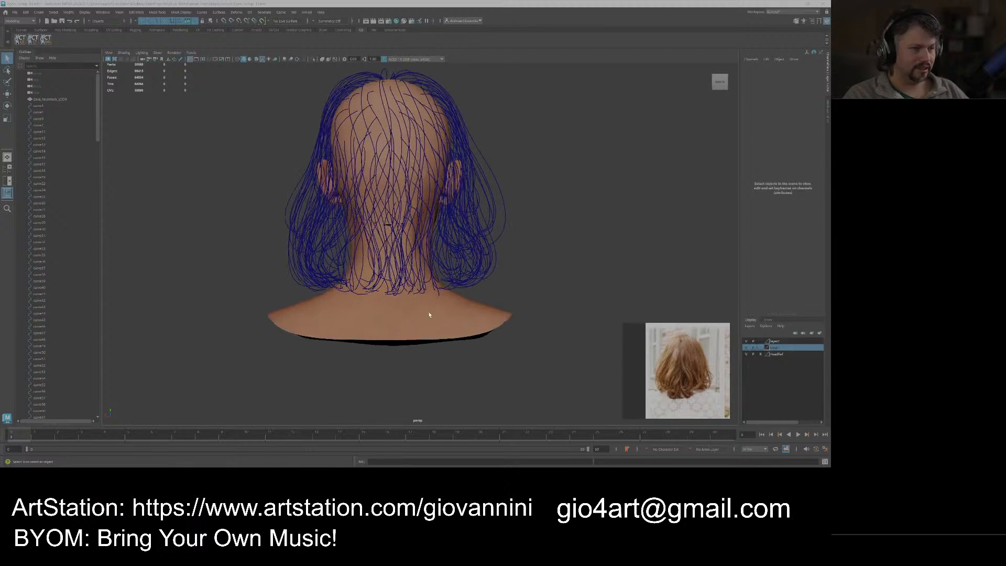
Try to lower the tip control vertices of the rear hair curves at the nape using soft selection.
alt+middle_drag(427, 313, 480, 280)
alt+drag(480, 280, 478, 294)
drag(543, 339, 289, 261)
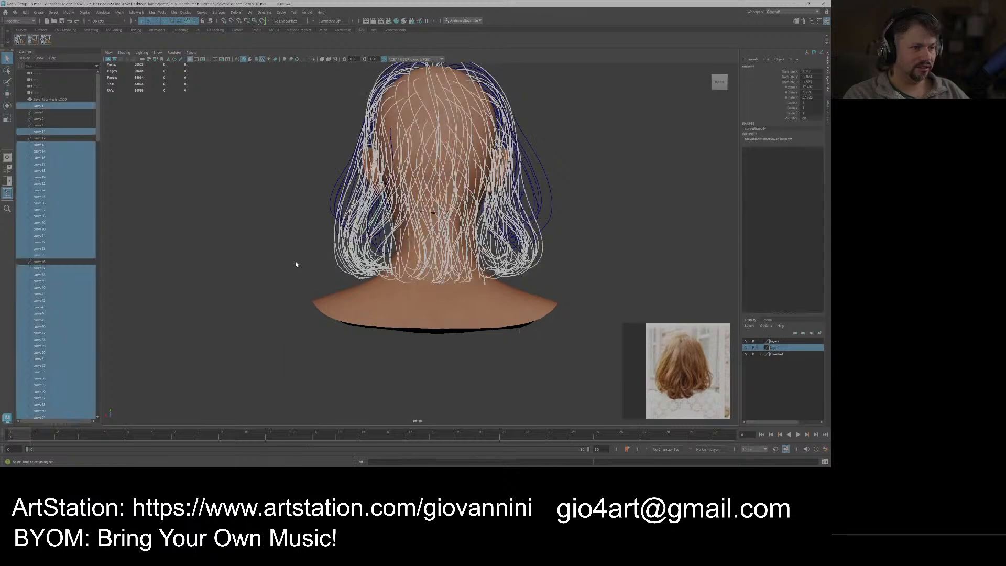
key(F8)
mouse_move(459, 319)
alt+mouse_down()
mouse_move(415, 308)
mouse_move(460, 316)
alt+mouse_up()
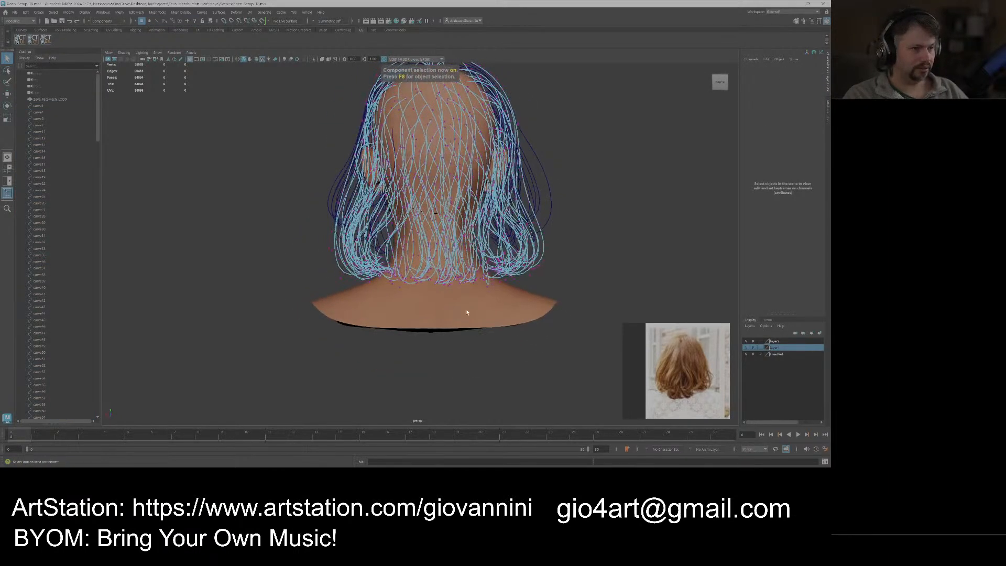
drag(411, 278, 435, 302)
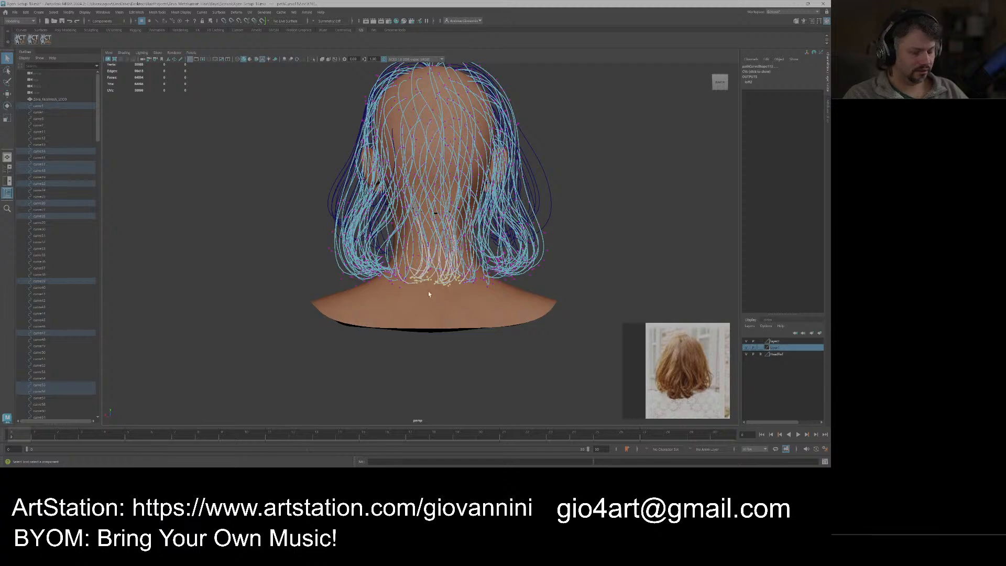
key(b)
key(w)
middle_drag(442, 290, 427, 307)
shift+drag(503, 312, 436, 246)
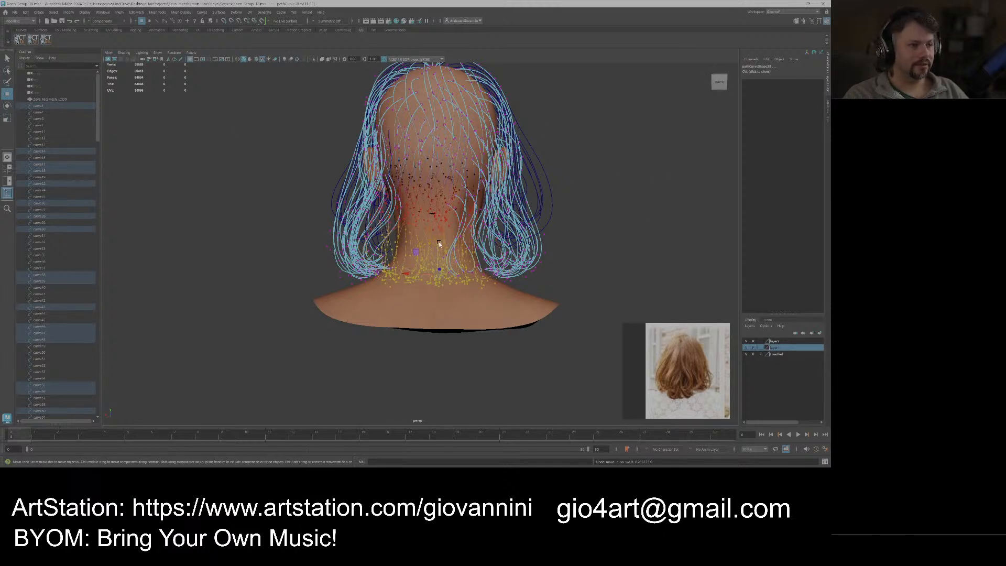
drag(432, 235, 439, 261)
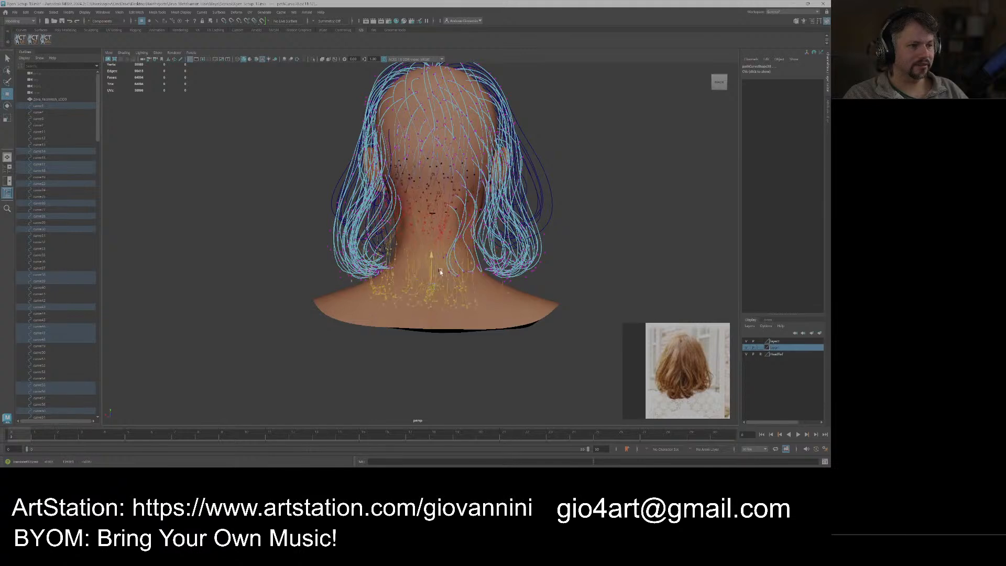
Open the Modeling Toolkit beside the head and try its move settings on the selected tip vertices.
click(797, 22)
drag(594, 137, 651, 53)
scroll(646, 231, down, 1)
click(628, 276)
click(636, 288)
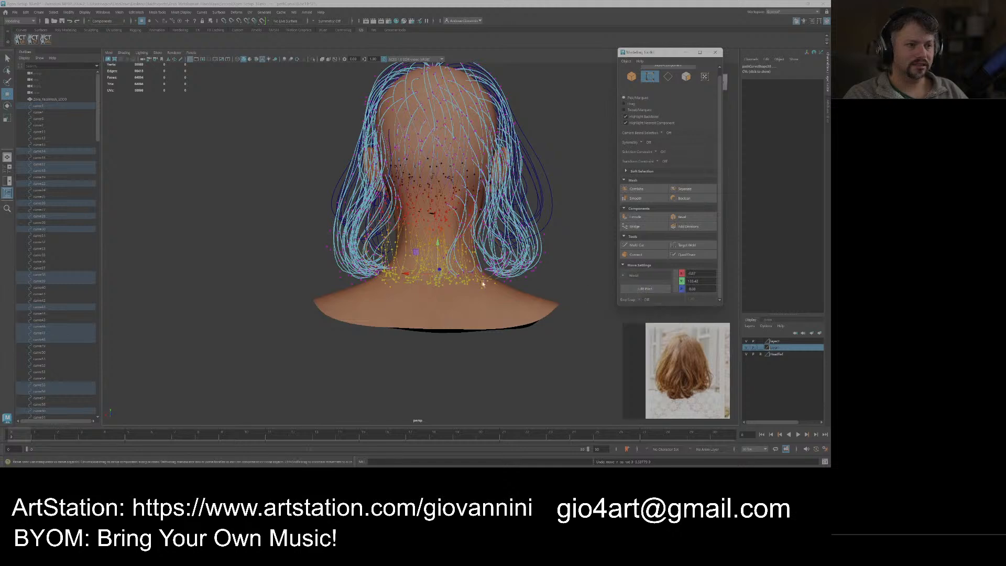
click(437, 245)
drag(401, 284, 435, 259)
Return to object selection and select the hair curves hanging down the back of the head.
drag(439, 297, 215, 209)
right_drag(215, 209, 244, 197)
click(246, 198)
scroll(386, 223, down, 3)
alt+drag(386, 223, 367, 223)
drag(307, 178, 453, 230)
alt+drag(531, 181, 462, 205)
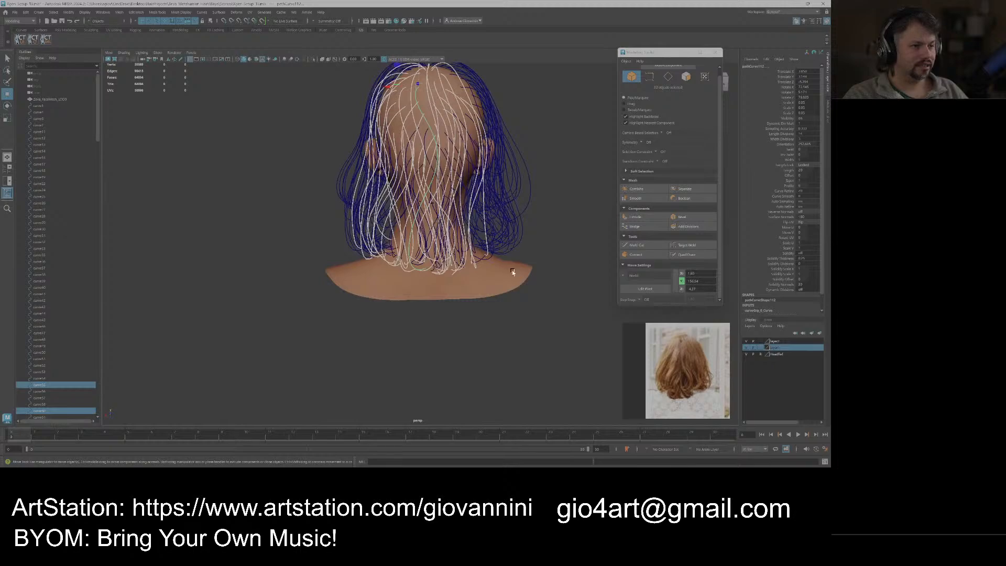
Select all the hair curves and freeze their transformations.
scroll(516, 261, up, 3)
alt+drag(519, 253, 280, 163)
scroll(521, 230, down, 3)
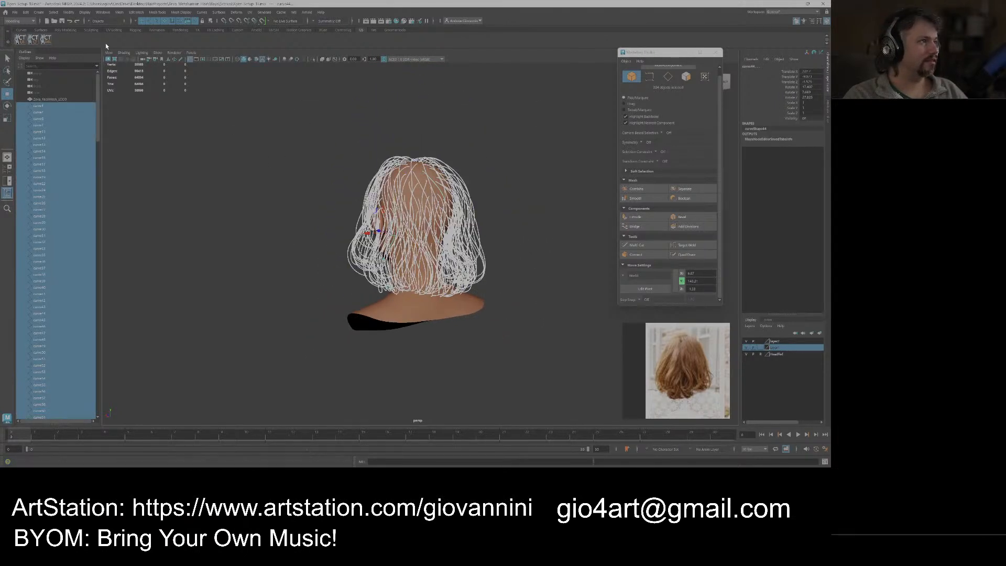
click(68, 12)
mouse_move(80, 18)
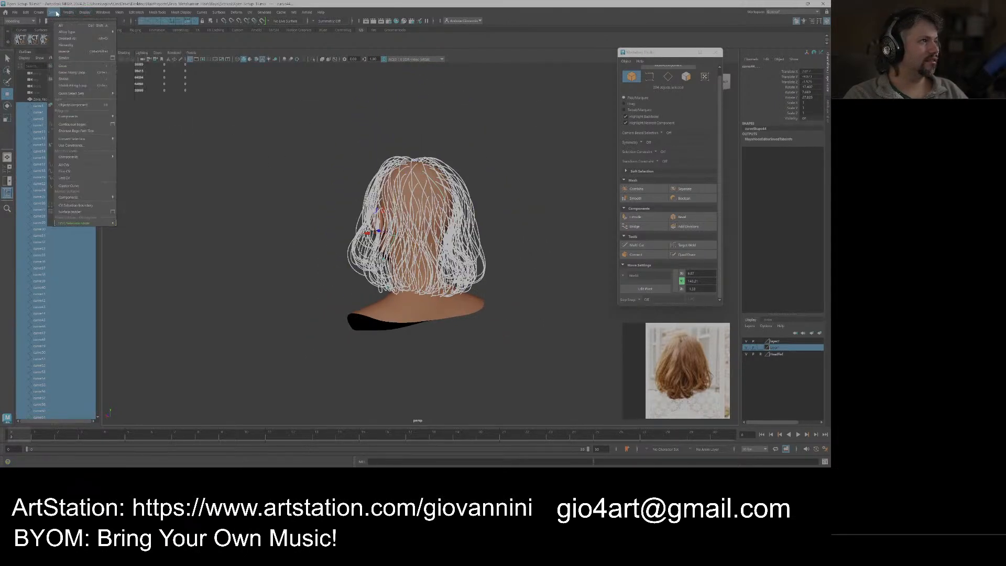
click(78, 44)
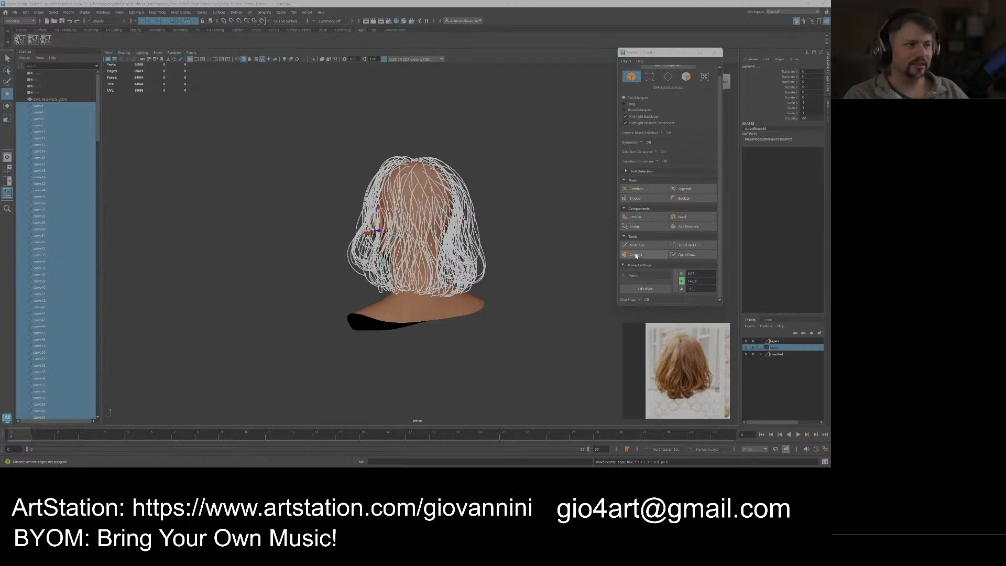
Examine how the rear hair curves sit around the nape and neck from close up.
alt+drag(521, 233, 504, 273)
alt+right_drag(509, 288, 456, 332)
scroll(456, 332, up, 2)
alt+middle_drag(456, 332, 473, 276)
scroll(477, 246, up, 2)
scroll(473, 276, down, 3)
alt+drag(473, 276, 512, 298)
scroll(511, 297, up, 3)
alt+middle_drag(512, 297, 478, 301)
alt+drag(478, 301, 410, 292)
Inspect the tip control vertices of a single hair curve lying close to the nape.
click(431, 228)
alt+right_drag(503, 298, 523, 299)
key(F8)
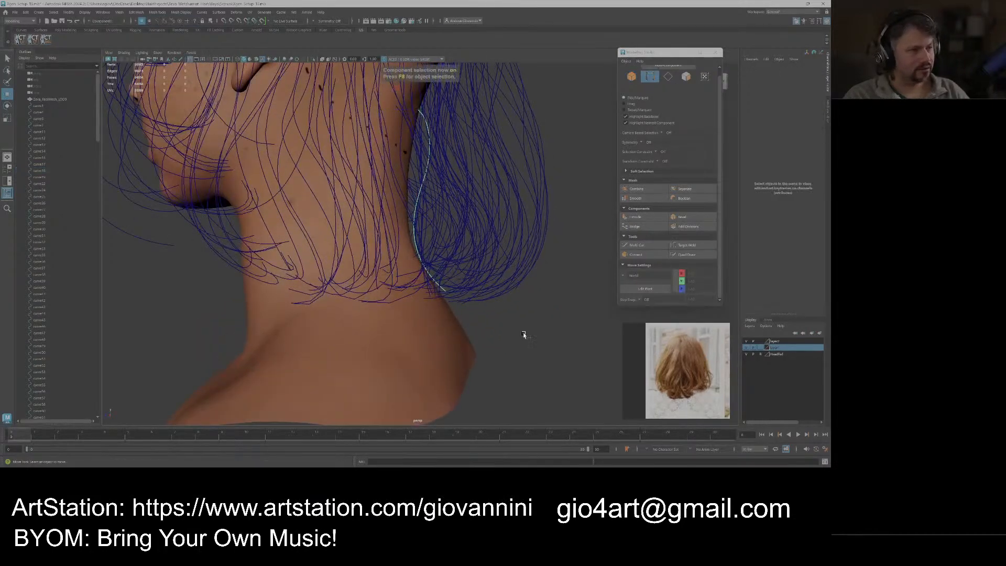
drag(534, 343, 432, 287)
alt+drag(534, 318, 543, 305)
right_drag(544, 305, 553, 308)
mouse_move(482, 305)
alt+mouse_down()
mouse_move(377, 299)
mouse_move(372, 287)
mouse_move(404, 301)
mouse_move(495, 303)
alt+mouse_up()
Select the outer hair curves at the back of the head and set their Translate X to 40.
drag(487, 218, 397, 210)
key(w)
scroll(562, 327, down, 3)
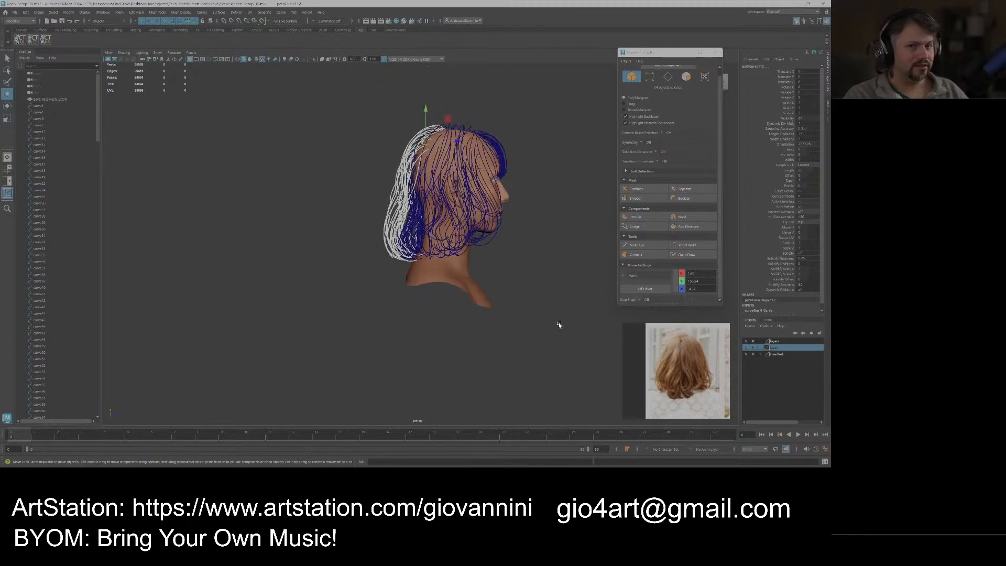
drag(525, 297, 370, 113)
click(54, 12)
click(90, 39)
alt+drag(310, 189, 435, 227)
alt+drag(493, 229, 584, 223)
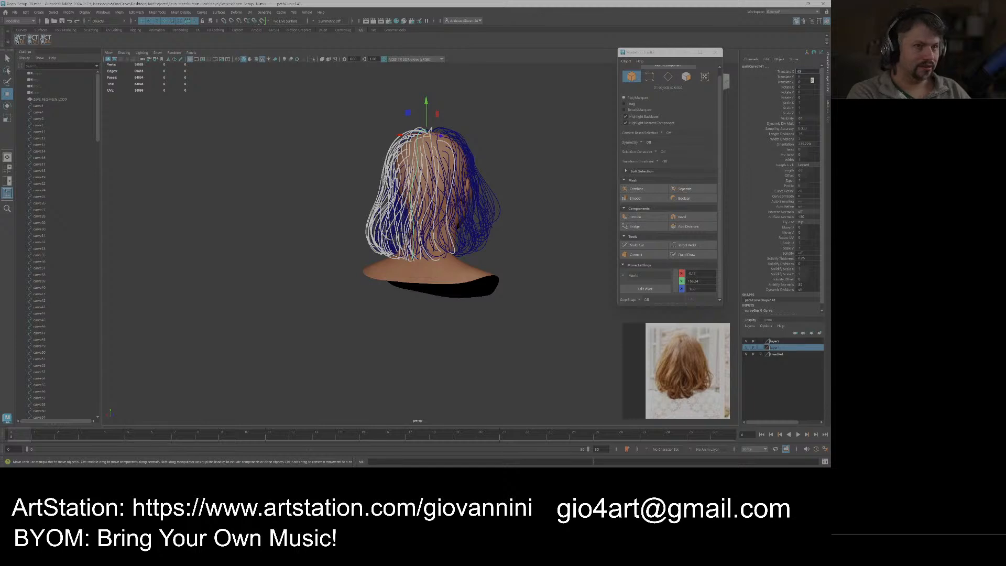
key(Return)
Set Translate X to 40 for the remaining outer curves covering the back of the crown.
alt+drag(389, 191, 502, 219)
drag(507, 168, 432, 199)
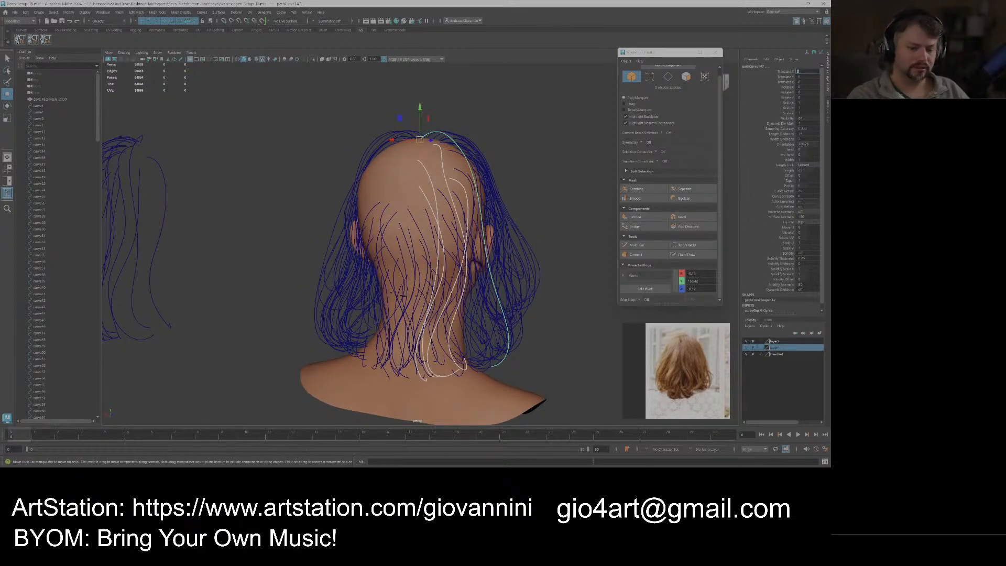
text(40)
key(Return)
click(464, 168)
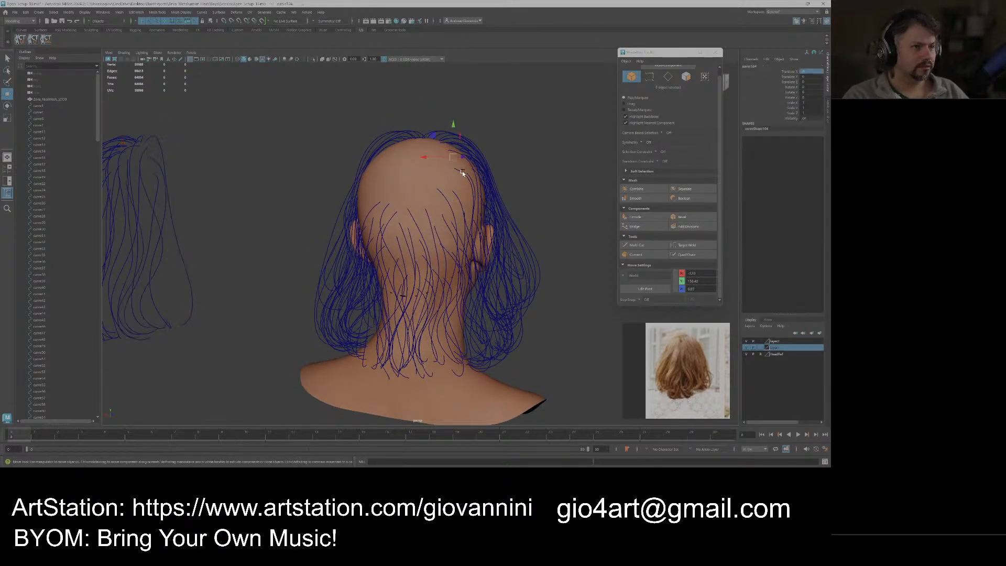
scroll(512, 204, down, 2)
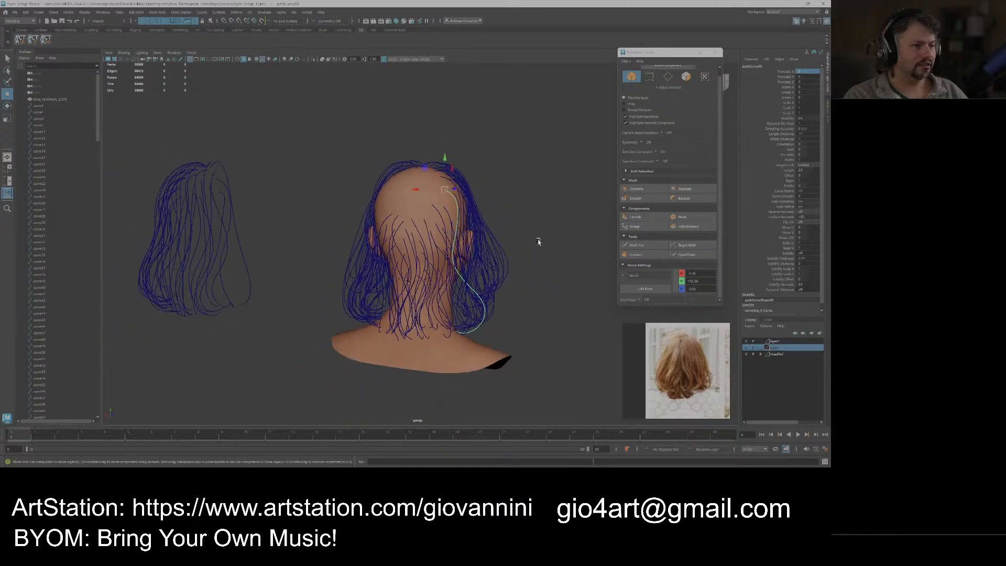
click(538, 240)
Select the inner hair curves hanging over the middle of the nape.
alt+middle_drag(447, 333, 479, 269)
alt+drag(479, 269, 459, 294)
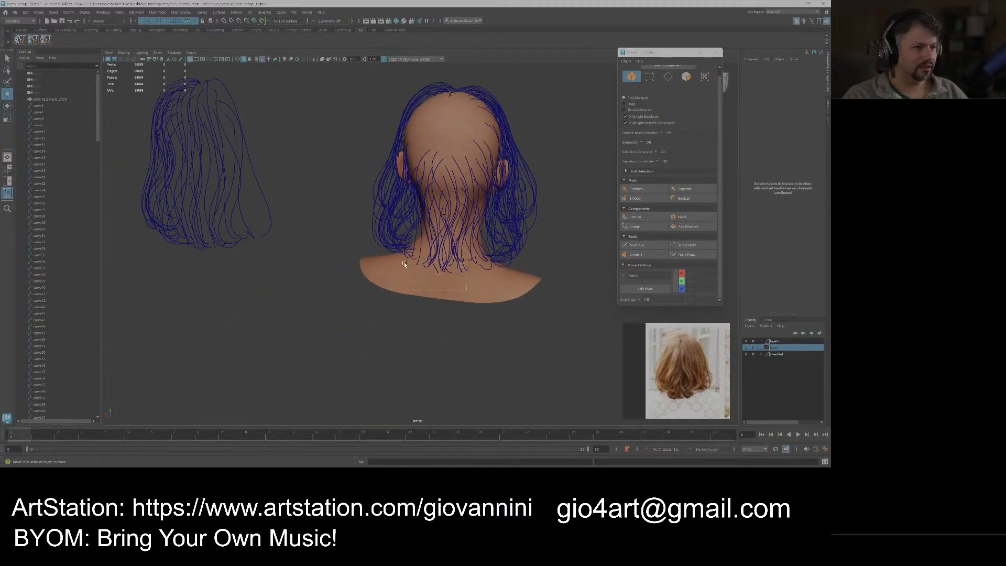
drag(404, 263, 405, 262)
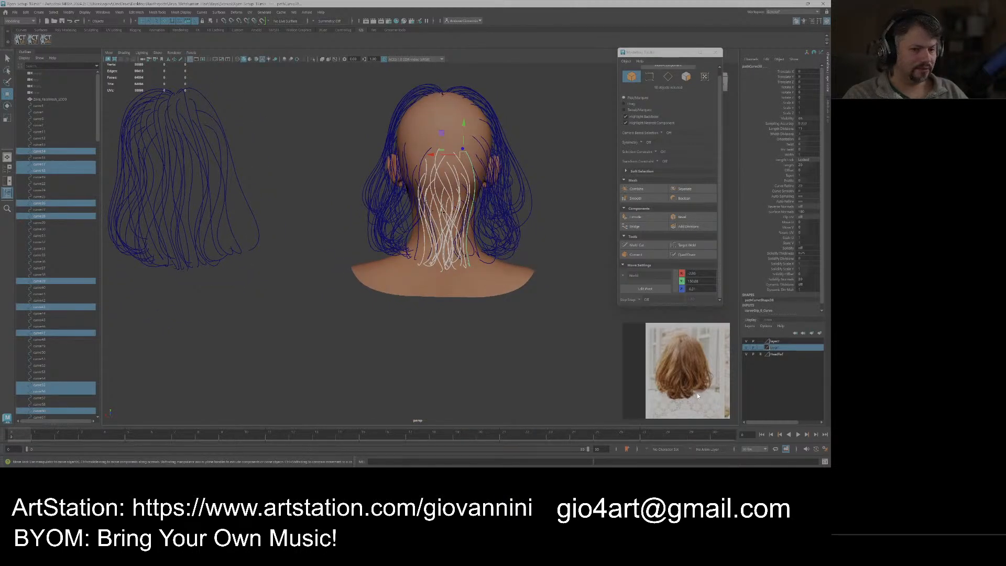
Enlarge the reference board and examine the curled ends of the hair in the rear-view photo.
drag(671, 398, 392, 225)
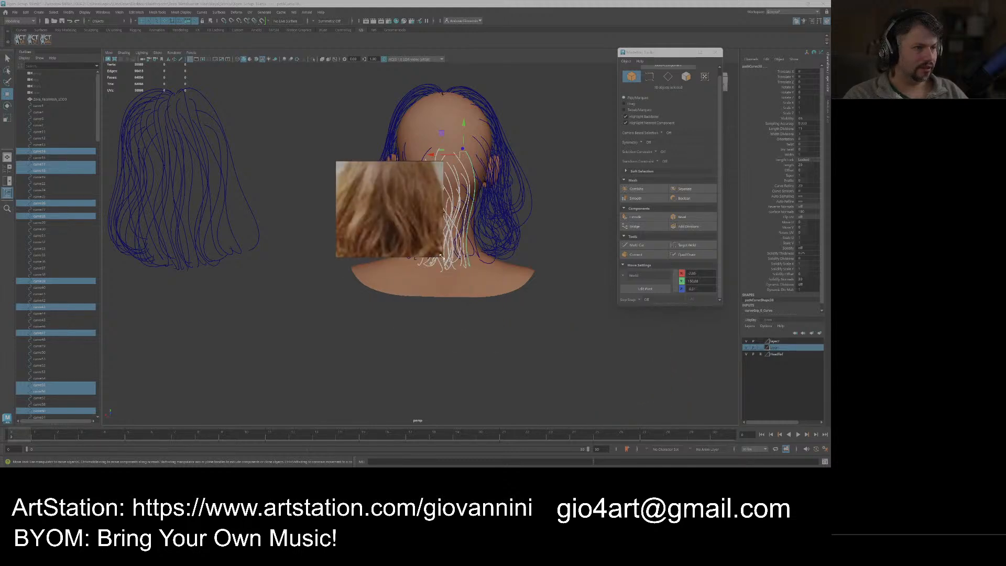
drag(441, 256, 603, 415)
middle_drag(385, 276, 499, 316)
scroll(451, 295, up, 4)
scroll(451, 295, down, 5)
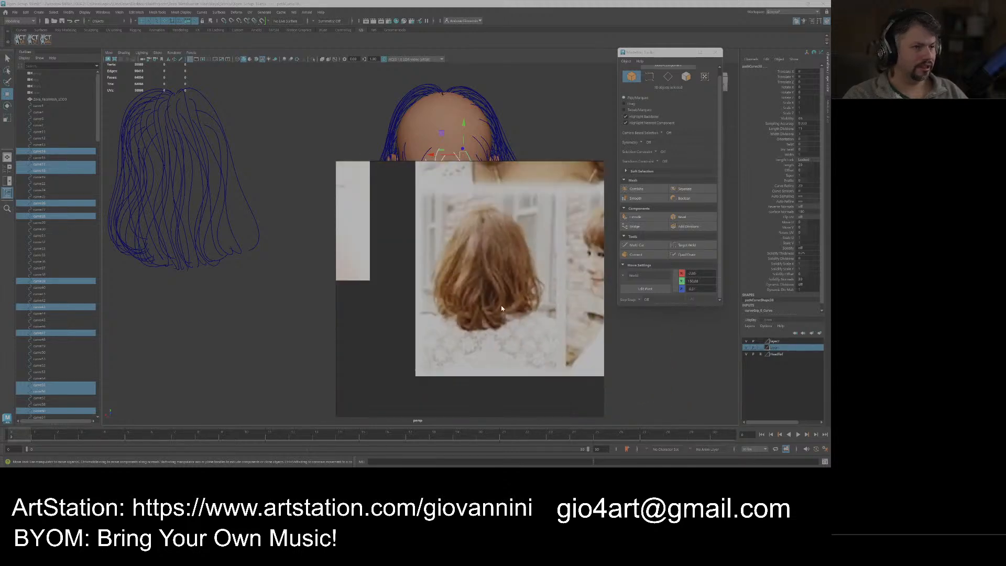
scroll(501, 266, down, 6)
scroll(502, 271, up, 8)
scroll(511, 315, up, 2)
middle_drag(536, 389, 540, 345)
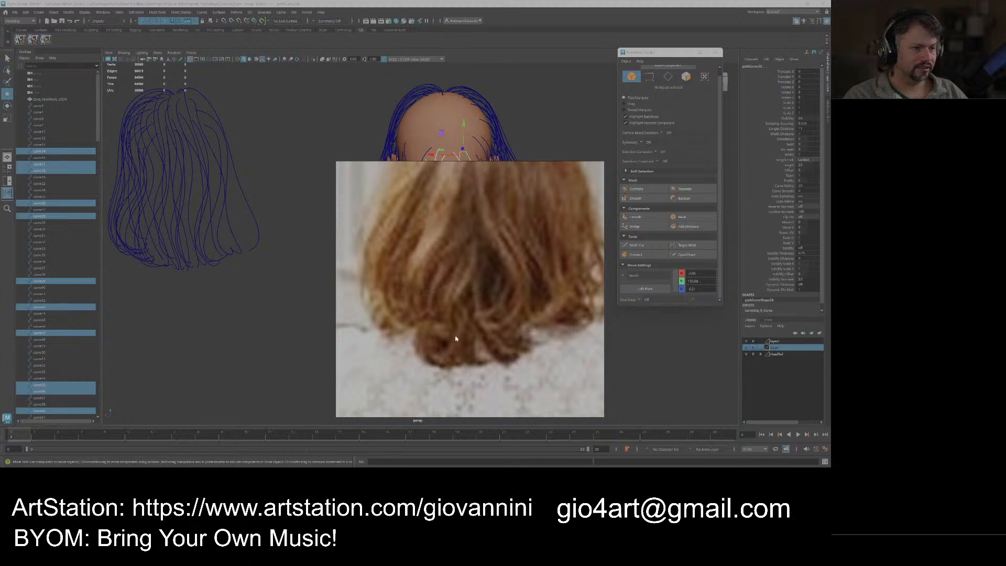
scroll(472, 355, down, 6)
scroll(434, 287, up, 4)
Shrink the reference board, park it clear of the head model and frame the rear-view hair photo.
right_drag(484, 271, 659, 312)
drag(514, 205, 676, 347)
scroll(740, 392, down, 6)
middle_drag(727, 381, 752, 388)
scroll(752, 389, up, 5)
scroll(473, 318, up, 2)
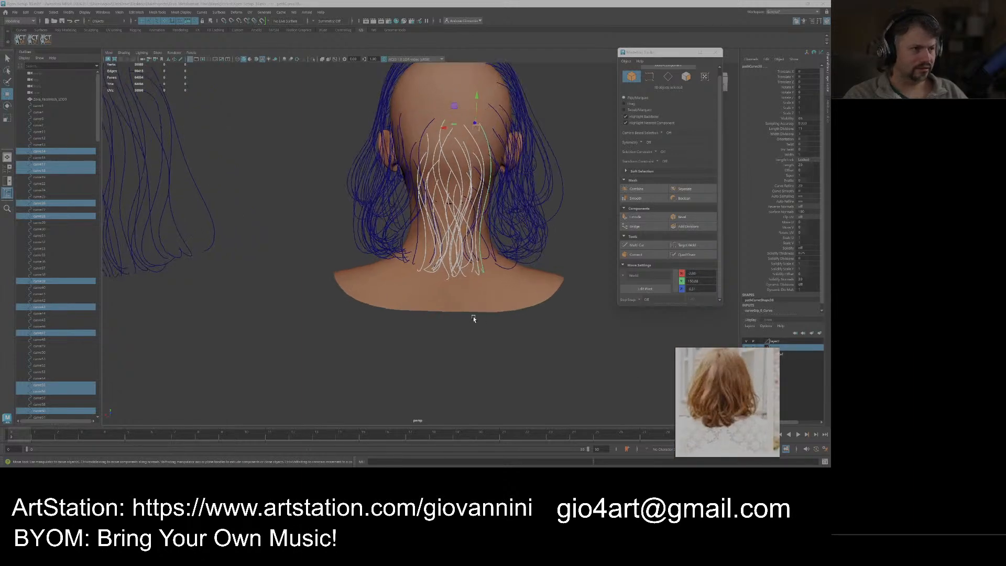
Pull the tip vertices of the middle nape curves downward, and return to object selection.
alt+middle_drag(480, 324, 451, 320)
key(F8)
drag(505, 328, 349, 242)
alt+drag(495, 309, 433, 290)
drag(371, 266, 459, 293)
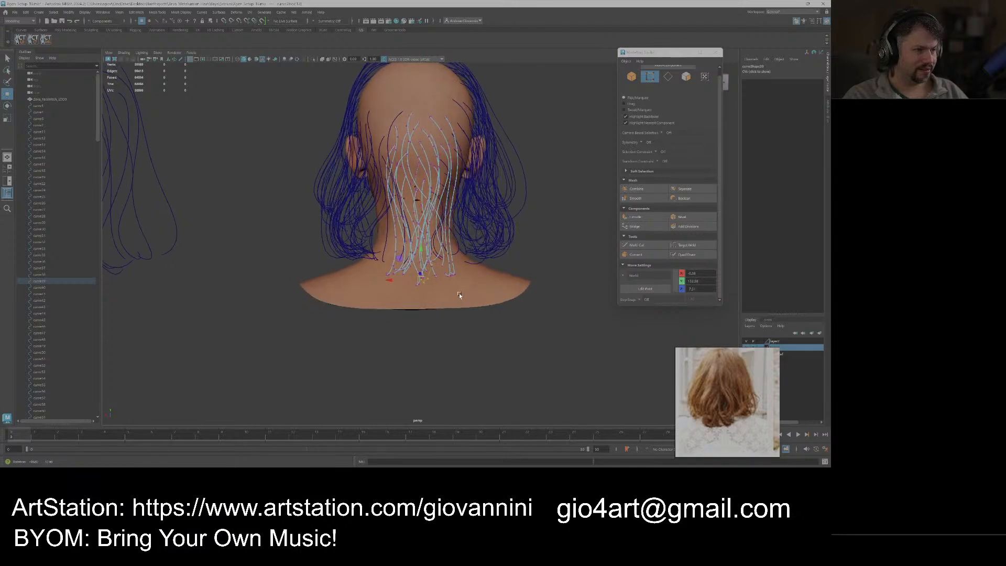
right_drag(523, 224, 454, 252)
alt+middle_drag(454, 252, 414, 302)
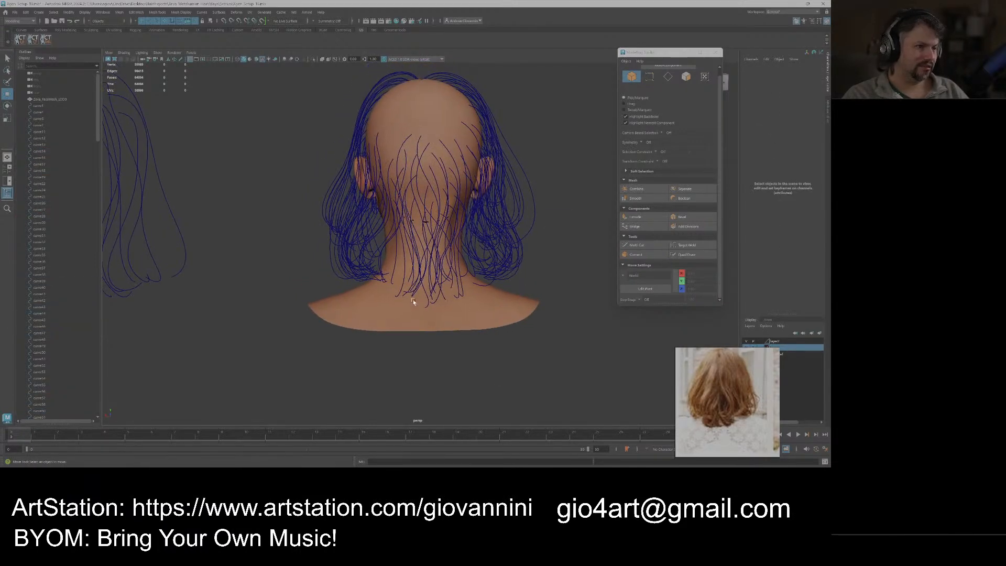
Adjust the tip vertices of the two crossing hair curves in the middle of the nape, and return to object selection.
click(412, 296)
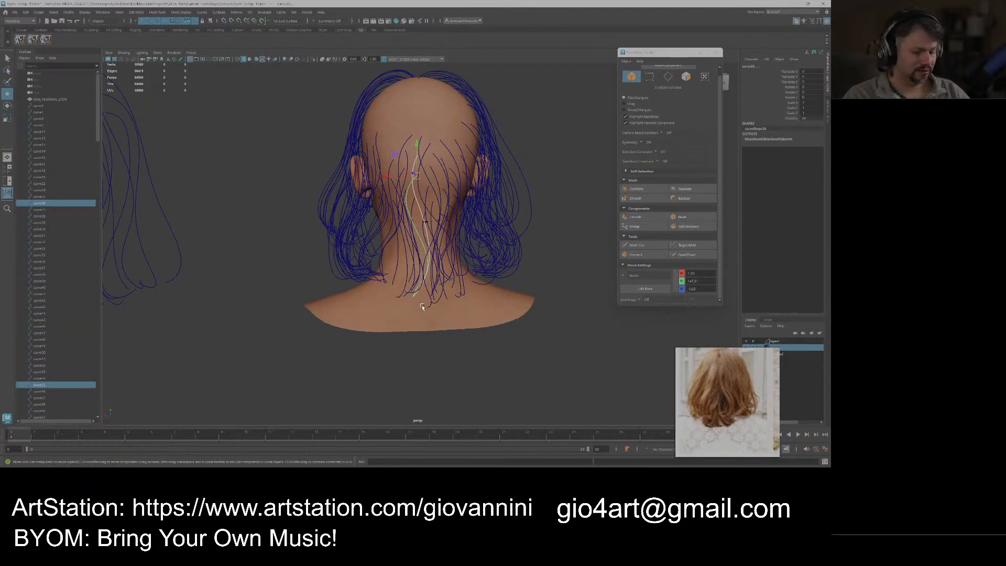
key(F8)
drag(408, 297, 497, 262)
right_click(520, 247)
click(545, 236)
alt+drag(545, 236, 463, 299)
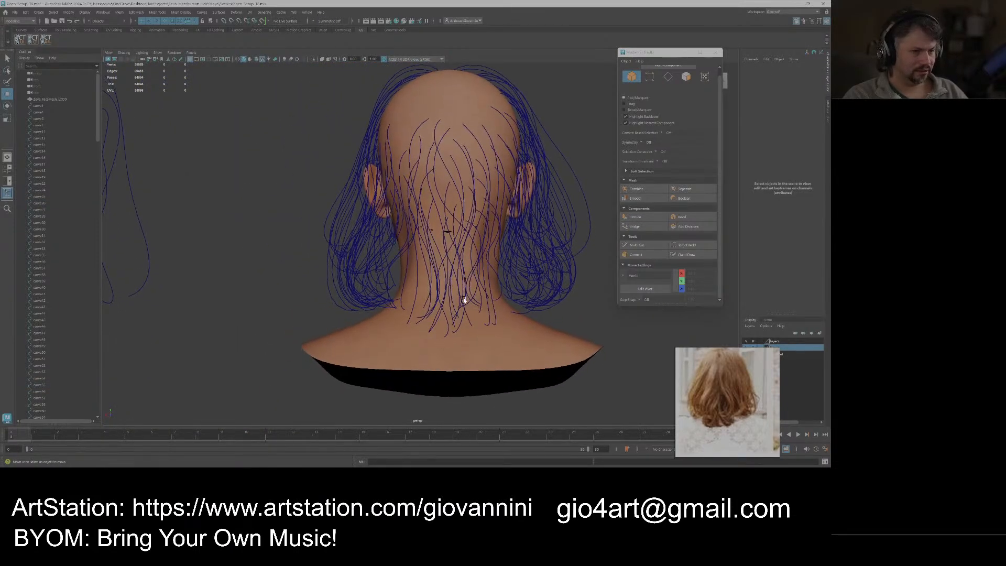
Try the offset outer hair layer on the head by setting its Translate X to 0, and undo the move.
alt+right_drag(463, 299, 401, 310)
drag(327, 254, 173, 195)
click(806, 72)
text(0)
key(Return)
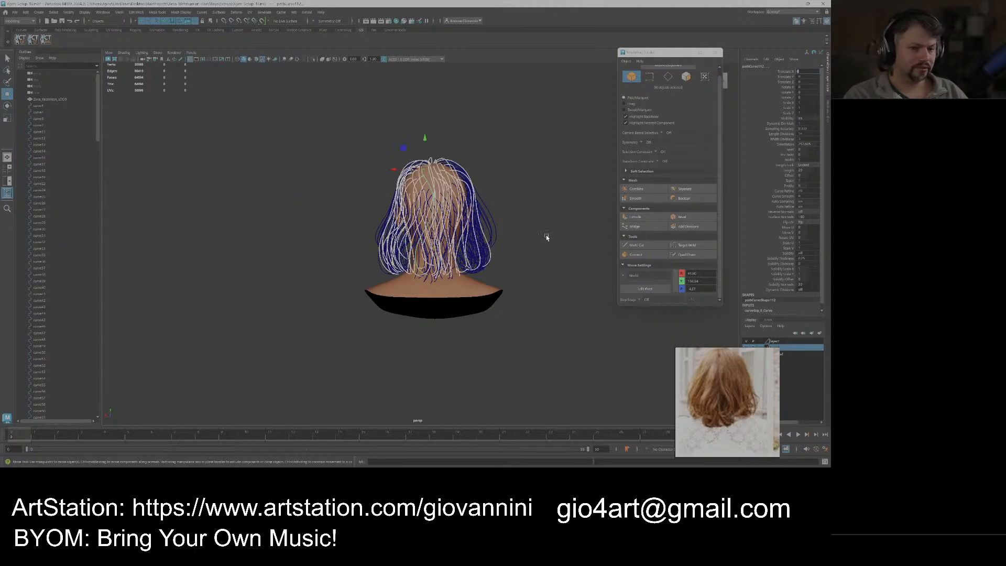
click(523, 286)
key(ctrl+z)
key(ctrl+z)
alt+right_drag(419, 325, 491, 333)
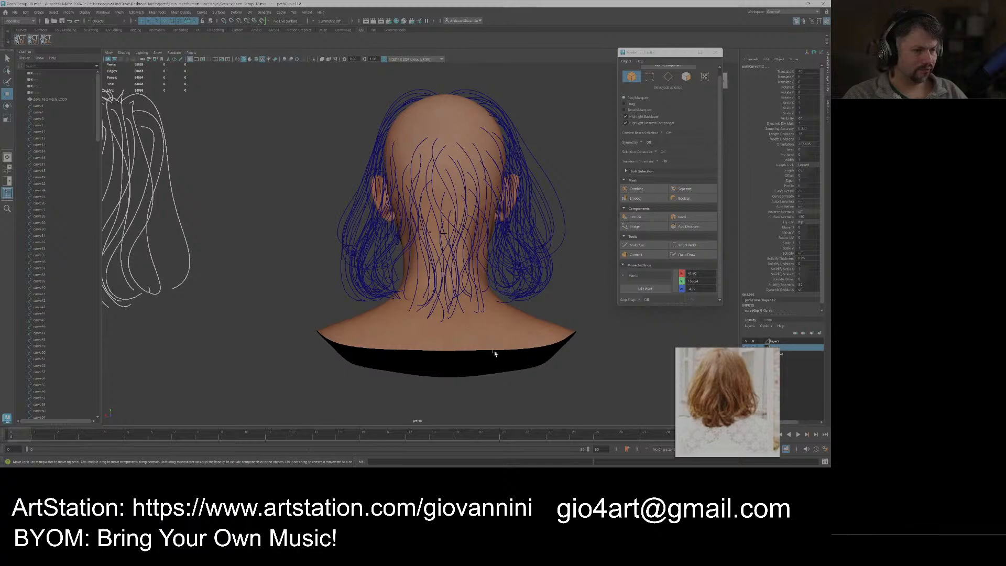
Adjust the tip vertices of the lowest-hanging nape curves, and return to object selection.
drag(402, 307, 317, 341)
key(F8)
scroll(400, 340, up, 3)
scroll(403, 343, up, 2)
drag(396, 332, 531, 274)
click(413, 341)
right_drag(531, 273, 524, 256)
alt+drag(523, 256, 481, 328)
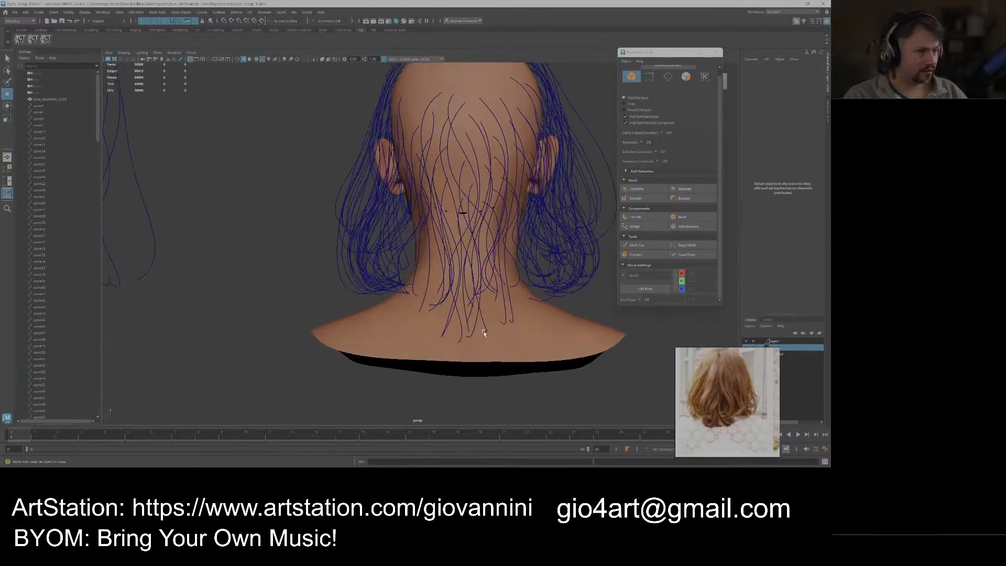
Move the tip vertex of the long curve on the right side of the nape slightly up and outward.
click(510, 321)
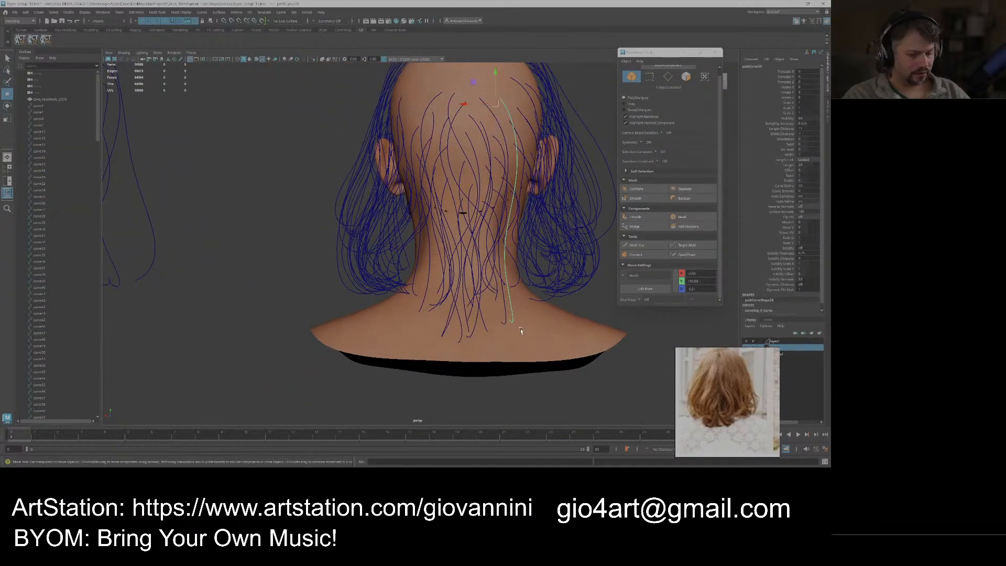
key(F8)
click(510, 322)
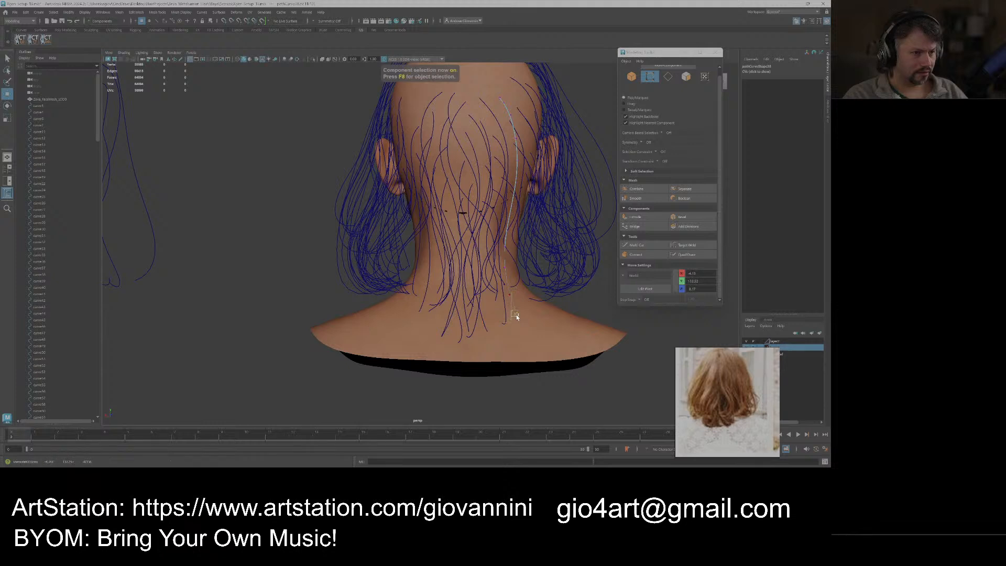
key(e)
key(w)
drag(512, 323, 518, 315)
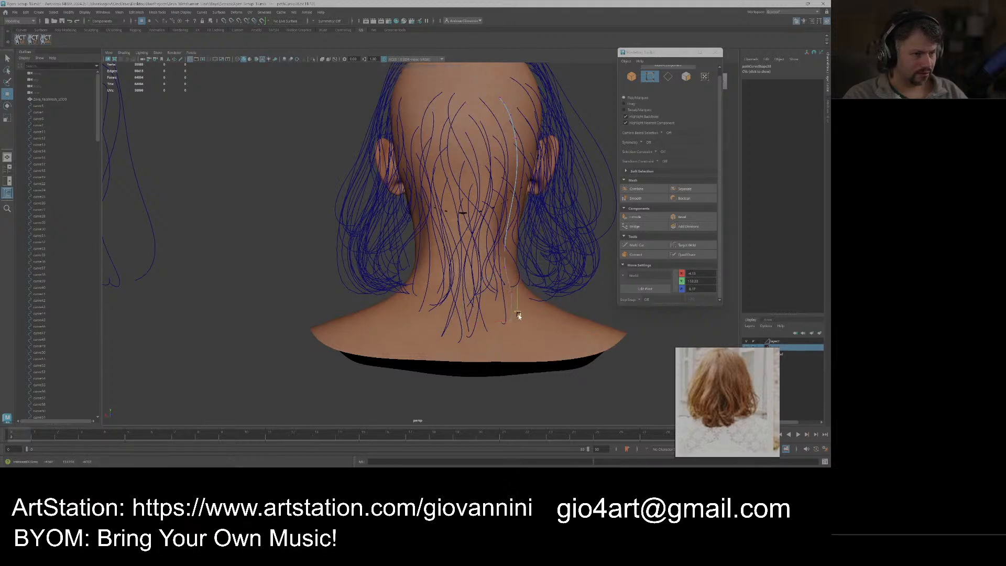
Bend the ends of the middle nape curves with soft selection, shaping them from the rear and side views.
click(445, 335)
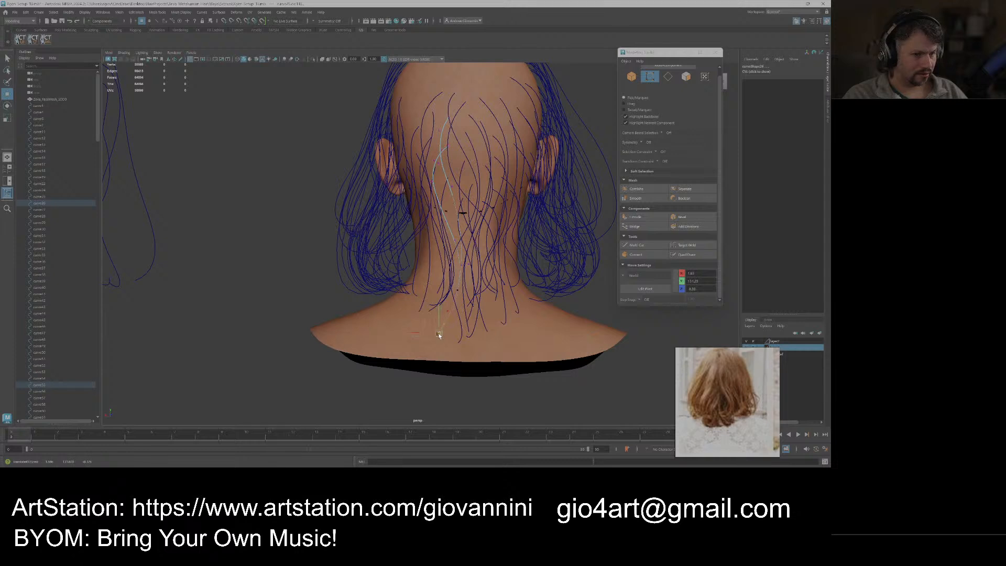
key(e)
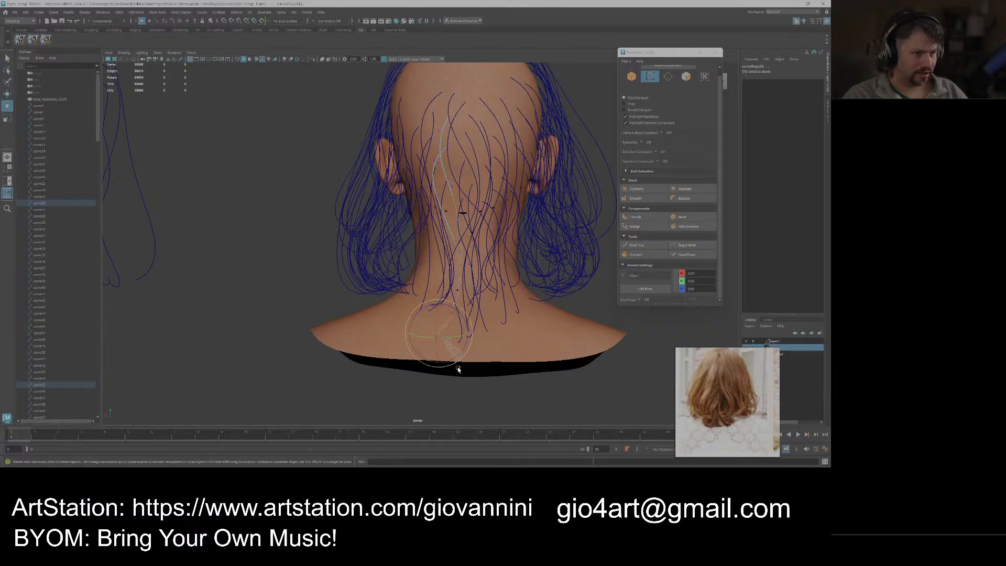
key(b)
drag(440, 343, 516, 355)
mouse_move(439, 340)
mouse_down()
mouse_move(425, 302)
mouse_move(435, 321)
mouse_up()
mouse_move(434, 321)
alt+mouse_down()
mouse_move(445, 334)
mouse_move(477, 334)
mouse_move(439, 321)
alt+mouse_up()
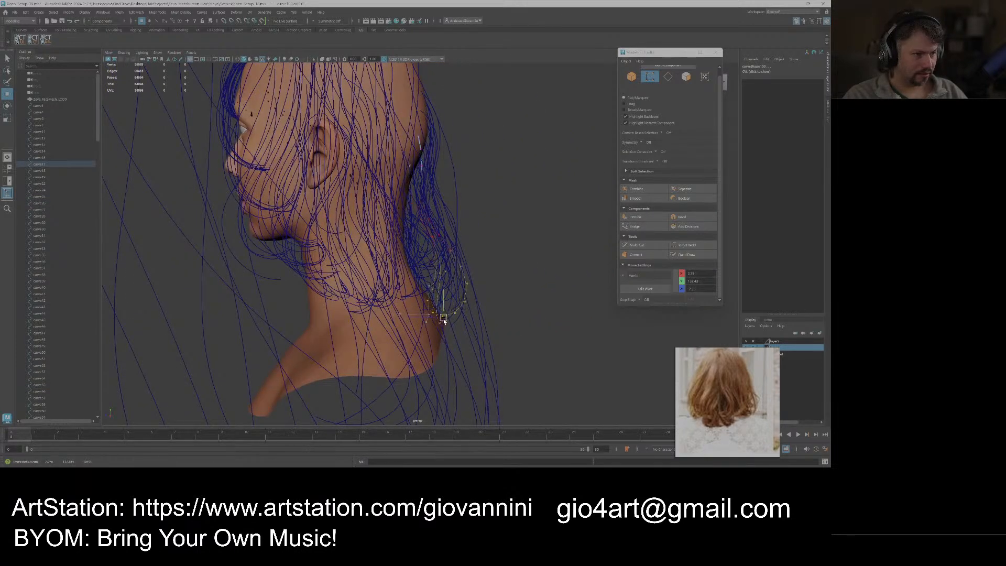
alt+drag(502, 340, 517, 342)
Select the curled lower vertices in side view, try smoothing them with GS CurveTools, undo it and return to object selection.
drag(409, 246, 410, 245)
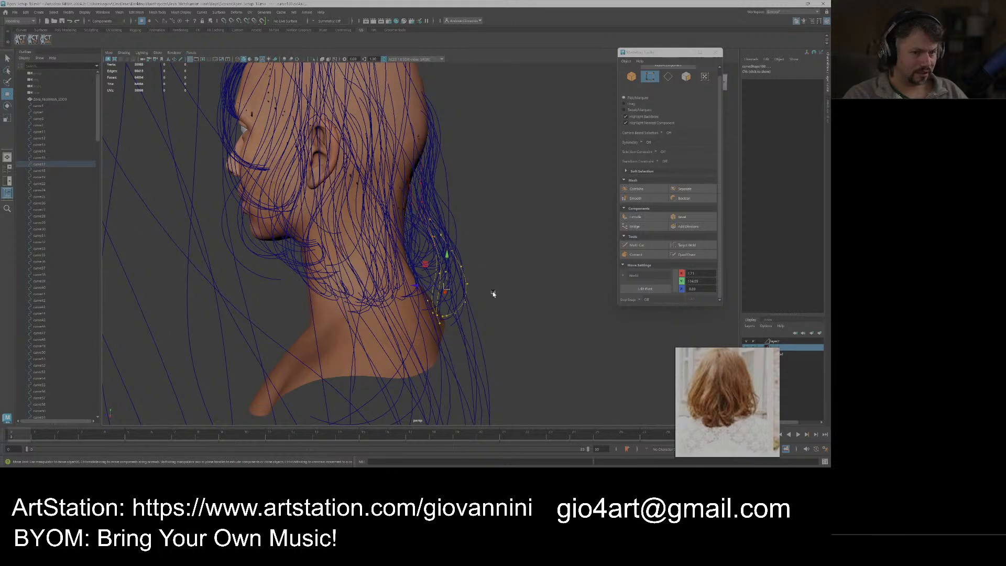
click(21, 40)
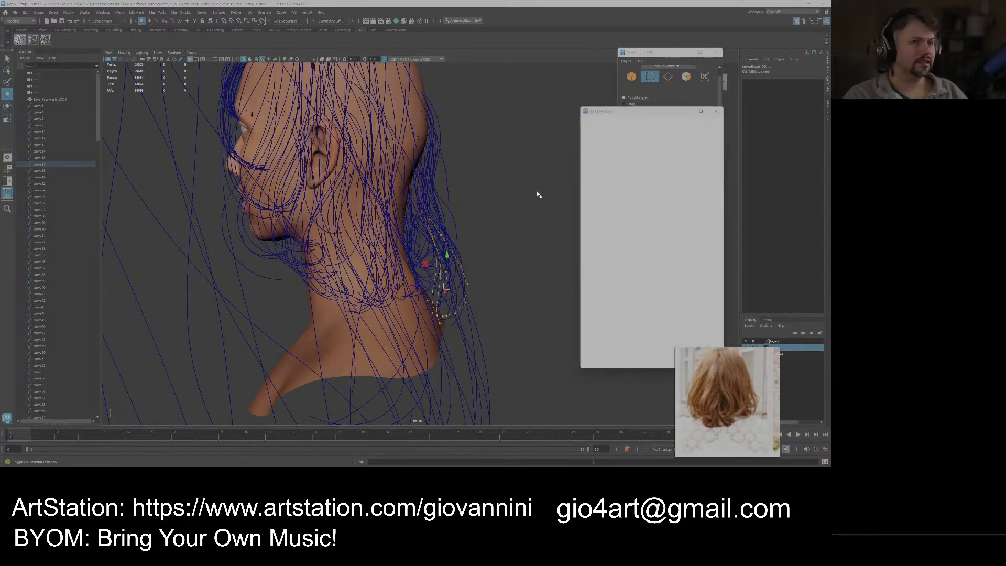
drag(630, 112, 607, 133)
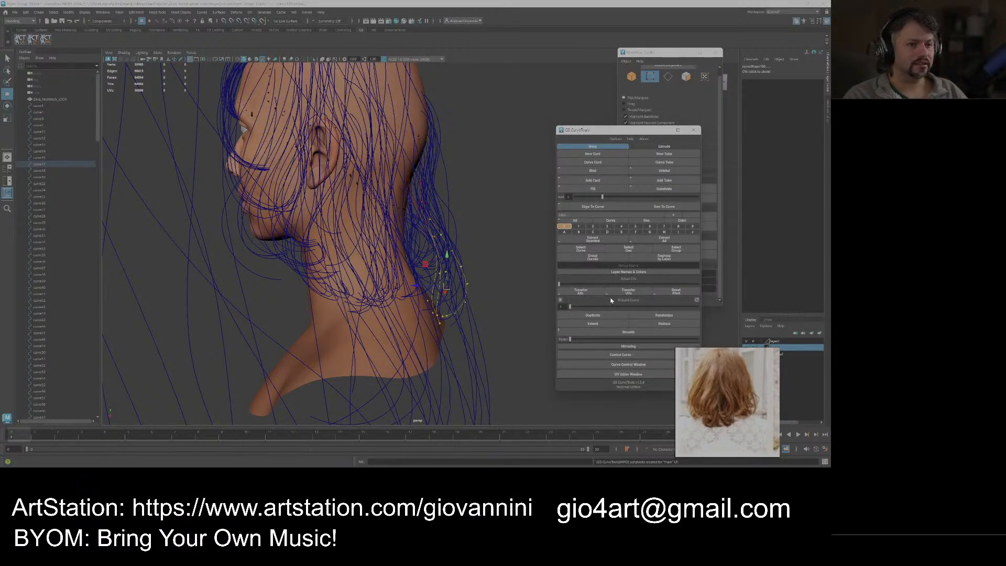
click(605, 332)
key(ctrl+z)
alt+drag(503, 290, 425, 242)
right_drag(510, 124, 520, 121)
click(521, 121)
Select the short inner hair curves ending close together near the middle of the nape.
scroll(462, 215, down, 3)
alt+drag(462, 215, 422, 268)
scroll(450, 283, up, 3)
key(F8)
alt+drag(453, 314, 415, 303)
key(F8)
scroll(424, 312, up, 3)
click(420, 290)
shift+click(410, 291)
click(415, 299)
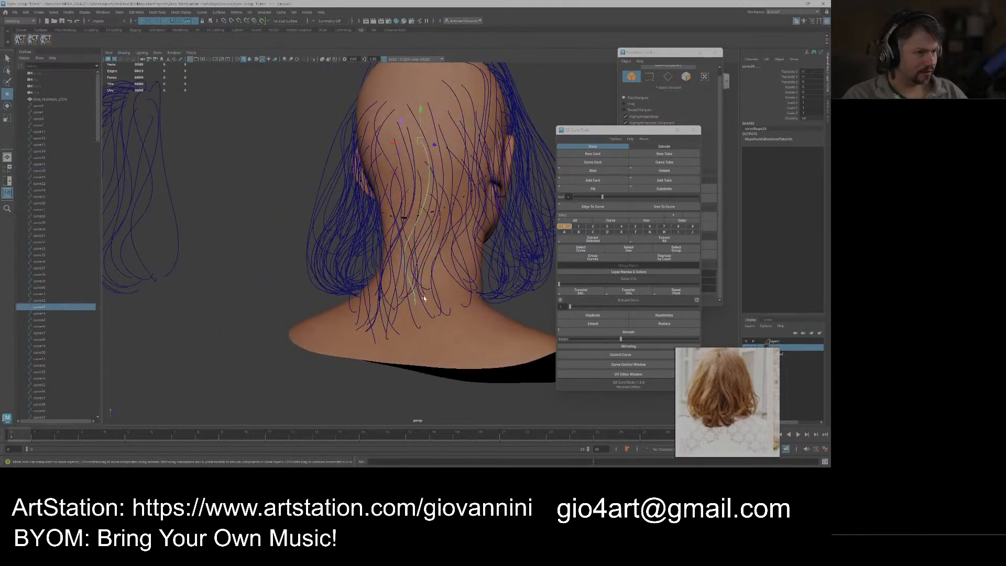
shift+click(426, 288)
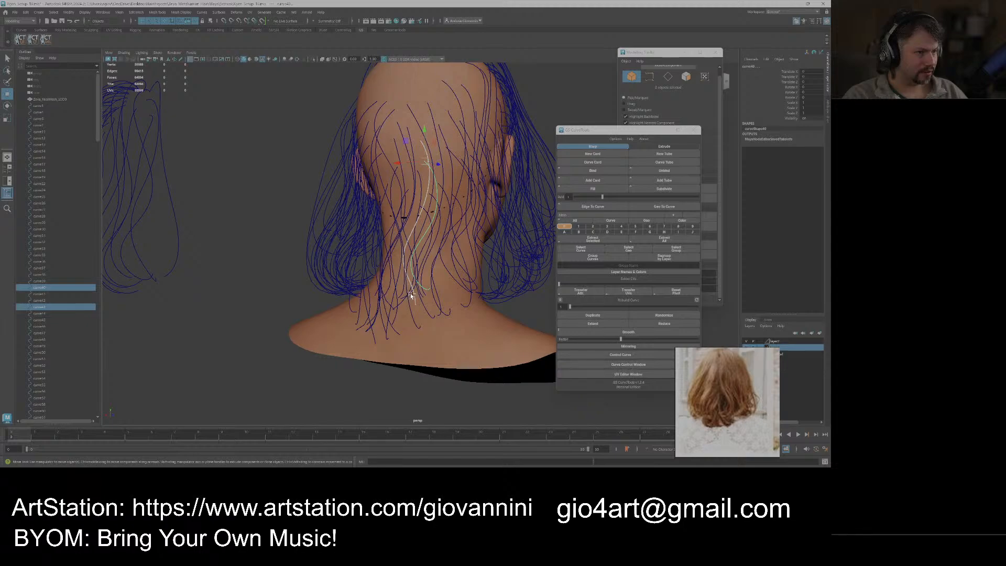
shift+click(411, 293)
alt+drag(411, 292, 421, 312)
shift+click(412, 271)
Reposition the tip vertices of the selected inner curves so their ends spread apart over the nape.
key(F8)
click(404, 306)
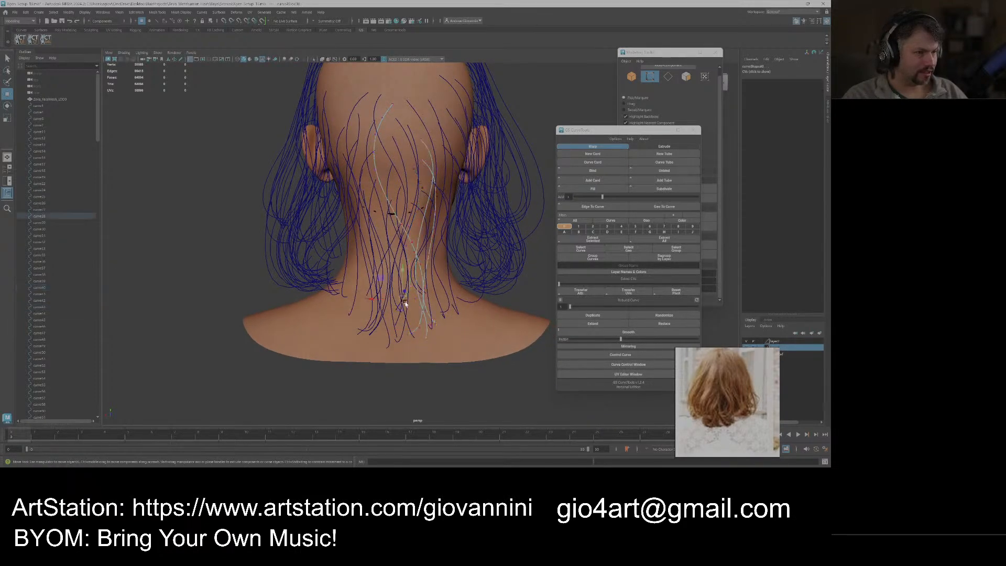
alt+drag(407, 328, 414, 307)
key(q)
scroll(425, 313, up, 5)
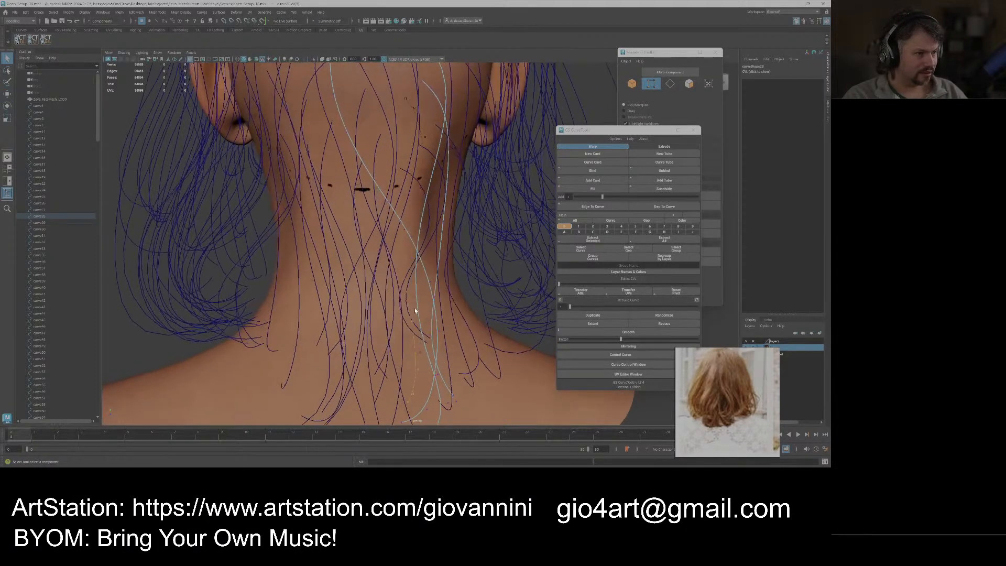
click(417, 329)
shift+click(406, 325)
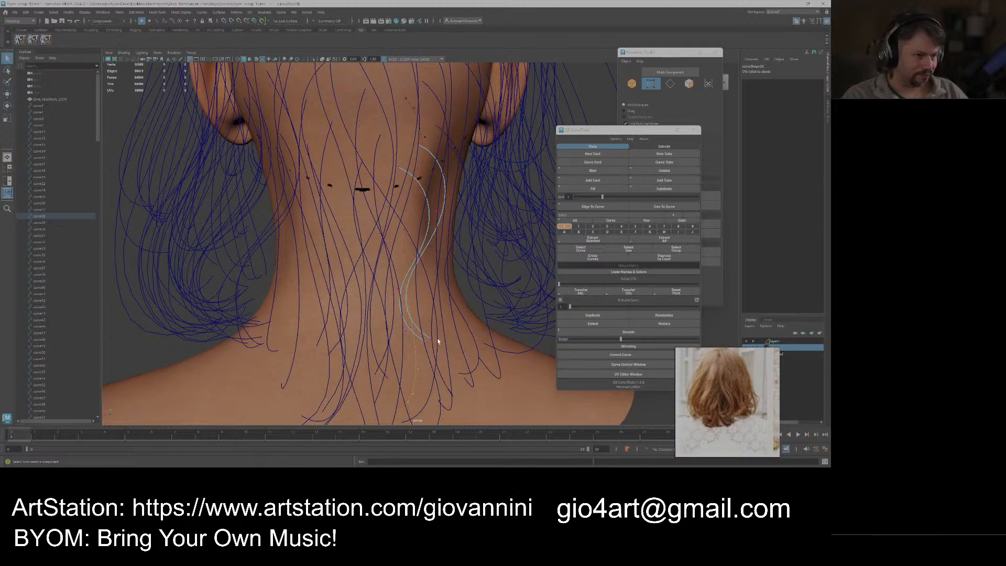
click(443, 336)
mouse_move(447, 333)
mouse_down()
mouse_move(423, 351)
mouse_move(460, 330)
mouse_move(442, 324)
mouse_up()
scroll(424, 335, down, 4)
Move the end vertices of the curves just left of the nape's centre to reshape their tips.
key(w)
alt+drag(439, 327, 385, 347)
click(394, 322)
click(384, 315)
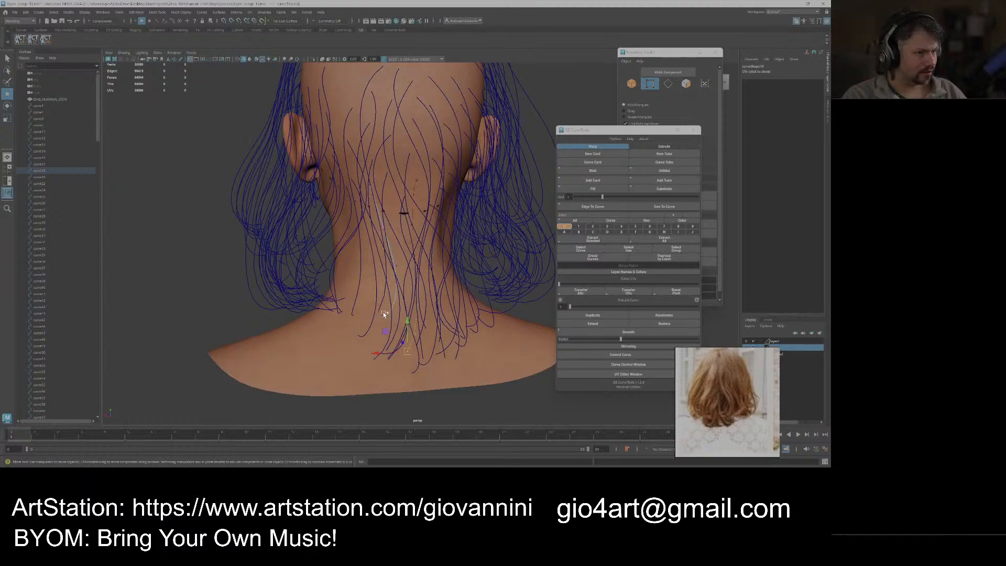
drag(380, 310, 389, 320)
Move the tip vertices of the two outer curves on the right side of the nape outward.
alt+drag(384, 317, 464, 335)
click(351, 317)
click(464, 334)
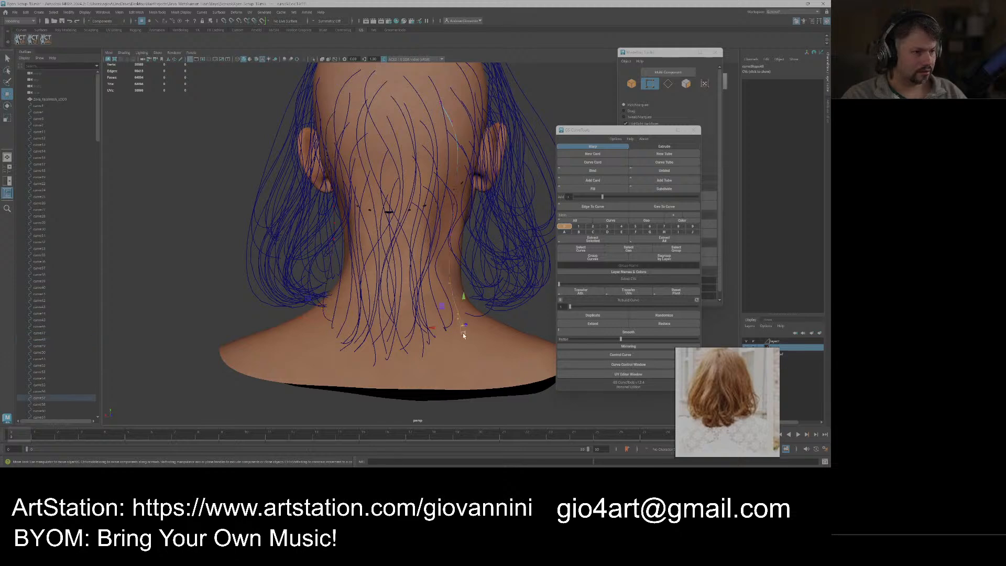
click(445, 330)
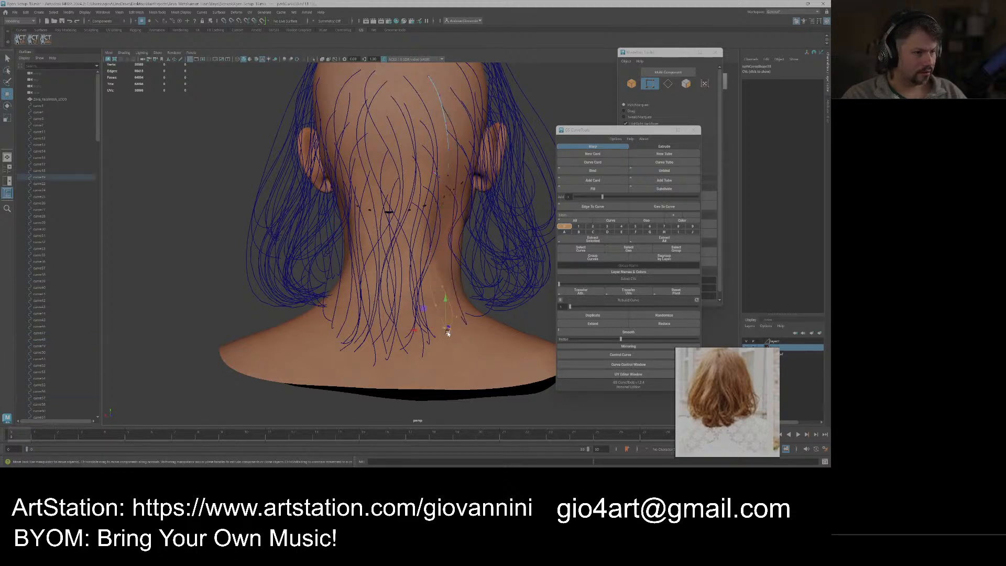
Adjust the tip vertices of the hair curves curling in at the left side of the neck.
alt+drag(449, 332, 332, 321)
click(320, 310)
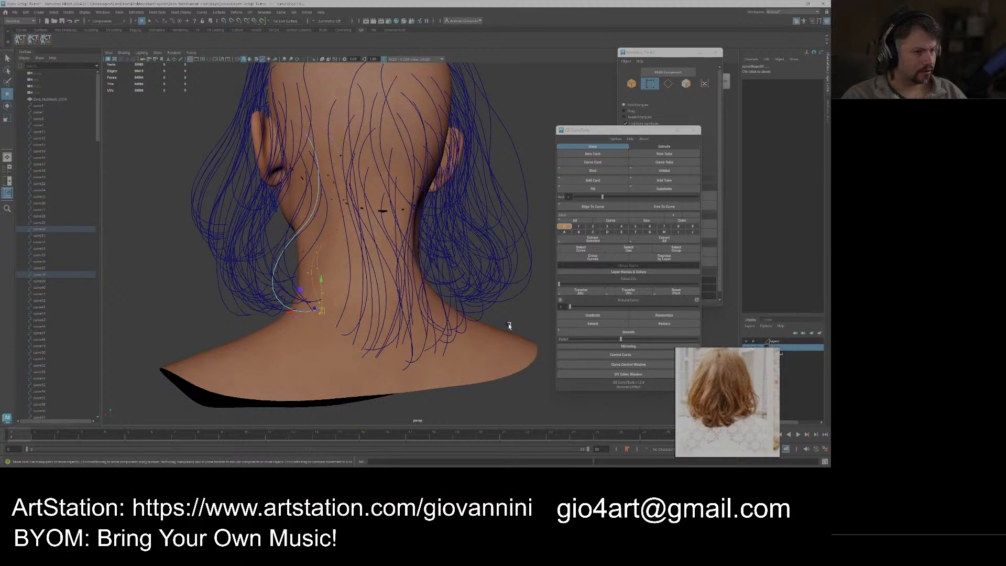
click(338, 325)
click(318, 309)
alt+drag(319, 329, 373, 353)
click(345, 342)
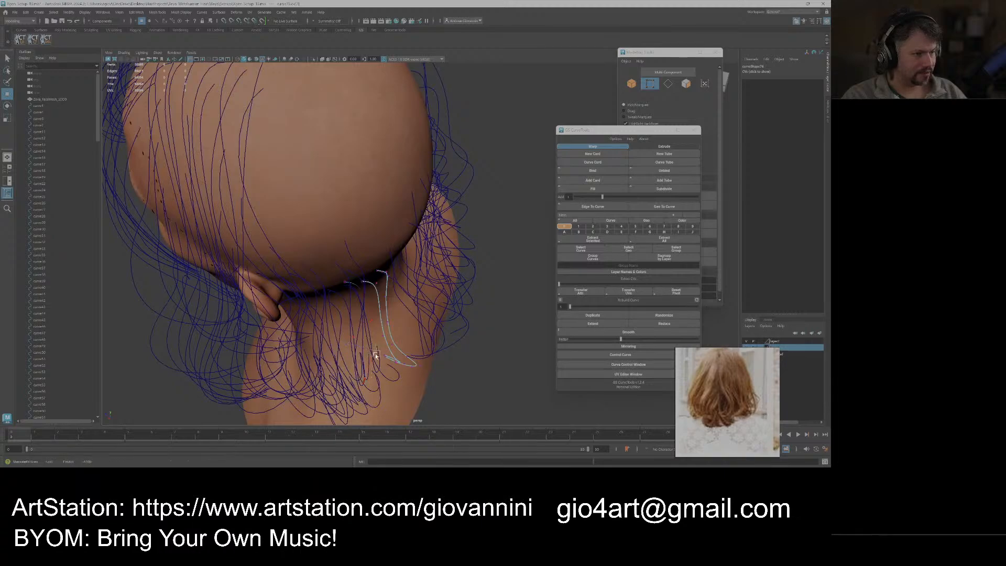
Refine the tips of the left nape curves, undo the last nudge and return to object selection.
alt+drag(432, 375, 343, 338)
click(326, 303)
click(342, 340)
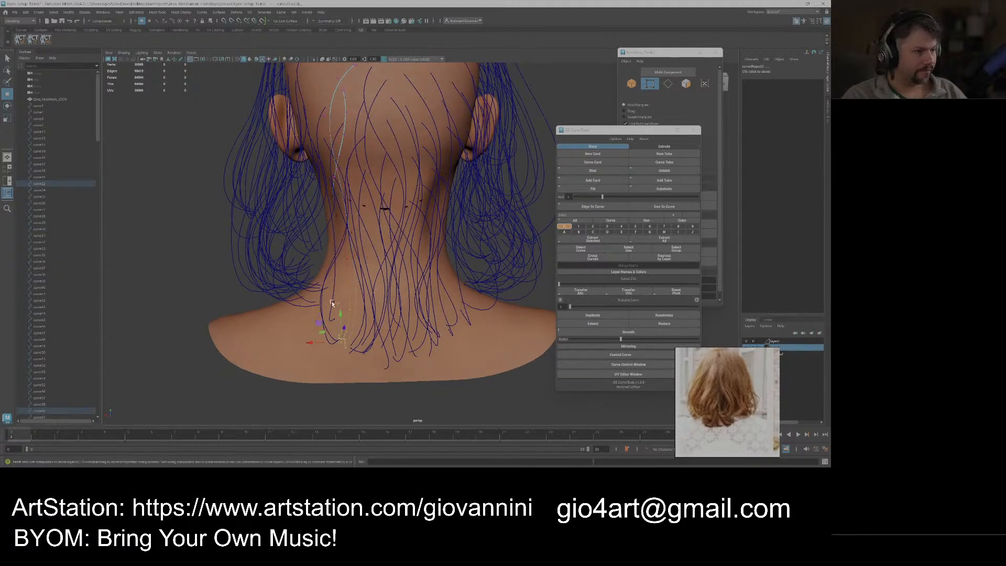
drag(341, 323, 339, 312)
key(ctrl+z)
click(337, 320)
scroll(361, 320, down, 3)
alt+drag(412, 311, 413, 296)
right_drag(521, 142, 533, 129)
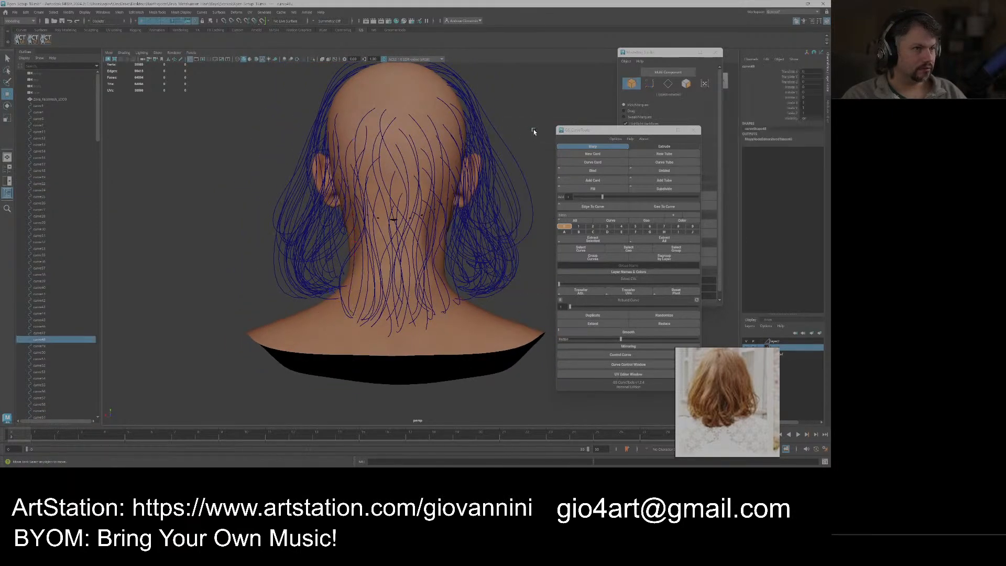
click(533, 129)
Select the whole offset outer hair layer and set its Translate X to 0 to put it back on the head.
scroll(419, 252, down, 4)
alt+middle_drag(421, 266, 433, 307)
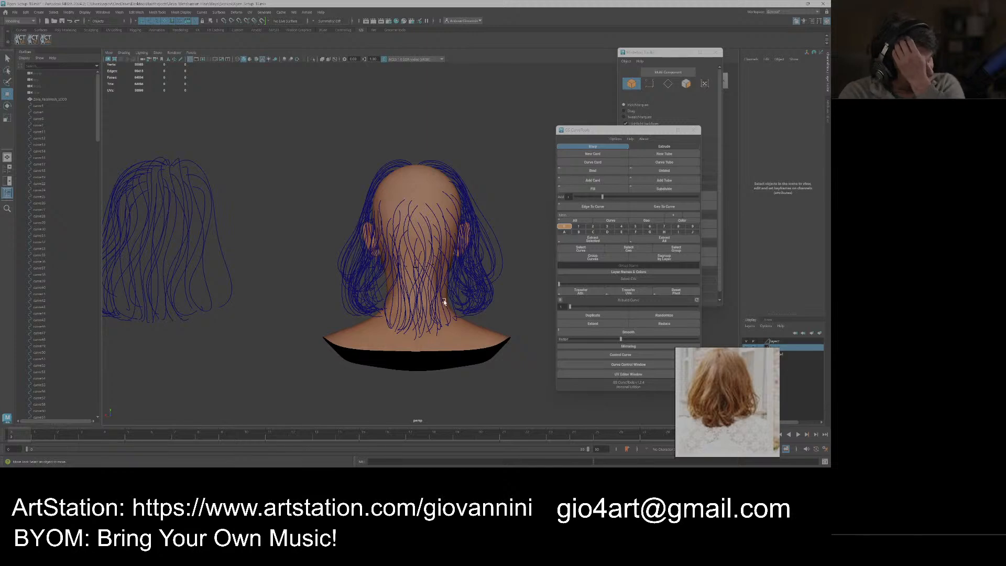
alt+drag(455, 325, 400, 320)
scroll(400, 320, down, 3)
alt+middle_drag(294, 309, 404, 308)
drag(407, 317, 210, 182)
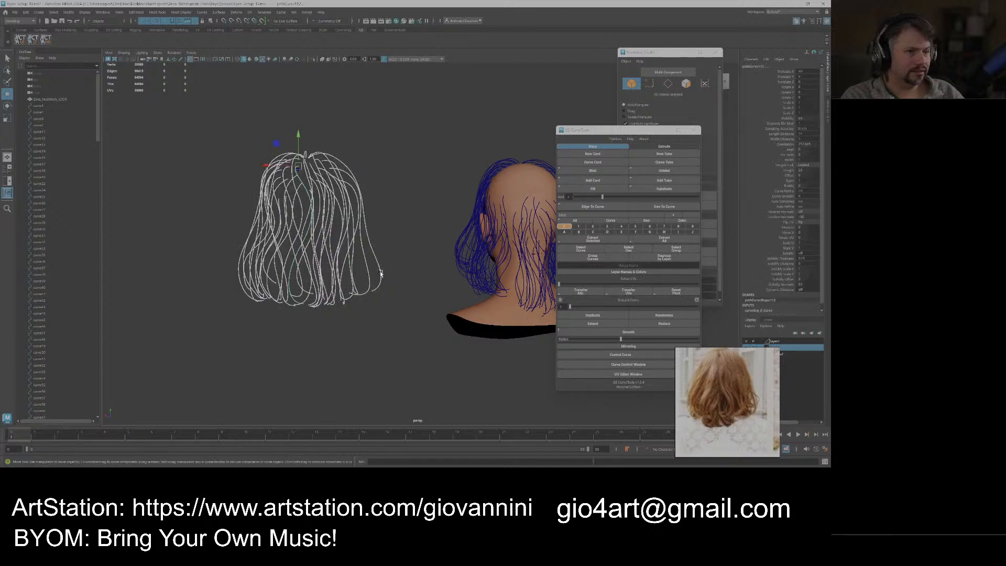
click(810, 70)
text(0)
key(Return)
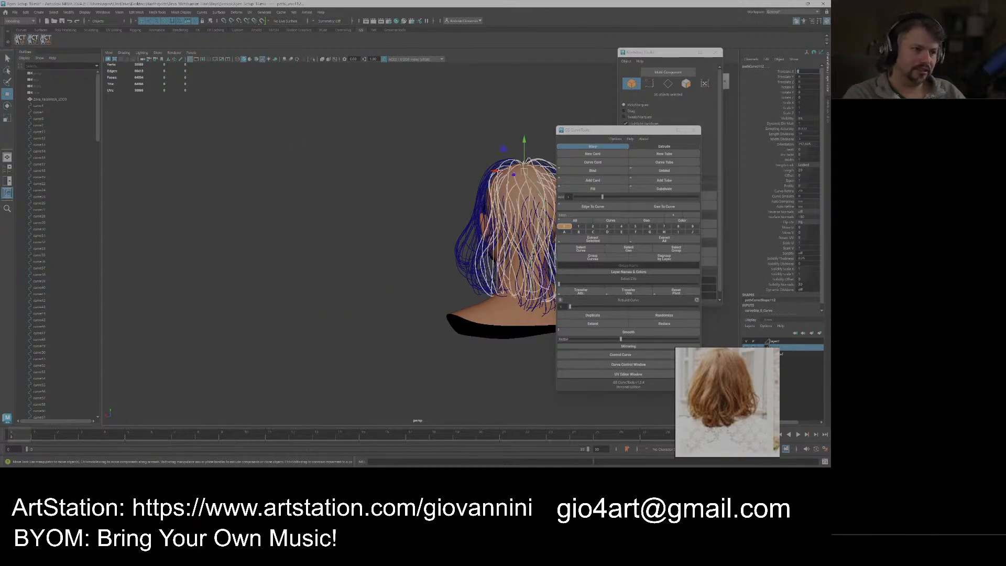
click(389, 288)
Examine the combined inner and outer hair layers around the back of the head.
alt+middle_drag(504, 304, 413, 310)
alt+drag(412, 310, 410, 317)
scroll(408, 317, up, 5)
alt+middle_drag(405, 318, 410, 289)
alt+drag(410, 289, 447, 333)
scroll(440, 328, up, 4)
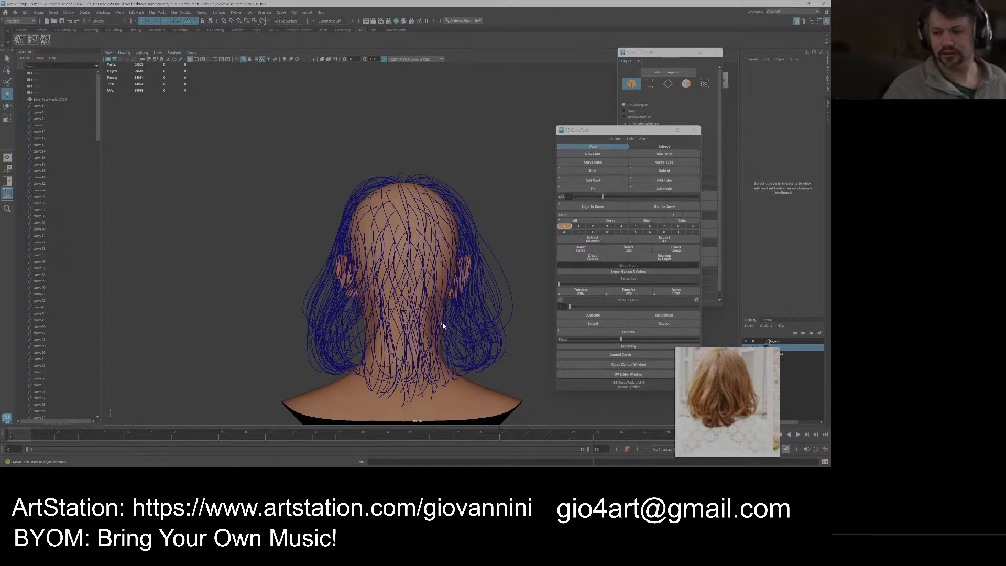
alt+drag(436, 327, 443, 270)
alt+middle_drag(442, 270, 426, 290)
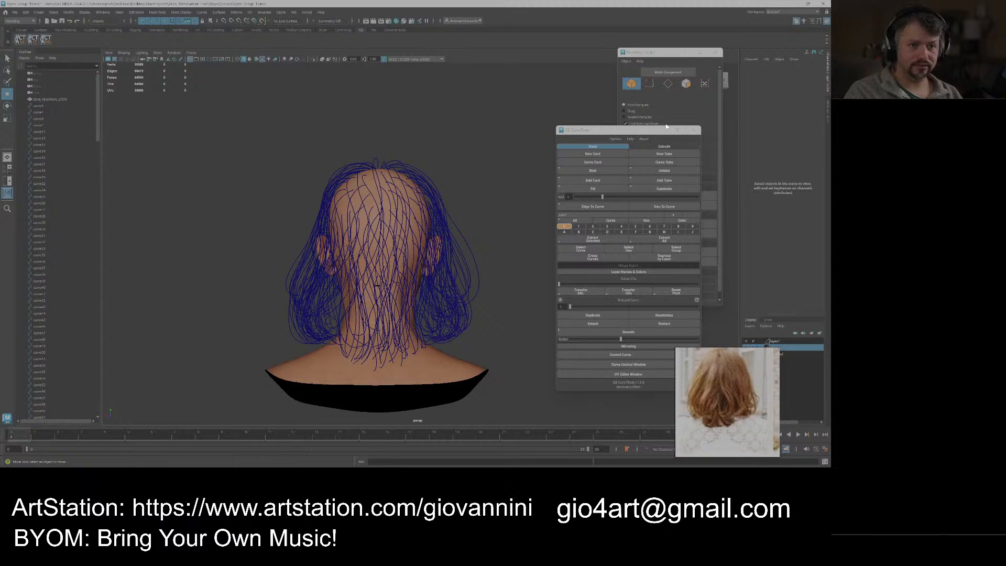
Clear the viewport by closing GS CurveTools, the reference board and the Modeling Toolkit.
click(694, 131)
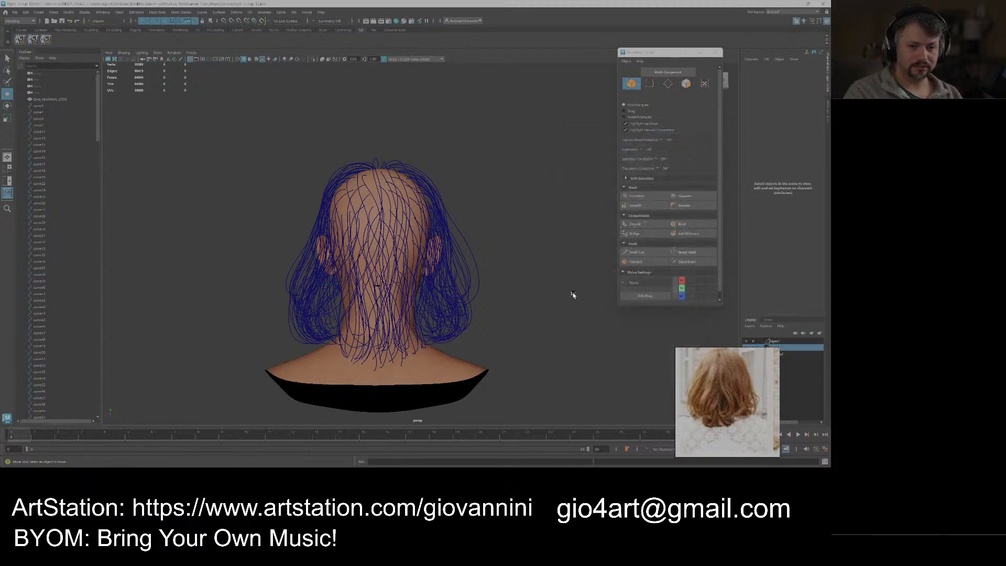
drag(728, 388, 654, 360)
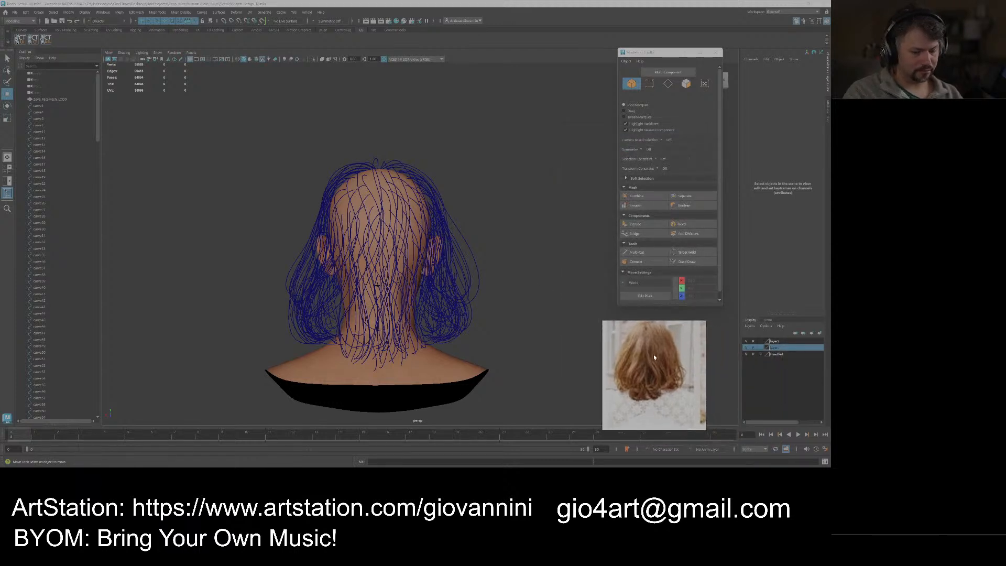
double_click(653, 355)
drag(657, 50, 603, 112)
click(662, 113)
Frame the head from the front and save the scene.
scroll(504, 246, down, 1)
alt+middle_drag(505, 246, 522, 239)
alt+drag(452, 261, 285, 103)
key(f)
click(299, 170)
alt+drag(298, 172, 299, 182)
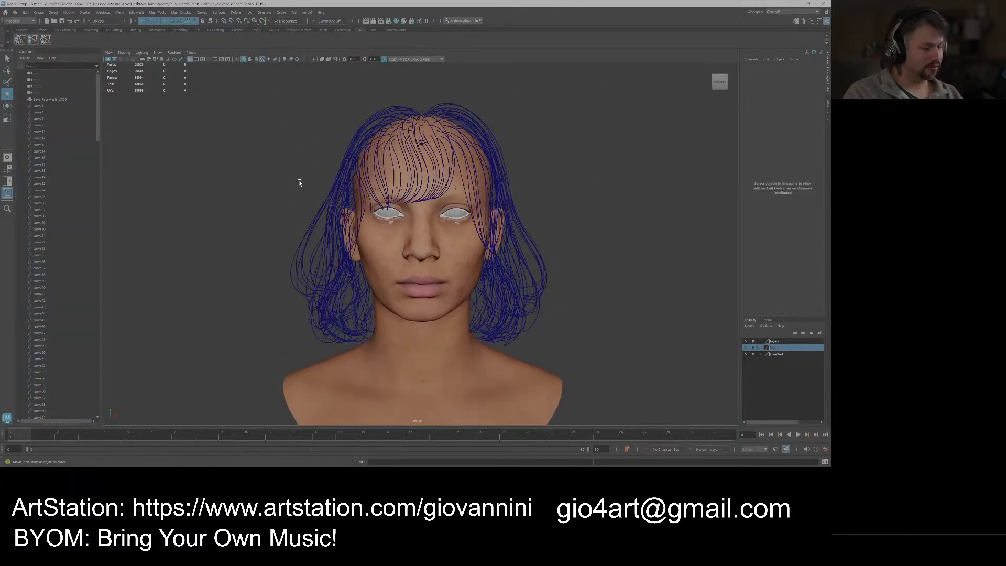
key(ctrl+s)
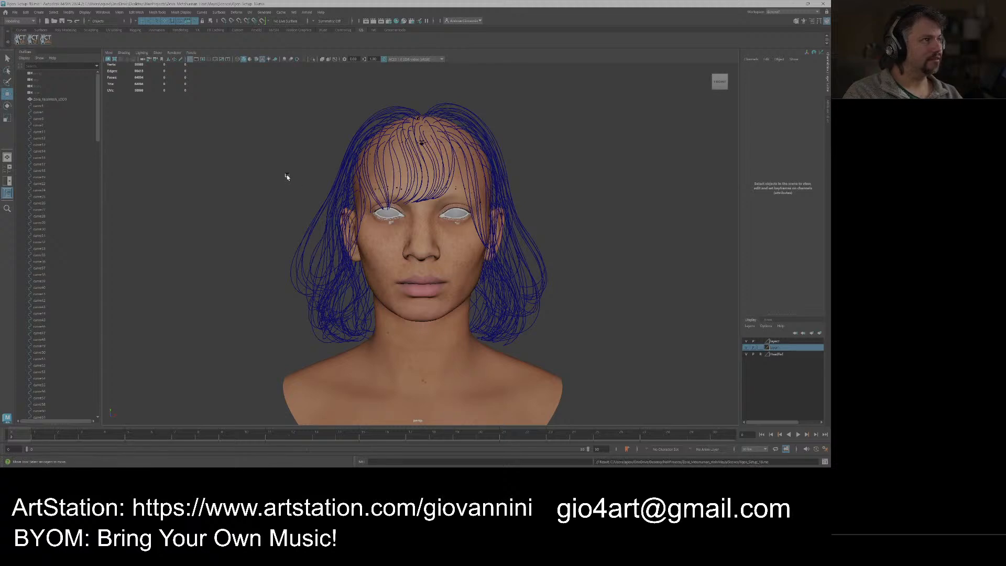
Save the scene as a new version named Xgen_Setup_20.
click(15, 11)
click(37, 43)
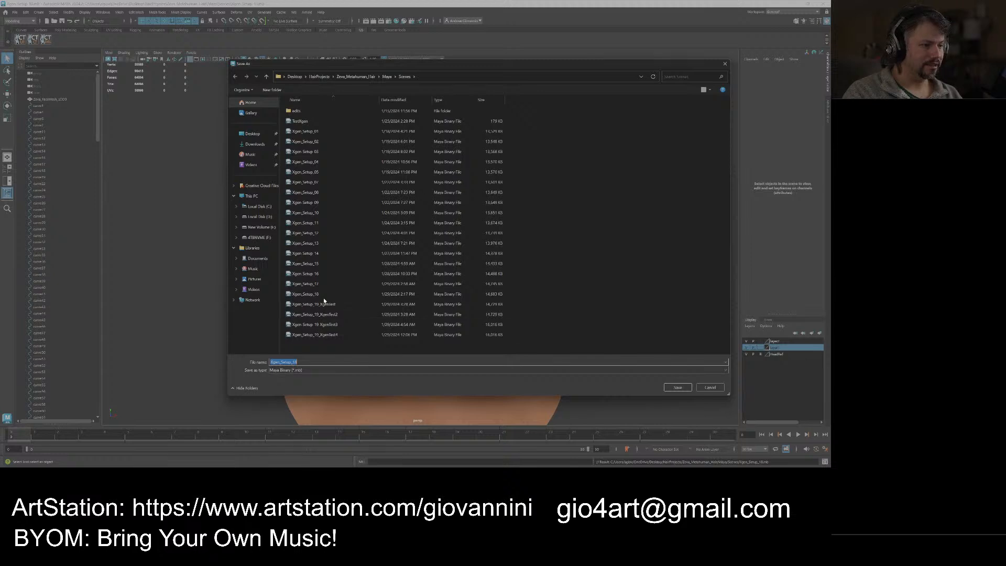
click(300, 362)
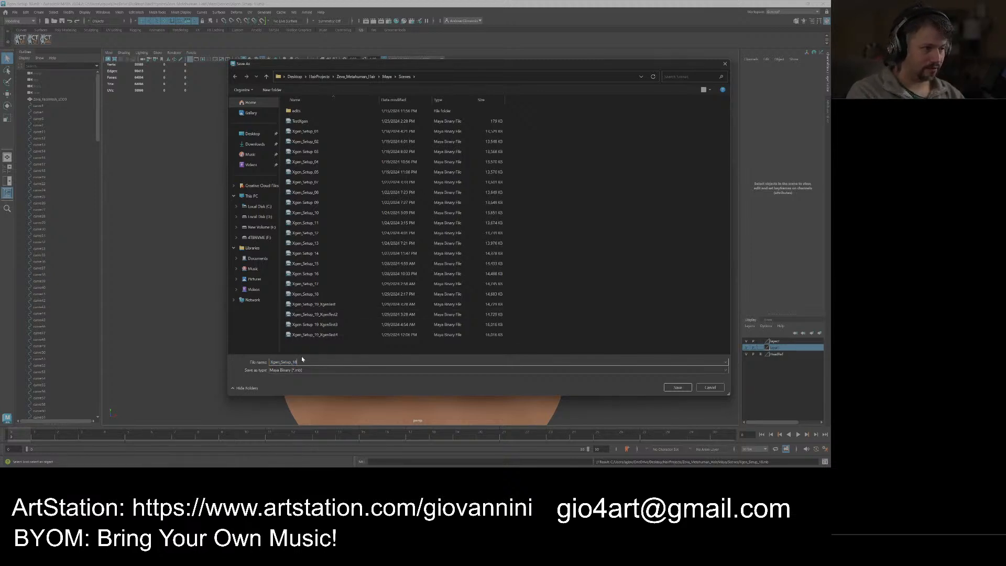
key(BackSpace)
key(BackSpace)
text(20)
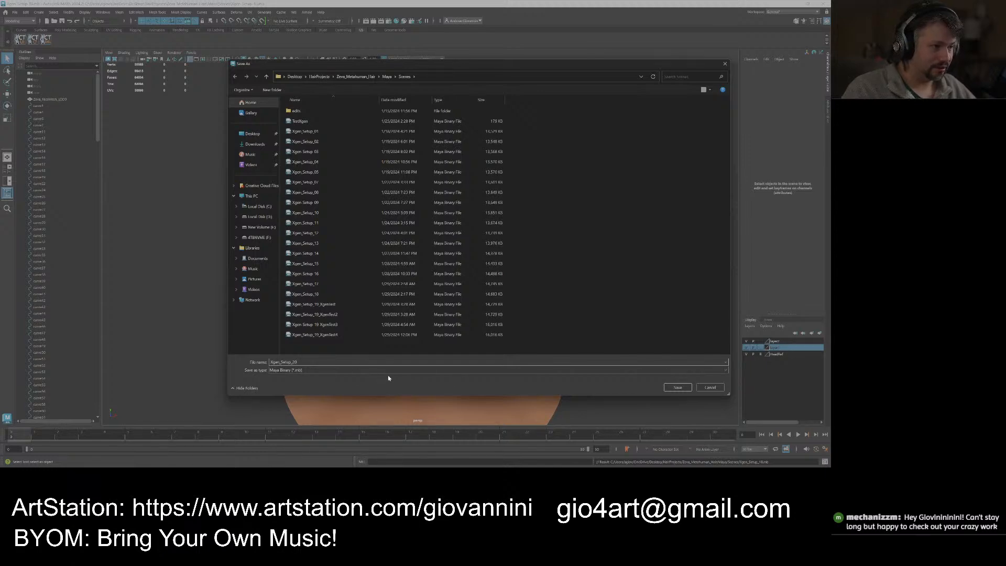
click(676, 387)
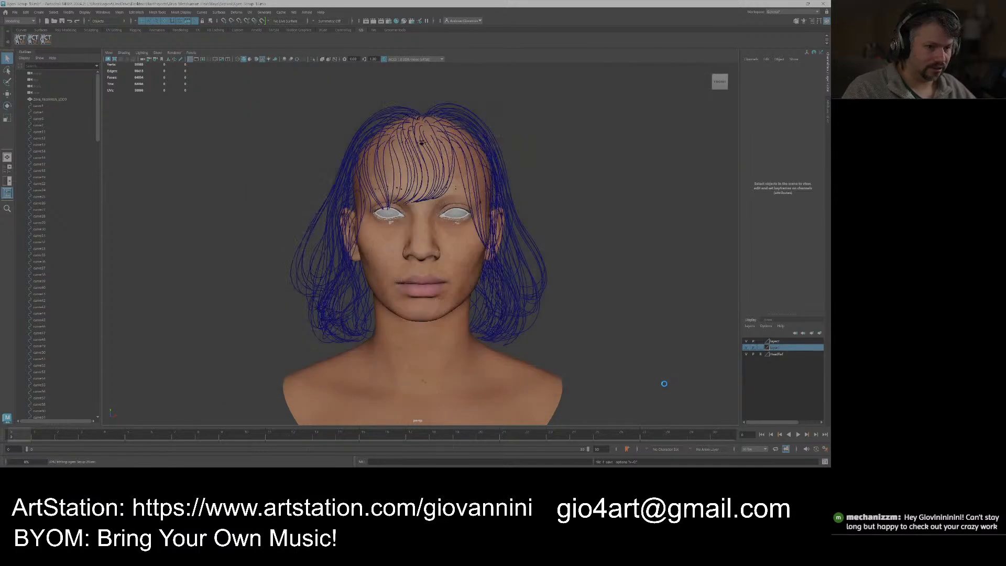
key(w)
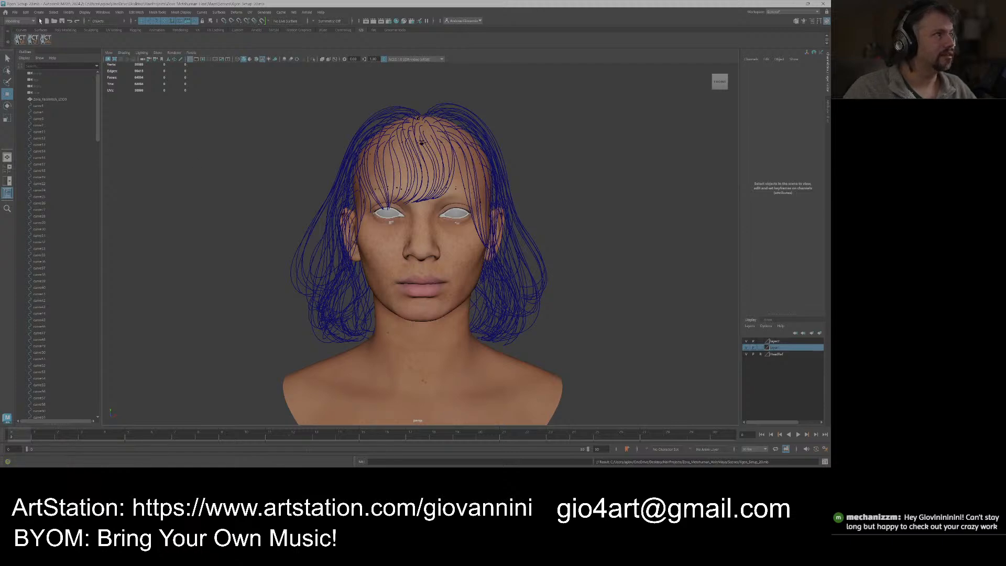
Save the scene once more under the next Xgen_Setup version number.
click(15, 11)
click(39, 46)
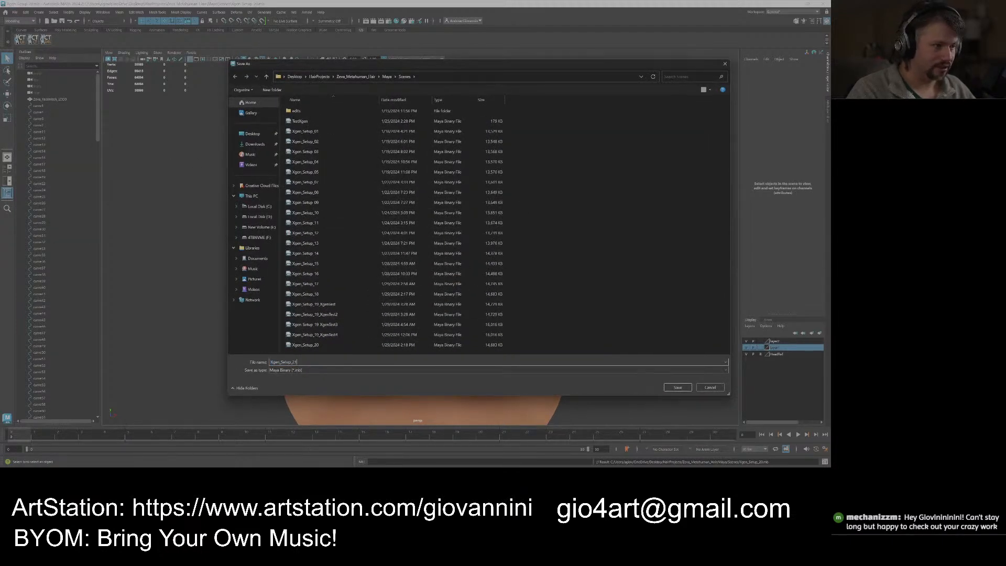
key(Return)
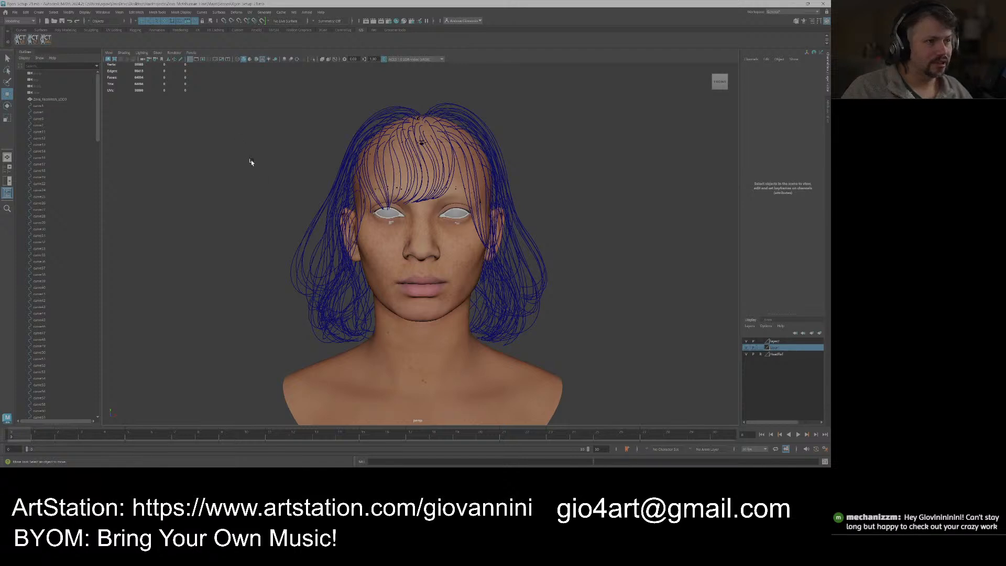
Select every hair guide curve from the first to the last in the scene and put them in one group.
alt+middle_drag(304, 193, 292, 177)
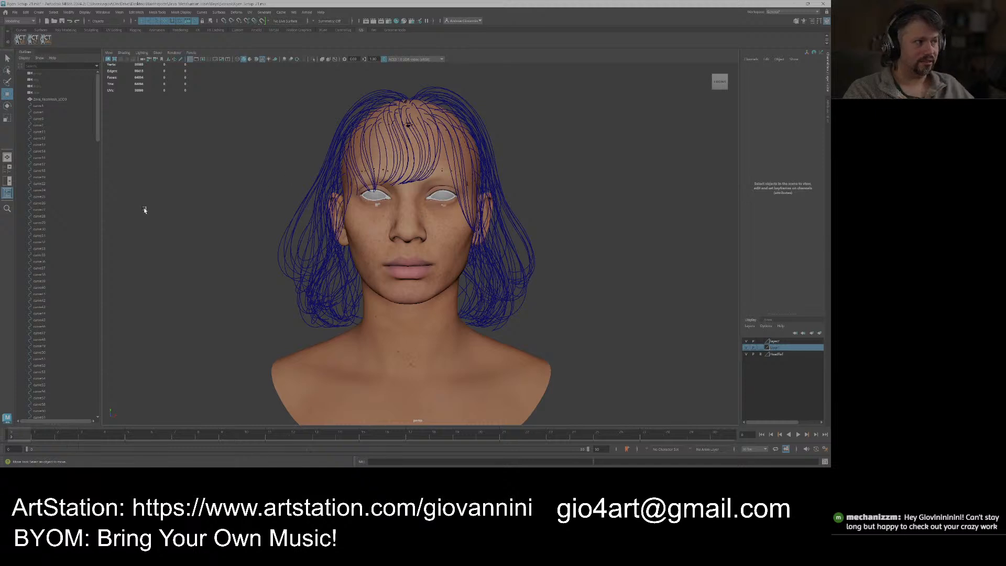
scroll(60, 208, down, 15)
drag(98, 209, 110, 443)
click(44, 107)
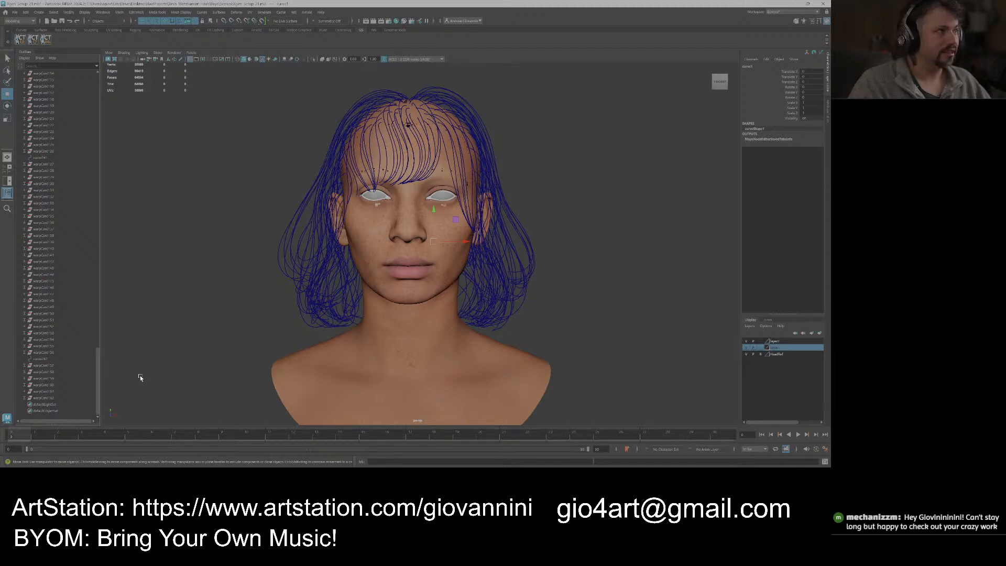
click(389, 30)
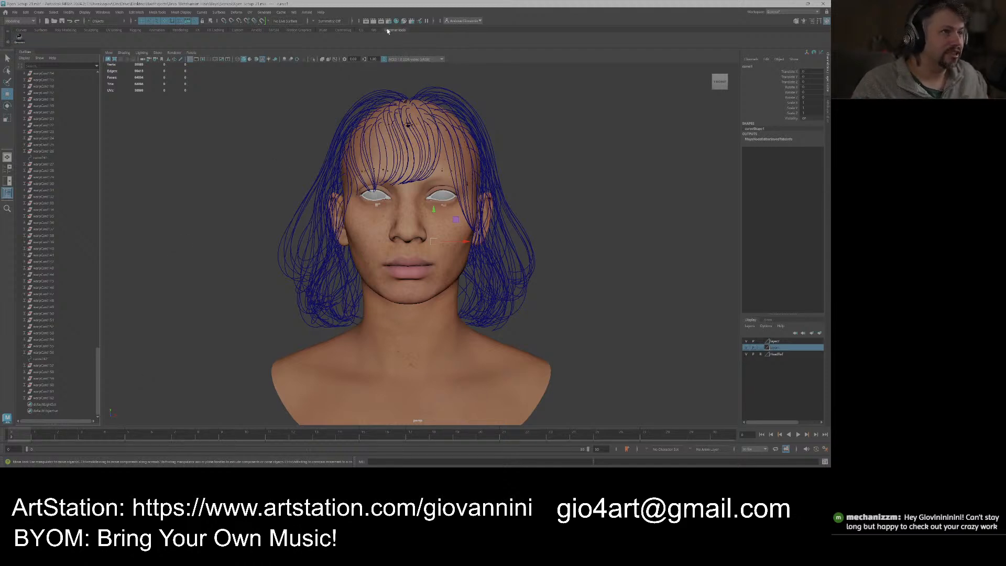
click(360, 31)
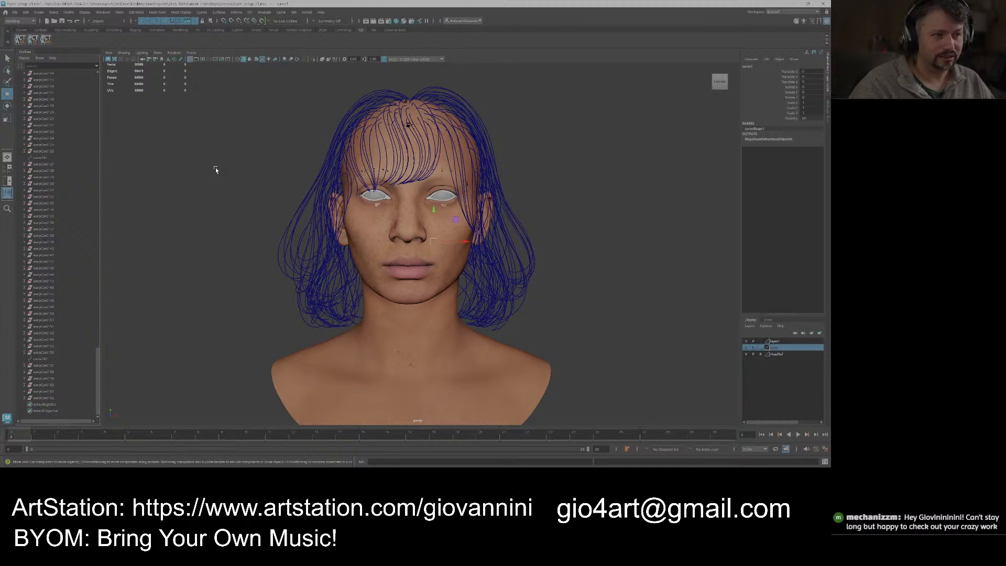
scroll(92, 363, up, 10)
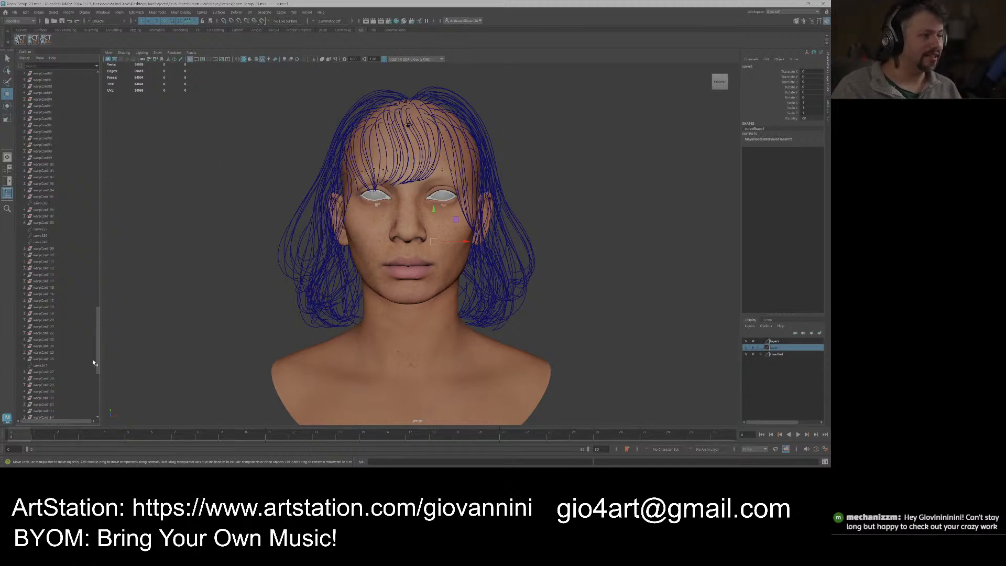
drag(99, 359, 96, 395)
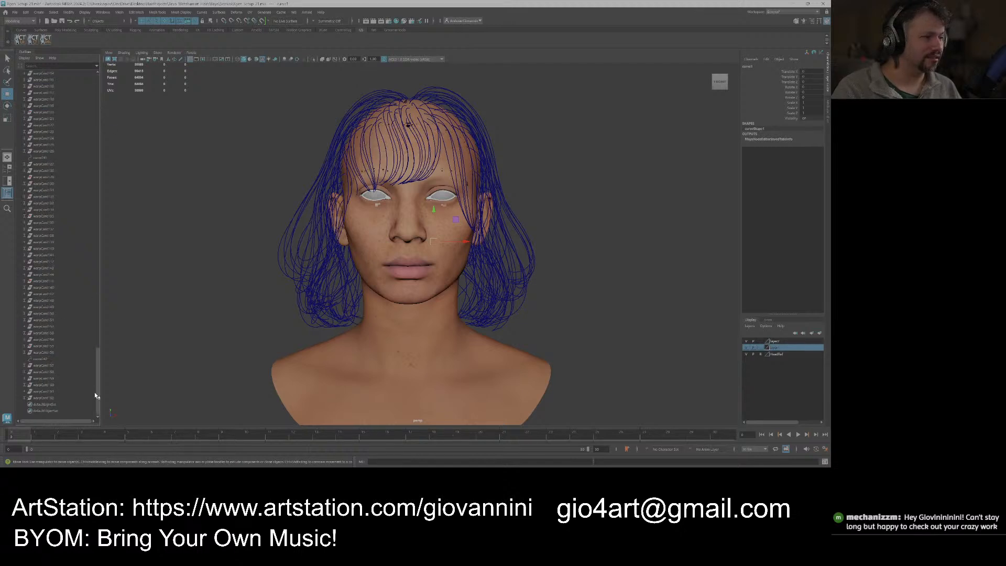
shift+click(54, 398)
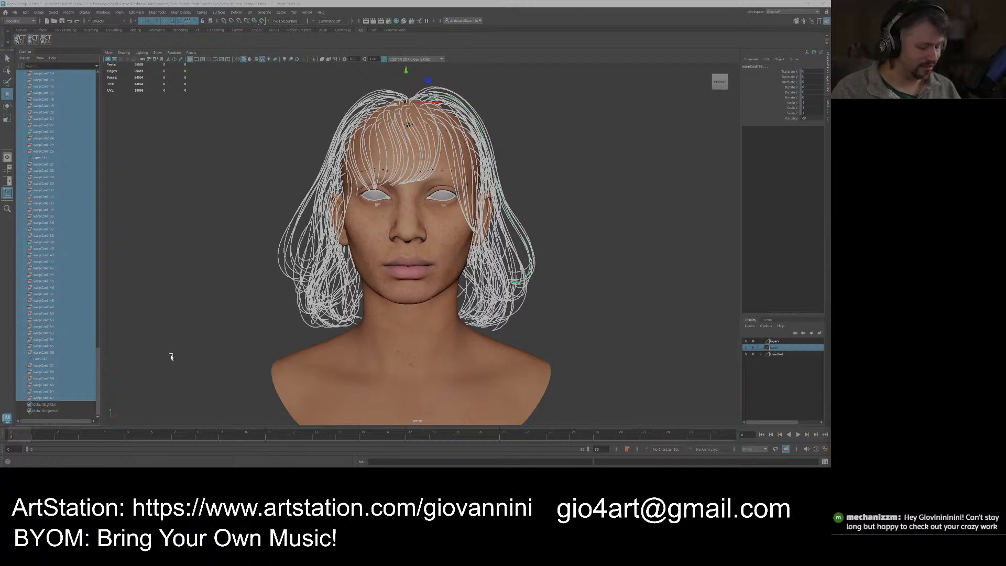
alt+drag(184, 341, 140, 346)
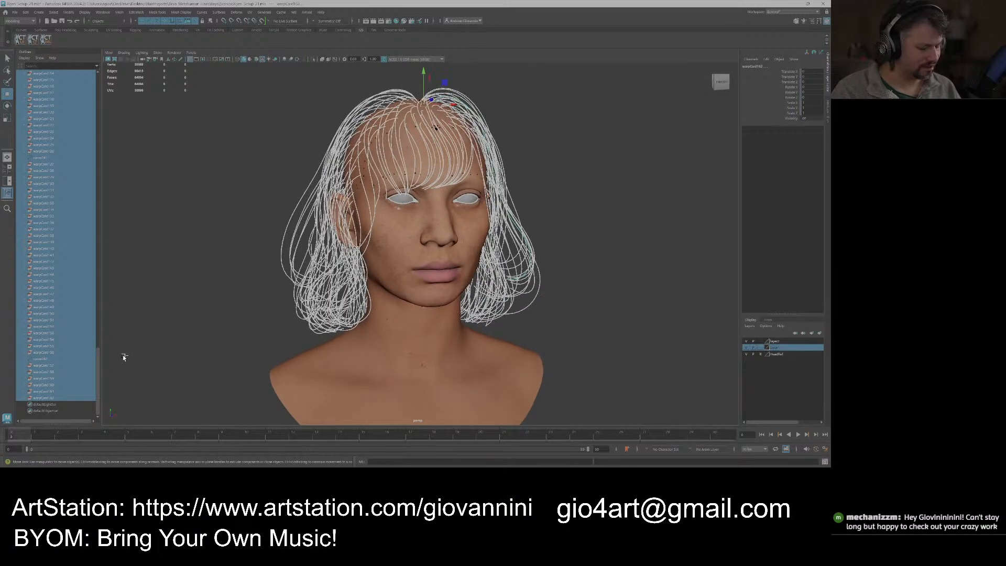
key(ctrl+g)
alt+drag(234, 217, 238, 219)
click(238, 218)
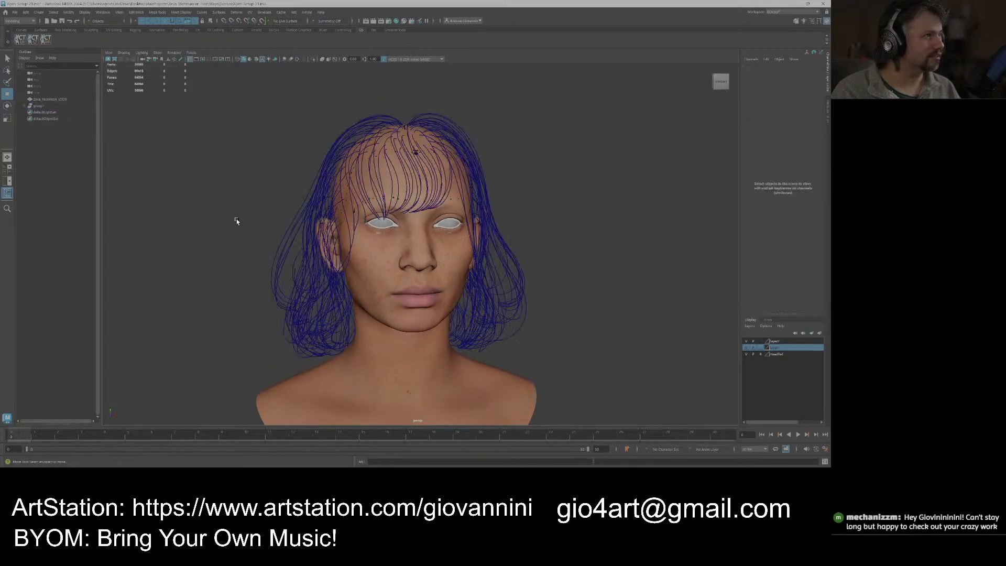
Switch the workspace layout to XGen.
right_drag(293, 175, 276, 179)
alt+drag(276, 179, 600, 211)
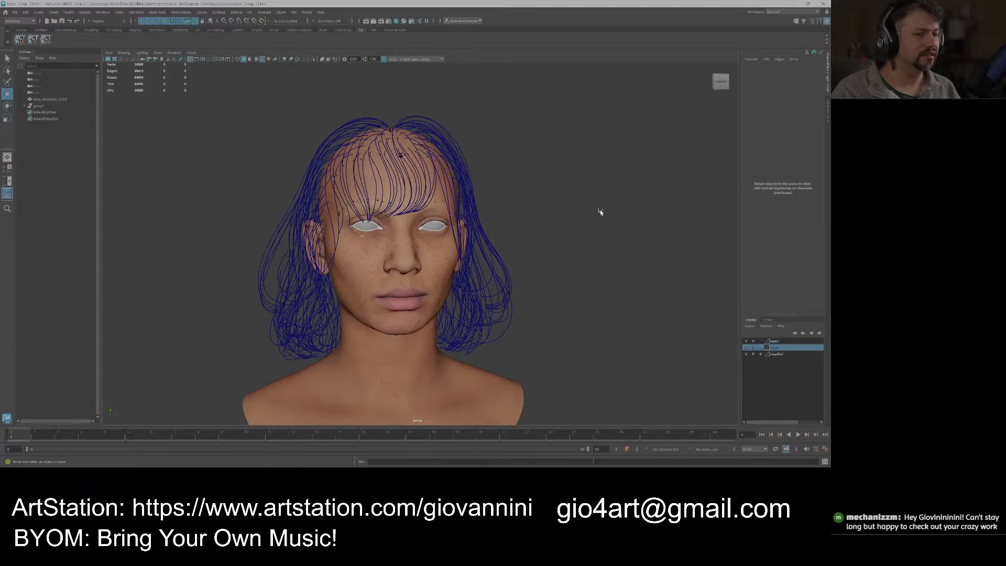
alt+middle_drag(496, 207, 525, 196)
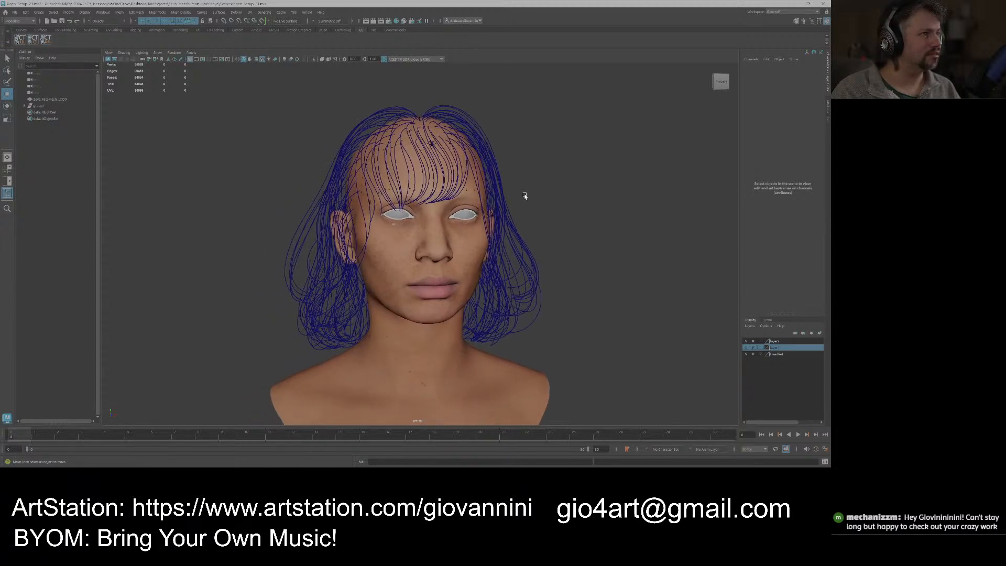
click(779, 12)
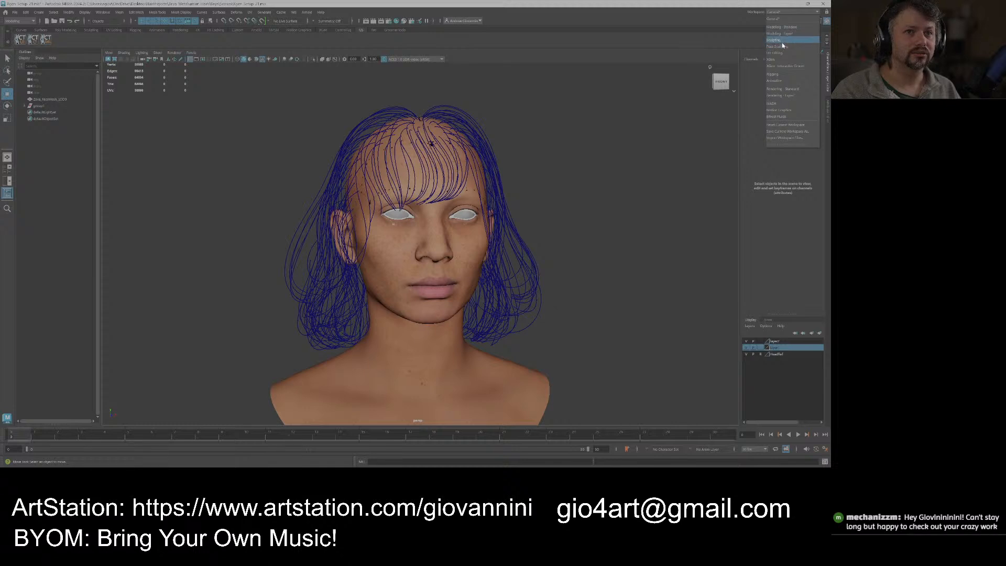
click(782, 60)
click(774, 12)
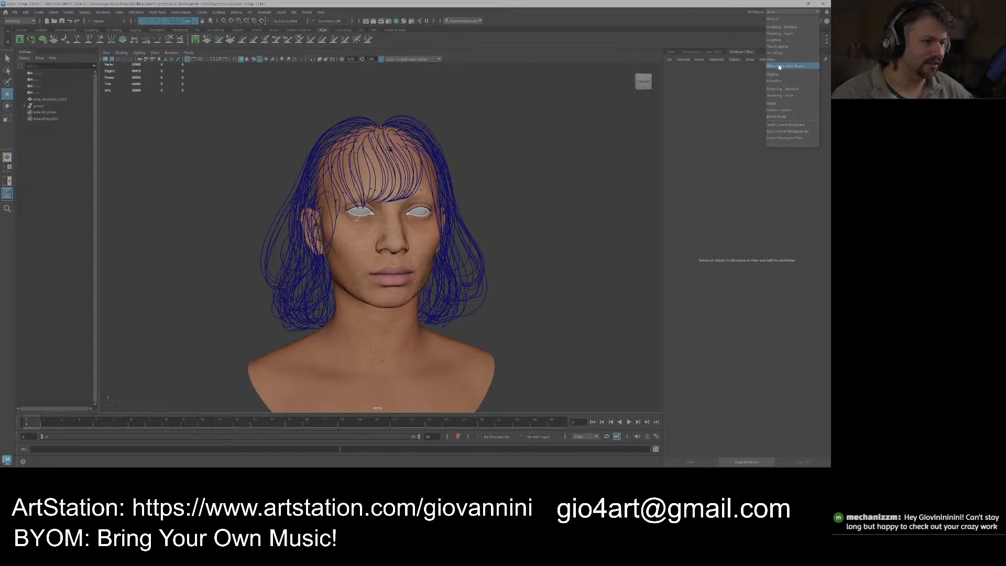
click(569, 174)
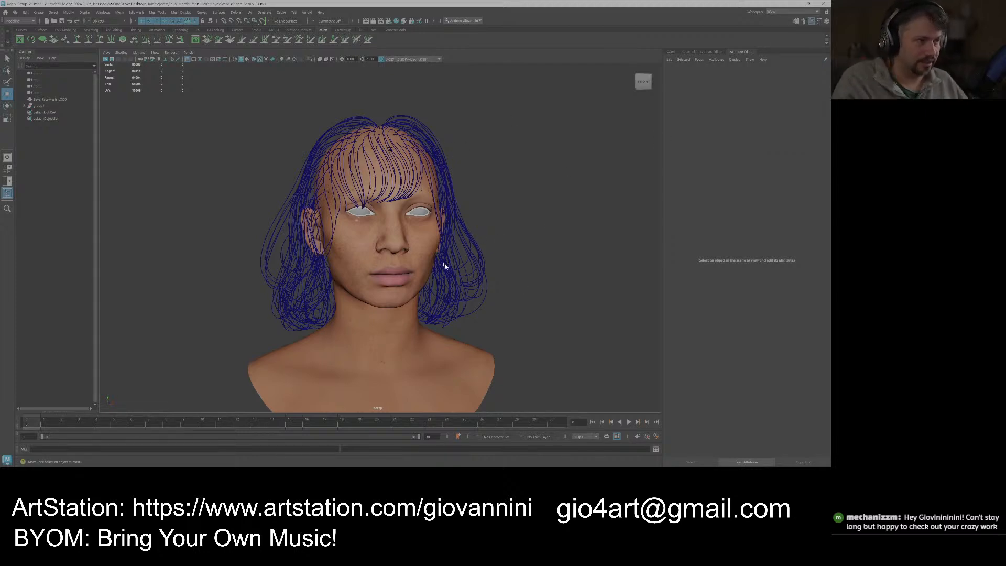
Select the head mesh and examine its wireframe along the black parting line on top of the scalp.
alt+drag(558, 297, 453, 250)
click(360, 272)
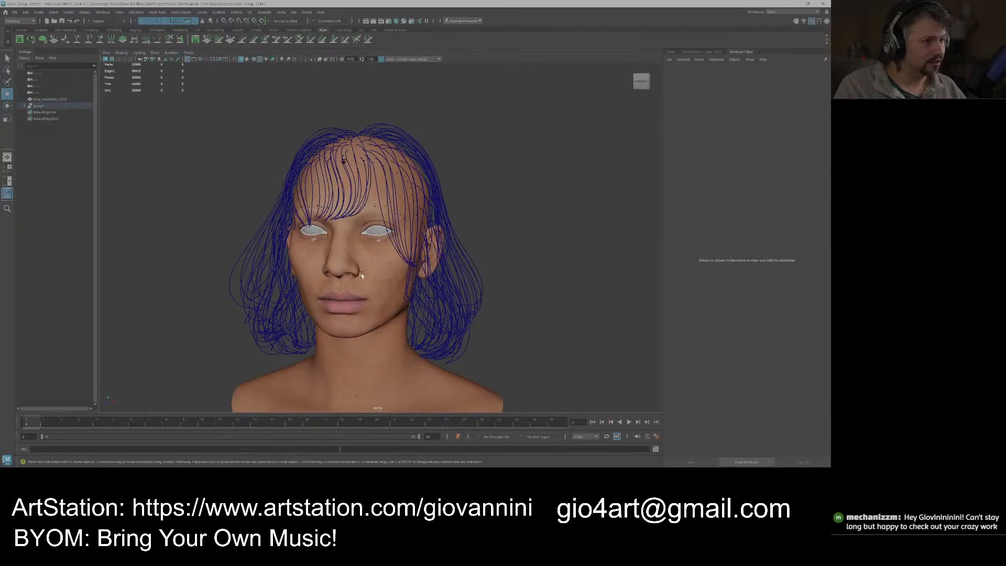
click(137, 152)
click(50, 100)
alt+drag(186, 157, 251, 194)
scroll(393, 253, up, 9)
alt+middle_drag(288, 231, 338, 254)
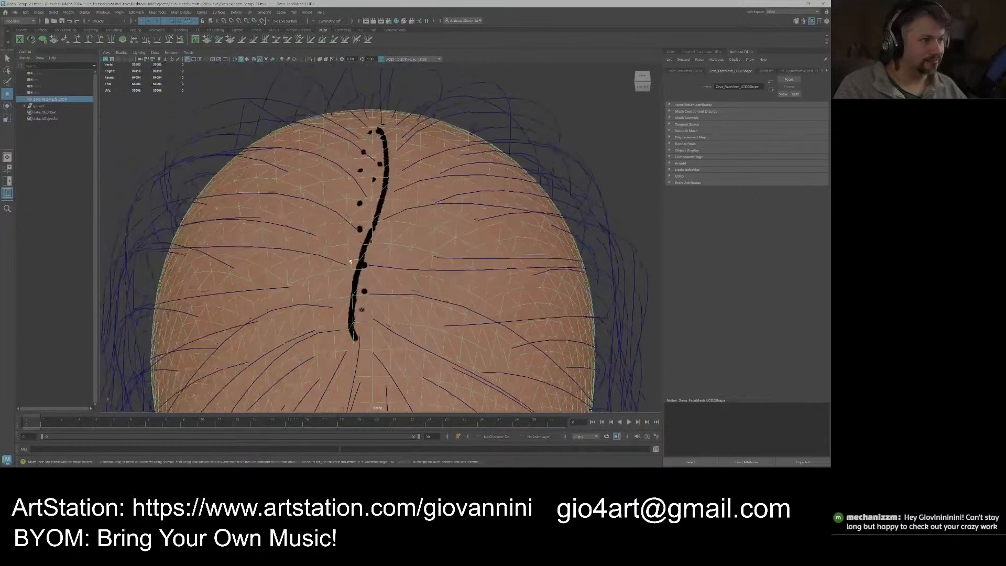
scroll(348, 276, up, 5)
scroll(352, 277, down, 4)
scroll(370, 274, up, 4)
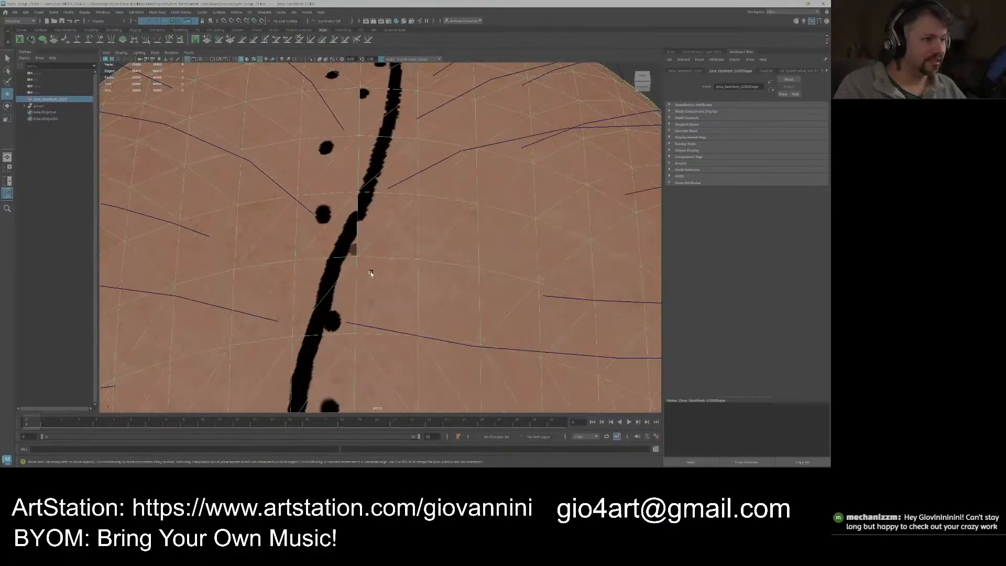
Take the HeadRef layer out of reference mode and select a head mesh vertex on the centre line beside the parting.
right_click(368, 229)
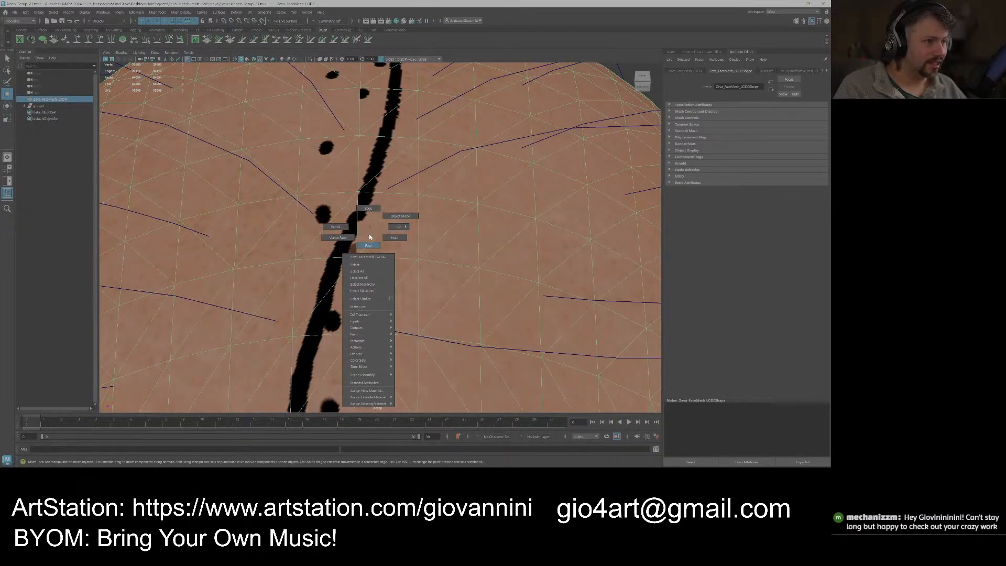
right_drag(368, 227, 353, 229)
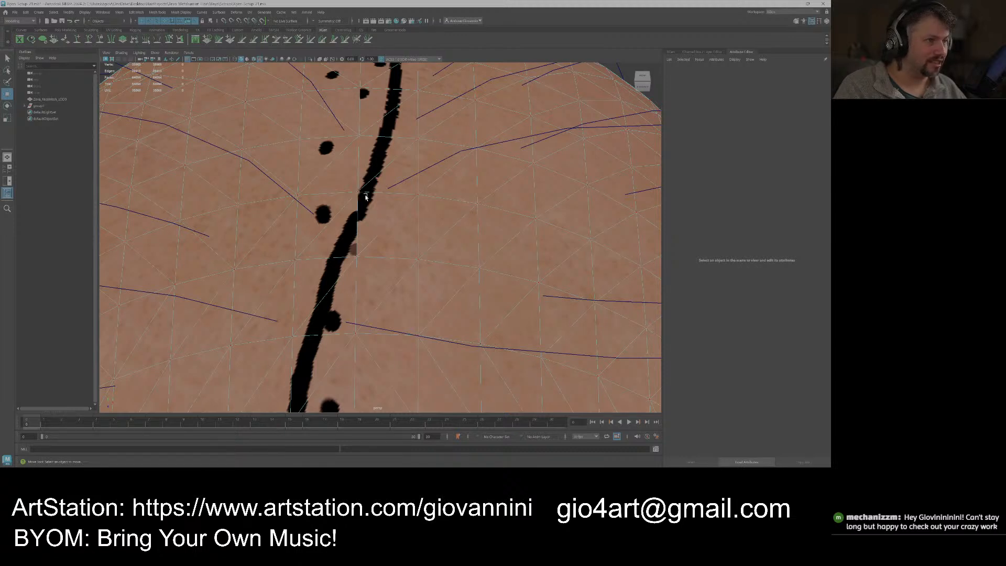
click(826, 22)
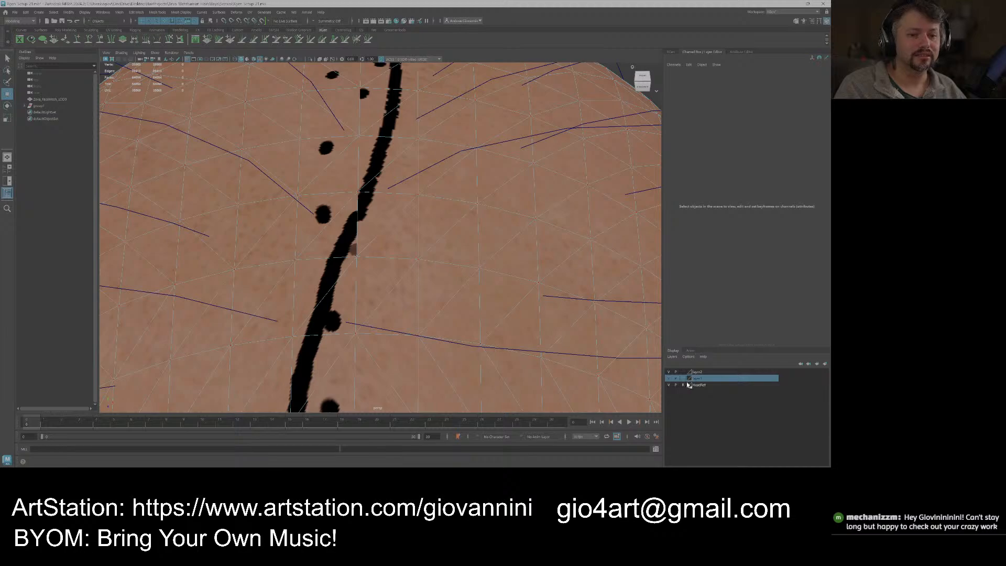
click(358, 256)
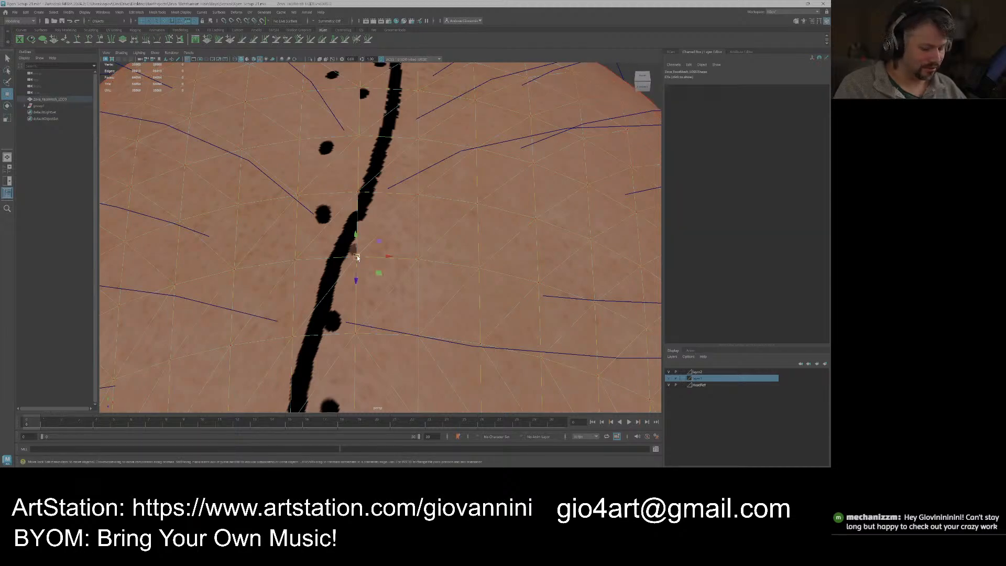
Pull the selected centre-line vertex up off the scalp to test whether the mesh is joined there.
scroll(403, 280, down, 8)
alt+drag(404, 280, 397, 186)
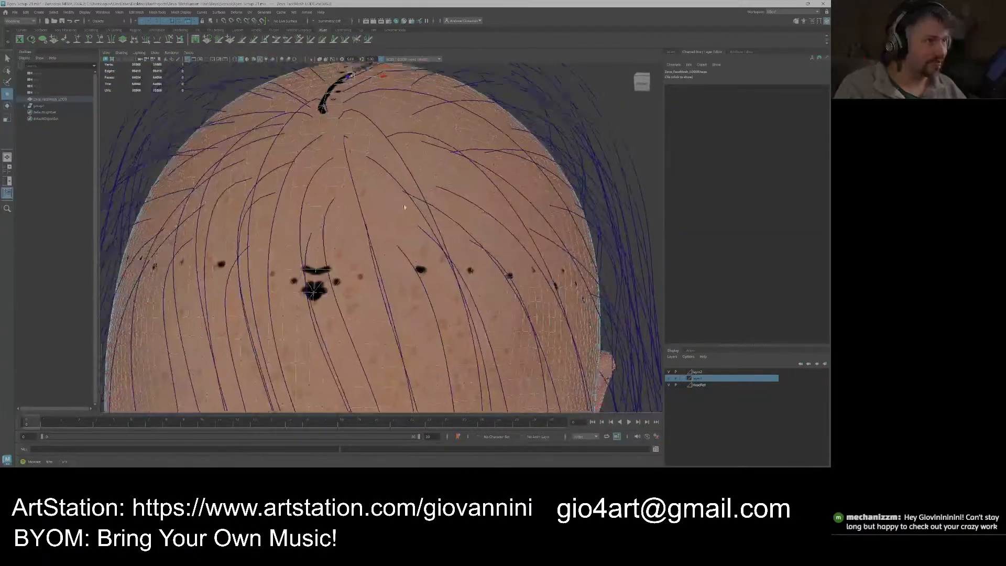
key(f)
scroll(433, 275, down, 10)
alt+drag(426, 278, 408, 201)
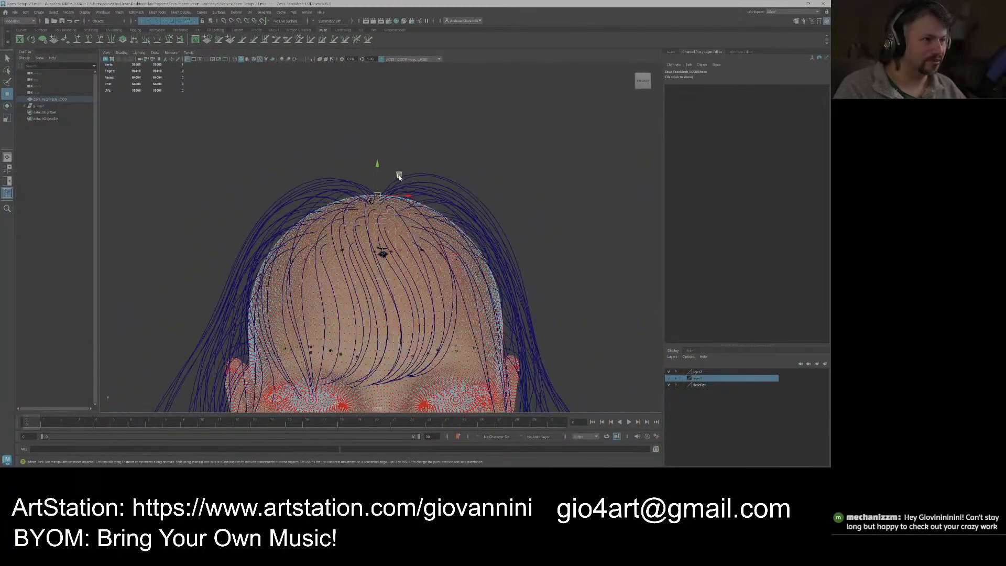
key(f)
alt+drag(428, 274, 301, 223)
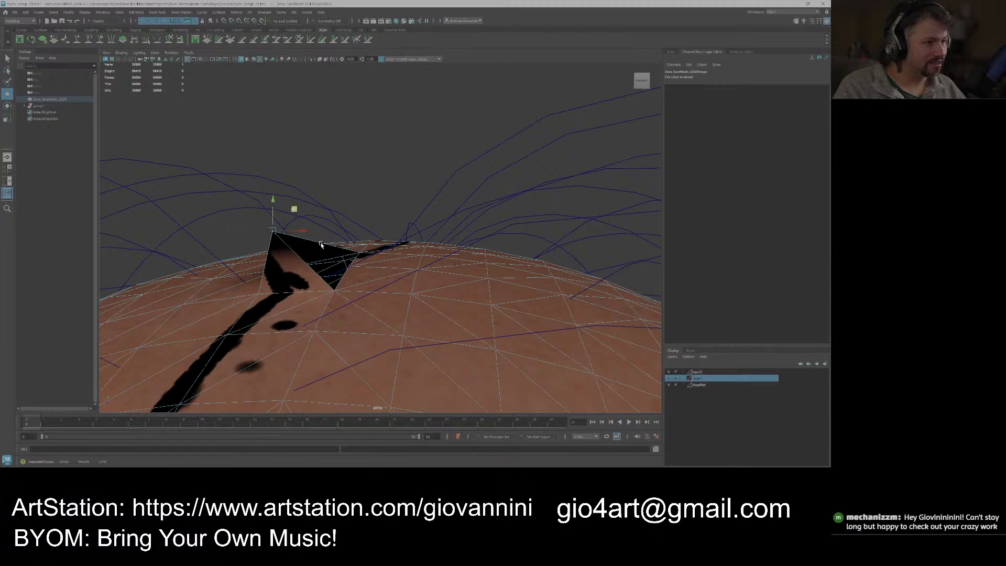
Pull neighbouring vertices along the scalp's centre line apart to test the mesh seam further.
click(364, 252)
drag(382, 230, 294, 241)
click(359, 251)
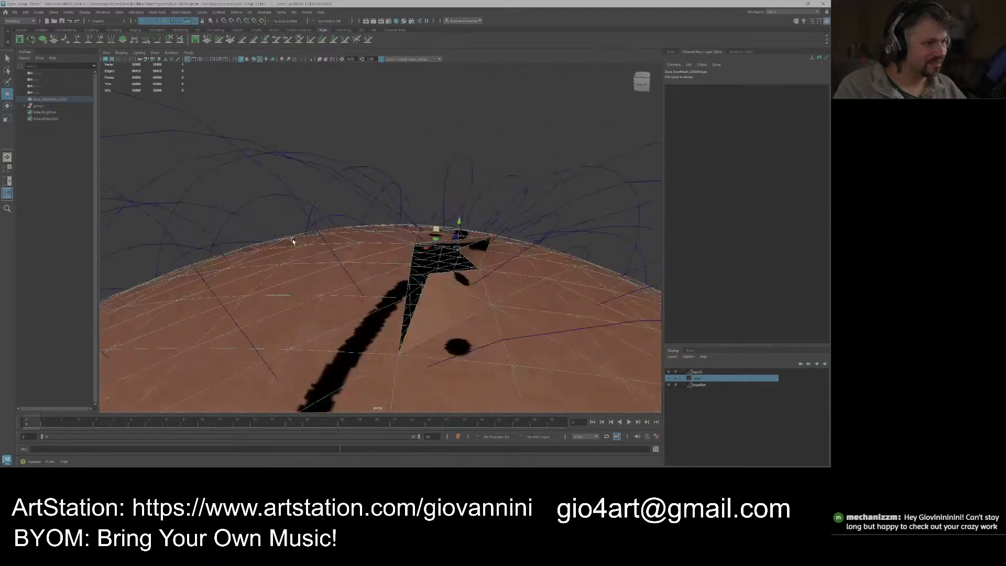
click(412, 244)
drag(393, 226, 443, 276)
click(418, 232)
click(482, 178)
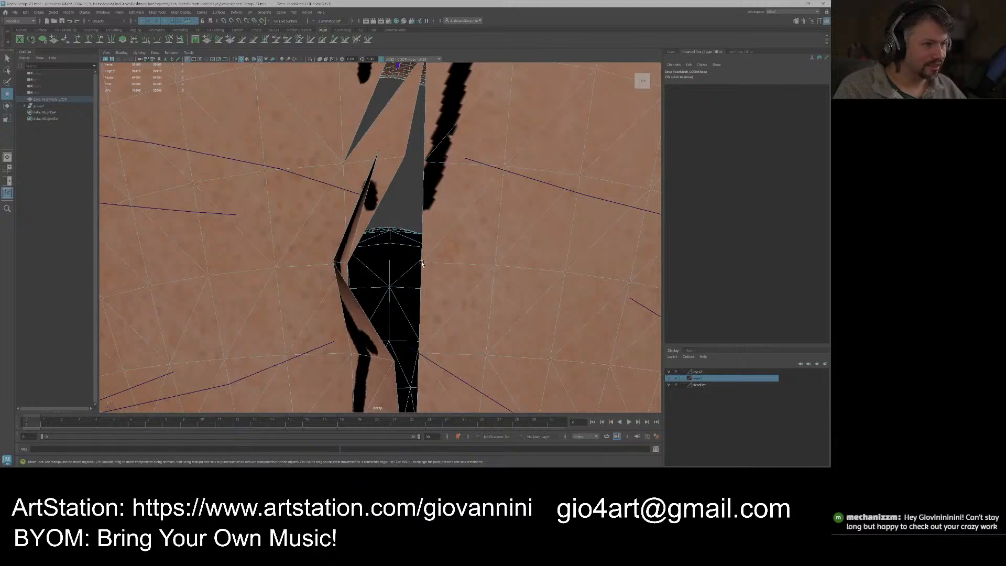
Undo all the test moves of the scalp's centre-line vertices.
key(ctrl+z)
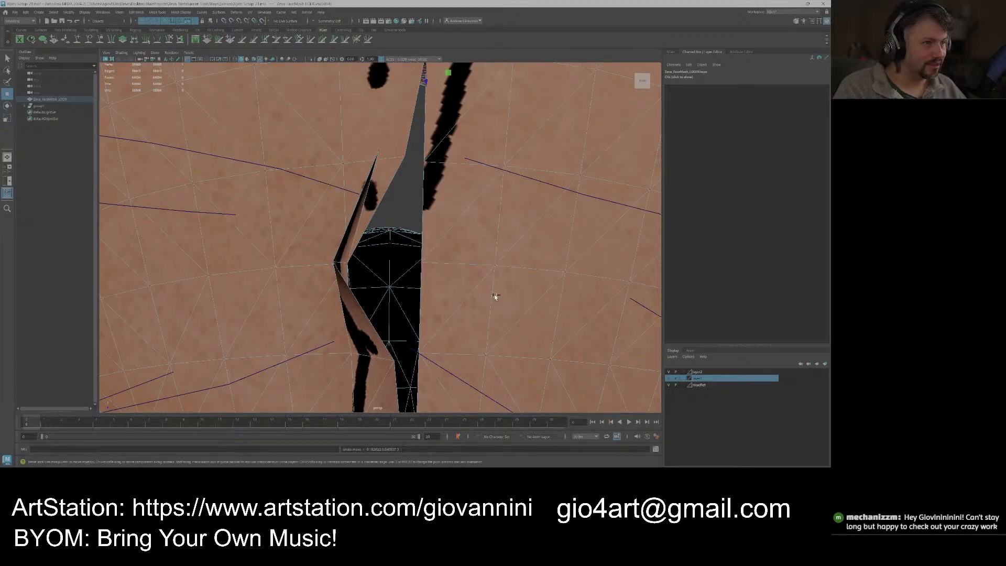
key(ctrl+z)
key(ctrl+z)
key(ctrl+z)
key(ctrl+z)
alt+right_drag(490, 298, 419, 275)
alt+drag(419, 275, 441, 252)
Return the head mesh to object mode and select the whole head.
right_drag(485, 173, 502, 166)
click(502, 167)
alt+right_drag(450, 224, 486, 233)
alt+middle_drag(411, 252, 418, 223)
click(381, 208)
alt+drag(383, 209, 397, 263)
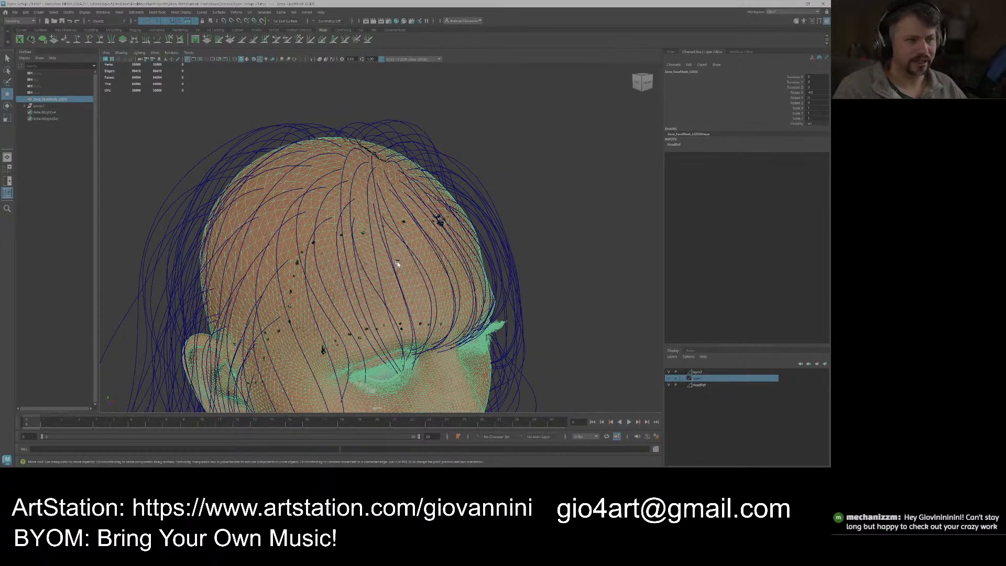
Examine the dark hairline marks on the head texture from the front and both sides against the mesh wireframe and guide curves.
alt+drag(397, 256, 385, 152)
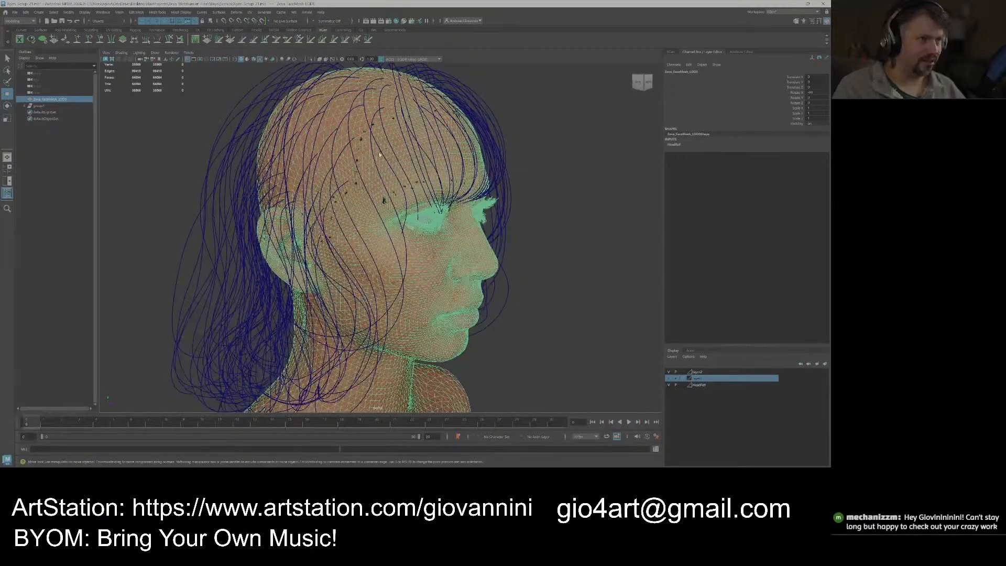
alt+drag(351, 287, 372, 278)
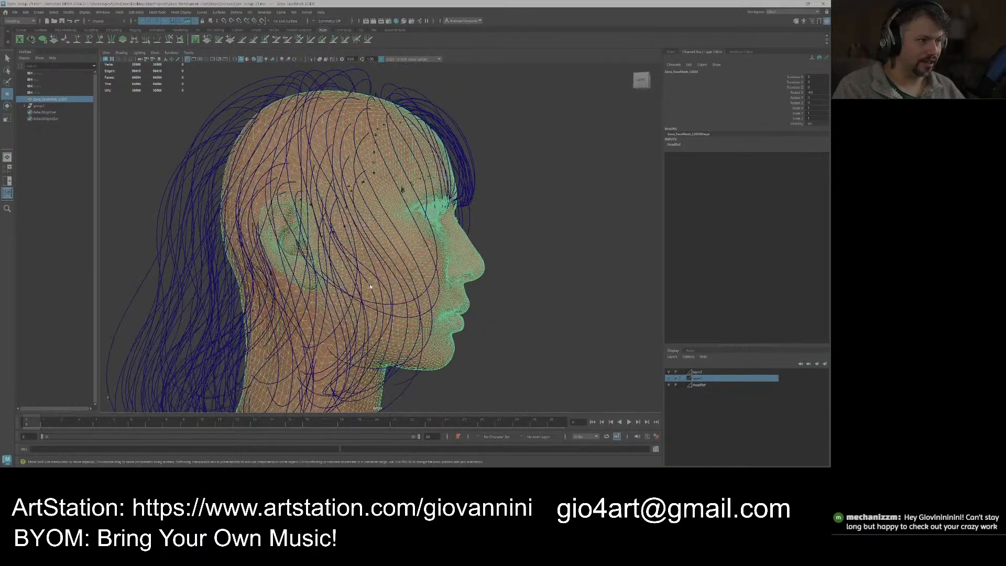
alt+drag(378, 153, 341, 207)
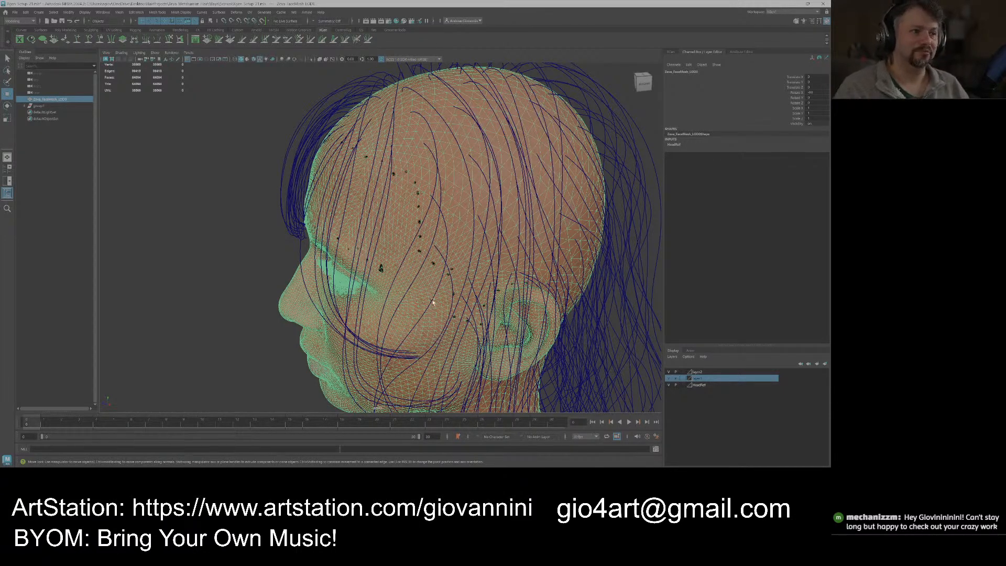
alt+drag(408, 271, 423, 282)
scroll(423, 281, up, 10)
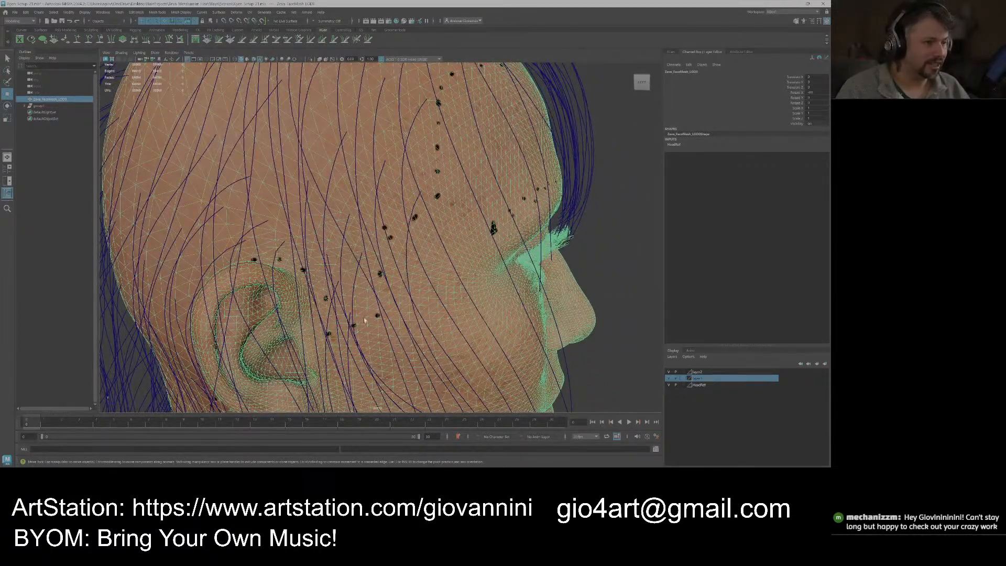
scroll(417, 249, down, 5)
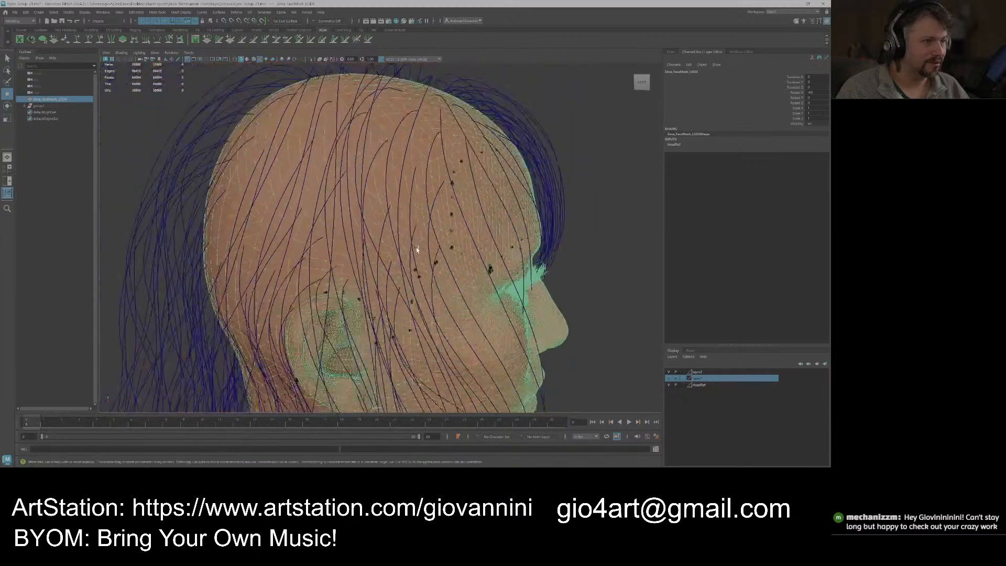
scroll(417, 250, down, 4)
alt+drag(524, 235, 490, 257)
scroll(432, 283, up, 6)
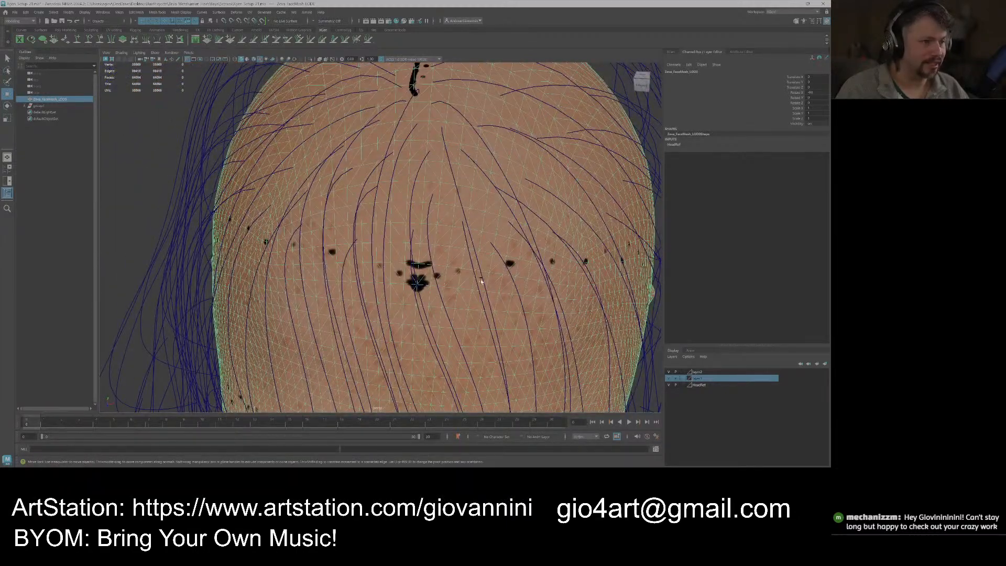
scroll(442, 247, down, 3)
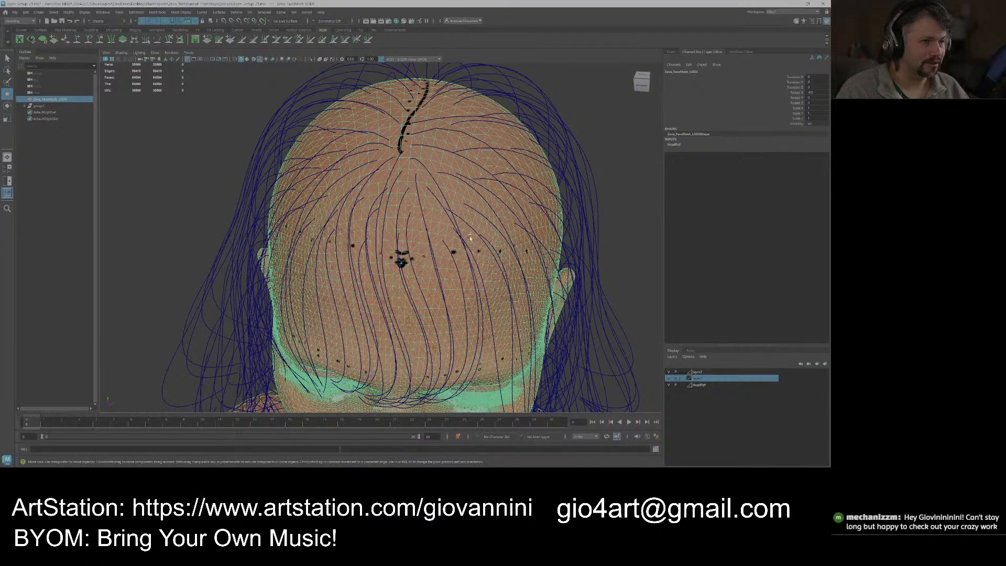
scroll(440, 249, up, 5)
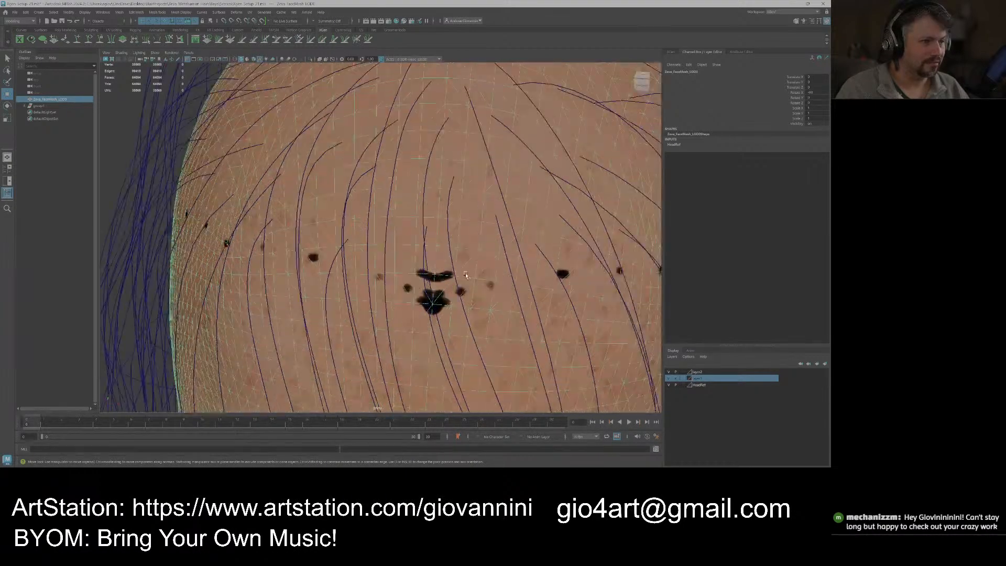
scroll(419, 262, down, 2)
scroll(397, 277, up, 2)
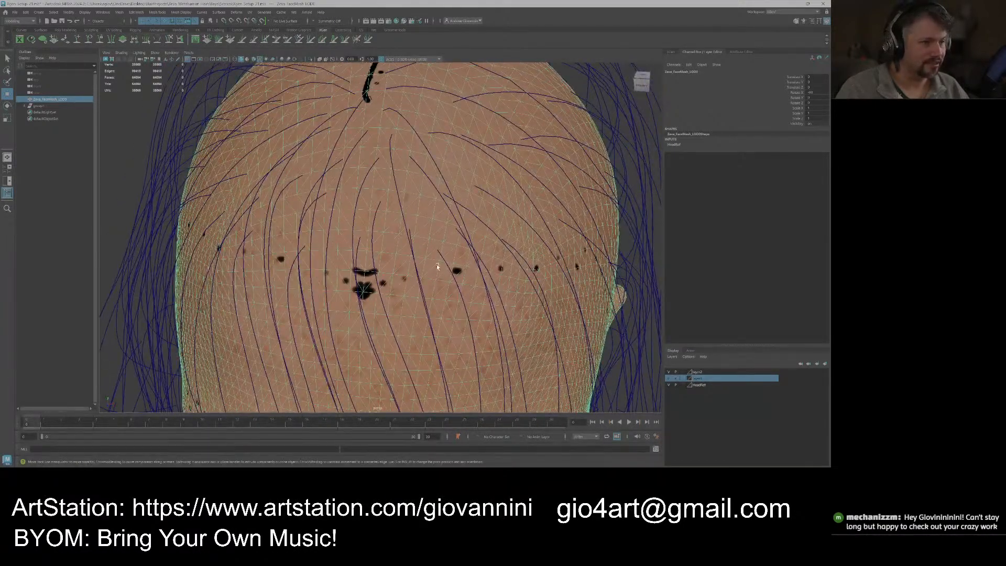
scroll(435, 266, down, 4)
alt+drag(438, 267, 384, 251)
alt+middle_drag(384, 251, 391, 248)
scroll(390, 257, down, 3)
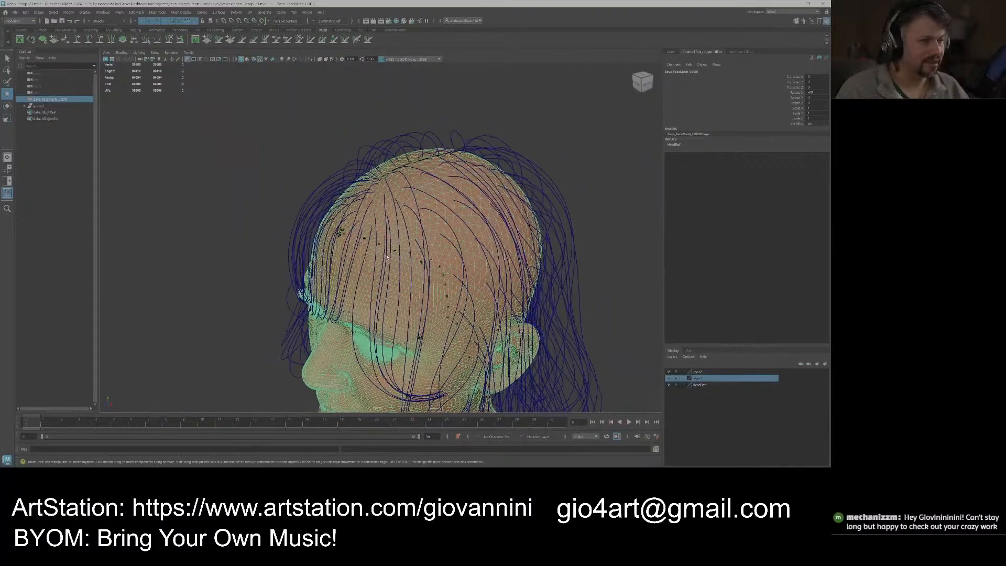
scroll(389, 264, up, 5)
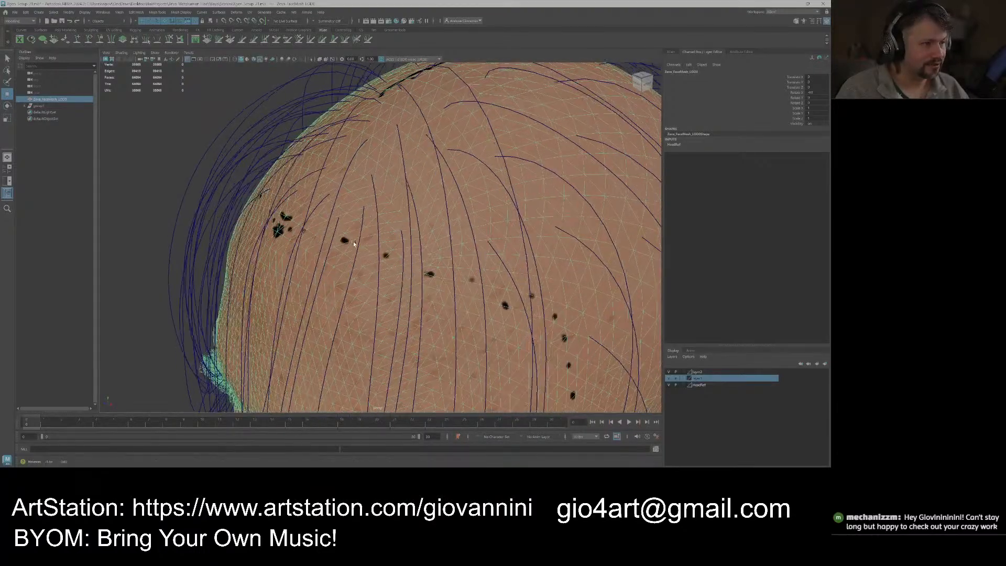
alt+drag(354, 243, 382, 235)
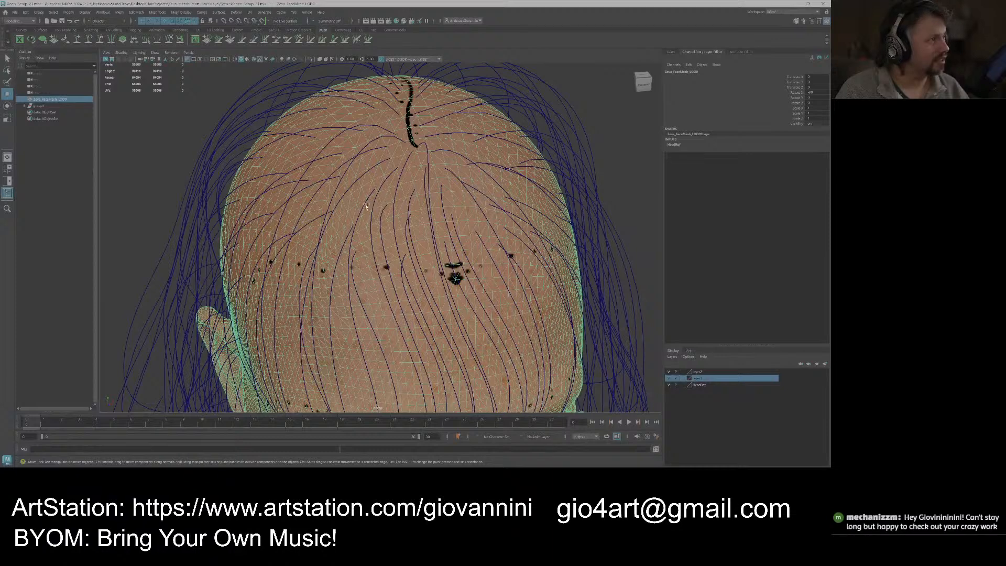
Activate the Paint Selection tool on the head mesh and set the selection symmetry to World X.
click(8, 82)
alt+drag(425, 191, 415, 194)
right_click(413, 194)
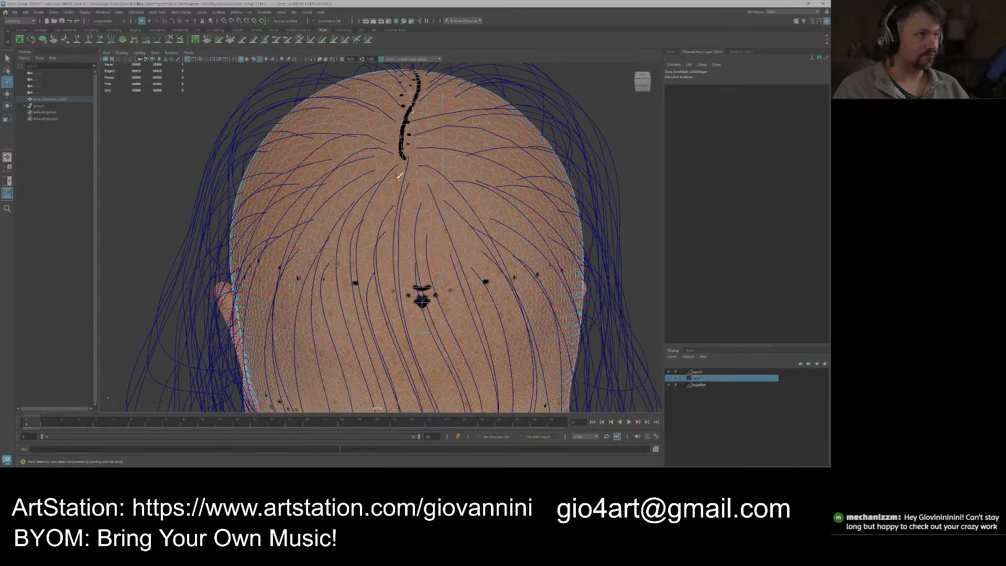
click(329, 20)
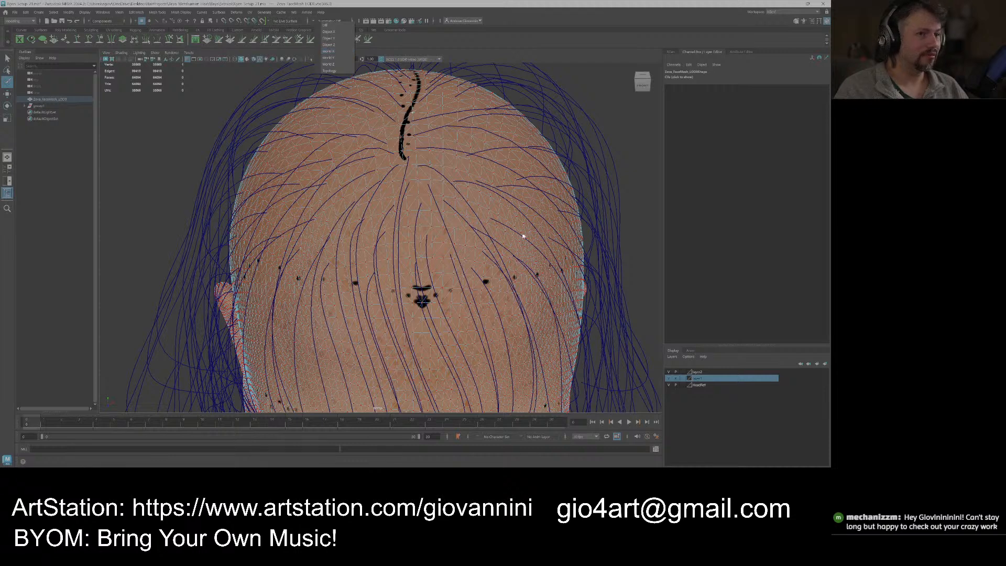
click(644, 181)
alt+middle_drag(436, 249, 432, 238)
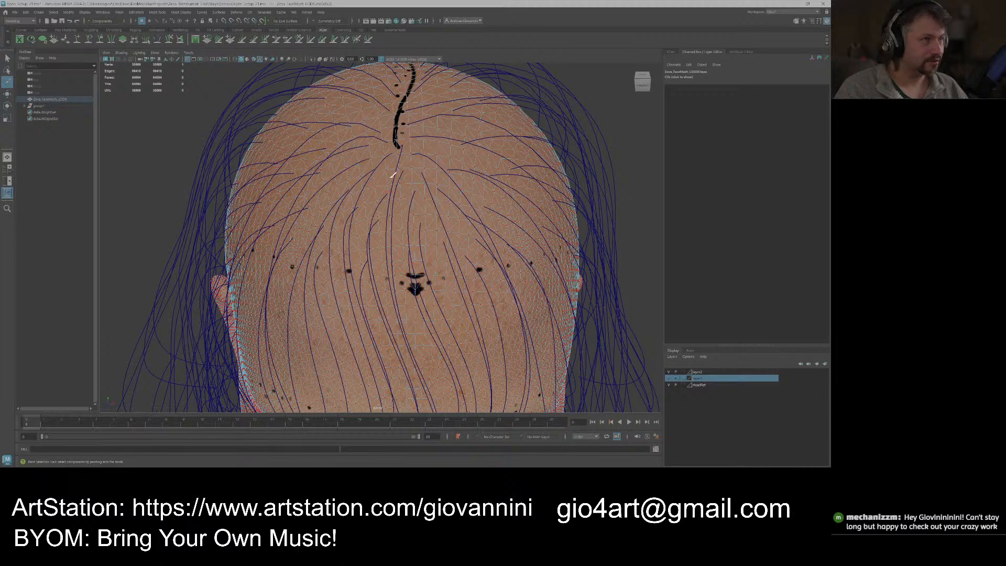
click(317, 21)
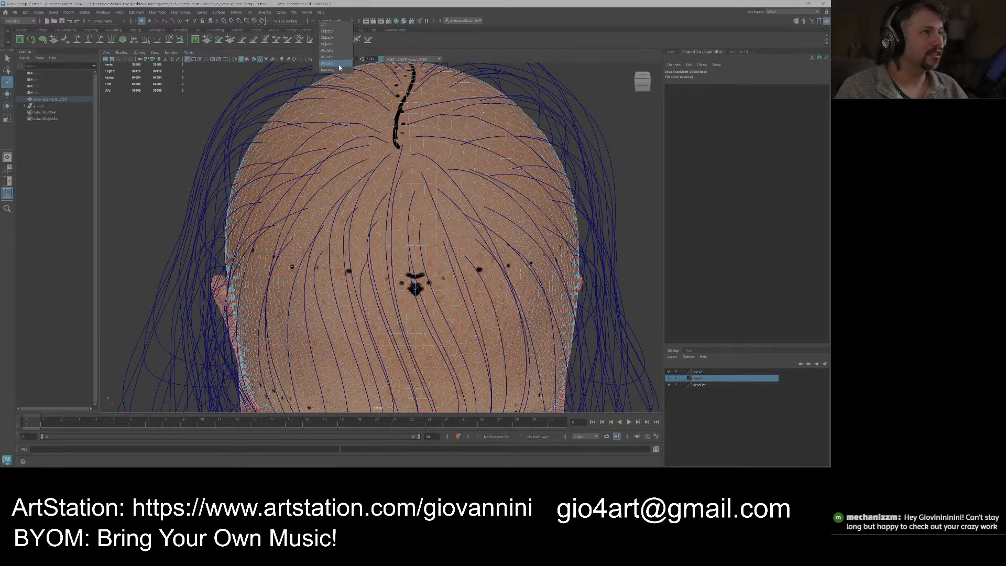
click(326, 51)
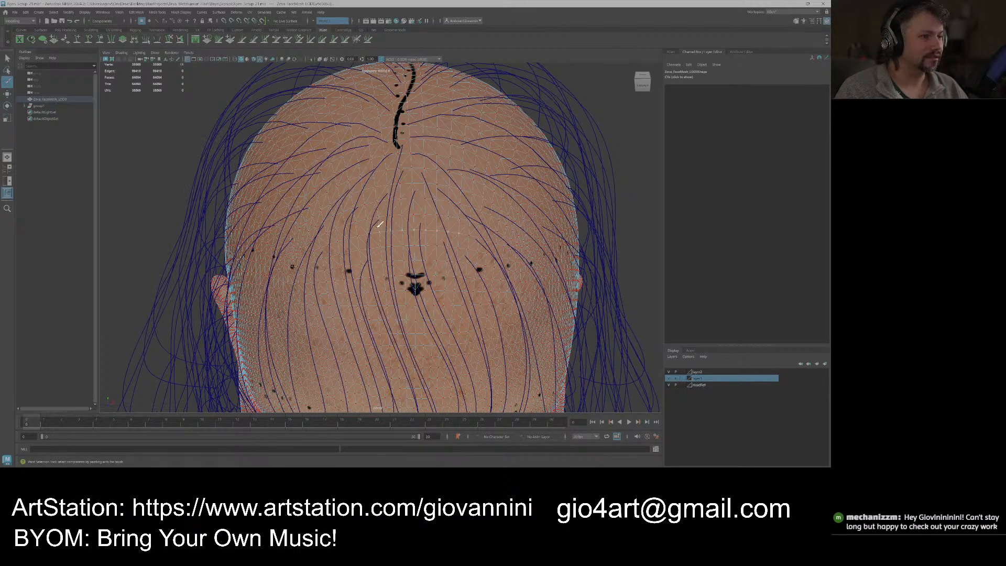
Switch the head mesh to face components and paint-select the scalp faces just above the forehead hairline marks.
right_click(414, 219)
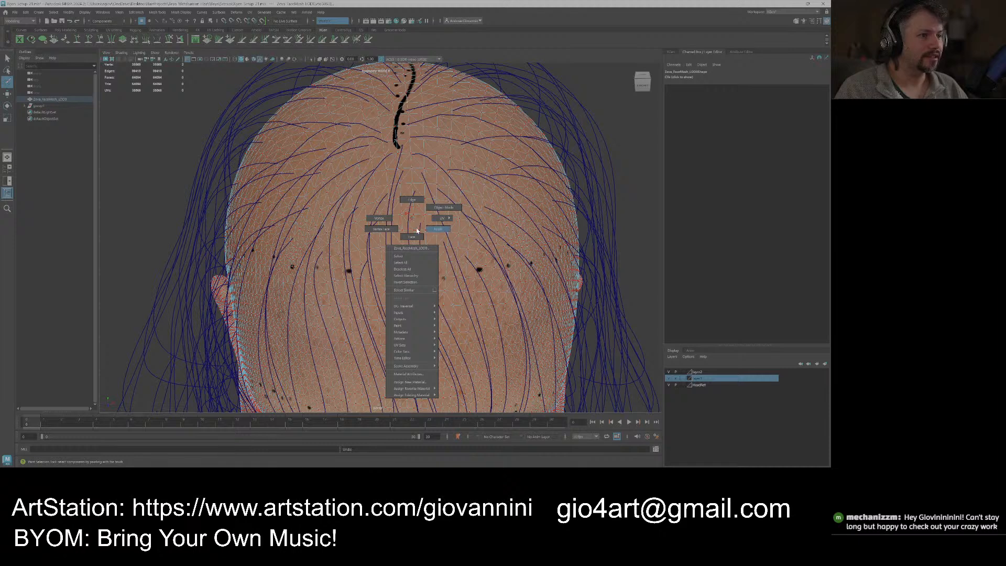
right_drag(419, 231, 415, 243)
mouse_move(422, 265)
mouse_down()
mouse_move(418, 252)
mouse_move(418, 277)
mouse_up()
alt+right_drag(422, 286, 482, 300)
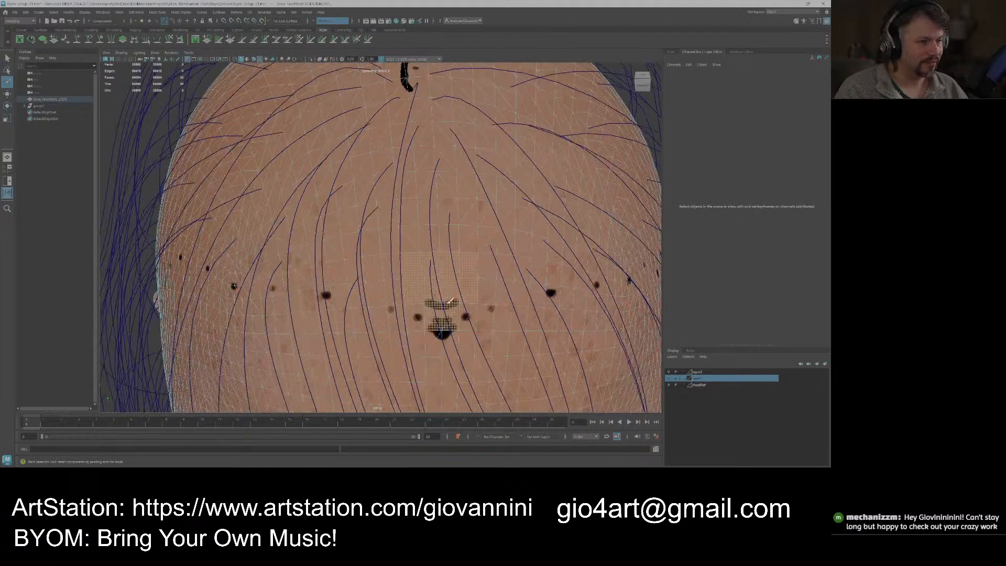
alt+middle_drag(483, 300, 455, 264)
mouse_move(493, 238)
alt+mouse_down()
mouse_move(433, 253)
mouse_move(354, 251)
mouse_move(447, 243)
mouse_move(365, 227)
alt+mouse_up()
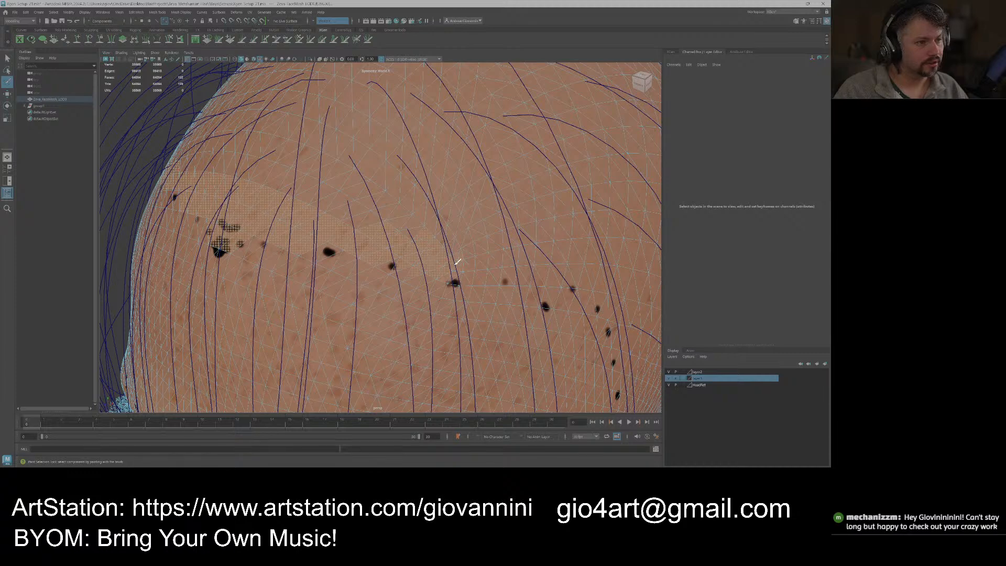
alt+drag(455, 262, 296, 225)
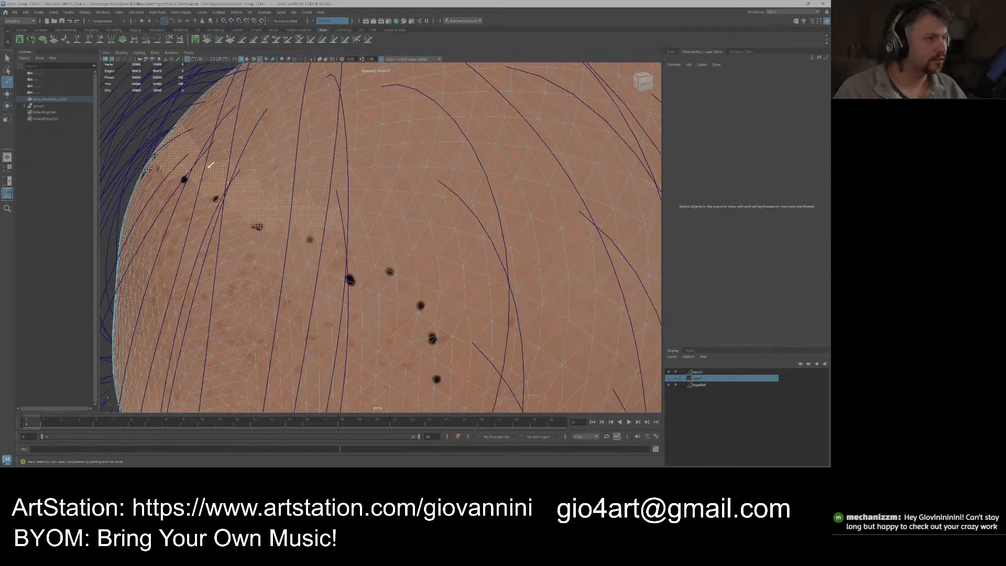
Extend the painted face selection around the upper temple corner of the hairline, deselecting stray faces on the forehead side of the marks.
mouse_move(354, 224)
mouse_down()
mouse_move(335, 234)
mouse_move(365, 261)
mouse_move(374, 248)
mouse_move(452, 306)
mouse_move(457, 322)
mouse_up()
alt+middle_drag(473, 347, 444, 287)
ctrl+drag(360, 230, 366, 249)
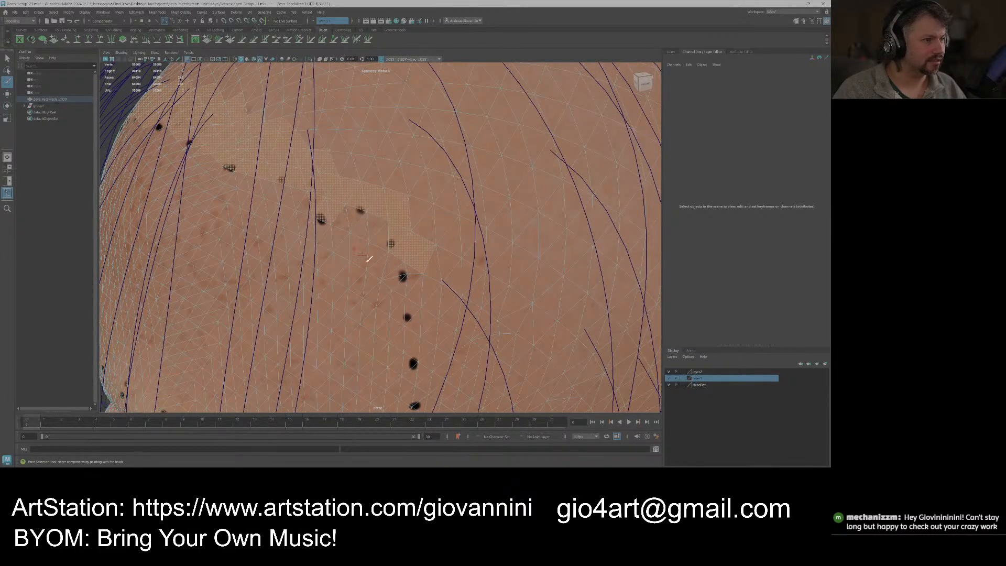
alt+middle_drag(377, 312, 372, 306)
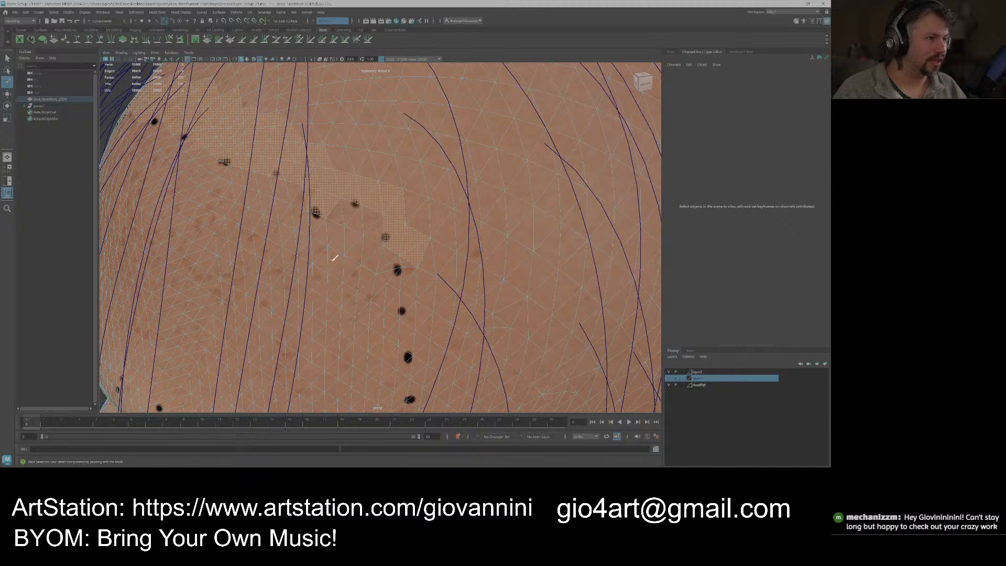
mouse_move(407, 189)
mouse_down()
mouse_move(440, 262)
mouse_move(431, 280)
mouse_up()
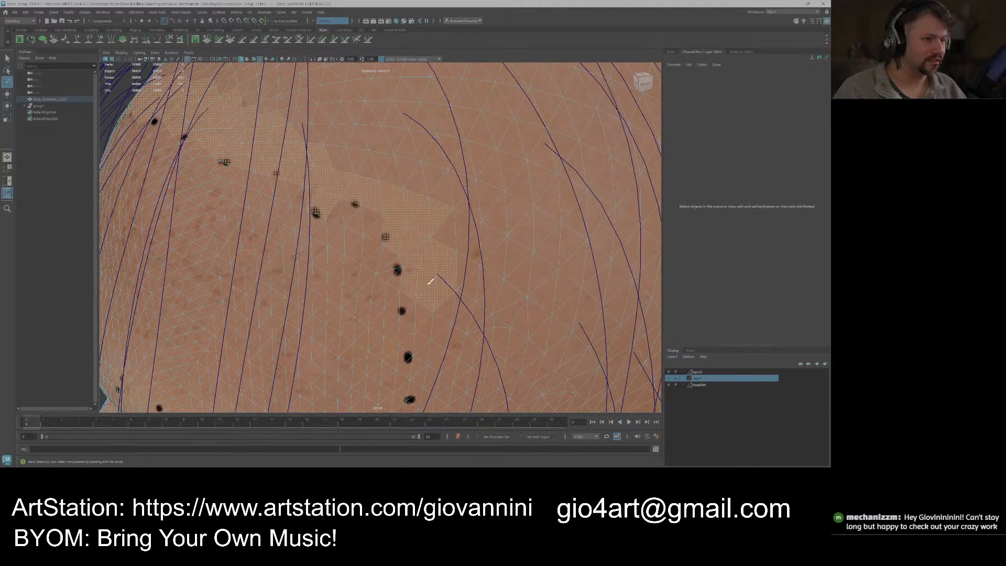
Paint-select faces down the temple hairline and into the sideburn area in front of the ear.
alt+middle_drag(445, 359, 426, 265)
scroll(424, 263, down, 3)
mouse_move(423, 263)
alt+mouse_down()
mouse_move(418, 224)
mouse_move(376, 169)
alt+mouse_up()
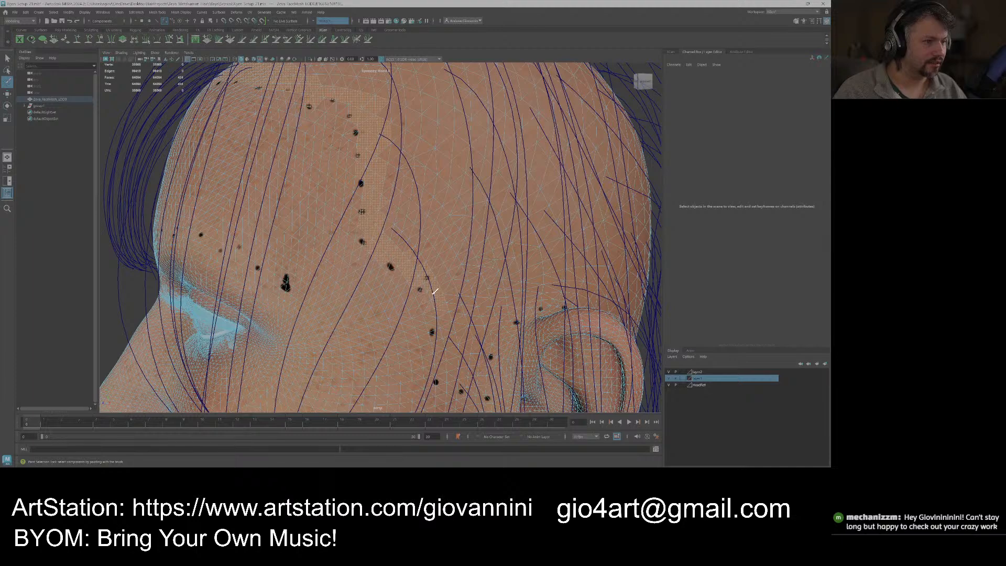
alt+drag(432, 297, 381, 264)
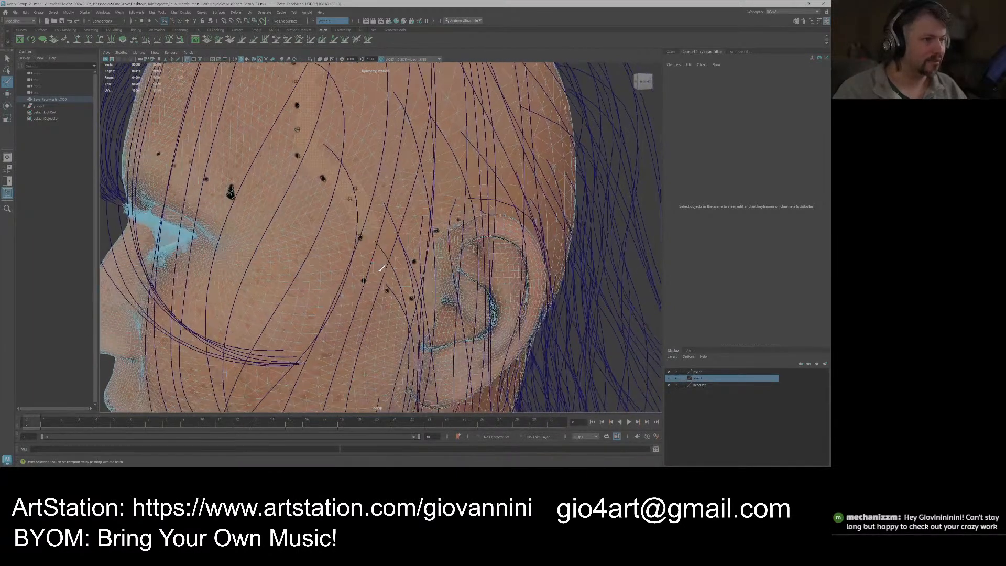
scroll(381, 264, up, 8)
mouse_move(310, 143)
mouse_down()
mouse_move(323, 242)
mouse_move(316, 273)
mouse_move(430, 338)
mouse_move(420, 254)
mouse_move(376, 249)
mouse_up()
alt+middle_drag(390, 188, 351, 253)
mouse_move(361, 286)
mouse_down()
mouse_move(383, 238)
mouse_move(390, 262)
mouse_move(460, 182)
mouse_move(348, 258)
mouse_move(315, 184)
mouse_up()
Fill the face selection inside the sideburn marks and carry it over the top of the ear.
alt+right_drag(455, 185, 409, 195)
mouse_move(408, 196)
alt+mouse_down()
mouse_move(348, 222)
mouse_move(351, 236)
mouse_move(467, 279)
mouse_move(508, 271)
alt+mouse_up()
alt+right_drag(507, 272, 492, 235)
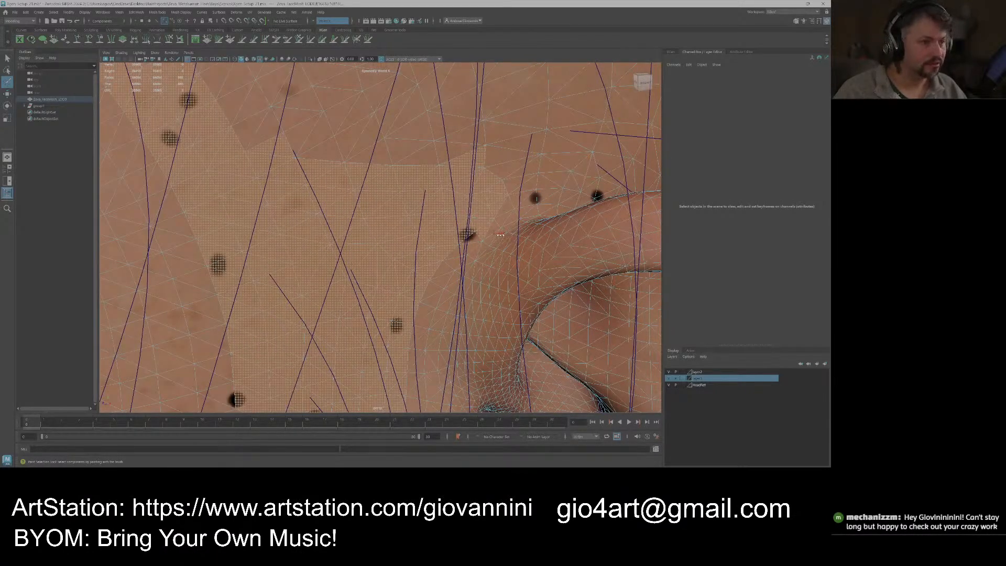
alt+right_drag(496, 236, 450, 313)
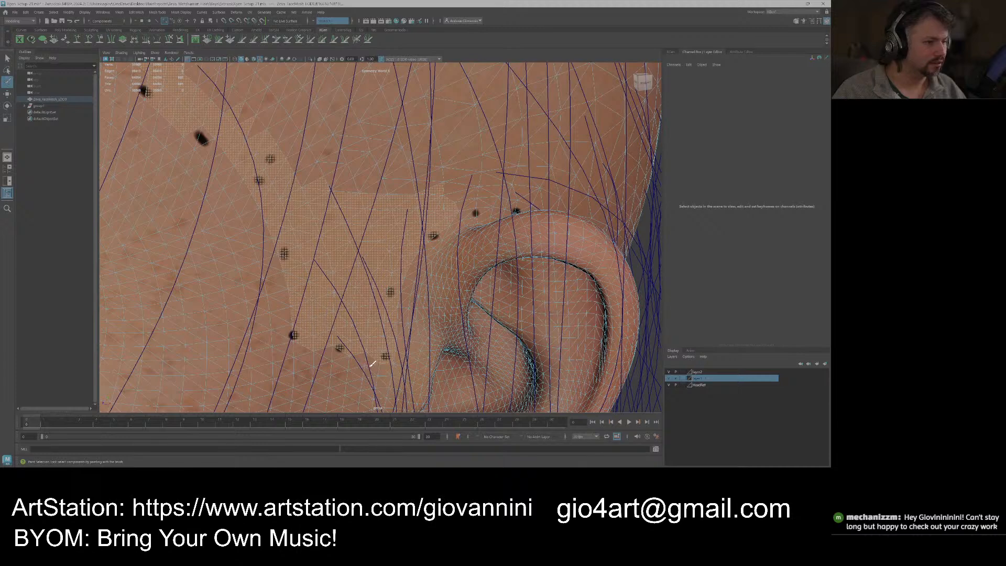
mouse_move(361, 339)
alt+mouse_down()
mouse_move(305, 239)
mouse_move(389, 273)
alt+mouse_up()
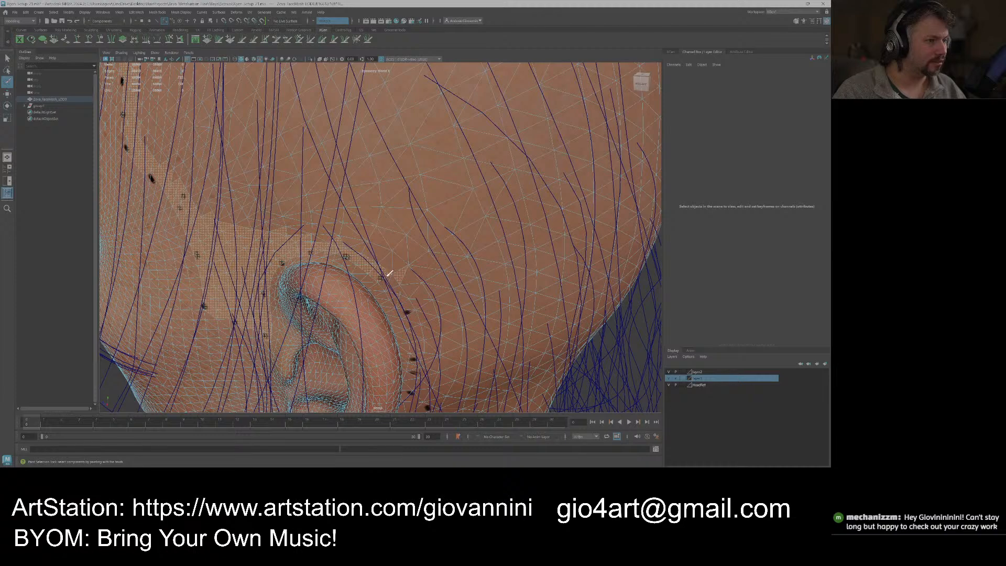
Extend the painted face selection down the hairline marks behind the upper part of the ear.
alt+right_drag(336, 256, 352, 256)
alt+drag(353, 256, 321, 274)
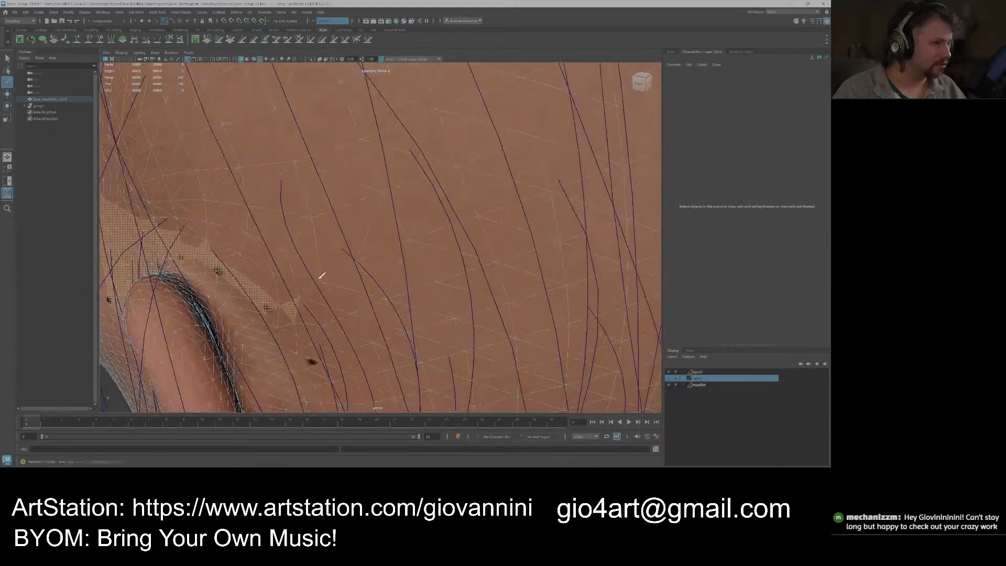
alt+middle_drag(321, 274, 324, 220)
mouse_move(300, 224)
mouse_down()
mouse_move(291, 211)
mouse_move(344, 288)
mouse_up()
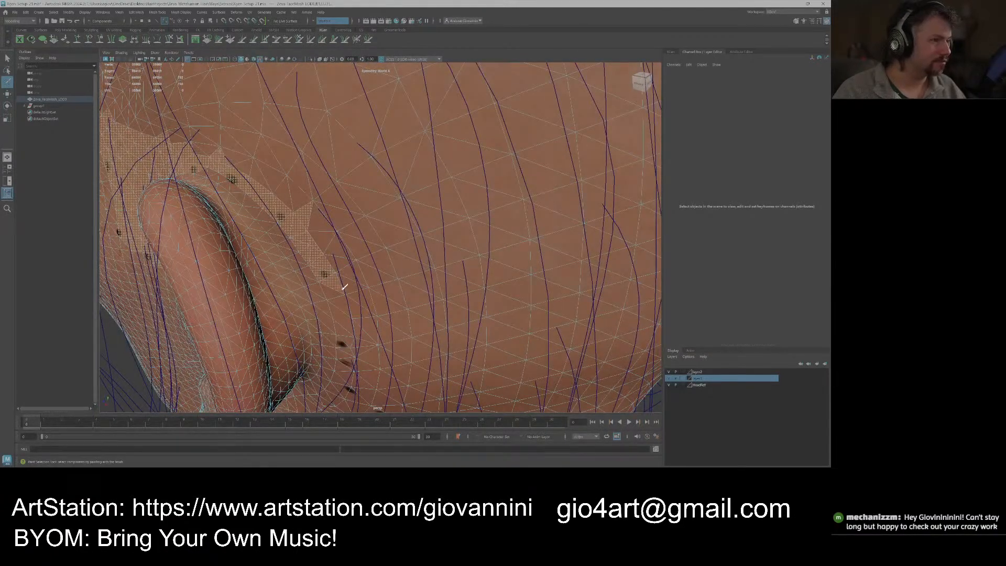
alt+right_drag(400, 295, 381, 298)
Extend the painted face selection down behind the lower ear and along the hairline marks toward the nape.
alt+drag(381, 298, 376, 268)
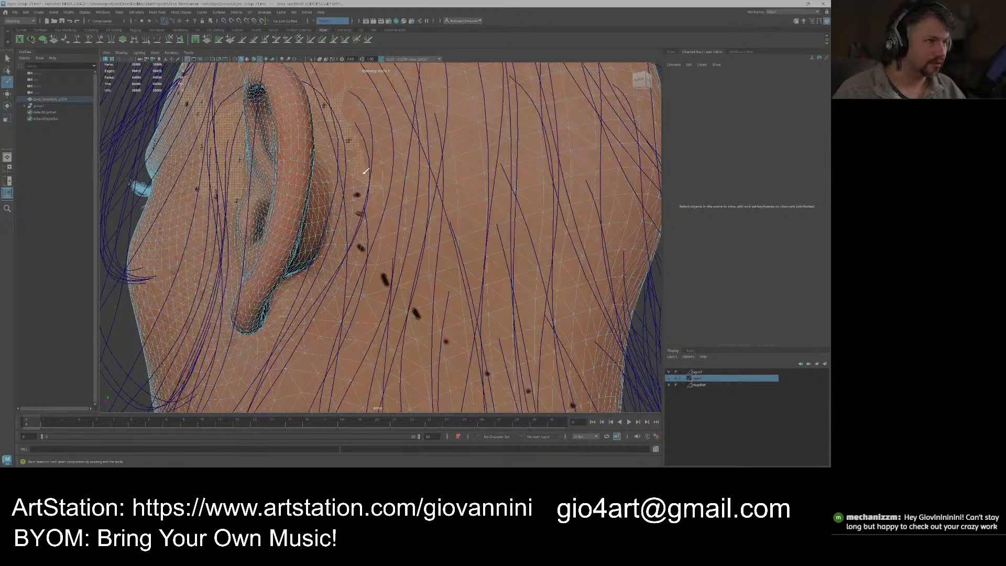
click(366, 202)
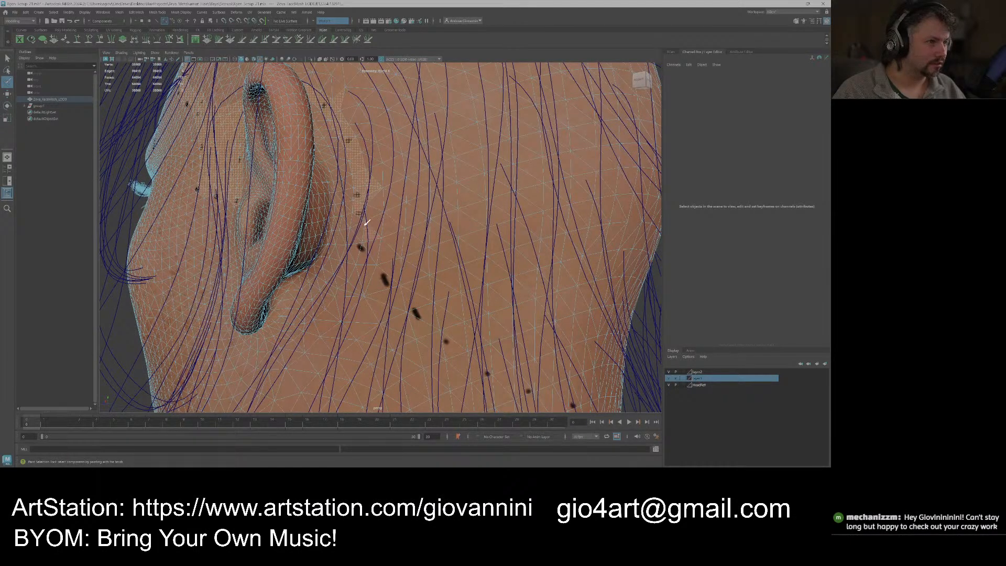
mouse_move(360, 213)
mouse_down()
mouse_move(374, 245)
mouse_move(387, 249)
mouse_up()
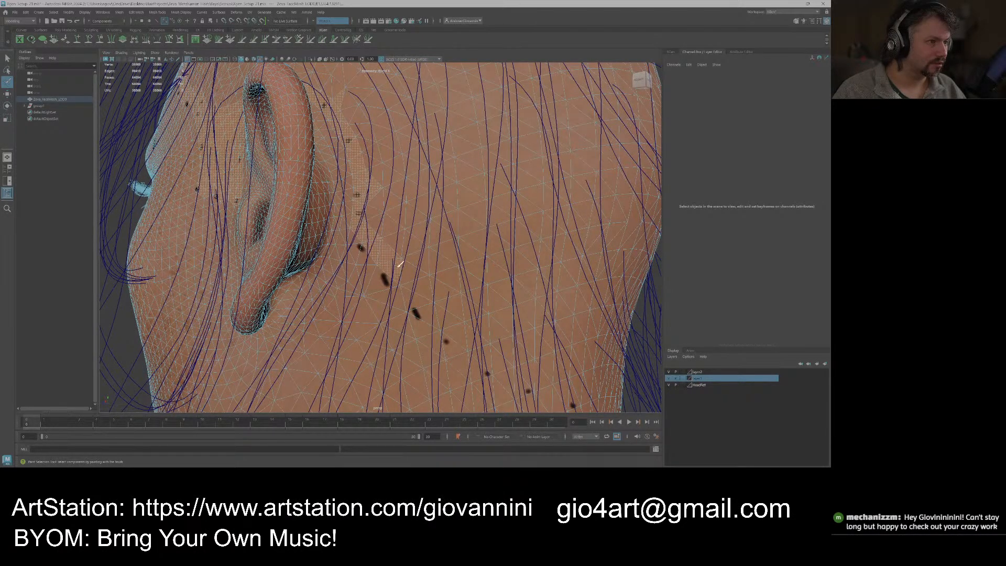
drag(420, 280, 406, 280)
mouse_move(375, 254)
alt+right_down()
mouse_move(413, 309)
mouse_move(418, 286)
mouse_move(336, 205)
alt+right_up()
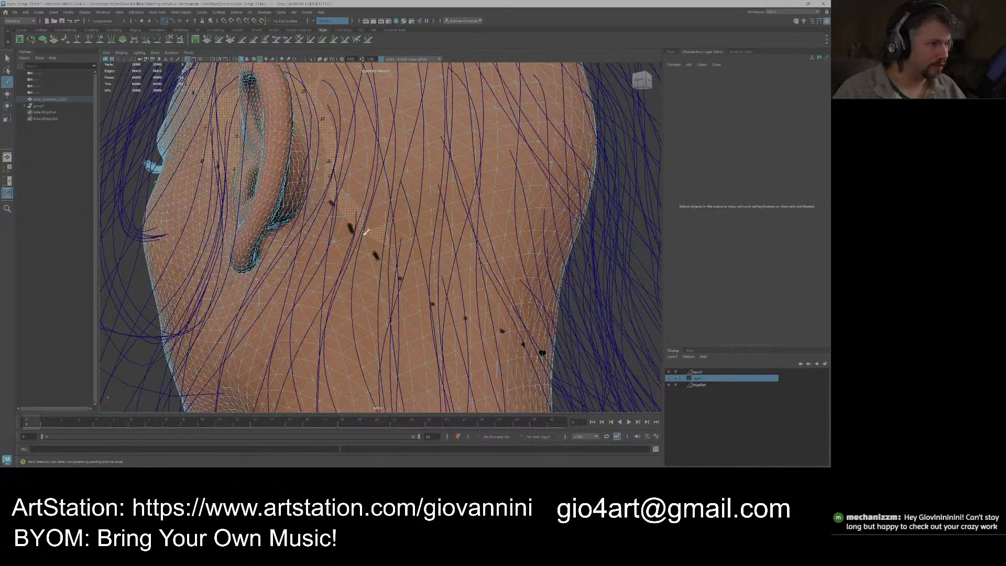
mouse_move(378, 249)
mouse_down()
mouse_move(417, 275)
mouse_move(401, 244)
mouse_move(418, 251)
mouse_move(369, 213)
mouse_move(352, 183)
mouse_move(369, 184)
mouse_up()
Paint-select faces along the nape marks and join them to the band behind the ear, closing the hairline loop.
mouse_move(416, 263)
alt+mouse_down()
mouse_move(396, 273)
mouse_move(344, 232)
mouse_move(329, 238)
mouse_move(345, 262)
mouse_move(338, 258)
mouse_move(356, 234)
mouse_move(385, 265)
mouse_move(370, 264)
mouse_move(427, 256)
mouse_move(430, 280)
mouse_move(478, 284)
mouse_move(448, 274)
alt+mouse_up()
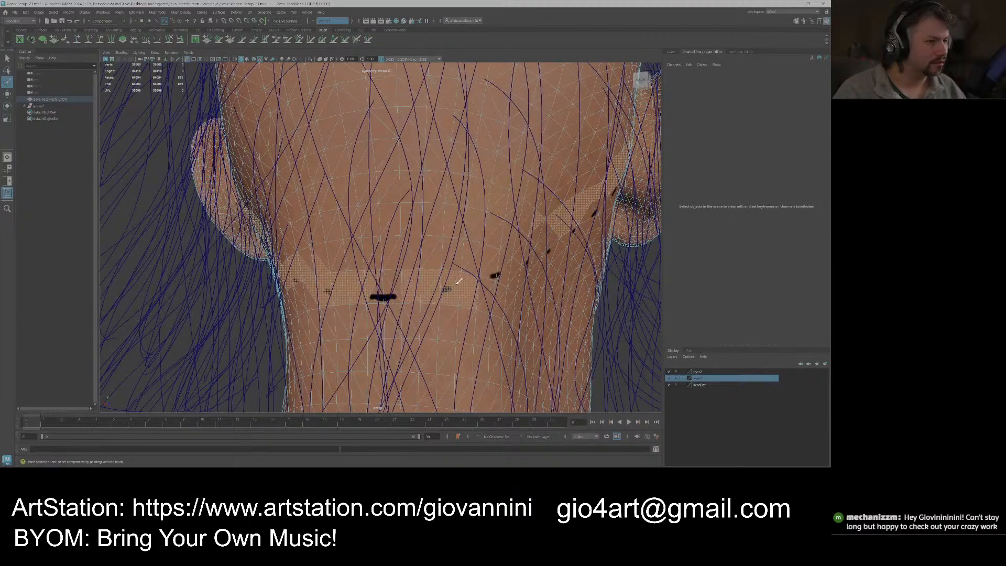
alt+drag(448, 273, 381, 267)
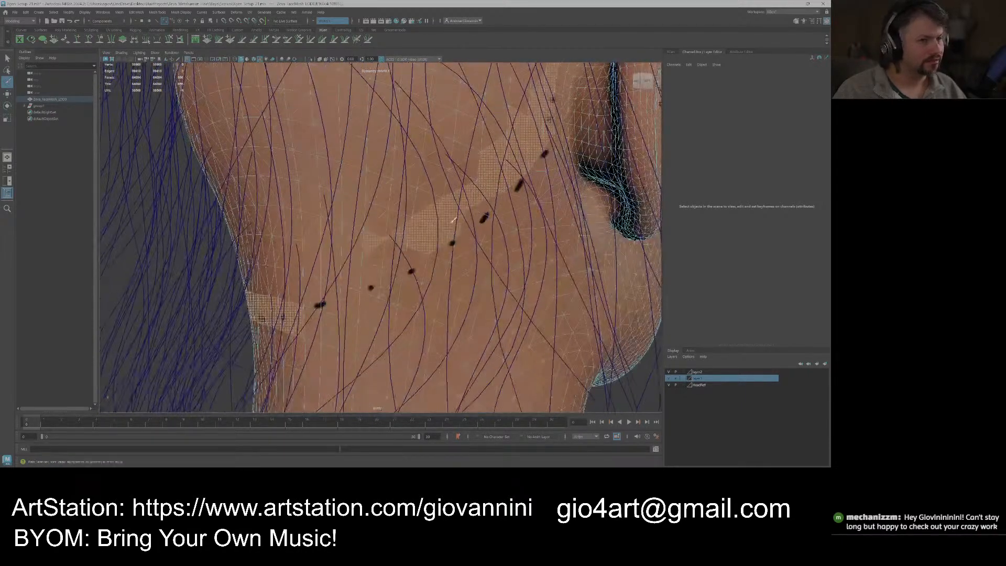
mouse_move(508, 165)
alt+mouse_down()
mouse_move(482, 204)
mouse_move(461, 213)
mouse_move(501, 216)
mouse_move(478, 220)
alt+mouse_up()
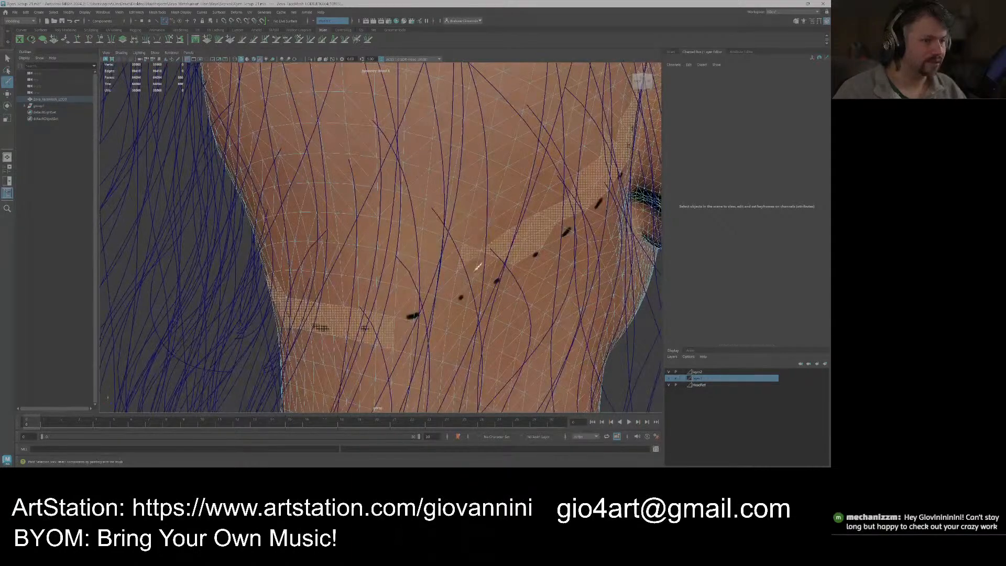
mouse_move(431, 299)
mouse_down()
mouse_move(394, 314)
mouse_move(453, 274)
mouse_up()
alt+drag(513, 240, 498, 189)
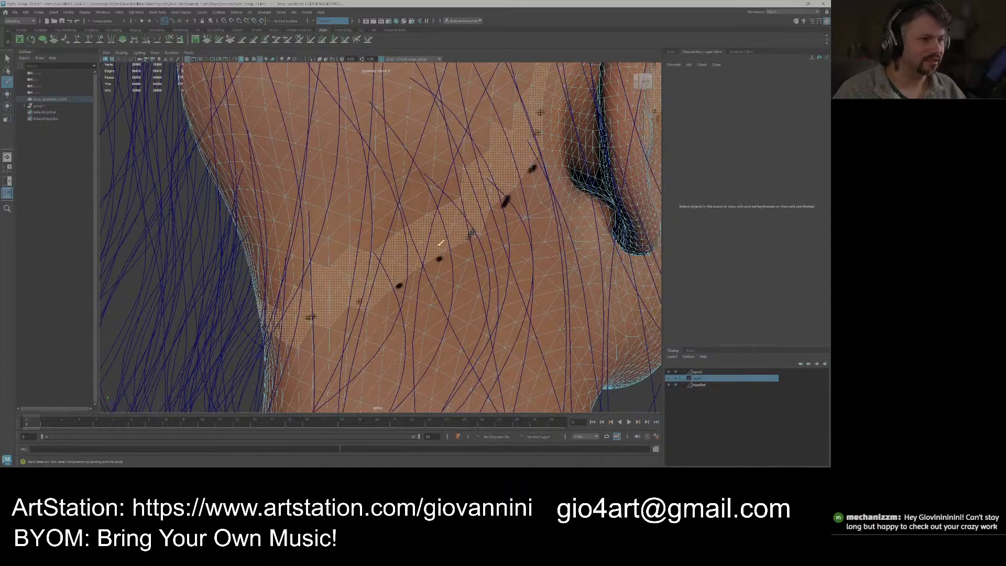
mouse_move(477, 155)
shift+mouse_down()
mouse_move(386, 227)
mouse_move(419, 238)
mouse_move(324, 240)
mouse_move(413, 229)
mouse_move(422, 239)
shift+mouse_up()
scroll(408, 217, down, 5)
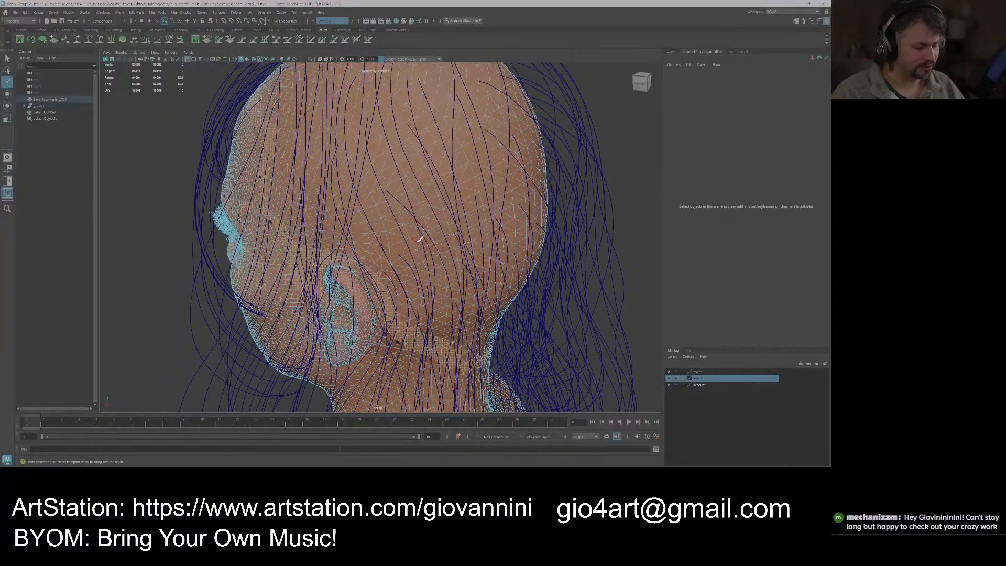
Display the head shaded without textures and widen the painted face selection across the back of the neck.
key(5)
alt+drag(417, 238, 419, 253)
scroll(418, 253, up, 6)
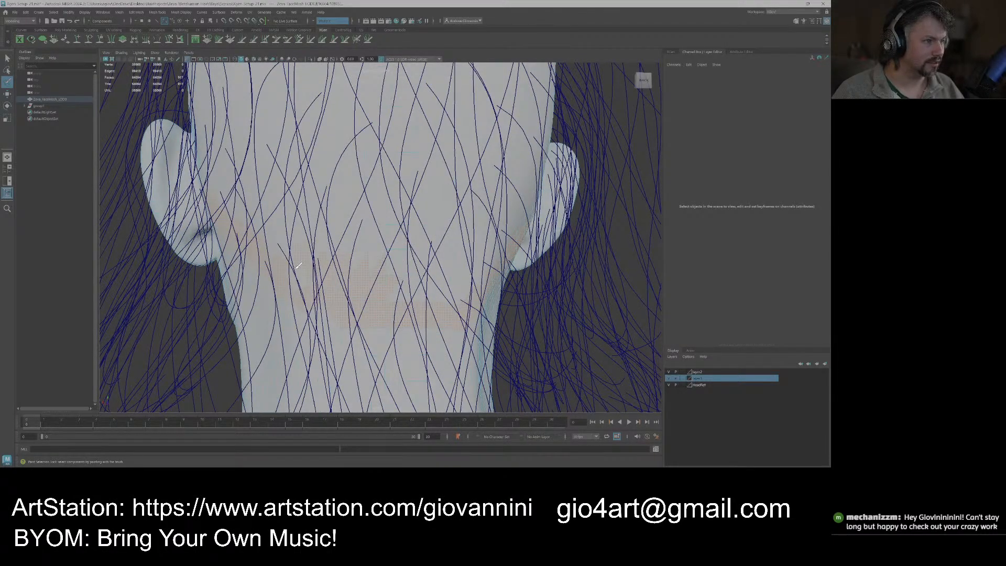
alt+drag(409, 283, 398, 251)
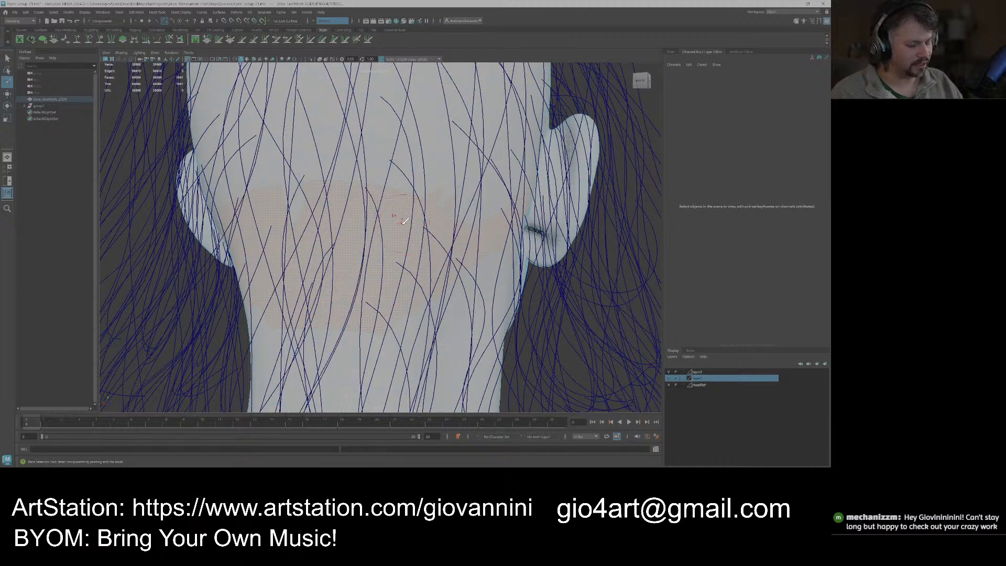
Isolate the selected hairline faces, inspect the band for gaps from several sides, and restore the full head.
key(ctrl+1)
scroll(411, 230, down, 5)
alt+drag(526, 239, 460, 253)
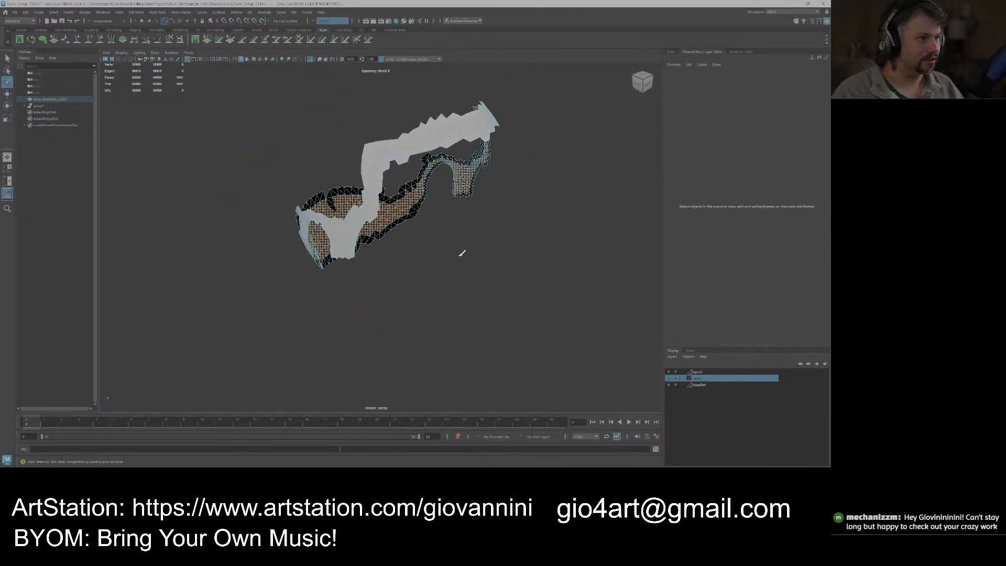
alt+middle_drag(449, 257, 429, 294)
scroll(429, 293, up, 4)
alt+drag(451, 157, 296, 156)
alt+drag(455, 305, 413, 290)
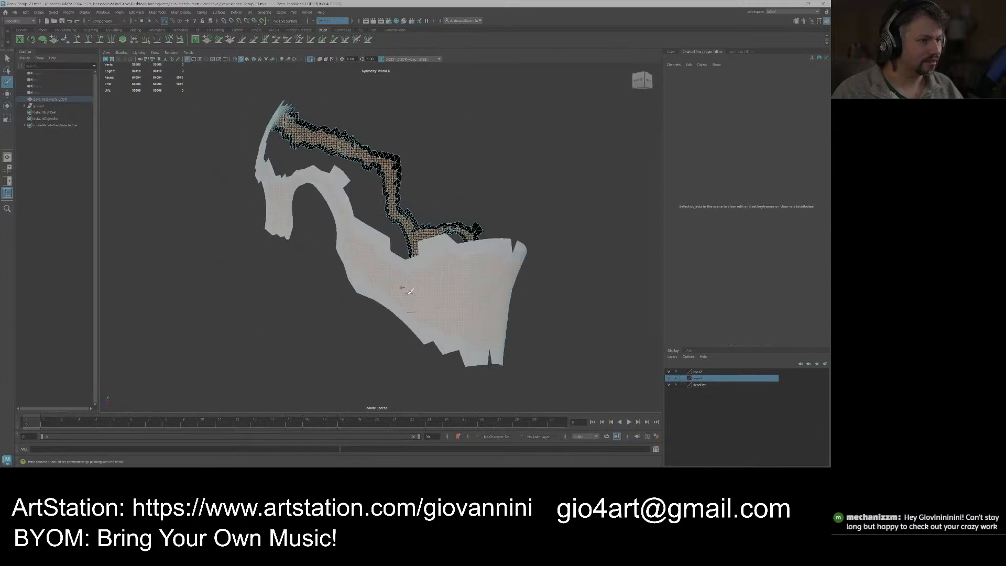
mouse_move(364, 244)
alt+mouse_down()
mouse_move(427, 247)
mouse_move(361, 225)
mouse_move(429, 273)
mouse_move(534, 277)
alt+mouse_up()
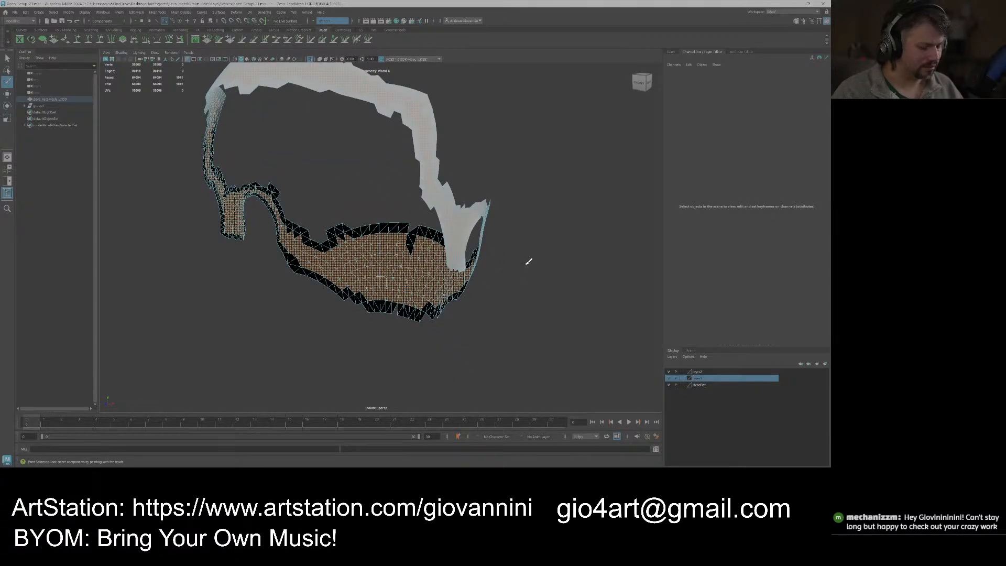
key(ctrl+1)
Fill the face selection inside the hairline over the temple and up onto the front of the scalp.
alt+drag(435, 210, 319, 258)
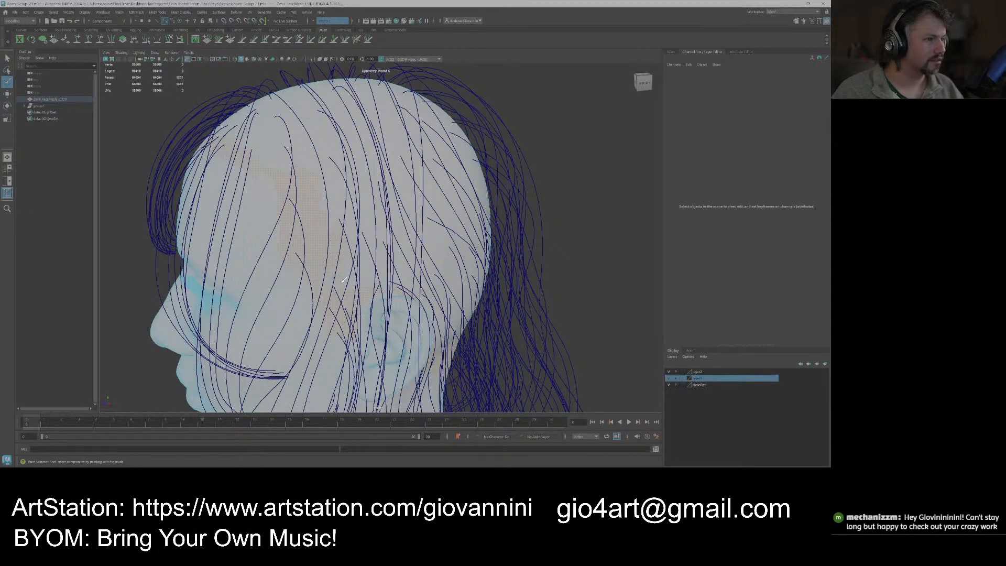
drag(393, 278, 326, 210)
mouse_move(388, 213)
alt+mouse_down()
mouse_move(365, 238)
mouse_move(288, 244)
alt+mouse_up()
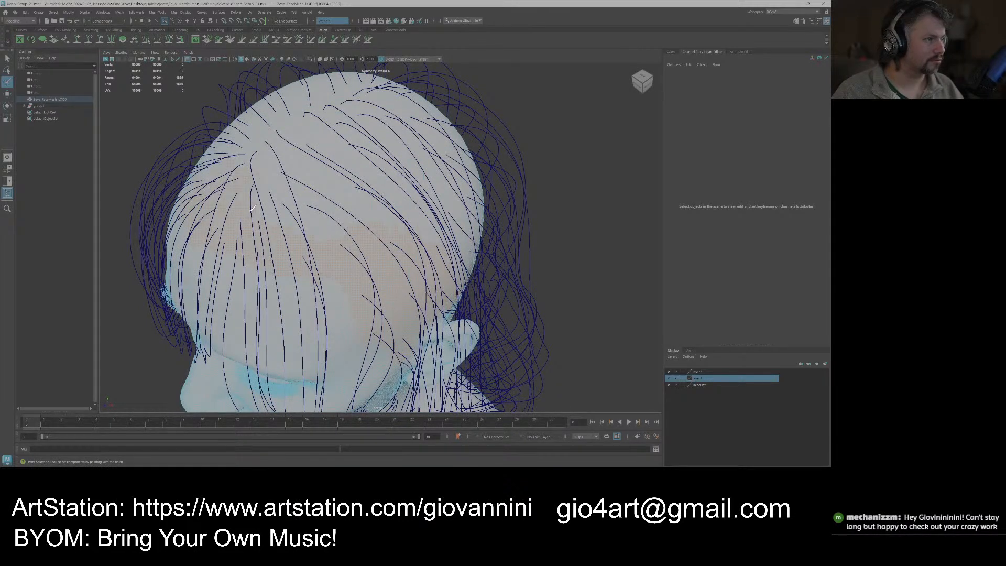
mouse_move(330, 203)
mouse_down()
mouse_move(342, 202)
mouse_move(347, 177)
mouse_up()
Enlarge the paint selection brush and fill the faces over the crown and upper back of the head.
key(b)
mouse_move(353, 186)
mouse_down()
mouse_move(297, 145)
mouse_move(327, 122)
mouse_up()
mouse_move(389, 174)
mouse_down()
mouse_move(372, 183)
mouse_move(382, 210)
mouse_move(388, 184)
mouse_move(341, 157)
mouse_up()
mouse_move(412, 157)
mouse_down()
mouse_move(434, 159)
mouse_move(405, 159)
mouse_move(453, 158)
mouse_up()
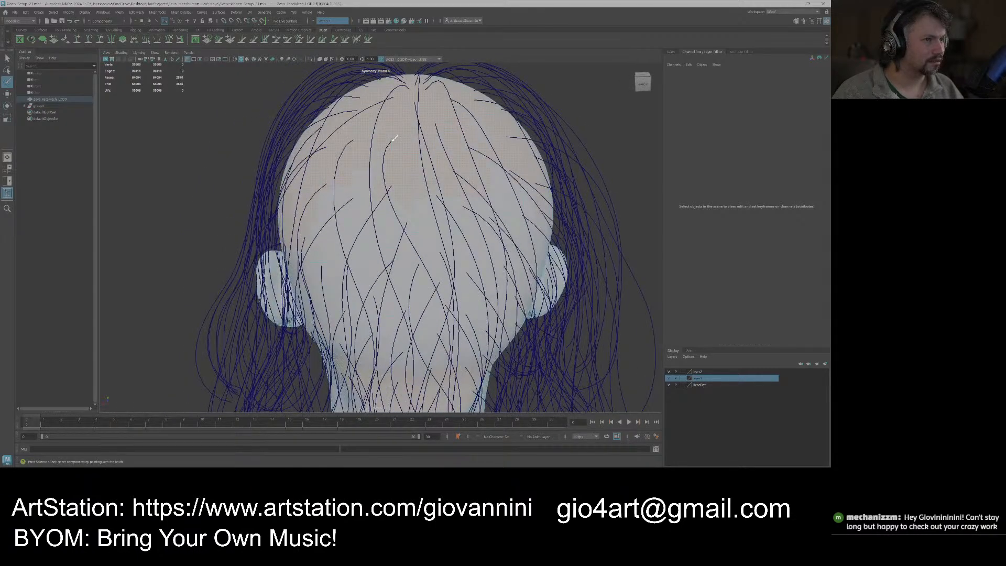
mouse_move(467, 208)
mouse_down()
mouse_move(478, 210)
mouse_move(437, 178)
mouse_up()
mouse_move(380, 216)
mouse_down()
mouse_move(349, 215)
mouse_move(421, 230)
mouse_up()
Turn off World X symmetry and extend the face selection down the back of the head toward the right ear.
click(313, 22)
click(324, 28)
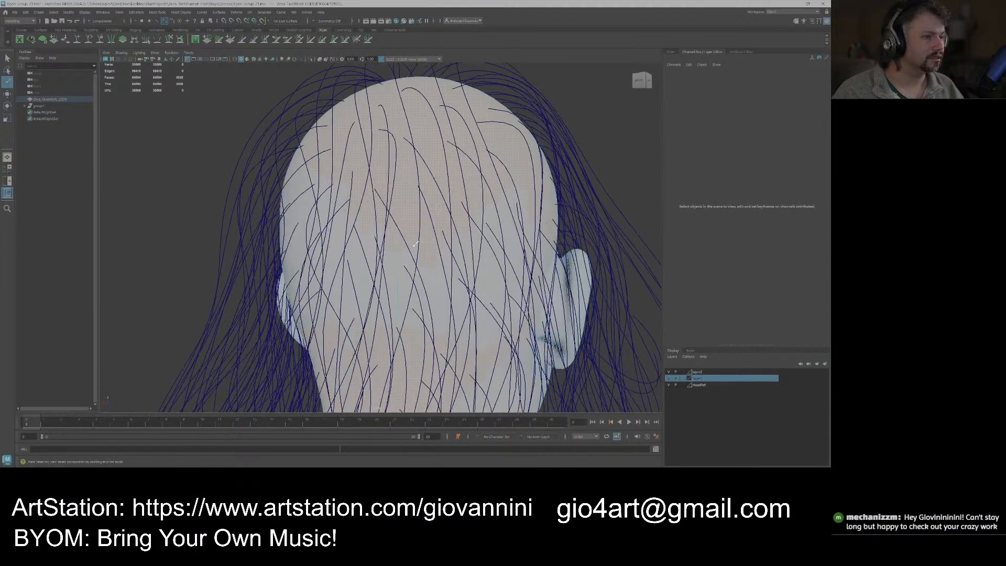
drag(389, 289, 414, 288)
mouse_move(432, 287)
alt+mouse_down()
mouse_move(390, 249)
mouse_move(403, 233)
mouse_move(374, 276)
alt+mouse_up()
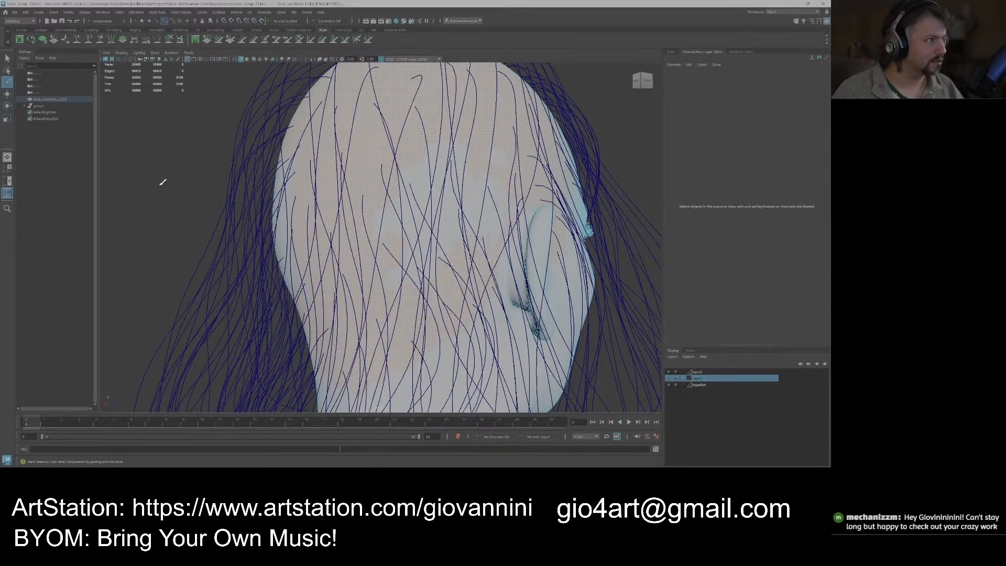
Try hiding the guide curve group and resuming paint selection on the head mesh faces, and undo it.
key(q)
click(42, 107)
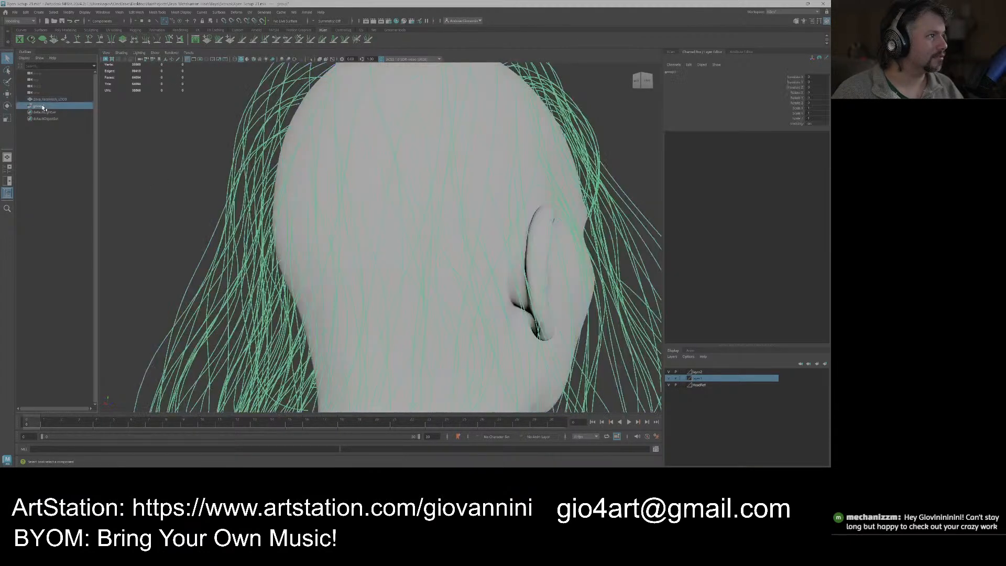
key(ctrl+h)
click(47, 99)
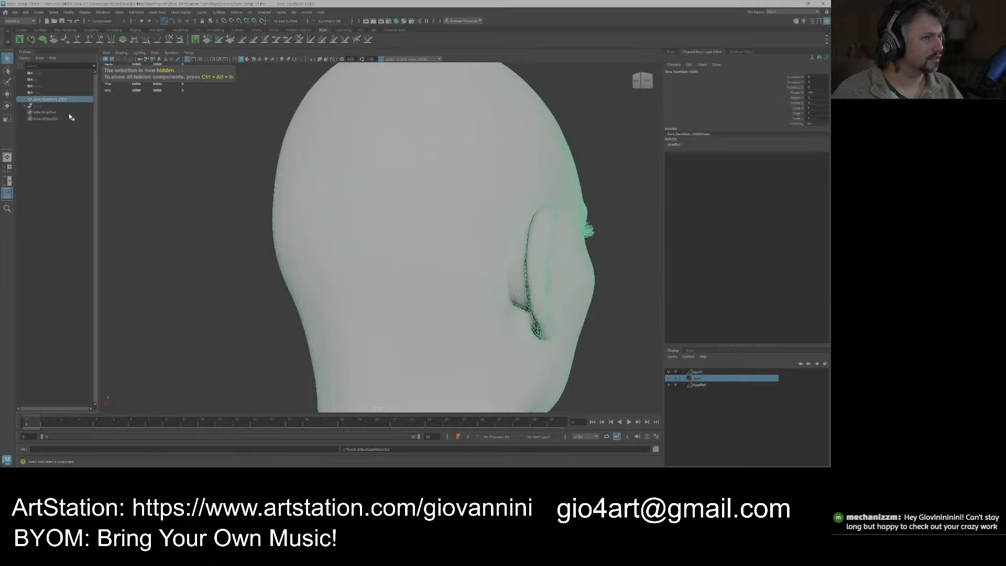
right_click(234, 226)
click(234, 244)
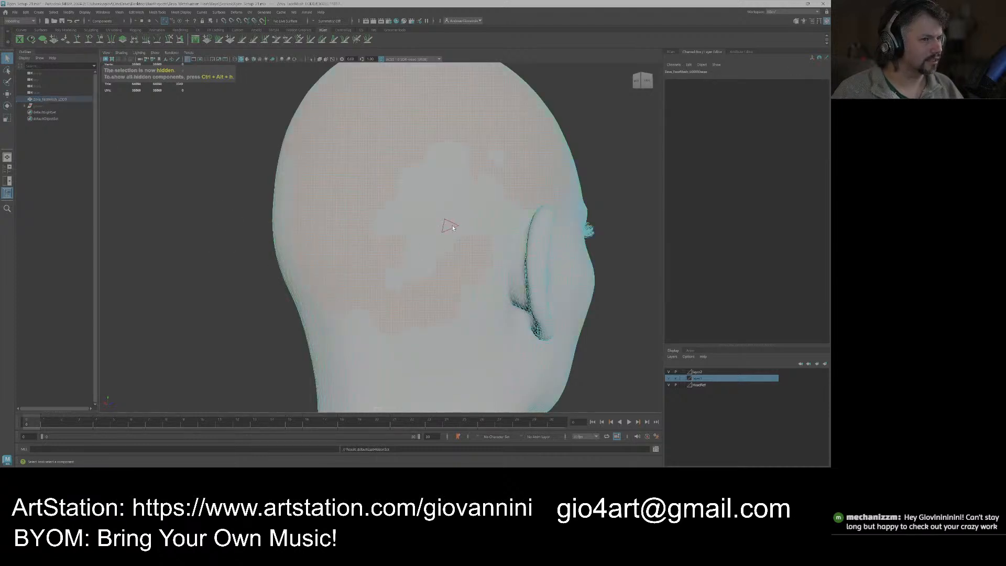
click(7, 82)
mouse_move(434, 214)
alt+mouse_down()
mouse_move(384, 263)
mouse_move(462, 243)
mouse_move(207, 183)
alt+mouse_up()
key(ctrl+z)
key(ctrl+z)
key(ctrl+z)
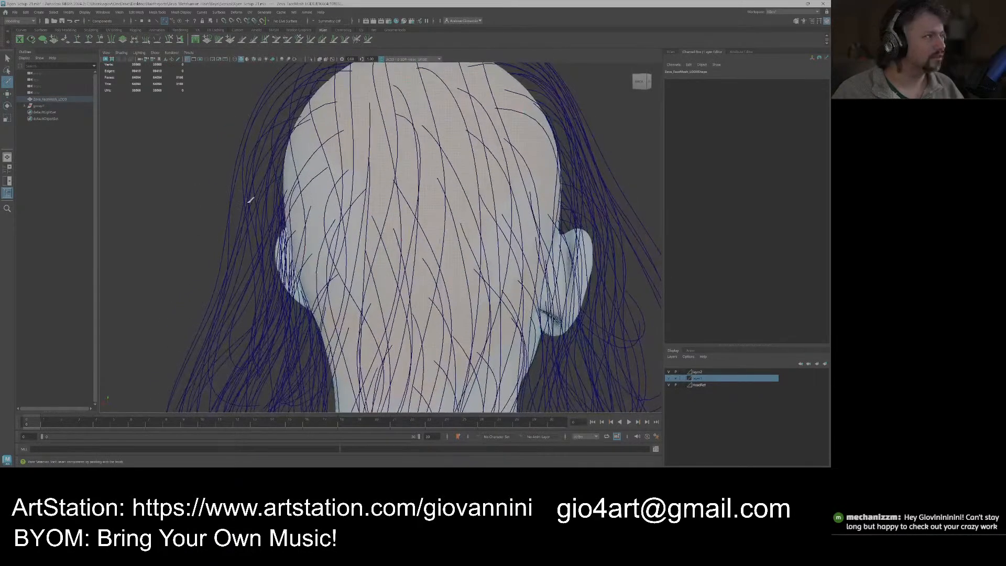
Hide the guide curve group again and return the head mesh to face mode, undoing these changes.
key(q)
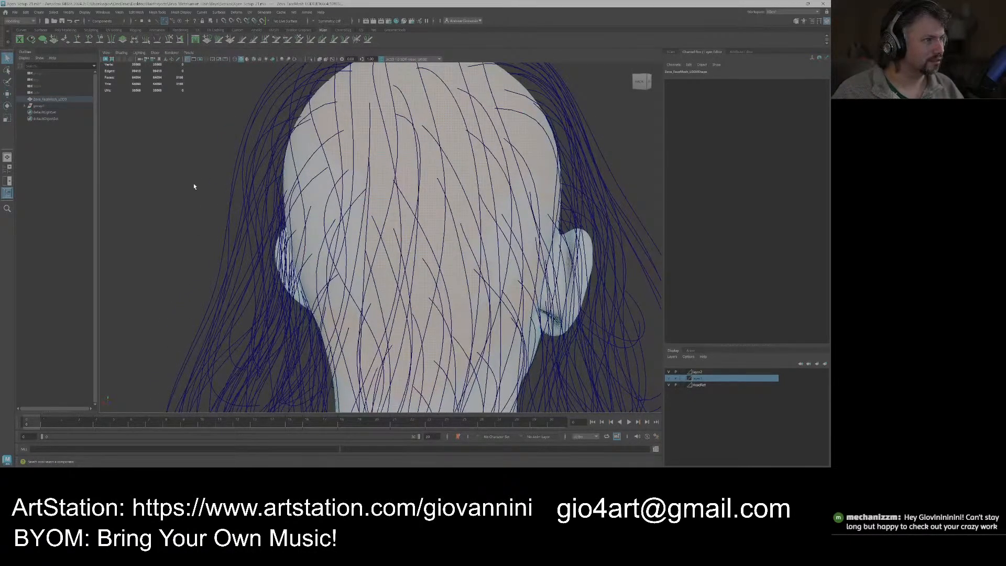
click(46, 107)
key(ctrl+h)
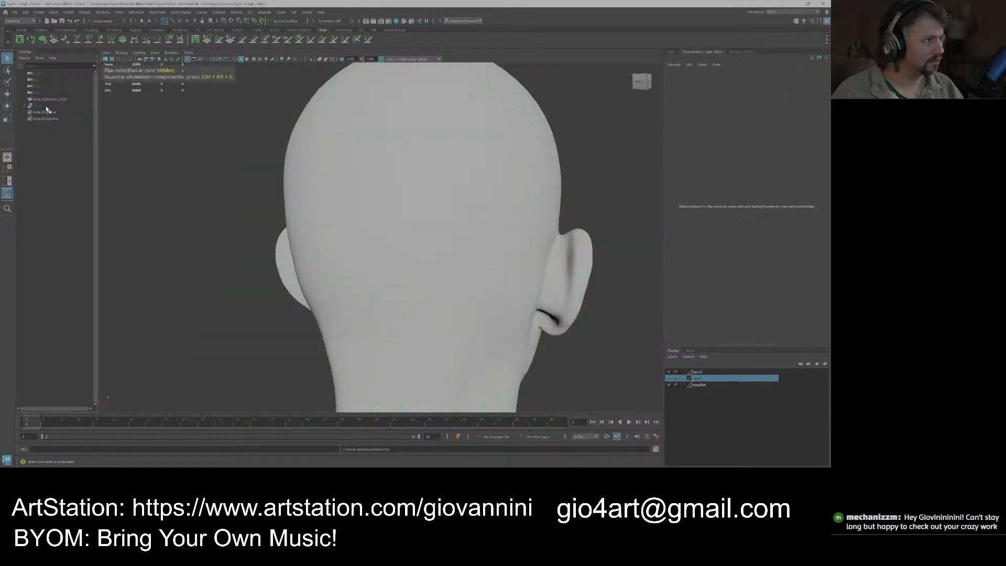
click(46, 99)
right_drag(182, 169, 182, 184)
mouse_move(198, 215)
alt+mouse_down()
mouse_move(248, 218)
mouse_move(213, 220)
alt+mouse_up()
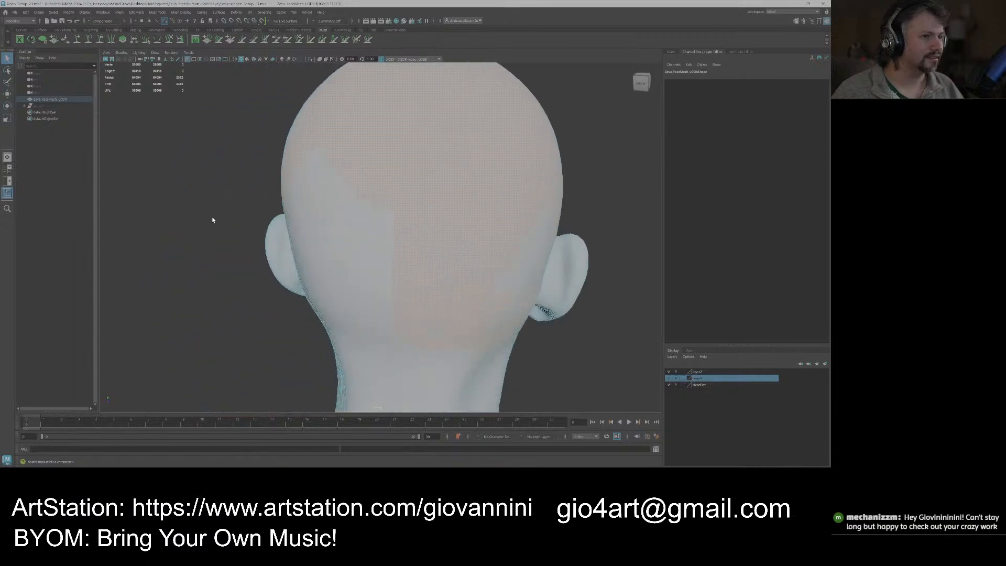
key(ctrl+z)
key(ctrl+z)
key(ctrl+z)
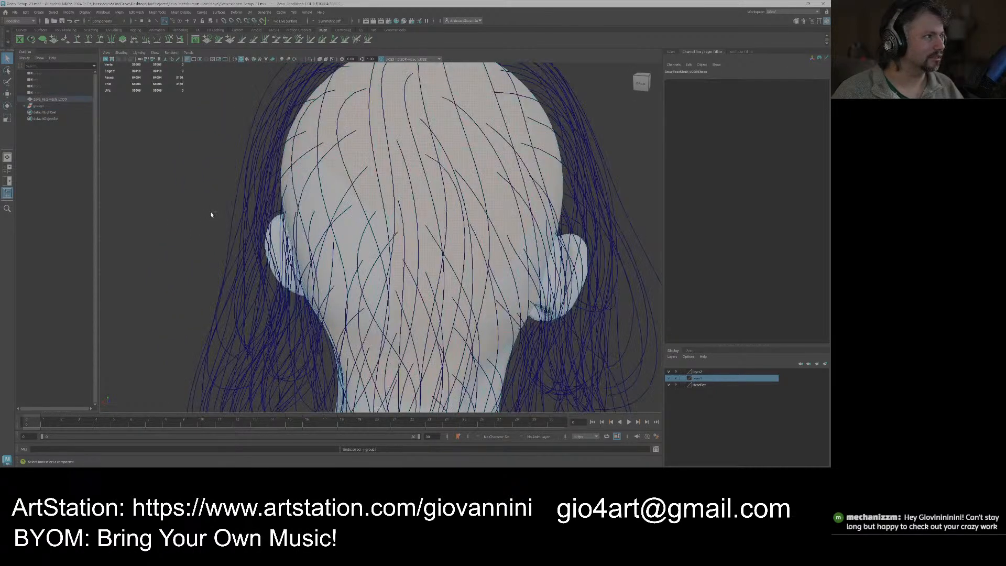
Resume paint selection and fill the remaining unselected scalp faces above and behind the right ear.
alt+drag(275, 244, 217, 249)
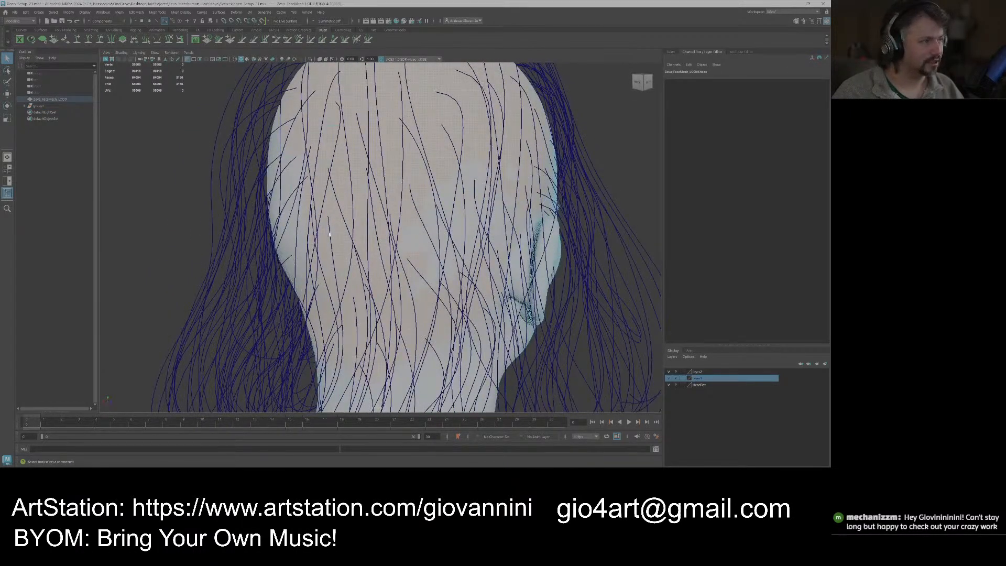
click(8, 82)
alt+drag(420, 245, 410, 220)
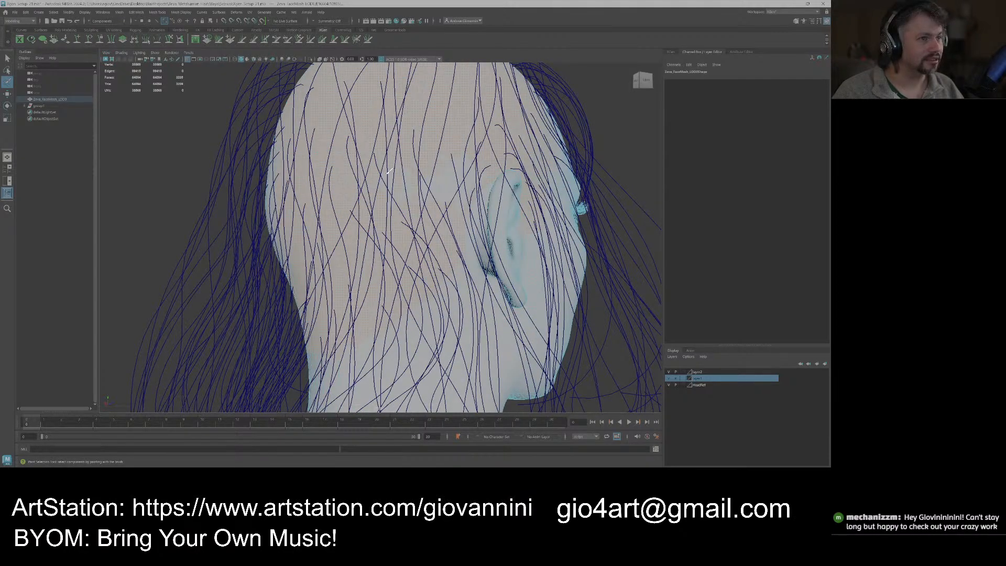
scroll(426, 196, up, 6)
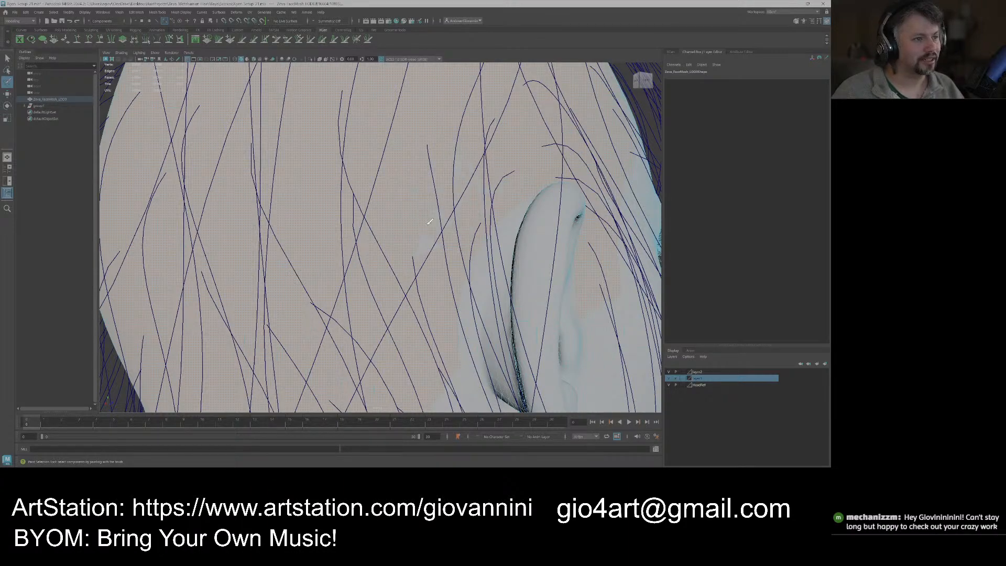
scroll(434, 239, down, 6)
alt+drag(434, 238, 435, 261)
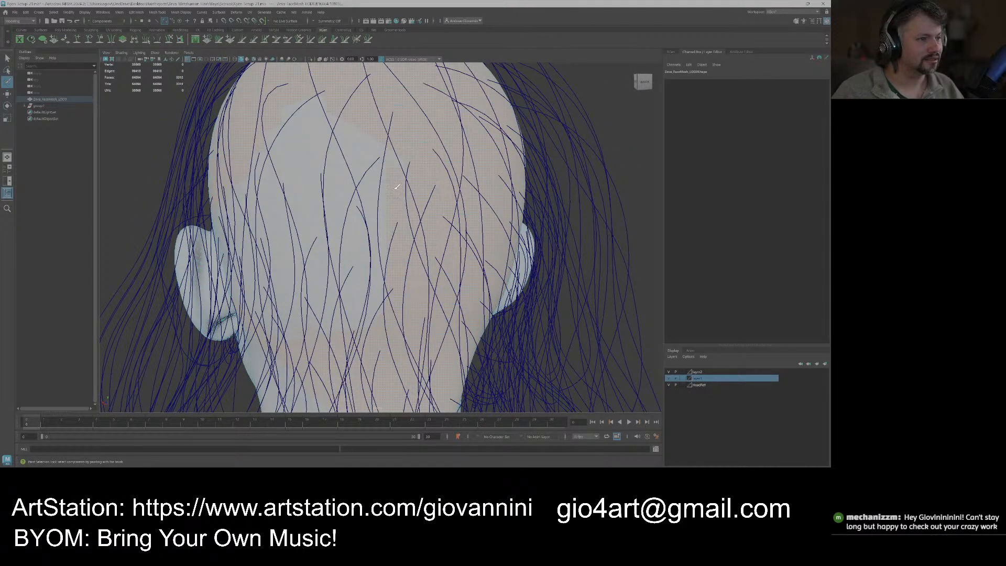
Extend the painted face selection across the back of the head from behind the left ear down to the nape.
alt+drag(356, 187, 363, 116)
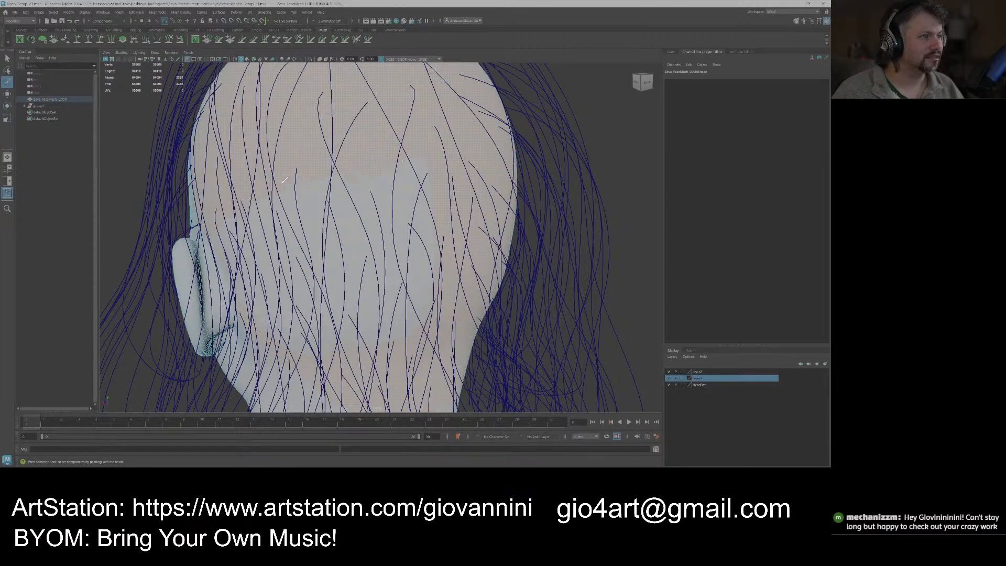
alt+drag(258, 199, 299, 215)
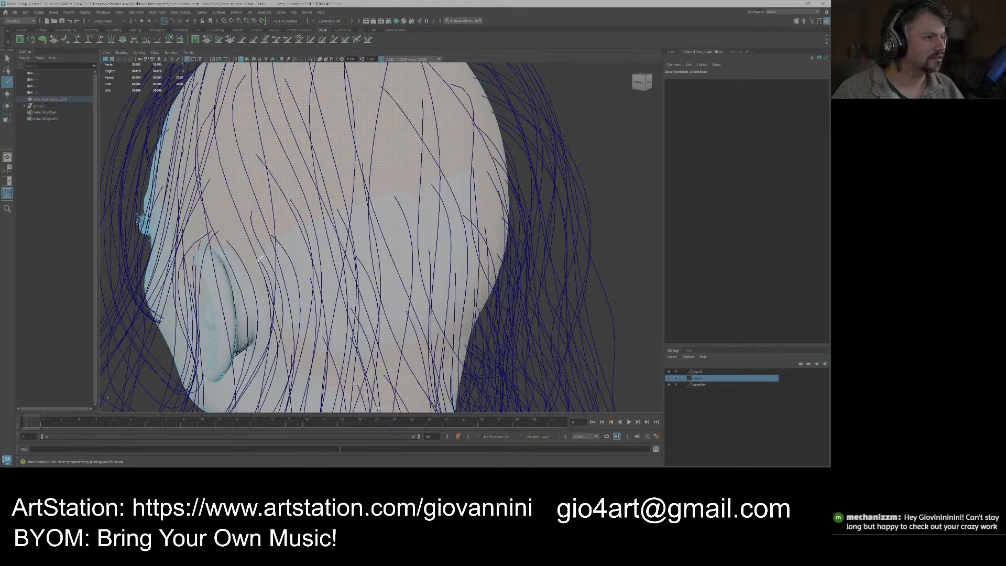
scroll(271, 281, up, 5)
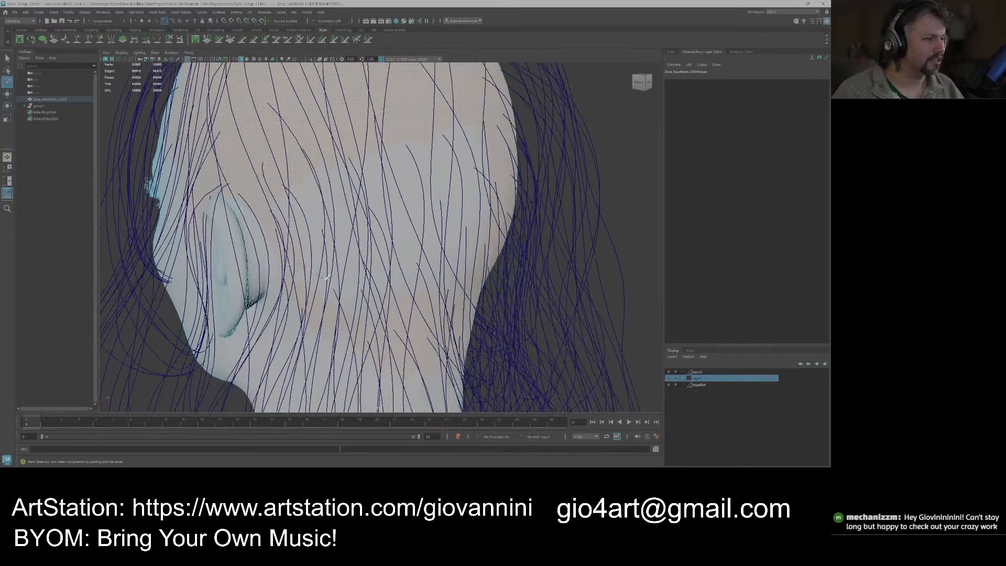
alt+drag(316, 287, 423, 228)
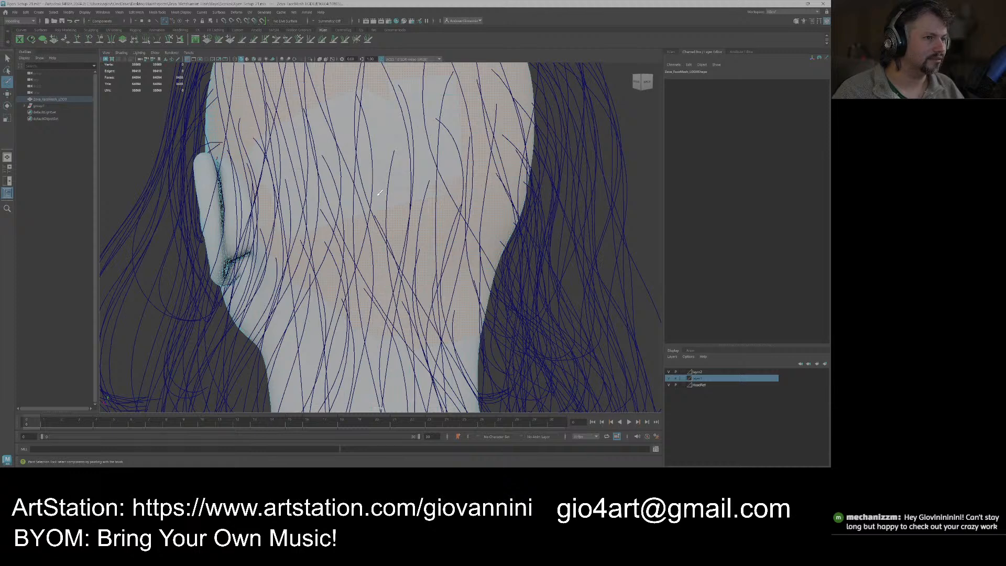
click(669, 385)
click(669, 385)
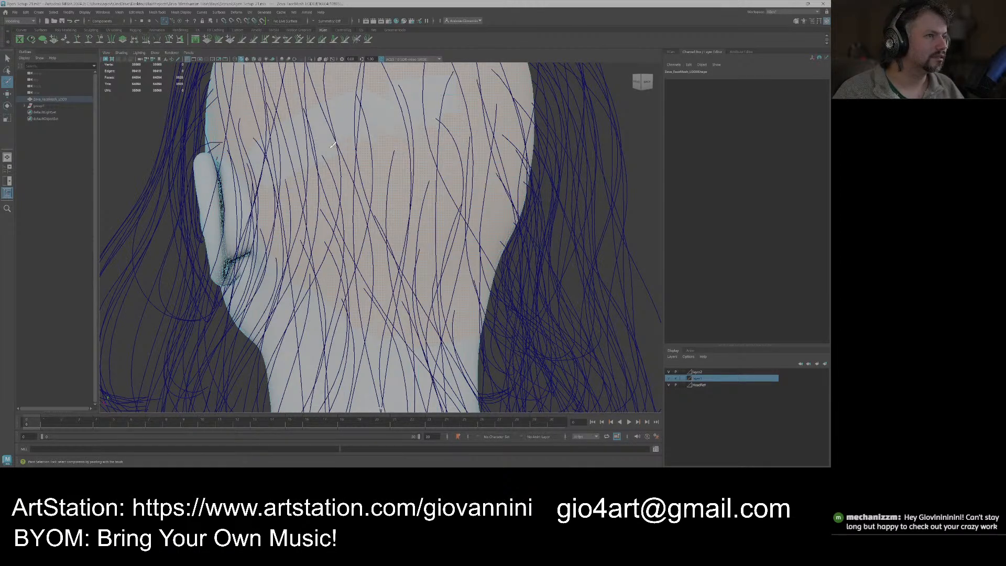
Fill the remaining unselected patch of faces on the upper back of the head.
mouse_move(344, 125)
mouse_down()
mouse_move(356, 123)
mouse_move(359, 155)
mouse_up()
key(b)
alt+drag(265, 157, 414, 189)
scroll(444, 199, up, 4)
scroll(444, 202, down, 7)
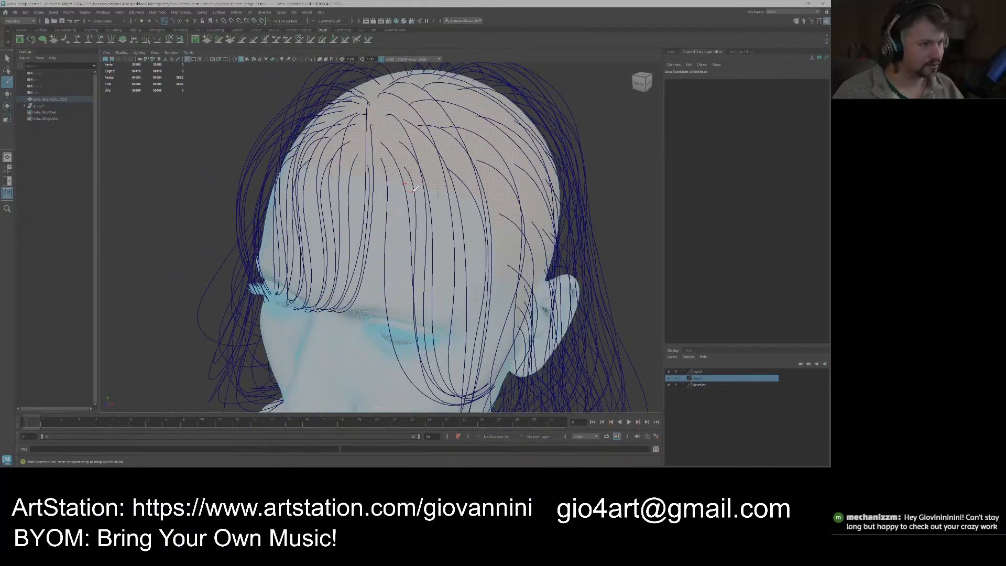
Turn on textured display and touch up the face selection along the marked forehead hairline.
key(6)
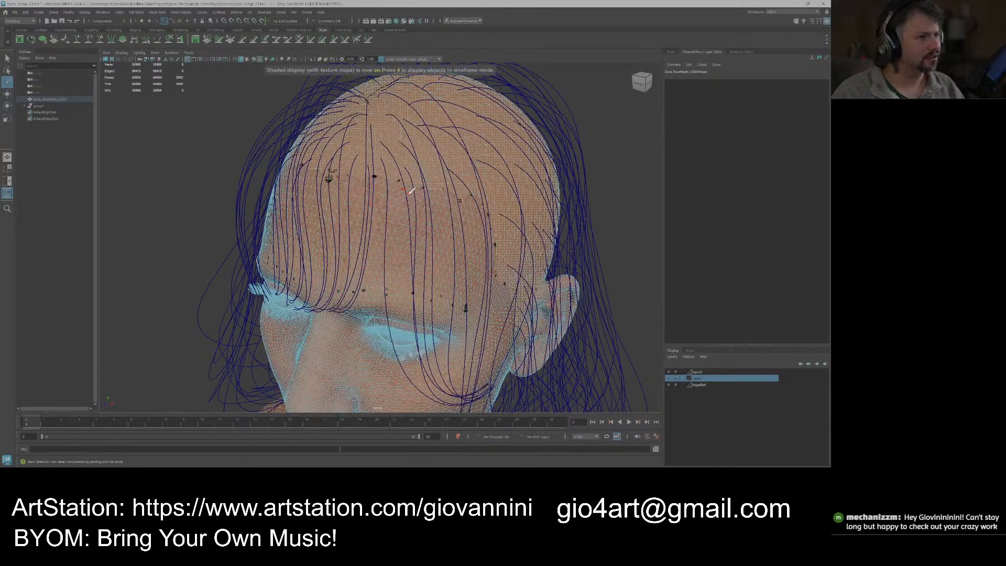
scroll(395, 184, up, 4)
alt+middle_drag(395, 185, 408, 238)
scroll(410, 236, up, 3)
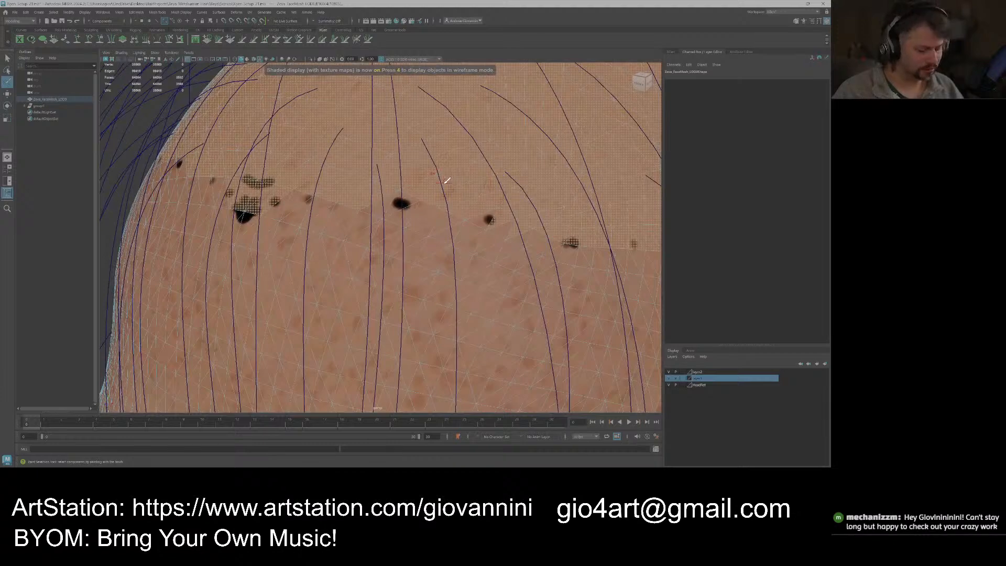
mouse_move(377, 189)
alt+mouse_down()
mouse_move(362, 187)
mouse_move(455, 271)
mouse_move(452, 262)
alt+mouse_up()
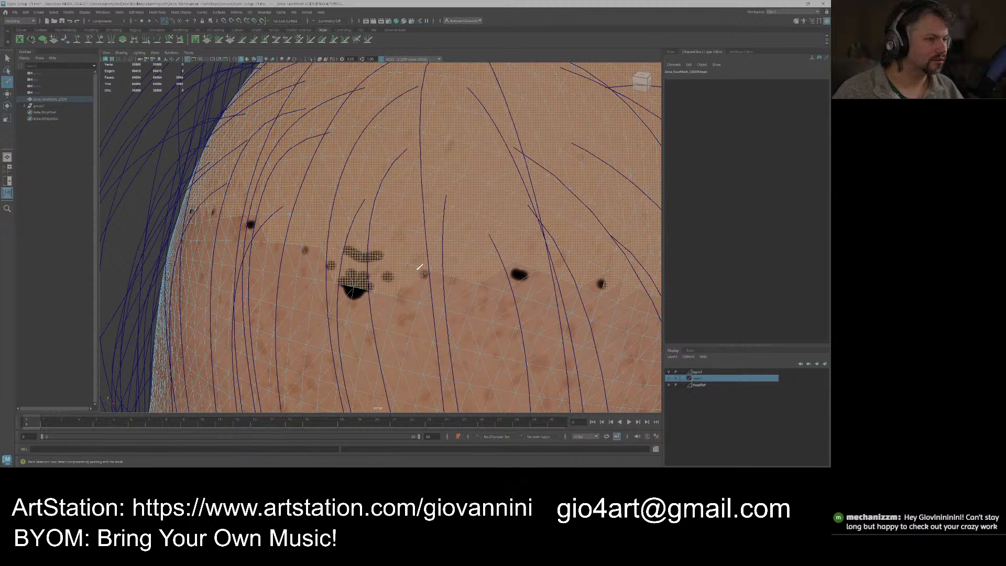
alt+drag(411, 278, 419, 274)
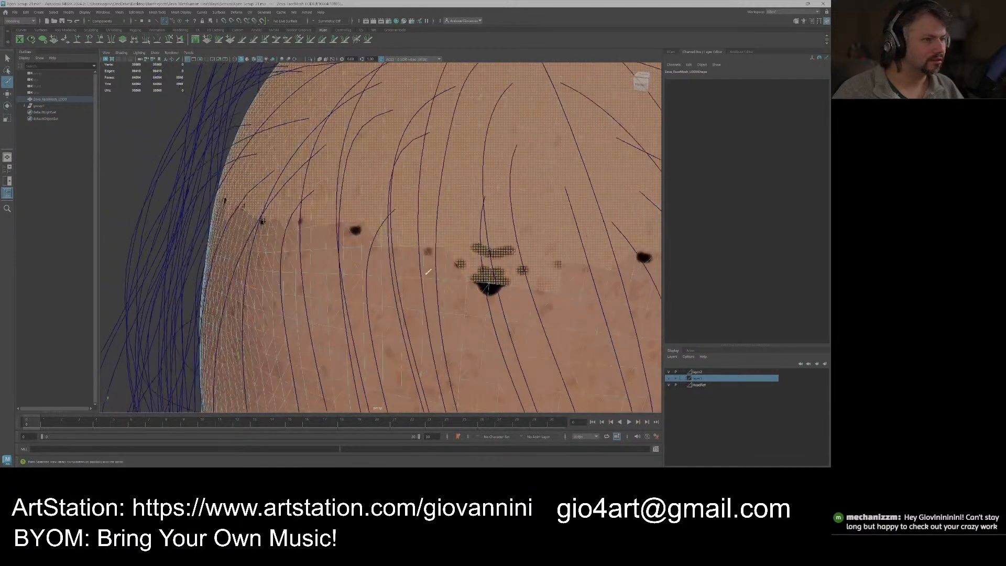
click(463, 264)
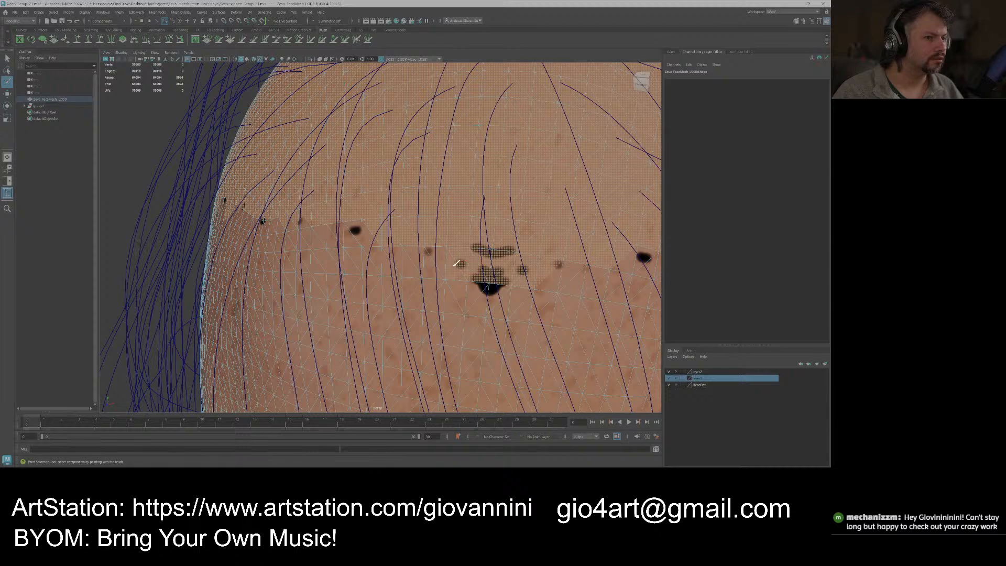
Check the selection border against the painted hairline dots down the left temple, and return to untextured shading.
key(w)
alt+drag(491, 261, 403, 242)
scroll(440, 246, down, 10)
scroll(388, 233, up, 10)
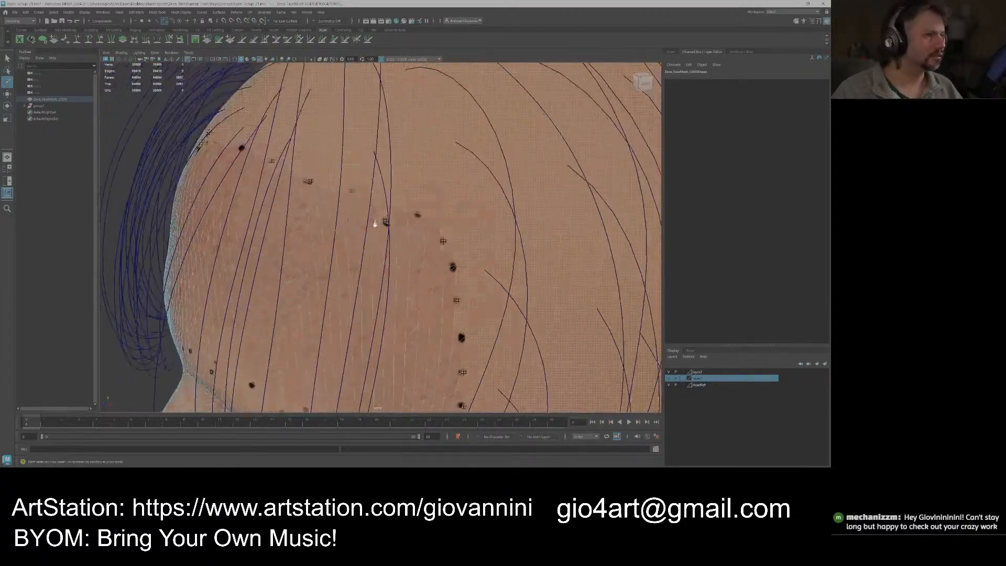
scroll(376, 225, up, 5)
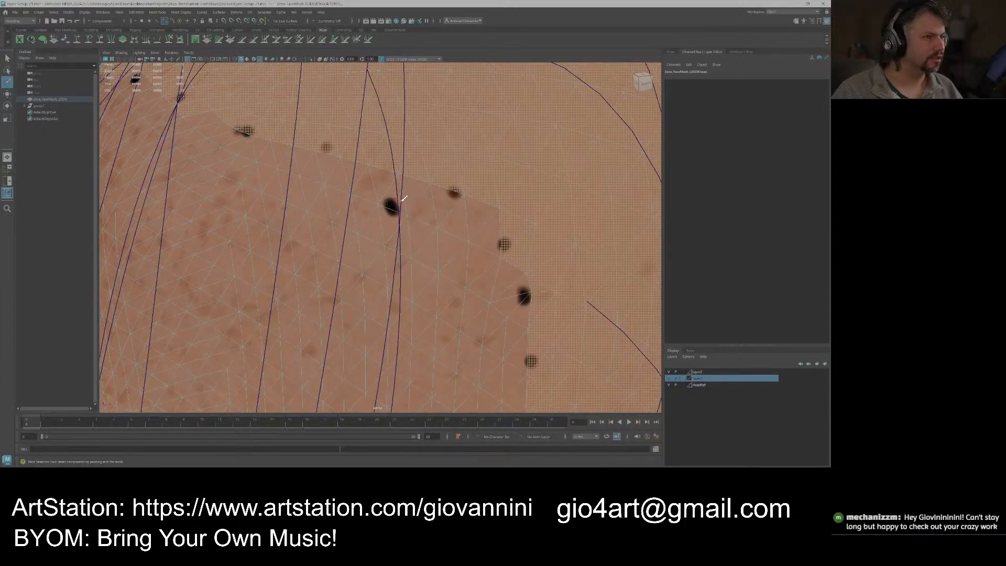
scroll(419, 209, down, 5)
scroll(431, 232, up, 10)
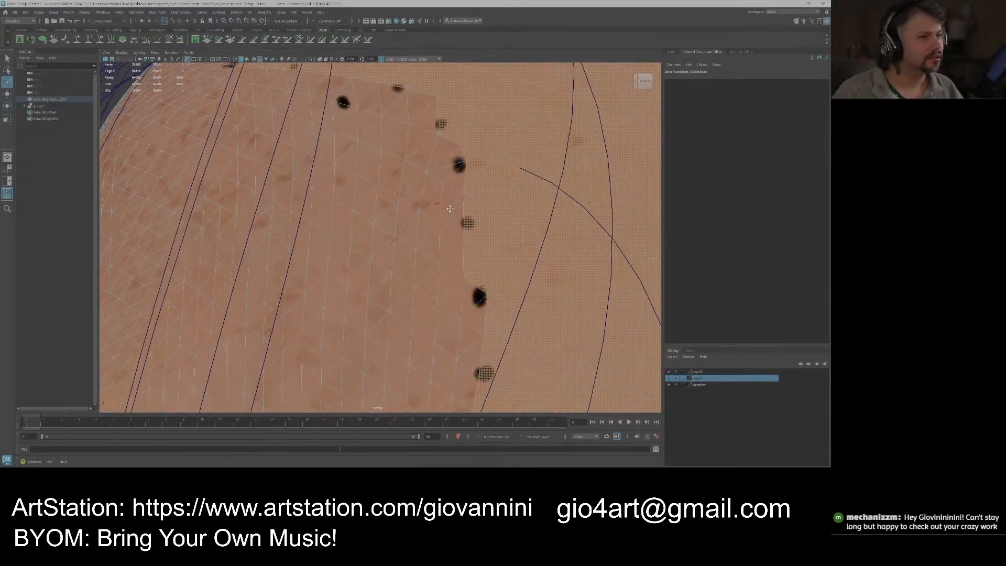
scroll(442, 178, up, 4)
alt+middle_drag(429, 161, 431, 194)
key(5)
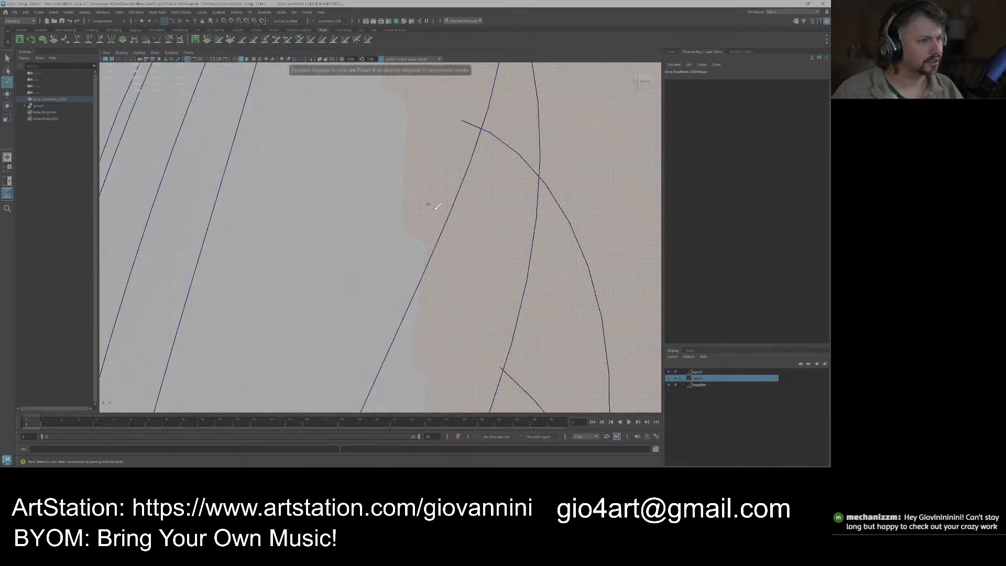
Examine the face selection along the hairline on the right side of the head and around the ears.
scroll(430, 209, down, 5)
scroll(444, 239, down, 4)
alt+drag(444, 239, 473, 247)
alt+middle_drag(473, 247, 435, 253)
scroll(435, 254, up, 5)
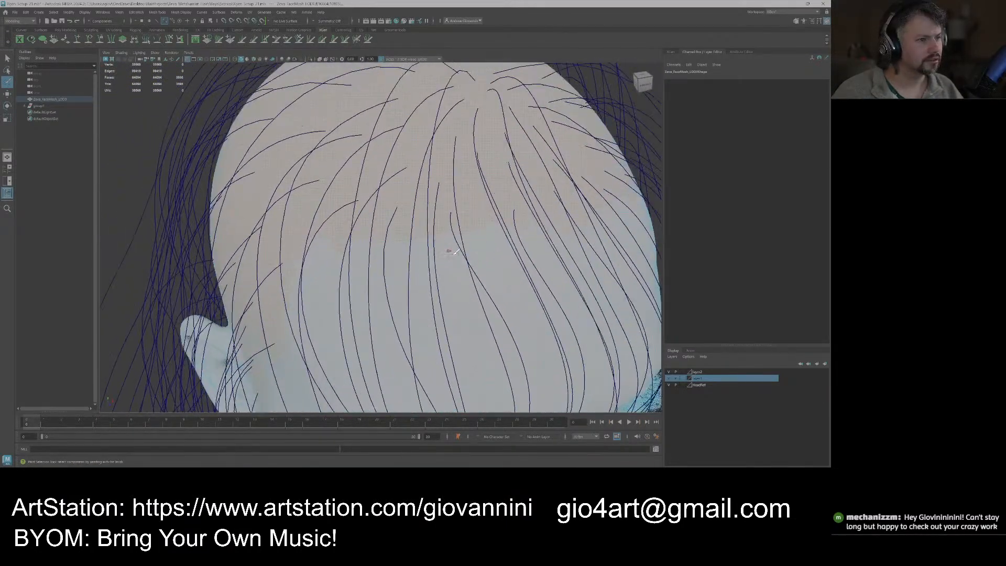
mouse_move(372, 254)
alt+mouse_down()
mouse_move(326, 252)
mouse_move(369, 258)
alt+mouse_up()
alt+drag(253, 235, 358, 248)
scroll(366, 252, up, 10)
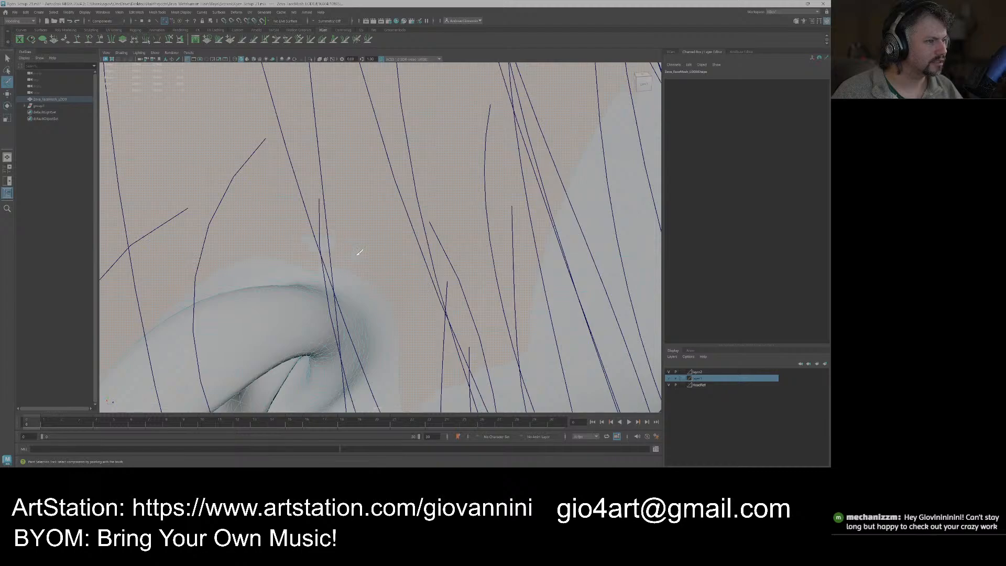
alt+drag(312, 269, 409, 269)
alt+middle_drag(335, 245, 357, 250)
scroll(358, 250, up, 7)
alt+drag(358, 250, 520, 245)
scroll(471, 244, down, 7)
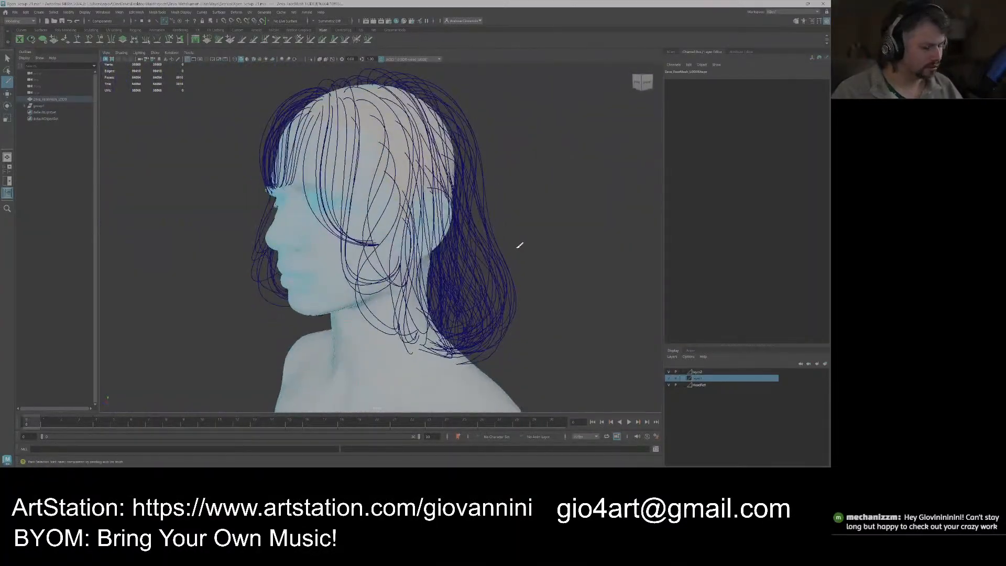
Isolate the selected scalp faces, inspect the cap from all sides for gaps, and show the full scene again.
key(ctrl+1)
alt+drag(412, 221, 393, 224)
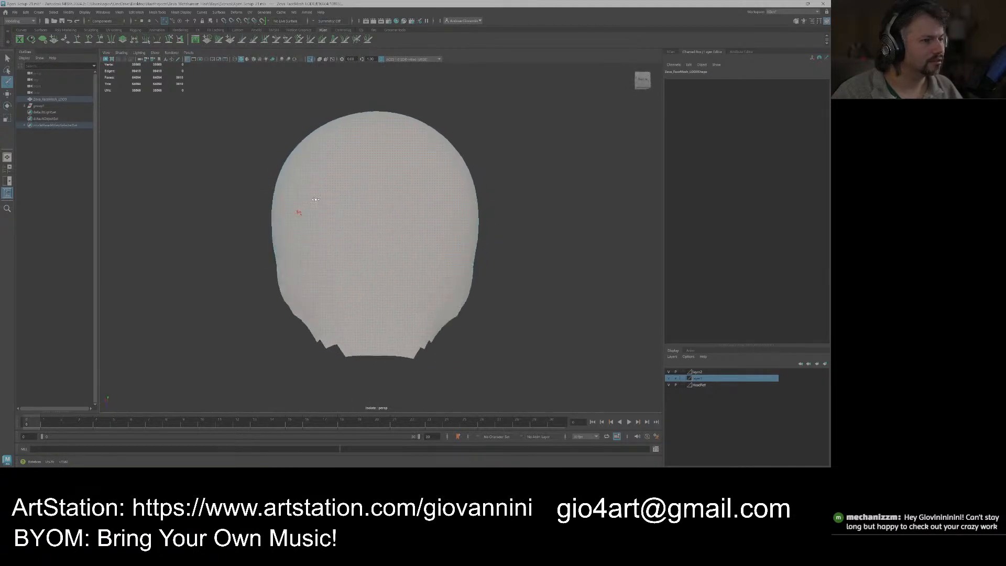
alt+drag(278, 201, 417, 221)
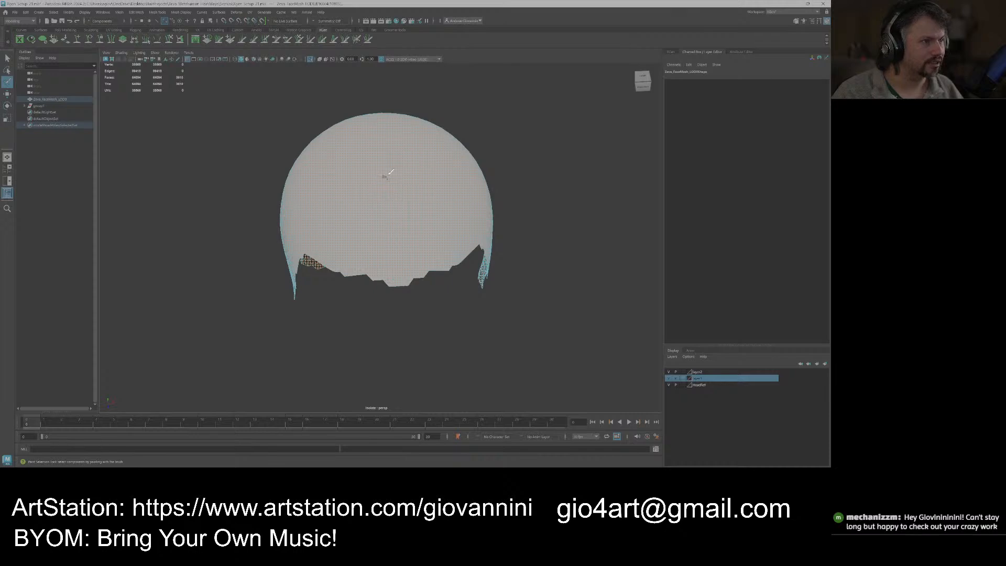
alt+drag(393, 133, 433, 201)
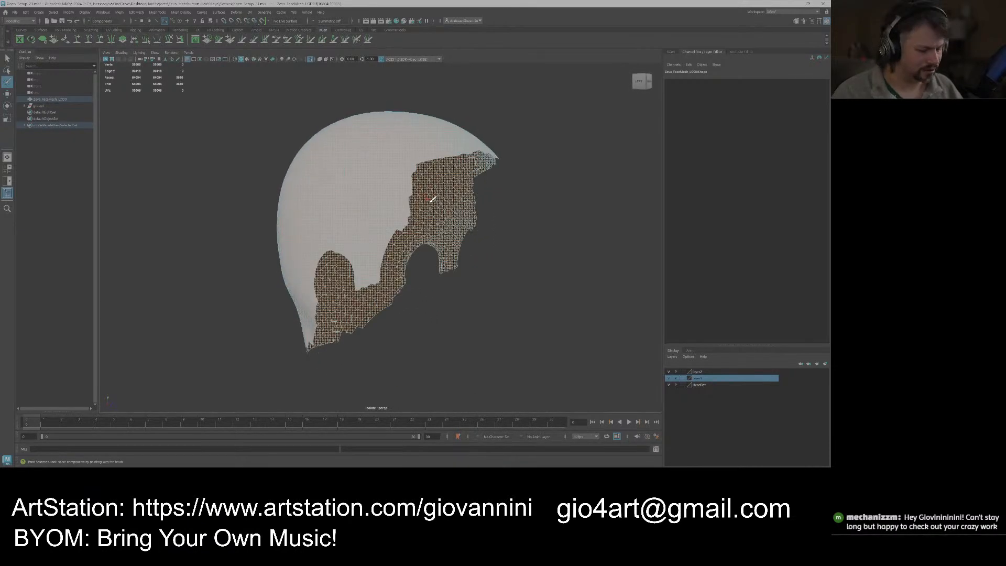
key(ctrl+1)
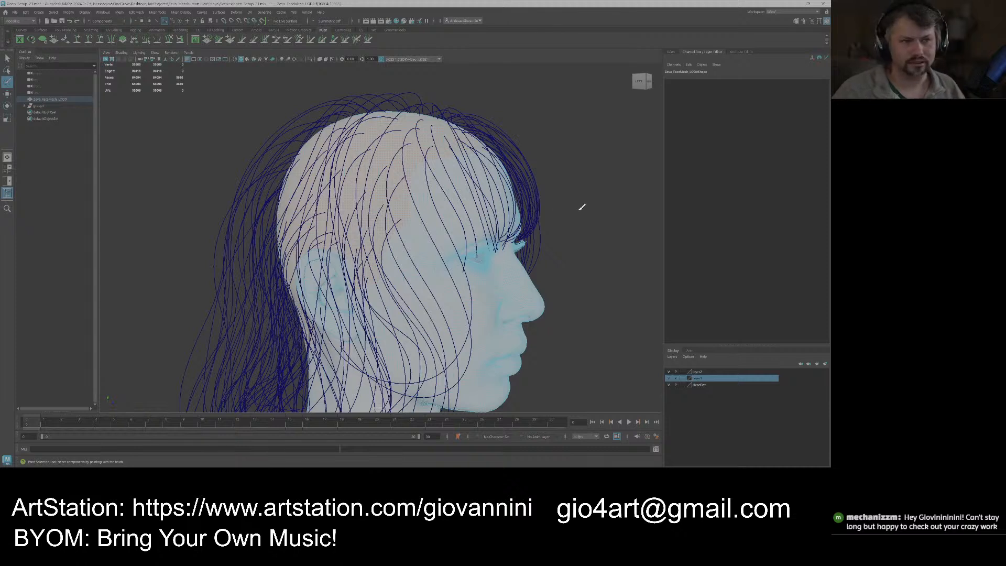
Extract the selected scalp faces from the head mesh as a separate piece and delete history on all scene objects.
click(141, 12)
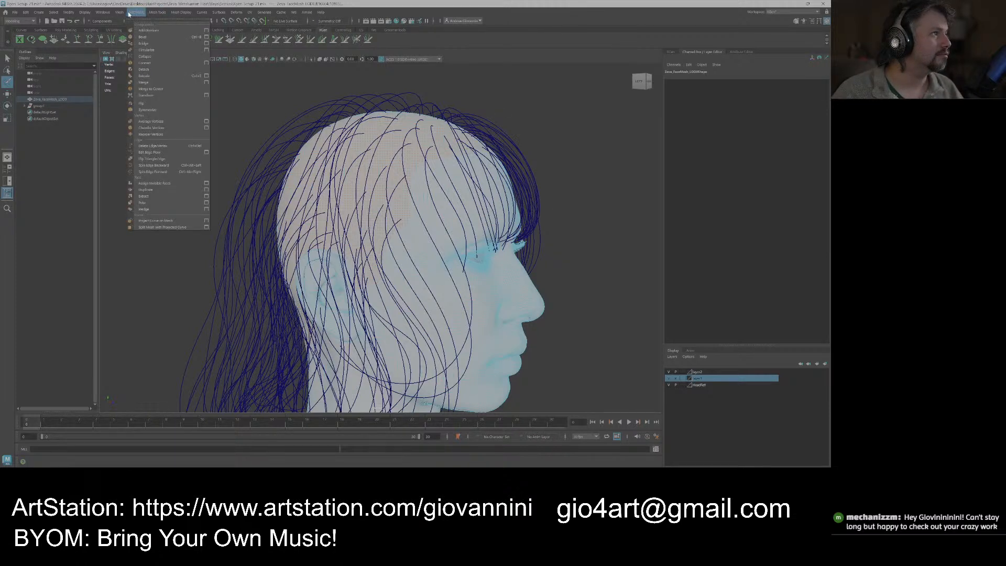
mouse_move(122, 13)
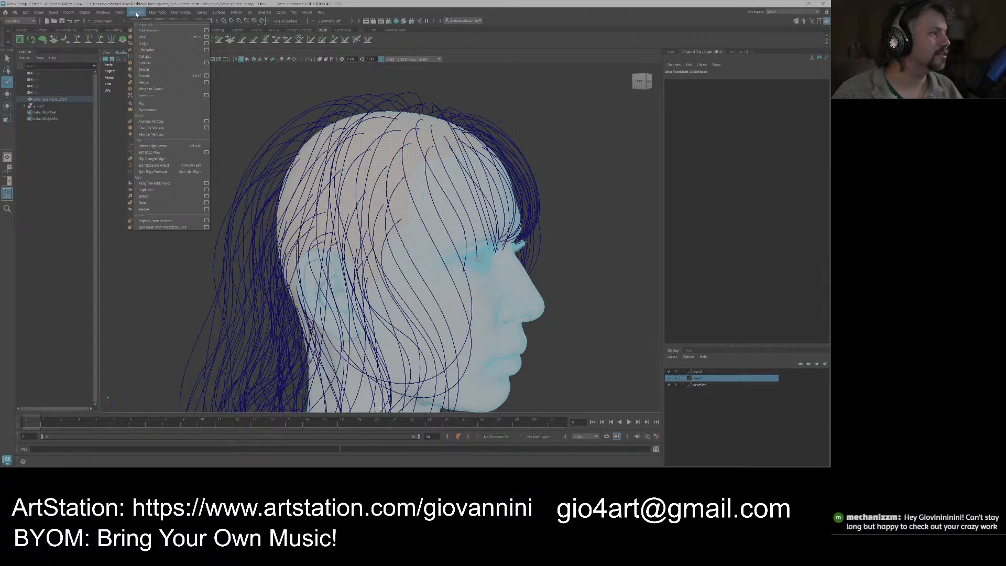
click(157, 24)
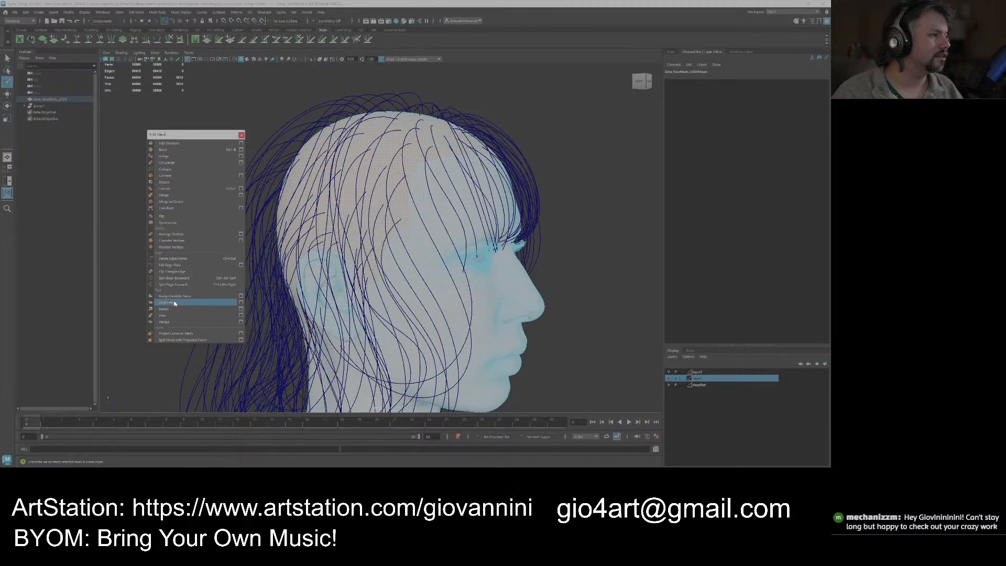
click(173, 310)
drag(184, 135, 112, 133)
right_drag(218, 155, 173, 159)
click(170, 133)
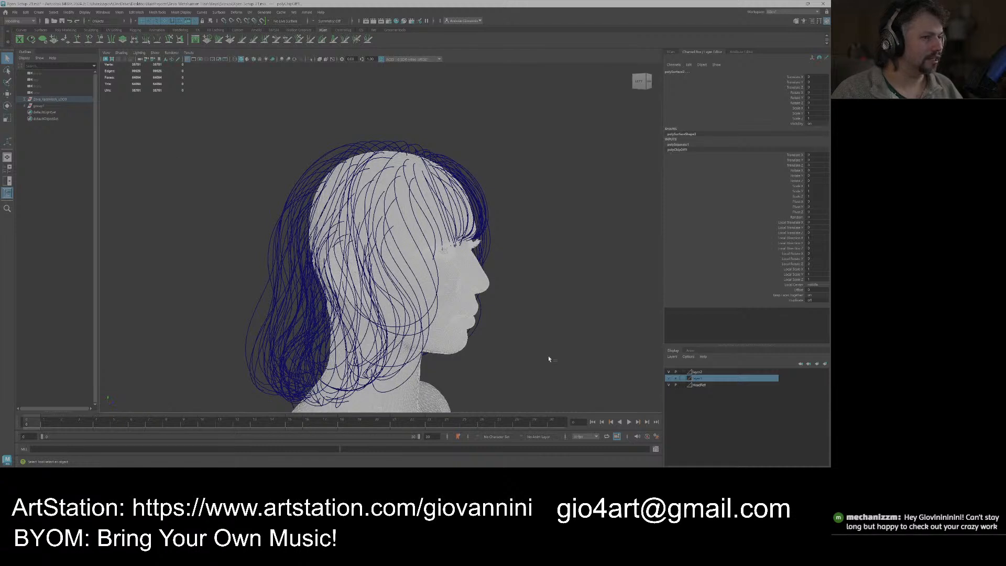
click(211, 124)
key(alt+shift+d)
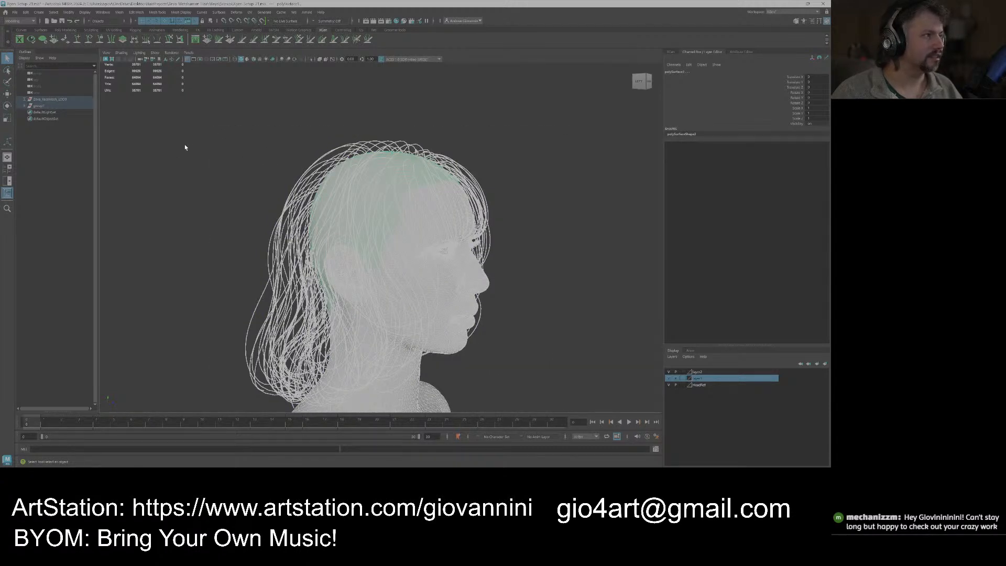
Unparent the scalp and head pieces from the base mesh group and delete the leftover empty group.
click(38, 107)
click(27, 107)
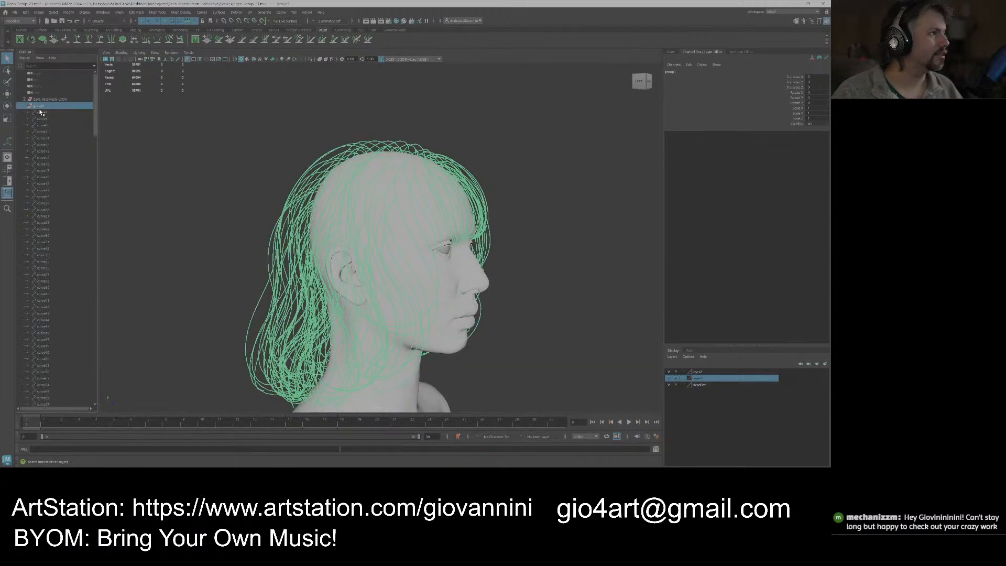
click(27, 106)
click(24, 99)
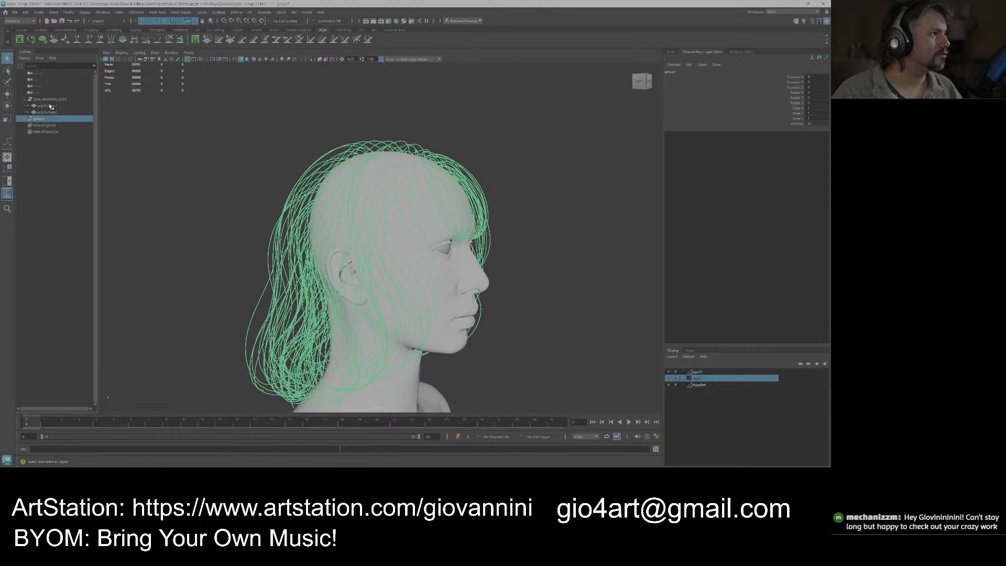
click(46, 106)
click(48, 100)
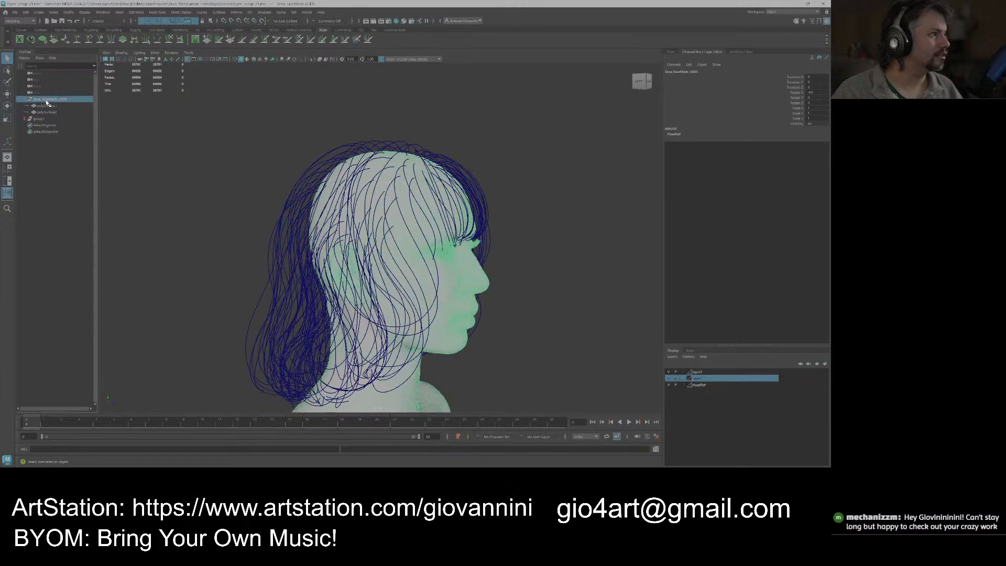
click(48, 106)
shift+click(50, 113)
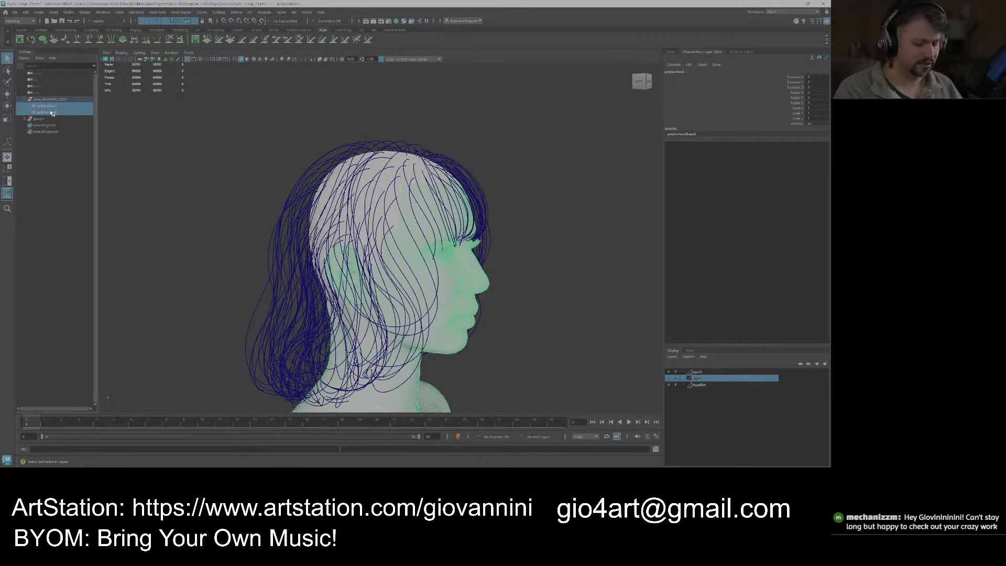
key(shift+p)
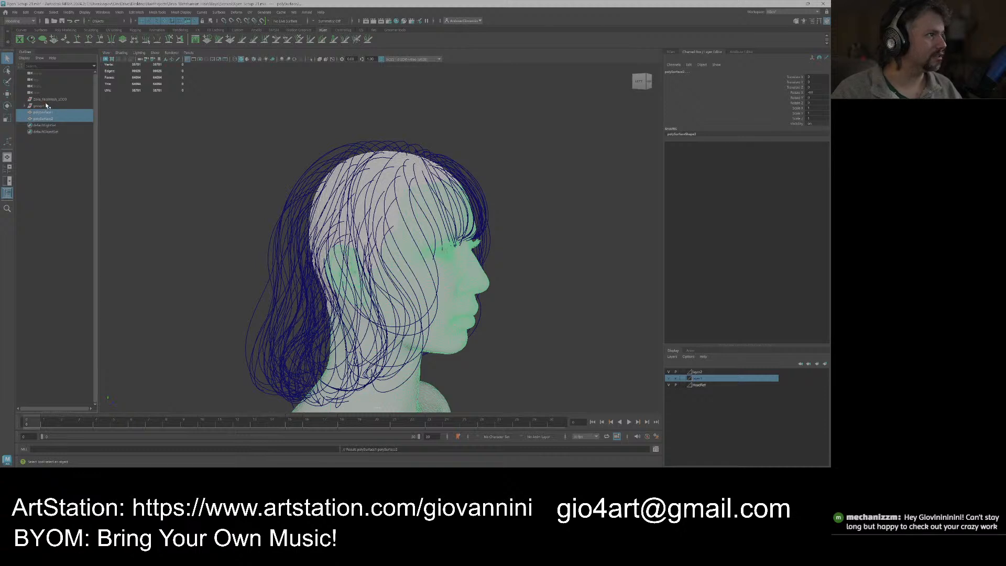
click(45, 100)
key(Delete)
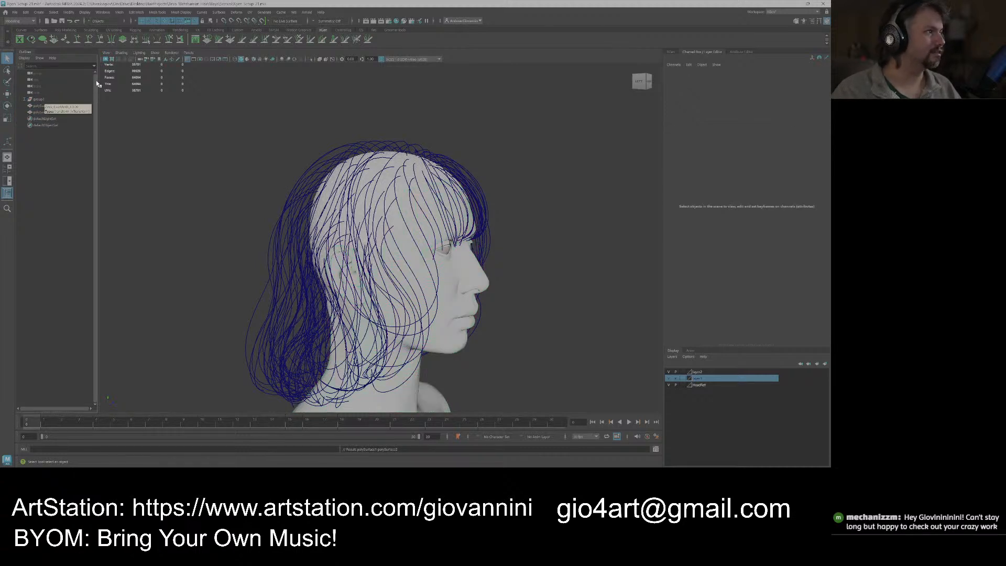
Rename the extracted scalp piece to GrowthCap and the remaining head piece to HeadRef.
click(46, 108)
double_click(46, 107)
text(GrowthCap)
key(Return)
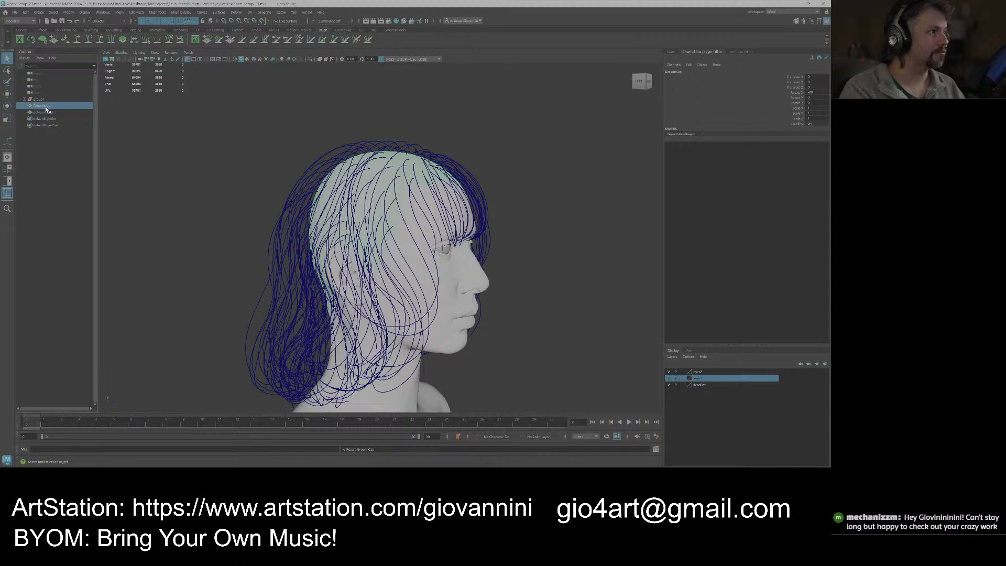
double_click(46, 112)
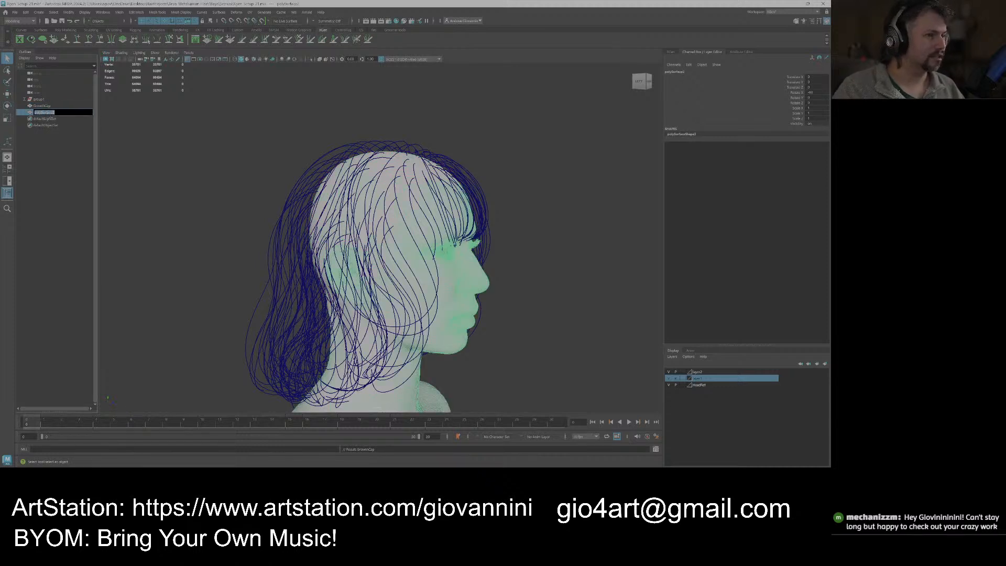
text(Head)
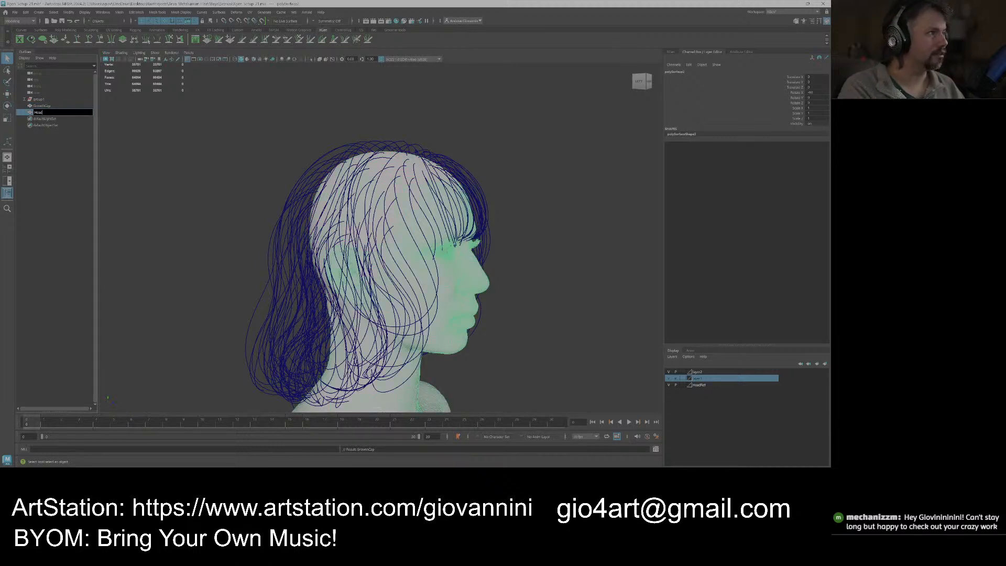
key(Return)
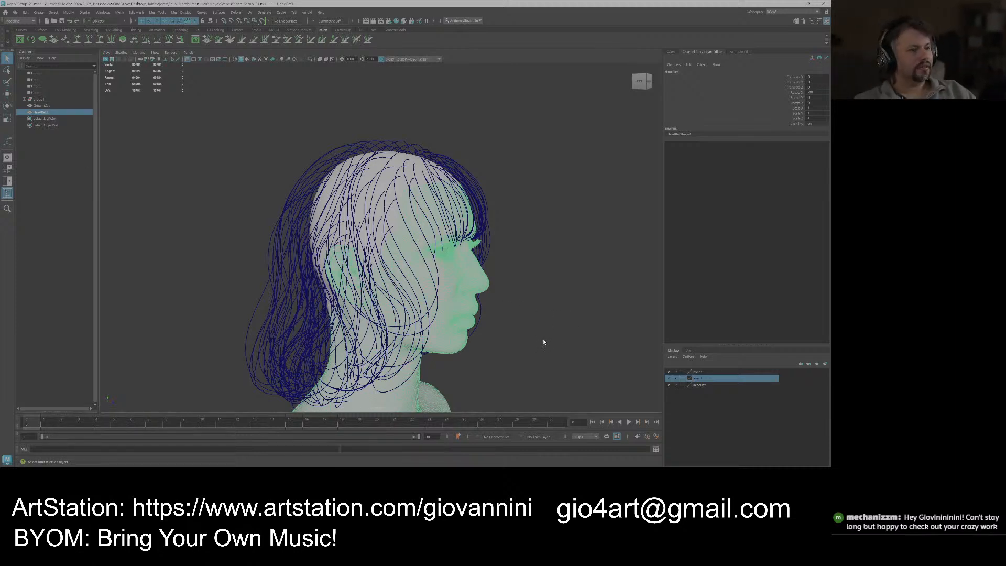
Delete the two leftover numbered display layers, keeping only the head layer.
click(218, 213)
click(42, 106)
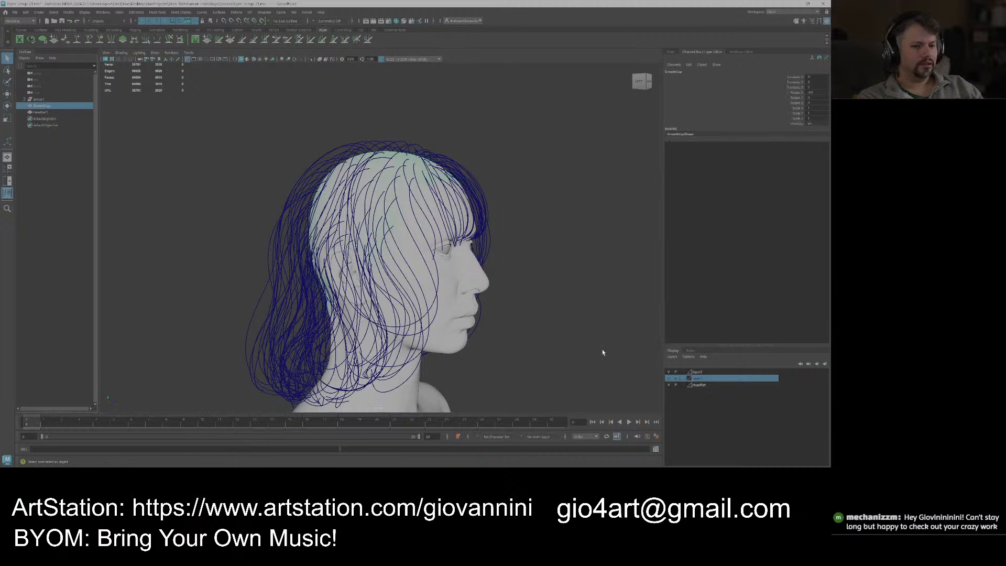
click(40, 99)
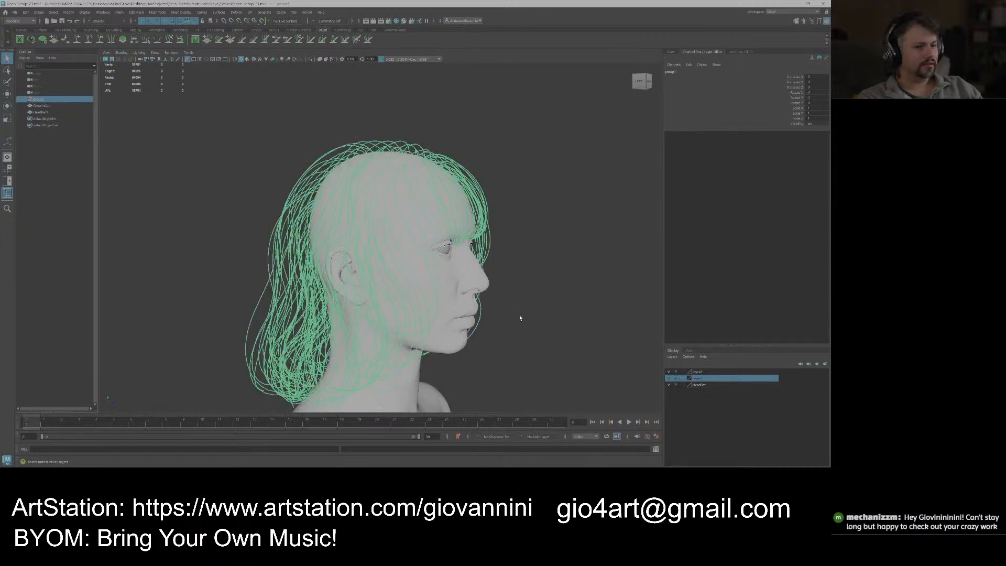
click(703, 372)
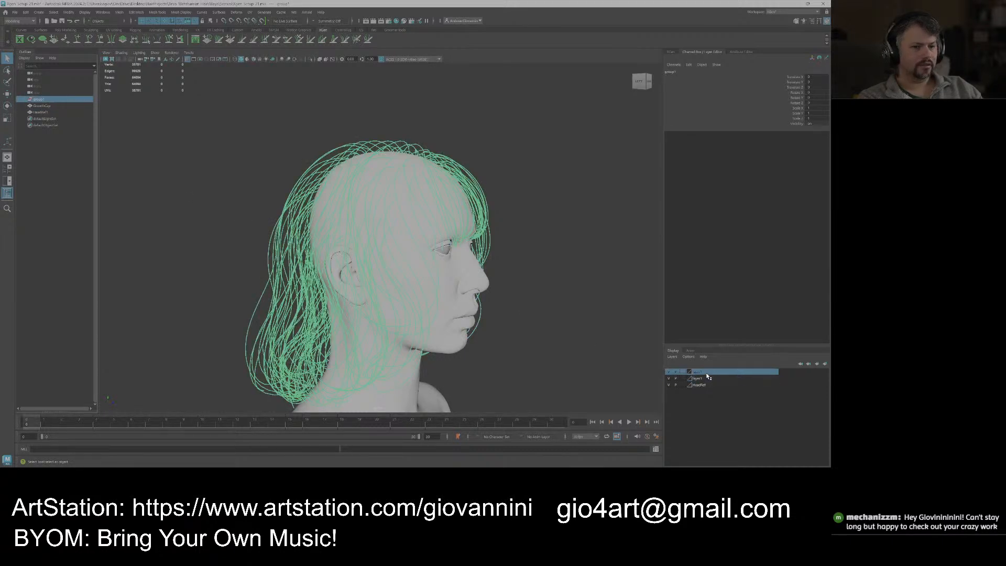
right_click(710, 373)
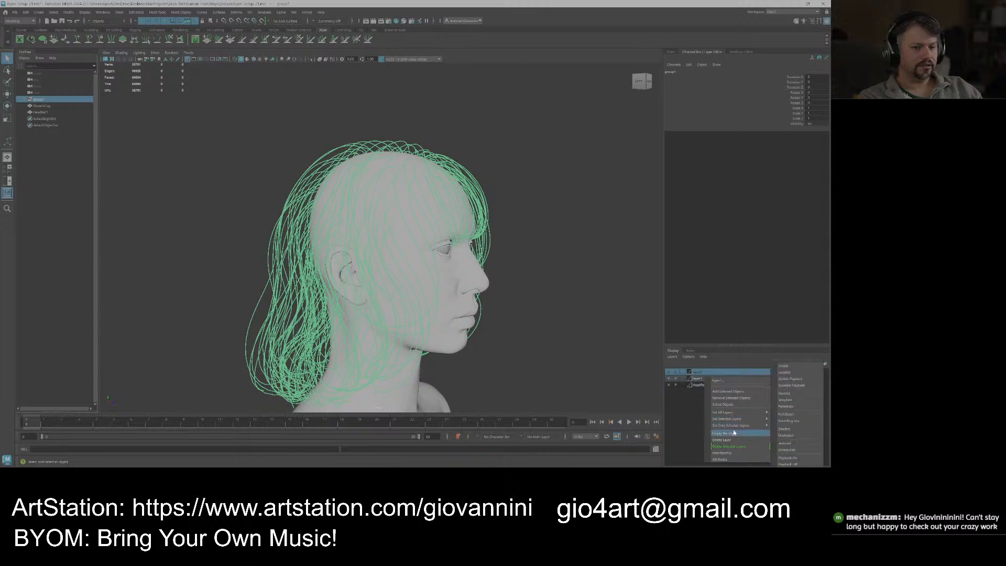
click(721, 440)
right_click(698, 372)
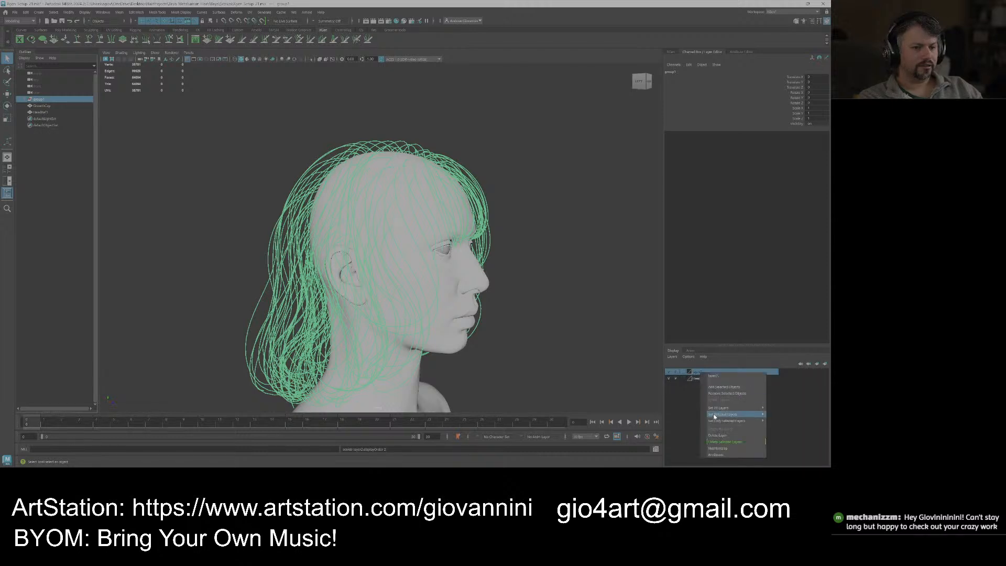
click(722, 439)
Create a display layer from the GrowthCap mesh and name it GrowthCapLayer.
click(42, 105)
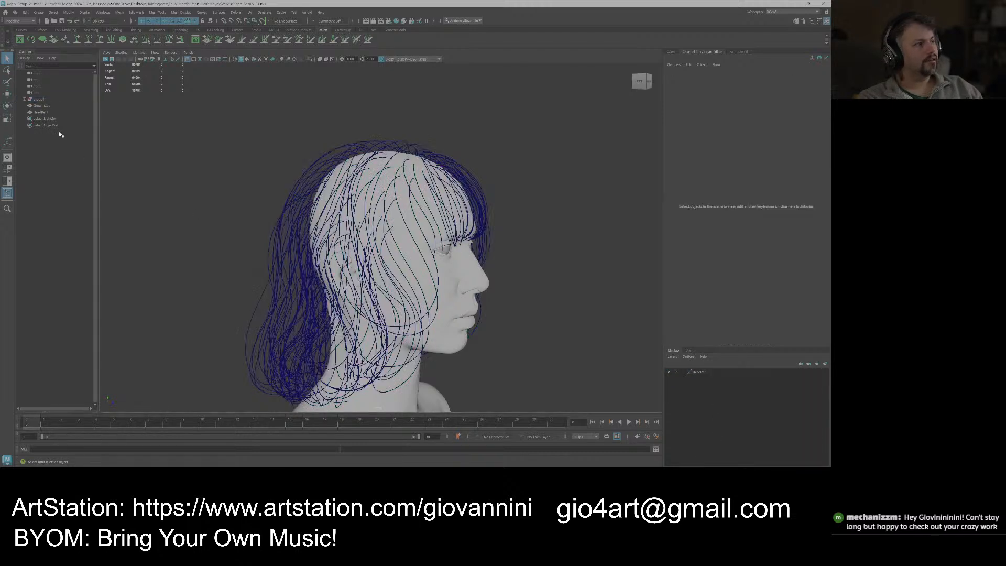
click(818, 364)
double_click(707, 371)
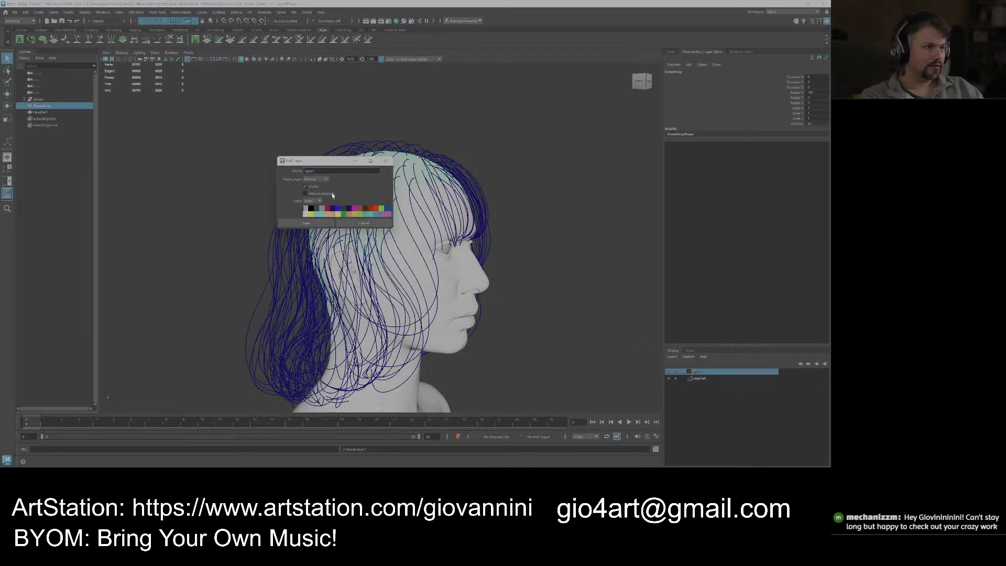
text(Gro)
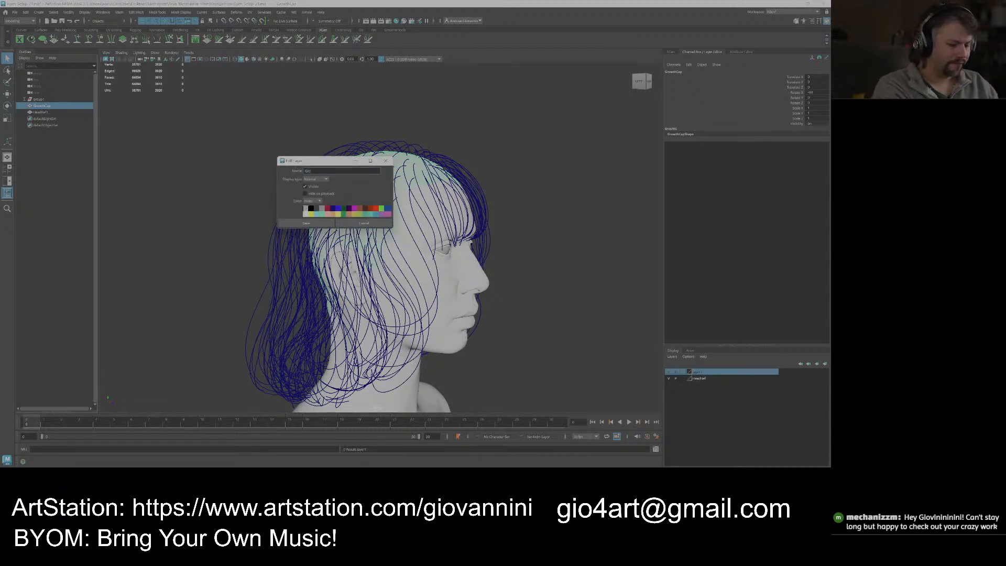
text(wthCap)
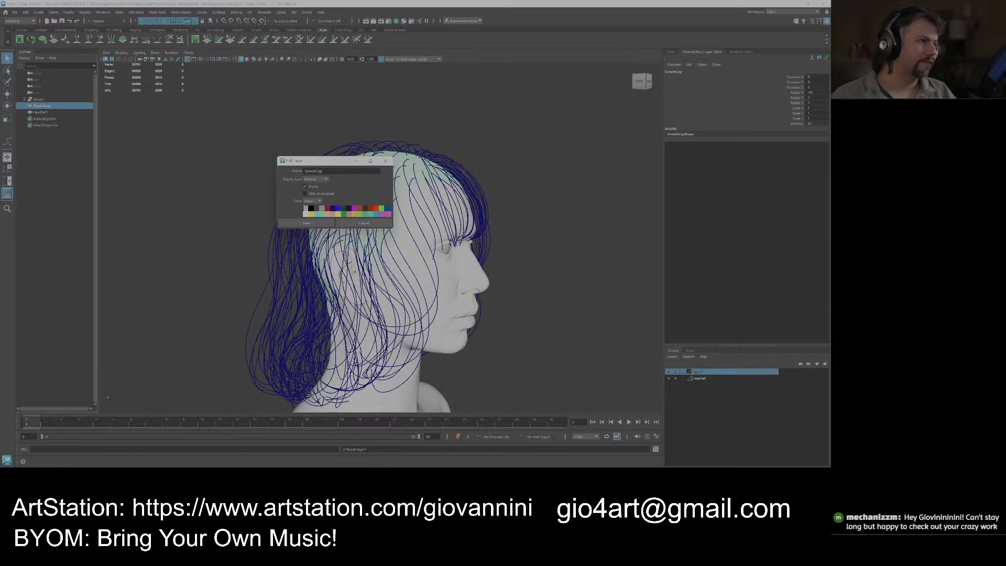
click(308, 224)
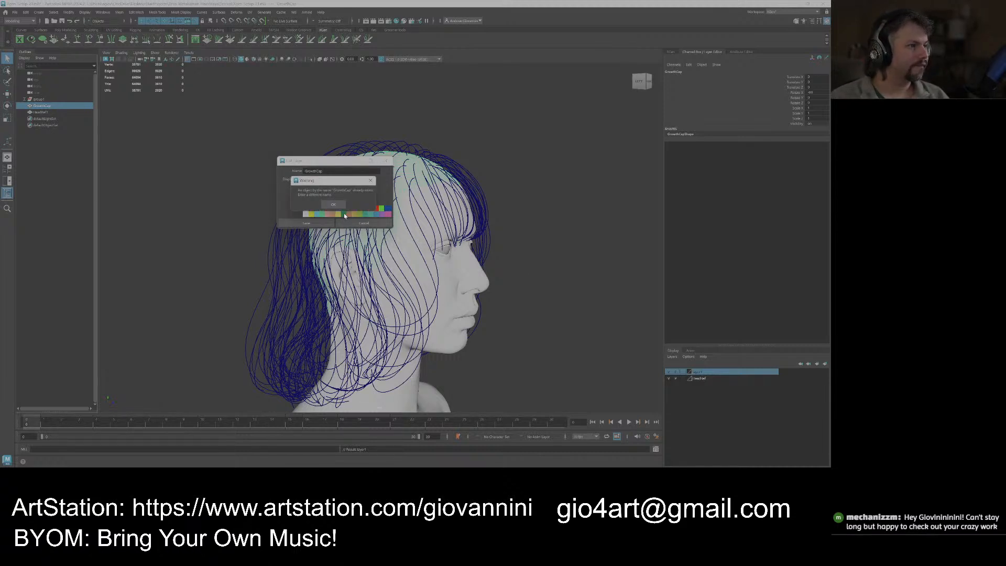
key(Return)
text(Layer)
click(307, 223)
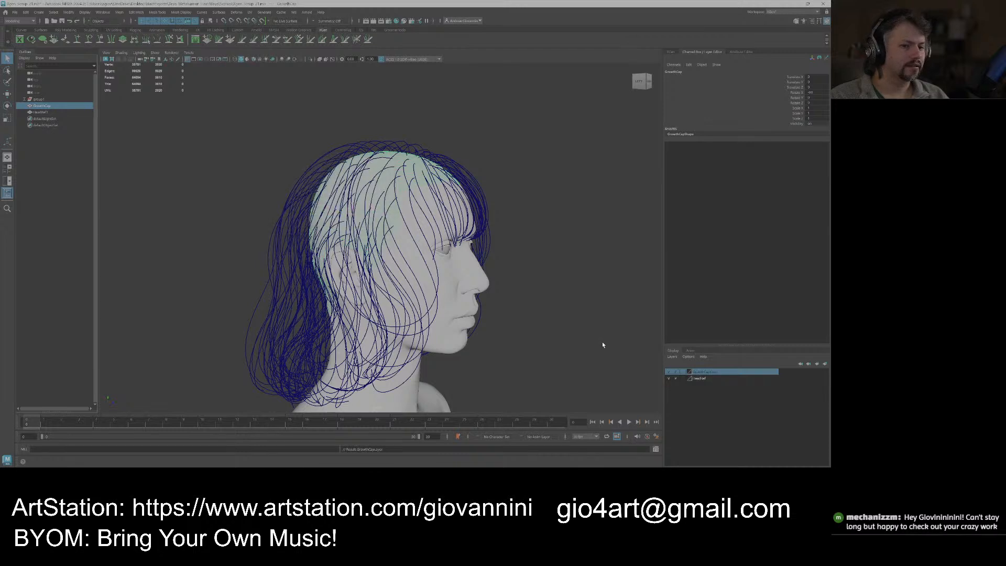
Rename the head's display layer to HeadRefLayer and rename the head mesh to HeadRef.
double_click(704, 378)
text(Layer)
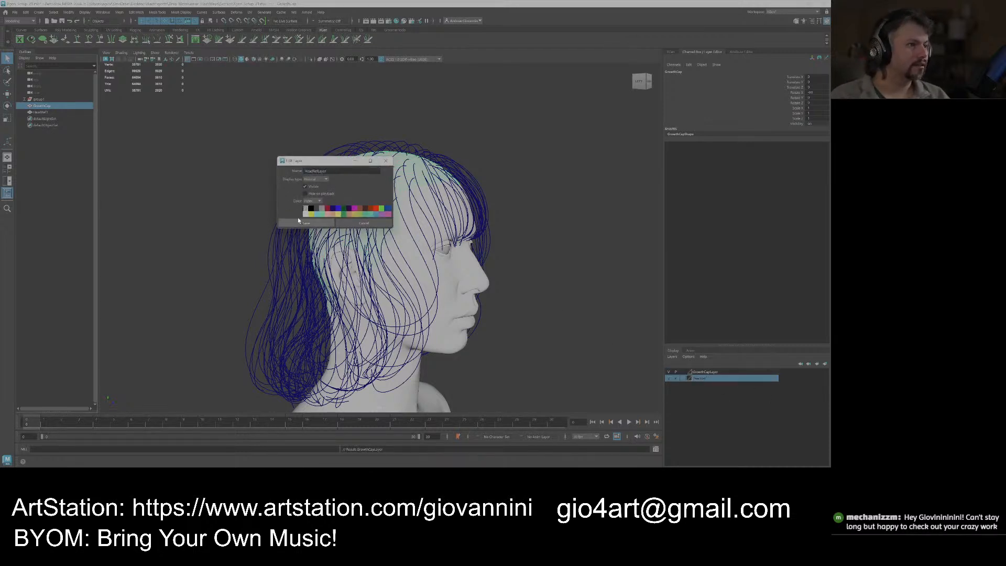
click(329, 222)
double_click(57, 112)
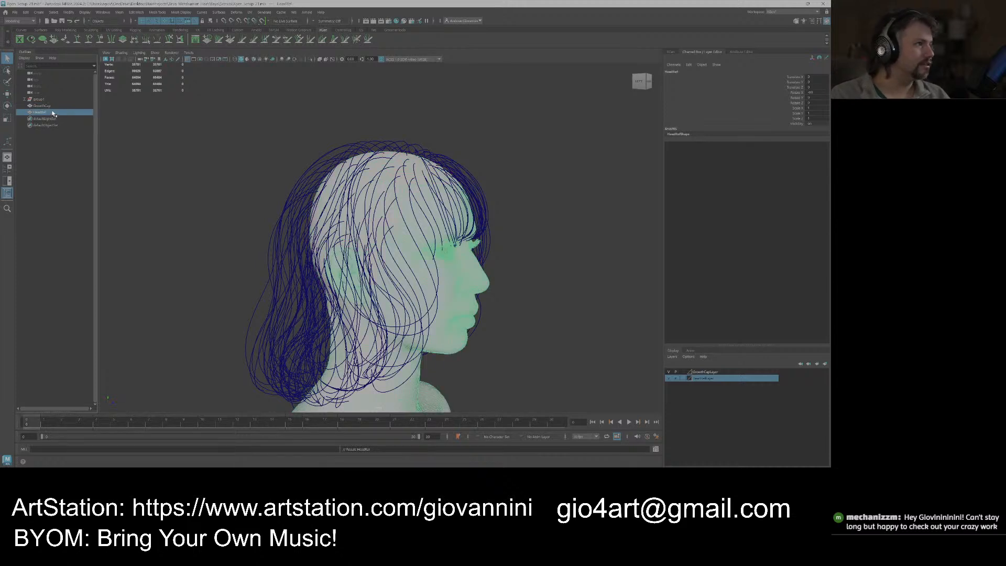
click(243, 182)
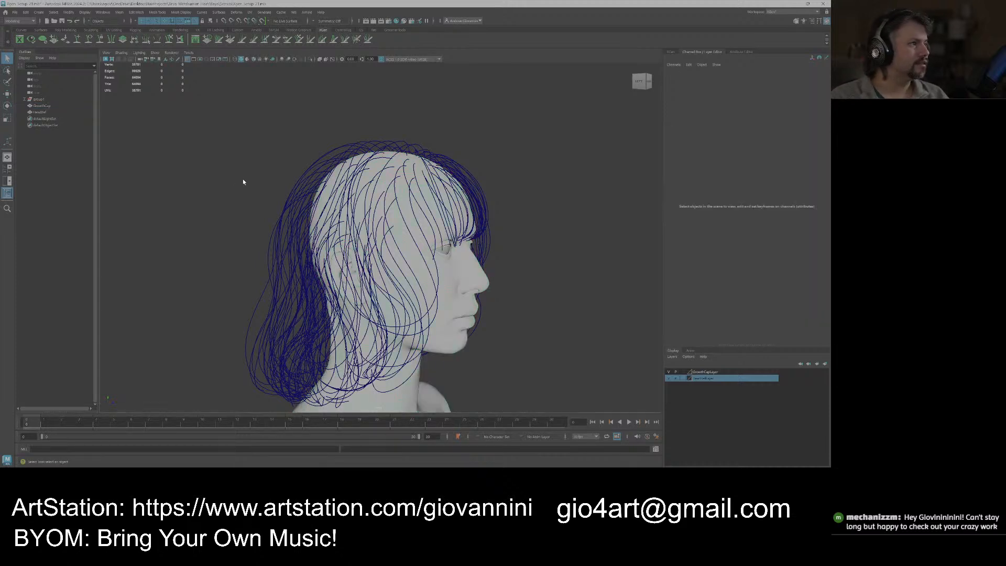
Rename the group holding the hair curves to Curve_Guides.
double_click(40, 99)
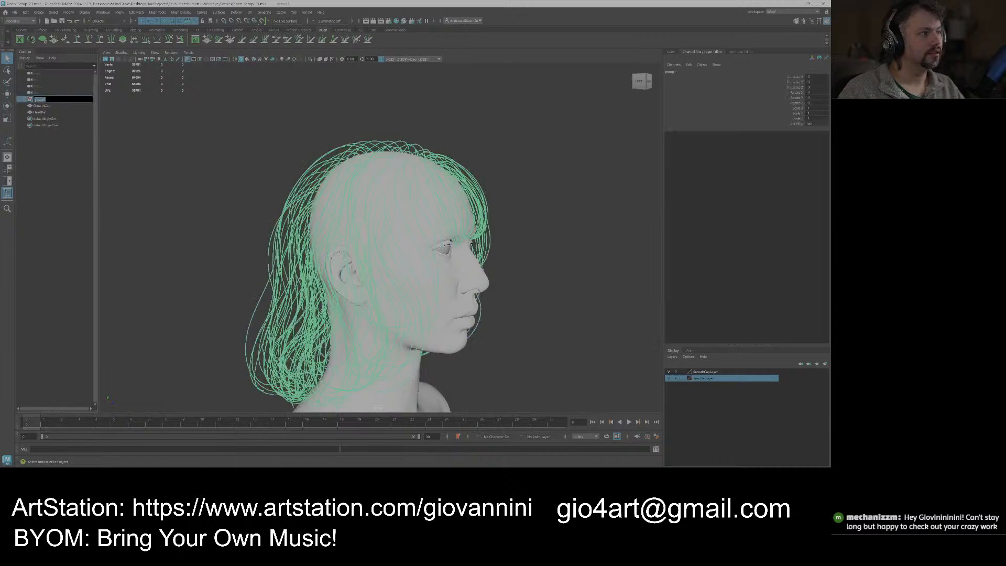
text(Curve_Guides)
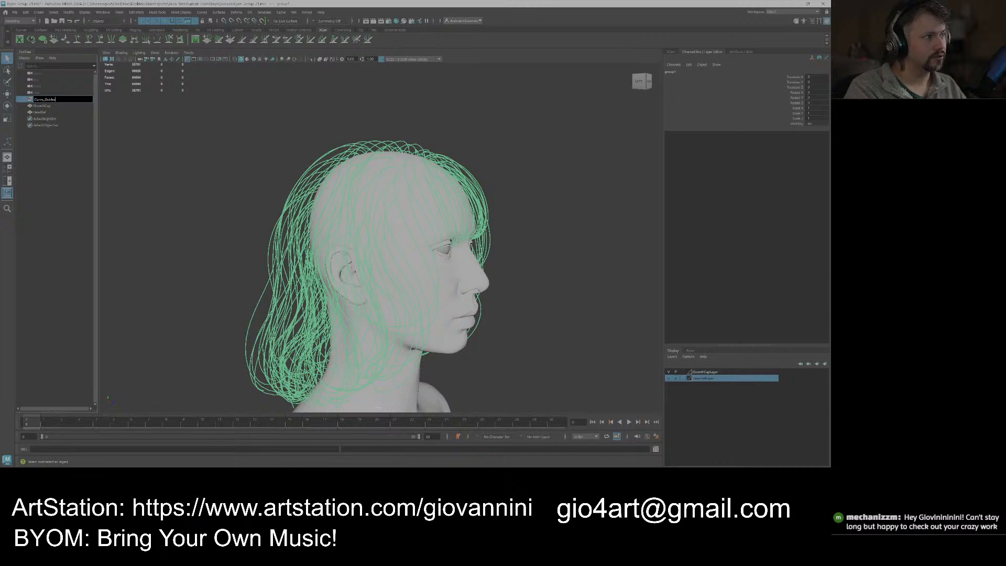
key(Return)
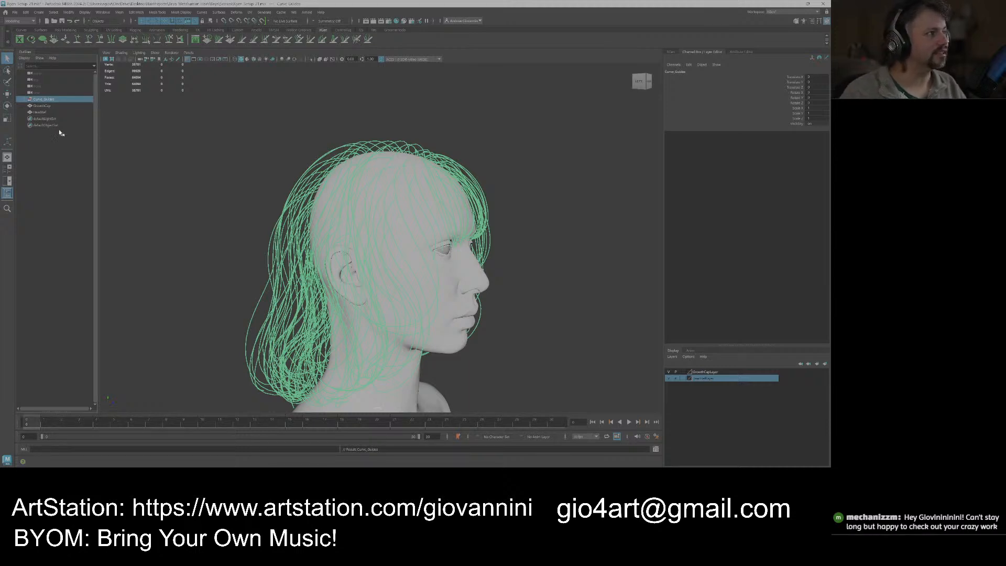
Examine the full list of curves and subgroups inside the Curve_Guides group.
click(25, 100)
scroll(76, 155, down, 5)
drag(94, 136, 96, 298)
click(54, 255)
scroll(60, 234, up, 2)
scroll(57, 236, up, 15)
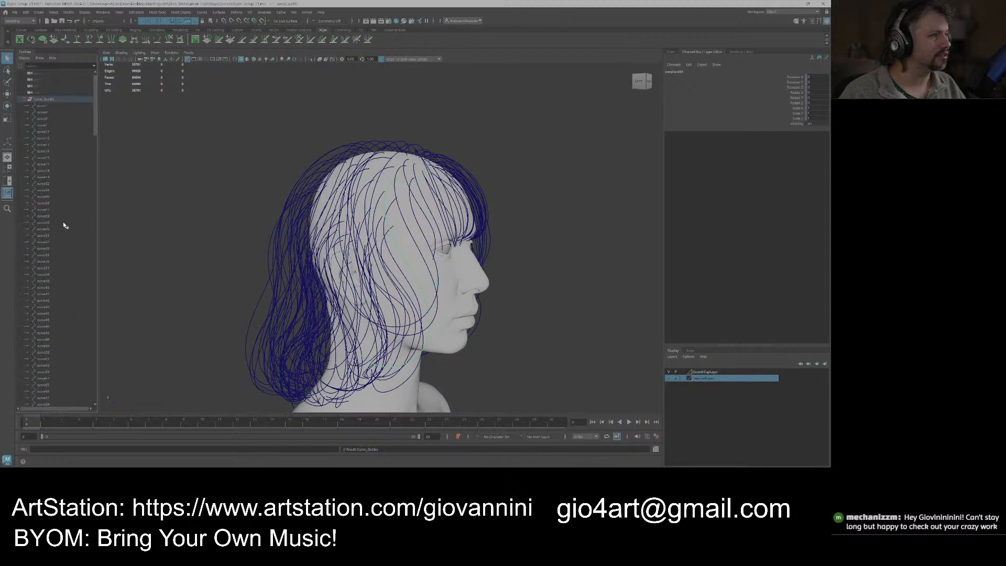
click(43, 105)
drag(94, 121, 91, 401)
shift+click(56, 372)
click(185, 265)
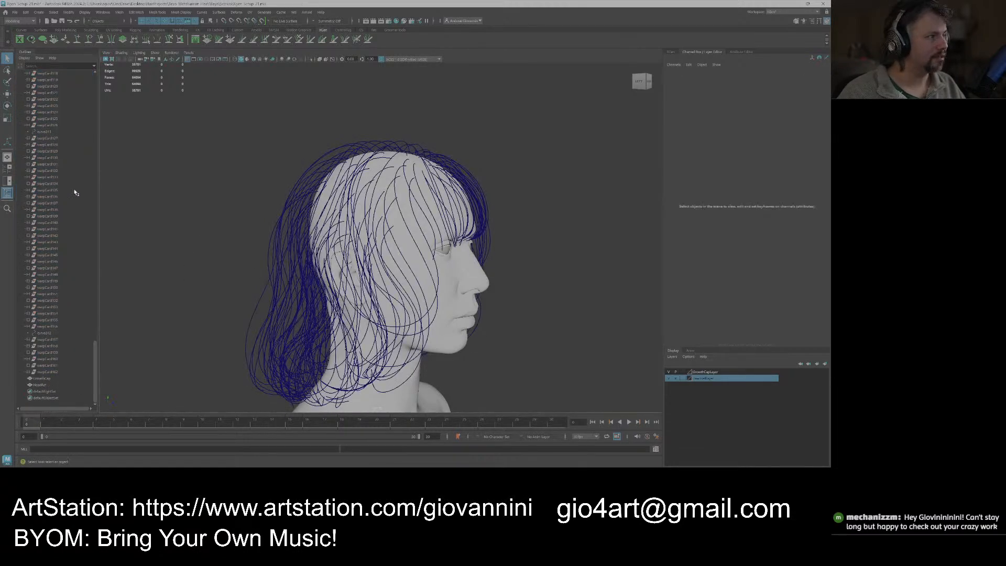
Restrict viewport selection to curves and test it by box-selecting all the hair guides around the head.
scroll(463, 233, down, 4)
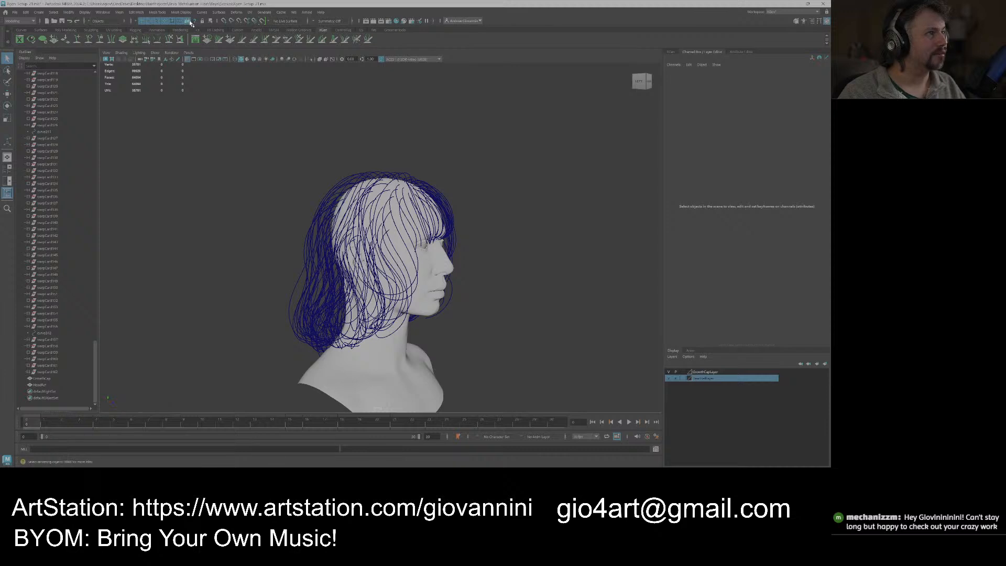
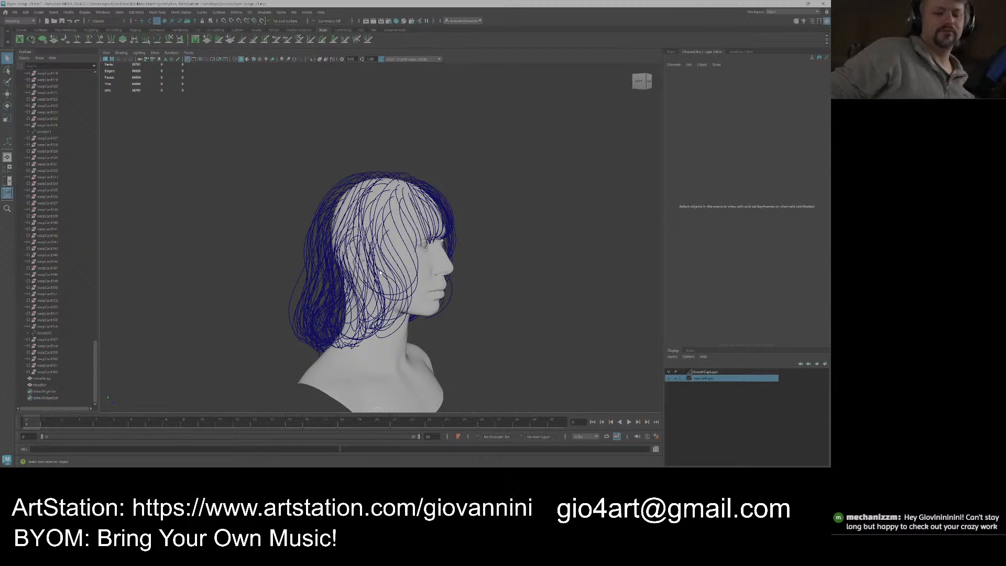
drag(500, 127, 217, 359)
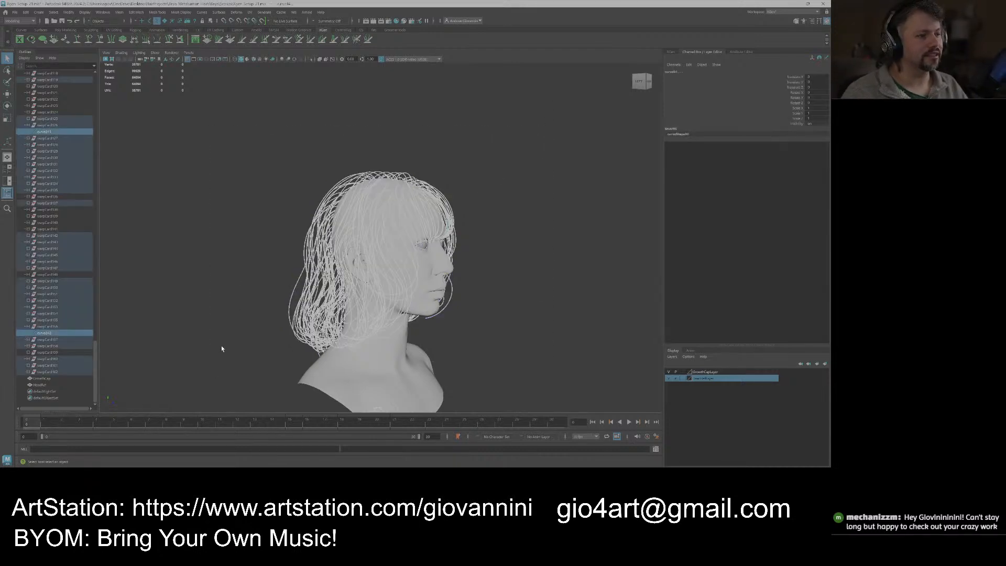
click(172, 288)
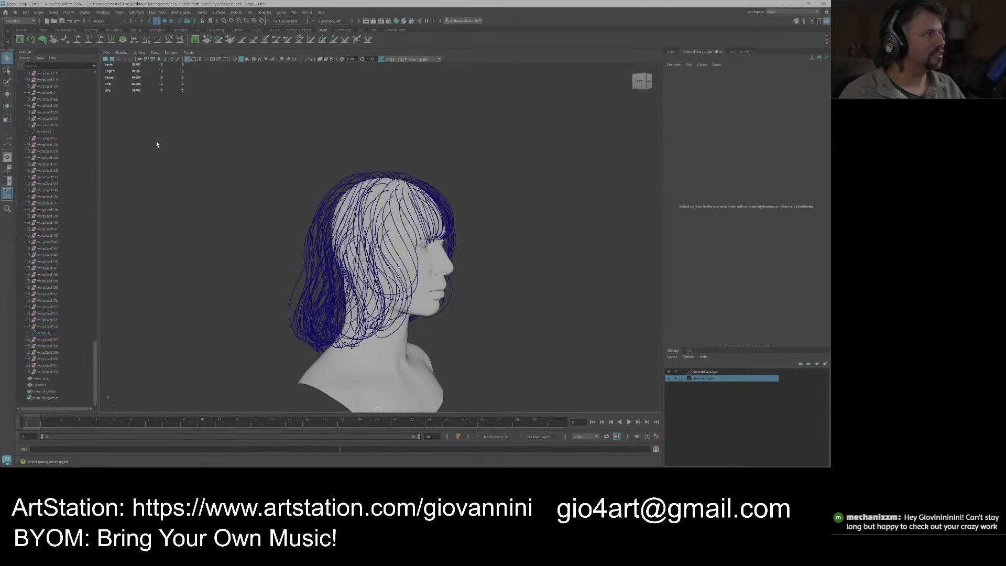
Save the scene, and save it again as a new version named Xgen_Setup_22.
click(63, 22)
click(14, 11)
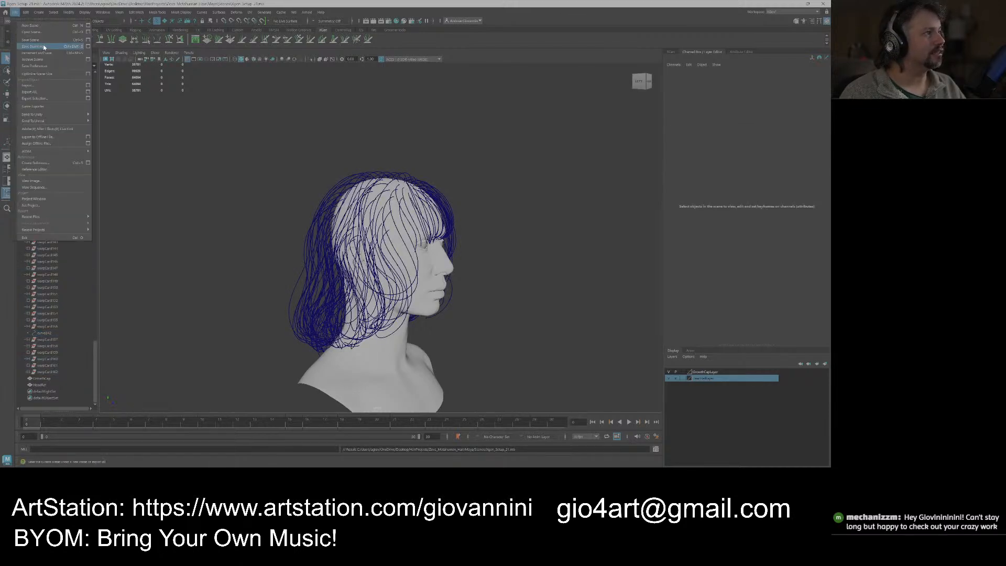
click(44, 47)
click(315, 362)
key(BackSpace)
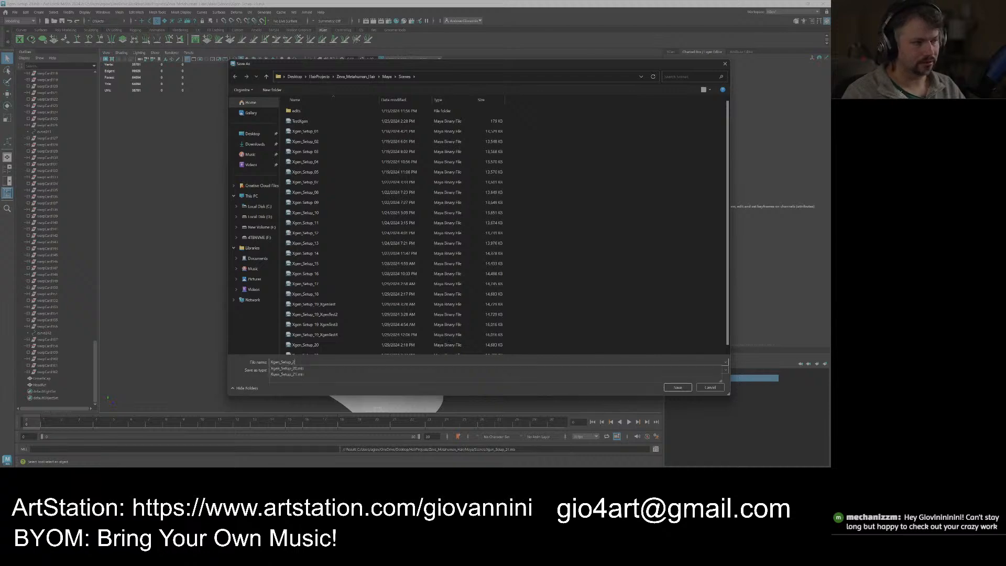
text(2)
key(Return)
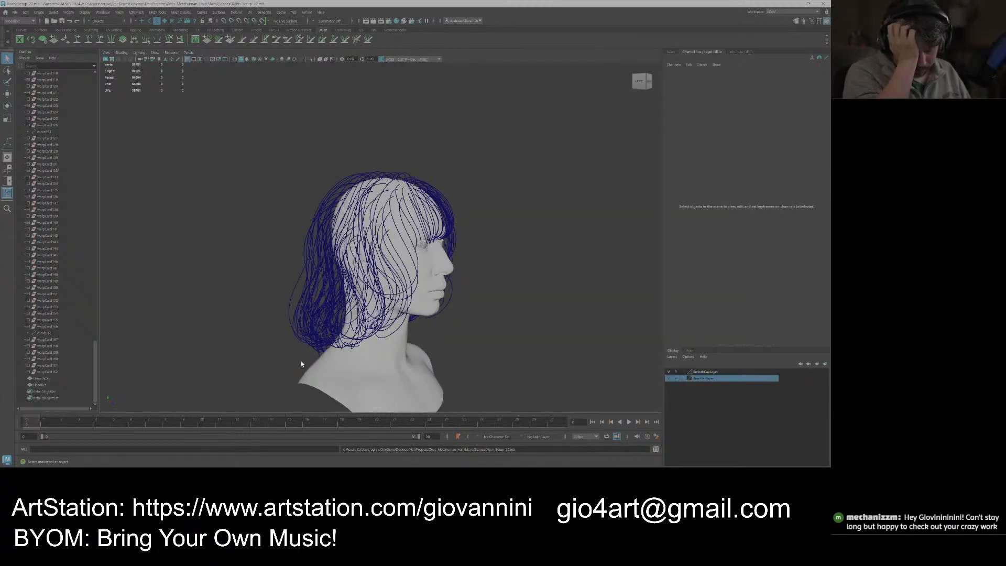
Select all the hair guide curves and inspect them from the front and from above.
click(524, 155)
drag(523, 155, 240, 367)
alt+drag(392, 294, 360, 287)
alt+drag(373, 242, 374, 212)
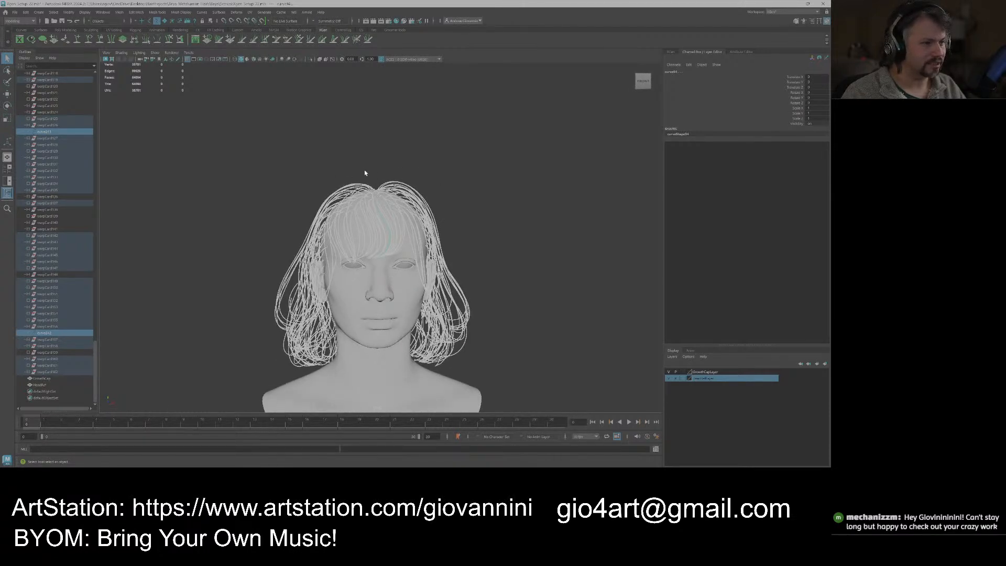
alt+drag(393, 176, 383, 253)
alt+drag(468, 309, 480, 275)
Bring up the hairstyle reference image and compare its crown and fringe with the guide curves from the front and top.
mouse_move(543, 463)
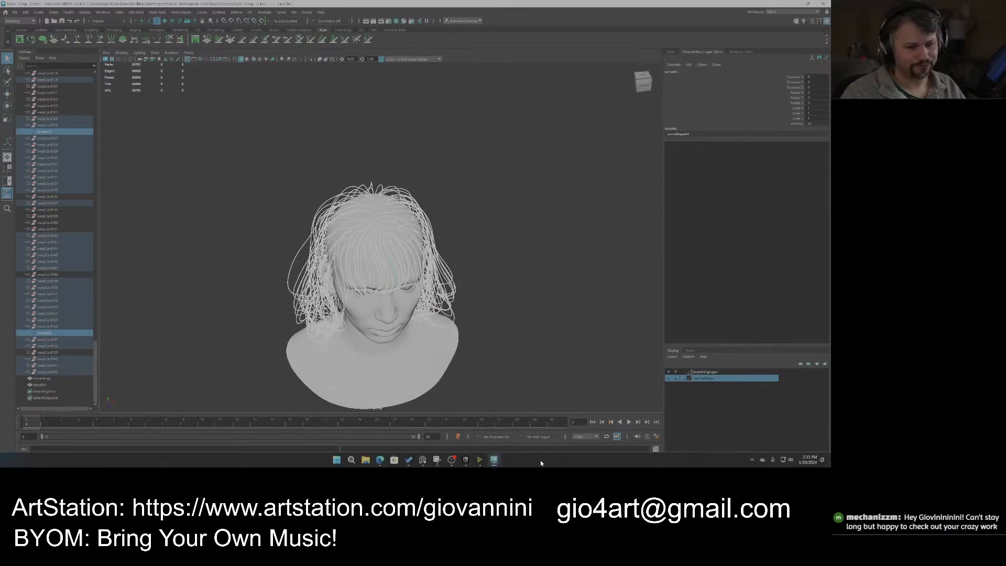
click(436, 468)
scroll(624, 344, up, 5)
alt+drag(516, 286, 506, 266)
mouse_move(641, 324)
middle_down()
mouse_move(658, 311)
mouse_move(647, 326)
middle_up()
scroll(648, 325, down, 1)
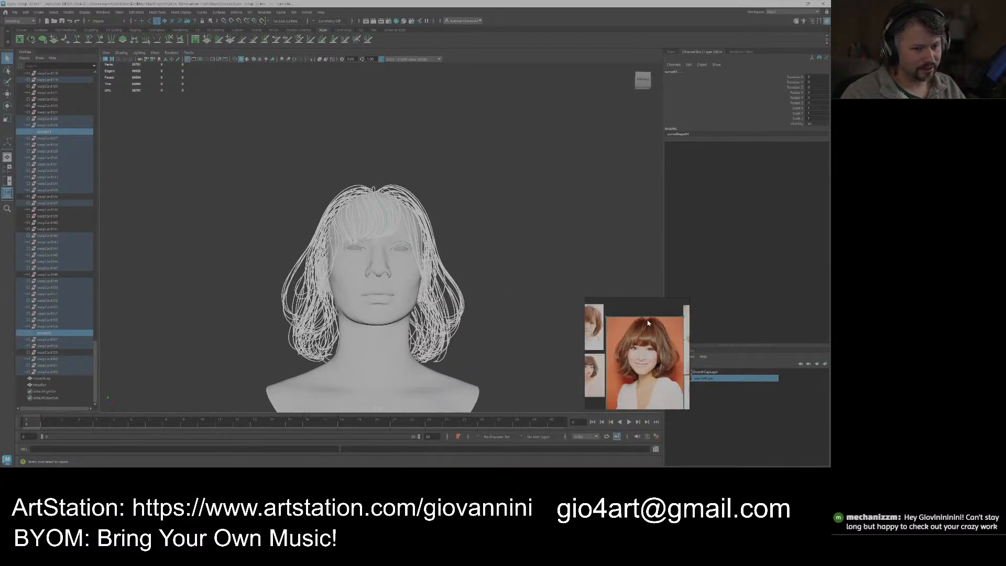
scroll(648, 325, up, 5)
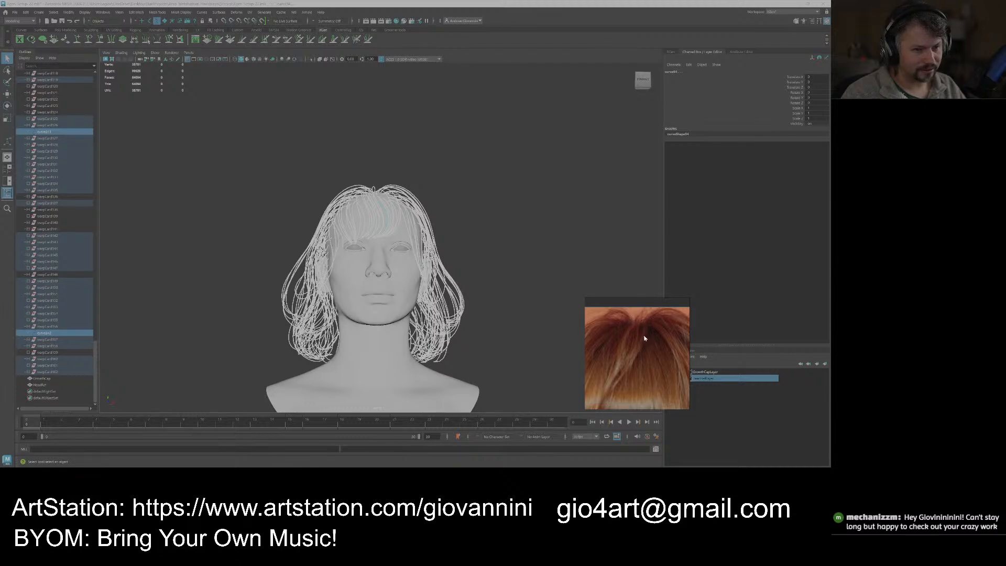
alt+drag(567, 306, 395, 279)
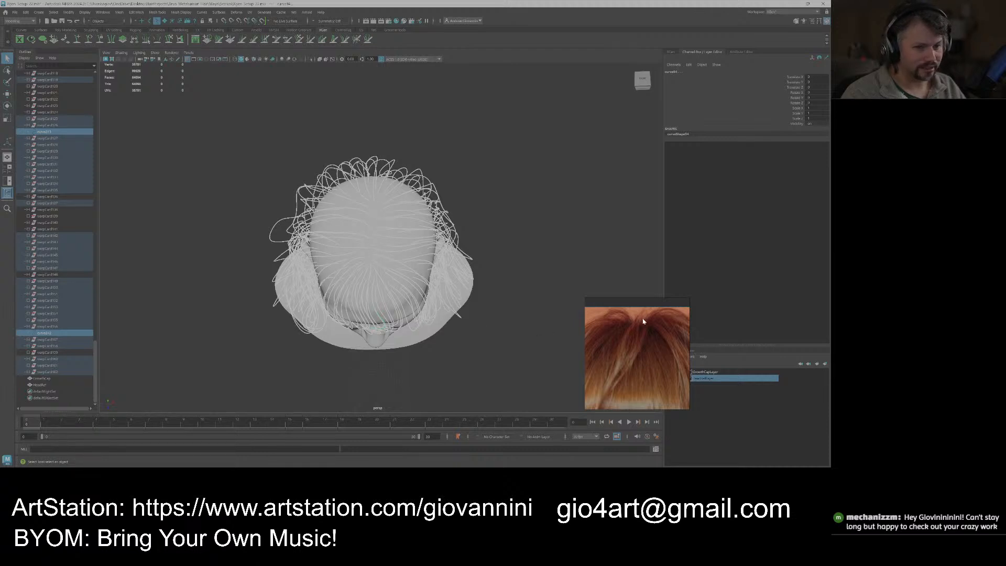
Compare the guide curves' overall silhouette and fringe with the hairstyle reference, from above and around to the front.
scroll(457, 319, down, 3)
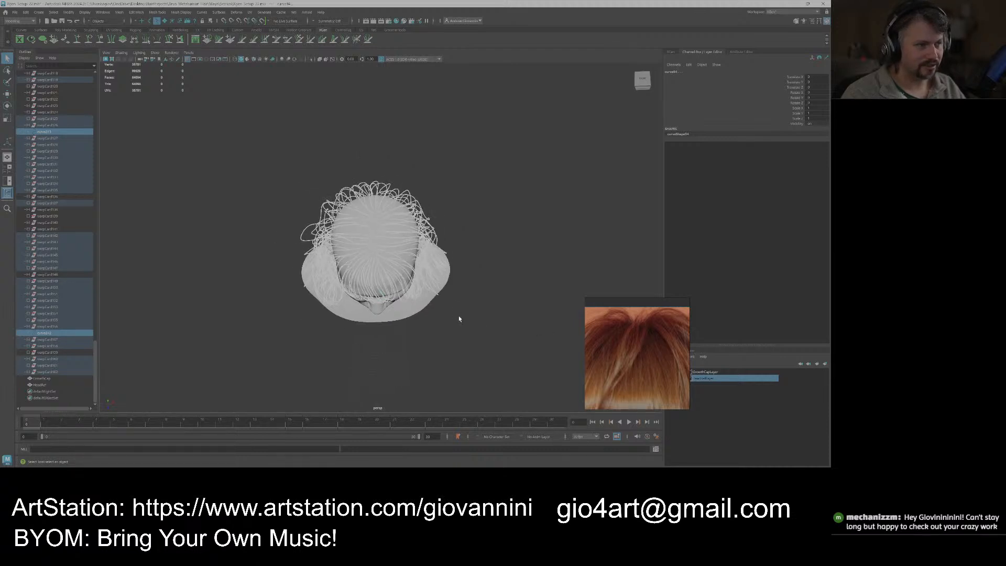
alt+drag(456, 319, 463, 259)
scroll(635, 341, down, 5)
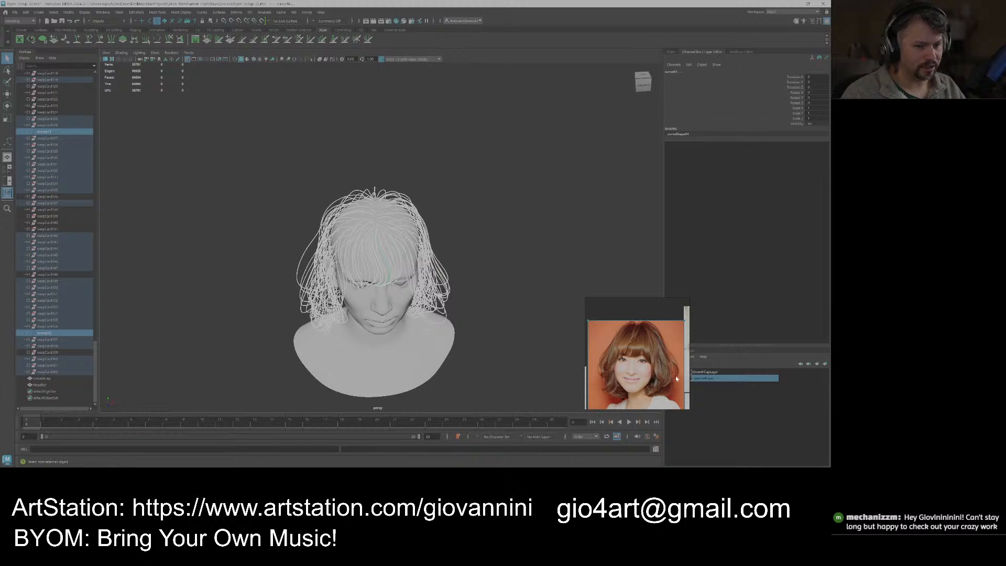
alt+drag(506, 304, 270, 299)
alt+drag(319, 175, 365, 167)
click(462, 216)
scroll(462, 231, down, 2)
alt+drag(463, 243, 407, 236)
scroll(429, 249, up, 3)
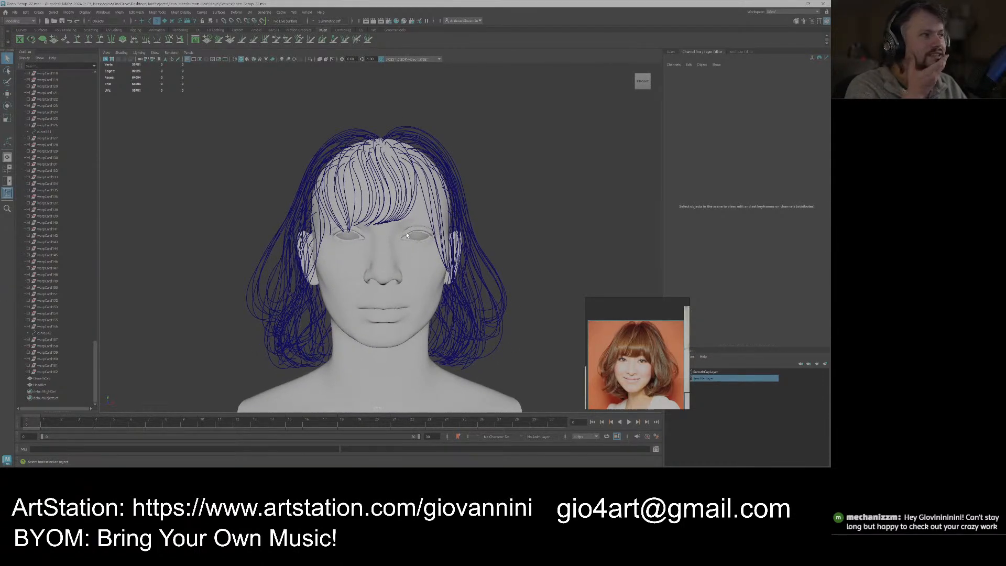
Freeze the transformations of all the hair guide curves and detach the Curves commands into a floating window.
drag(507, 132, 242, 342)
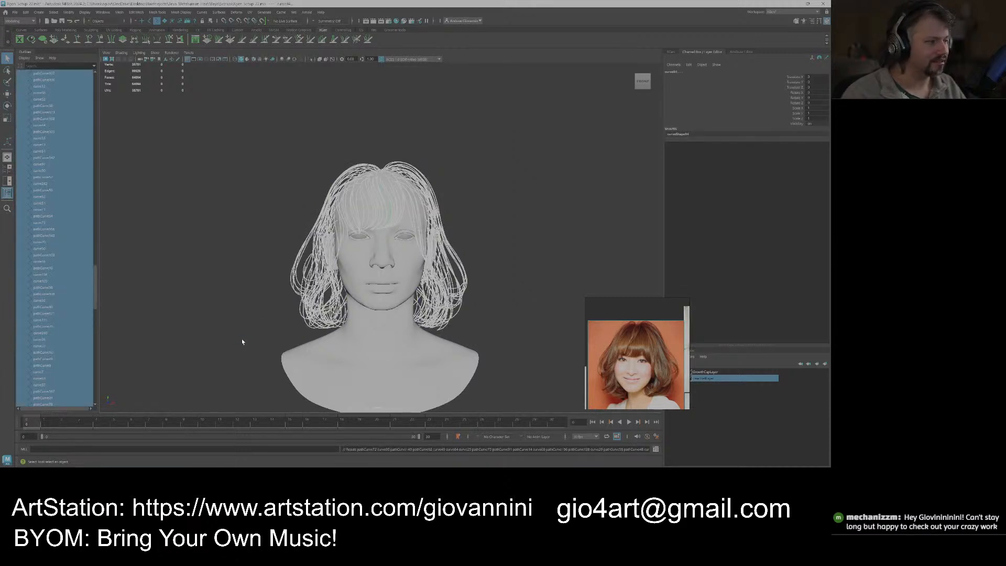
alt+right_drag(256, 286, 161, 256)
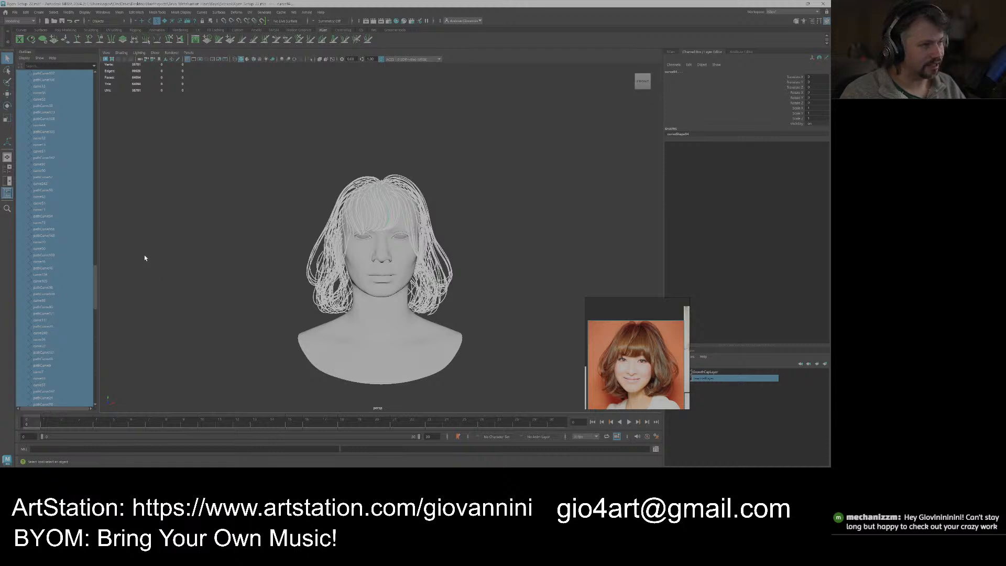
click(68, 12)
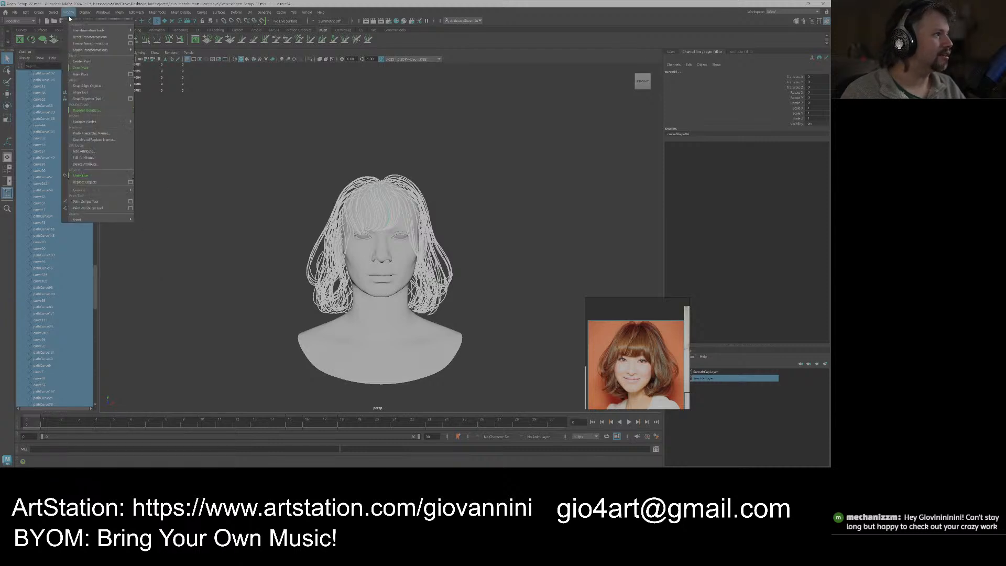
click(88, 43)
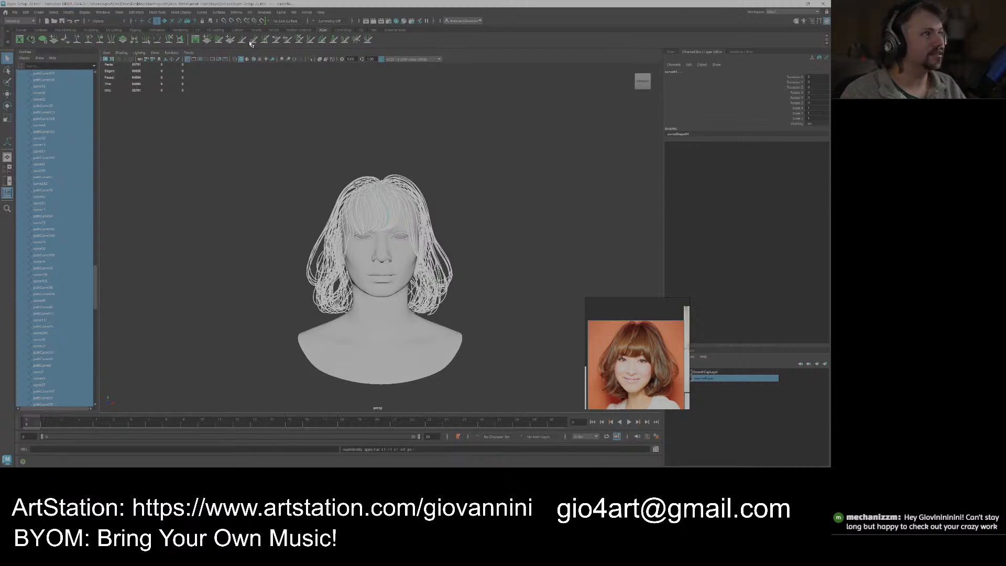
click(201, 12)
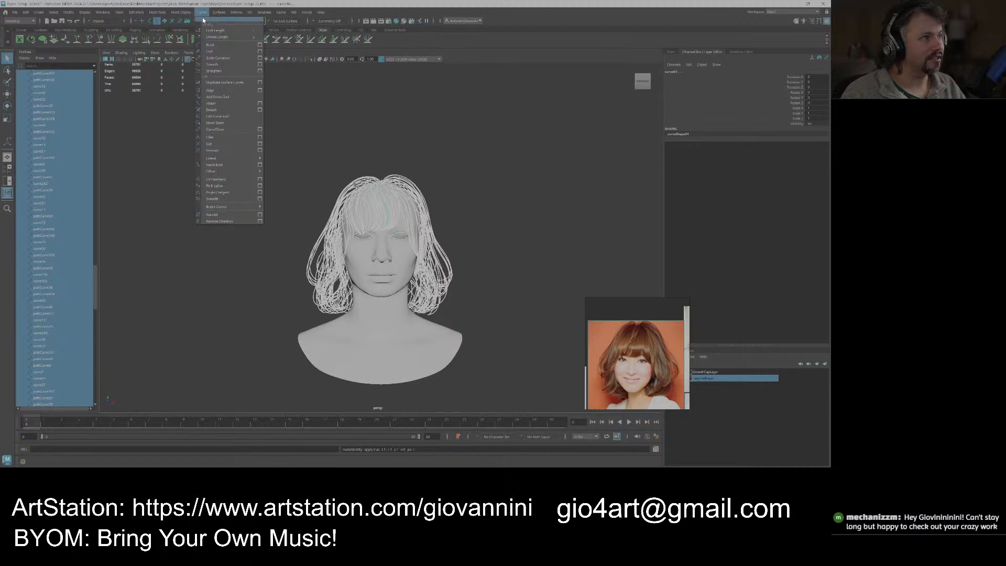
click(220, 24)
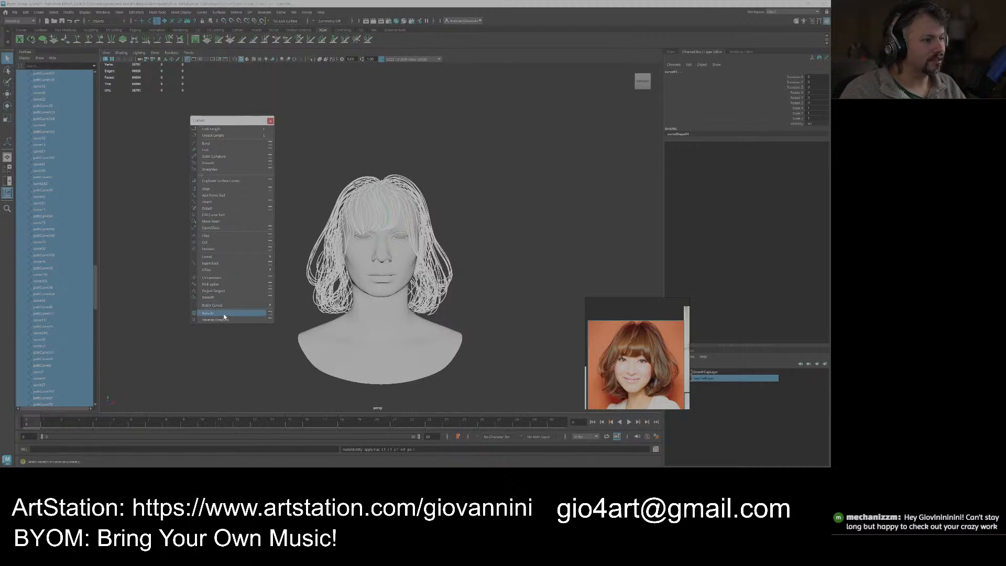
Rebuild all the selected guide curves with the degree set to 1 Linear and inspect them up close.
click(270, 315)
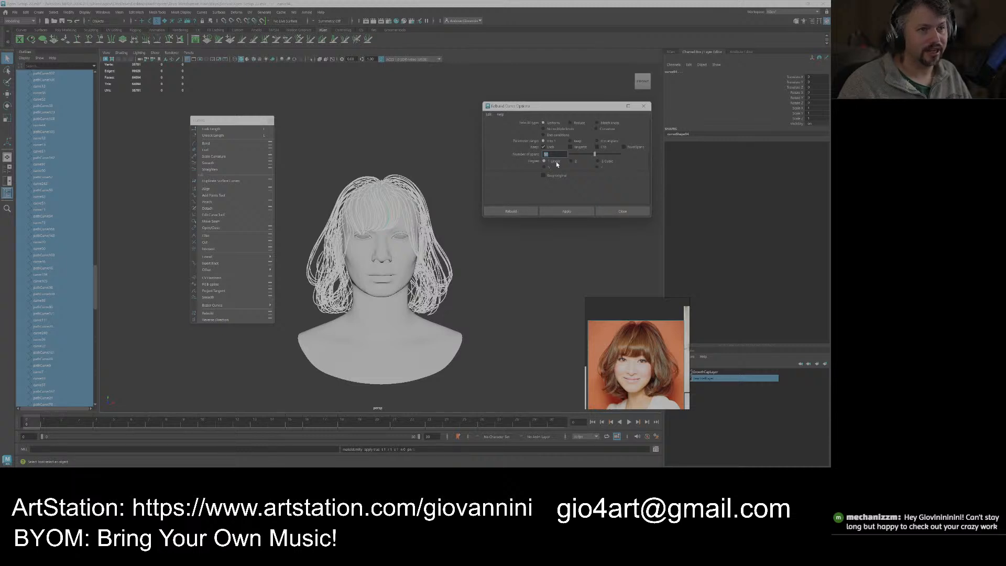
click(507, 211)
scroll(413, 230, up, 5)
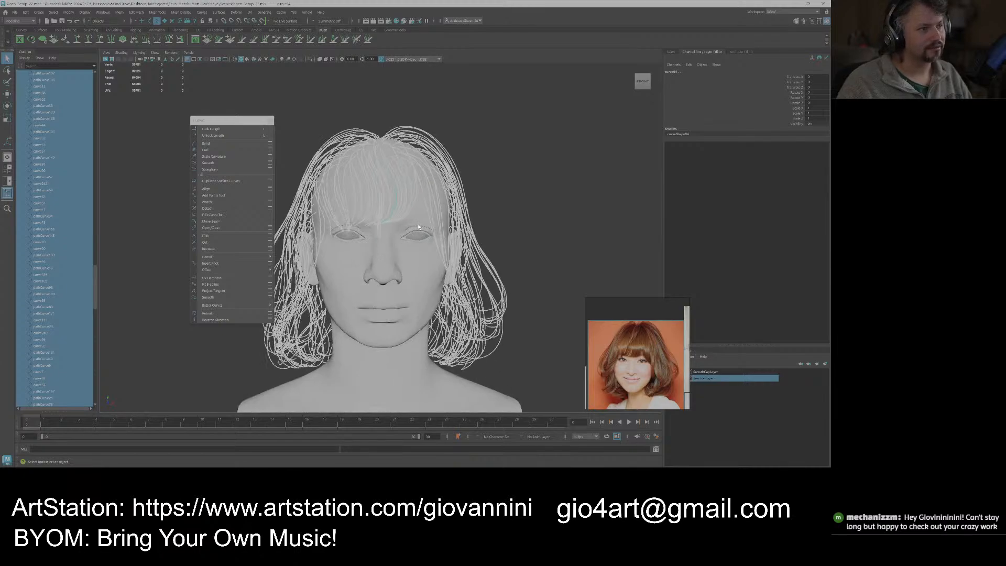
alt+drag(413, 232, 433, 236)
scroll(446, 225, down, 5)
scroll(433, 236, down, 2)
Select all the hair guides again and repeat the curve rebuild with the current settings, leaving nothing selected.
drag(487, 322, 391, 152)
click(201, 11)
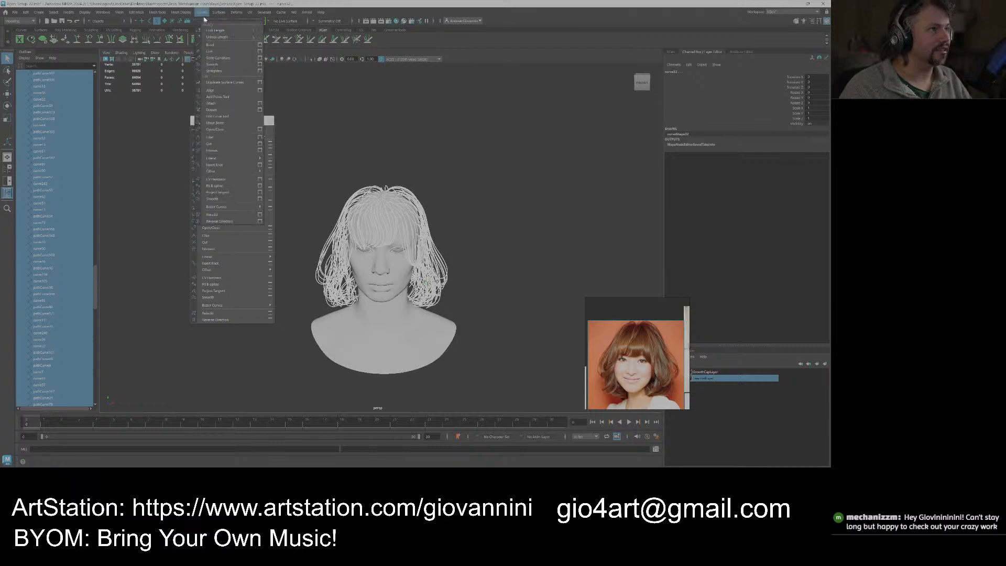
click(259, 213)
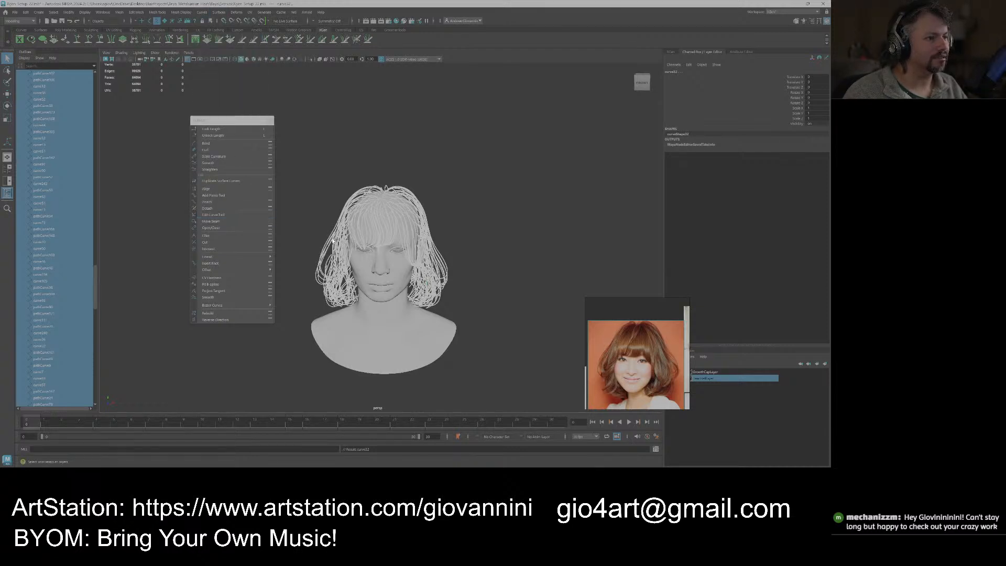
mouse_move(258, 466)
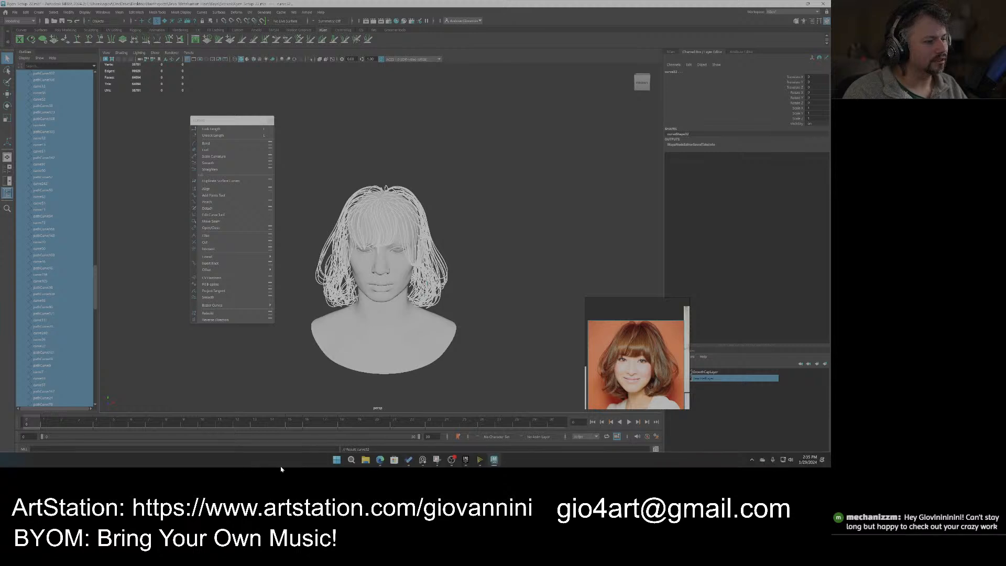
click(500, 291)
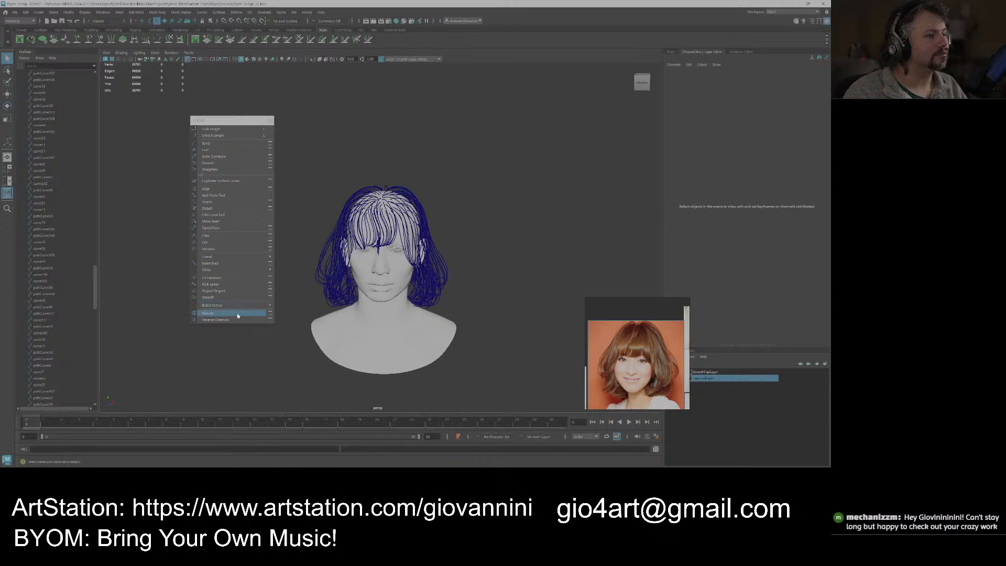
Set the rebuild degree to 3 Cubic and apply it to all the hair guide curves.
click(270, 314)
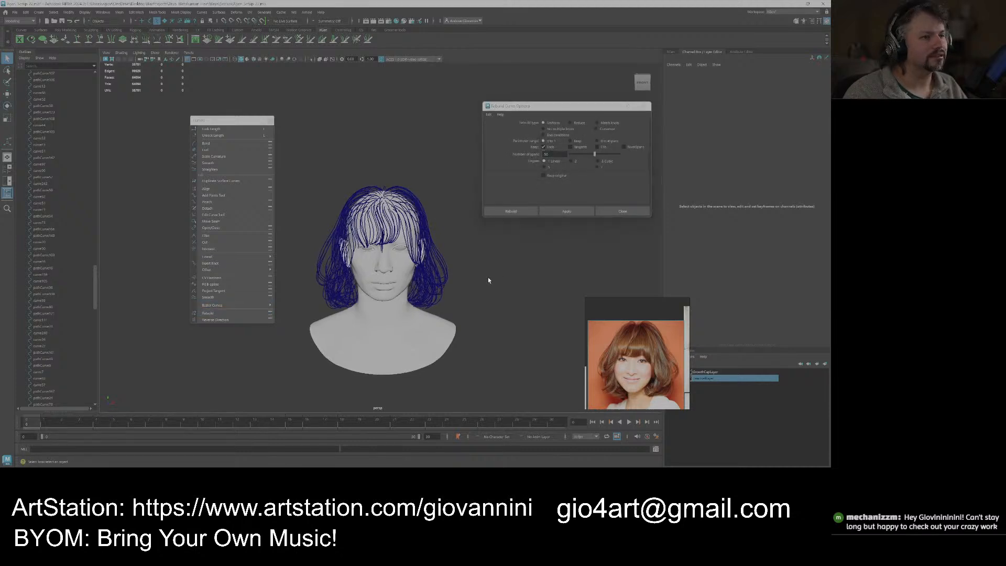
click(600, 161)
drag(456, 339, 303, 162)
click(553, 209)
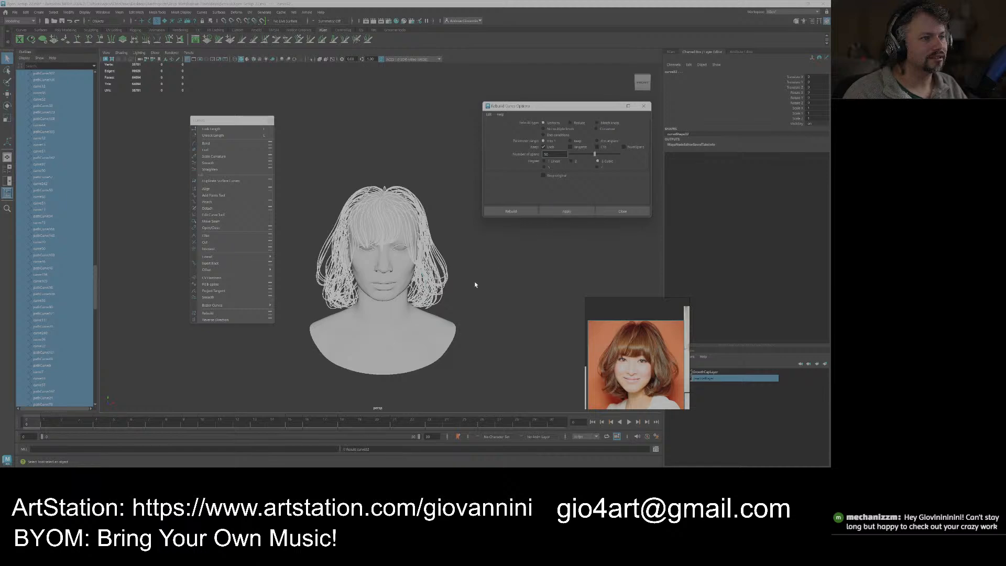
Show the control vertices of all the guides and examine their density from the side.
scroll(479, 278, up, 3)
scroll(485, 281, up, 2)
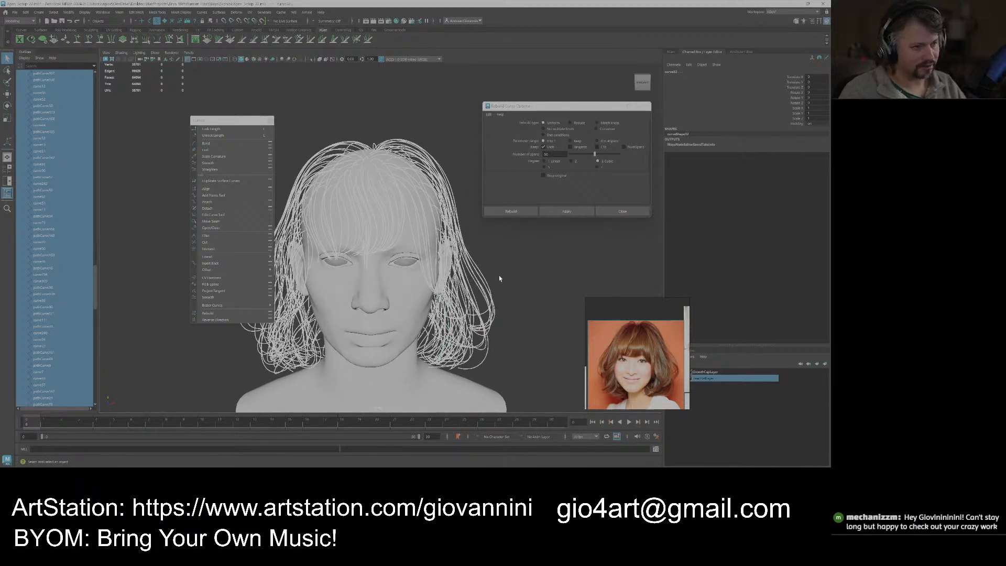
scroll(498, 283, up, 2)
right_click(542, 267)
key(F8)
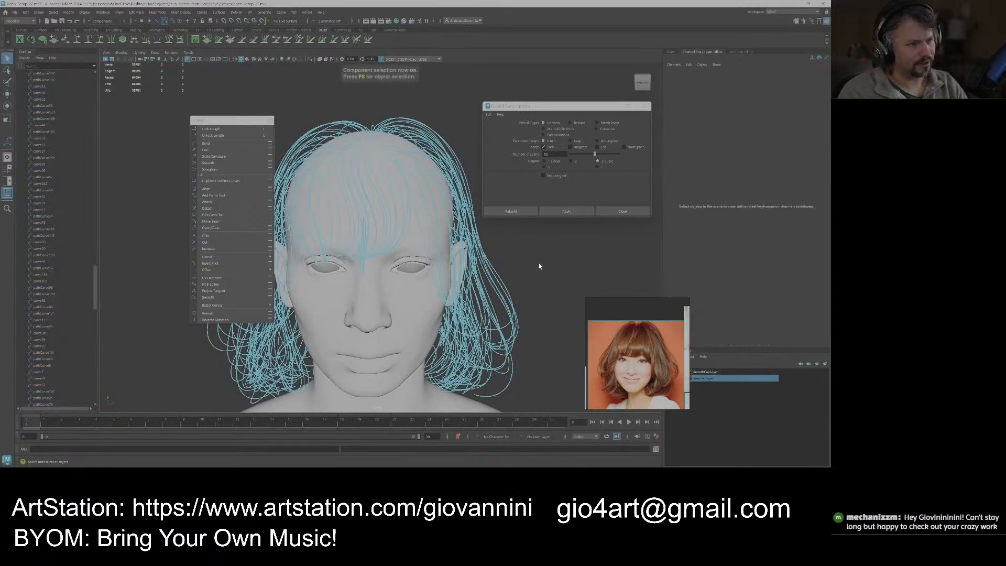
right_drag(537, 264, 517, 259)
alt+drag(518, 258, 477, 299)
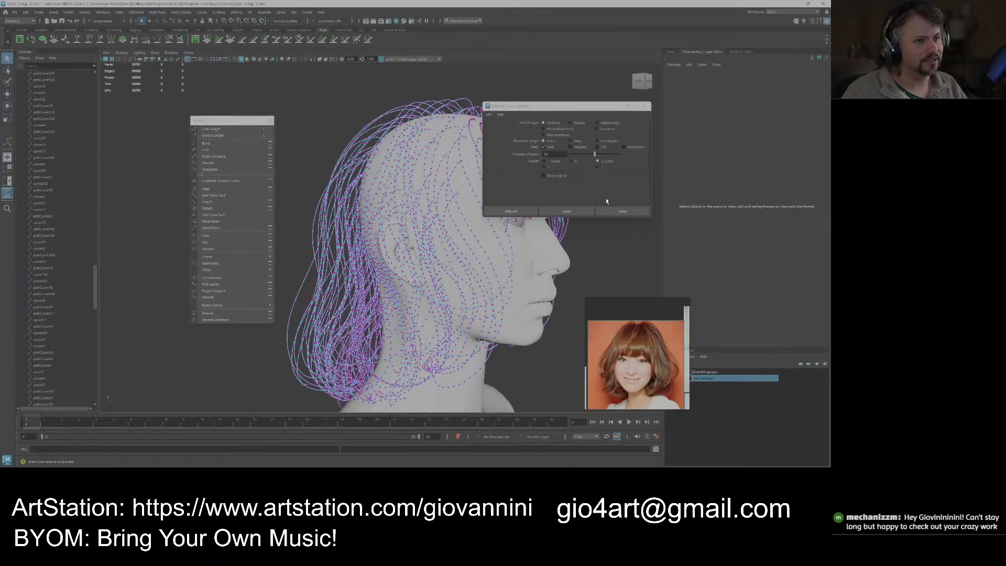
Edit the number of spans in the rebuild options, close them and check the guides from the front.
double_click(547, 154)
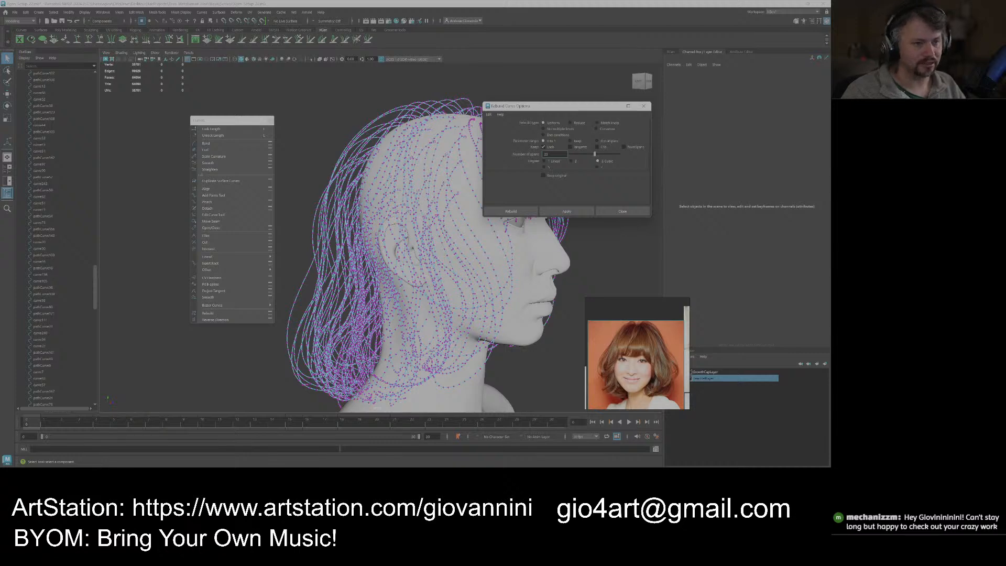
click(615, 211)
alt+right_drag(602, 225, 548, 159)
alt+right_drag(494, 213, 515, 215)
alt+drag(516, 215, 420, 215)
alt+right_drag(420, 214, 436, 216)
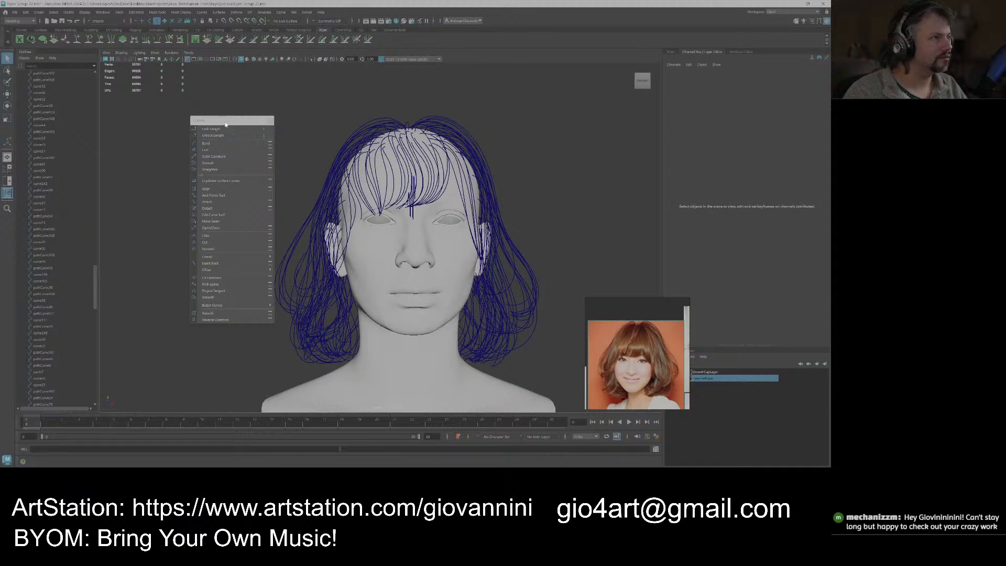
Move the floating curve commands away from the hair and undo the guide curve rebuilds.
drag(224, 124, 172, 138)
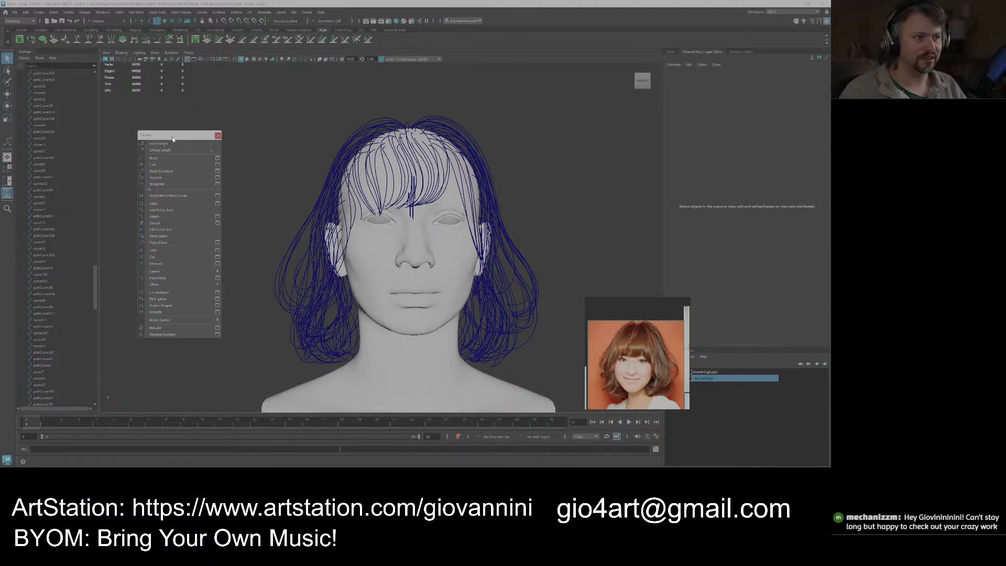
alt+right_drag(361, 157, 466, 174)
key(ctrl+z)
key(ctrl+z)
key(ctrl+z)
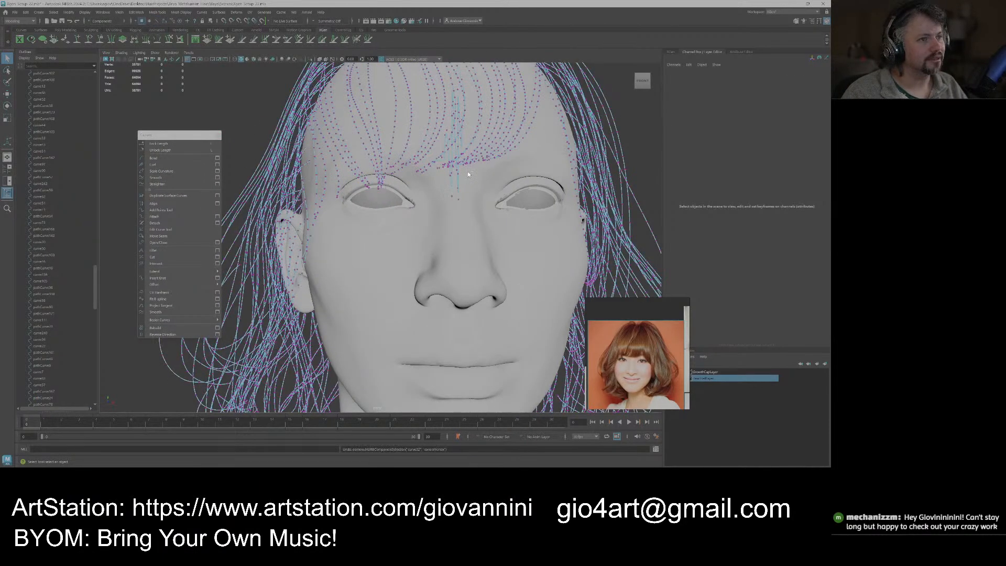
key(ctrl+z)
key(ctrl+z)
key(ctrl+z)
key(ctrl+z)
key(ctrl+z)
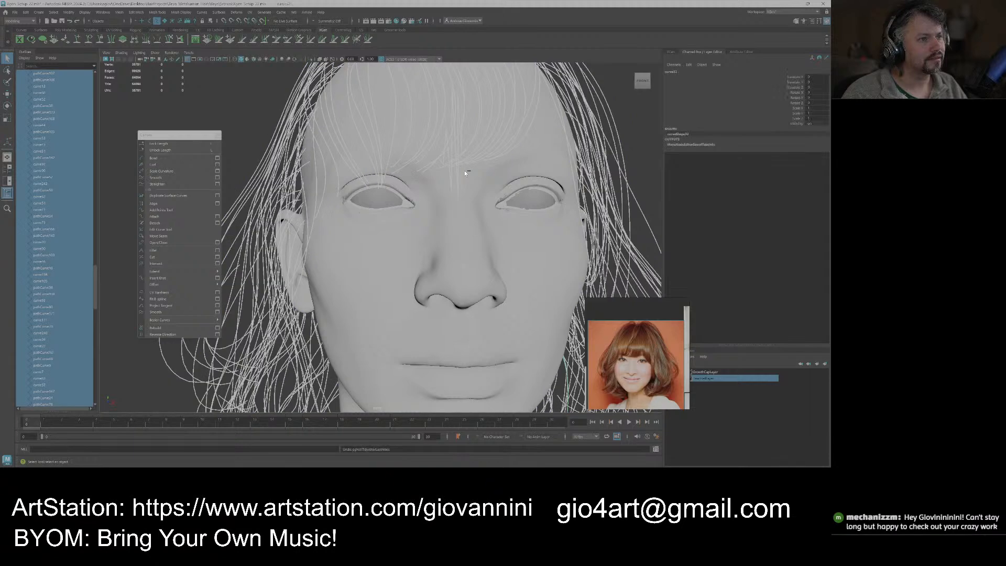
key(ctrl+z)
Select all the hair guides around the head again and frame them from the front.
right_click(508, 172)
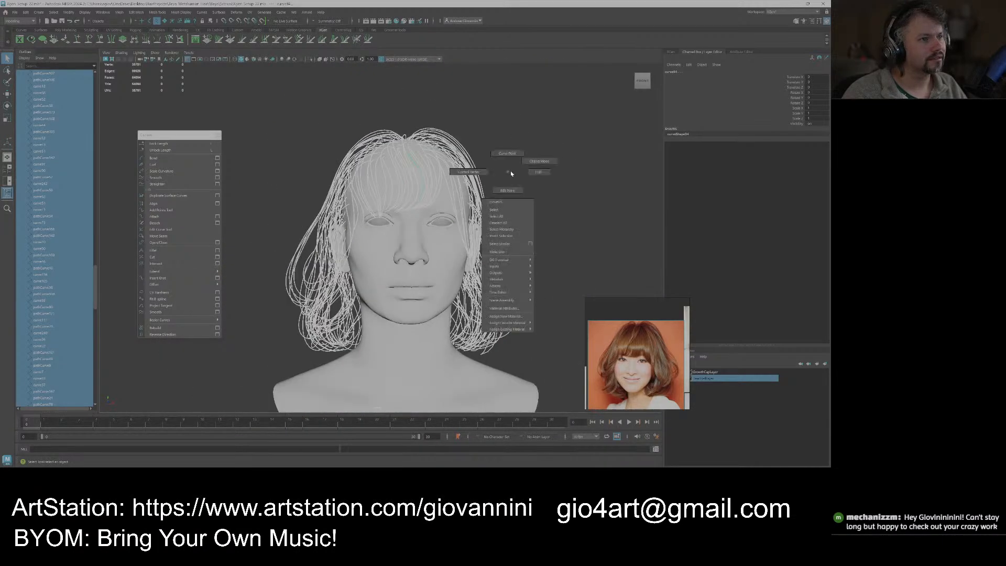
alt+right_drag(501, 178, 488, 309)
click(487, 311)
drag(291, 140, 588, 415)
key(f)
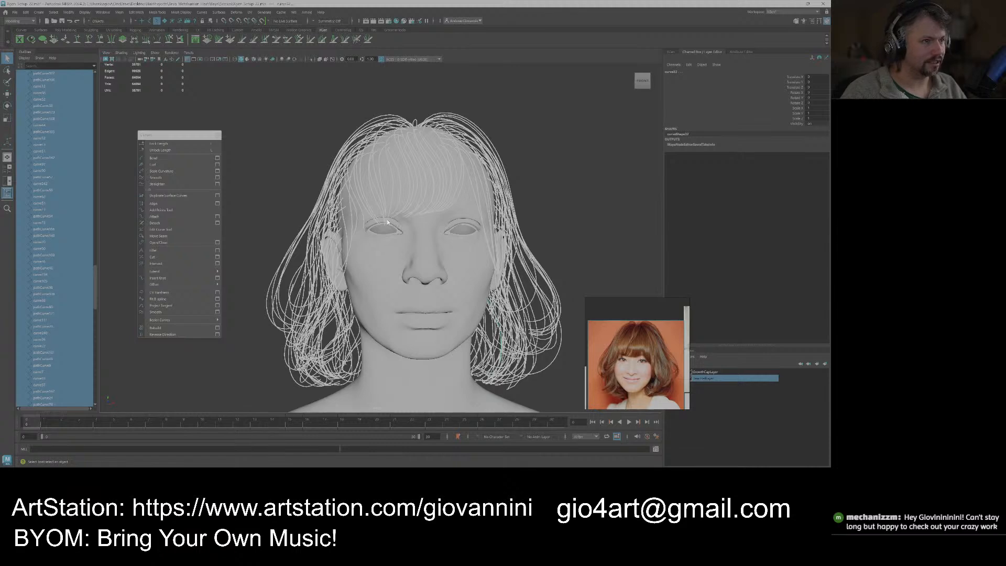
Inspect the control vertices of a single central fringe guide and return to object selection.
alt+right_drag(381, 225, 411, 217)
click(438, 186)
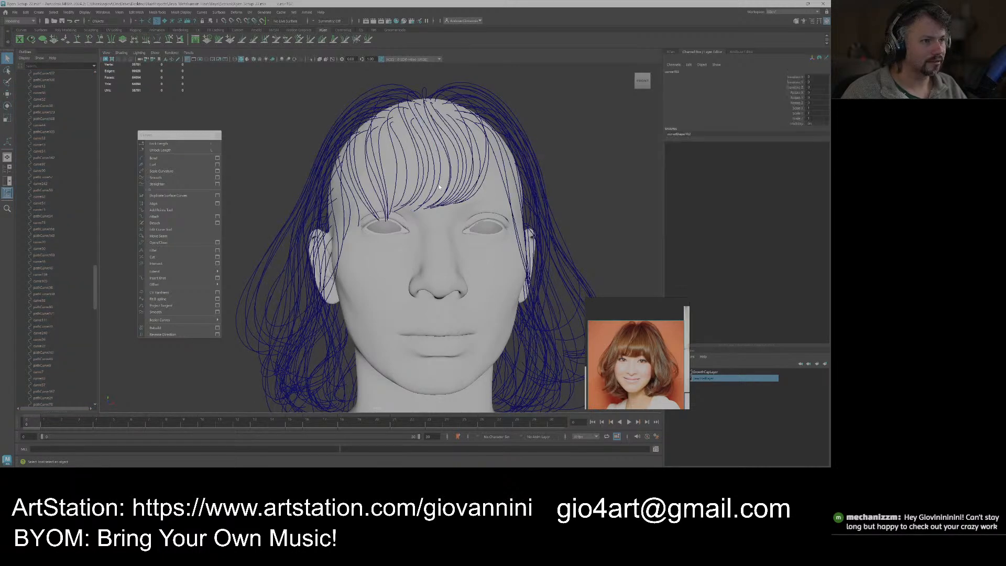
alt+middle_drag(438, 186, 415, 225)
alt+right_drag(414, 225, 424, 214)
key(F8)
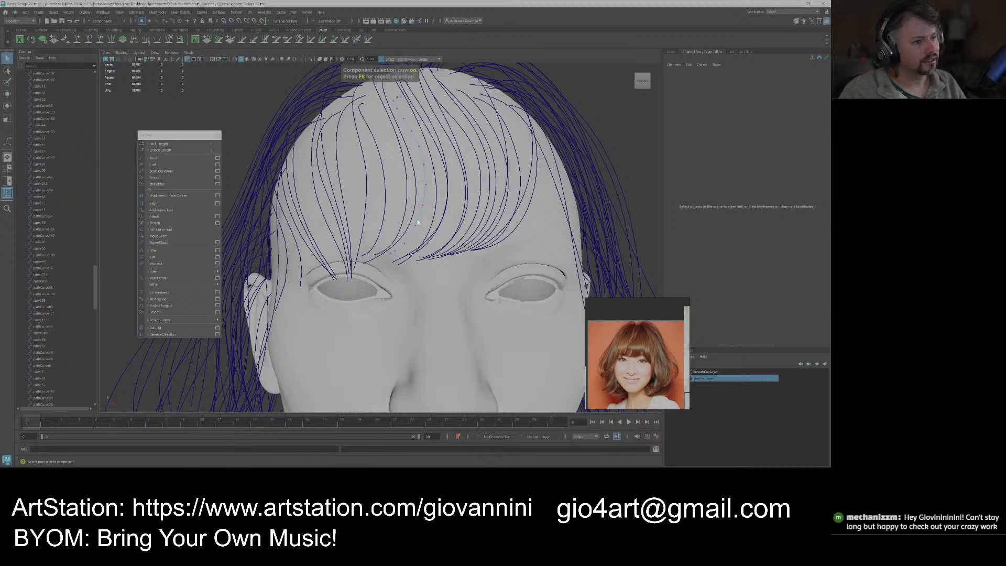
right_drag(416, 222, 448, 227)
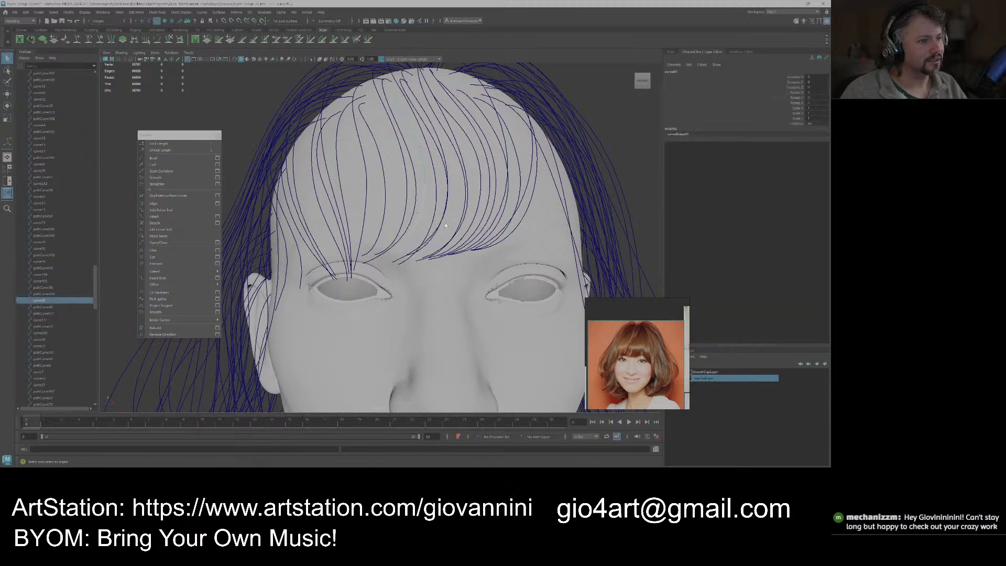
Select a few guides in the middle of the fringe and rebuild them with the degree 3 Cubic.
drag(403, 208, 381, 180)
scroll(401, 204, down, 5)
ctrl+drag(325, 153, 374, 276)
click(642, 82)
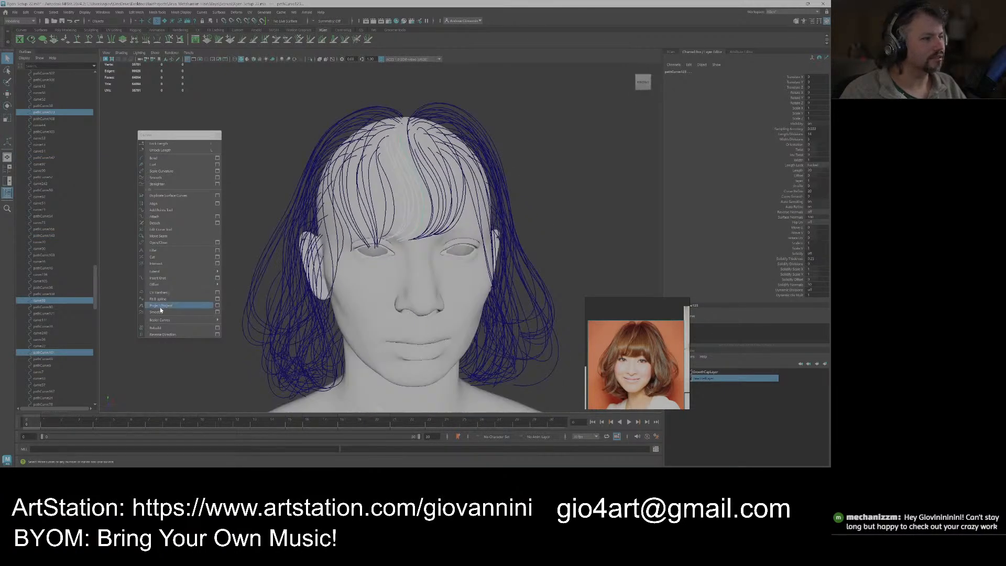
click(218, 328)
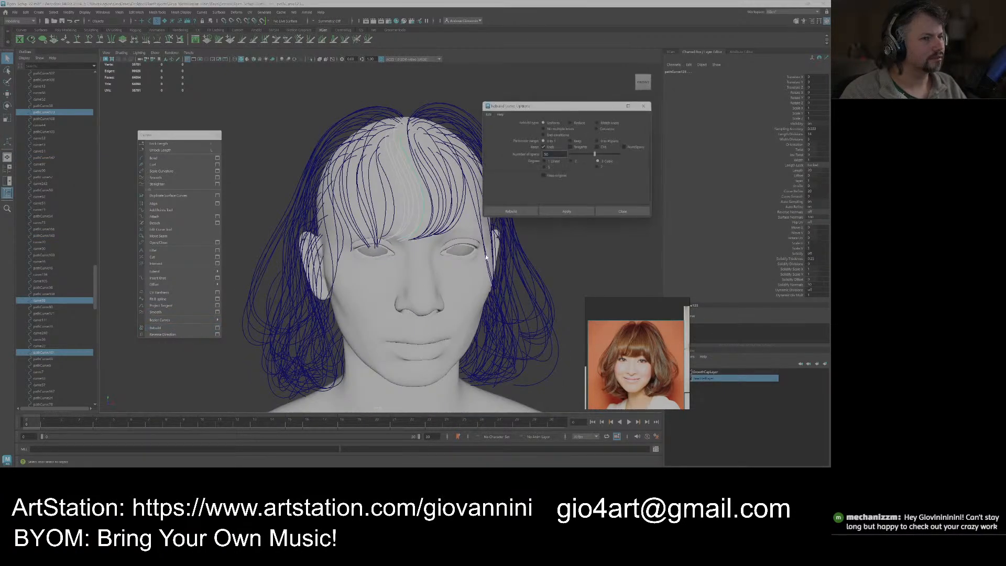
click(559, 212)
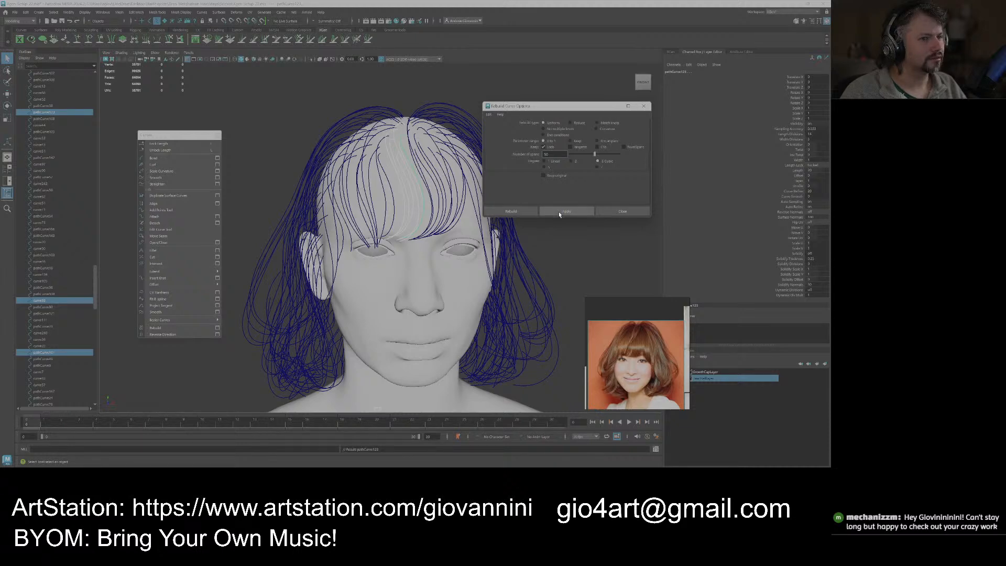
Rebuild all the hair guides with the same 3 Cubic settings, close the options and clear the selection.
scroll(486, 297, down, 5)
drag(288, 167, 492, 250)
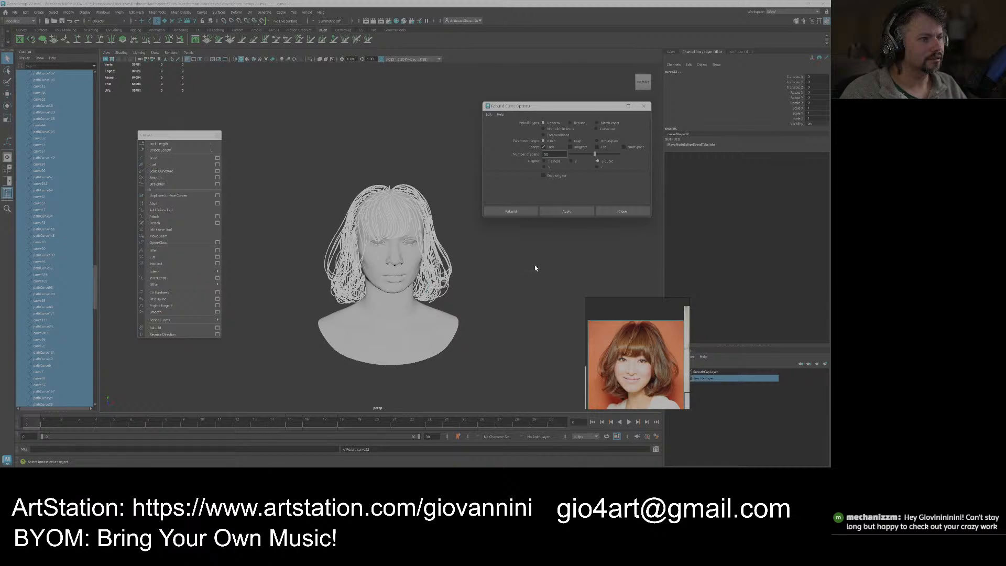
click(643, 107)
click(534, 195)
scroll(524, 195, up, 5)
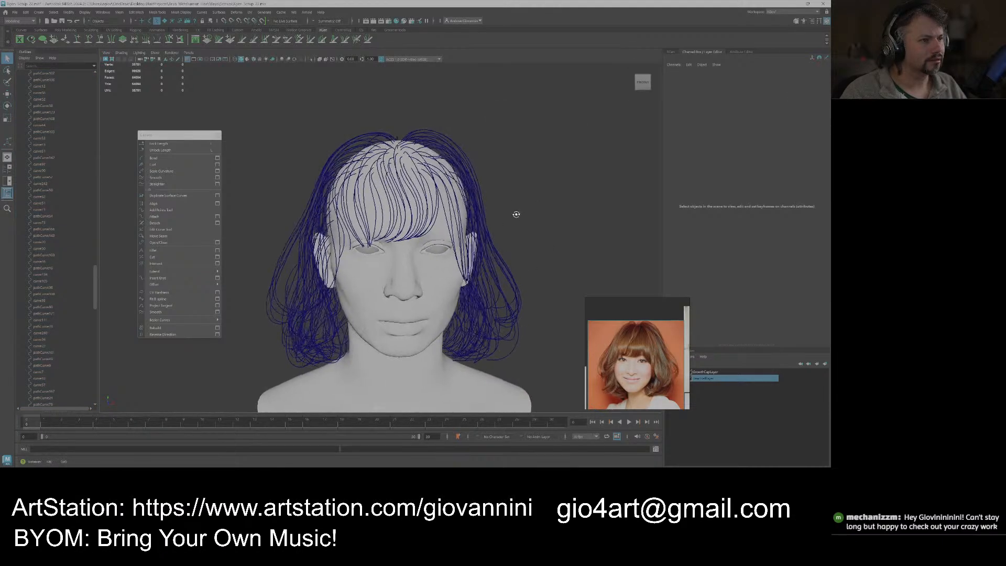
Examine the rebuilt hair guides from several angles with their control vertices displayed, and return to object selection.
alt+drag(521, 194, 330, 187)
scroll(335, 187, down, 2)
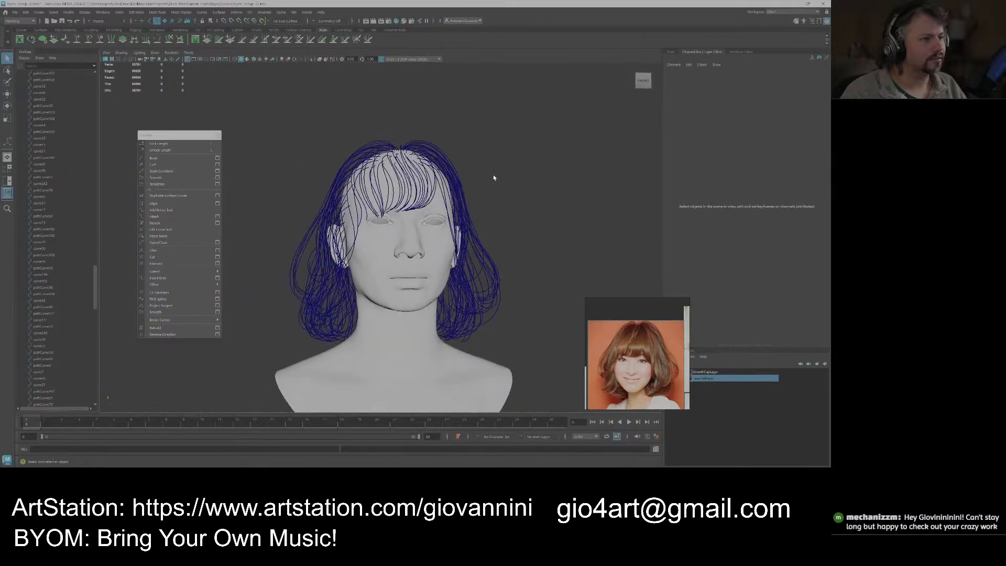
alt+drag(490, 179, 480, 137)
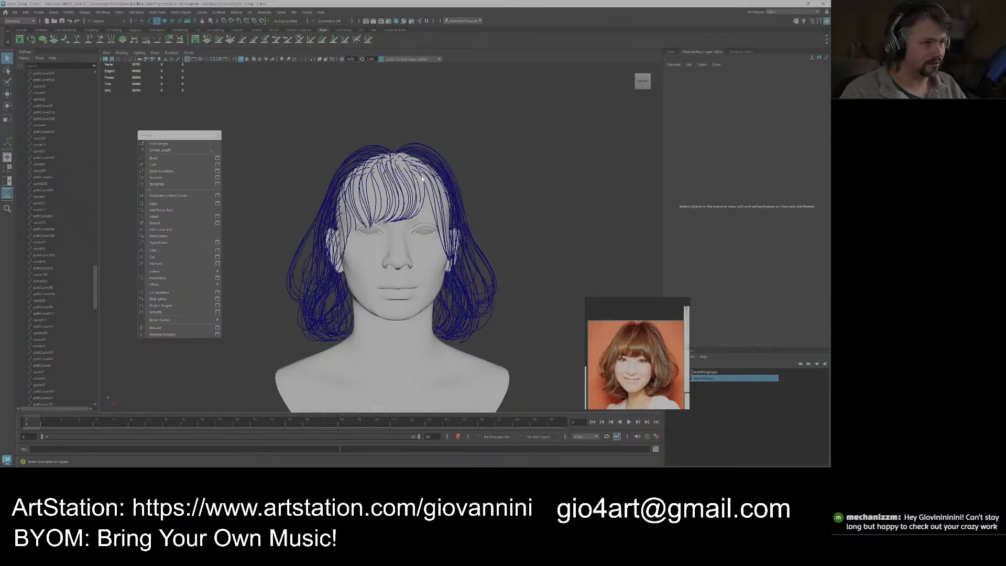
alt+drag(485, 183, 391, 211)
key(F8)
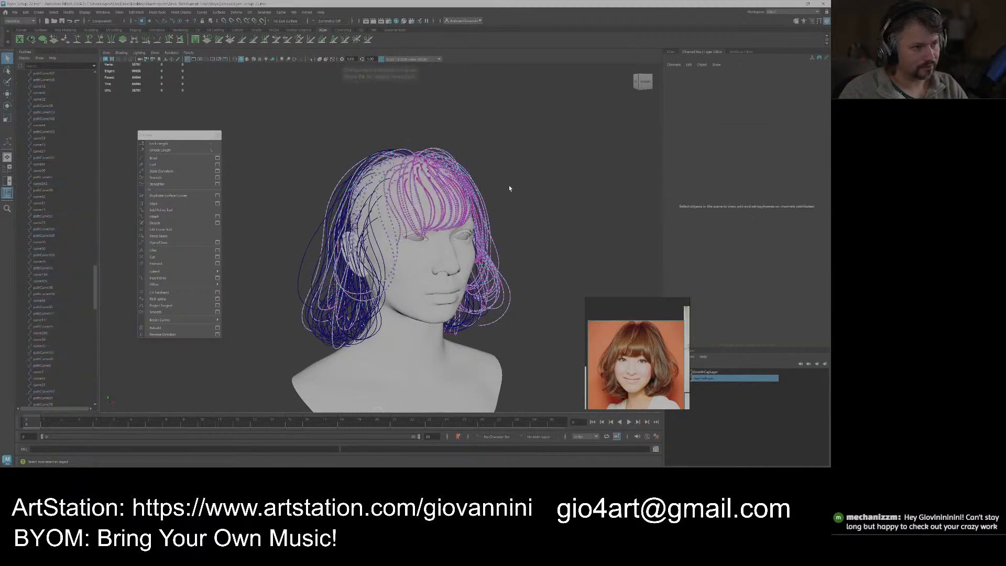
key(F8)
click(516, 190)
mouse_move(517, 193)
alt+mouse_down()
mouse_move(432, 196)
mouse_move(458, 204)
mouse_move(419, 225)
mouse_move(517, 192)
alt+mouse_up()
Save the scene and save a further copy as the next numbered Xgen_Setup Maya Binary file.
key(ctrl+s)
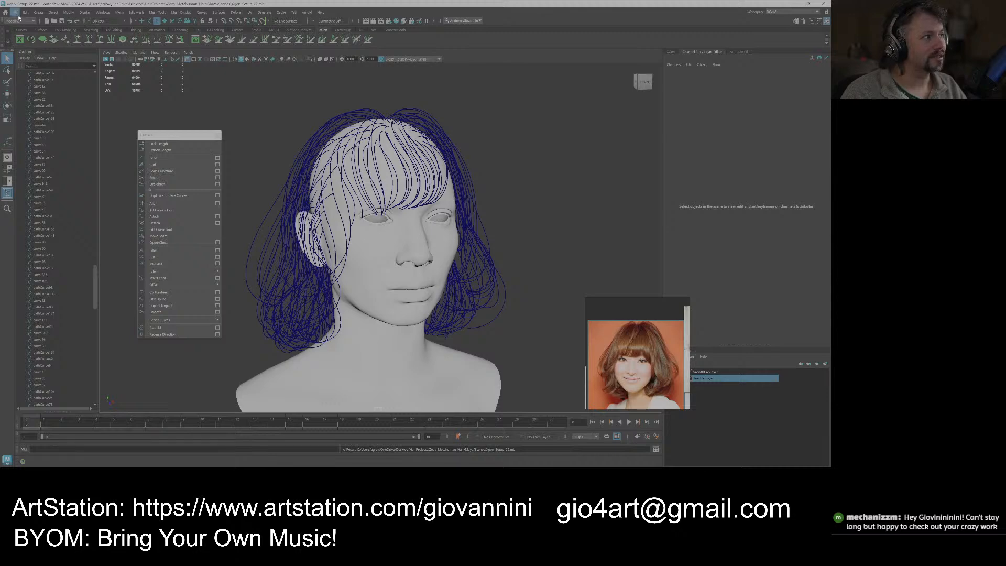
key(ctrl+shift+s)
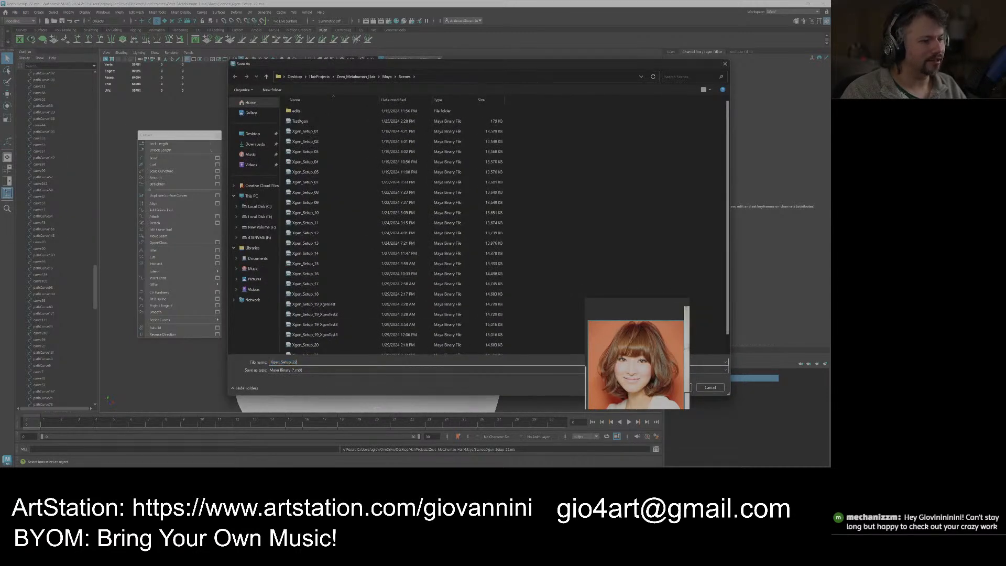
key(Return)
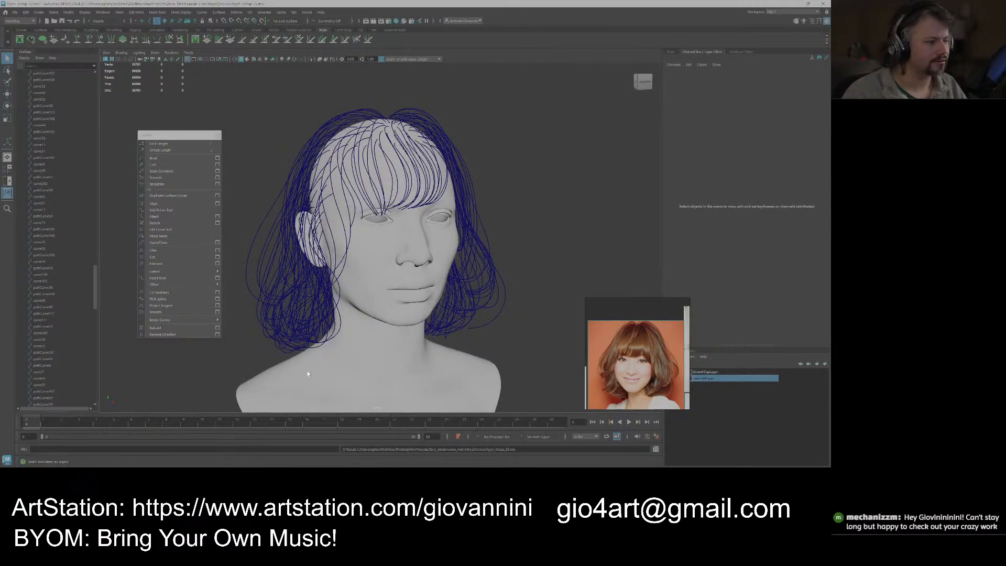
Review the autosave interval and destination in the Files/Projects preferences, and leave the preferences without saving changes.
alt+middle_drag(544, 192, 555, 198)
click(26, 12)
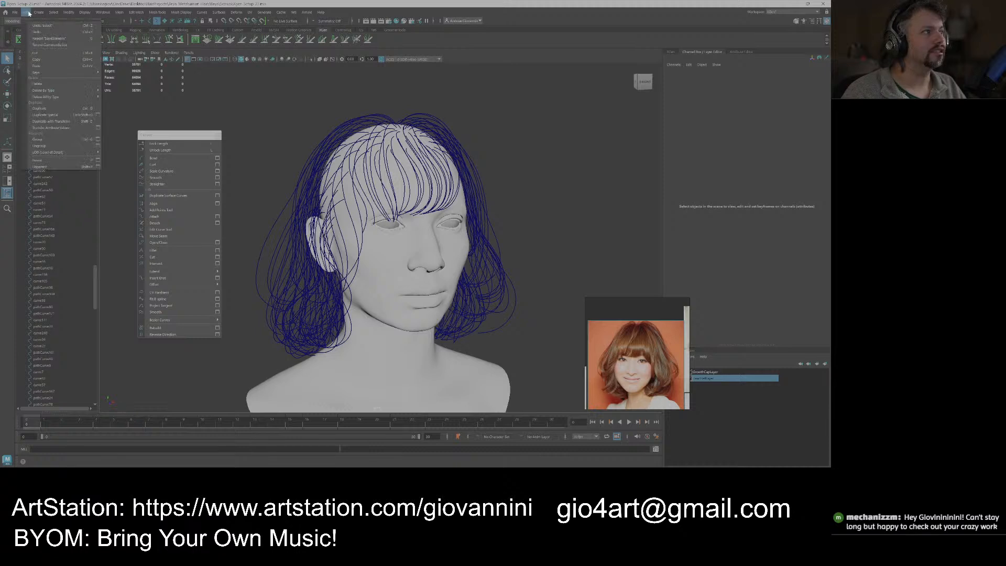
mouse_move(45, 14)
mouse_move(109, 12)
mouse_move(147, 84)
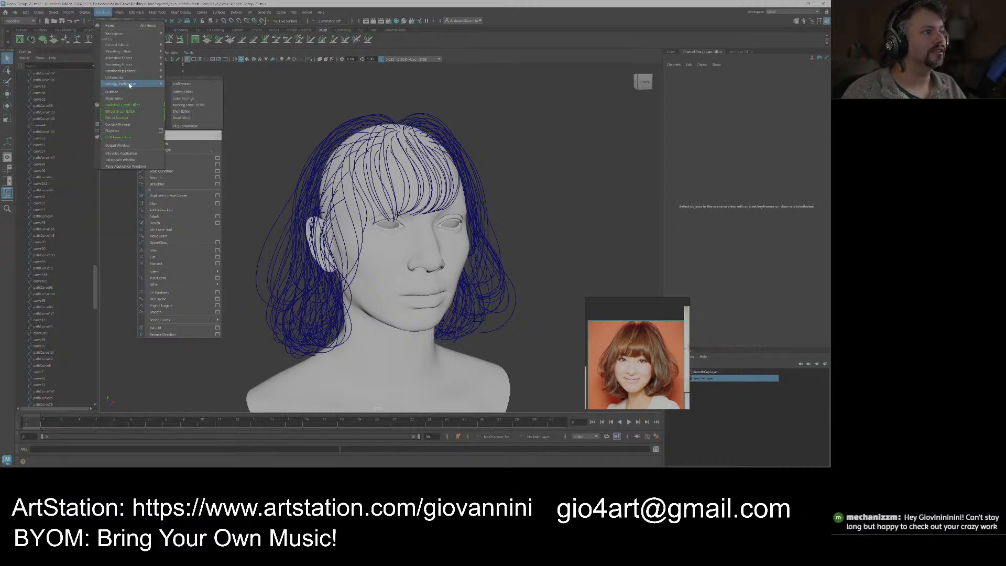
click(183, 85)
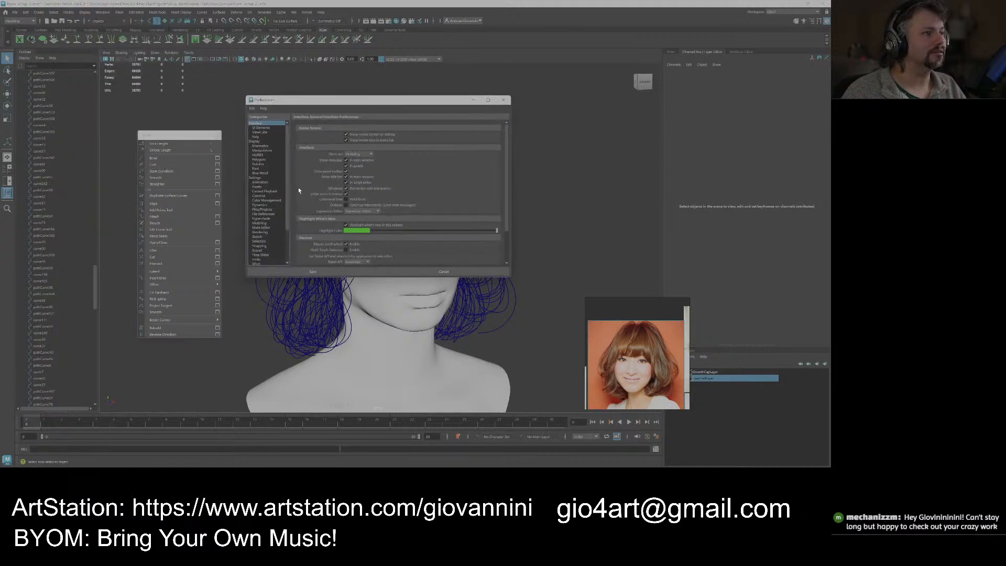
click(265, 210)
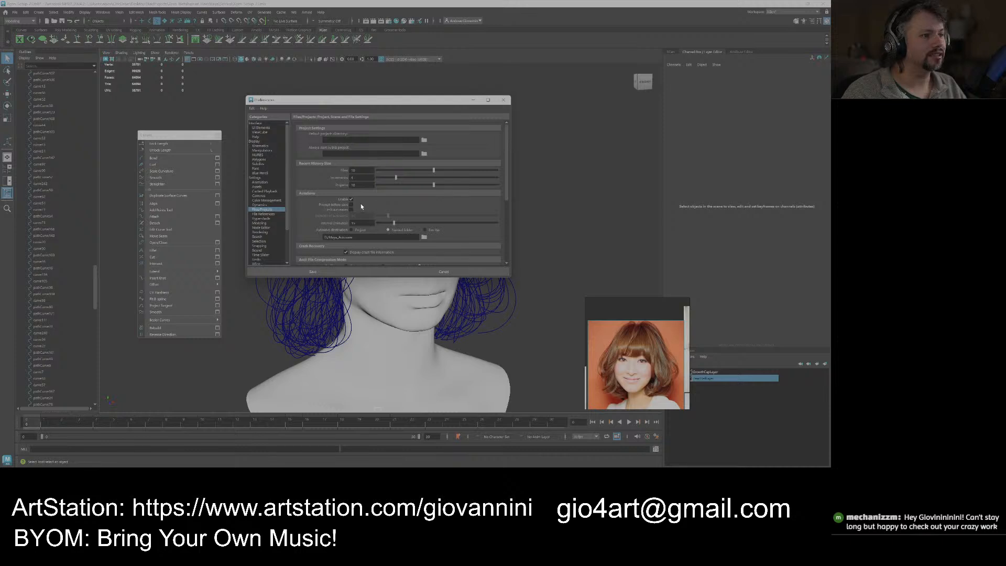
double_click(354, 223)
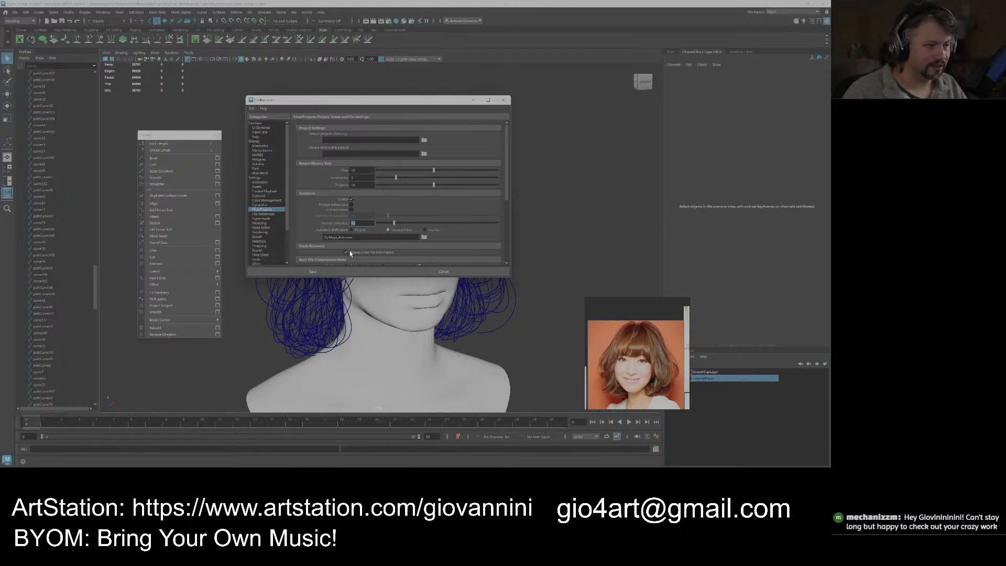
drag(430, 104, 714, 93)
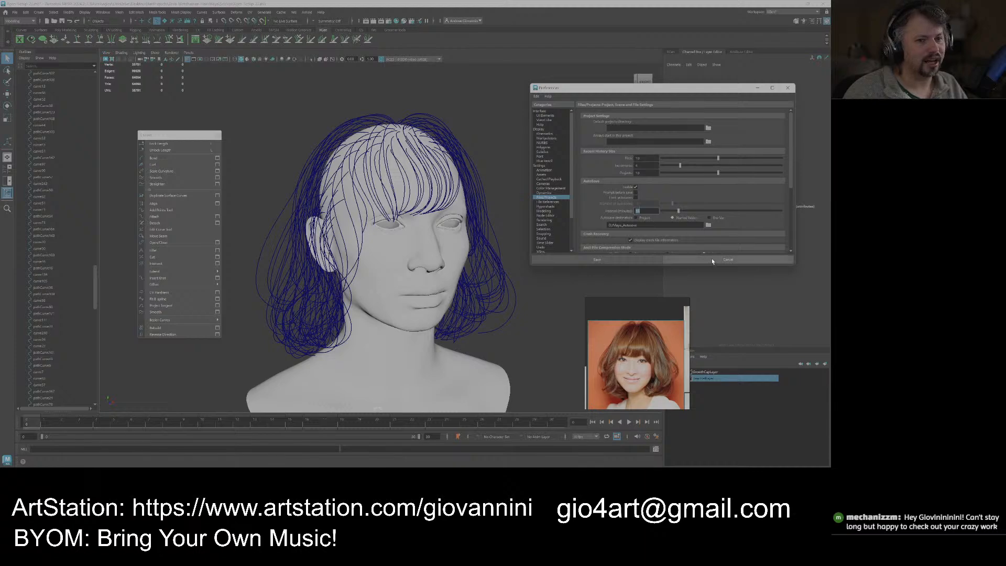
click(728, 260)
alt+right_drag(513, 196, 481, 198)
alt+drag(482, 198, 405, 205)
alt+right_drag(406, 204, 435, 208)
alt+drag(434, 208, 388, 236)
alt+right_drag(388, 236, 356, 212)
alt+drag(356, 212, 365, 232)
mouse_move(365, 231)
alt+right_down()
mouse_move(402, 225)
mouse_move(370, 216)
alt+right_up()
alt+middle_drag(371, 216, 372, 234)
mouse_move(373, 235)
alt+right_down()
mouse_move(396, 237)
mouse_move(363, 235)
alt+right_up()
alt+drag(363, 234, 433, 212)
alt+right_drag(433, 212, 420, 245)
alt+middle_drag(420, 245, 402, 234)
alt+right_drag(402, 234, 423, 277)
alt+middle_drag(423, 277, 441, 260)
alt+drag(442, 261, 450, 285)
alt+right_drag(450, 286, 428, 287)
alt+drag(428, 287, 407, 273)
Close the floating Curves menu and select all the guide curves listed in the Outliner.
drag(210, 137, 190, 131)
click(199, 130)
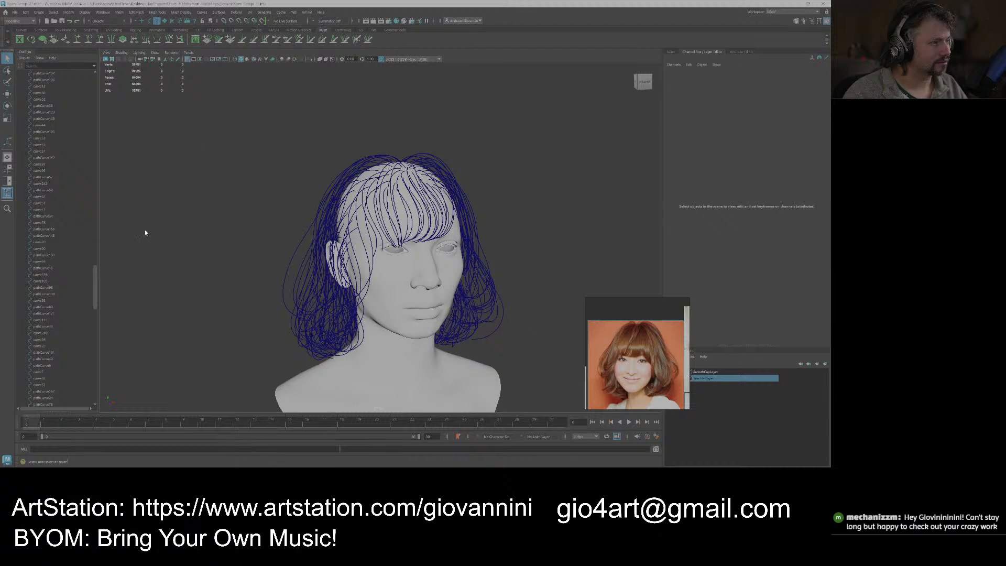
drag(96, 279, 96, 231)
click(88, 384)
shift+click(43, 138)
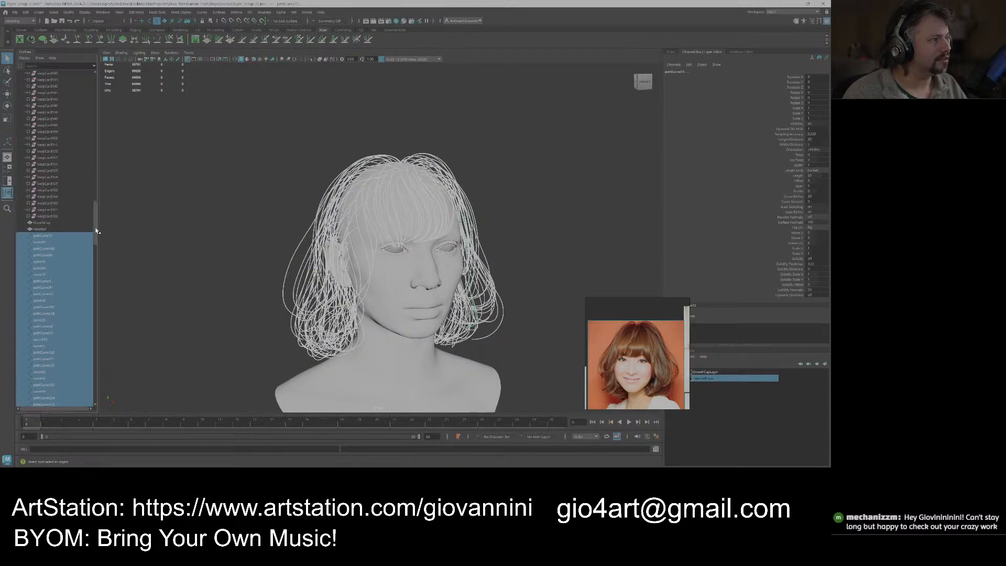
click(167, 234)
scroll(73, 274, down, 20)
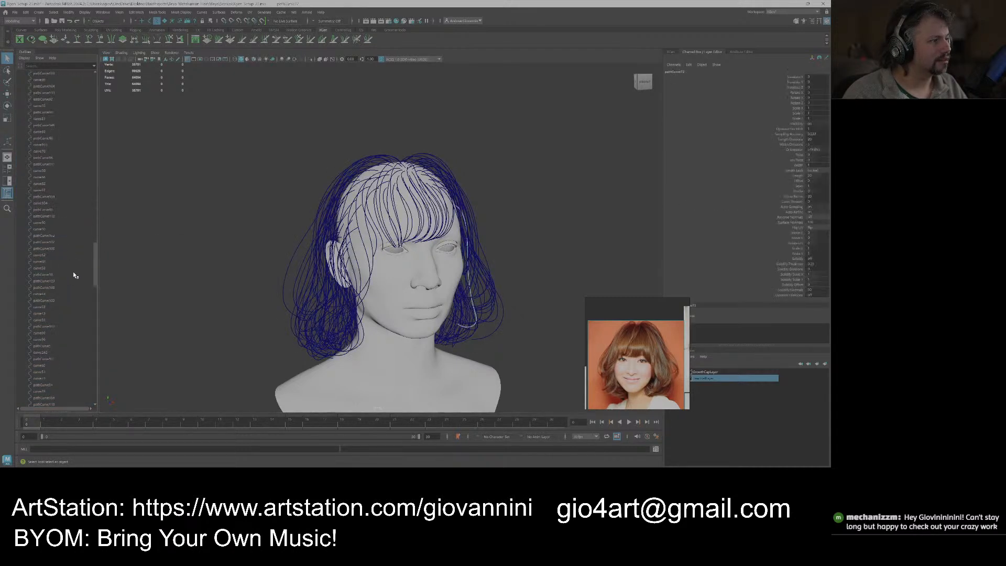
scroll(71, 303, down, 8)
shift+click(42, 384)
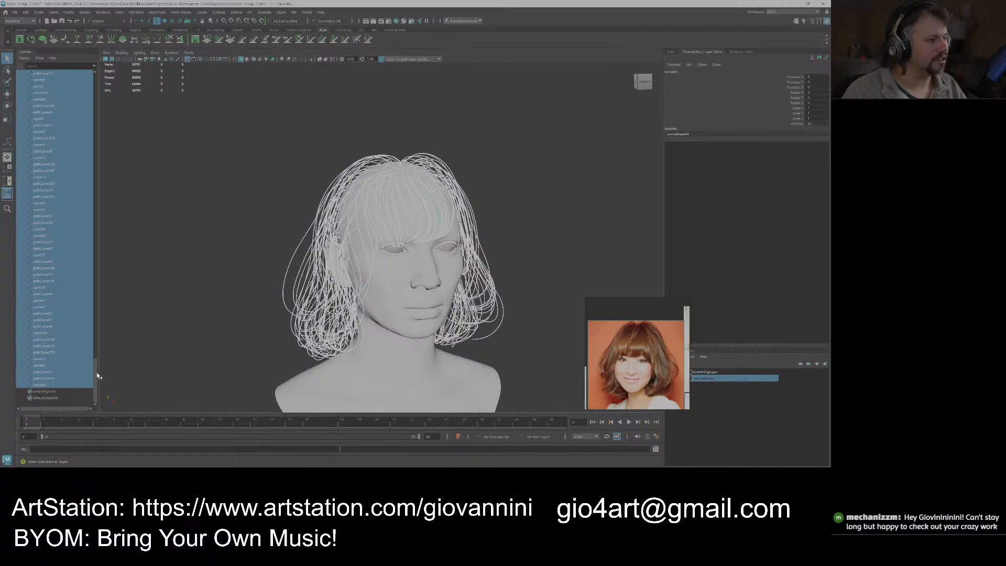
Delete the old group at the start of the Outliner together with all its sweepCard nodes.
drag(96, 375, 94, 111)
click(49, 308)
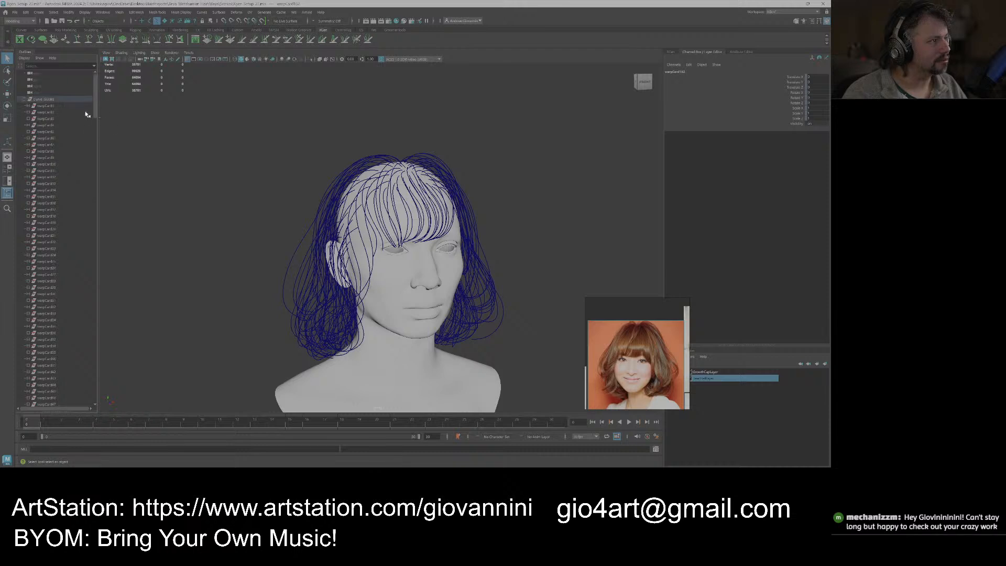
shift+click(46, 106)
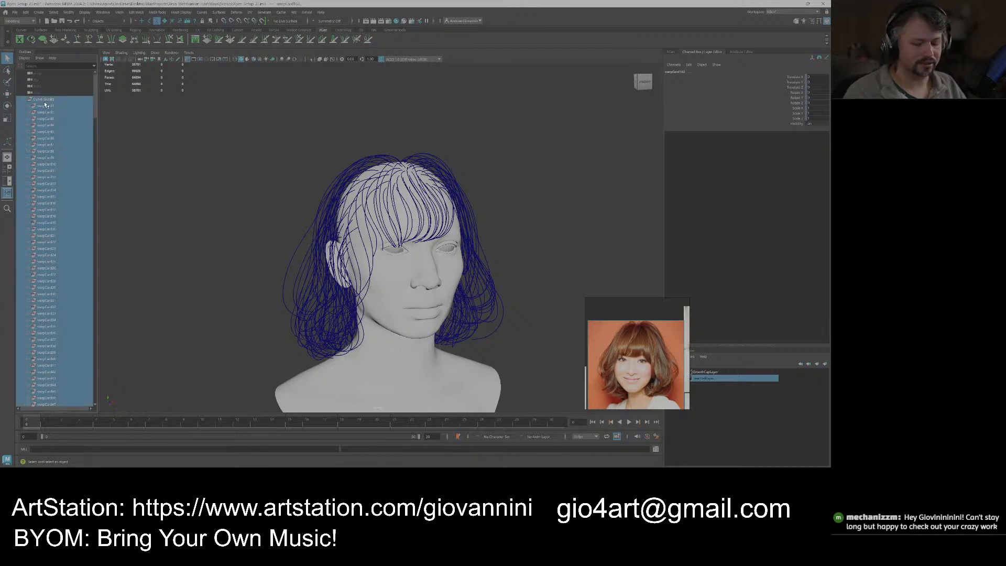
key(Delete)
Select every remaining guide curve in the Outliner, from the first pathCurve to the last curve.
click(43, 112)
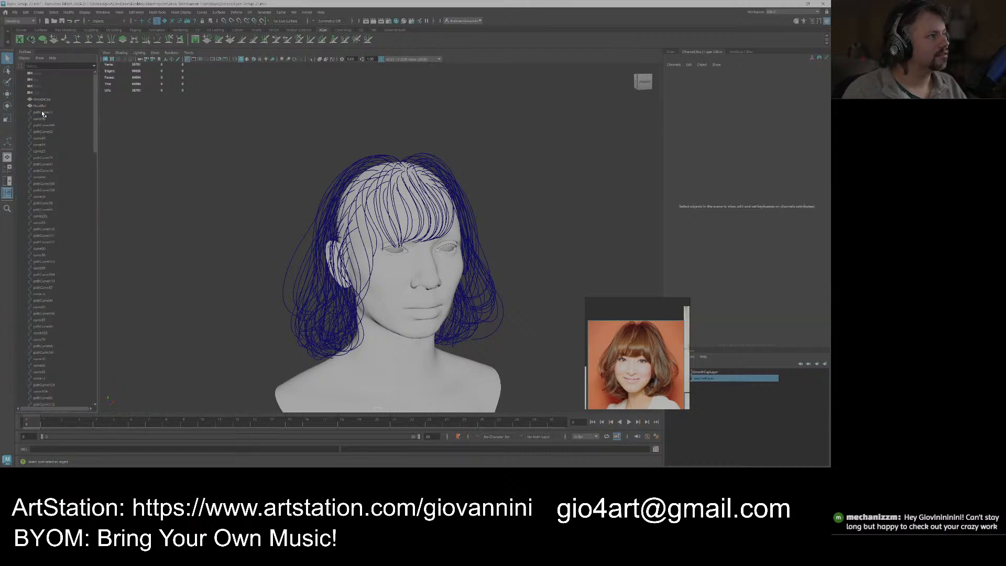
drag(94, 131, 97, 400)
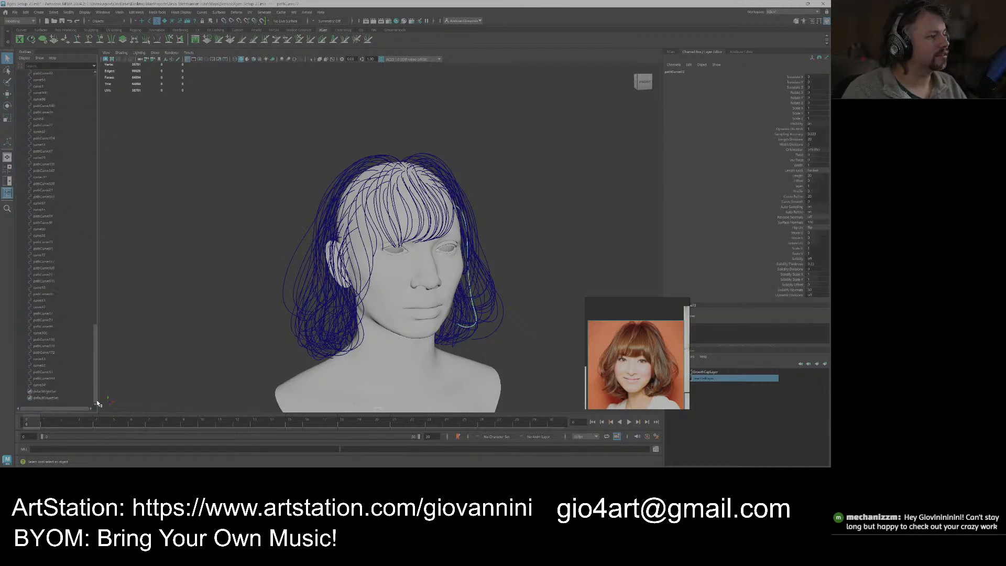
shift+click(53, 385)
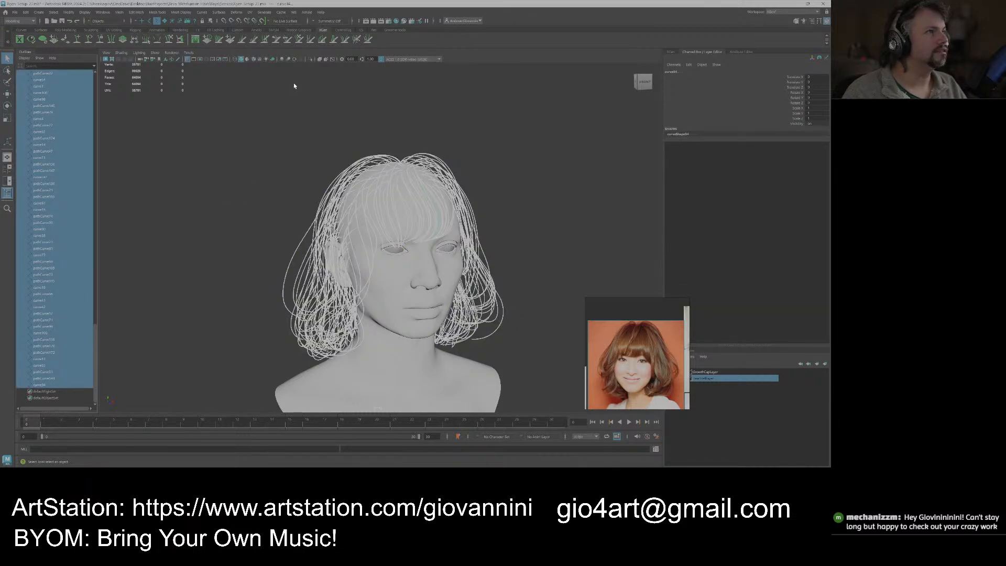
click(353, 21)
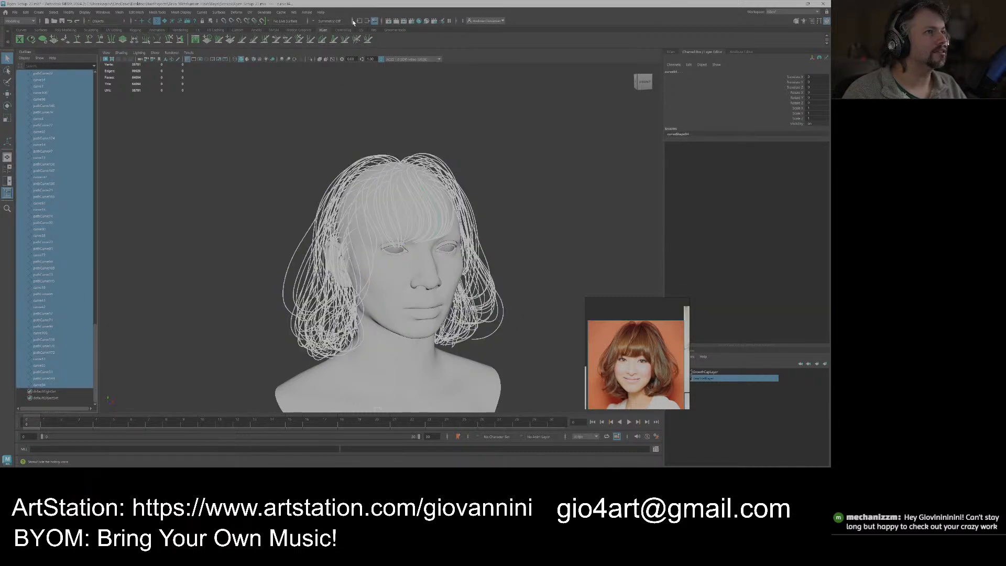
click(353, 21)
click(433, 22)
click(434, 21)
click(313, 21)
click(313, 21)
click(307, 22)
click(307, 22)
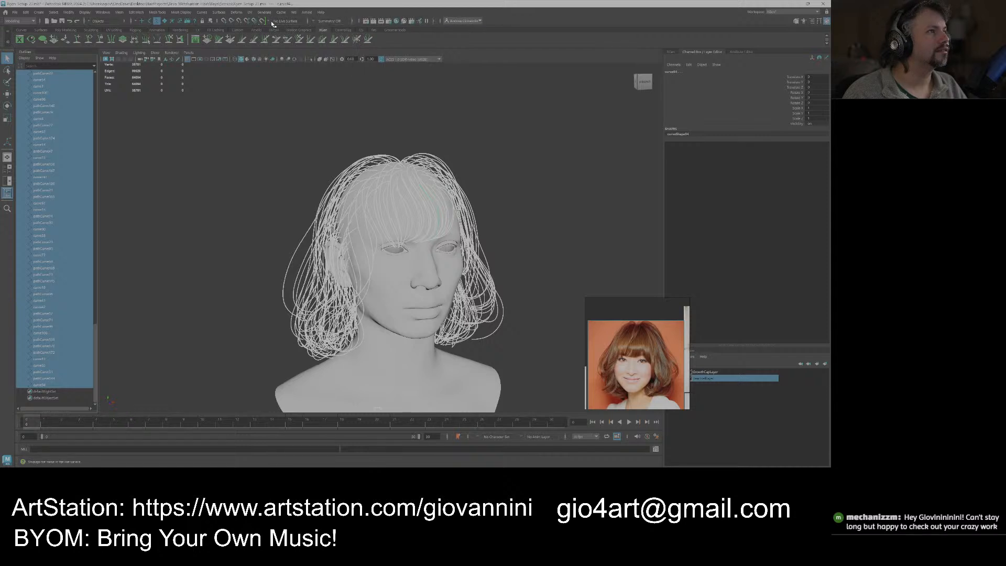
Expand the collapsed status line sections to reveal the input box and set it to Rename mode.
click(353, 22)
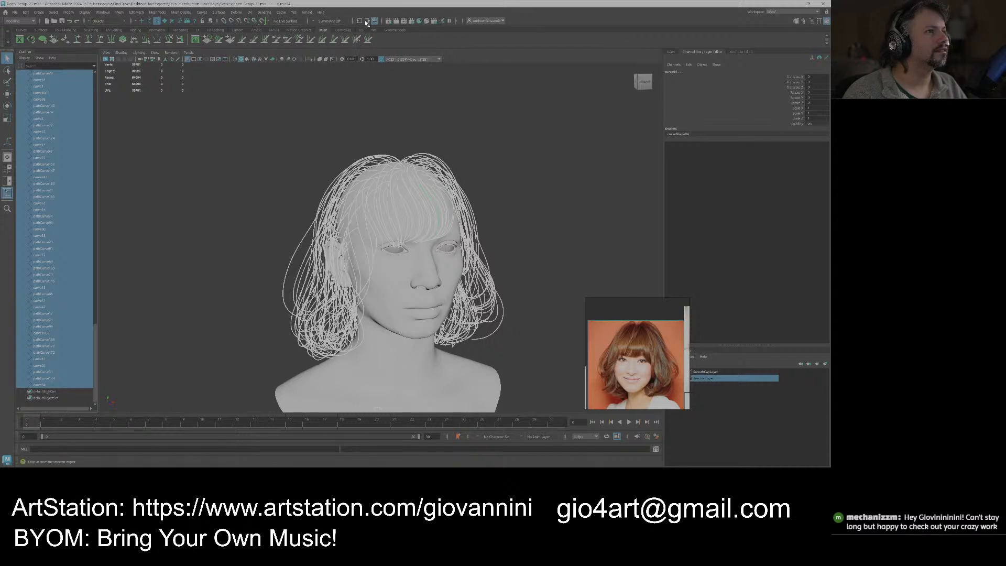
click(374, 21)
click(456, 21)
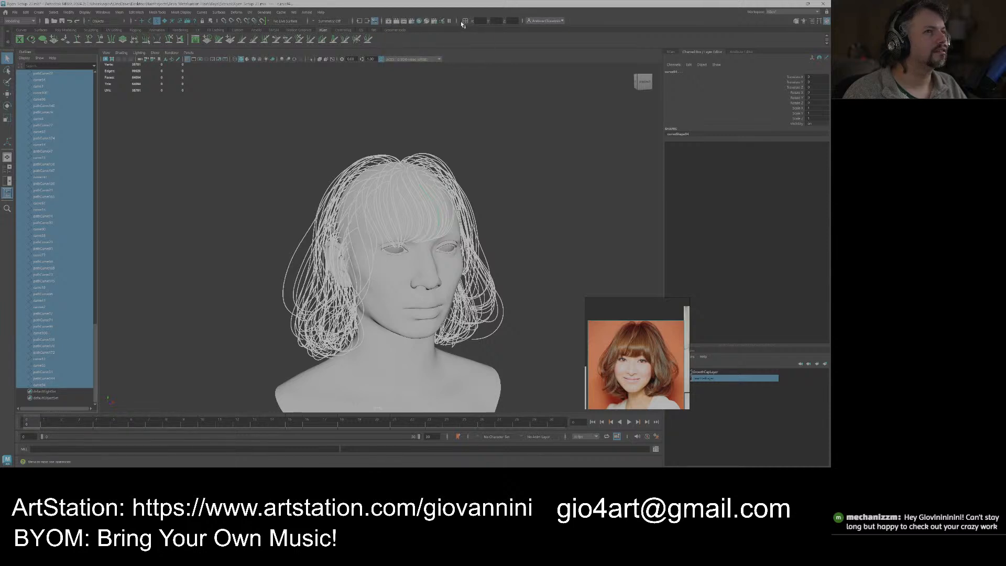
click(464, 22)
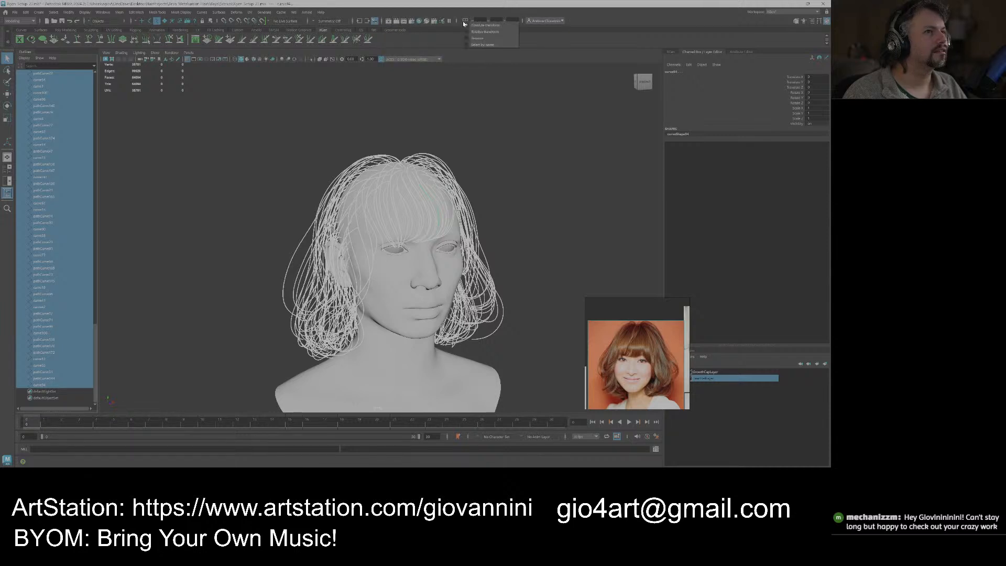
click(495, 37)
Rename all the selected guide curves as Curve_Guides and clear the selection.
click(497, 21)
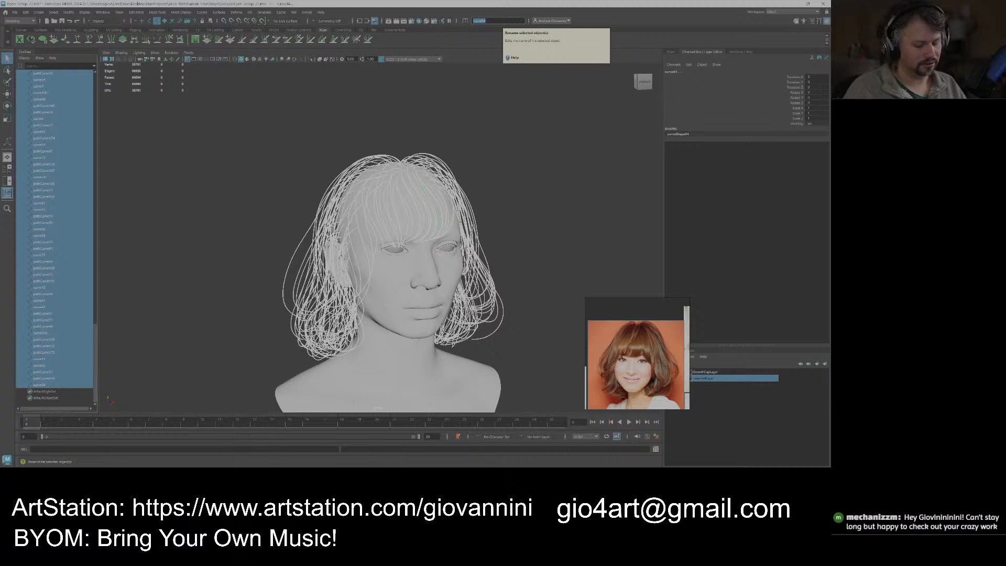
key(BackSpace)
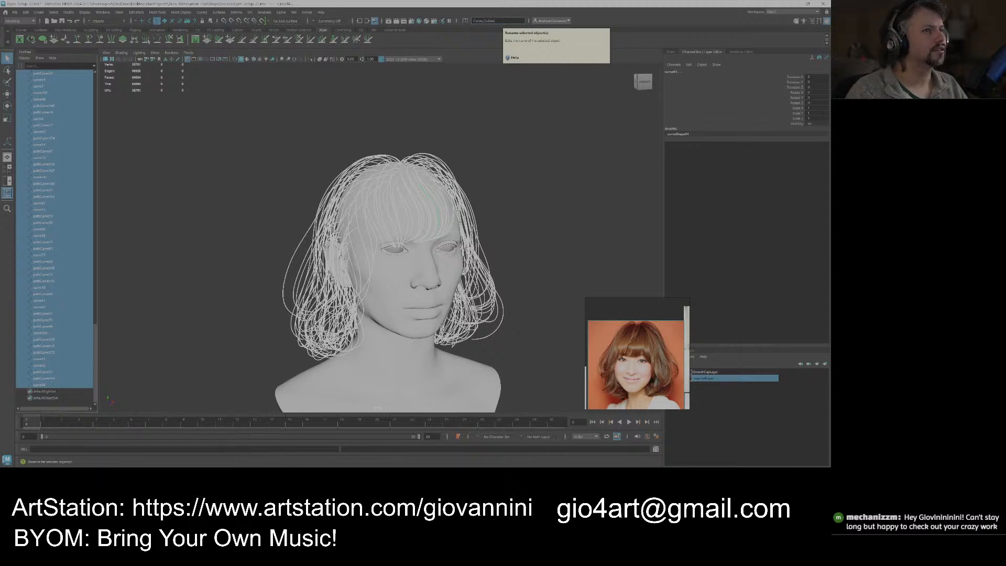
key(Return)
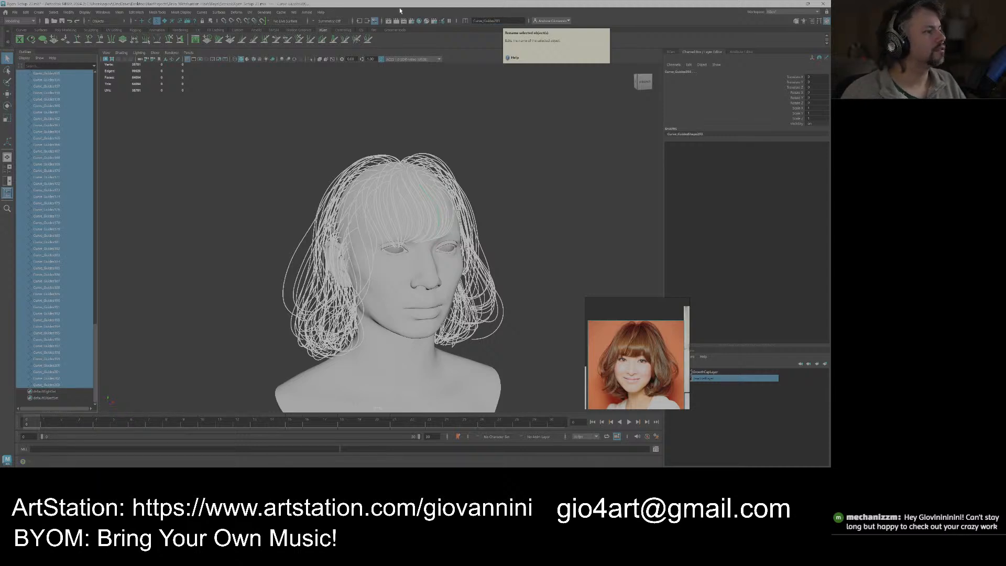
click(176, 254)
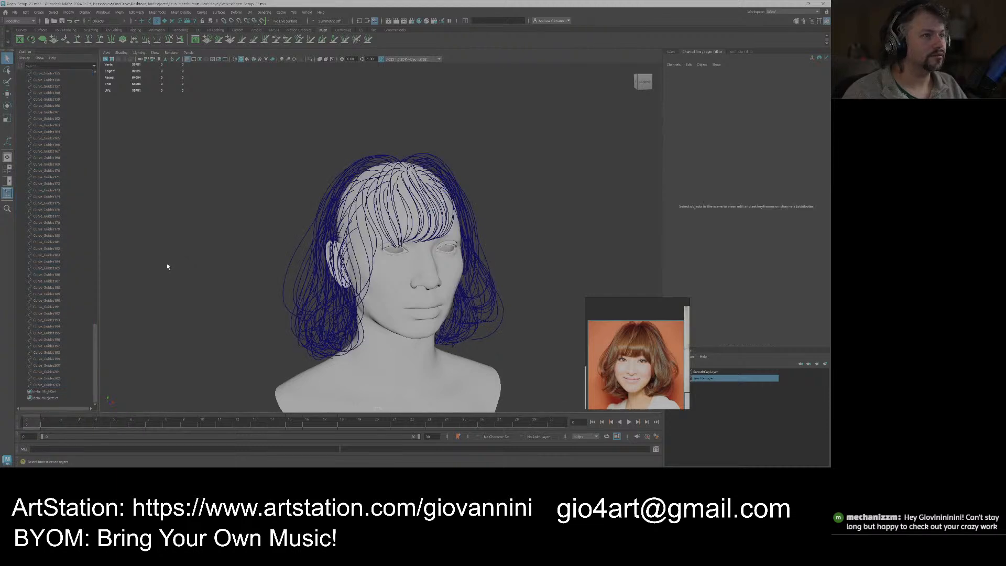
Select all the Curve_Guides curves in the Outliner and put them in one group.
drag(92, 332, 88, 87)
mouse_move(95, 126)
mouse_down()
mouse_move(83, 393)
mouse_move(91, 116)
mouse_up()
click(62, 385)
shift+click(56, 113)
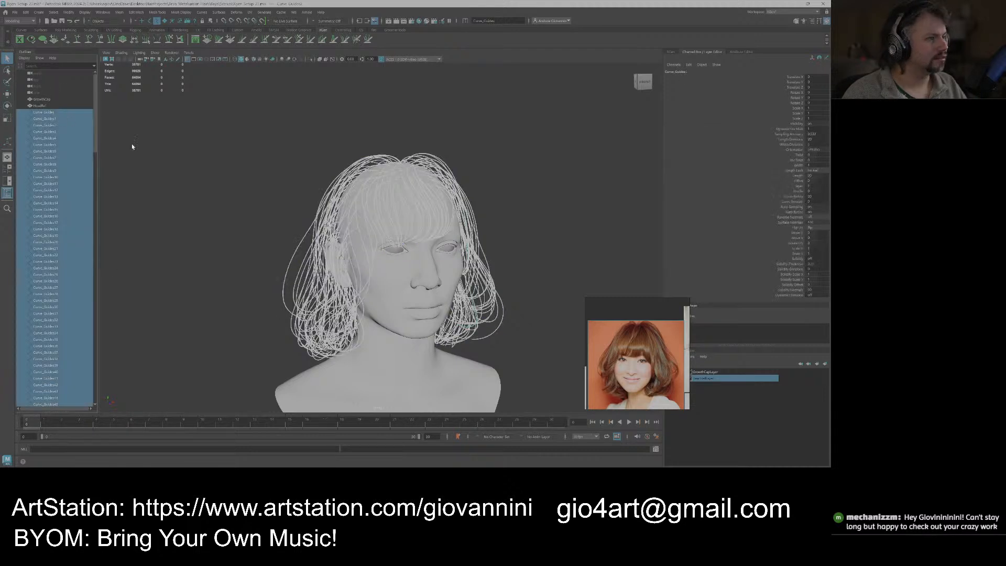
key(ctrl+g)
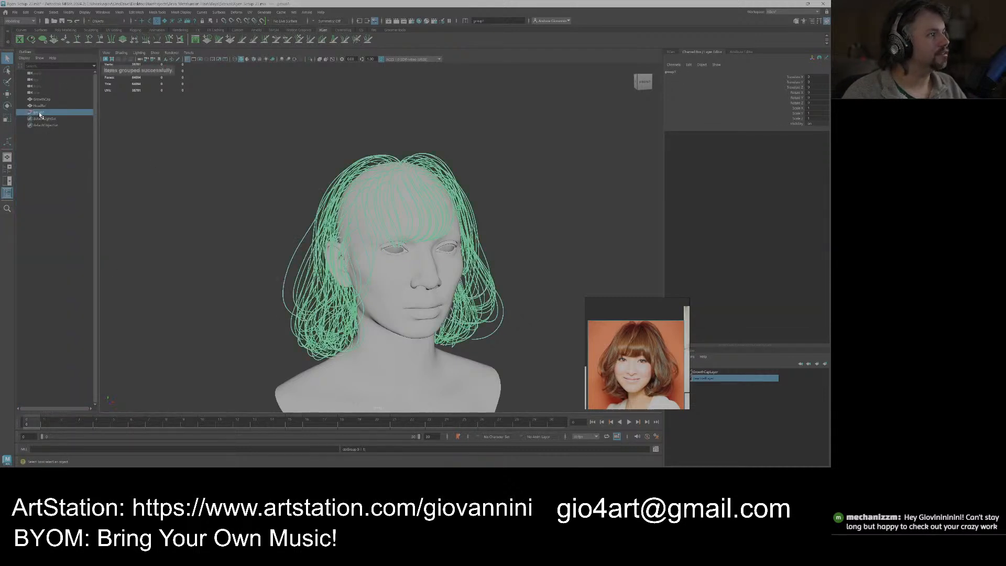
Open the new group's name for editing, leave it, and switch the status line input box to Absolute Transform.
double_click(40, 112)
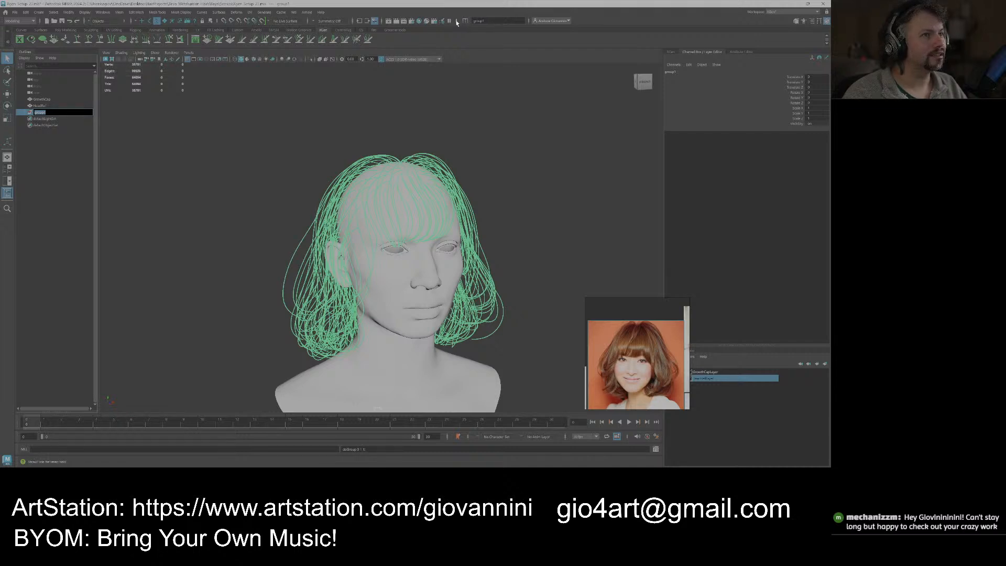
key(Return)
click(465, 21)
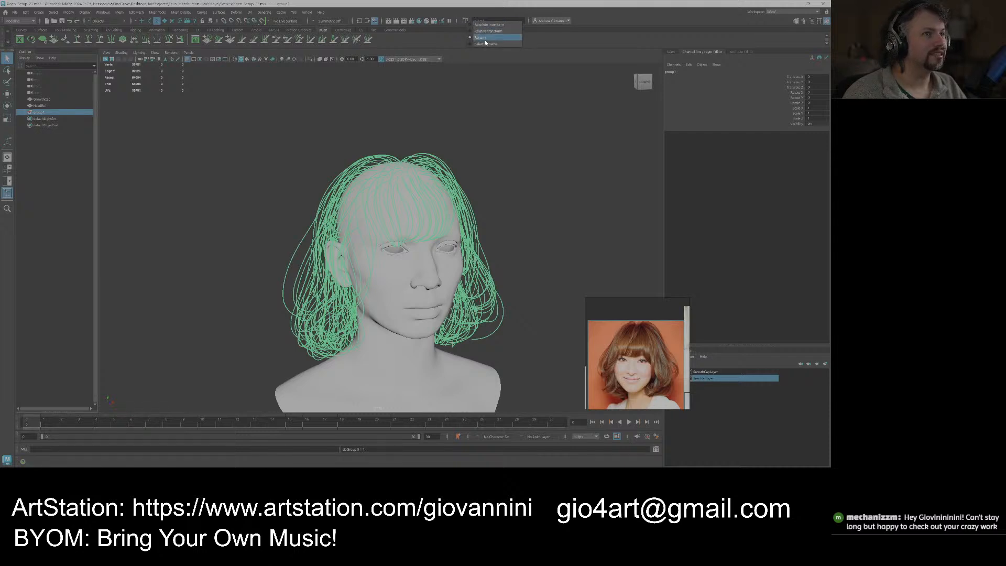
click(486, 24)
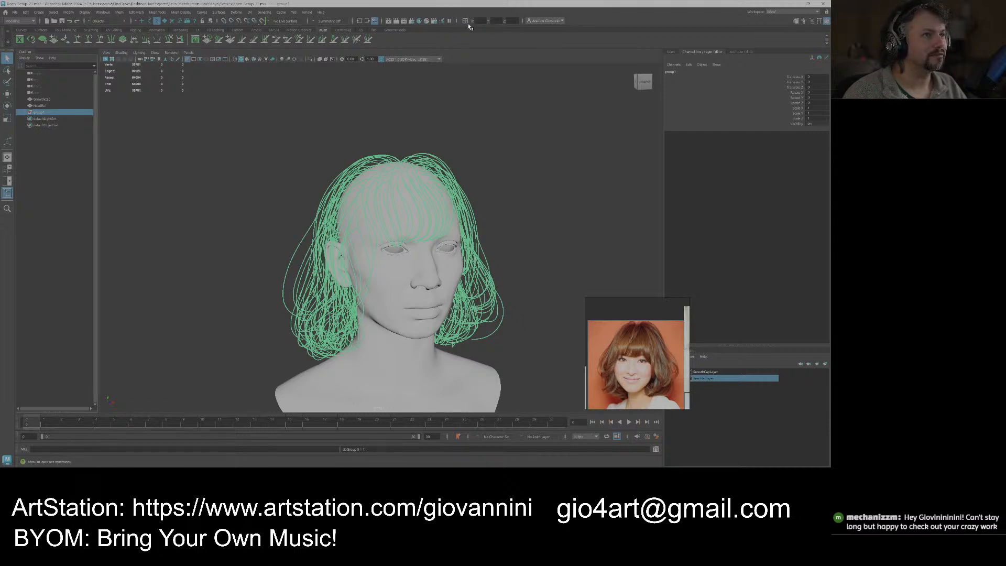
Switch the status line input box back to Rename mode and check the guide curves inside the new group.
click(467, 21)
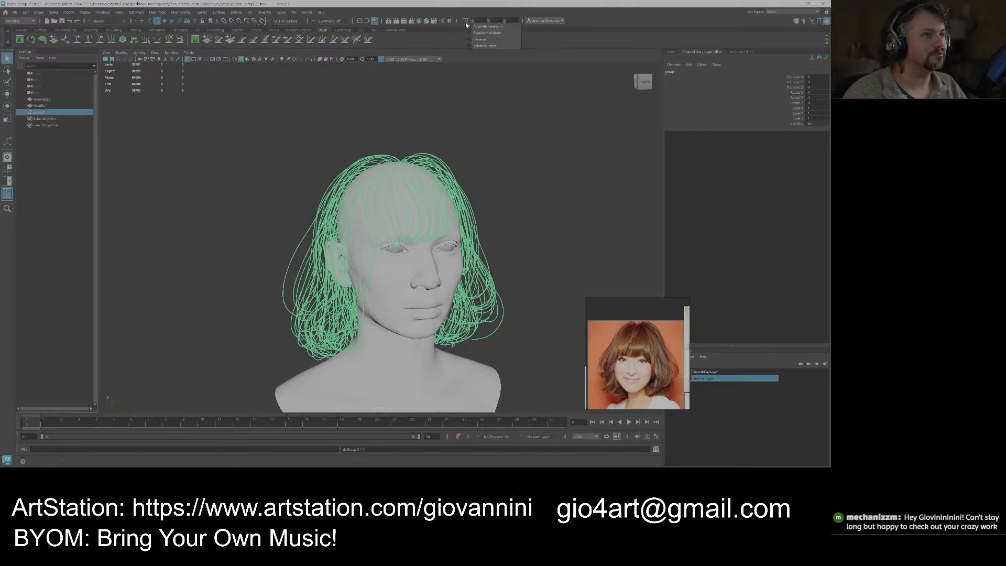
click(488, 40)
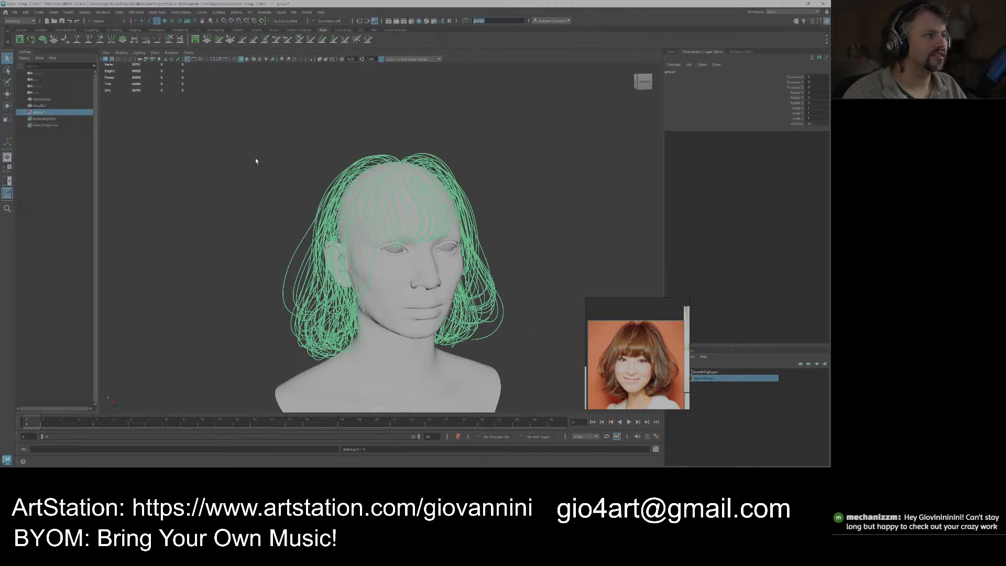
click(25, 113)
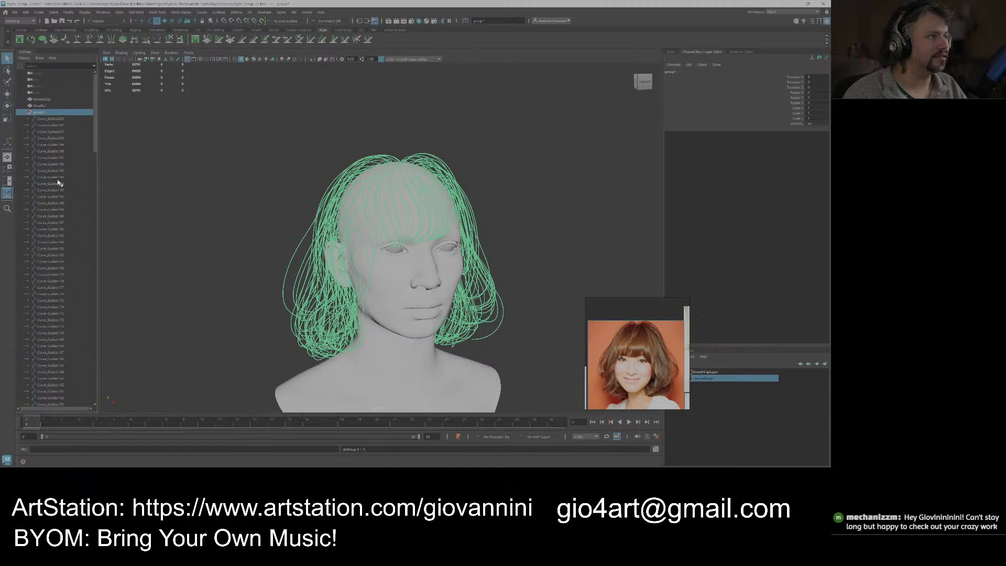
click(26, 112)
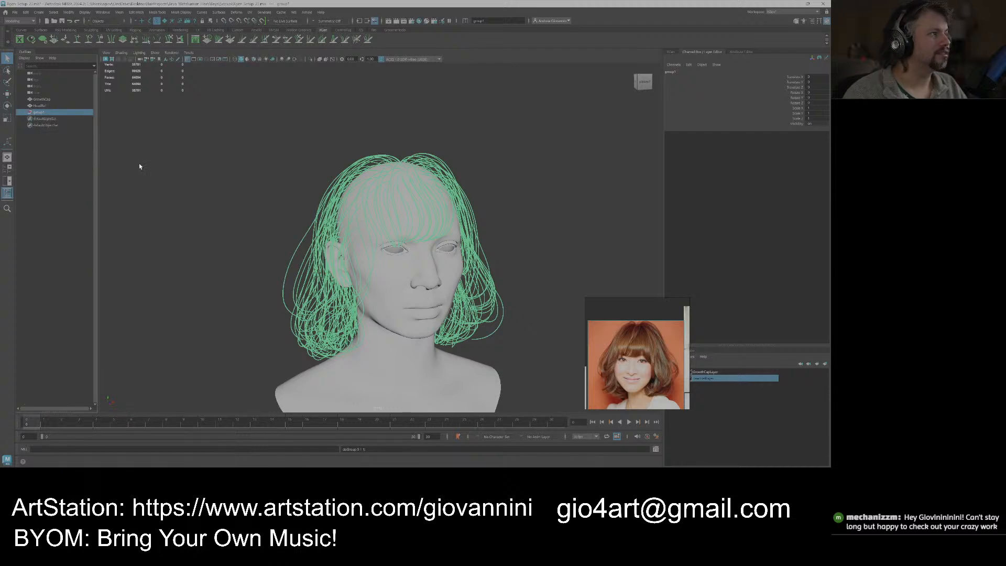
Rename the guide curve group as CurveGuidesGRP, clear the selection and save the scene.
double_click(47, 112)
text(Cur)
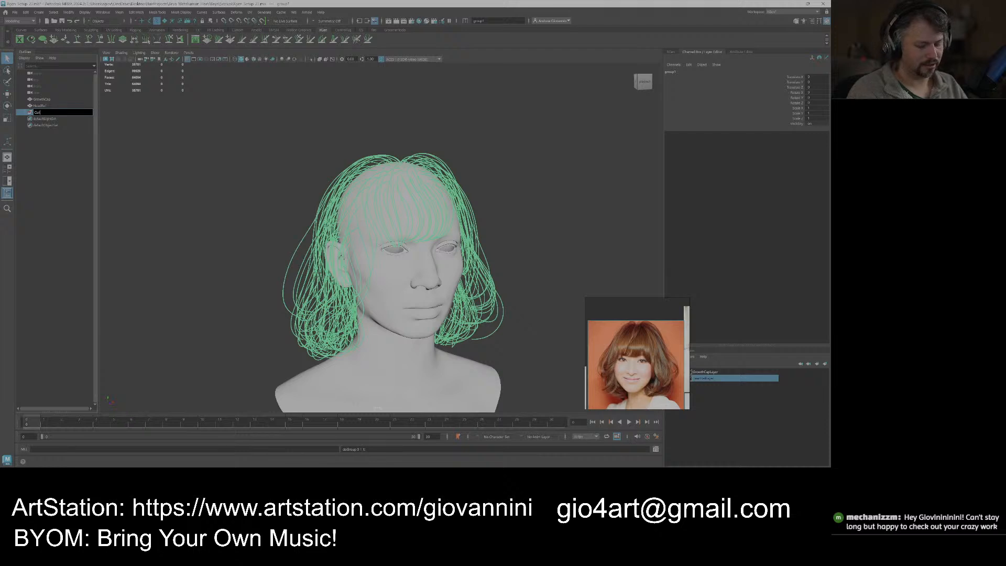
text(veGuidesGR)
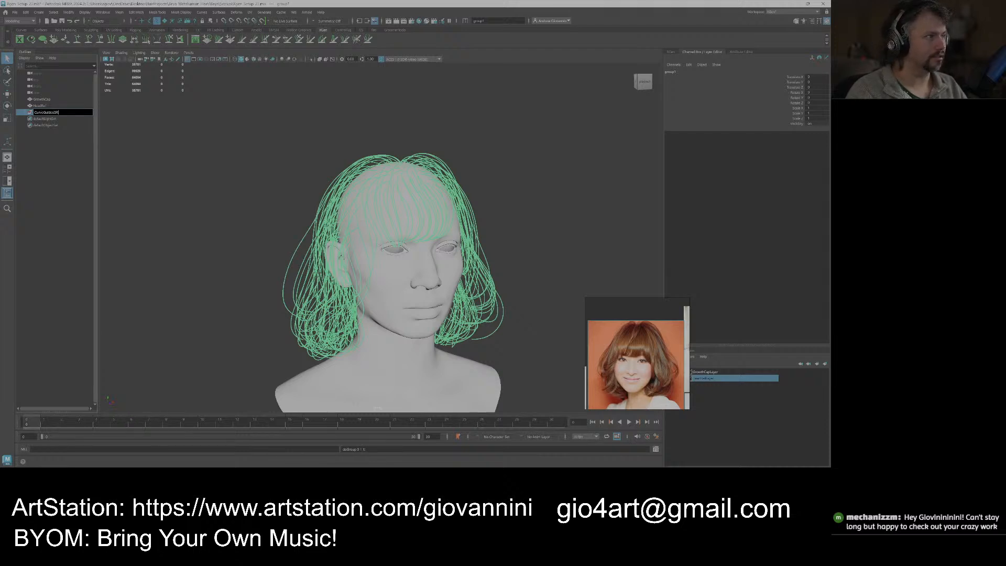
text(P)
key(Return)
click(266, 157)
key(ctrl+s)
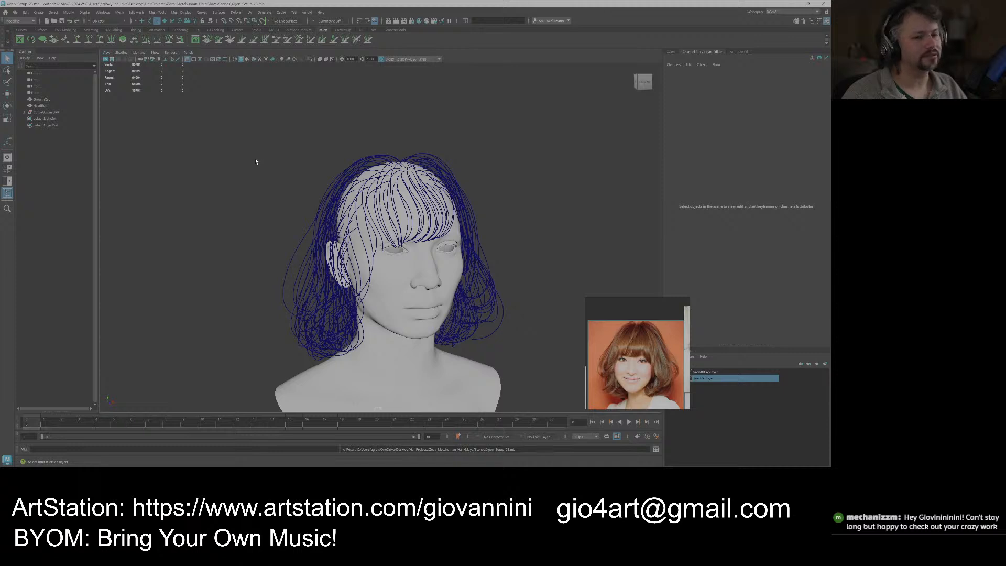
Move the reference picture clear of the hair and display the head with its textures from above.
drag(598, 305, 560, 92)
scroll(594, 320, down, 2)
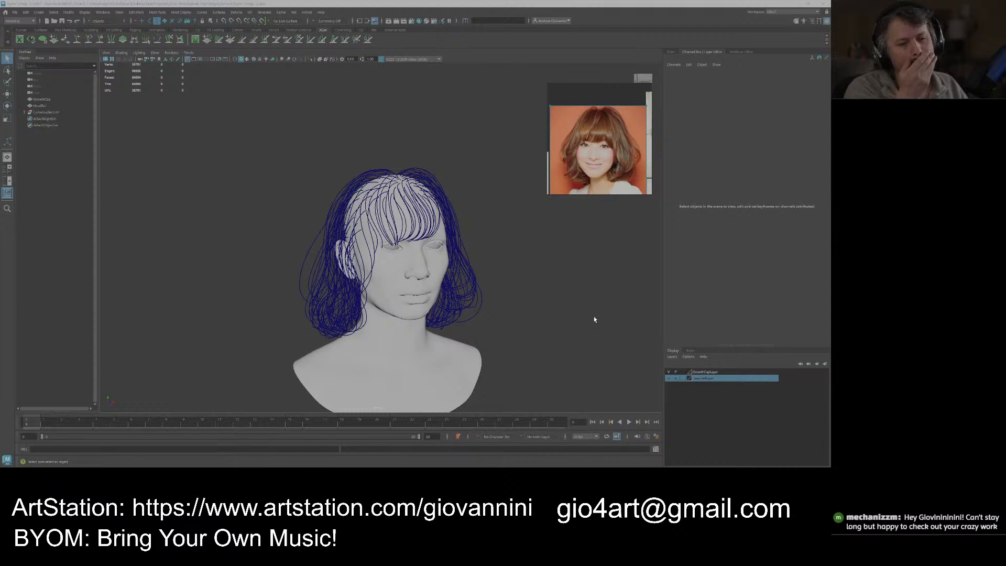
alt+drag(594, 319, 408, 244)
key(6)
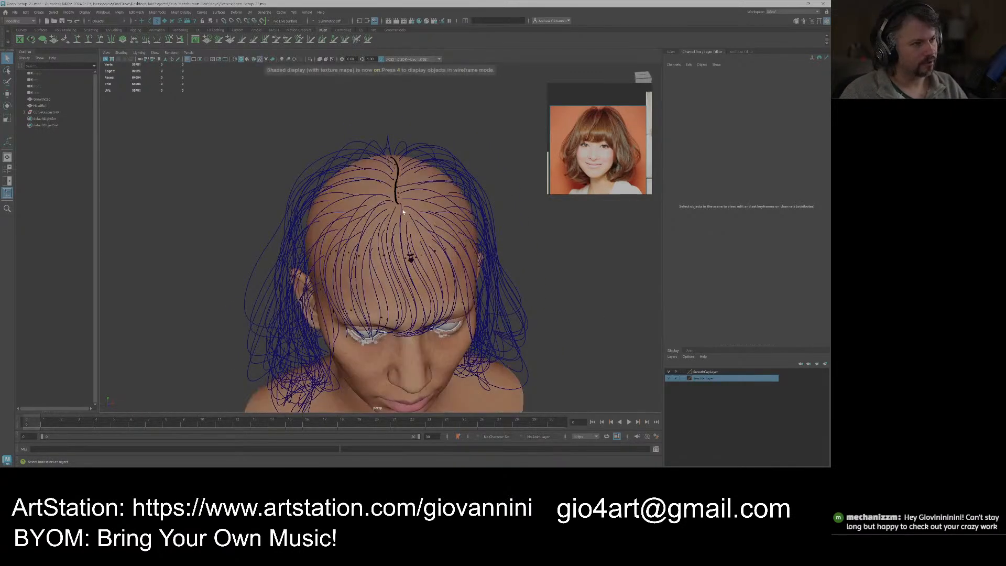
Add the head mesh to the hidden head reference display layer and clear the selection.
click(41, 99)
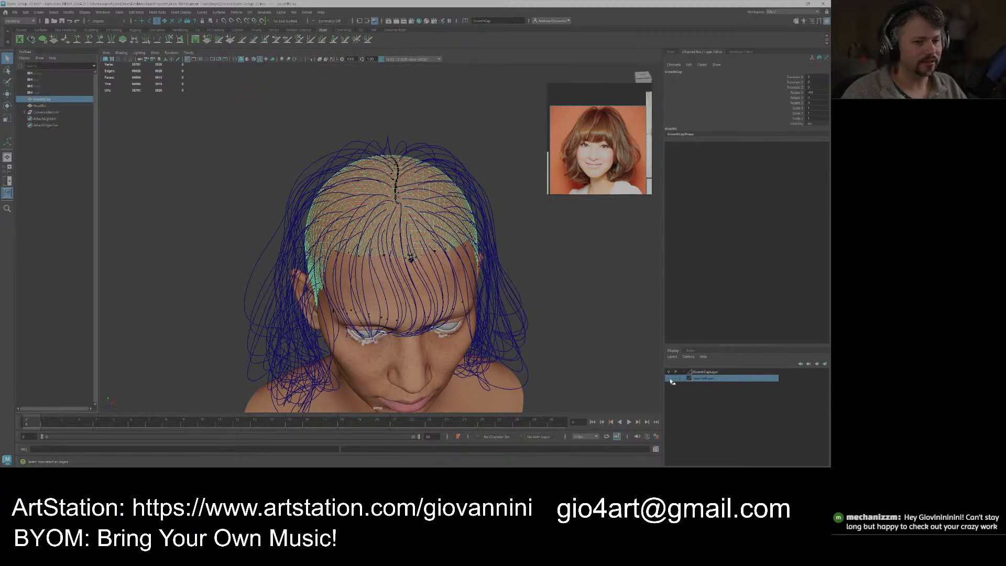
click(40, 106)
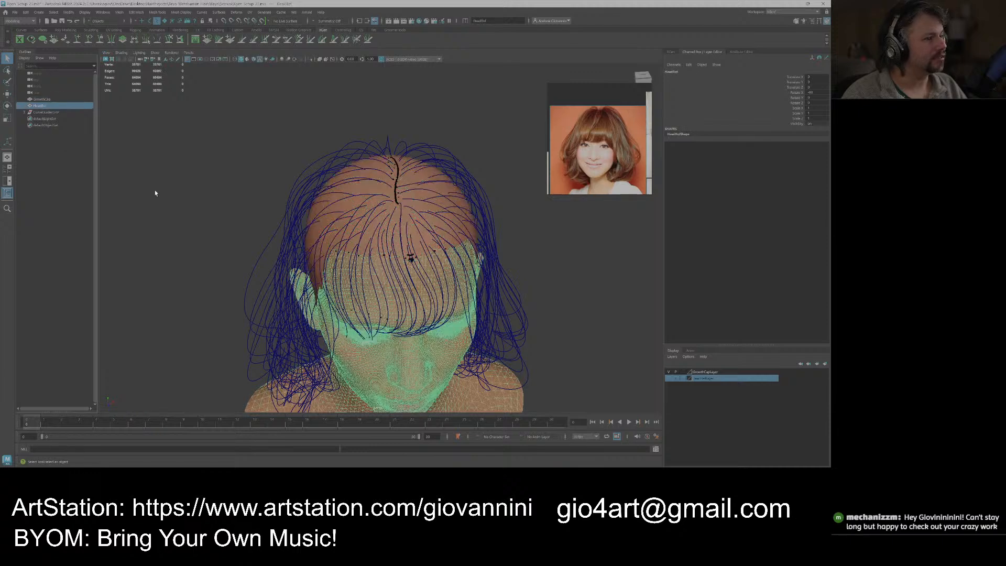
right_click(705, 379)
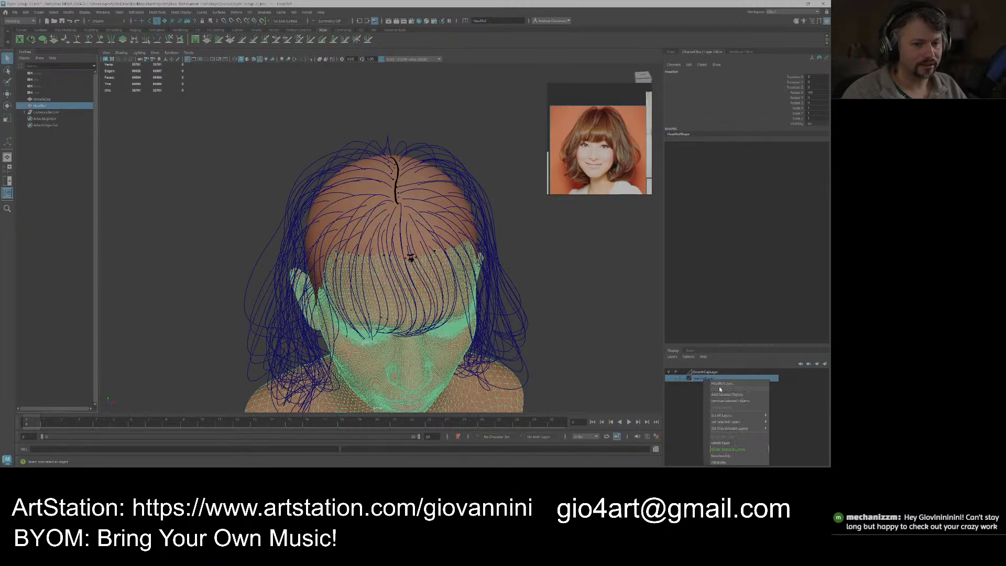
click(727, 393)
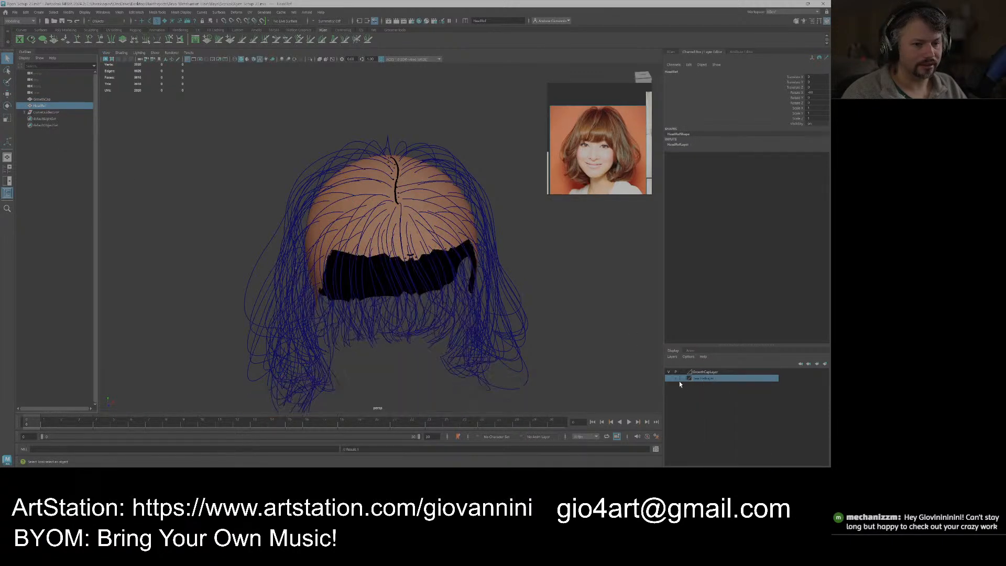
click(547, 295)
Adjust the selection mask so the growth cap can be picked through the curves, and assign it a new Lambert material.
scroll(419, 262, up, 3)
alt+drag(416, 261, 430, 278)
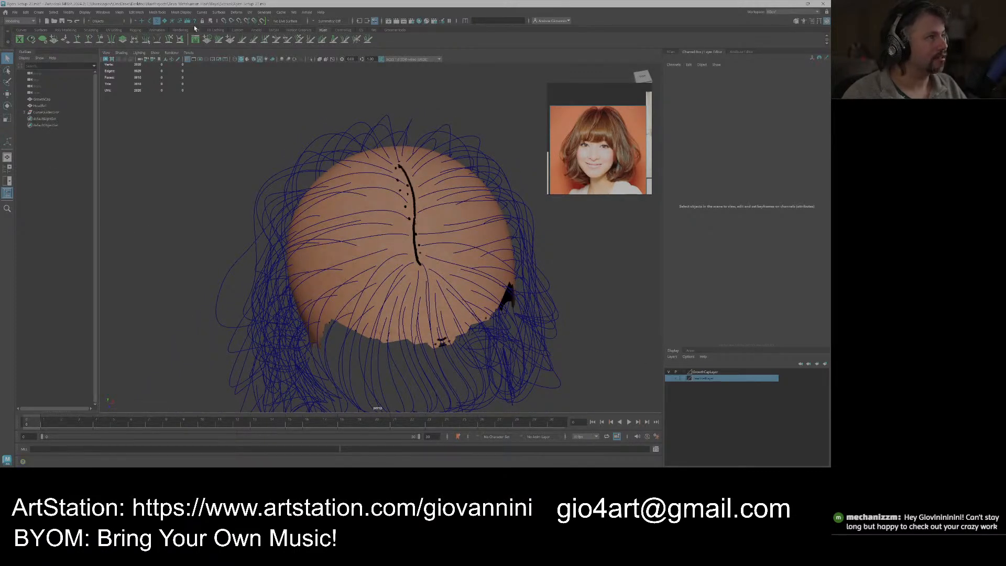
click(403, 123)
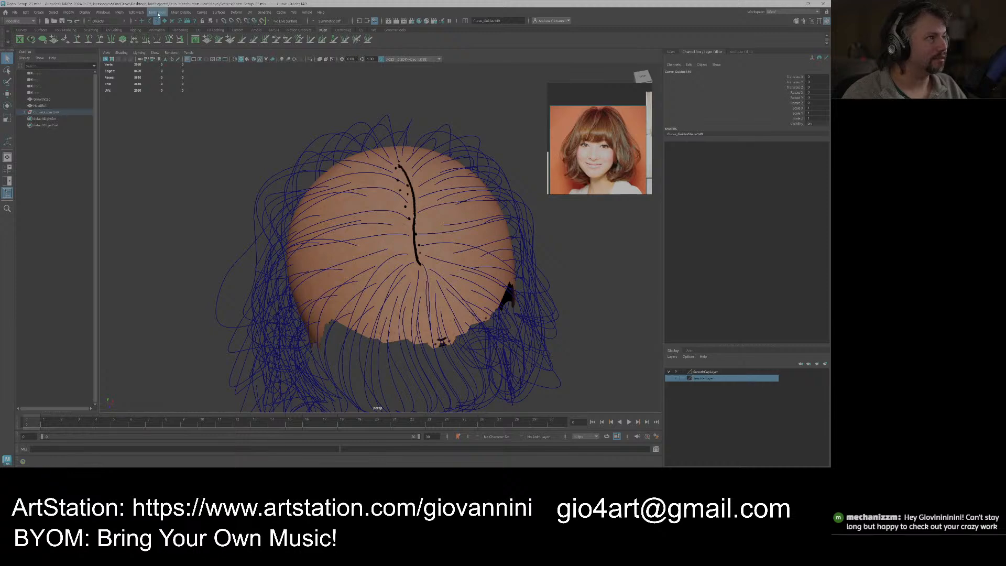
click(165, 21)
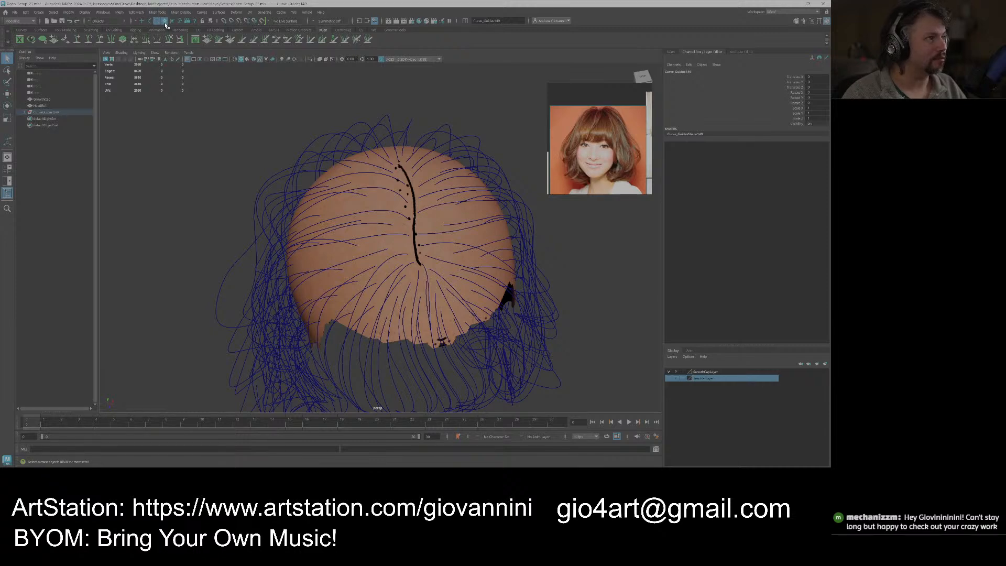
click(423, 235)
alt+drag(422, 236, 415, 238)
right_drag(419, 221, 473, 402)
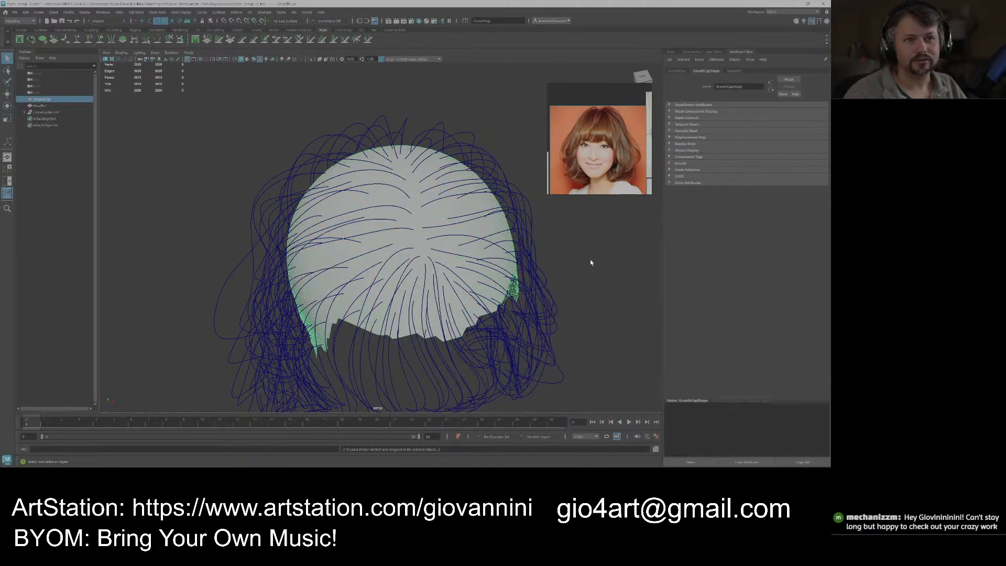
Rename the growth cap's new material as M_GrowthCap.
click(733, 70)
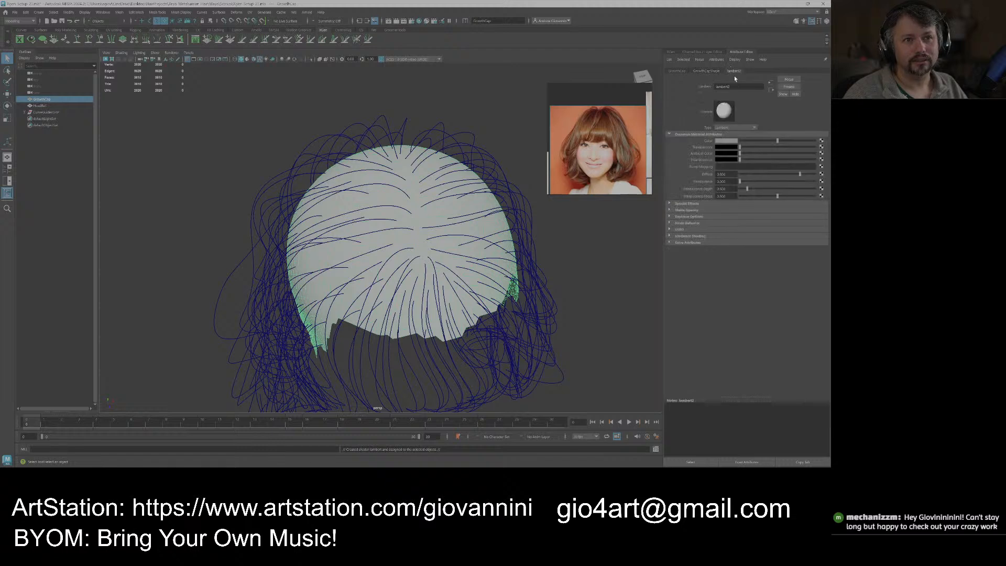
text(Growth)
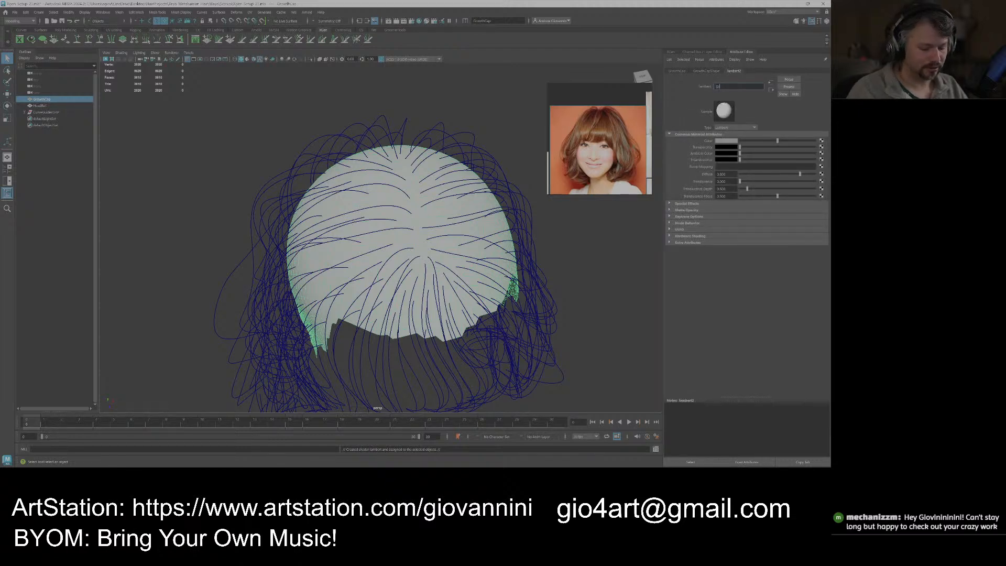
text(Cap)
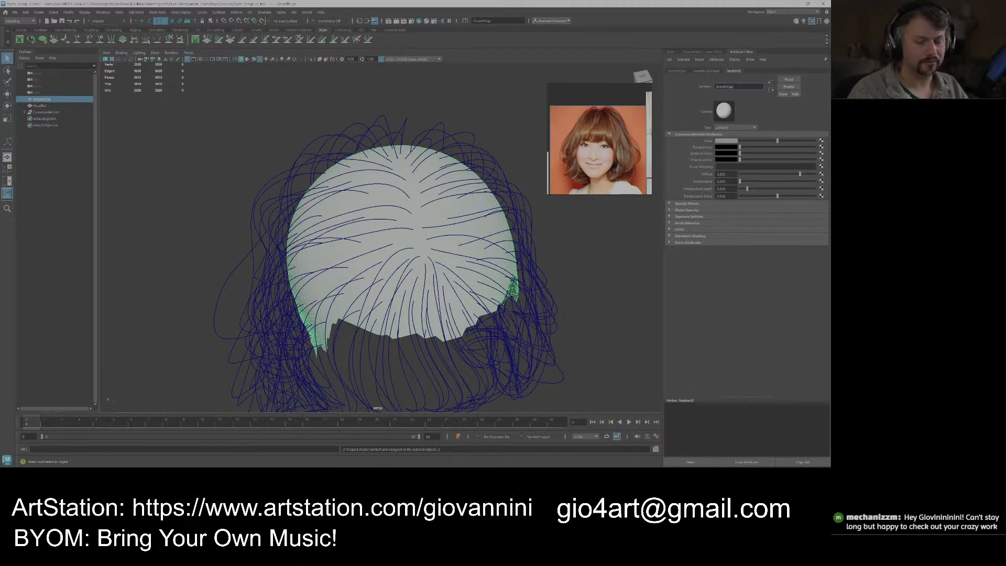
text(M_)
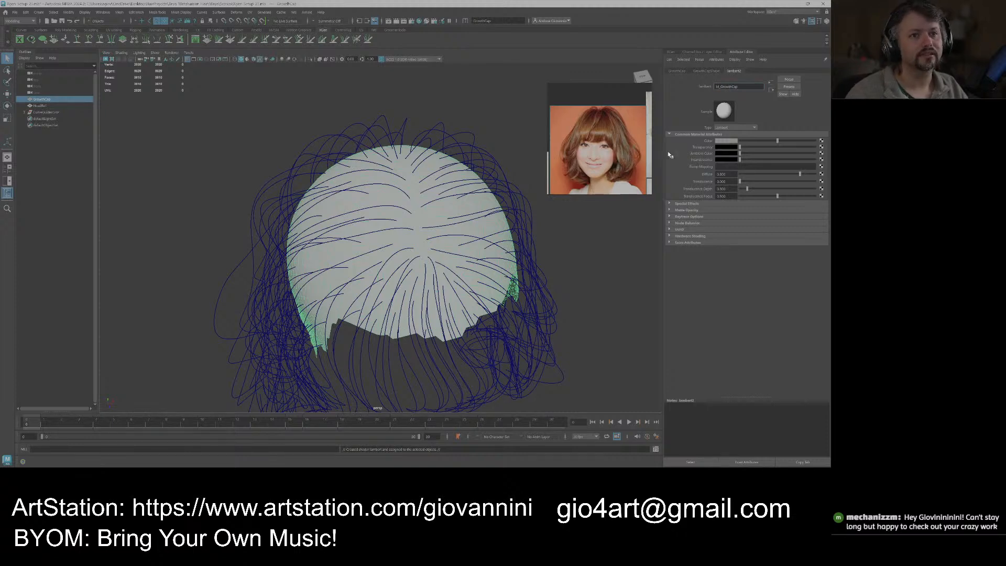
key(Return)
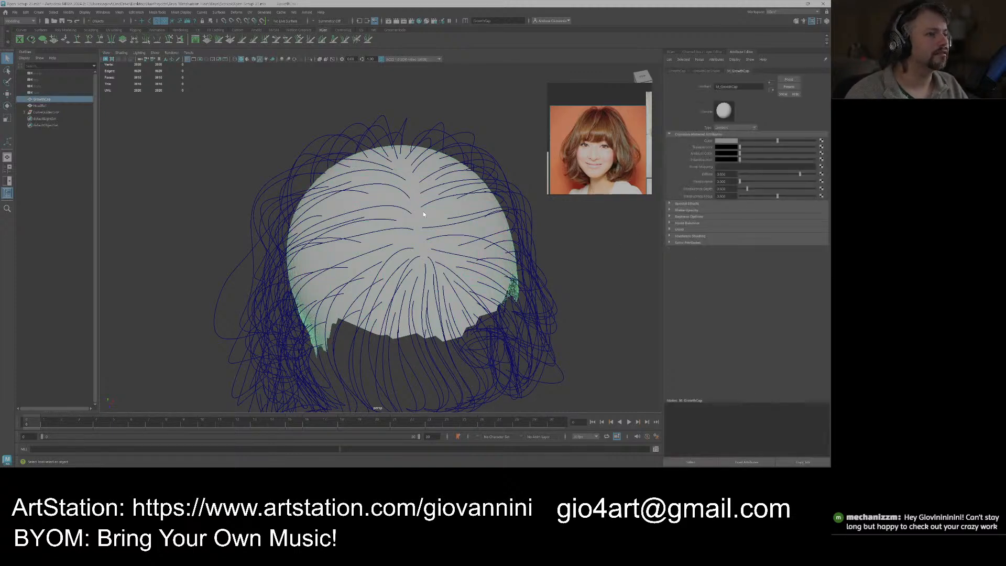
Open the UV Editor for the growth cap and place its window and the reference picture clear of the model.
alt+drag(437, 208, 411, 185)
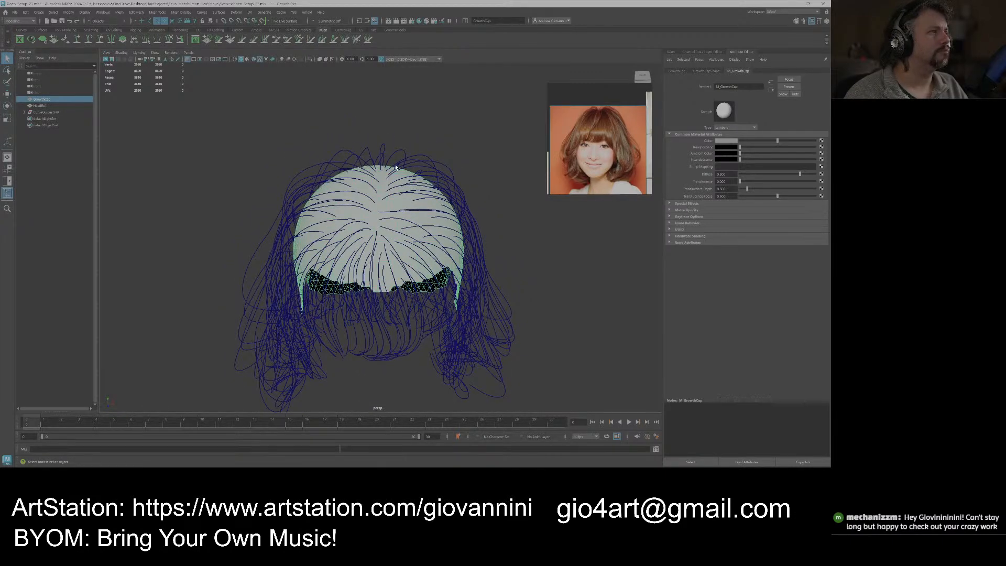
scroll(395, 167, down, 2)
alt+drag(396, 168, 341, 132)
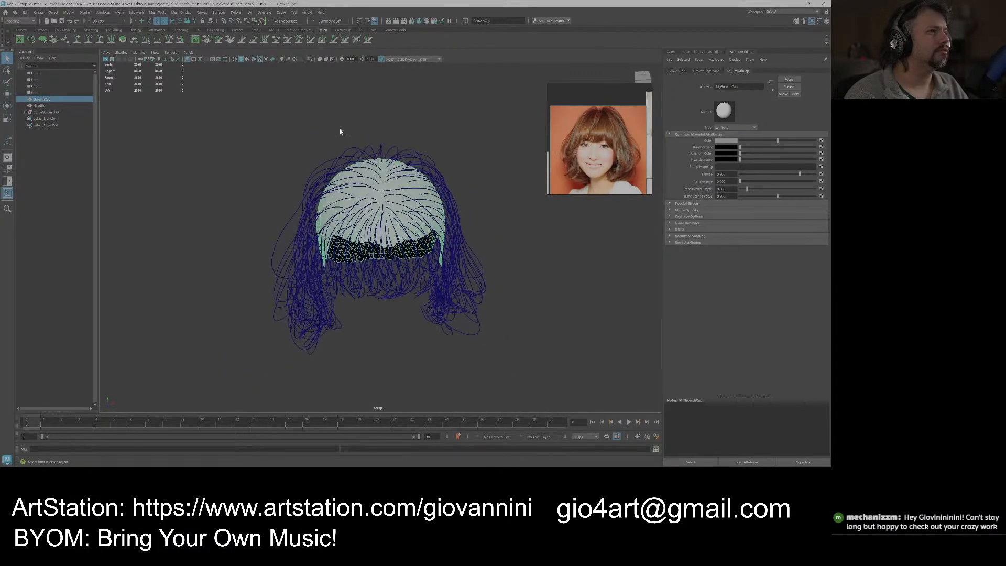
click(250, 11)
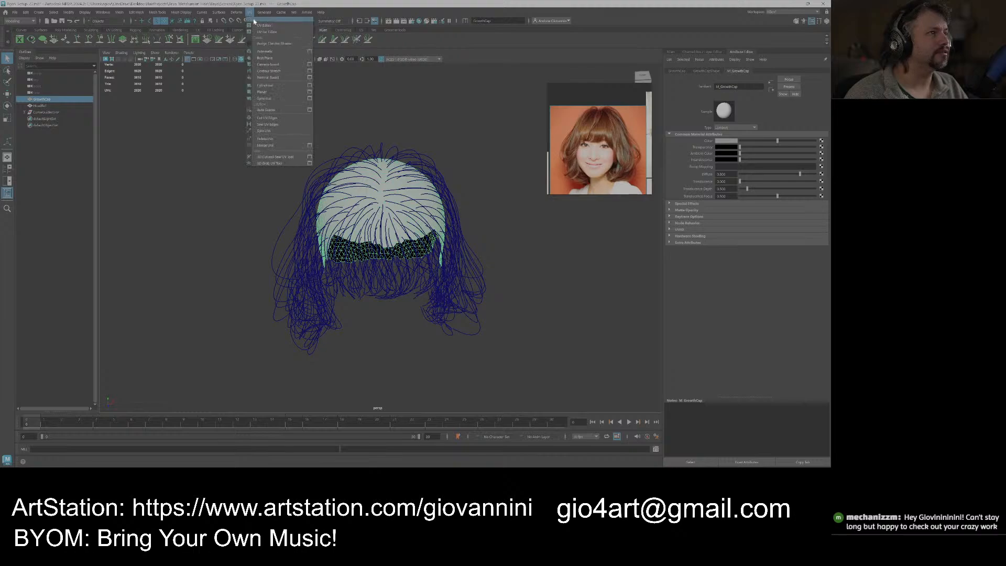
click(261, 26)
drag(276, 42, 314, 156)
drag(386, 157, 267, 309)
Inspect a vertex at the top of the growth cap, undo the last action, and reselect the whole cap in object mode.
scroll(393, 183, up, 5)
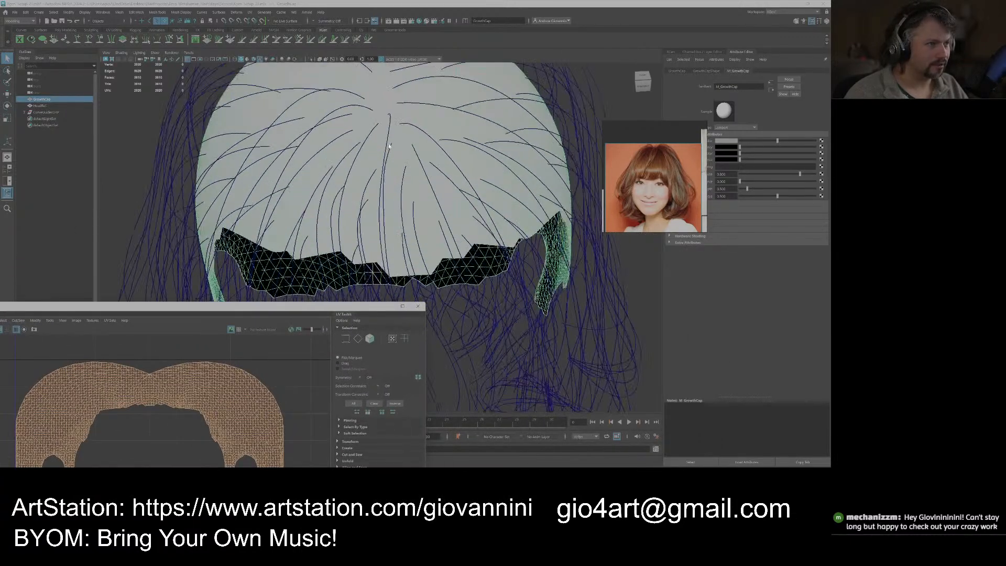
alt+middle_drag(392, 183, 388, 209)
mouse_move(372, 177)
right_down()
mouse_move(366, 183)
mouse_move(370, 174)
right_up()
key(w)
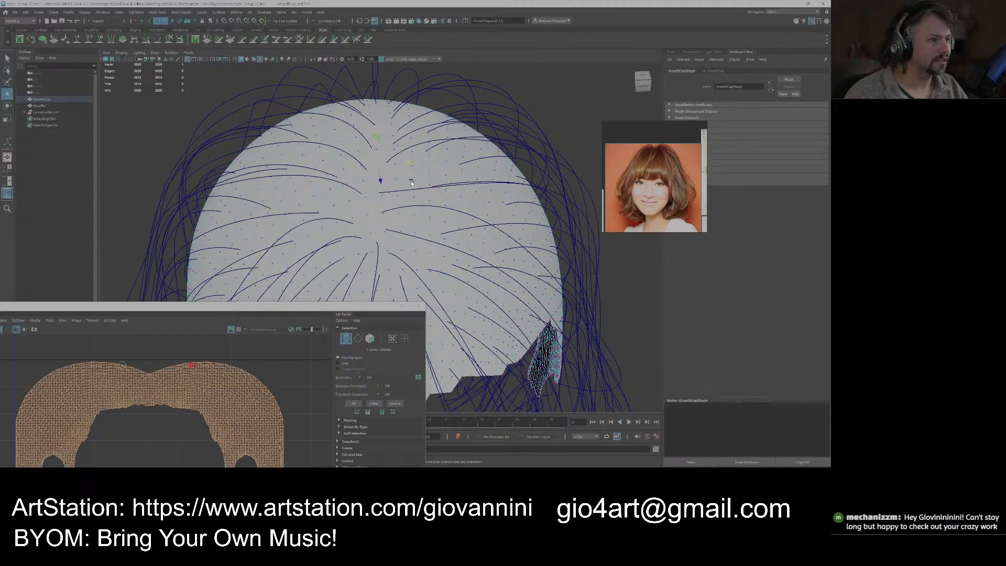
alt+drag(371, 163, 387, 160)
alt+middle_drag(387, 161, 413, 198)
alt+drag(411, 159, 413, 169)
key(ctrl+z)
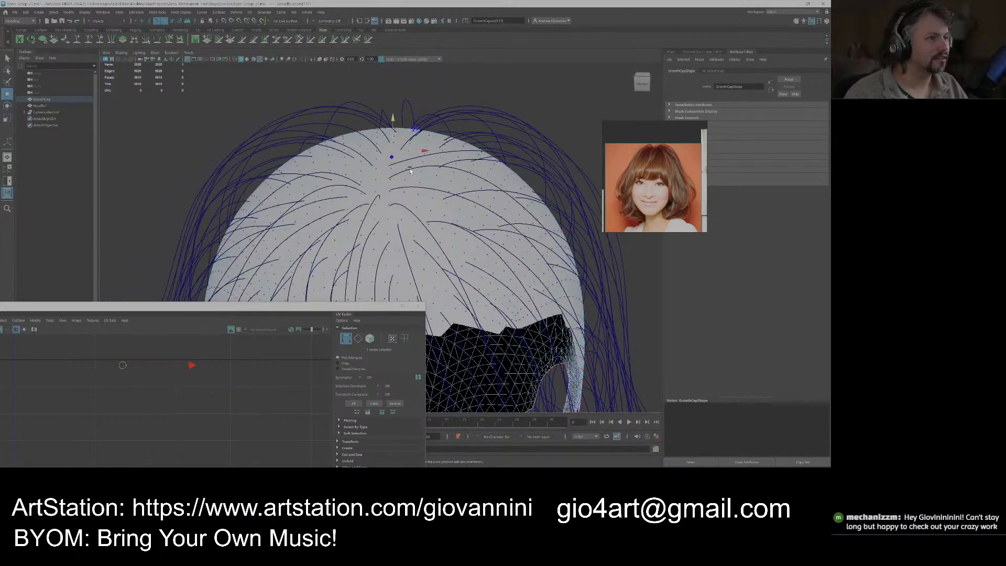
scroll(412, 195, down, 3)
right_drag(282, 126, 319, 113)
scroll(377, 285, down, 3)
click(508, 187)
click(429, 210)
Open the UV Set Editor for the growth cap and arrange it and the UV Editor so the model stays visible.
drag(248, 306, 349, 172)
scroll(292, 297, down, 5)
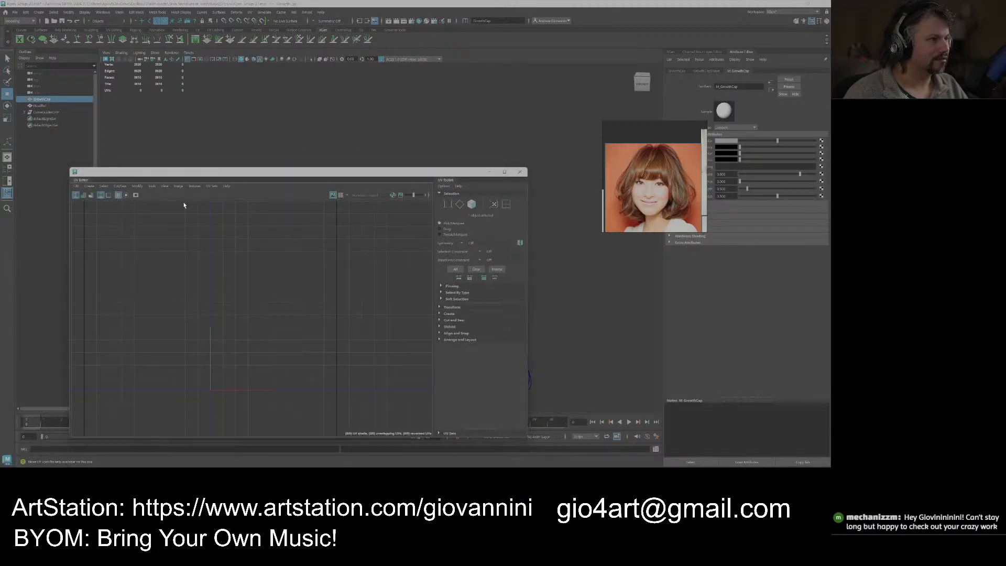
click(205, 187)
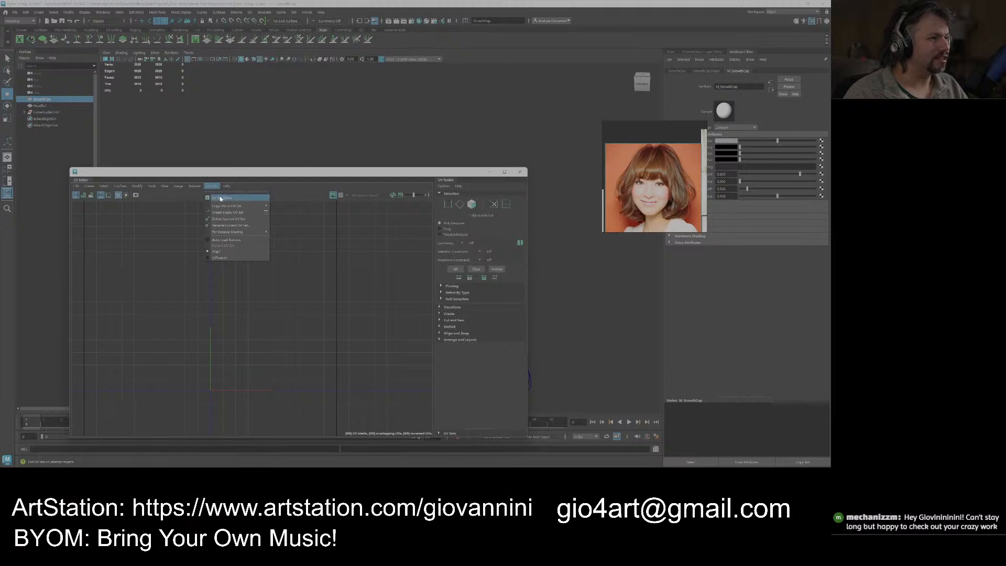
click(221, 197)
drag(193, 178, 121, 195)
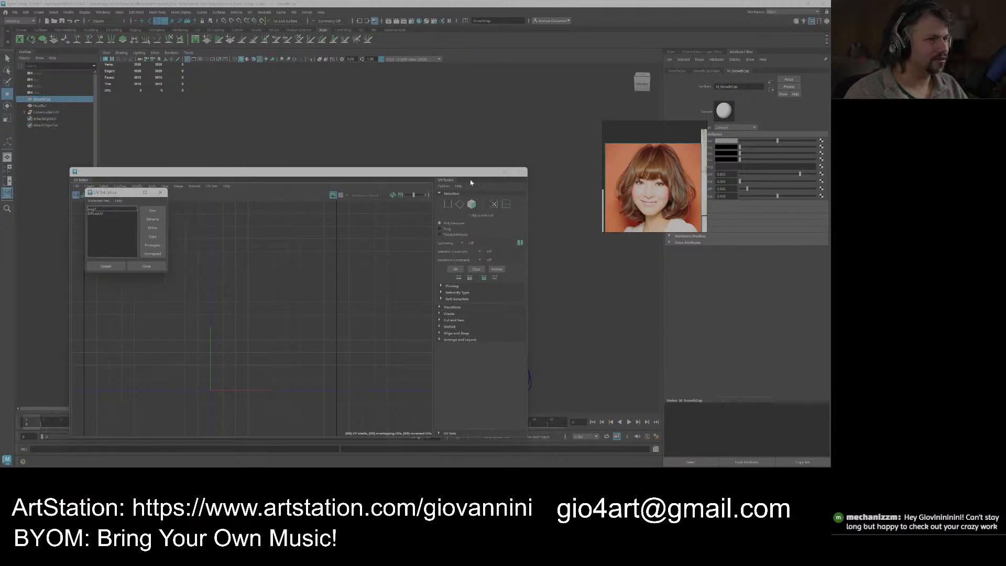
drag(466, 170, 463, 342)
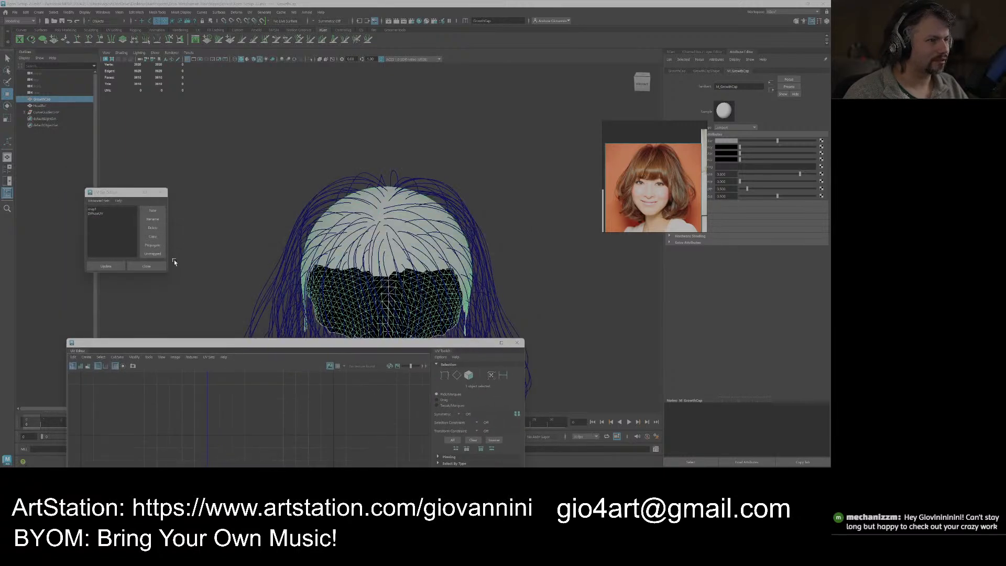
Delete the growth cap's second UV set and make map1 the selected set.
click(96, 213)
drag(226, 344, 382, 158)
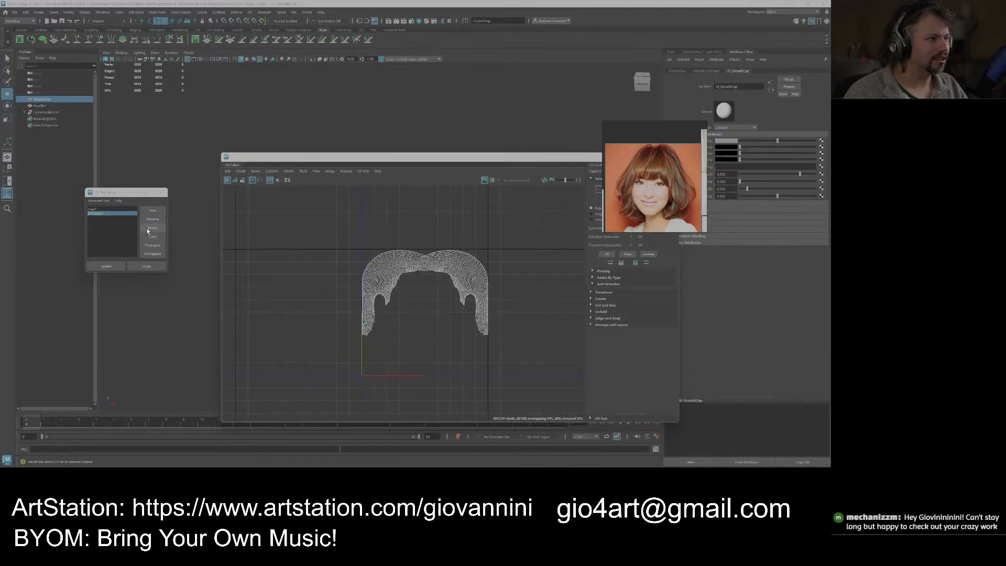
click(152, 227)
click(92, 211)
Move the UV Editor off the growth cap and create a camera-based UV projection on it from the current perspective view.
drag(433, 161, 240, 258)
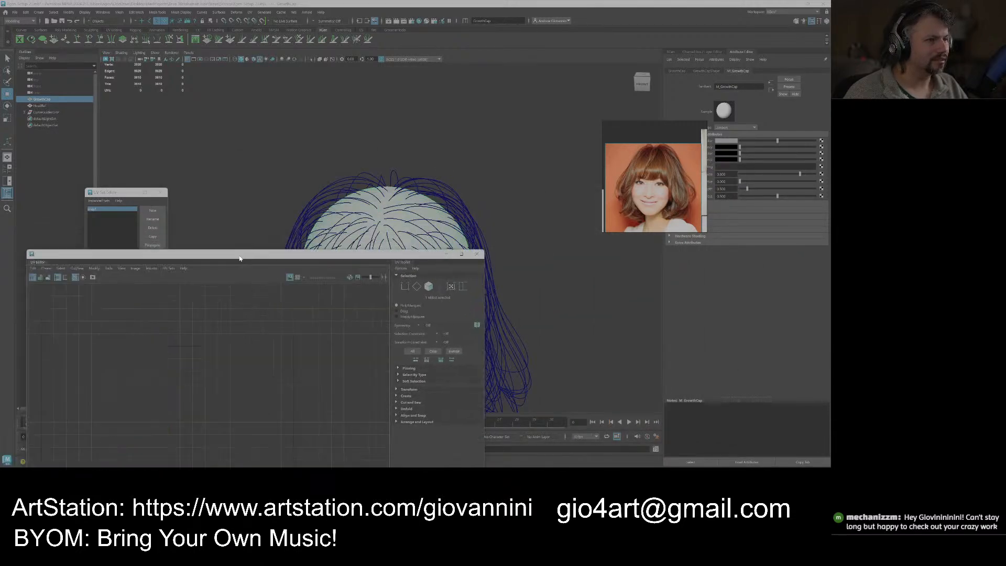
click(406, 395)
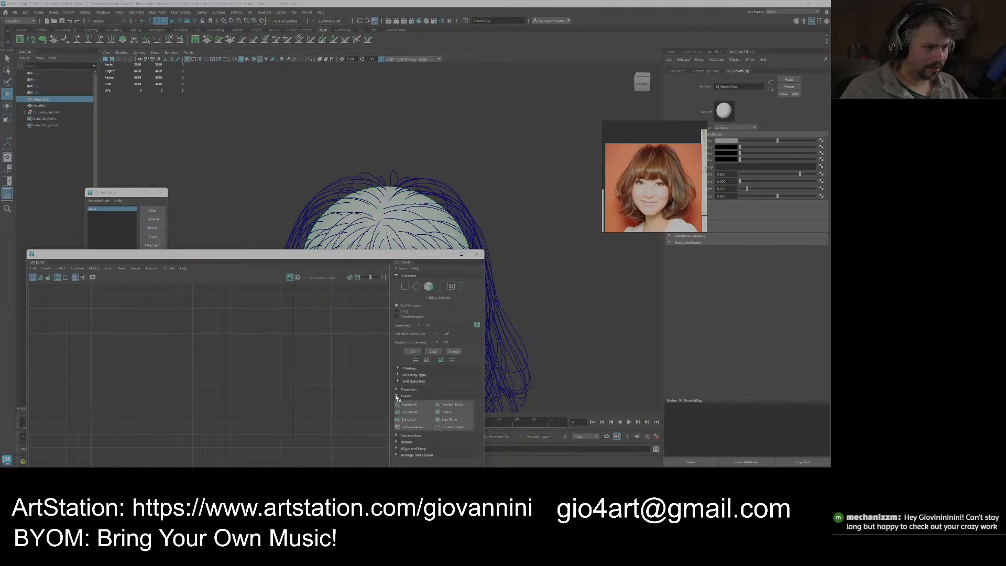
click(411, 427)
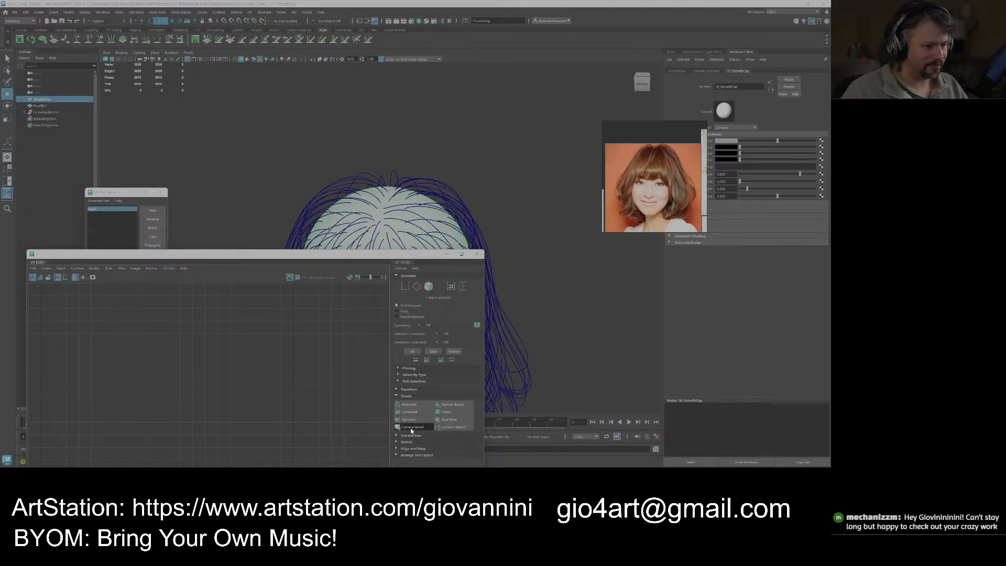
Try to unfold the growth cap's projected UVs, cancel the non-manifold geometry dialog, and close the UV Editor.
click(399, 436)
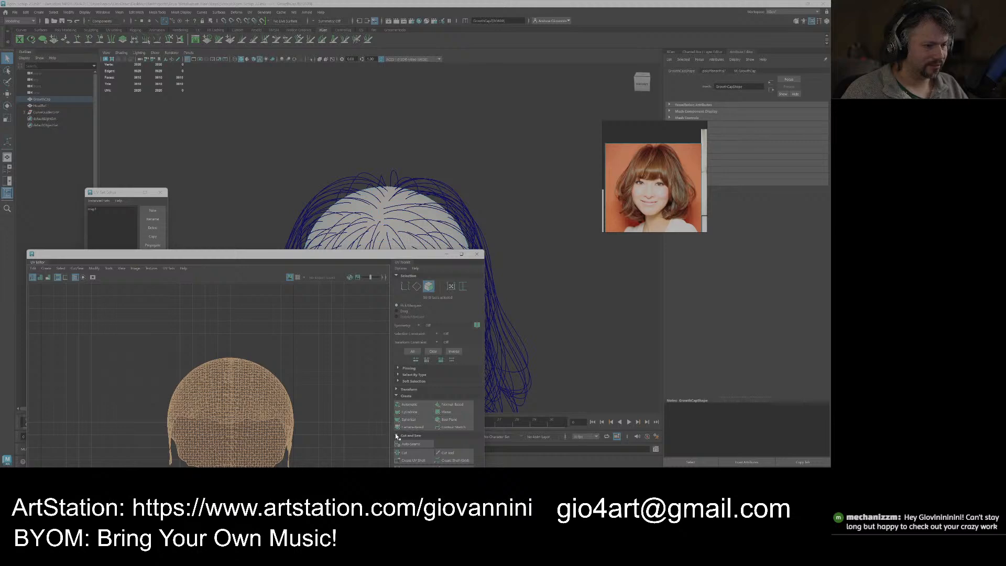
click(396, 435)
click(397, 442)
drag(384, 249, 473, 109)
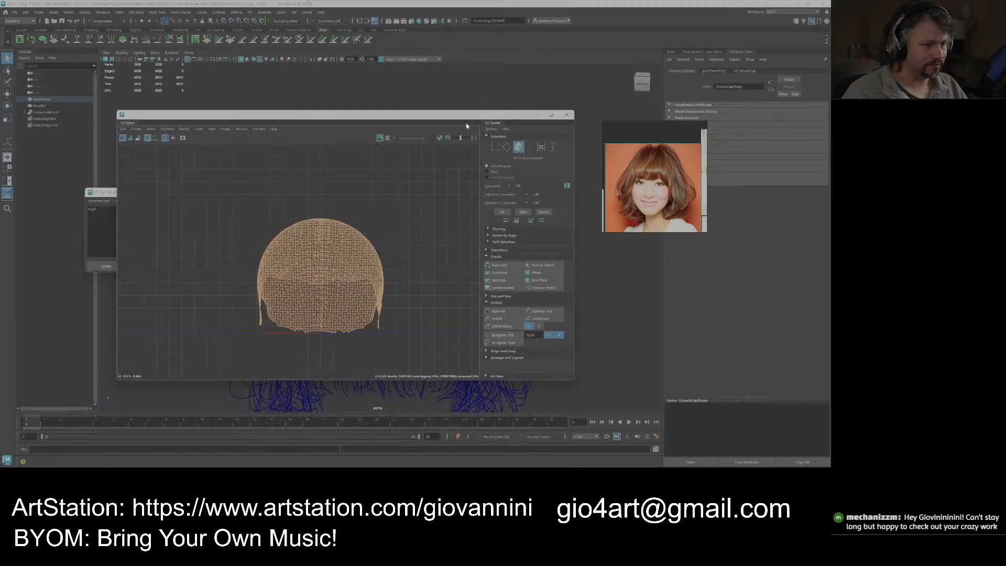
click(498, 319)
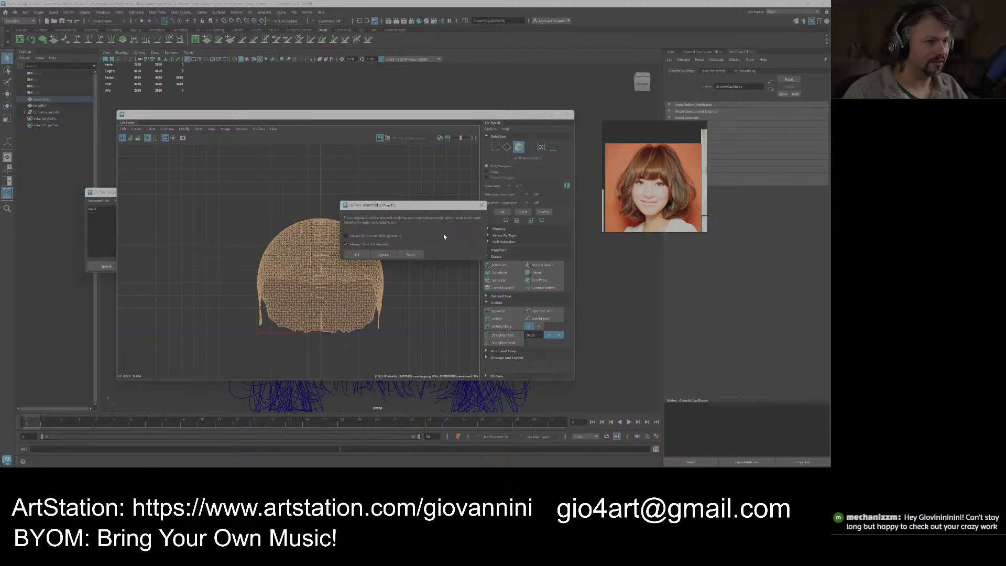
click(481, 205)
click(566, 115)
Reselect the whole growth cap in object mode and isolate it in the perspective view.
click(498, 170)
right_drag(496, 149, 519, 142)
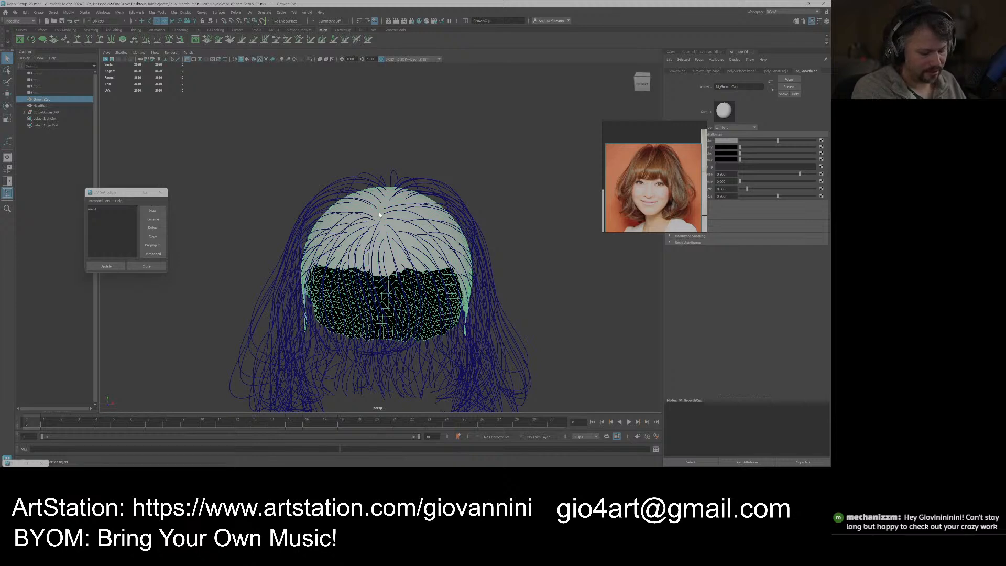
key(ctrl+1)
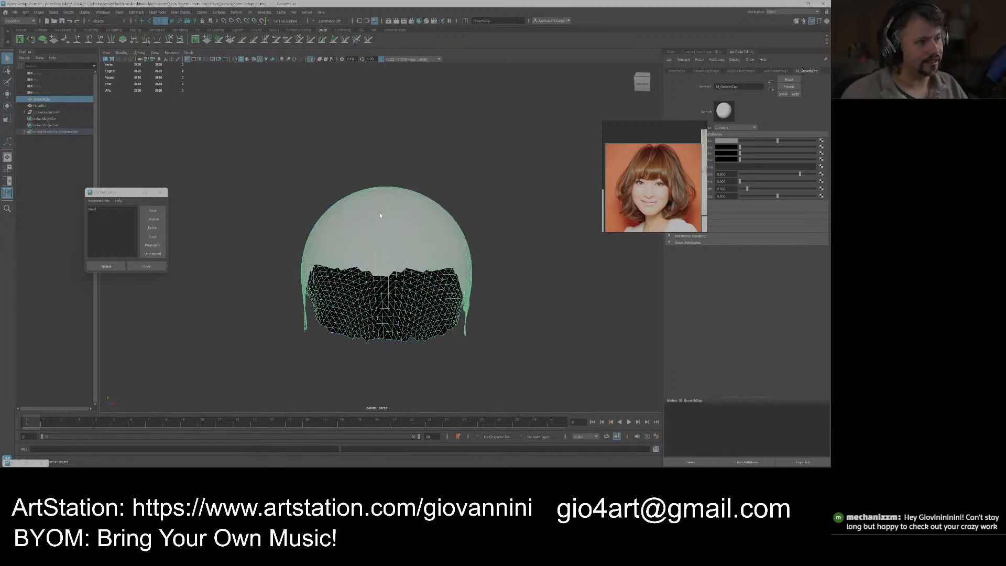
key(f)
alt+drag(421, 234, 426, 184)
right_click(451, 124)
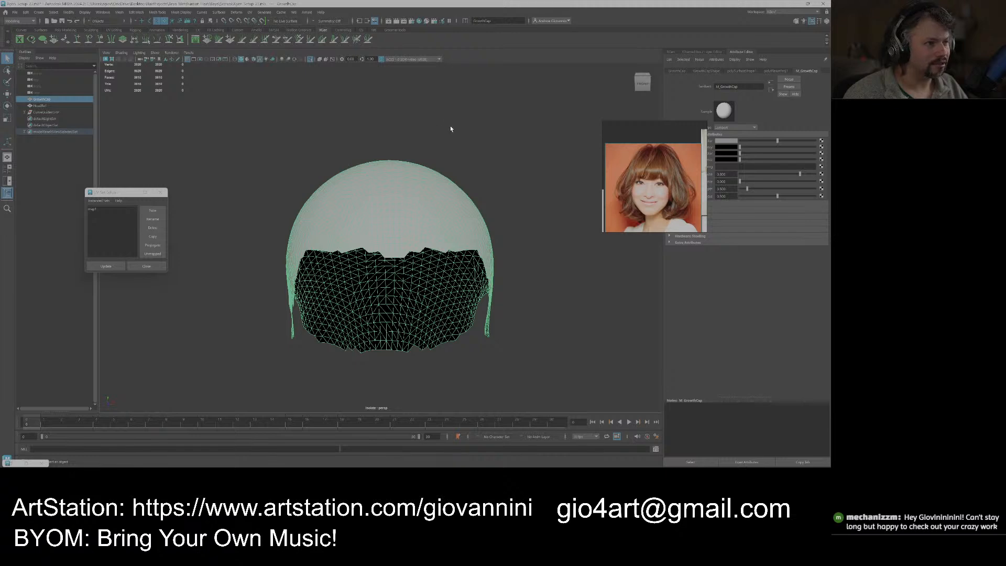
Turn off isolation in the perspective view and isolate and frame the growth cap in the front view instead.
key(space)
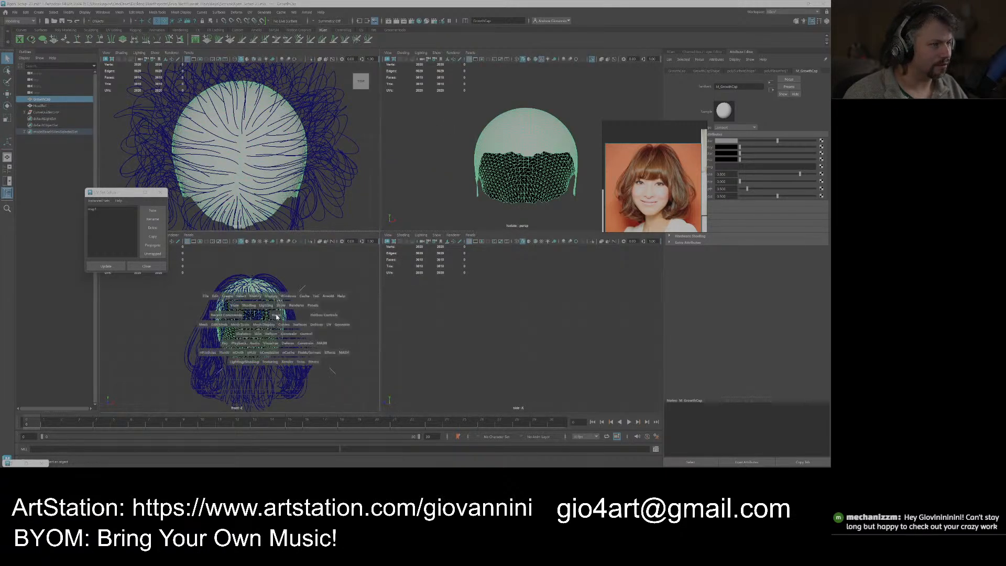
key(space)
key(space)
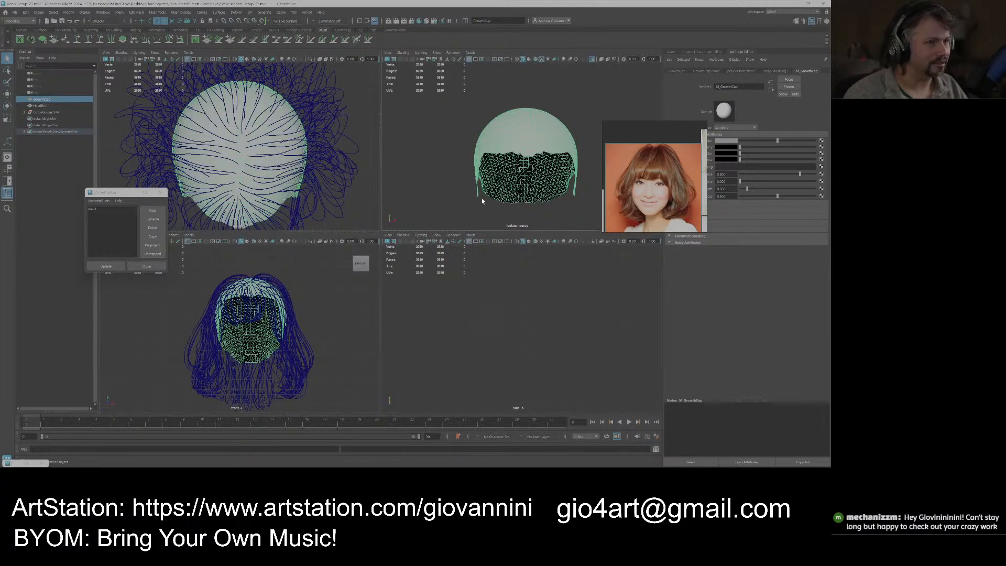
key(space)
key(ctrl+1)
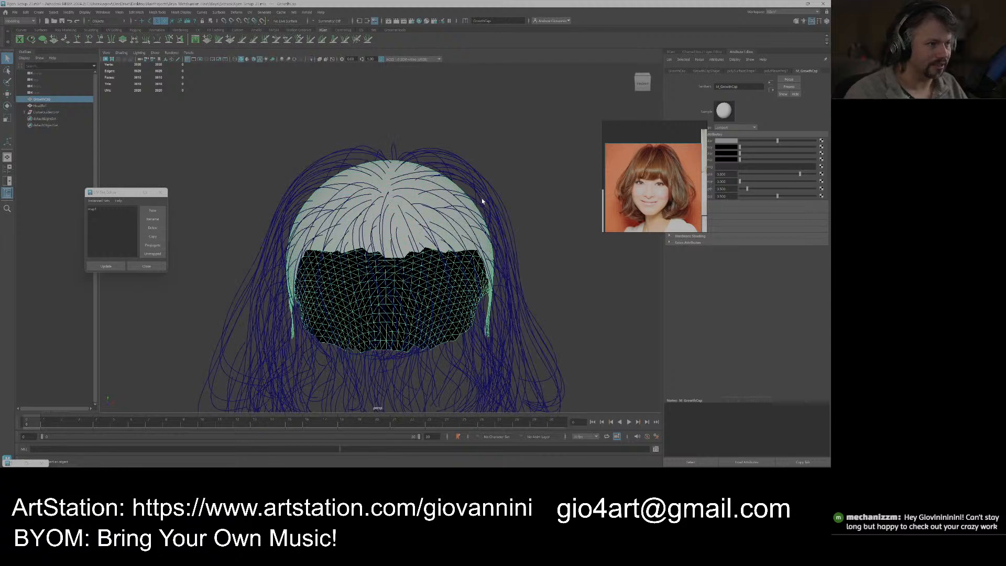
key(space)
key(space)
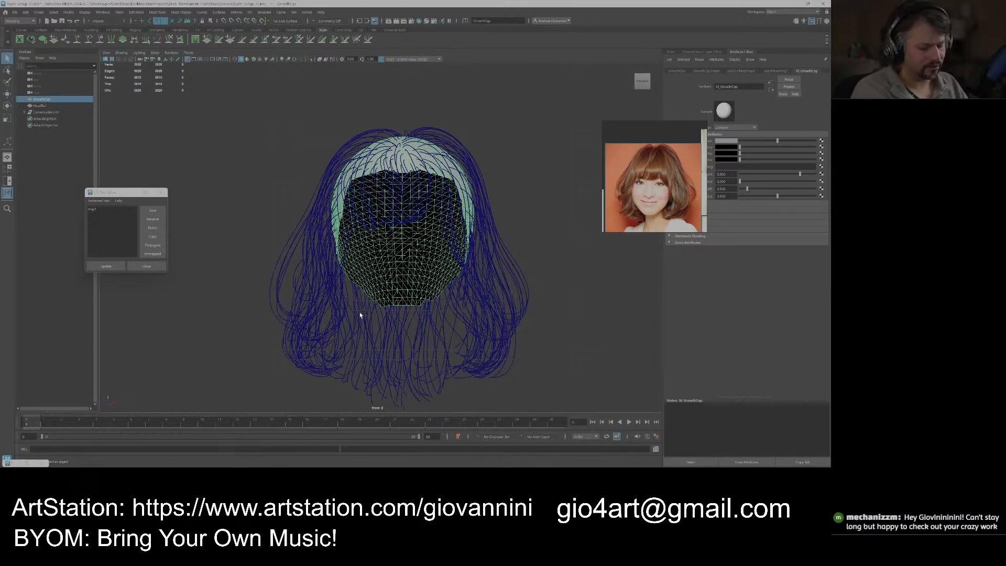
key(ctrl+1)
key(f)
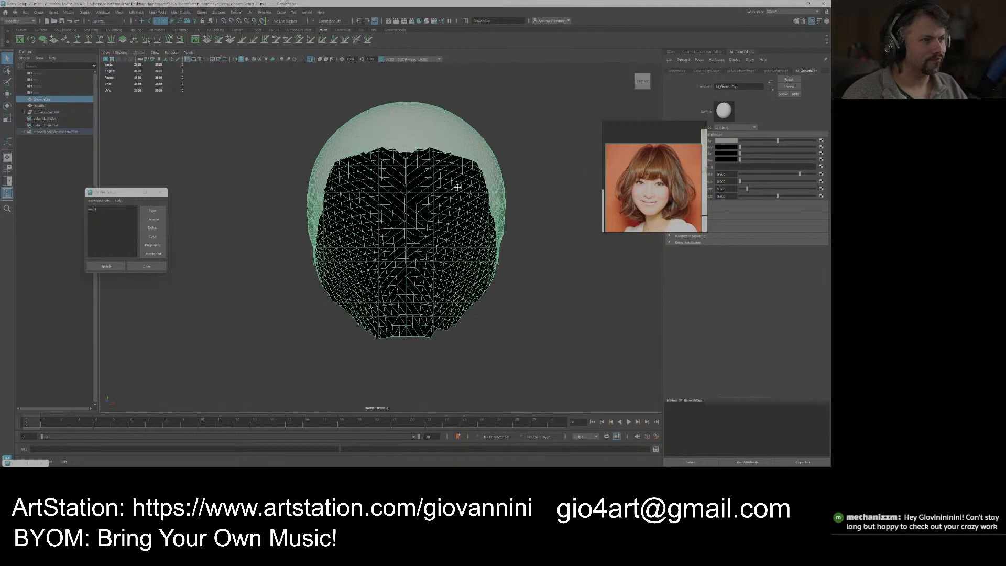
Switch the isolated growth cap to vertex selection mode in the front view.
scroll(424, 220, up, 2)
mouse_move(422, 238)
alt+middle_down()
mouse_move(433, 218)
mouse_move(418, 232)
alt+middle_up()
scroll(432, 218, down, 2)
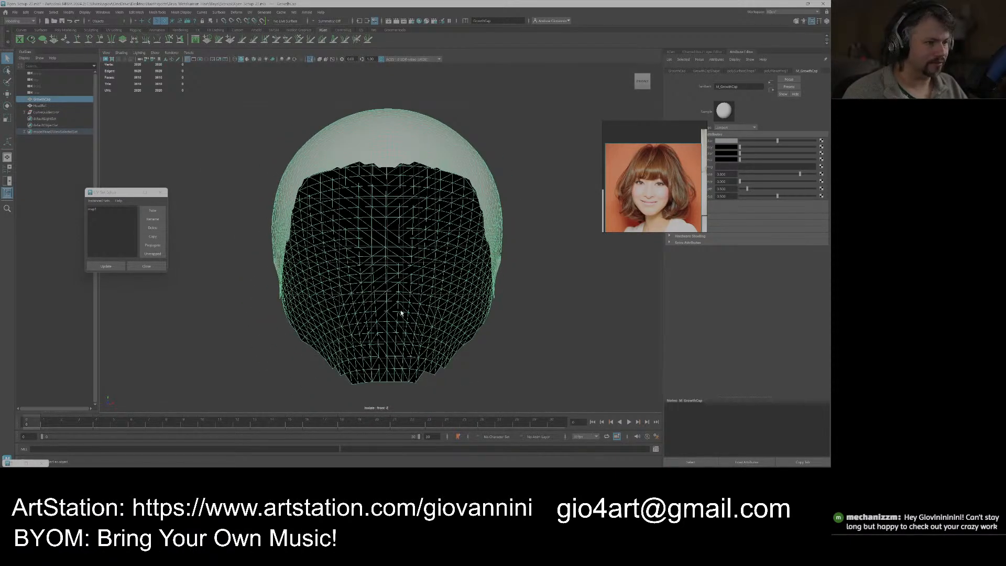
right_drag(390, 285, 367, 288)
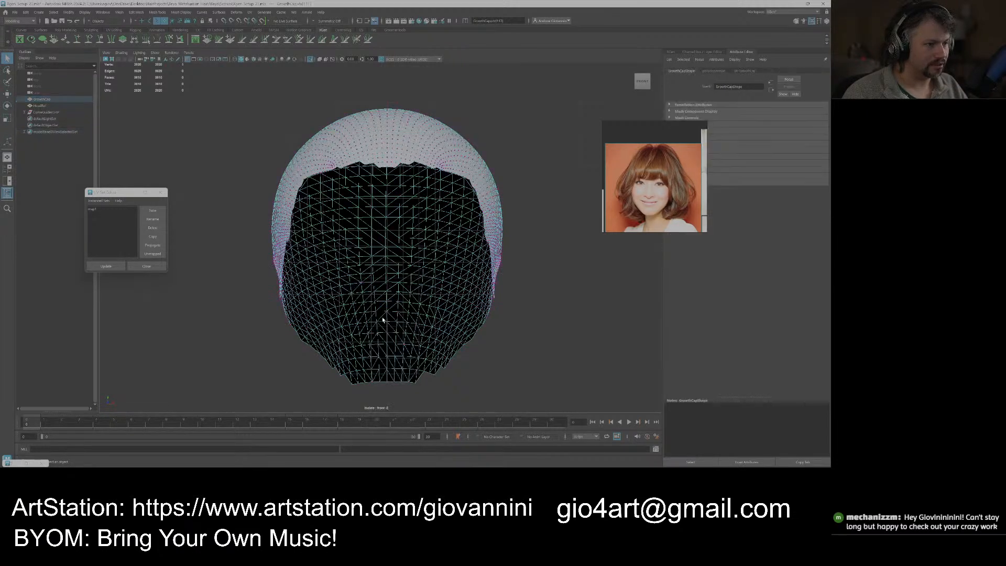
Merge the vertices along the vertical centre line of the growth cap mesh.
drag(390, 388, 384, 95)
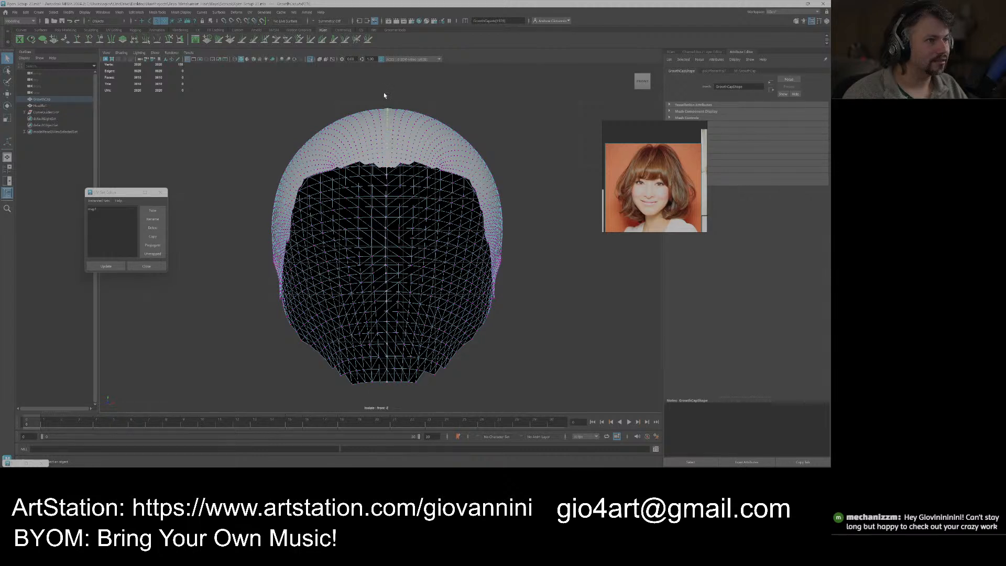
drag(519, 390, 391, 65)
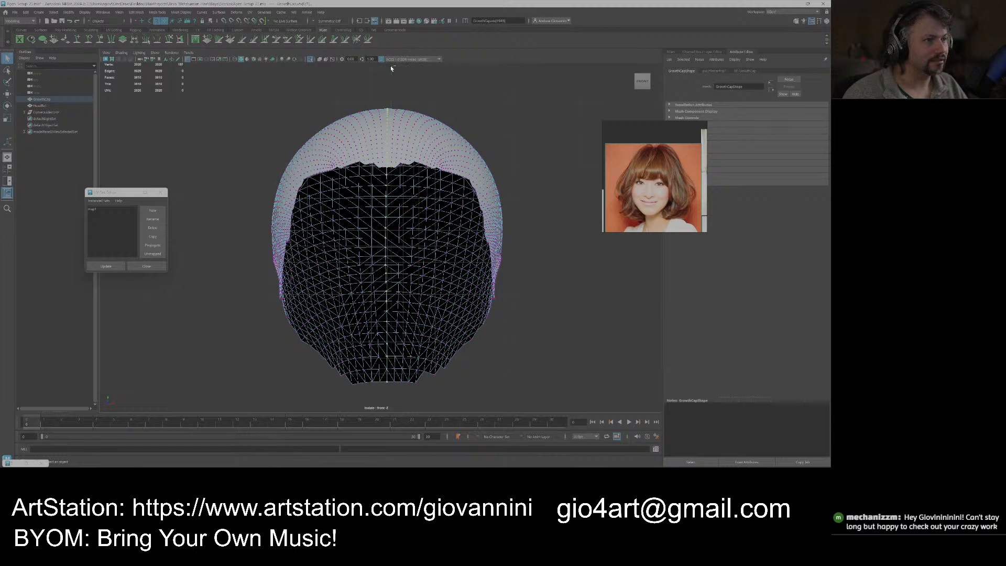
alt+drag(472, 127, 474, 124)
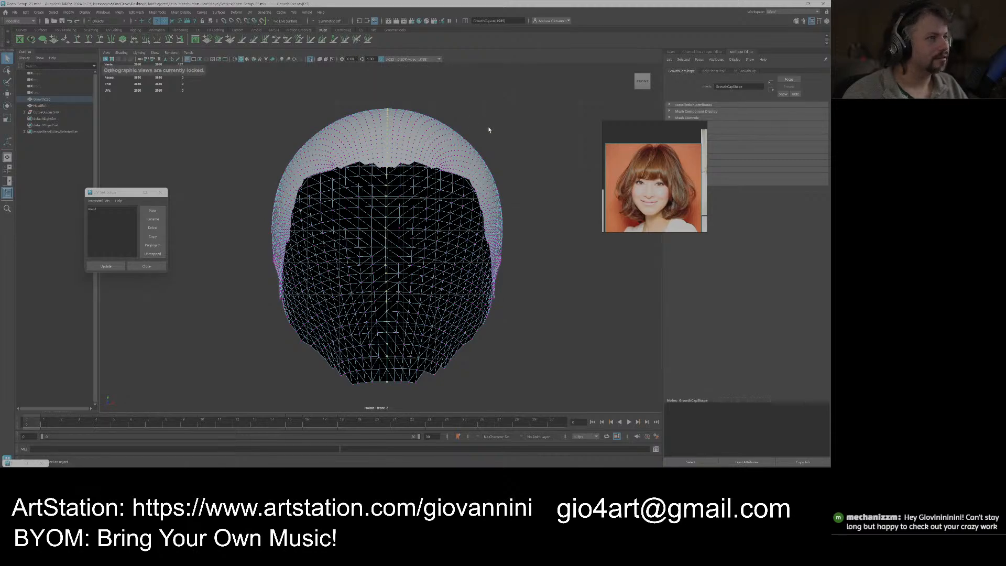
key(space)
key(space)
alt+drag(366, 225, 309, 193)
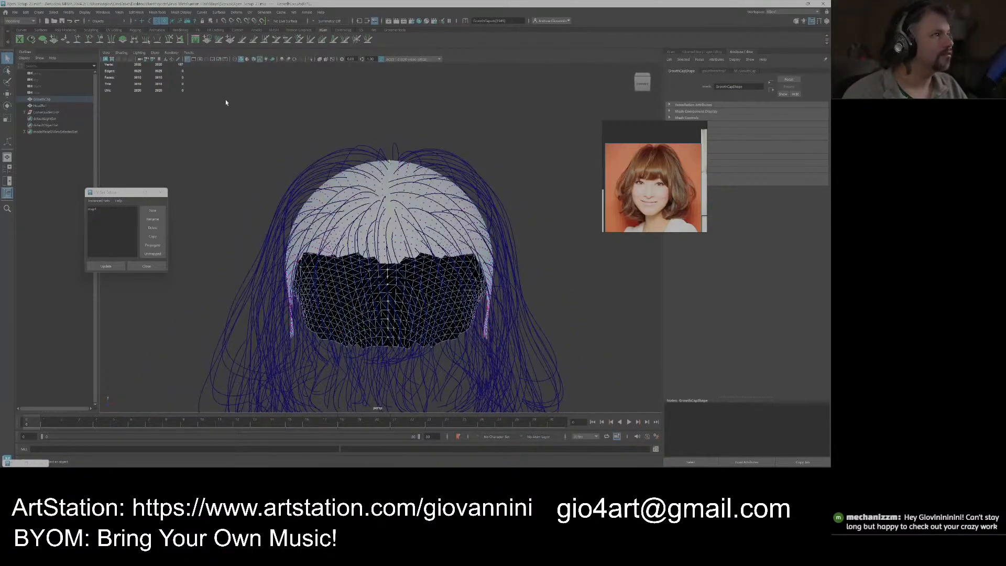
click(139, 12)
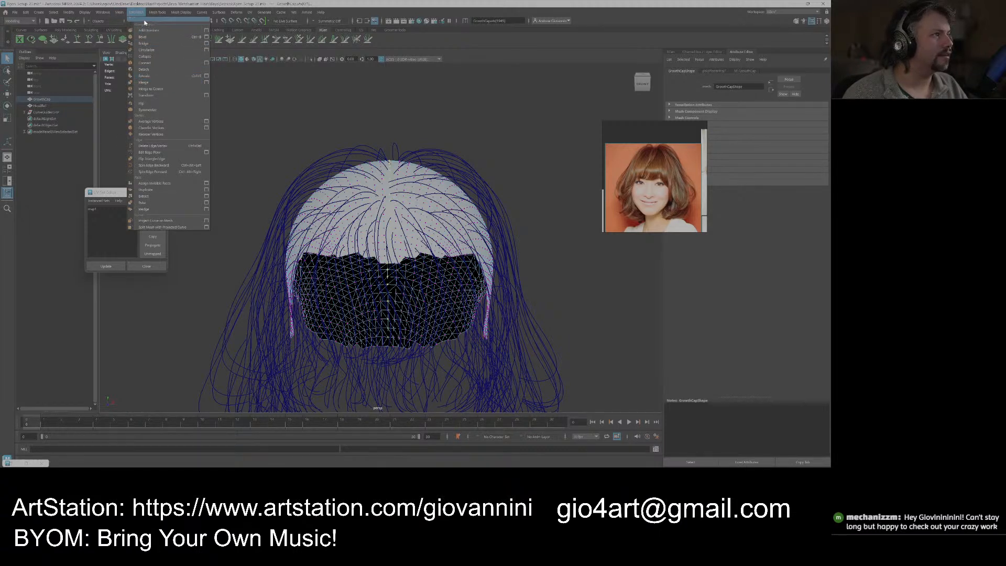
click(166, 24)
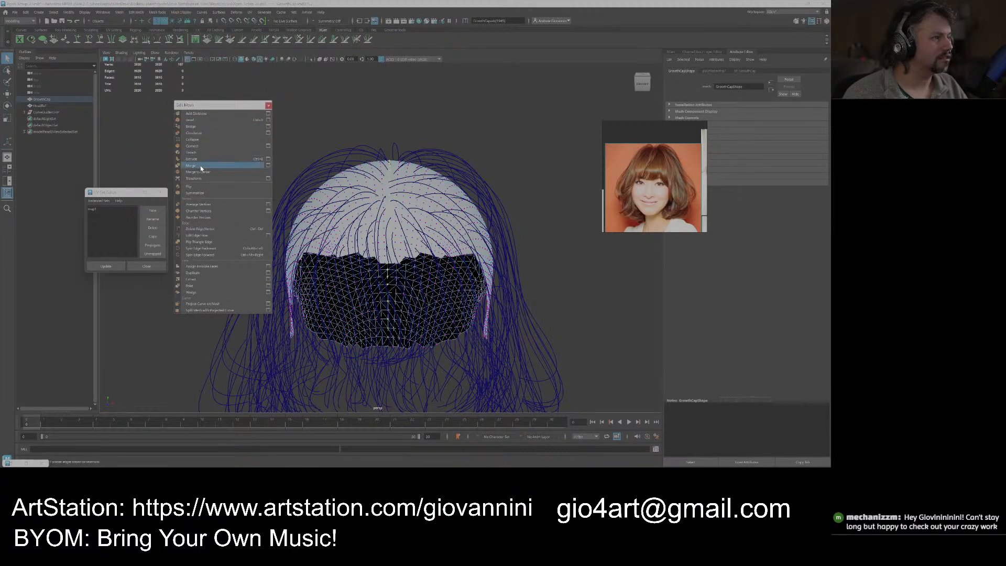
click(267, 165)
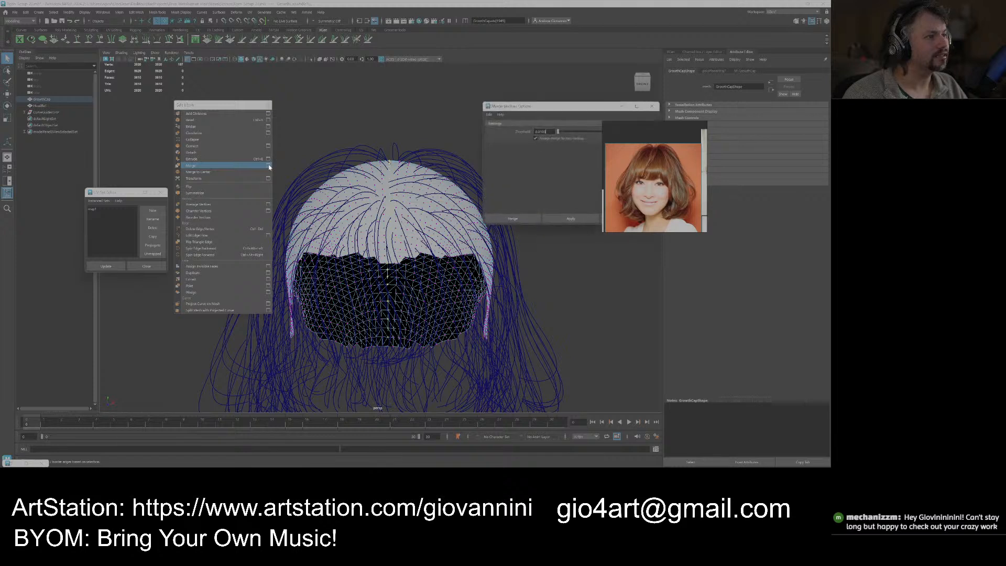
drag(543, 113, 450, 70)
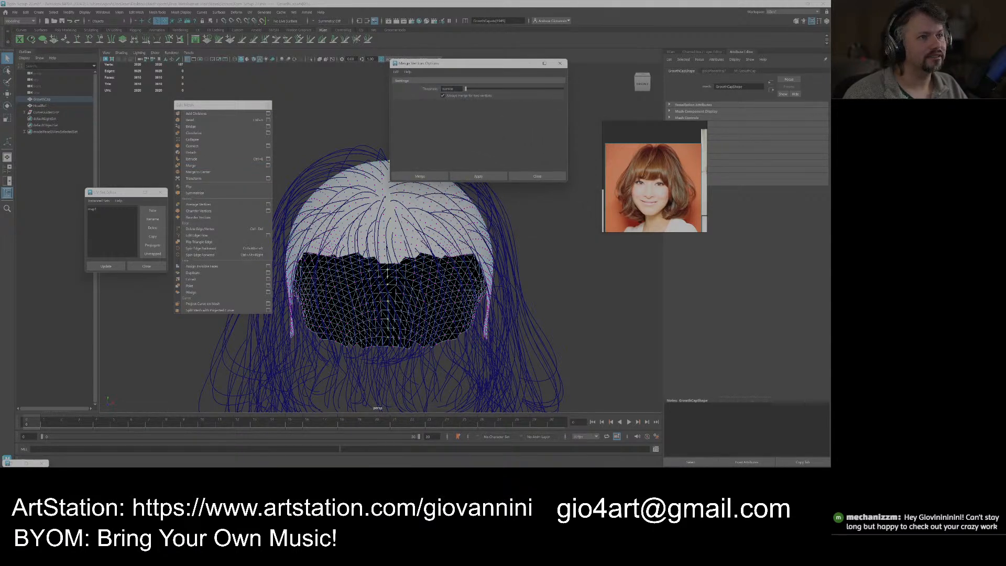
click(469, 177)
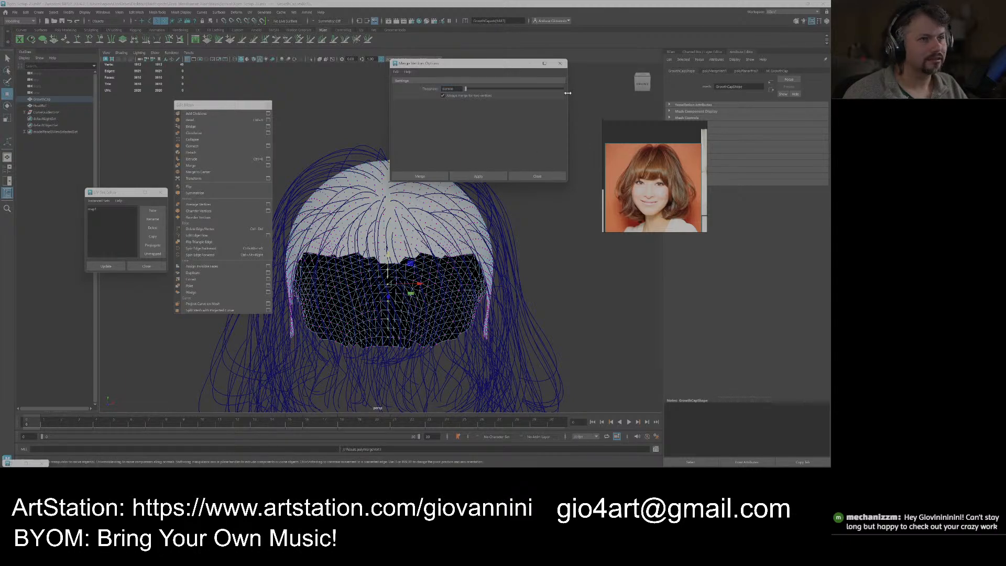
click(560, 63)
click(268, 104)
Return the growth cap to object selection and isolate it from the hair curves in the perspective view.
alt+drag(276, 112, 461, 149)
right_drag(513, 111, 538, 107)
right_drag(372, 137, 407, 128)
key(ctrl+1)
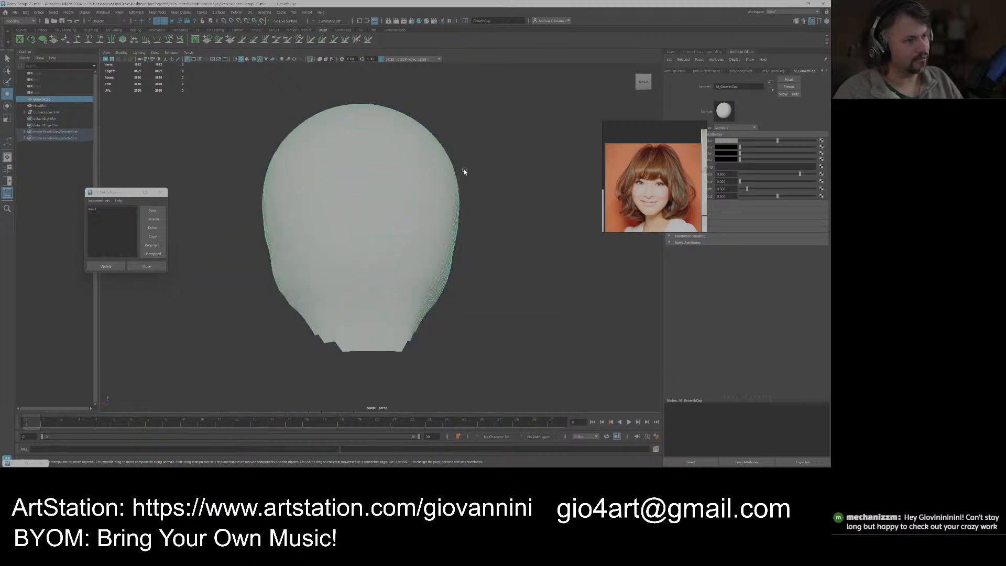
Examine individual vertices along the isolated growth cap's centre seam to check the merge.
scroll(435, 203, up, 2)
alt+middle_drag(423, 218, 417, 196)
alt+drag(416, 195, 368, 184)
right_drag(361, 185, 354, 190)
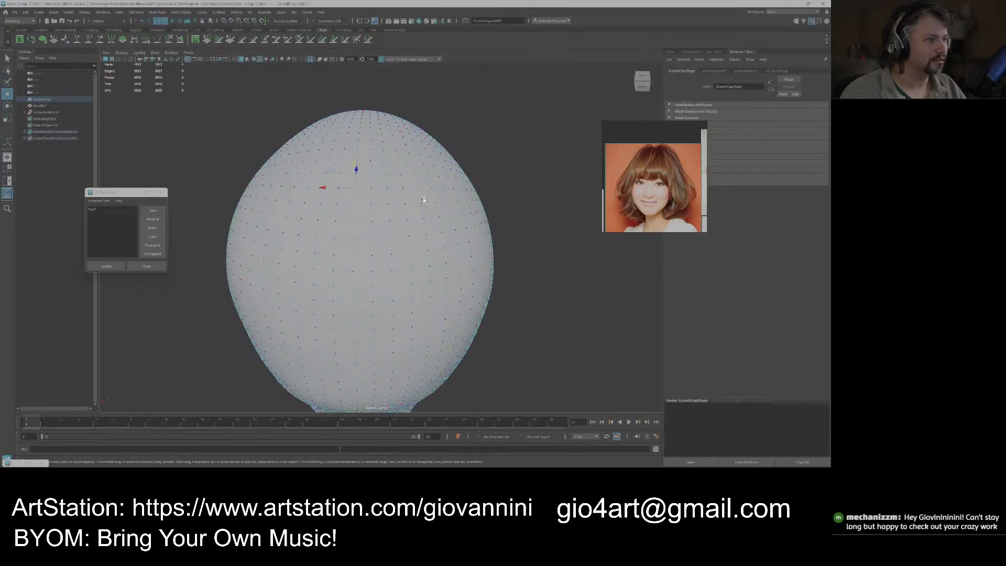
scroll(403, 199, up, 5)
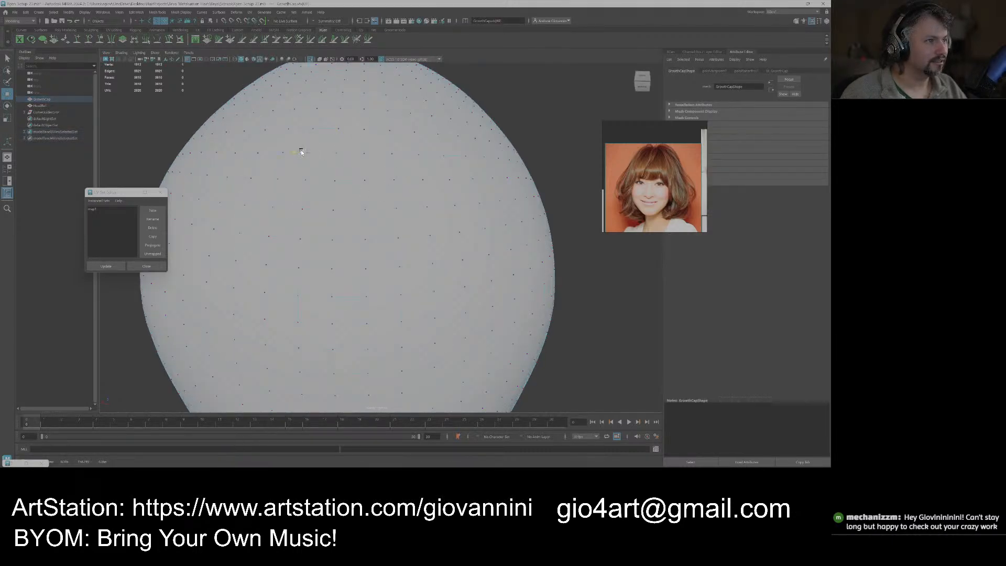
click(317, 181)
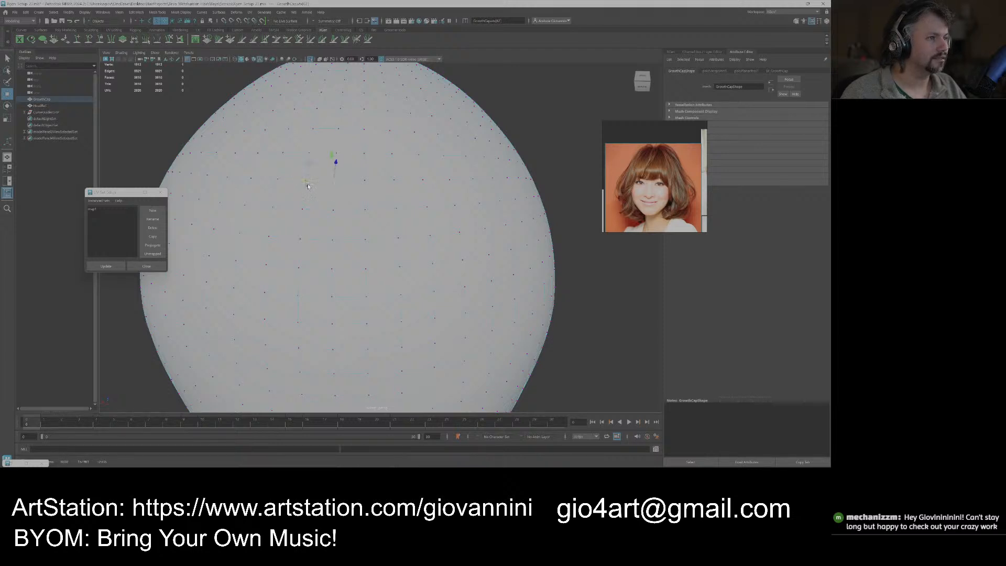
click(311, 210)
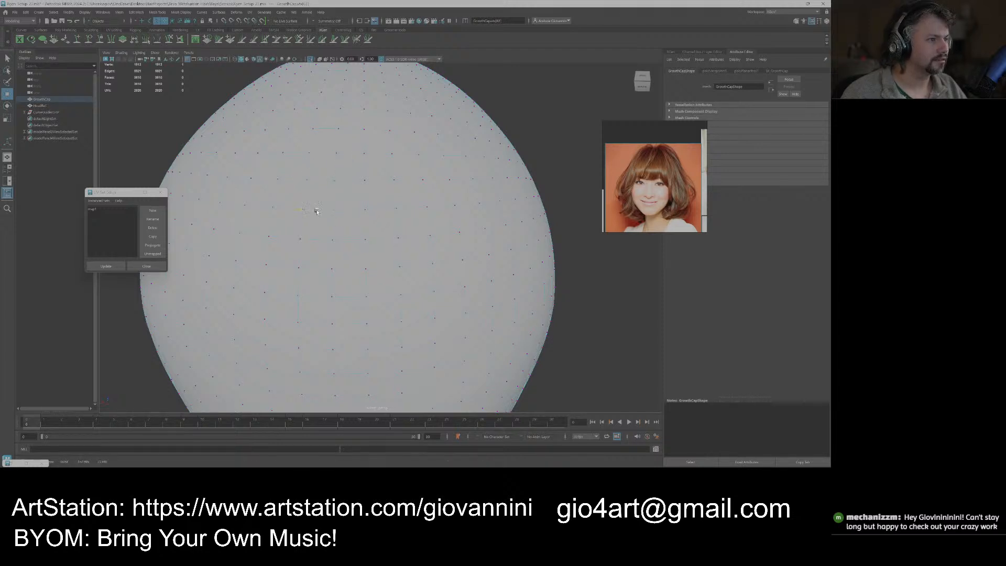
scroll(404, 208, down, 5)
alt+drag(476, 164, 368, 195)
click(365, 193)
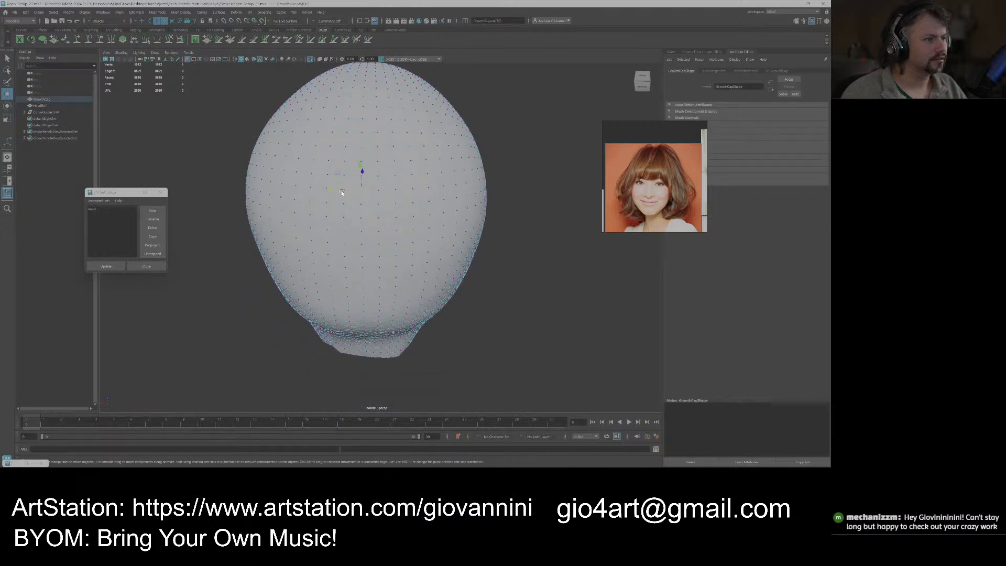
Create a camera-based UV projection of the whole growth cap in the UV Editor and unfold it.
right_drag(530, 107, 539, 105)
alt+drag(442, 173, 436, 181)
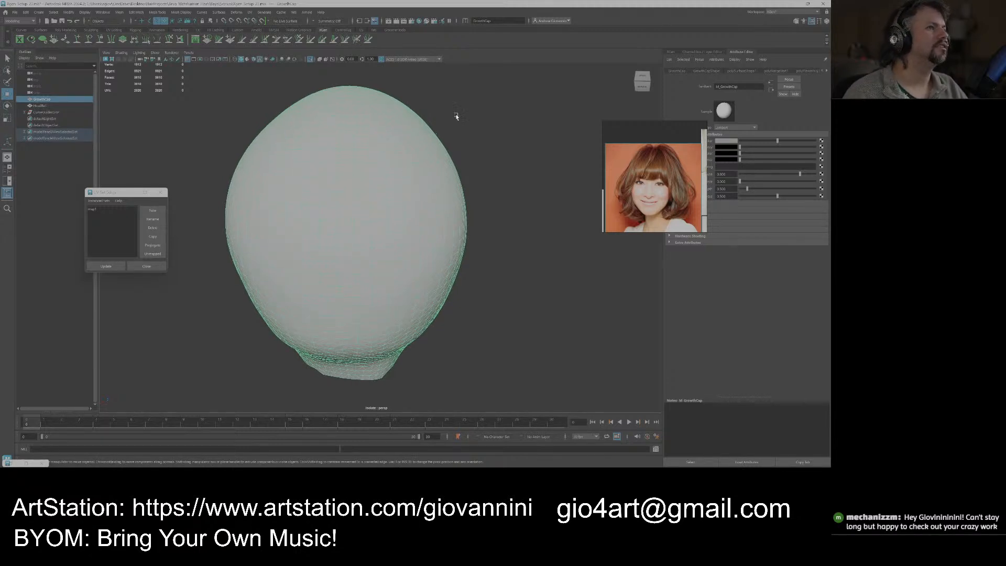
click(249, 12)
click(273, 28)
drag(292, 119, 354, 147)
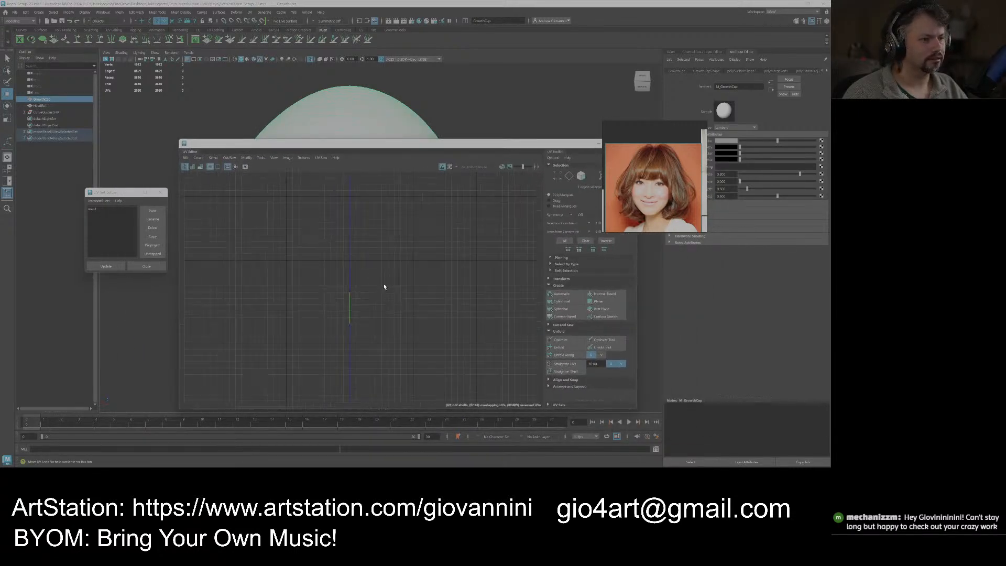
click(568, 318)
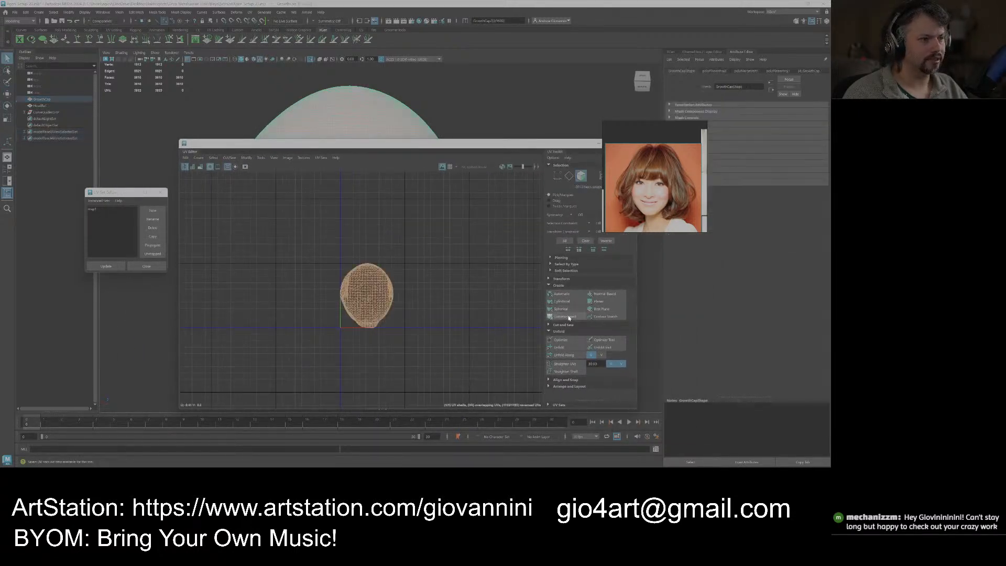
click(572, 349)
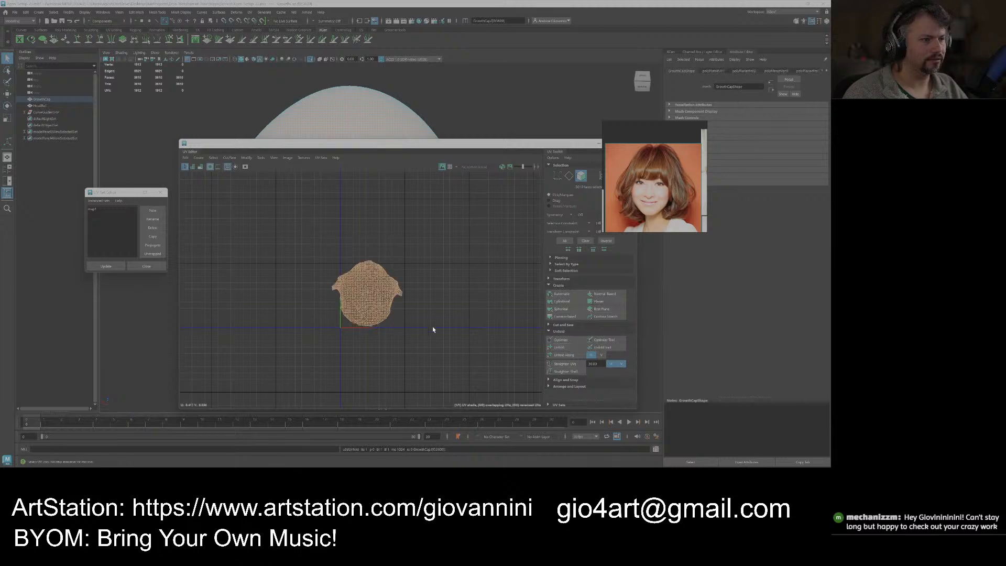
Select the unfolded growth cap UV shell, rotate it slightly to straighten it, and reposition it over the U1V1 tile.
scroll(346, 299, up, 3)
alt+middle_drag(330, 269, 399, 273)
scroll(390, 282, up, 2)
right_click(392, 263)
click(362, 250)
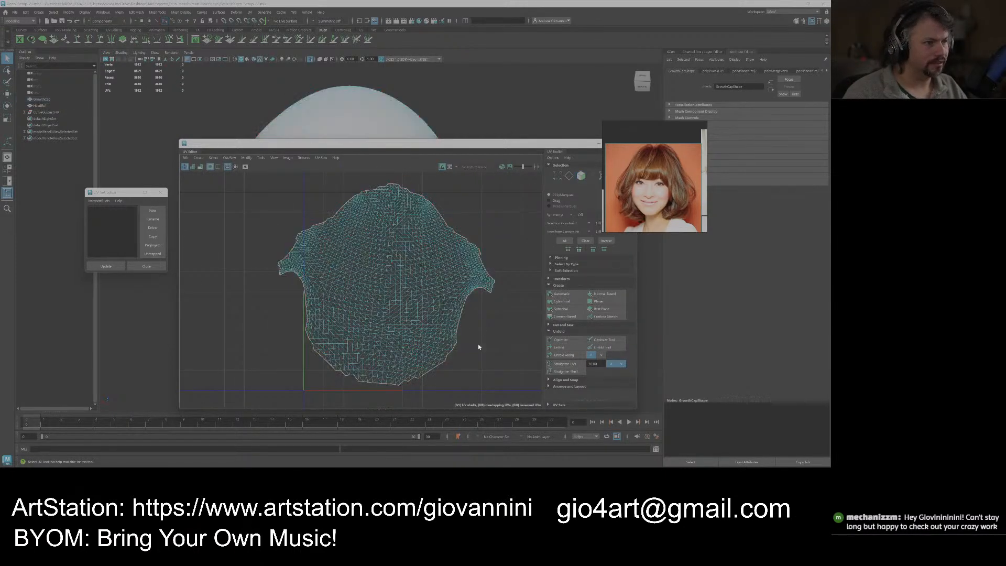
key(e)
drag(441, 325, 445, 322)
key(w)
drag(386, 284, 406, 291)
Check the UV shell's rotation and display the checker map on the growth cap.
scroll(507, 212, down, 3)
alt+middle_drag(508, 213, 482, 257)
scroll(482, 257, down, 3)
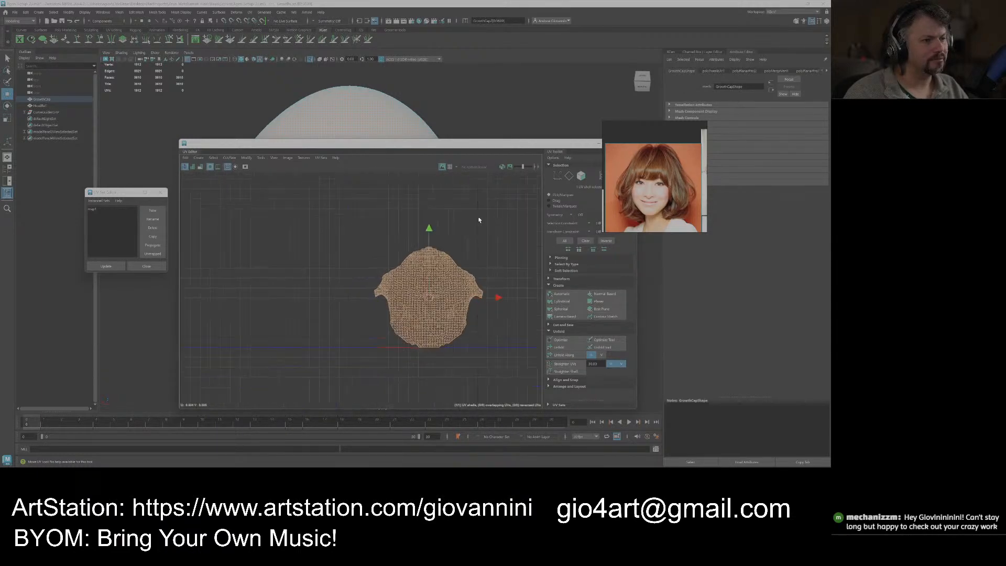
alt+middle_drag(479, 221, 425, 299)
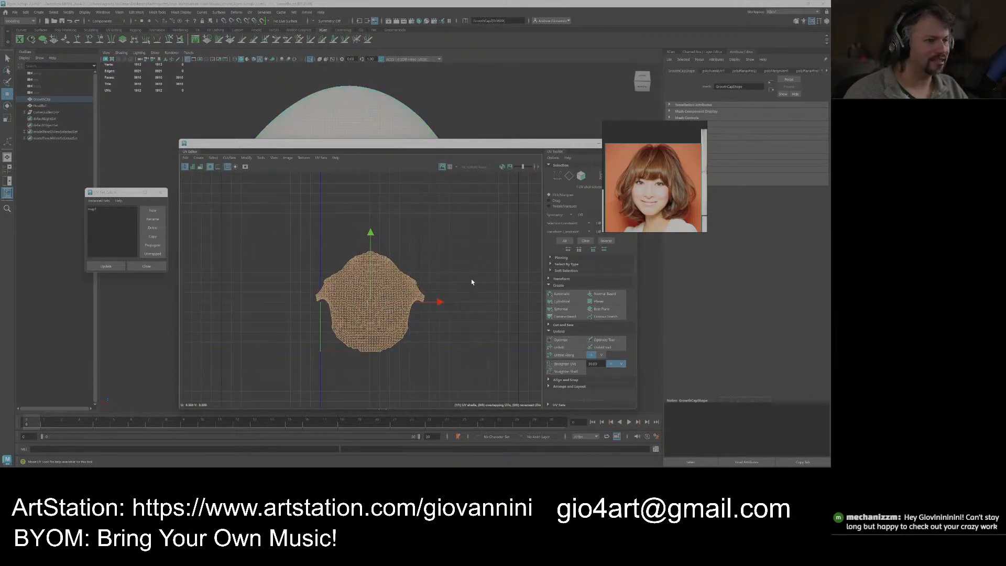
key(e)
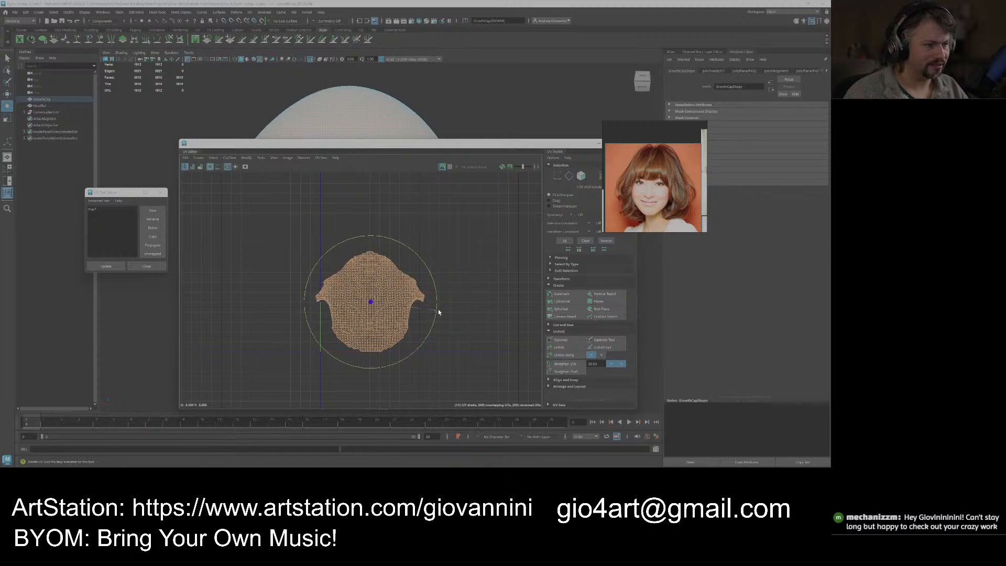
click(450, 168)
Centre the UV shell in the U1V1 tile and scale it down slightly to fit the tile's height.
key(w)
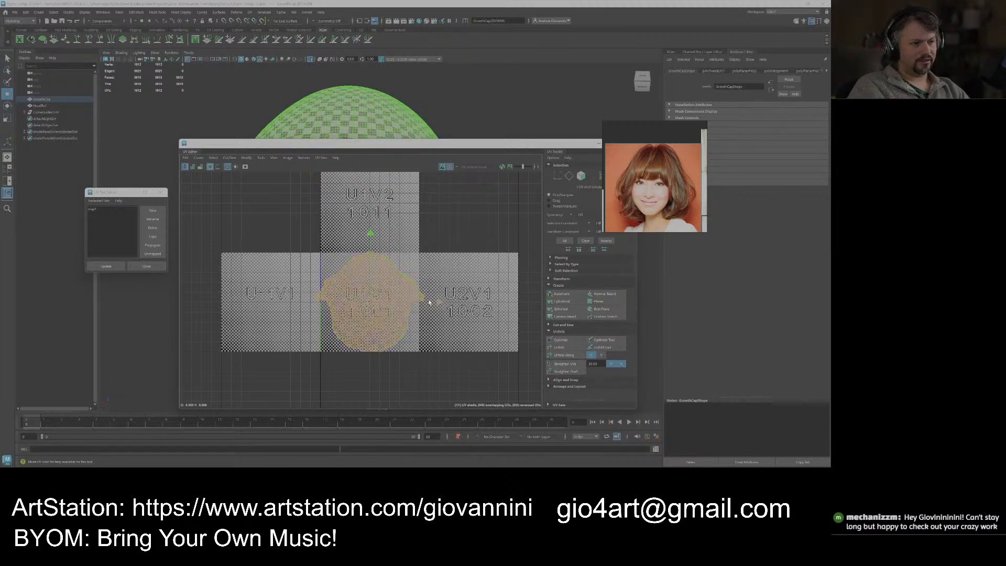
drag(421, 302, 370, 306)
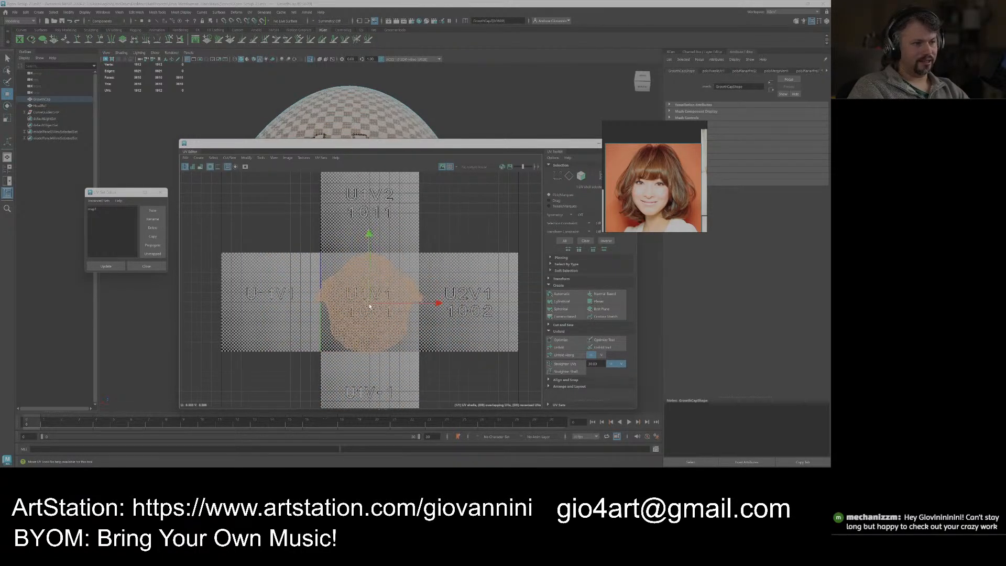
key(r)
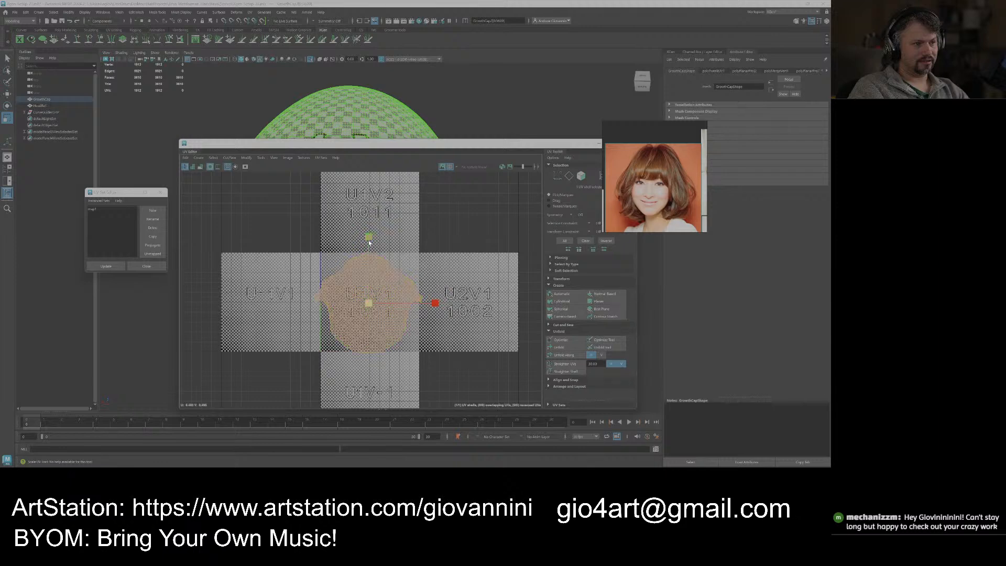
drag(369, 303, 368, 303)
key(w)
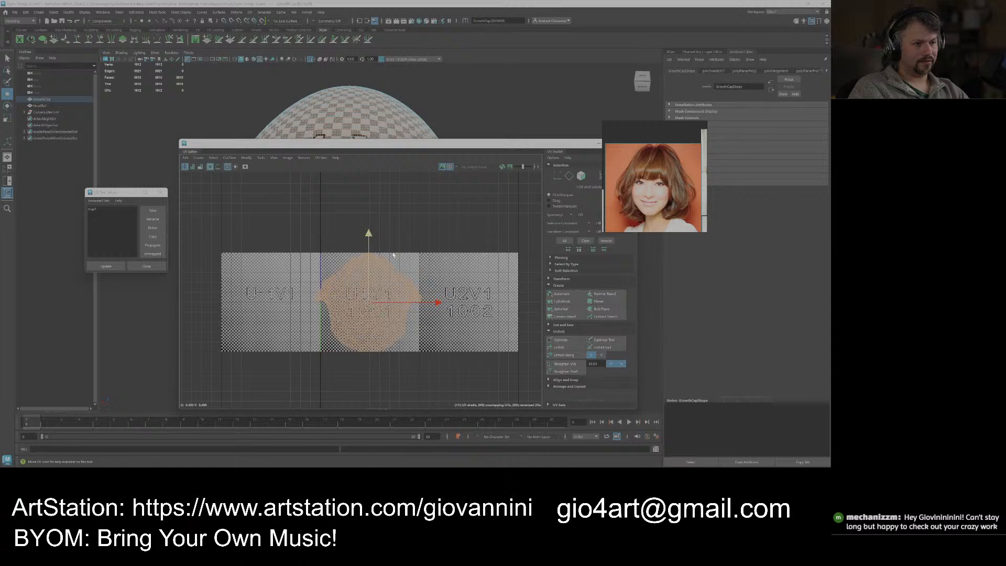
Narrow the UV shell horizontally and nudge it sideways until both side tips fit inside the U1V1 tile.
key(r)
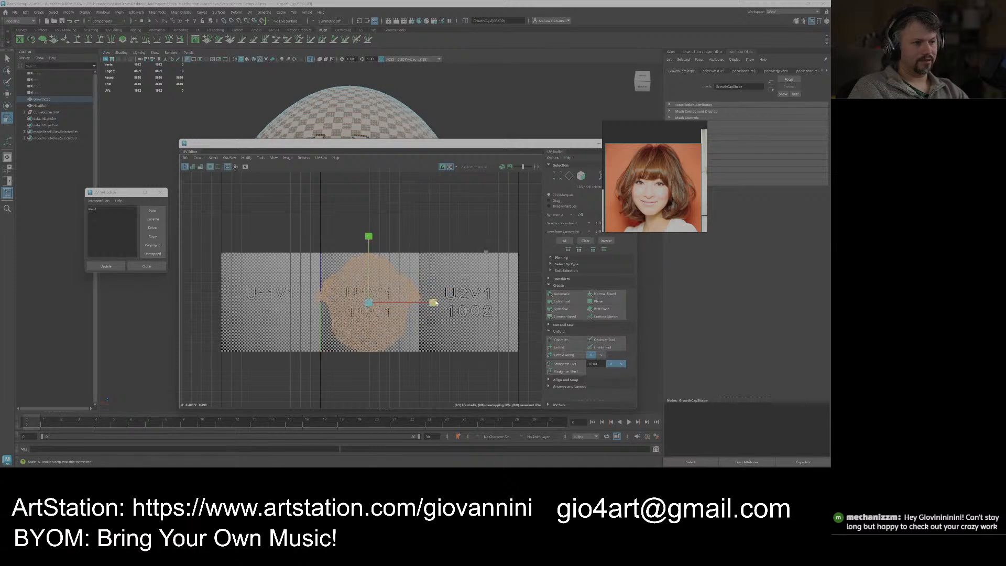
key(w)
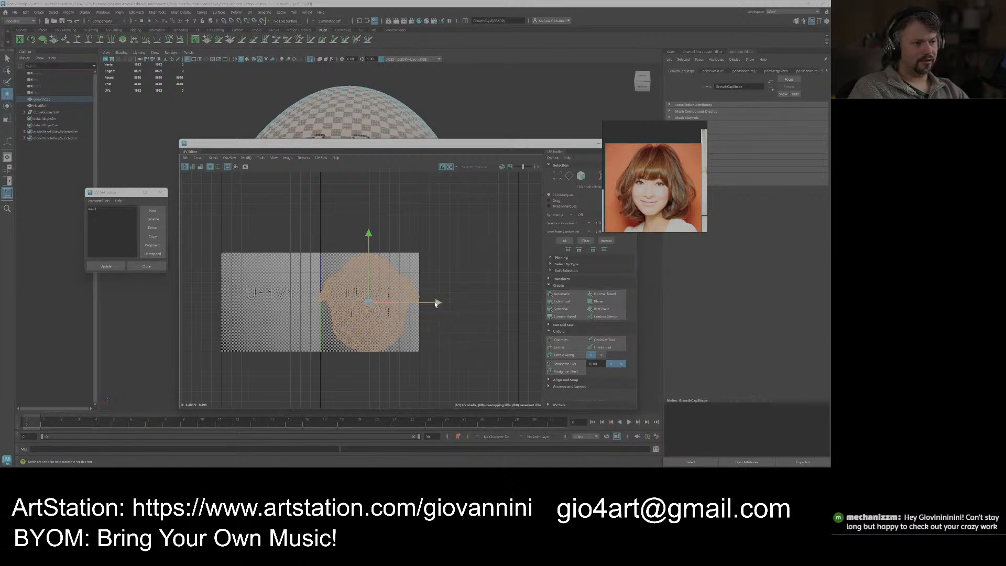
key(r)
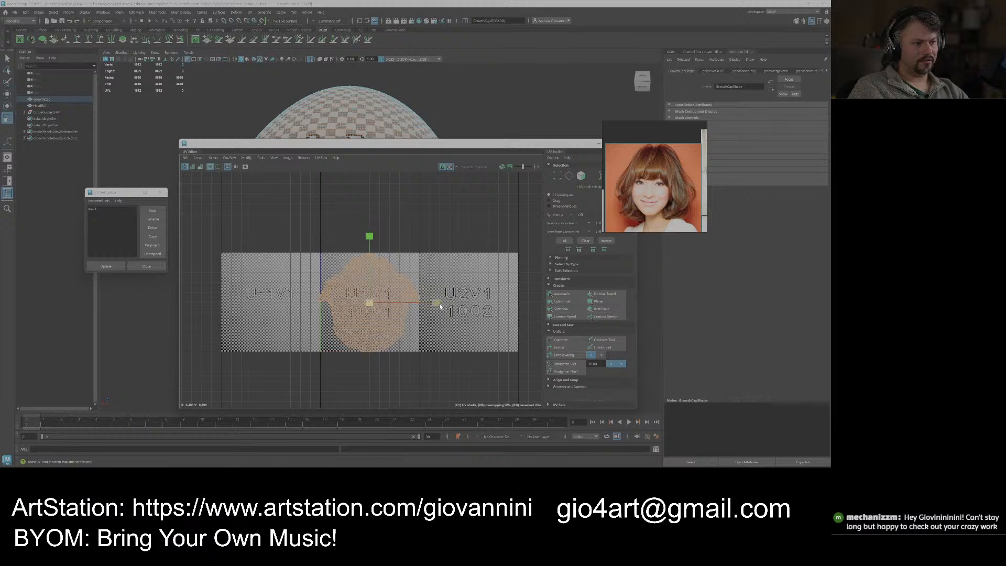
key(e)
key(r)
key(w)
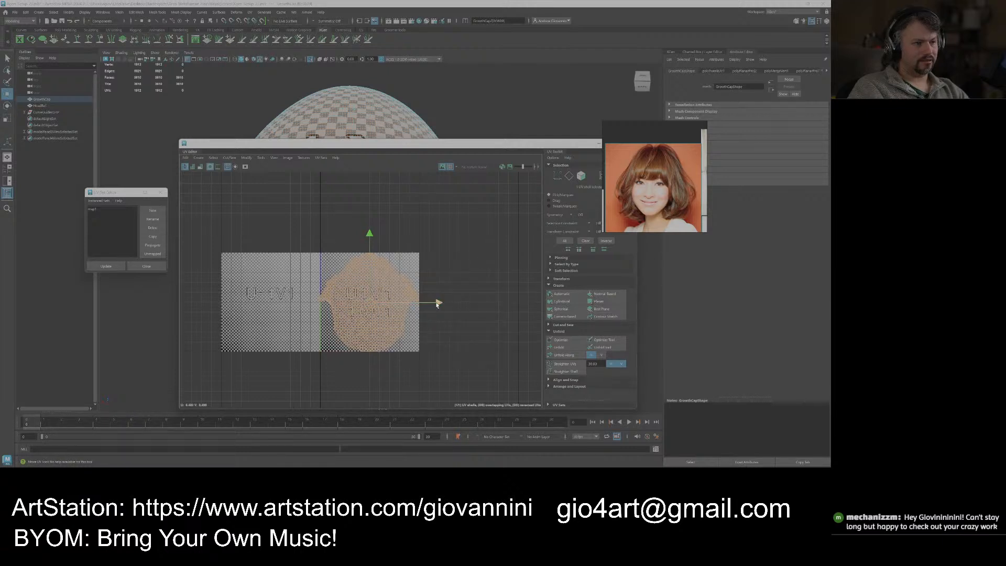
key(r)
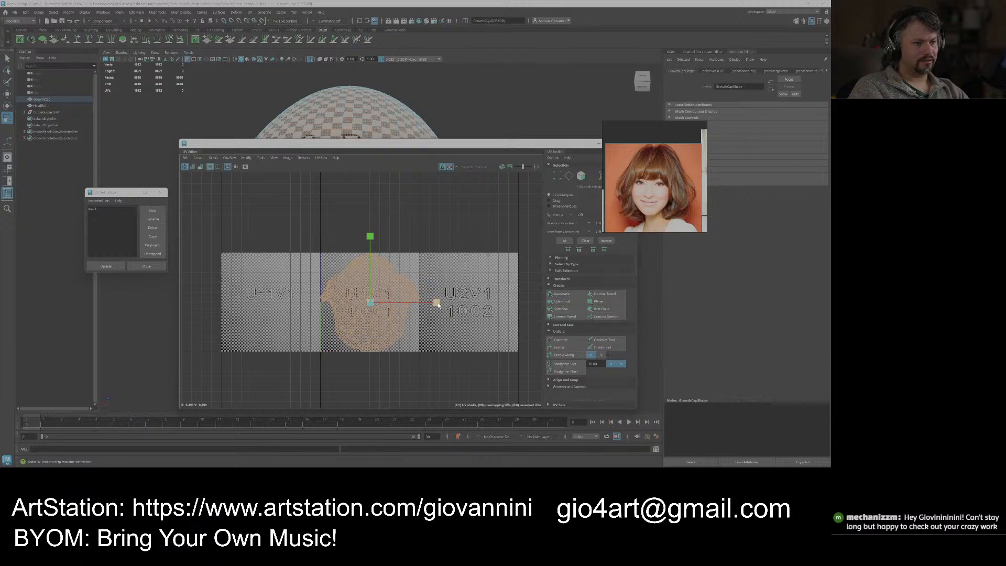
drag(439, 305, 438, 305)
key(w)
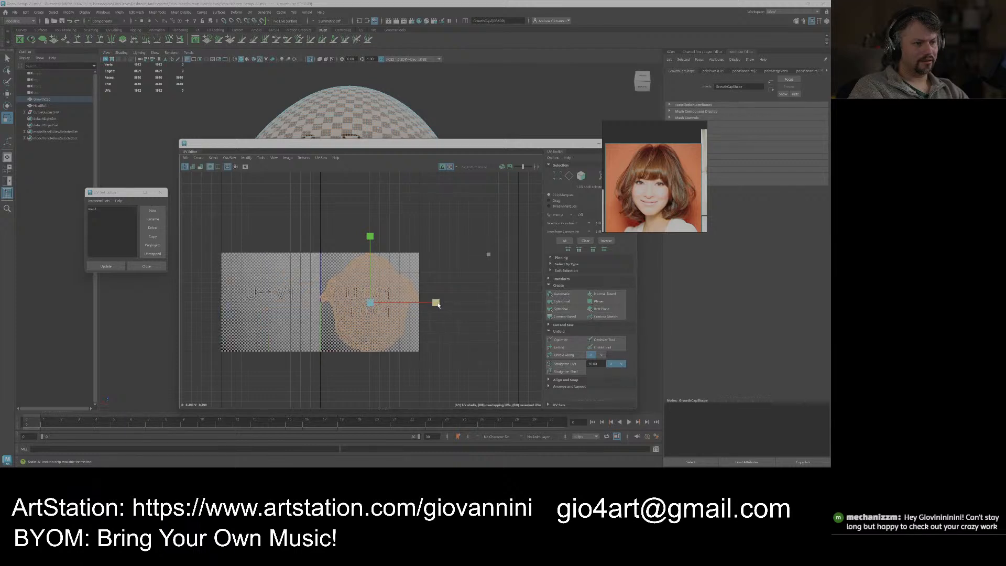
drag(439, 304, 438, 303)
key(r)
Deselect the UV shell and examine its side tip against the border of the U1V1 tile.
click(462, 329)
right_drag(451, 326, 463, 326)
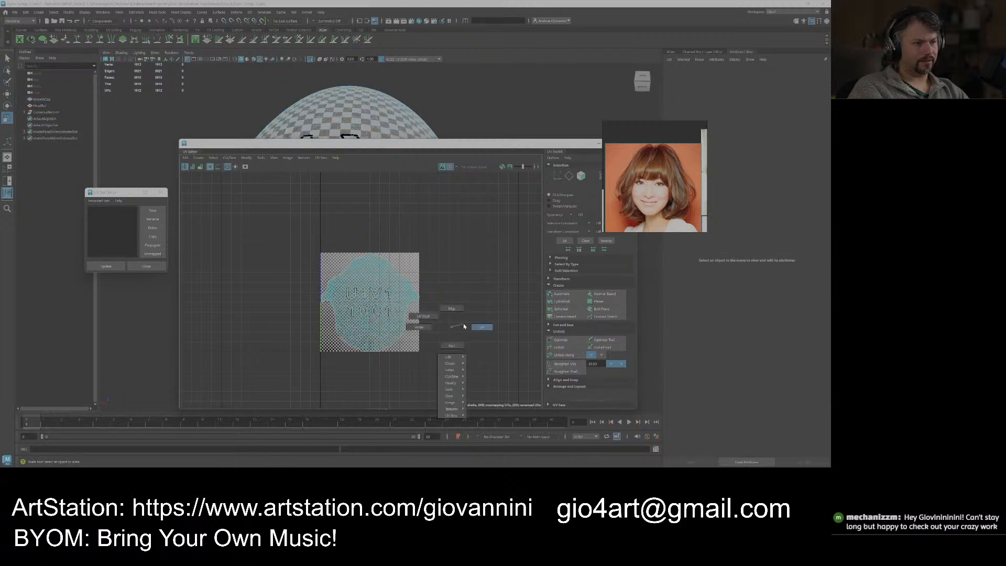
mouse_move(360, 298)
right_down()
mouse_move(375, 297)
mouse_move(360, 308)
right_up()
scroll(421, 304, up, 3)
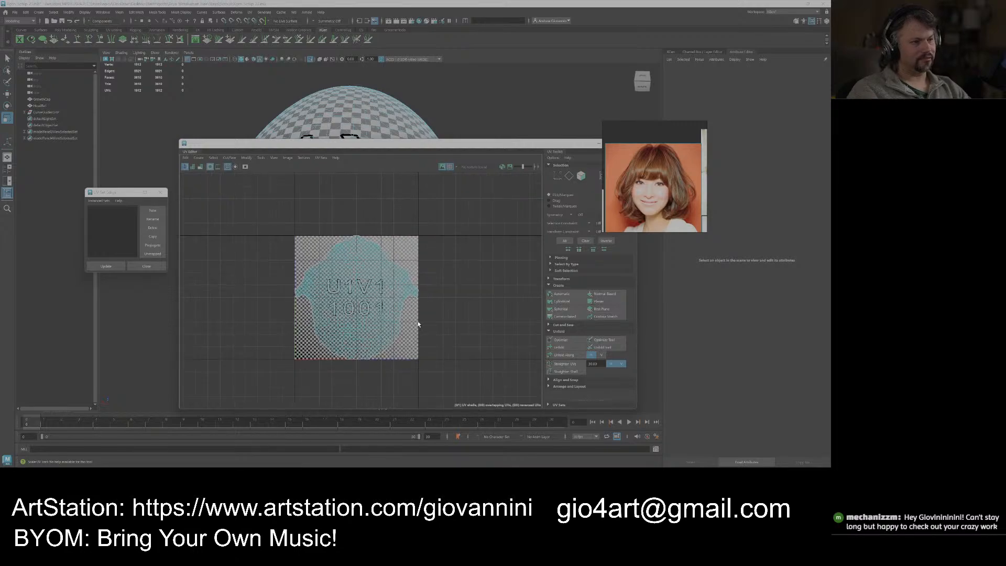
scroll(413, 292, up, 10)
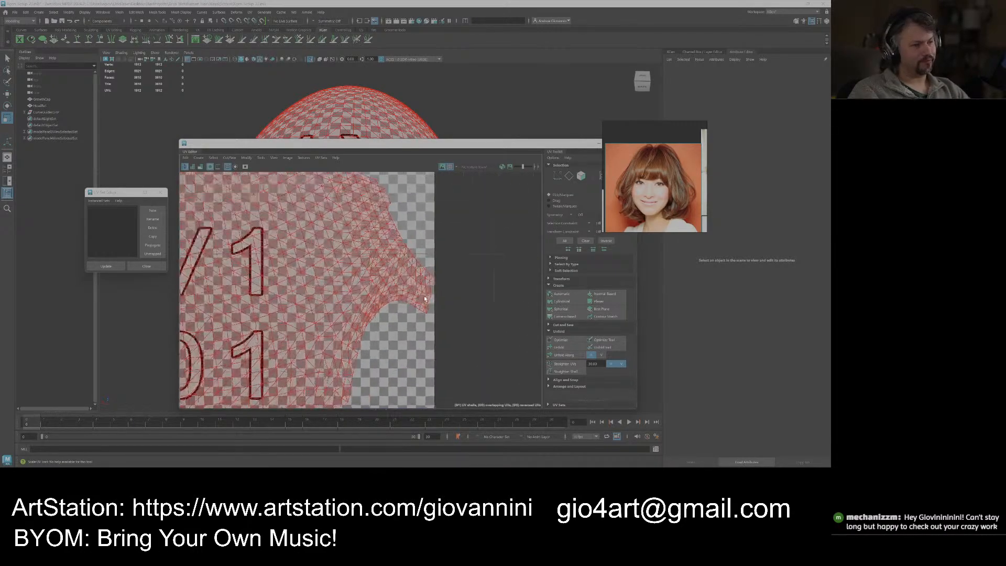
scroll(422, 303, down, 10)
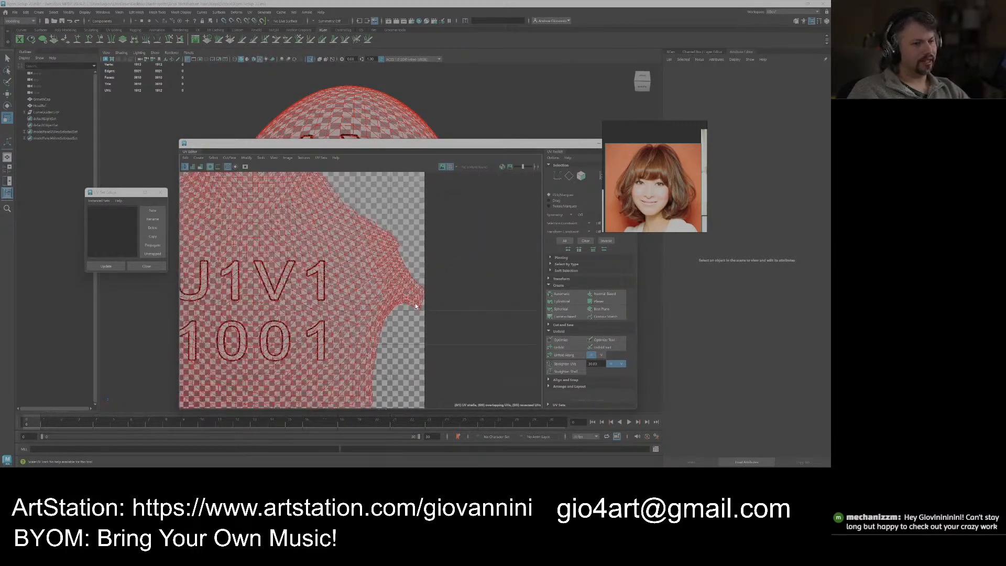
click(560, 339)
scroll(442, 305, up, 10)
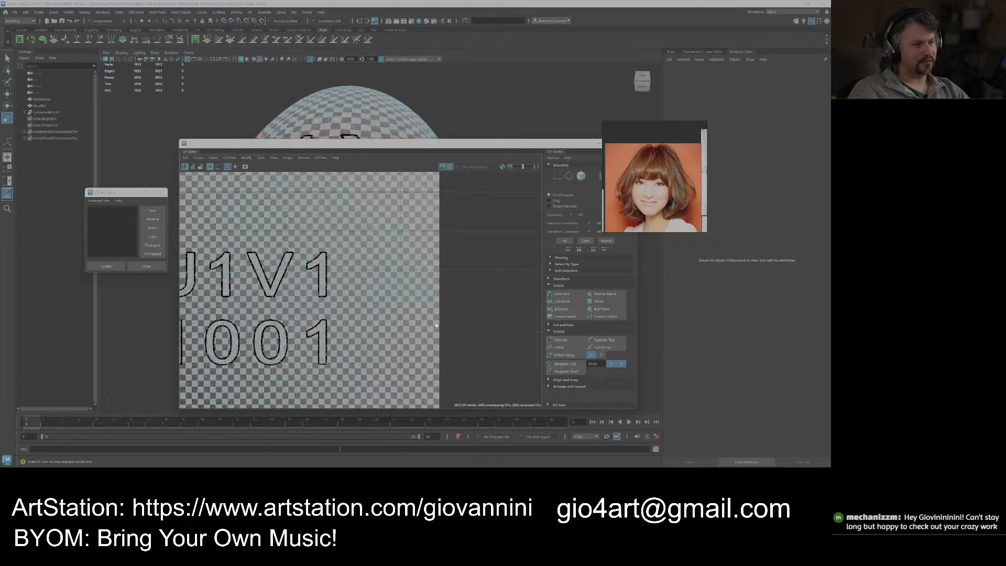
scroll(442, 305, up, 3)
scroll(419, 296, down, 8)
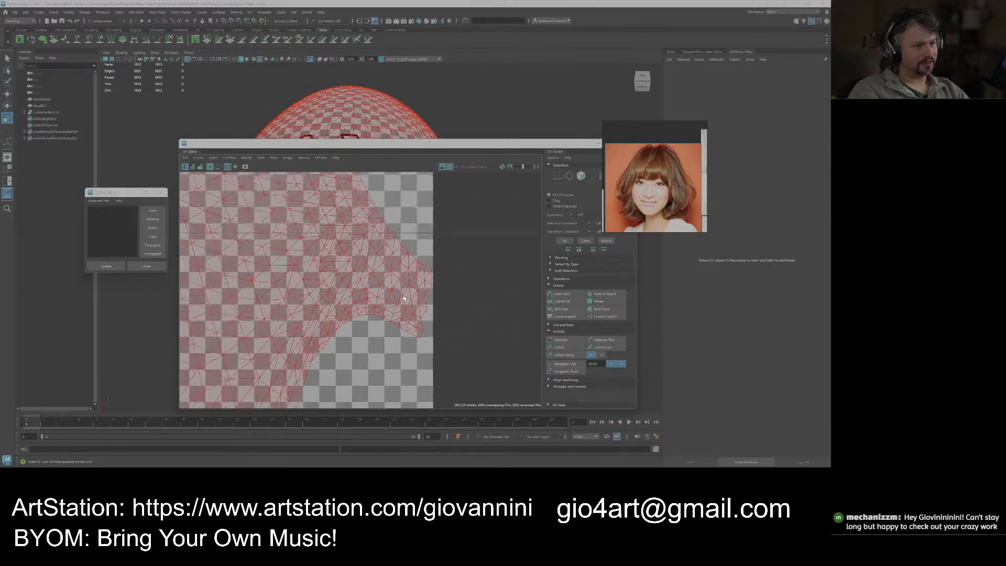
Examine the remaining boundary of the UV shell around the U1V1 tile.
alt+middle_drag(249, 181, 490, 309)
scroll(367, 293, up, 4)
alt+middle_drag(209, 377, 520, 71)
scroll(336, 285, down, 4)
alt+middle_drag(392, 340, 243, 152)
scroll(390, 341, up, 2)
scroll(390, 342, down, 4)
alt+middle_drag(385, 209, 396, 351)
alt+middle_drag(389, 255, 392, 288)
scroll(404, 318, down, 4)
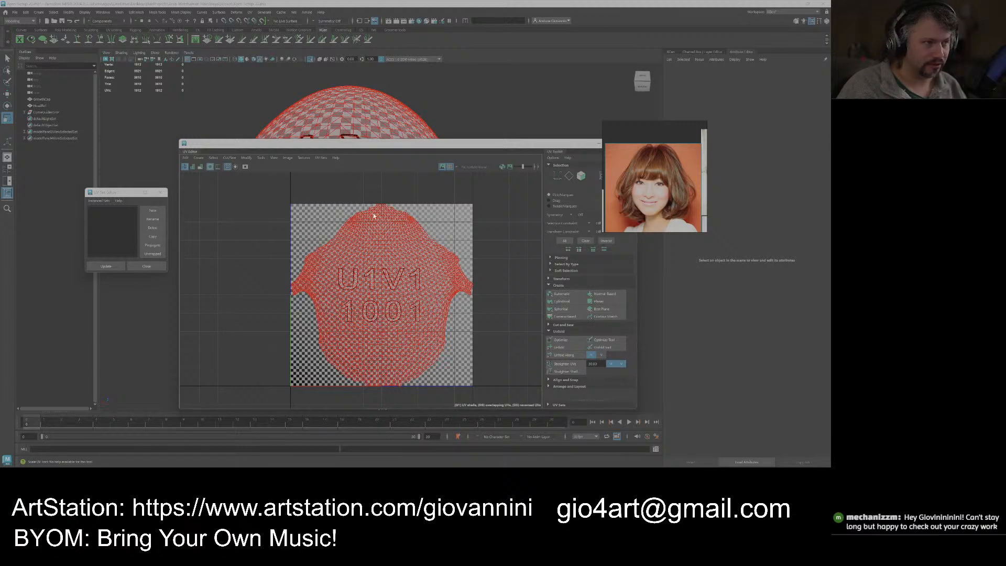
click(502, 345)
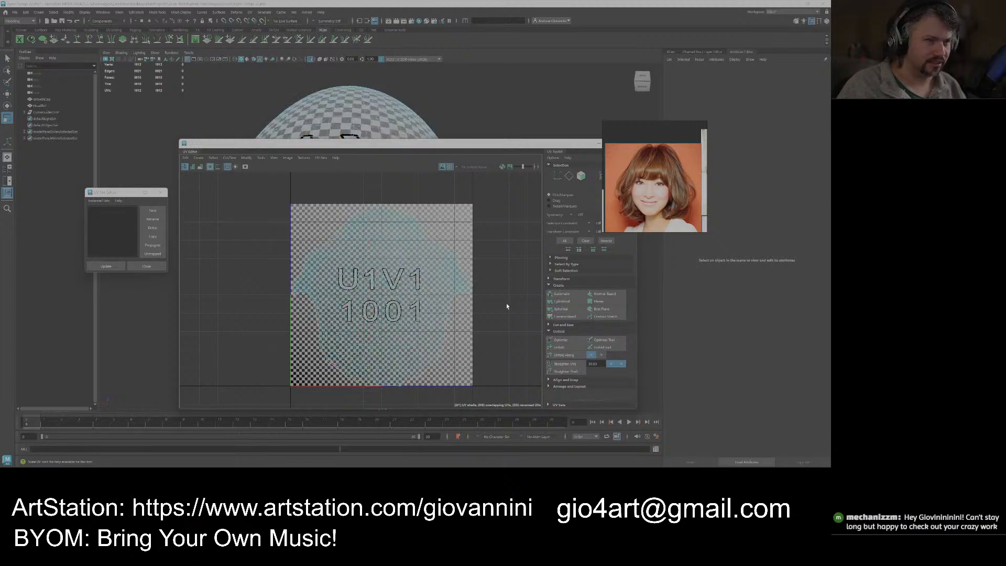
Move the UV Editor lower over the viewport, hide the checker map, and set the selection mode to UV shells.
drag(530, 149, 458, 165)
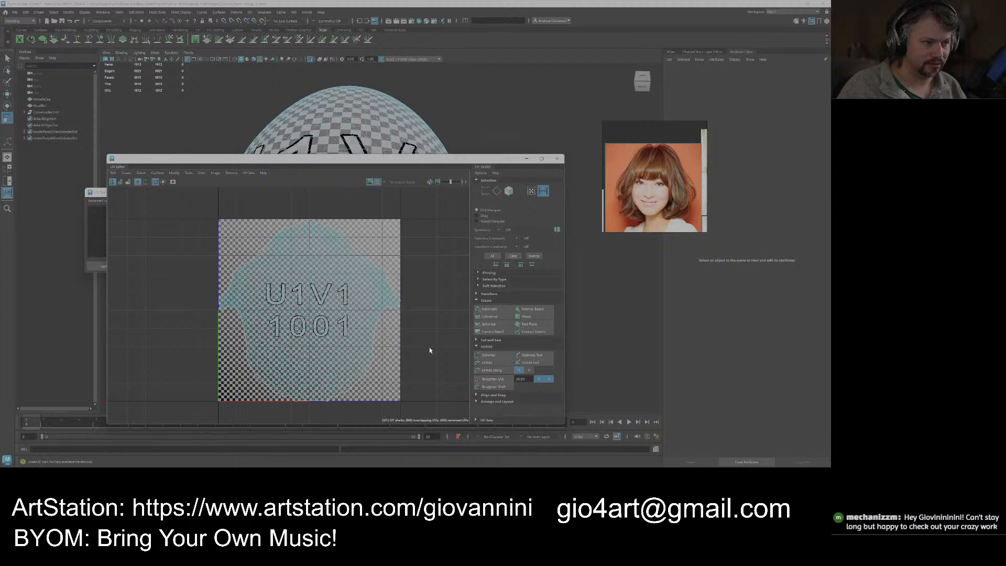
scroll(439, 336, down, 3)
scroll(438, 335, up, 2)
scroll(341, 330, up, 3)
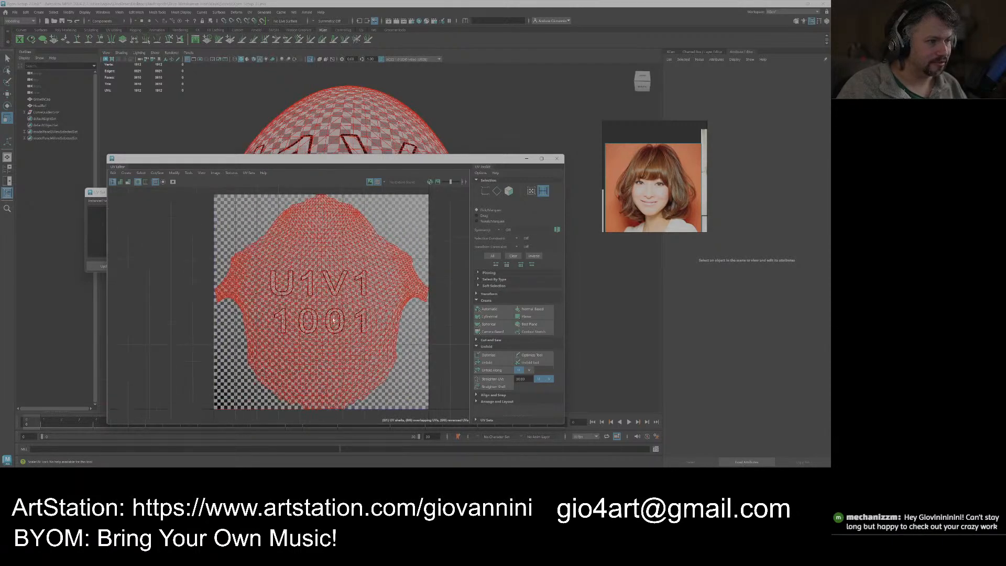
scroll(325, 276, down, 1)
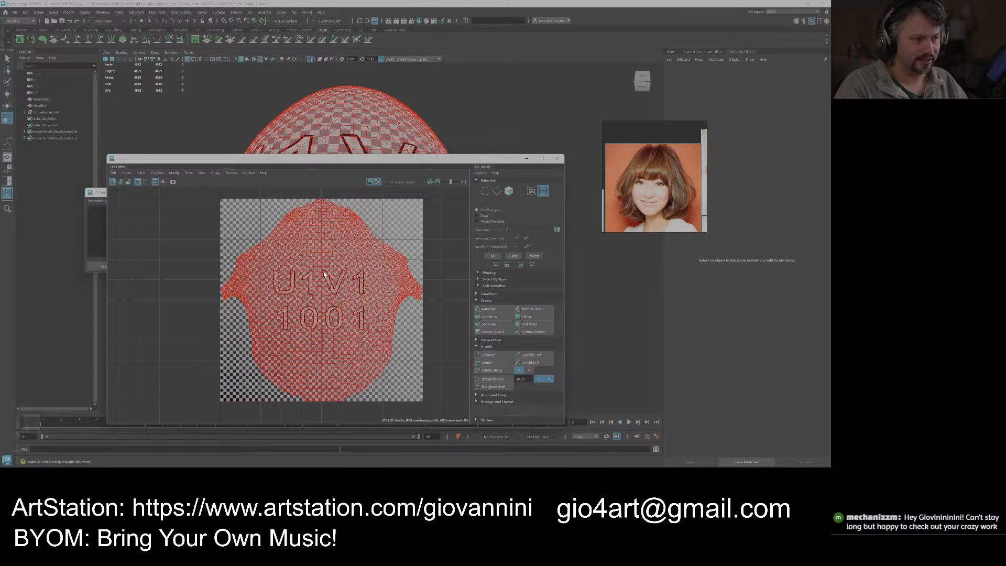
click(402, 202)
key(q)
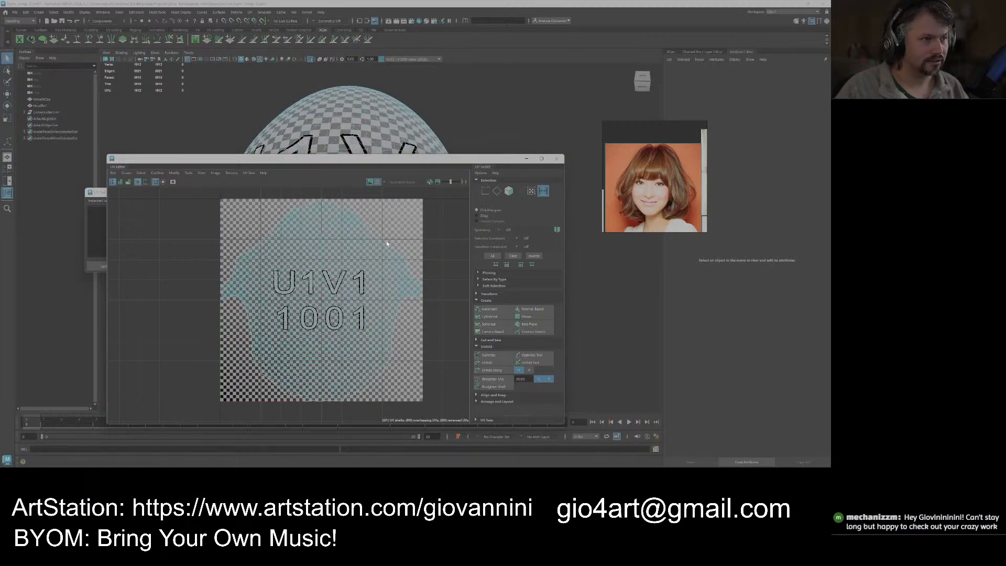
click(377, 182)
right_click(425, 242)
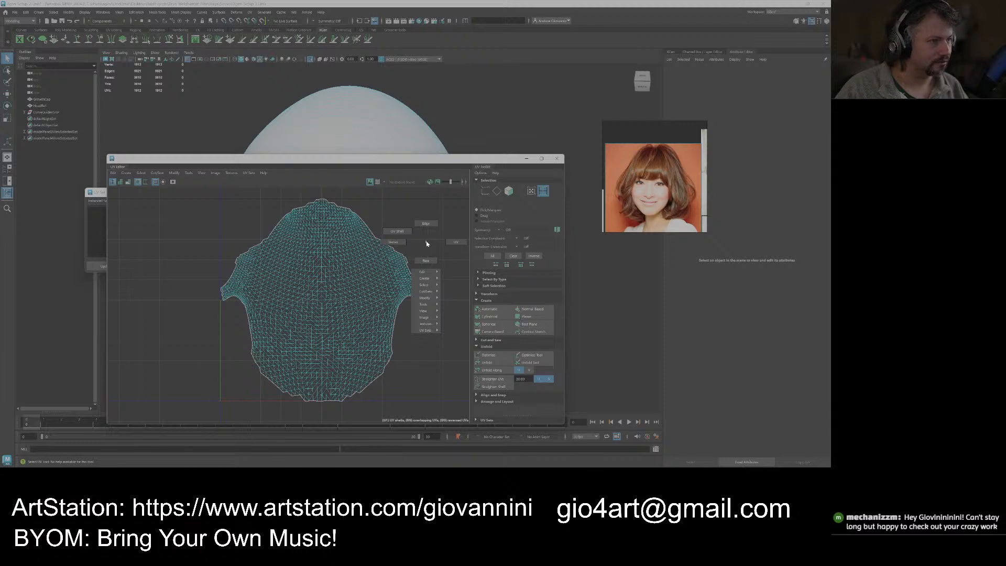
right_drag(426, 242, 398, 231)
Examine the lower edge of the UV shell against the tile's bottom border.
scroll(340, 403, up, 8)
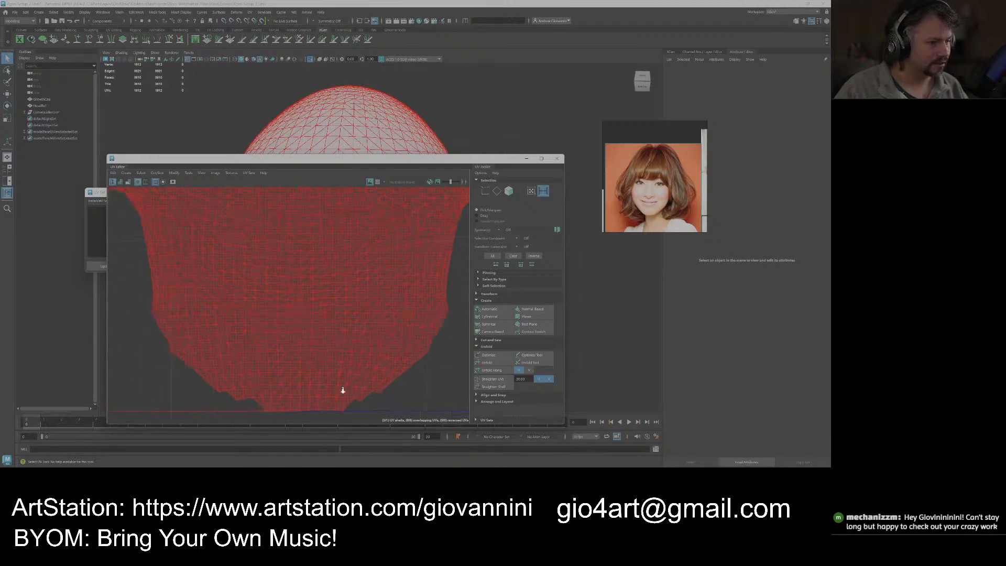
alt+middle_drag(291, 328, 296, 251)
scroll(356, 354, up, 8)
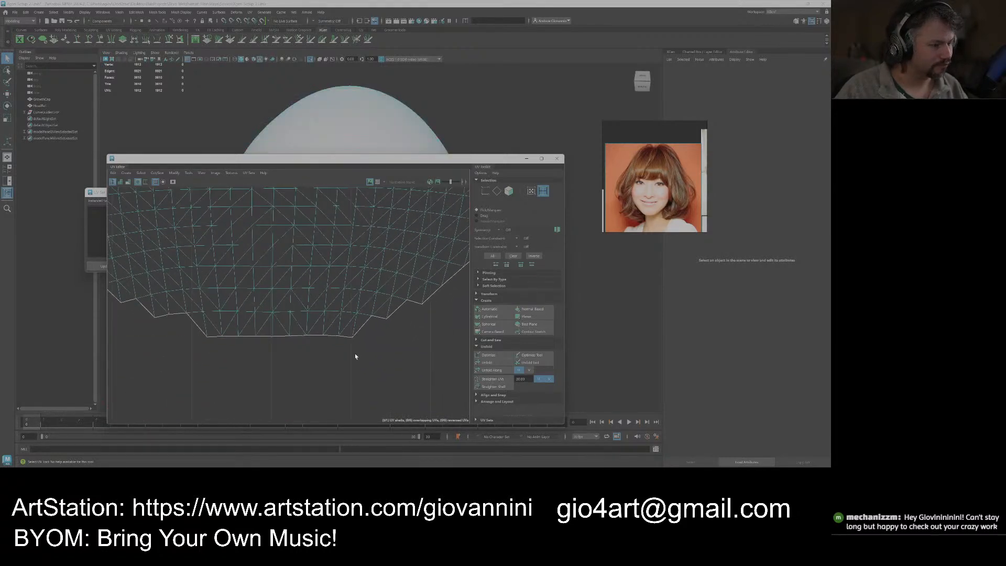
scroll(356, 336, up, 8)
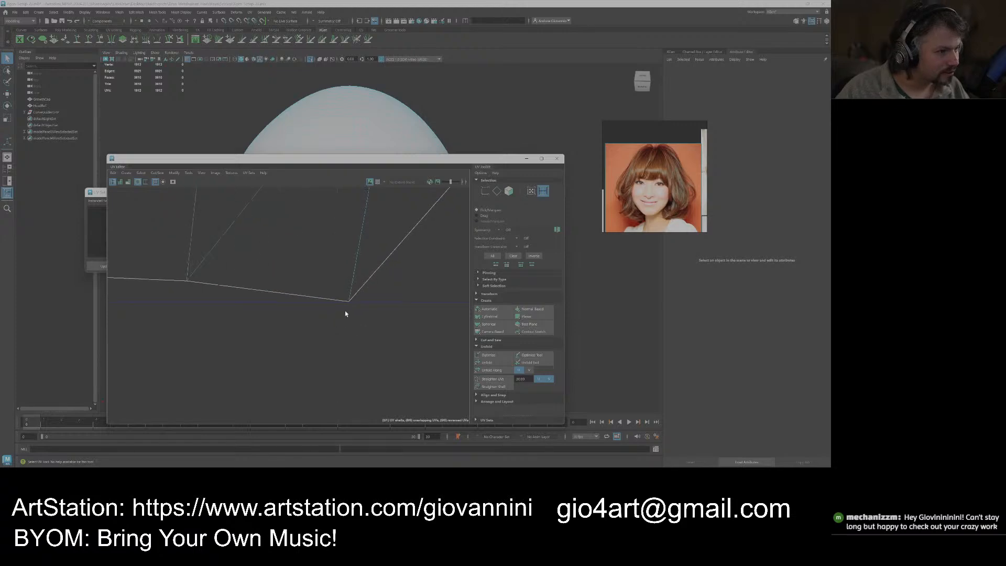
scroll(354, 299, down, 4)
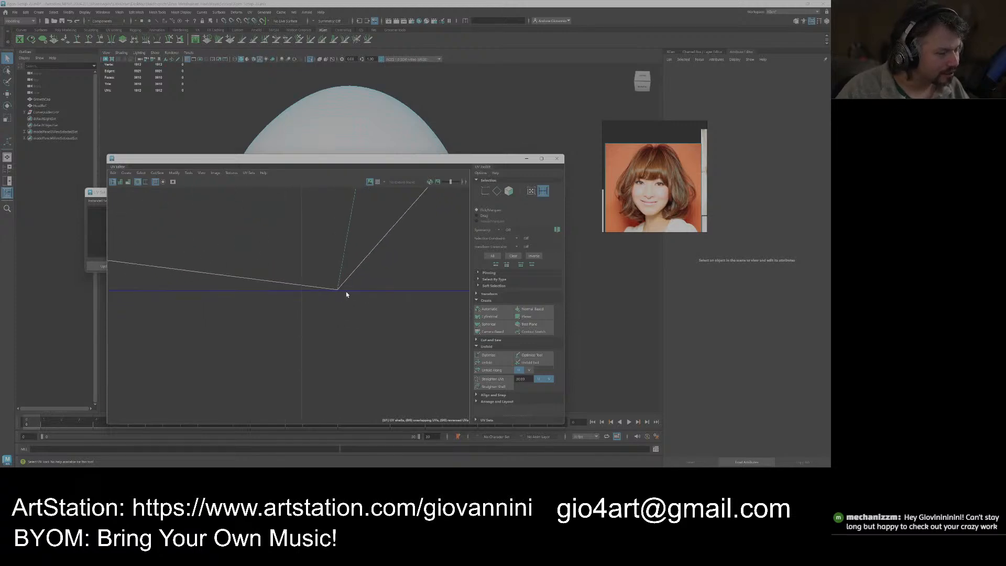
scroll(296, 307, down, 6)
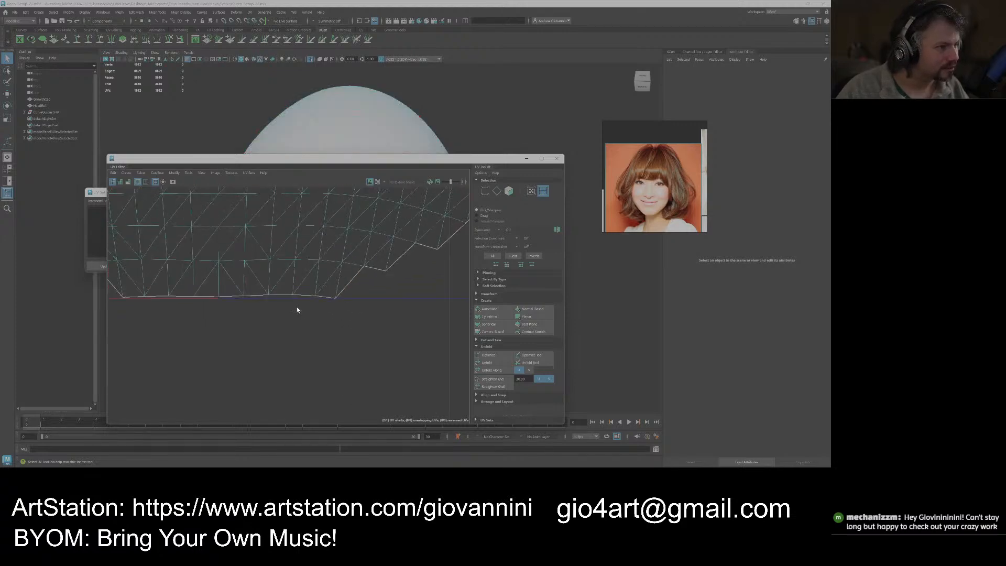
Examine both side tips and the upper edge of the UV shell against the tile's borders.
scroll(220, 269, up, 8)
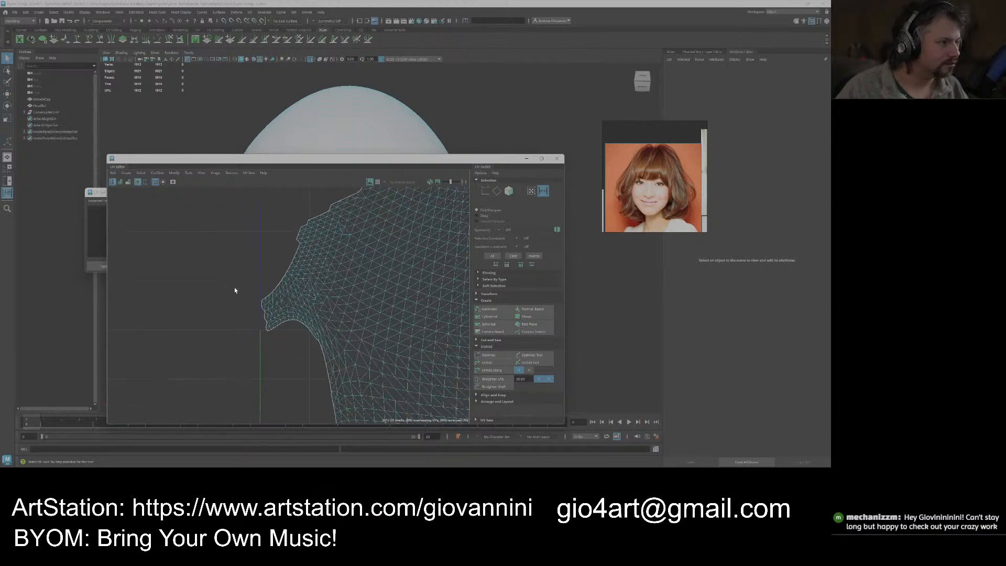
alt+middle_drag(380, 272, 285, 352)
scroll(352, 282, up, 4)
scroll(340, 307, down, 5)
alt+middle_drag(368, 340, 334, 324)
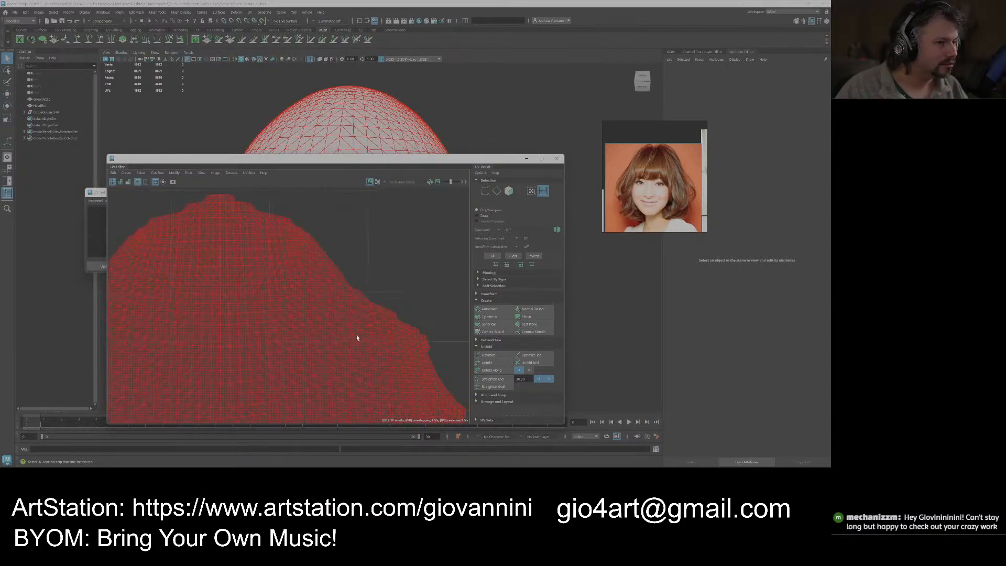
alt+middle_drag(440, 392, 381, 337)
scroll(375, 330, up, 3)
scroll(340, 293, up, 4)
scroll(331, 295, down, 10)
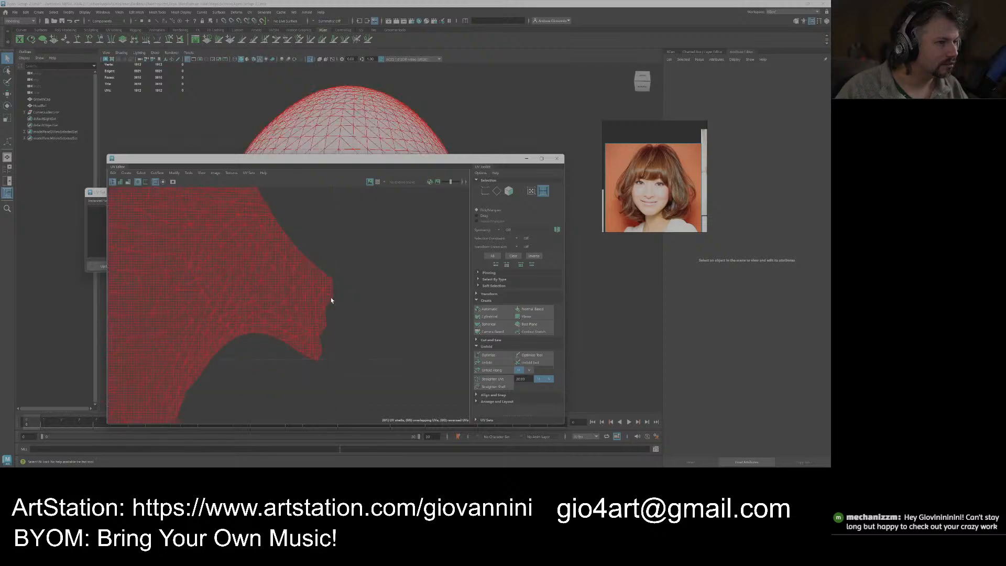
scroll(299, 311, down, 6)
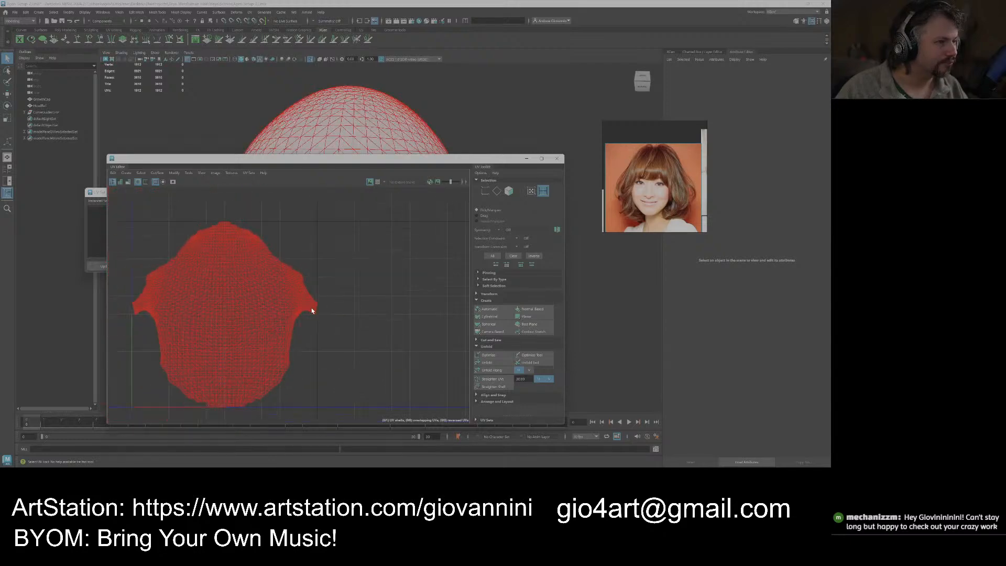
Close the UV Editor and return the growth cap to object mode.
click(557, 158)
right_drag(347, 204, 381, 186)
click(497, 190)
alt+drag(420, 276, 439, 260)
scroll(383, 307, up, 6)
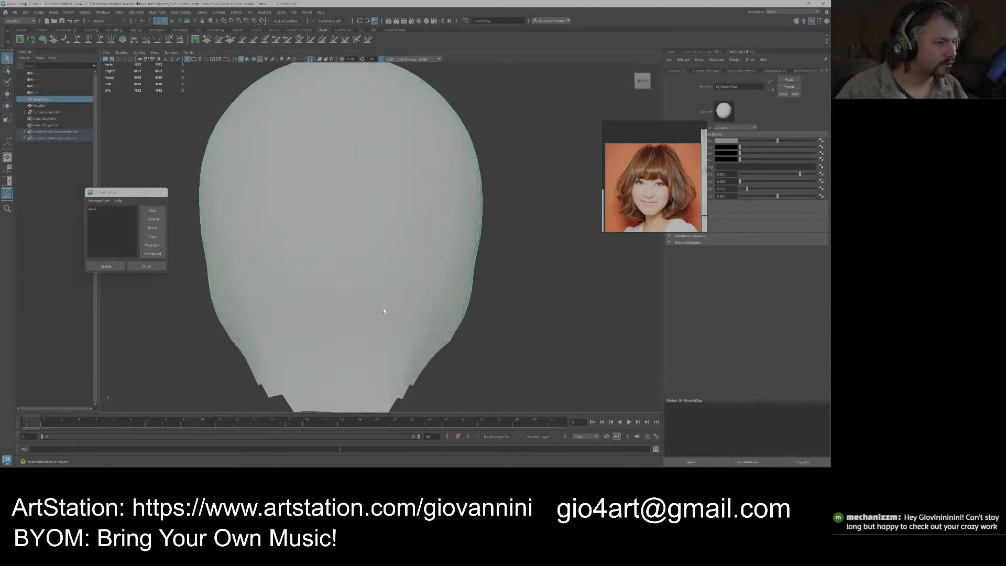
Examine the surface shading along the back and side of the growth cap.
alt+middle_drag(384, 310, 402, 269)
click(480, 309)
alt+drag(440, 307, 403, 293)
click(404, 292)
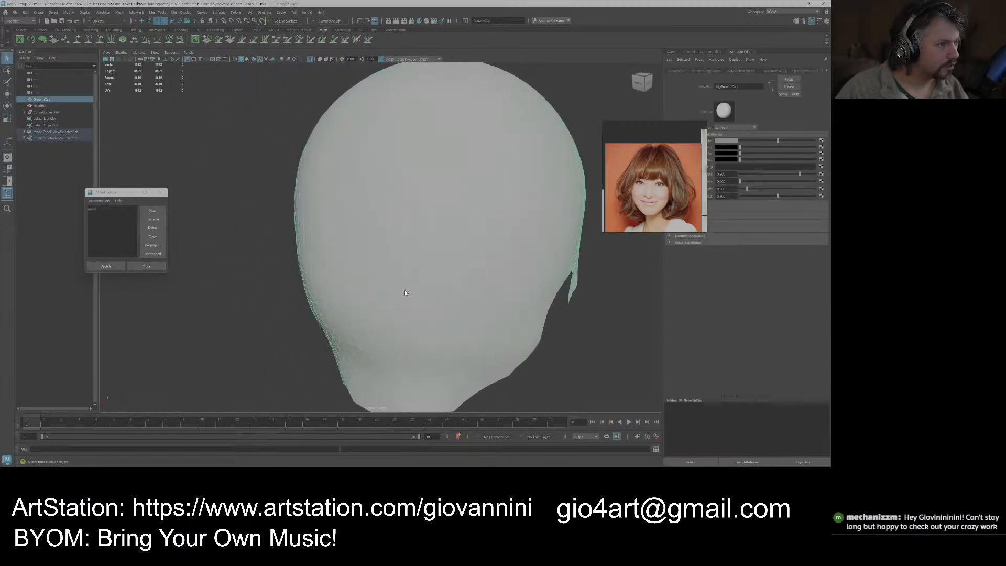
click(352, 280)
alt+right_drag(356, 344, 571, 333)
alt+drag(572, 333, 440, 313)
mouse_move(440, 312)
alt+middle_down()
mouse_move(406, 315)
mouse_move(427, 319)
alt+middle_up()
alt+right_drag(426, 318, 325, 262)
click(387, 244)
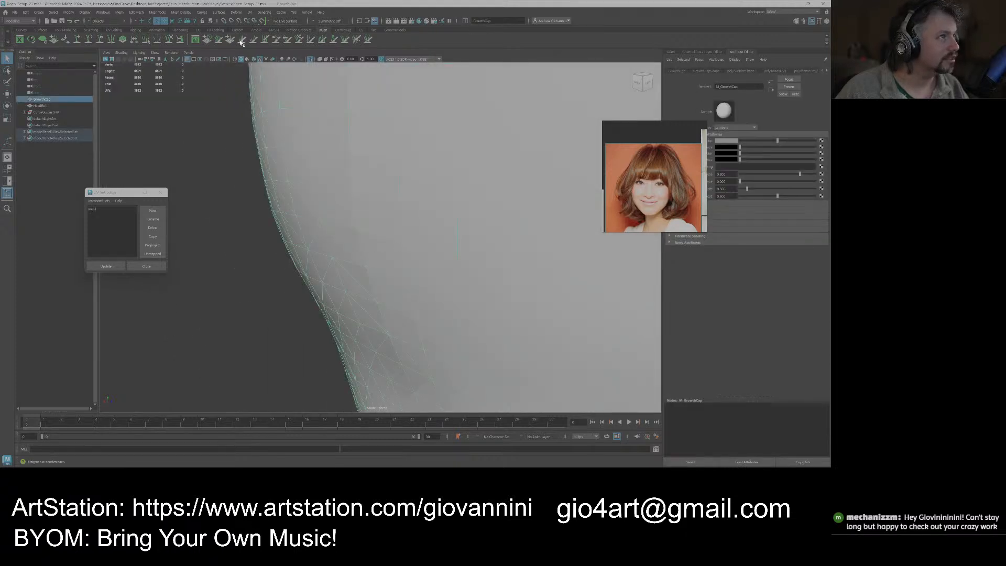
Apply Soften Edge to the growth cap and deselect it.
click(222, 12)
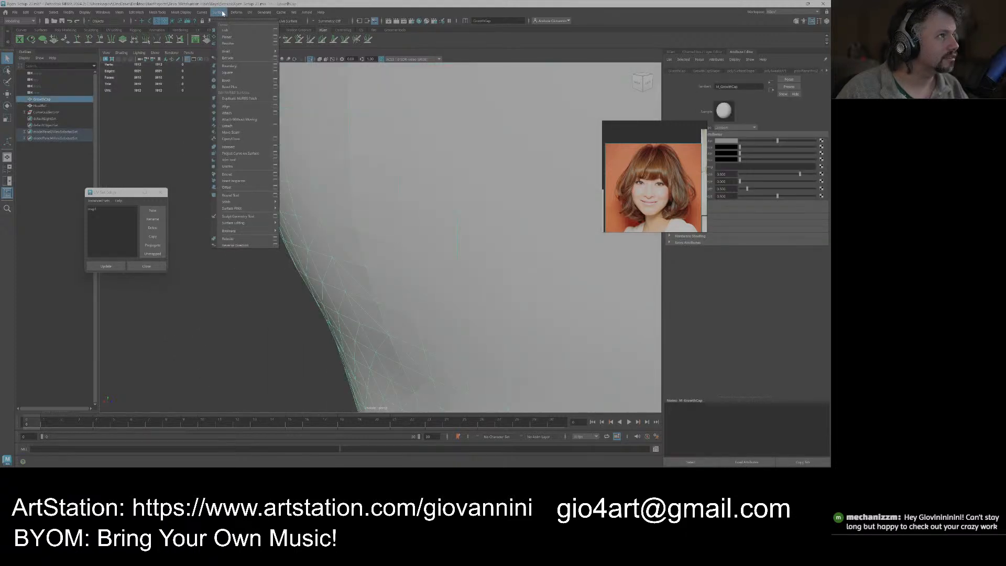
mouse_move(186, 16)
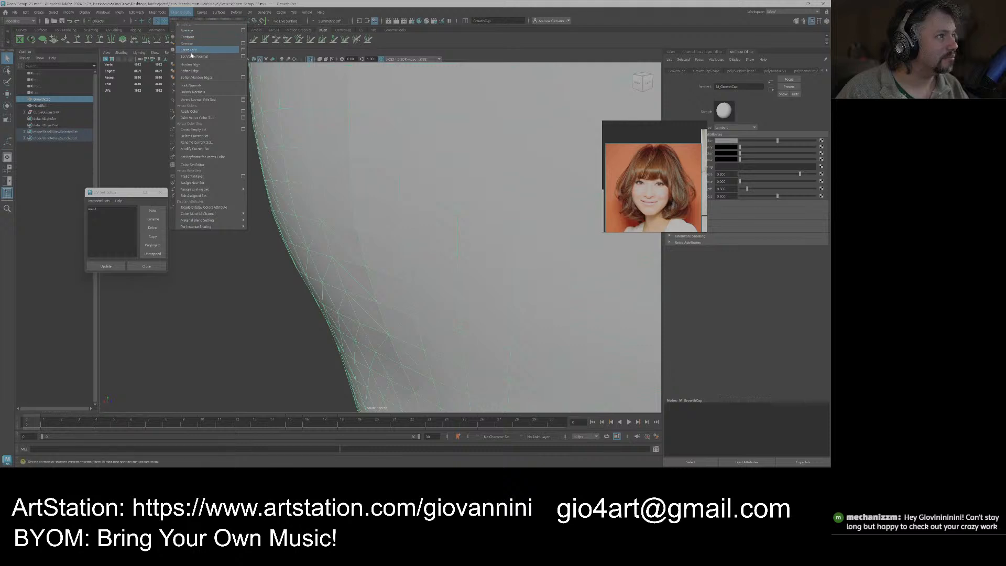
click(190, 72)
click(233, 272)
key(w)
Check the growth cap's shading from several sides and save the scene.
scroll(324, 294, down, 3)
alt+middle_drag(345, 303, 330, 262)
alt+drag(331, 262, 379, 254)
alt+middle_drag(393, 176, 416, 370)
alt+drag(362, 226, 381, 258)
alt+middle_drag(381, 258, 443, 252)
alt+right_drag(443, 252, 393, 315)
alt+middle_drag(394, 316, 397, 293)
alt+drag(397, 293, 382, 265)
key(ctrl+s)
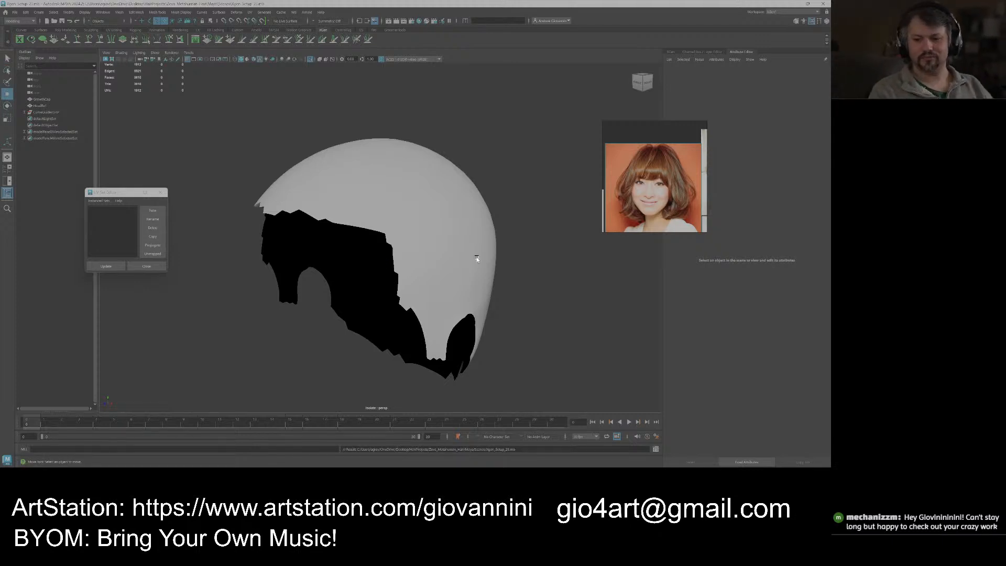
Select the growth cap and turn off its isolation in the viewport.
alt+drag(431, 246, 434, 187)
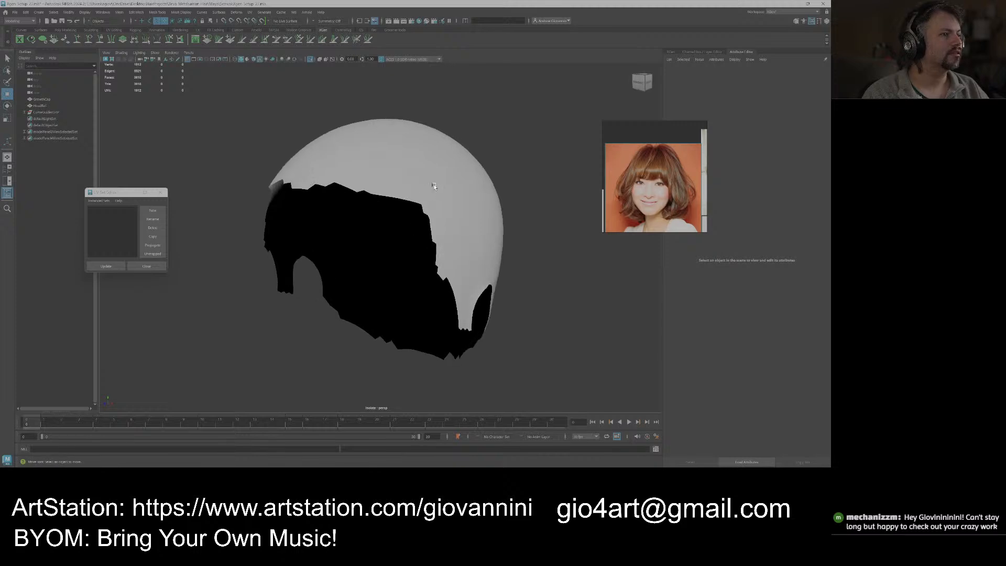
click(437, 221)
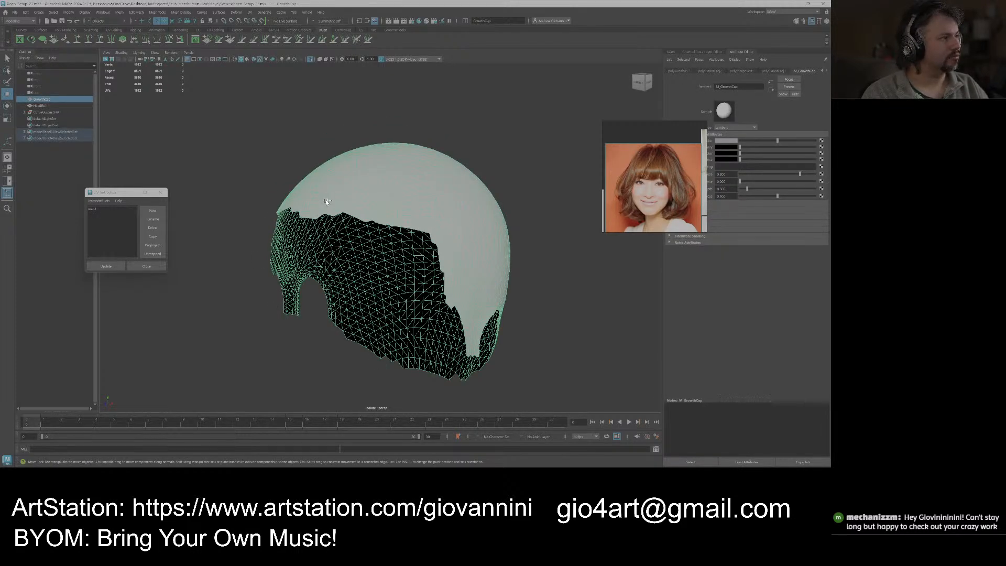
key(ctrl+1)
alt+drag(325, 200, 481, 235)
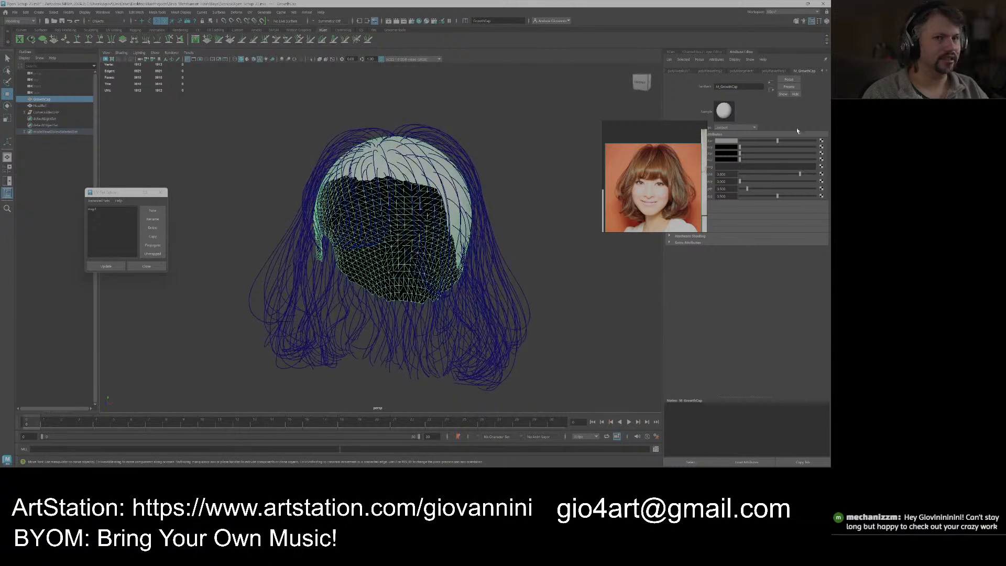
Move the hairstyle reference image higher over the viewport, and float the Channel Box / Layer Editor beside the Attribute Editor.
right_drag(648, 137, 549, 161)
drag(708, 51, 649, 260)
right_drag(578, 214, 558, 129)
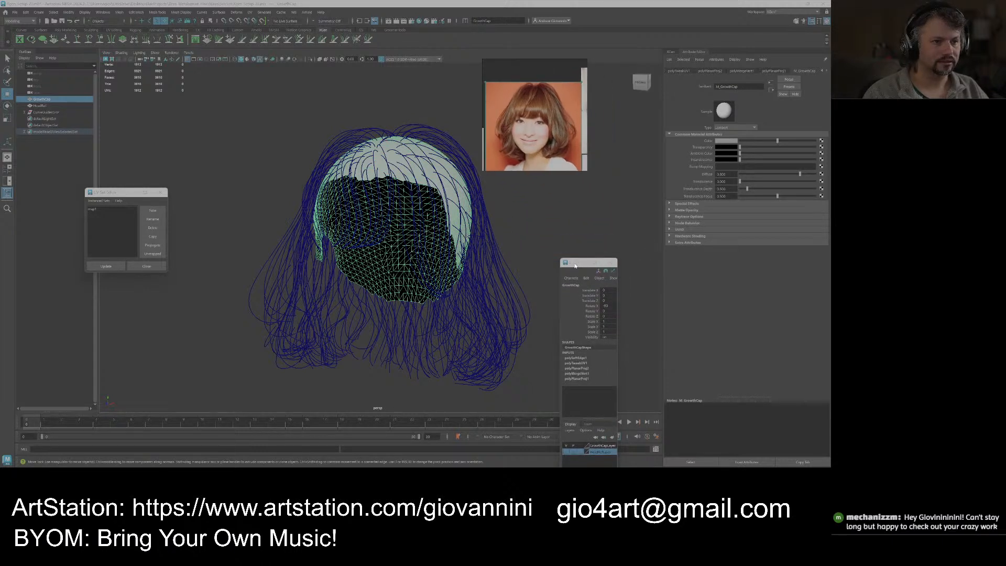
drag(572, 265, 611, 184)
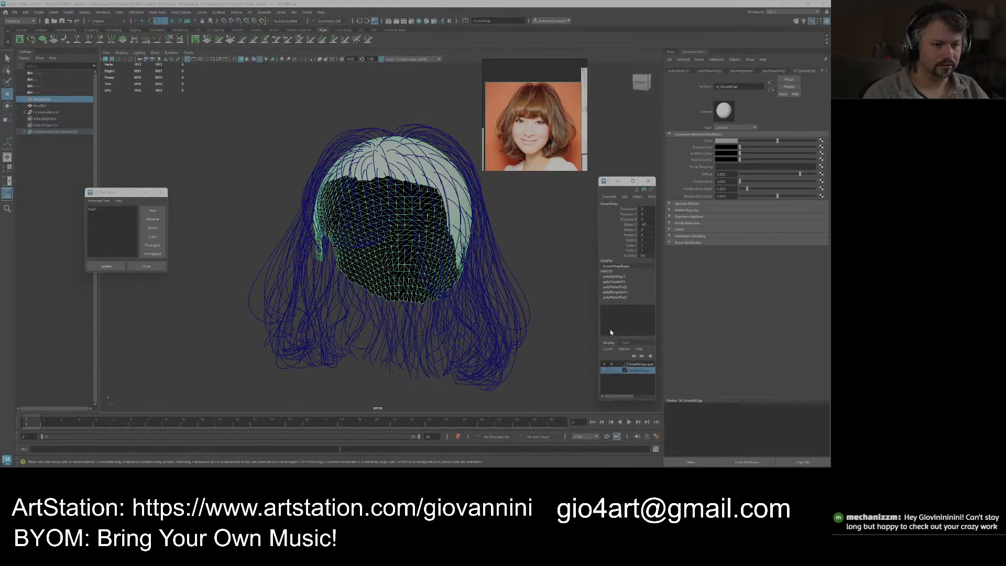
Make the head's display layer visible, view the model from above, and save the scene.
click(605, 370)
alt+drag(507, 250, 296, 255)
key(ctrl+s)
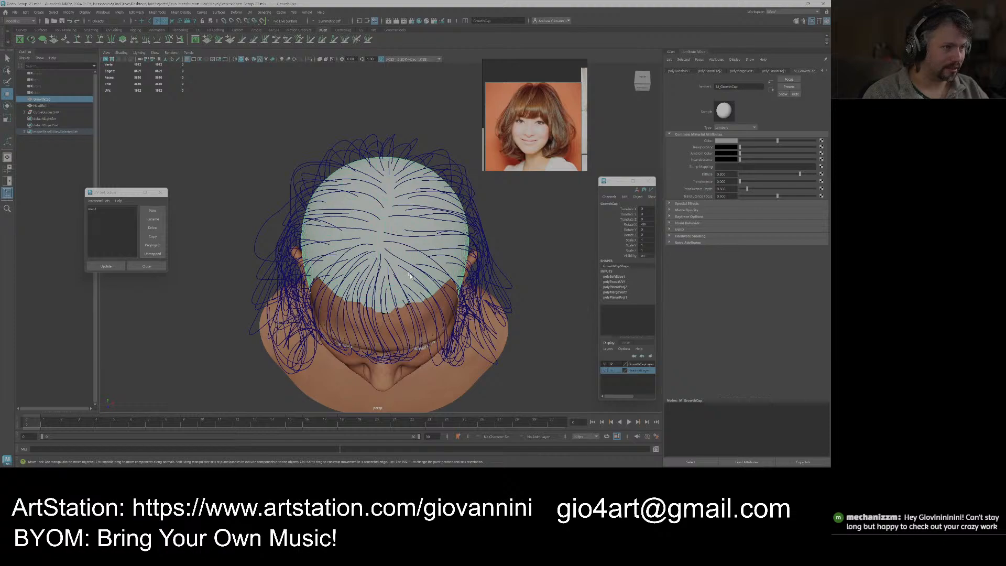
Examine the guide curves around the head and zoom out the hairstyle reference for comparison.
scroll(409, 278, up, 5)
scroll(425, 278, down, 3)
alt+drag(426, 278, 450, 271)
scroll(440, 254, down, 4)
right_drag(532, 158, 531, 155)
middle_drag(531, 155, 528, 127)
scroll(535, 146, up, 1)
scroll(535, 146, down, 3)
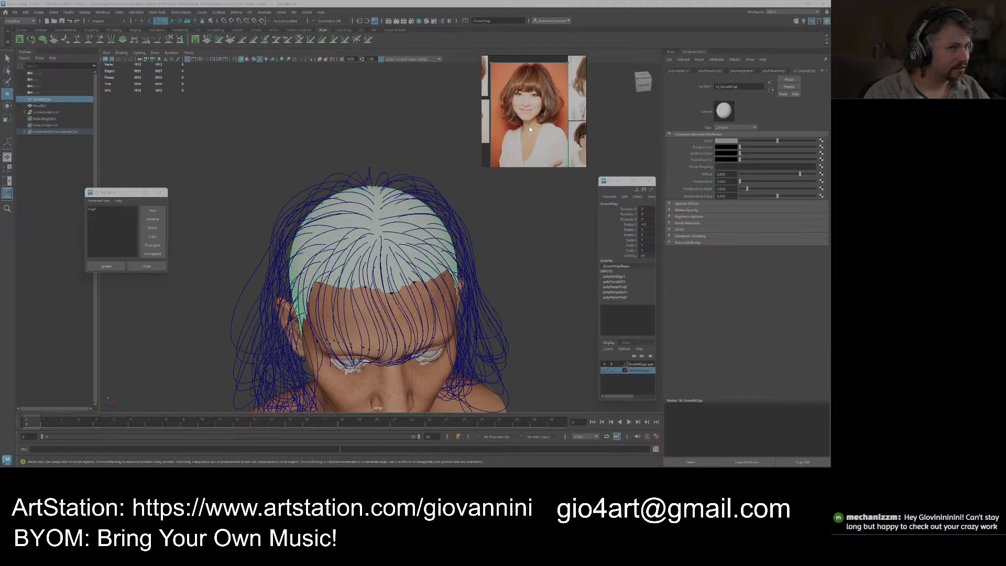
Zoom in and out on the hairstyle reference and examine how the fringe, parting and crown hair flow.
scroll(529, 125, down, 3)
scroll(542, 88, up, 5)
middle_drag(541, 88, 538, 111)
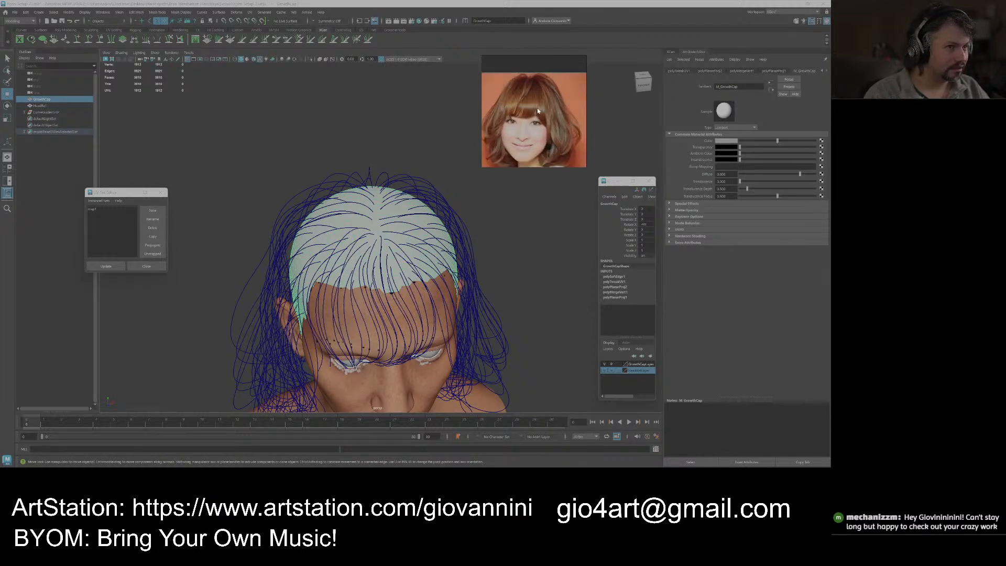
scroll(545, 107, up, 3)
scroll(540, 107, down, 4)
scroll(537, 107, up, 2)
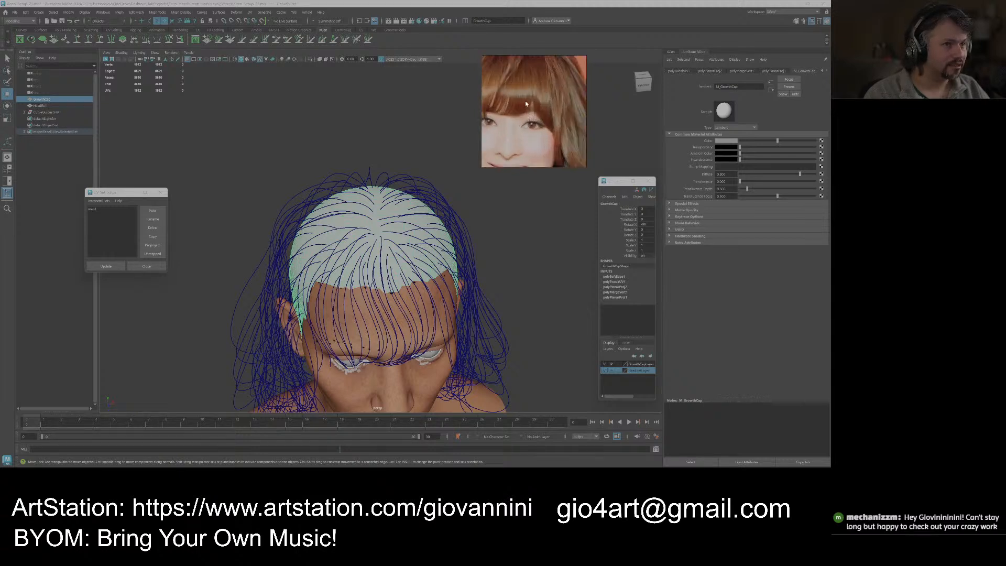
scroll(541, 135, up, 3)
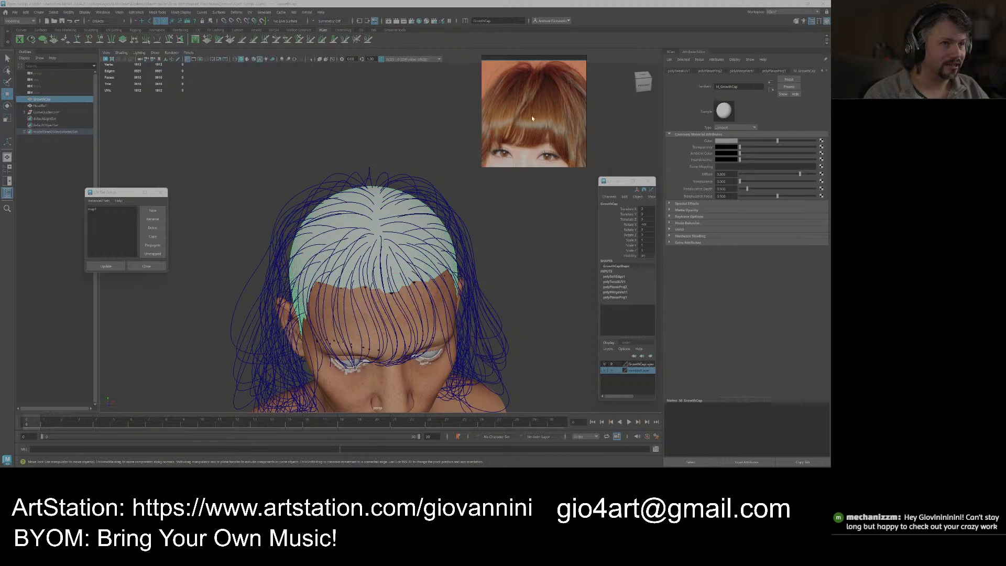
scroll(529, 125, down, 3)
scroll(531, 104, up, 3)
scroll(535, 84, down, 4)
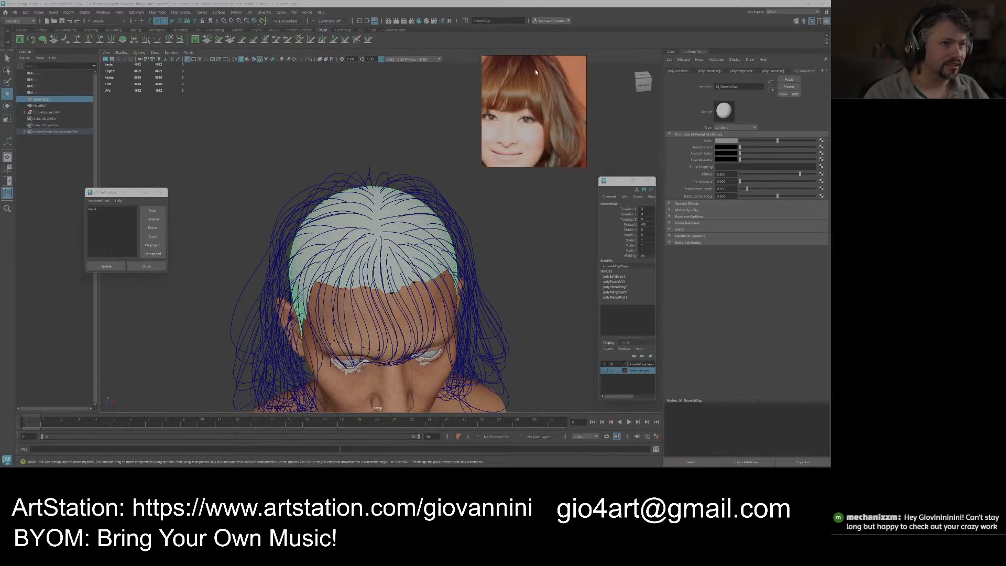
scroll(535, 95, up, 2)
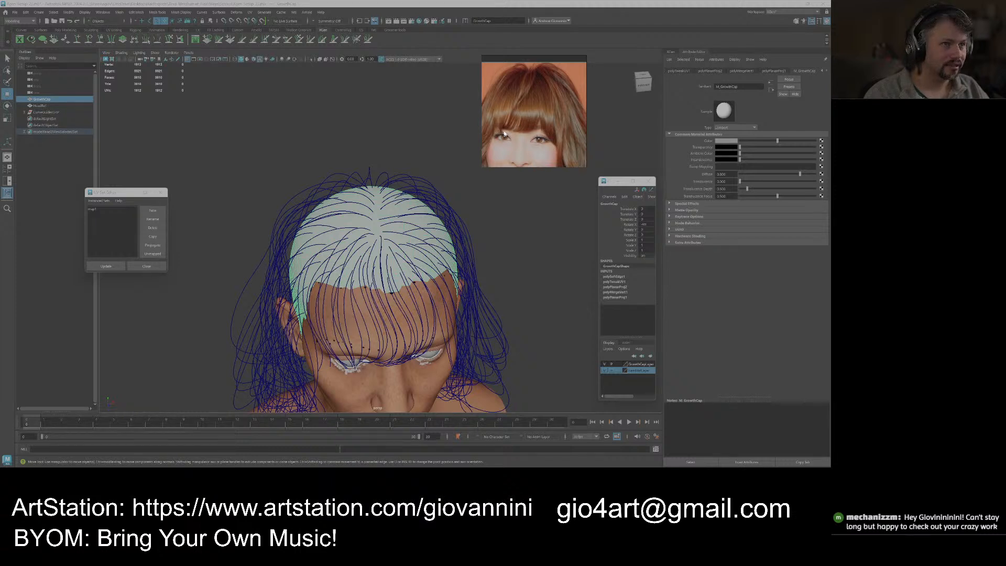
scroll(542, 121, up, 2)
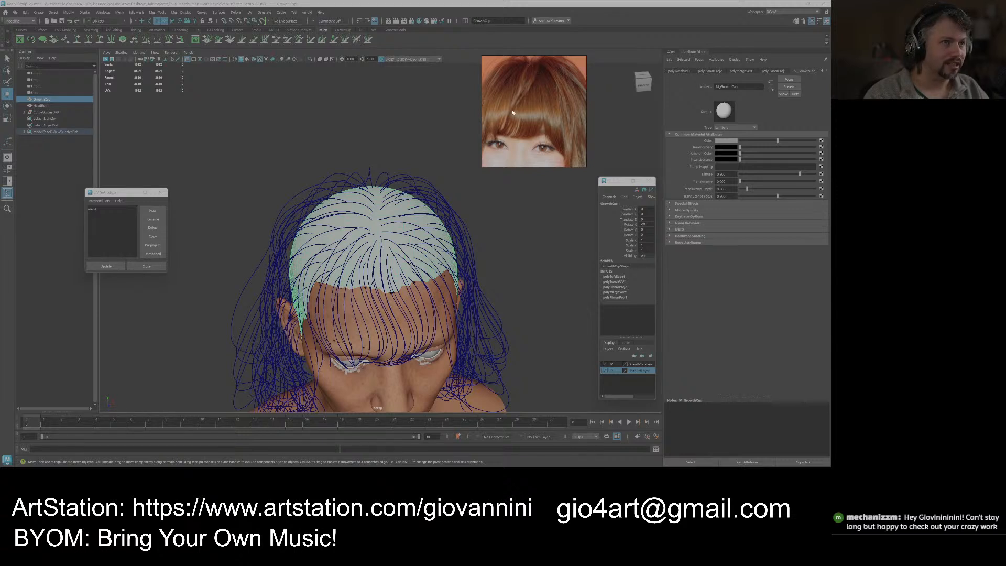
scroll(519, 105, down, 4)
scroll(548, 113, up, 3)
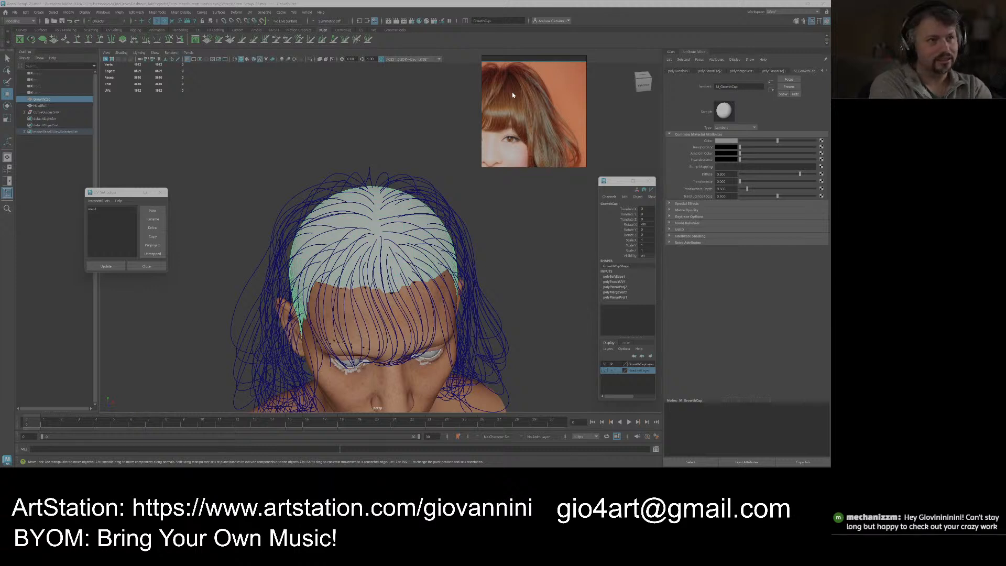
scroll(518, 104, up, 2)
scroll(518, 104, down, 4)
scroll(521, 93, up, 5)
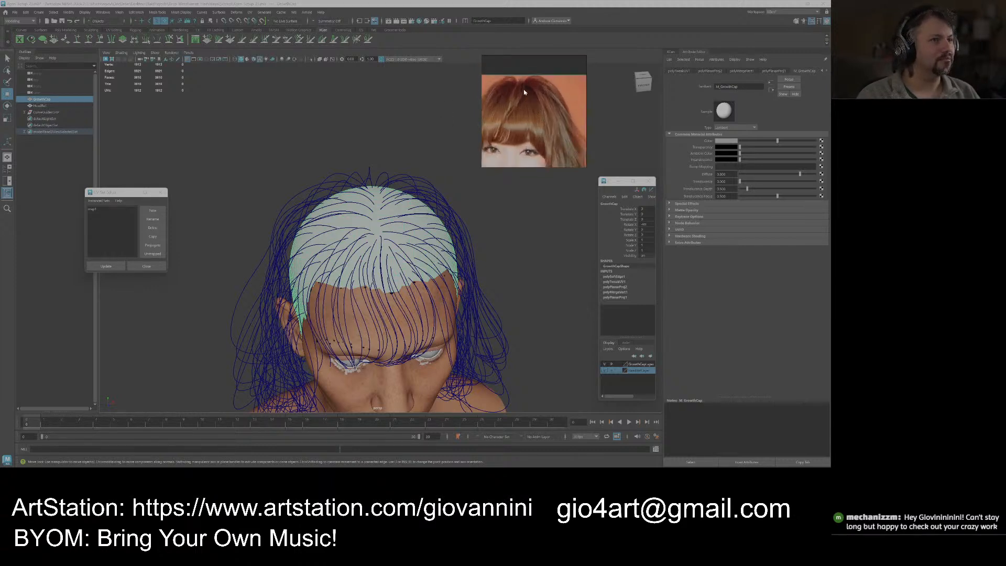
scroll(401, 209, up, 6)
Examine the guide curves from above and from the side against the reference portrait's hair.
mouse_move(401, 209)
alt+mouse_down()
mouse_move(394, 230)
mouse_move(393, 213)
alt+mouse_up()
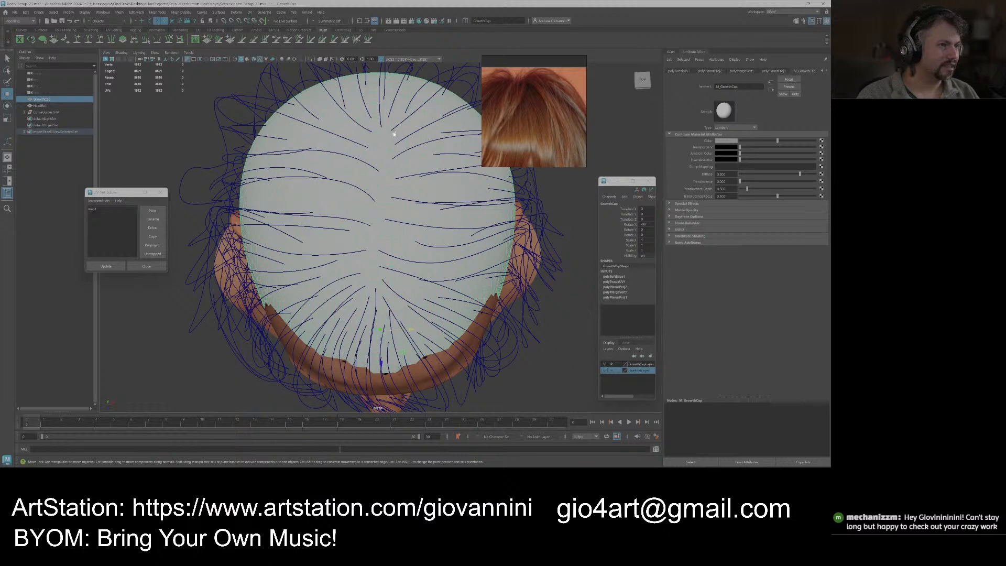
alt+drag(372, 148, 373, 179)
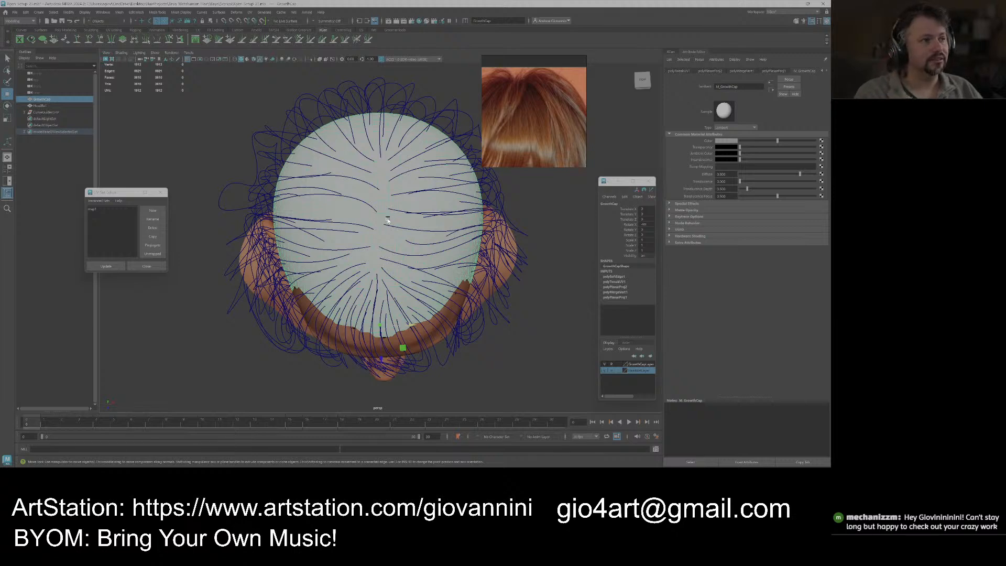
scroll(402, 201, up, 1)
alt+drag(402, 201, 395, 165)
scroll(529, 128, down, 4)
drag(536, 129, 548, 104)
alt+drag(396, 191, 348, 202)
scroll(393, 233, up, 3)
scroll(393, 233, up, 1)
scroll(396, 215, down, 6)
scroll(347, 198, up, 3)
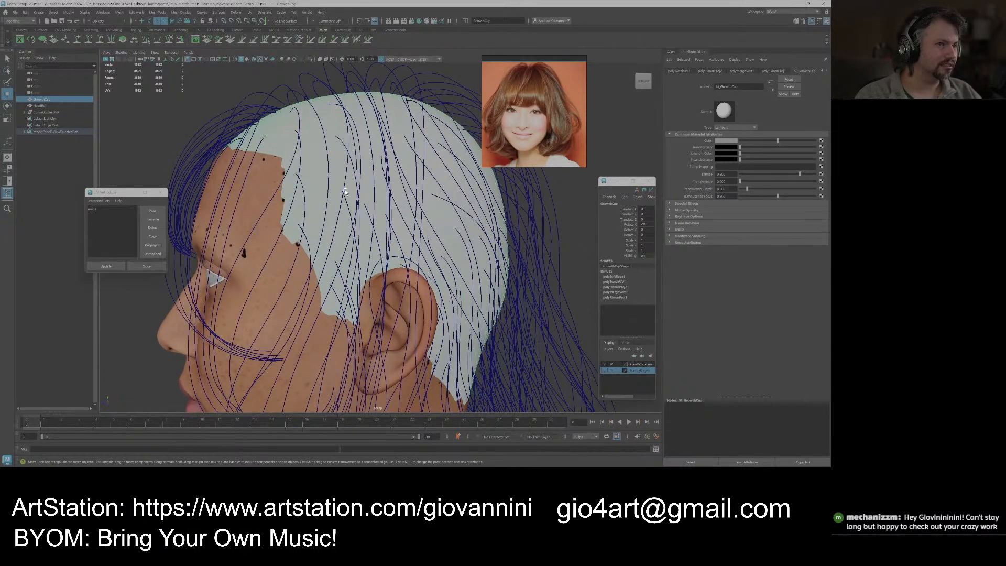
scroll(344, 192, down, 3)
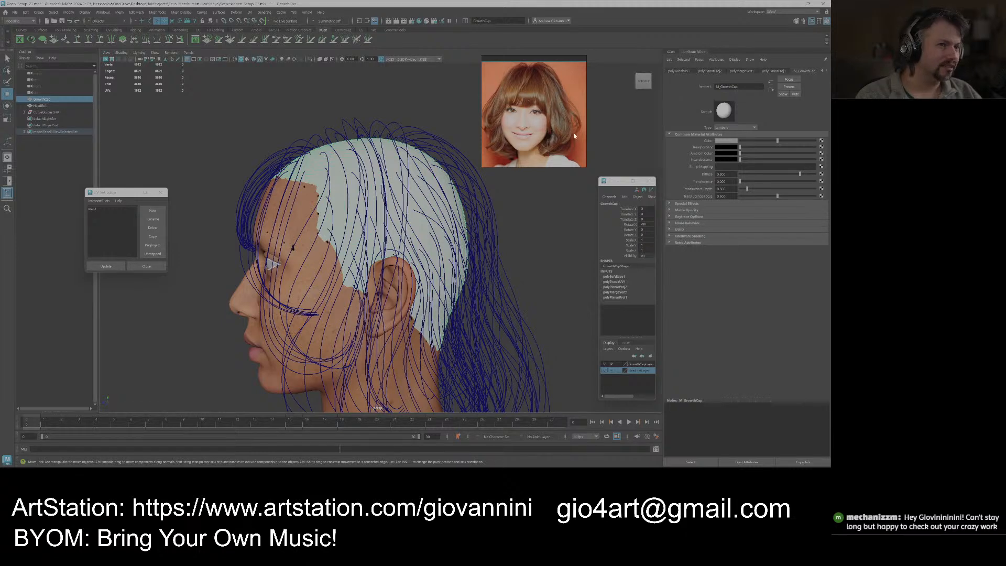
Compare the guide curves at the crown and from the front with the full reference portrait.
mouse_move(425, 189)
alt+mouse_down()
mouse_move(398, 188)
mouse_move(426, 188)
alt+mouse_up()
alt+drag(367, 191, 415, 210)
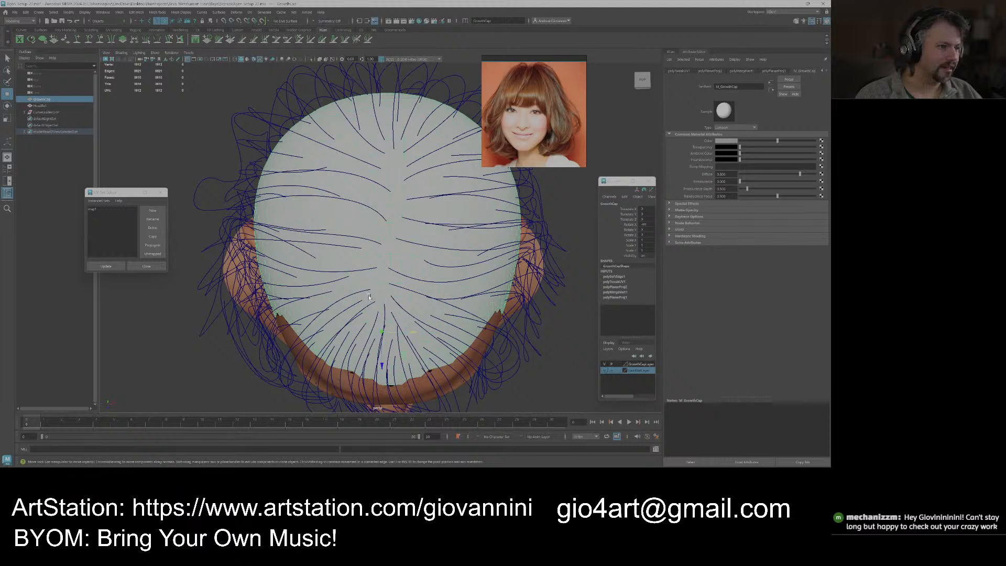
scroll(395, 242, down, 5)
alt+drag(395, 243, 398, 183)
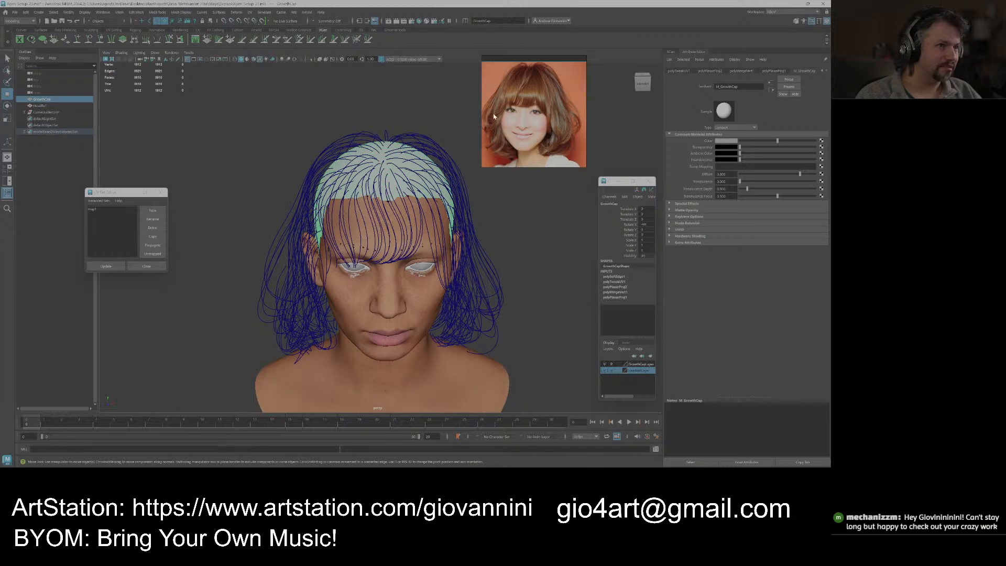
scroll(519, 125, up, 2)
scroll(526, 134, down, 4)
scroll(526, 134, up, 2)
scroll(524, 135, down, 2)
alt+drag(395, 195, 427, 203)
scroll(413, 213, down, 2)
scroll(422, 212, up, 2)
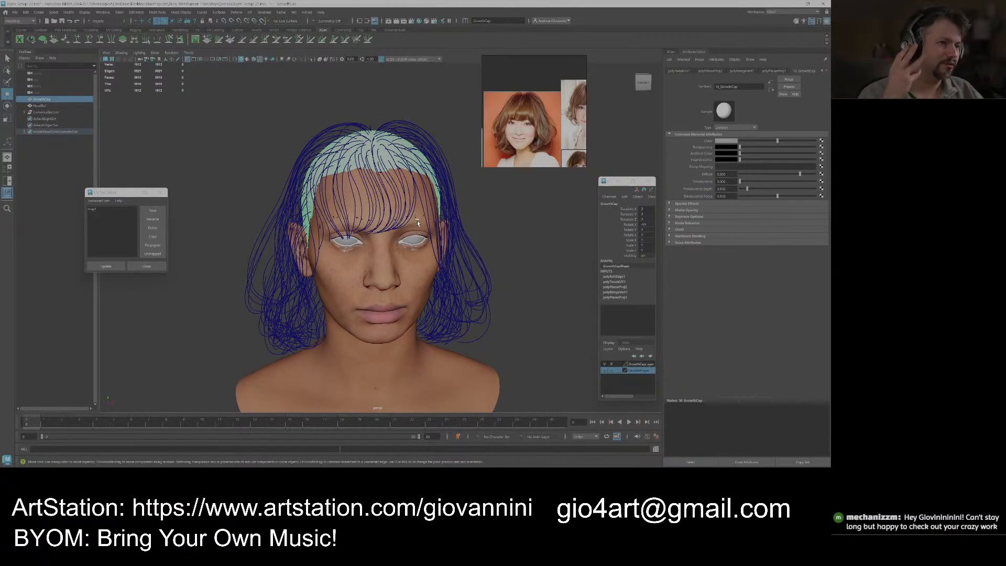
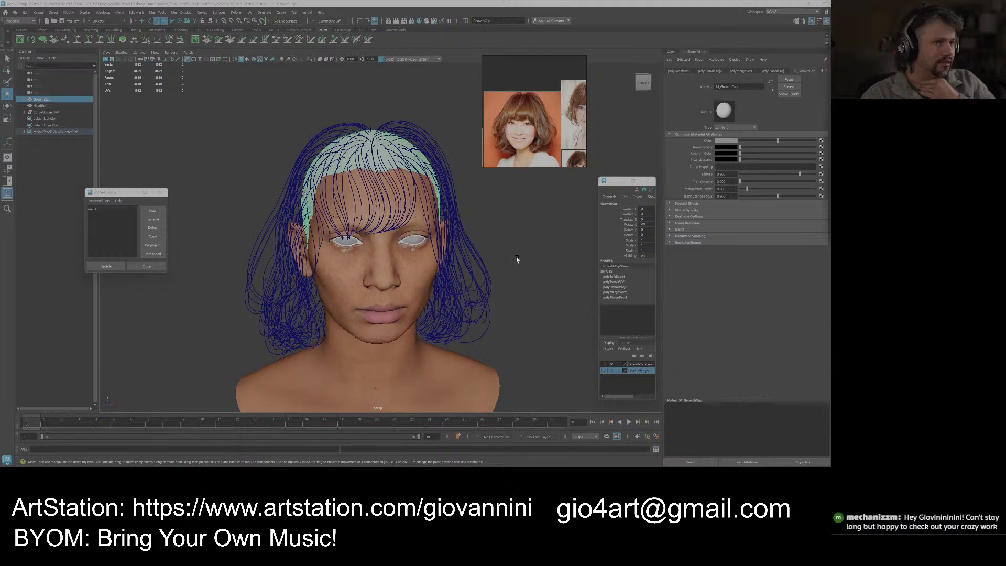
Enlarge the hairstyle reference window over the viewport and zoom it onto the front portrait.
drag(480, 166, 448, 199)
scroll(526, 152, up, 3)
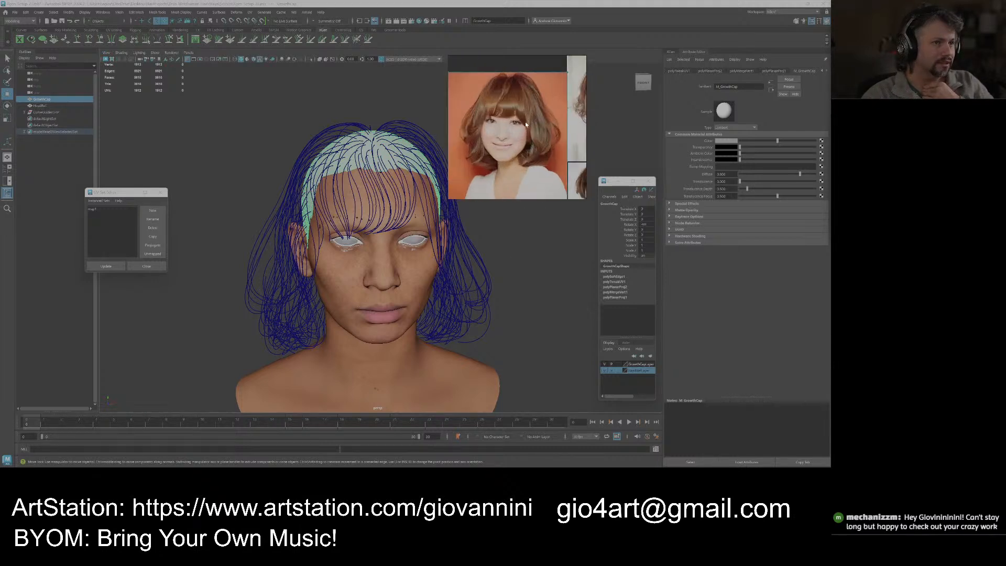
drag(511, 157, 406, 201)
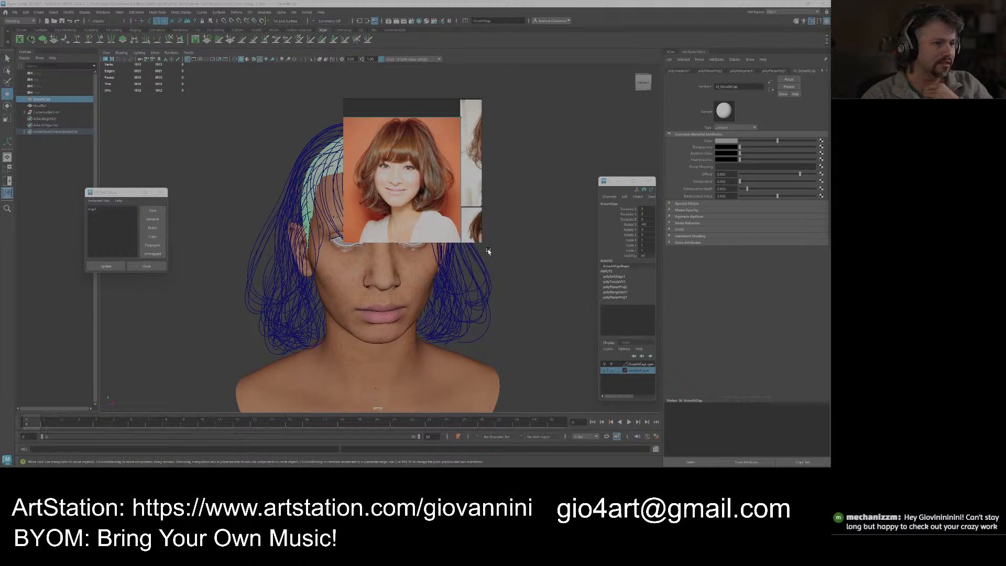
drag(481, 245, 569, 306)
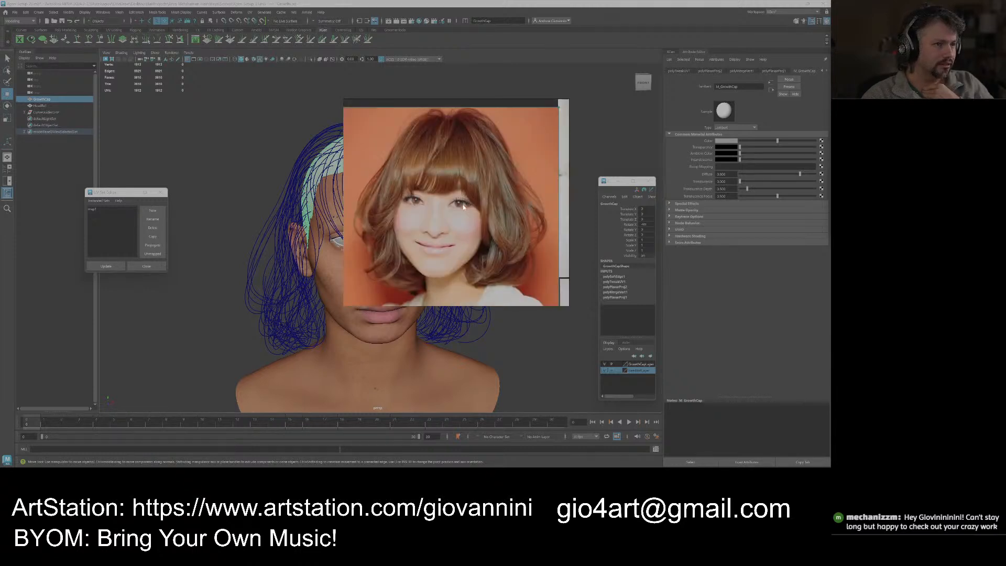
Switch to Snipping Tool and capture a rectangular snip of the enlarged front portrait.
key(super)
text(sn)
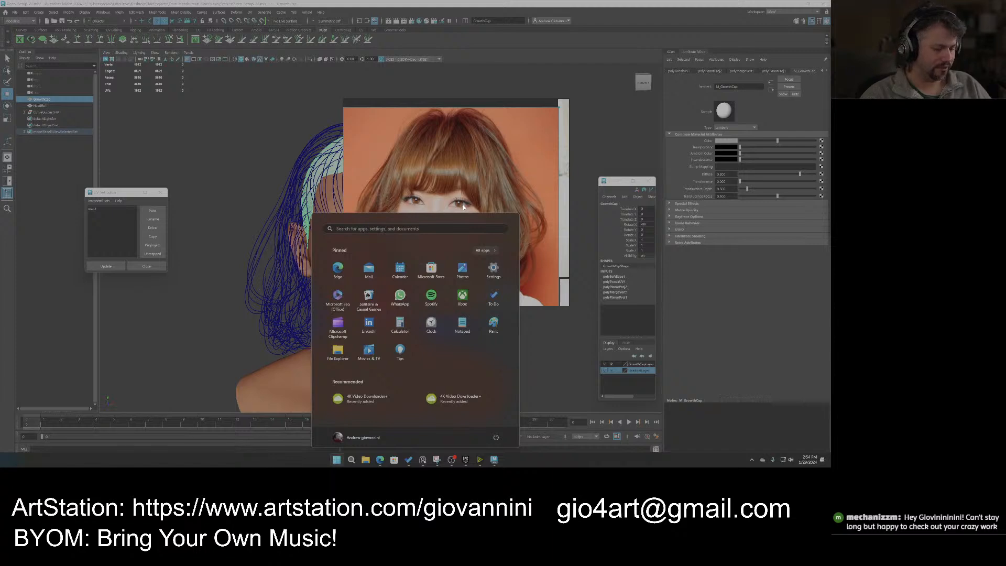
key(Return)
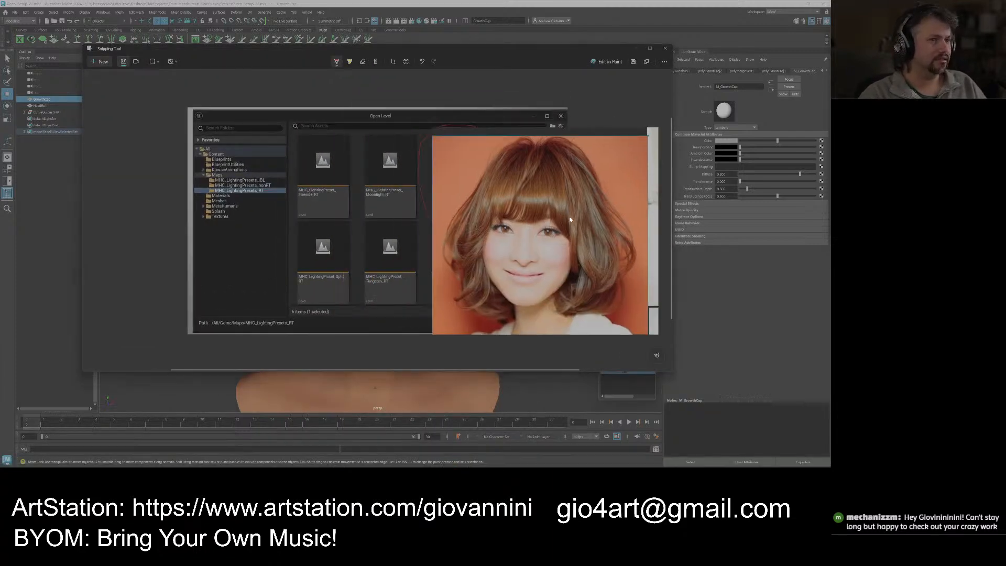
click(100, 61)
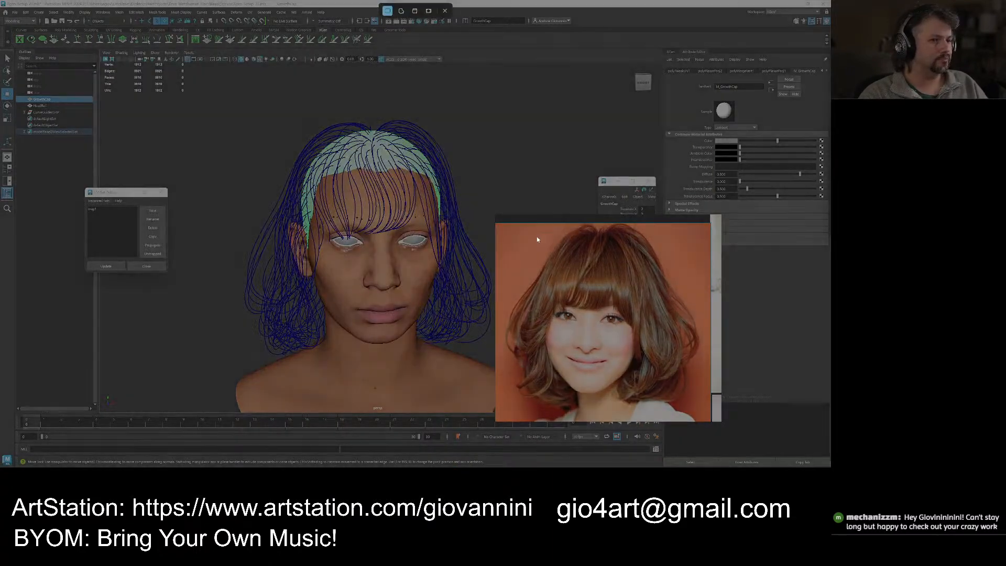
drag(528, 258, 714, 430)
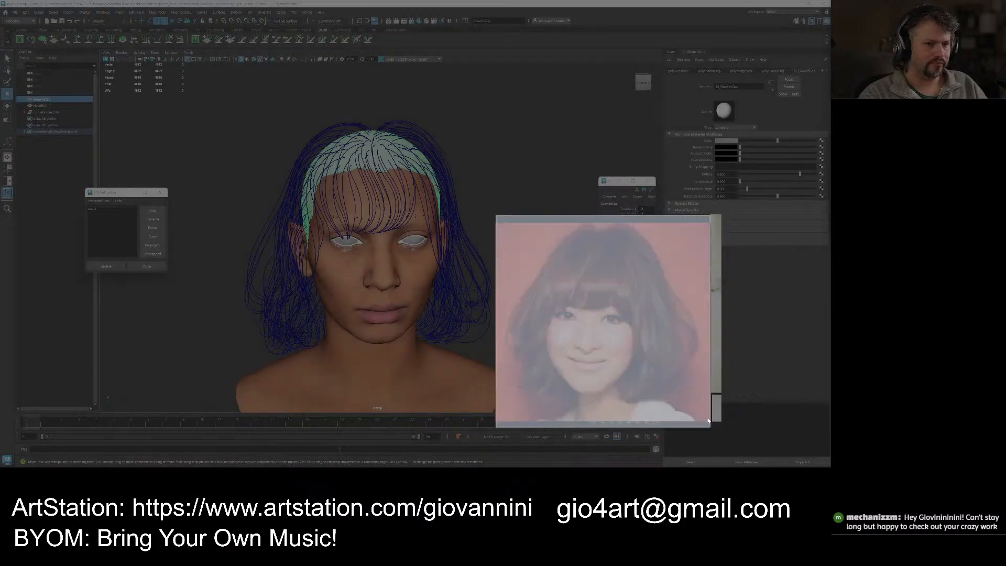
Move the reference image out of the way and maximize the window with the captured portrait.
drag(630, 303, 342, 241)
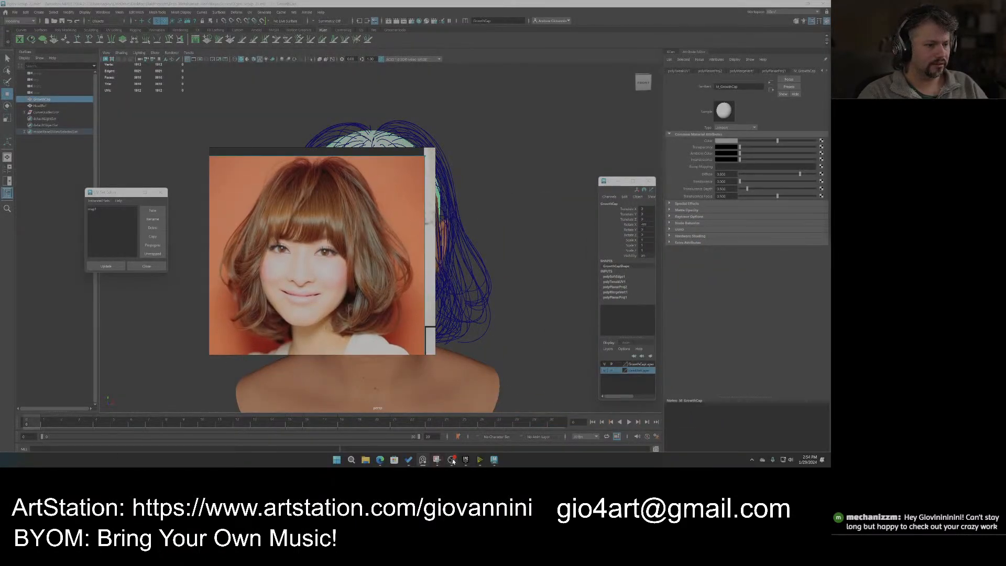
drag(231, 190, 461, 225)
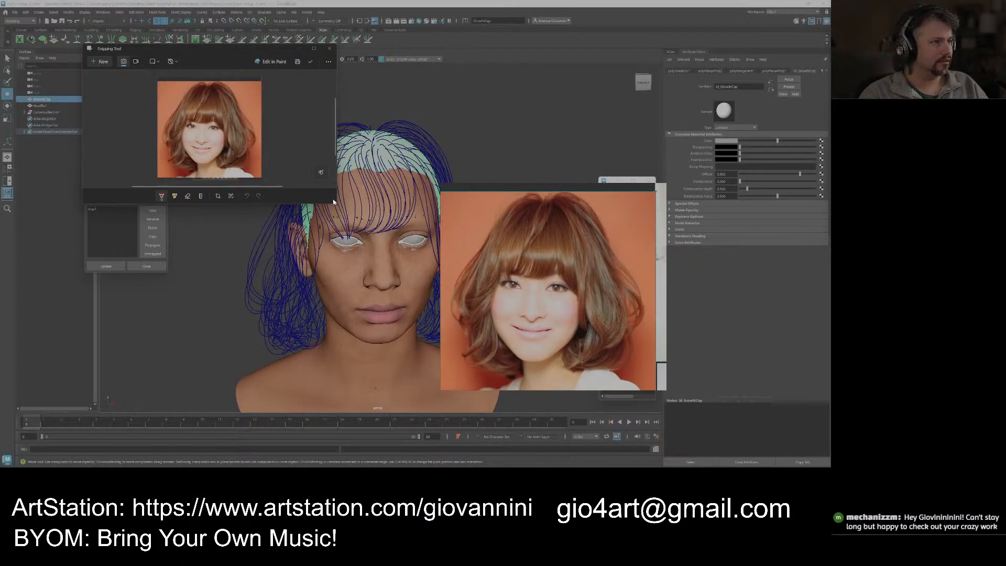
drag(528, 258, 827, 341)
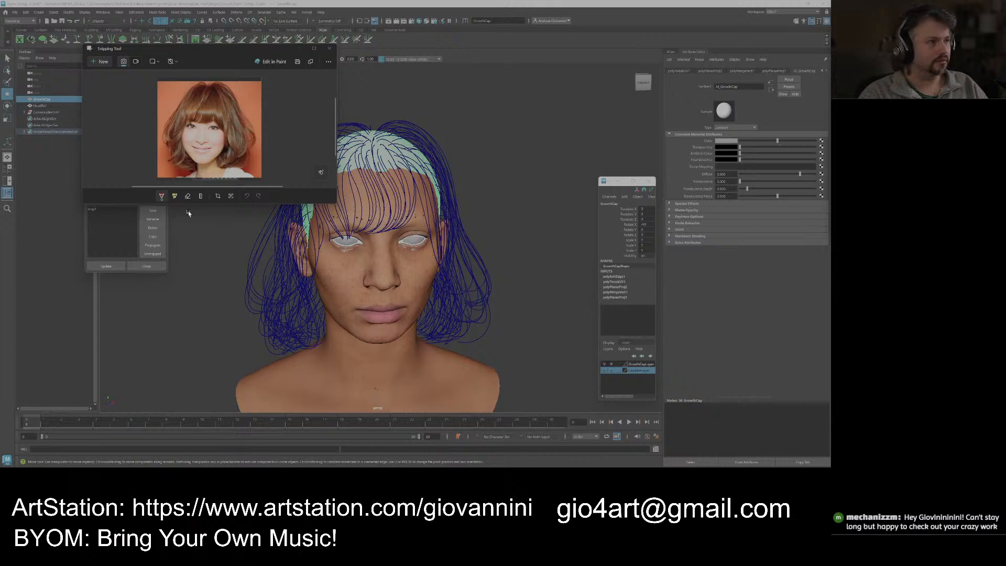
double_click(214, 49)
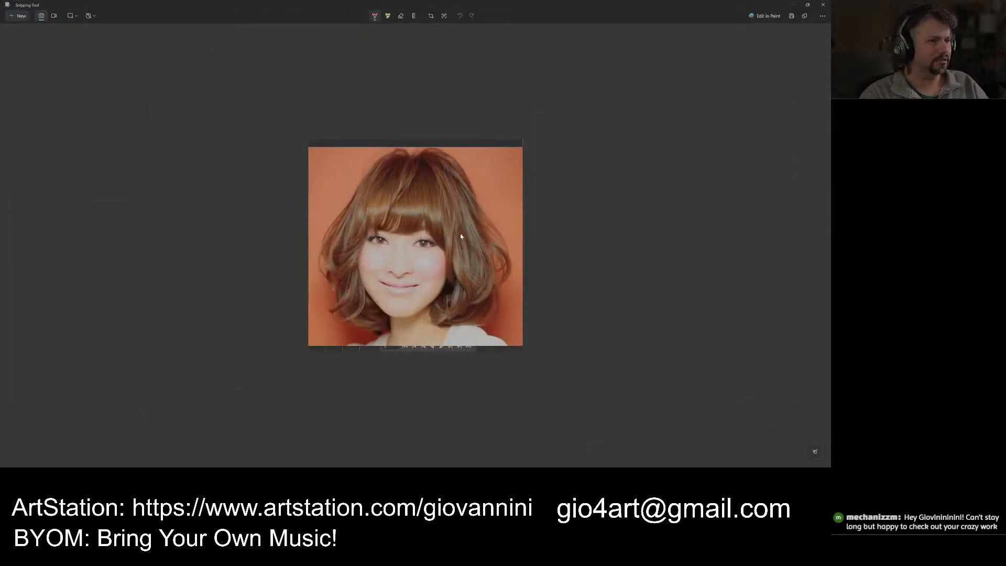
Adjust the red pen's stroke size, then outline the fringe section and mark its origin at the crown.
click(375, 19)
click(350, 159)
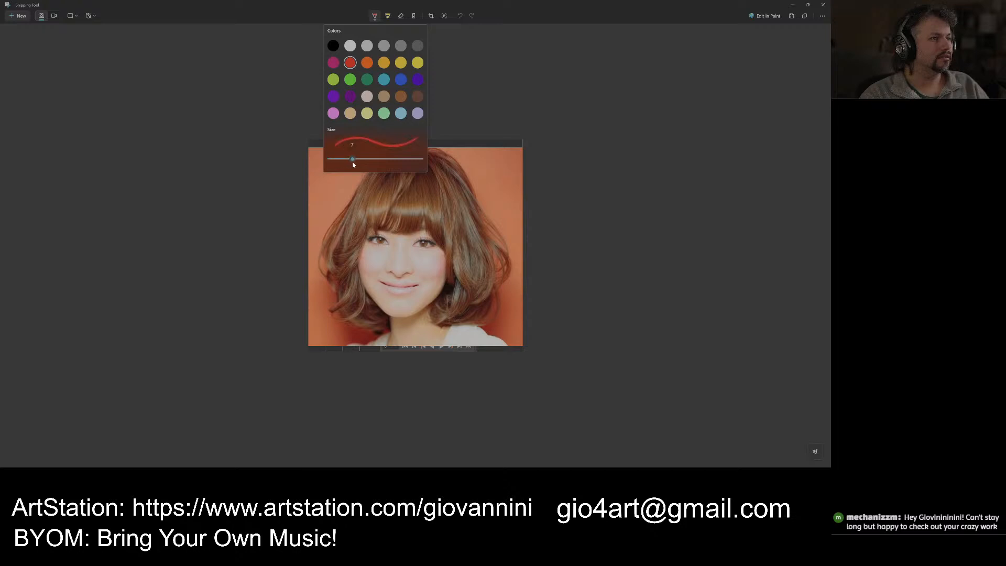
click(541, 232)
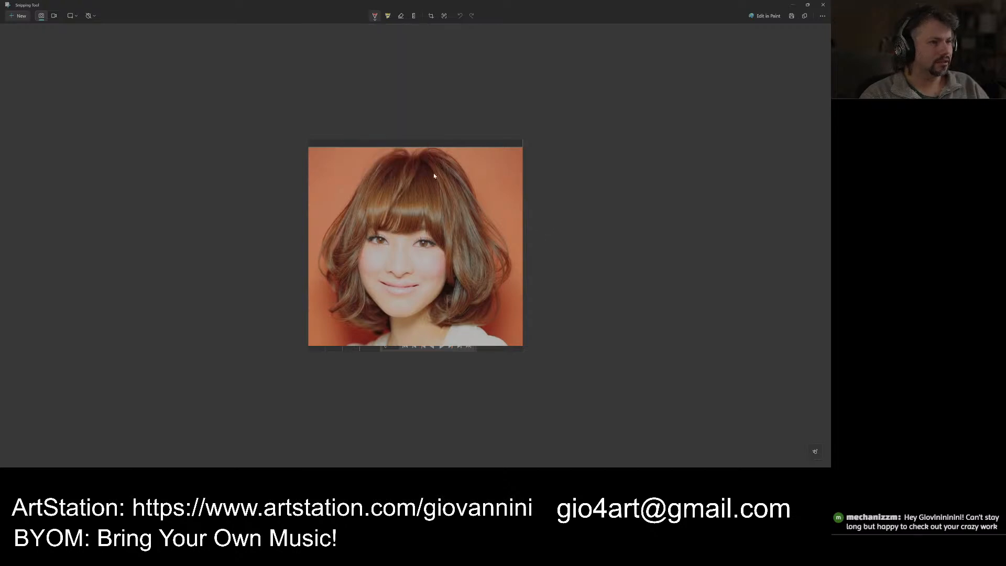
drag(423, 159, 438, 183)
mouse_move(447, 237)
mouse_down()
mouse_move(449, 256)
mouse_move(428, 227)
mouse_move(381, 238)
mouse_move(365, 219)
mouse_move(397, 159)
mouse_move(427, 158)
mouse_move(406, 165)
mouse_move(414, 176)
mouse_up()
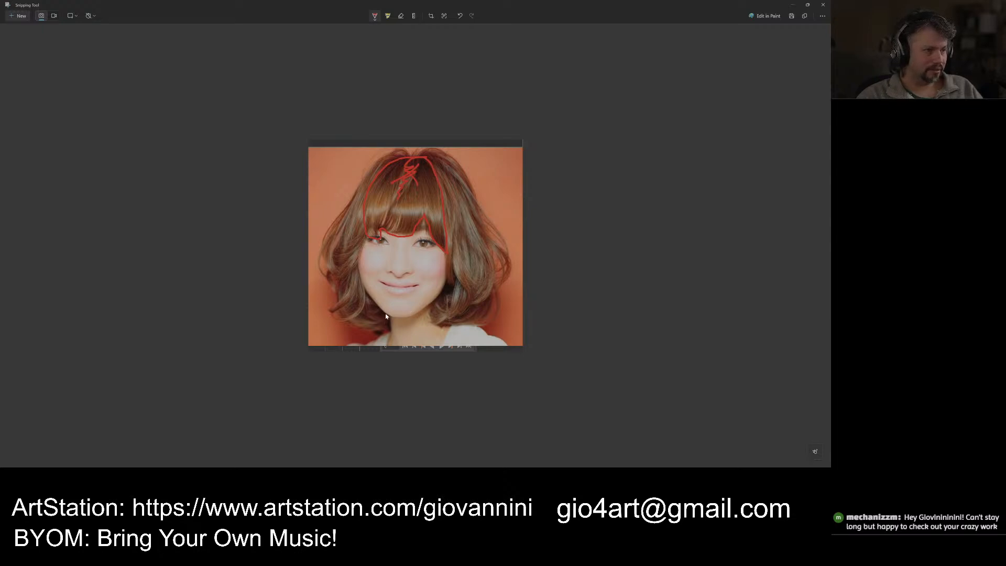
Outline the side hair sections in red on both sides of the face, from the crown down to the tips.
mouse_move(384, 309)
mouse_down()
mouse_move(389, 320)
mouse_move(370, 335)
mouse_move(337, 307)
mouse_move(351, 243)
mouse_up()
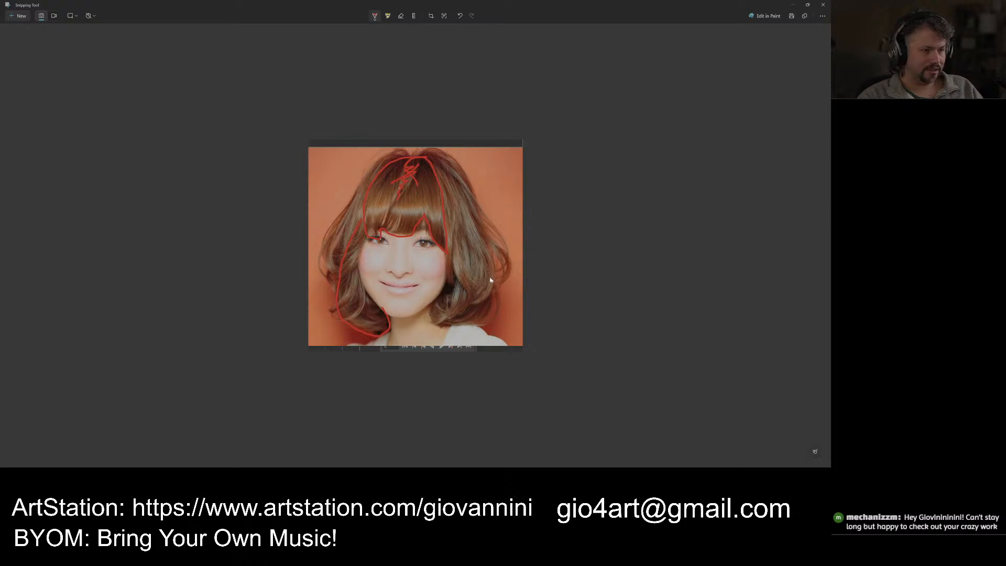
drag(493, 328, 446, 294)
drag(485, 240, 466, 191)
drag(446, 267, 451, 289)
drag(364, 206, 344, 255)
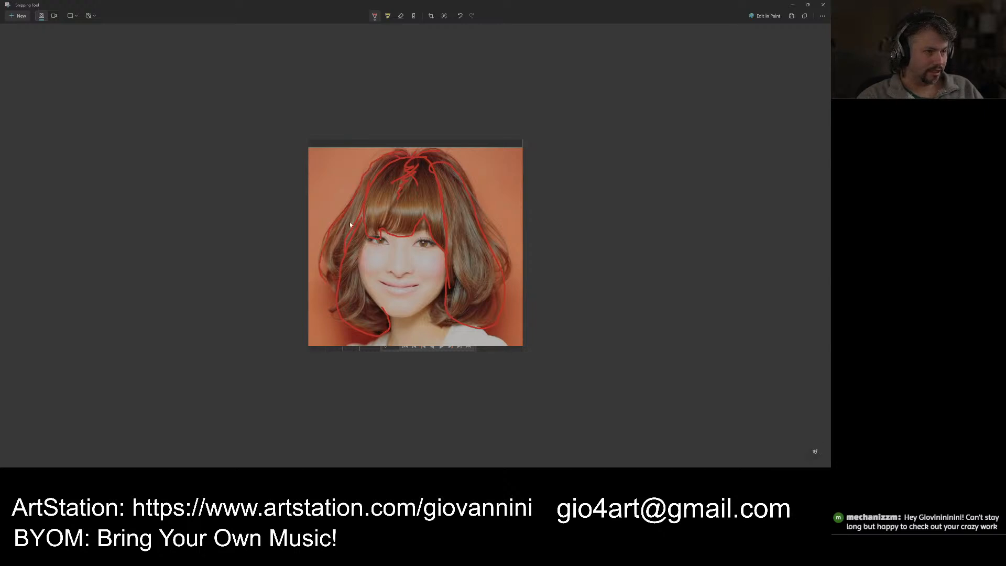
drag(416, 155, 450, 165)
drag(483, 222, 508, 271)
Set the pen colour to blue and trace the hair's outer contour from the crown down both sides.
click(375, 15)
click(402, 82)
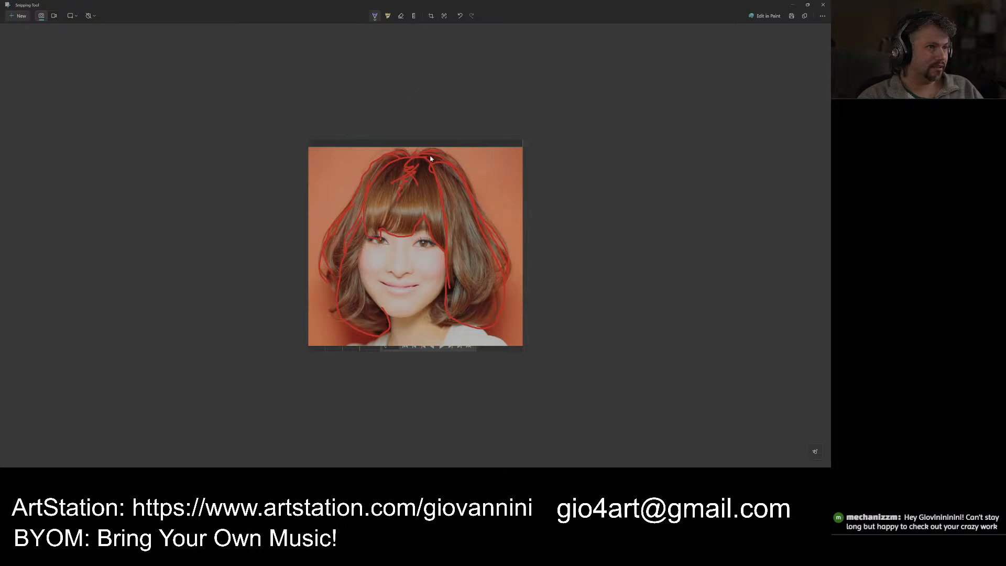
drag(418, 155, 440, 160)
drag(493, 239, 508, 271)
mouse_move(437, 155)
mouse_down()
mouse_move(482, 209)
mouse_move(508, 271)
mouse_up()
drag(409, 156, 390, 153)
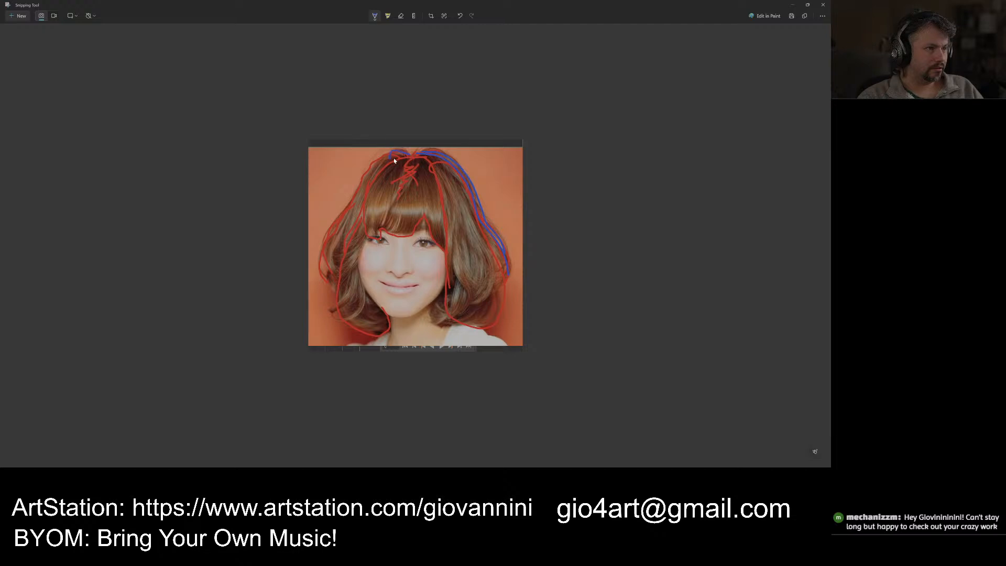
mouse_move(339, 222)
mouse_down()
mouse_move(318, 270)
mouse_move(329, 282)
mouse_up()
Set the pen colour to yellow, then outline and hatch the side hair sections on both sides of the face.
click(376, 15)
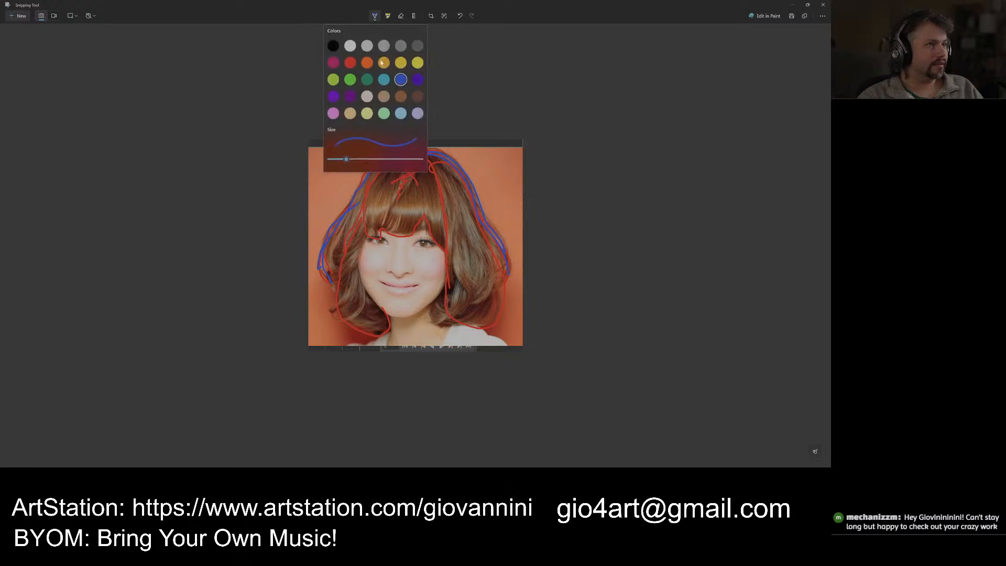
click(397, 64)
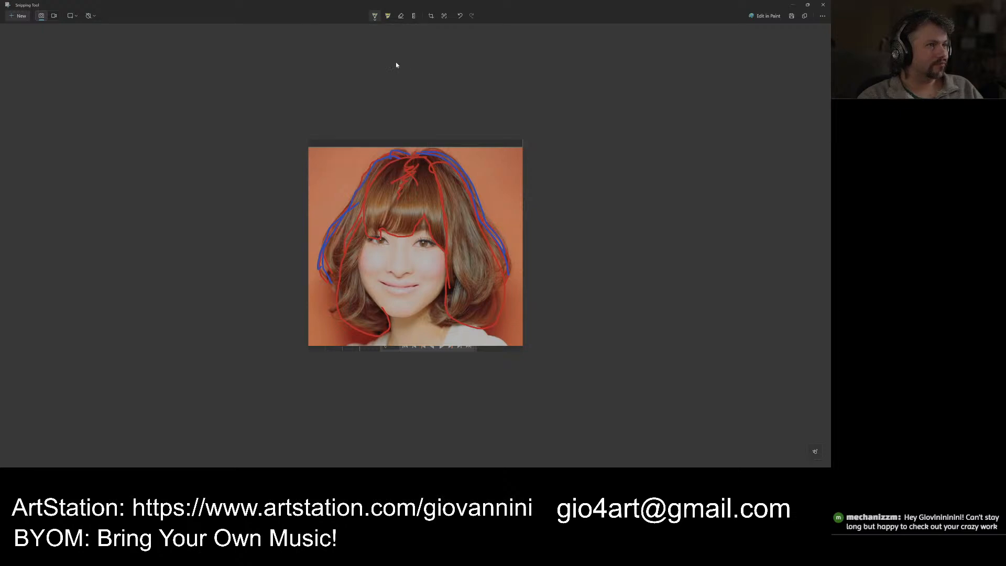
drag(363, 219, 349, 250)
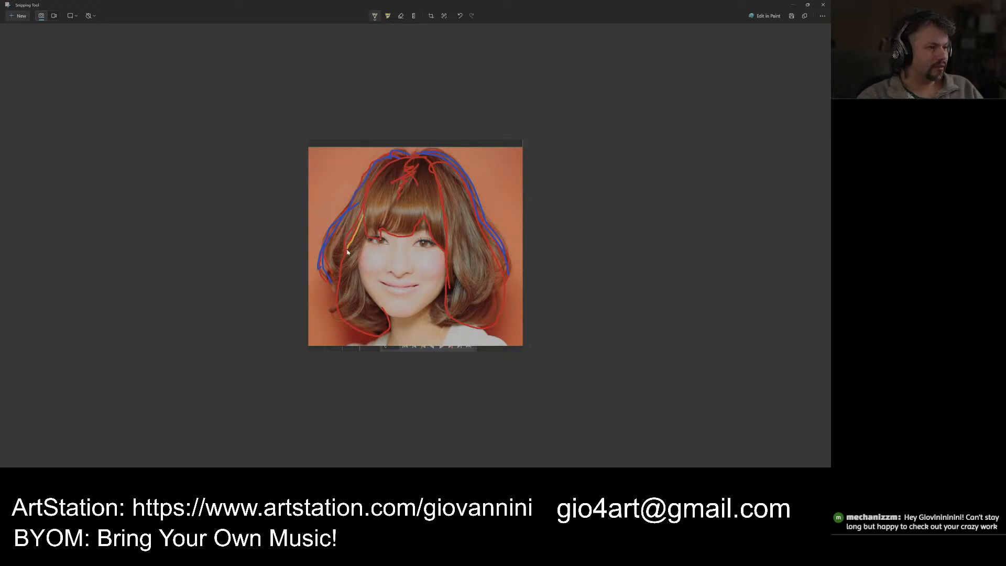
mouse_move(345, 325)
mouse_down()
mouse_move(385, 335)
mouse_move(387, 310)
mouse_up()
mouse_move(445, 279)
mouse_down()
mouse_move(467, 325)
mouse_move(496, 327)
mouse_move(504, 290)
mouse_move(492, 248)
mouse_up()
mouse_move(473, 203)
mouse_down()
mouse_move(456, 167)
mouse_move(433, 172)
mouse_move(453, 296)
mouse_up()
mouse_move(444, 164)
mouse_down()
mouse_move(456, 250)
mouse_move(500, 324)
mouse_up()
mouse_move(357, 225)
mouse_down()
mouse_move(352, 271)
mouse_move(383, 336)
mouse_move(346, 282)
mouse_move(359, 255)
mouse_up()
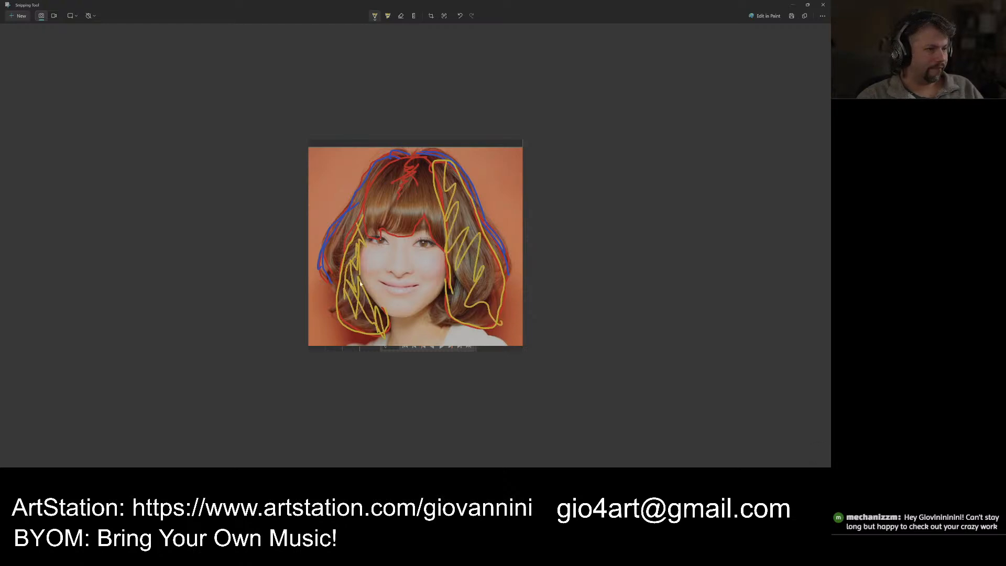
Mark the parting at the crown in blue, hatch the fringe section in red, and close the annotated portrait.
click(375, 16)
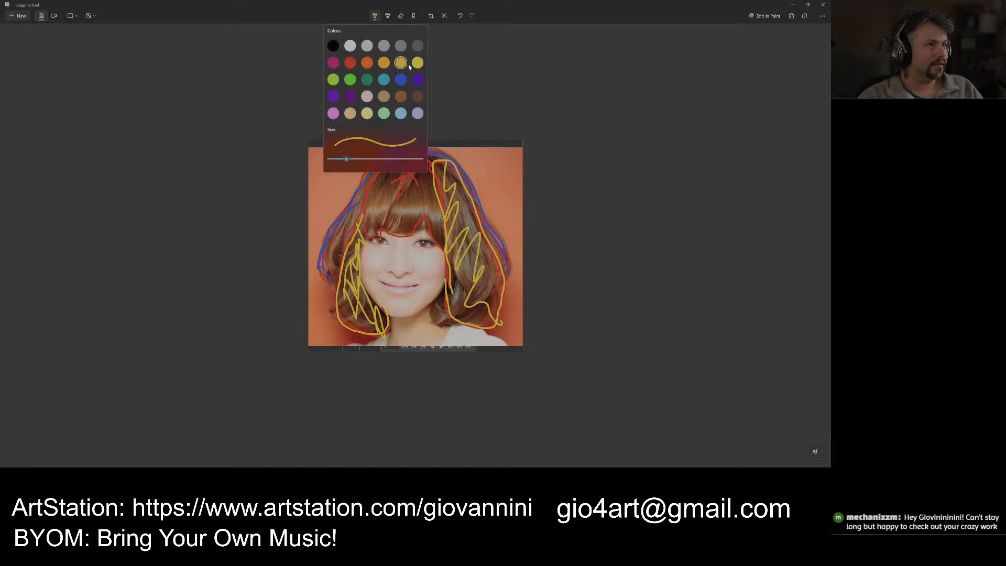
click(401, 80)
drag(413, 160, 412, 172)
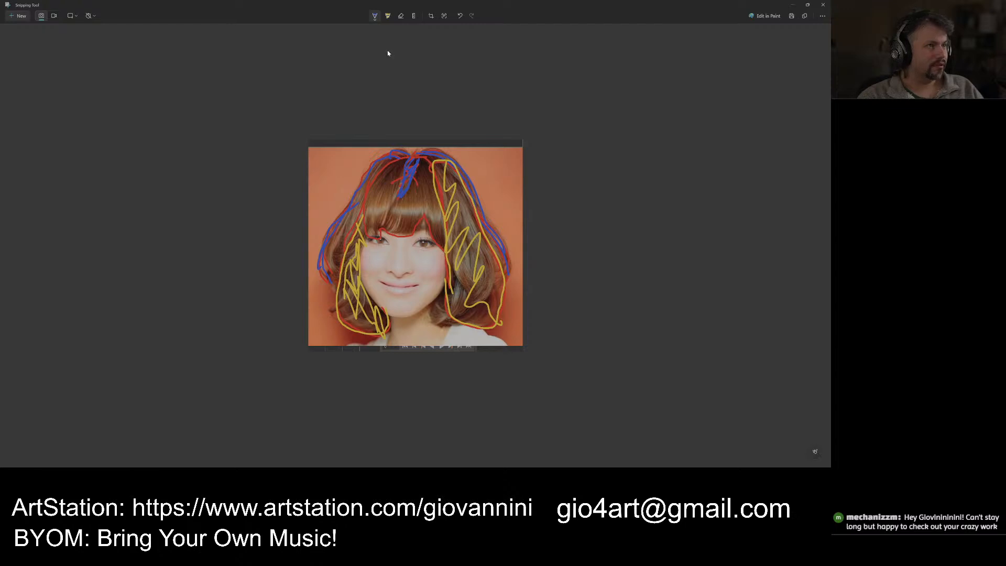
click(378, 17)
click(350, 62)
mouse_move(402, 163)
mouse_down()
mouse_move(377, 204)
mouse_move(413, 224)
mouse_up()
drag(422, 167, 441, 238)
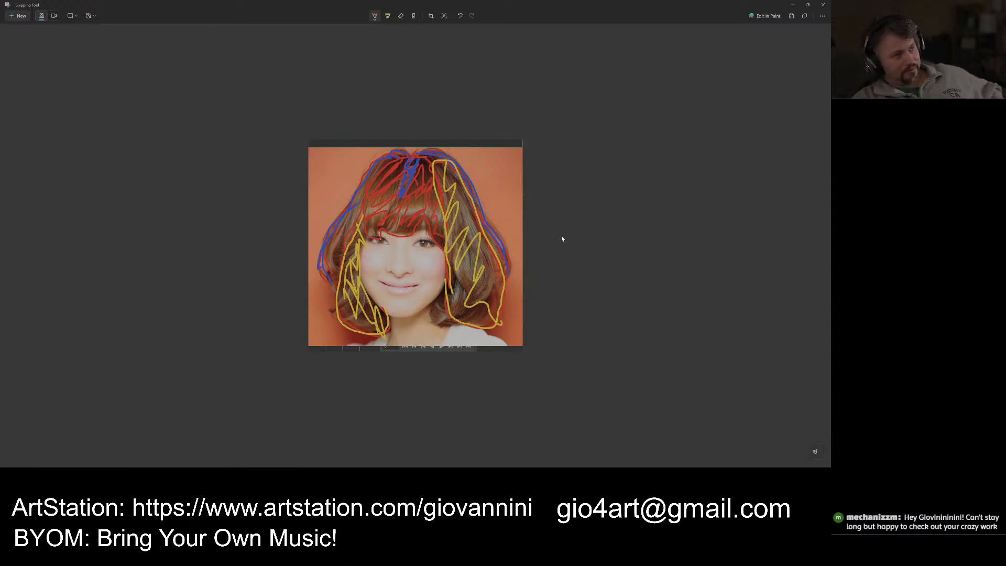
click(822, 4)
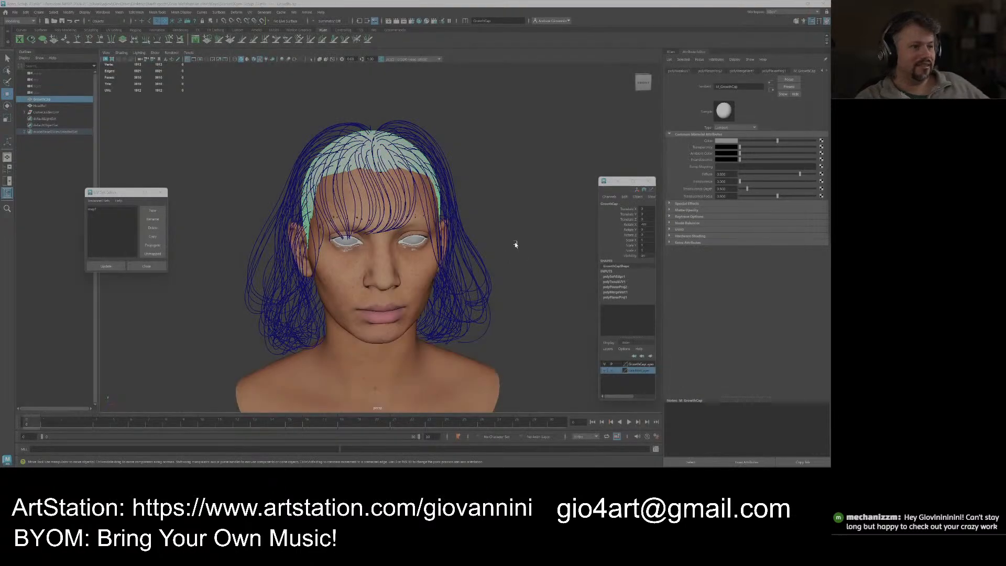
Make three duplicates of the growth cap mesh.
scroll(440, 152, up, 5)
alt+drag(394, 144, 387, 191)
scroll(379, 321, down, 3)
scroll(400, 137, down, 2)
scroll(393, 145, up, 5)
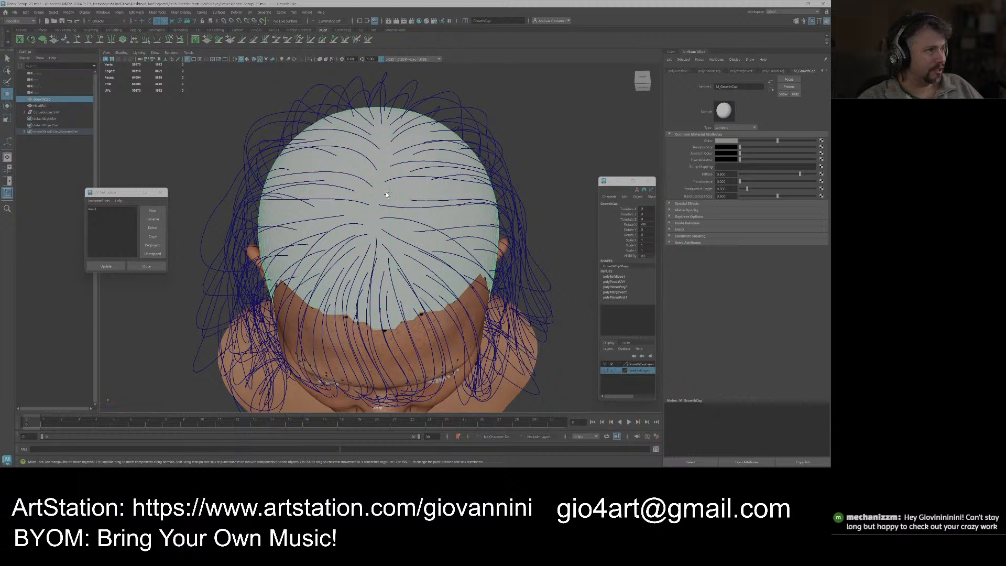
key(ctrl+d)
key(ctrl+d)
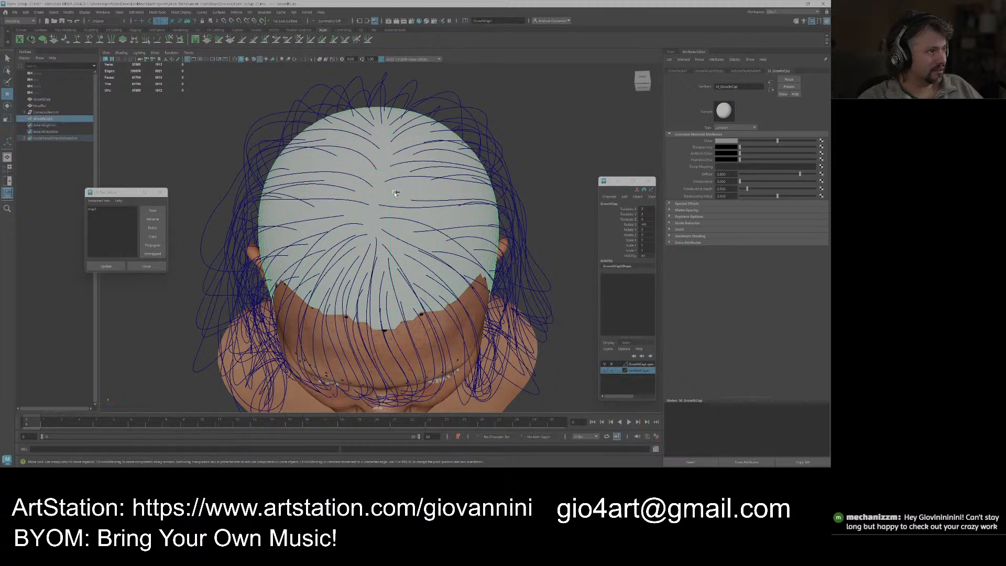
Rename the three growth cap duplicates as GrowthCap_Fringe, GrowthCap_Body and GrowthCap_Breakup.
double_click(51, 118)
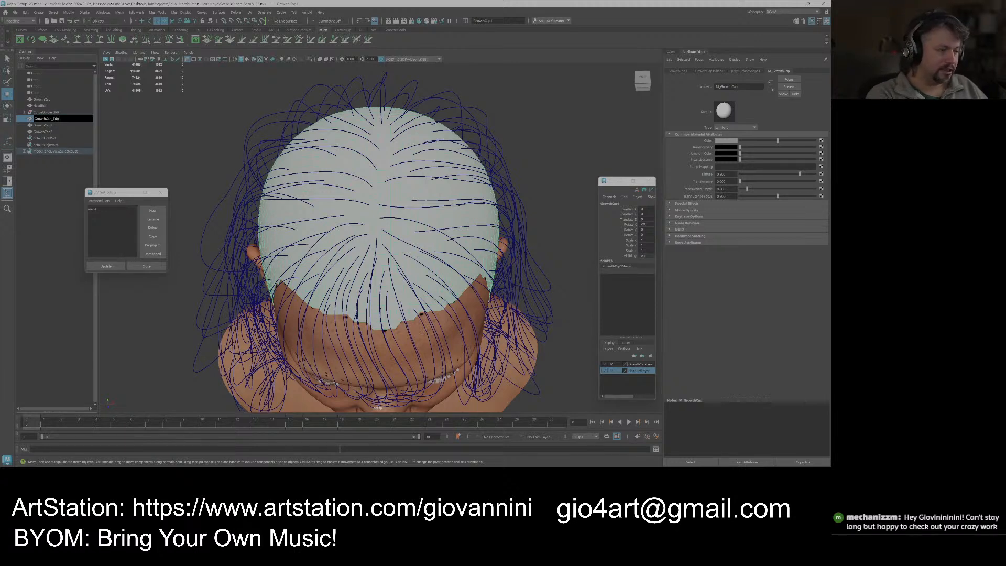
double_click(57, 125)
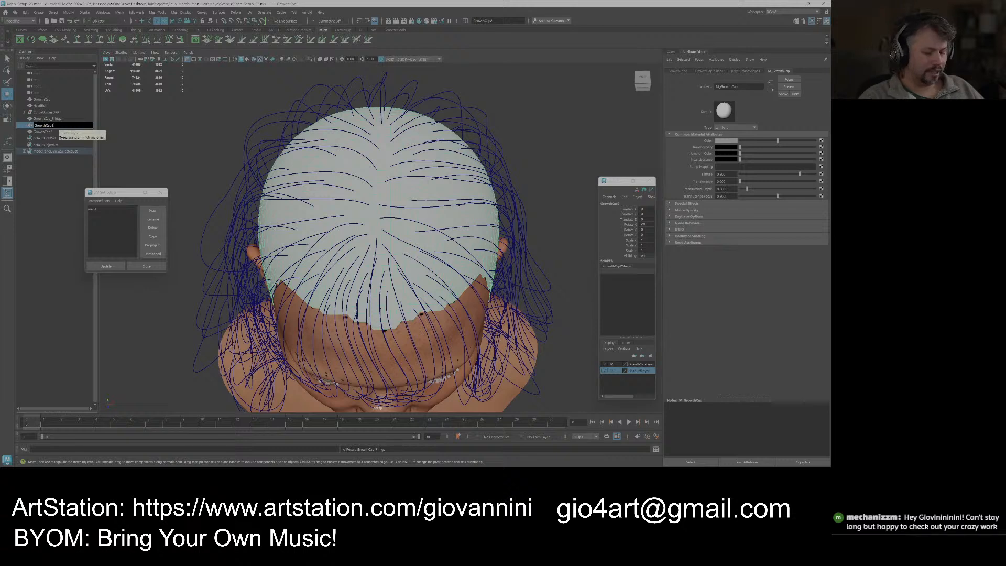
text(Body)
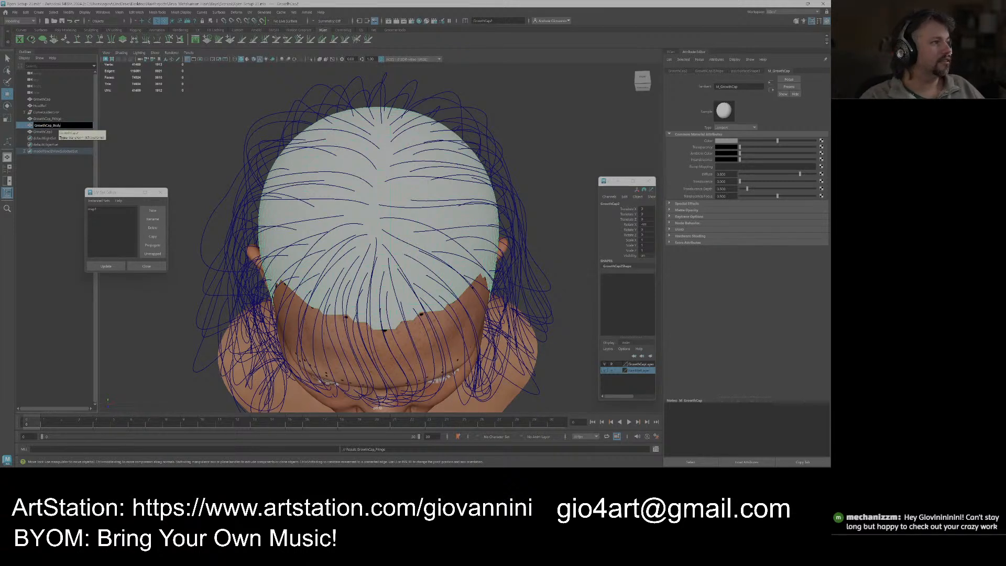
click(140, 134)
double_click(55, 132)
click(54, 132)
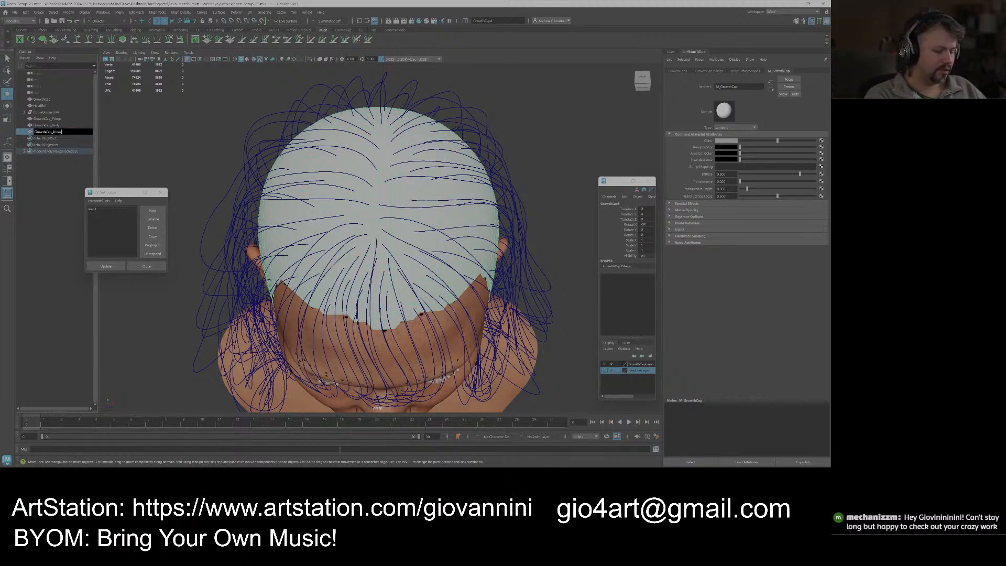
key(Return)
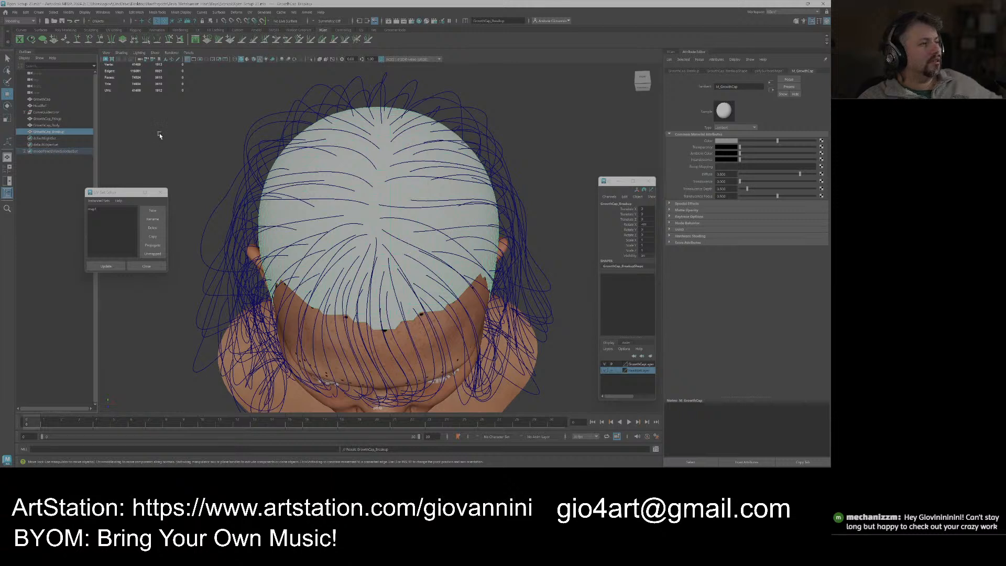
click(52, 126)
click(52, 119)
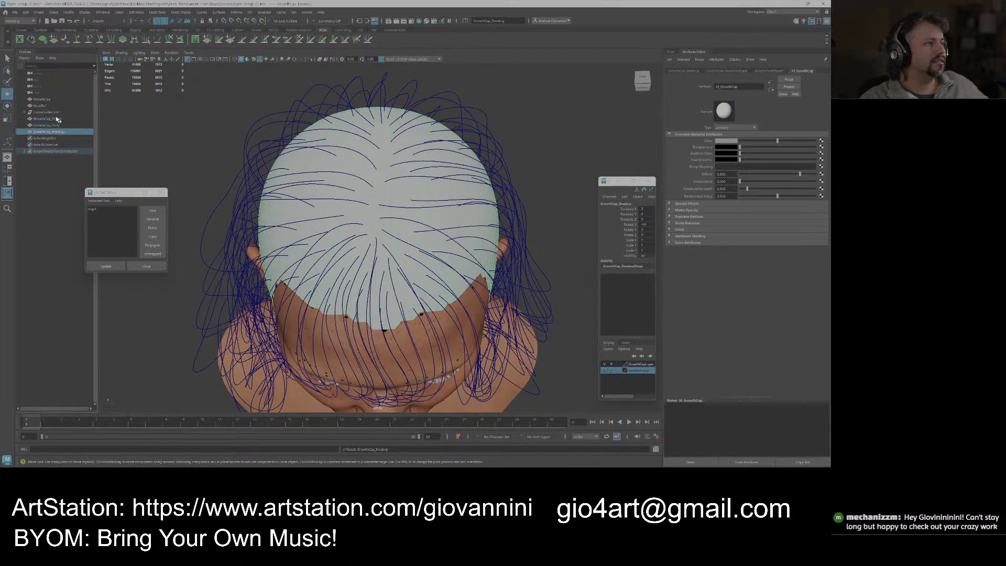
click(57, 126)
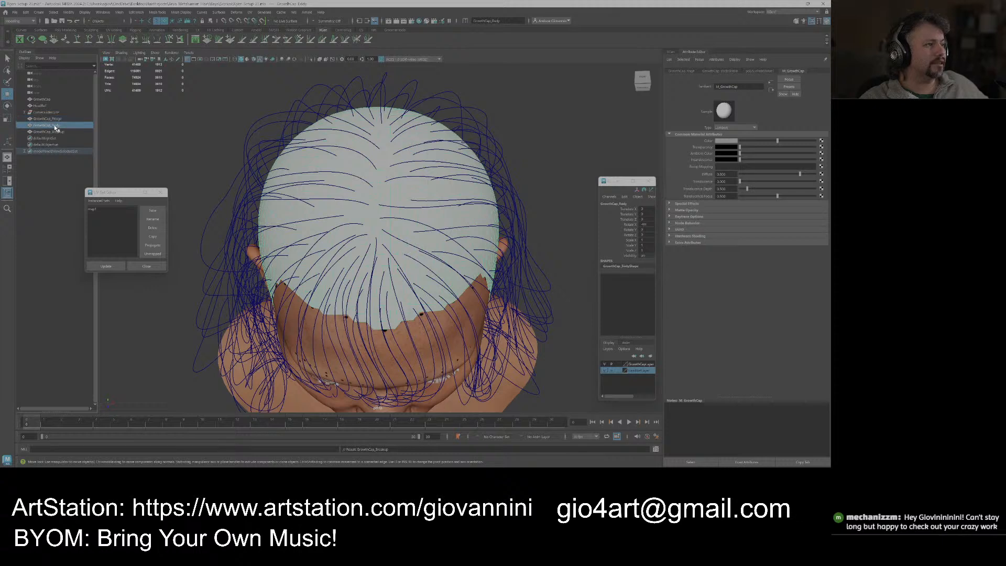
click(54, 132)
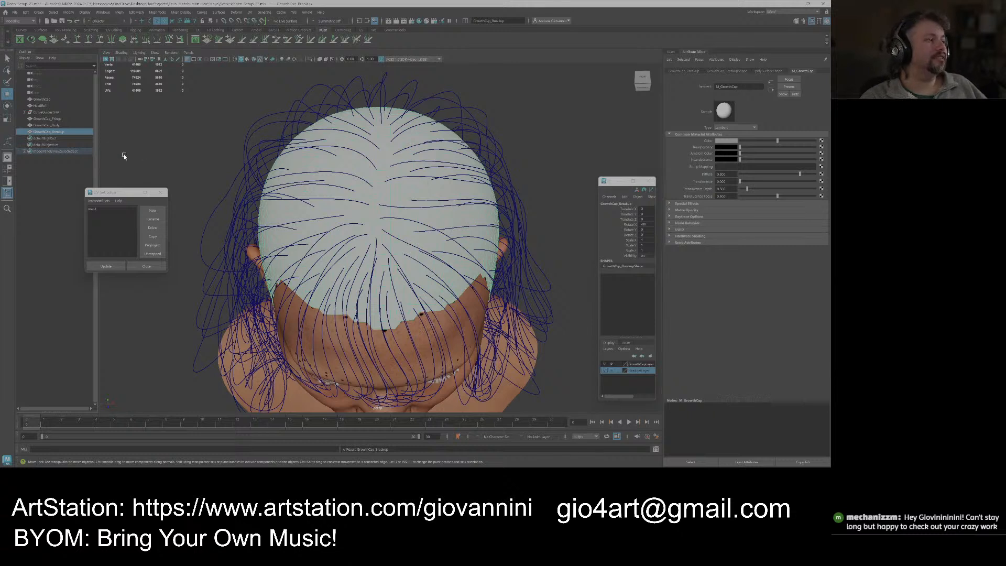
Rename the source growth cap as GrowthCap_Original and hide it.
click(46, 99)
double_click(46, 99)
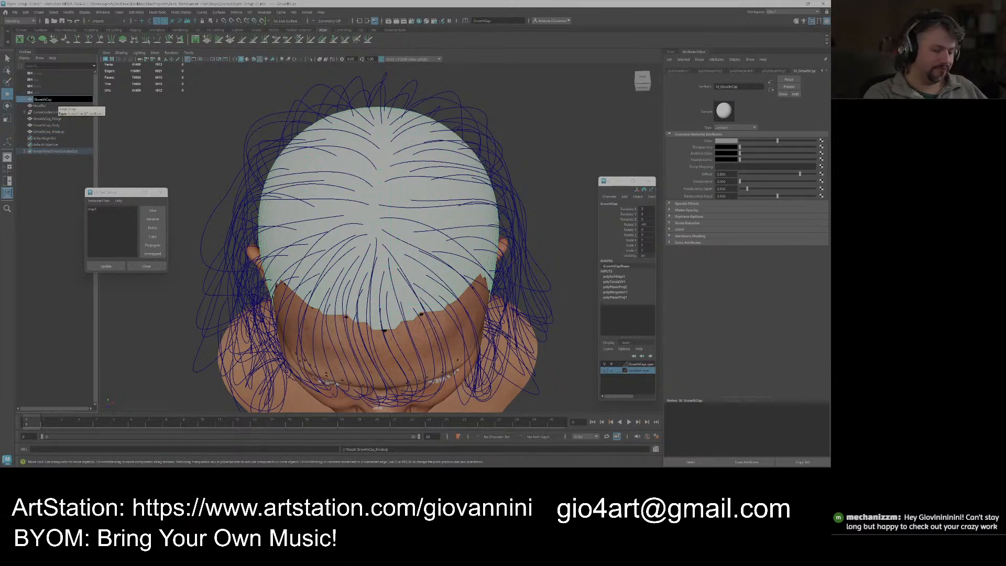
text(_Original)
key(Return)
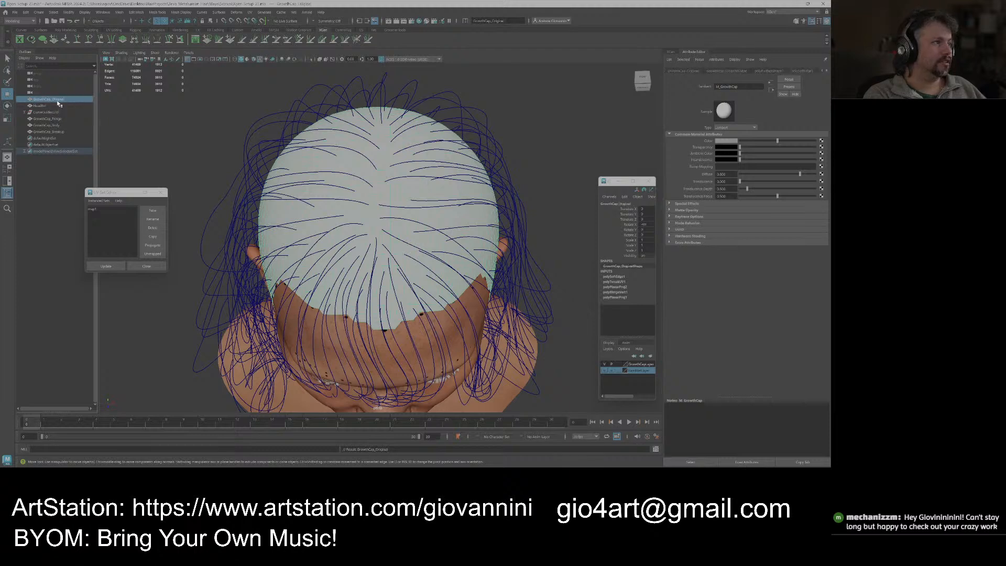
click(61, 99)
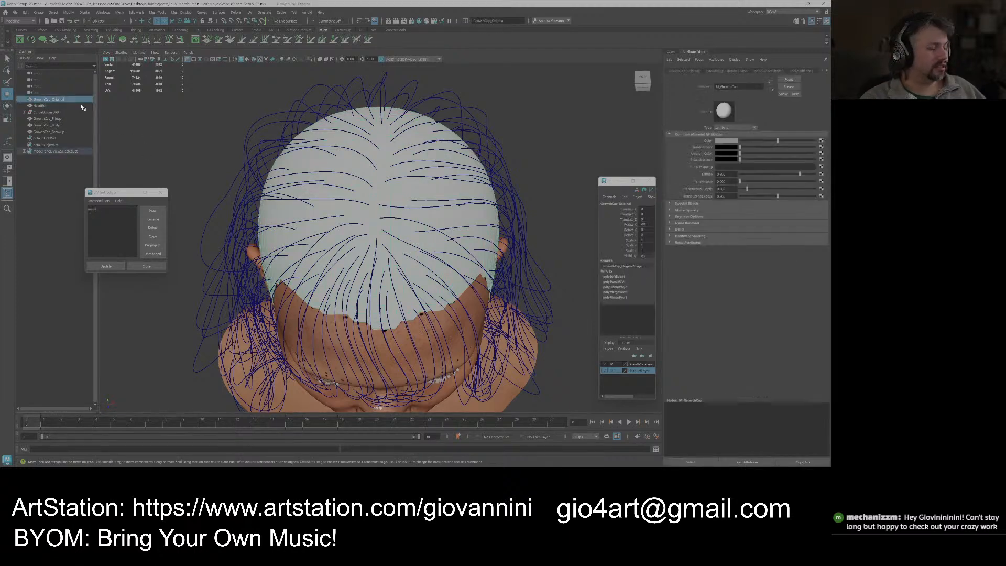
key(ctrl+h)
Review the three cap copies and examine how the guide curves sit along the hairline and forehead.
scroll(166, 145, up, 2)
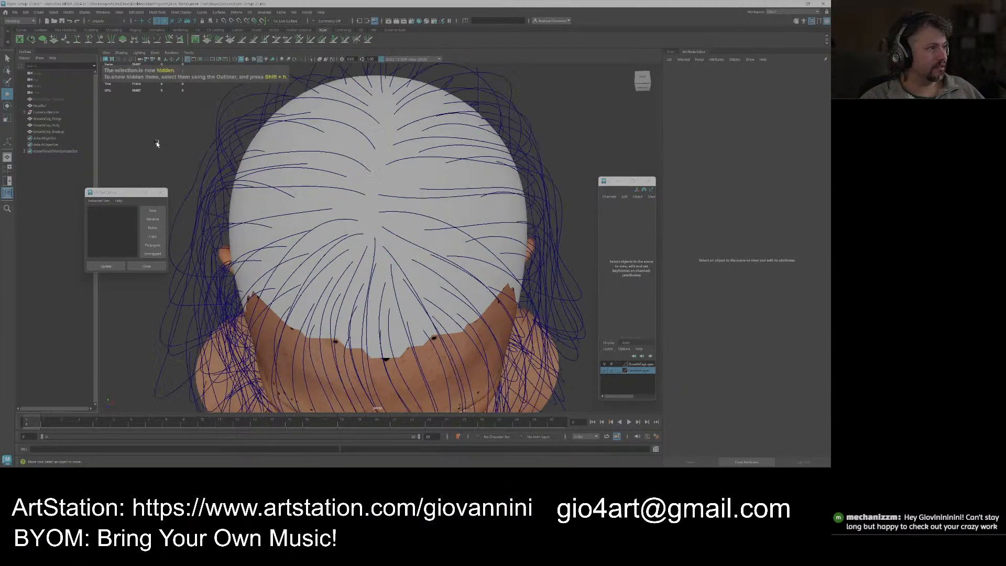
click(60, 100)
scroll(130, 130, up, 3)
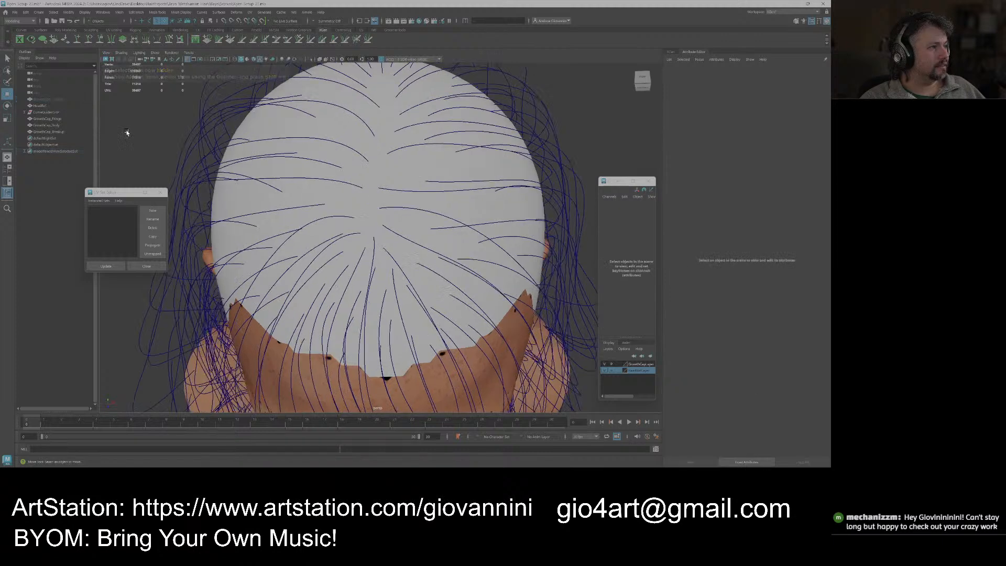
click(59, 125)
ctrl+click(58, 120)
ctrl+click(59, 132)
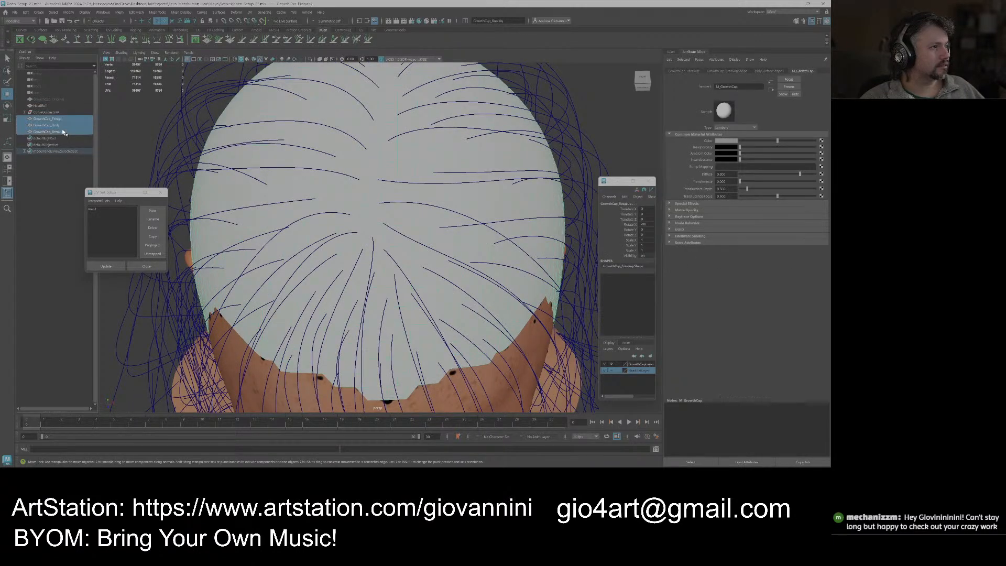
scroll(115, 131, down, 4)
click(57, 100)
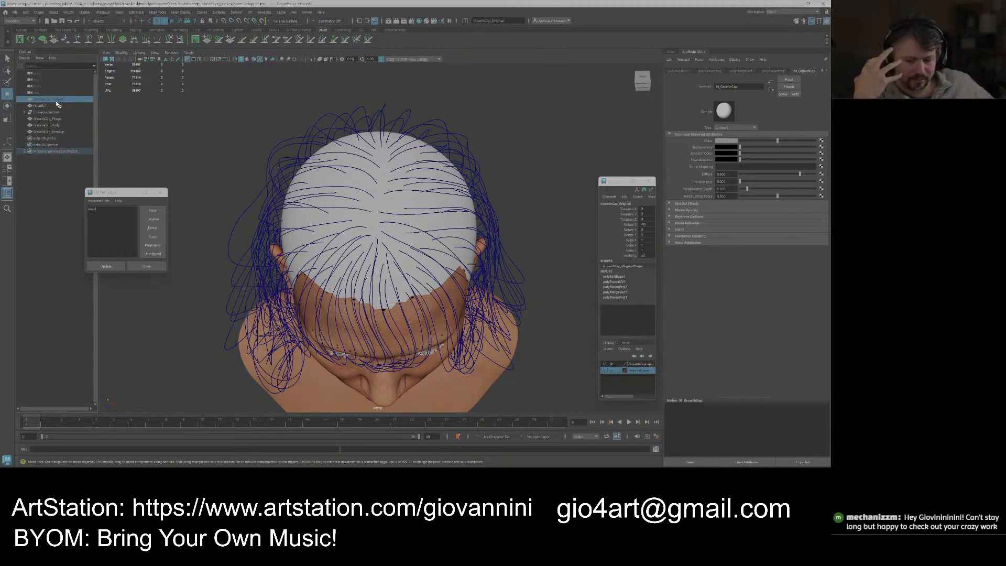
alt+drag(204, 162, 290, 200)
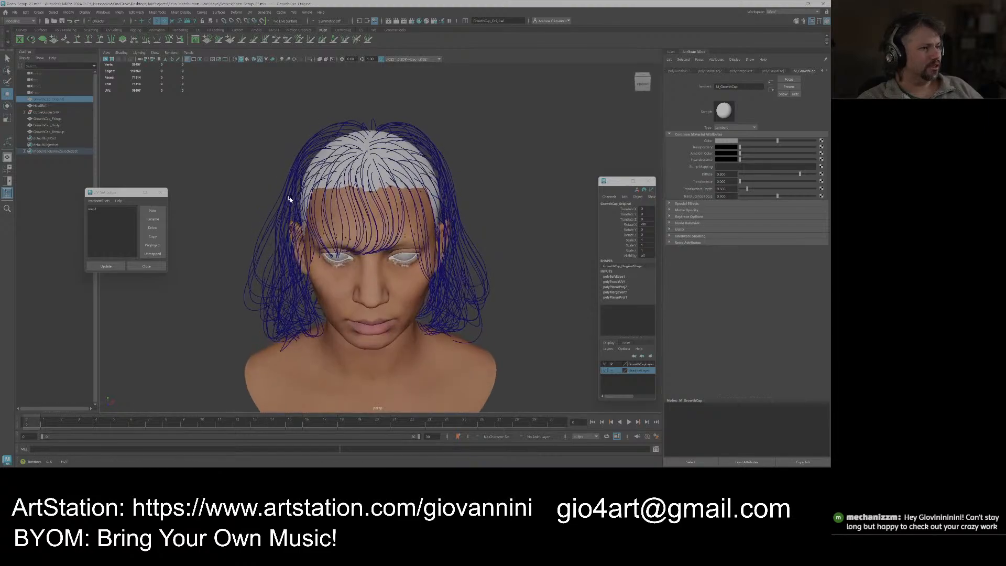
scroll(294, 197, up, 6)
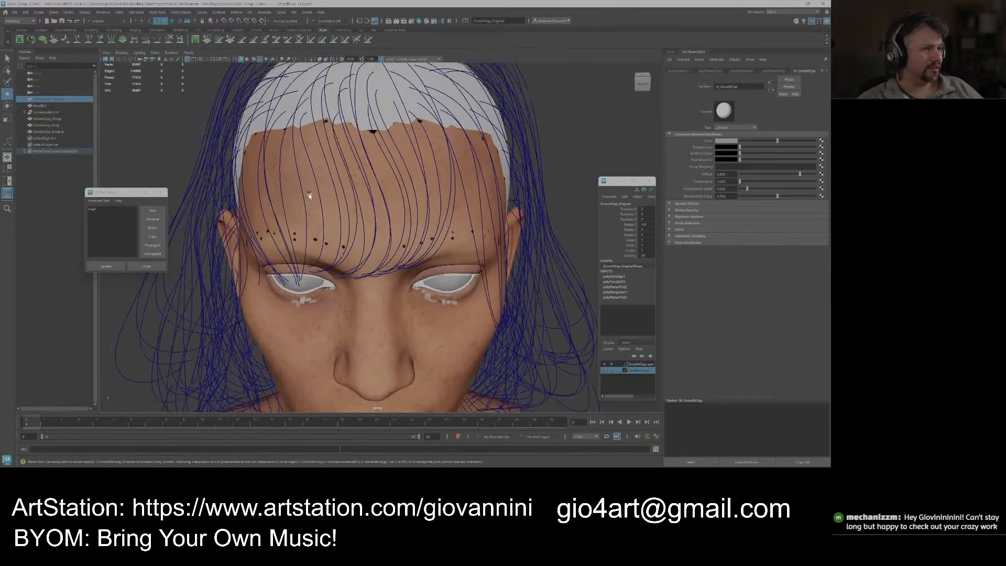
scroll(308, 194, down, 4)
alt+drag(347, 195, 393, 205)
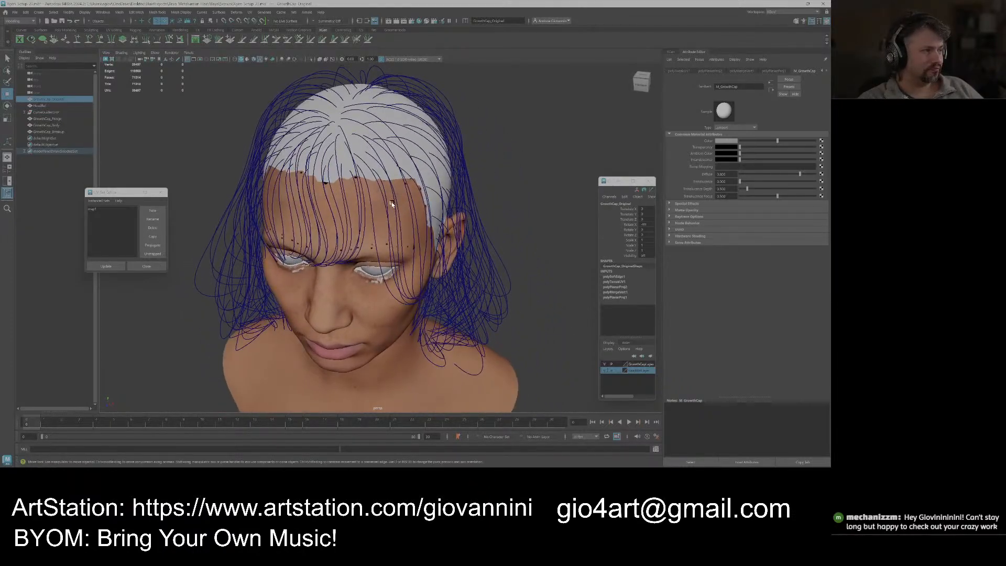
Hide the head model's display layer so only the growth caps and guide curves are displayed.
click(46, 131)
alt+drag(321, 157, 331, 179)
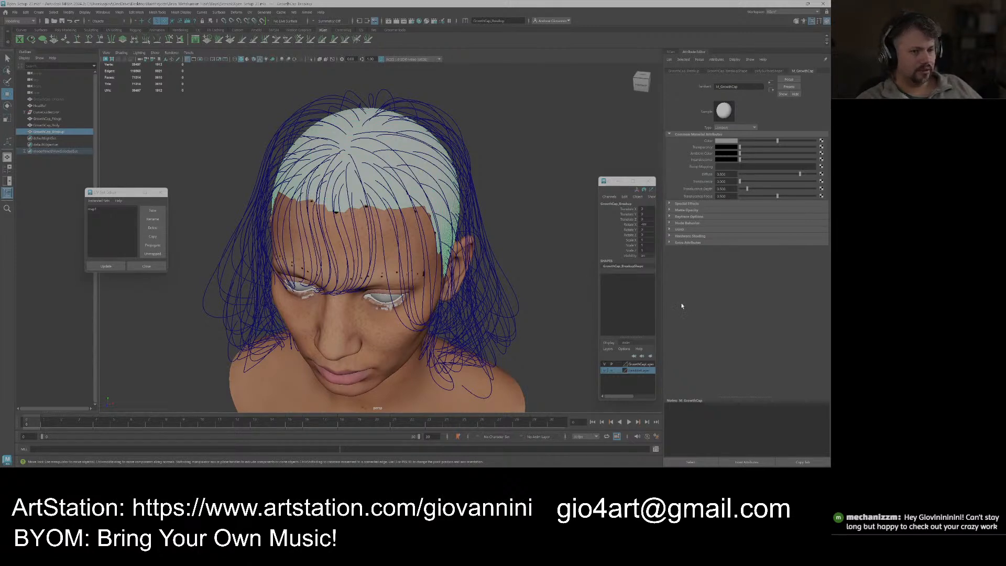
click(604, 370)
alt+drag(426, 244, 432, 254)
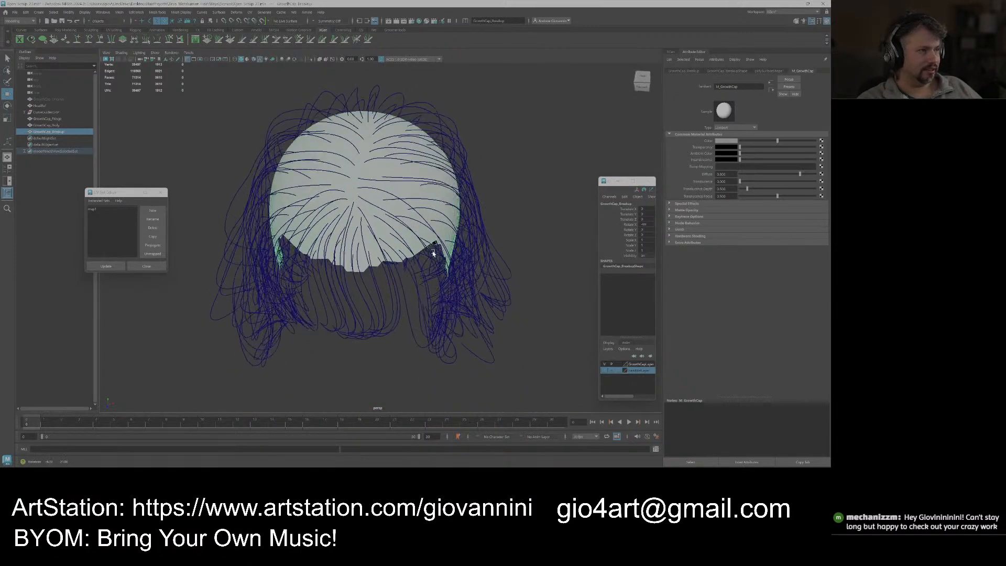
Hide the GrowthCap_Body and GrowthCap_Breakup meshes.
click(53, 126)
ctrl+click(59, 119)
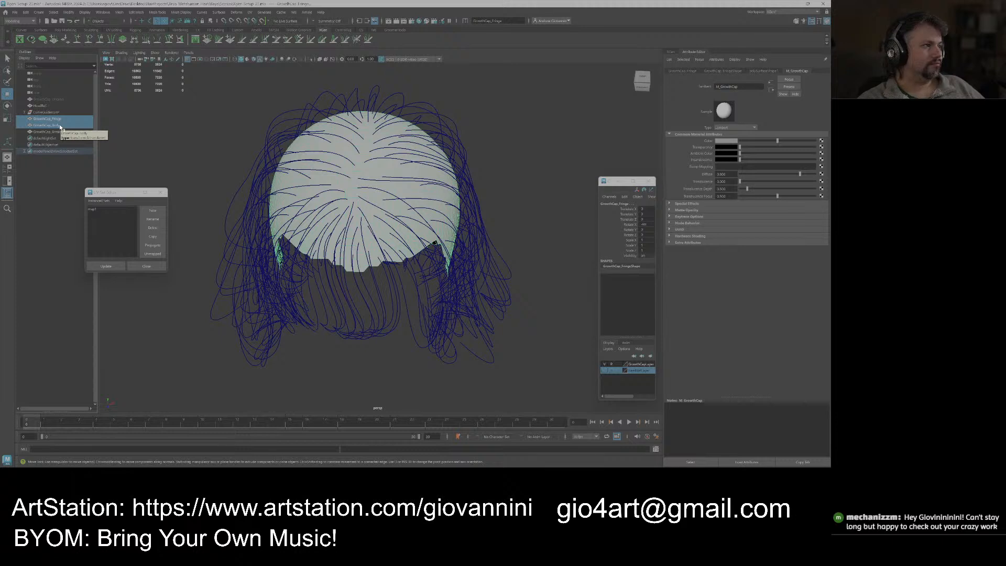
click(77, 132)
ctrl+click(65, 126)
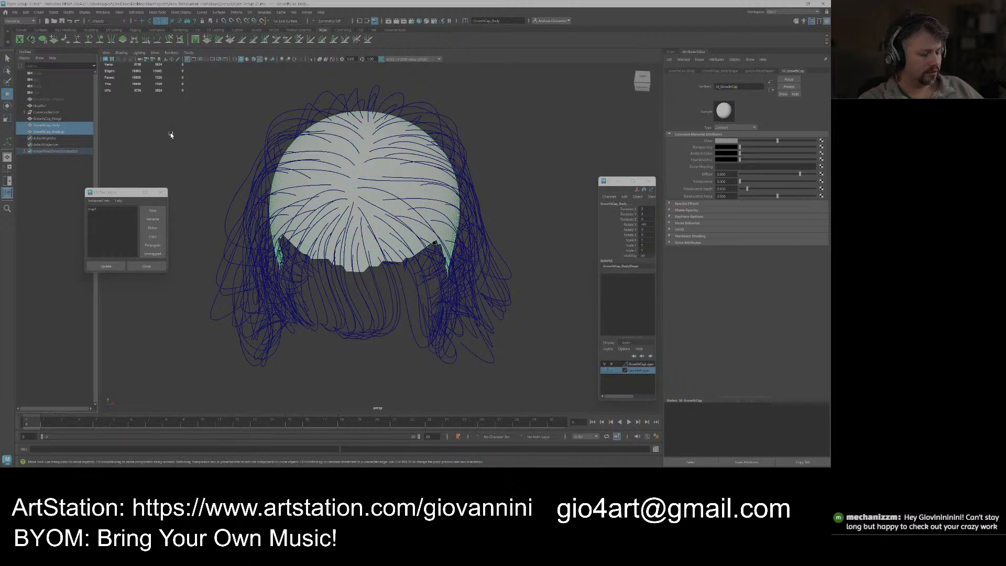
key(ctrl+h)
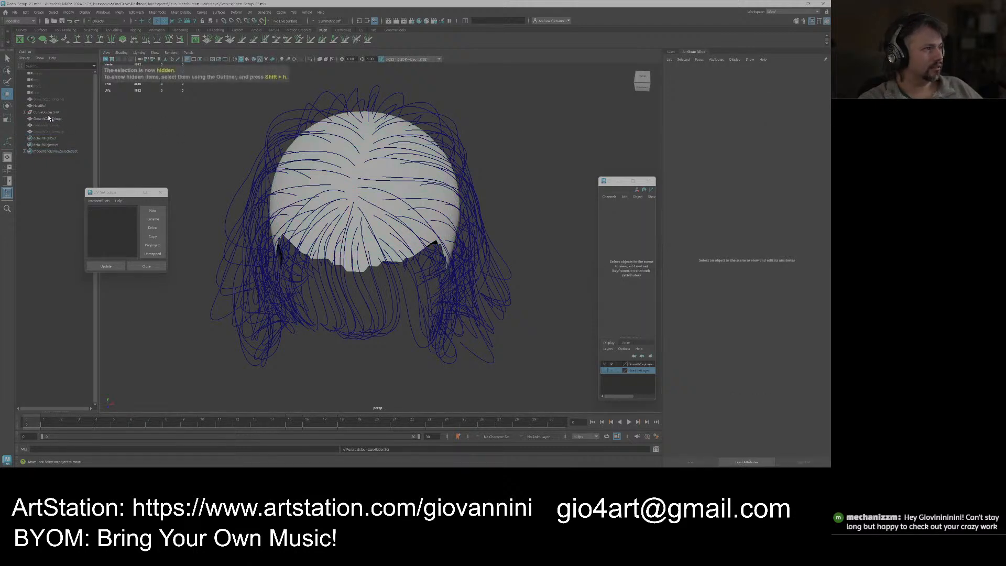
Select the guide curves that form the fringe along the front of the growth cap.
click(46, 113)
mouse_move(375, 201)
alt+mouse_down()
mouse_move(409, 194)
mouse_move(390, 202)
alt+mouse_up()
alt+middle_drag(371, 369, 363, 314)
scroll(364, 316, up, 2)
click(373, 311)
alt+drag(374, 311, 348, 299)
alt+drag(393, 317, 360, 306)
shift+drag(360, 305, 325, 268)
alt+drag(331, 286, 357, 300)
shift+drag(362, 292, 368, 256)
scroll(309, 284, down, 3)
Bring the reference portrait beside the model, compare the selected fringe curves with it and undo the last selection change.
right_drag(829, 315, 637, 307)
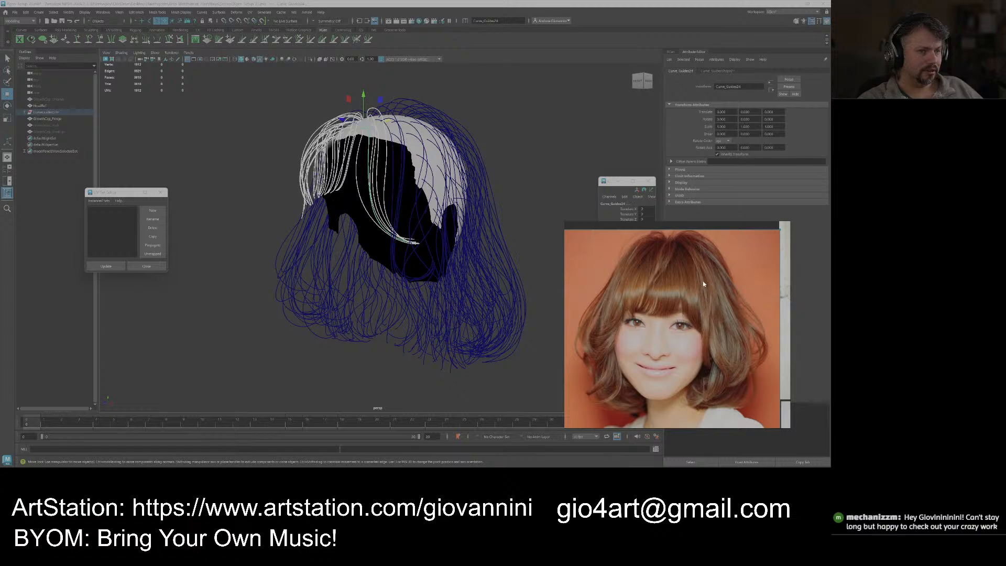
alt+drag(451, 225, 410, 260)
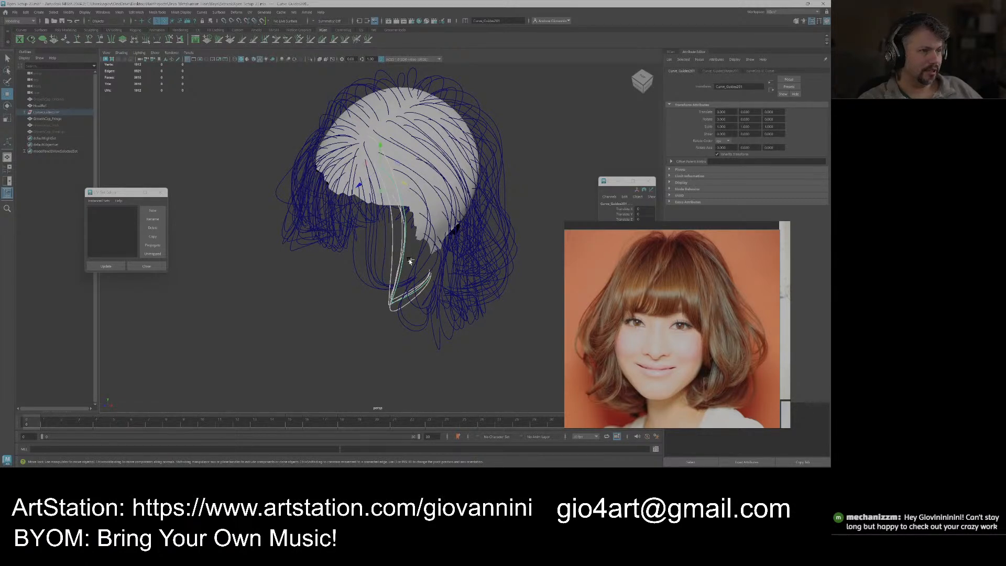
key(ctrl+z)
alt+drag(395, 264, 424, 252)
alt+middle_drag(423, 252, 425, 280)
alt+drag(425, 280, 432, 279)
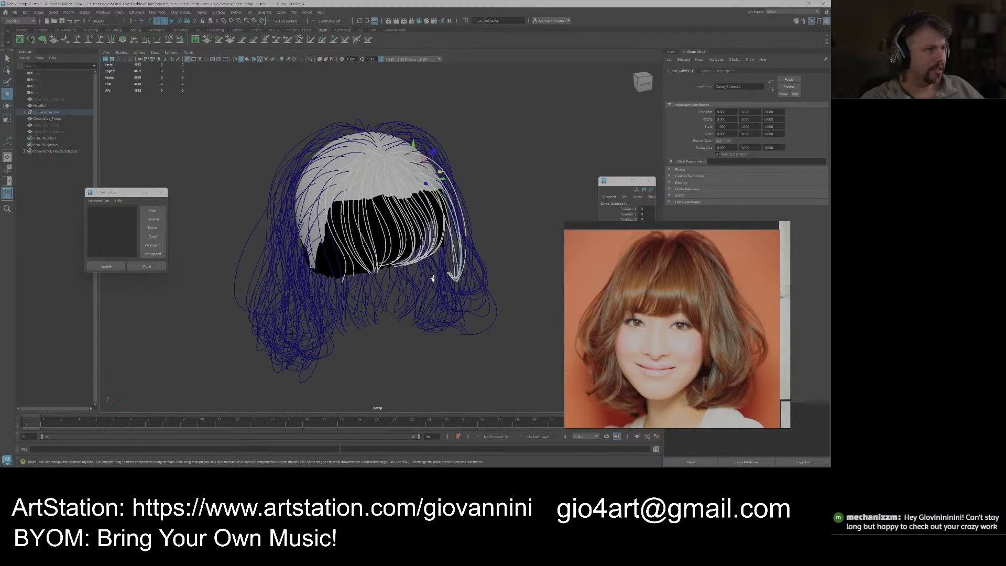
Unparent the selected fringe curves and group them as CurveGuidesGRP_Fringe.
key(shift+p)
key(ctrl+g)
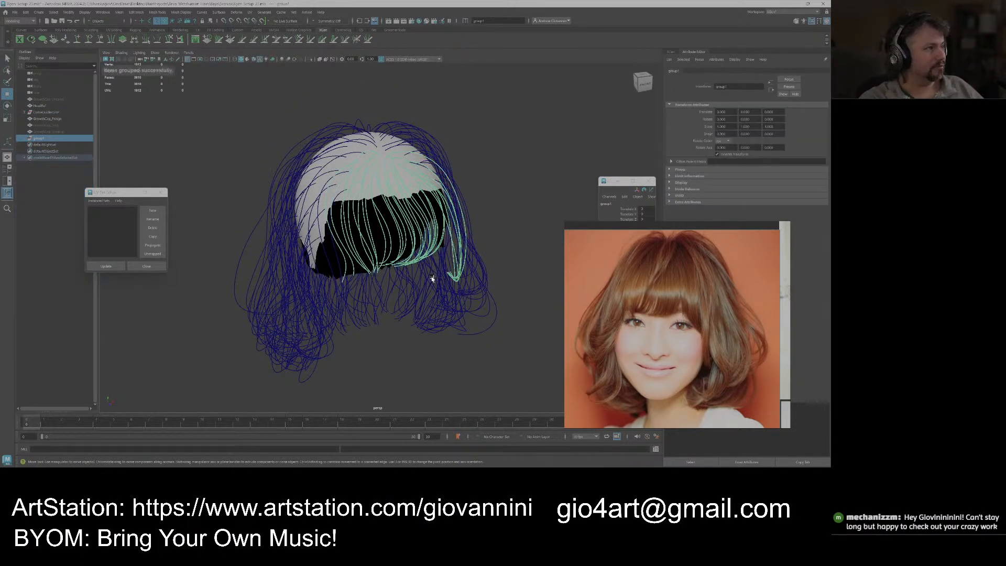
double_click(49, 138)
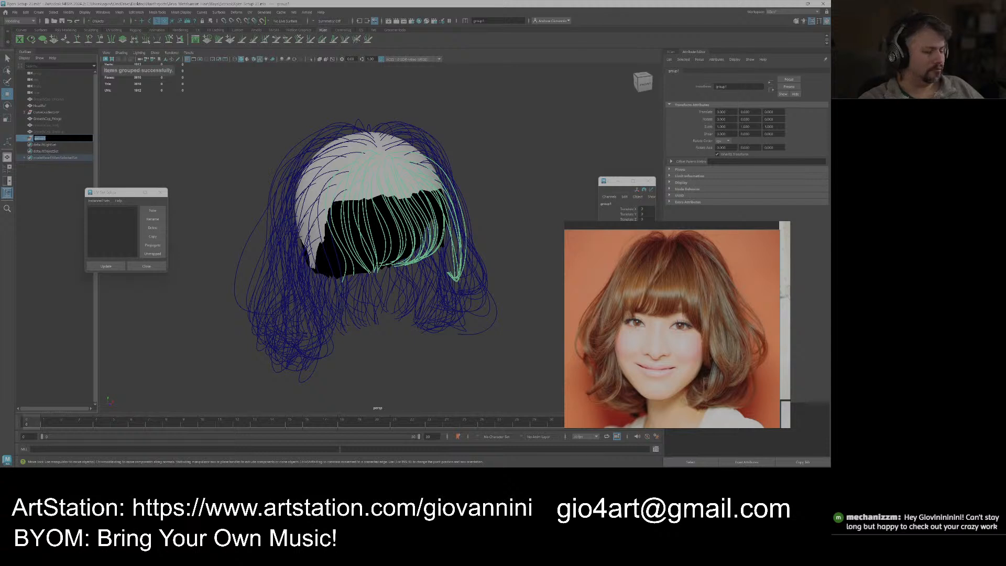
text(CurveGuidesGRP_Fringe)
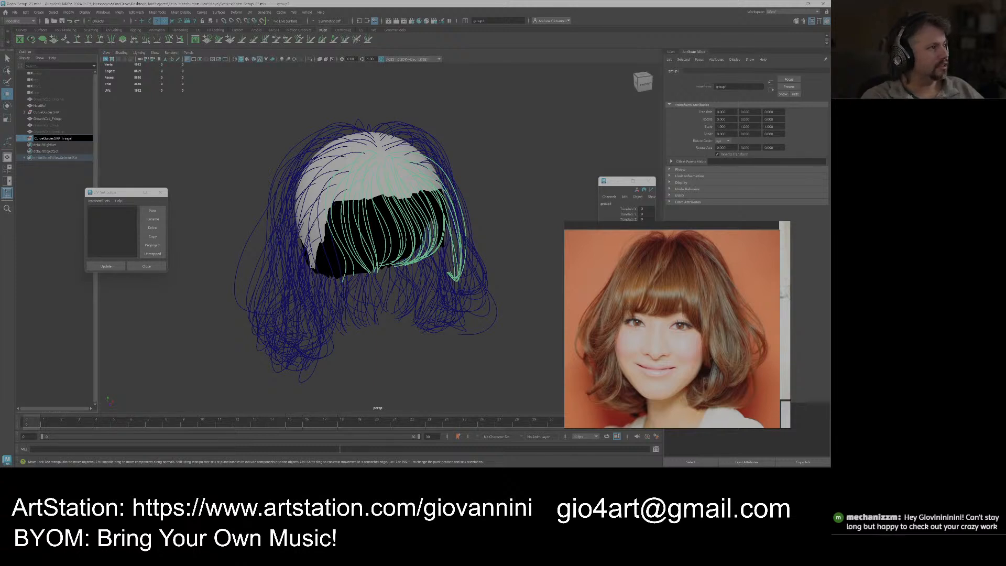
key(Return)
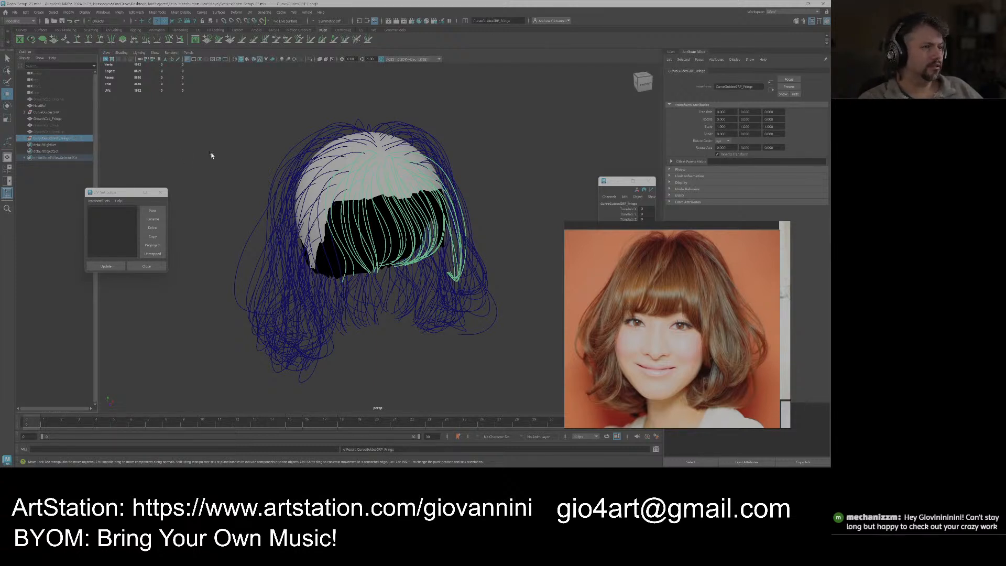
Check the contents of the new fringe group and hide the original guide curve group.
click(179, 153)
click(69, 139)
alt+drag(185, 137, 186, 164)
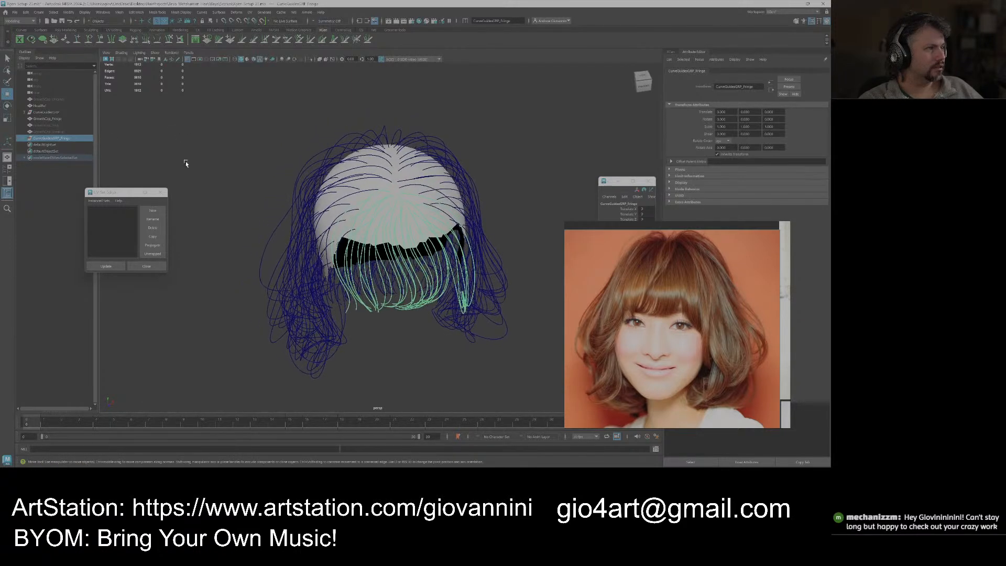
click(46, 112)
key(ctrl+h)
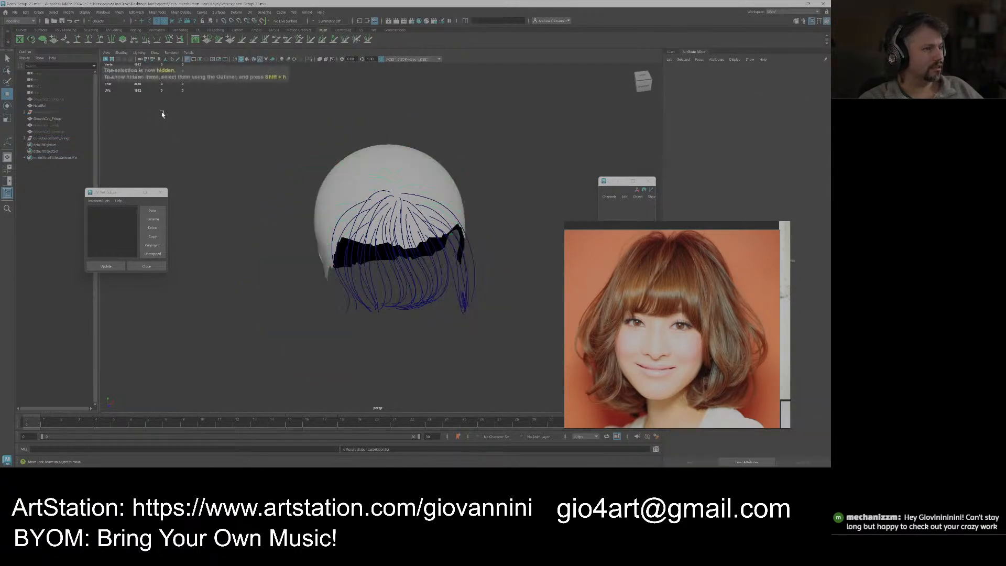
Set up the Paint Selection tool for picking faces on the GrowthCap_Fringe mesh.
click(425, 175)
alt+right_drag(426, 174, 427, 224)
alt+drag(428, 225, 387, 237)
alt+right_drag(387, 237, 369, 199)
alt+drag(369, 199, 398, 216)
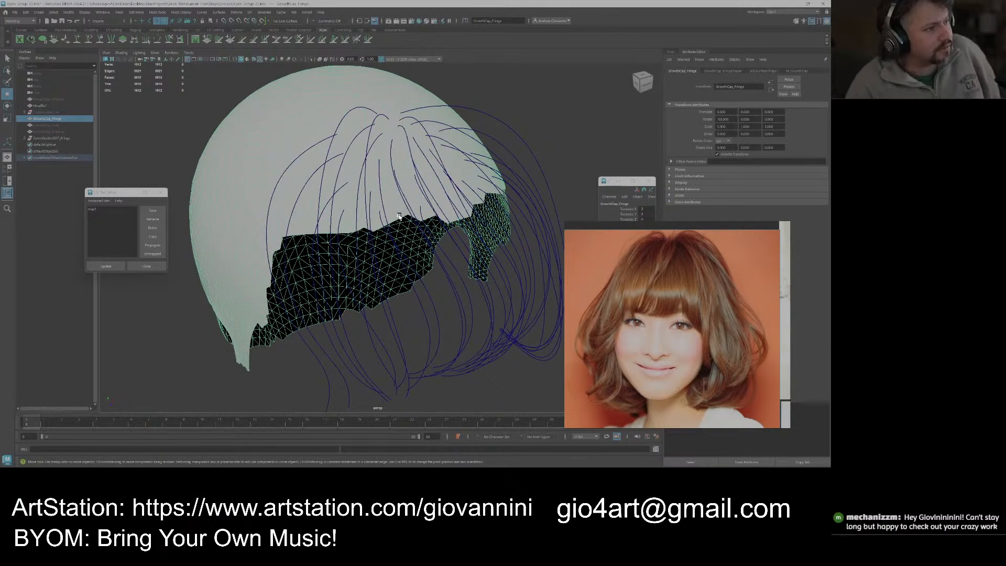
alt+right_drag(383, 206, 422, 207)
alt+drag(422, 207, 397, 218)
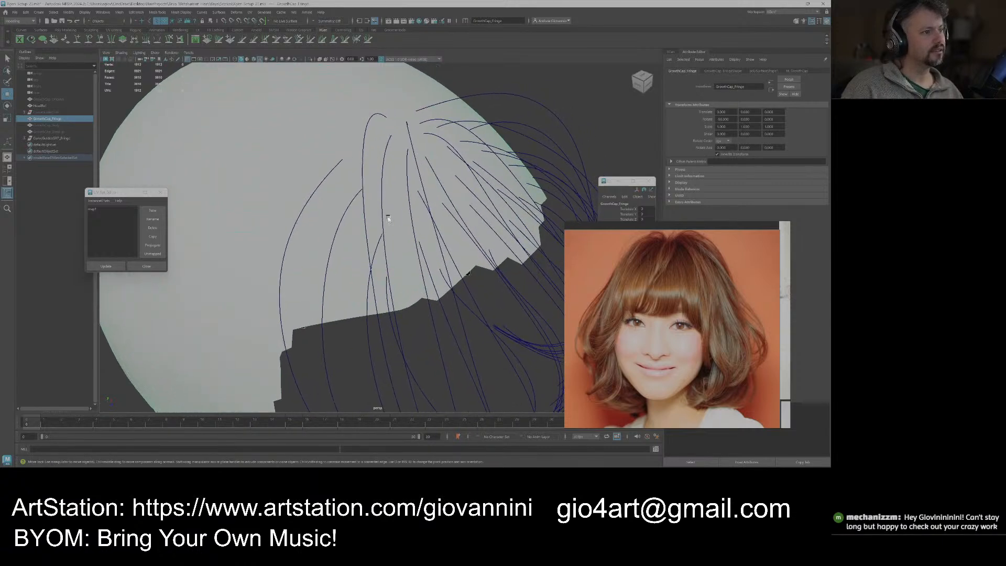
click(7, 82)
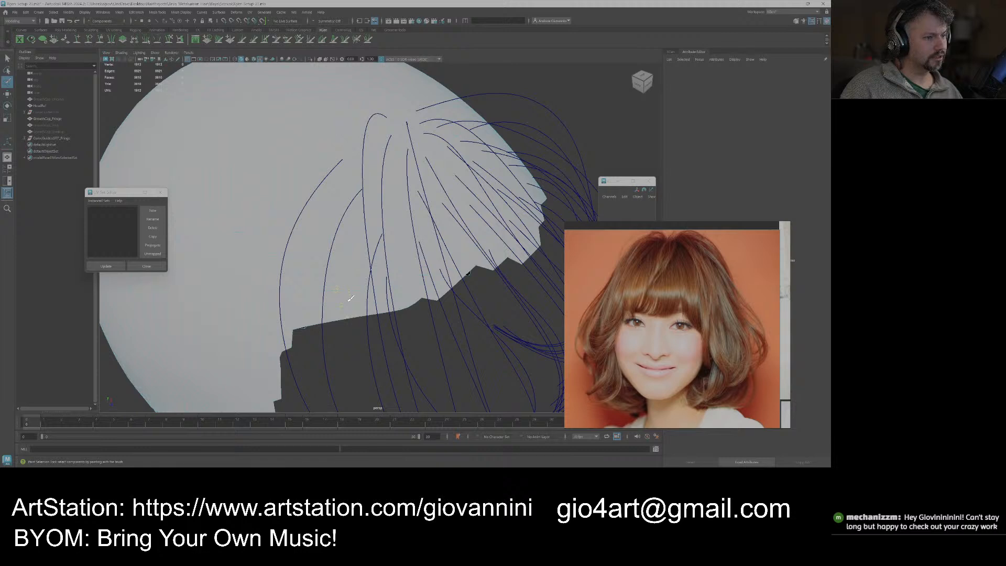
mouse_move(348, 266)
right_down()
mouse_move(340, 268)
mouse_move(347, 284)
mouse_move(356, 261)
right_up()
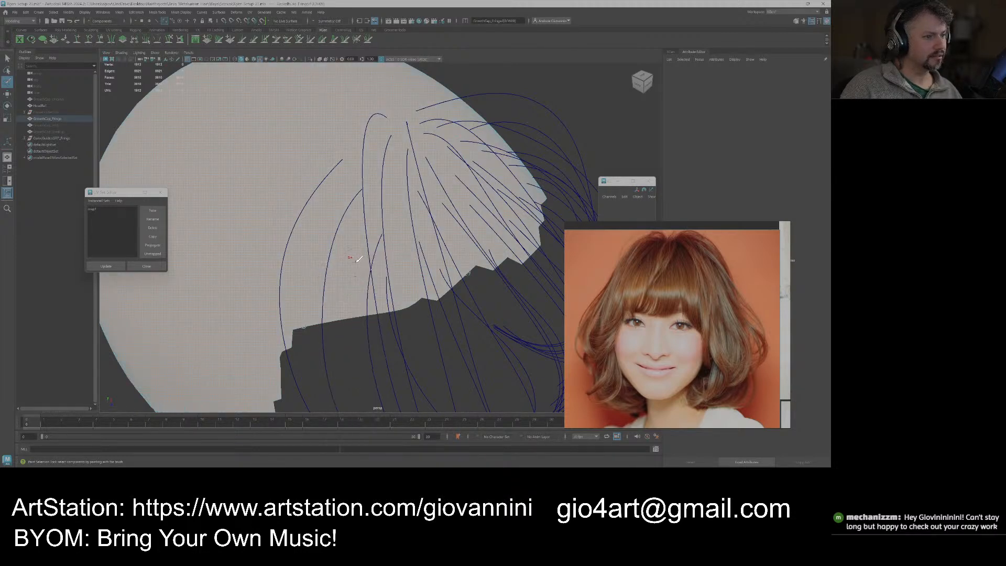
Clear the face selection on the fringe cap and return to the Paint Selection tool near the hairline.
scroll(361, 257, down, 6)
key(q)
ctrl+drag(506, 121, 183, 367)
scroll(389, 336, up, 5)
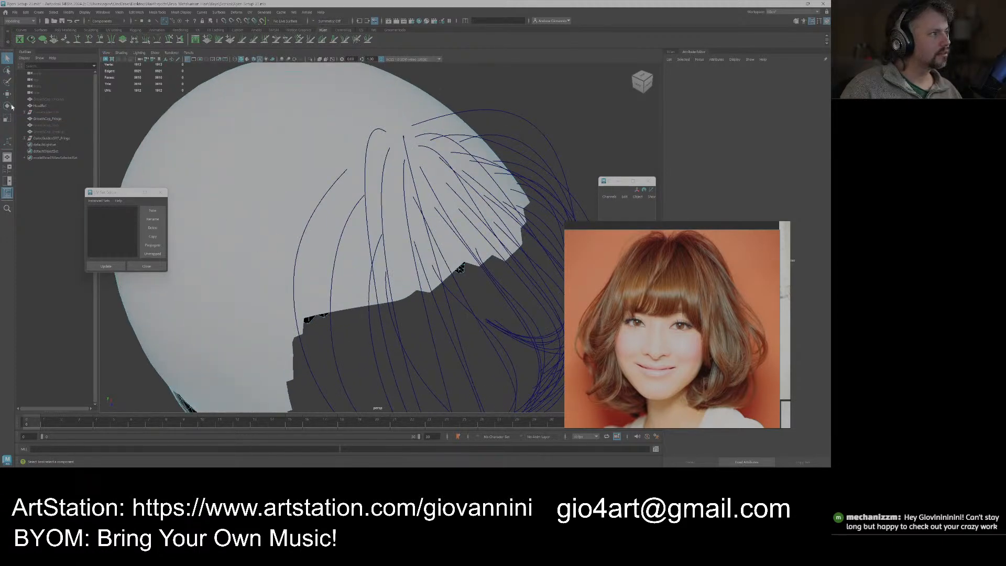
click(6, 83)
scroll(383, 268, up, 4)
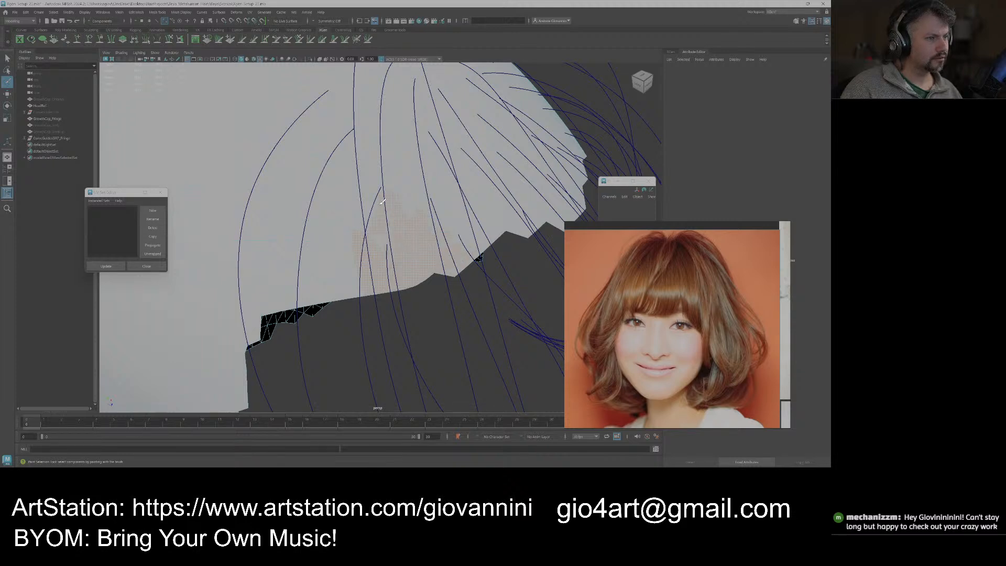
Paint-select a band of faces from the hairline up to the crown, outlining one side of the fringe region.
drag(375, 169, 382, 161)
mouse_move(382, 162)
alt+mouse_down()
mouse_move(392, 244)
mouse_move(362, 263)
alt+mouse_up()
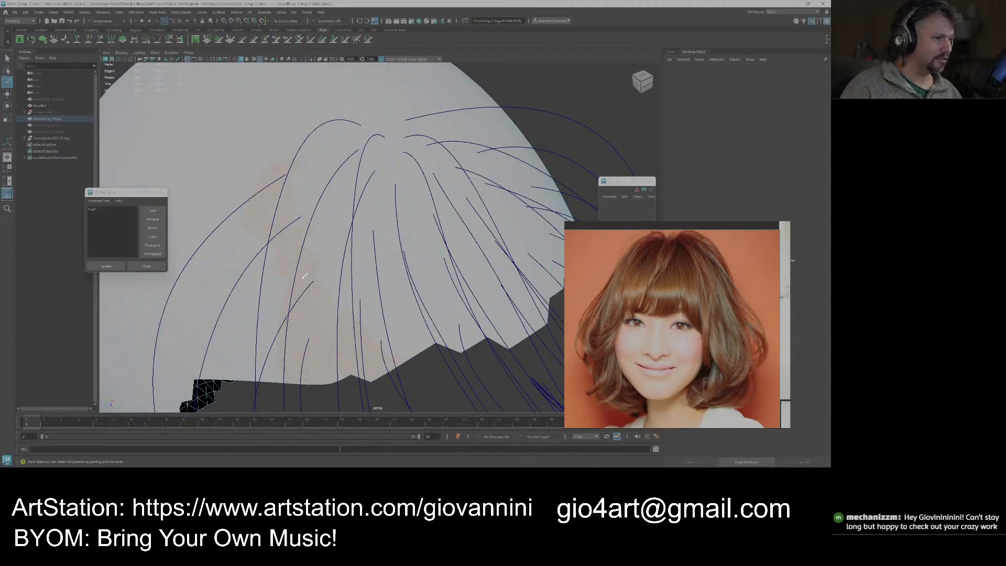
mouse_move(307, 184)
alt+mouse_down()
mouse_move(322, 233)
mouse_move(305, 281)
mouse_move(277, 301)
alt+mouse_up()
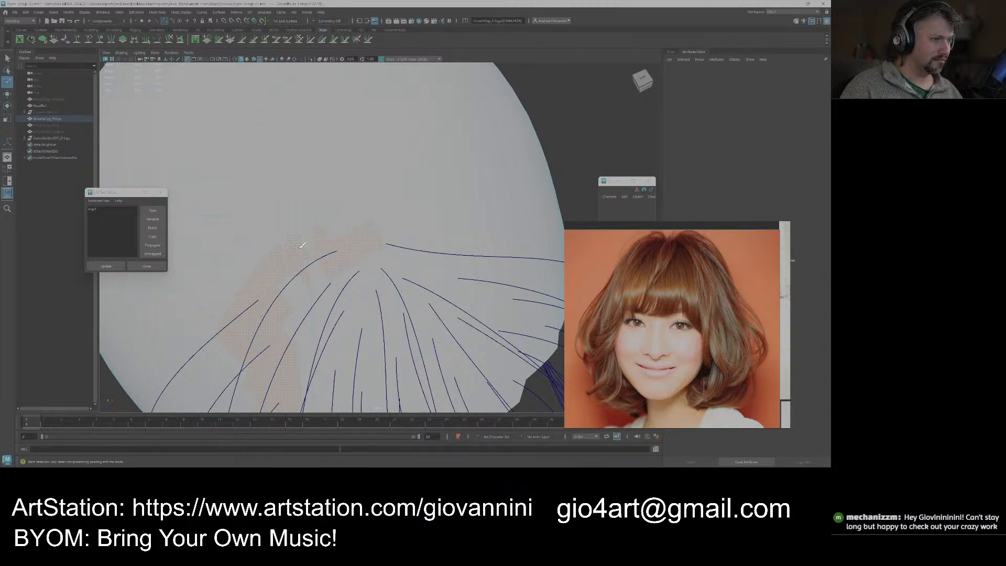
mouse_move(361, 212)
alt+mouse_down()
mouse_move(325, 150)
mouse_move(335, 178)
mouse_move(354, 168)
mouse_move(351, 145)
mouse_move(367, 158)
alt+mouse_up()
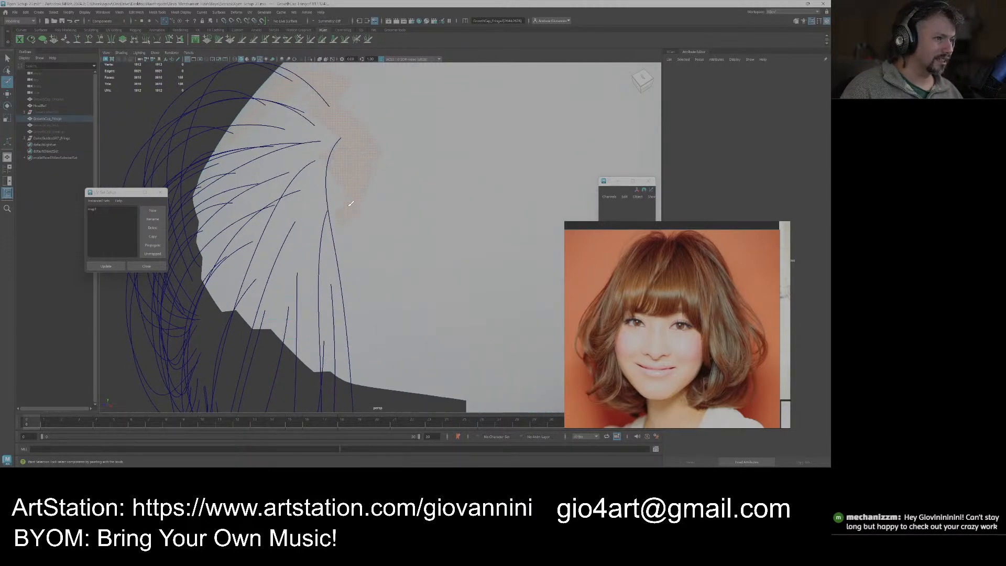
Continue the painted face outline from the crown down the opposite side of the fringe to the hairline.
alt+drag(337, 196, 329, 184)
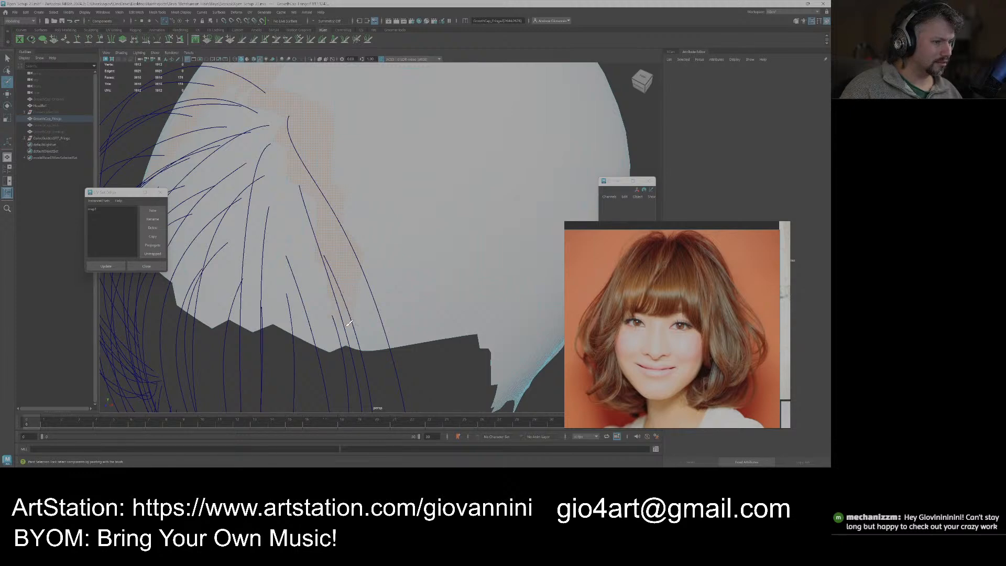
drag(336, 345, 363, 345)
mouse_move(405, 315)
alt+mouse_down()
mouse_move(369, 298)
mouse_move(368, 286)
mouse_move(377, 312)
mouse_move(375, 305)
alt+mouse_up()
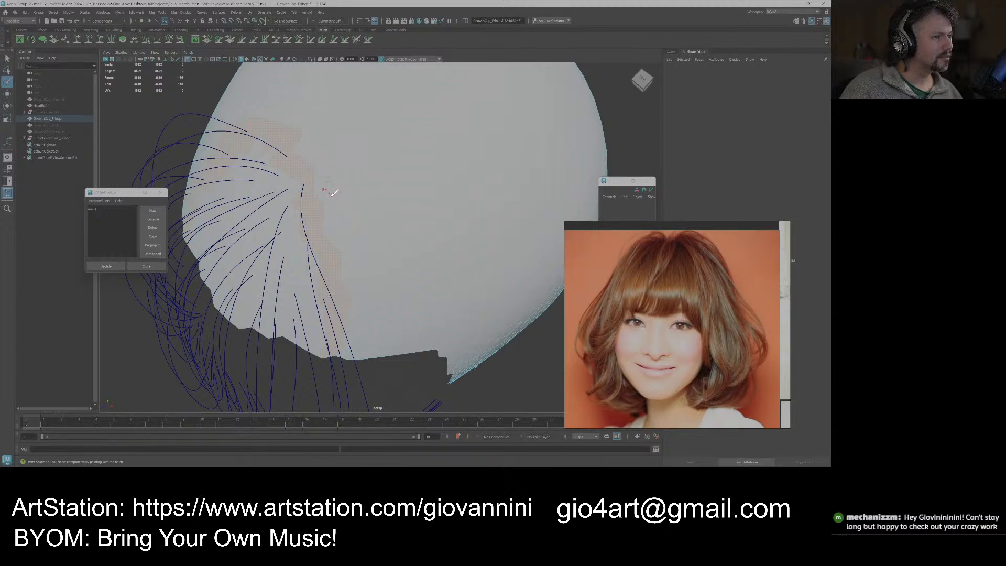
alt+drag(357, 227, 352, 217)
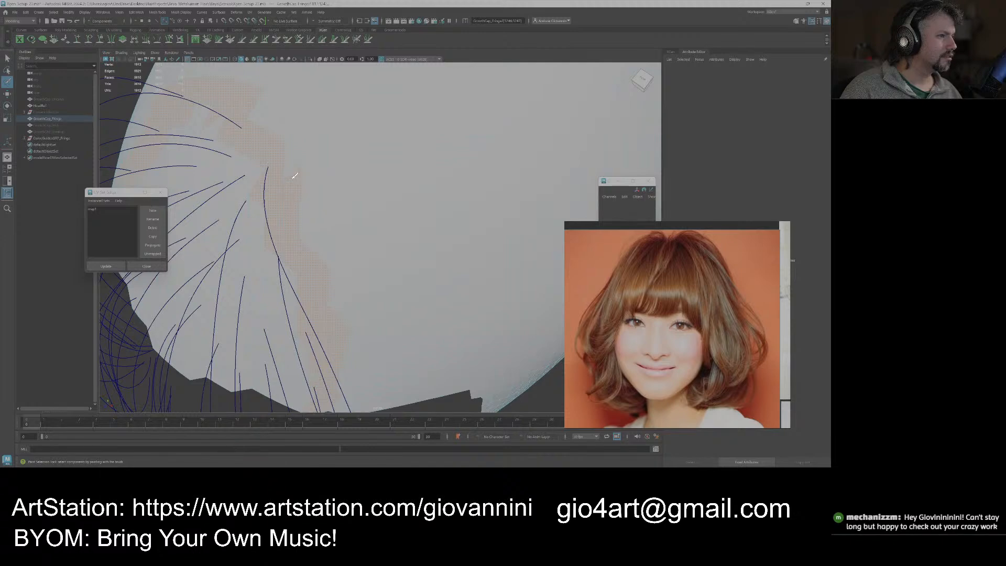
Fill the outlined fringe region by paint-selecting all cap faces under the fringe guide curves.
alt+drag(290, 173, 355, 307)
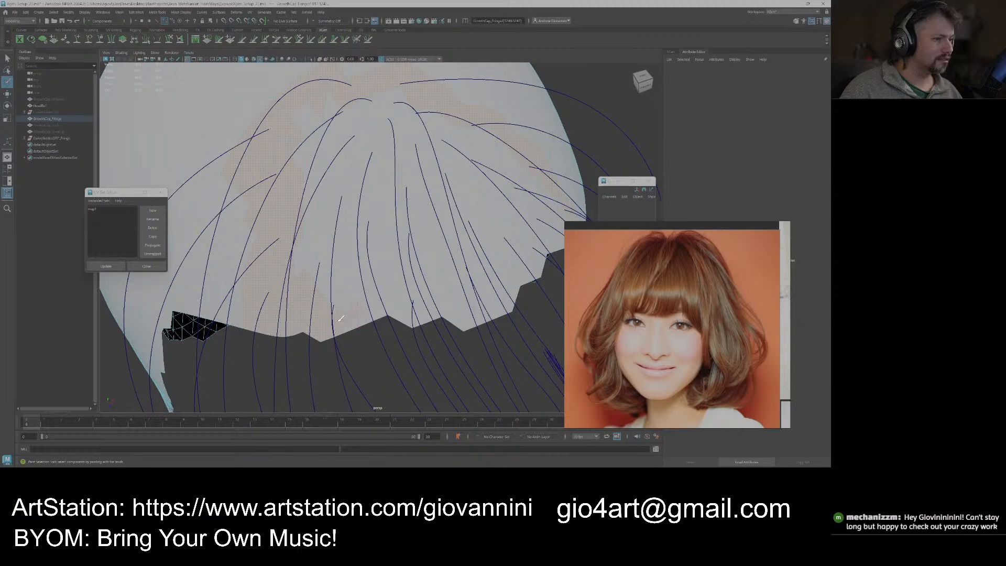
alt+drag(474, 310, 359, 323)
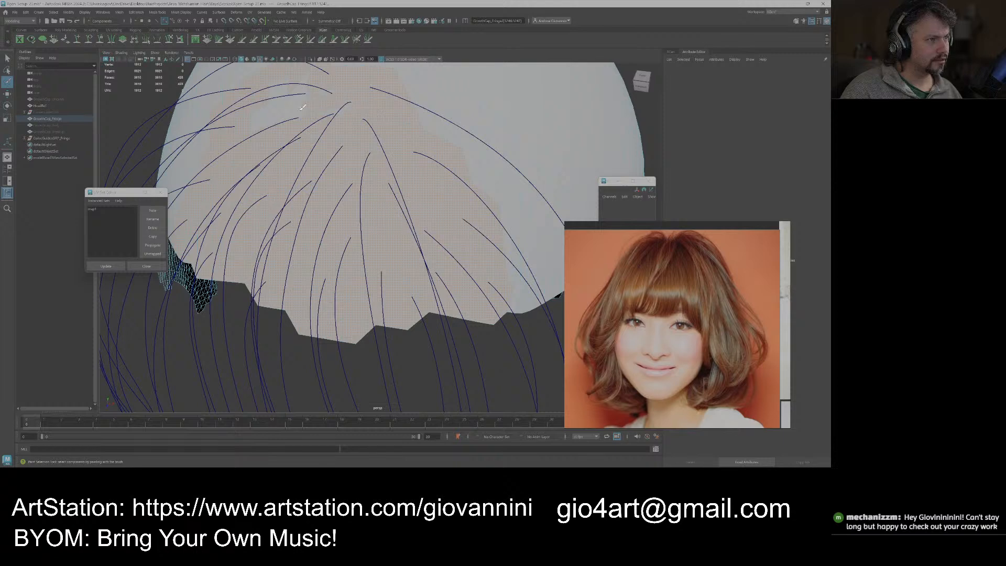
alt+drag(310, 84, 383, 233)
scroll(361, 217, up, 3)
scroll(391, 232, down, 5)
alt+middle_drag(393, 257, 387, 229)
mouse_move(369, 229)
alt+mouse_down()
mouse_move(413, 232)
mouse_move(403, 242)
mouse_move(385, 235)
mouse_move(382, 216)
alt+mouse_up()
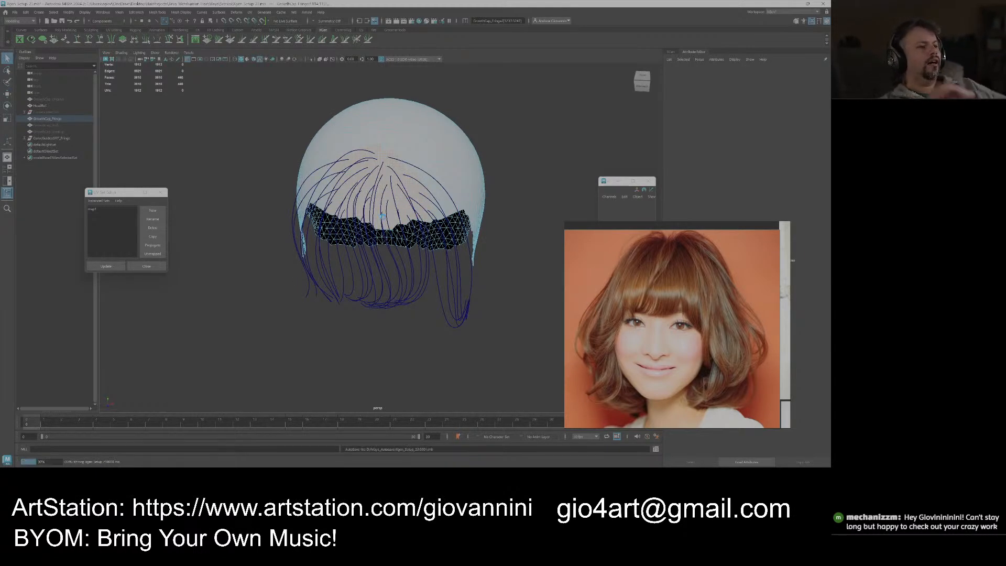
Touch up the painted face selection along the side edge of the fringe near the outer guide curves.
alt+right_drag(382, 216, 348, 166)
alt+middle_drag(348, 167, 379, 199)
key(y)
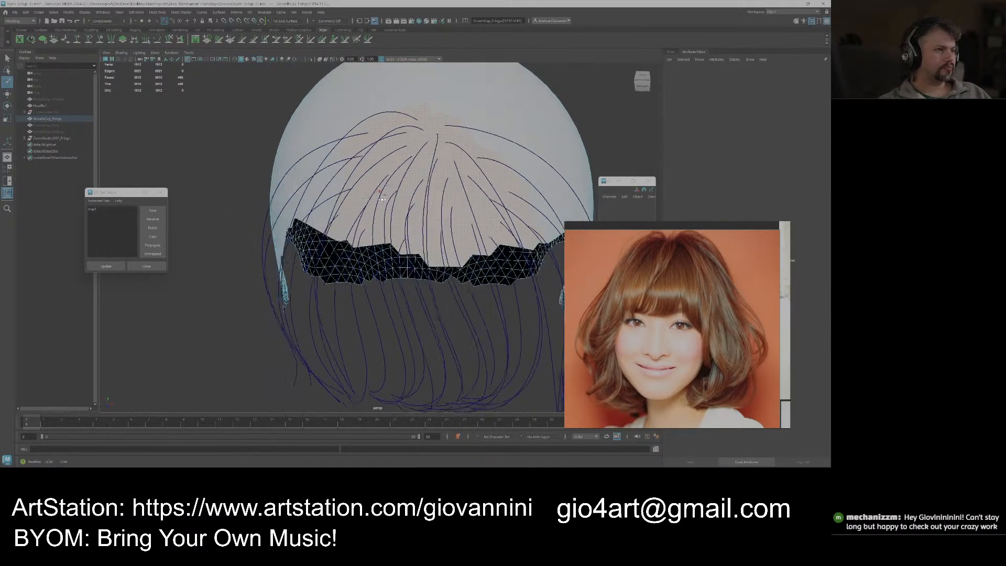
alt+drag(383, 199, 404, 205)
alt+right_drag(404, 206, 416, 174)
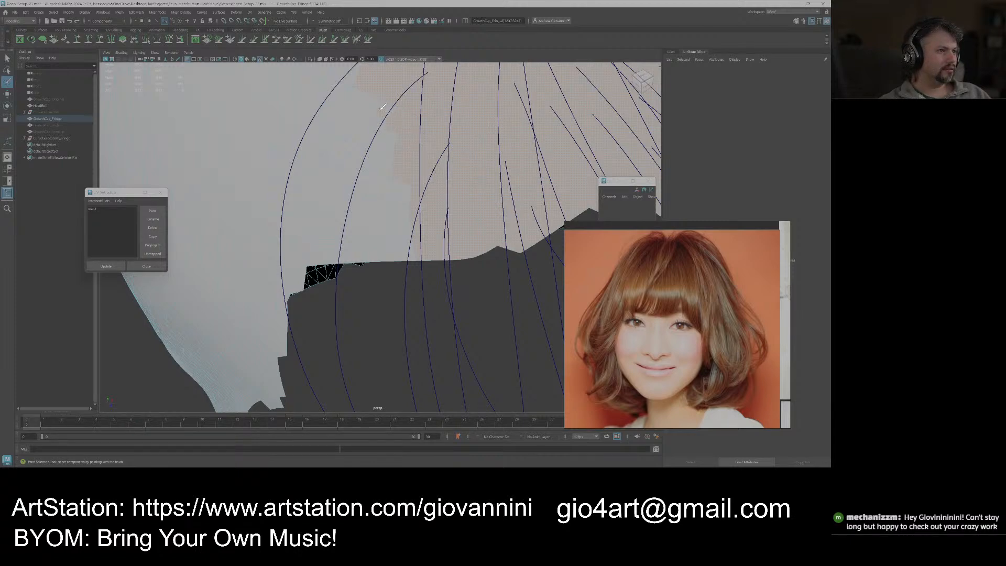
alt+right_drag(411, 151, 378, 180)
mouse_move(378, 180)
alt+mouse_down()
mouse_move(379, 167)
mouse_move(383, 181)
alt+mouse_up()
alt+right_drag(384, 181, 410, 207)
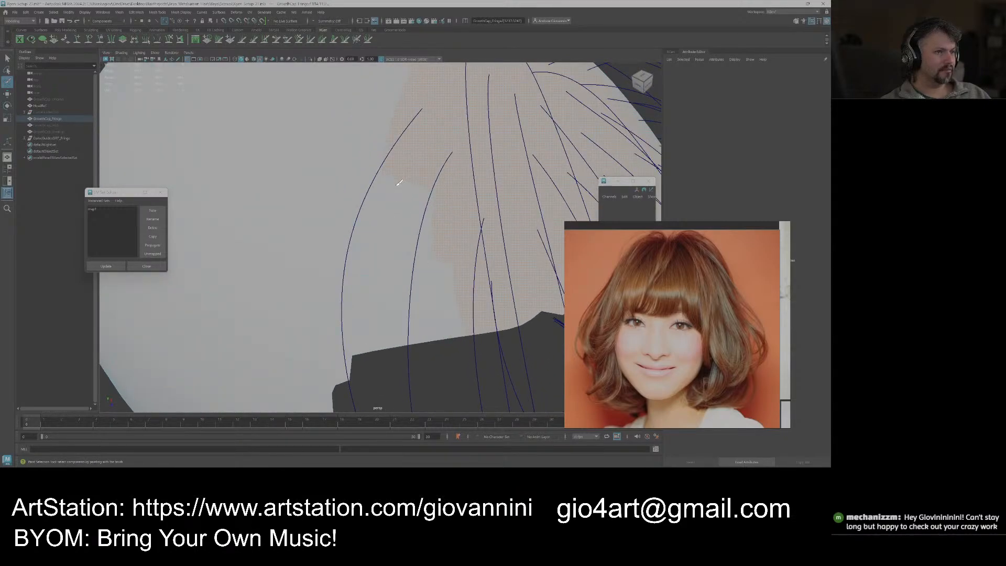
alt+right_drag(406, 211, 381, 225)
Examine how the painted face selection follows the roots of the outermost fringe guide curves.
alt+drag(382, 225, 359, 231)
scroll(395, 235, up, 5)
scroll(391, 242, down, 7)
scroll(384, 243, down, 4)
alt+middle_drag(391, 255, 357, 254)
alt+drag(356, 254, 414, 231)
scroll(445, 225, up, 6)
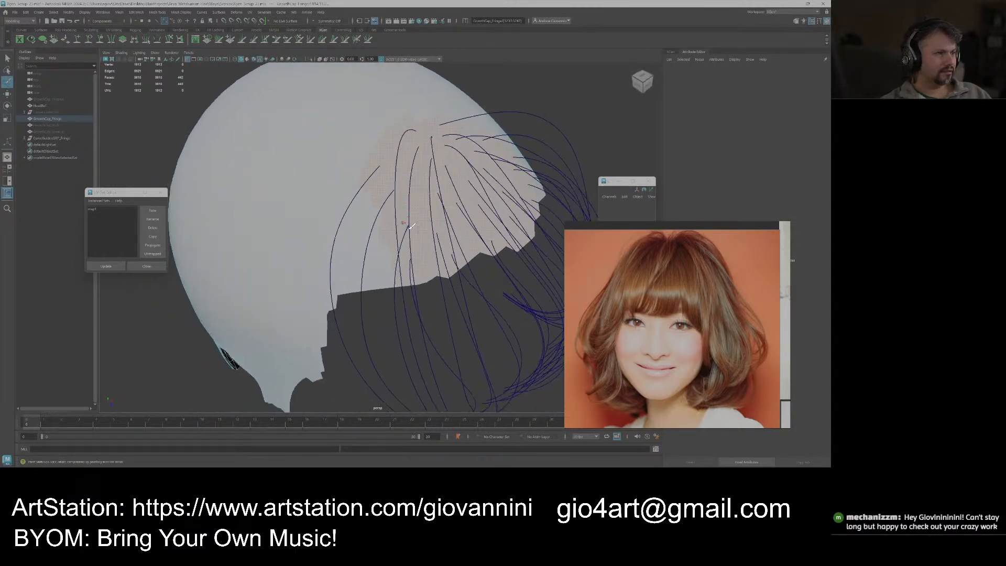
scroll(415, 231, up, 3)
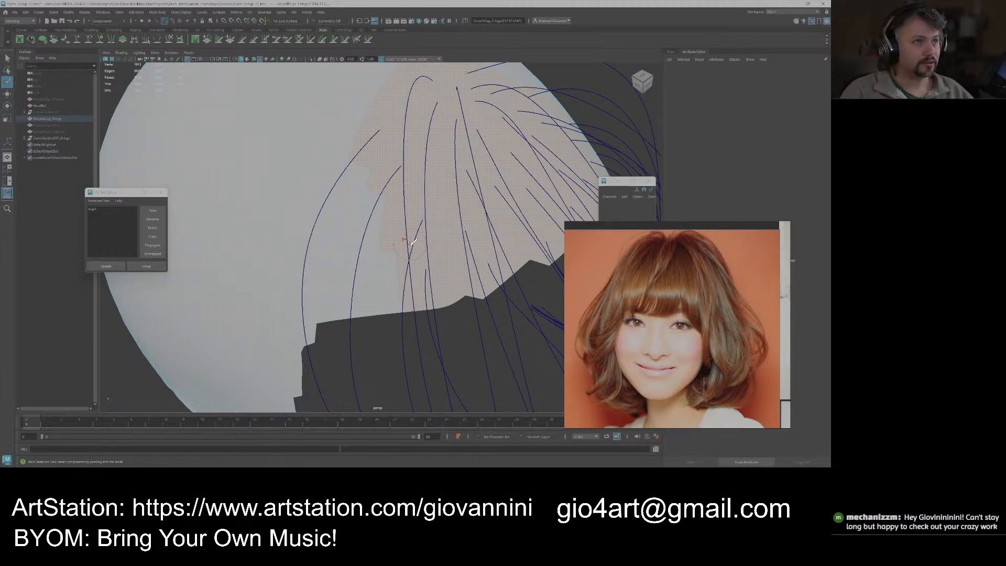
scroll(416, 226, down, 4)
alt+middle_drag(434, 210, 405, 216)
alt+drag(408, 214, 417, 211)
Invert the face selection and delete all cap faces outside the fringe region.
key(q)
scroll(417, 211, down, 3)
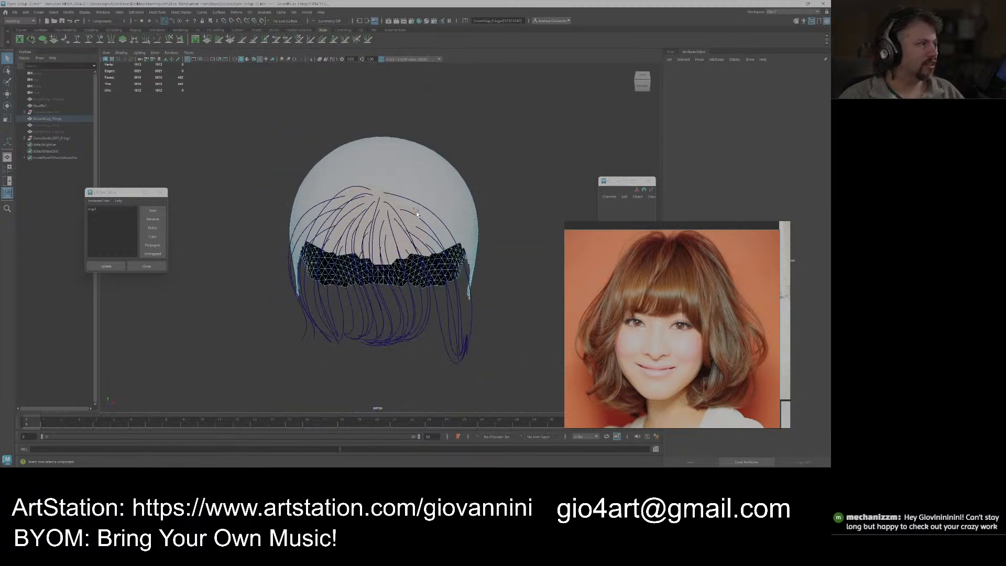
scroll(418, 211, down, 4)
drag(486, 338, 254, 144)
scroll(263, 267, up, 7)
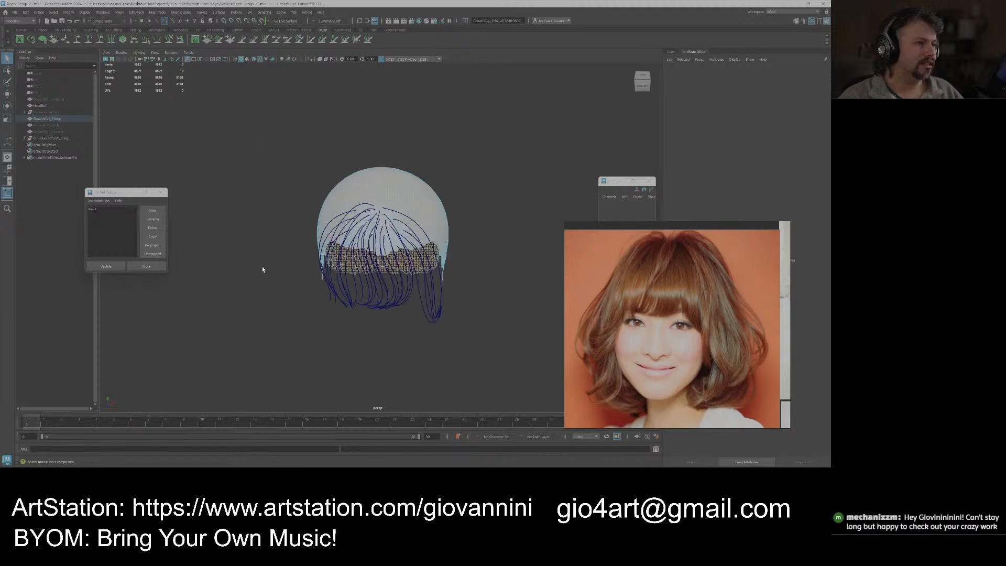
alt+drag(240, 242, 261, 250)
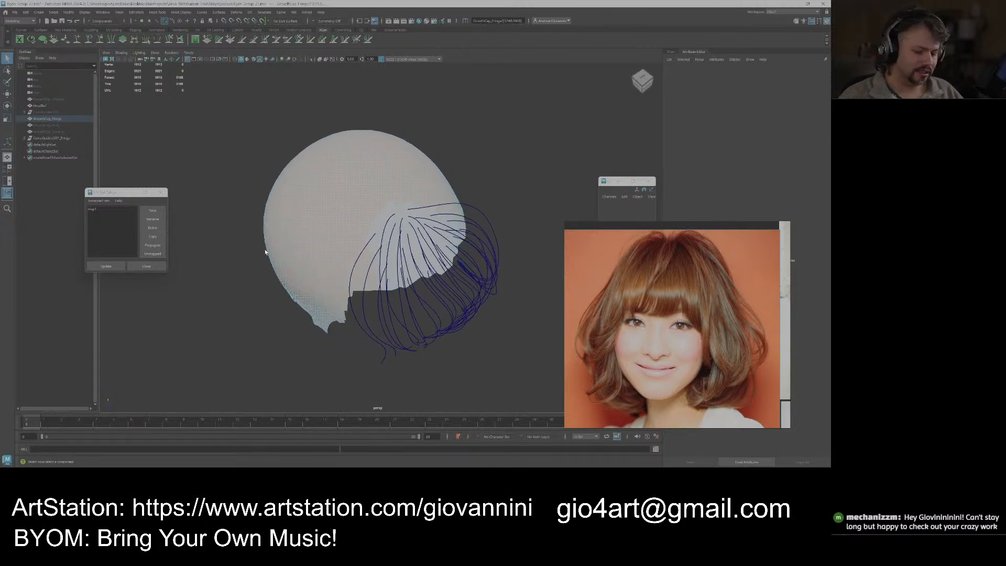
key(Delete)
Inspect the trimmed fringe cap and return GrowthCap_Fringe to object selection.
scroll(309, 236, up, 7)
alt+drag(372, 236, 317, 169)
alt+middle_drag(317, 169, 331, 179)
alt+drag(330, 179, 414, 184)
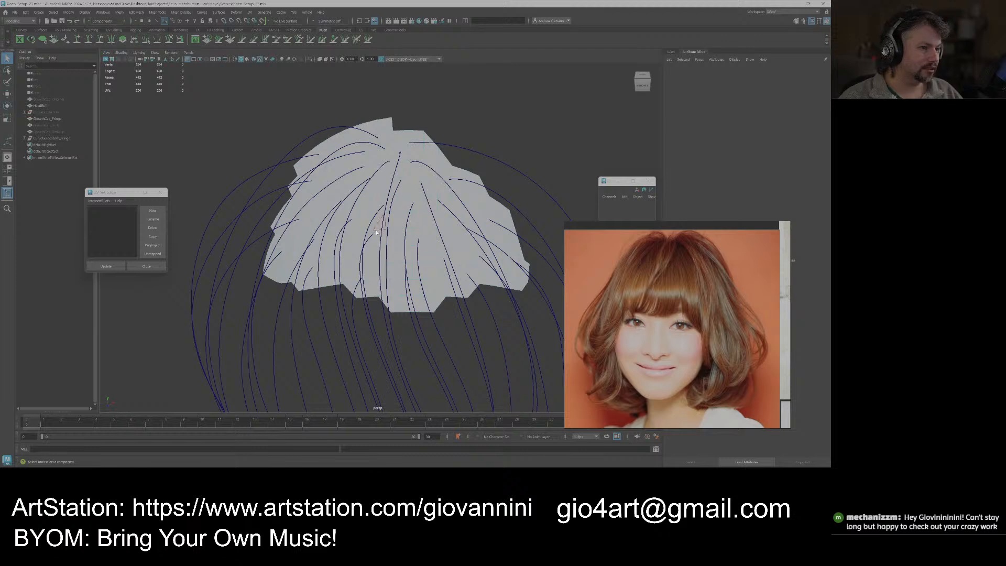
right_drag(250, 123, 262, 118)
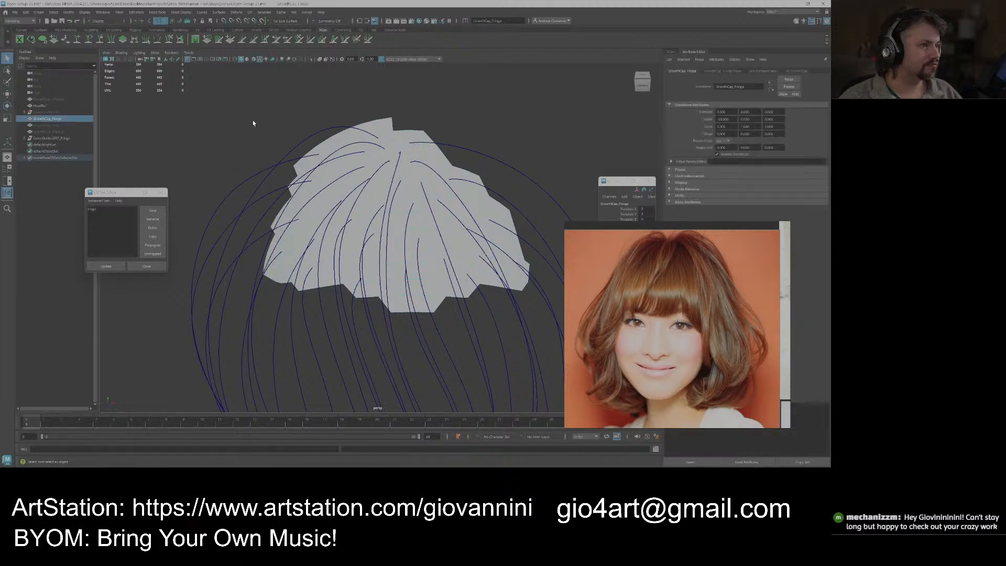
scroll(267, 126, down, 4)
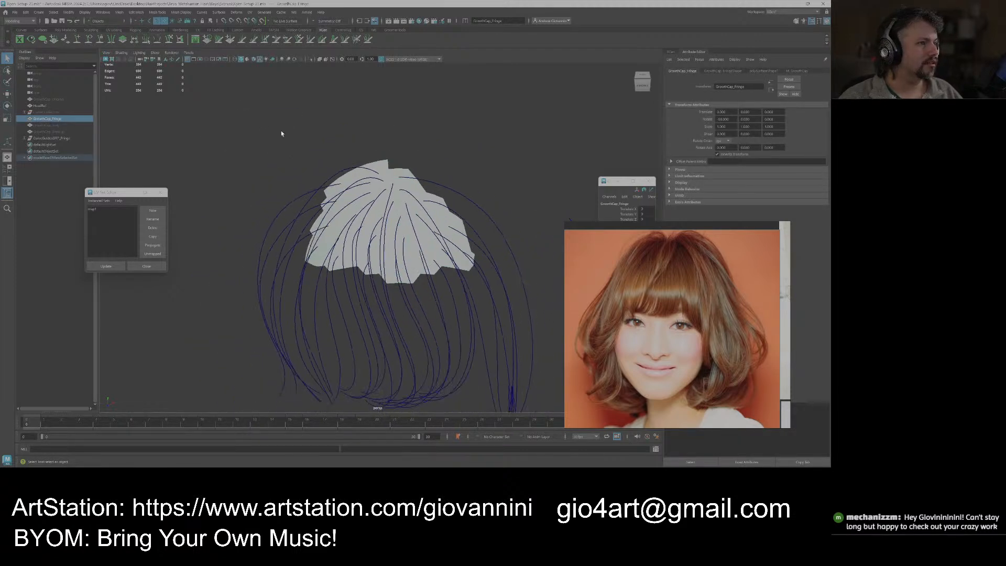
Hide GrowthCap_Fringe together with the fringe guide curve group.
click(280, 137)
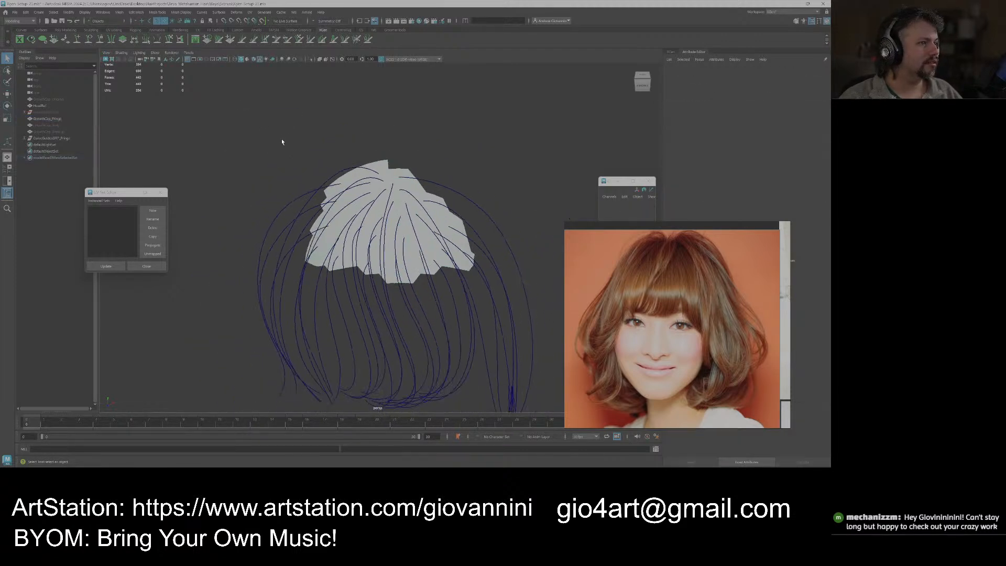
click(52, 118)
ctrl+click(53, 139)
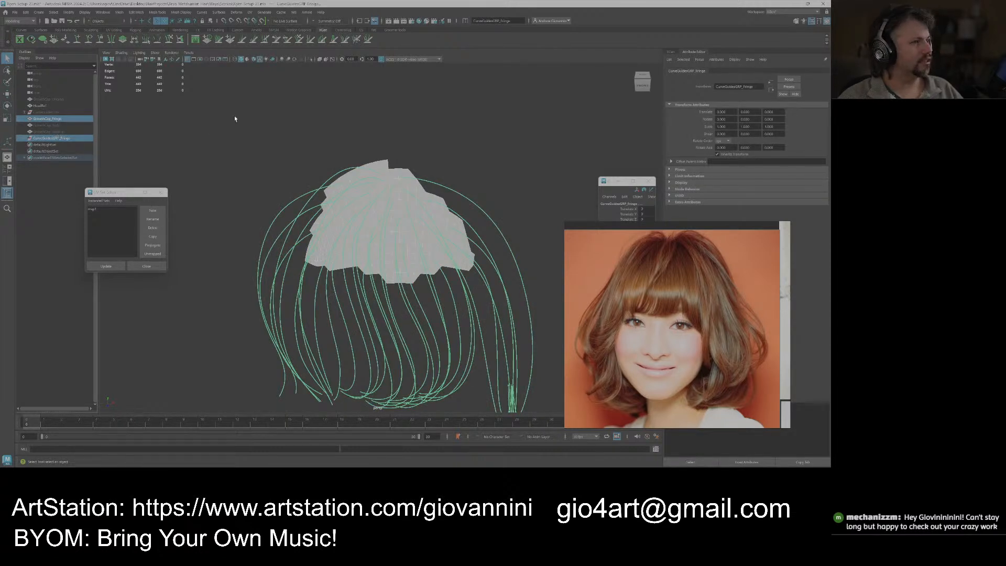
key(ctrl+h)
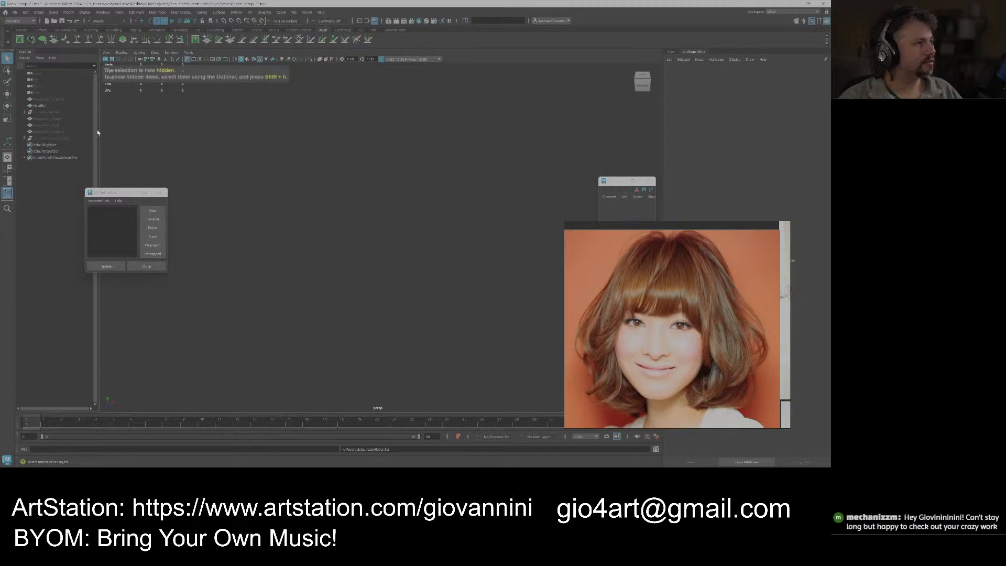
Unhide GrowthCap_Body and the main guide curve group CurveGuidesGRP.
click(63, 127)
key(shift+h)
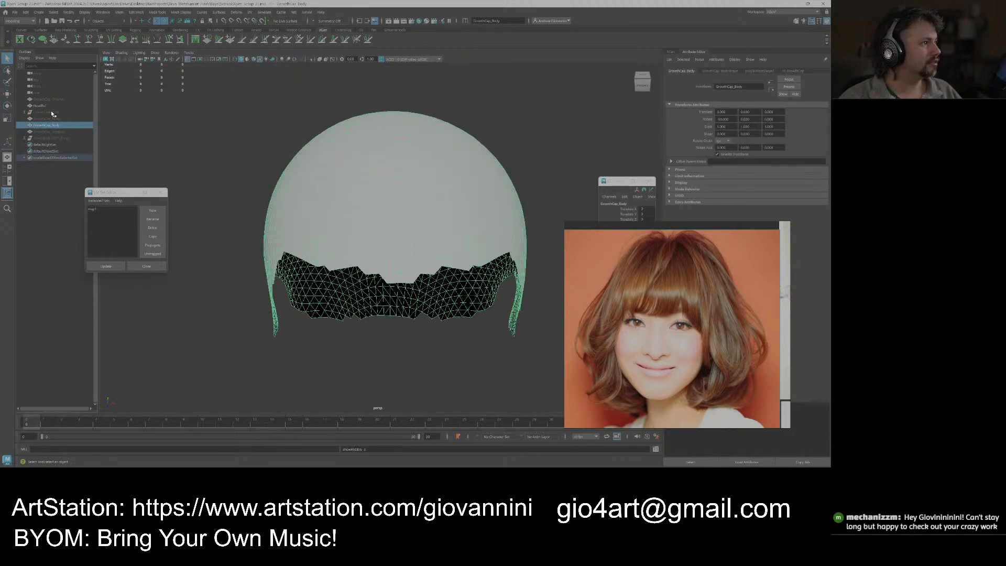
click(88, 112)
key(shift+h)
scroll(281, 178, down, 6)
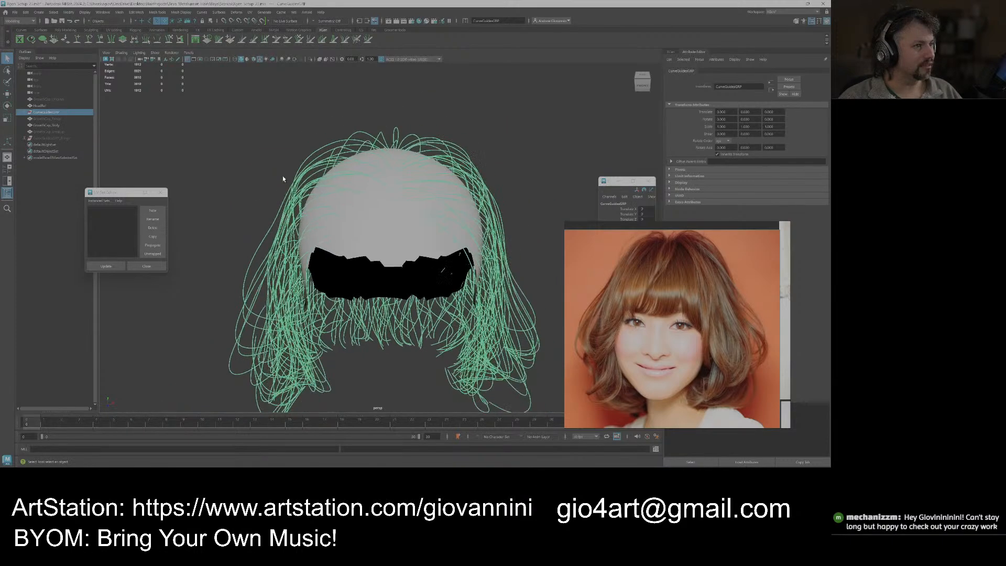
mouse_move(344, 173)
alt+mouse_down()
mouse_move(404, 173)
mouse_move(362, 166)
alt+mouse_up()
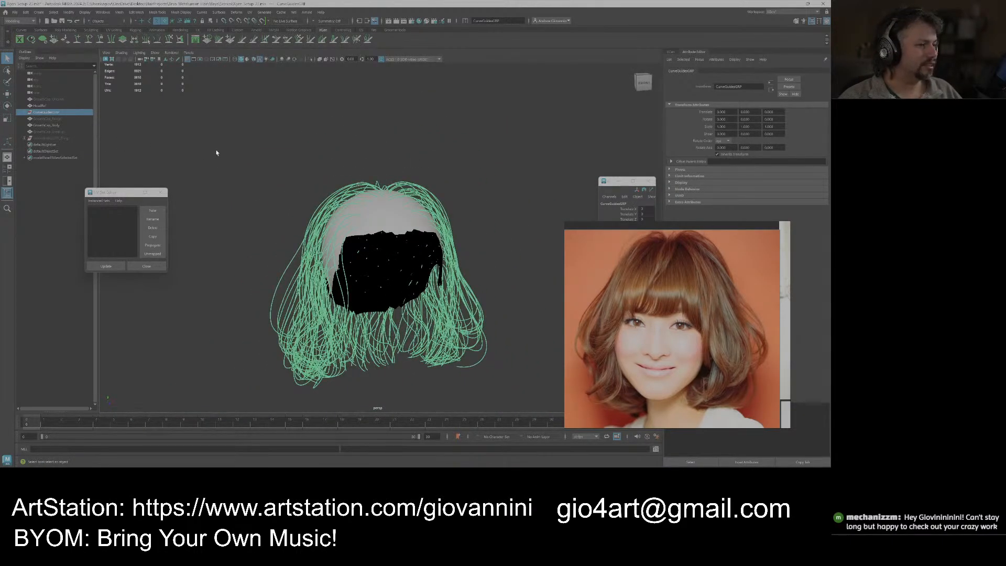
scroll(237, 151, up, 5)
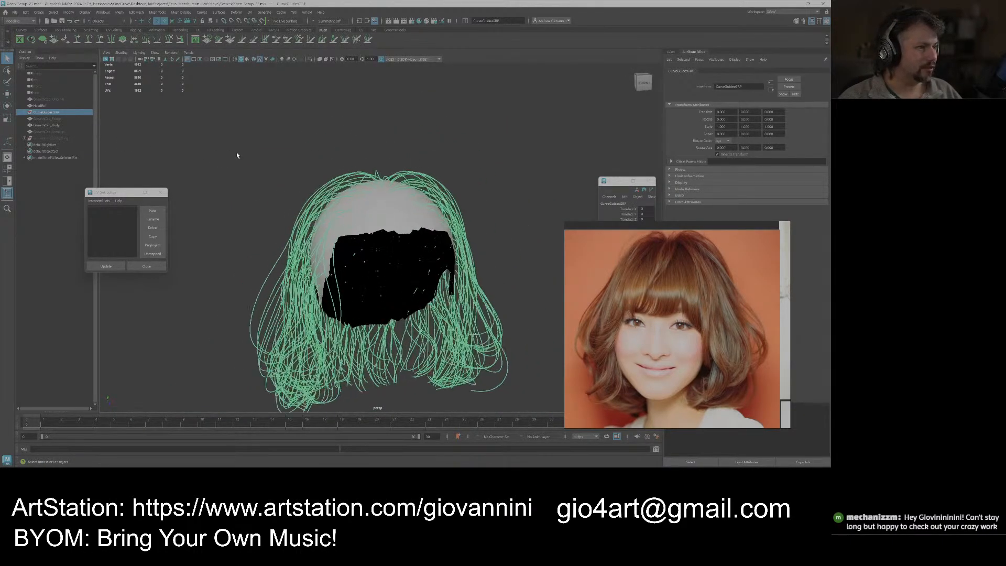
Hide GrowthCap_Body and unhide GrowthCap_Breakup beneath the remaining guide curves.
click(60, 126)
key(ctrl+h)
click(59, 113)
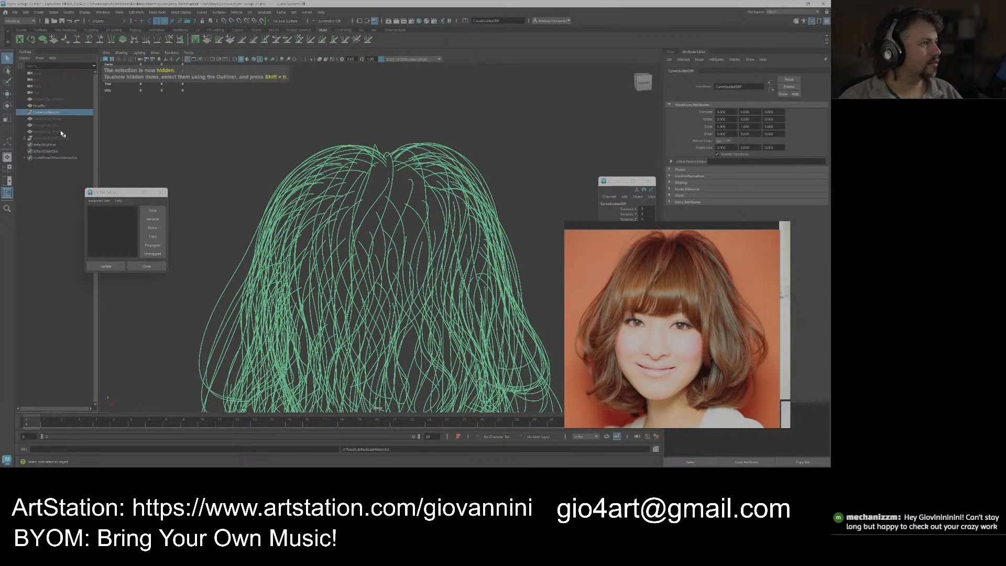
click(62, 131)
key(shift+h)
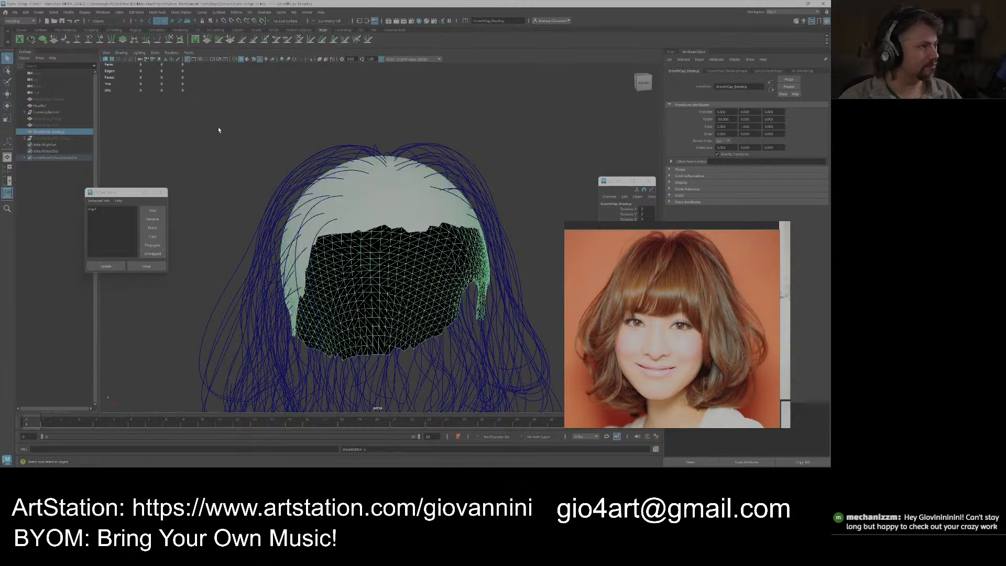
Select the outermost long guide curves on both sides of the head as the first breakup strands.
alt+drag(312, 149, 411, 202)
alt+middle_drag(412, 202, 397, 237)
alt+right_drag(397, 237, 357, 220)
alt+drag(409, 222, 396, 181)
alt+middle_drag(398, 220, 376, 168)
alt+right_drag(408, 195, 382, 185)
alt+drag(398, 195, 394, 194)
drag(474, 256, 430, 289)
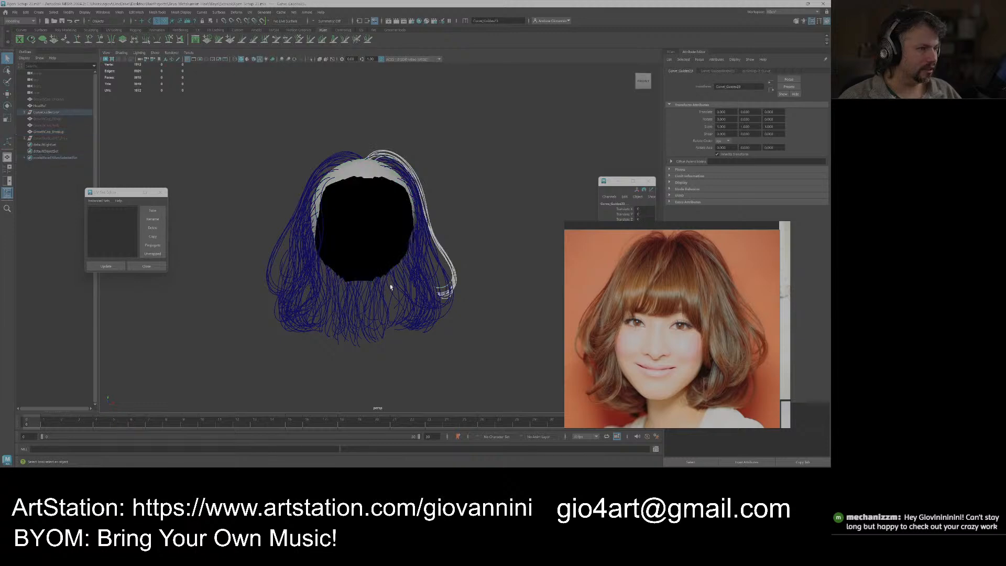
drag(278, 248, 462, 309)
click(449, 310)
Examine how the selected outer guide curves sit around the ears, sides and crown of the growth cap.
alt+drag(484, 272, 394, 272)
alt+right_drag(394, 273, 420, 266)
alt+drag(420, 266, 385, 254)
scroll(358, 270, up, 3)
scroll(359, 270, up, 5)
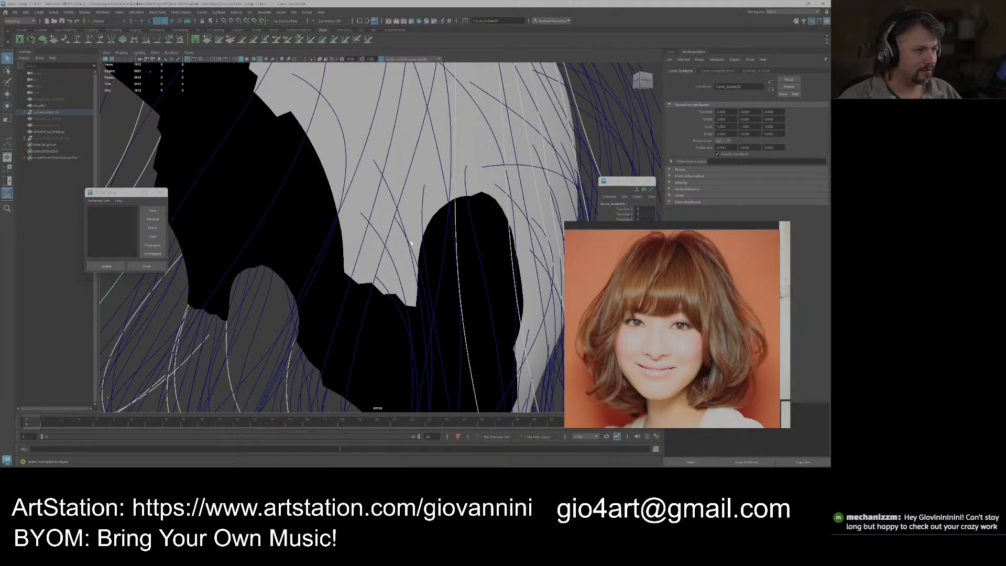
scroll(397, 229, down, 6)
mouse_move(303, 222)
alt+mouse_down()
mouse_move(369, 228)
mouse_move(321, 226)
alt+mouse_up()
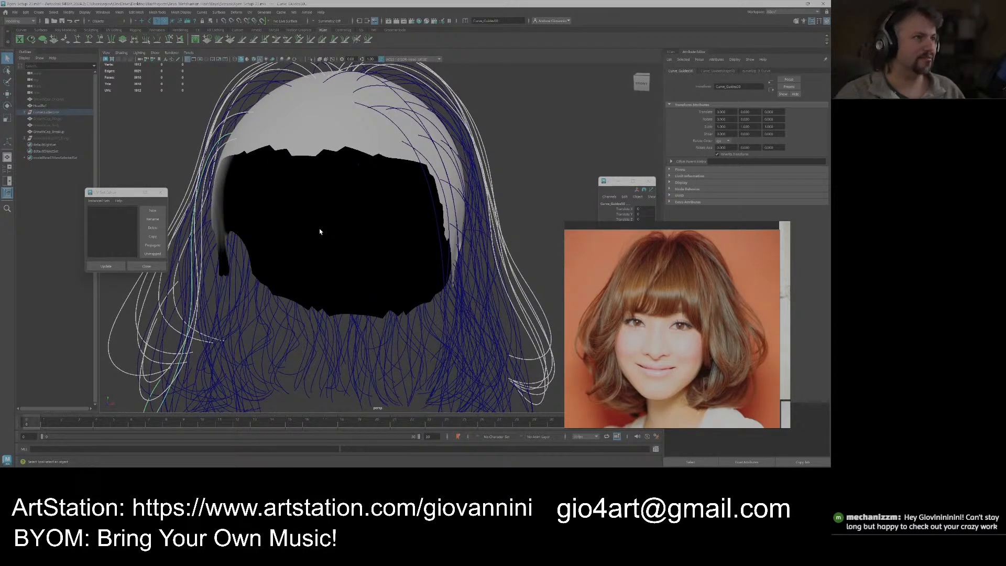
scroll(326, 236, down, 2)
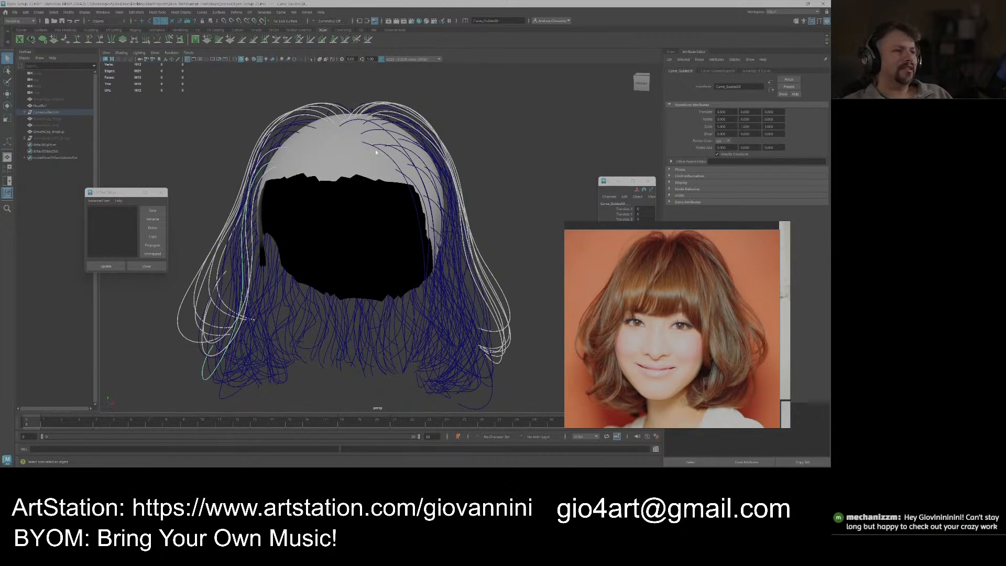
alt+drag(391, 154, 396, 164)
scroll(399, 174, up, 3)
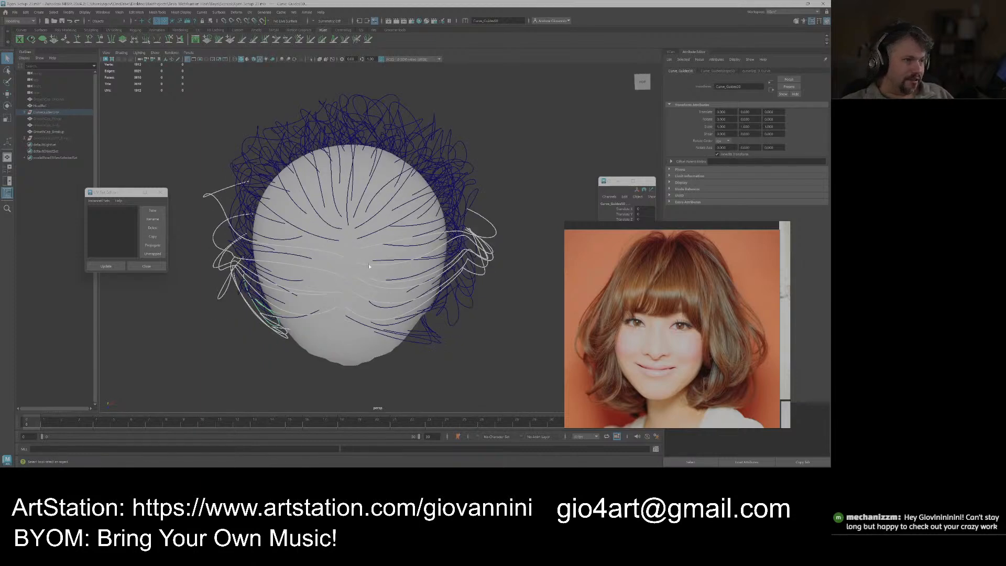
Add the guide curves rooted around the back of the crown to the breakup selection.
click(372, 232)
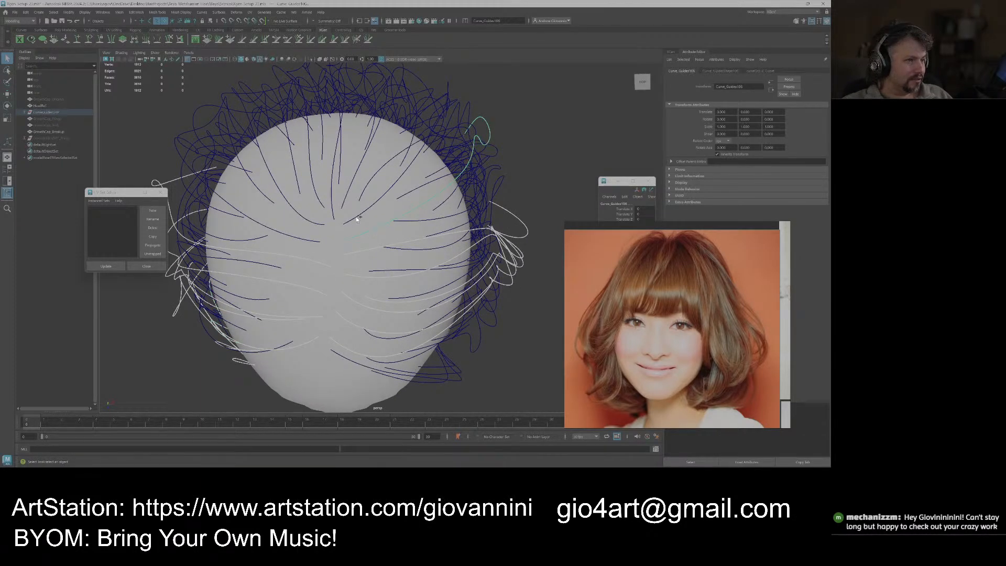
click(357, 215)
click(341, 204)
click(332, 207)
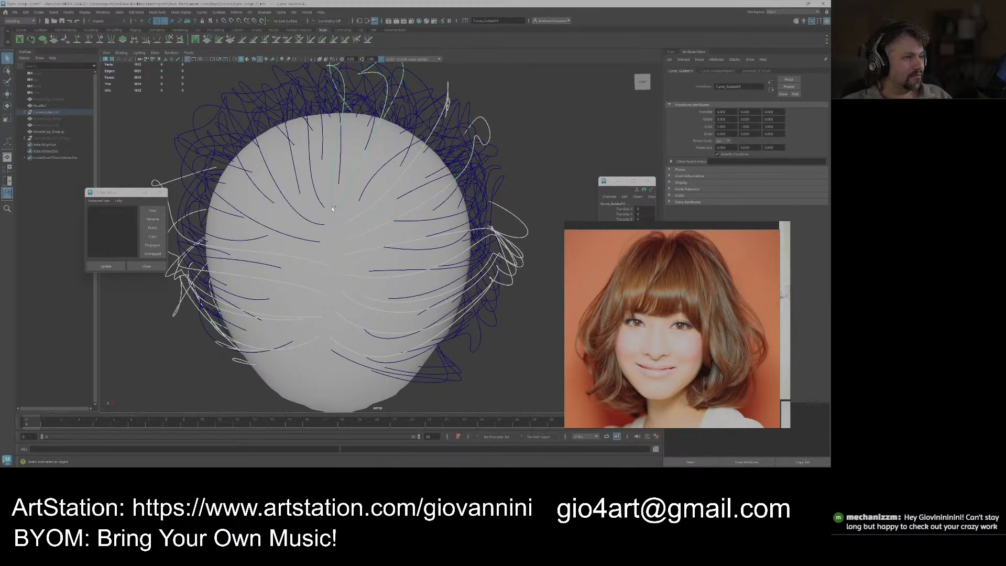
click(317, 236)
shift+click(314, 241)
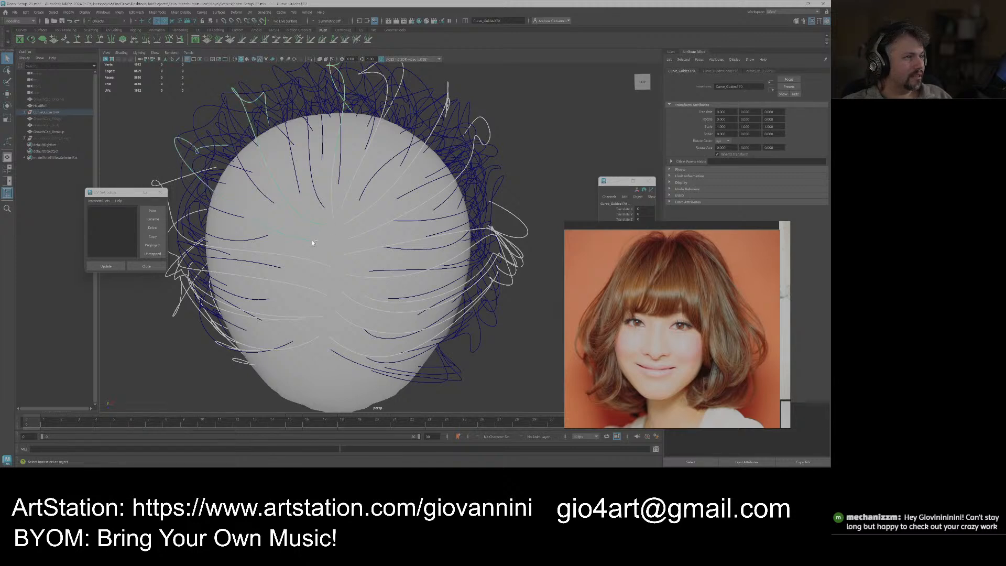
Extend the breakup selection with more outer side curves, checking the coverage all around the head.
scroll(329, 237, down, 5)
alt+drag(373, 250, 293, 248)
scroll(397, 231, up, 3)
alt+drag(400, 248, 414, 226)
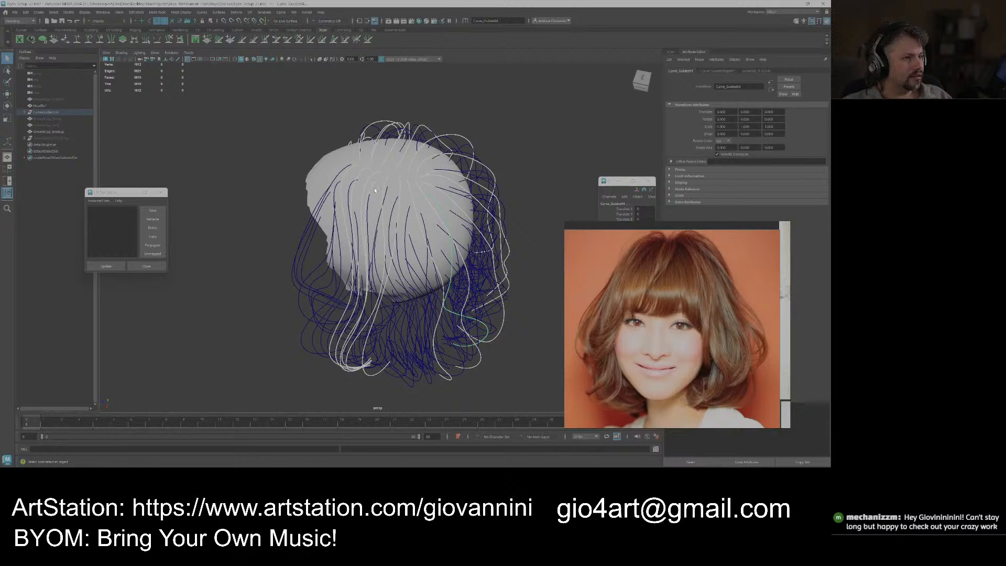
alt+drag(370, 190, 434, 196)
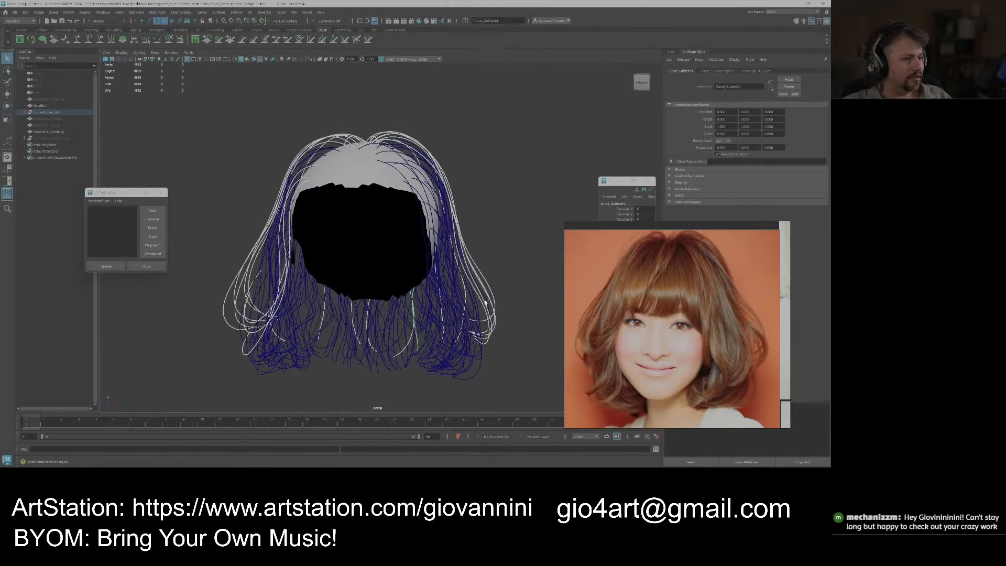
alt+drag(475, 243, 369, 229)
alt+drag(298, 259, 347, 244)
scroll(385, 245, down, 5)
scroll(394, 251, up, 4)
scroll(371, 278, down, 3)
scroll(403, 298, down, 2)
alt+middle_drag(412, 295, 383, 297)
alt+drag(383, 297, 404, 295)
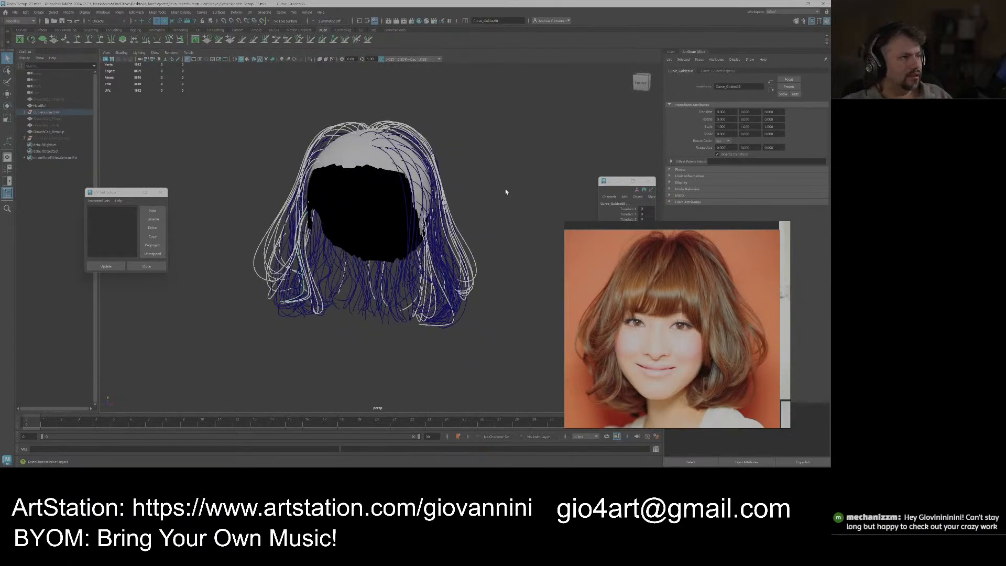
Unparent the selected guide curves, group them and rename the new group CurveGuidesGRP_Breakup.
key(Down)
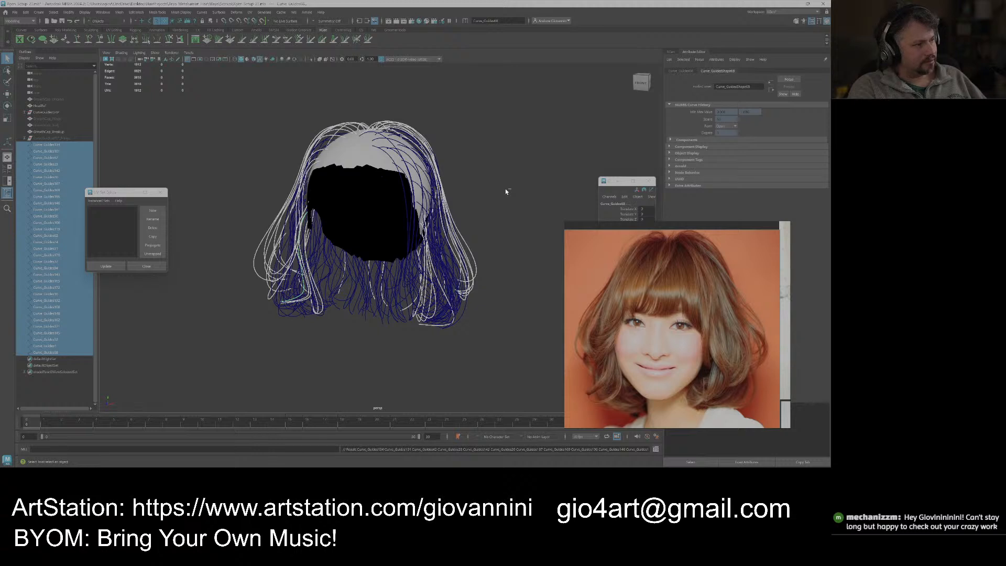
key(ctrl+g)
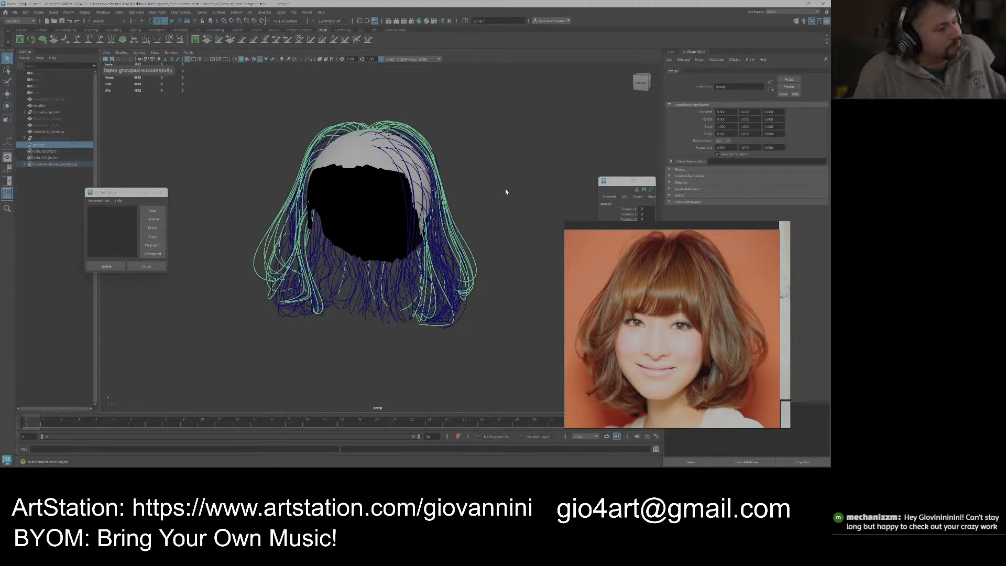
drag(120, 193, 161, 247)
double_click(41, 145)
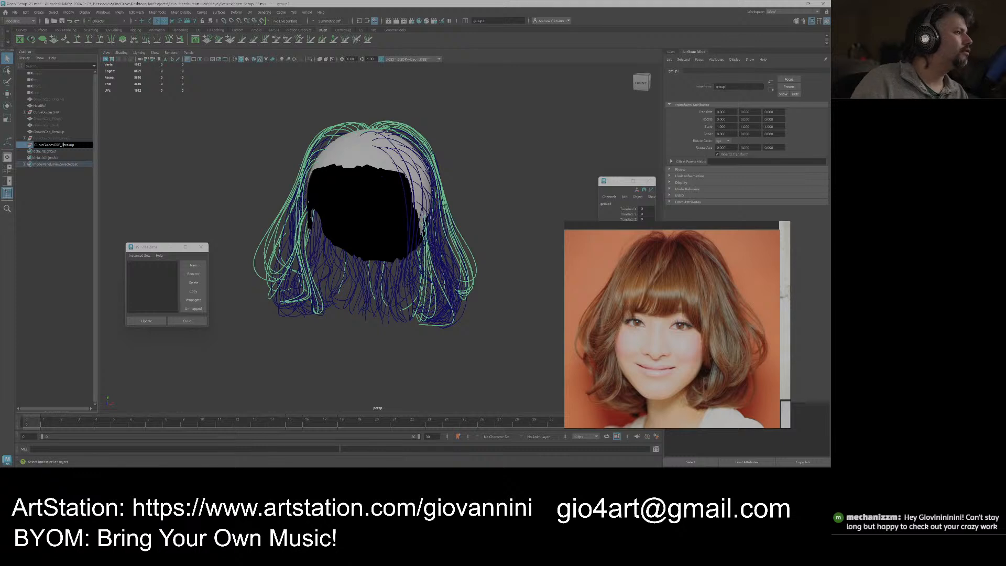
click(177, 178)
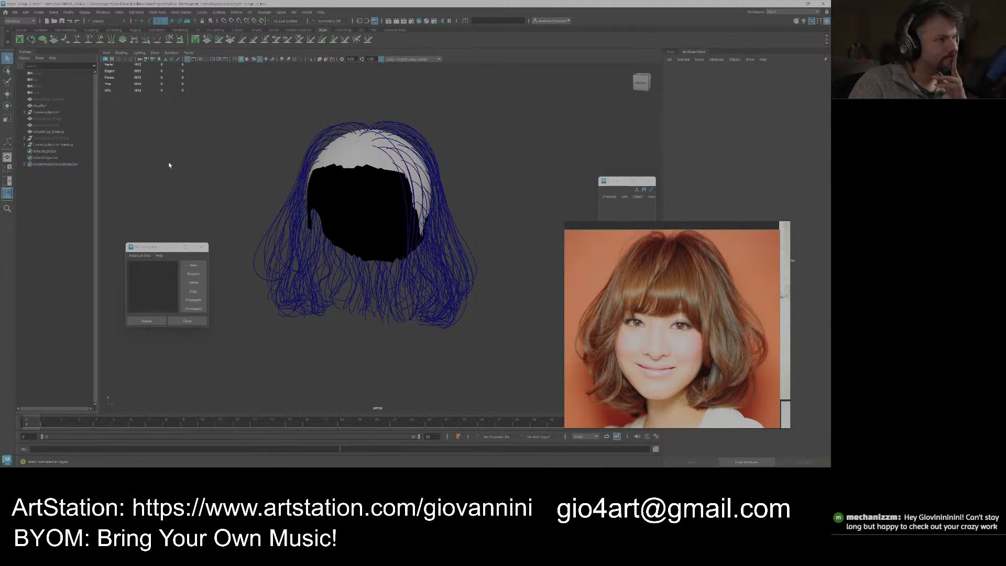
Check the curves in CurveGuidesGRP_Breakup and hide the main guide curve group CurveGuidesGRP.
click(67, 145)
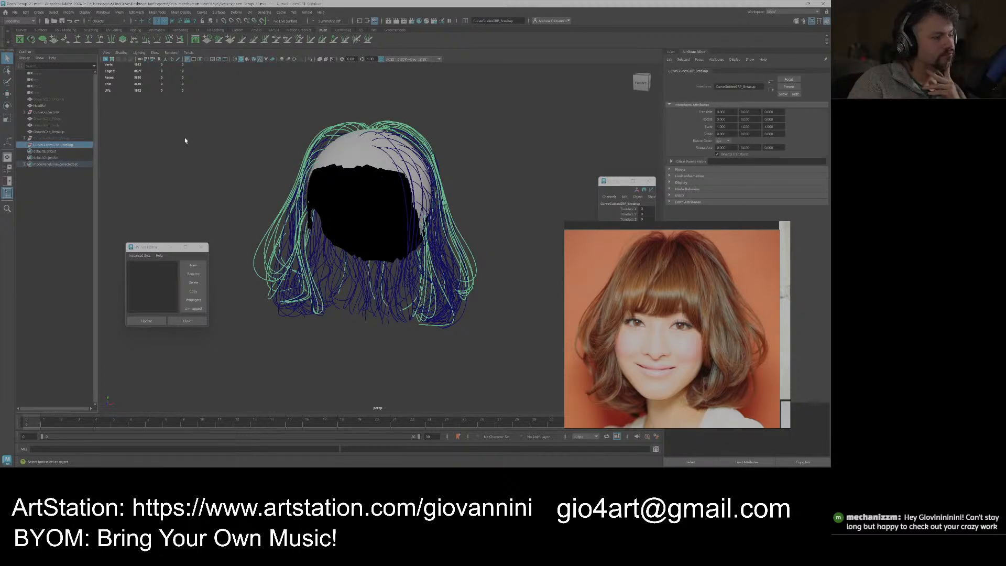
scroll(216, 146, up, 3)
click(54, 113)
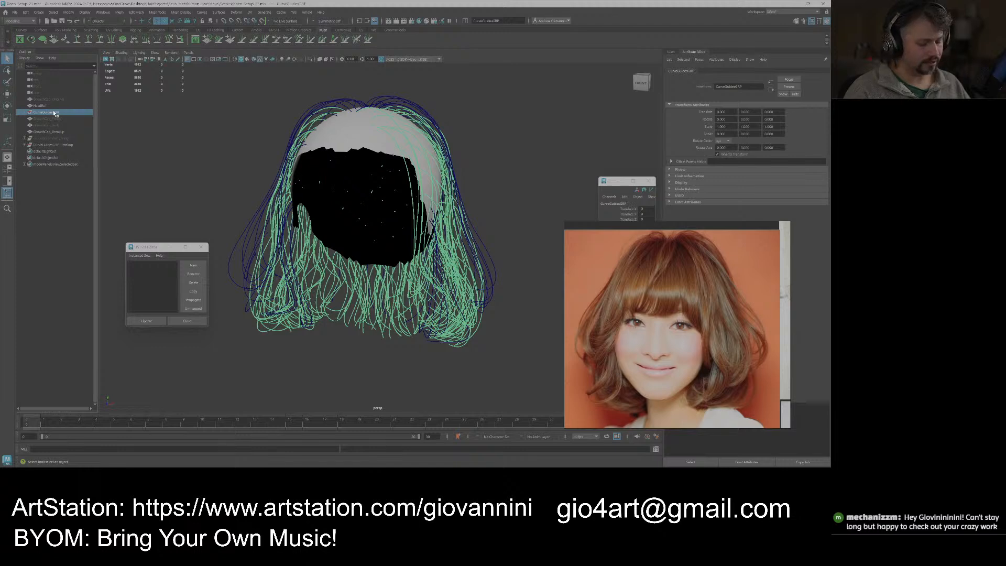
key(ctrl+h)
Select GrowthCap_Breakup, switch it to face selection and clear the selected faces.
alt+drag(365, 135, 379, 247)
click(380, 247)
alt+middle_drag(388, 235, 390, 283)
scroll(391, 284, up, 3)
scroll(392, 278, down, 5)
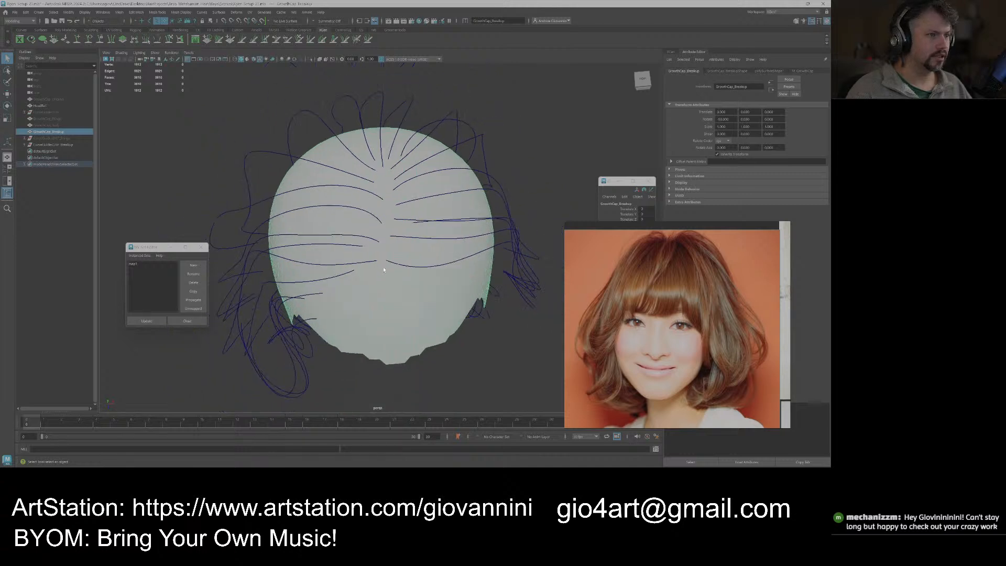
alt+middle_drag(395, 275, 382, 274)
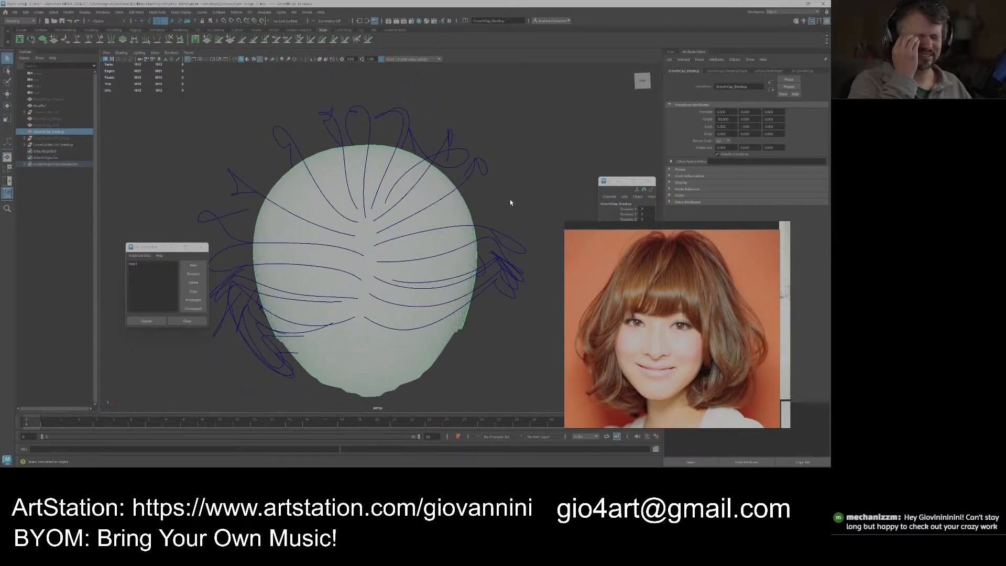
right_drag(487, 187, 506, 202)
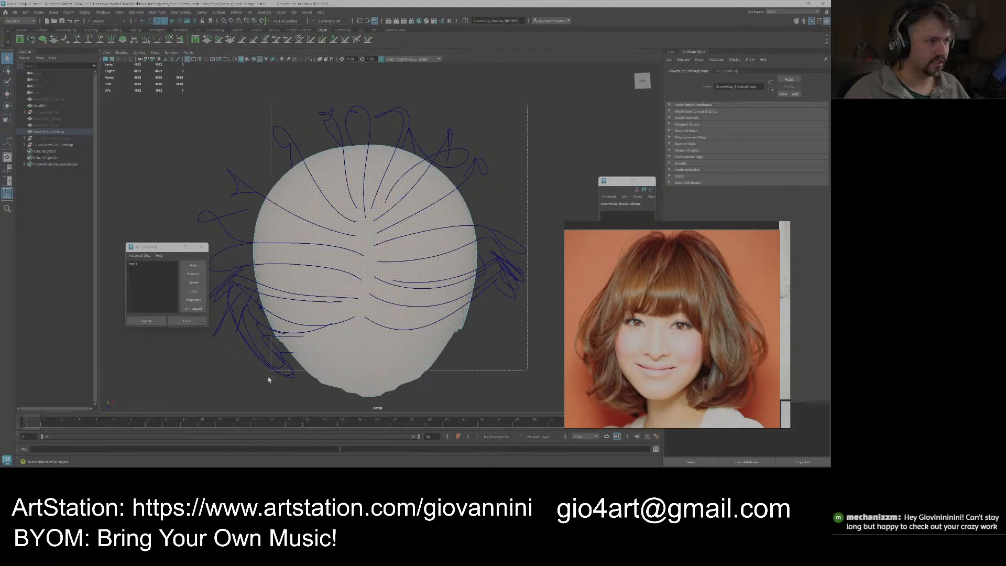
click(241, 402)
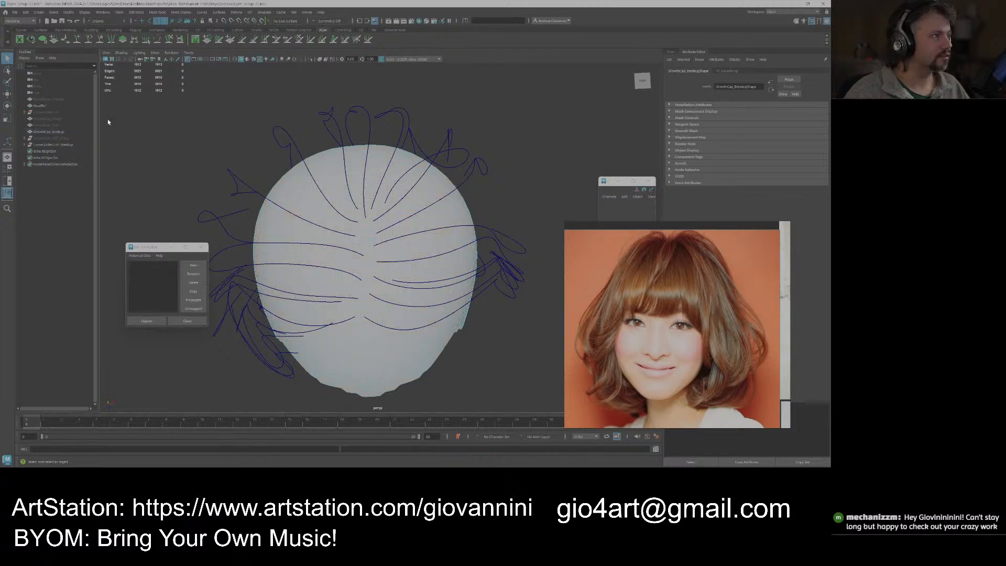
Paint-select the GrowthCap_Breakup faces along the central parting, around the roots of the breakup curves.
click(6, 82)
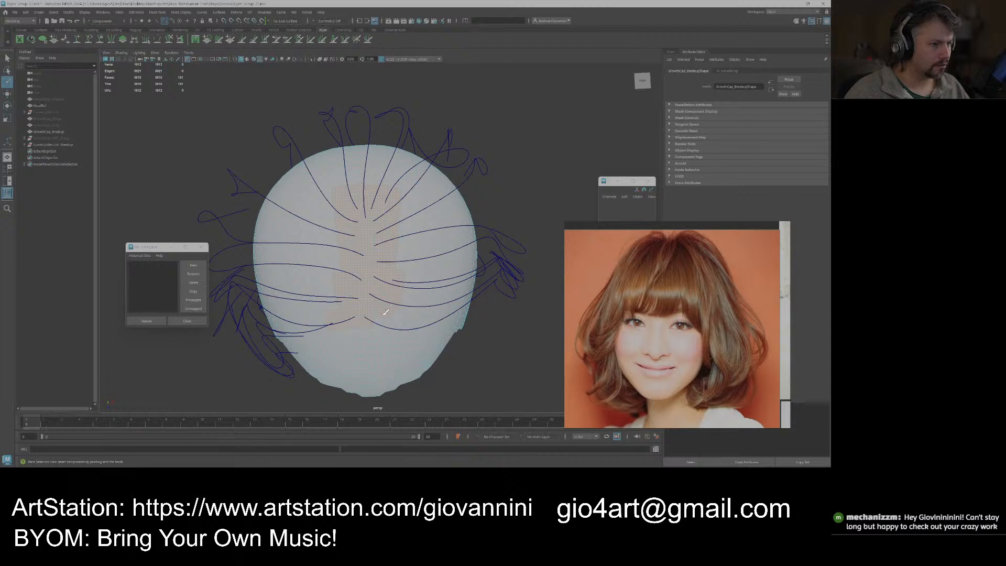
click(383, 317)
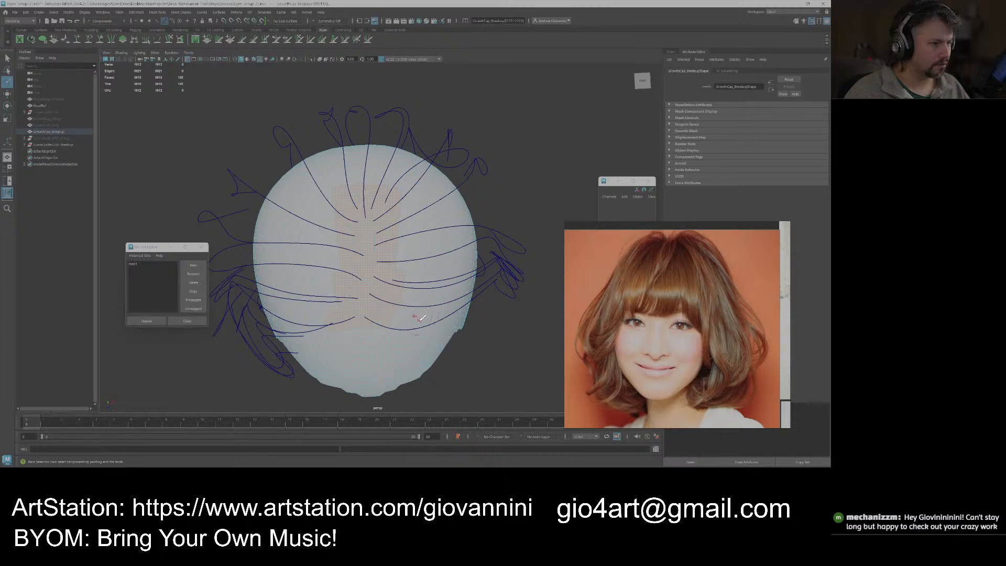
scroll(418, 316, up, 5)
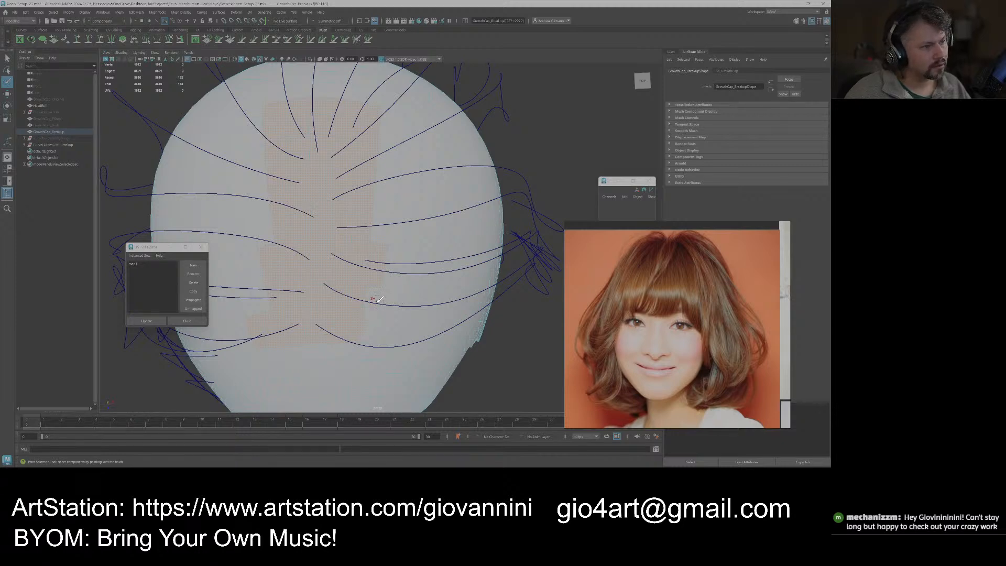
scroll(380, 312, up, 2)
alt+middle_drag(381, 313, 402, 264)
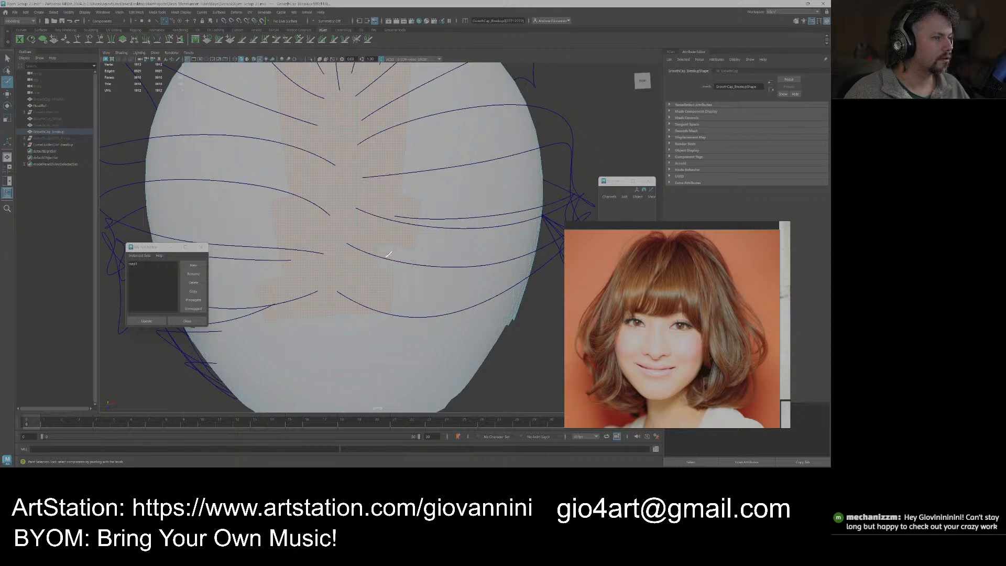
Extend the painted face selection along the parting from the crown to the front so it covers all central curve roots.
alt+drag(391, 283, 387, 247)
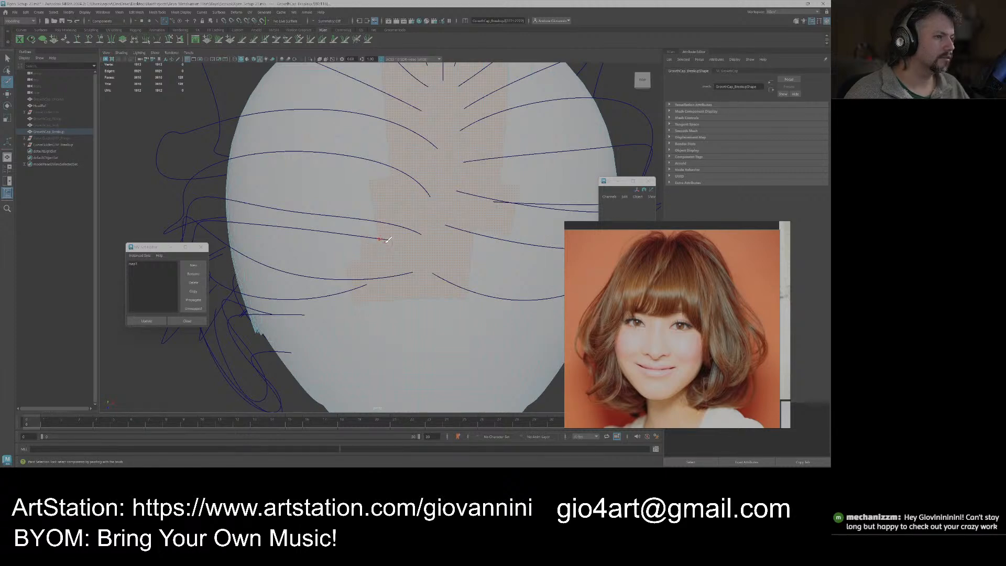
alt+drag(371, 215, 365, 291)
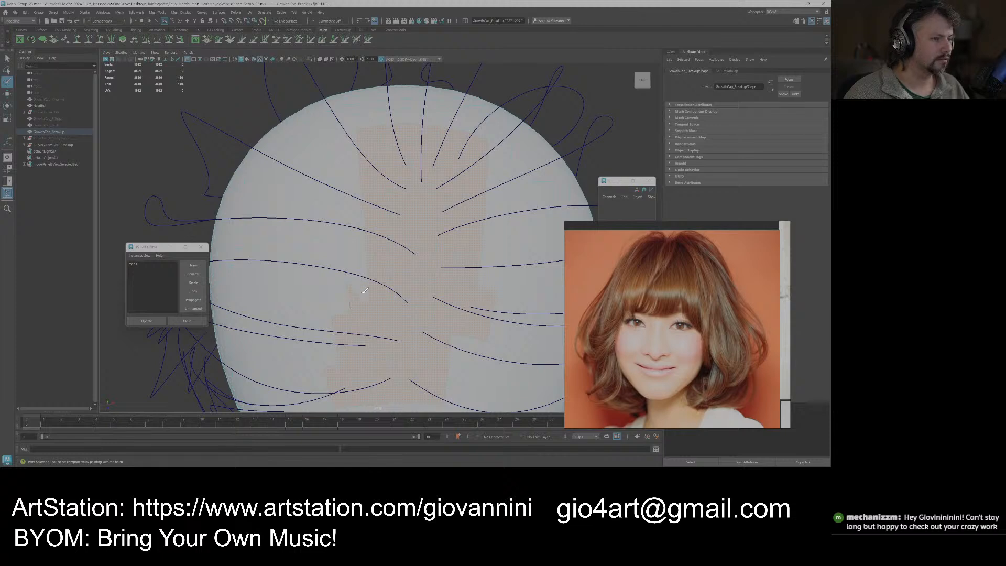
alt+drag(303, 296, 369, 285)
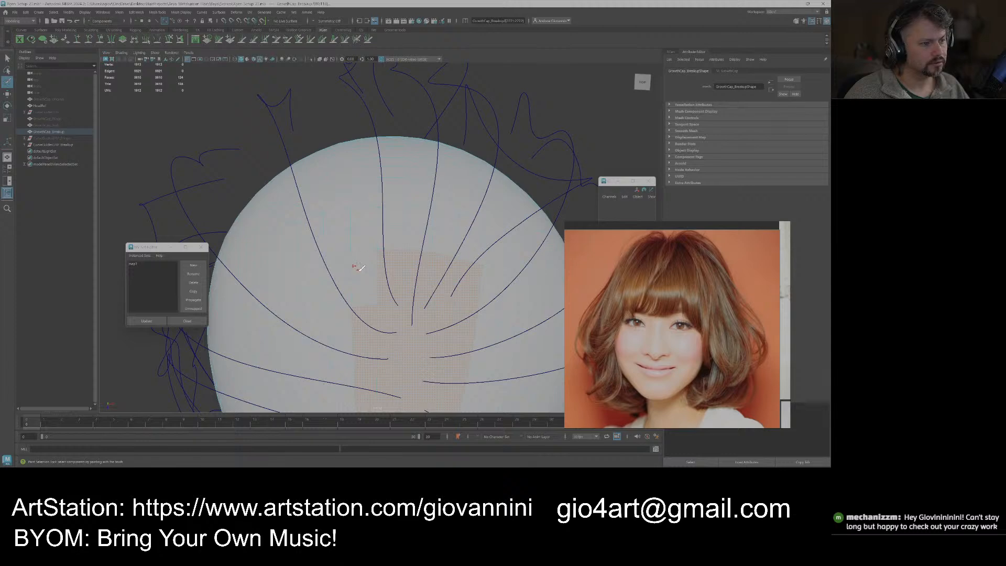
alt+drag(369, 287, 385, 229)
scroll(411, 273, down, 4)
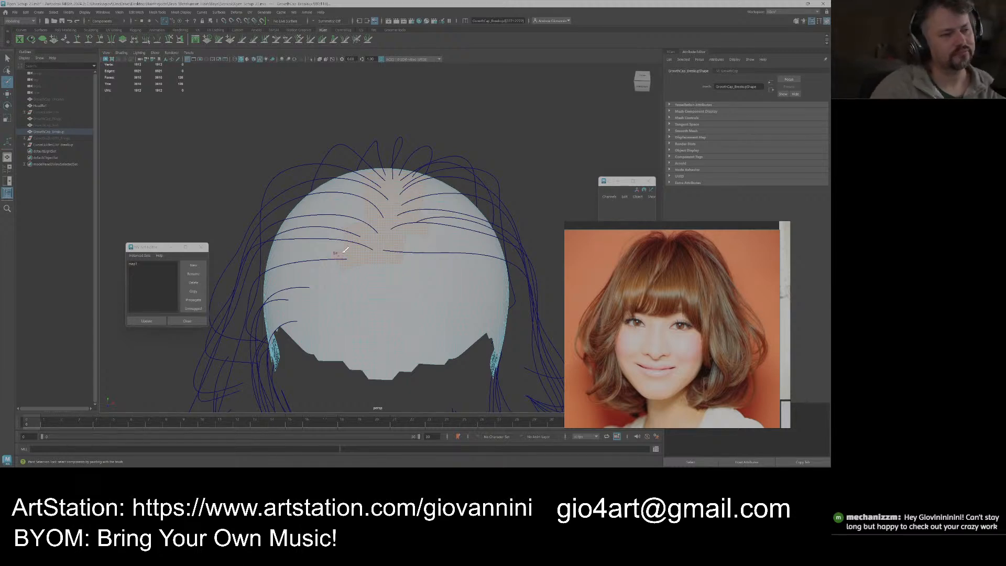
scroll(390, 289, up, 1)
alt+middle_drag(390, 289, 390, 286)
mouse_move(391, 286)
alt+mouse_down()
mouse_move(432, 254)
mouse_move(394, 234)
alt+mouse_up()
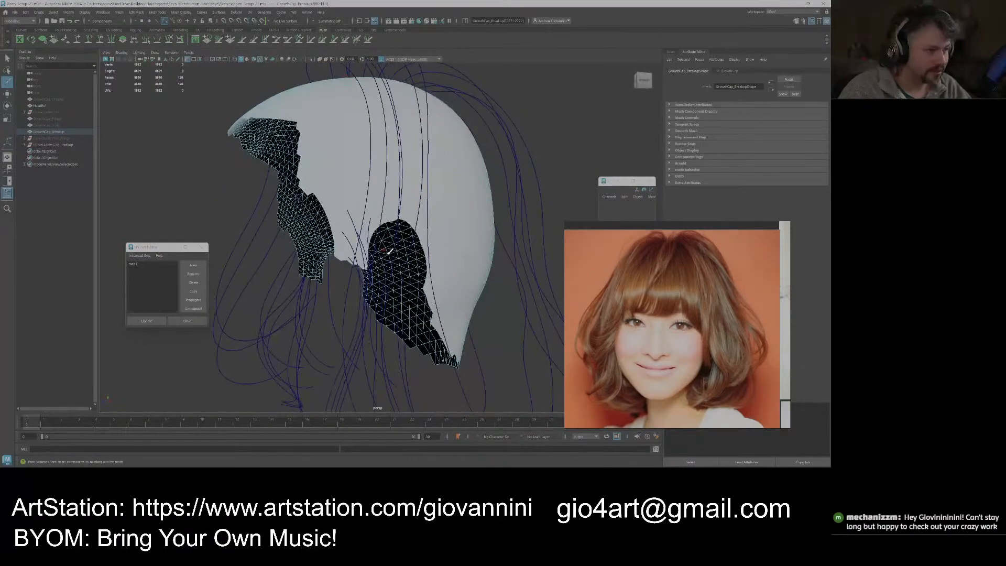
Paint-select the growth cap faces around the short curve roots on both sideburns.
scroll(394, 235, up, 5)
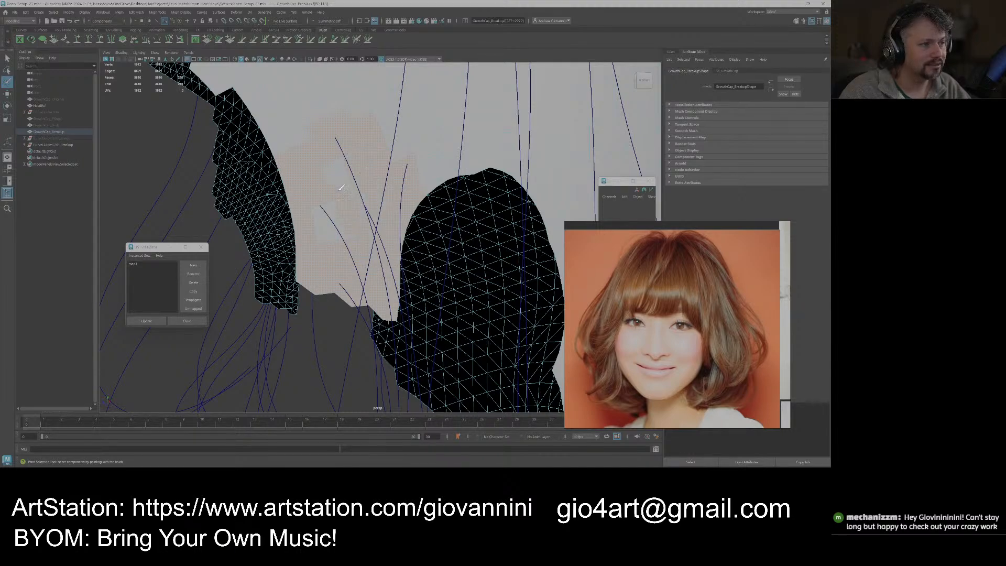
alt+drag(369, 206, 433, 222)
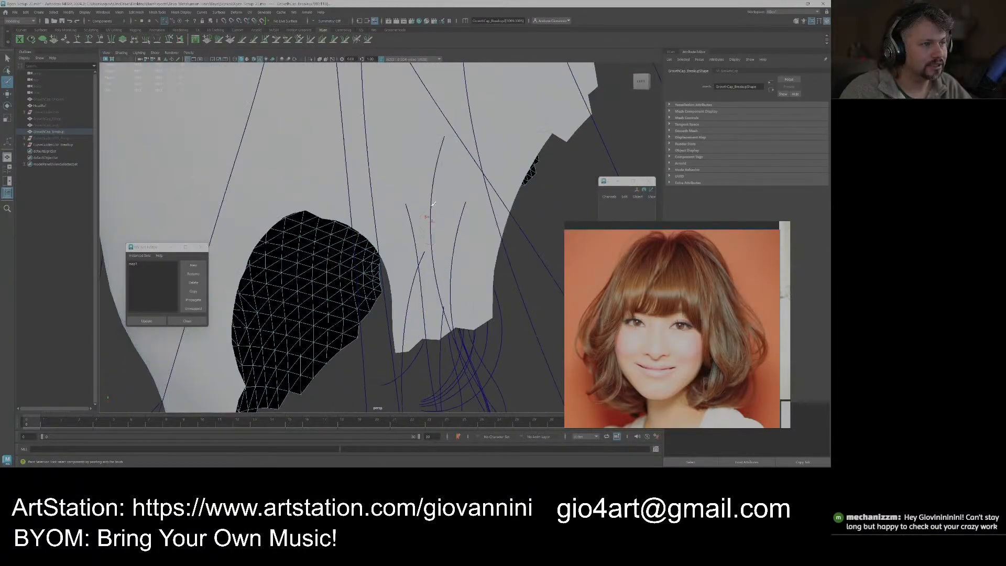
mouse_move(445, 153)
mouse_down()
mouse_move(457, 143)
mouse_move(444, 198)
mouse_move(432, 163)
mouse_move(408, 224)
mouse_move(402, 195)
mouse_up()
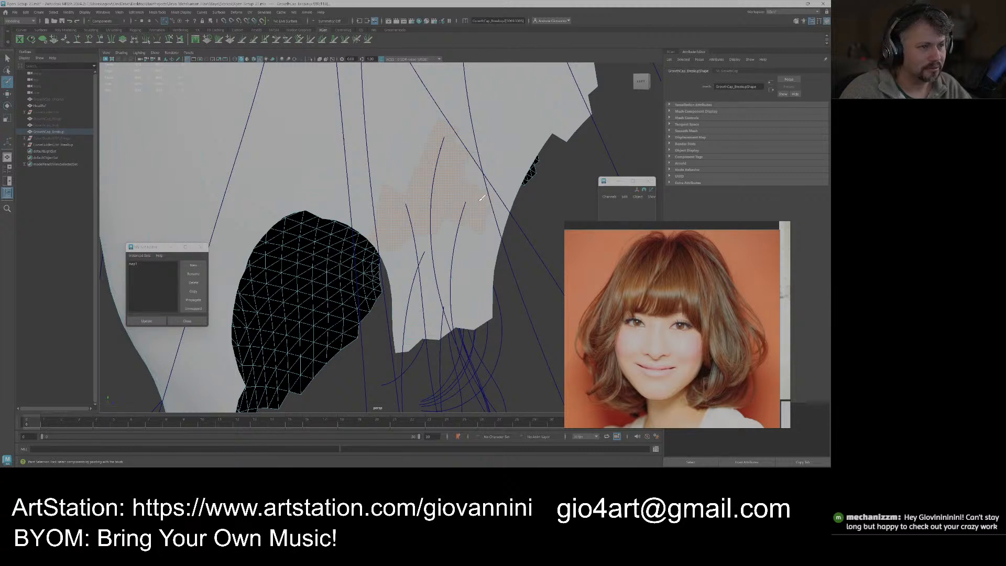
drag(461, 263, 476, 221)
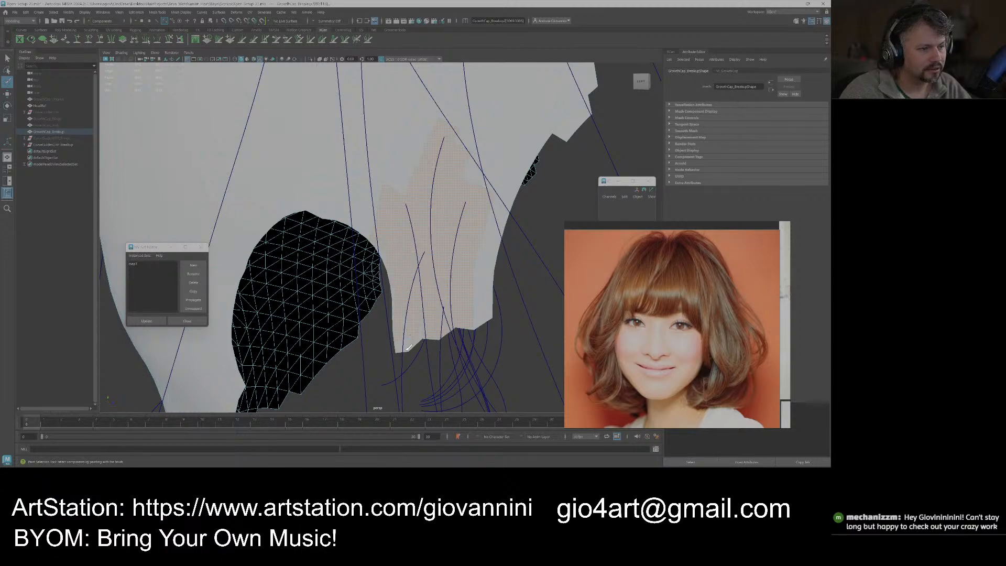
Extend the sideburn face selection down to the cap edge and up above the short curve roots.
alt+drag(449, 276, 392, 281)
alt+right_drag(390, 284, 409, 301)
alt+middle_drag(409, 302, 399, 269)
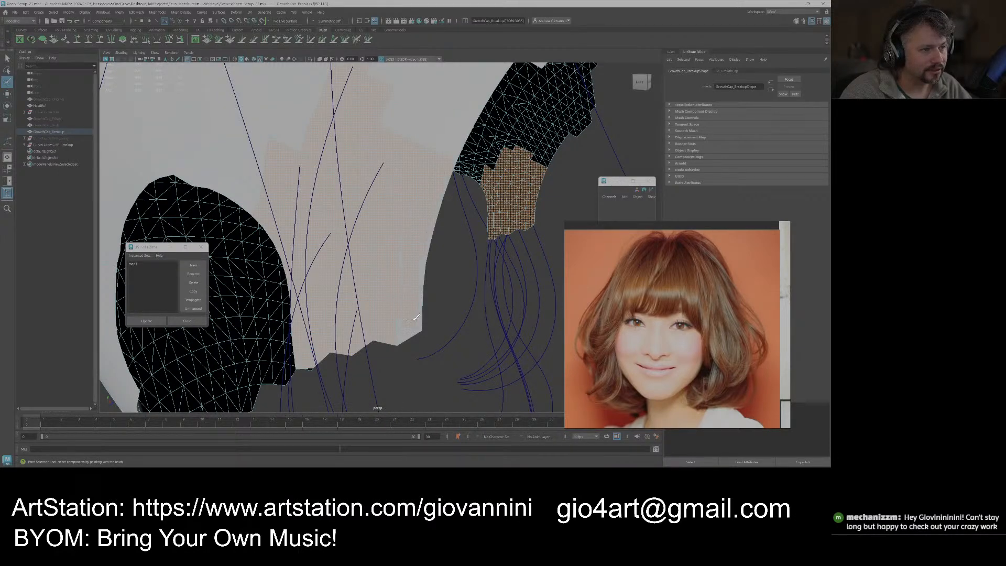
alt+right_drag(415, 325, 403, 234)
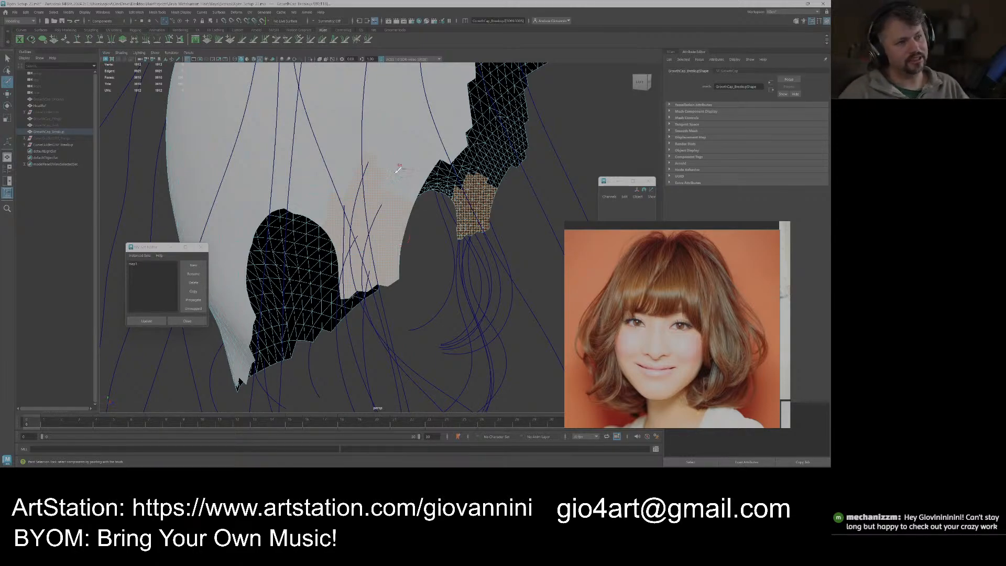
mouse_move(438, 234)
alt+mouse_down()
mouse_move(344, 270)
mouse_move(402, 294)
alt+mouse_up()
alt+right_drag(277, 228, 312, 181)
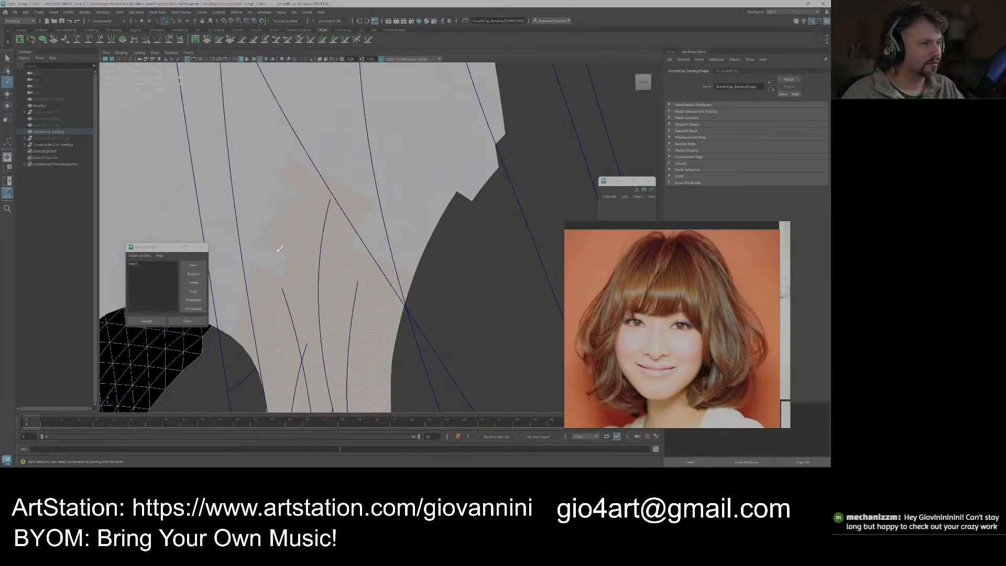
Paint-select the faces around the guide curve roots at the temple, above the front hairline.
mouse_move(377, 241)
alt+mouse_down()
mouse_move(300, 239)
mouse_move(356, 236)
mouse_move(371, 250)
mouse_move(401, 152)
mouse_move(409, 259)
mouse_move(359, 255)
mouse_move(390, 192)
mouse_move(443, 187)
mouse_move(448, 163)
mouse_move(448, 204)
alt+mouse_up()
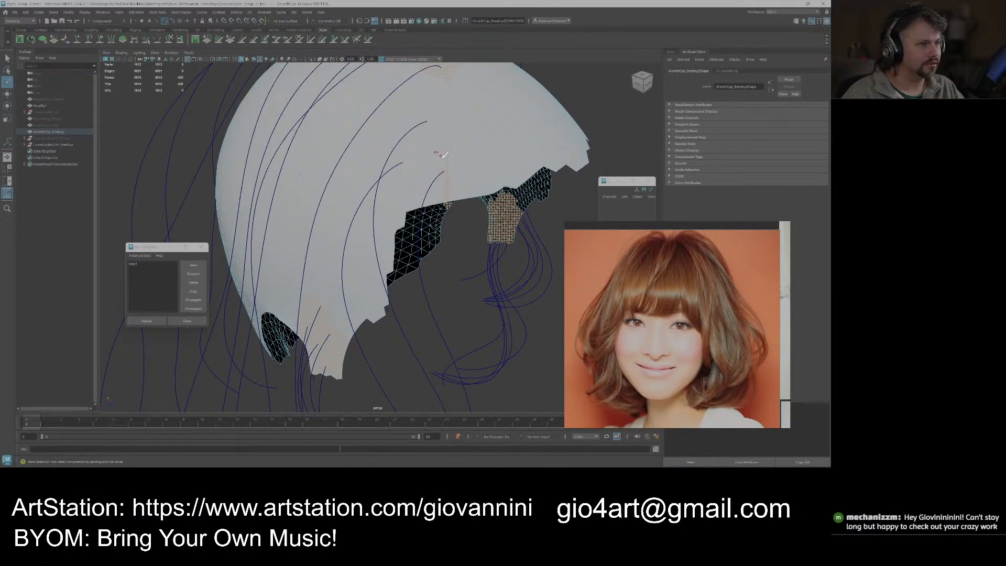
drag(454, 192, 439, 169)
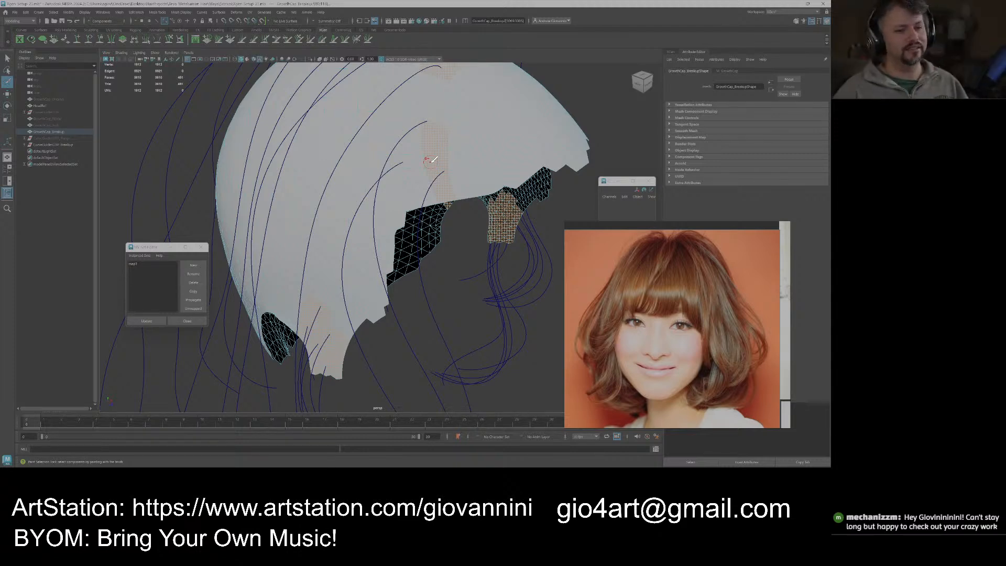
scroll(430, 160, up, 6)
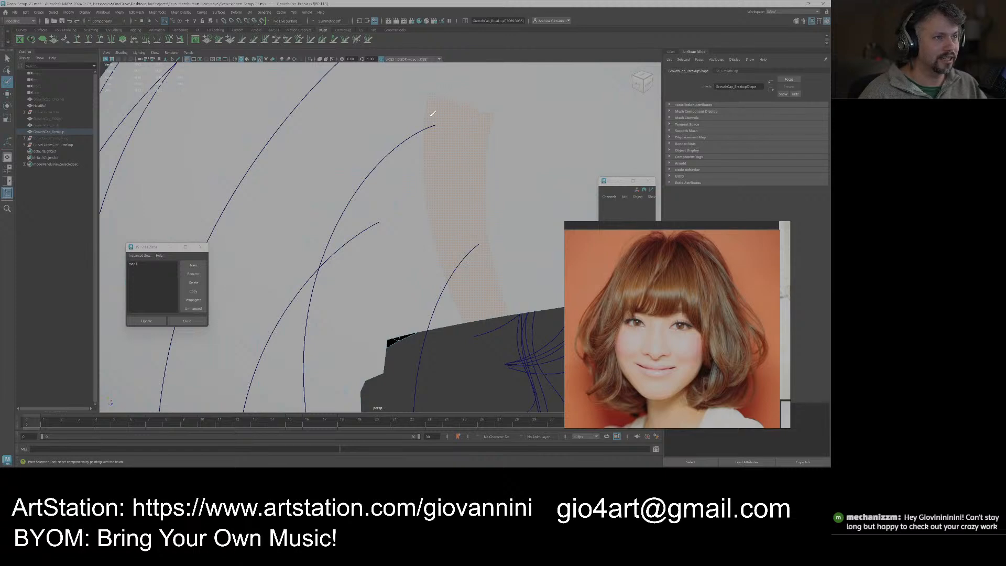
scroll(418, 183, down, 6)
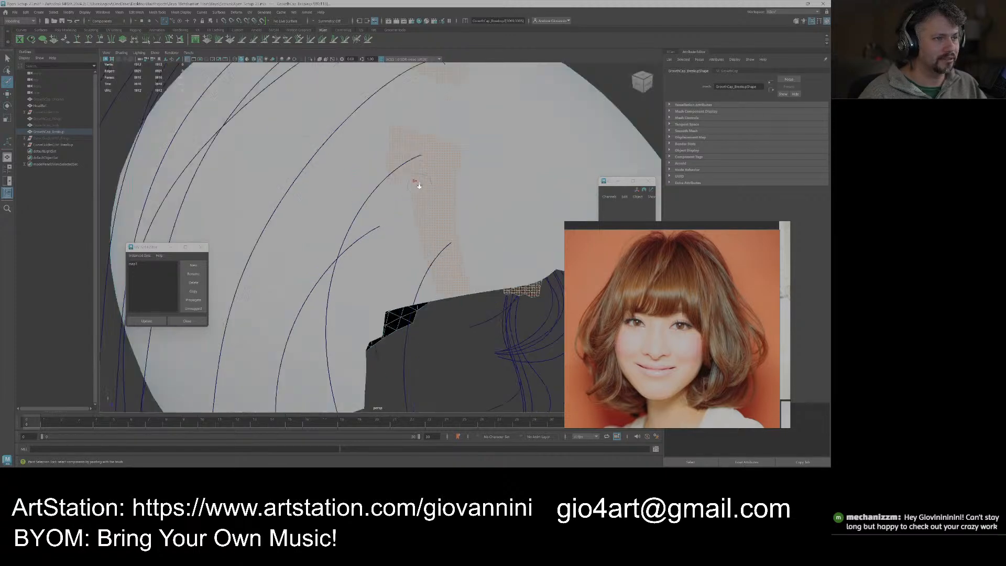
scroll(409, 209, up, 4)
scroll(409, 218, down, 4)
alt+middle_drag(406, 229, 422, 189)
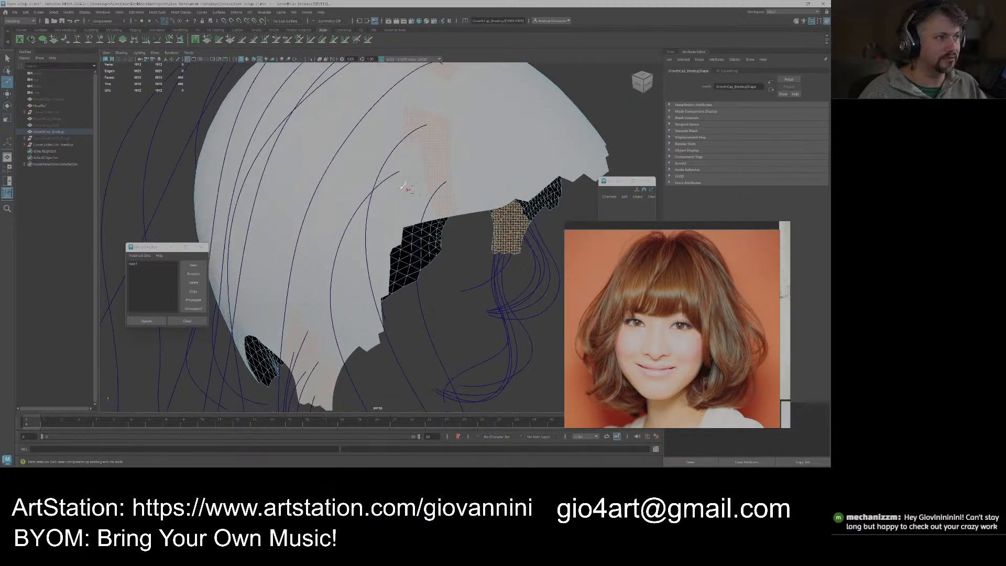
Widen the temple face selection around the lower curve roots to the hairline and clear the stray faces inside the cap.
mouse_move(436, 159)
alt+mouse_down()
mouse_move(443, 197)
mouse_move(426, 159)
alt+mouse_up()
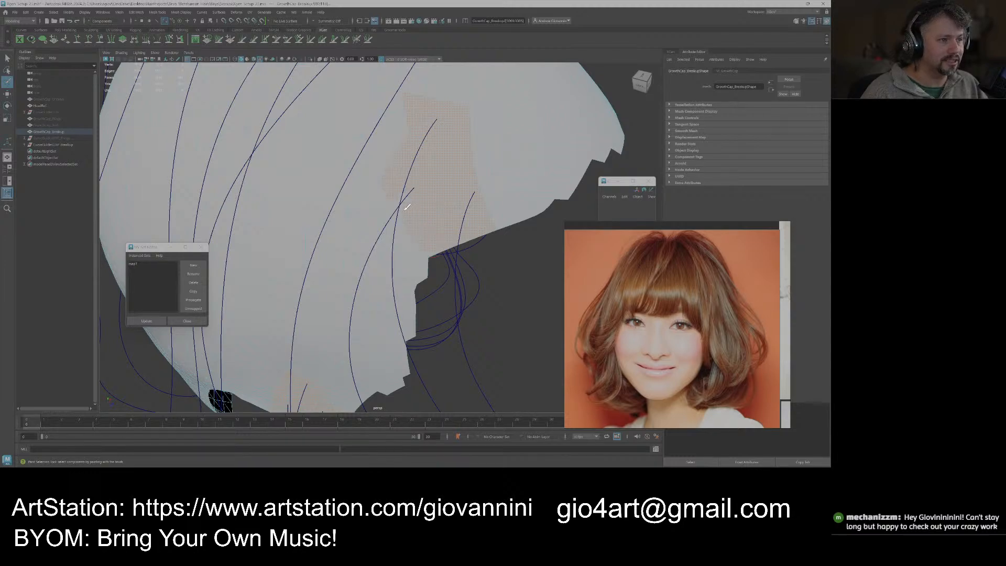
scroll(428, 203, down, 3)
mouse_move(428, 203)
alt+mouse_down()
mouse_move(407, 194)
mouse_move(433, 222)
alt+mouse_up()
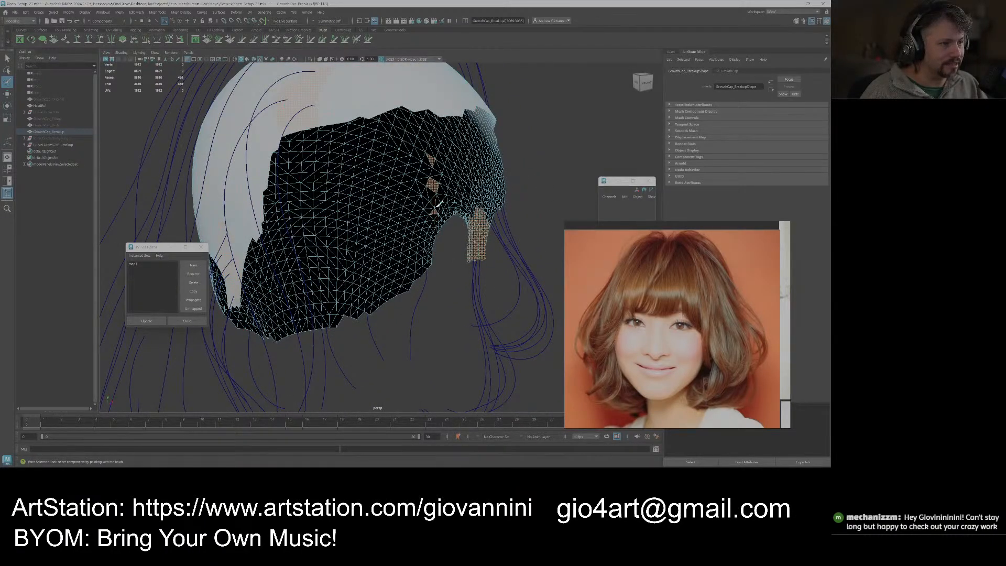
alt+drag(408, 204, 395, 258)
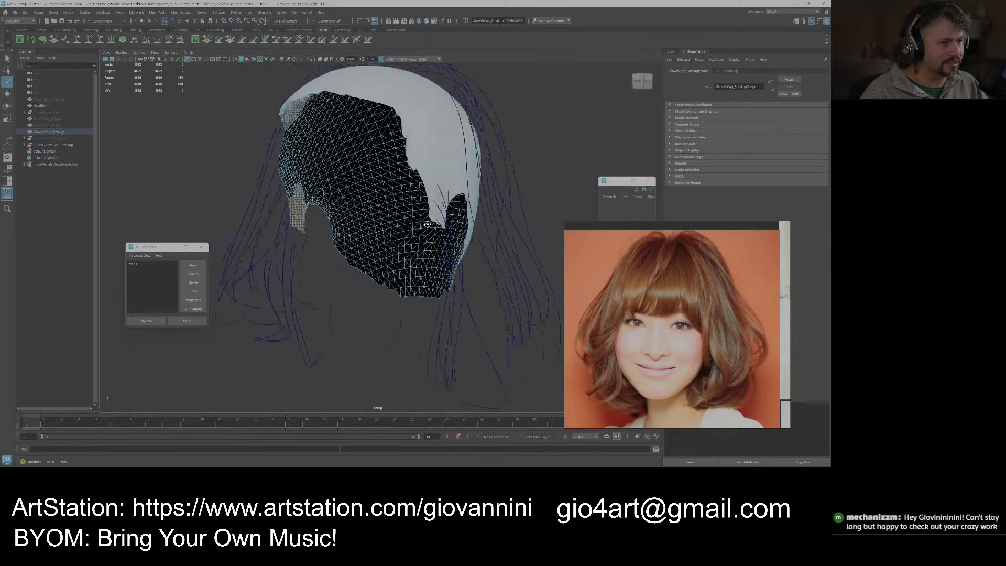
Check the painted faces around the cap, invert the face selection and delete the faces outside the painted areas.
alt+drag(472, 234, 400, 236)
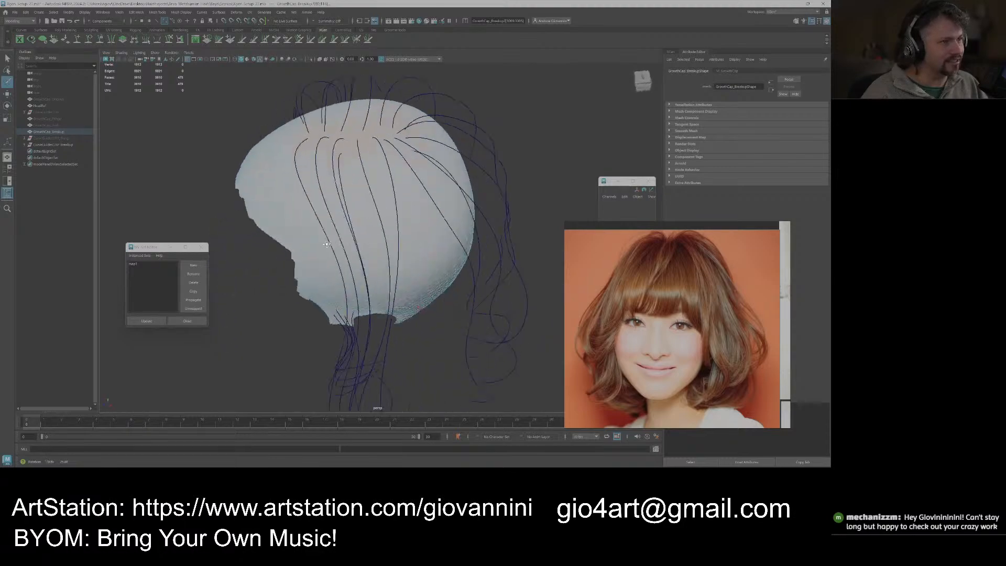
alt+drag(302, 234, 396, 230)
mouse_move(364, 245)
alt+mouse_down()
mouse_move(403, 223)
mouse_move(401, 235)
mouse_move(469, 233)
mouse_move(415, 236)
mouse_move(406, 257)
alt+mouse_up()
key(q)
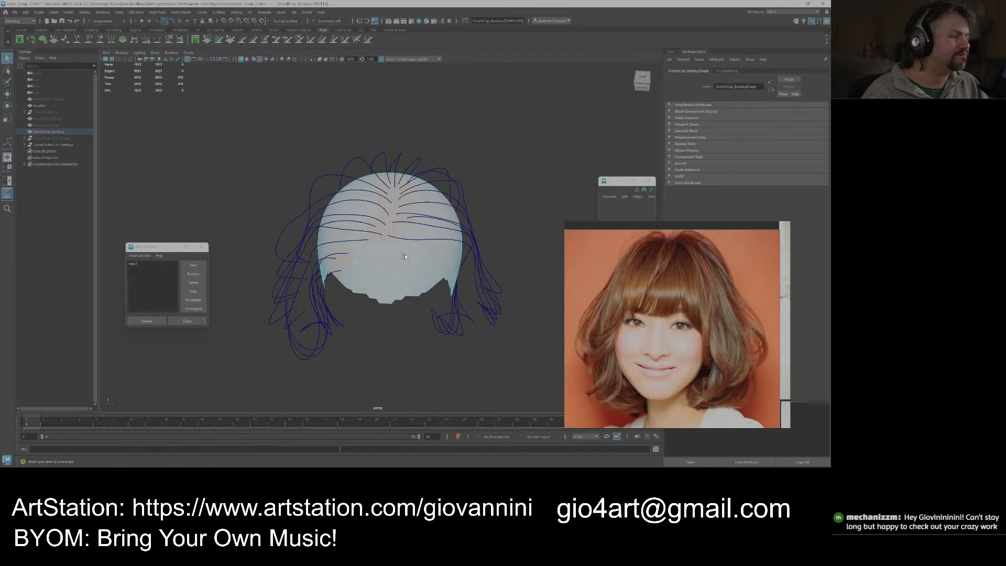
scroll(401, 252, down, 5)
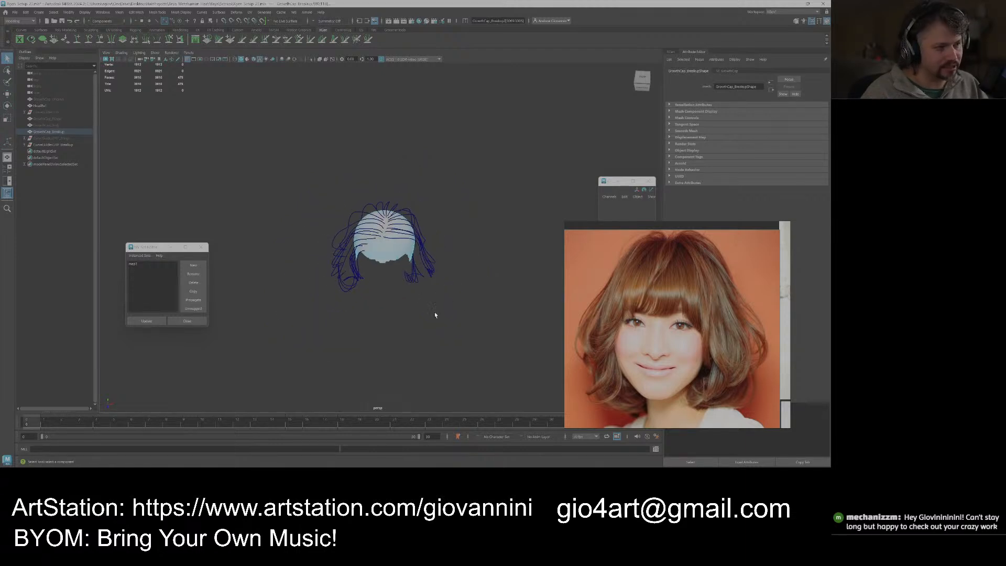
drag(496, 344, 281, 158)
scroll(379, 263, up, 5)
alt+drag(379, 263, 410, 255)
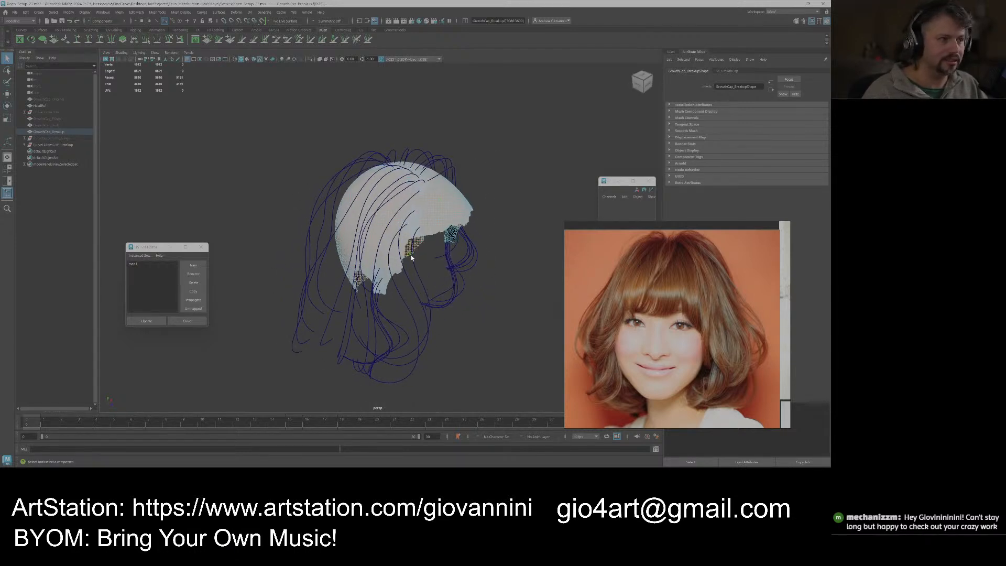
key(Delete)
Examine the remaining GrowthCap_Breakup patches from all sides against the roots of the breakup curves.
scroll(423, 249, up, 2)
alt+drag(424, 252, 375, 254)
alt+middle_drag(375, 253, 379, 272)
scroll(379, 273, up, 6)
alt+drag(370, 271, 407, 276)
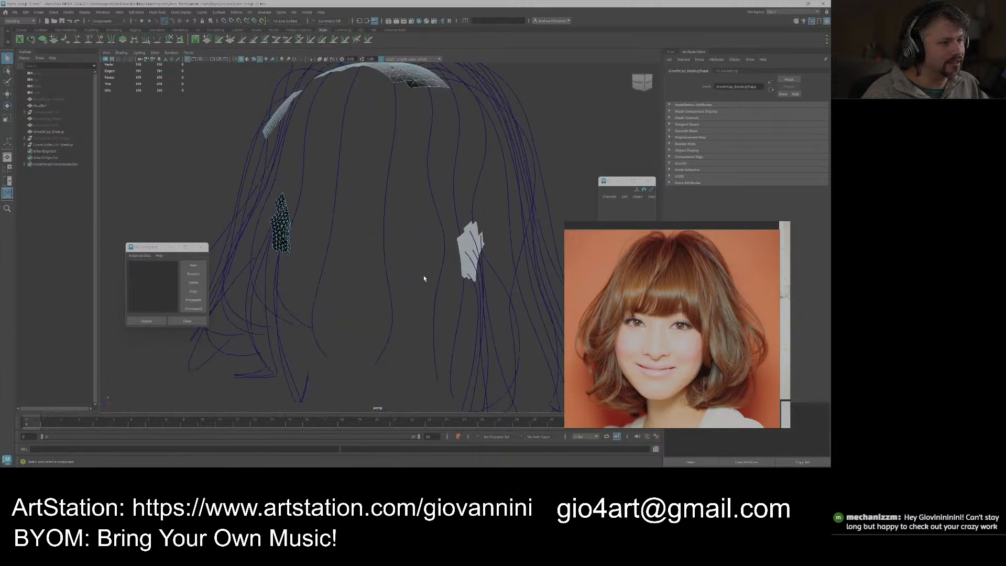
alt+drag(275, 233, 349, 252)
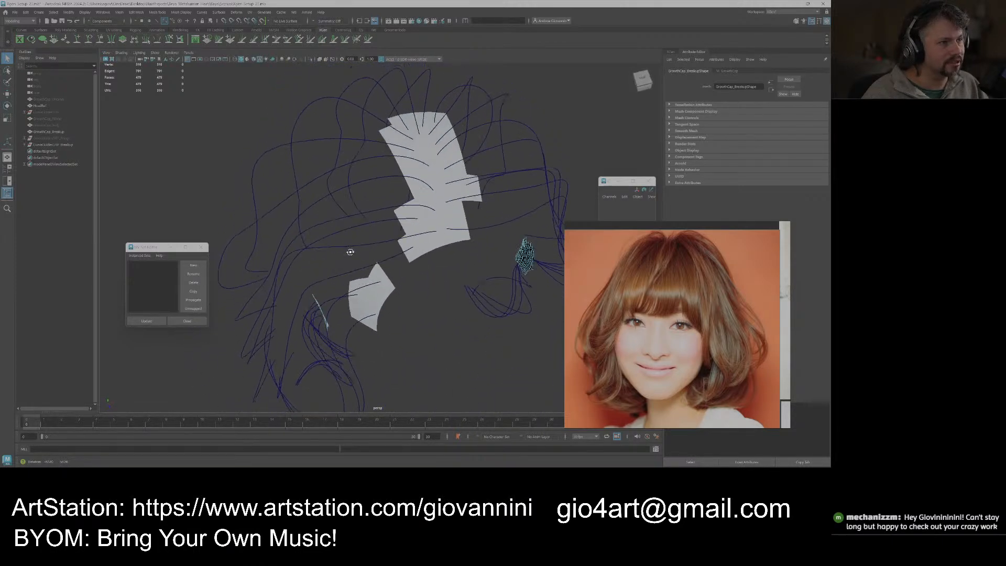
alt+drag(420, 234, 368, 270)
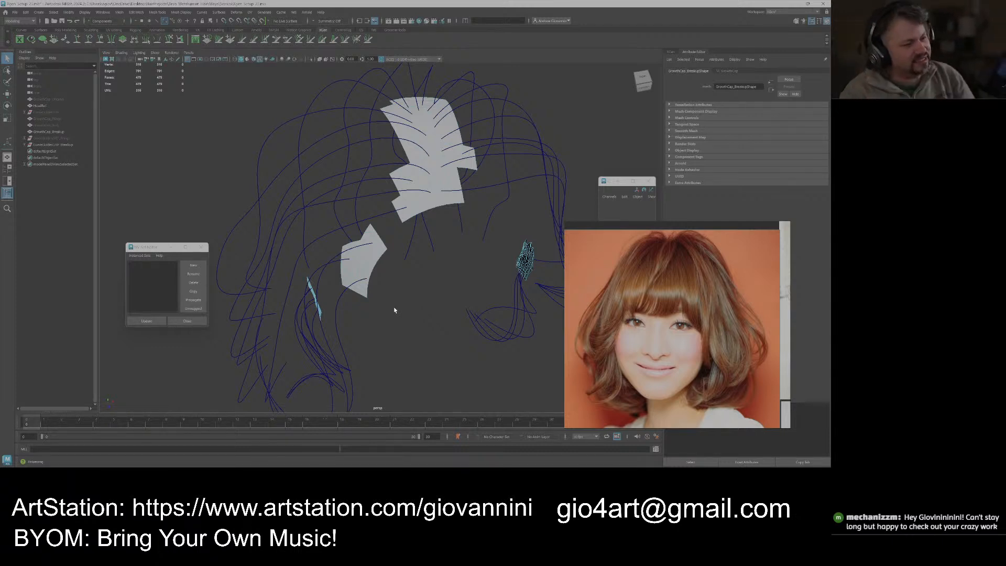
alt+drag(411, 302, 476, 243)
alt+middle_drag(477, 242, 475, 249)
Switch GrowthCap_Breakup back to object selection and deselect it.
right_drag(450, 186, 490, 175)
key(w)
scroll(406, 265, up, 3)
mouse_move(405, 265)
alt+mouse_down()
mouse_move(388, 240)
mouse_move(397, 265)
mouse_move(403, 250)
alt+mouse_up()
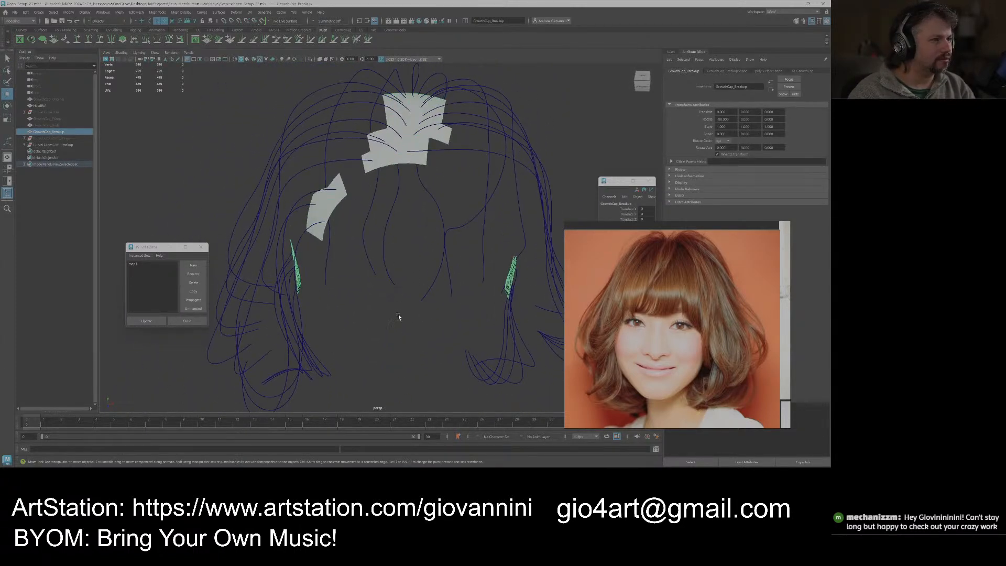
click(397, 313)
scroll(395, 315, down, 3)
Hide CurveGuidesGRP_Breakup together with GrowthCap_Breakup.
click(62, 144)
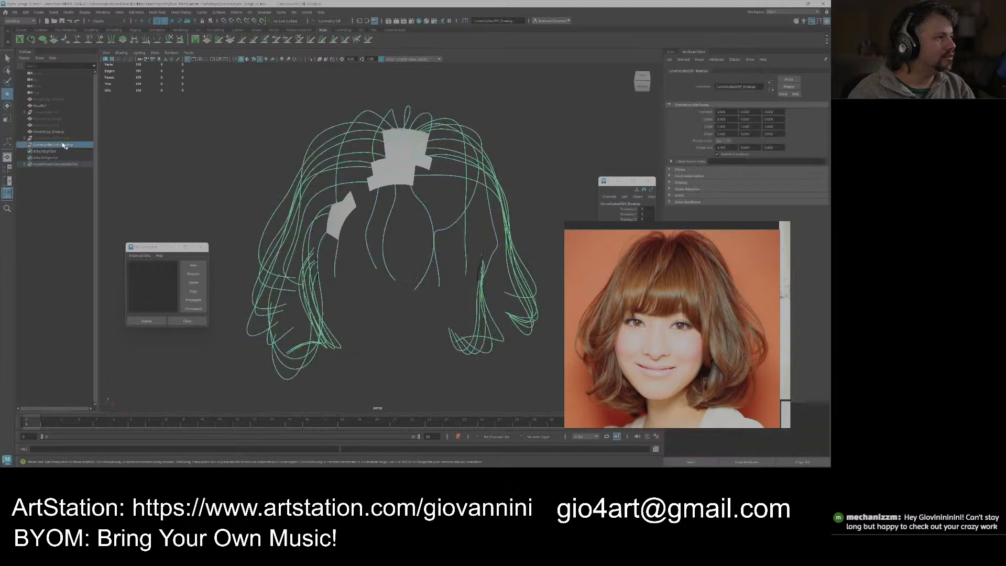
ctrl+click(59, 132)
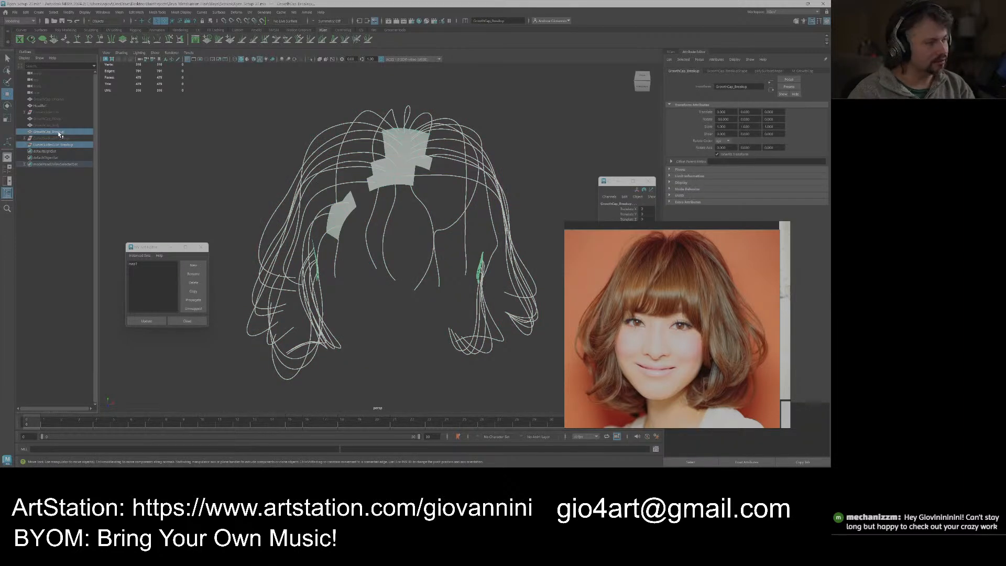
key(ctrl+h)
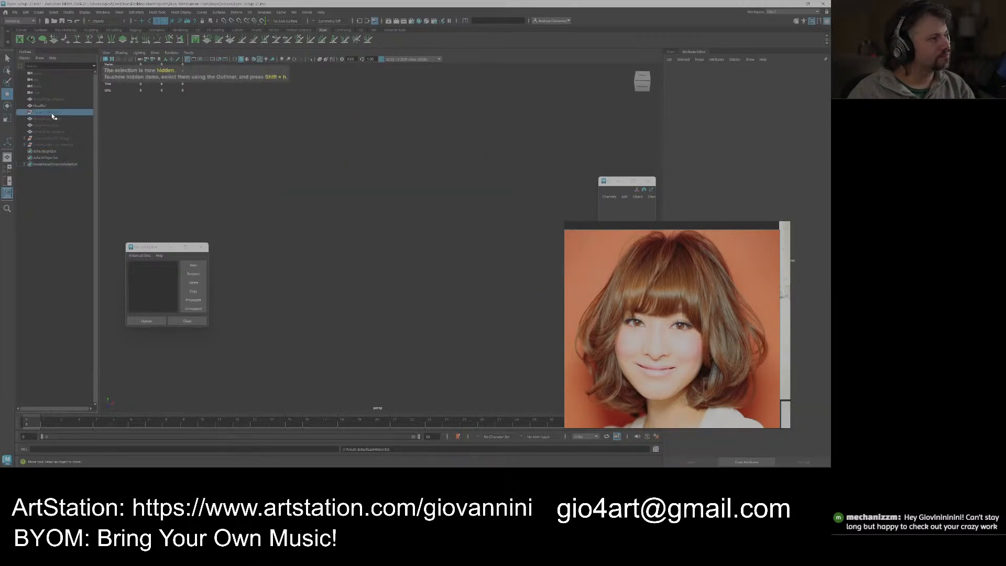
Unhide the CurveGuidesGRP curves and the GrowthCap_Body mesh, and deselect everything.
click(47, 112)
key(shift+h)
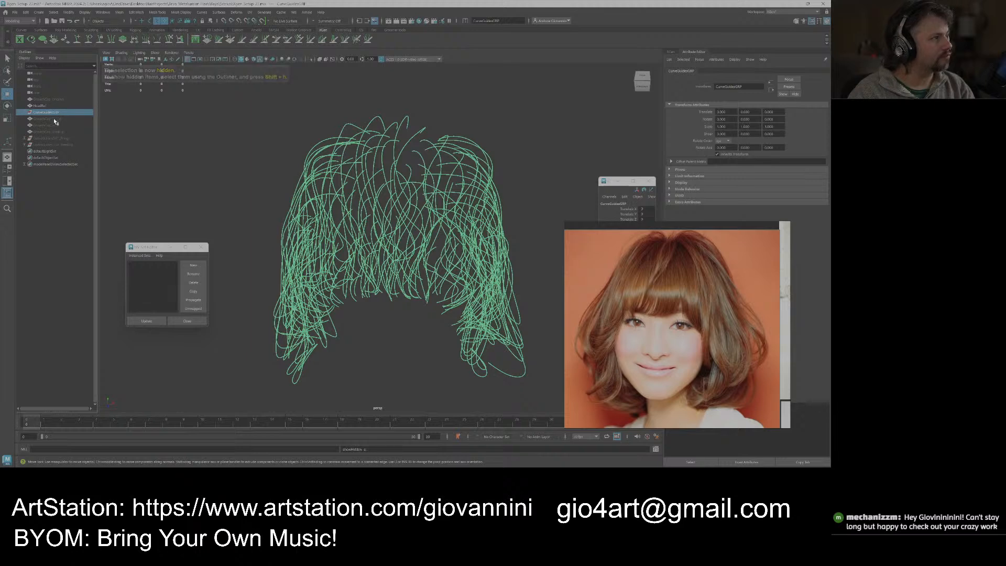
click(47, 125)
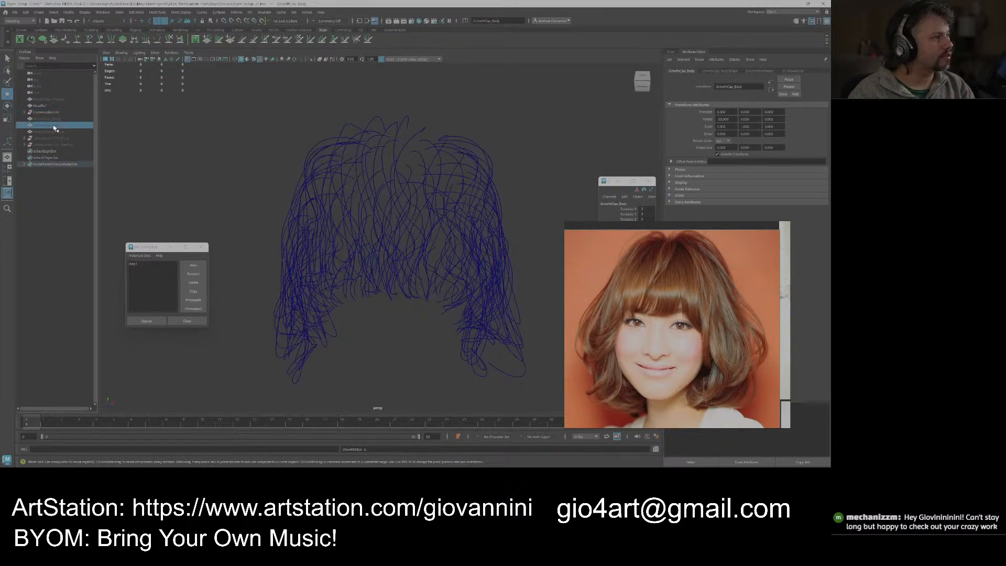
key(shift+h)
alt+drag(383, 214, 369, 244)
alt+drag(393, 197, 383, 236)
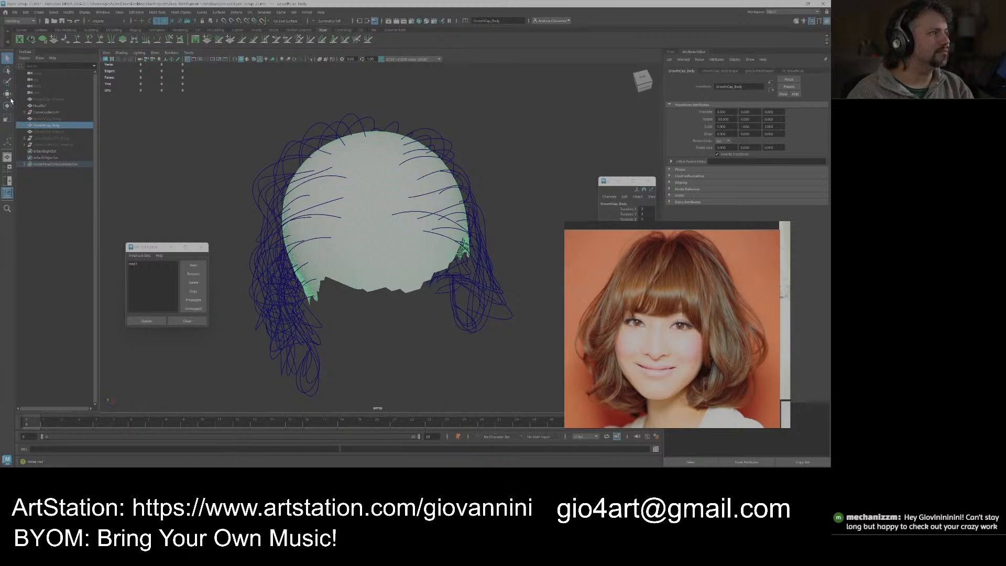
click(160, 114)
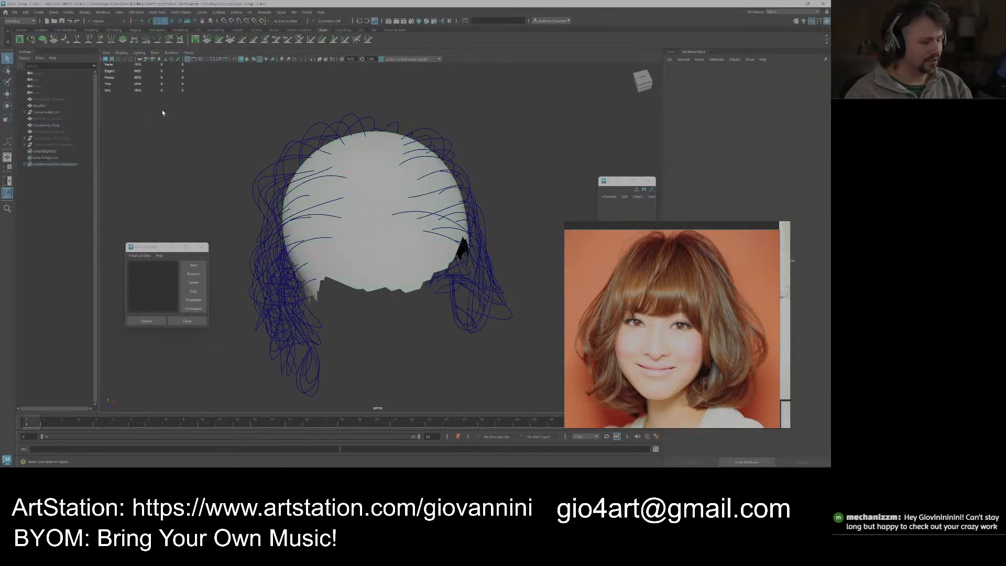
Save the scene under the next numbered Xgen_Setup file name.
click(16, 13)
click(33, 47)
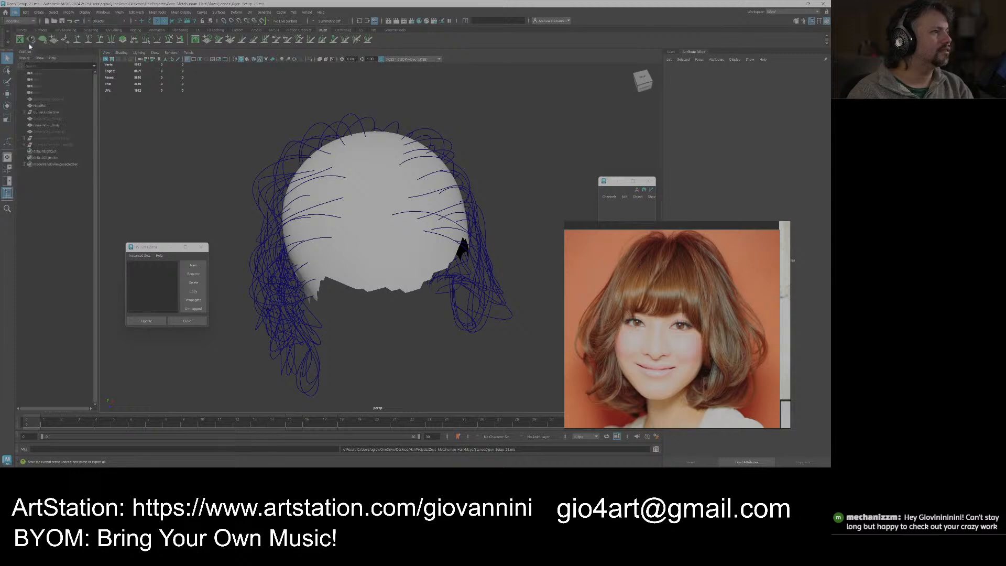
click(298, 362)
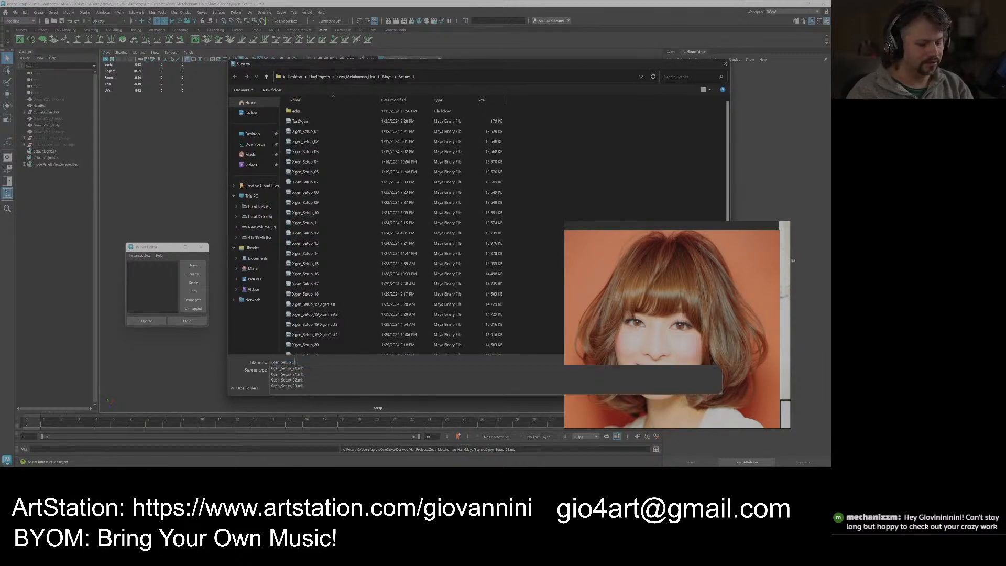
key(Return)
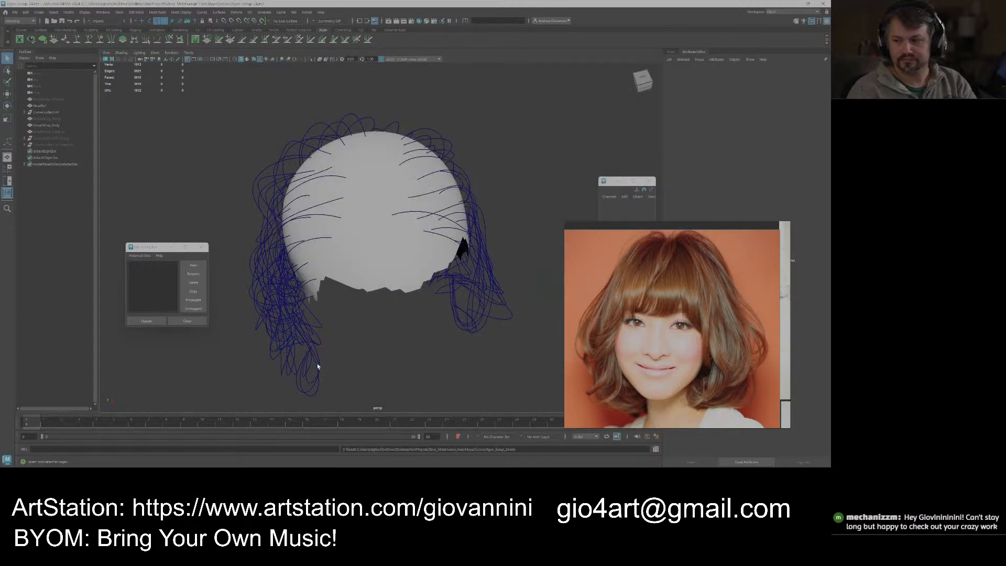
Switch GrowthCap_Body to face selection and paint-select the faces above the middle of the front hairline.
click(370, 271)
scroll(411, 281, up, 4)
alt+middle_drag(417, 275, 412, 272)
right_drag(368, 245, 384, 260)
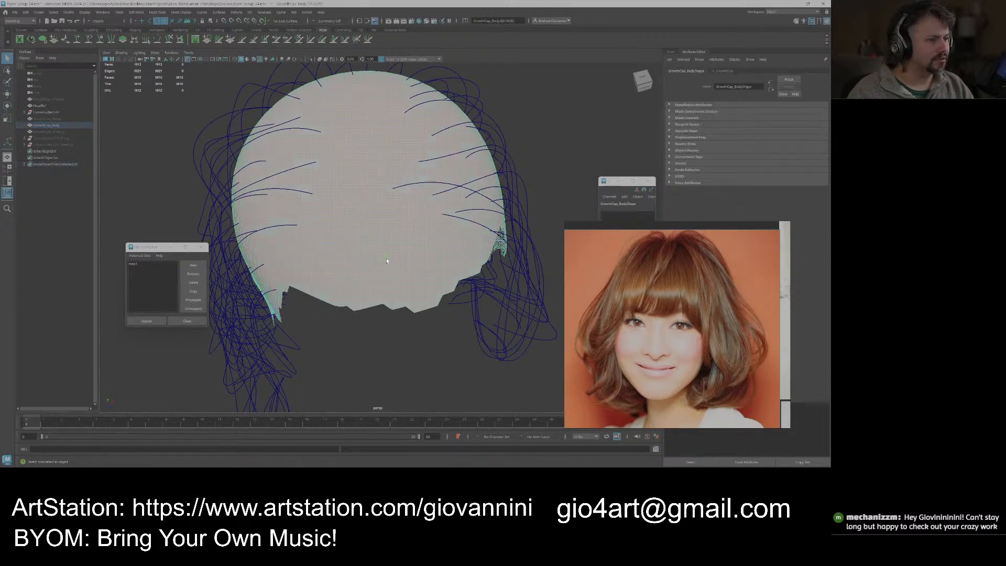
click(397, 345)
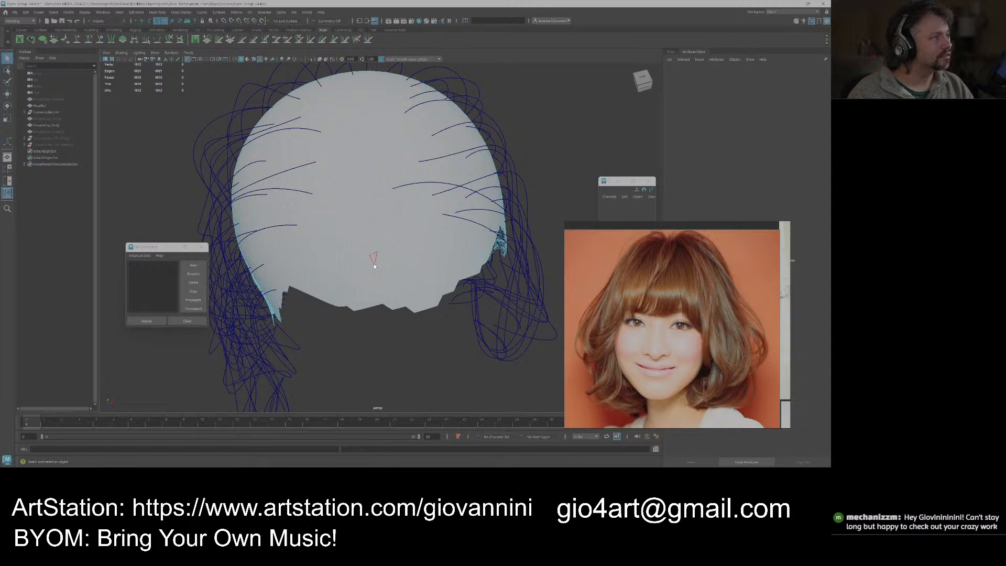
right_drag(375, 263, 376, 263)
click(8, 82)
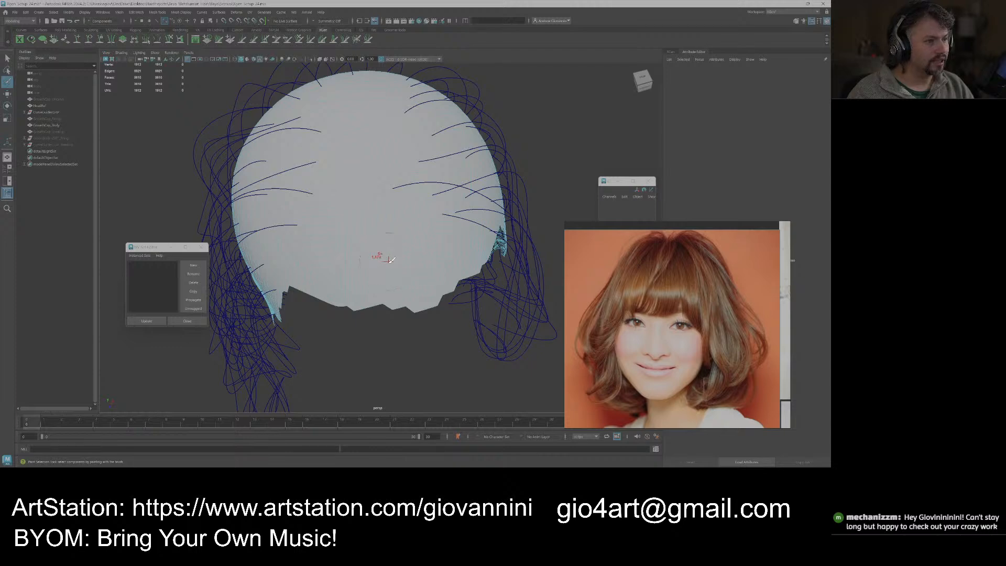
mouse_move(382, 271)
mouse_down()
mouse_move(415, 297)
mouse_move(382, 301)
mouse_up()
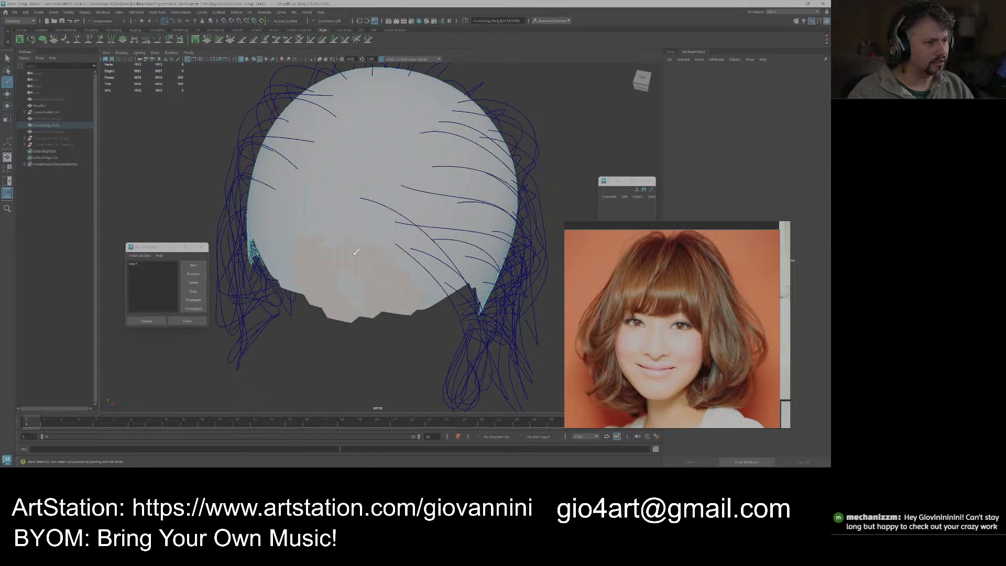
Extend the painted face selection along the front hairline towards the temple and up over the forehead.
mouse_move(346, 234)
alt+mouse_down()
mouse_move(357, 246)
mouse_move(472, 274)
alt+mouse_up()
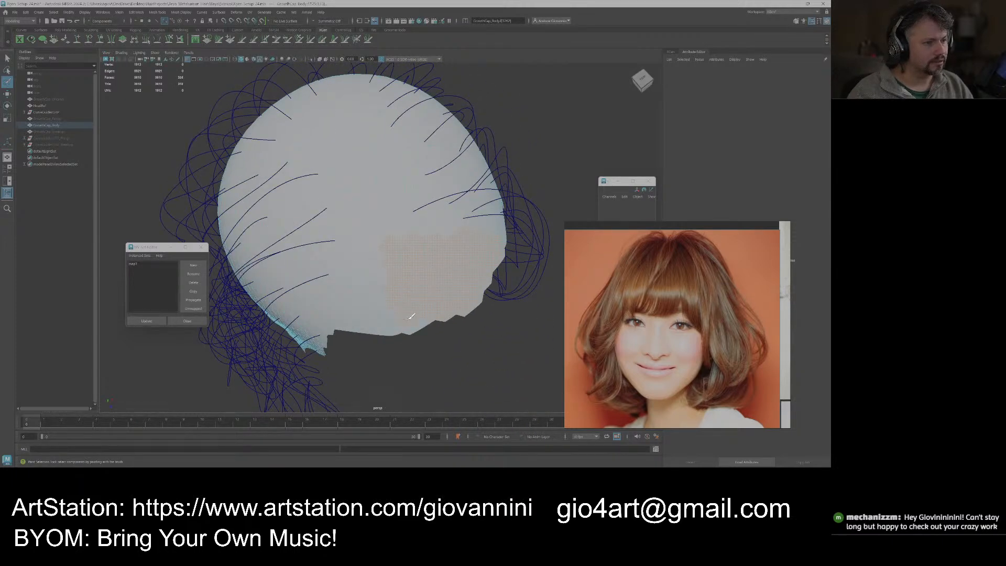
alt+drag(394, 321, 287, 358)
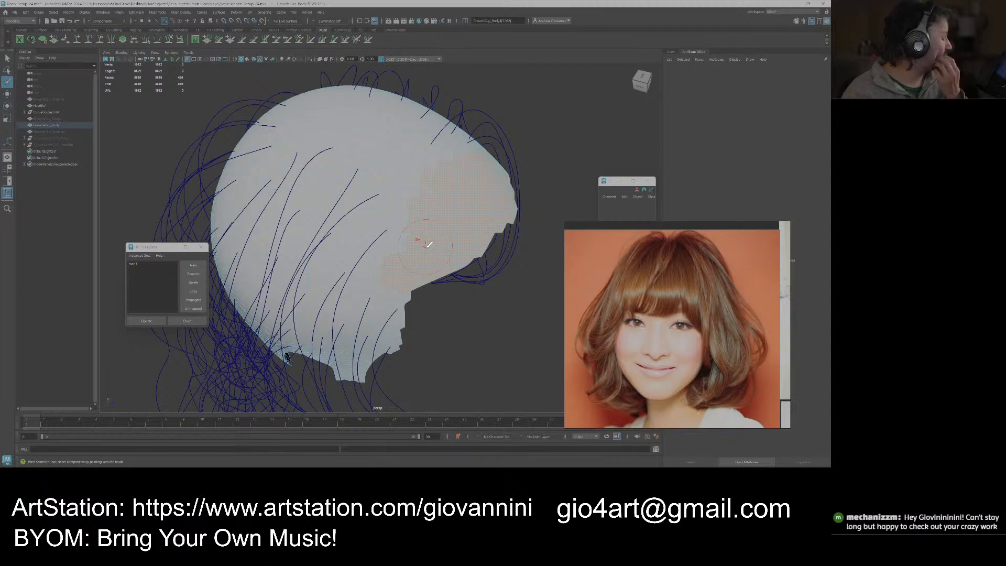
scroll(438, 206, up, 3)
alt+drag(440, 191, 420, 268)
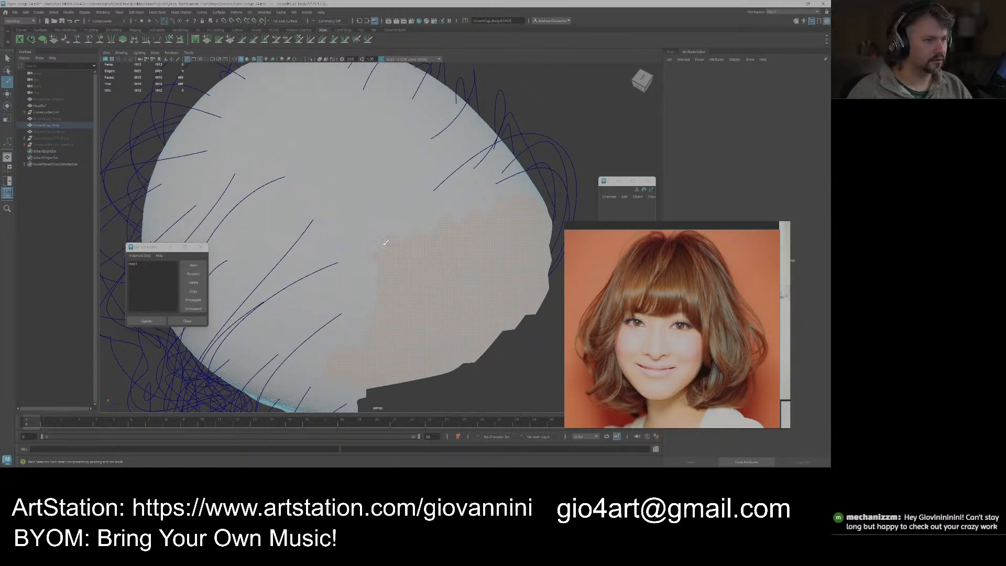
drag(376, 249, 400, 207)
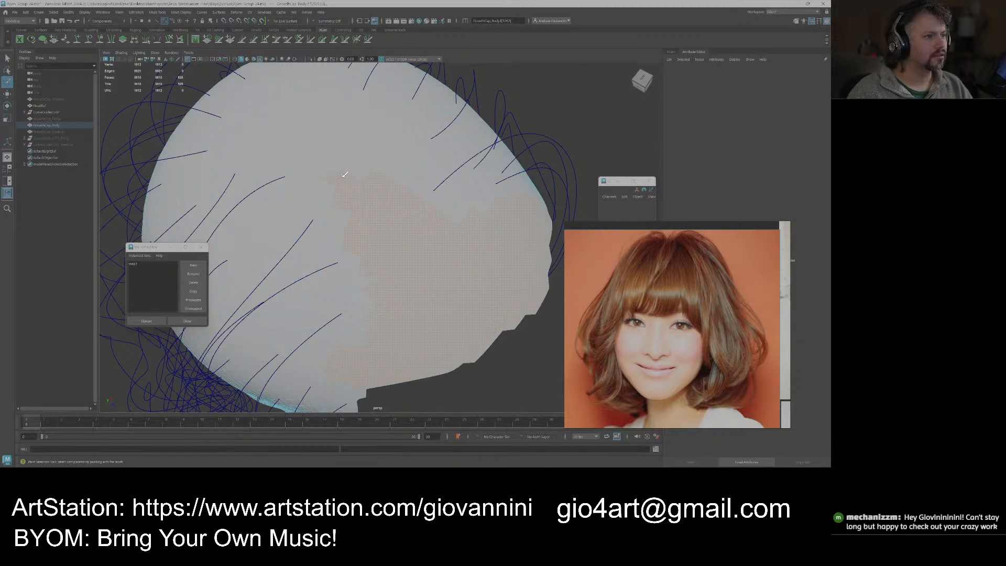
Paint-select the bare faces along the top of the cap back to the crown, between the body guide roots.
mouse_move(343, 182)
alt+mouse_down()
mouse_move(351, 252)
mouse_move(373, 183)
mouse_move(358, 129)
alt+mouse_up()
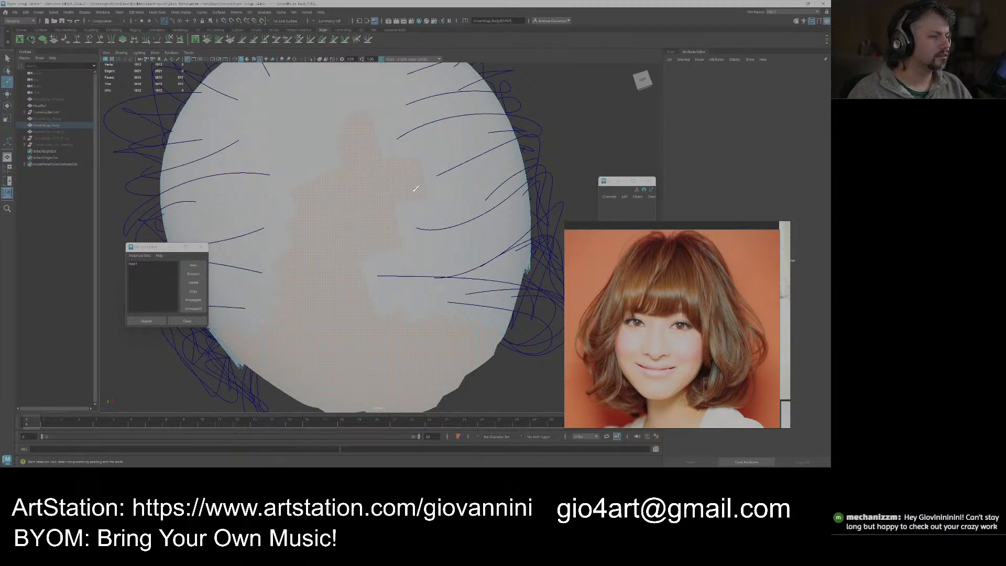
mouse_move(415, 192)
alt+mouse_down()
mouse_move(387, 202)
mouse_move(376, 150)
mouse_move(389, 201)
mouse_move(404, 212)
mouse_move(395, 261)
alt+mouse_up()
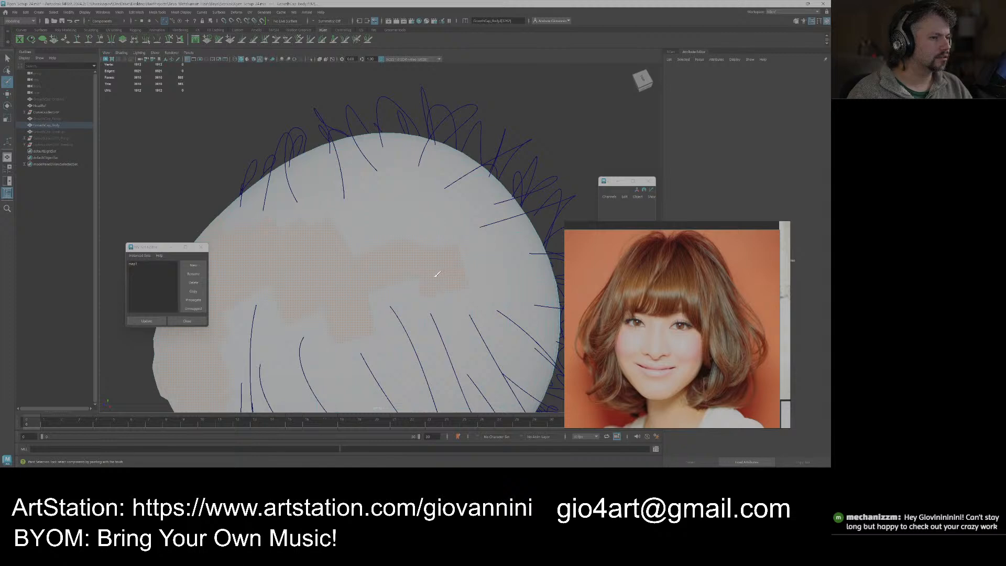
alt+drag(444, 264, 336, 261)
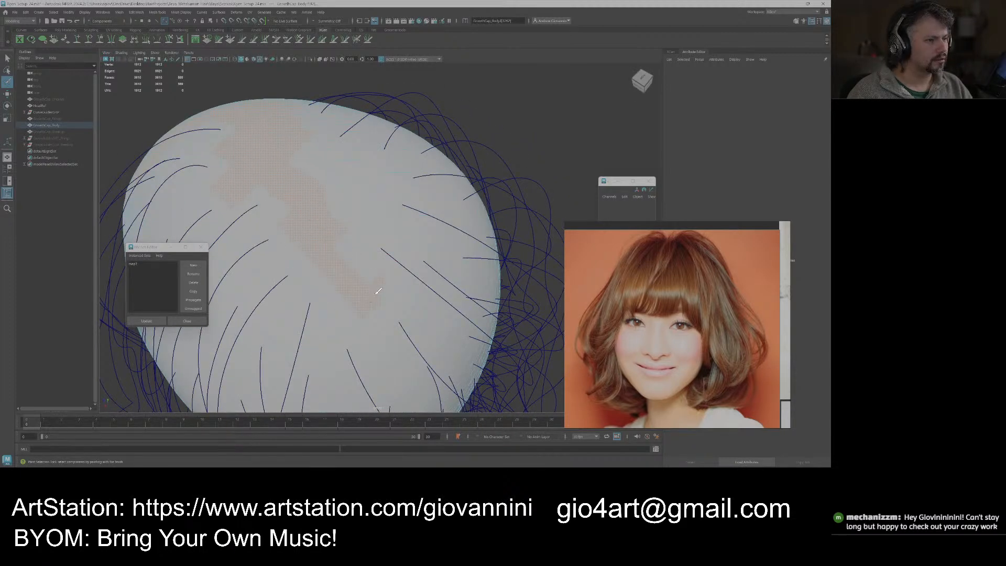
alt+drag(335, 245, 320, 240)
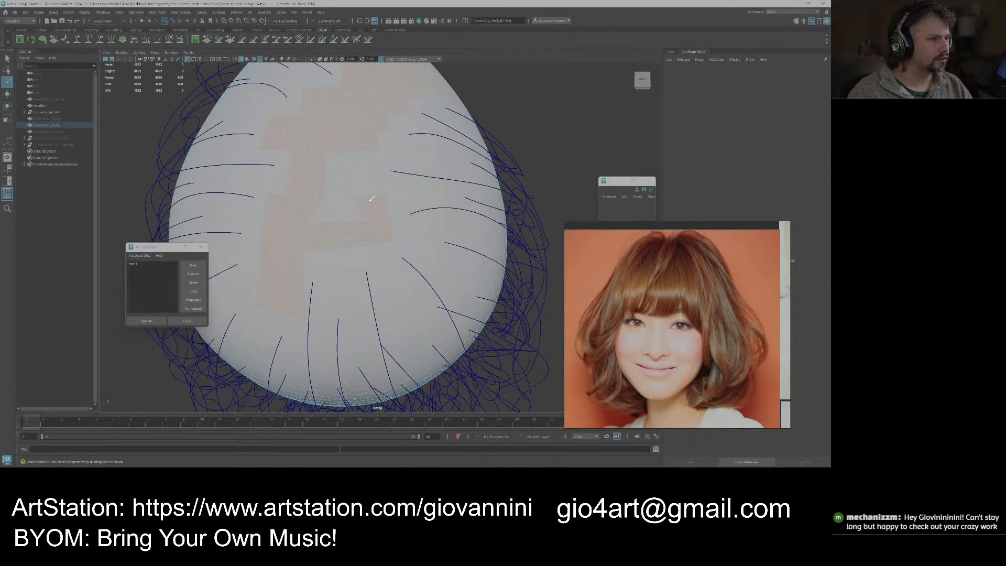
alt+drag(354, 196, 421, 212)
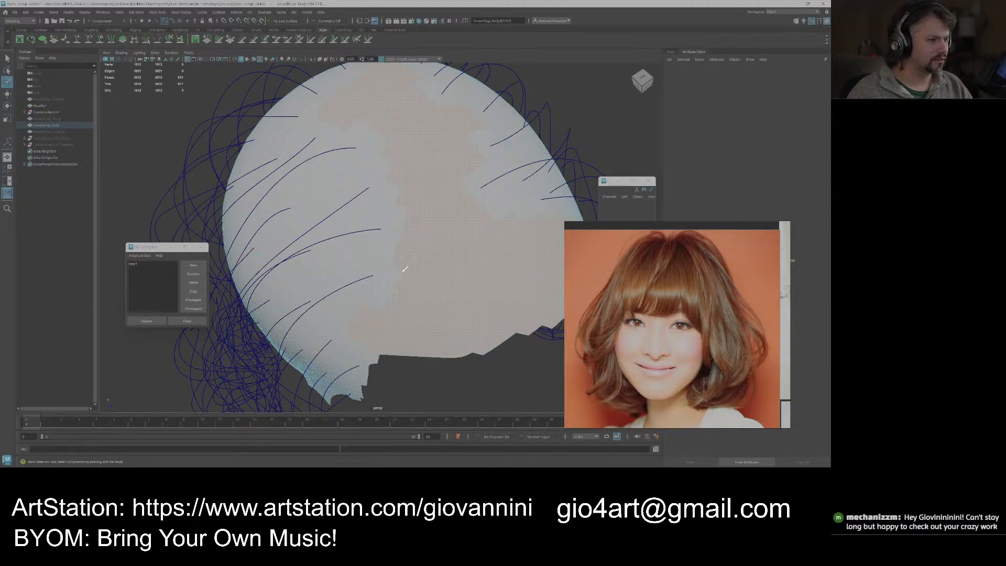
Fill in the painted selection up to the body guide roots on both sides and delete the selected fringe and top faces.
mouse_move(399, 291)
alt+mouse_down()
mouse_move(372, 262)
mouse_move(381, 285)
alt+mouse_up()
alt+right_drag(381, 286, 396, 285)
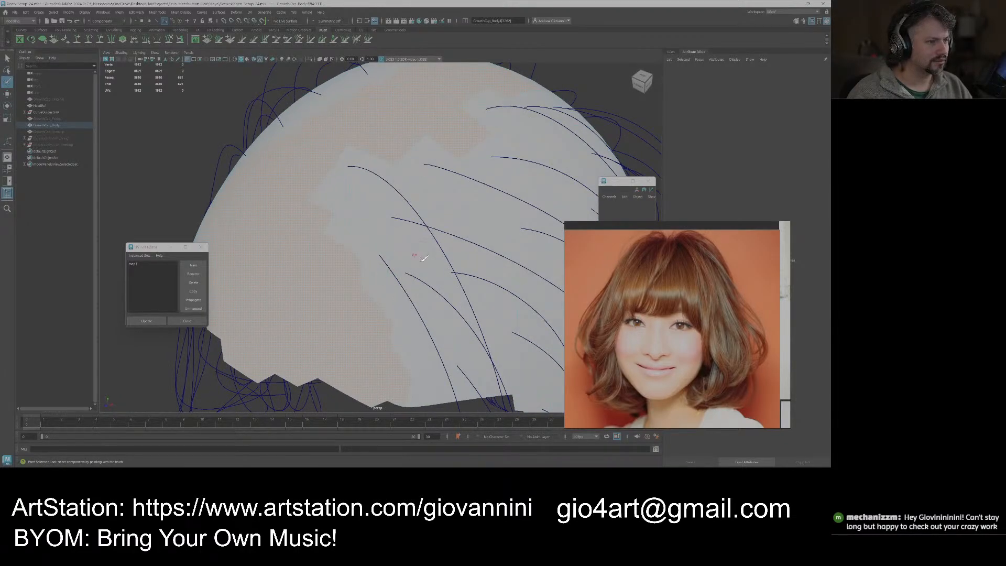
alt+drag(421, 260, 523, 318)
alt+right_drag(445, 263, 433, 286)
alt+middle_drag(433, 286, 405, 276)
mouse_move(406, 276)
alt+mouse_down()
mouse_move(452, 255)
mouse_move(460, 290)
mouse_move(399, 274)
mouse_move(407, 273)
alt+mouse_up()
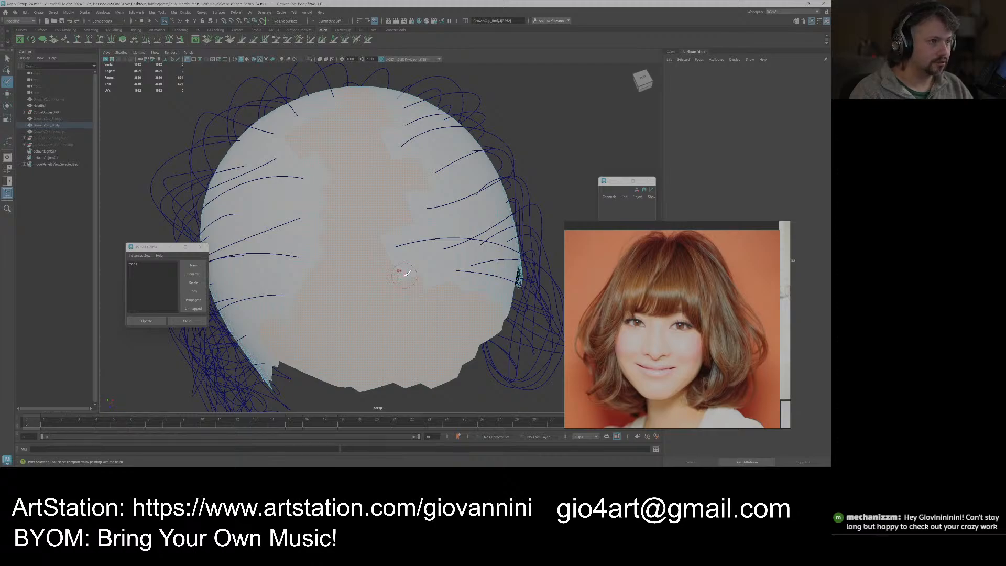
key(Delete)
Paint-select the sideburn patch in front of one ear on GrowthCap_Body and delete its faces.
mouse_move(407, 273)
alt+mouse_down()
mouse_move(423, 220)
mouse_move(412, 240)
alt+mouse_up()
scroll(419, 230, up, 6)
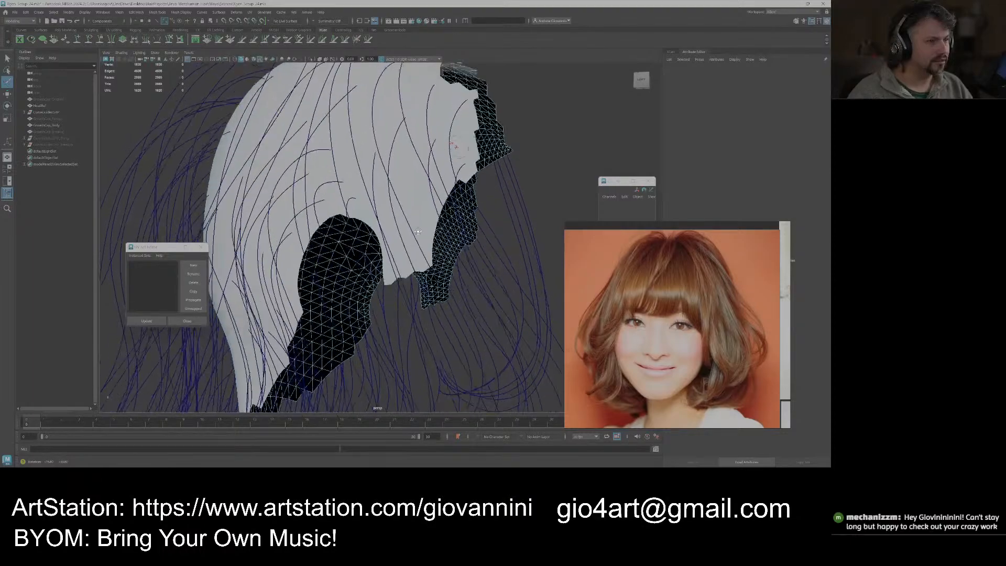
scroll(397, 235, up, 4)
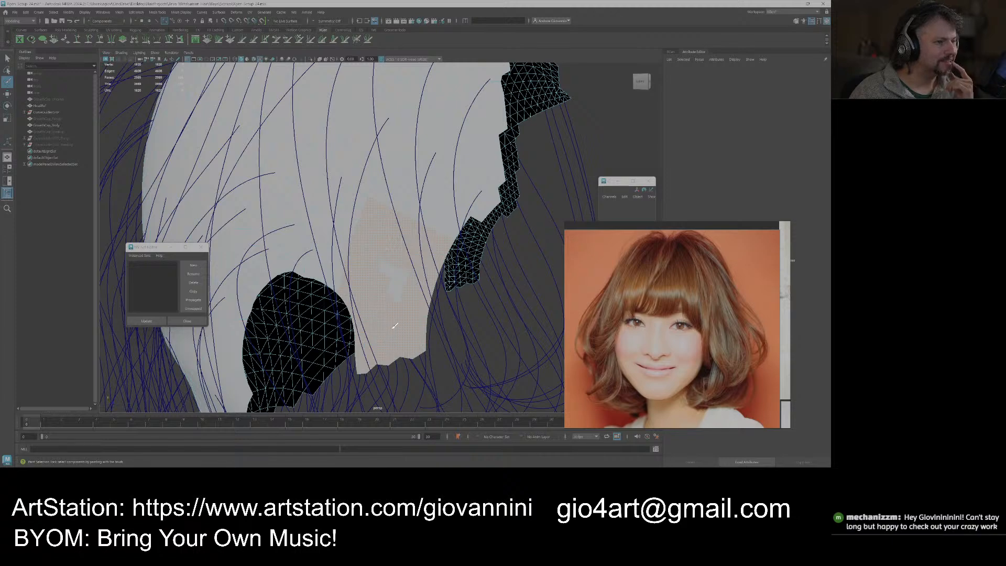
click(393, 268)
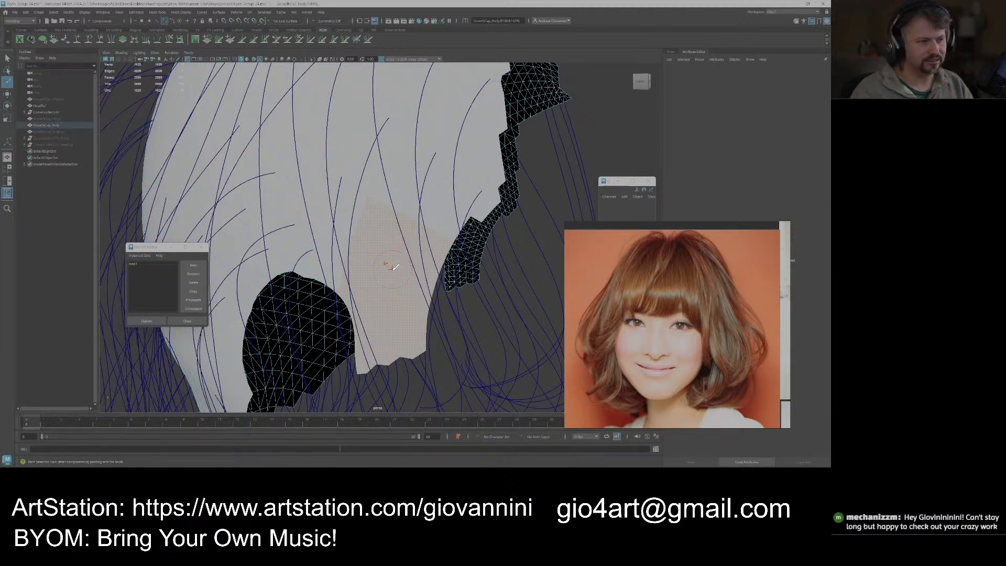
key(Delete)
Paint-select the sideburn faces in front of the opposite ear and deselect the excess faces along the patch's upper edge.
alt+drag(396, 267, 360, 289)
alt+middle_drag(360, 289, 394, 267)
scroll(396, 268, up, 3)
scroll(395, 268, up, 3)
scroll(401, 275, down, 1)
scroll(402, 276, up, 3)
scroll(403, 276, up, 1)
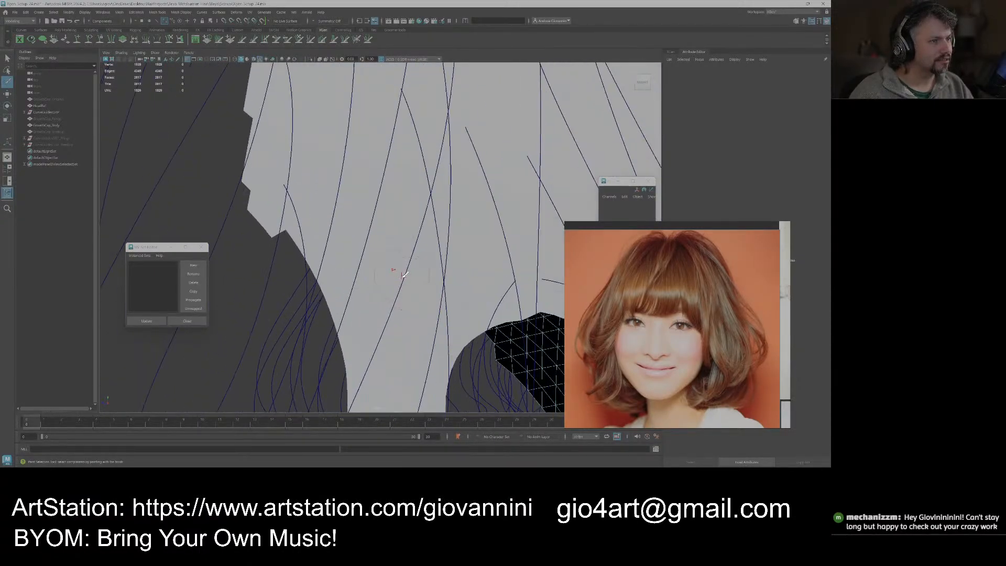
scroll(402, 276, down, 3)
alt+middle_drag(412, 346, 418, 292)
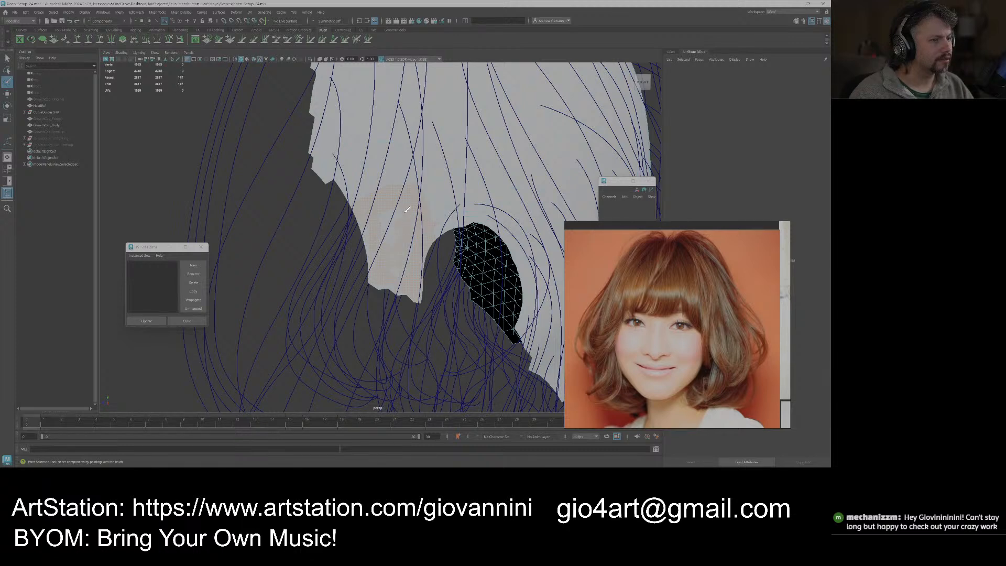
mouse_move(389, 230)
mouse_down()
mouse_move(397, 258)
mouse_move(435, 228)
mouse_move(408, 241)
mouse_up()
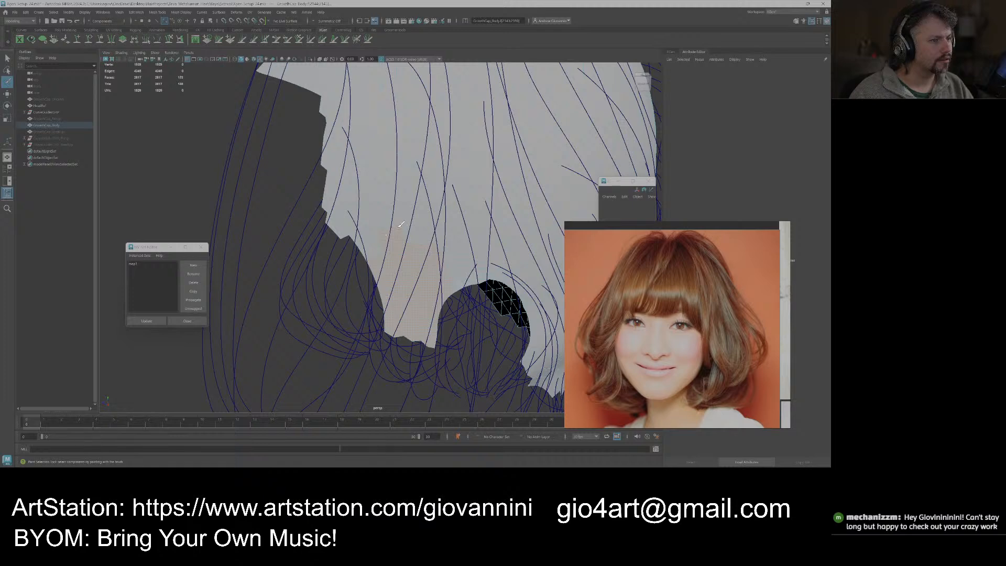
alt+drag(411, 234, 413, 272)
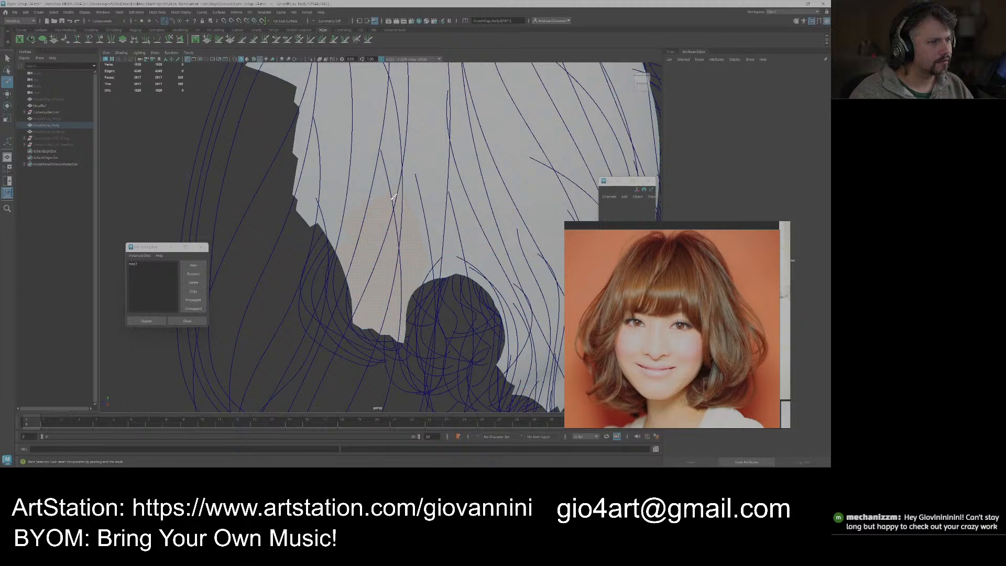
ctrl+drag(410, 187, 423, 222)
ctrl+drag(392, 179, 350, 201)
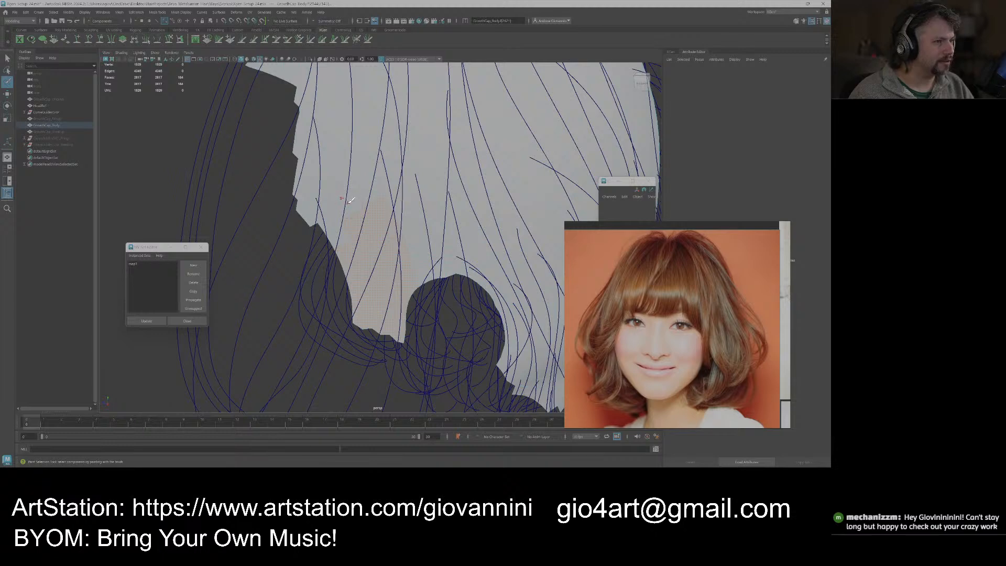
Extend the painted sideburn selection upwards between the guide roots and delete the selected faces.
alt+drag(427, 187, 421, 249)
alt+right_drag(421, 249, 438, 267)
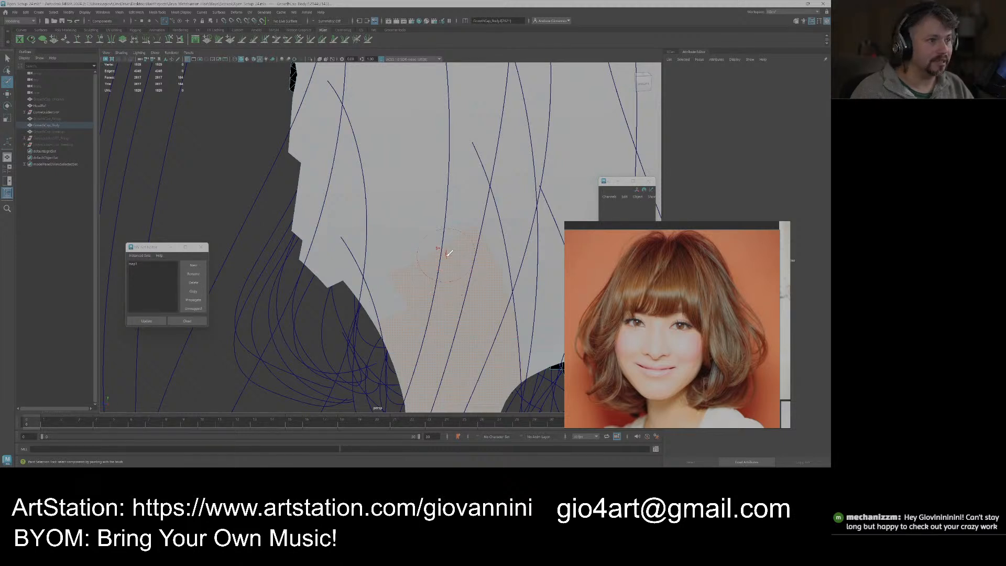
drag(452, 251, 449, 238)
drag(393, 194, 380, 204)
drag(418, 239, 412, 239)
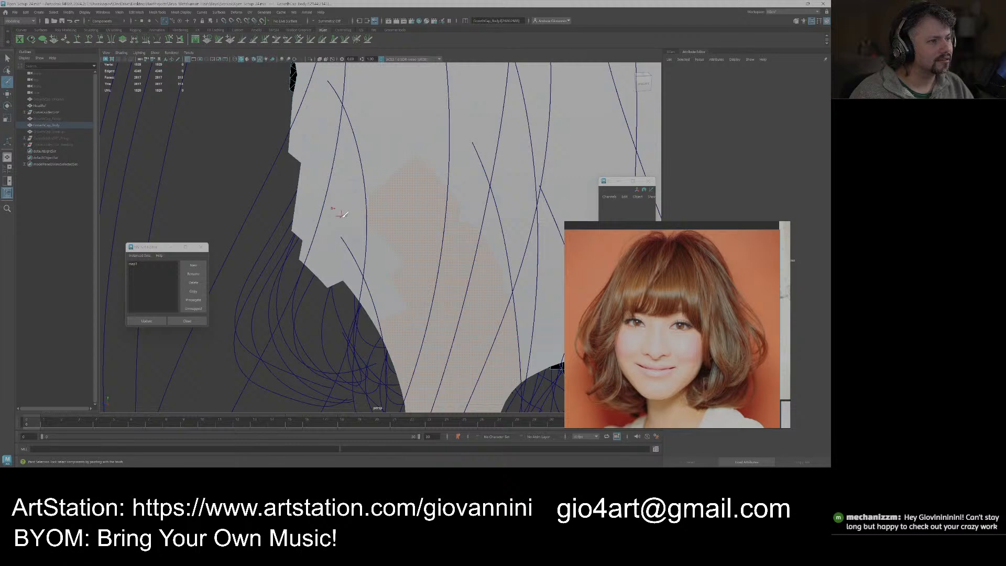
alt+drag(442, 186, 388, 193)
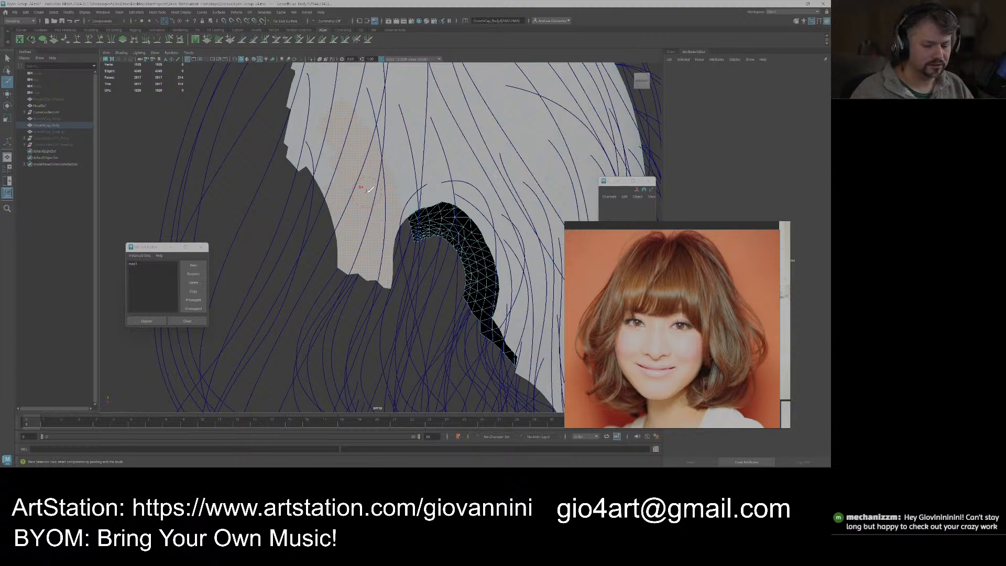
alt+drag(368, 189, 385, 168)
scroll(385, 168, up, 5)
drag(426, 213, 420, 201)
key(Delete)
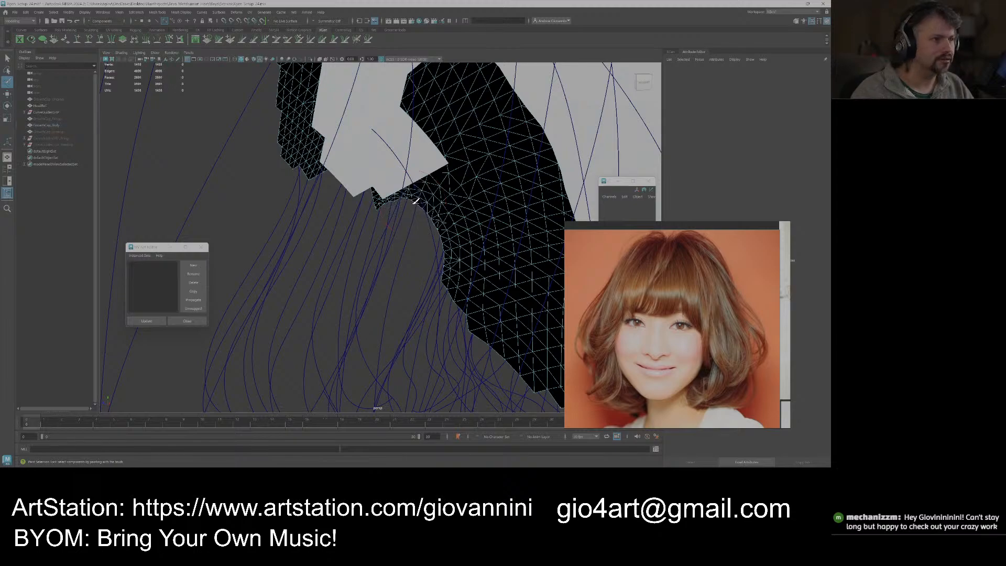
Leave paint selection and inspect the trimmed edge of GrowthCap_Body against the body guide curves.
scroll(408, 202, down, 5)
key(q)
mouse_move(398, 204)
alt+mouse_down()
mouse_move(471, 222)
mouse_move(461, 215)
alt+mouse_up()
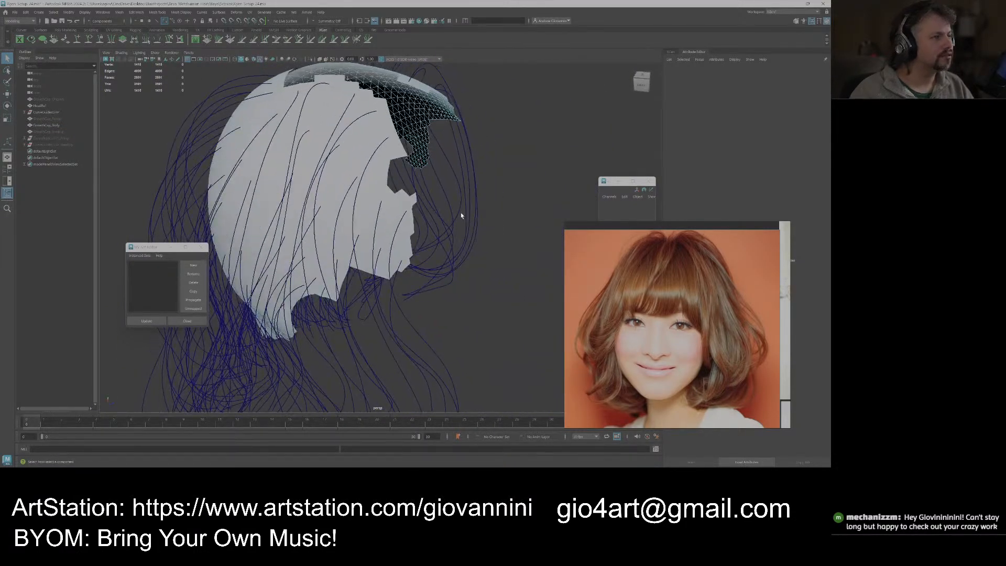
Unhide GrowthCap_Breakup and GrowthCap_Fringe and compare their coverage with the trimmed GrowthCap_Body from several sides.
click(56, 132)
key(shift+h)
alt+drag(497, 127, 439, 141)
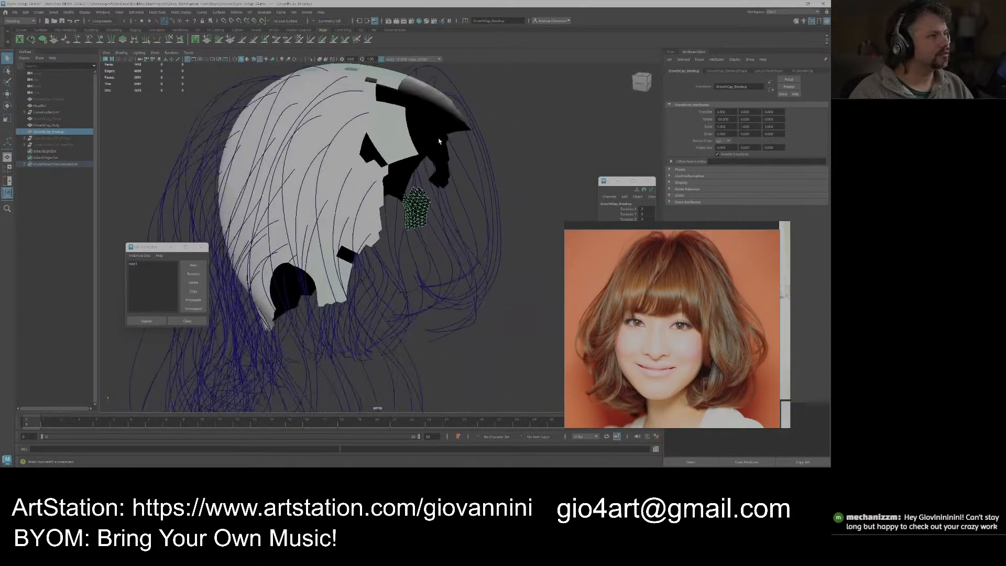
click(55, 120)
key(shift+h)
alt+drag(380, 134, 359, 180)
alt+drag(340, 146, 224, 191)
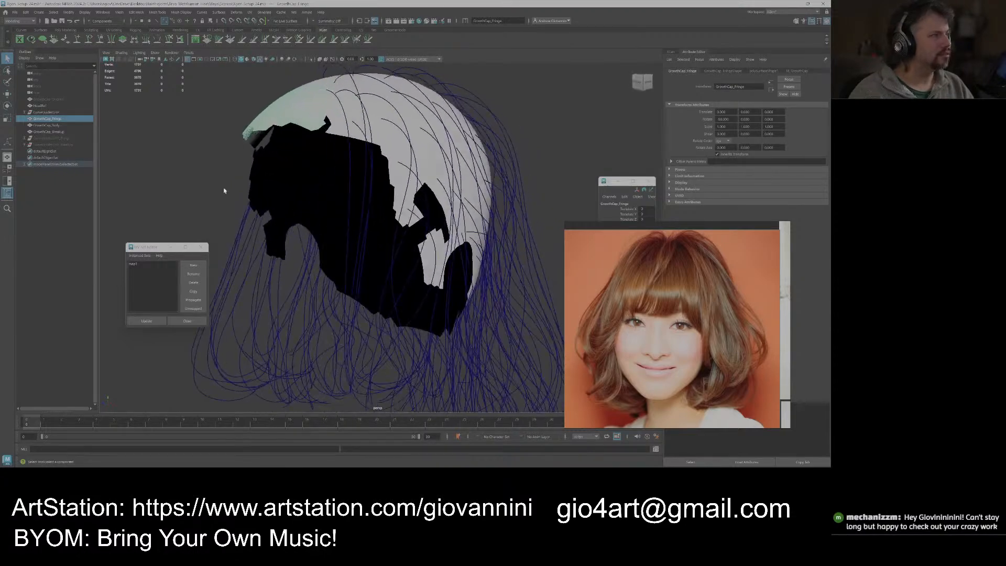
Replace GrowthCap_Body by deleting it, duplicating GrowthCap_Original as GrowthCap_Body and making the duplicate visible.
click(47, 125)
key(Delete)
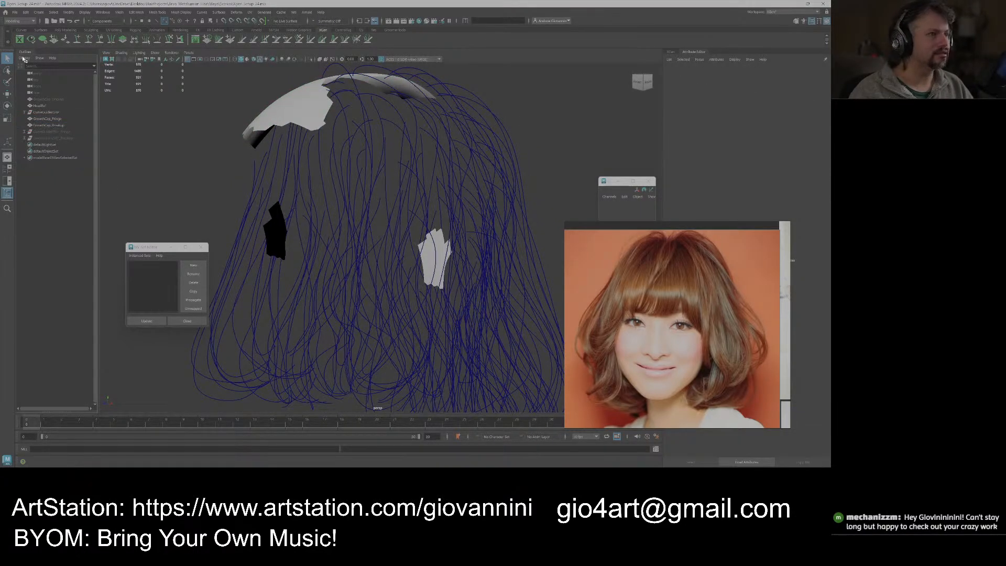
click(49, 99)
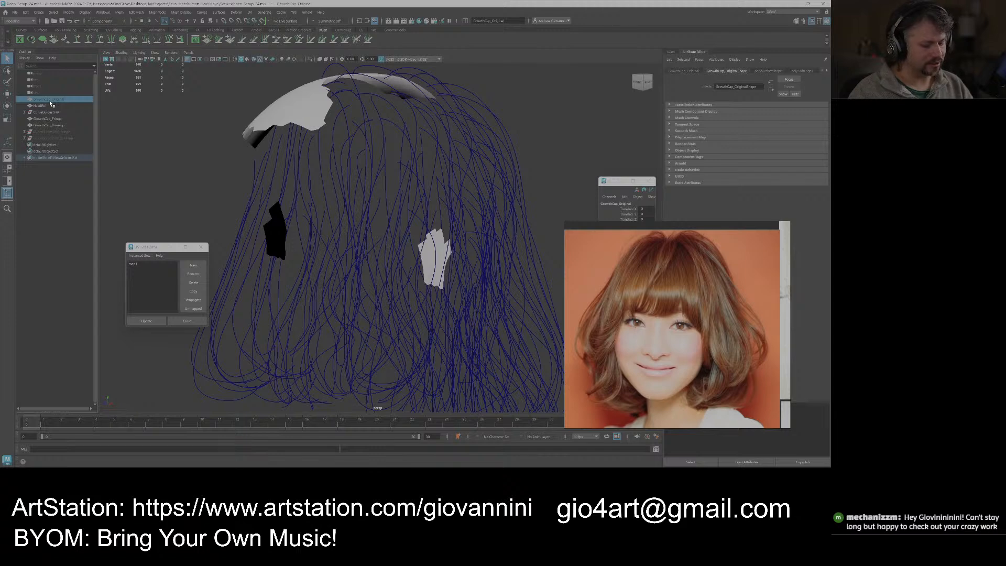
key(ctrl+d)
double_click(58, 143)
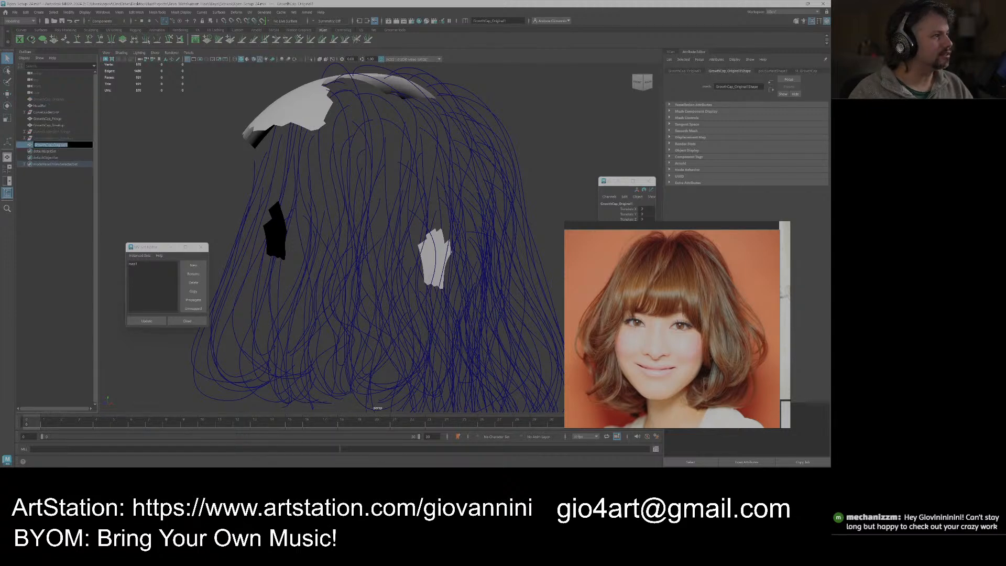
drag(52, 145, 67, 145)
text(Body)
key(Return)
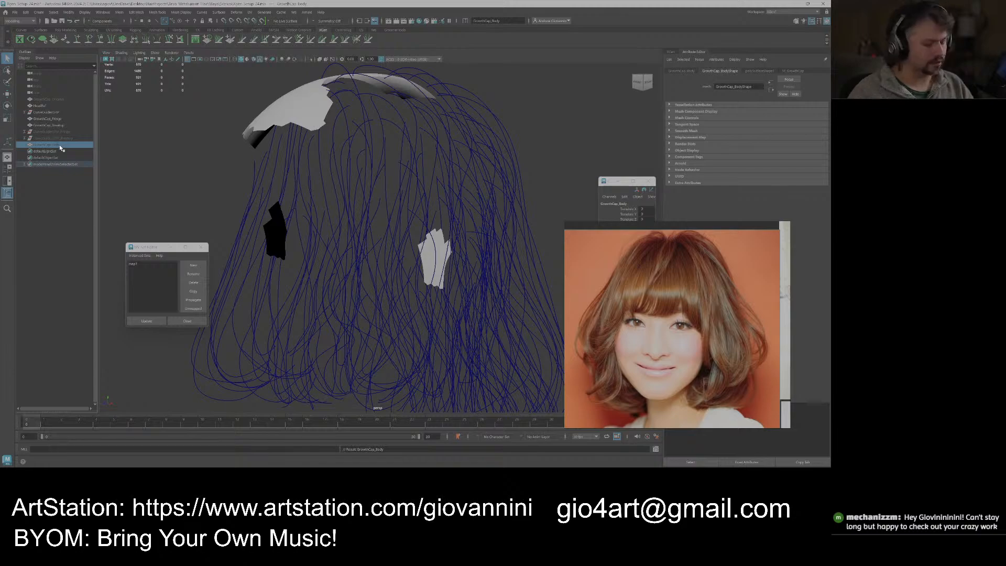
key(h)
mouse_move(336, 183)
alt+mouse_down()
mouse_move(324, 200)
mouse_move(339, 190)
alt+mouse_up()
alt+middle_drag(339, 191, 344, 205)
alt+drag(343, 205, 284, 239)
mouse_move(178, 202)
alt+mouse_down()
mouse_move(195, 189)
mouse_move(175, 190)
alt+mouse_up()
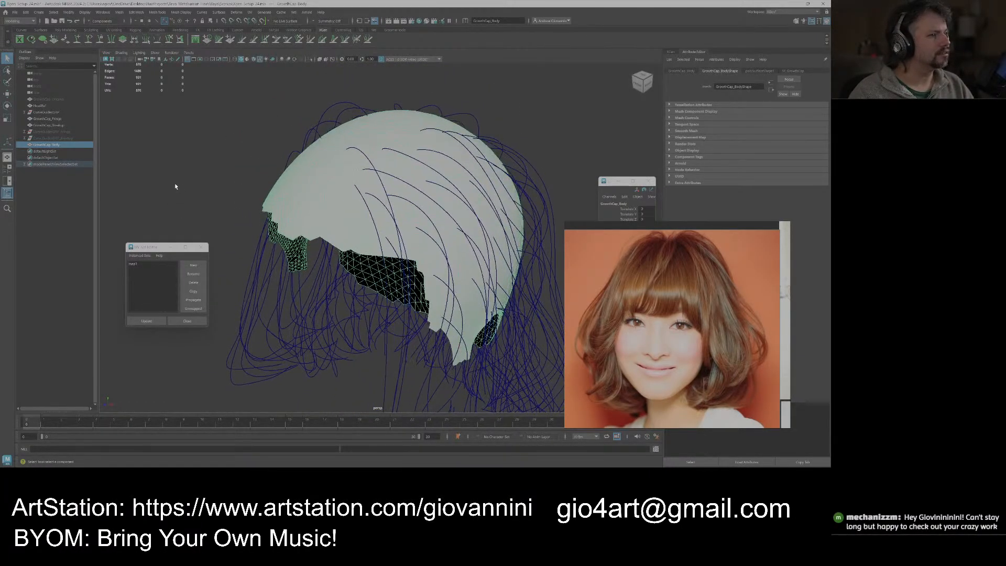
Assign a new Lambert material to GrowthCap_Breakup and set its colour to blue.
click(58, 126)
shift+click(61, 120)
alt+drag(244, 176, 231, 160)
click(62, 126)
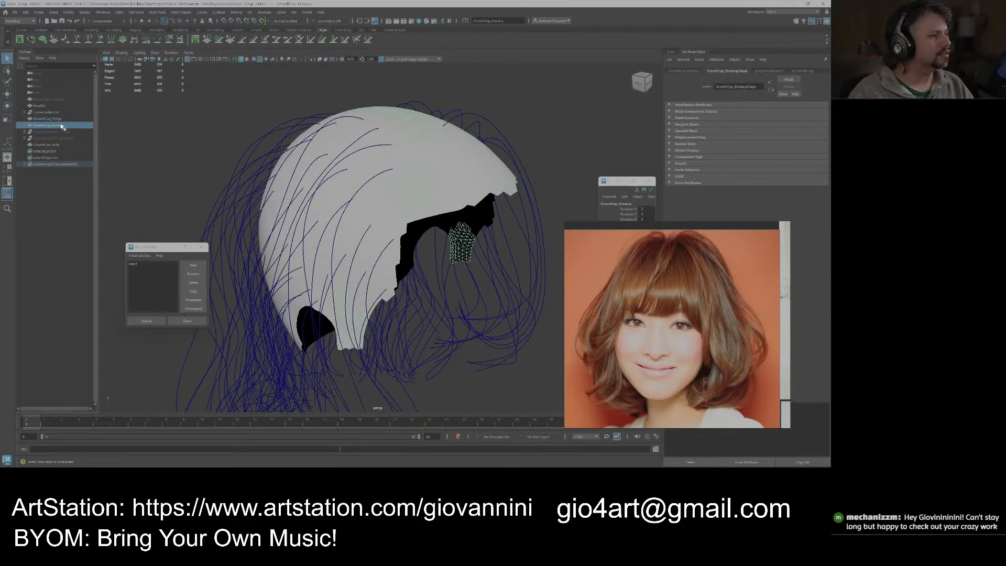
right_click(168, 130)
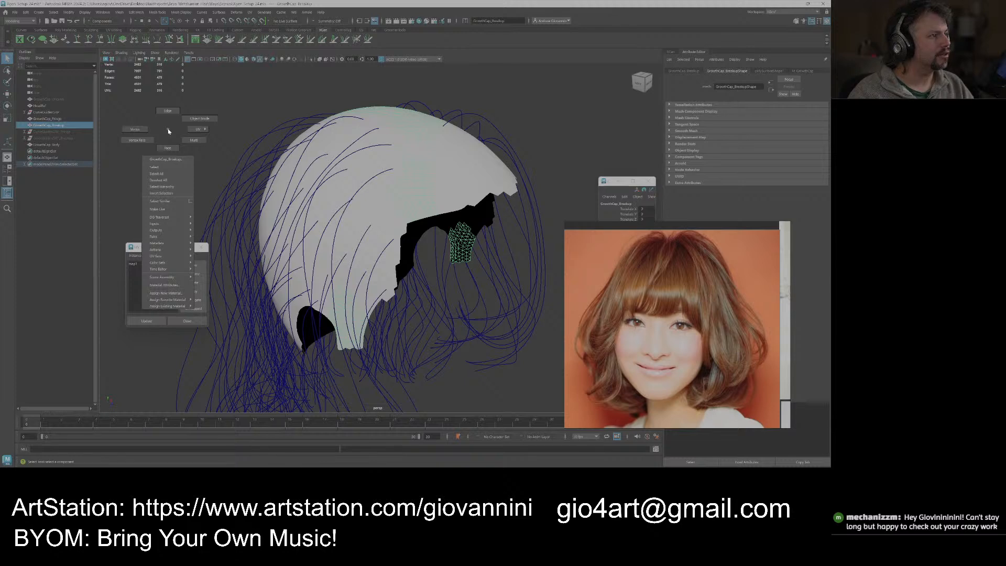
click(219, 309)
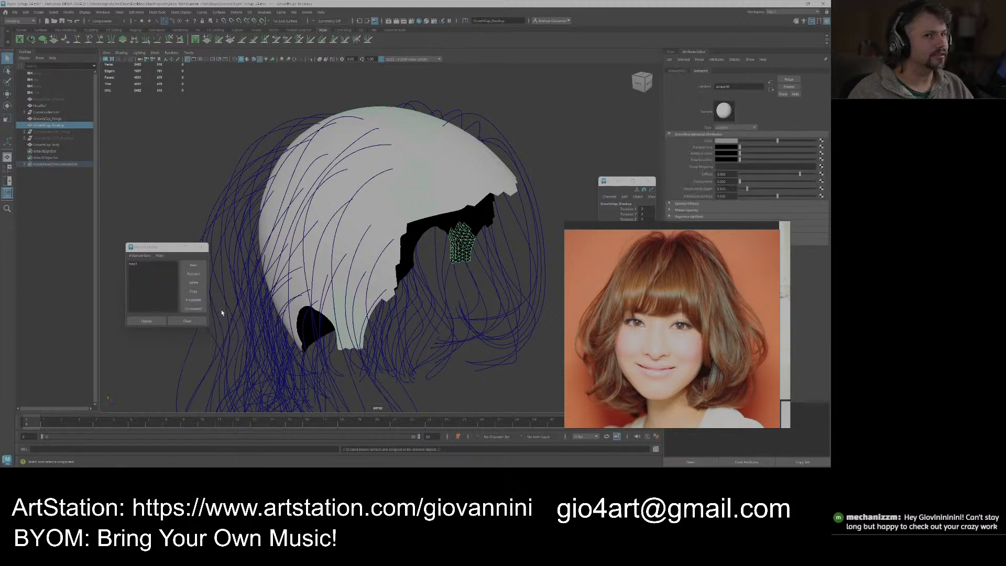
click(728, 141)
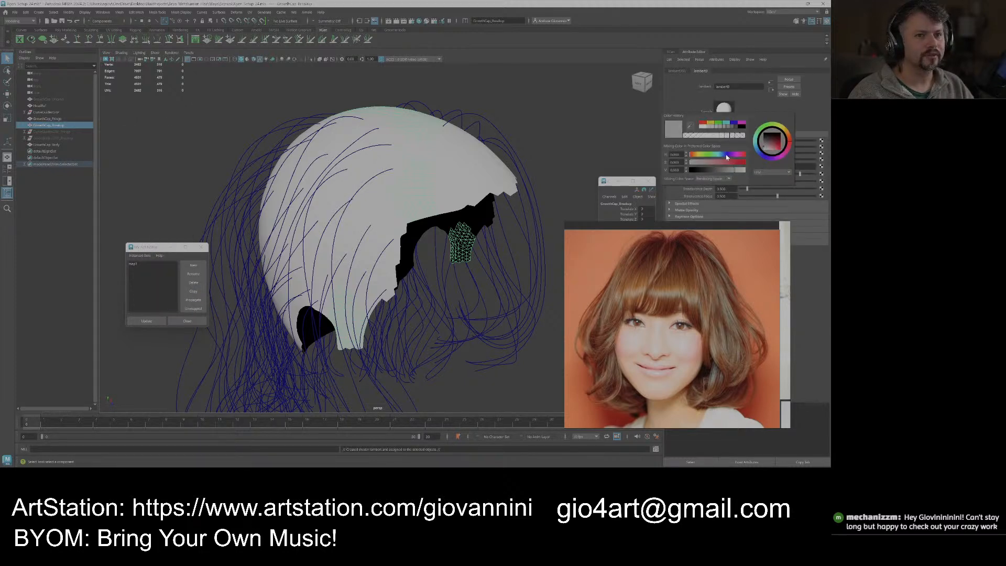
drag(726, 157, 750, 166)
click(569, 150)
alt+drag(563, 148, 280, 164)
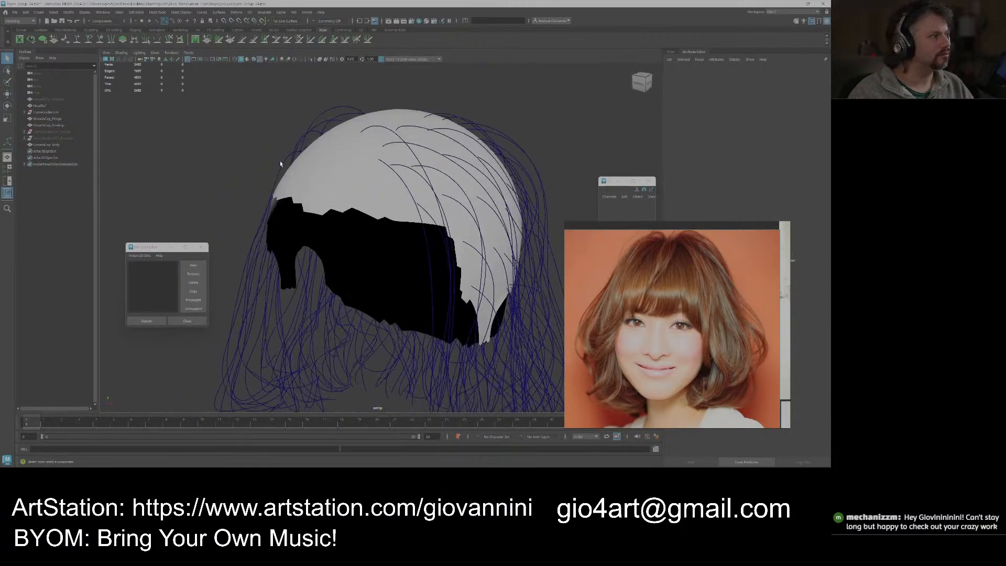
Select all vertices of GrowthCap_Breakup, push them slightly outwards above the body cap and return to object mode.
click(63, 126)
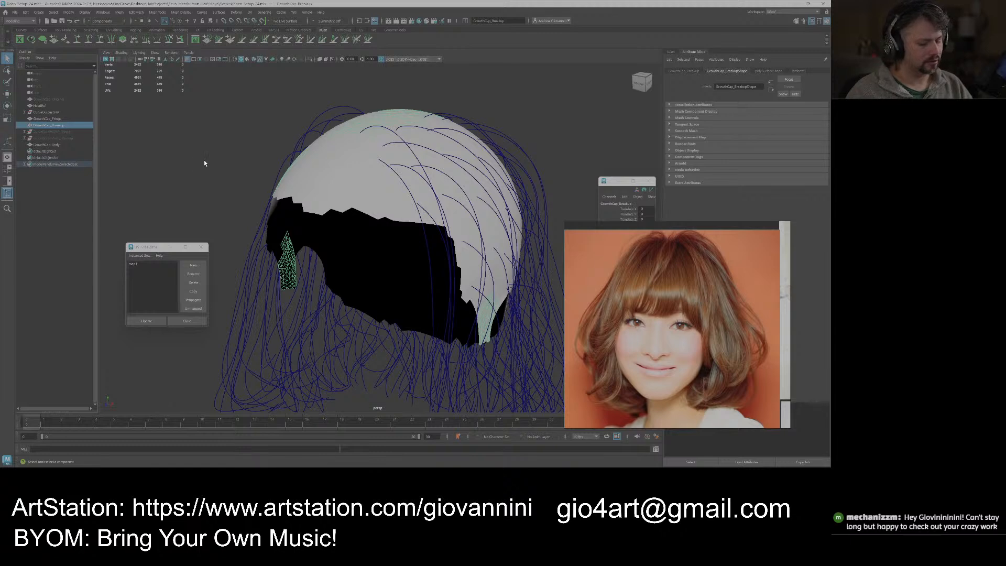
scroll(203, 161, down, 3)
right_drag(211, 150, 186, 148)
scroll(398, 246, down, 4)
drag(488, 345, 294, 169)
scroll(293, 234, up, 2)
scroll(282, 225, up, 2)
key(w)
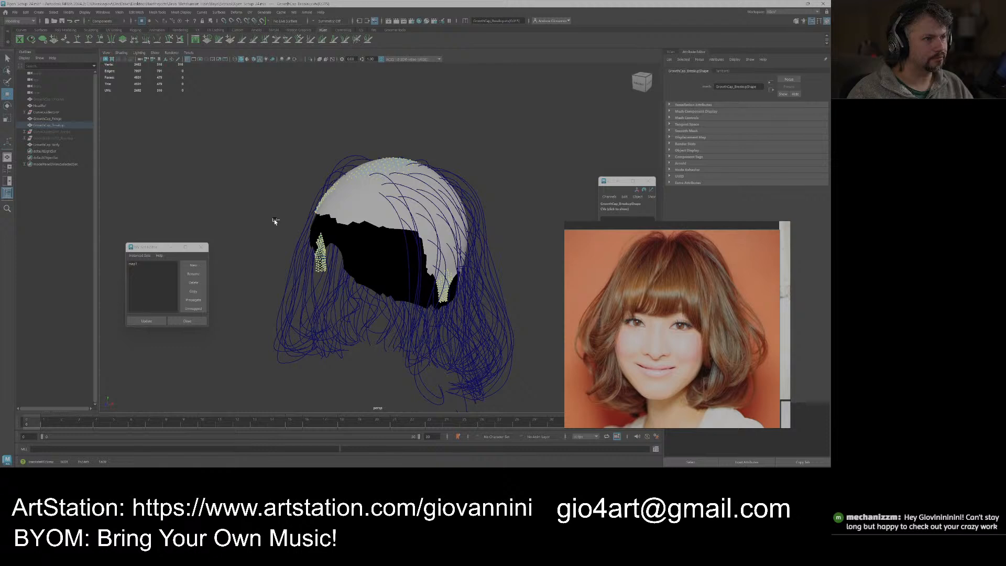
ctrl+middle_drag(273, 219, 275, 219)
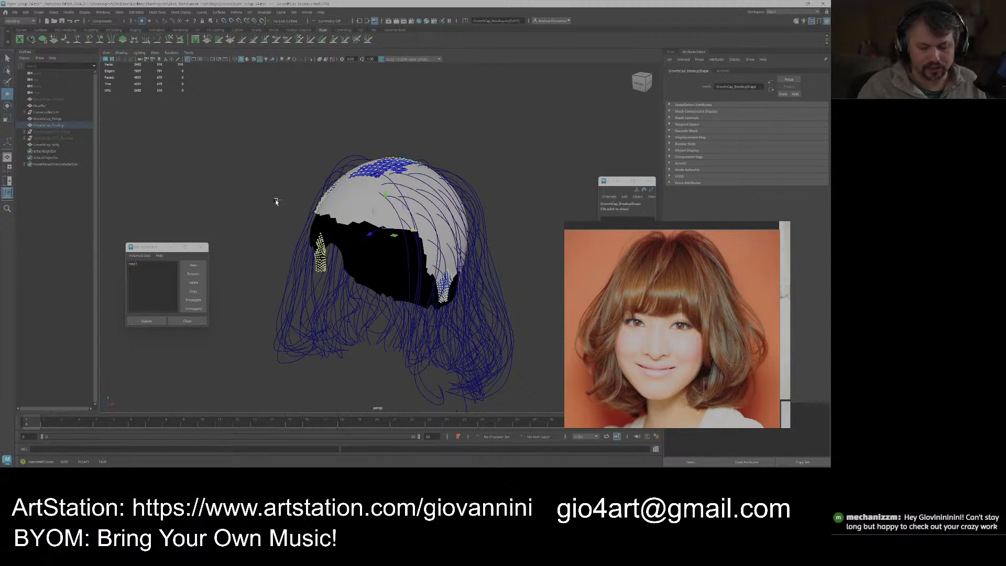
mouse_move(279, 193)
ctrl+middle_down()
mouse_move(319, 195)
mouse_move(274, 195)
mouse_move(279, 209)
ctrl+middle_up()
alt+right_drag(396, 229, 468, 235)
alt+middle_drag(468, 235, 437, 256)
right_drag(481, 157, 489, 150)
alt+drag(495, 151, 416, 219)
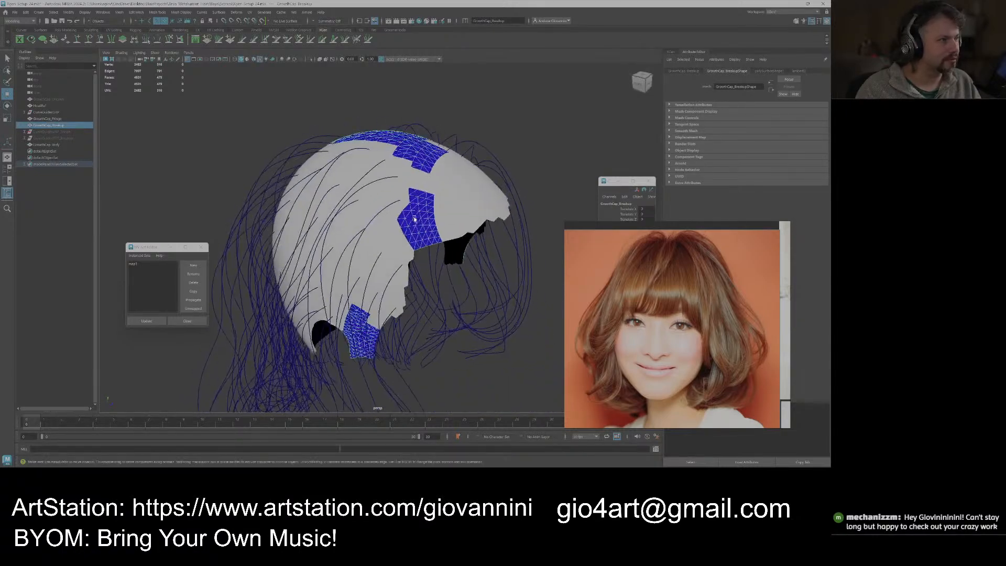
Assign a new Lambert material to GrowthCap_Fringe and set its colour to red.
click(58, 119)
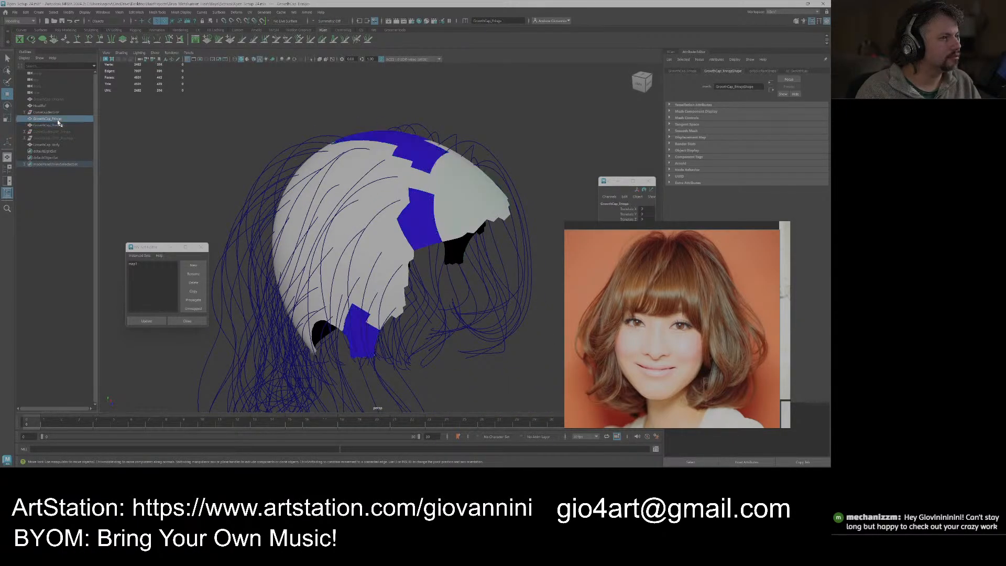
alt+drag(193, 141, 159, 146)
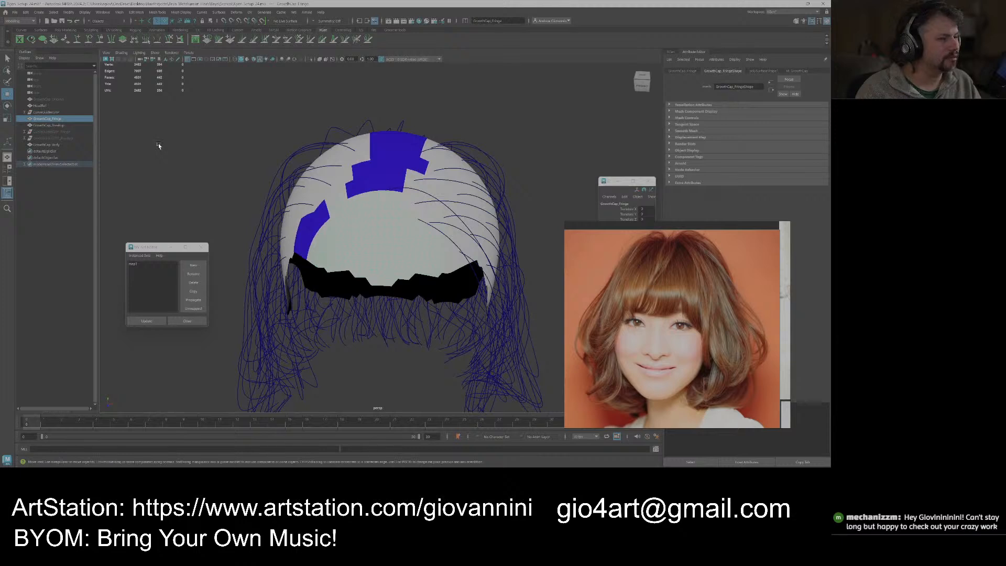
right_drag(162, 146, 203, 329)
click(724, 142)
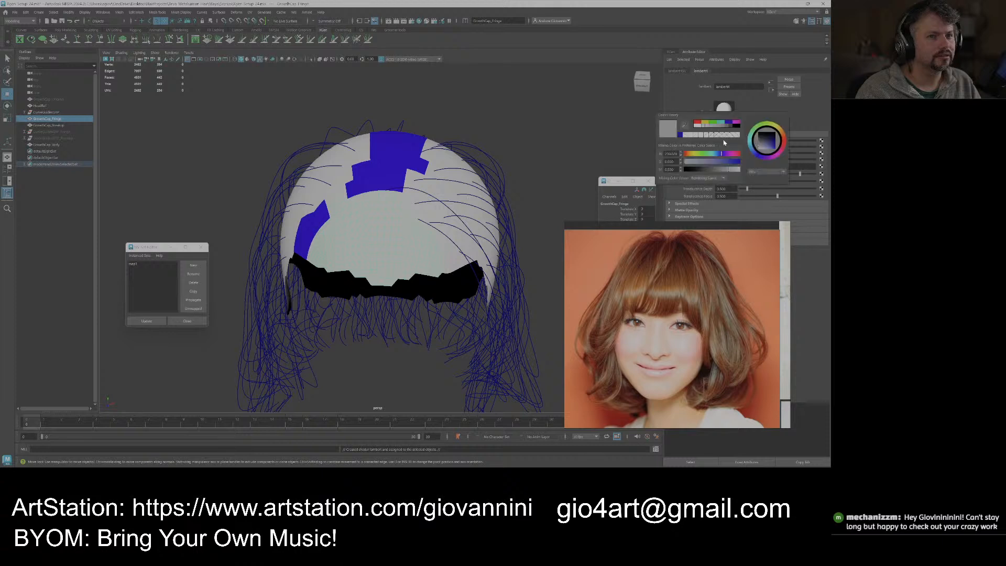
click(698, 123)
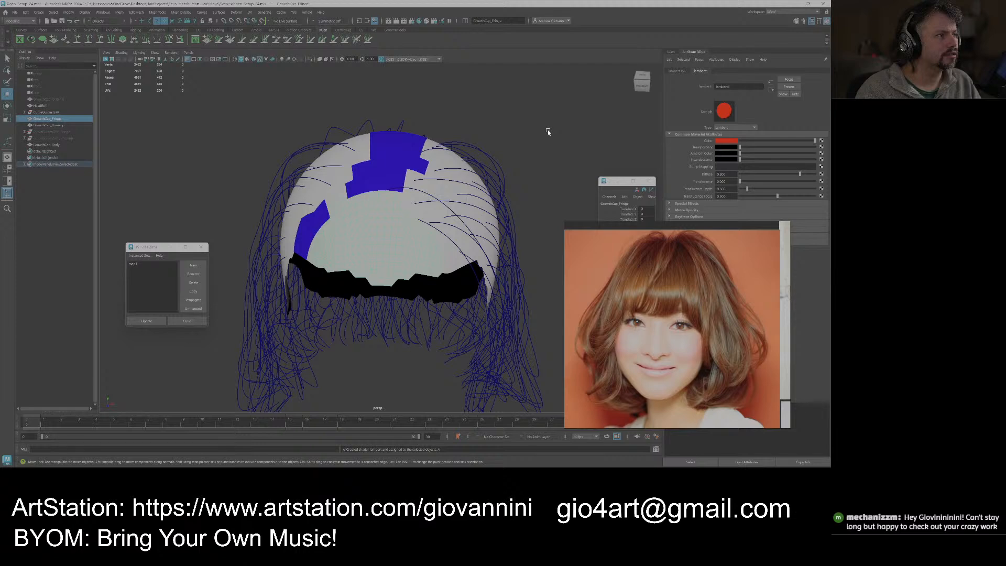
click(547, 130)
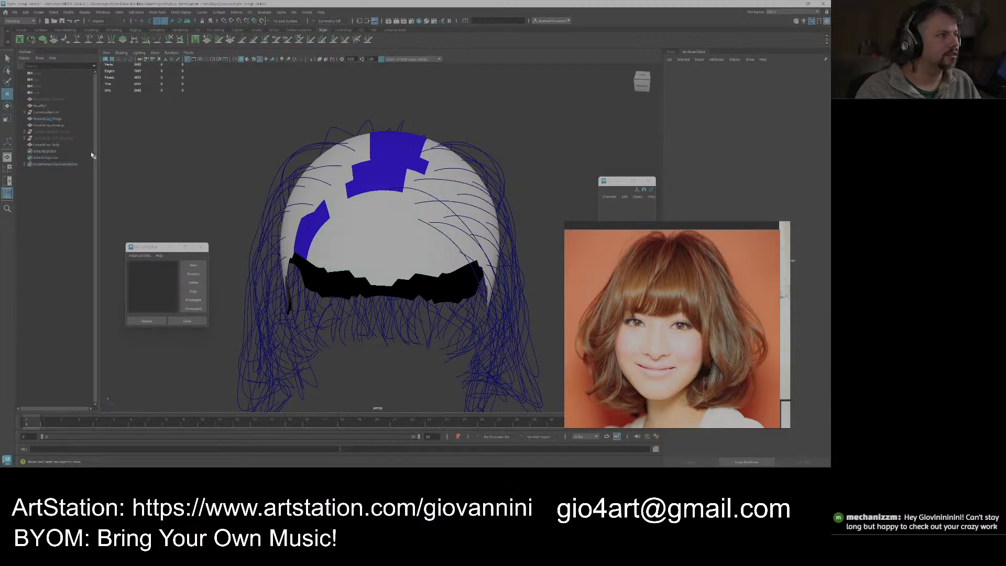
Rename the red fringe material as M_GrowthCap_Fringe, following the M_GrowthCap name of the original cap's material.
click(53, 112)
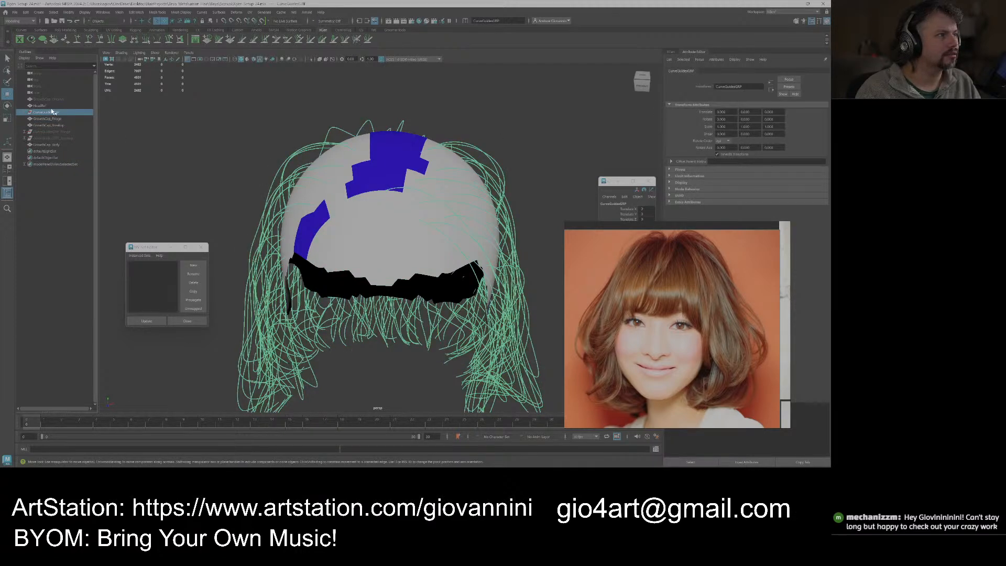
click(51, 106)
click(44, 98)
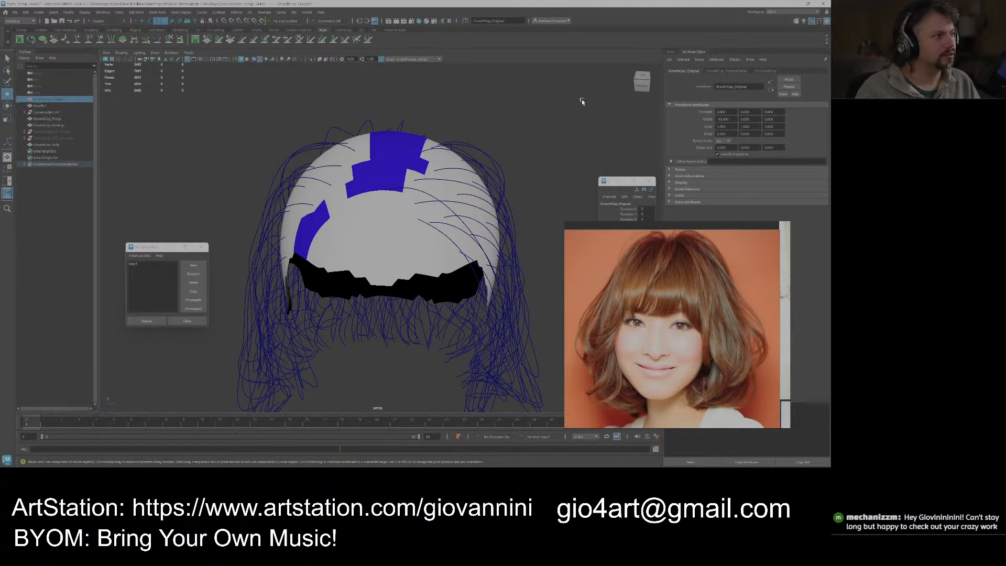
click(765, 71)
double_click(727, 87)
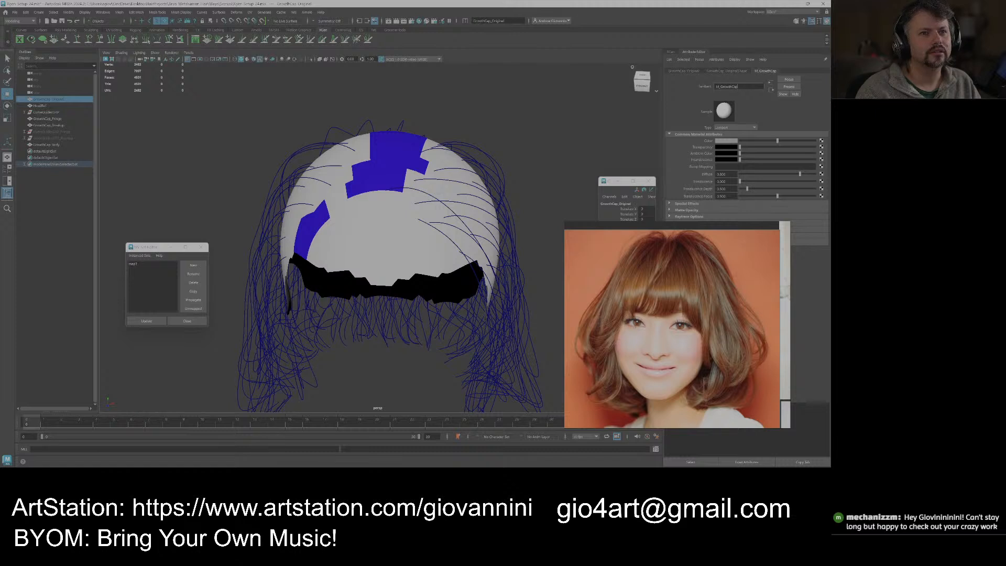
click(52, 120)
double_click(728, 86)
text(M_GrowthCap)
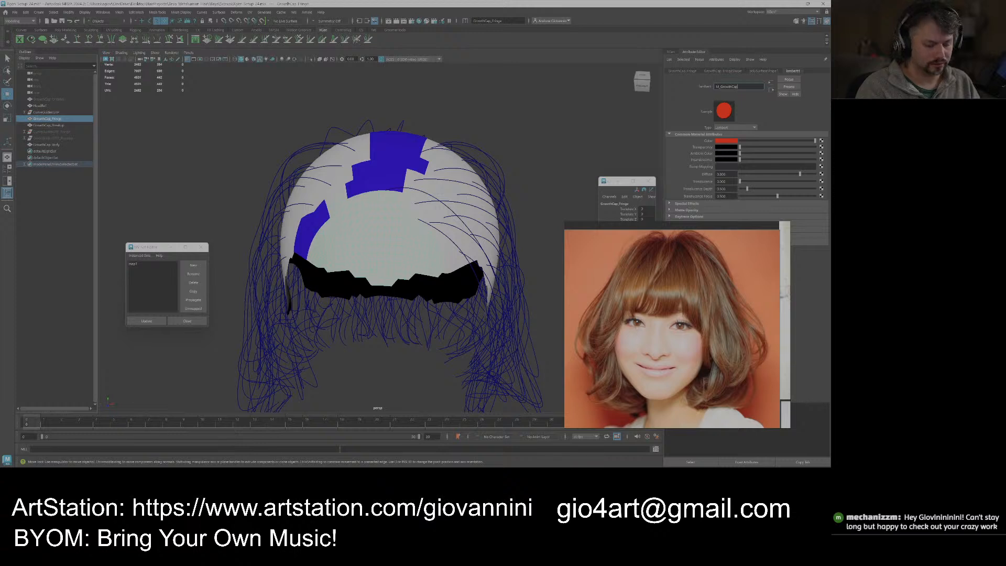
key(Return)
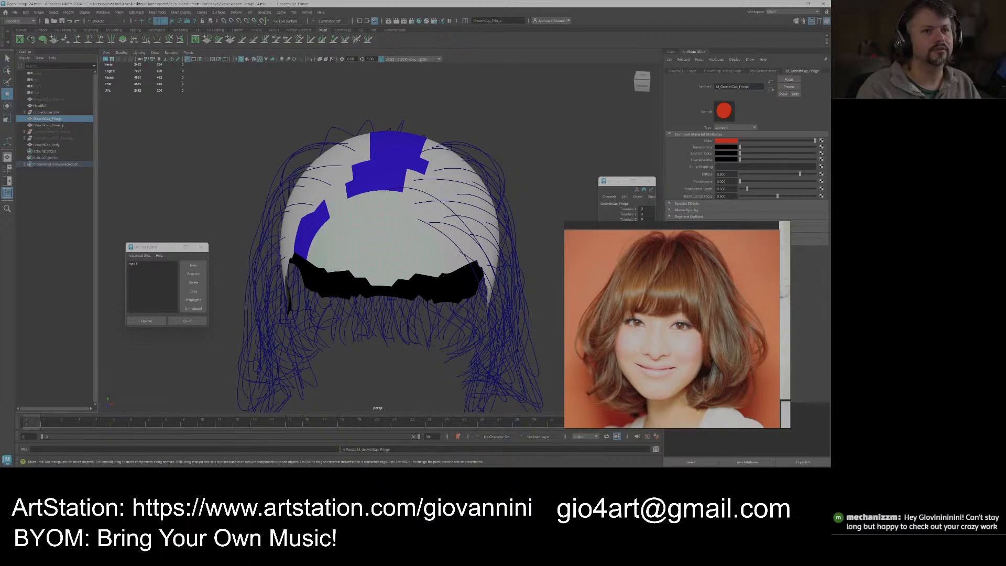
Rename the blue material on GrowthCap_Breakup as M_GrowthCap_Breakup.
click(57, 126)
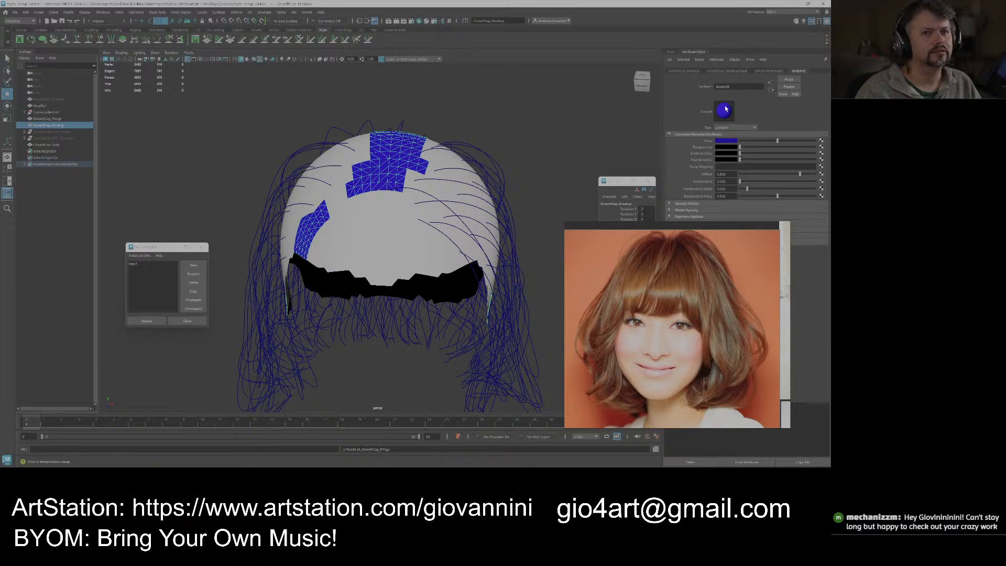
double_click(726, 87)
text(M_GrowthCap)
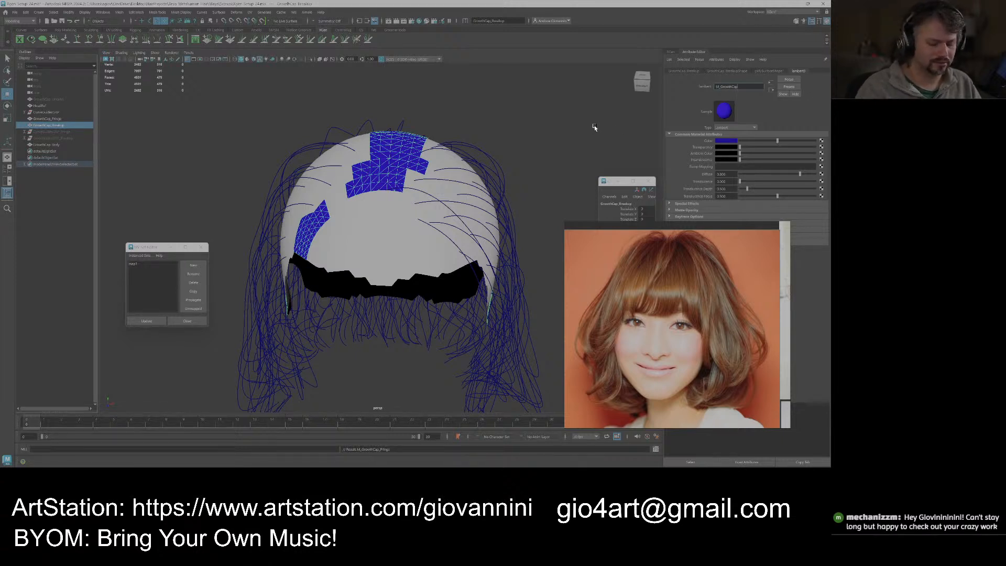
text(_Breakup)
key(Return)
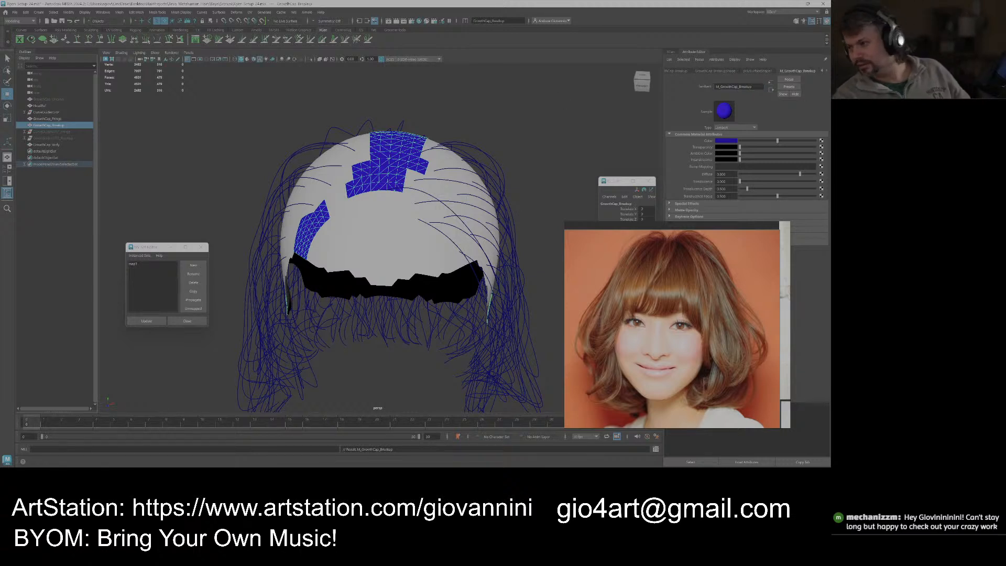
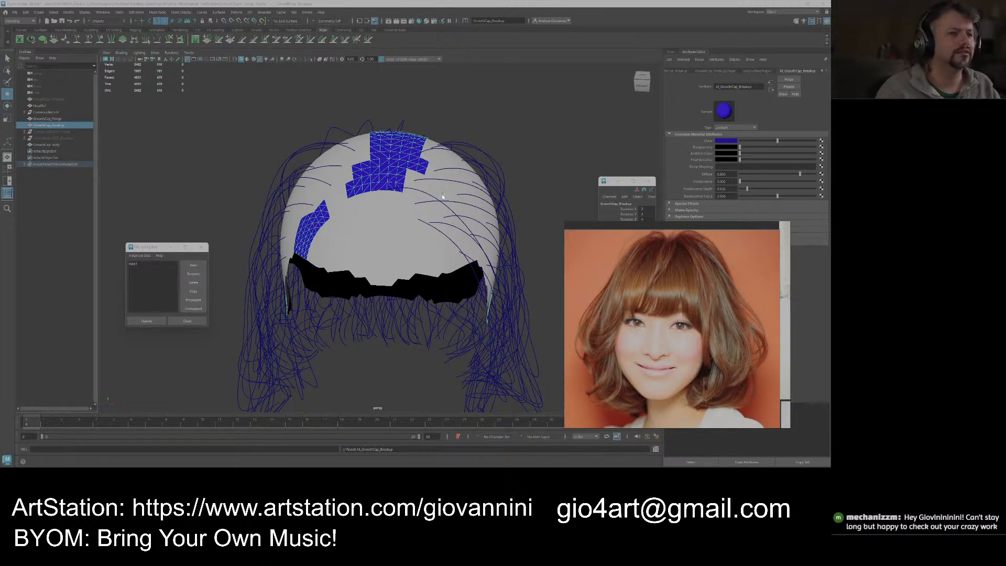
scroll(234, 159, down, 2)
right_click(233, 160)
right_drag(212, 157, 209, 156)
alt+drag(210, 156, 284, 166)
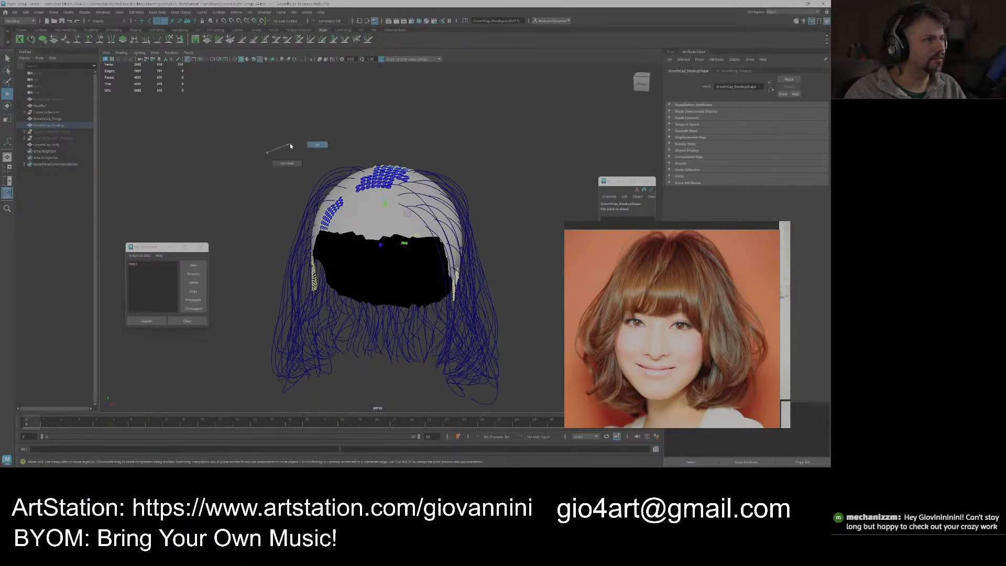
Select all vertices of GrowthCap_Fringe, push them slightly outwards above the body cap and return to object mode.
click(61, 119)
right_drag(231, 150, 213, 149)
scroll(429, 157, down, 3)
alt+drag(453, 160, 485, 156)
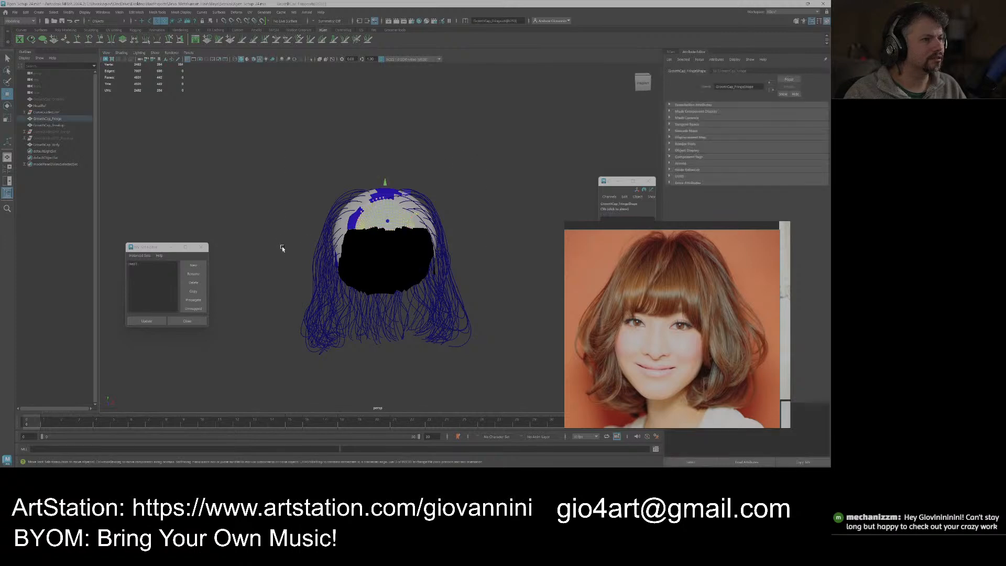
scroll(278, 247, up, 3)
click(205, 158)
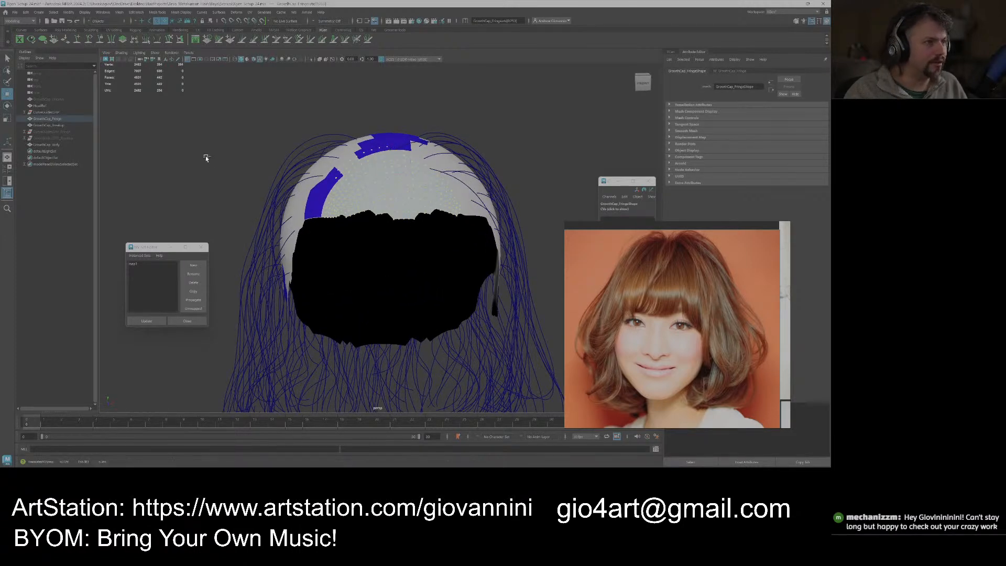
middle_drag(206, 156, 206, 156)
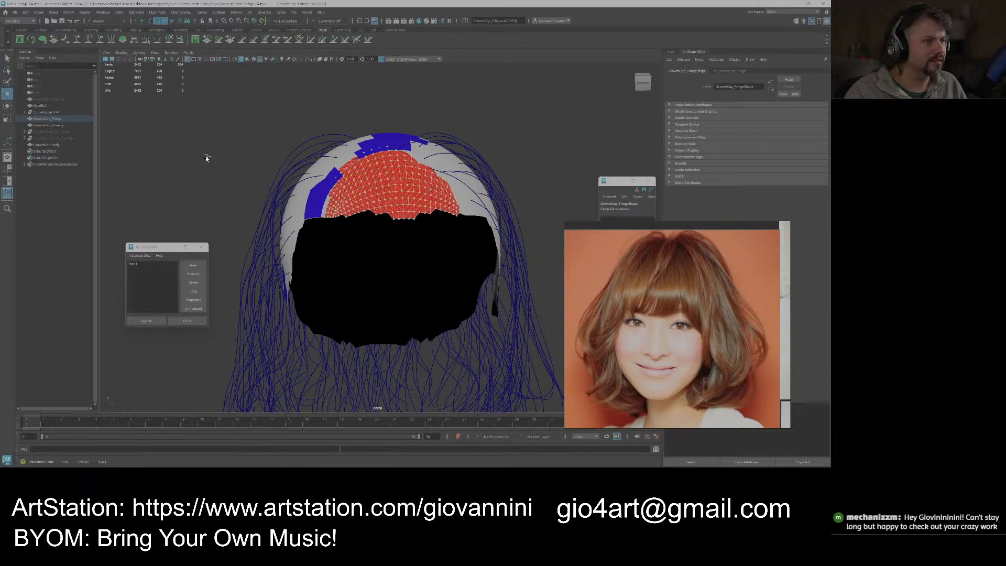
right_drag(210, 150, 225, 145)
Inspect the coloured patches on the cap and move the reference photo clear of the display layer list.
click(250, 185)
scroll(250, 188, up, 3)
alt+drag(248, 189, 376, 252)
click(352, 221)
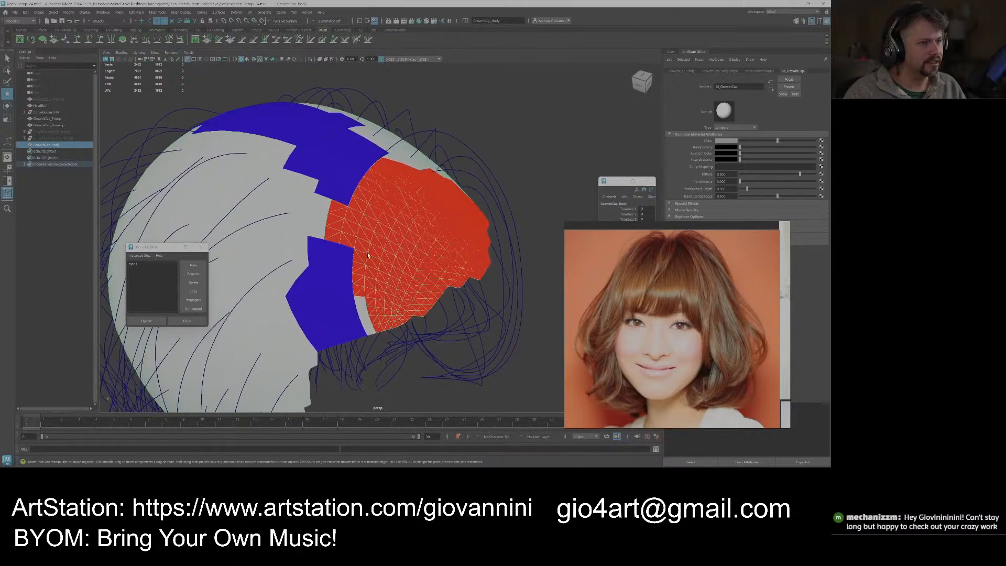
alt+drag(401, 205, 383, 204)
drag(632, 263, 664, 79)
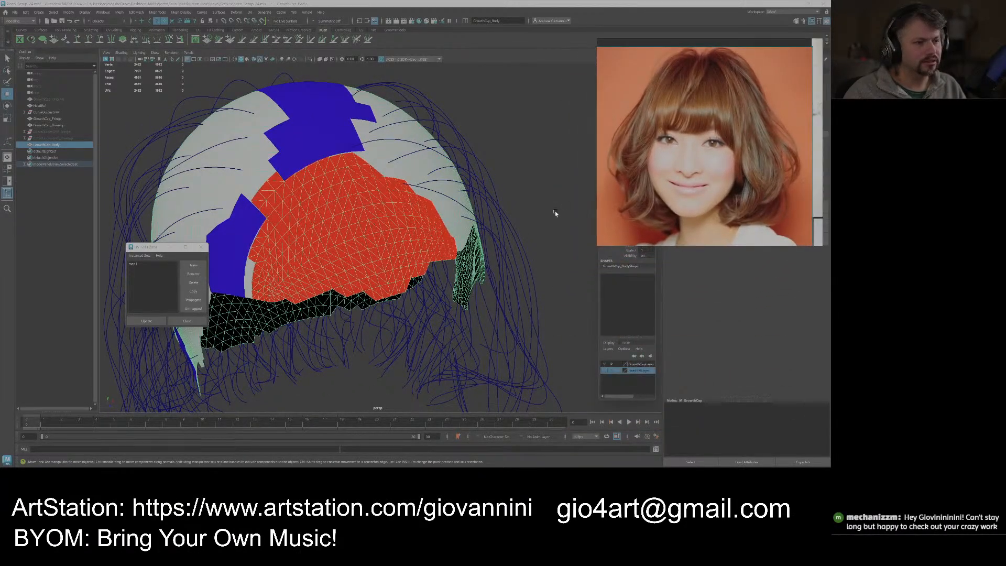
Try to create a display layer for the GrowthCap_Fringe and GrowthCap_Breakup patches.
click(330, 148)
click(352, 223)
shift+click(316, 137)
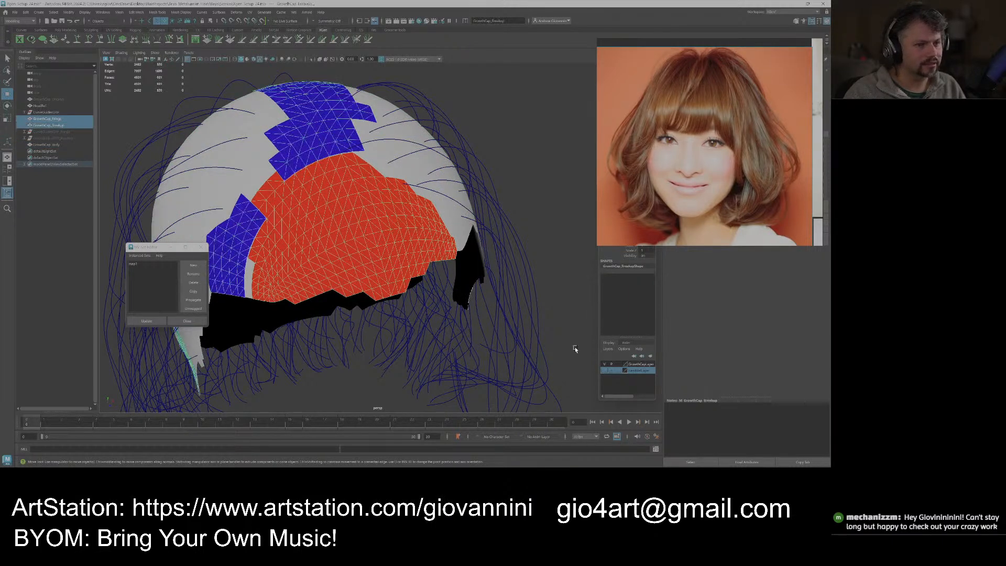
click(650, 356)
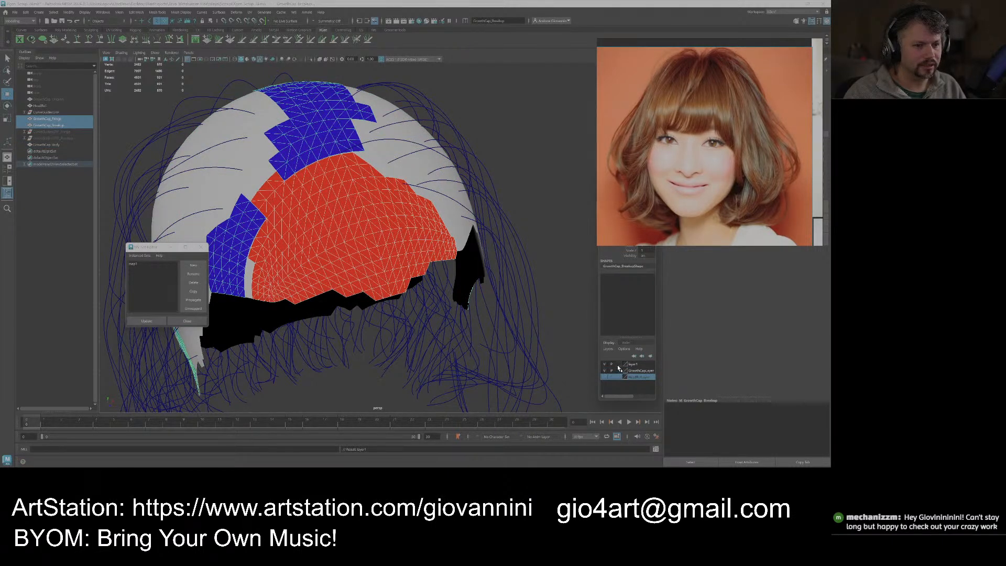
click(542, 283)
click(374, 226)
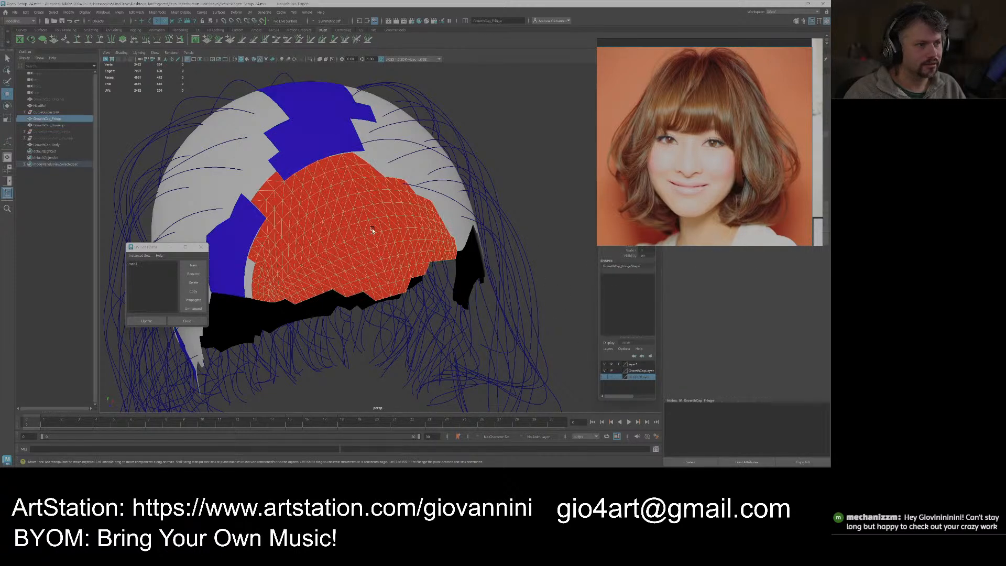
click(633, 365)
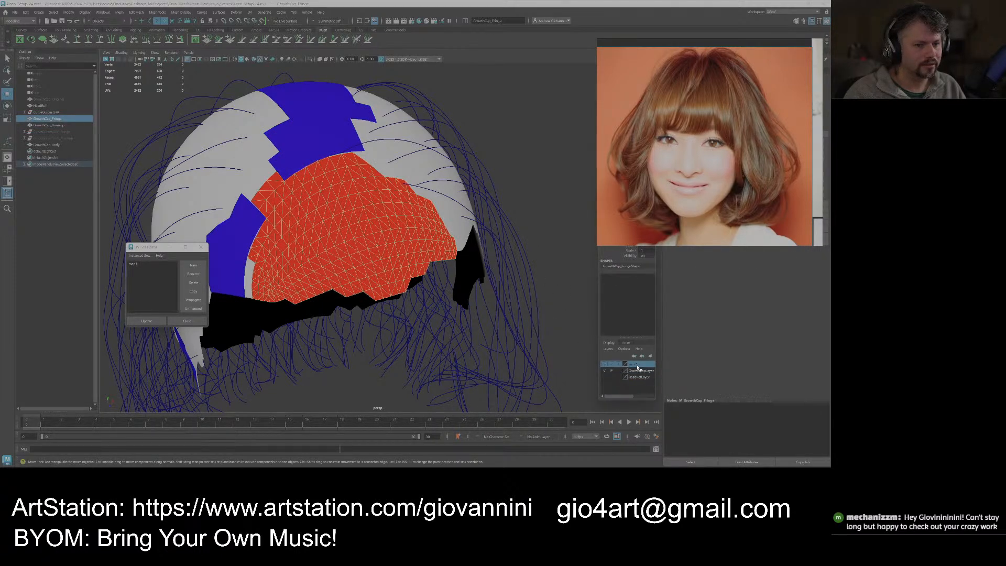
Create a display layer from the selected GrowthCap_Fringe and GrowthCap_Breakup patches and delete the earlier empty layer.
drag(658, 396, 692, 396)
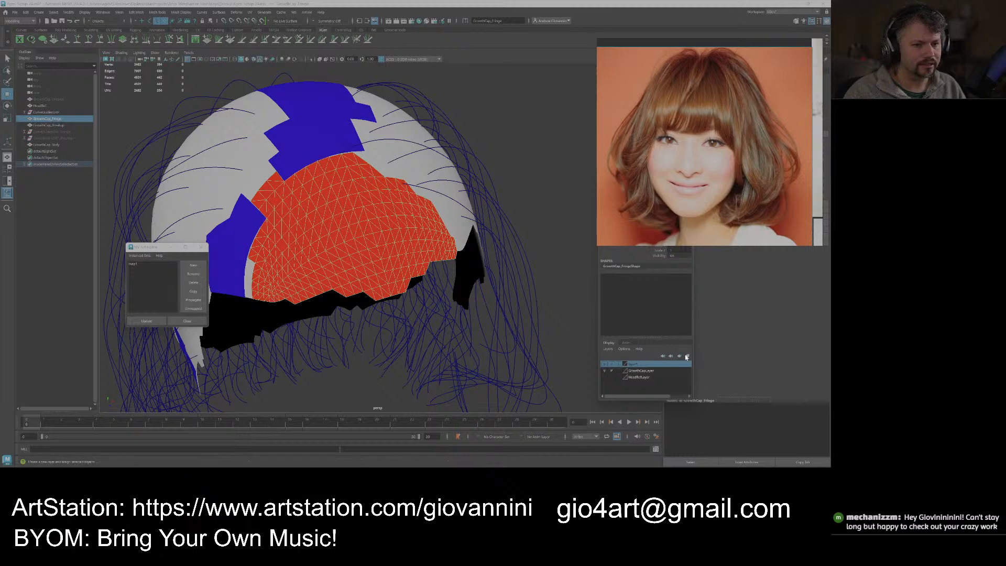
click(320, 153)
shift+click(312, 212)
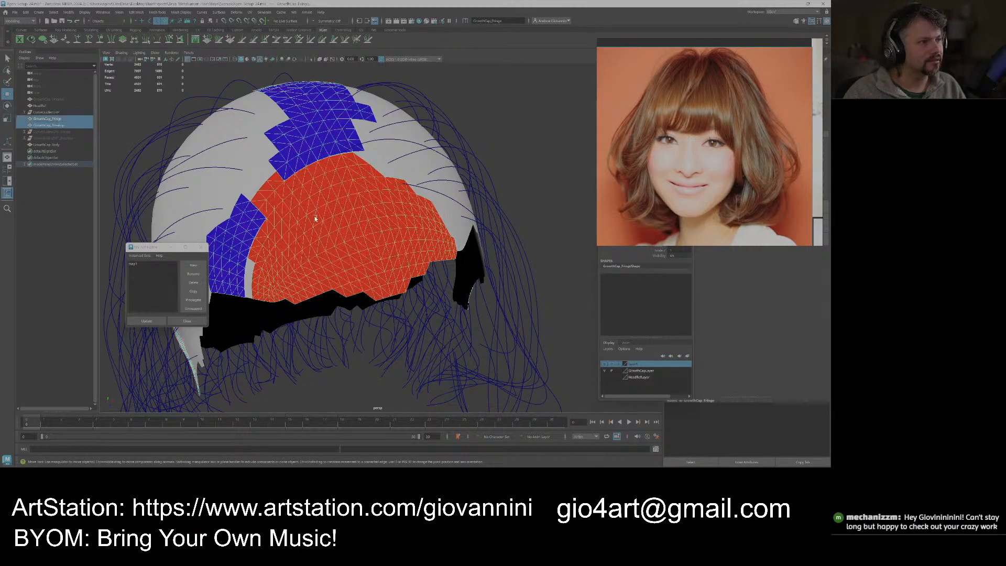
click(687, 355)
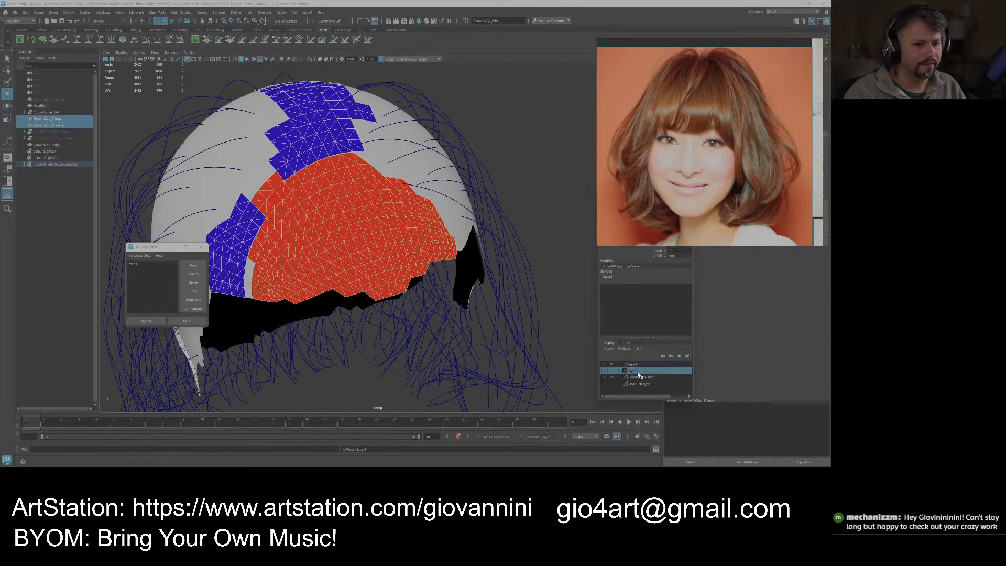
right_click(639, 373)
click(673, 443)
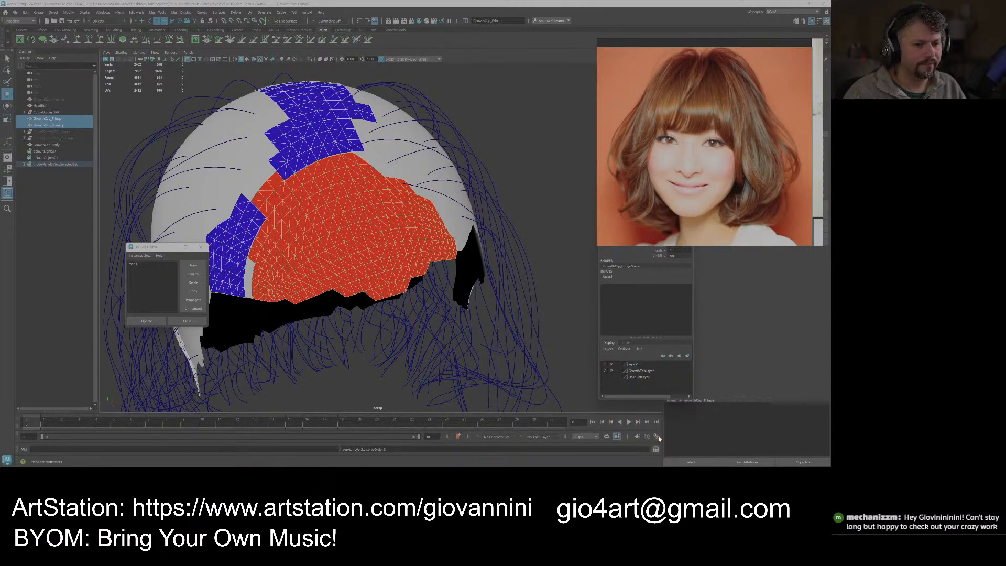
Hide the display layer holding the fringe and breakup patches and select GrowthCap_Body.
click(634, 366)
click(620, 364)
alt+drag(391, 216, 340, 198)
click(276, 177)
click(292, 194)
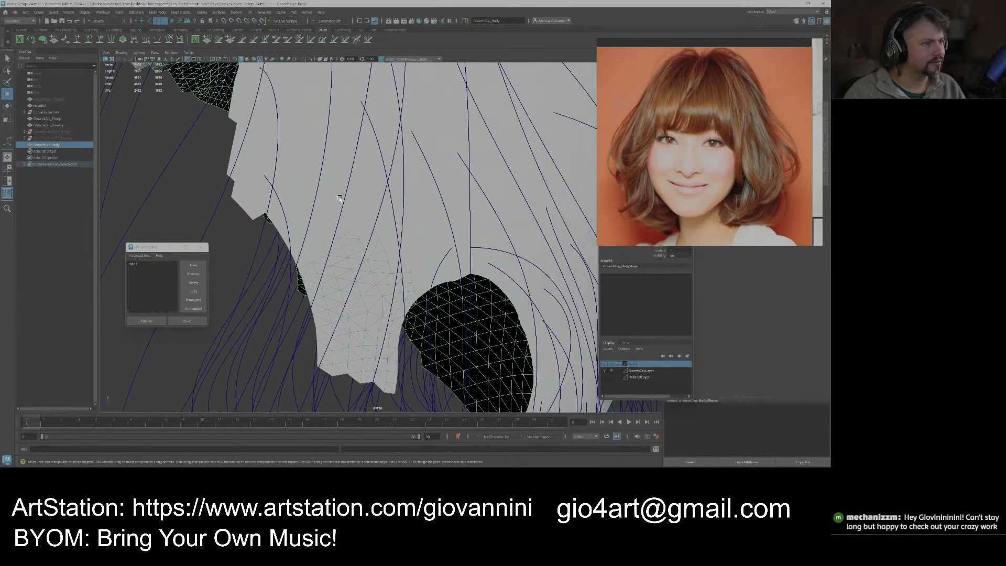
Paint-select the GrowthCap_Body faces on one sideburn down to its lower edge, leaving a border row at its upper boundary, and delete them.
right_drag(350, 267, 362, 281)
scroll(361, 281, up, 5)
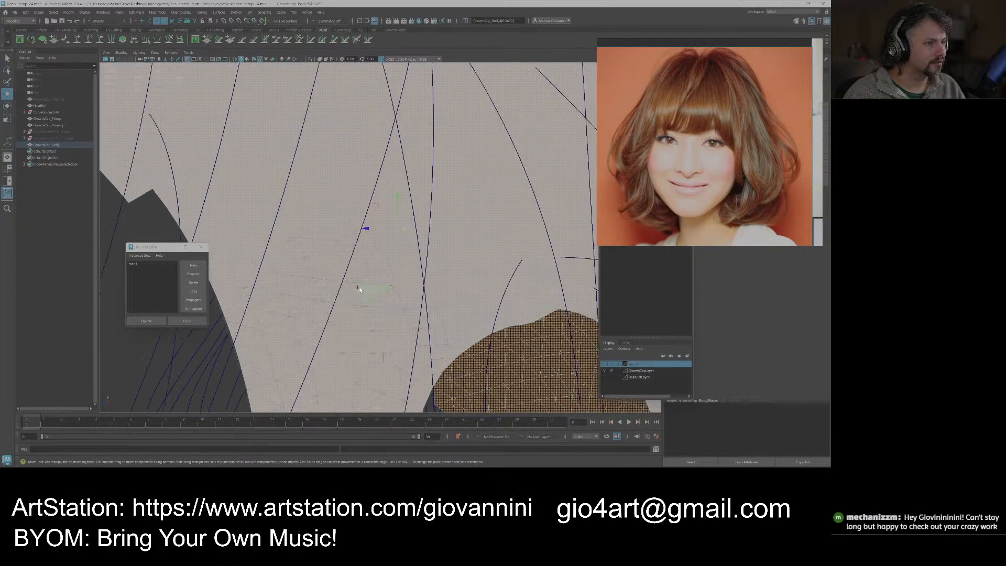
click(291, 192)
key(q)
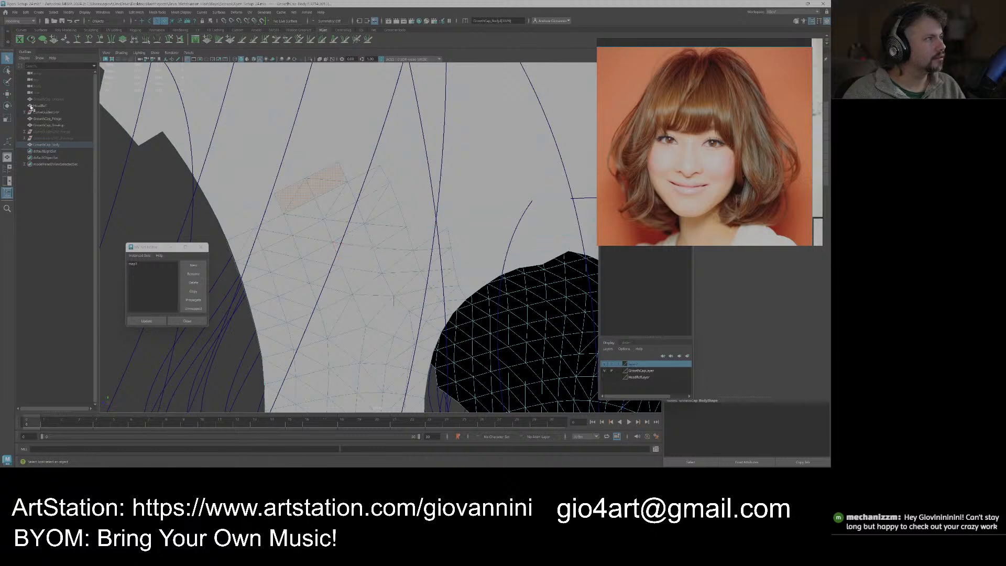
click(7, 82)
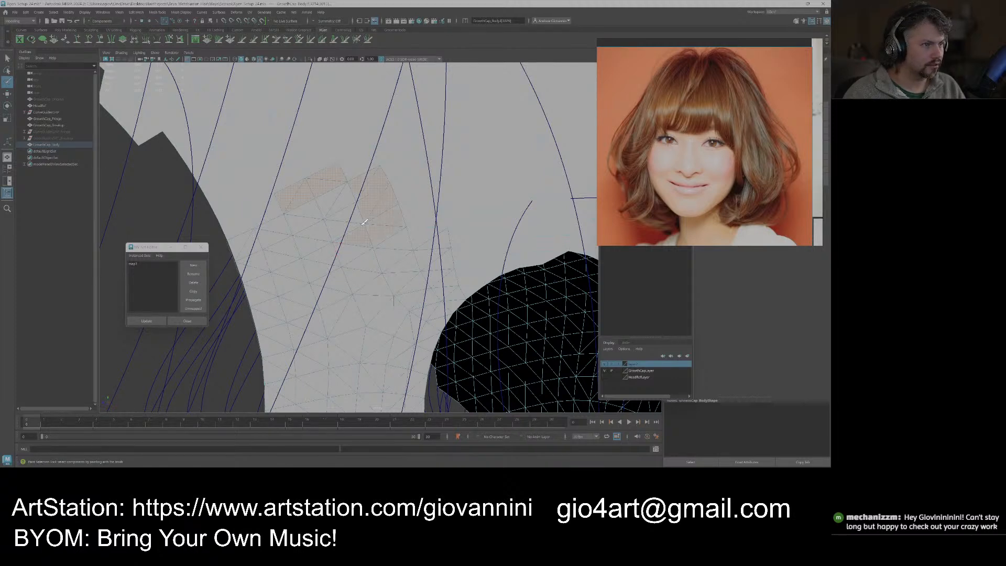
drag(345, 265, 349, 268)
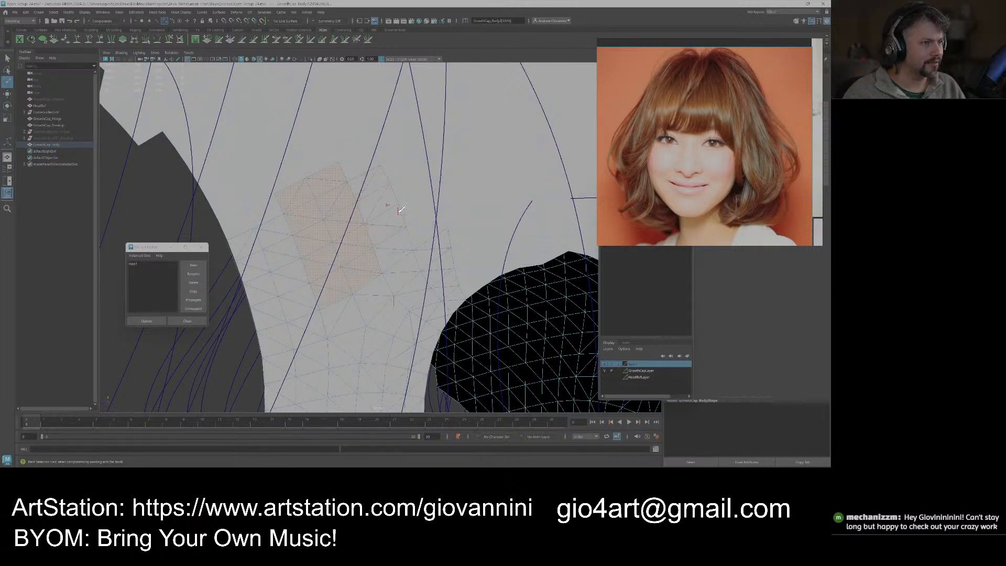
ctrl+drag(354, 148, 267, 177)
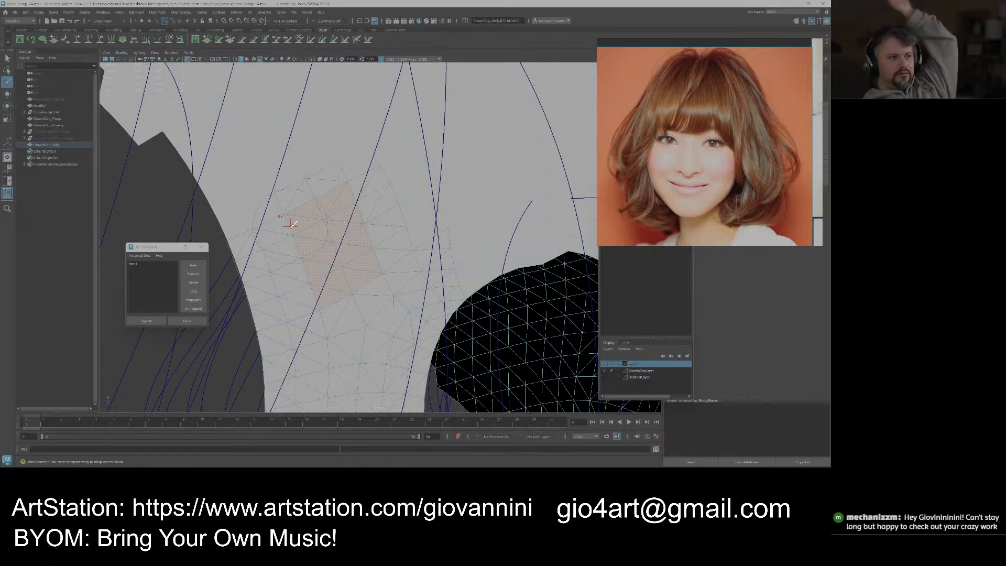
alt+drag(350, 220, 369, 200)
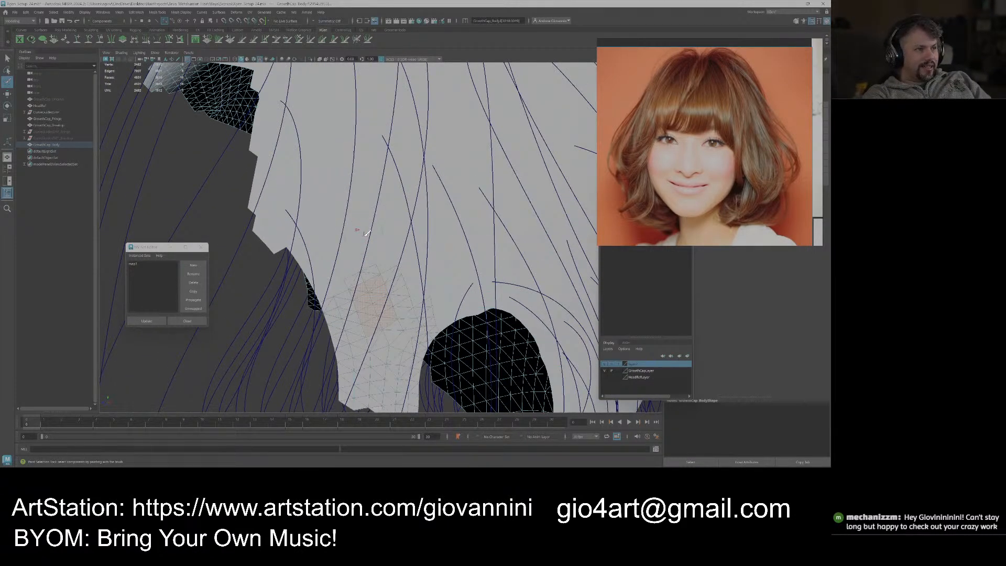
mouse_move(366, 234)
alt+mouse_down()
mouse_move(435, 223)
mouse_move(401, 187)
mouse_move(338, 231)
mouse_move(258, 224)
mouse_move(381, 193)
mouse_move(309, 195)
mouse_move(379, 194)
mouse_move(333, 184)
alt+mouse_up()
alt+right_drag(333, 184, 389, 254)
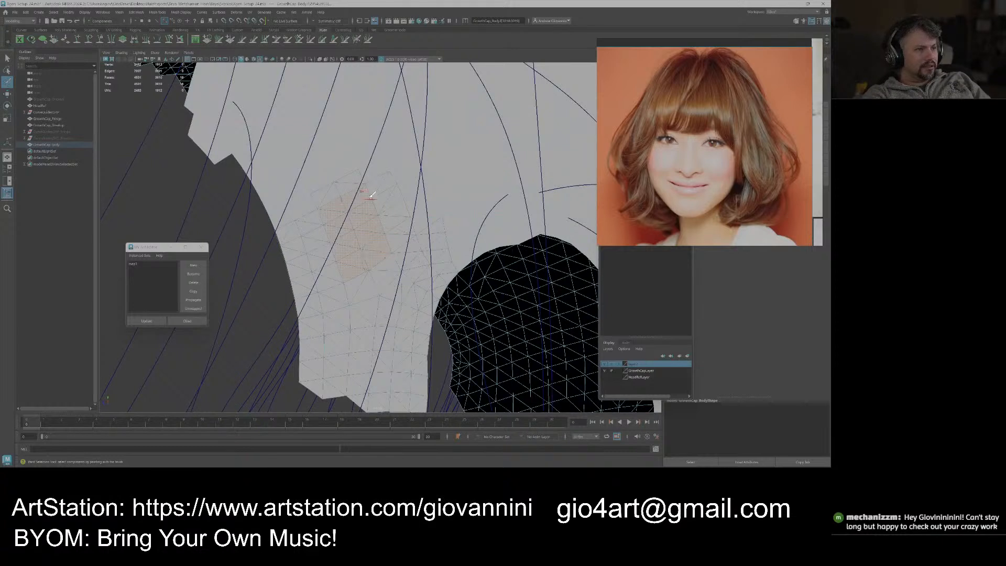
mouse_move(360, 191)
mouse_down()
mouse_move(339, 195)
mouse_move(347, 252)
mouse_up()
ctrl+drag(388, 241, 418, 249)
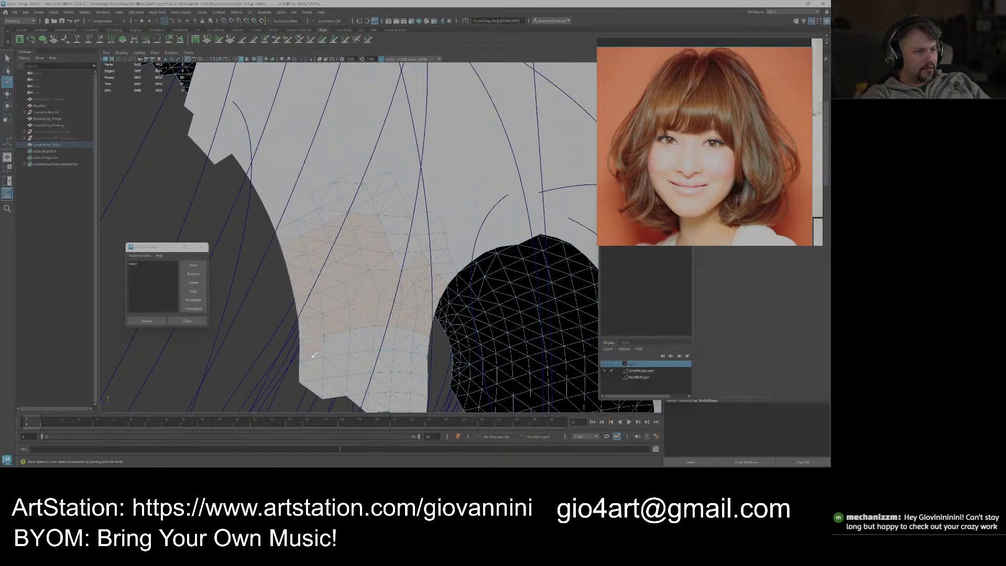
mouse_move(315, 379)
alt+mouse_down()
mouse_move(370, 273)
mouse_move(361, 275)
alt+mouse_up()
key(b)
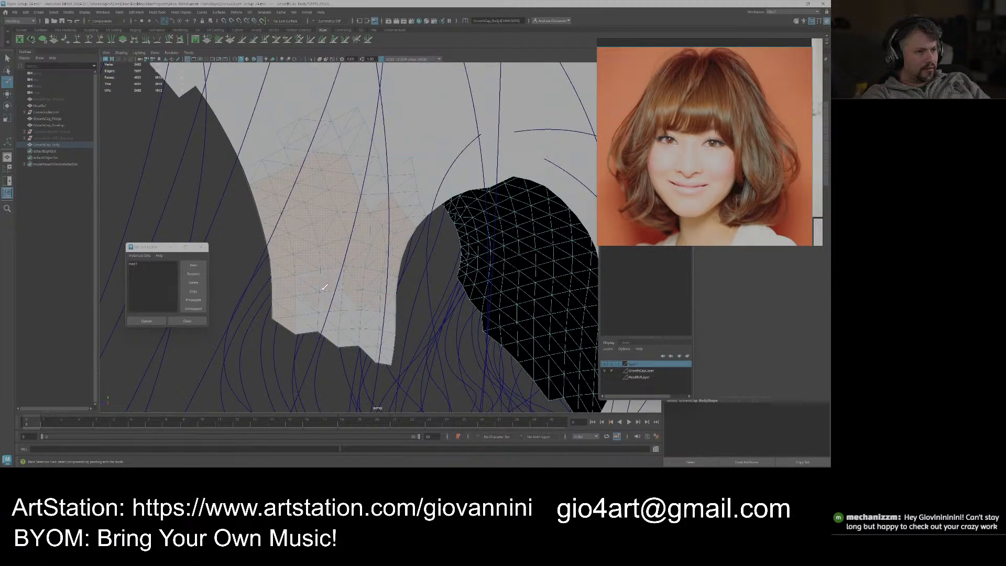
drag(382, 338, 382, 344)
key(Delete)
Paint-select the matching GrowthCap_Body faces on the opposite sideburn, down to its lower edge and inside its upper border.
scroll(349, 223, down, 4)
alt+drag(348, 224, 462, 218)
alt+middle_drag(363, 296, 386, 235)
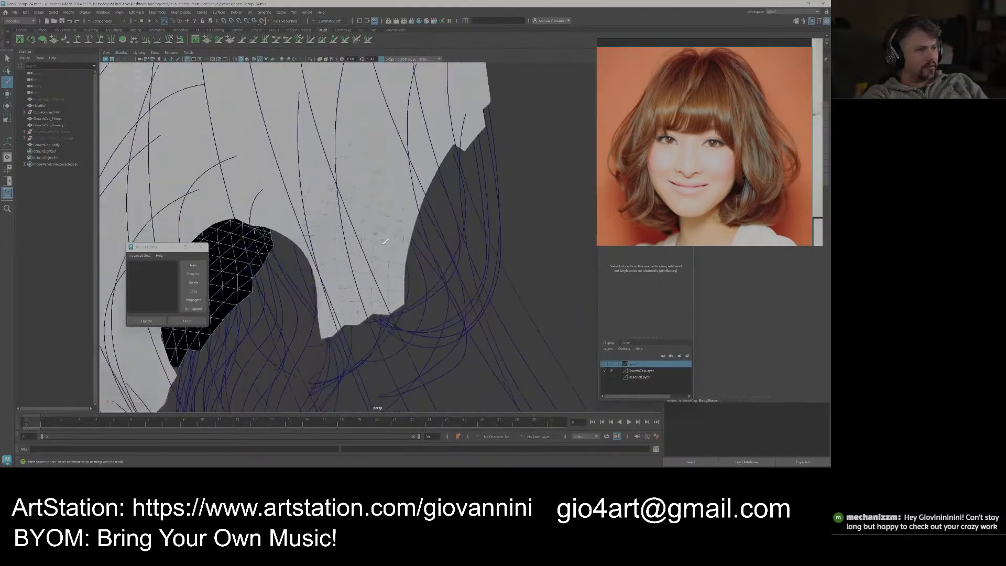
scroll(386, 234, up, 3)
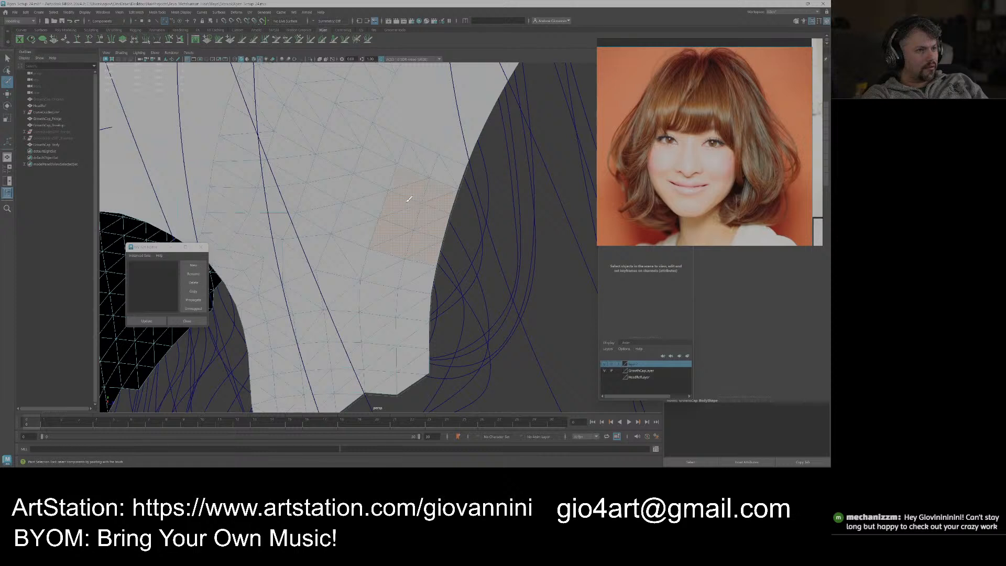
drag(352, 169, 336, 164)
alt+middle_drag(336, 164, 372, 273)
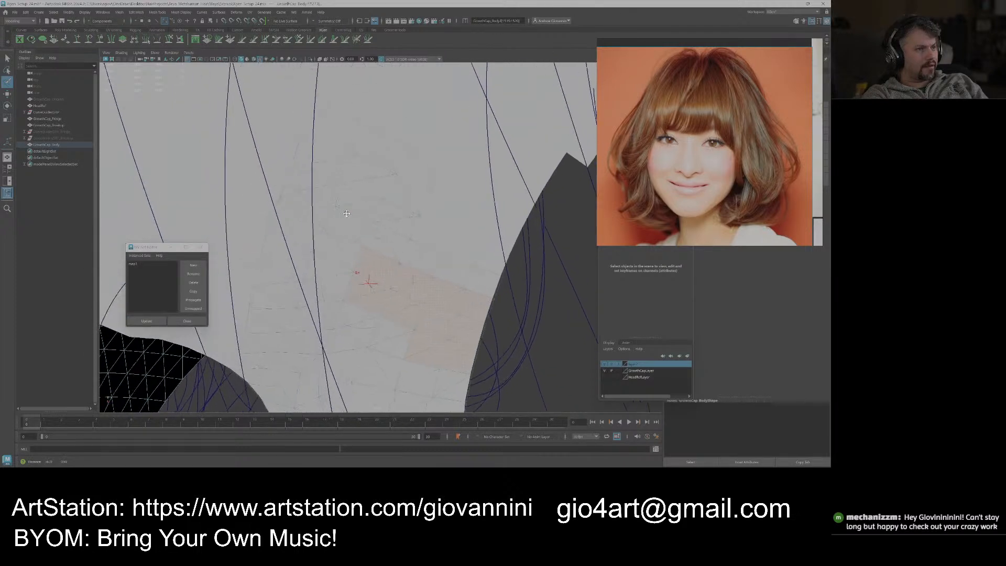
click(354, 257)
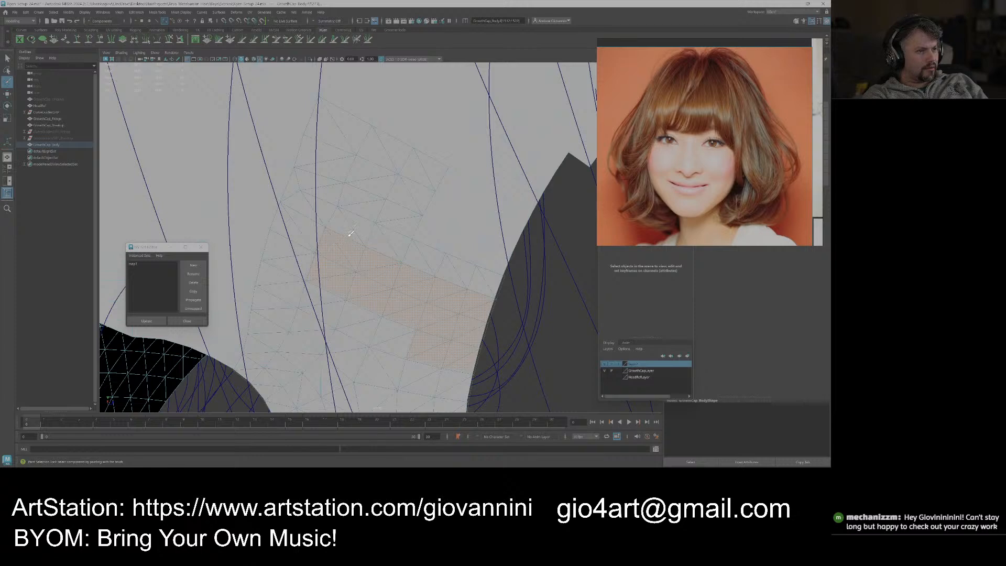
alt+drag(346, 239, 376, 213)
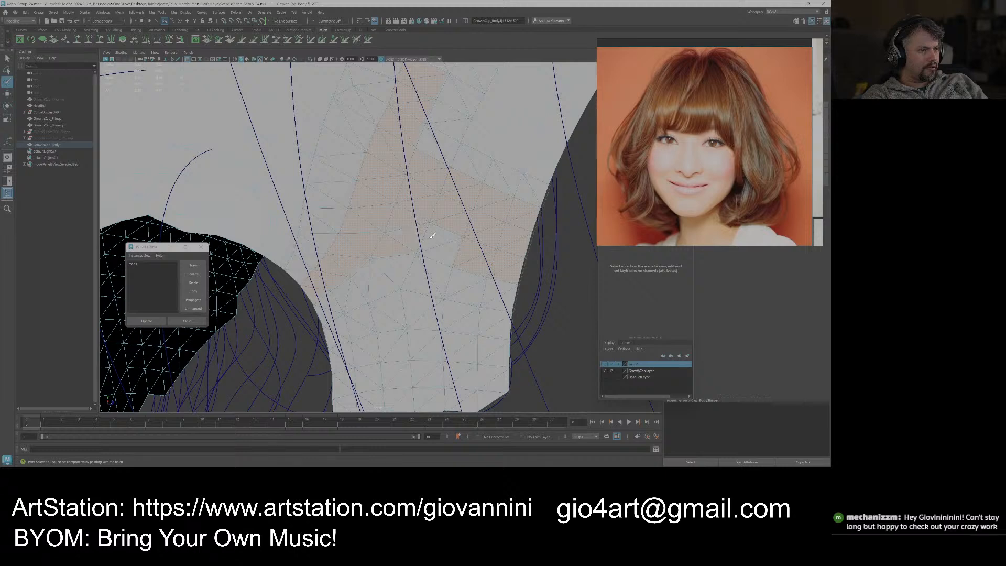
alt+drag(441, 276, 419, 228)
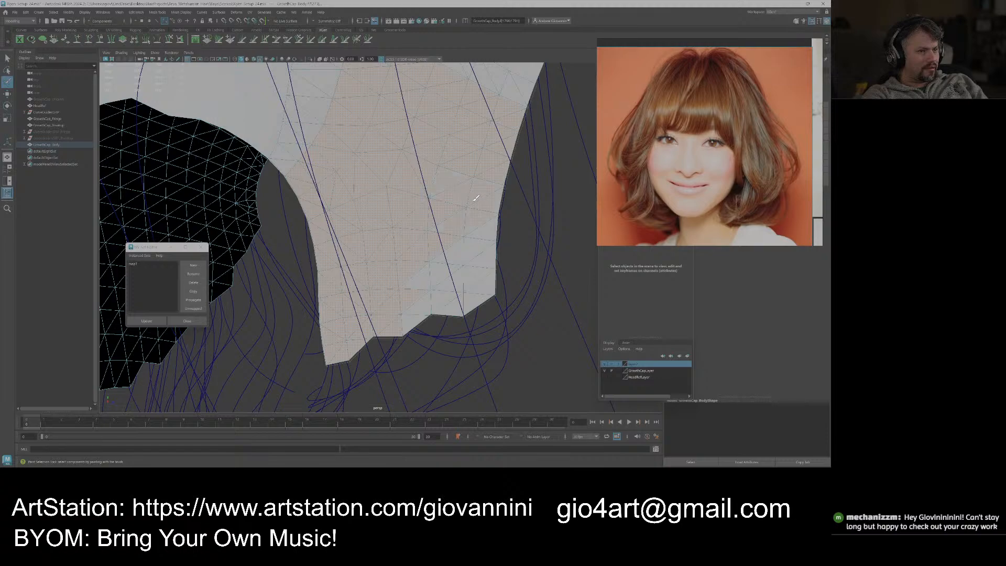
mouse_move(445, 284)
mouse_down()
mouse_move(418, 299)
mouse_move(411, 254)
mouse_up()
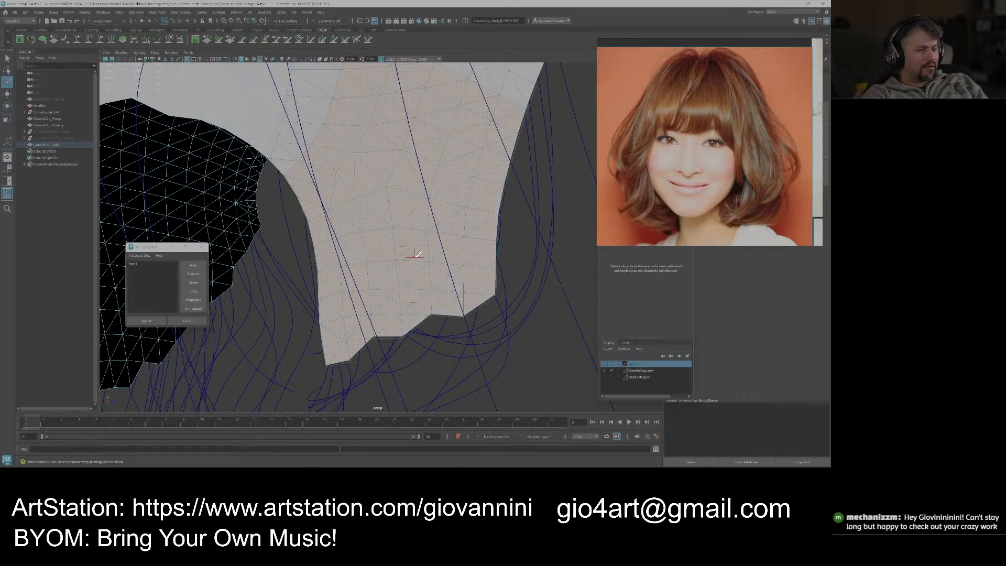
Paint-select the GrowthCap_Body faces in a strip along the top of the head, leaving border faces unselected on both sides.
scroll(393, 236, down, 4)
mouse_move(382, 224)
alt+mouse_down()
mouse_move(359, 224)
mouse_move(409, 225)
mouse_move(393, 199)
mouse_move(393, 267)
alt+mouse_up()
scroll(381, 231, down, 6)
scroll(394, 267, up, 5)
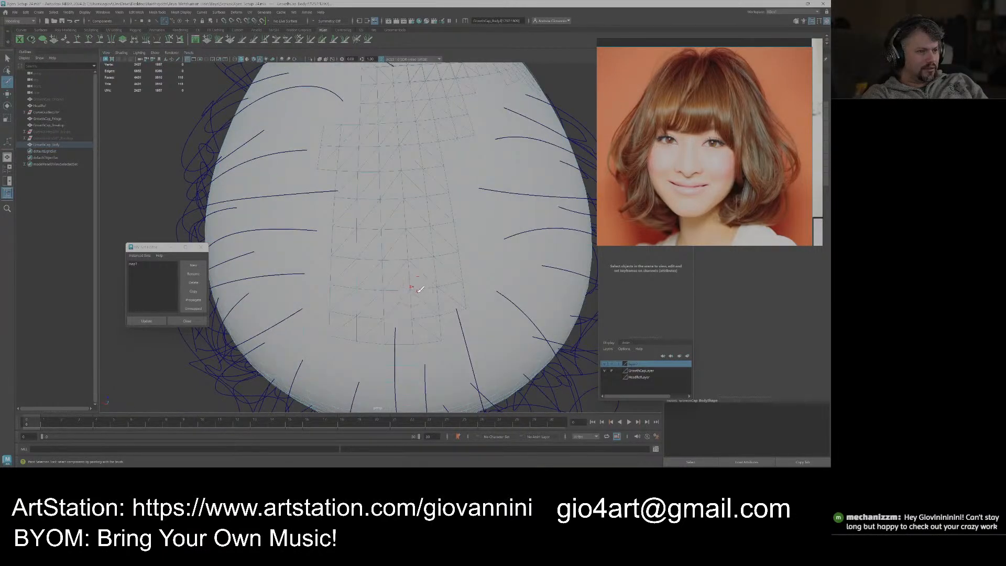
drag(408, 275, 375, 271)
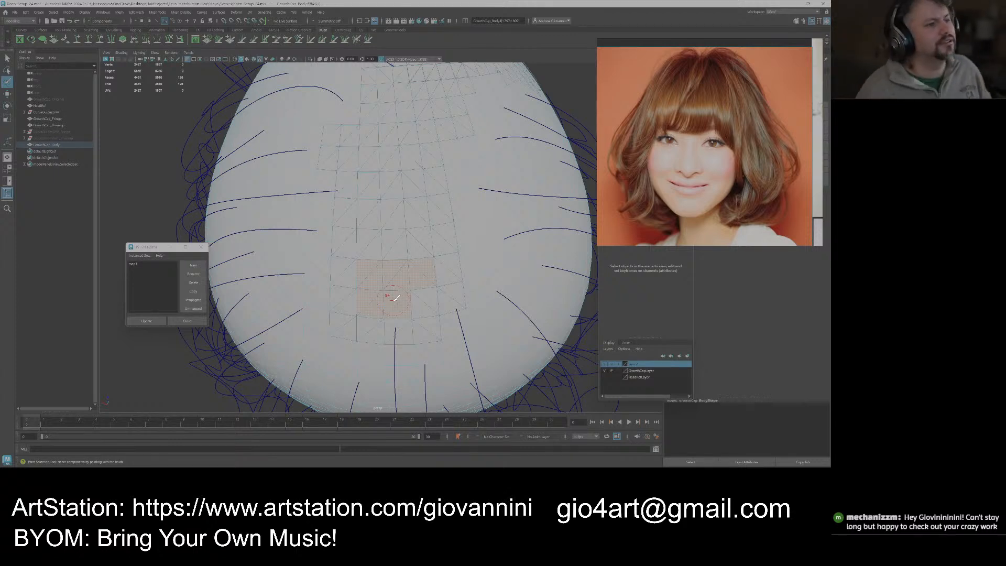
alt+drag(438, 255, 427, 244)
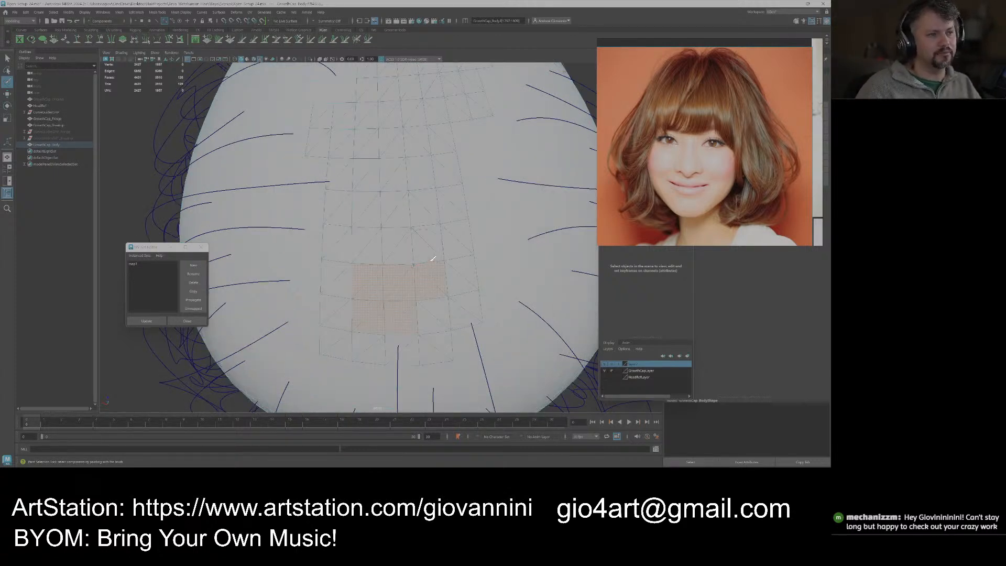
alt+drag(369, 229, 391, 265)
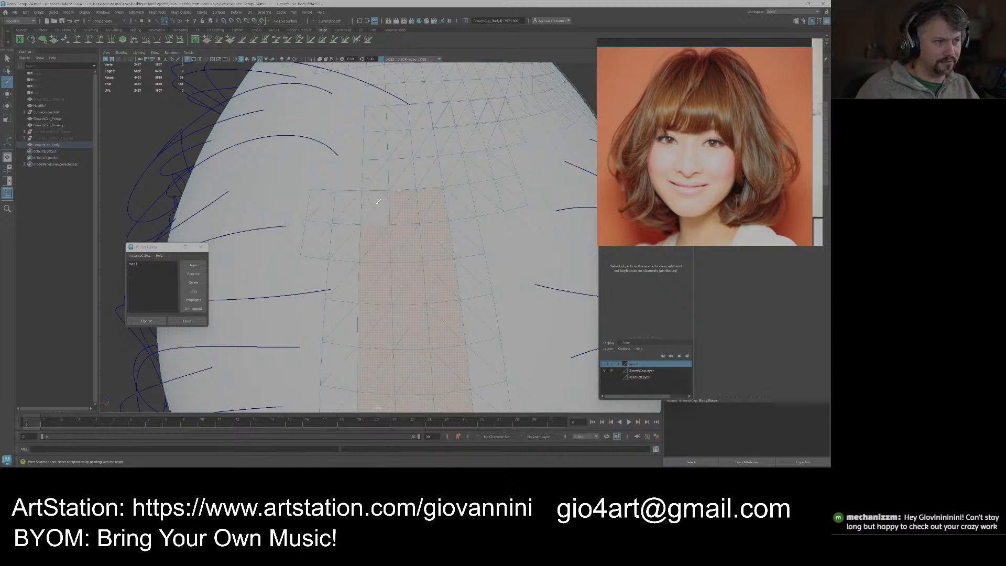
scroll(421, 245, down, 3)
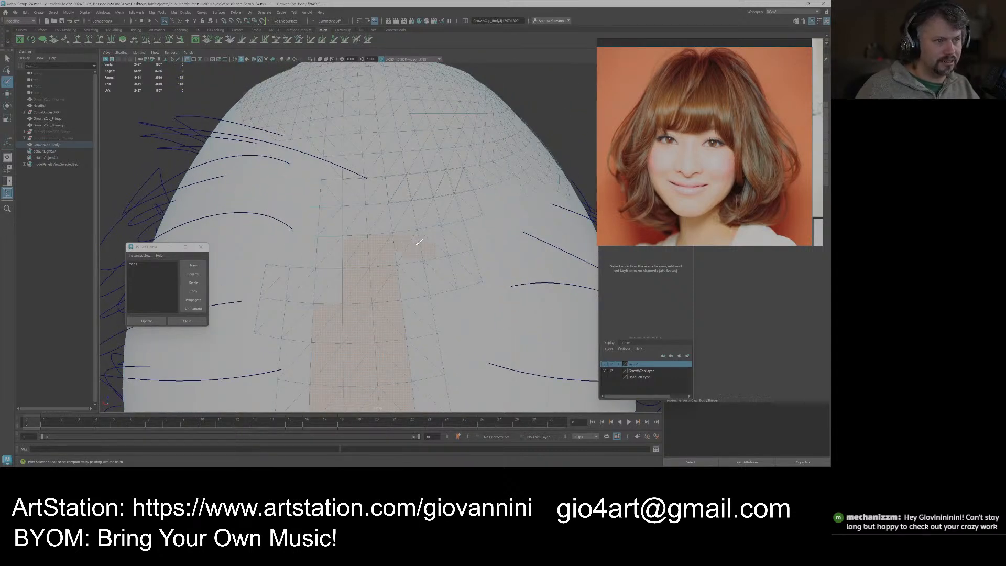
alt+drag(423, 226, 421, 280)
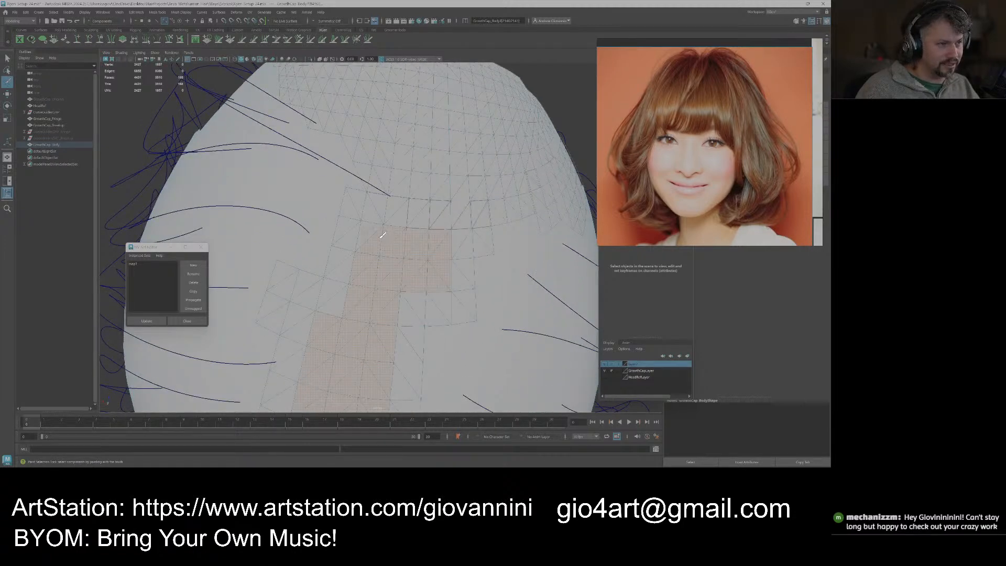
Extend the painted face selection forward from the head-top strip to the upper forehead rows, keeping it inside the patch border.
alt+drag(381, 235, 429, 262)
alt+middle_drag(429, 262, 427, 230)
alt+right_drag(427, 230, 449, 240)
alt+drag(448, 240, 390, 265)
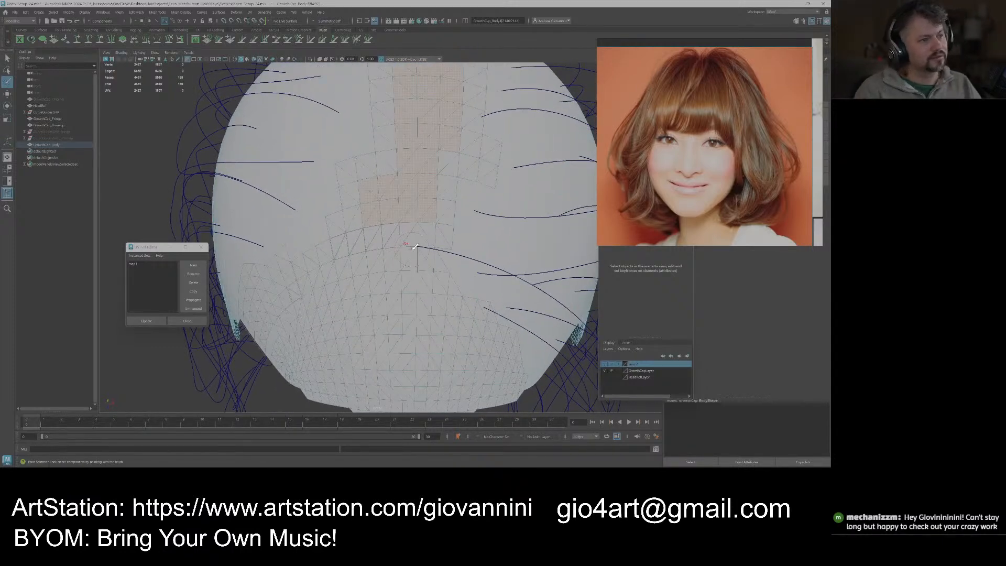
alt+right_drag(390, 266, 426, 286)
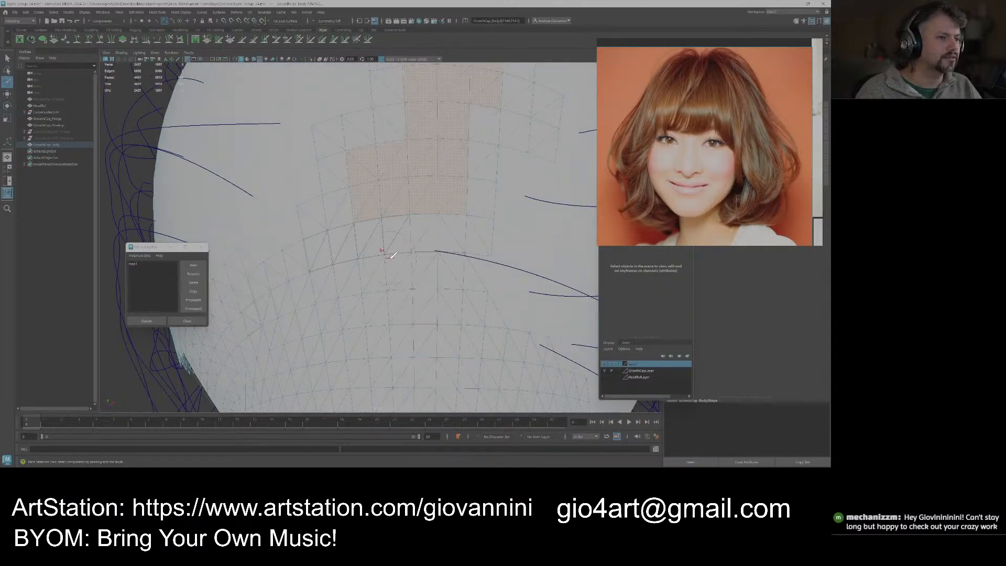
drag(393, 245, 425, 246)
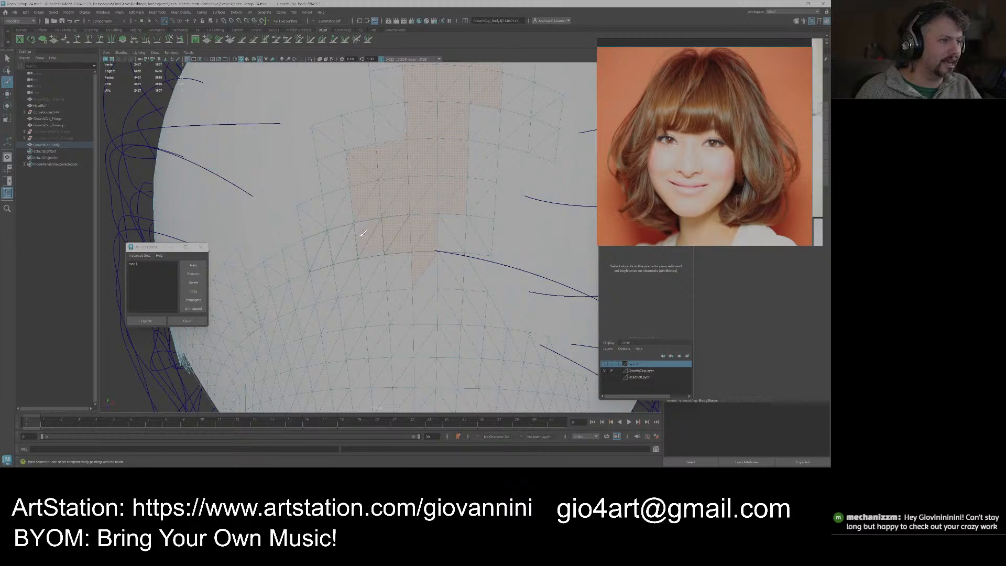
alt+drag(344, 227, 443, 220)
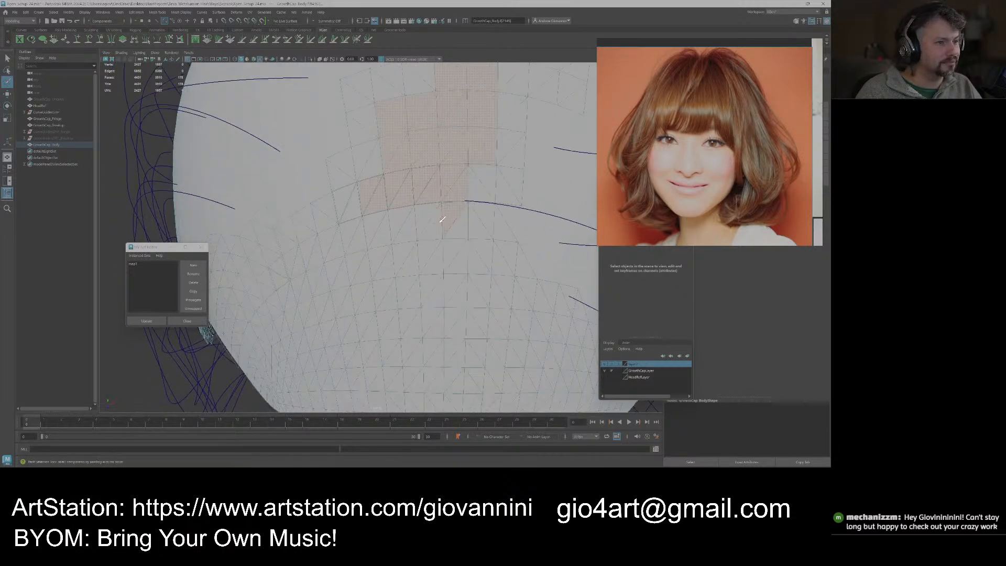
Paint-select the GrowthCap_Body faces in a band down one side of the fringe area to the front hairline edge.
alt+drag(400, 273, 475, 259)
scroll(433, 284, down, 3)
scroll(476, 266, up, 3)
scroll(476, 267, up, 2)
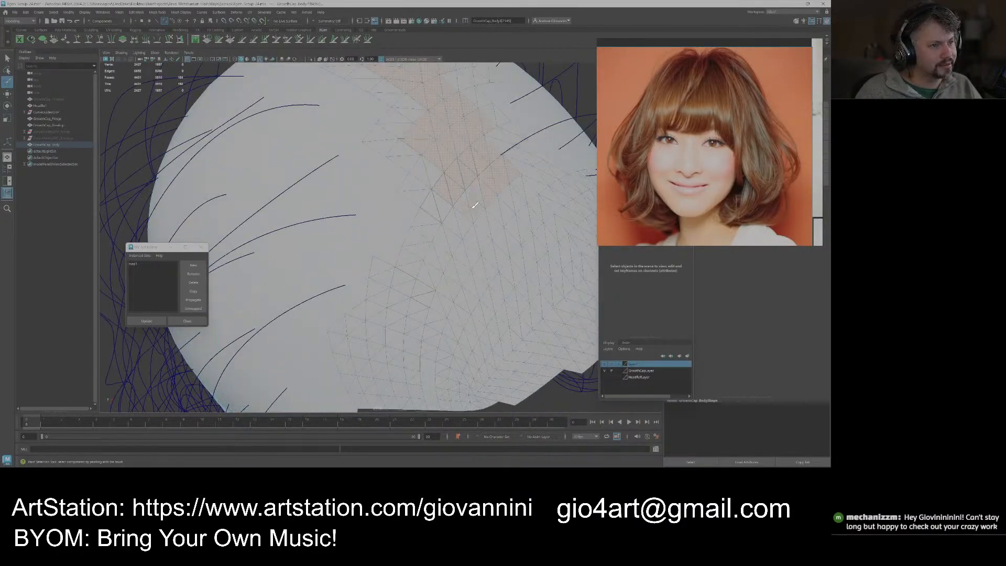
alt+drag(435, 274, 473, 258)
scroll(474, 254, down, 3)
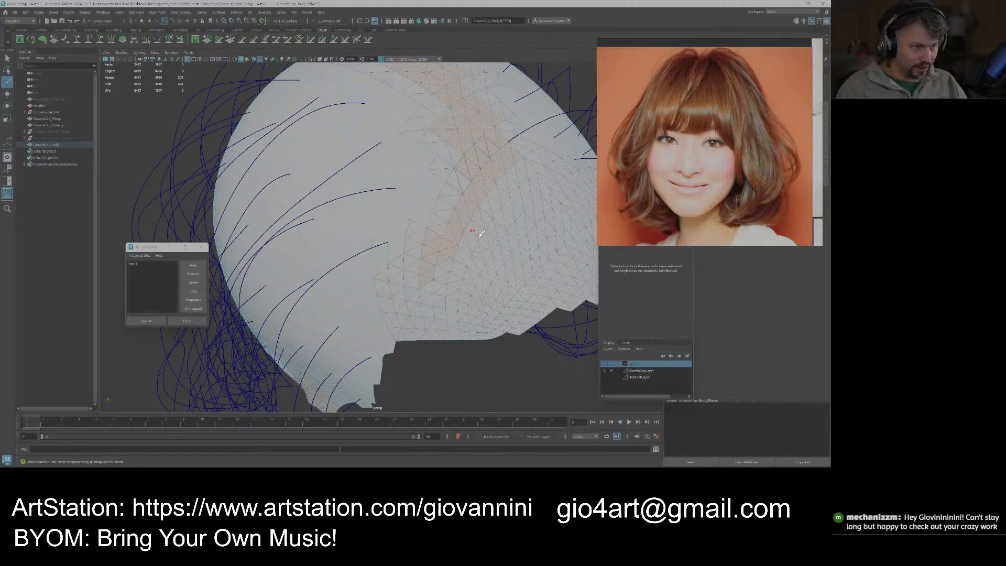
alt+drag(479, 234, 450, 253)
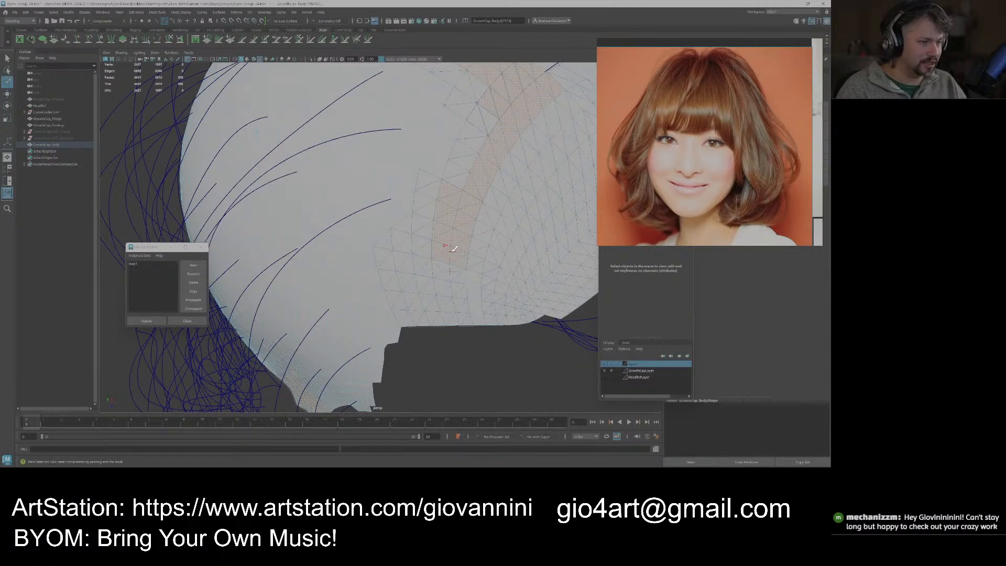
alt+drag(454, 248, 431, 211)
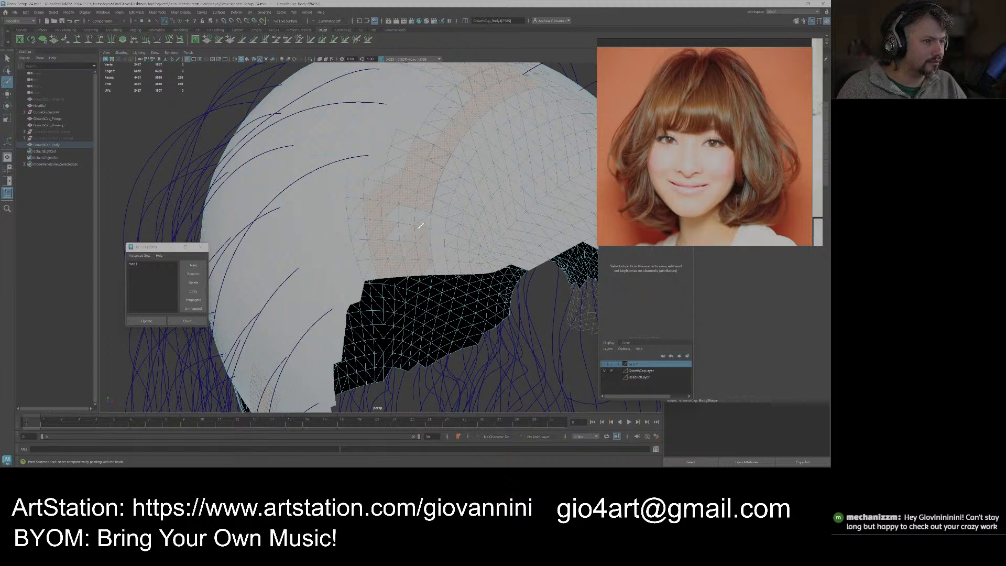
alt+drag(403, 239, 373, 271)
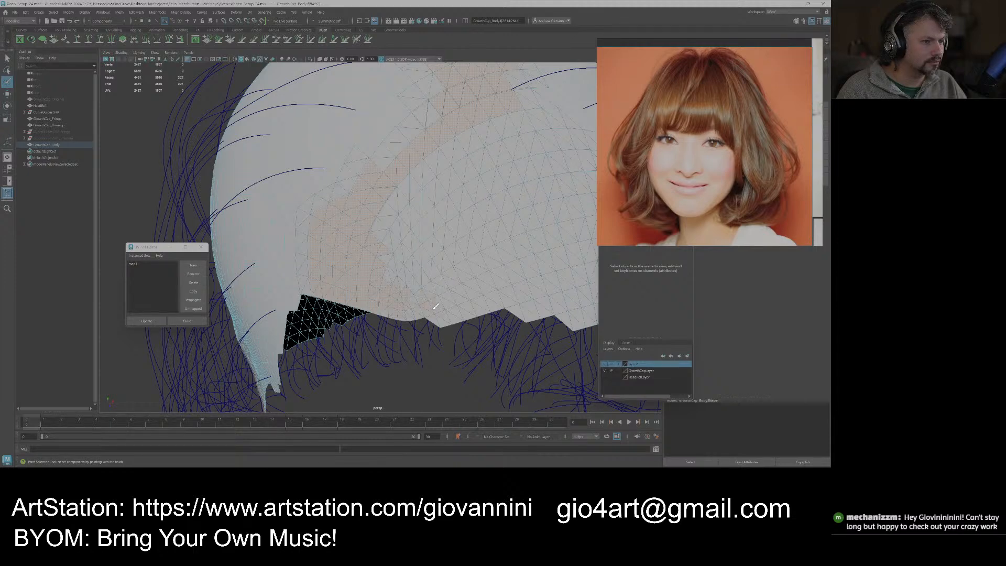
Continue the painted face band across the front and down the opposite side of the fringe area to its lower edge.
alt+drag(484, 155, 411, 215)
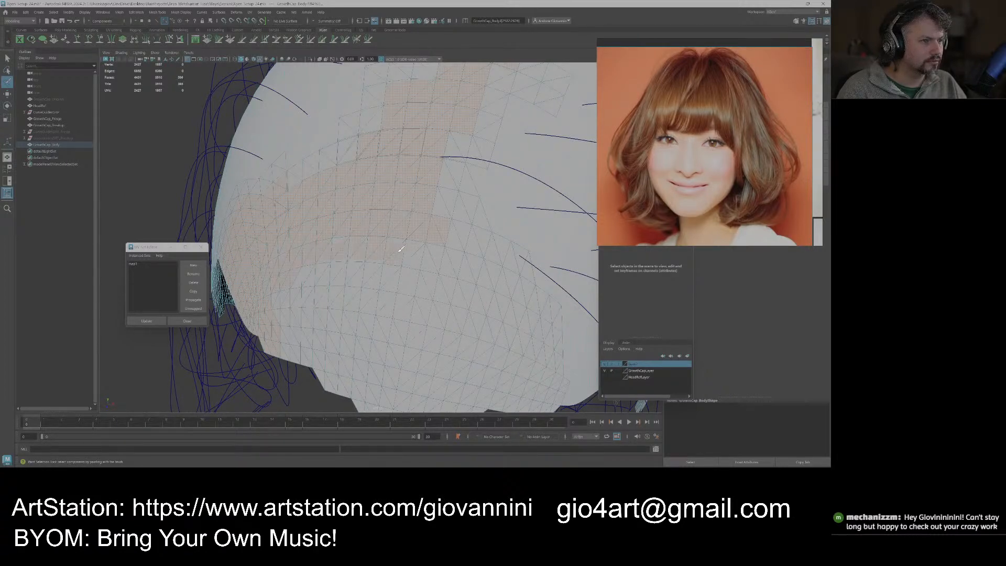
mouse_move(403, 263)
alt+mouse_down()
mouse_move(364, 235)
mouse_move(344, 184)
alt+mouse_up()
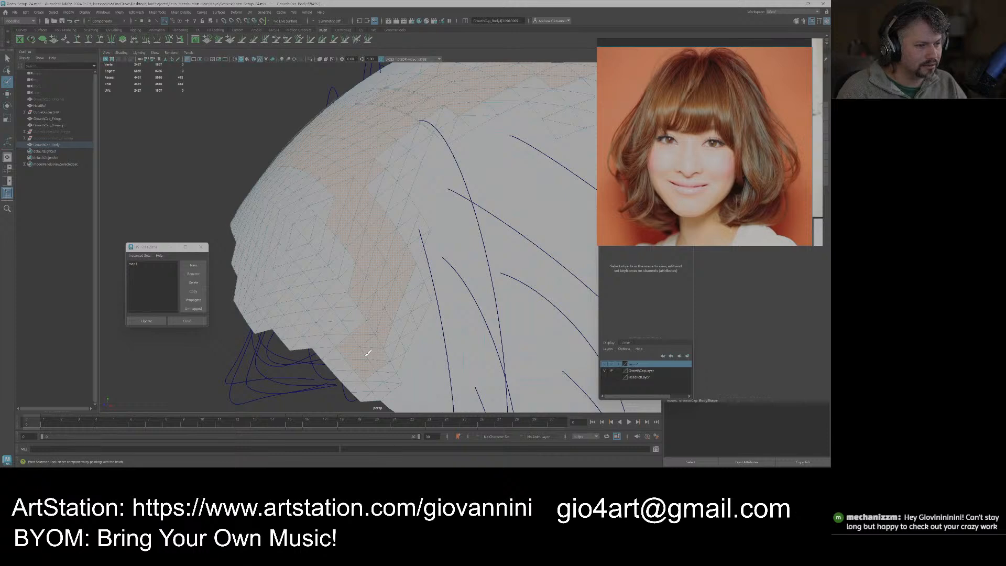
drag(377, 368, 396, 380)
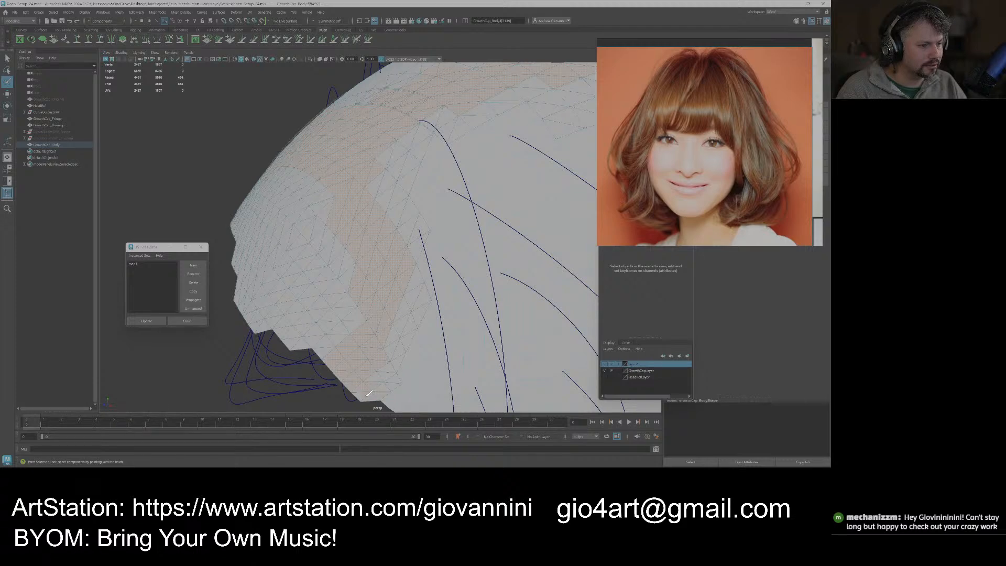
alt+drag(372, 382, 428, 269)
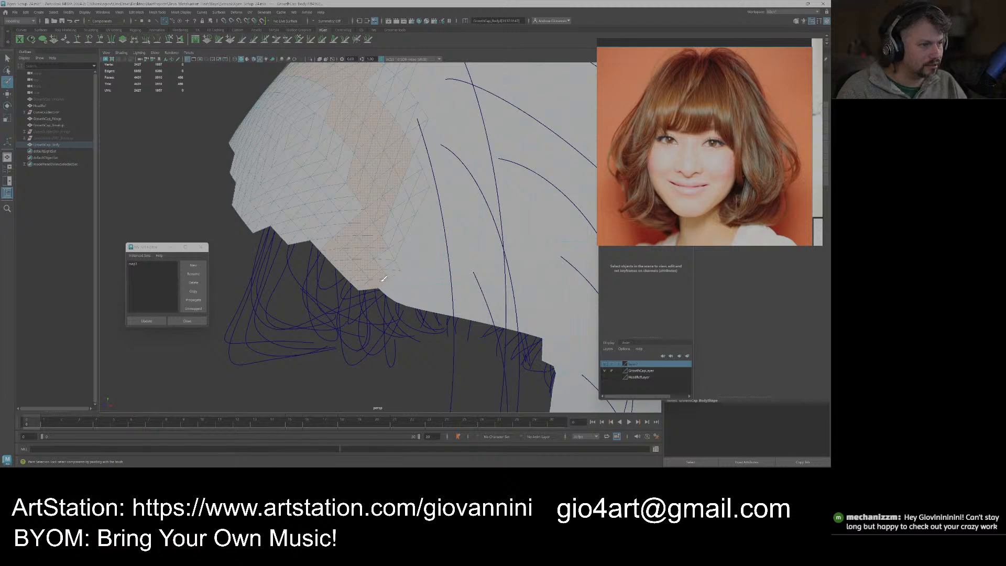
alt+drag(387, 273, 434, 248)
Paint-select the remaining GrowthCap_Body faces across the forehead between the two side bands, deselecting excess faces at the border.
key(b)
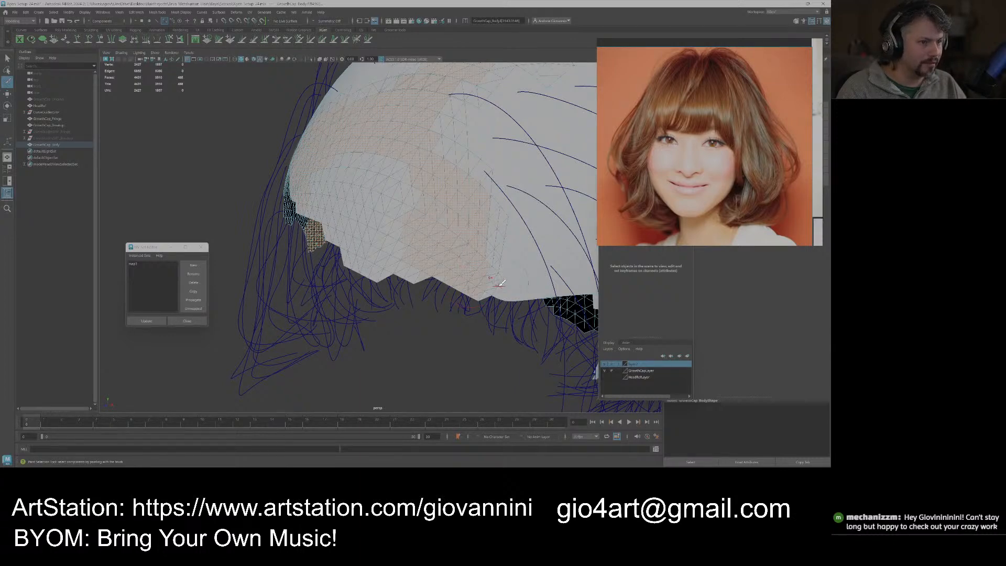
alt+drag(524, 212, 519, 217)
alt+middle_drag(517, 217, 475, 228)
alt+right_drag(475, 227, 499, 251)
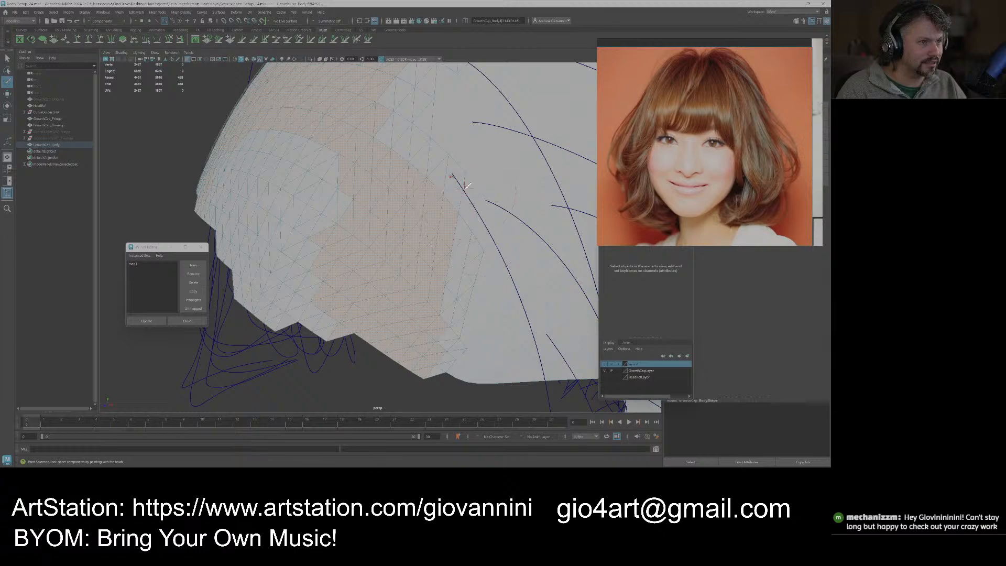
ctrl+click(456, 217)
alt+drag(463, 234, 461, 265)
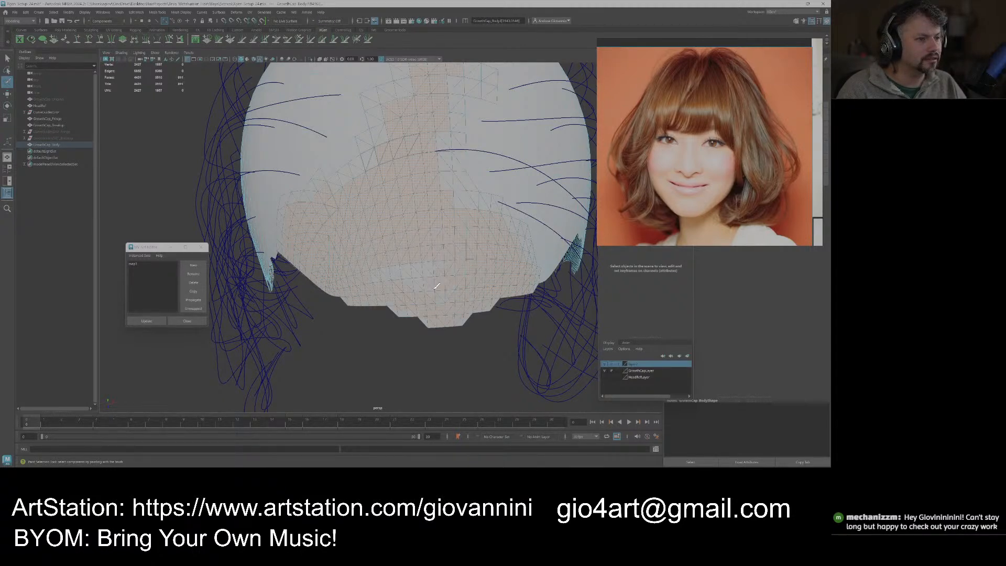
mouse_move(402, 277)
alt+mouse_down()
mouse_move(421, 274)
mouse_move(414, 319)
mouse_move(440, 287)
alt+mouse_up()
Delete the selected GrowthCap_Body faces and show the display layer holding the fringe and breakup patches.
key(q)
alt+right_drag(440, 288, 462, 290)
alt+drag(462, 289, 360, 287)
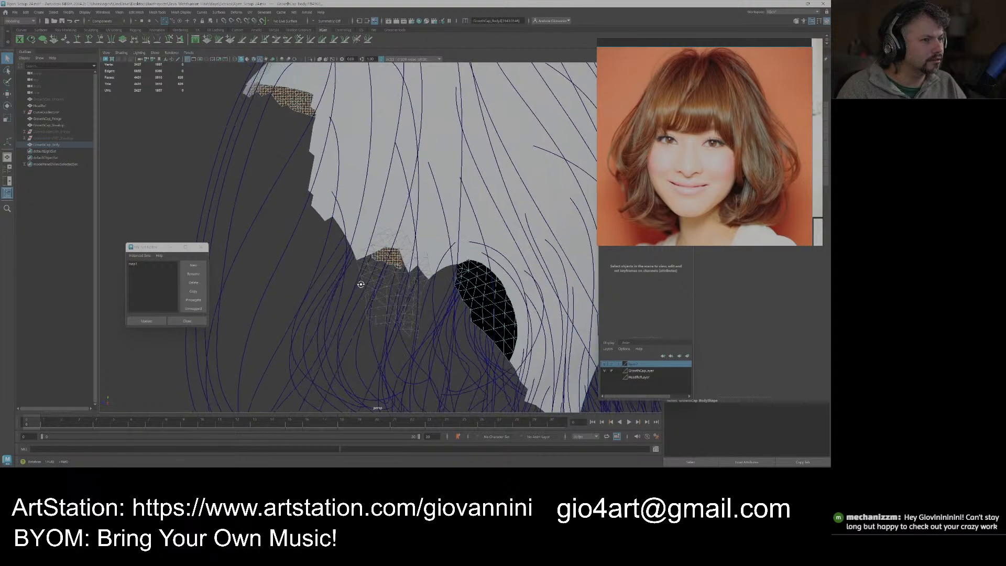
key(Delete)
alt+right_drag(360, 287, 311, 254)
alt+drag(311, 255, 459, 315)
click(617, 364)
scroll(431, 272, up, 6)
scroll(438, 273, down, 3)
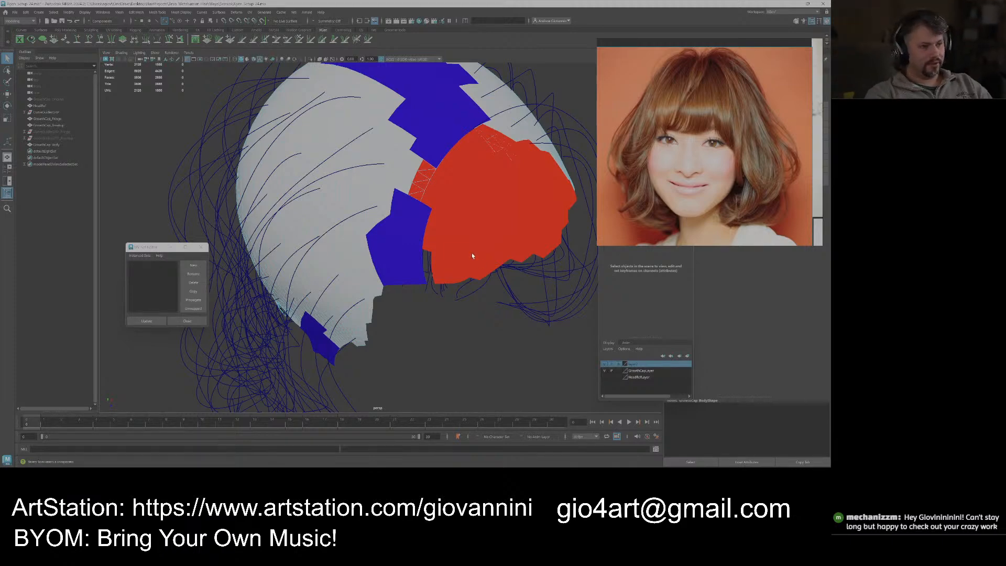
Duplicate the GrowthCap_Original mesh.
scroll(473, 254, up, 4)
alt+middle_drag(475, 251, 443, 273)
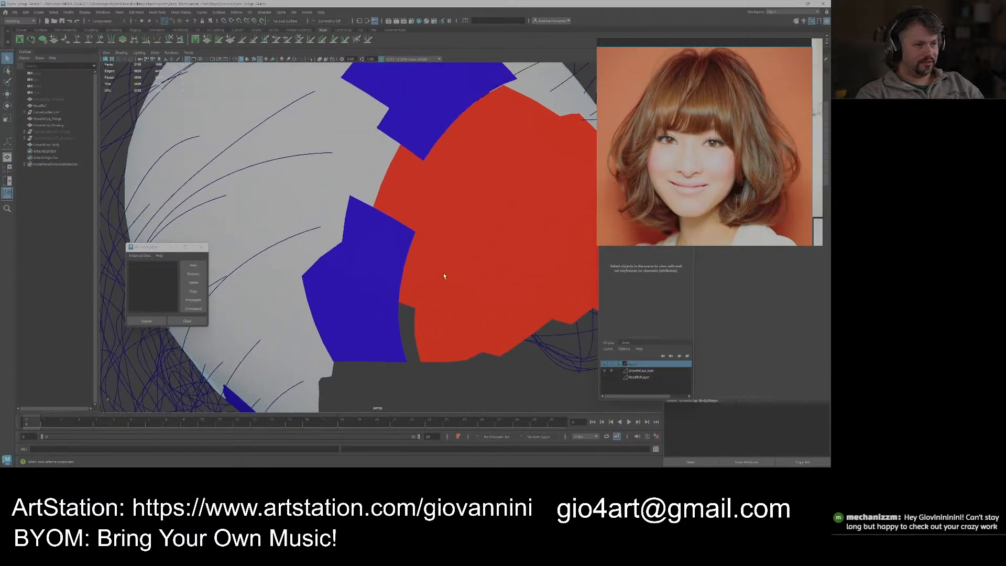
scroll(445, 289, down, 2)
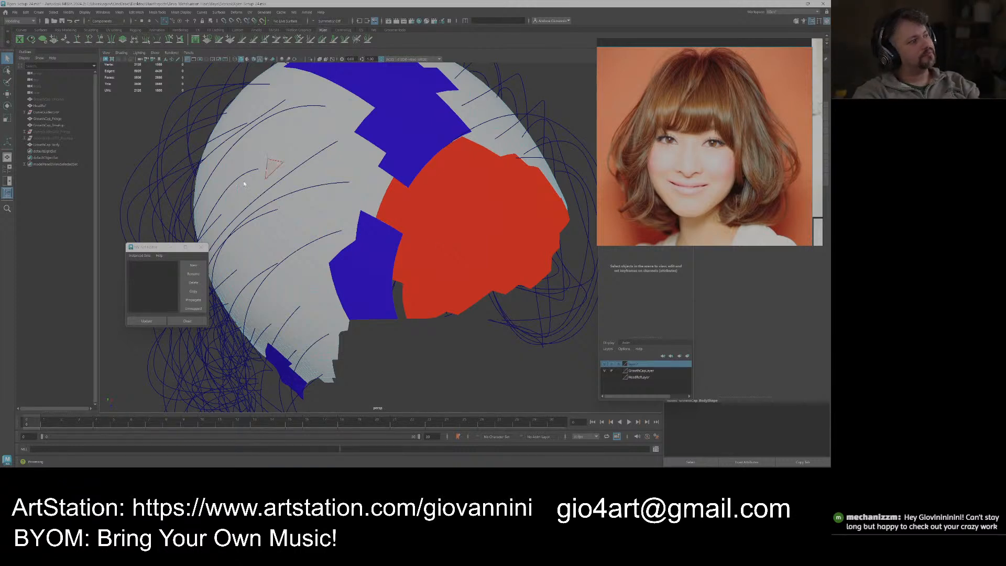
click(58, 100)
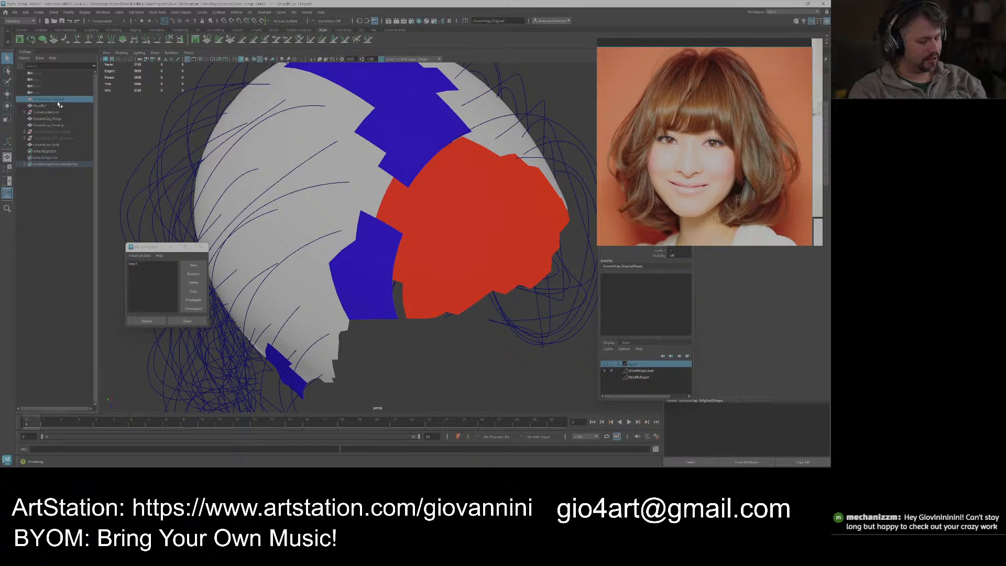
key(ctrl+d)
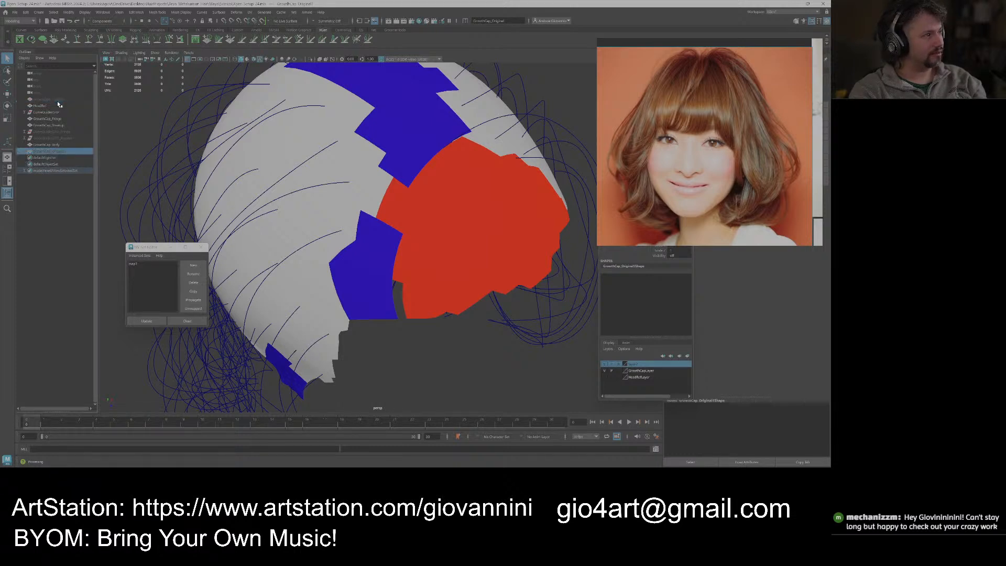
Rename the existing red GrowthCap_Fringe mesh as GrowthCap_Fringe1.
double_click(61, 152)
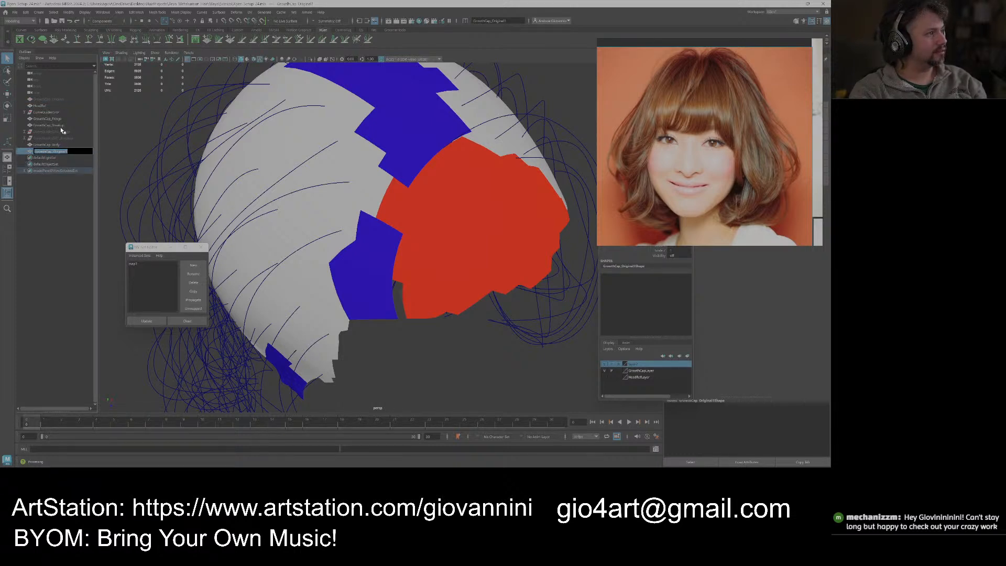
click(59, 126)
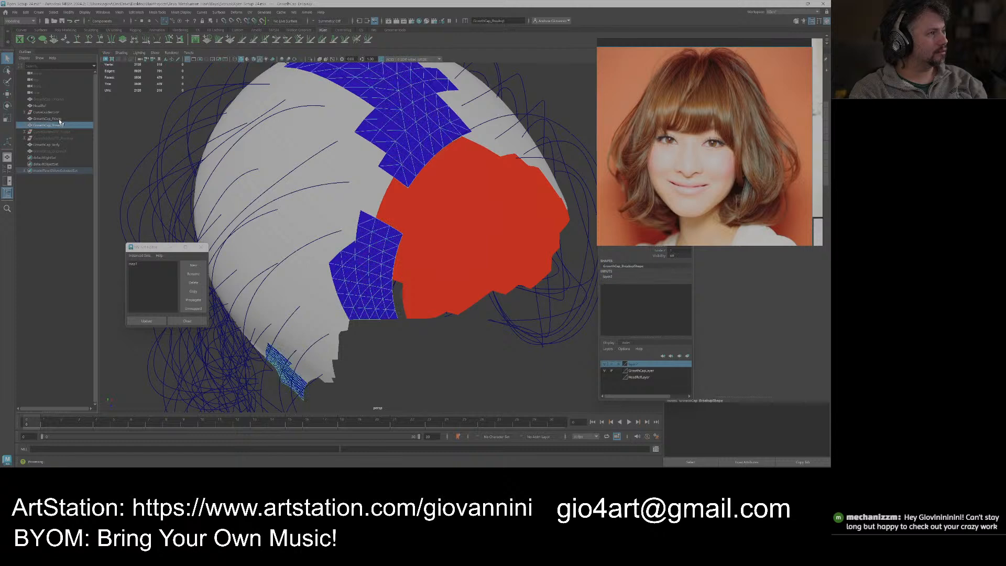
double_click(58, 120)
click(59, 118)
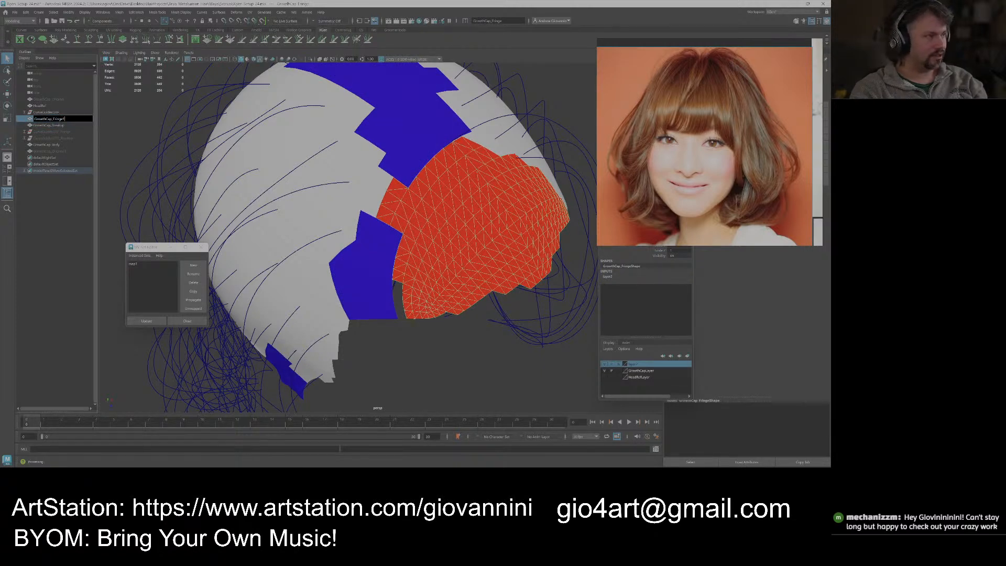
text(11)
key(BackSpace)
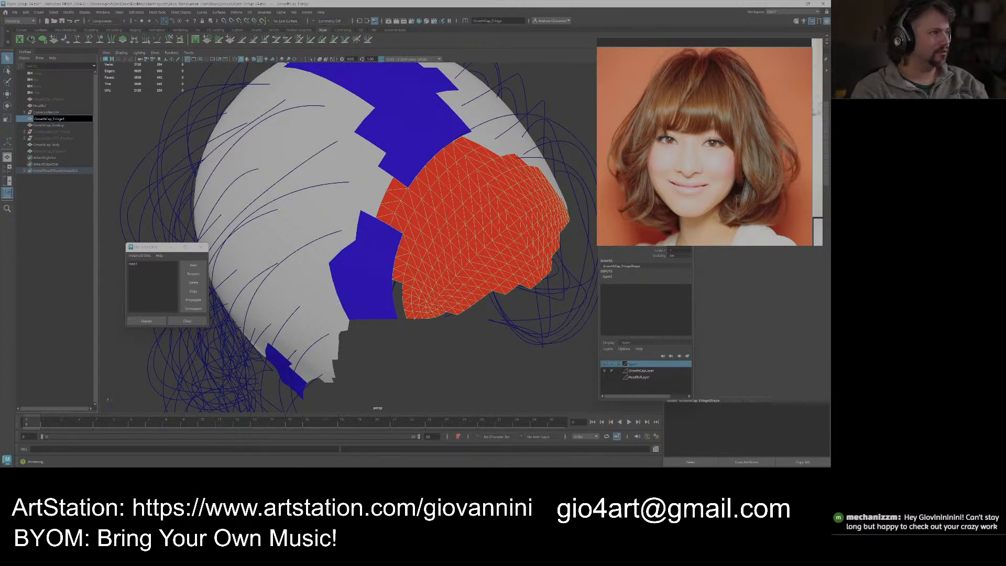
Rename the duplicated original growth cap as GrowthCap_Fringe.
click(53, 150)
double_click(53, 151)
drag(67, 151, 33, 152)
text(GrowthCap)
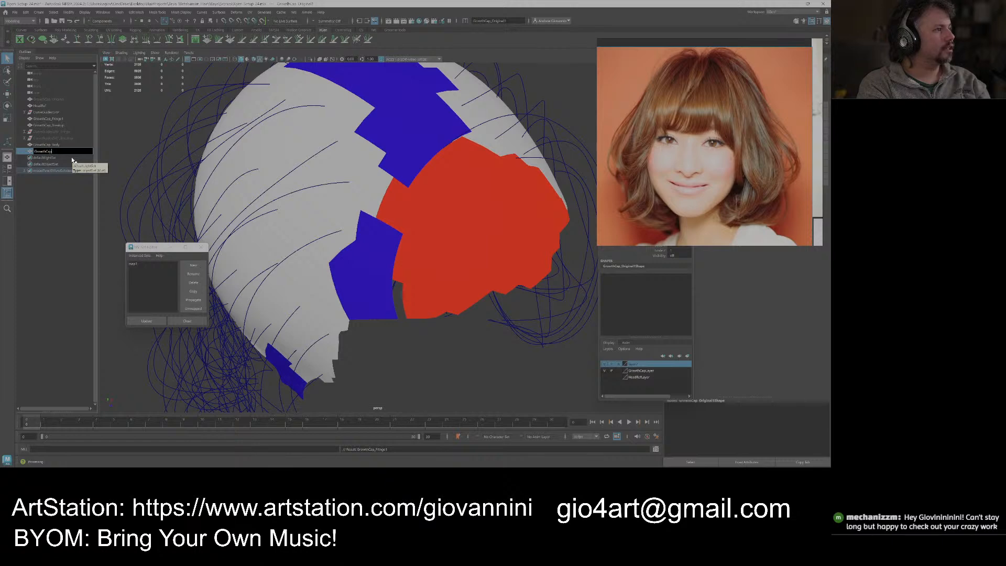
key(Return)
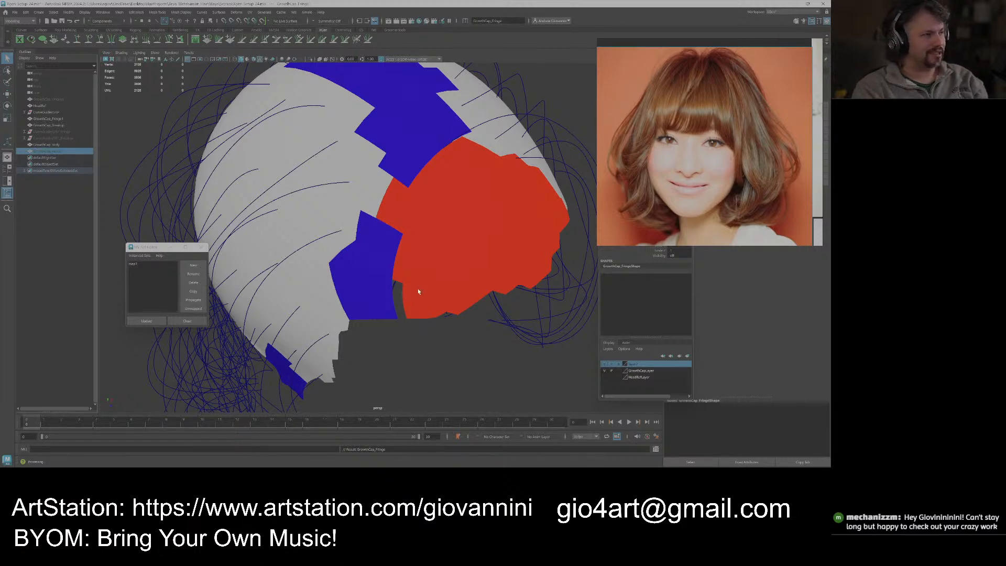
Return to object selection, assign the blue breakup growth cap to a new display layer, and hide that layer.
scroll(413, 273, up, 3)
alt+drag(405, 195, 415, 224)
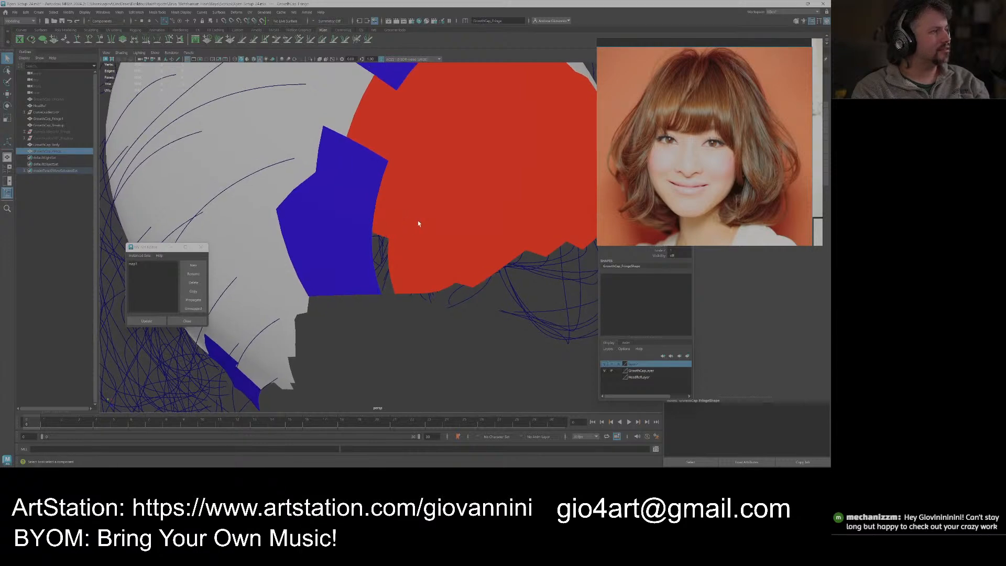
click(420, 222)
key(f)
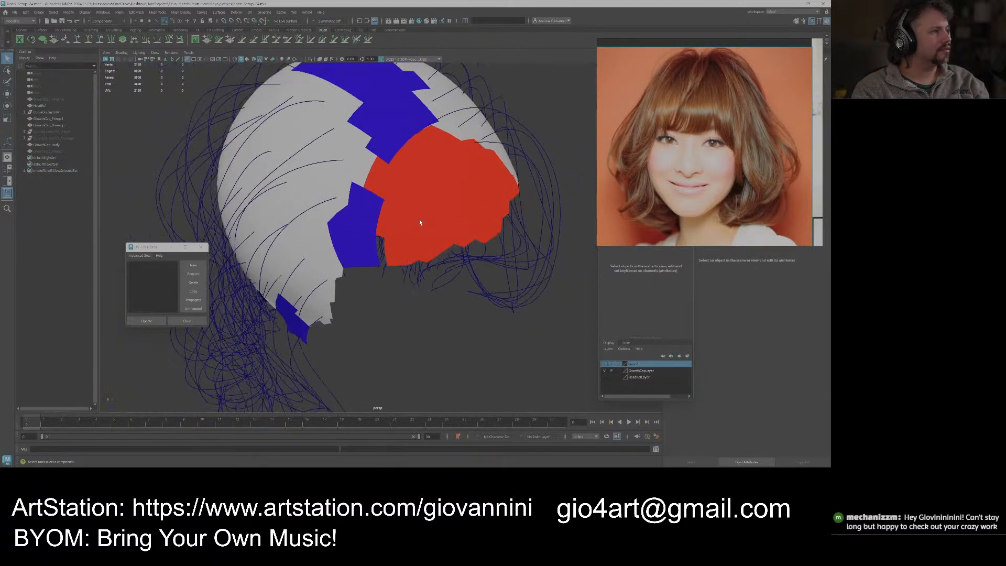
click(432, 218)
alt+drag(432, 218, 434, 229)
right_drag(435, 229, 439, 244)
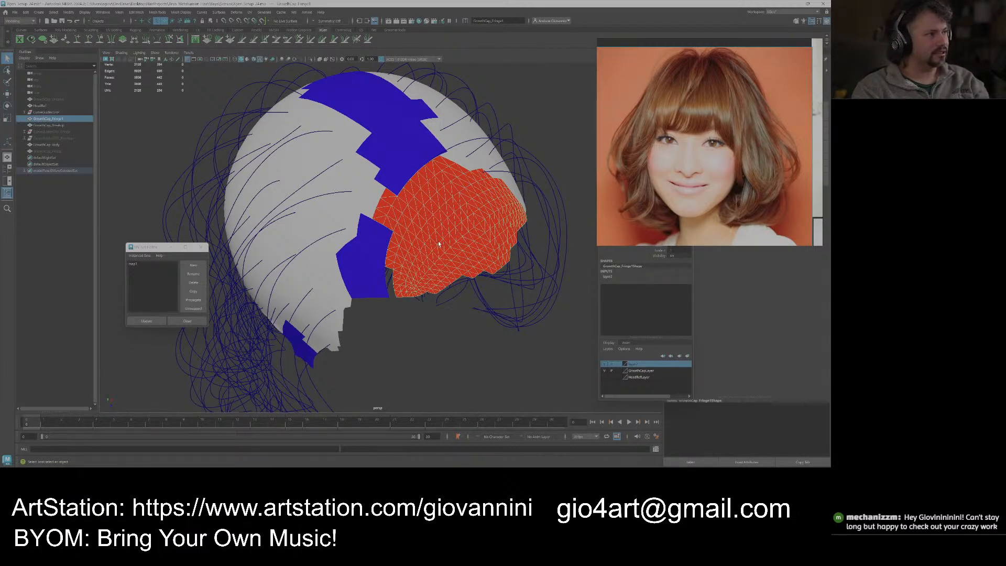
click(409, 157)
click(690, 356)
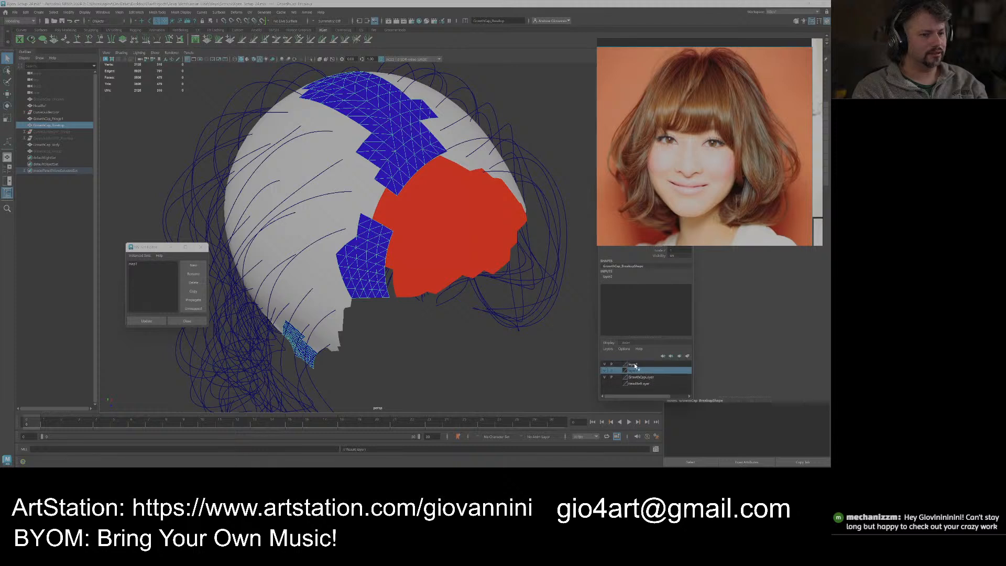
click(605, 366)
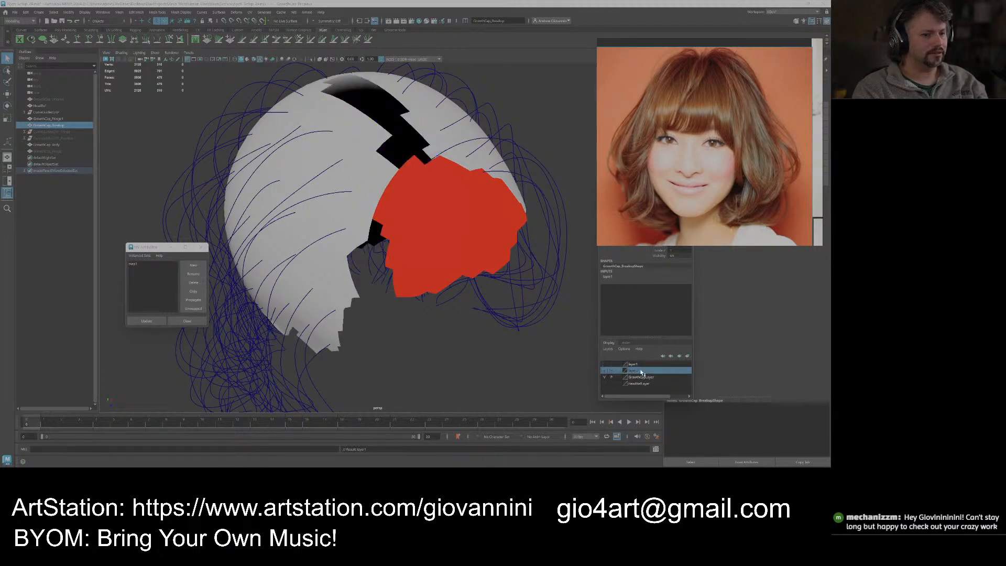
Add the white body growth cap to the hidden display layer layer1.
click(363, 185)
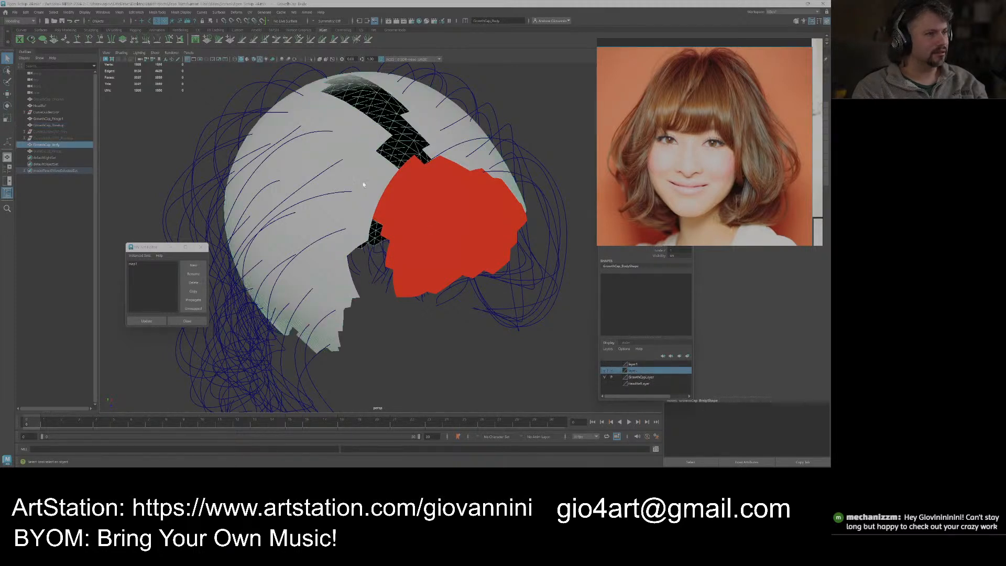
click(633, 364)
right_click(632, 363)
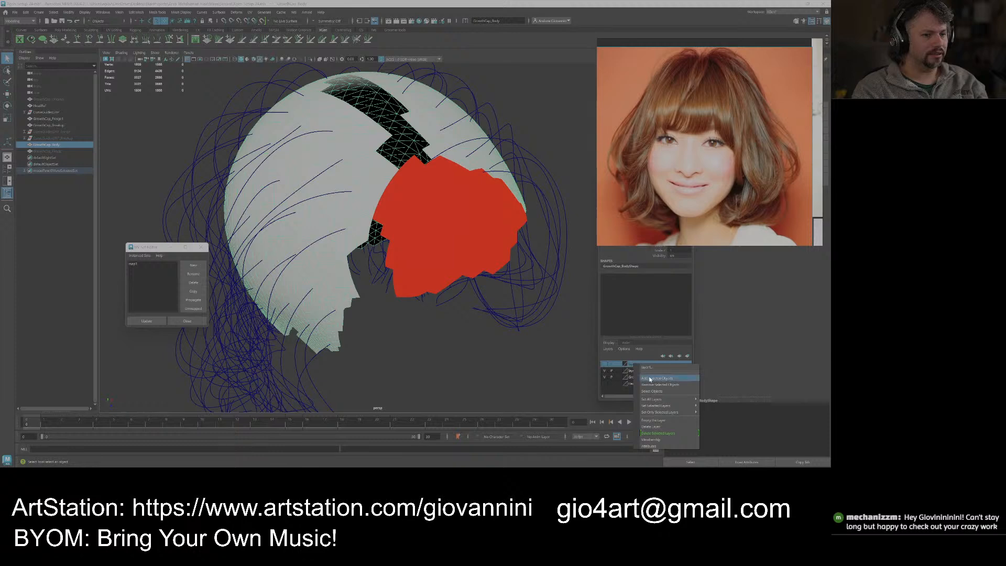
click(647, 380)
Hide the hair guide curves group so the red fringe cap is isolated in the view.
click(449, 244)
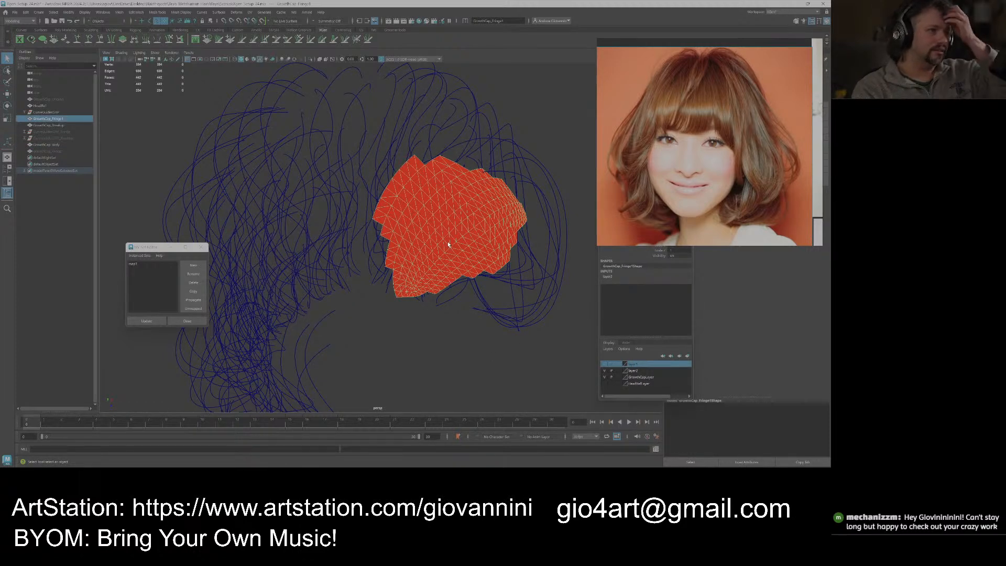
scroll(429, 272, down, 4)
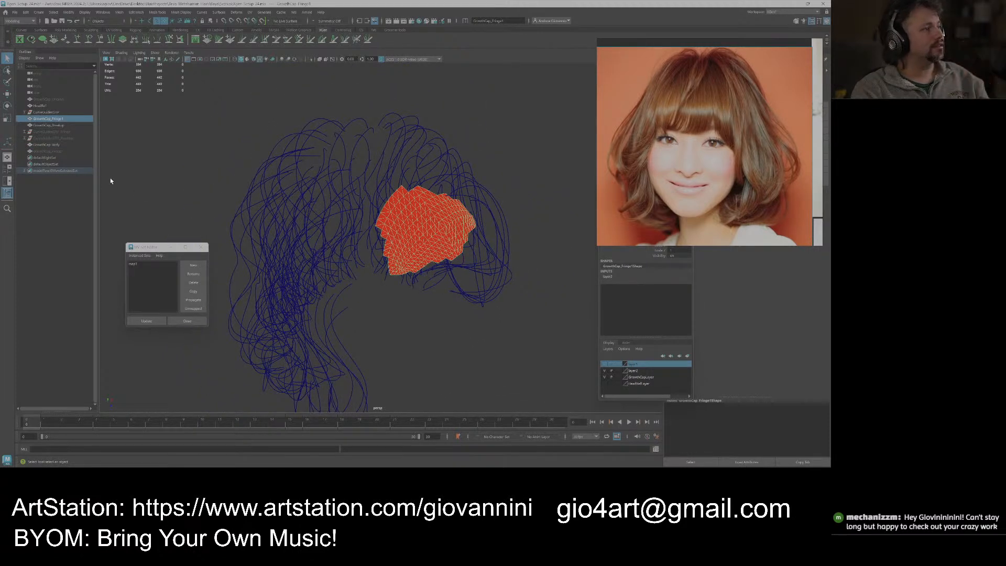
click(48, 112)
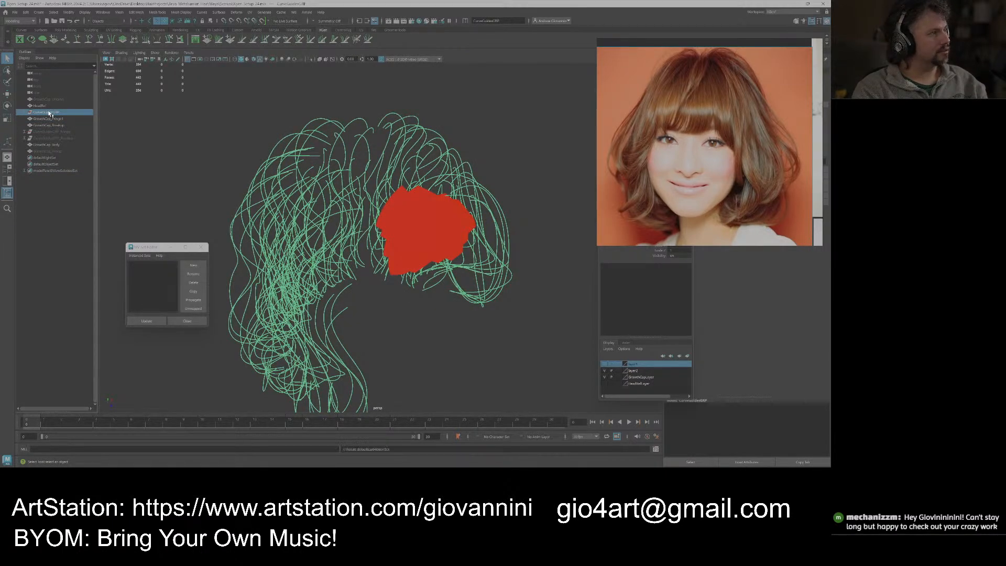
key(ctrl+h)
click(378, 232)
alt+drag(395, 225, 414, 271)
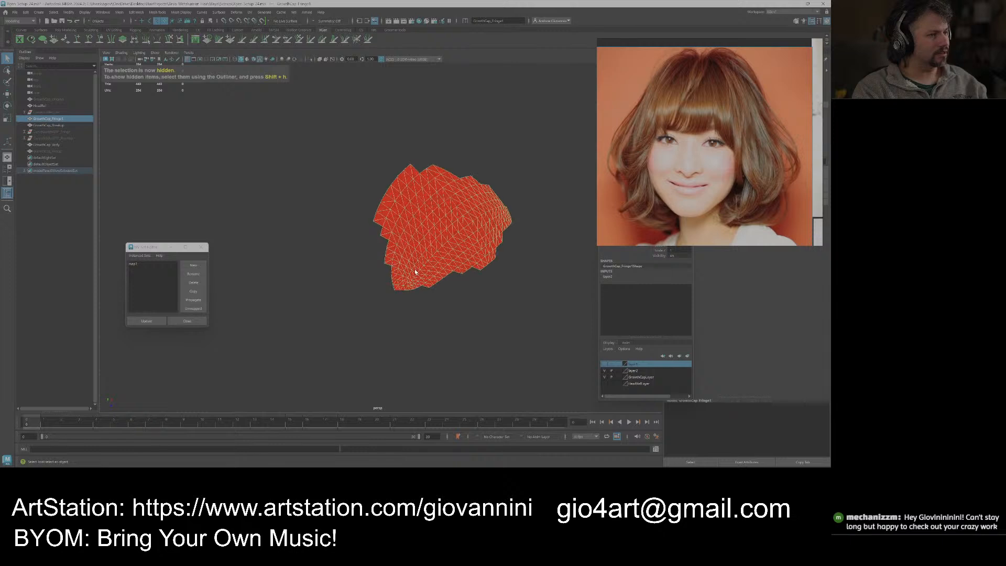
scroll(411, 282, up, 3)
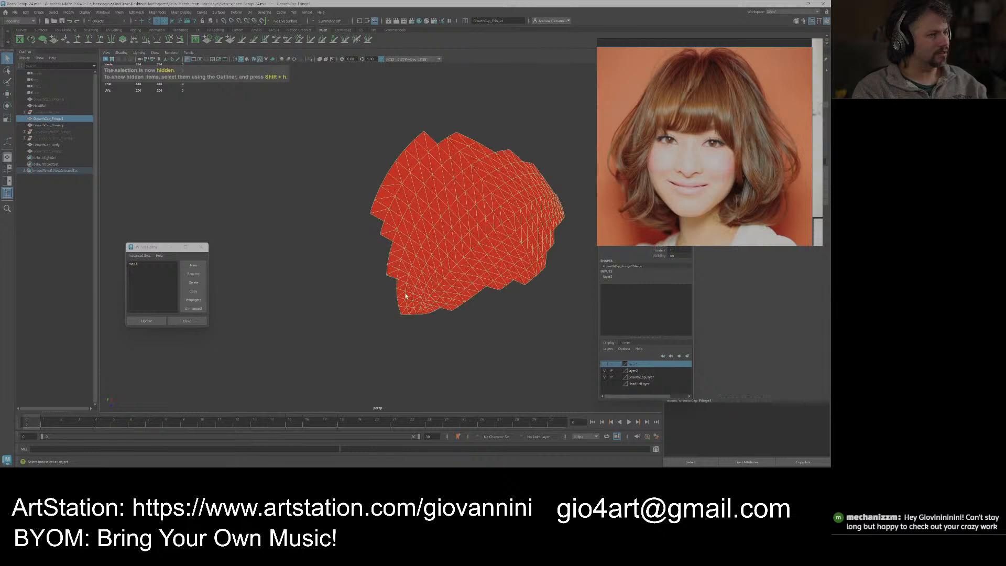
Unhide the duplicated GrowthCap_Fringe mesh and set the red fringe cap's display layer to template.
click(47, 145)
click(59, 152)
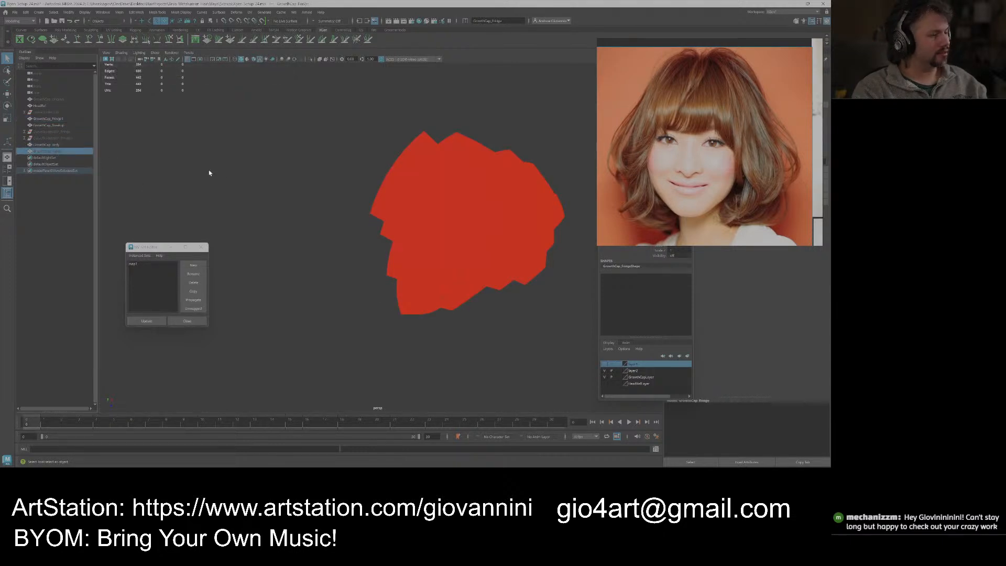
key(shift+h)
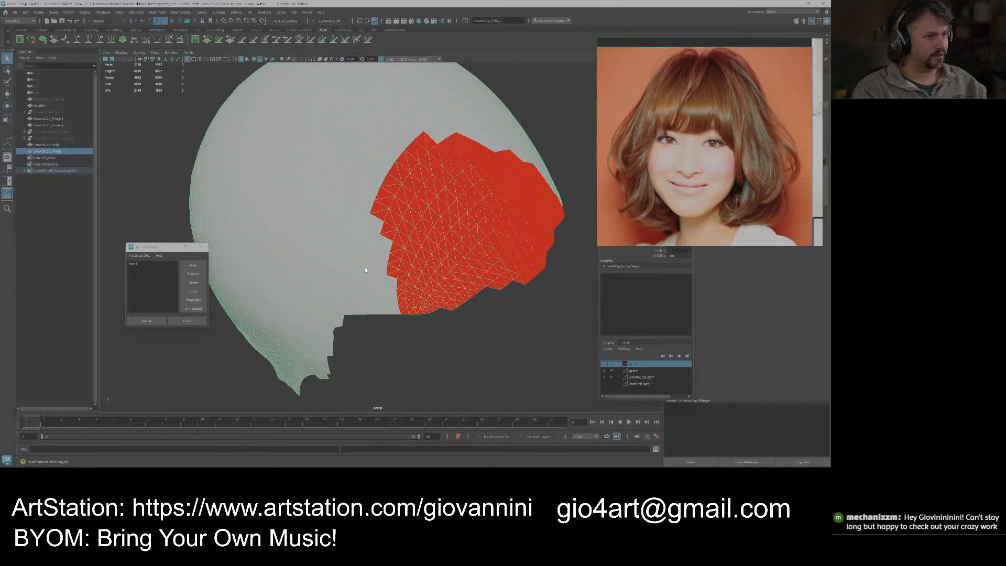
click(618, 372)
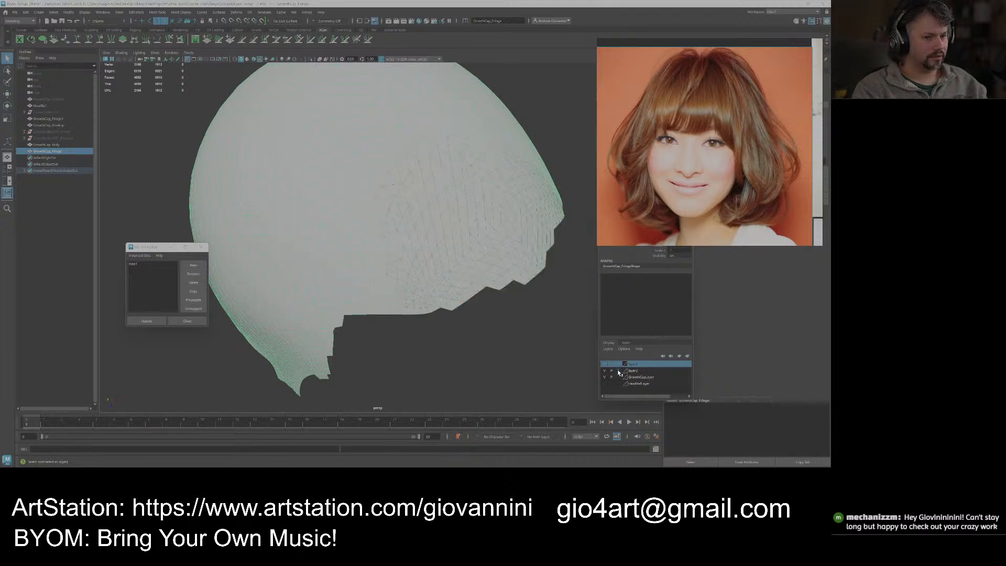
Switch the GrowthCap_Fringe mesh to face component selection with no faces selected.
alt+drag(347, 261, 426, 226)
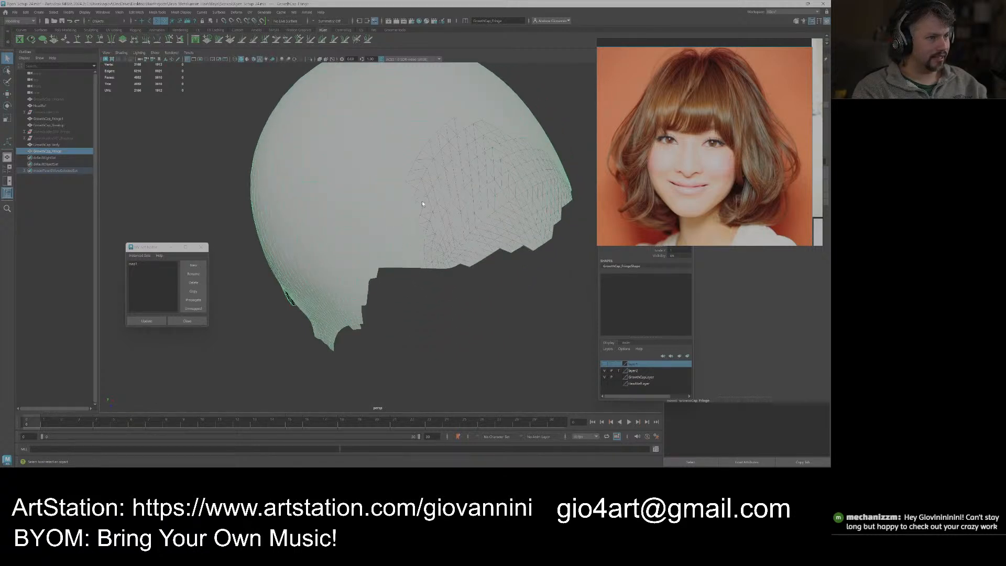
alt+drag(483, 235, 444, 250)
alt+right_drag(442, 238, 442, 260)
alt+middle_drag(443, 257, 438, 227)
right_click(439, 222)
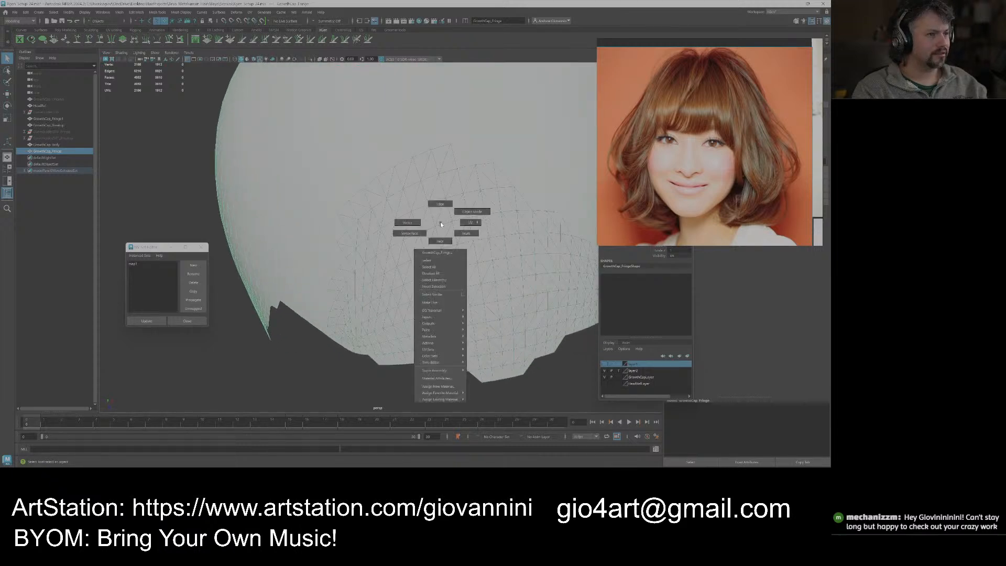
right_click(424, 234)
click(422, 254)
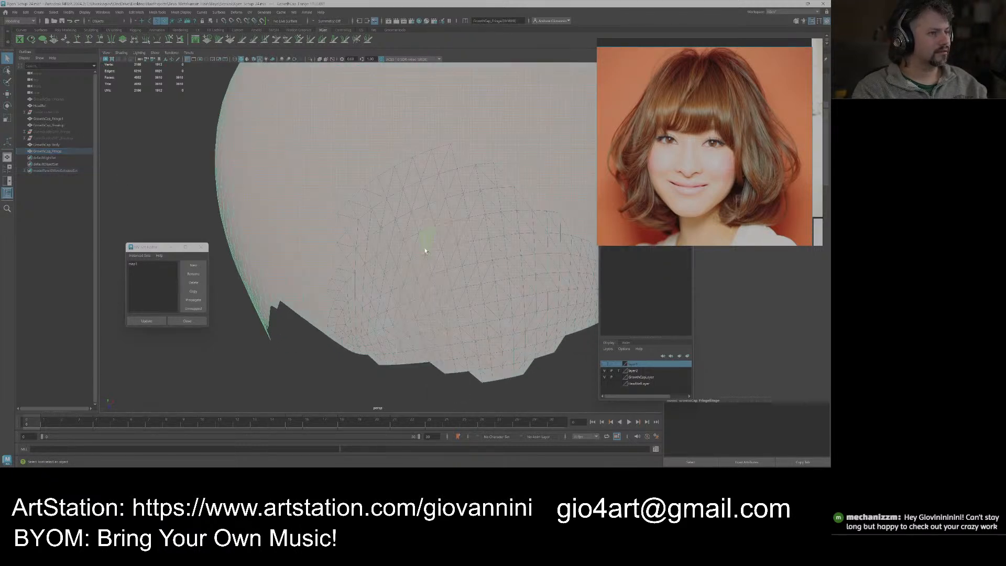
click(309, 366)
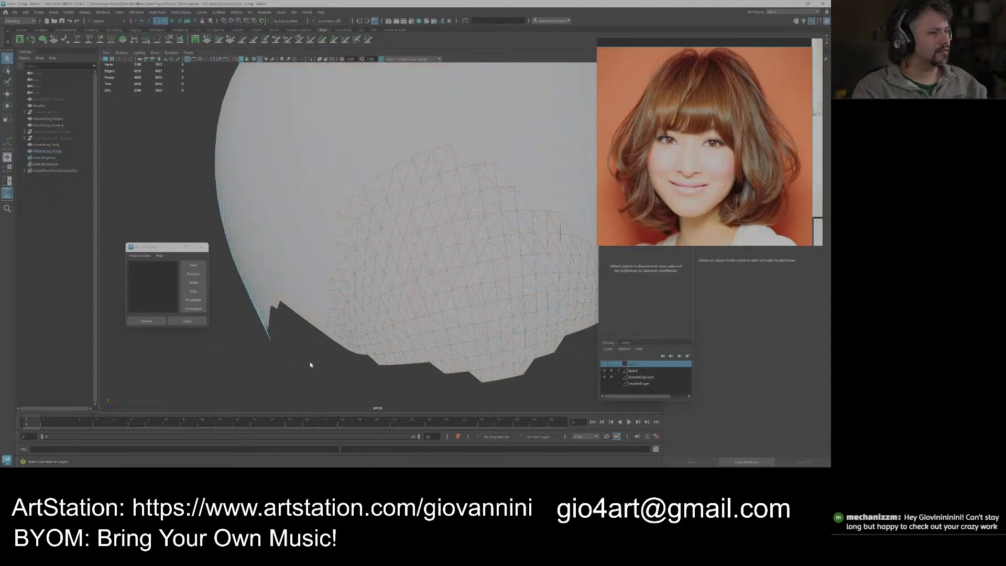
Paint-select the faces of the GrowthCap_Fringe mesh that lie within the old fringe patch's outline, all the way around it.
click(7, 81)
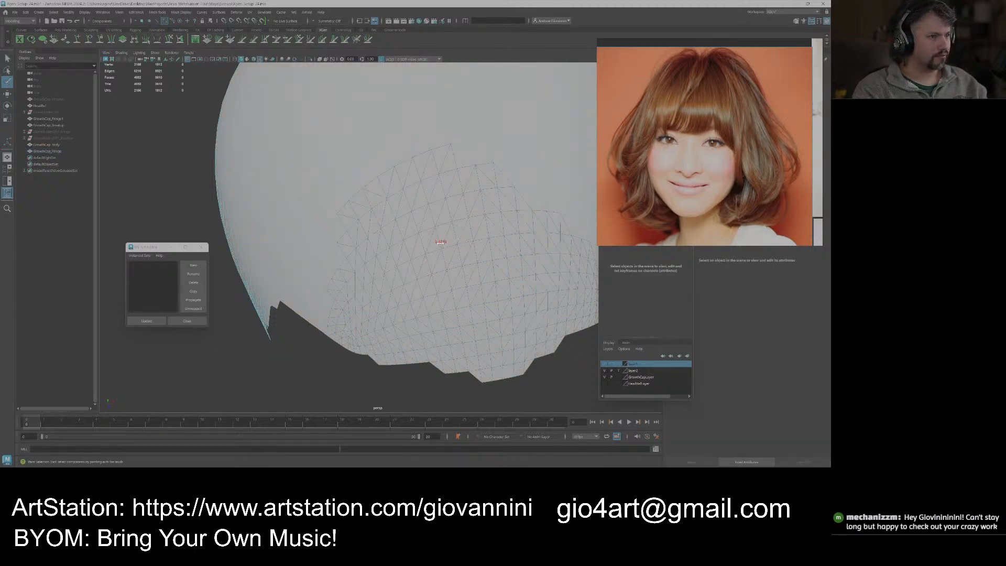
drag(469, 218, 464, 259)
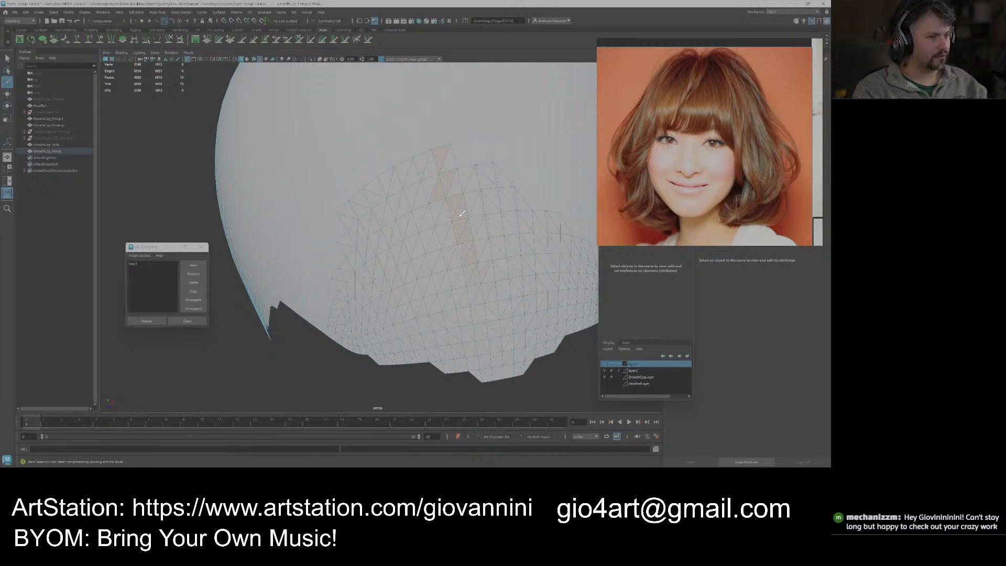
drag(391, 179, 365, 230)
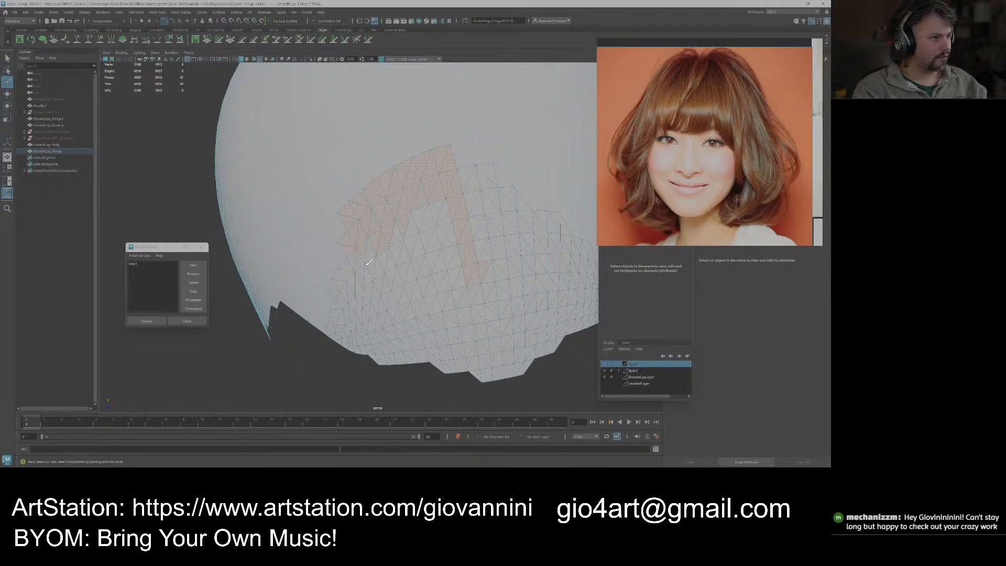
alt+drag(439, 287, 462, 263)
drag(423, 229, 419, 303)
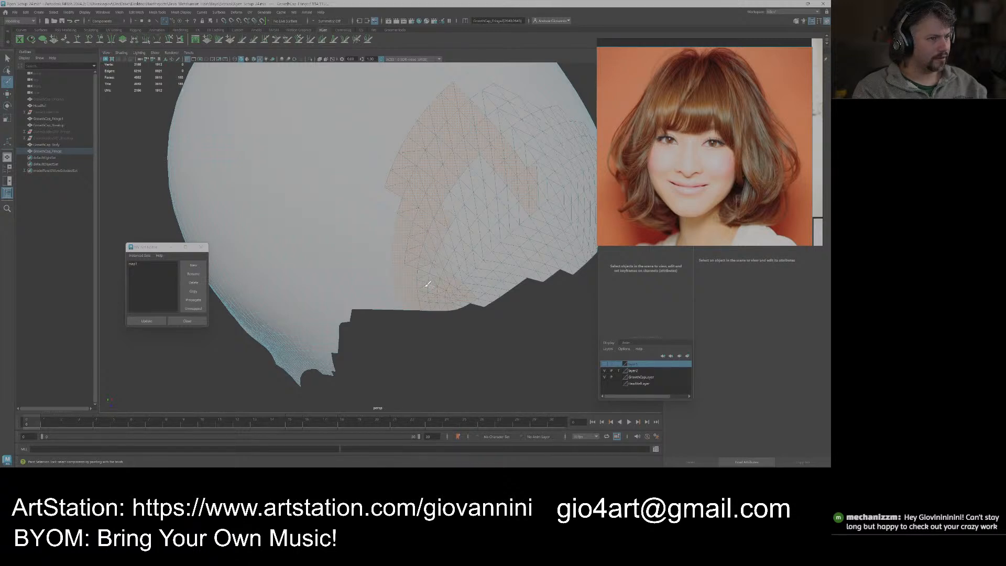
drag(492, 295, 503, 289)
drag(523, 209, 472, 178)
alt+drag(475, 256, 257, 273)
mouse_move(379, 195)
mouse_down()
mouse_move(405, 200)
mouse_move(387, 226)
mouse_up()
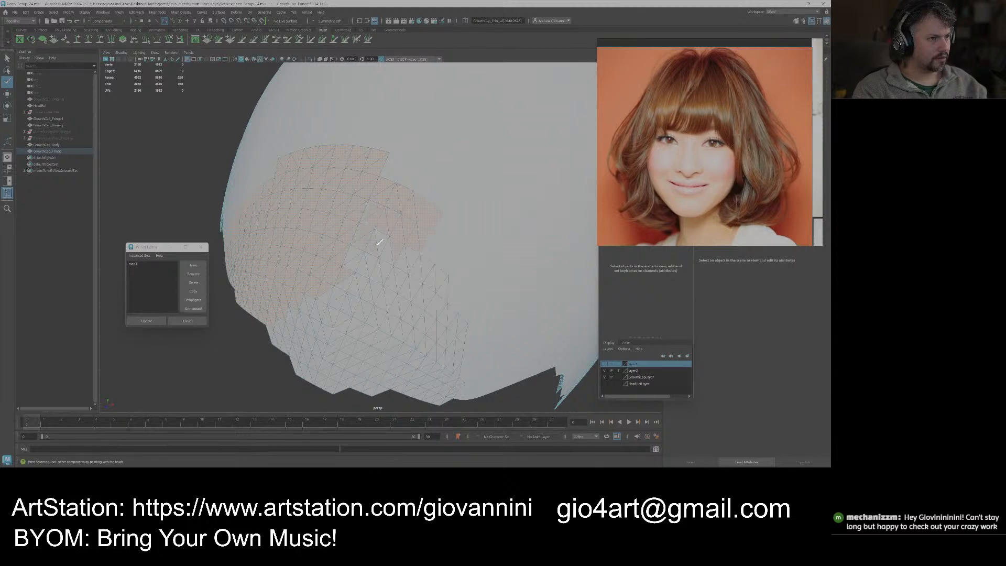
alt+drag(357, 271, 385, 251)
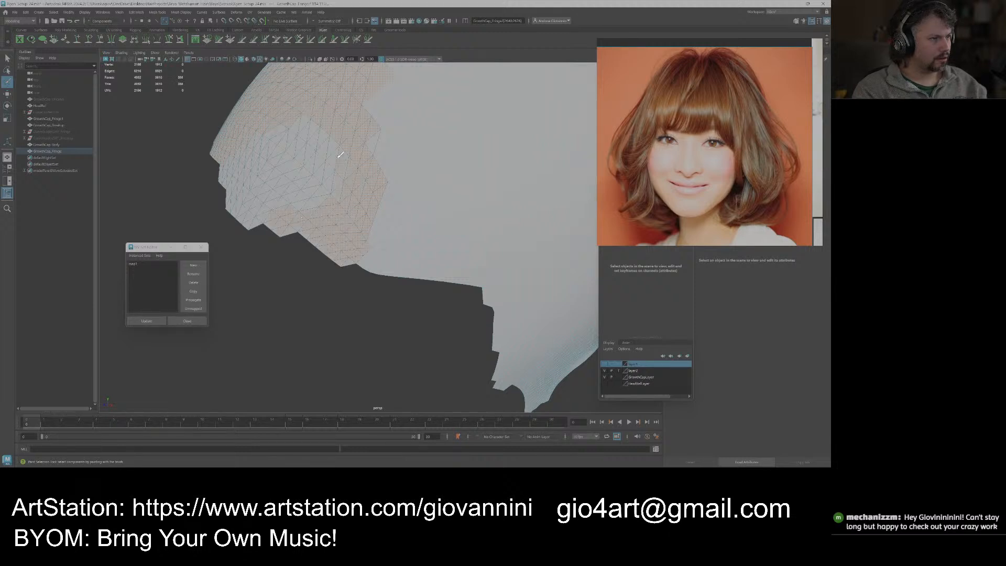
alt+drag(341, 158, 493, 278)
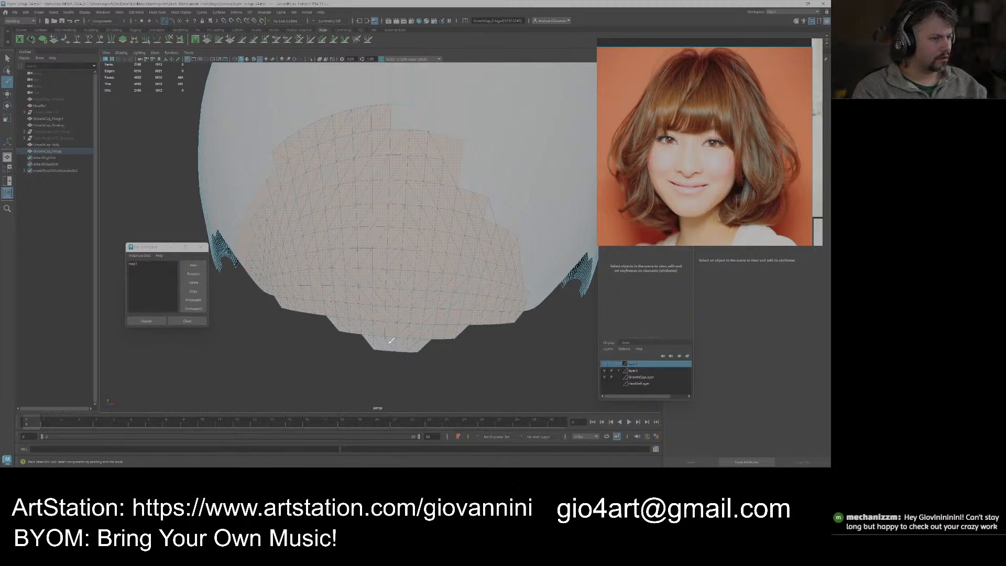
scroll(375, 339, down, 8)
key(q)
drag(508, 327, 282, 118)
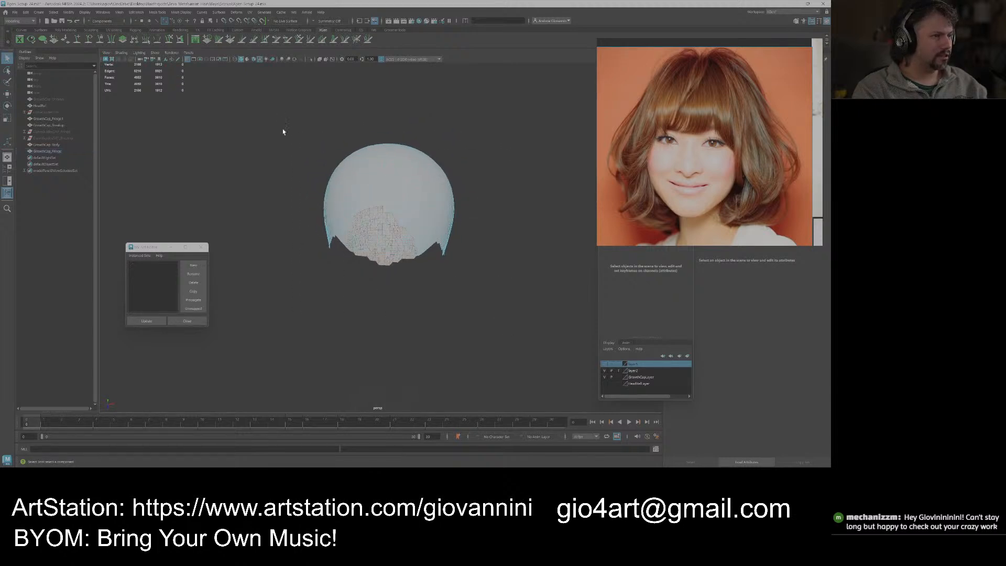
scroll(338, 288, up, 3)
scroll(346, 319, up, 3)
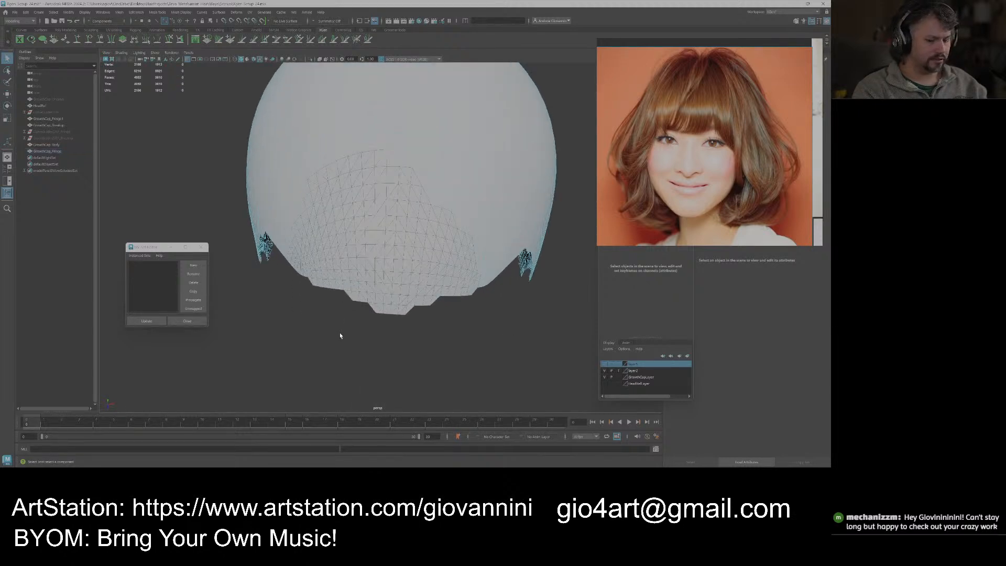
key(alt)
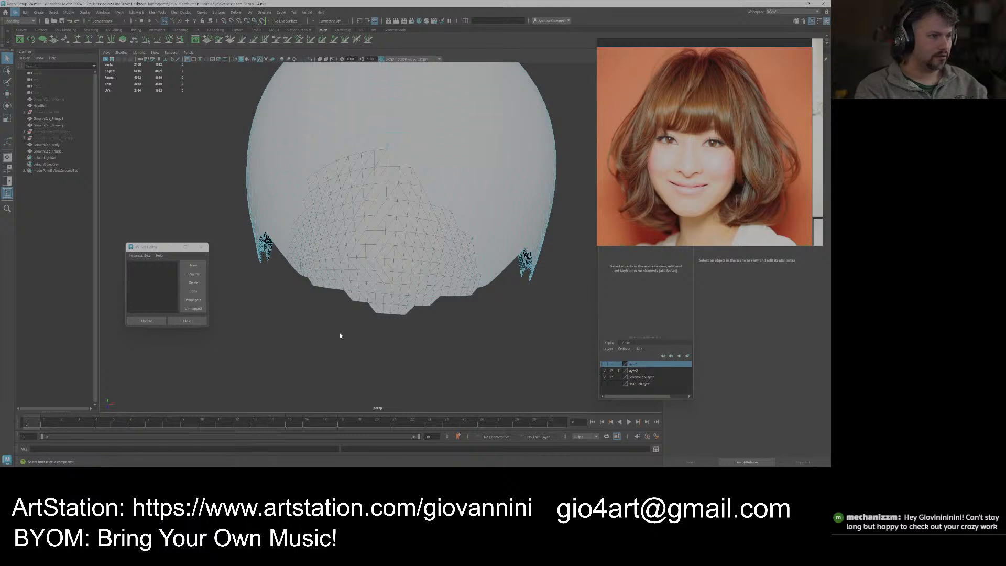
scroll(340, 326, down, 4)
key(ctrl+z)
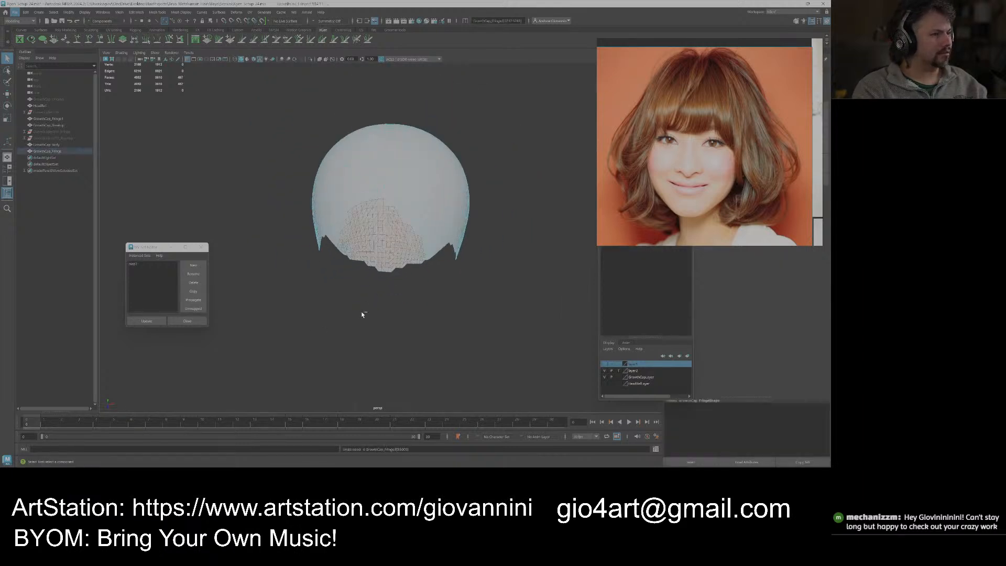
Invert the face selection, delete all cap faces outside the fringe patch, and return the mesh to object mode.
alt+drag(386, 316, 453, 299)
key(w)
scroll(492, 275, up, 2)
drag(520, 109, 243, 405)
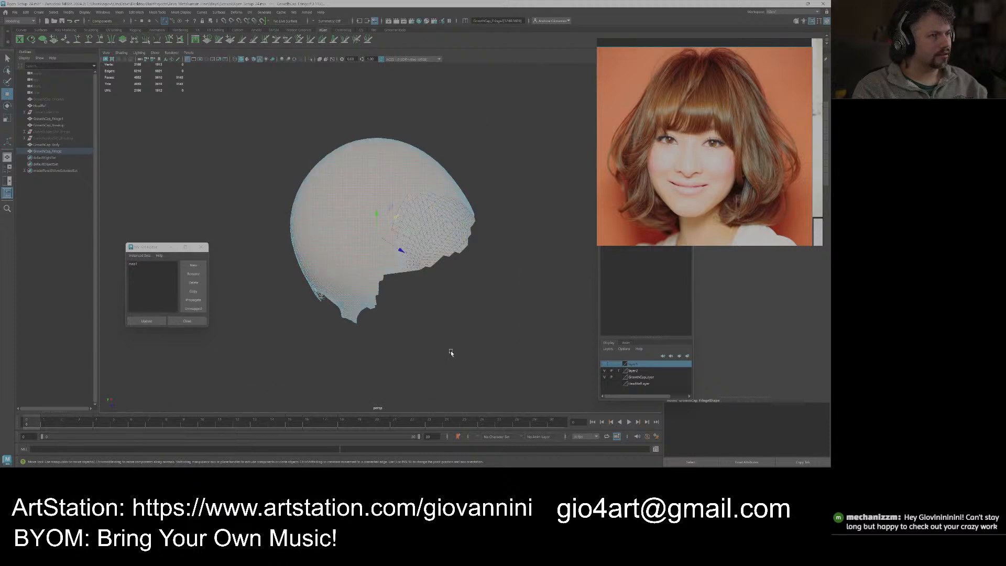
key(Delete)
scroll(487, 319, up, 4)
alt+drag(472, 319, 429, 319)
alt+middle_drag(429, 319, 479, 330)
right_drag(425, 220, 440, 210)
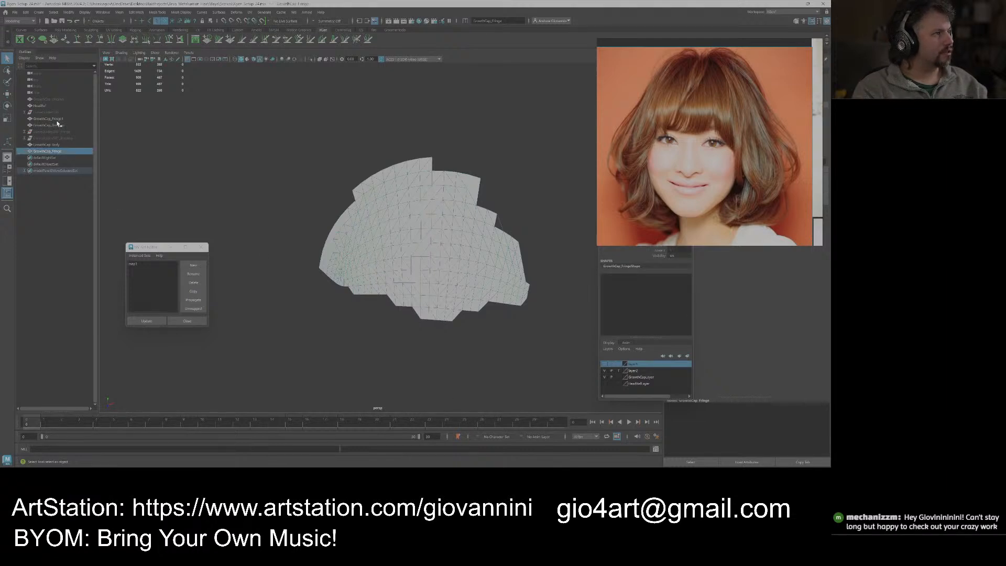
Delete the old GrowthCap_Fringe1 mesh and assign the existing red fringe material to the new GrowthCap_Fringe mesh.
click(48, 119)
key(Delete)
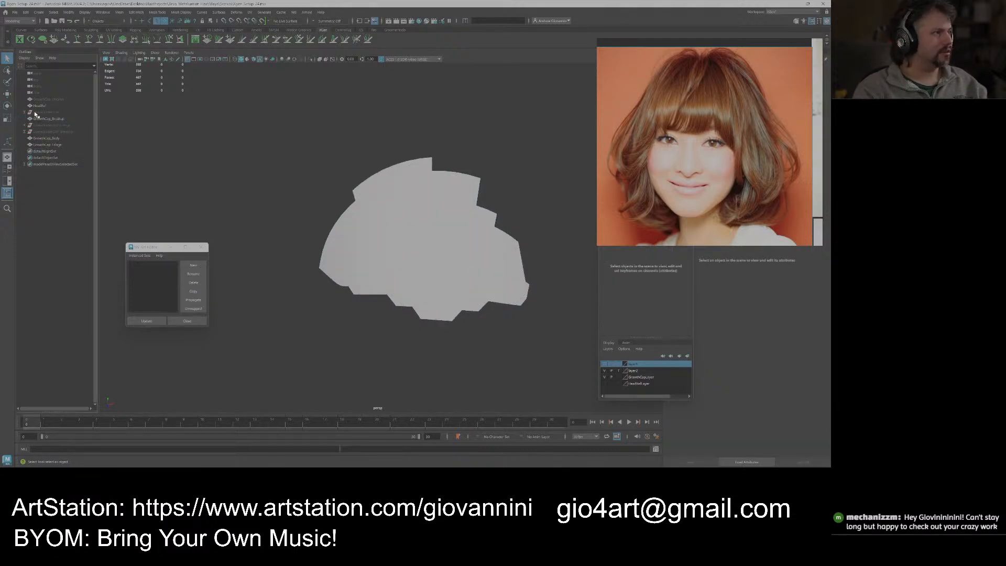
click(354, 209)
right_click(412, 225)
mouse_move(424, 400)
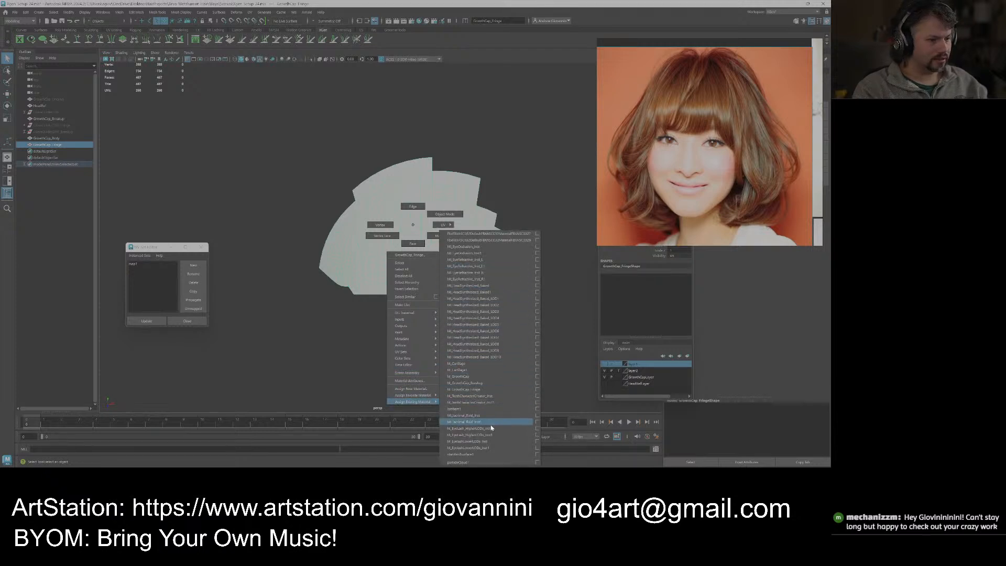
click(492, 390)
click(464, 360)
alt+right_drag(464, 361, 346, 326)
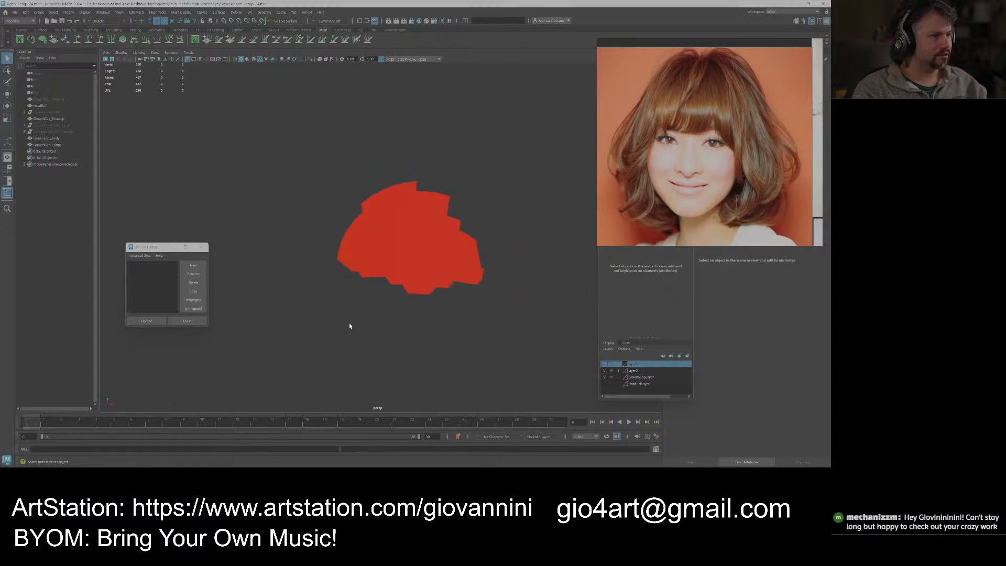
Show the hidden display layer so the other growth caps appear around the new red fringe cap.
alt+drag(346, 326, 398, 238)
click(398, 238)
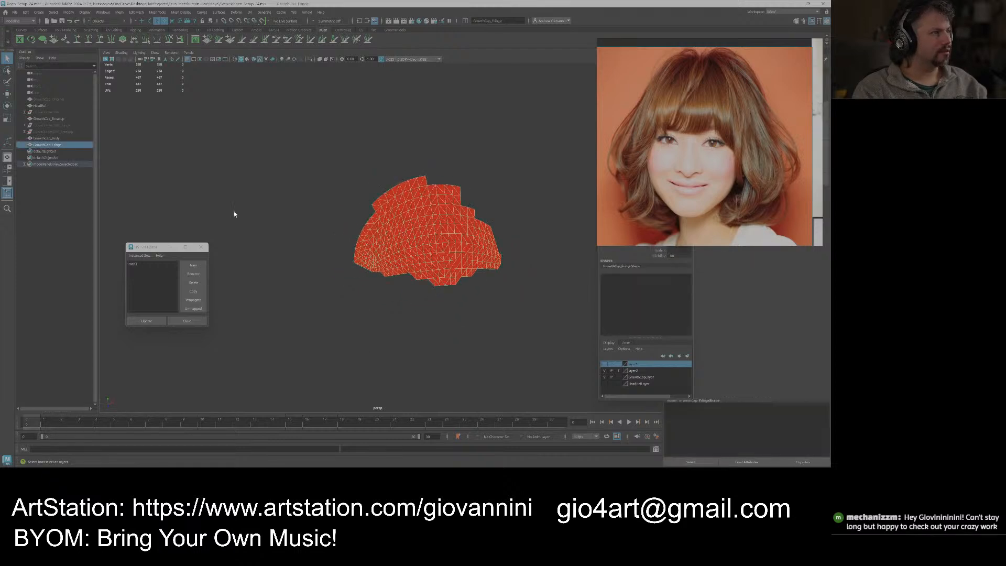
click(604, 364)
alt+right_drag(468, 306, 424, 292)
alt+middle_drag(425, 292, 421, 333)
click(422, 334)
alt+drag(421, 334, 438, 230)
Select all vertices of the blue breakup growth cap, nudge them slightly with the Move tool, and return to object mode.
click(403, 217)
right_drag(487, 156, 458, 155)
scroll(493, 252, down, 3)
drag(520, 363, 304, 164)
scroll(391, 266, up, 4)
alt+drag(393, 268, 399, 259)
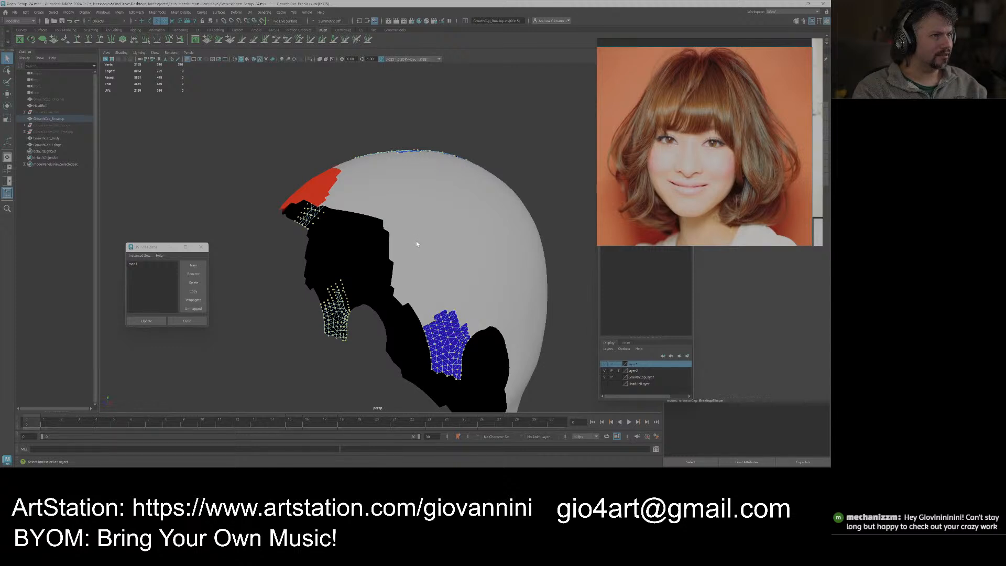
key(w)
middle_drag(470, 232, 470, 233)
alt+drag(470, 234, 558, 304)
scroll(516, 292, up, 10)
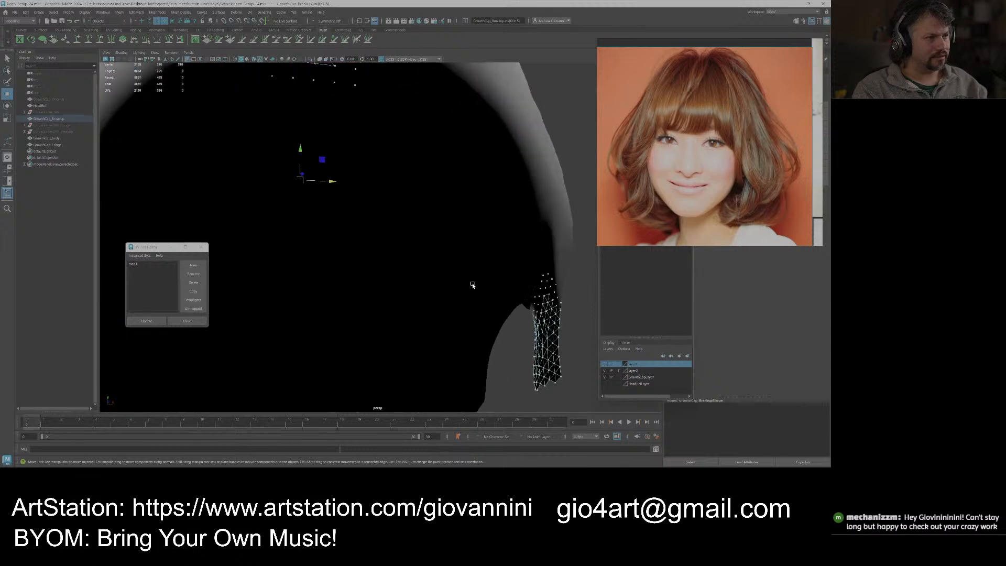
alt+drag(448, 258, 387, 212)
alt+drag(384, 212, 353, 227)
scroll(353, 226, down, 5)
right_drag(457, 156, 484, 147)
Switch the blue breakup cap to edge selection and select its front border edge at the small gap above the red fringe cap.
scroll(459, 278, down, 3)
alt+drag(458, 278, 443, 247)
alt+middle_drag(442, 247, 433, 300)
alt+right_drag(433, 301, 478, 320)
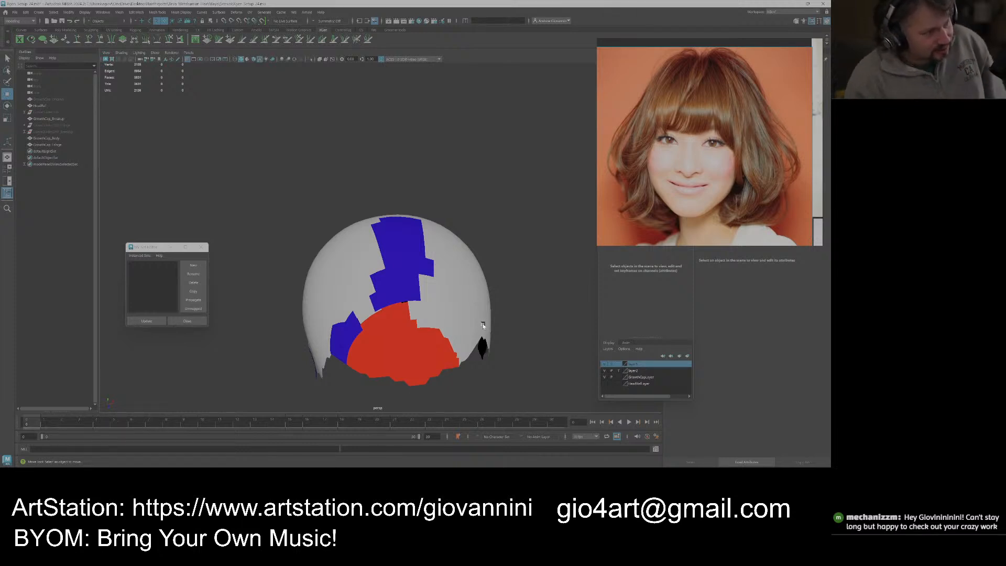
scroll(462, 326, up, 10)
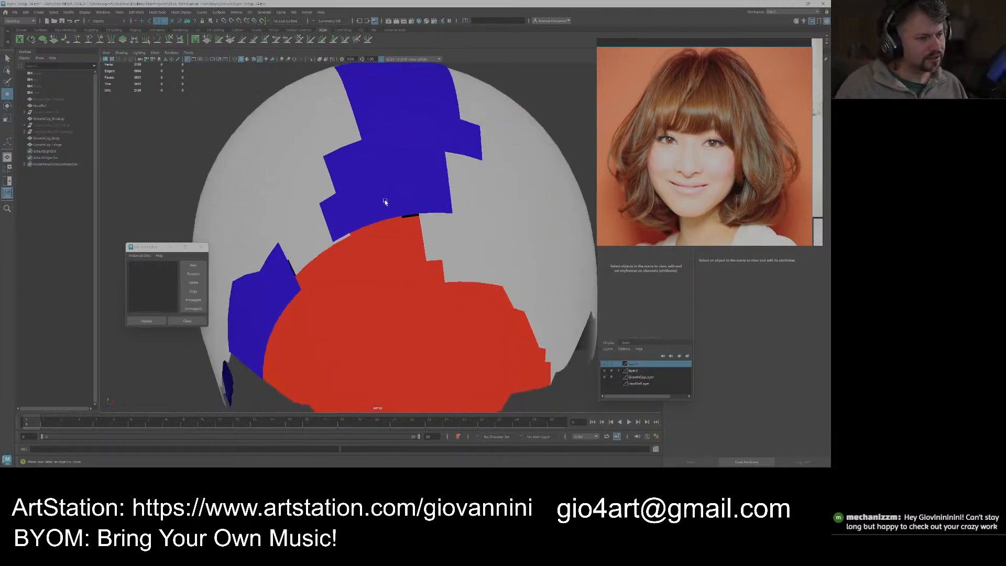
alt+middle_drag(424, 314, 418, 265)
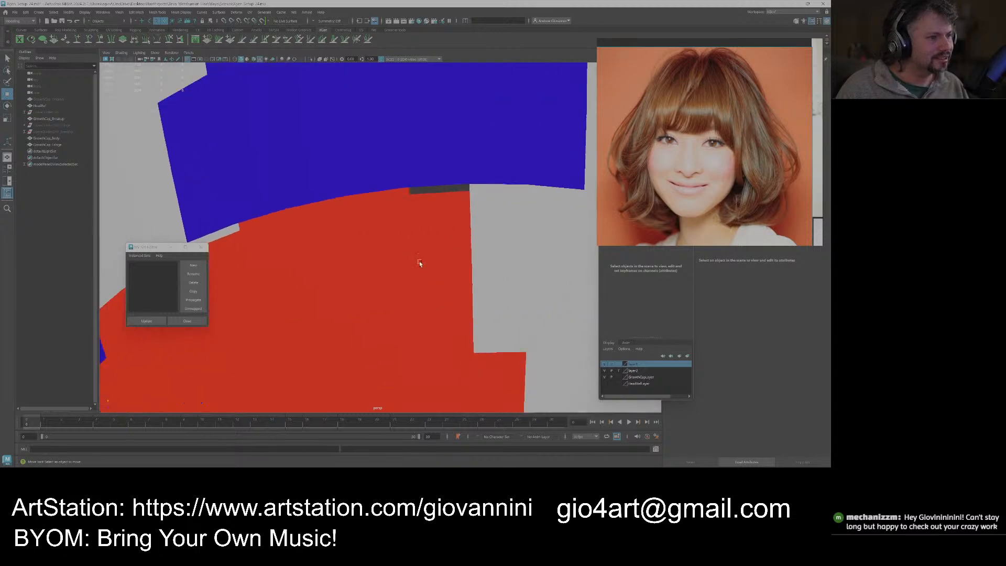
click(447, 198)
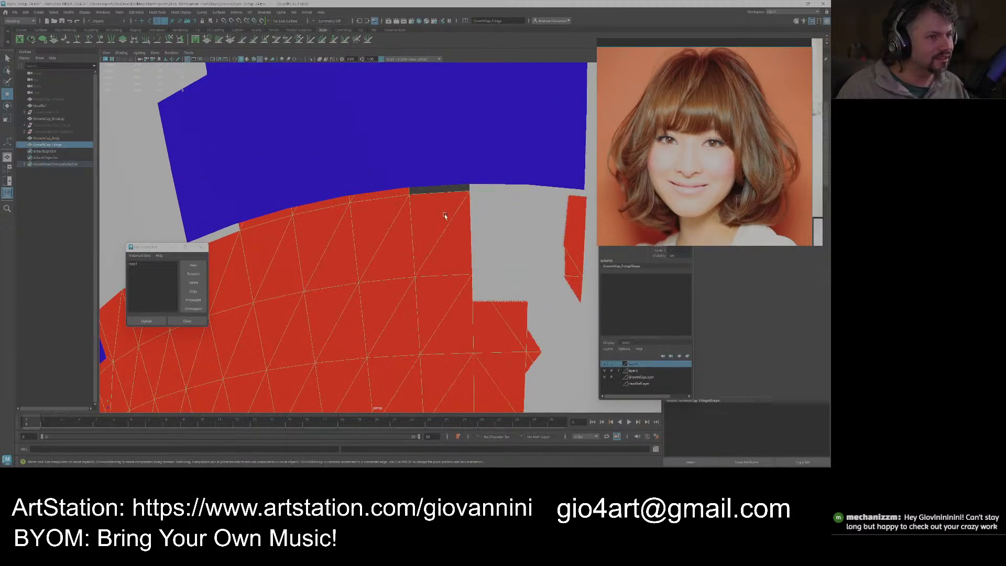
scroll(445, 215, down, 4)
alt+middle_drag(445, 222, 438, 234)
click(412, 203)
alt+drag(412, 204, 420, 229)
right_click(415, 225)
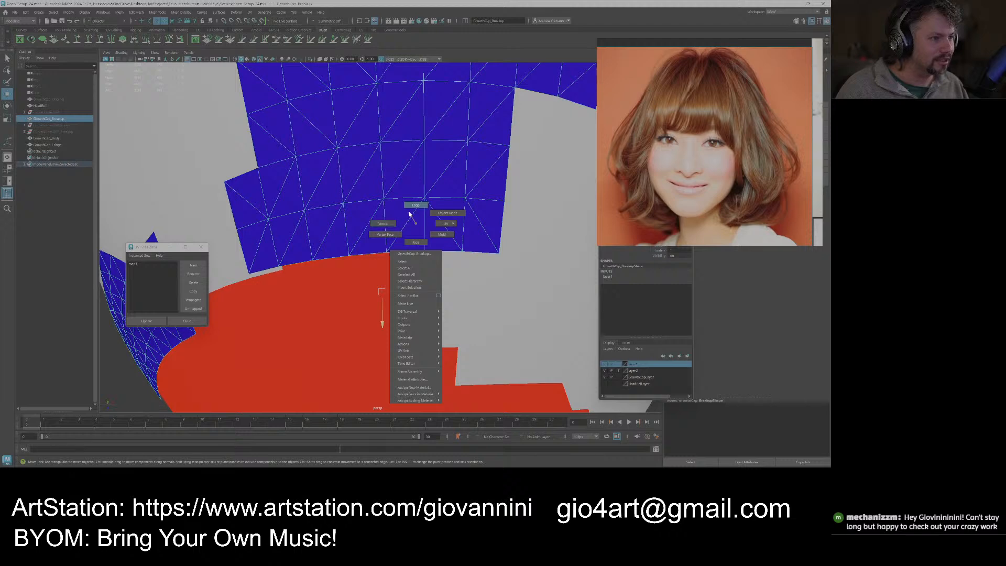
right_drag(409, 214, 410, 211)
click(410, 252)
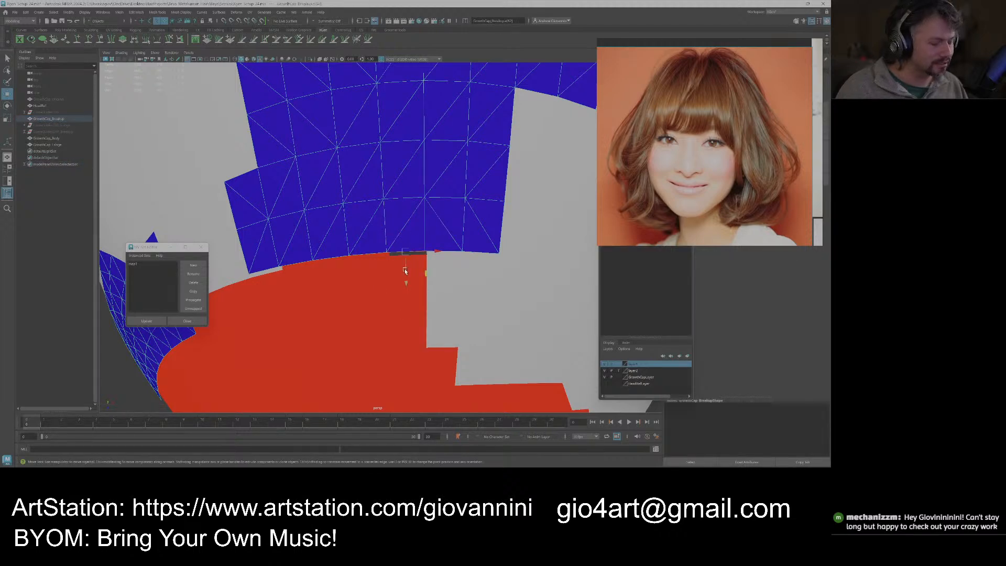
Enable soft selection with a small falloff radius and move the selected border edge slightly down toward the red fringe cap.
key(b)
drag(213, 239, 209, 240)
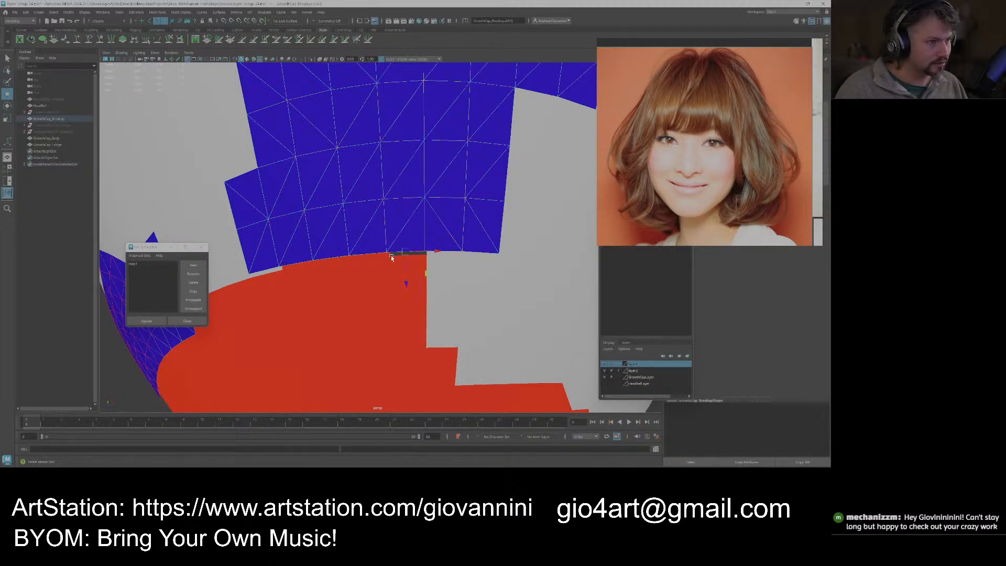
scroll(261, 246, down, 8)
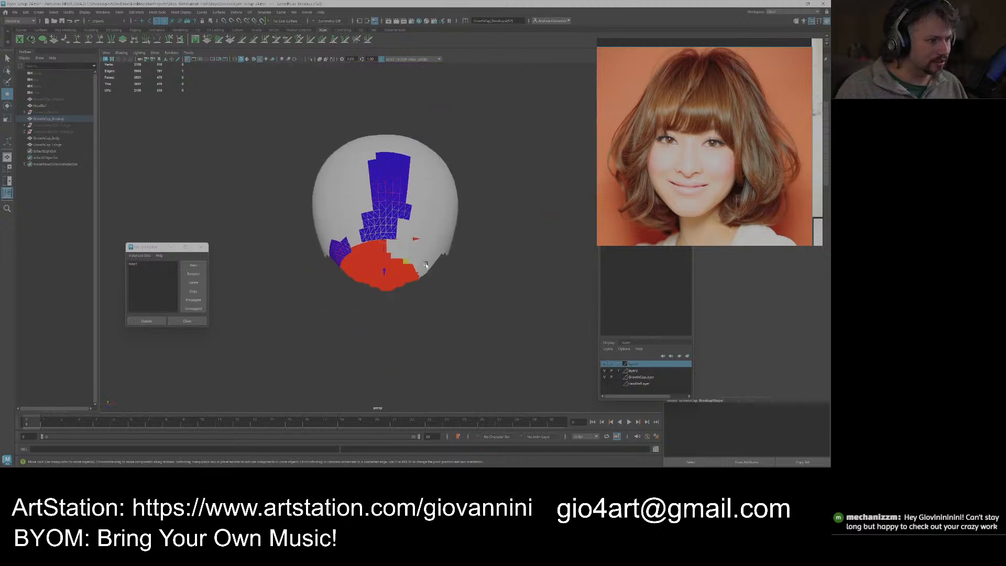
drag(472, 274, 406, 277)
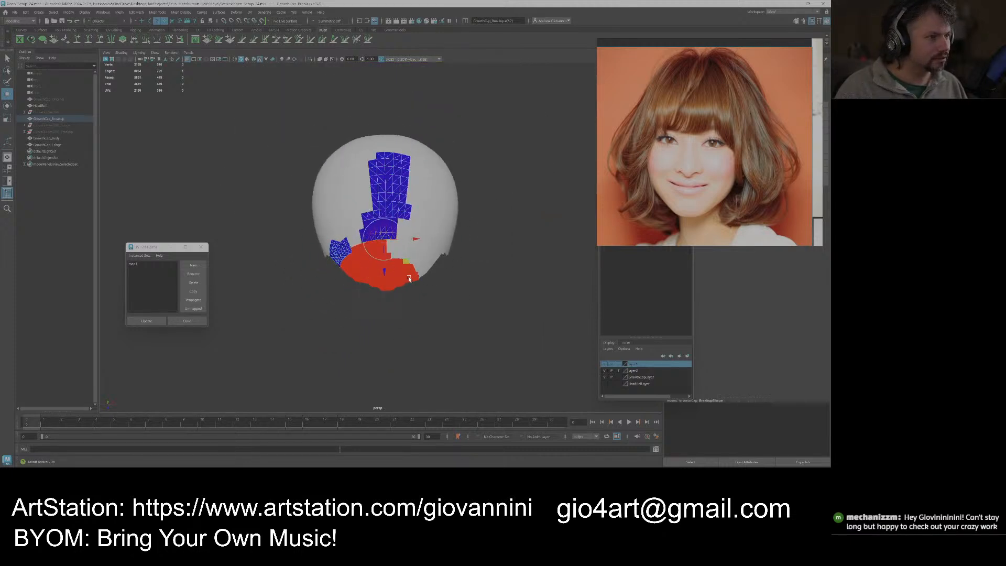
scroll(406, 280, up, 10)
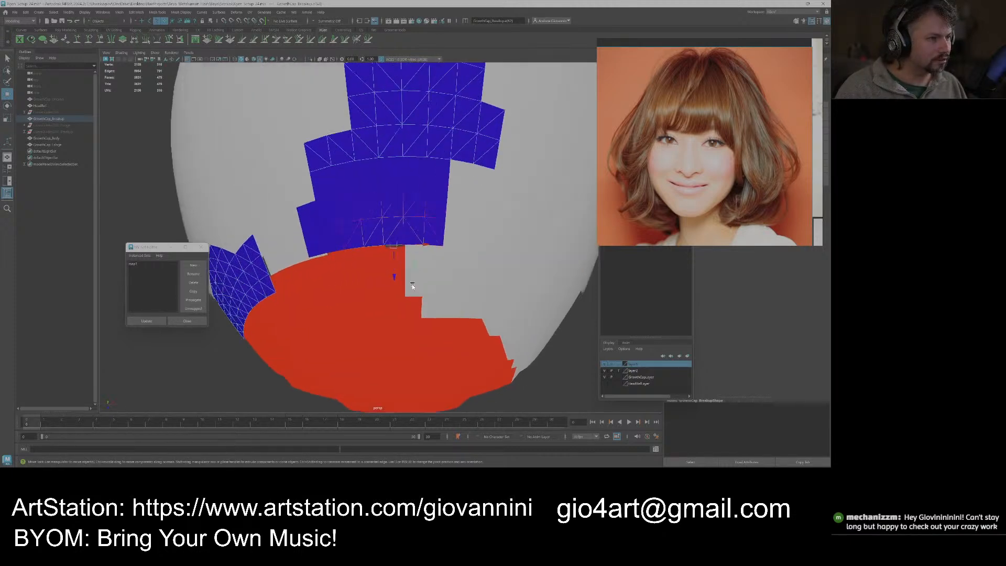
drag(395, 277, 394, 279)
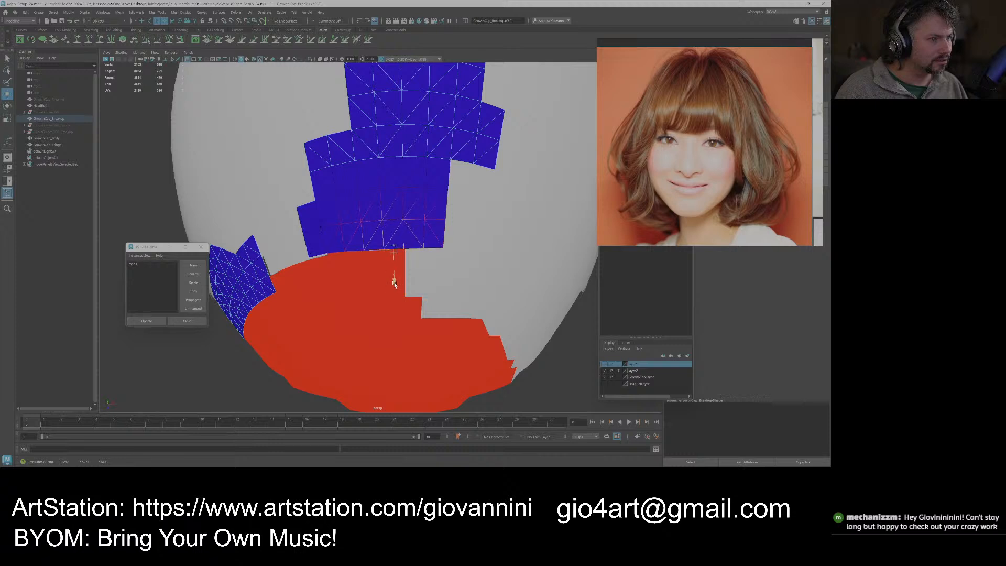
Move the neighbouring front border edge of the blue breakup cap down to level the seam, and return to object mode.
click(440, 250)
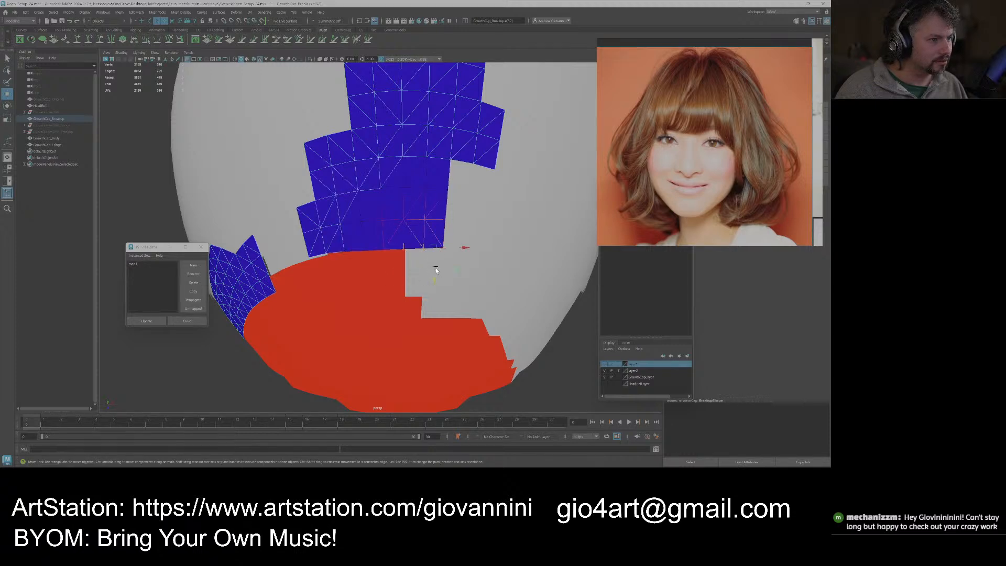
drag(437, 272, 435, 282)
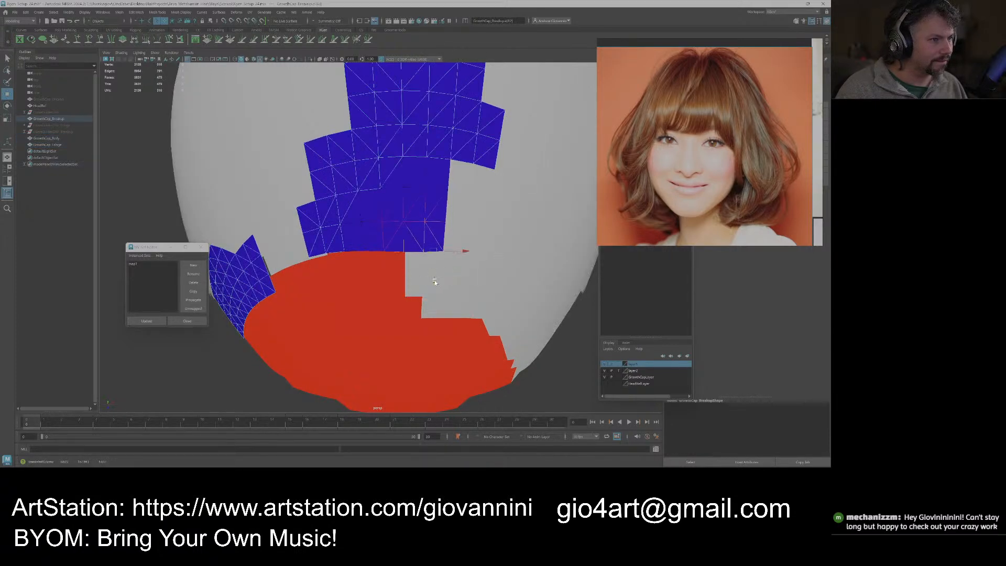
click(375, 252)
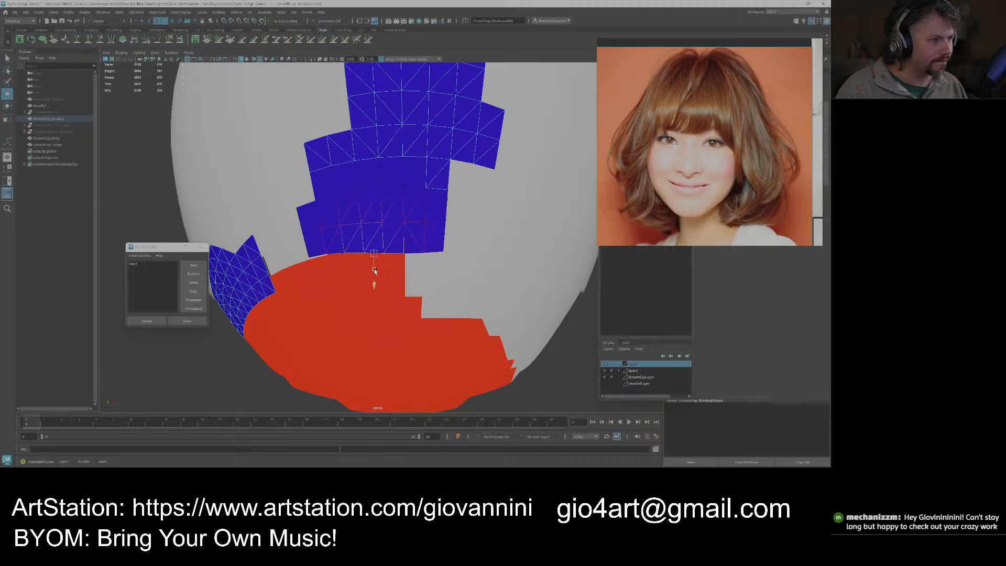
click(413, 270)
scroll(431, 272, down, 3)
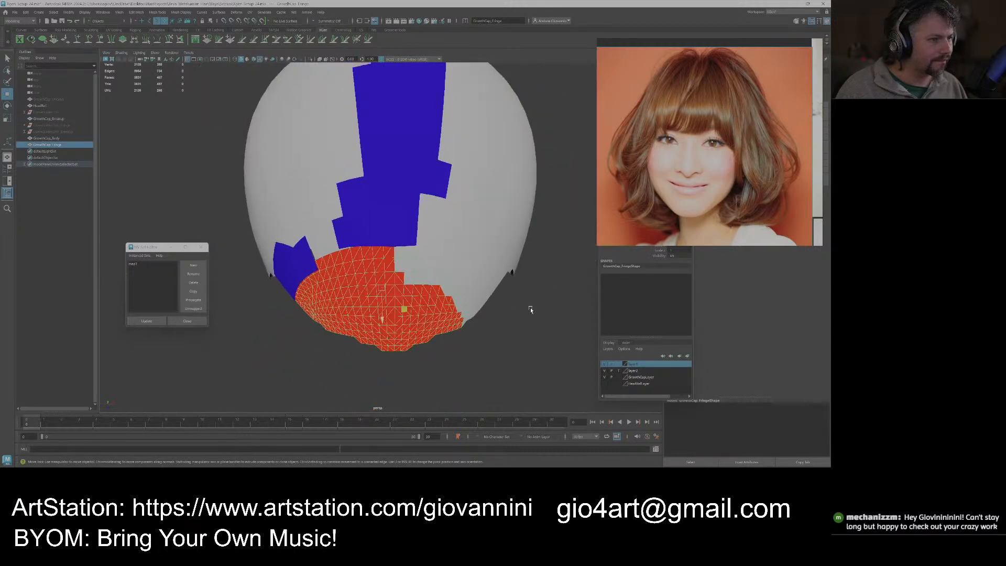
right_drag(550, 296, 556, 277)
click(526, 292)
Move a vertex on the blue breakup cap's front border slightly down onto the red fringe cap, and return to object mode.
scroll(472, 292, up, 3)
alt+drag(451, 279, 406, 150)
click(407, 151)
right_click(436, 132)
click(403, 129)
click(382, 153)
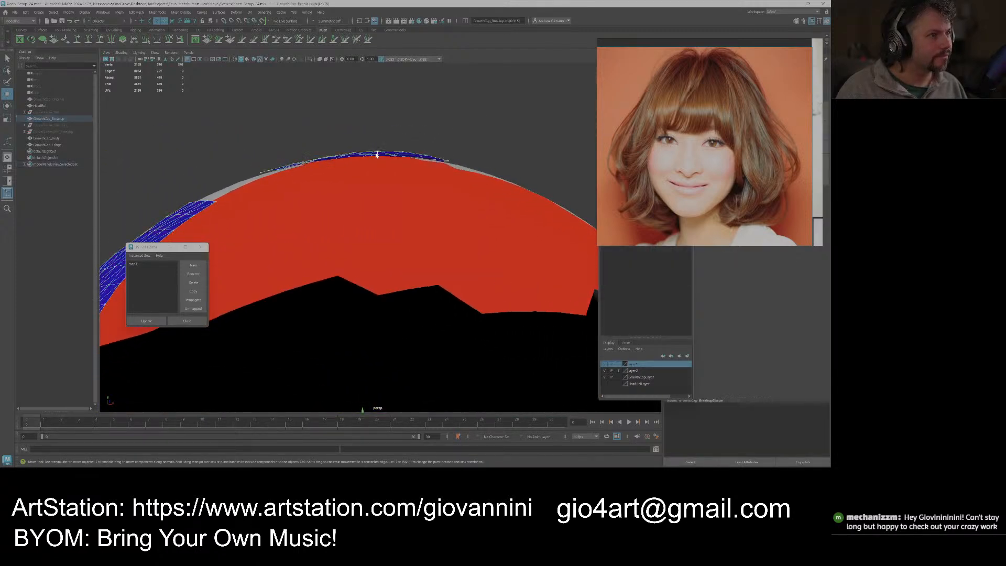
drag(379, 142, 378, 144)
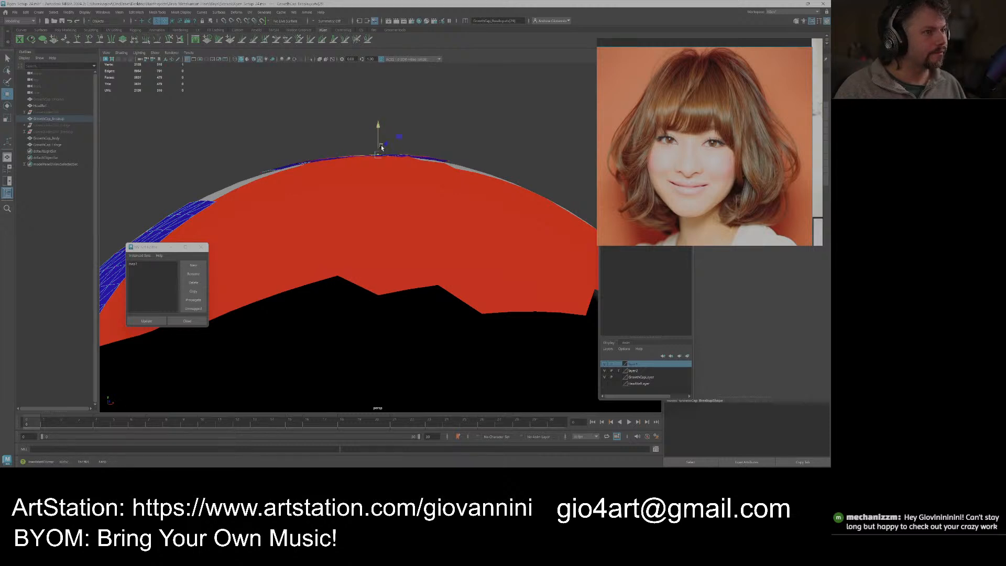
click(427, 159)
alt+drag(425, 133, 510, 134)
right_drag(510, 134, 529, 127)
Examine the blue breakup cap's coverage and its seam with the red fringe cap from several angles.
alt+drag(485, 145, 412, 241)
alt+middle_drag(412, 241, 436, 199)
scroll(423, 243, up, 8)
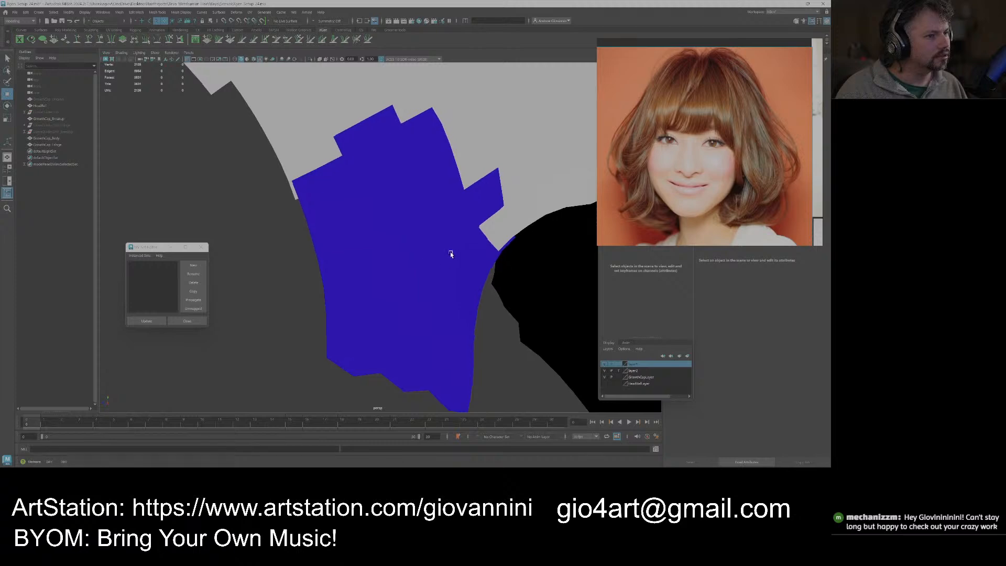
alt+middle_drag(453, 254, 429, 255)
click(428, 252)
scroll(406, 258, down, 10)
alt+drag(407, 258, 478, 148)
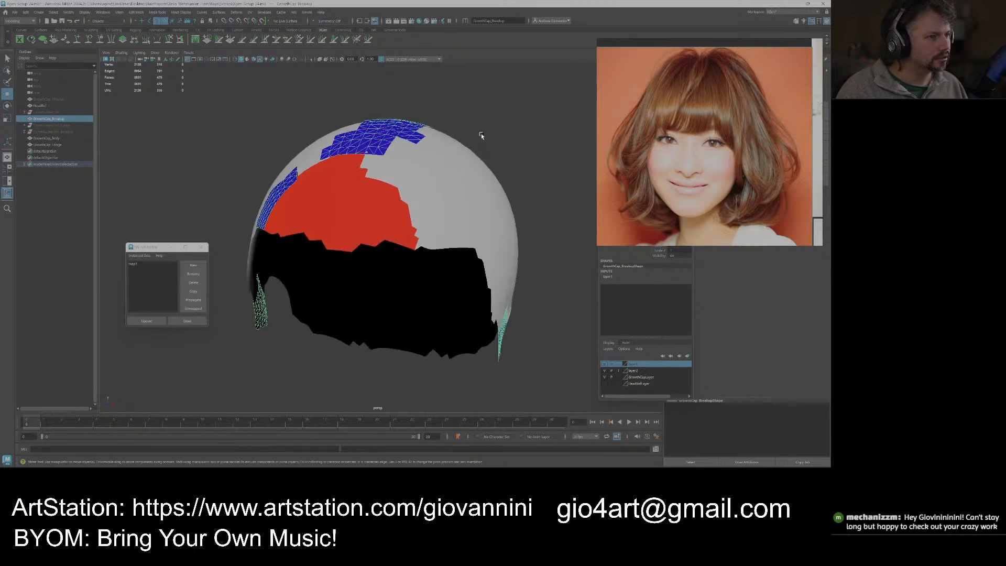
click(493, 139)
scroll(426, 227, down, 5)
alt+middle_drag(425, 231, 429, 261)
alt+drag(428, 259, 432, 253)
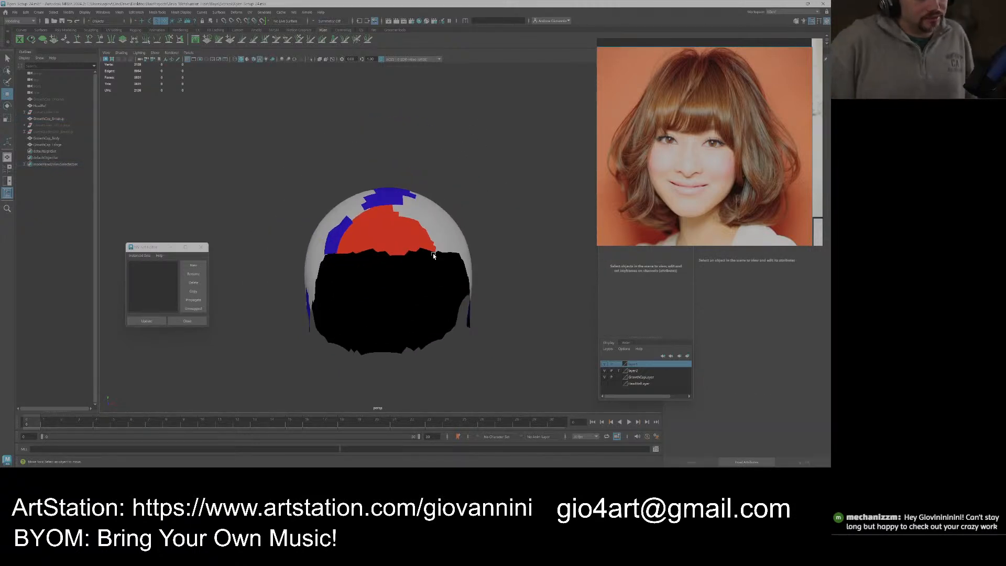
Move the reference photo lower beside the model and select the body, fringe and breakup curve guide groups together.
right_drag(743, 120, 702, 271)
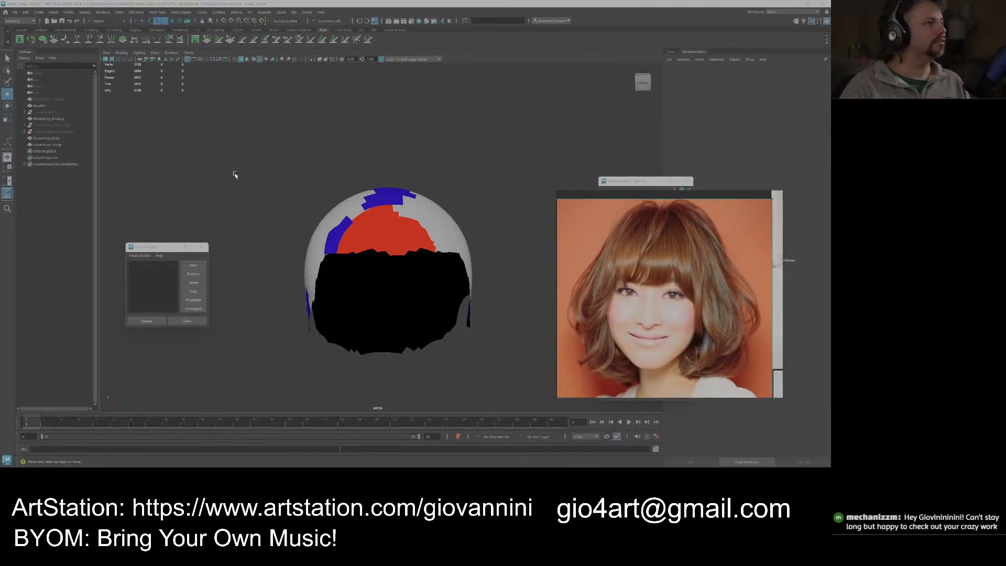
click(53, 125)
double_click(51, 111)
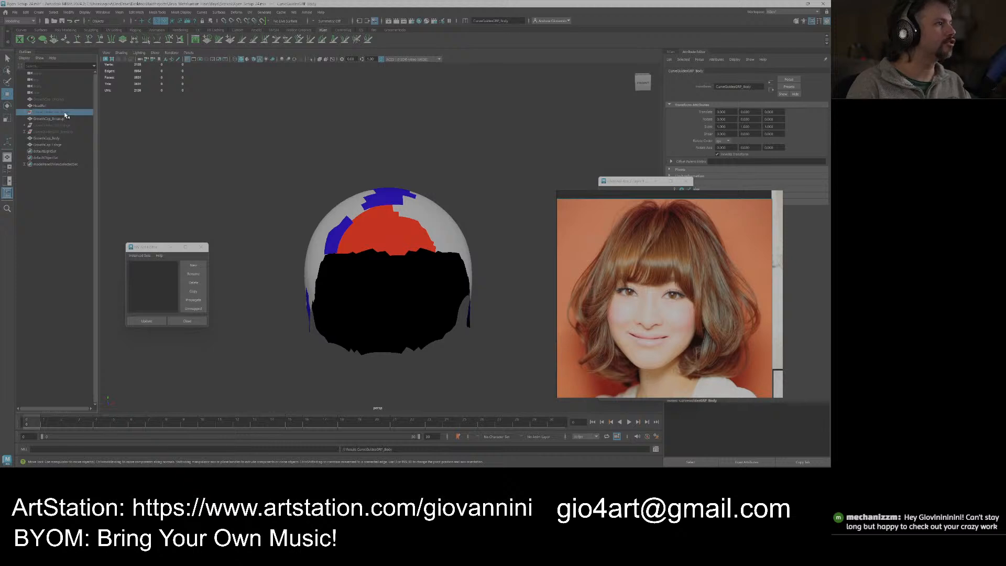
click(225, 184)
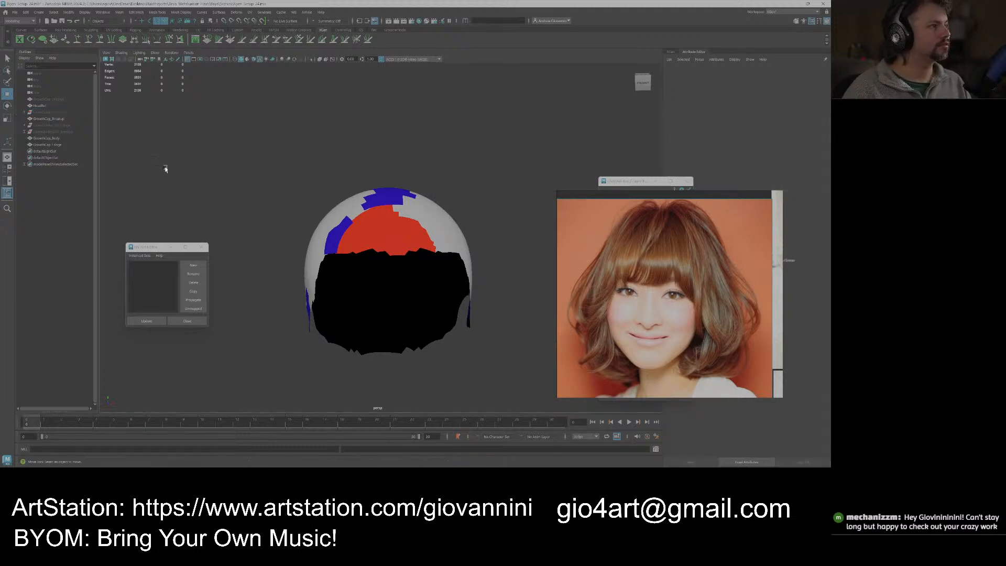
click(69, 112)
ctrl+click(67, 125)
ctrl+click(67, 131)
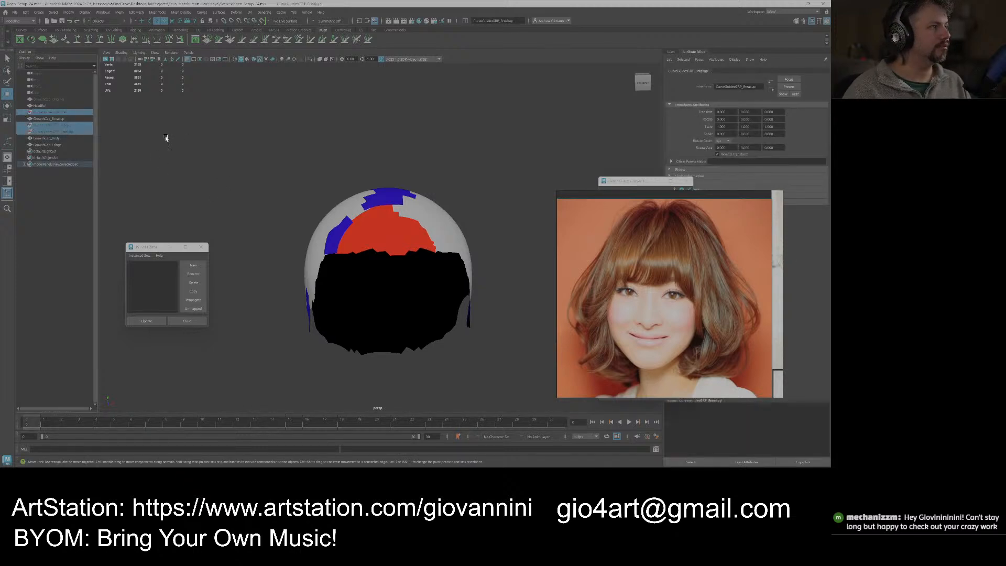
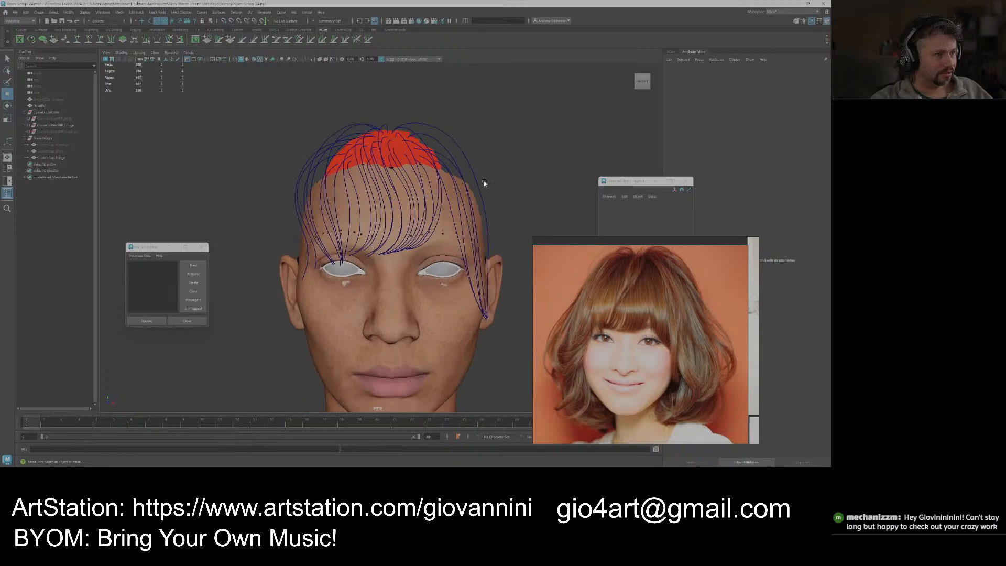
Select the head reference mesh and save the scene.
right_drag(431, 263, 447, 254)
click(421, 294)
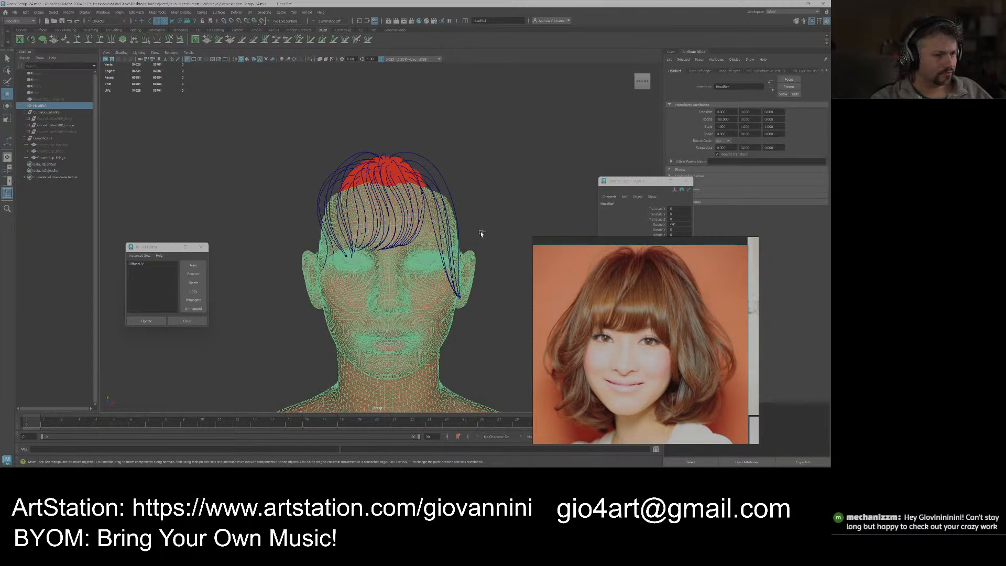
key(ctrl+s)
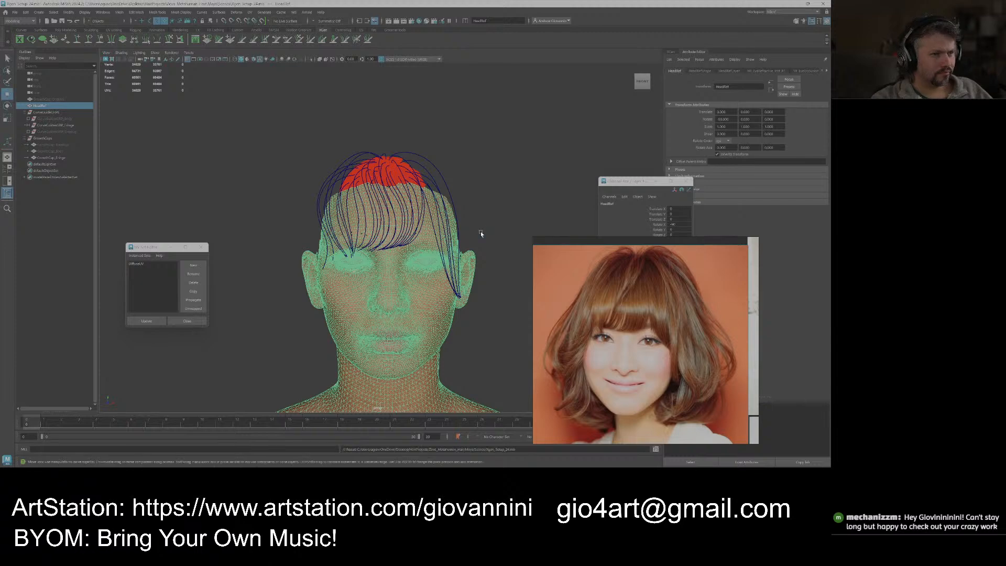
Show the hidden GrowthCap_Original mesh and check its coverage of the scalp from the side and front.
scroll(481, 232, up, 4)
click(50, 99)
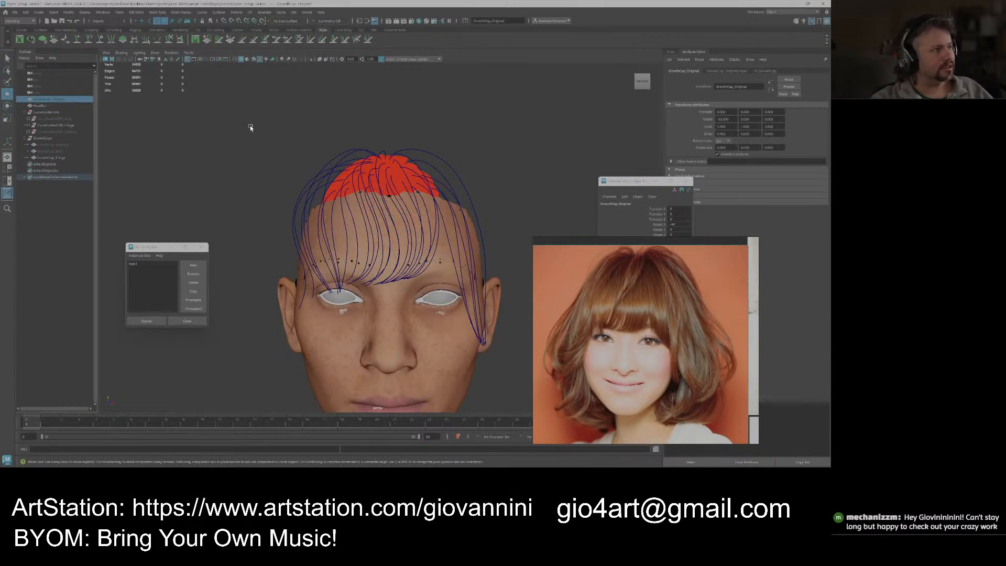
key(shift+h)
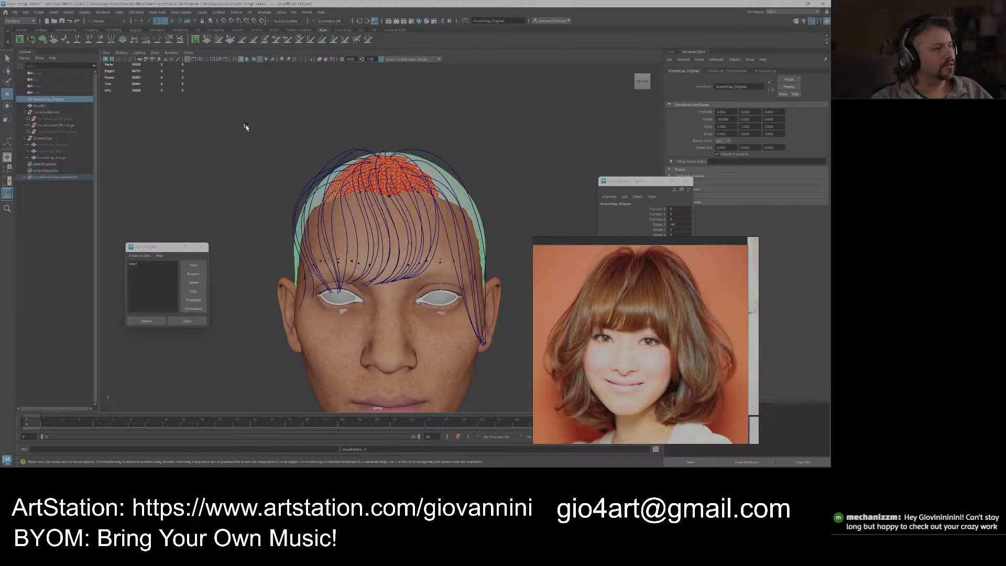
alt+drag(252, 136, 332, 182)
right_click(405, 215)
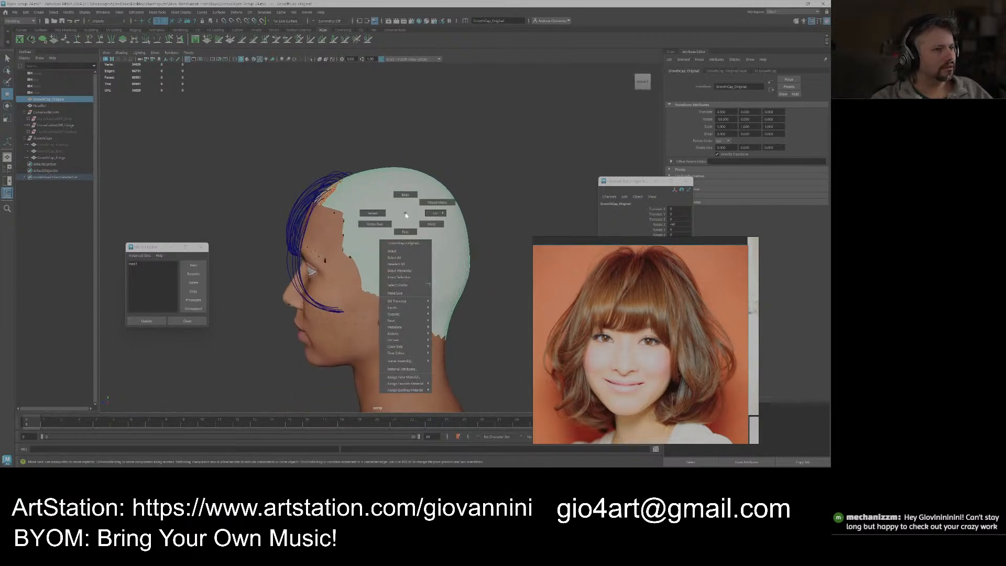
click(462, 175)
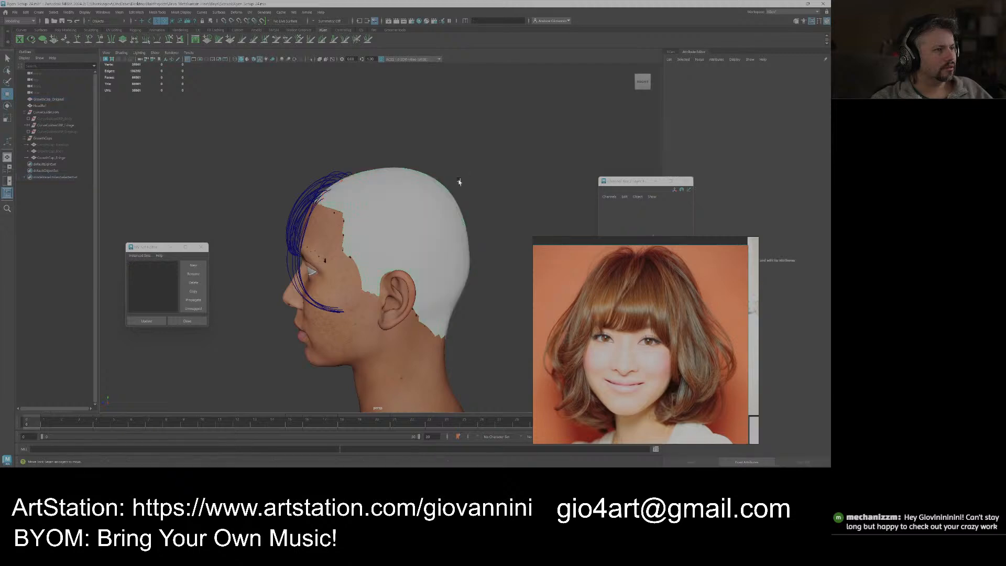
scroll(403, 201, up, 3)
alt+drag(397, 202, 429, 206)
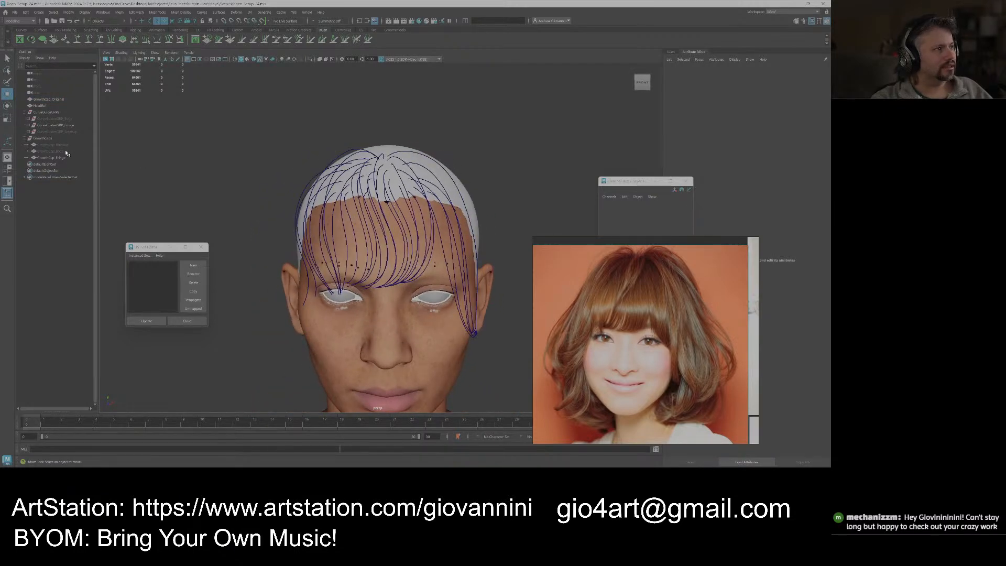
Review the head reference, the growth caps group and the fringe growth cap by selecting them in turn, then clear the selection.
click(46, 107)
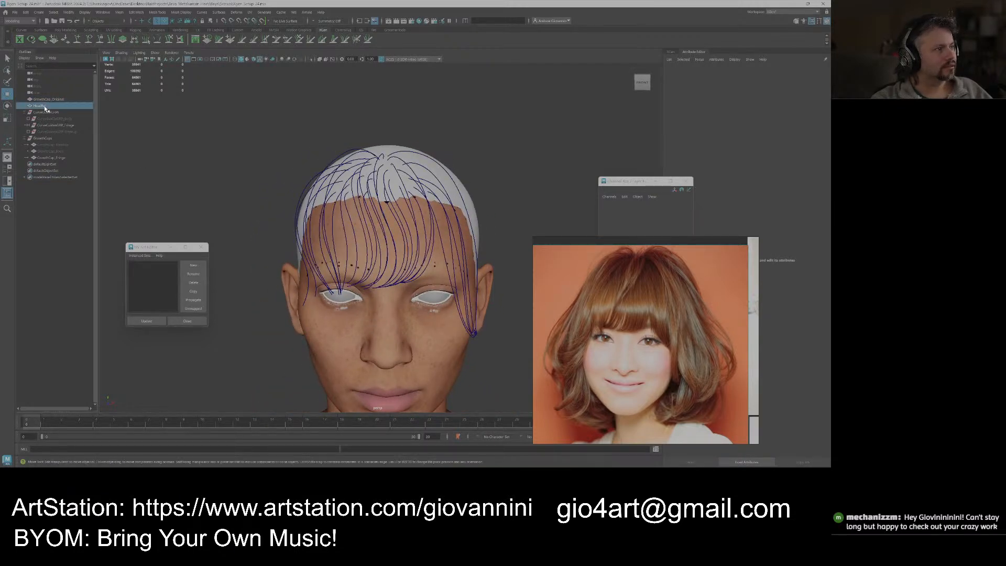
click(204, 140)
click(55, 139)
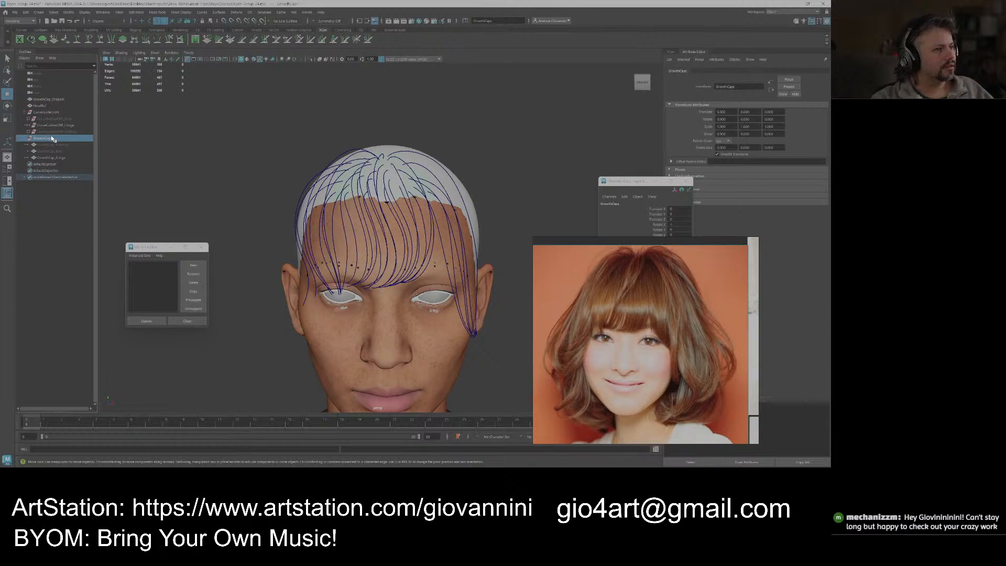
click(67, 152)
click(62, 158)
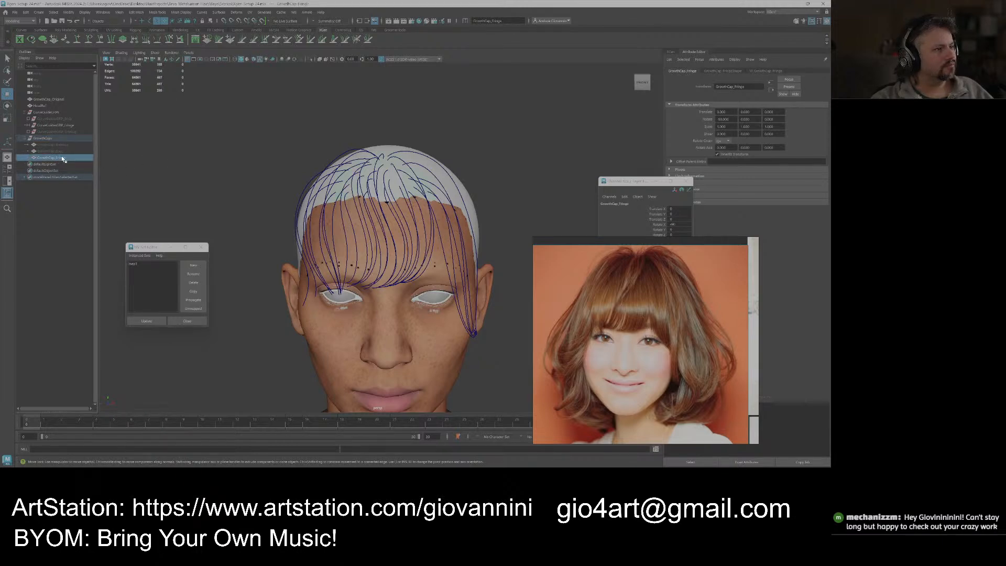
click(220, 152)
Examine how the original growth cap and the fringe guide curves sit along the forehead hairline from several angles.
alt+drag(220, 153, 410, 254)
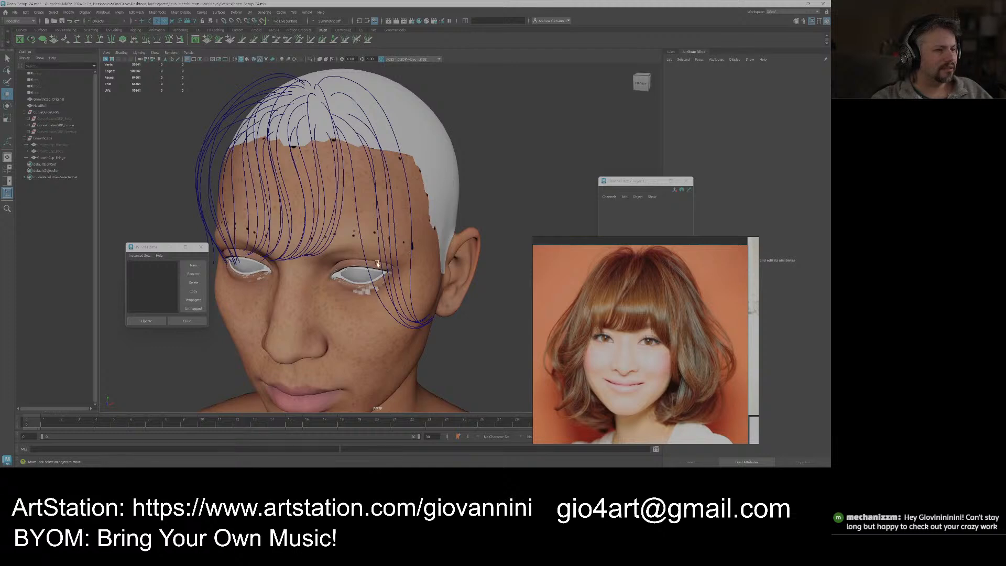
alt+right_drag(367, 247, 340, 249)
alt+drag(376, 305, 392, 289)
alt+middle_drag(394, 290, 388, 244)
scroll(398, 250, up, 5)
scroll(390, 249, down, 6)
mouse_move(388, 244)
alt+mouse_down()
mouse_move(398, 218)
mouse_move(281, 215)
mouse_move(418, 212)
mouse_move(401, 236)
alt+mouse_up()
alt+middle_drag(400, 236, 389, 256)
scroll(390, 257, up, 6)
alt+drag(389, 257, 410, 251)
click(410, 250)
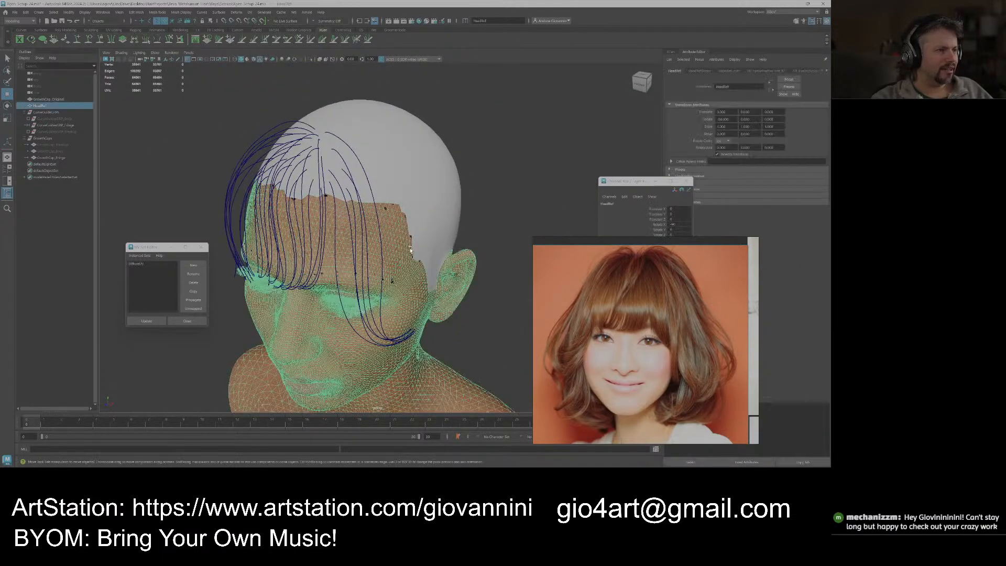
mouse_move(398, 224)
alt+right_down()
mouse_move(415, 240)
mouse_move(393, 240)
alt+right_up()
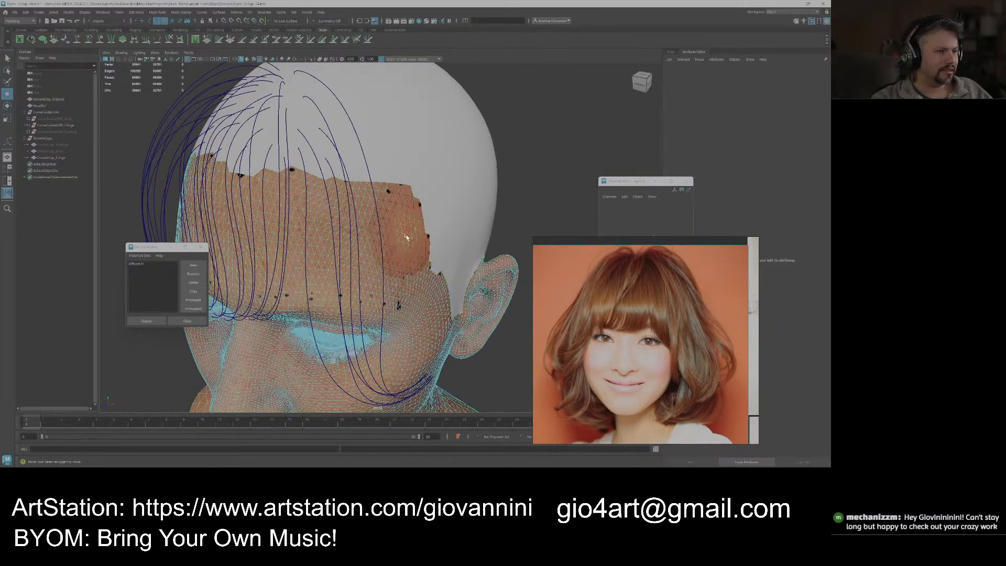
drag(395, 287, 398, 283)
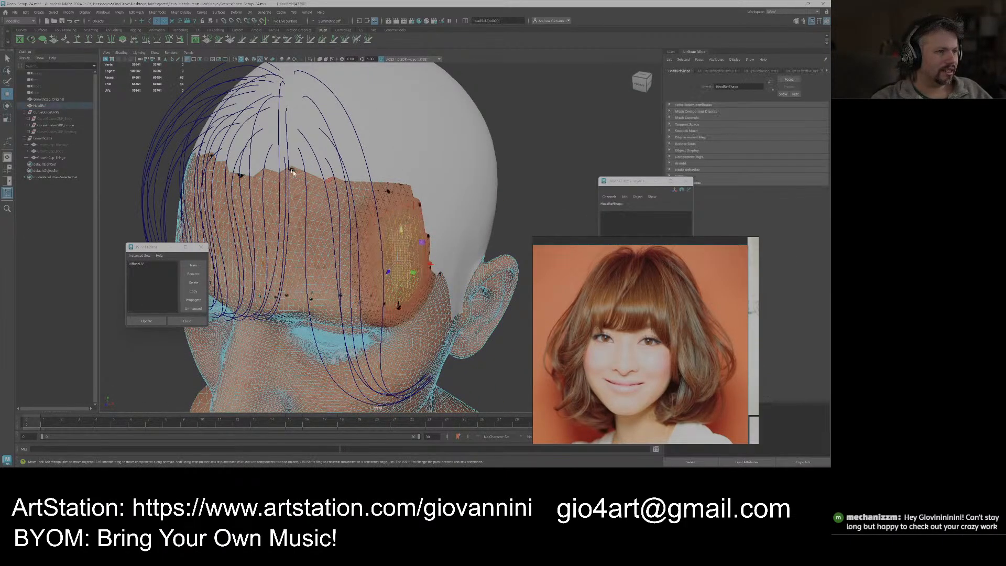
click(158, 12)
mouse_move(139, 12)
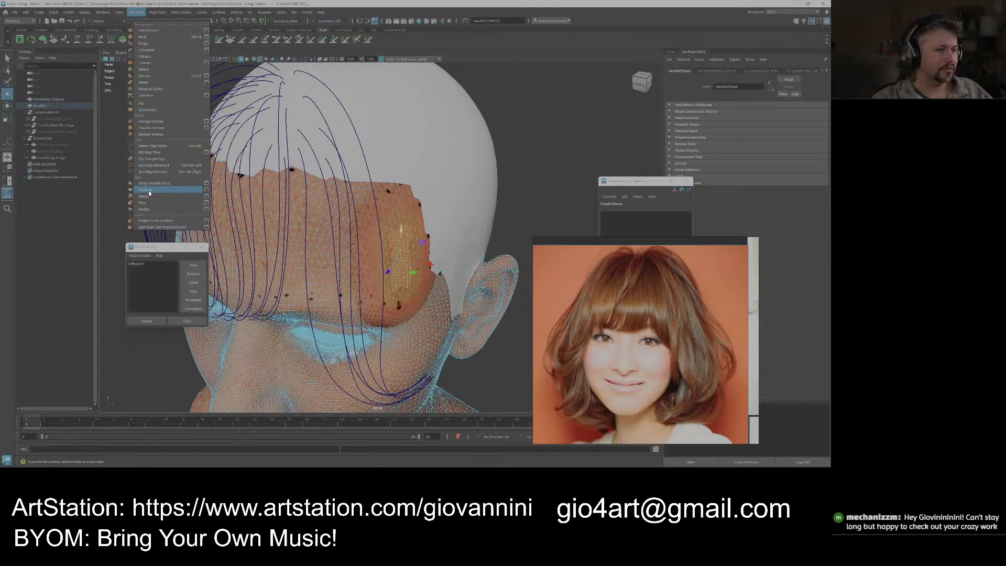
click(563, 123)
alt+right_drag(526, 162, 505, 179)
alt+drag(505, 179, 496, 151)
right_drag(495, 150, 482, 204)
click(507, 149)
Select the fringe growth cap GrowthCap_Fringe and switch to the XGen workspace.
alt+middle_drag(483, 204, 444, 209)
alt+drag(444, 208, 406, 159)
alt+middle_drag(407, 159, 447, 215)
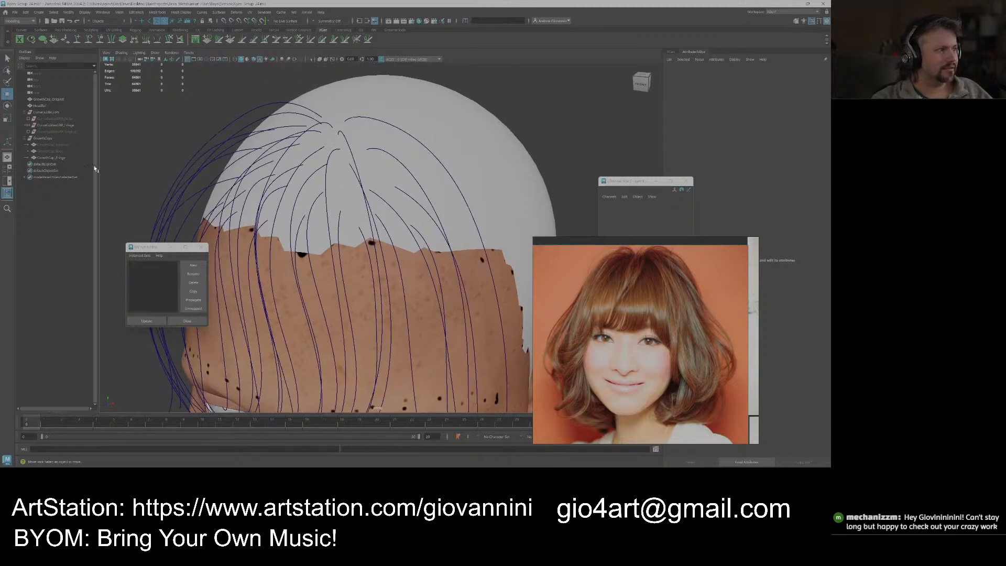
click(62, 159)
scroll(393, 185, down, 3)
alt+middle_drag(393, 167, 353, 190)
click(671, 53)
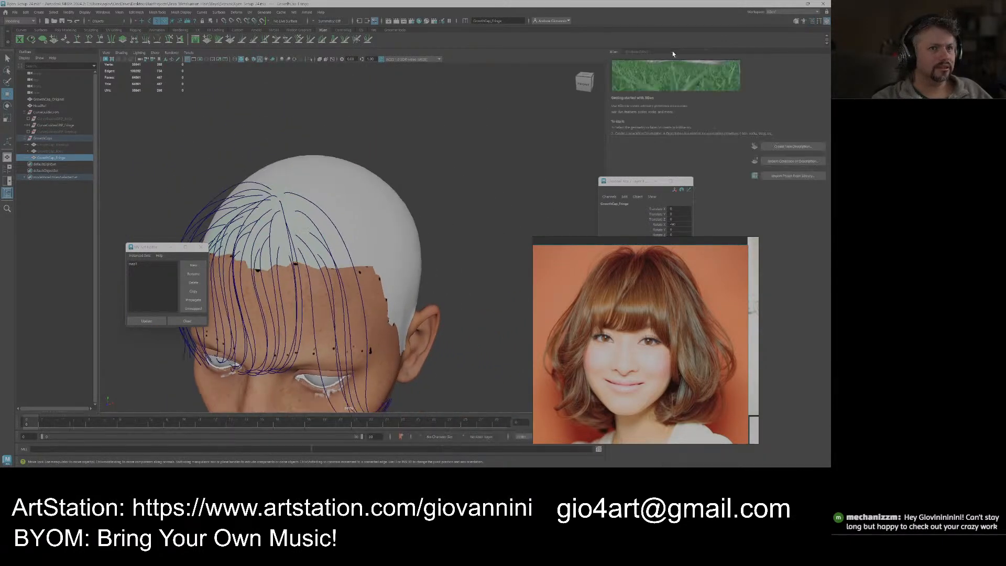
click(780, 11)
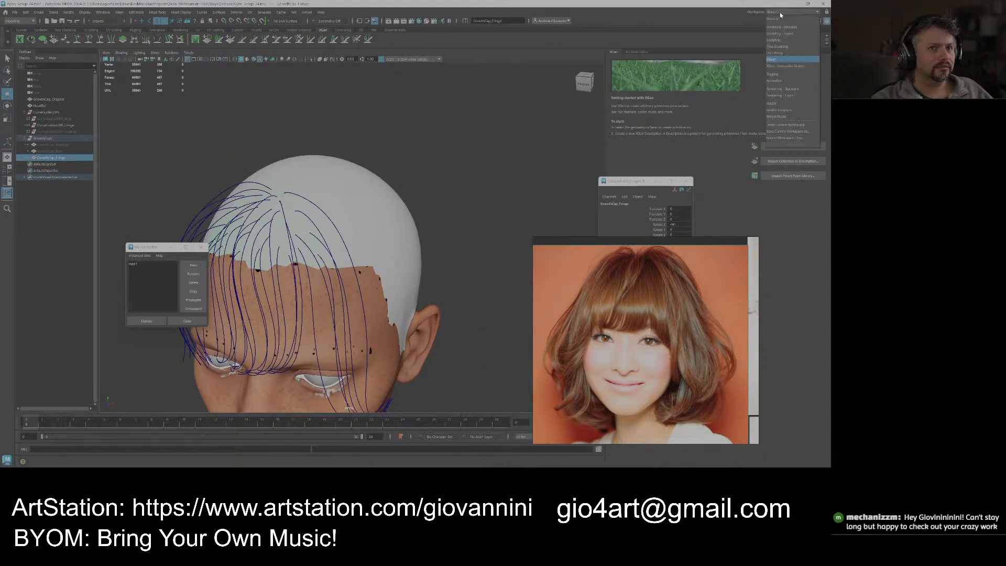
click(778, 60)
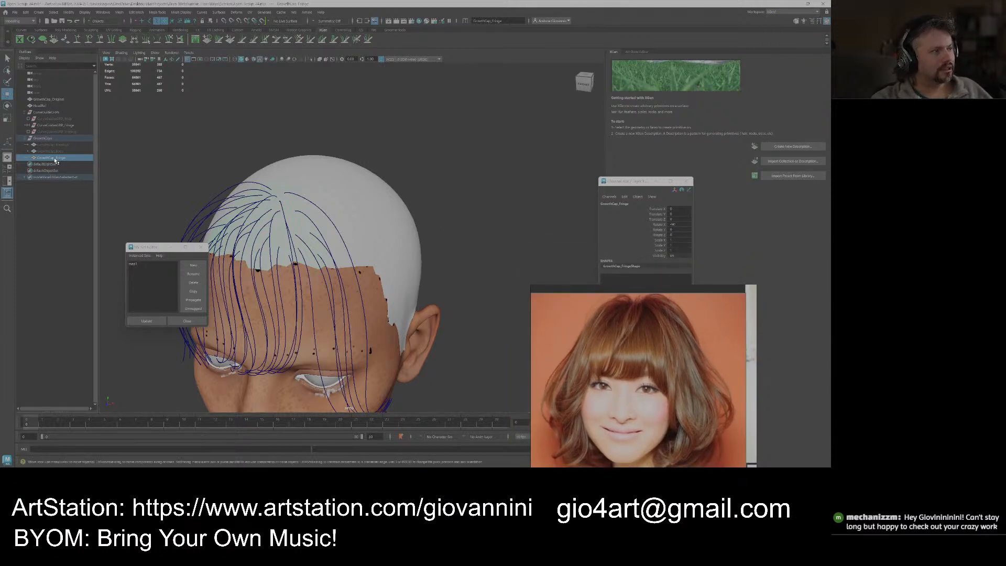
Put the reference photo away and move the floating channel box clear of the XGen panel.
drag(647, 341, 588, 256)
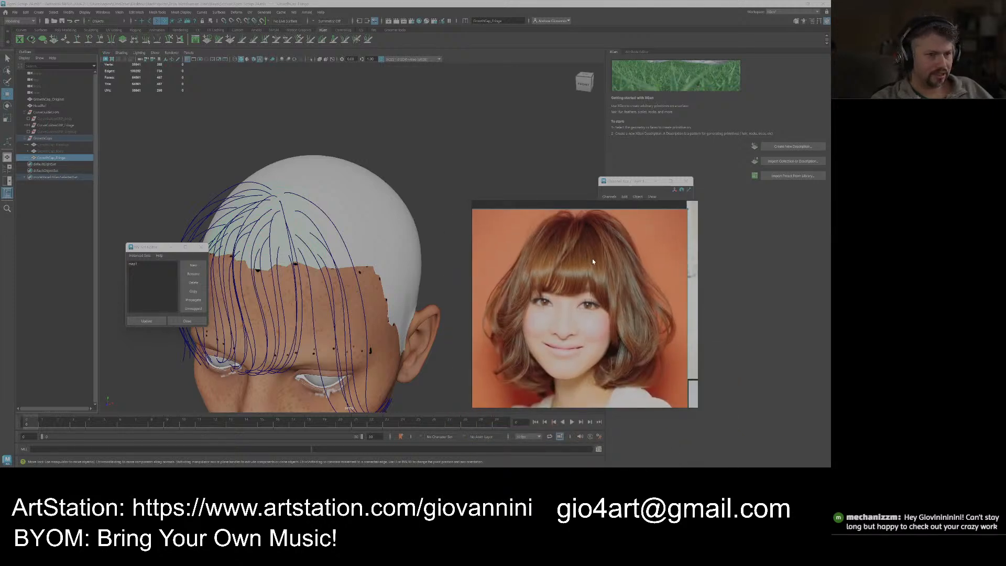
key(alt+Tab)
drag(632, 182, 549, 232)
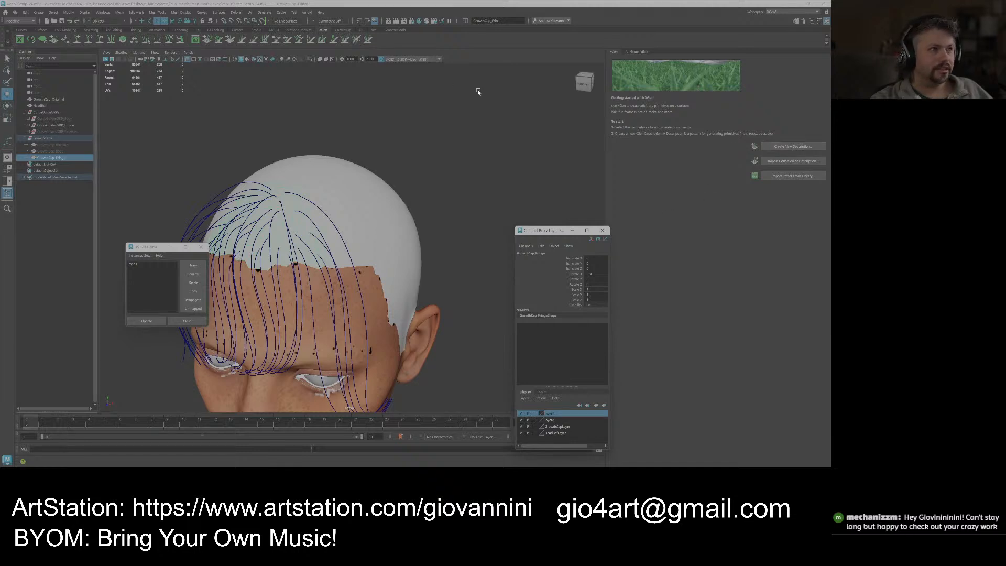
click(265, 13)
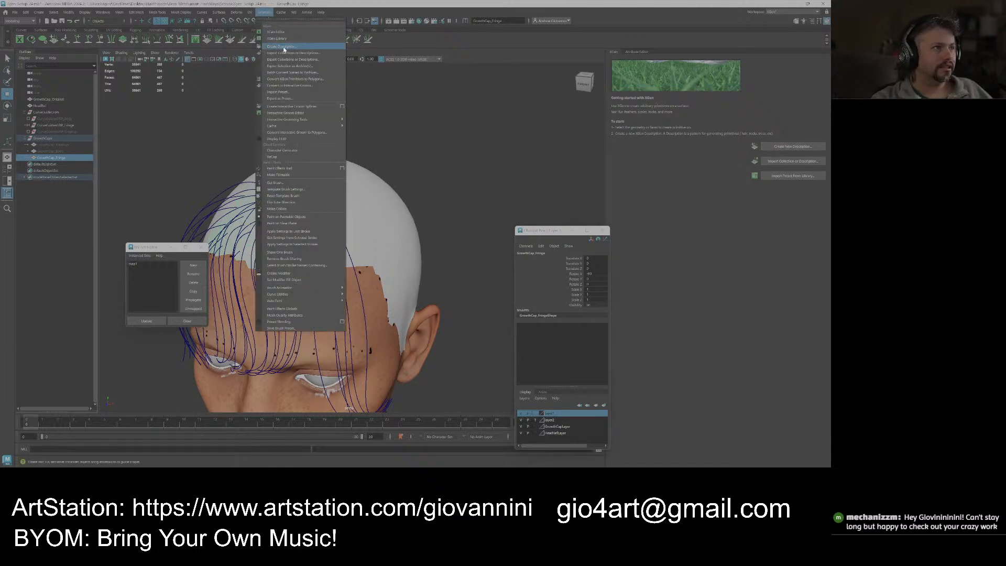
click(789, 147)
drag(398, 152, 596, 143)
double_click(598, 157)
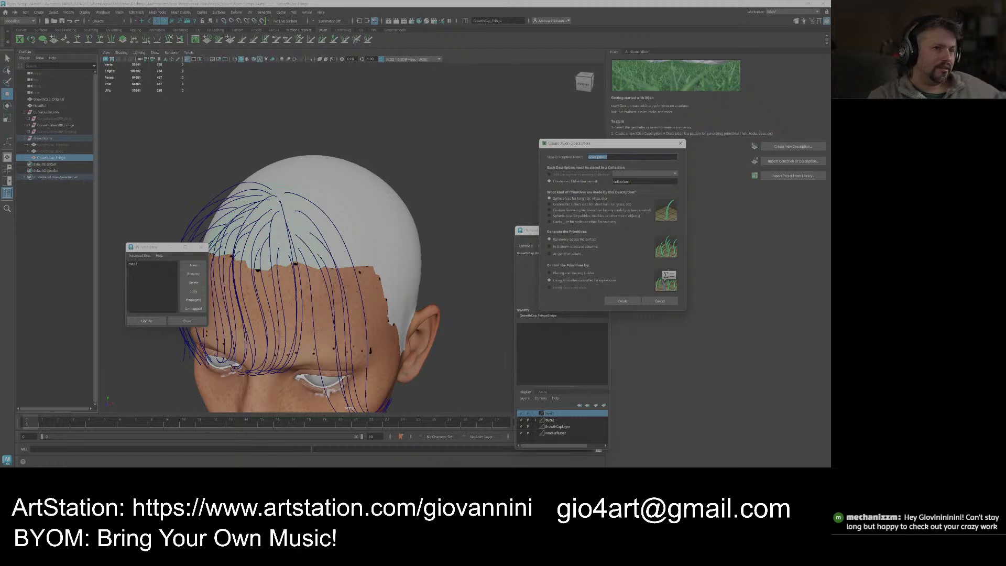
double_click(622, 181)
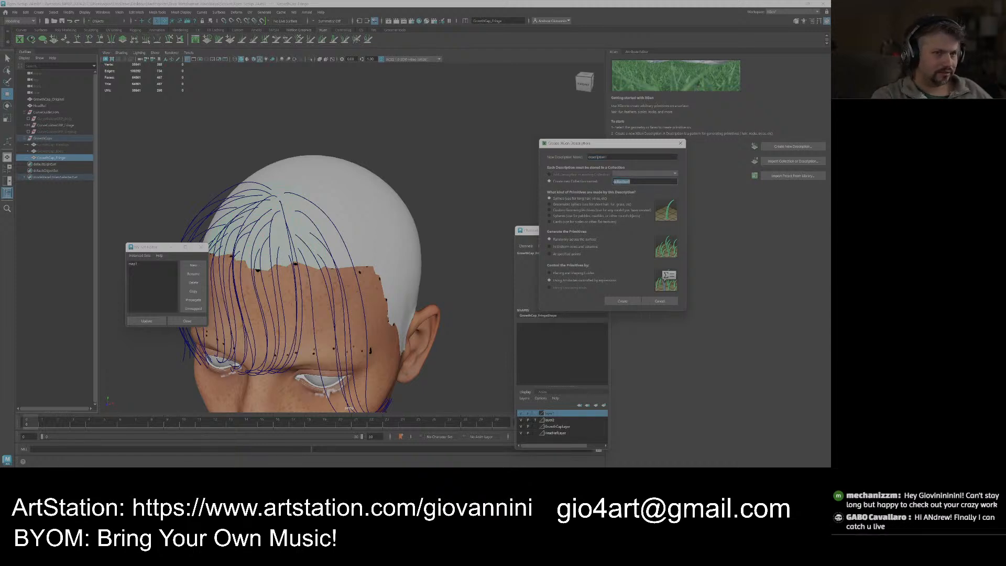
text(FringeBoyCut)
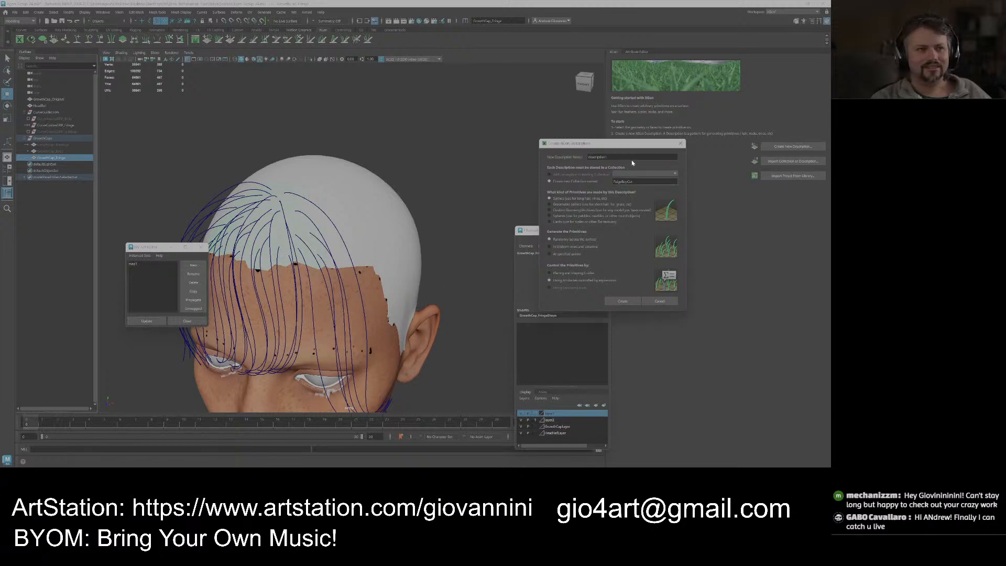
double_click(597, 157)
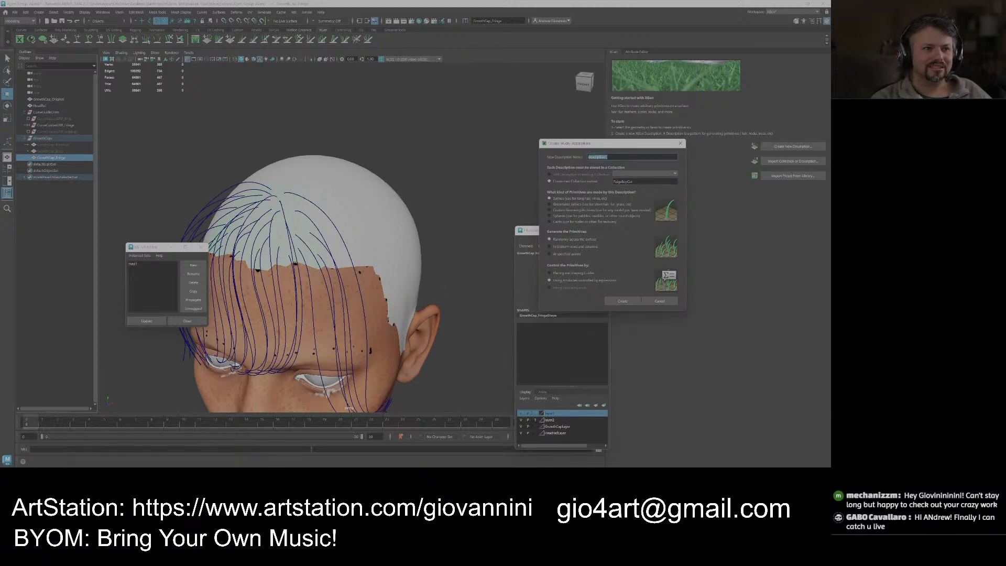
key(Tab)
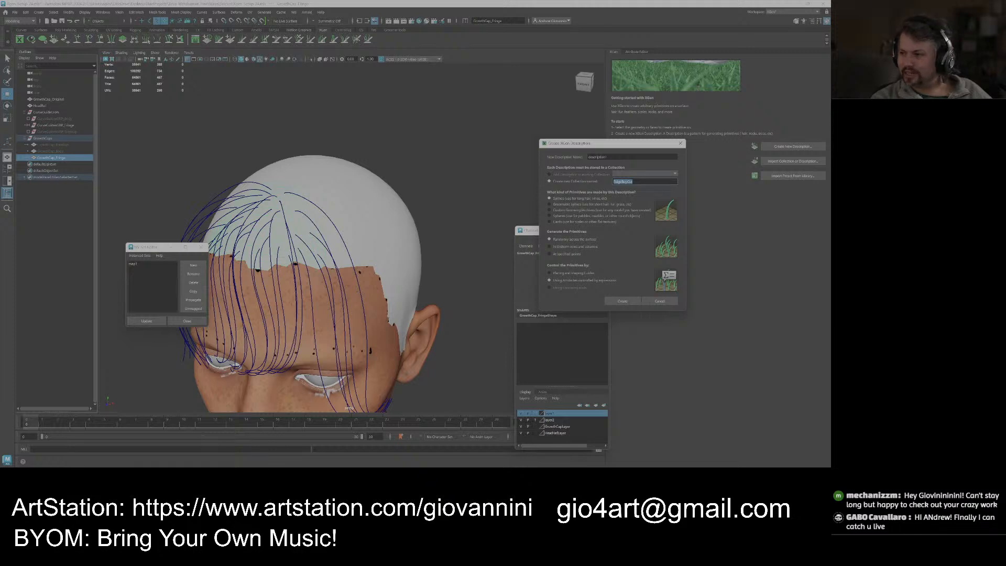
key(shift+Tab)
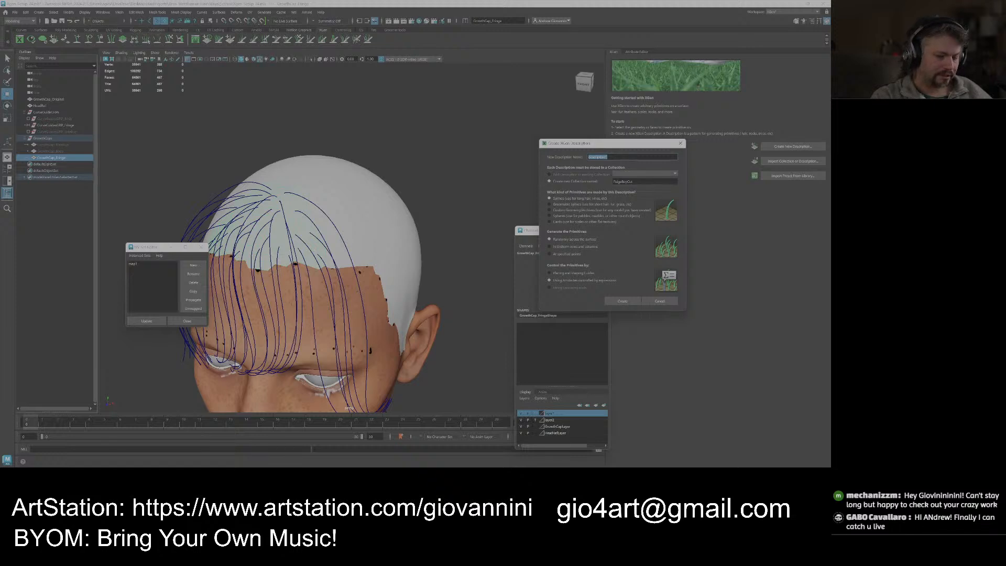
text(Fringe)
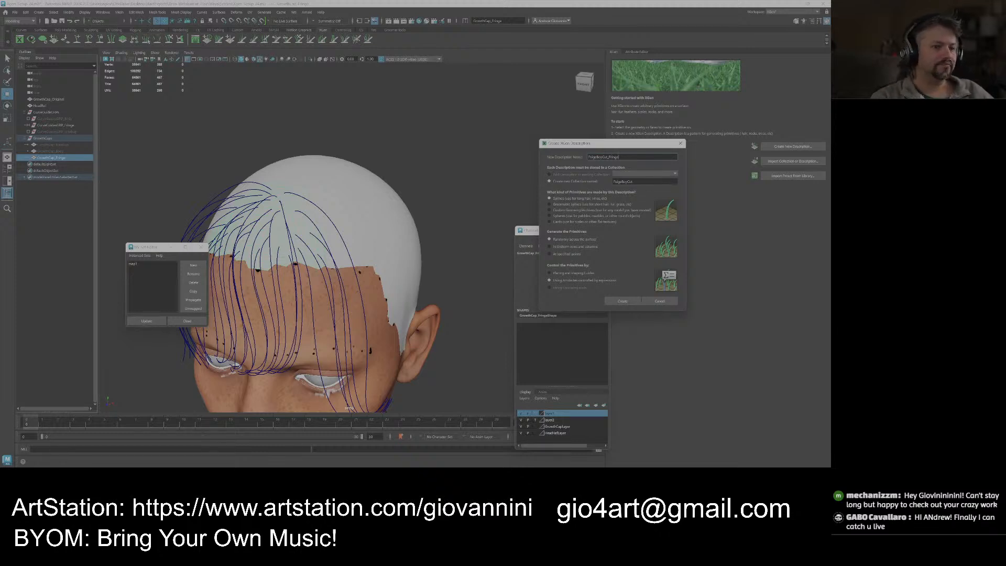
click(576, 273)
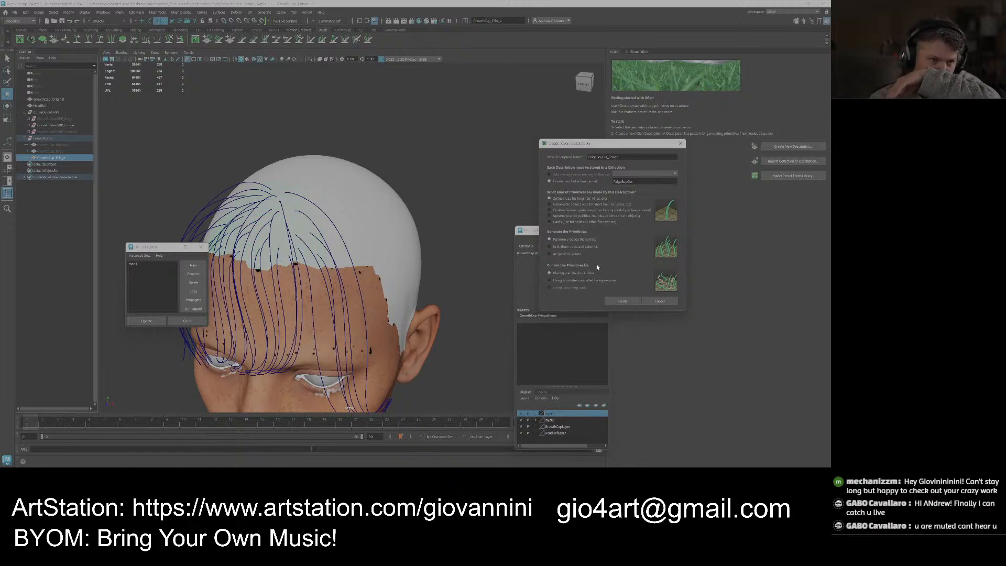
click(659, 301)
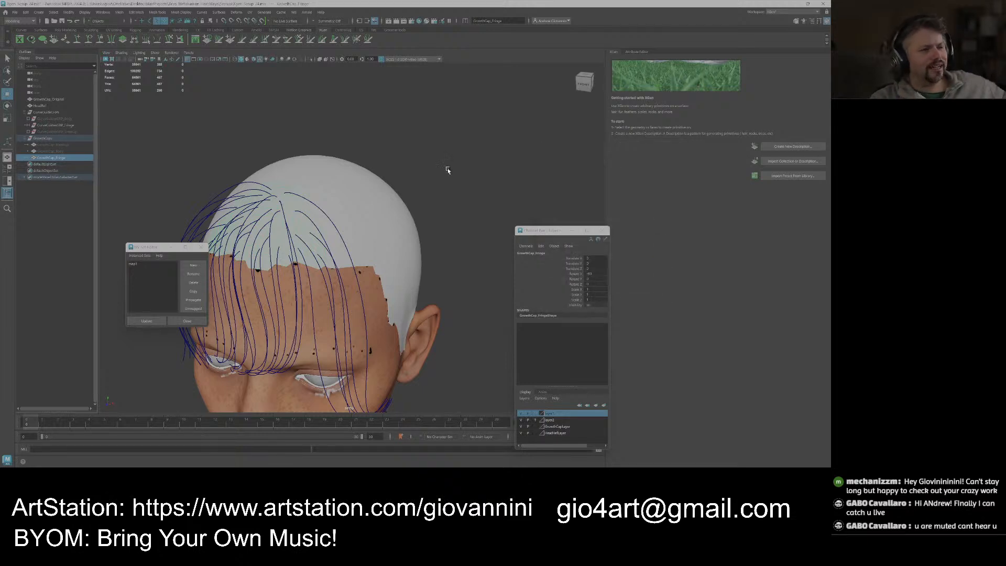
Clear the selection and set the current project to the Maya folder inside the hair project directory.
click(450, 165)
click(15, 11)
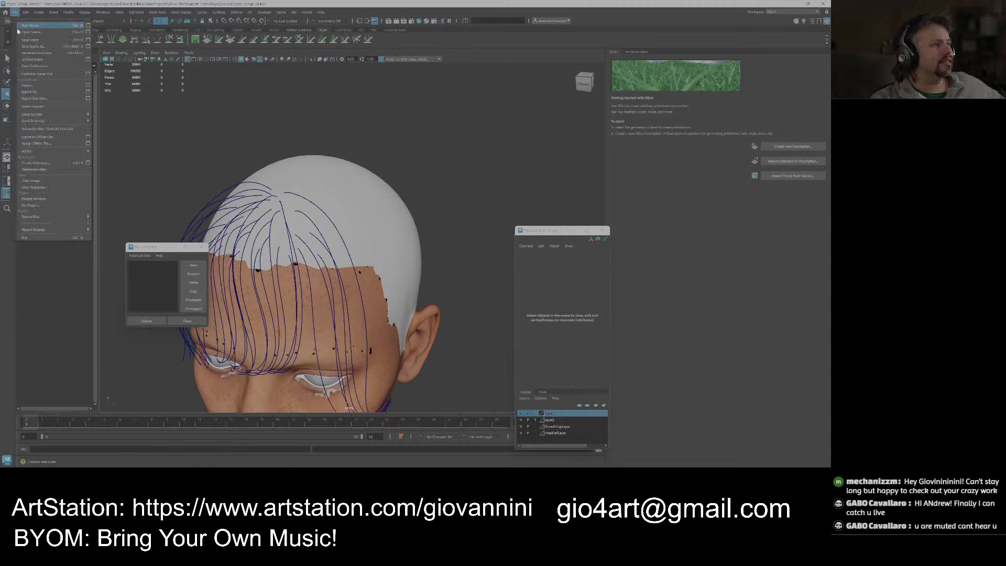
click(31, 205)
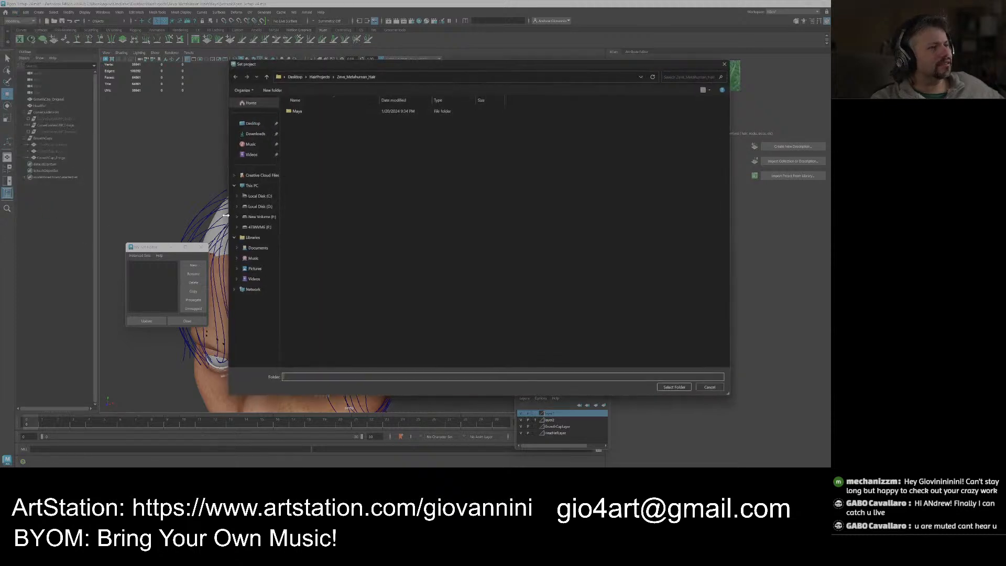
double_click(296, 110)
click(674, 387)
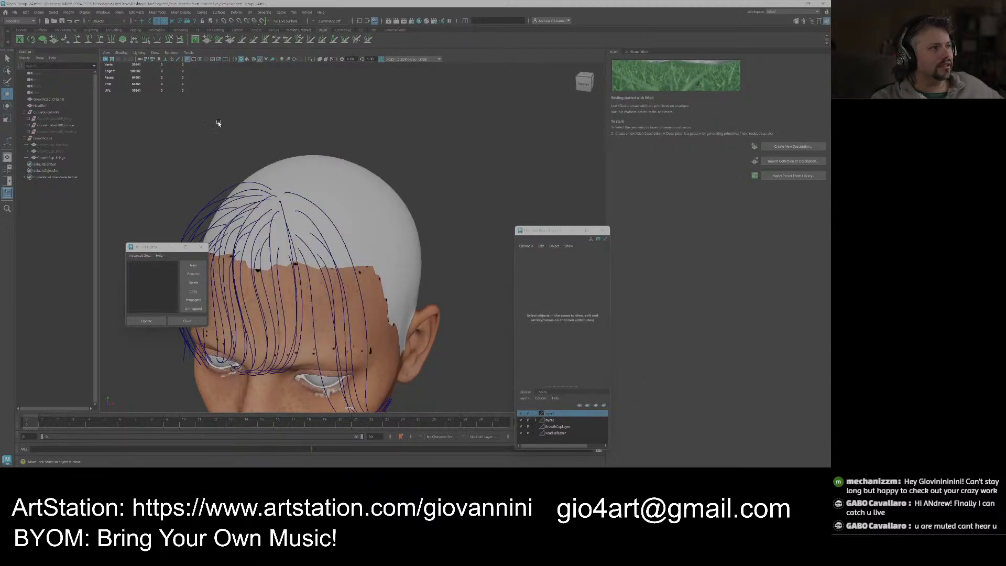
Accept the default folder locations for the Maya project in the Project Window.
click(14, 11)
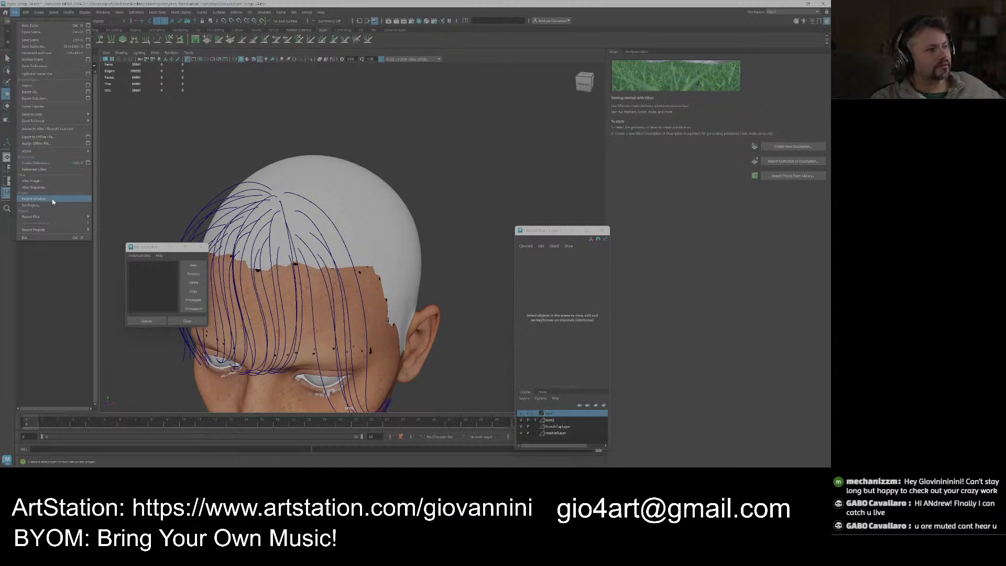
click(33, 199)
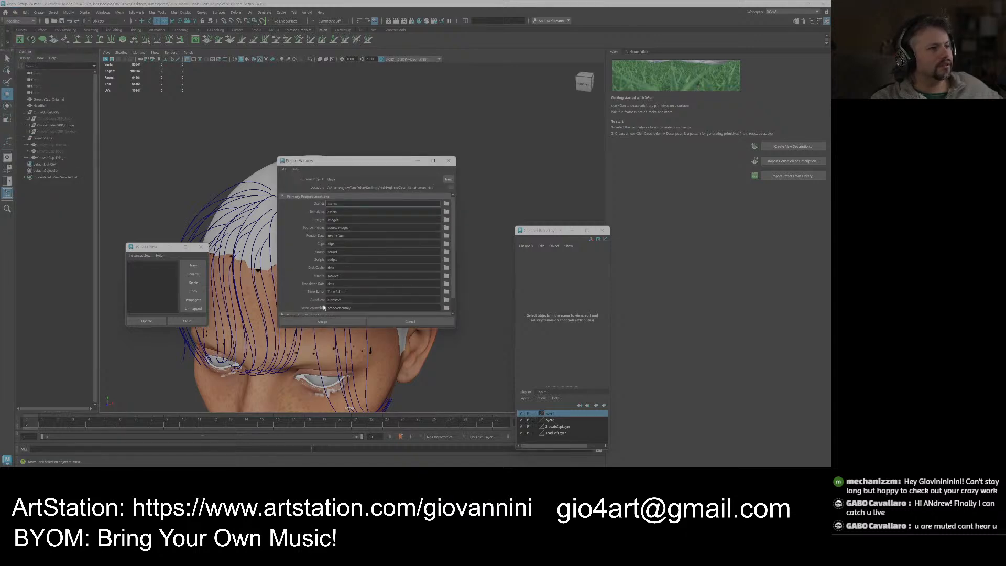
click(322, 320)
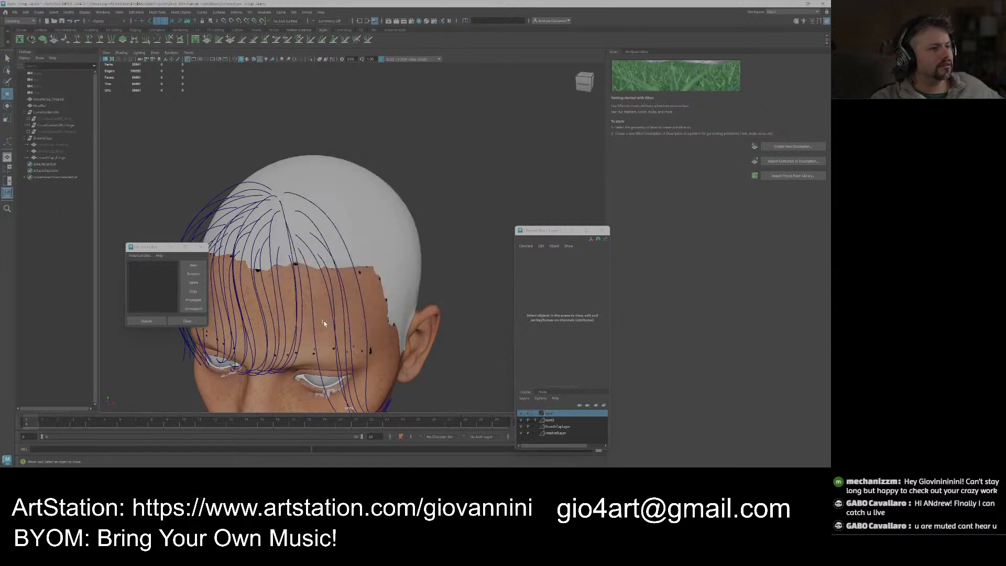
click(14, 13)
click(52, 200)
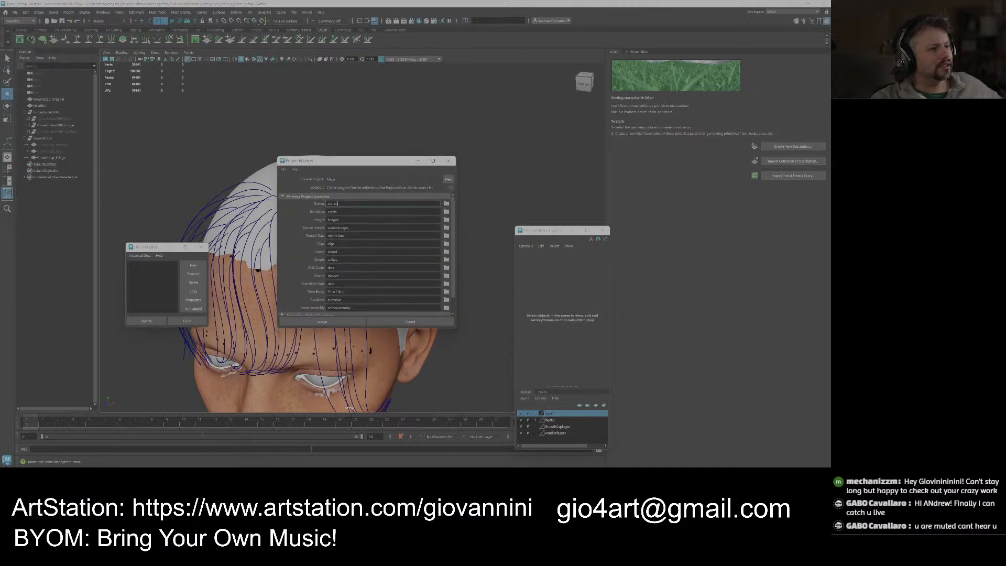
click(323, 320)
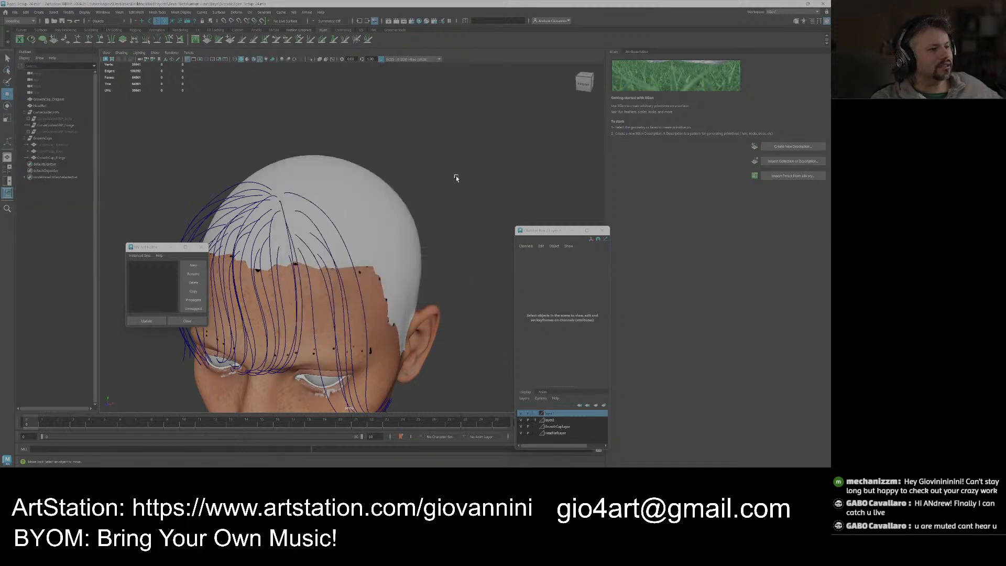
Create an XGen description PageBoyCut_Fringe on the fringe growth cap in a new collection PageBoyCut, with splines controlled by placing and shaping guides.
click(807, 147)
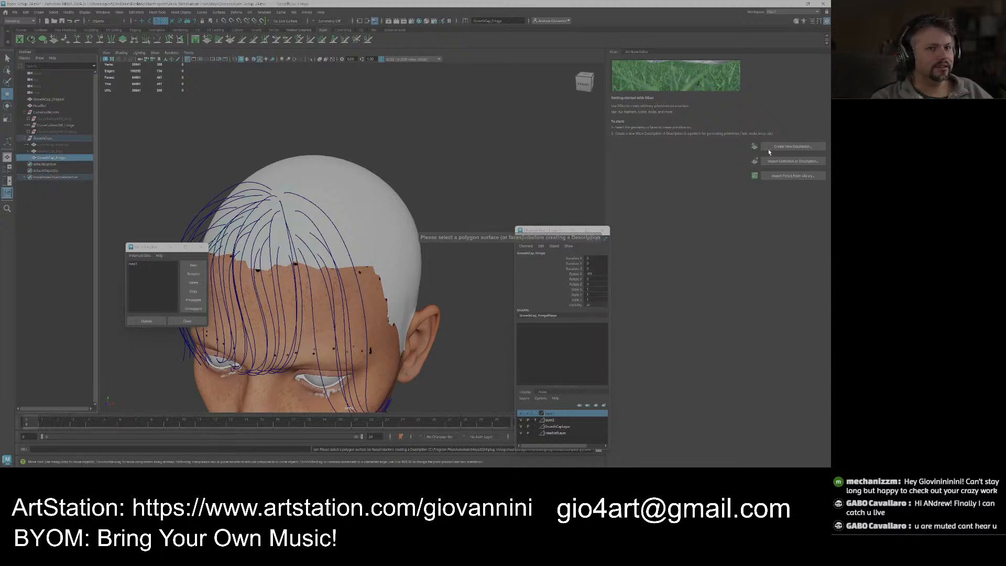
click(792, 146)
drag(396, 154, 510, 156)
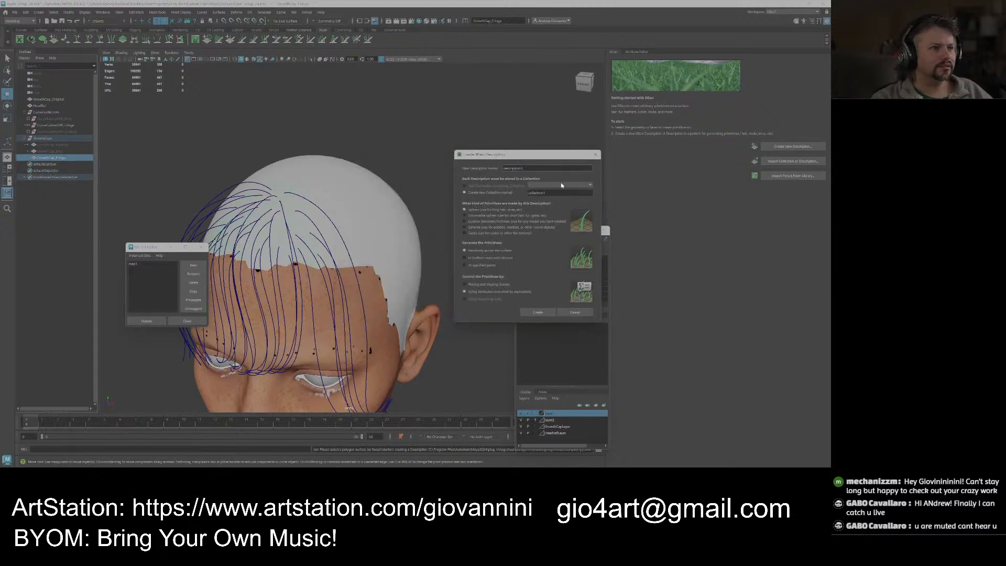
key(Tab)
text(Frin)
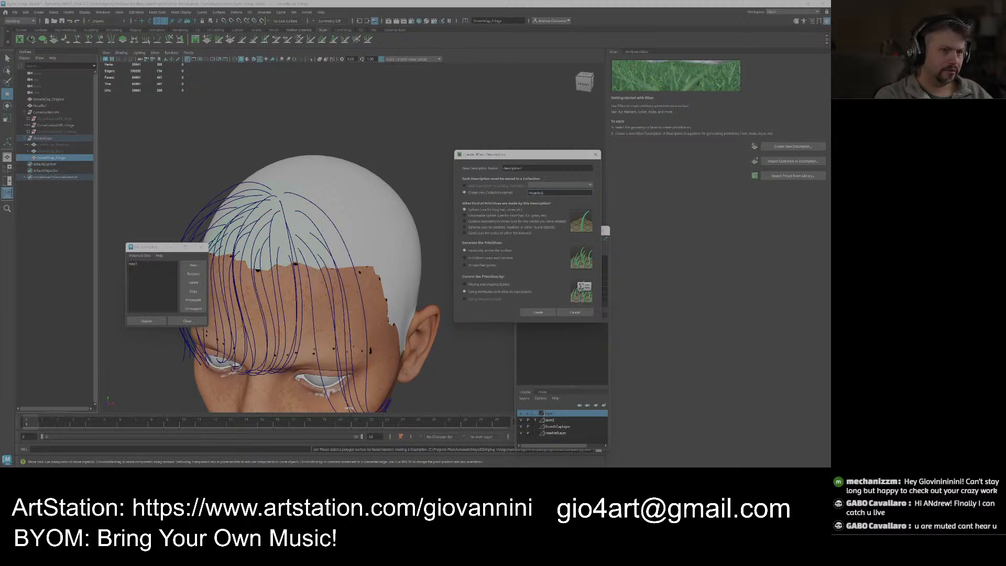
key(shift+Tab)
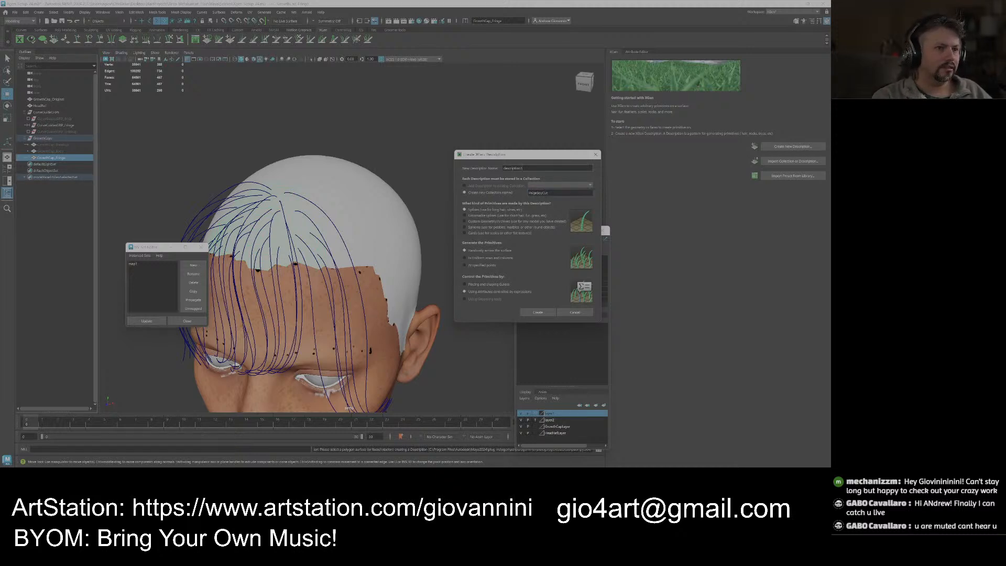
text(Fringe)
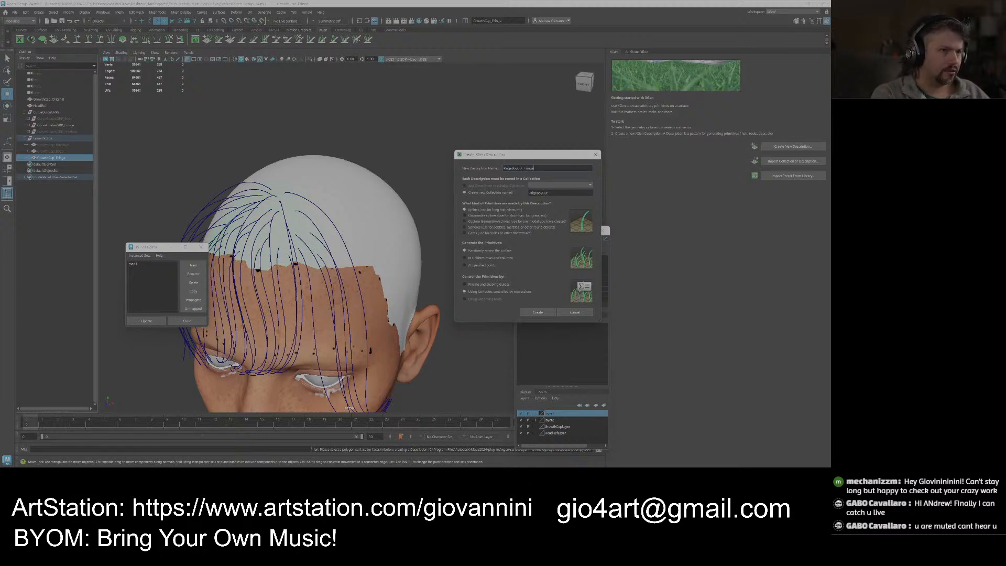
click(484, 285)
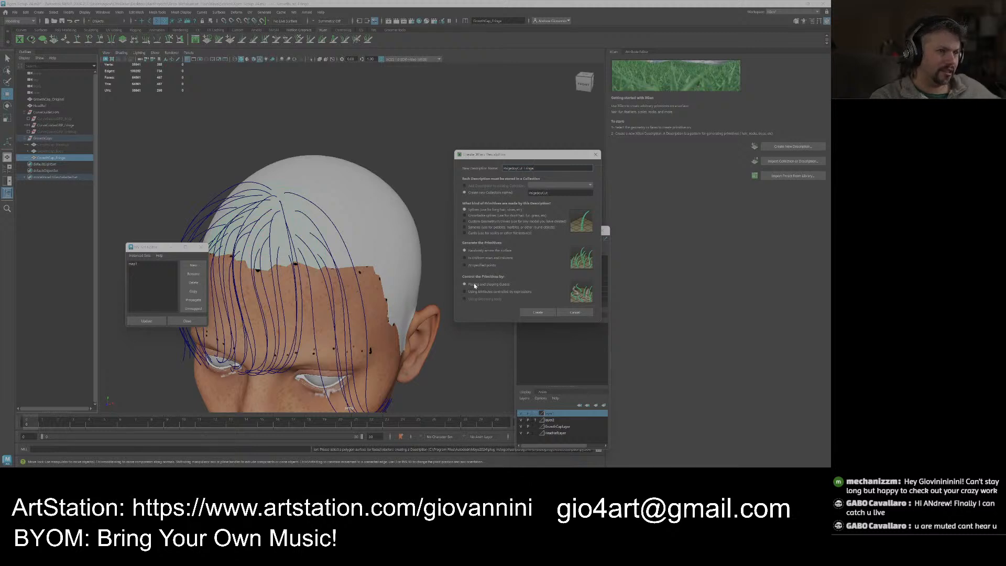
click(537, 313)
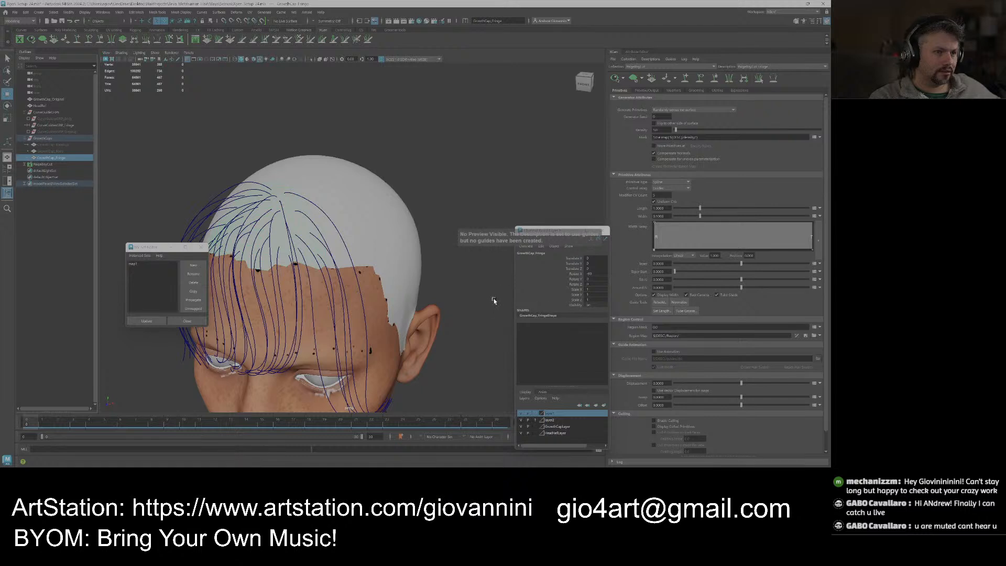
Raise the generator density of the fringe description well above its default.
alt+drag(449, 249, 404, 288)
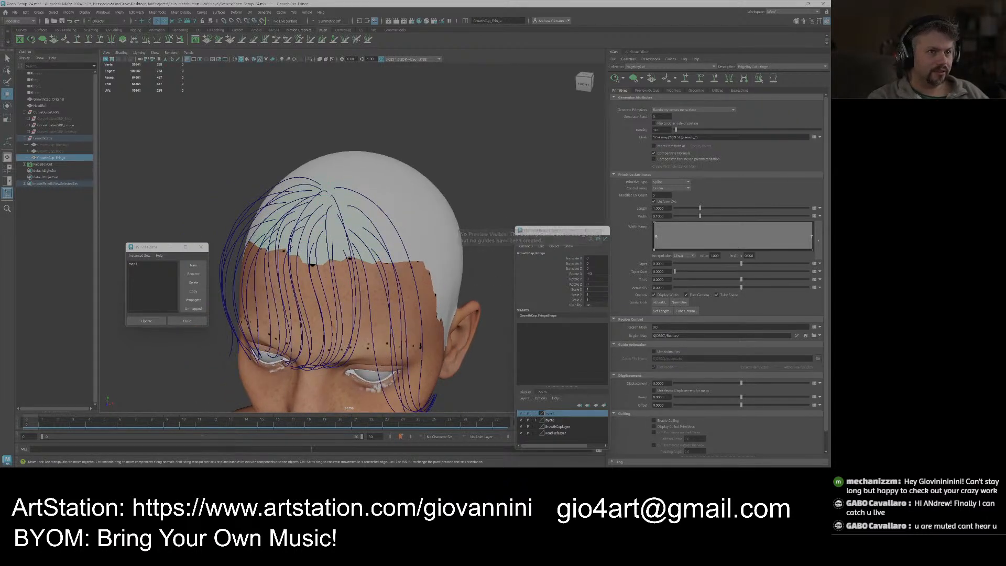
click(686, 130)
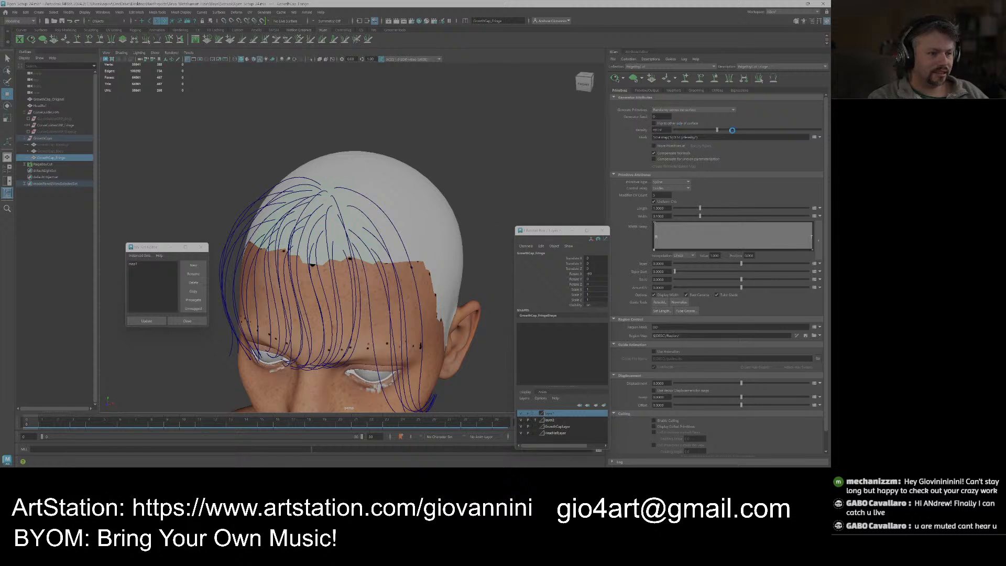
click(734, 129)
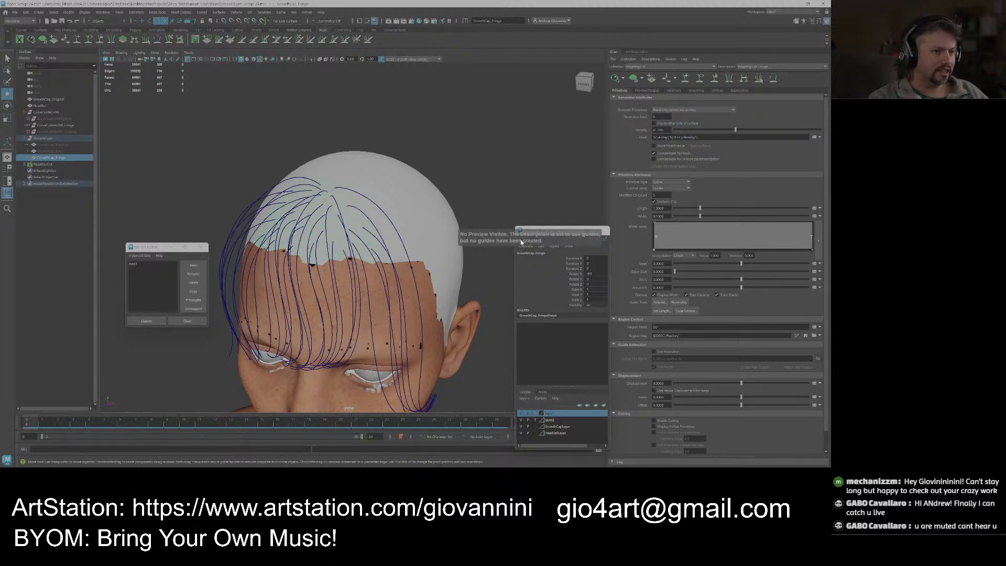
Select all the fringe guide curves and bring up the XGen utilities for working with curves and guides.
alt+right_drag(487, 257, 427, 310)
alt+middle_drag(427, 310, 451, 306)
click(460, 212)
alt+drag(438, 245, 380, 213)
click(164, 22)
scroll(289, 204, down, 3)
alt+drag(310, 179, 354, 309)
alt+drag(362, 246, 382, 241)
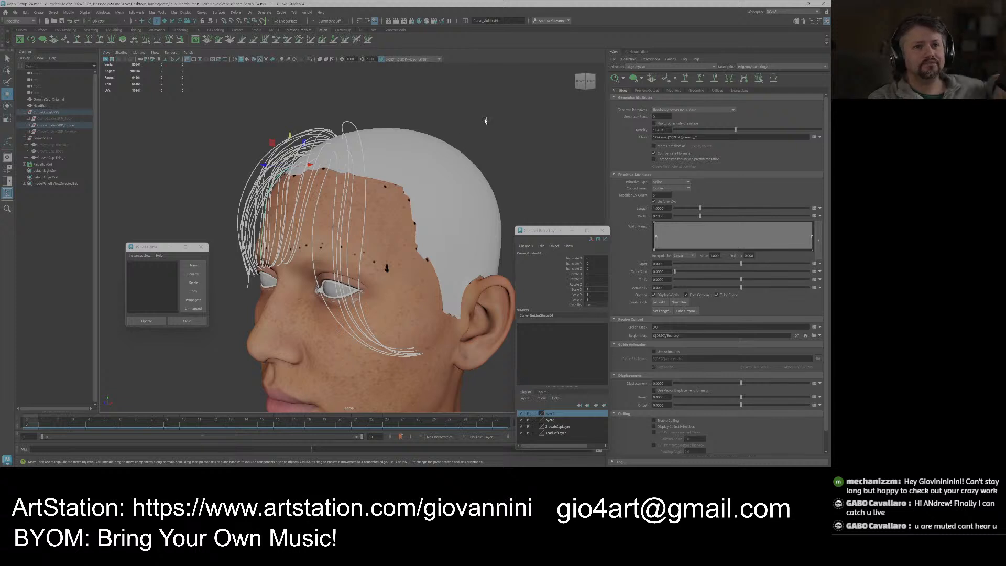
click(696, 90)
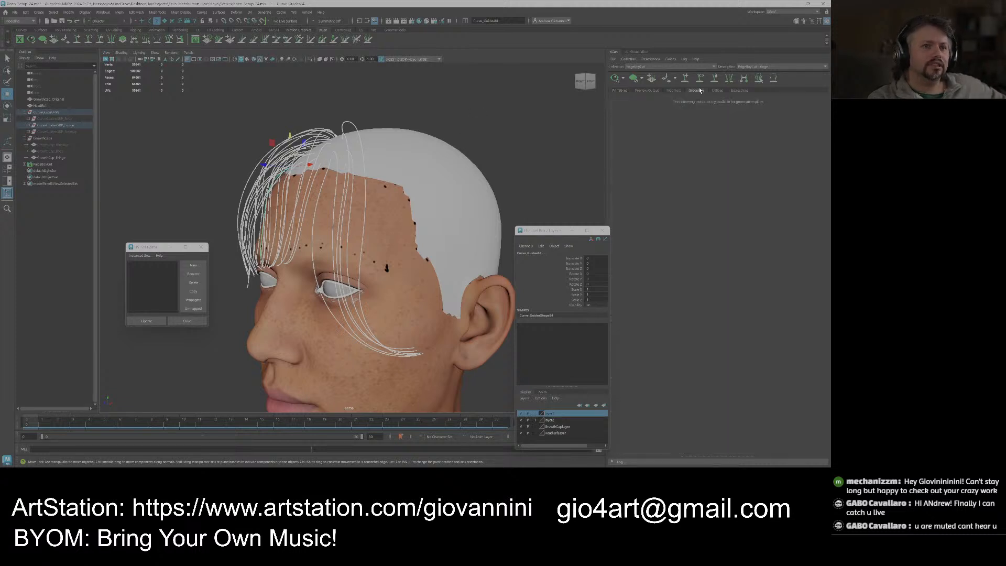
click(717, 91)
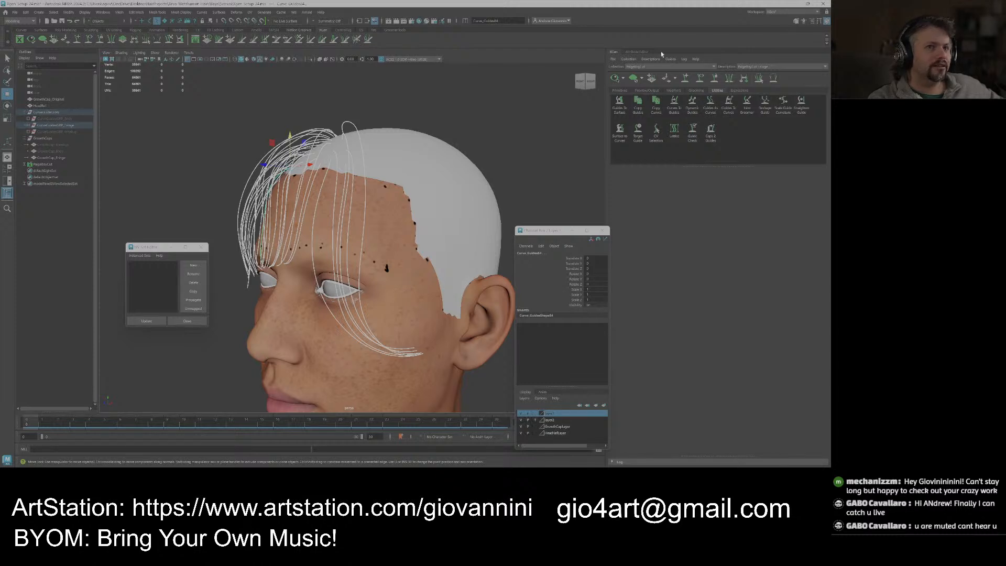
click(263, 12)
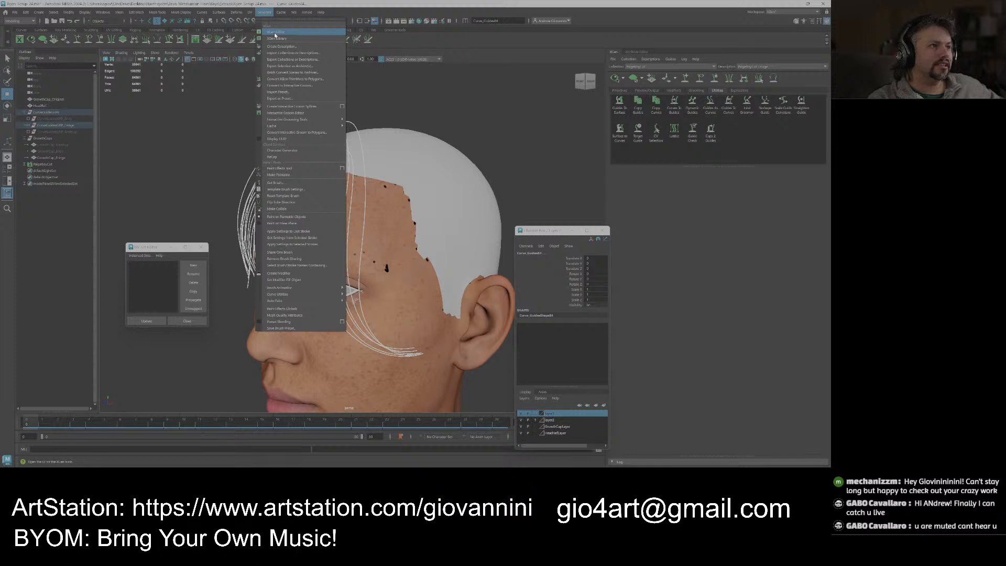
click(758, 146)
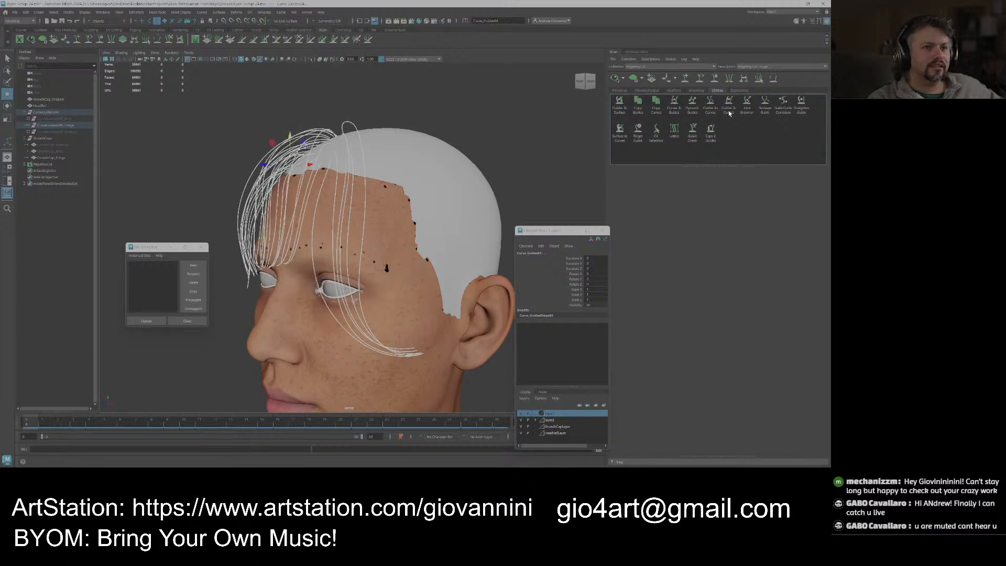
click(782, 12)
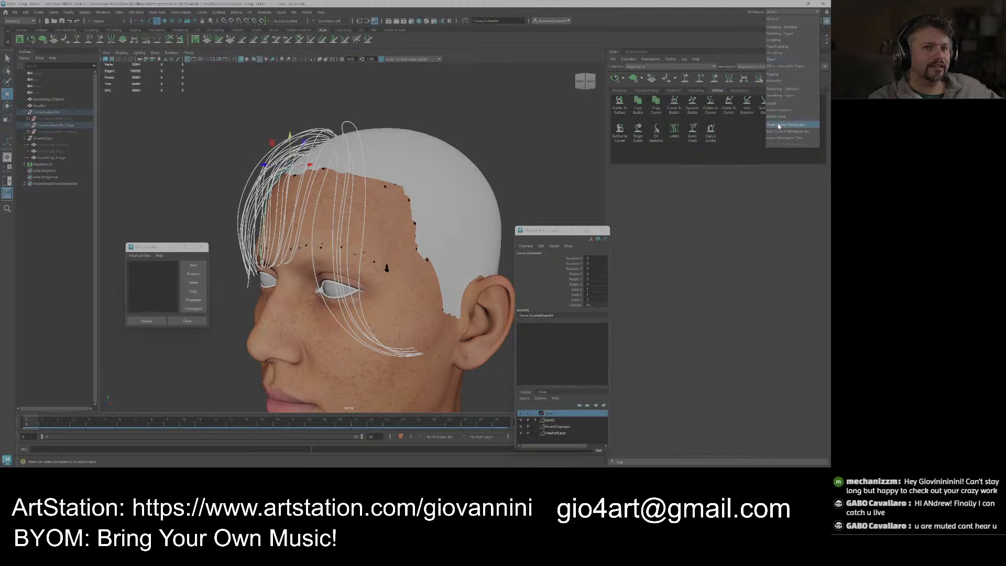
click(704, 224)
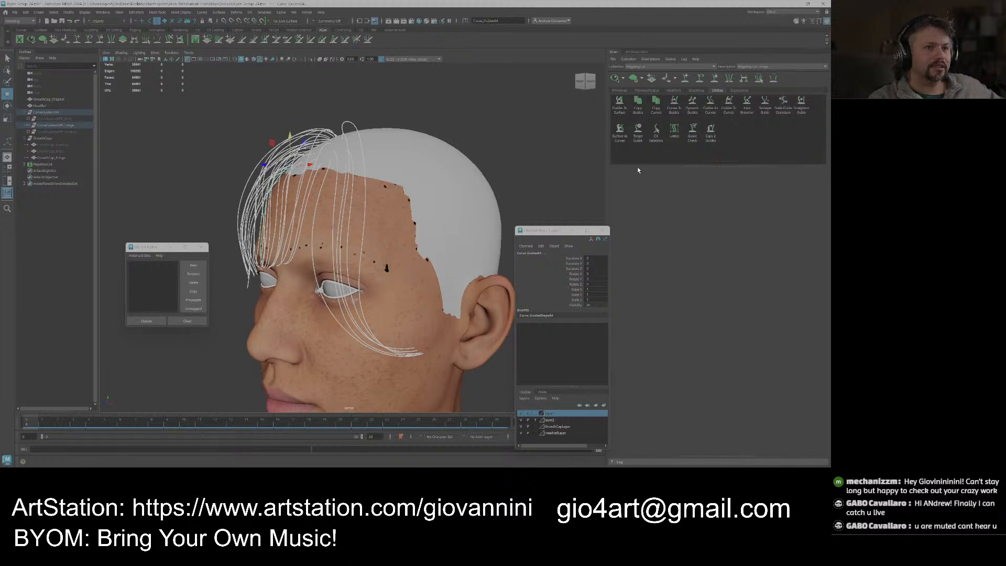
Convert the selected fringe curves into guides with Curves to Guides, keeping the original curves and preserving their dynamic link.
click(674, 104)
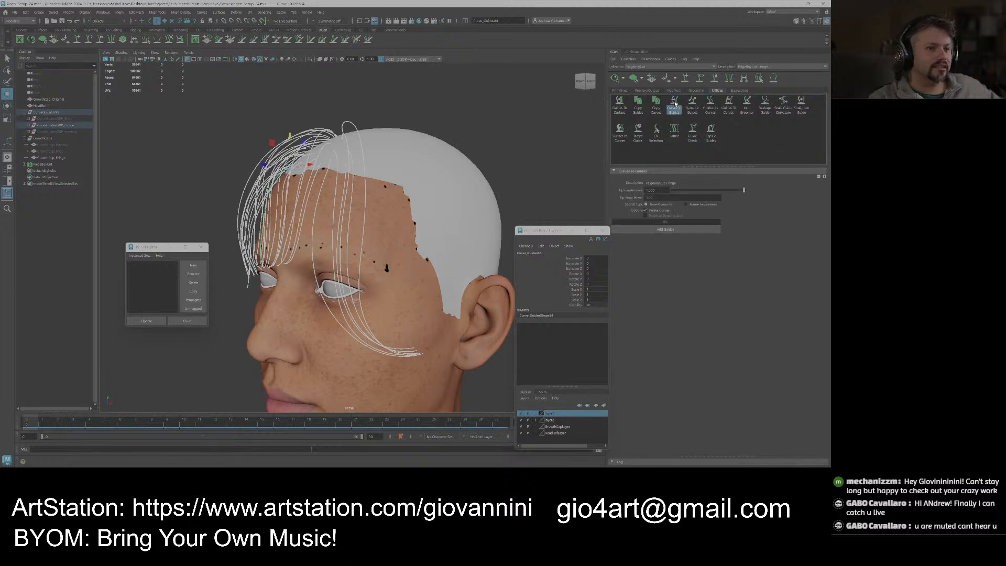
click(657, 217)
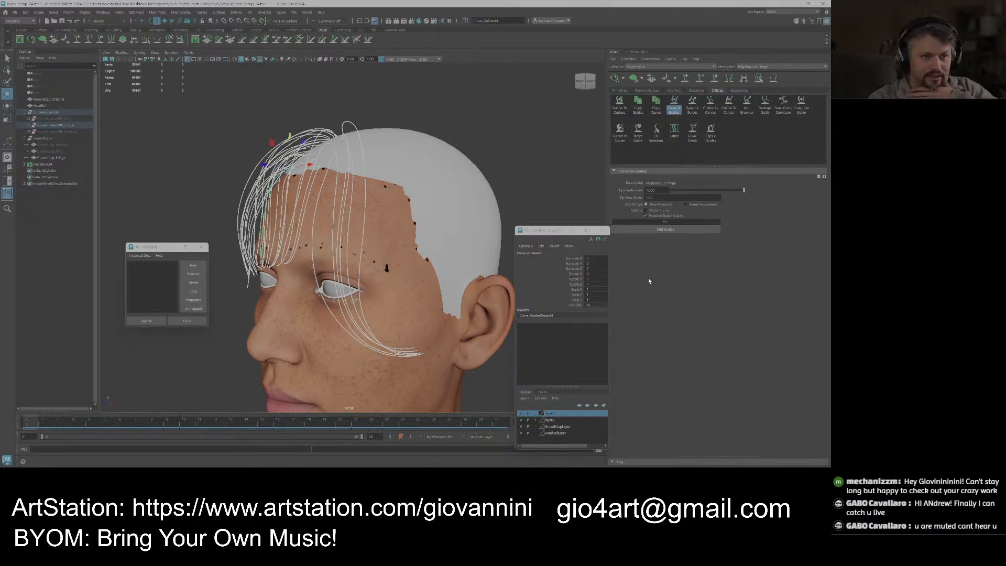
alt+drag(384, 272, 397, 250)
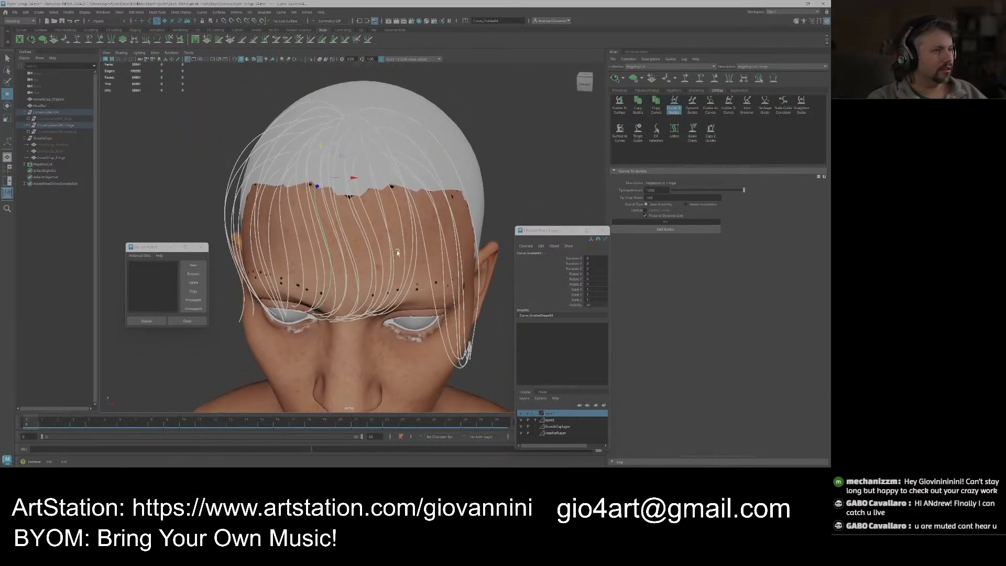
click(665, 229)
scroll(417, 240, down, 3)
alt+drag(417, 241, 383, 269)
scroll(398, 268, down, 3)
alt+middle_drag(408, 266, 411, 231)
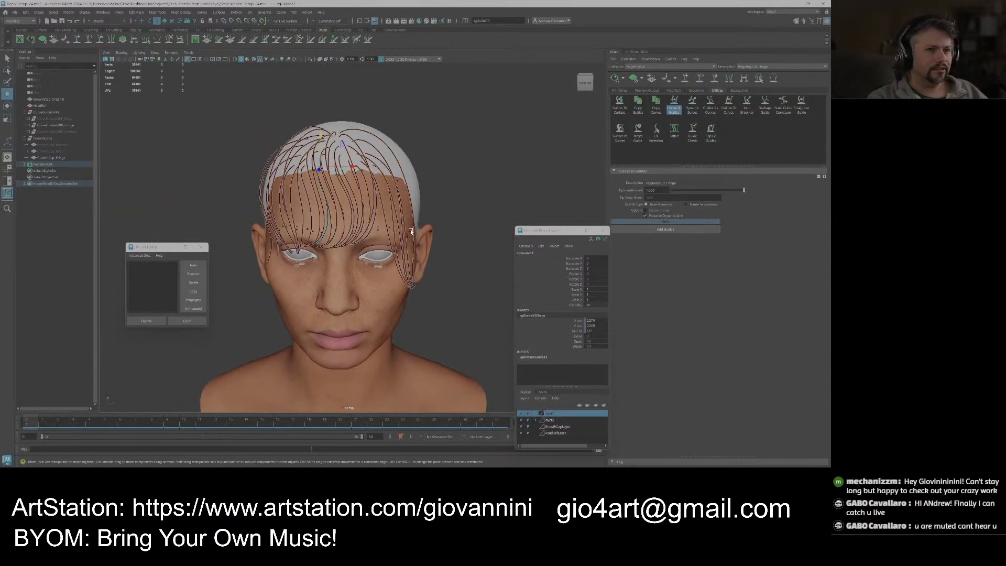
Minimize the floating channel box and lower the generator density of the fringe description to a moderate level.
drag(545, 232, 529, 197)
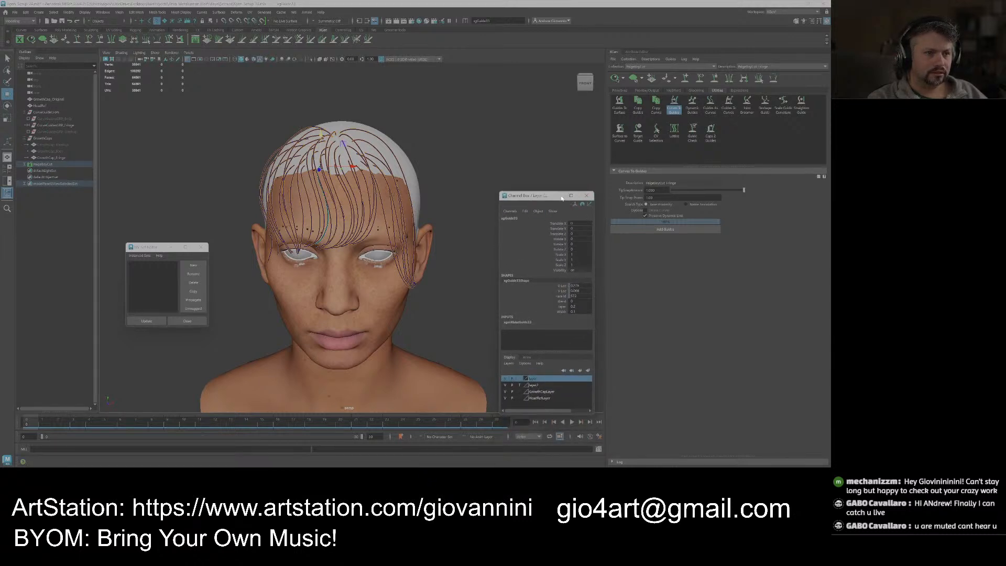
click(557, 196)
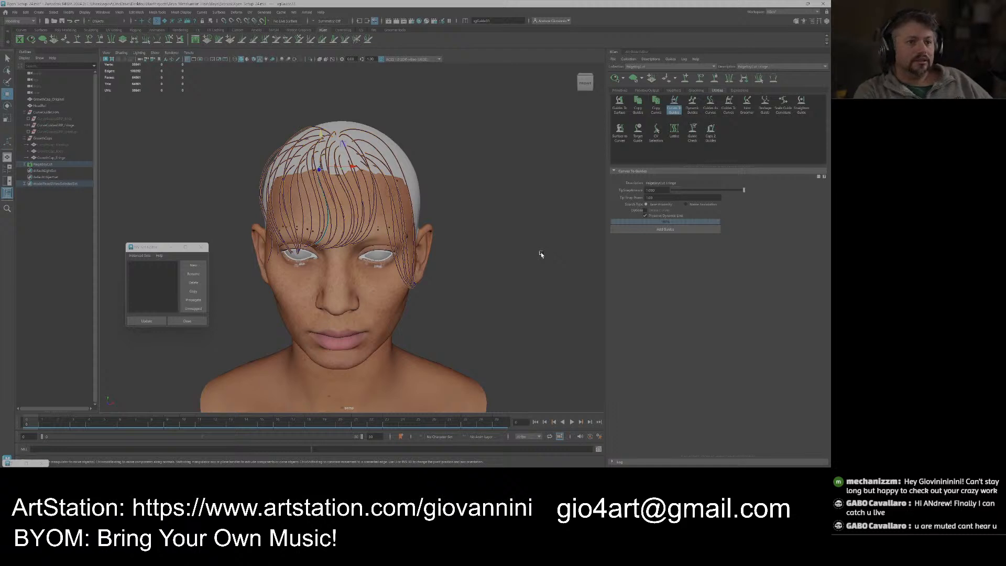
click(620, 91)
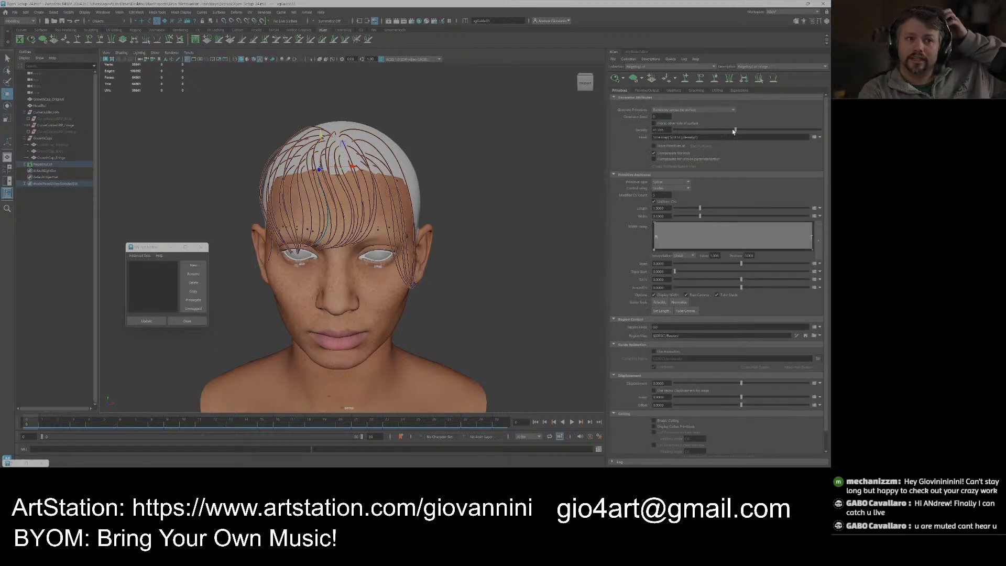
drag(733, 130, 718, 130)
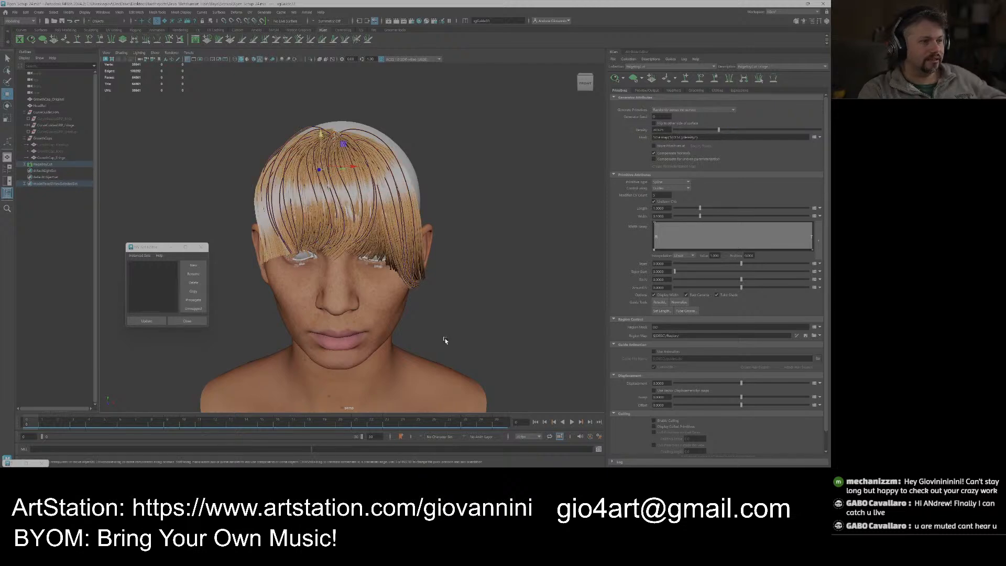
Set the fringe primitives' Modifier CV Count to 25.
alt+right_drag(404, 269, 461, 277)
alt+drag(461, 277, 308, 277)
alt+middle_drag(308, 277, 337, 227)
alt+drag(337, 227, 352, 191)
mouse_move(352, 193)
alt+right_down()
mouse_move(431, 109)
mouse_move(356, 198)
alt+right_up()
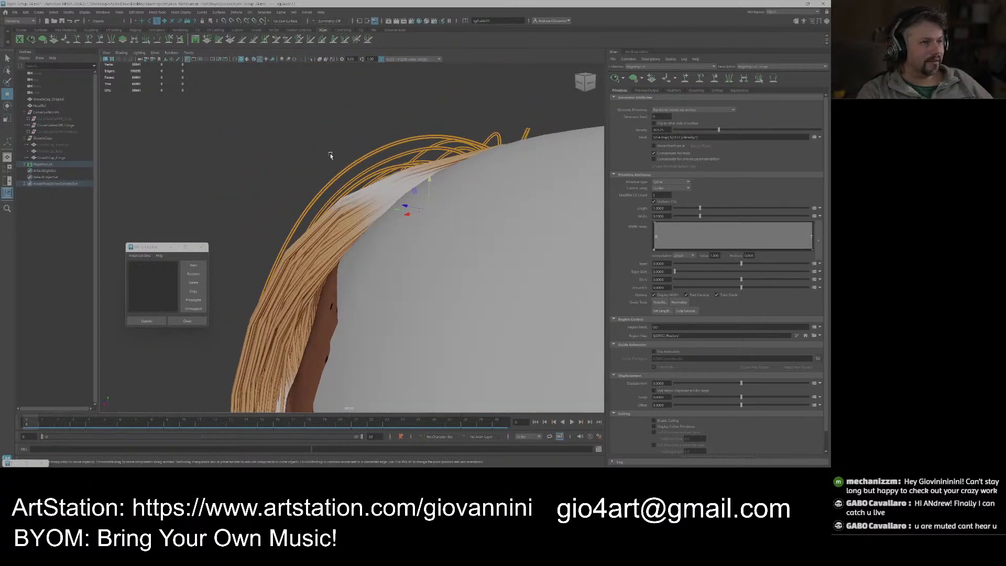
alt+drag(356, 214, 455, 230)
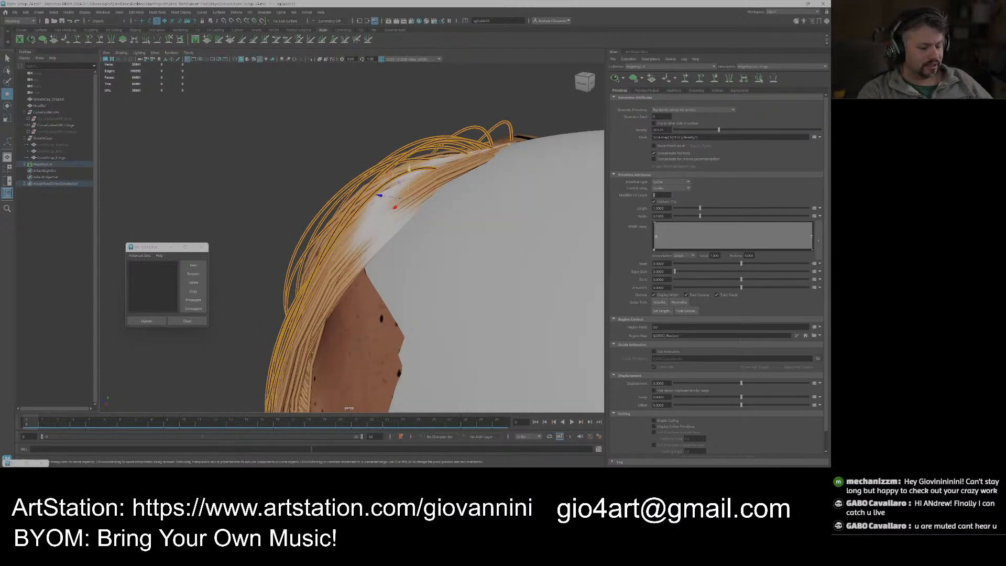
text(25)
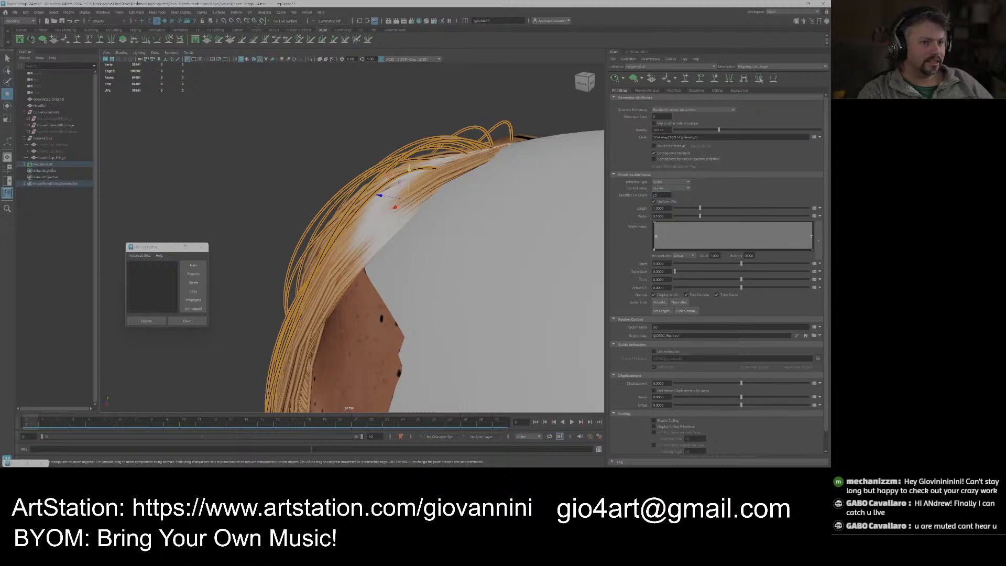
key(Return)
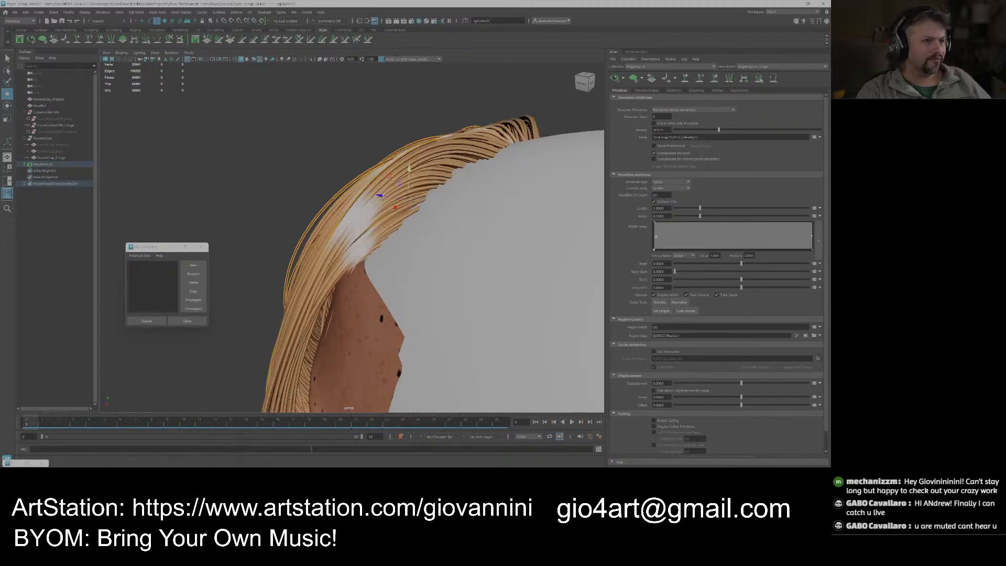
Raise the fringe primitives' Modifier CV Count to 50 so the hairs follow the guides closely.
alt+drag(467, 192, 425, 219)
alt+right_drag(425, 218, 563, 206)
double_click(655, 195)
text(50)
key(Return)
alt+drag(438, 244, 423, 220)
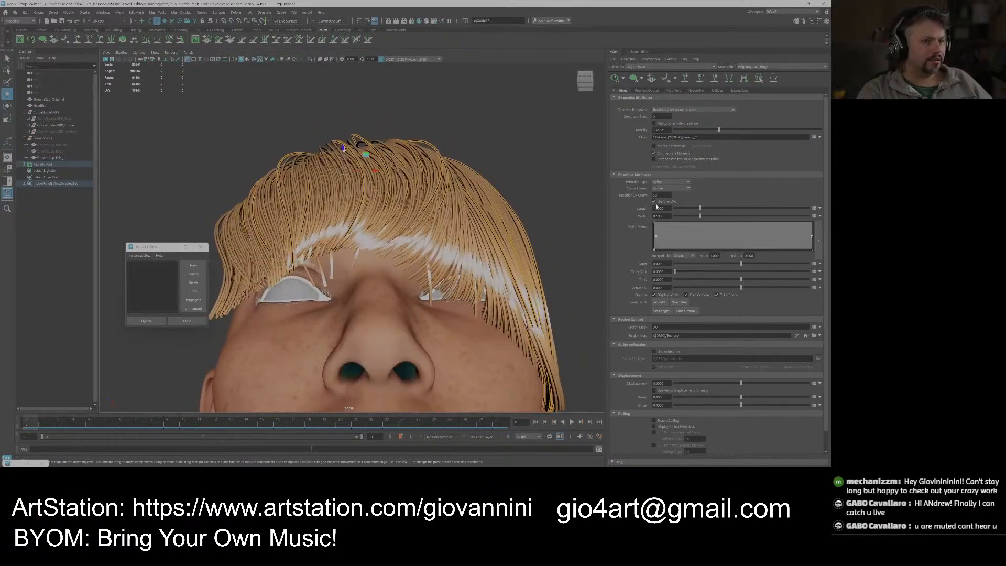
Turn off Tube Shade for the fringe splines.
scroll(568, 262, down, 2)
alt+drag(568, 262, 530, 323)
alt+middle_drag(530, 322, 545, 307)
scroll(545, 307, up, 3)
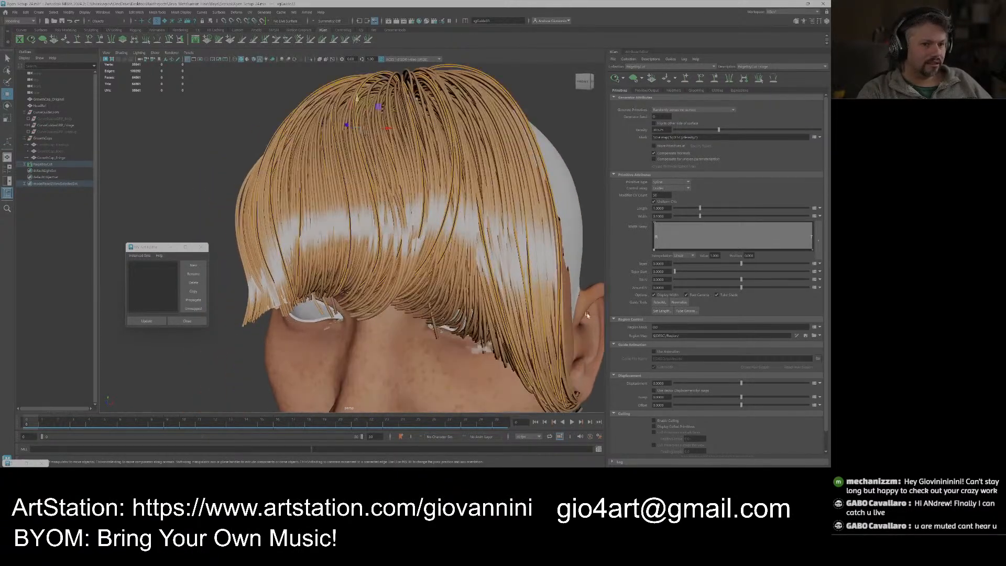
click(717, 296)
alt+right_drag(524, 215, 410, 245)
alt+drag(410, 245, 390, 230)
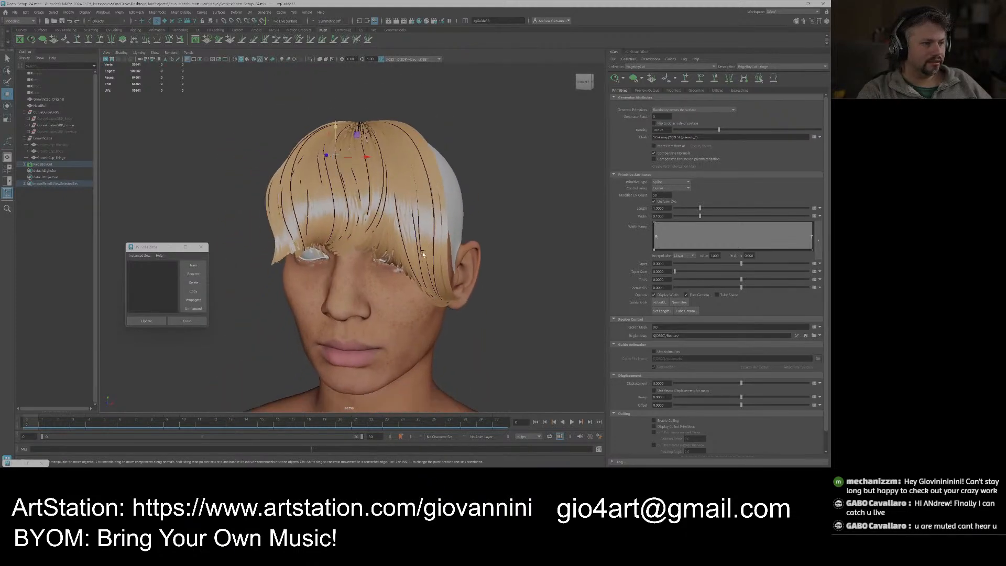
Reduce the width of the fringe hairs to a very thin value and refresh the XGen preview.
alt+right_drag(367, 244, 412, 254)
mouse_move(413, 255)
alt+mouse_down()
mouse_move(413, 226)
mouse_move(411, 239)
alt+mouse_up()
alt+right_drag(366, 249, 391, 262)
alt+drag(391, 262, 391, 252)
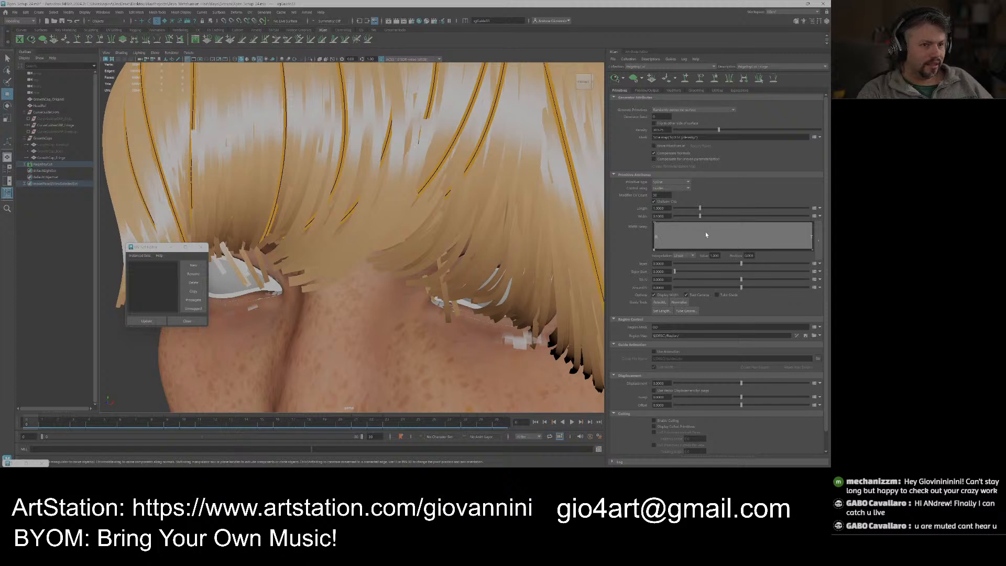
double_click(660, 215)
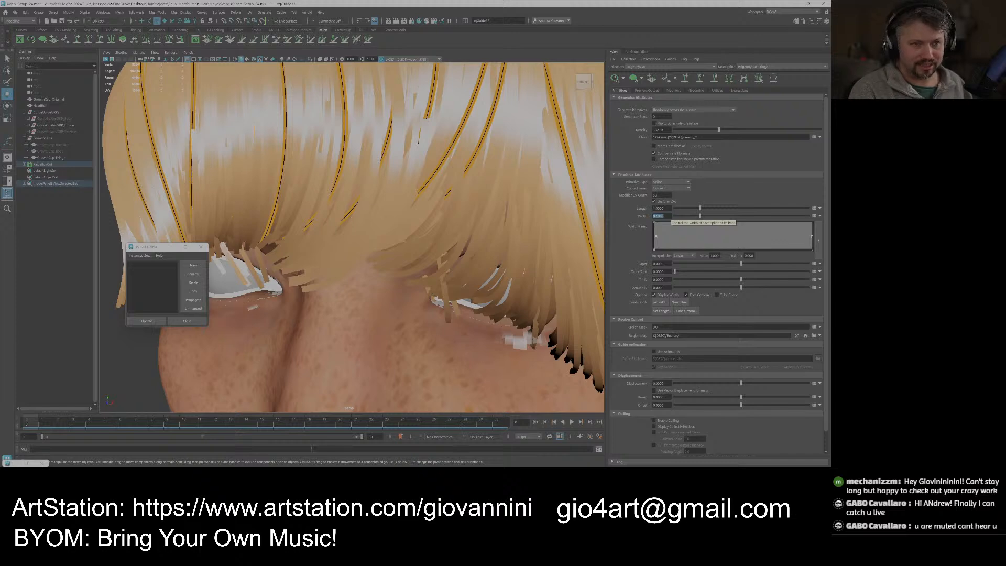
text(0)
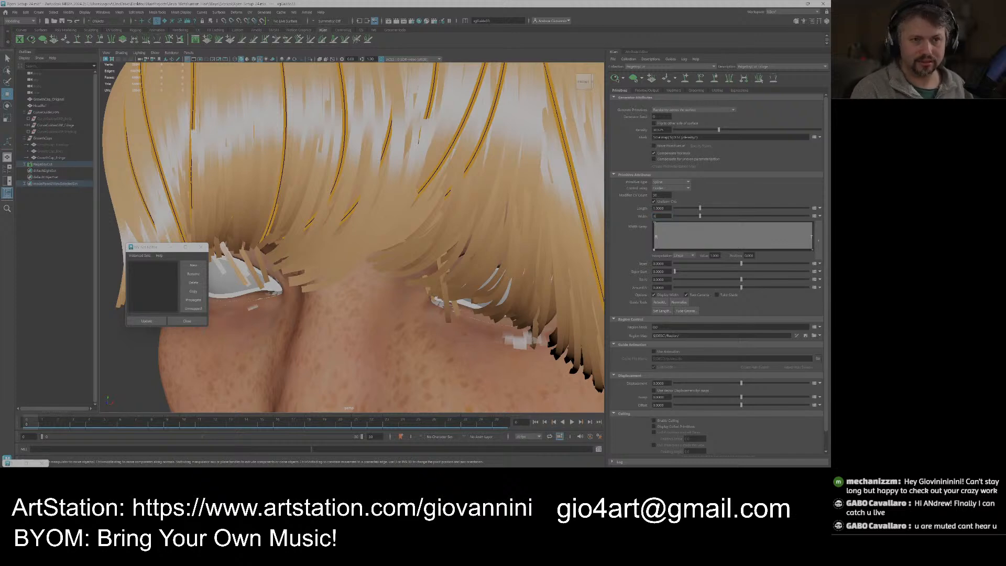
key(Return)
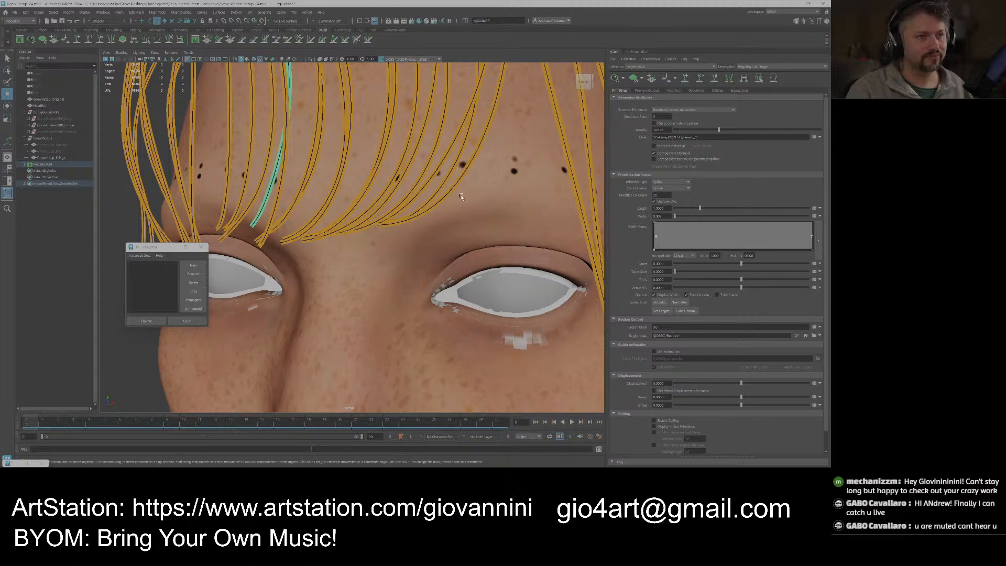
scroll(520, 192, down, 6)
click(614, 77)
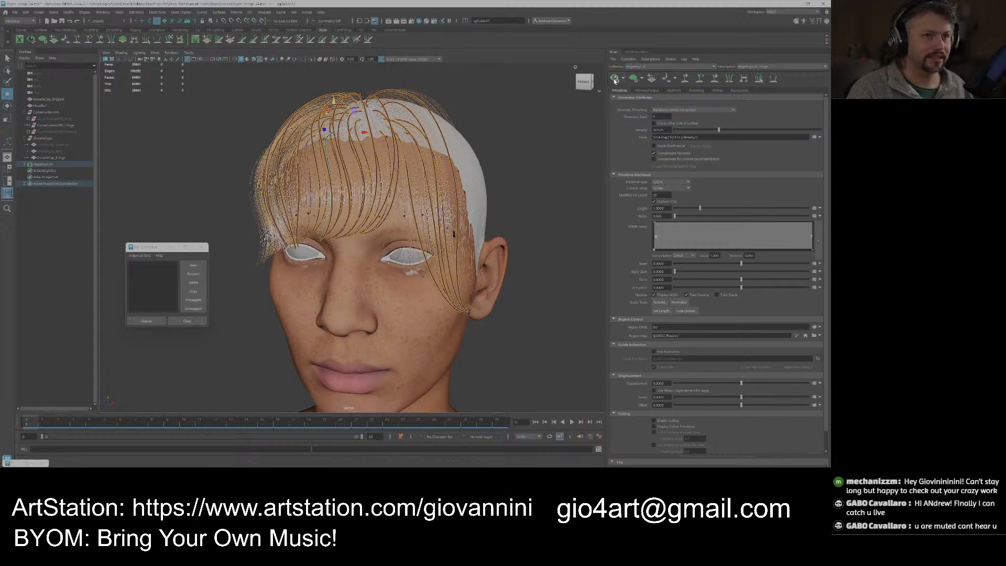
Hide the XGen guides of the fringe description so they do not cover the hair preview.
scroll(423, 247, up, 5)
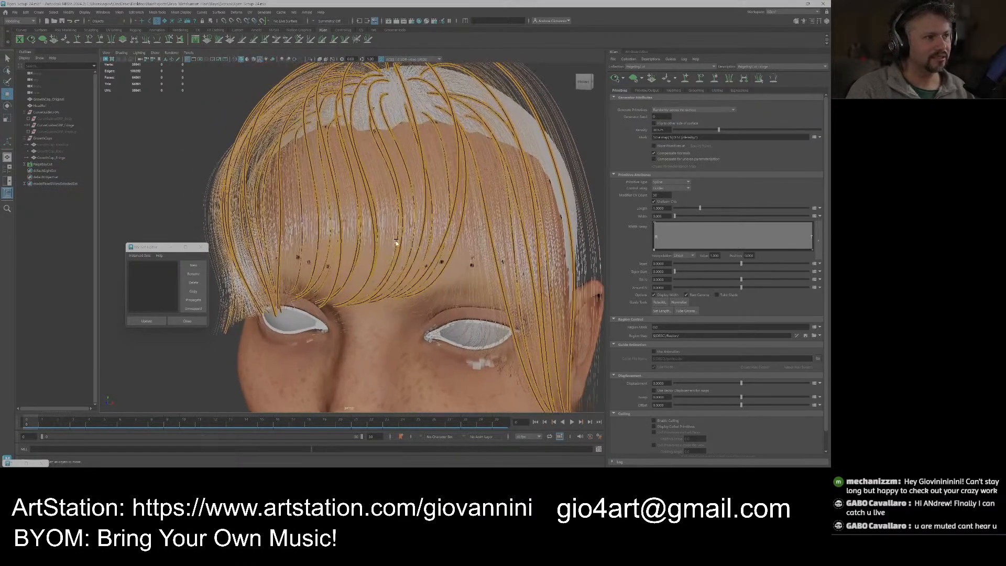
mouse_move(396, 242)
alt+mouse_down()
mouse_move(414, 243)
mouse_move(371, 247)
mouse_move(352, 231)
mouse_move(378, 235)
mouse_move(357, 260)
mouse_move(364, 264)
mouse_move(386, 215)
mouse_move(404, 231)
alt+mouse_up()
scroll(364, 263, down, 5)
scroll(404, 232, up, 5)
mouse_move(440, 188)
alt+mouse_down()
mouse_move(438, 214)
mouse_move(443, 206)
alt+mouse_up()
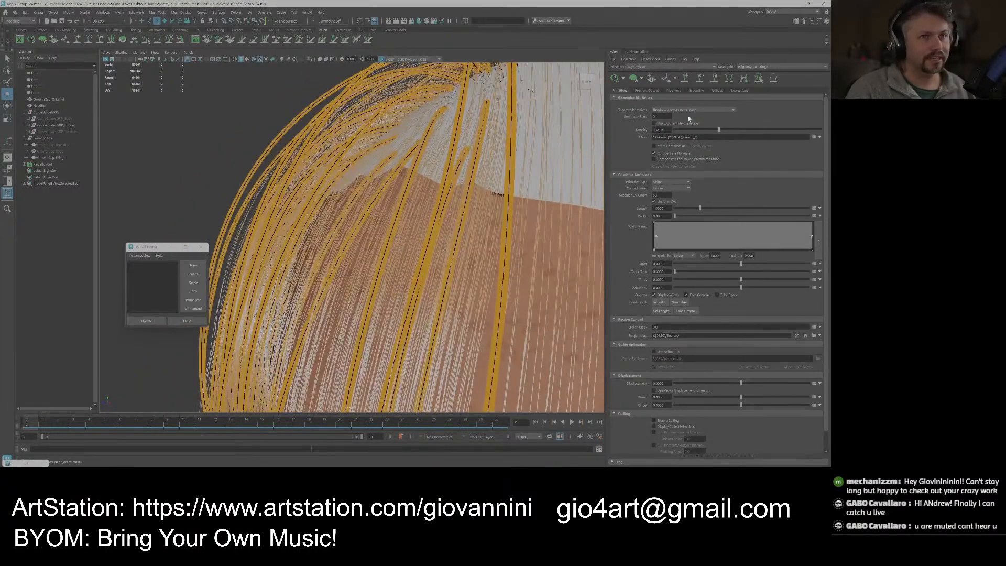
click(701, 81)
scroll(419, 206, down, 5)
alt+drag(419, 206, 398, 230)
scroll(396, 198, up, 5)
scroll(395, 198, down, 5)
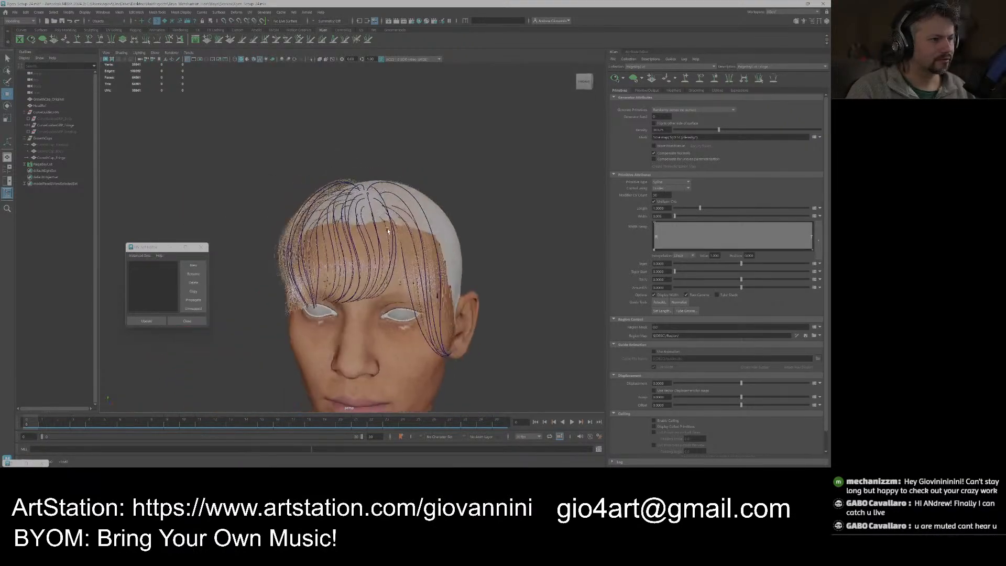
Hide the group of original fringe guide curves.
scroll(395, 272, up, 3)
alt+drag(394, 272, 382, 227)
click(57, 159)
click(56, 126)
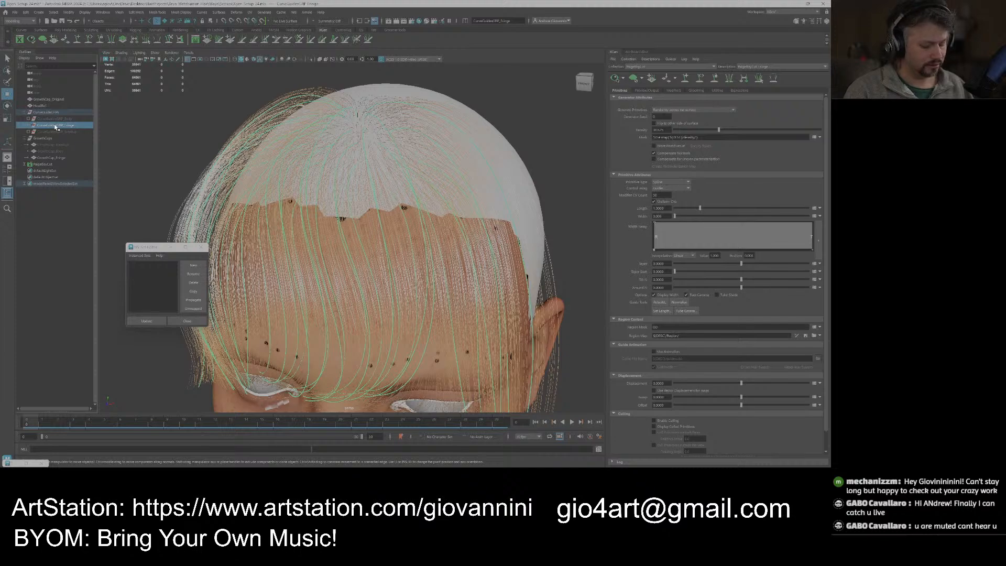
key(ctrl+h)
scroll(360, 196, down, 5)
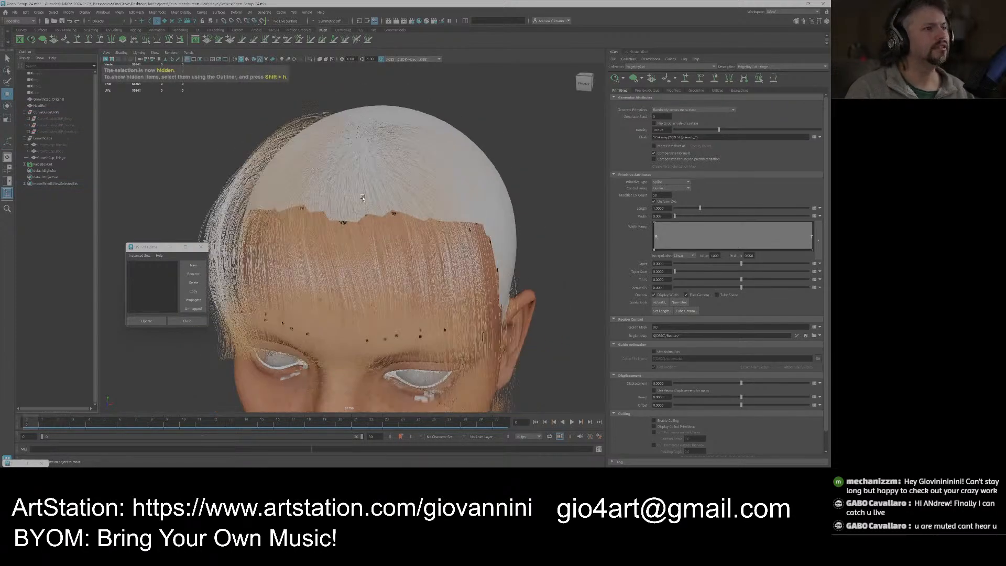
Raise the fringe description's generator density to 250.
alt+drag(380, 206, 381, 253)
scroll(402, 220, up, 4)
alt+right_drag(382, 253, 486, 237)
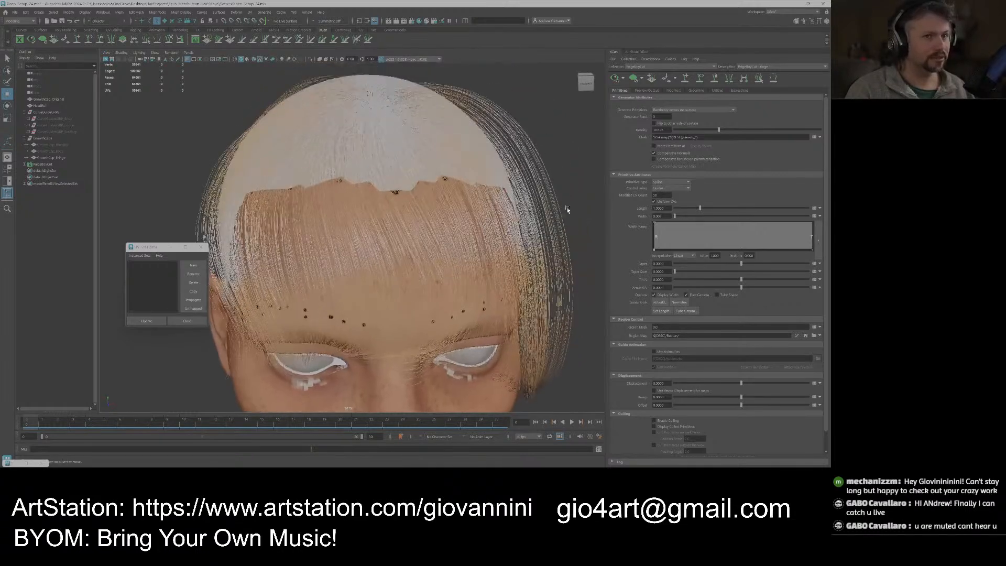
drag(735, 130, 821, 137)
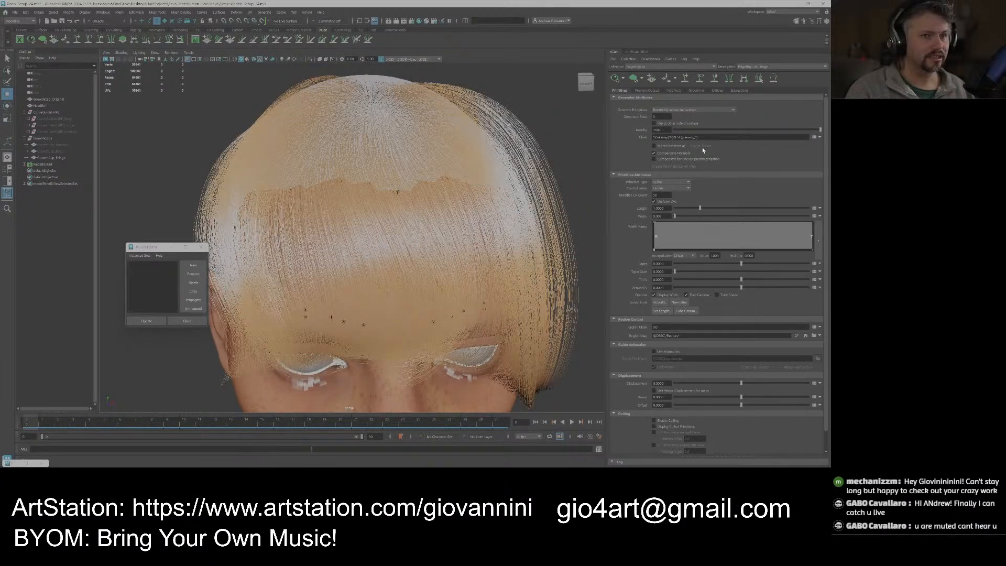
double_click(658, 130)
text(250)
key(Return)
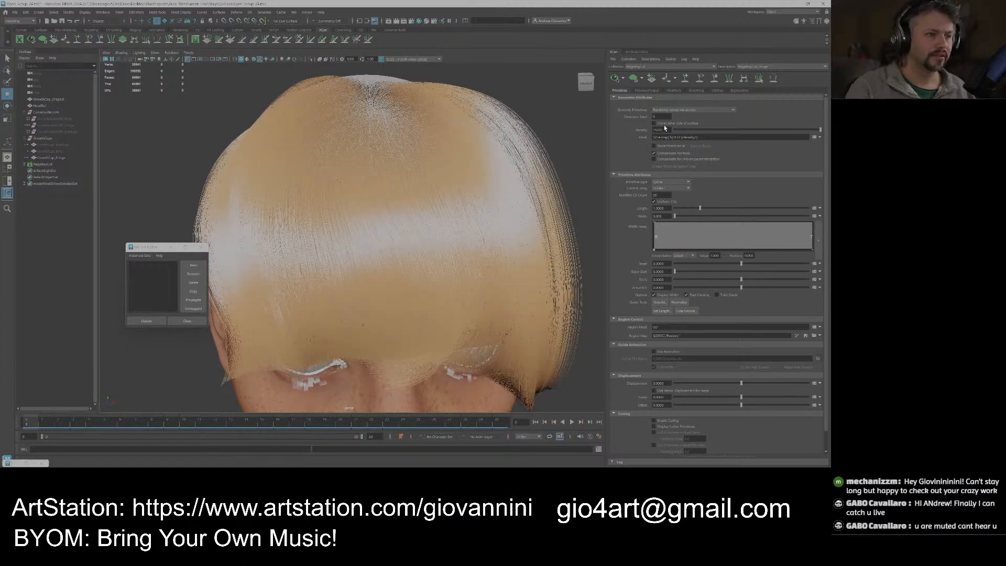
alt+drag(423, 239, 469, 292)
Bring up the hairstyle reference board, study the fringe in the central photo, and place the board beside the head model.
key(alt+Tab)
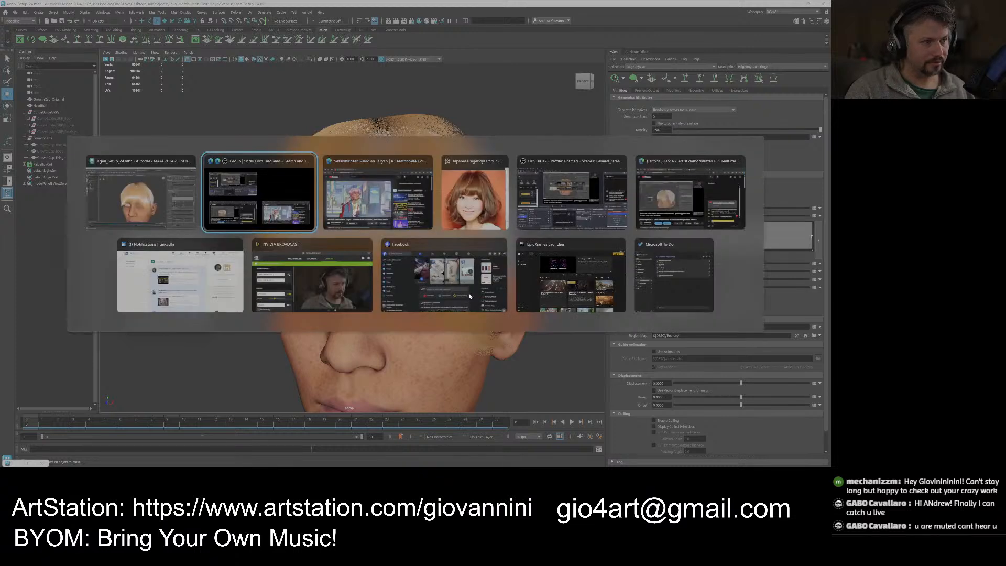
mouse_move(543, 468)
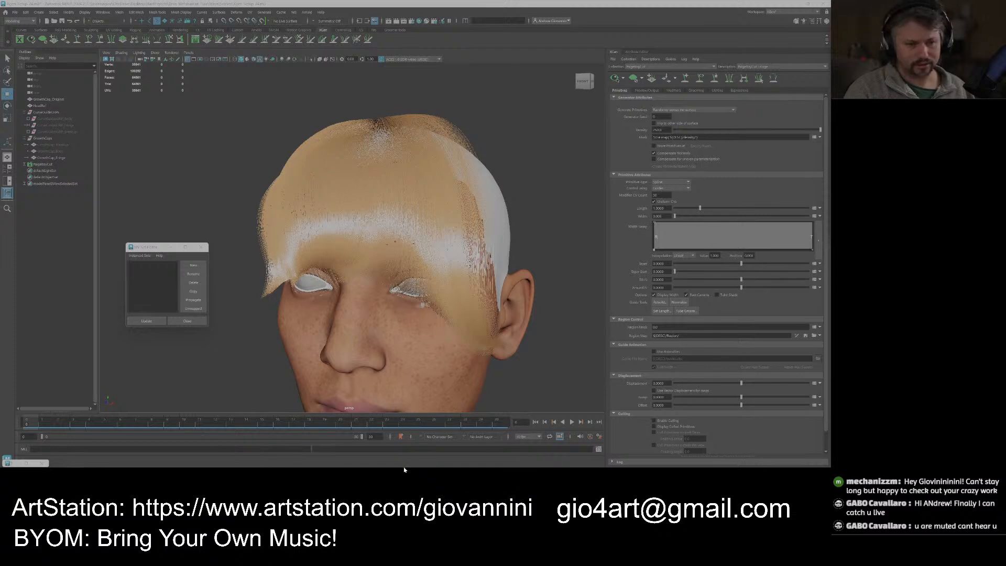
click(430, 461)
right_drag(595, 344, 631, 356)
drag(511, 213, 533, 236)
click(619, 318)
scroll(619, 318, down, 3)
scroll(619, 317, up, 5)
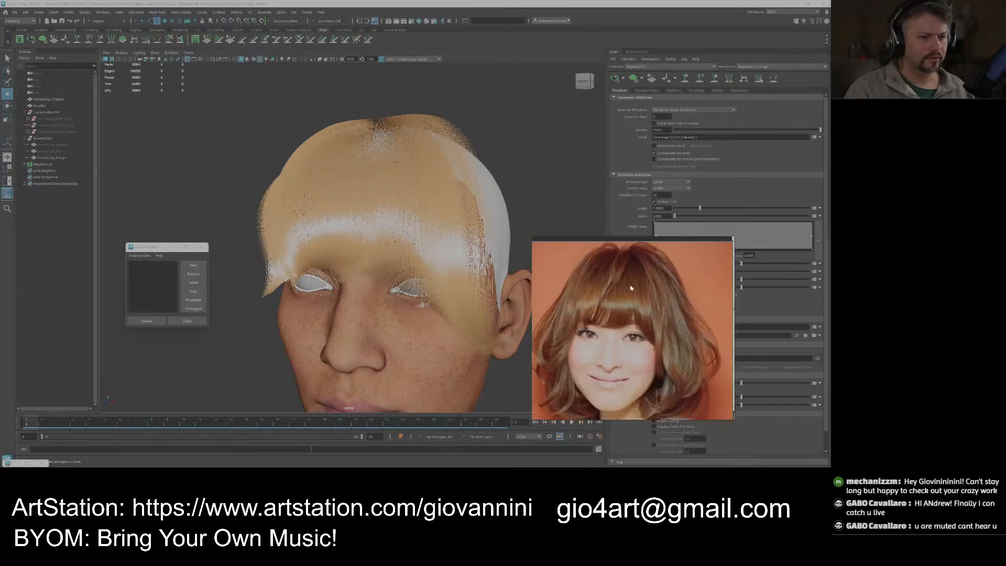
scroll(646, 283, up, 3)
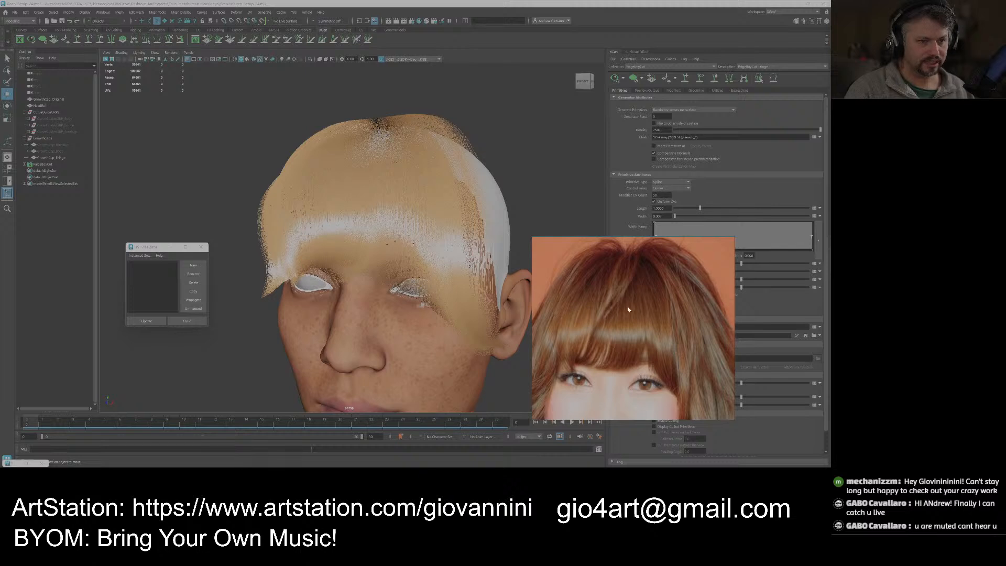
scroll(617, 328, down, 5)
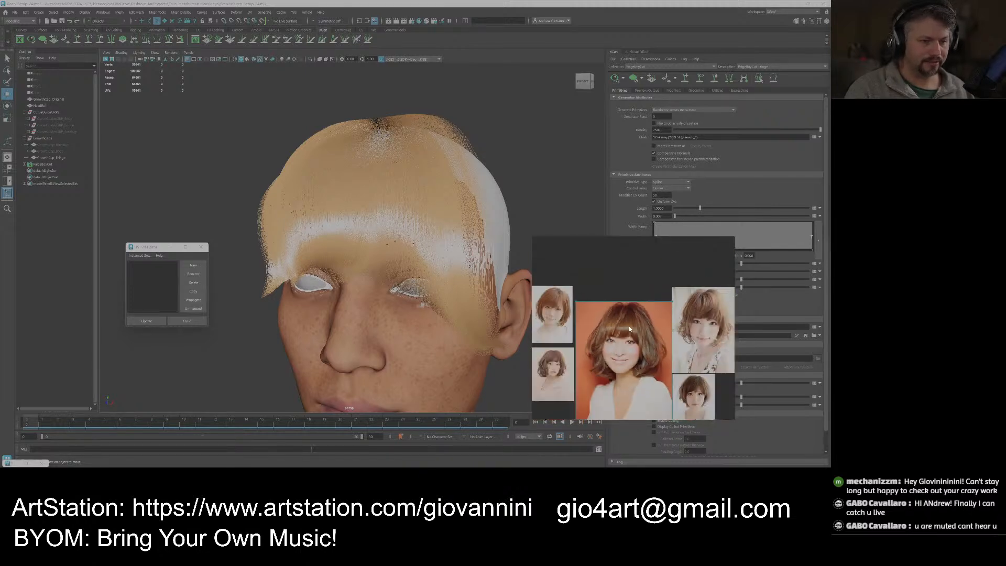
drag(626, 285, 103, 214)
Turn off the option that limits the fringe preview to only the primitives in the view.
alt+drag(374, 208, 454, 235)
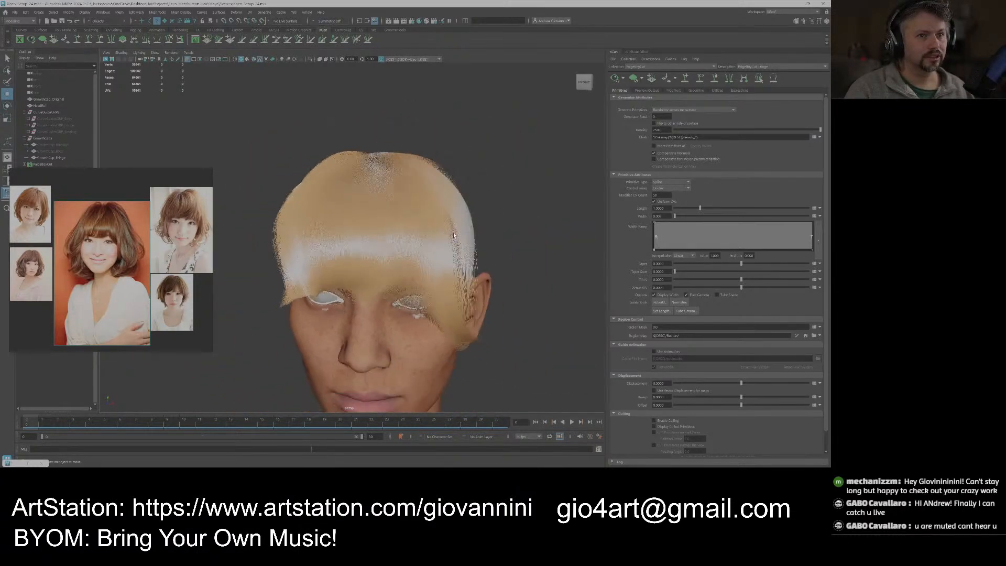
click(673, 91)
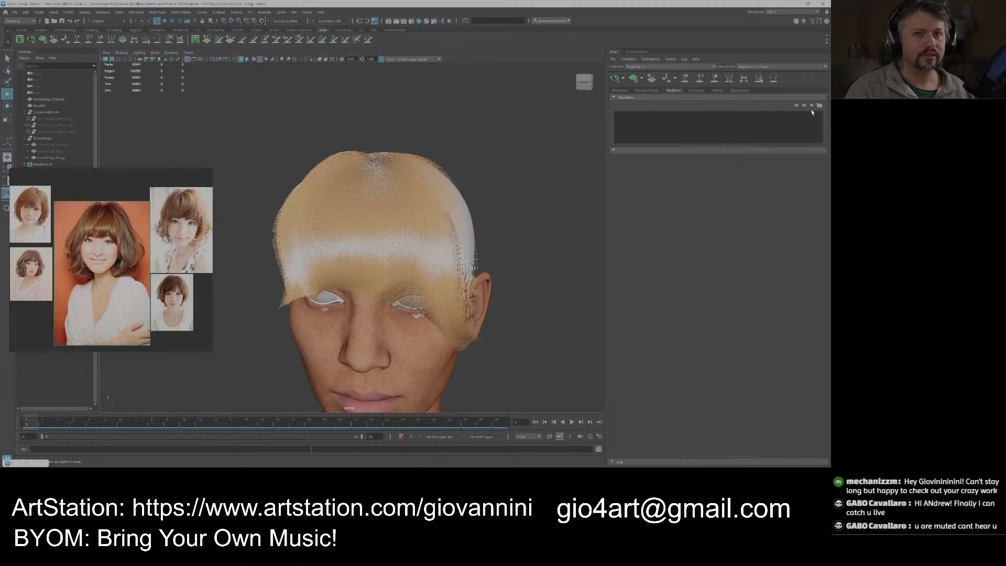
click(640, 90)
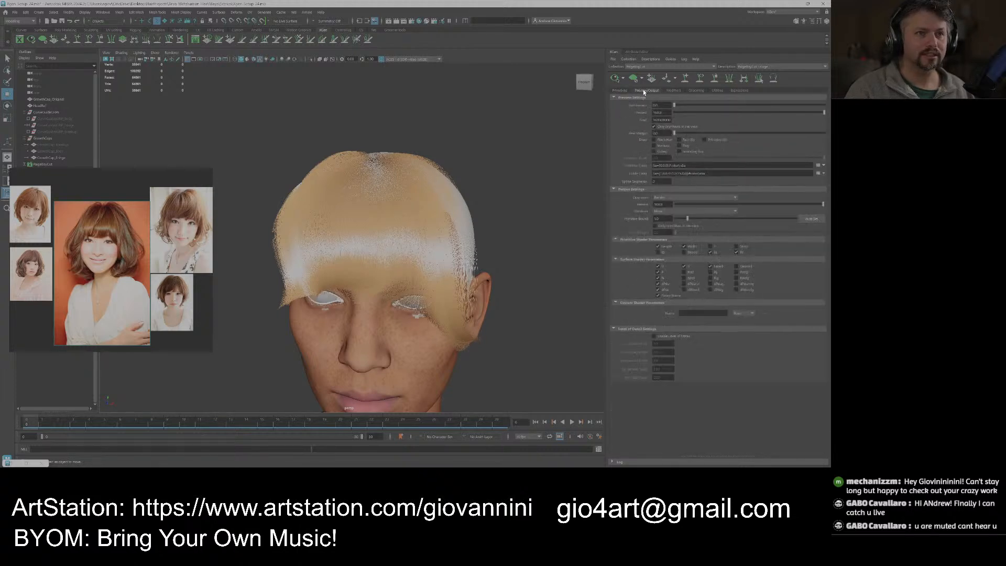
click(654, 127)
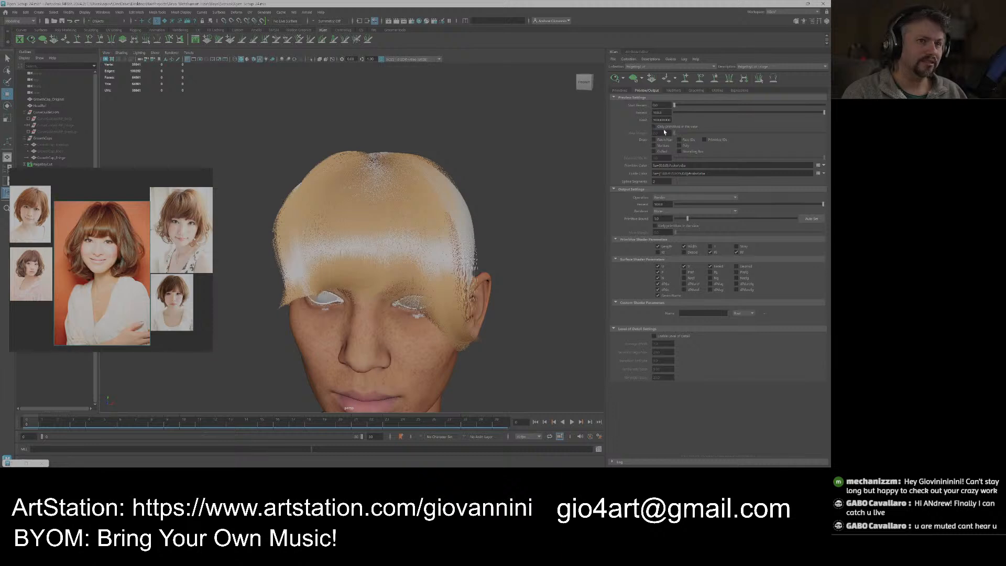
click(619, 90)
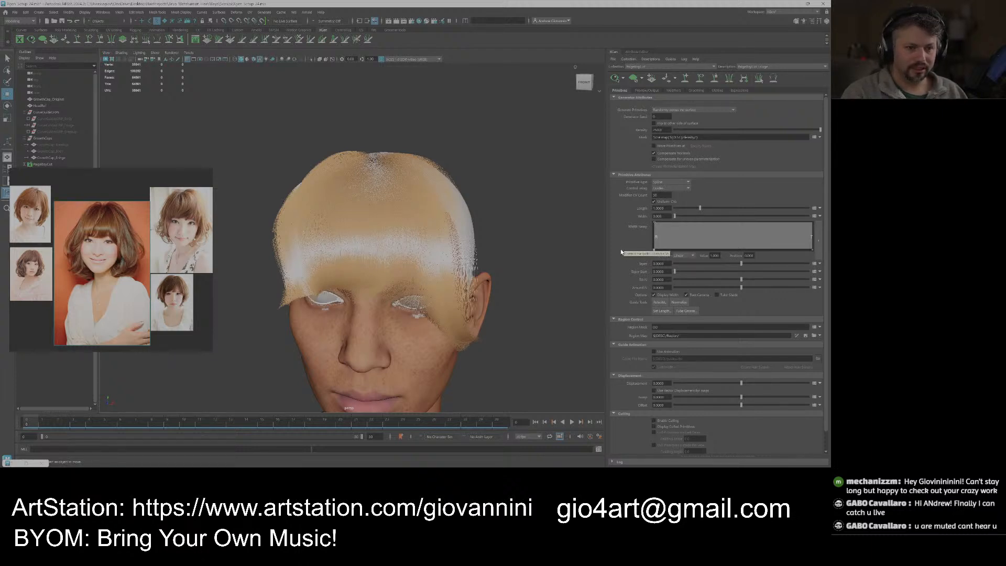
scroll(622, 255, down, 1)
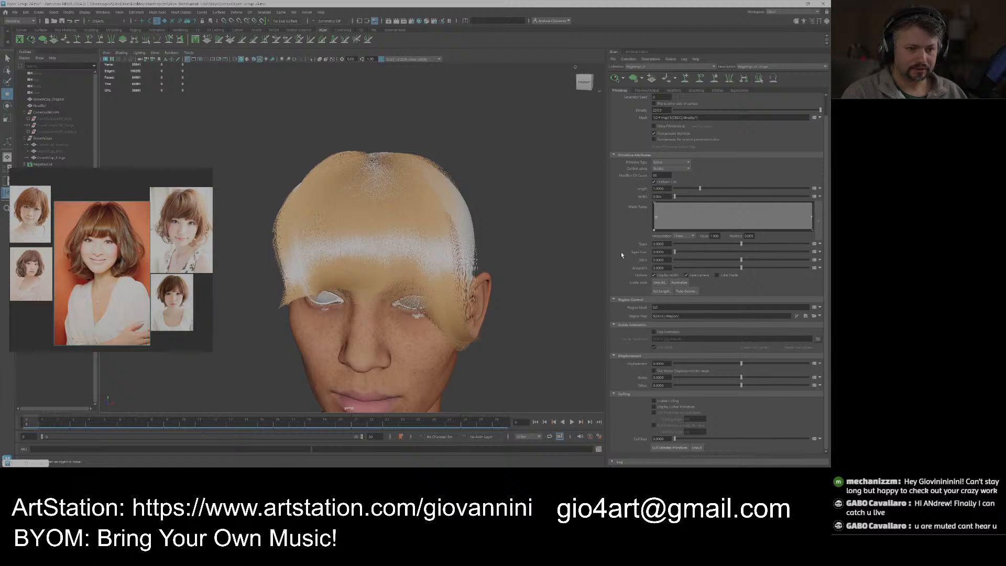
scroll(621, 256, up, 1)
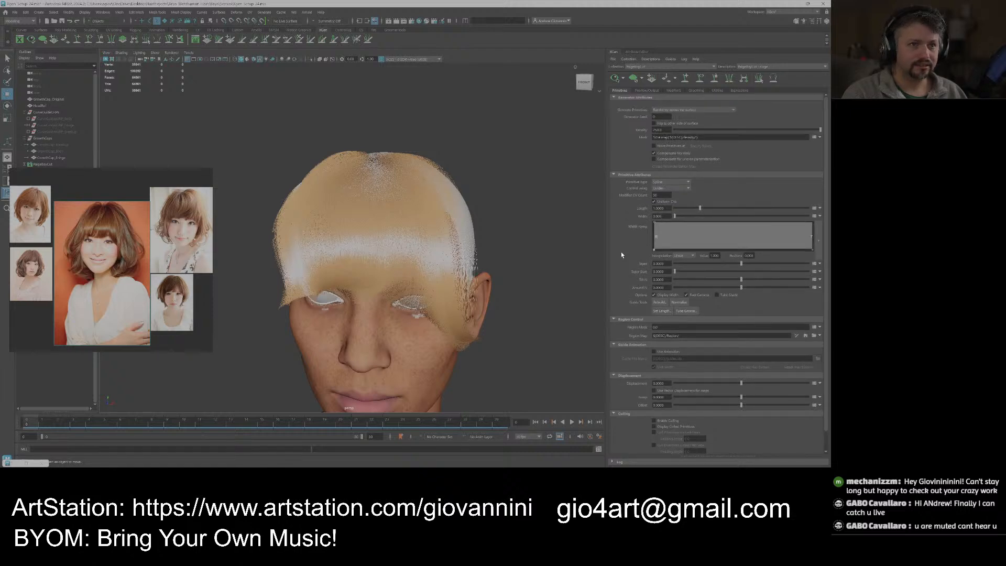
click(674, 90)
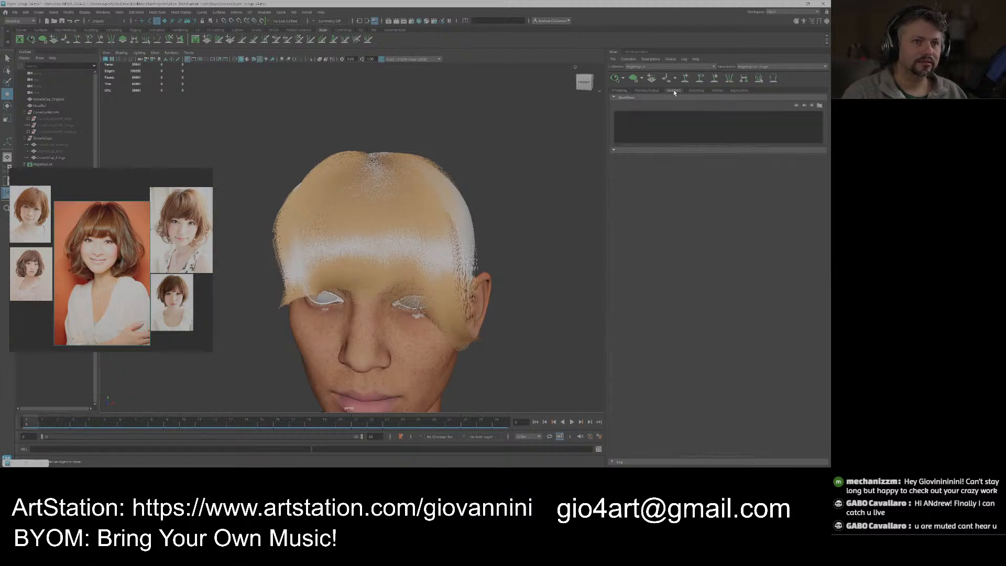
click(810, 106)
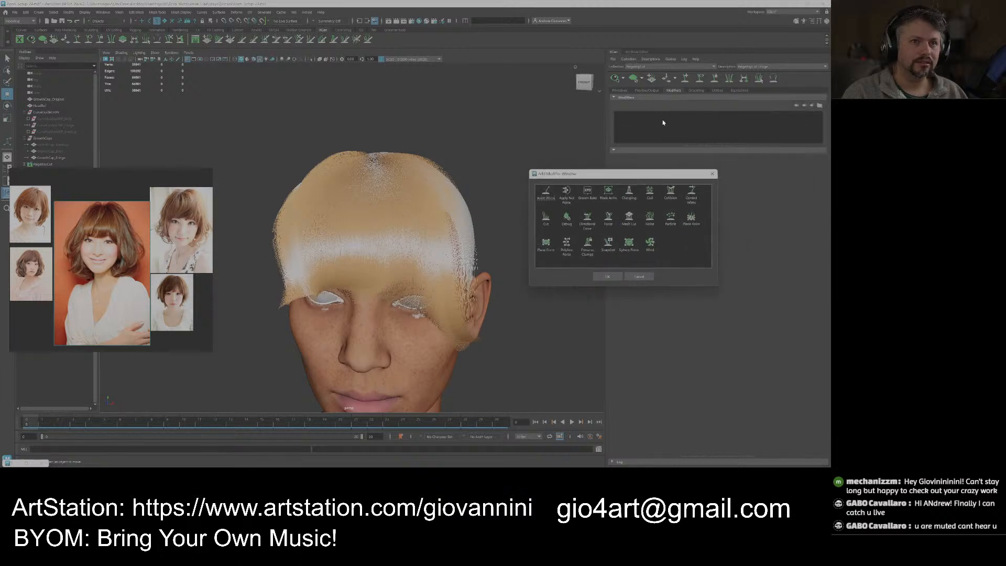
click(712, 174)
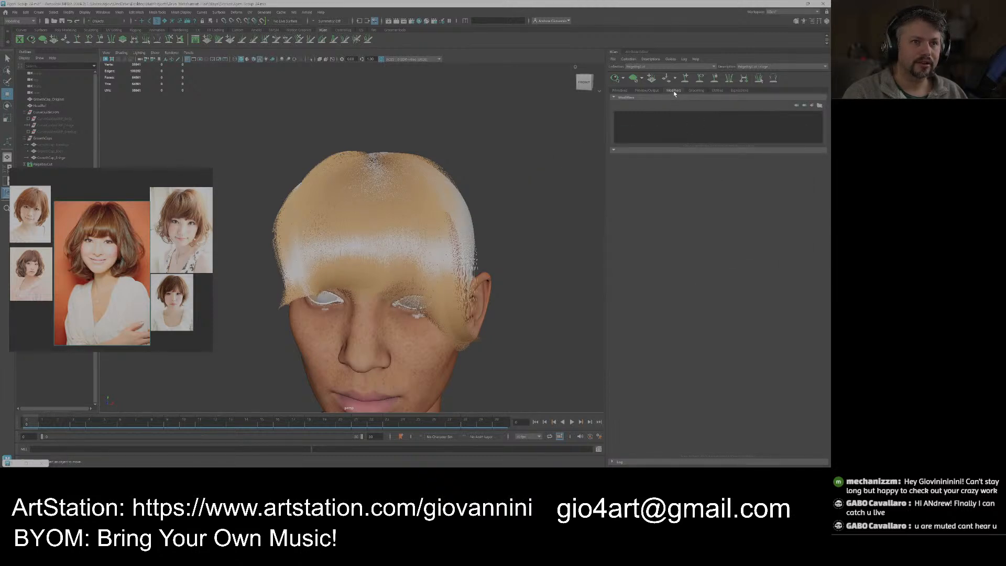
click(820, 106)
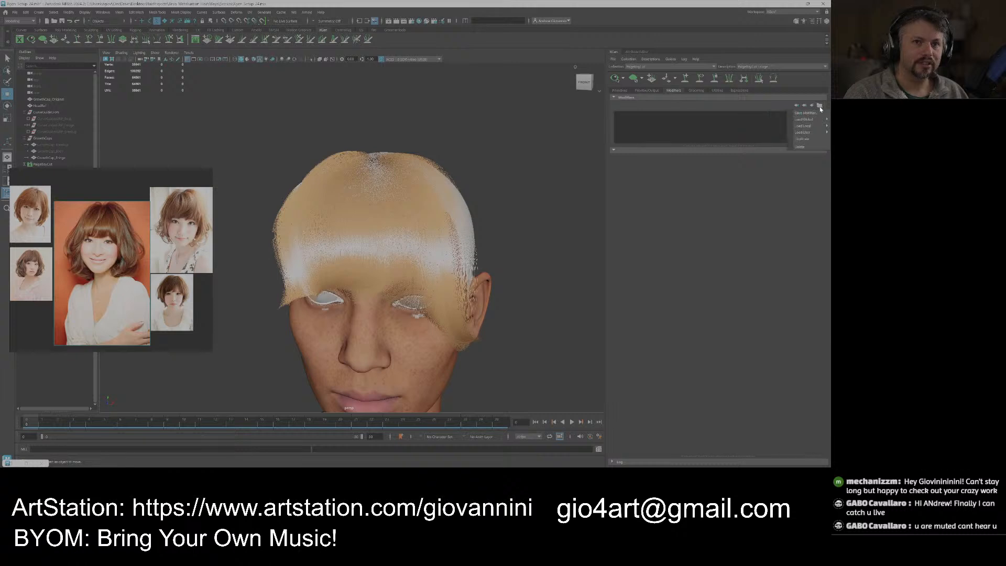
click(819, 108)
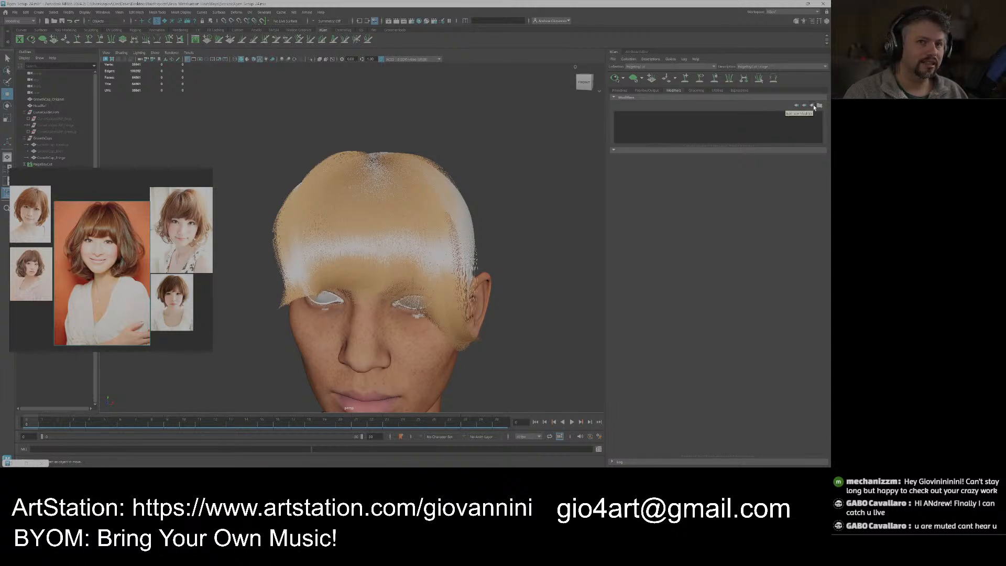
Add a Clumping modifier to the fringe description.
click(811, 107)
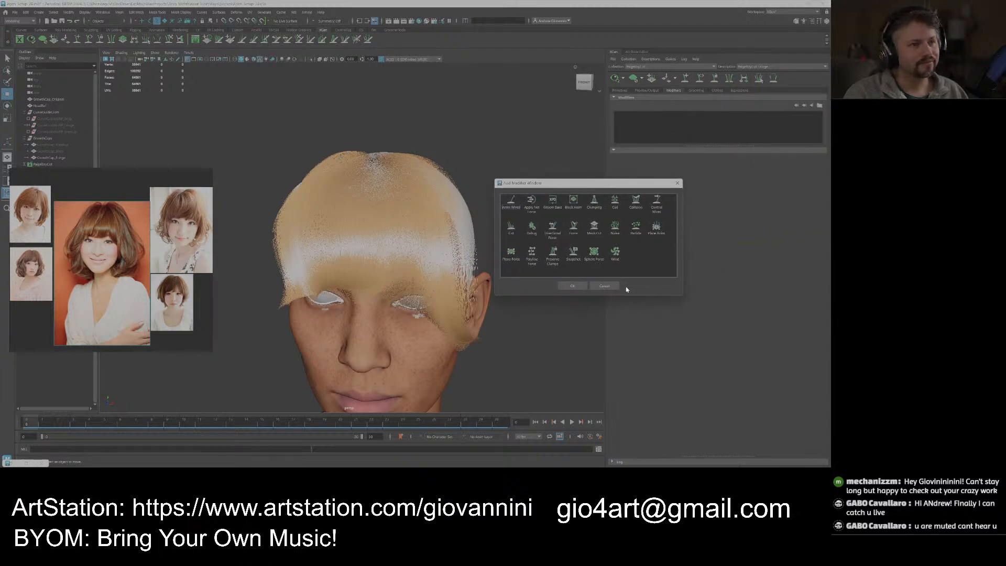
drag(556, 187, 593, 197)
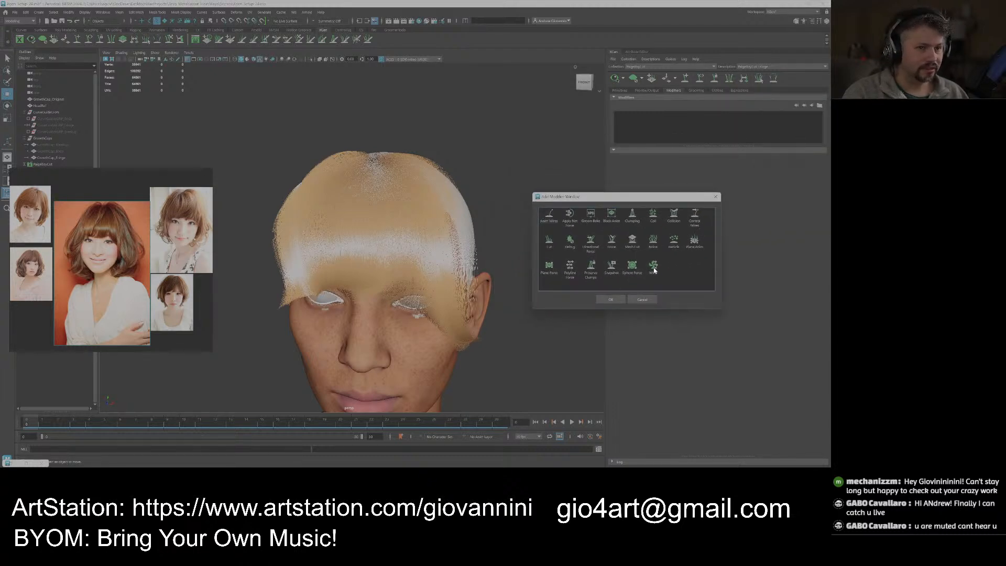
click(632, 216)
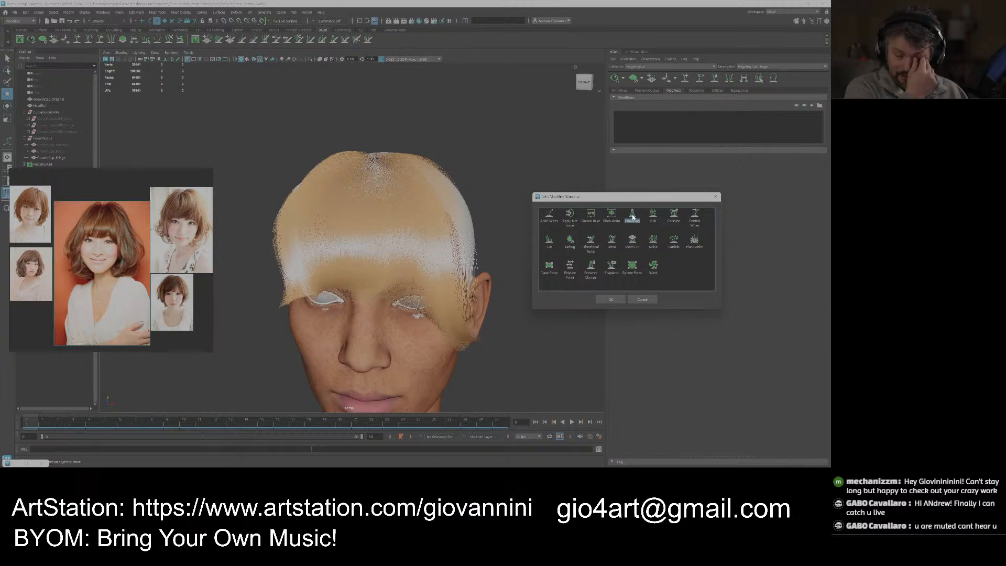
click(610, 299)
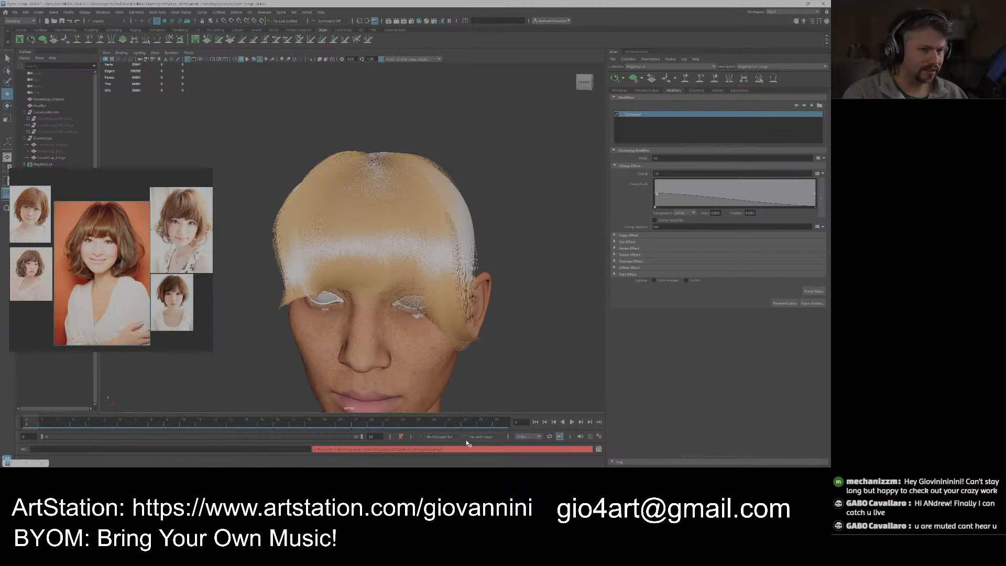
Open the Clumping modifier's map setup, adjust the point density, and generate clump points on the scalp.
scroll(452, 268, up, 2)
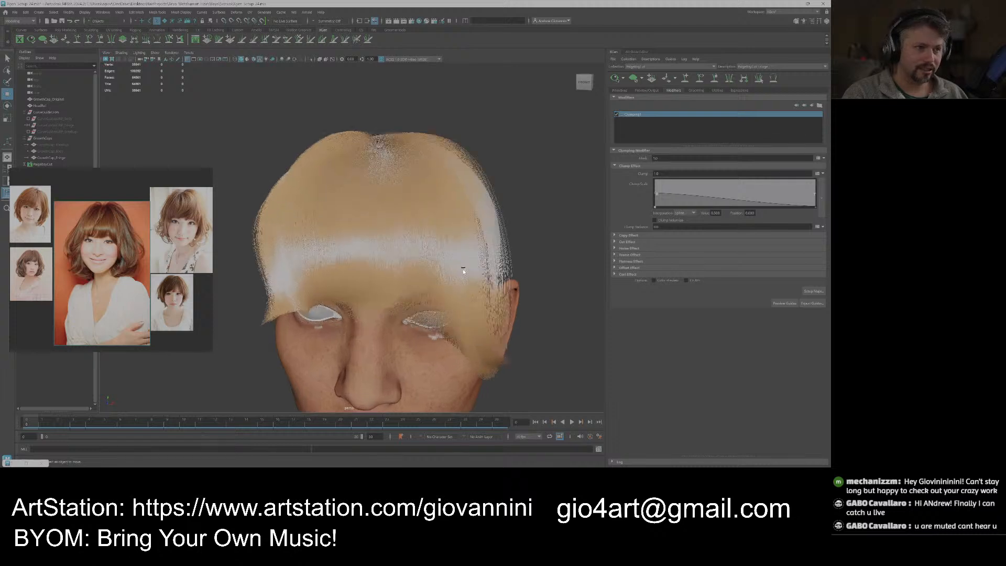
click(813, 293)
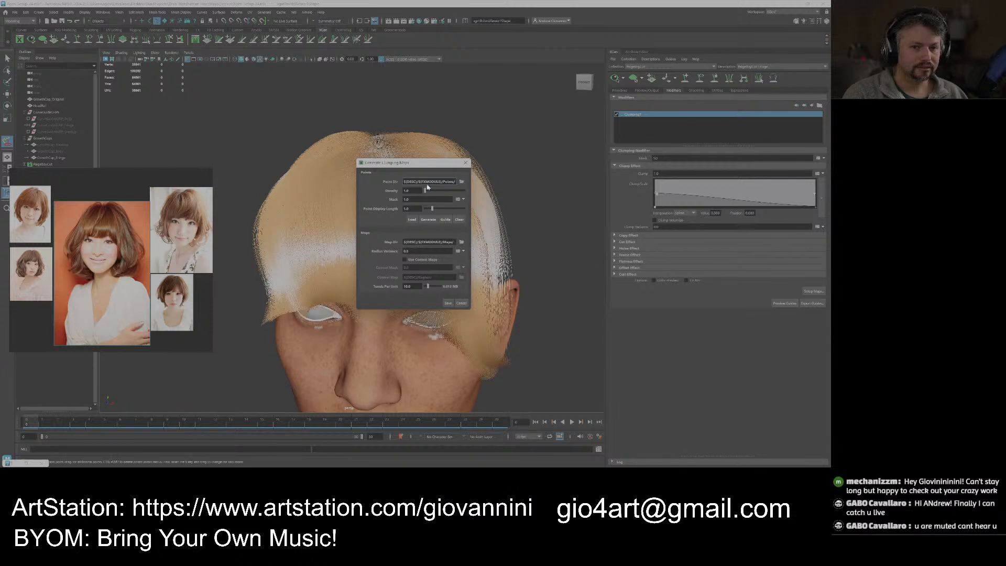
drag(406, 167, 590, 231)
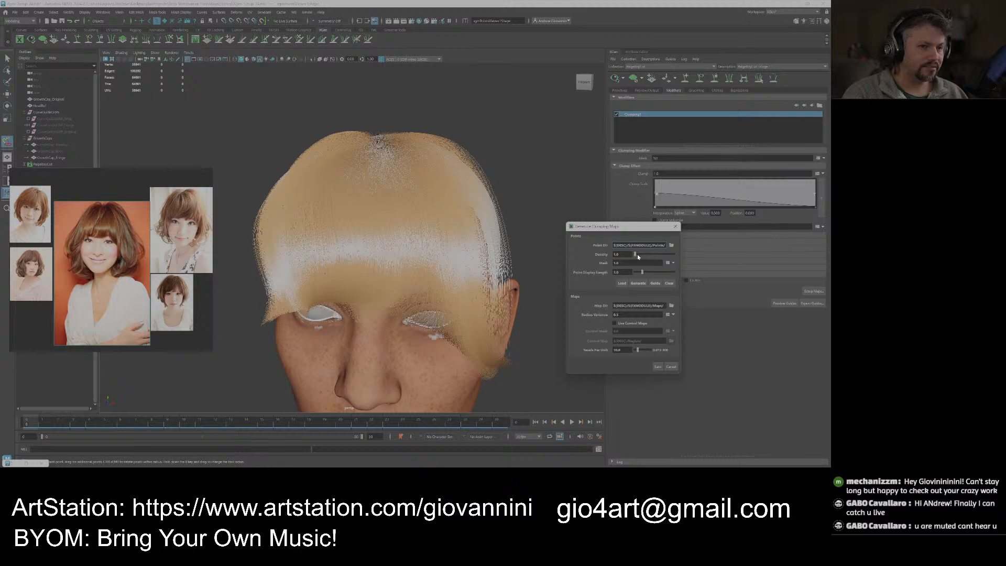
drag(639, 255, 637, 256)
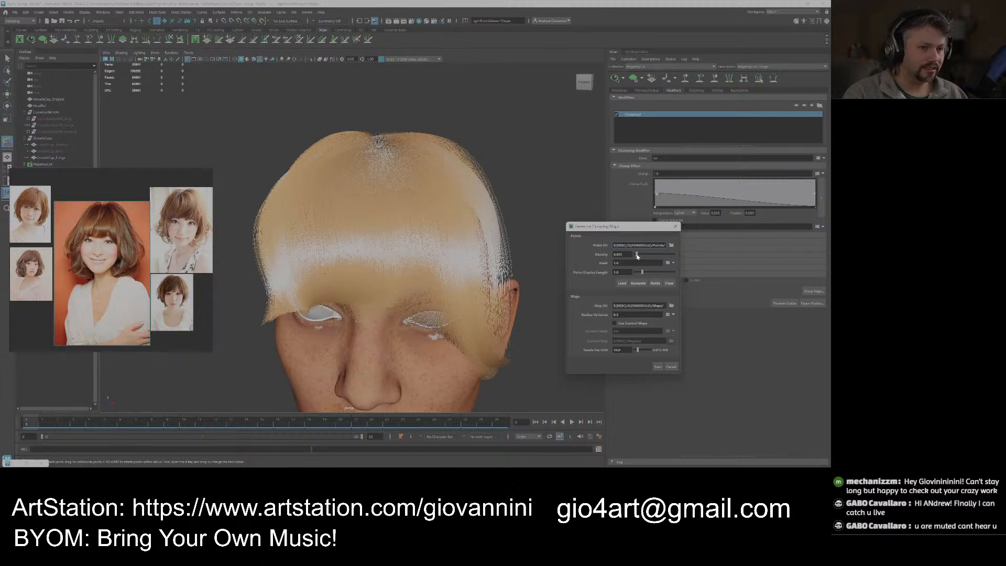
click(638, 283)
click(638, 284)
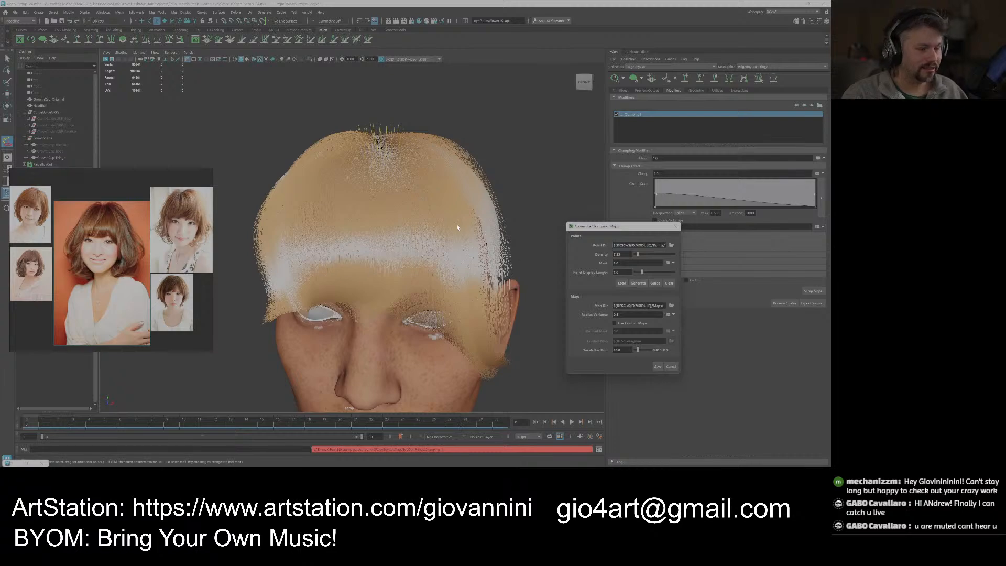
Clear the hair preview and examine the distribution of generated clump points across the scalp cap.
scroll(466, 236, up, 2)
alt+drag(466, 224, 419, 216)
alt+drag(413, 228, 457, 229)
scroll(433, 272, up, 4)
click(633, 79)
alt+drag(335, 236, 388, 237)
alt+middle_drag(388, 237, 473, 148)
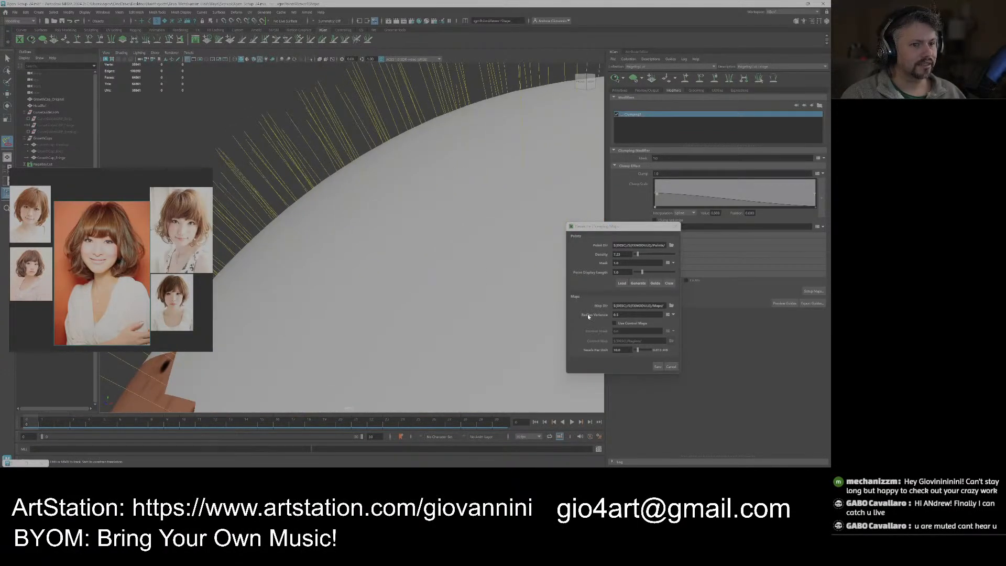
Try a higher clump point density with the hair preview refreshed, then place the clump points at the fringe guides instead.
drag(641, 257, 649, 255)
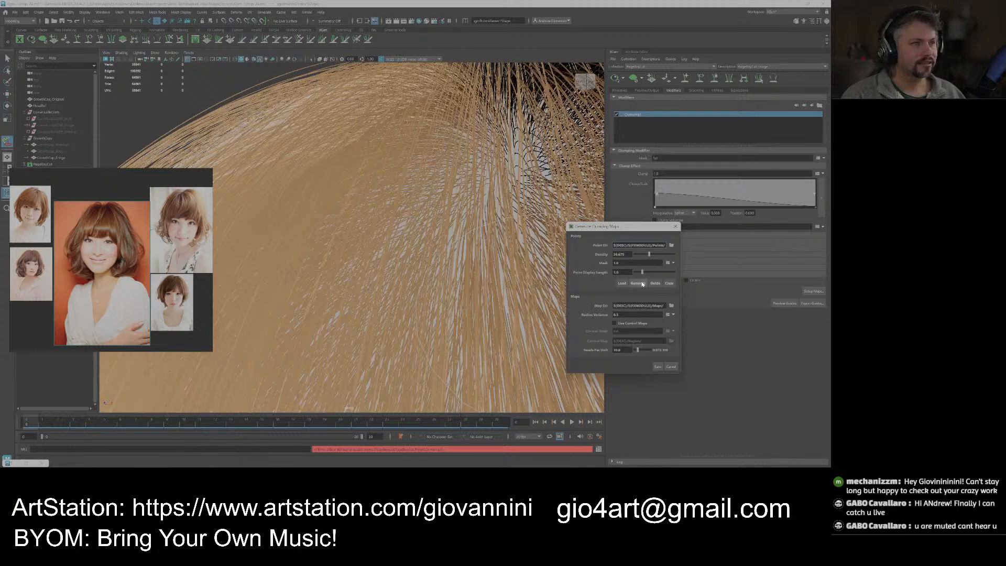
click(635, 79)
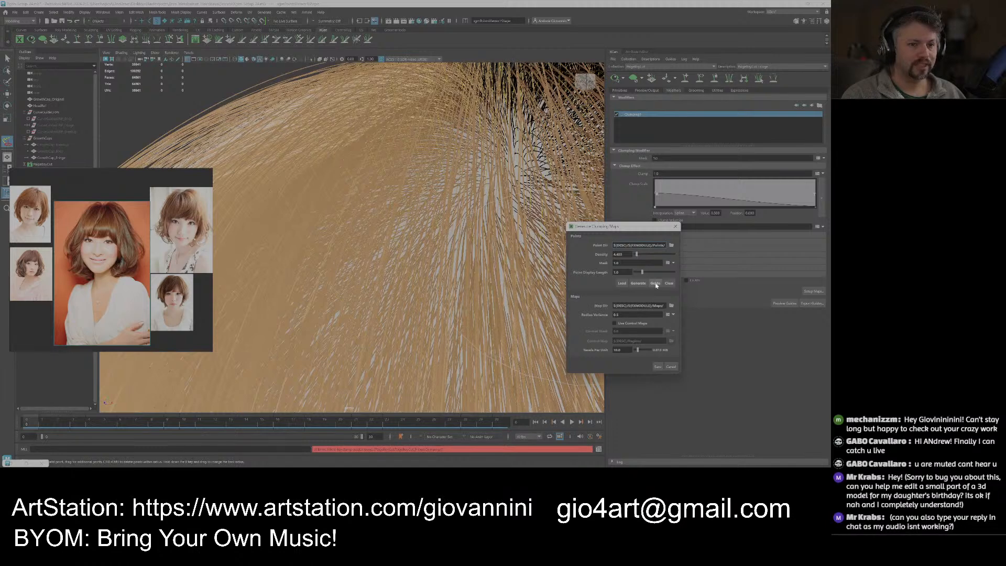
click(656, 284)
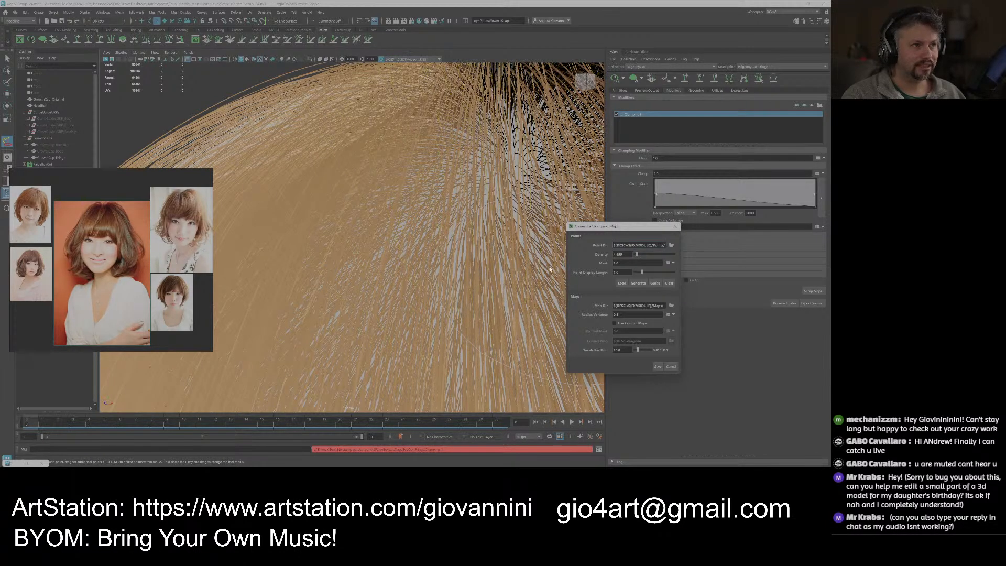
Check the clump points against the displayed guide roots with the hair preview cleared, and save the clumping maps.
click(634, 78)
click(699, 79)
alt+drag(461, 196, 428, 201)
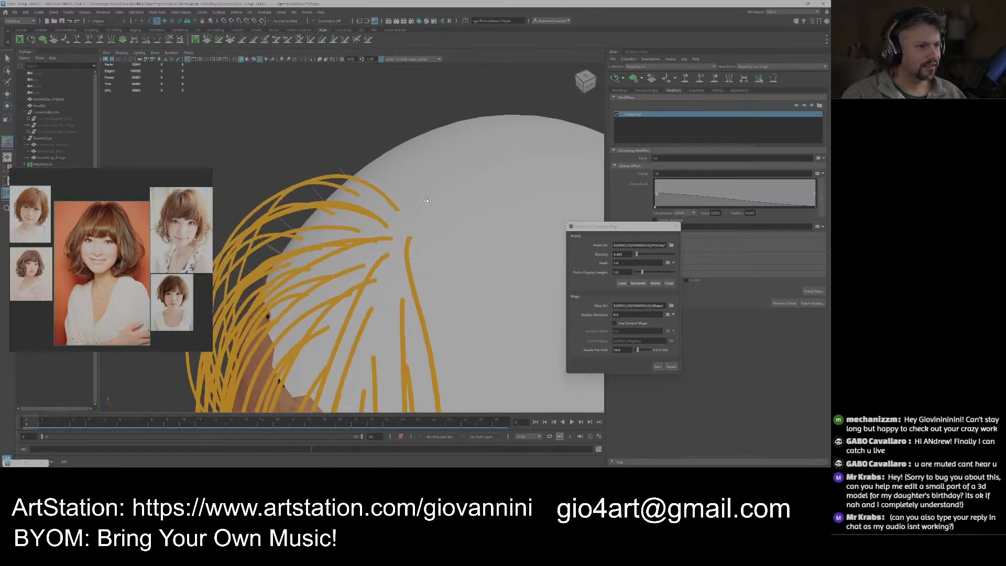
alt+right_drag(356, 131, 458, 271)
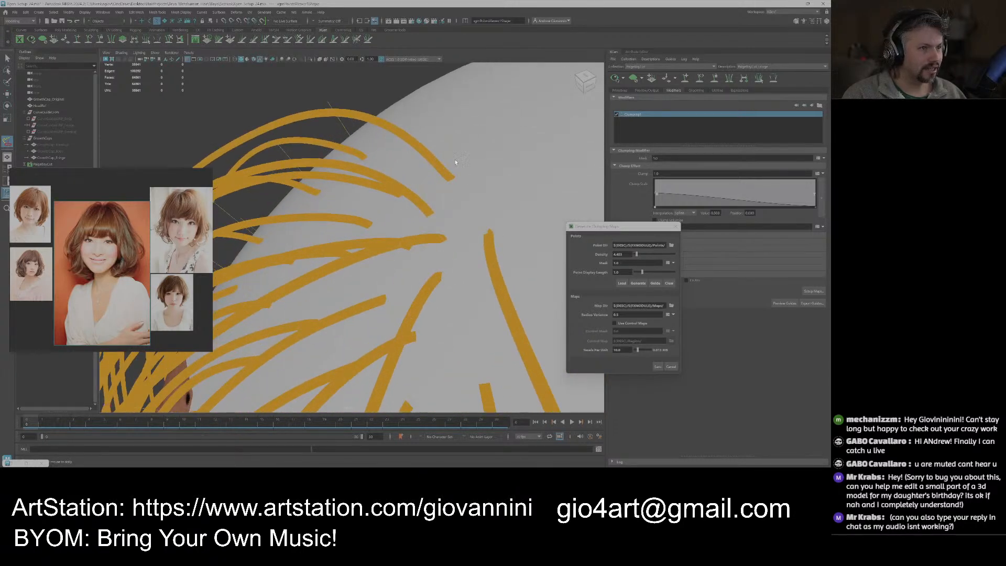
alt+middle_drag(418, 198, 407, 208)
alt+drag(404, 251, 389, 205)
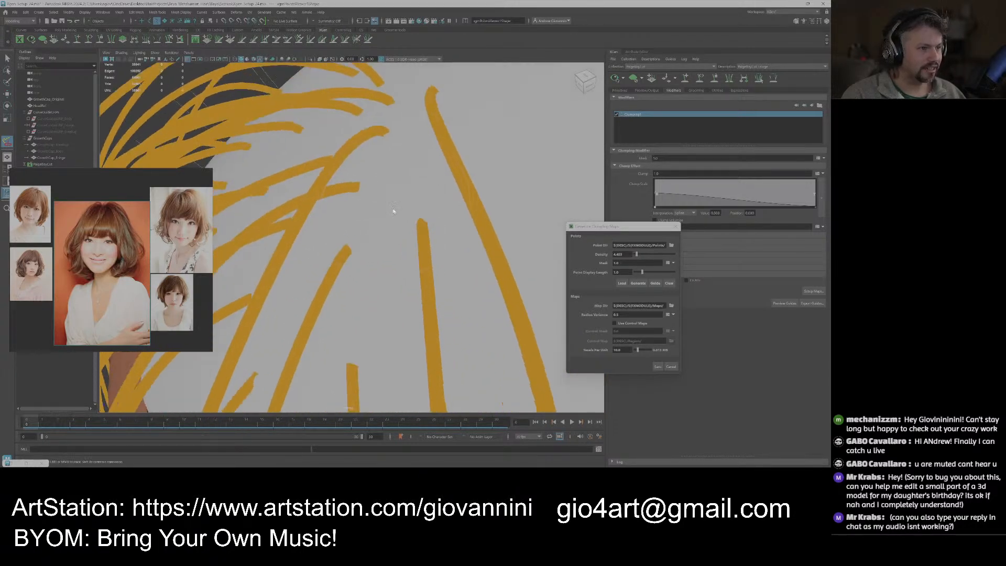
alt+drag(326, 227, 394, 189)
scroll(390, 228, down, 6)
click(658, 367)
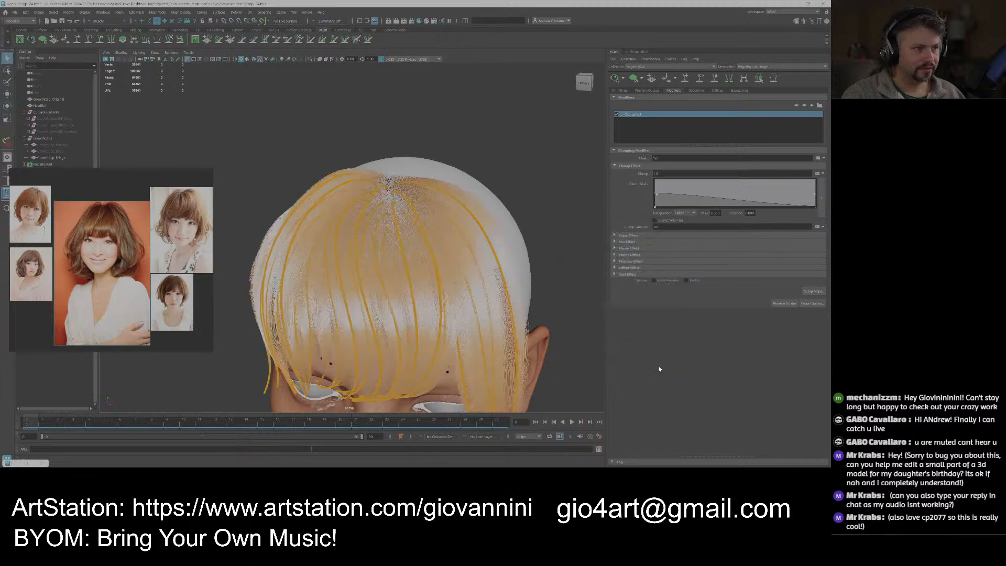
Hide the fringe guides so the clumped hair can be viewed on its own.
alt+drag(487, 285, 465, 247)
alt+middle_drag(428, 236, 455, 258)
alt+drag(456, 259, 444, 263)
scroll(456, 272, down, 3)
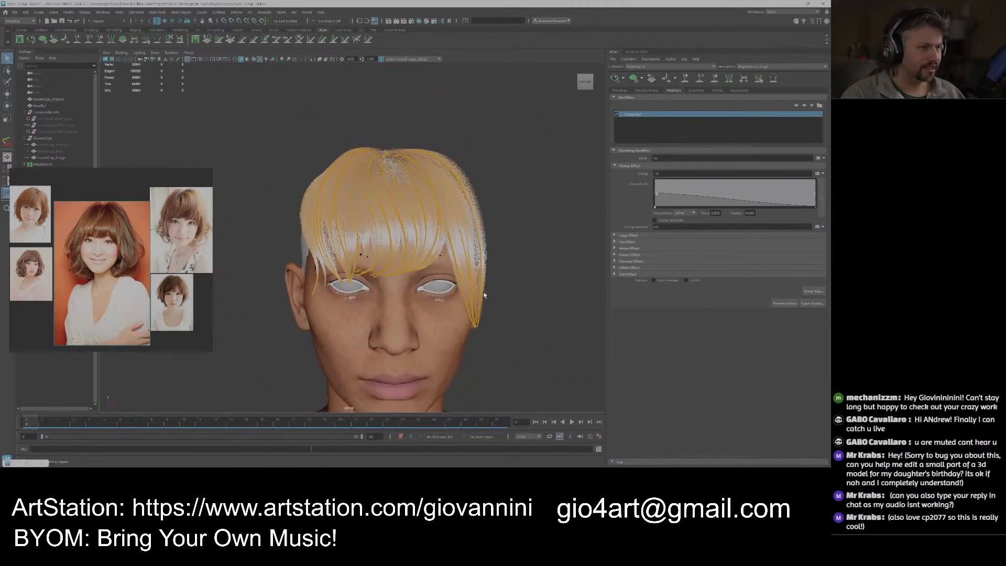
alt+middle_drag(482, 293, 483, 279)
click(697, 81)
alt+drag(505, 231, 500, 243)
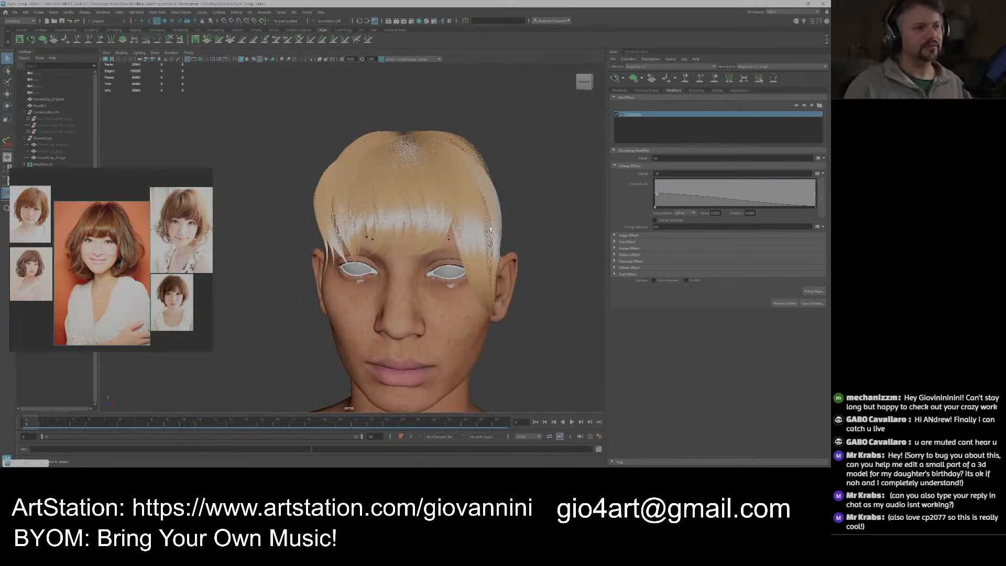
Examine the clumped fringe from the front and above against the reference hairstyle photos.
alt+drag(420, 179, 433, 205)
alt+middle_drag(433, 204, 382, 173)
scroll(411, 216, down, 2)
alt+drag(382, 173, 402, 215)
alt+middle_drag(402, 215, 415, 244)
alt+drag(415, 244, 406, 225)
alt+right_drag(397, 169, 430, 190)
scroll(423, 130, down, 5)
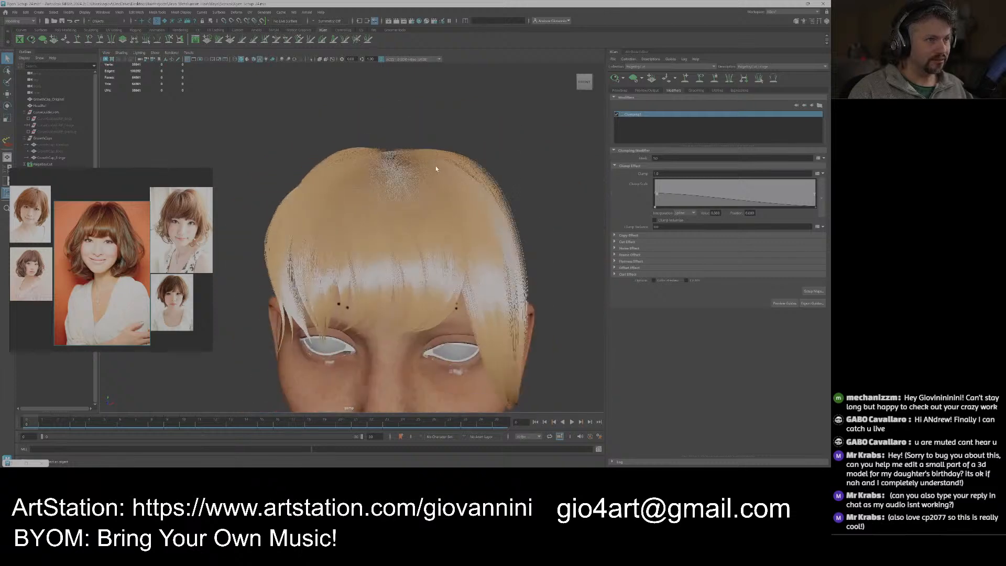
Open the Viewport 2.0 renderer settings and arrange that window and the reference board clear of the head.
click(171, 53)
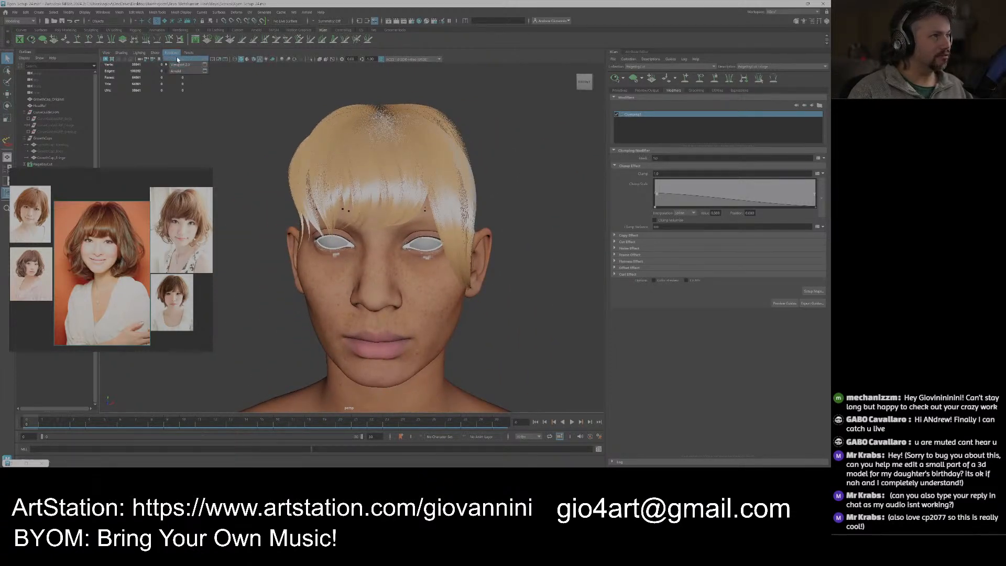
click(204, 64)
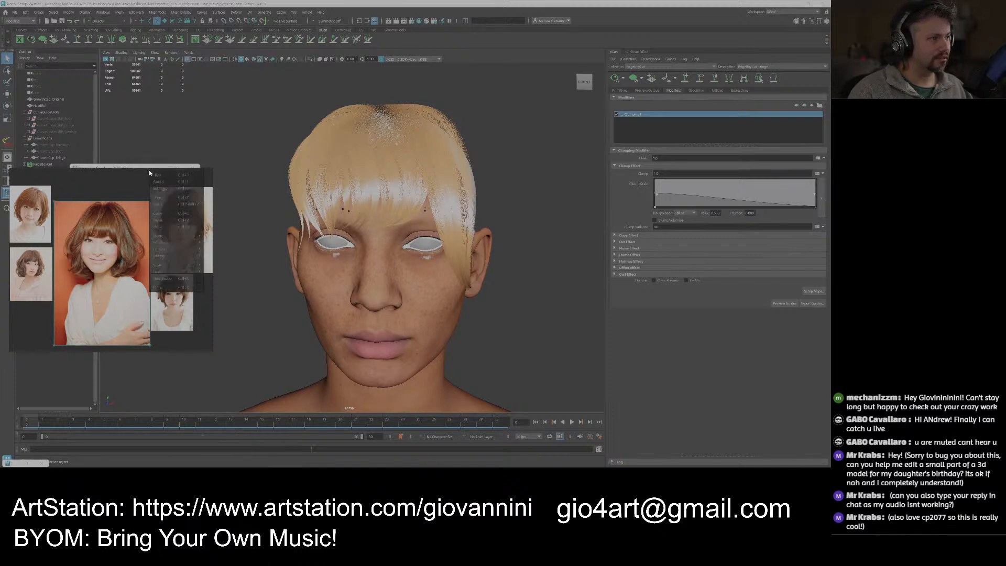
drag(154, 174, 162, 347)
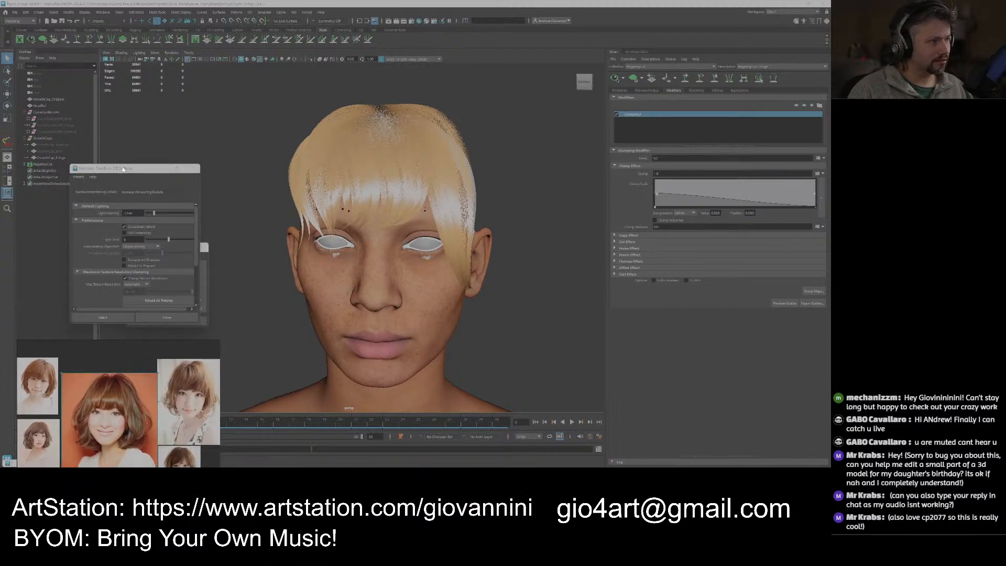
drag(123, 168, 660, 146)
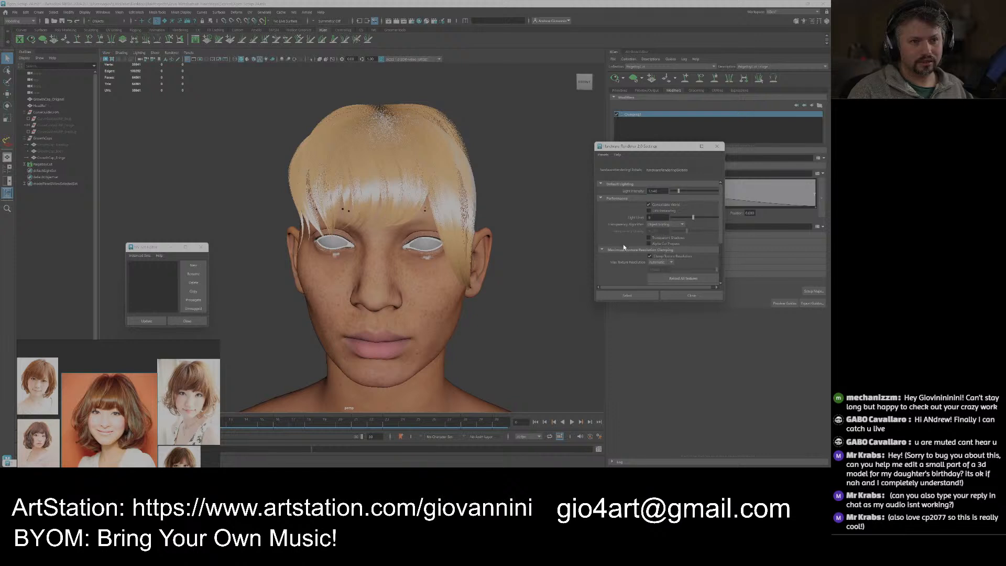
scroll(624, 246, down, 1)
scroll(623, 247, up, 1)
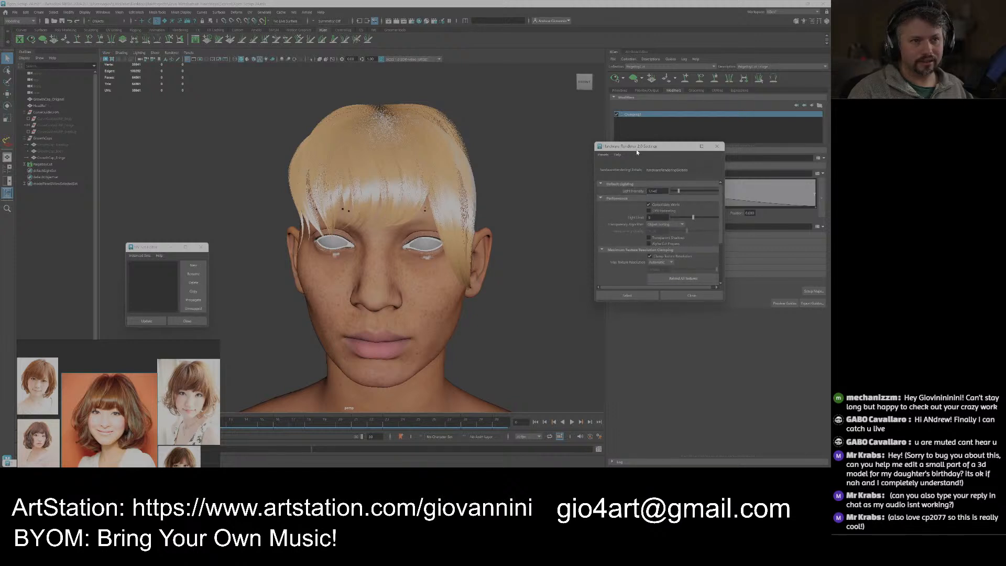
drag(636, 153, 589, 165)
Enable multisample anti-aliasing for the viewport with the highest available sample count.
scroll(603, 252, down, 3)
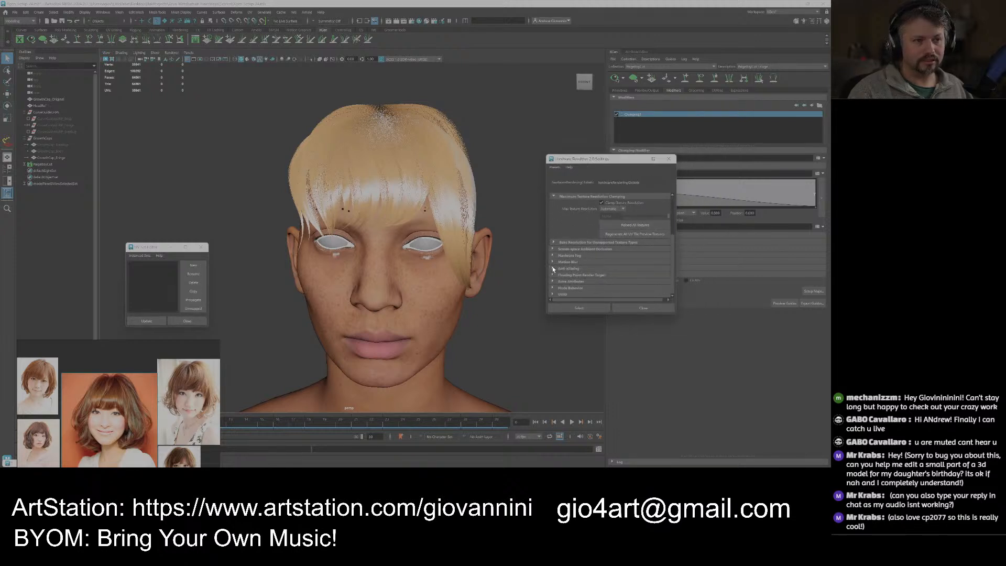
click(553, 269)
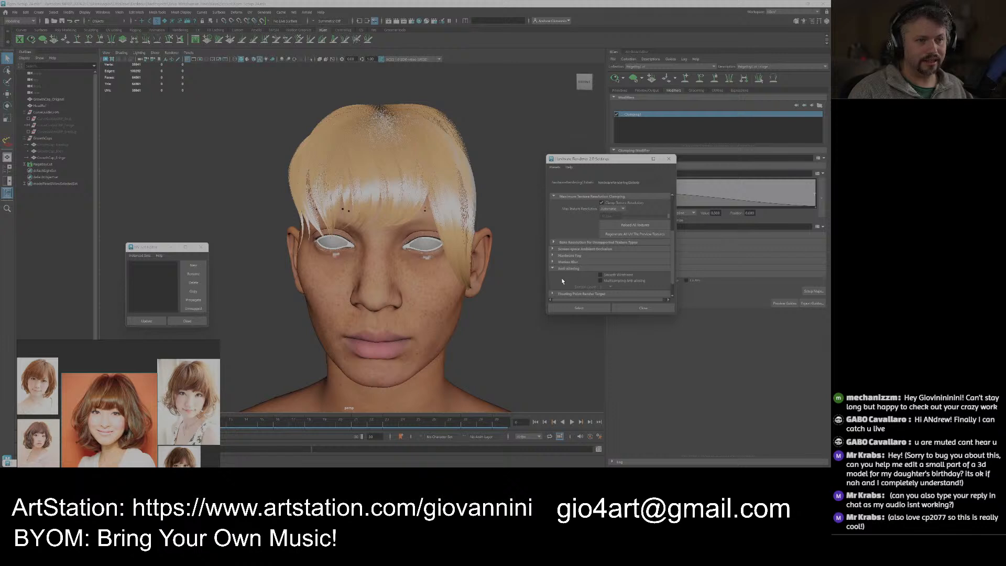
click(601, 281)
click(609, 287)
click(602, 318)
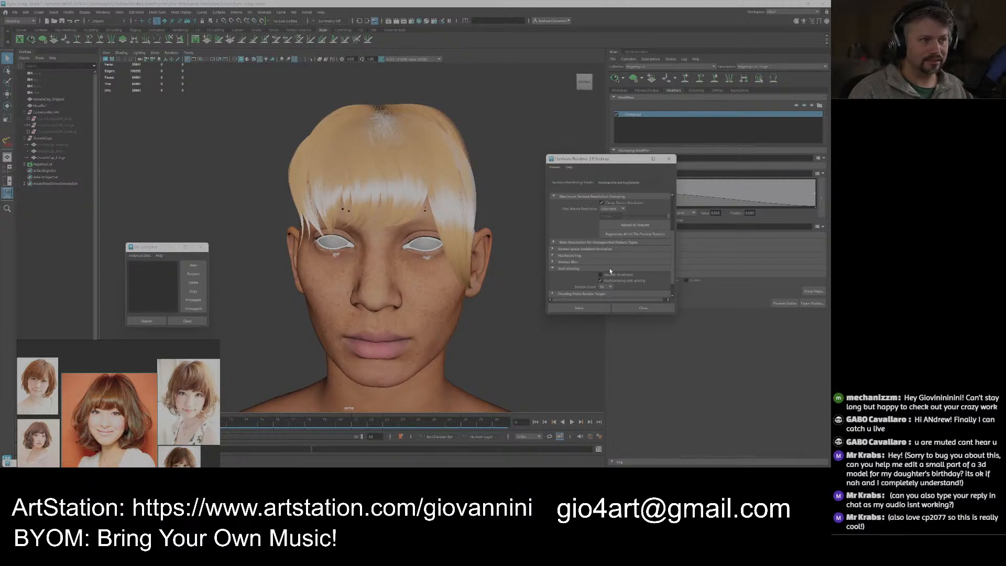
Try lower anti-aliasing sample counts on the hair, then restore the highest one and close the renderer settings.
click(609, 289)
click(605, 314)
click(610, 287)
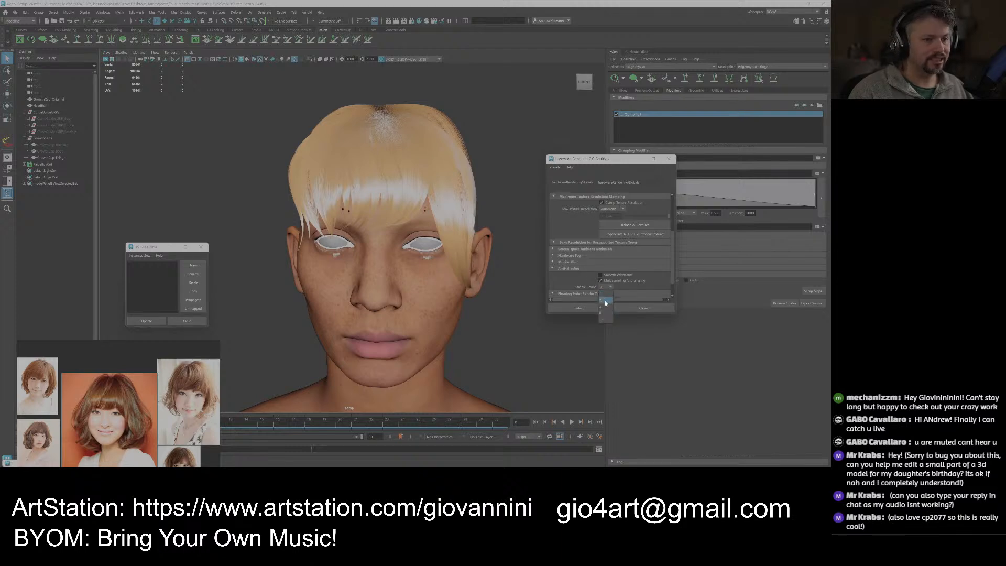
click(602, 307)
click(610, 287)
click(606, 307)
click(609, 287)
click(602, 319)
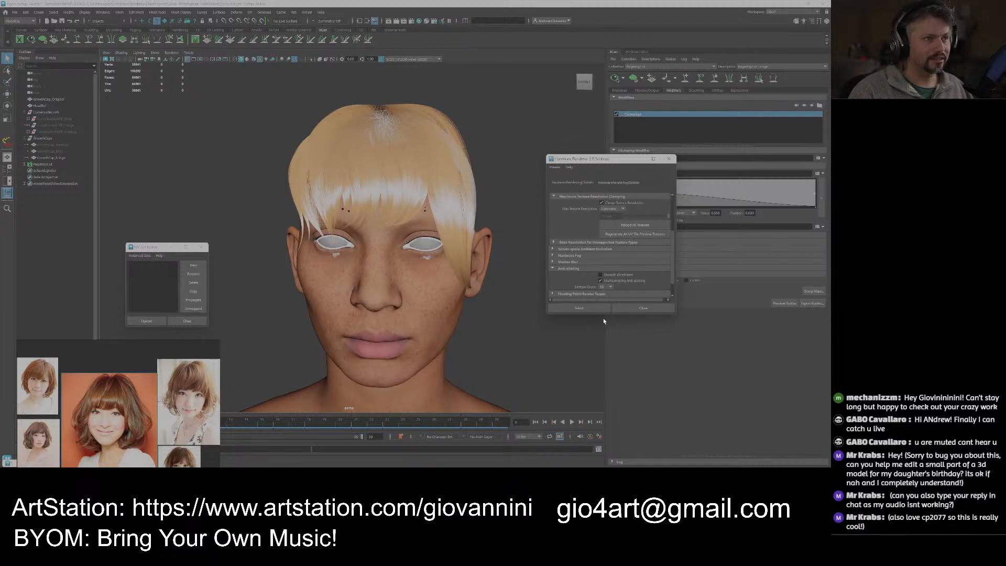
click(643, 307)
Enable screen-space ambient occlusion in the Viewport 2.0 renderer settings and close them.
scroll(425, 241, up, 3)
mouse_move(425, 241)
alt+mouse_down()
mouse_move(419, 220)
mouse_move(429, 223)
alt+mouse_up()
click(173, 53)
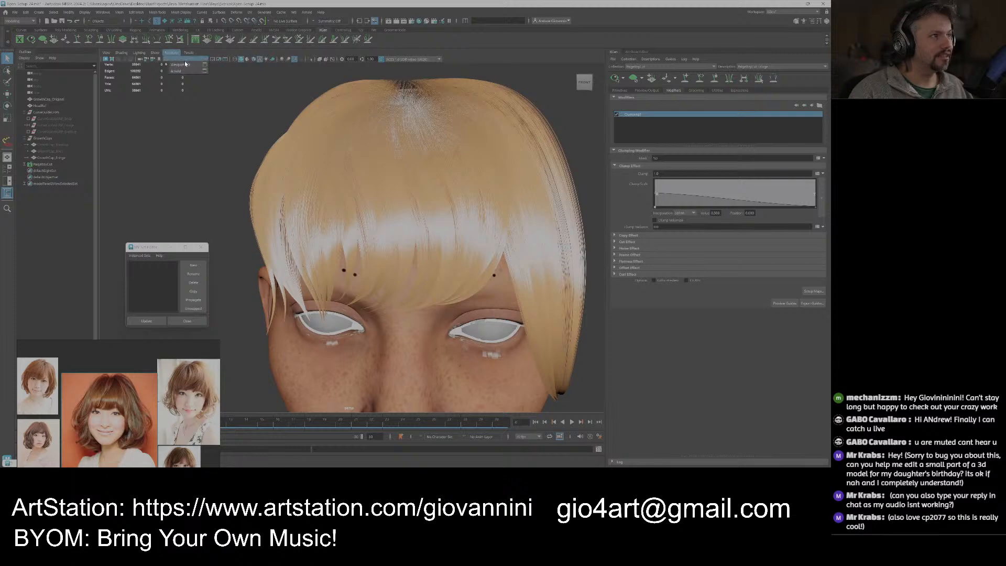
click(204, 63)
drag(115, 169, 699, 165)
click(658, 255)
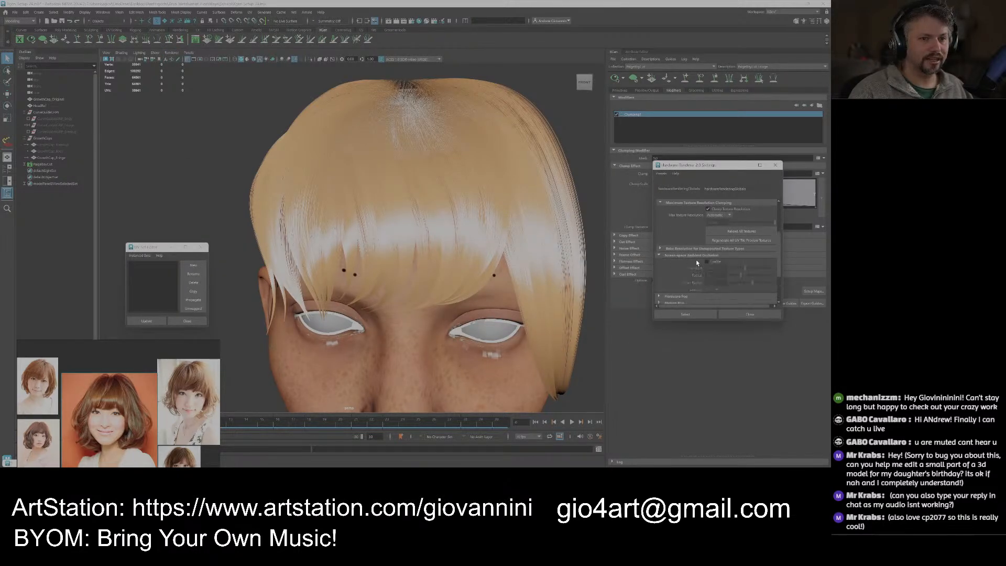
click(708, 262)
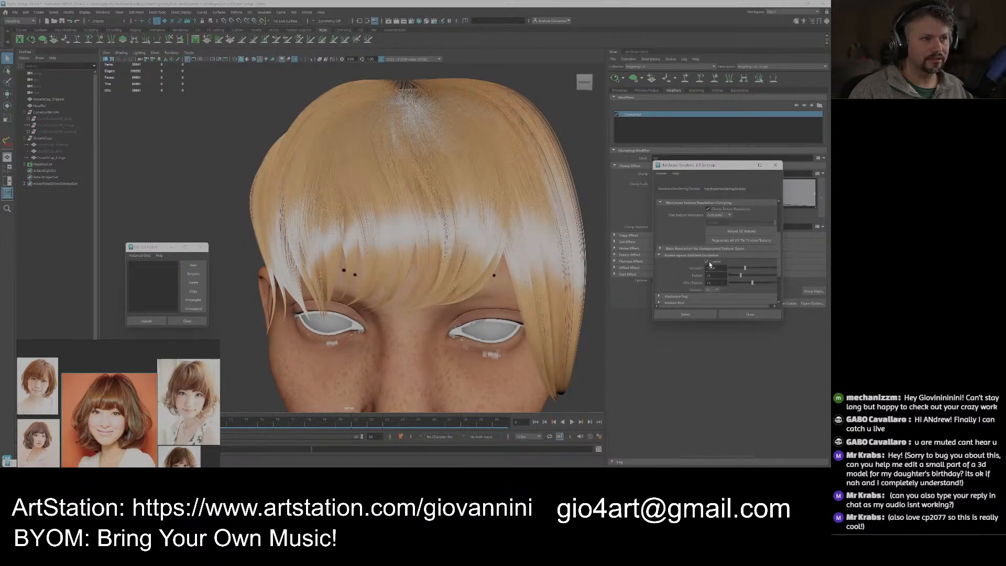
click(739, 317)
Create a directional light in the scene for lighting the head and fringe.
scroll(419, 220, down, 5)
mouse_move(413, 215)
alt+mouse_down()
mouse_move(440, 215)
mouse_move(397, 216)
alt+mouse_up()
alt+middle_drag(396, 216, 398, 229)
scroll(505, 223, up, 3)
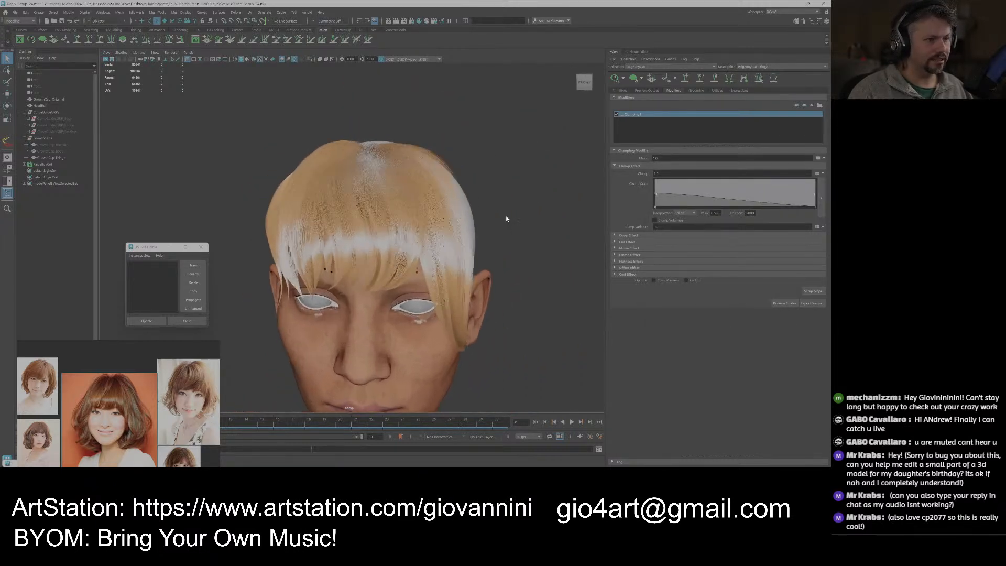
scroll(503, 214, down, 3)
key(space)
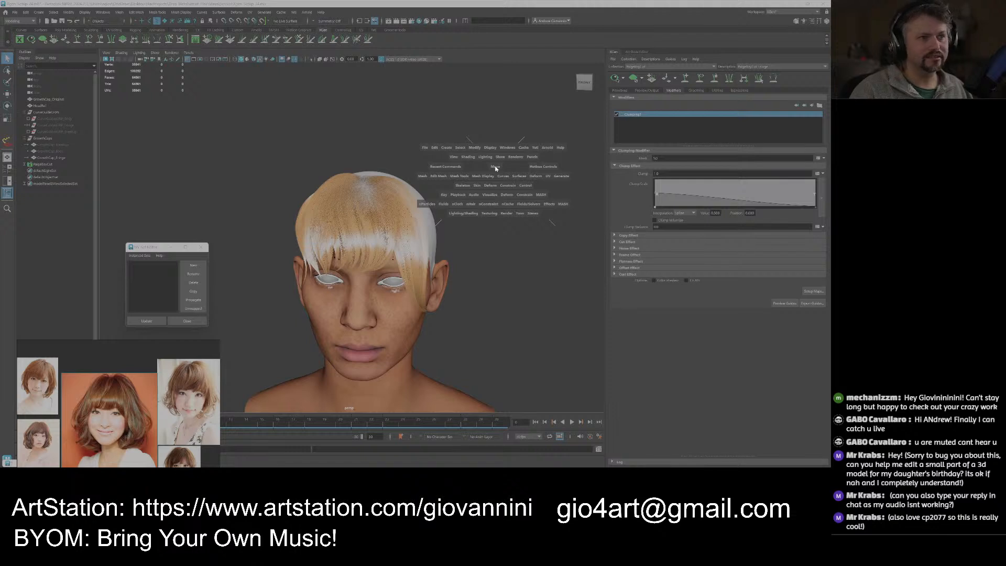
click(448, 148)
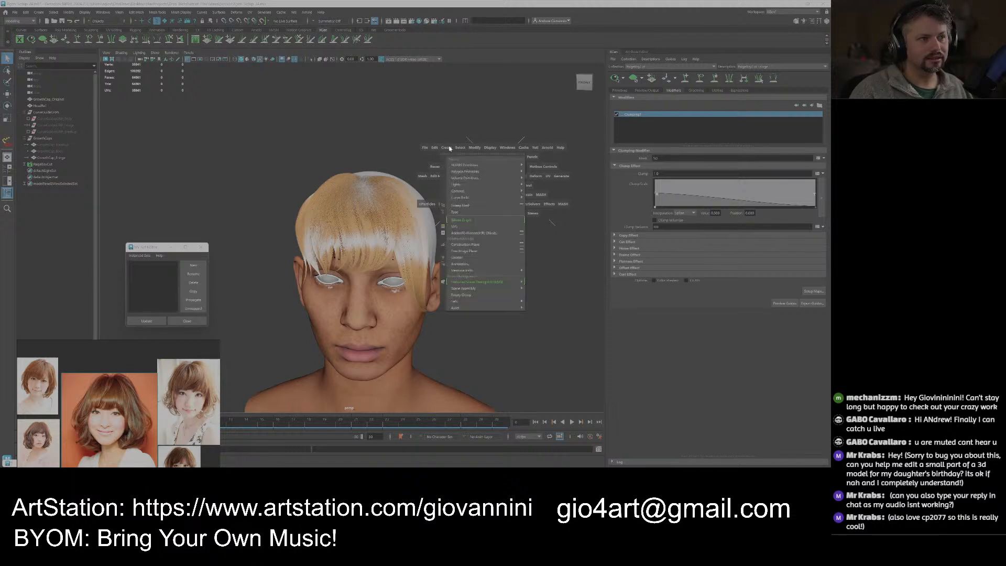
mouse_move(461, 185)
click(550, 189)
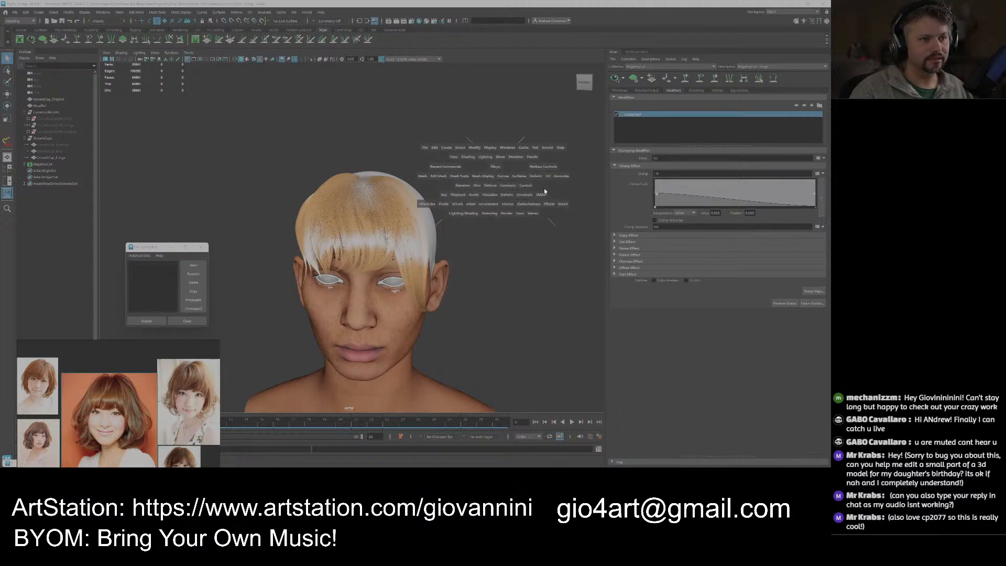
Frame the new directional light, enlarge it, and move and angle it as the key light.
key(f)
key(w)
drag(372, 310, 320, 289)
key(r)
key(w)
alt+drag(419, 335, 404, 314)
key(e)
key(w)
Duplicate the key light, move the copy to the opposite side, and rotate it as a fill light.
key(ctrl+d)
middle_drag(361, 317, 444, 311)
key(e)
drag(444, 310, 443, 295)
key(w)
alt+drag(454, 335, 426, 329)
key(e)
key(w)
Duplicate the fill light, move the copy behind the other lights, and rotate it as a back light.
key(ctrl+d)
drag(411, 296, 386, 237)
key(e)
alt+drag(431, 272, 392, 251)
drag(459, 290, 386, 278)
key(w)
Duplicate the back light as a top light, adjust the light setup, and bring the head back into view.
key(ctrl+d)
key(e)
alt+middle_drag(445, 253, 481, 246)
click(461, 272)
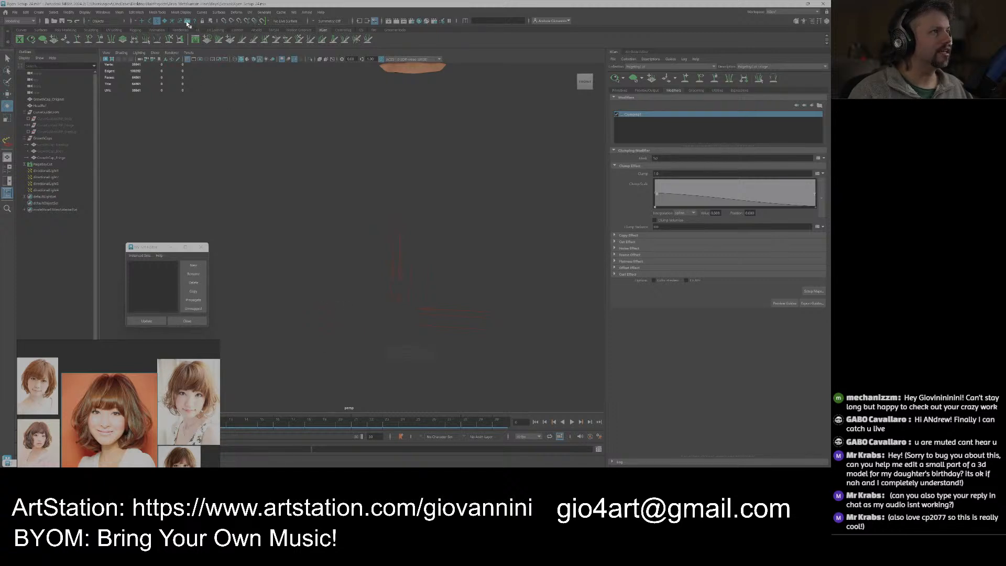
drag(480, 343, 321, 308)
alt+right_drag(395, 267, 408, 173)
alt+middle_drag(408, 173, 391, 309)
alt+right_drag(392, 183, 425, 247)
alt+middle_drag(426, 248, 391, 346)
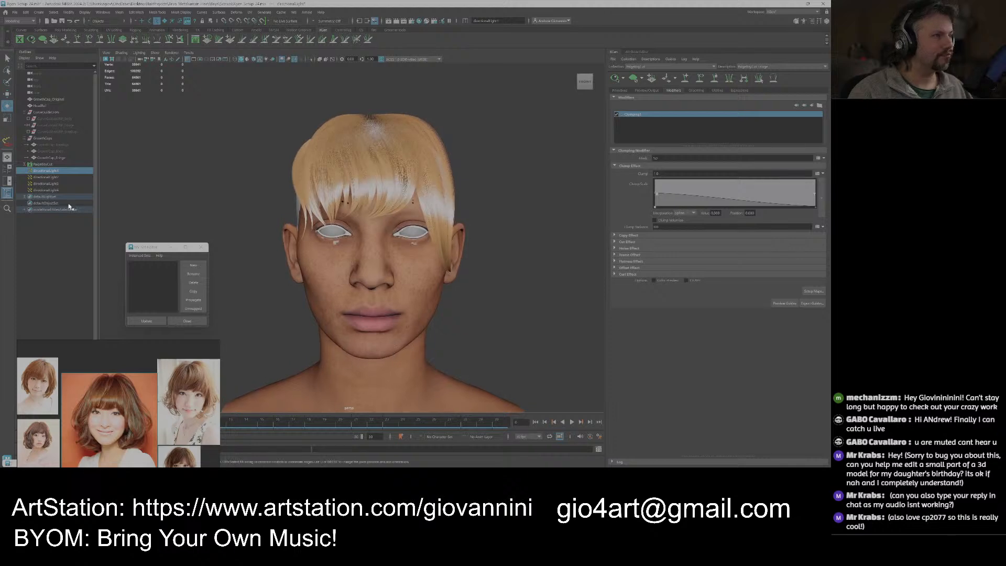
Rename the first two directional lights KeyLight and FillLight.
double_click(48, 171)
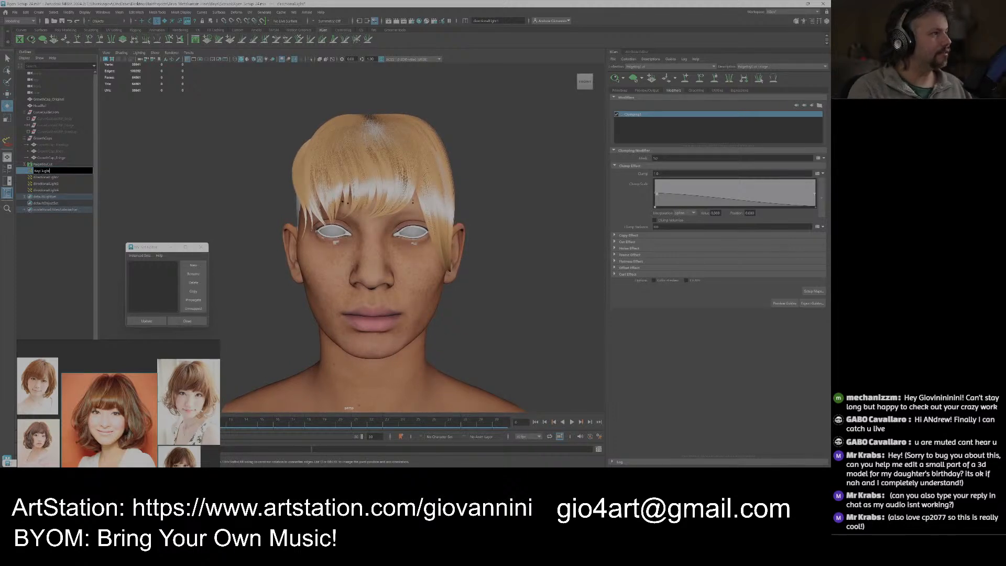
text(KeyLight)
key(Return)
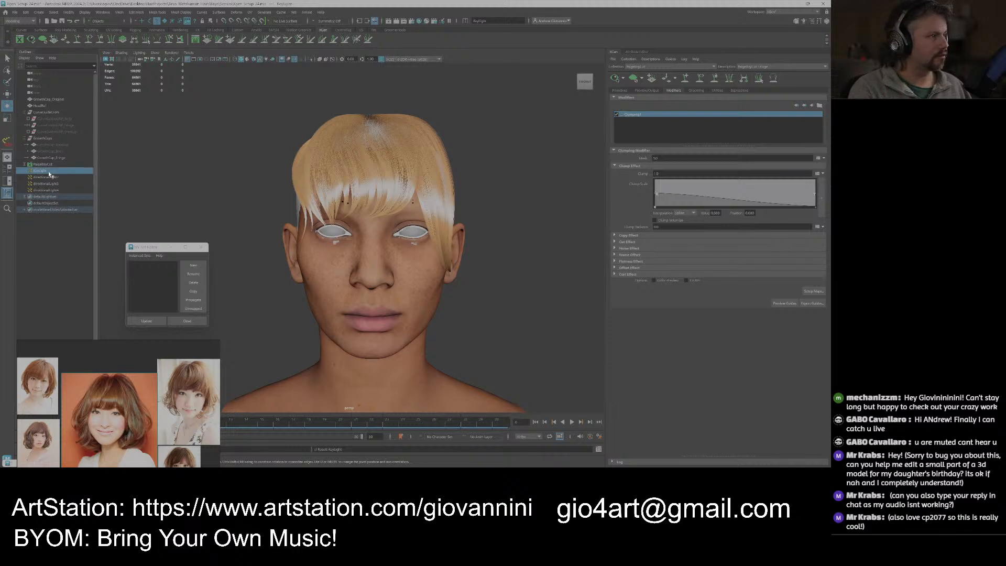
double_click(48, 177)
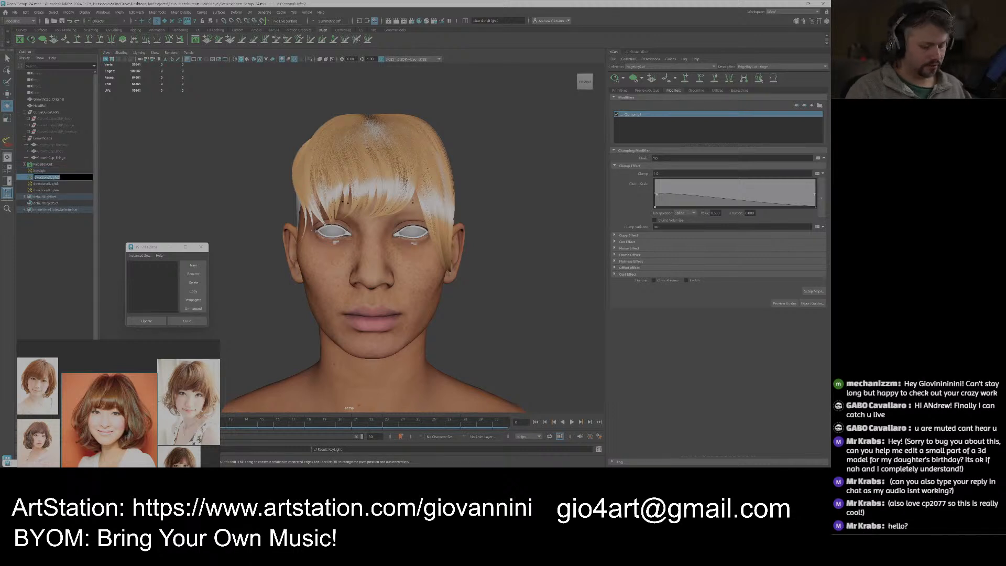
text(FillLigh)
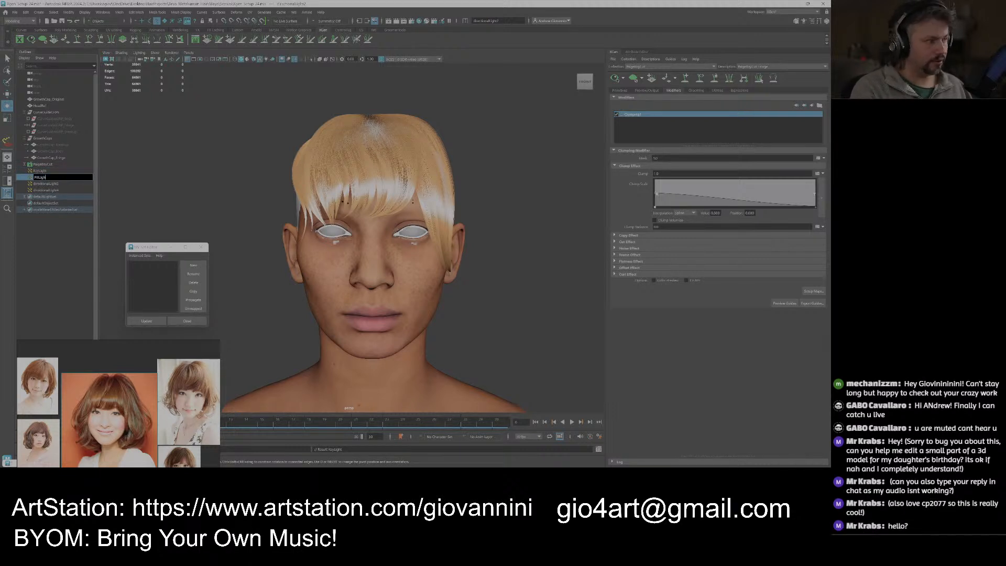
text(t)
key(Return)
Rename the remaining two directional lights BackLight and TopLight.
double_click(46, 183)
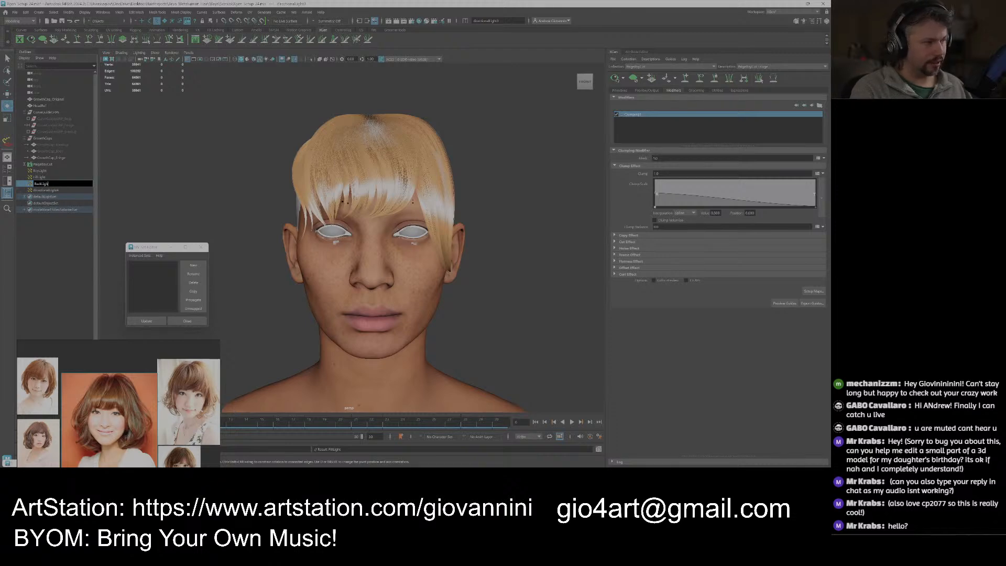
text(BackLight)
key(Return)
double_click(44, 191)
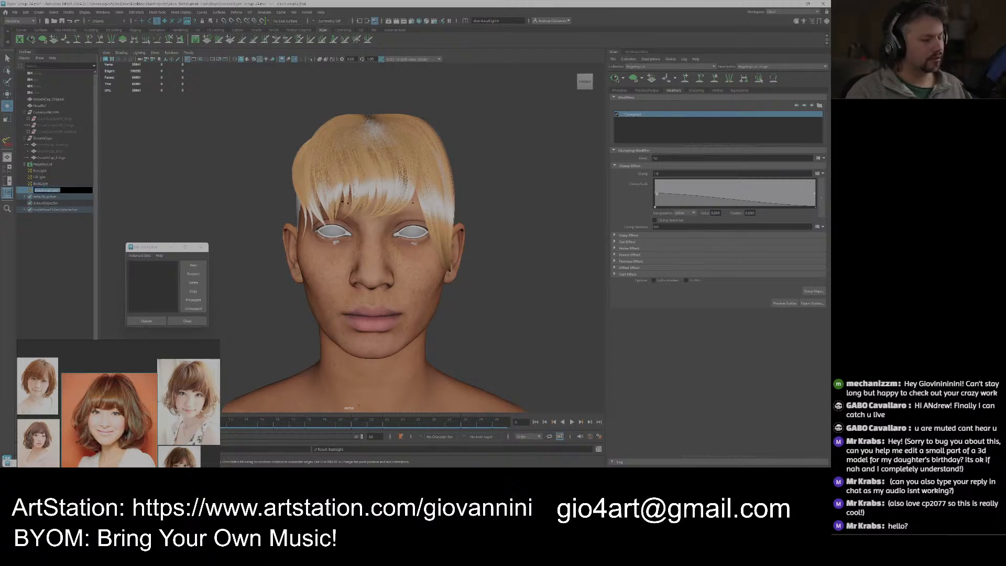
text(TopLigh)
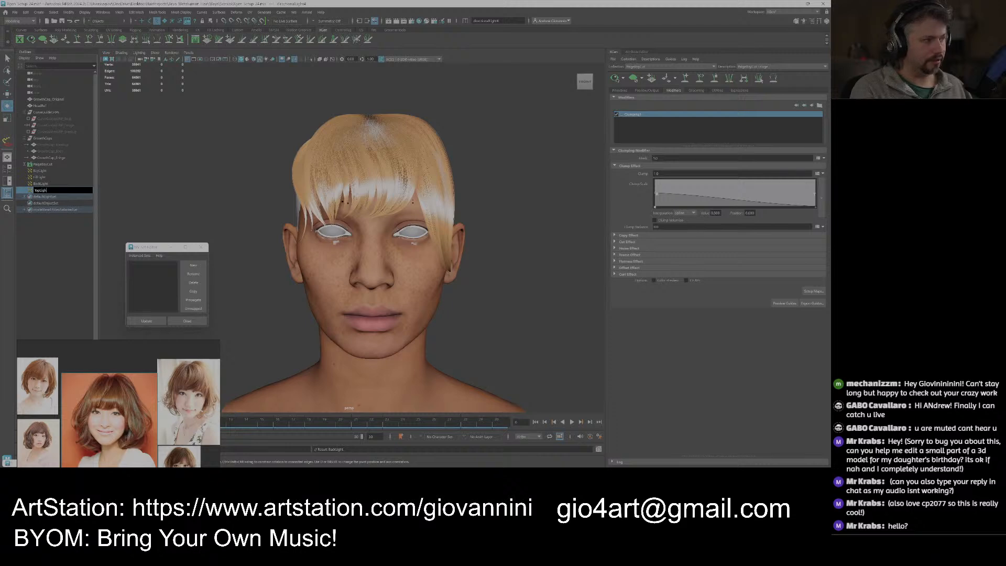
text(t)
key(Return)
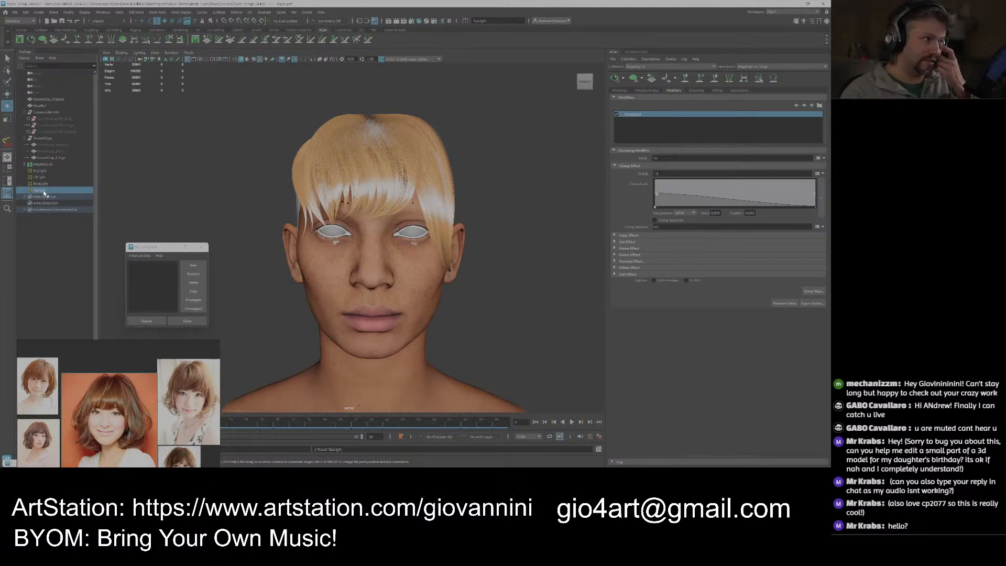
Display the attributes of the key light.
click(44, 177)
click(40, 171)
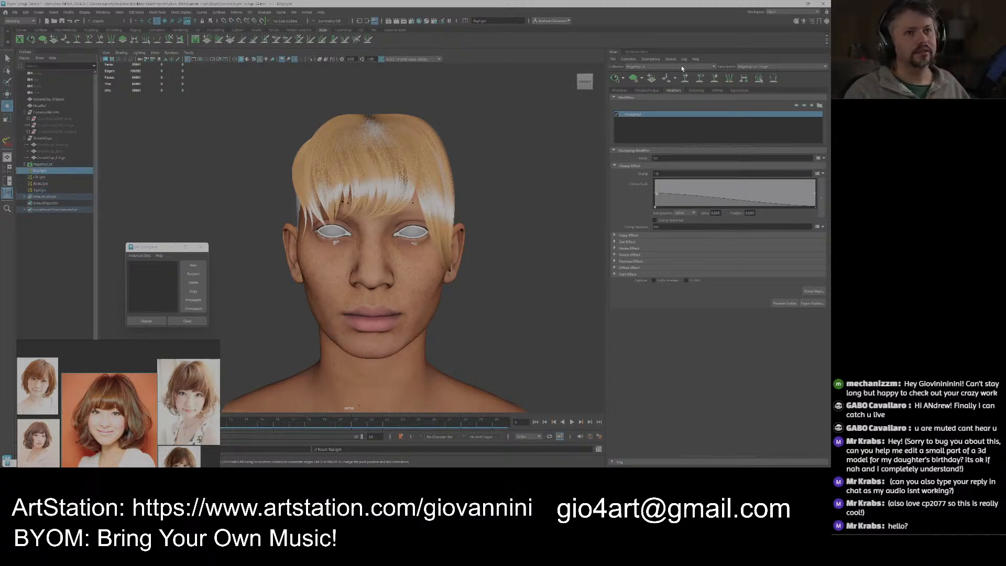
click(639, 52)
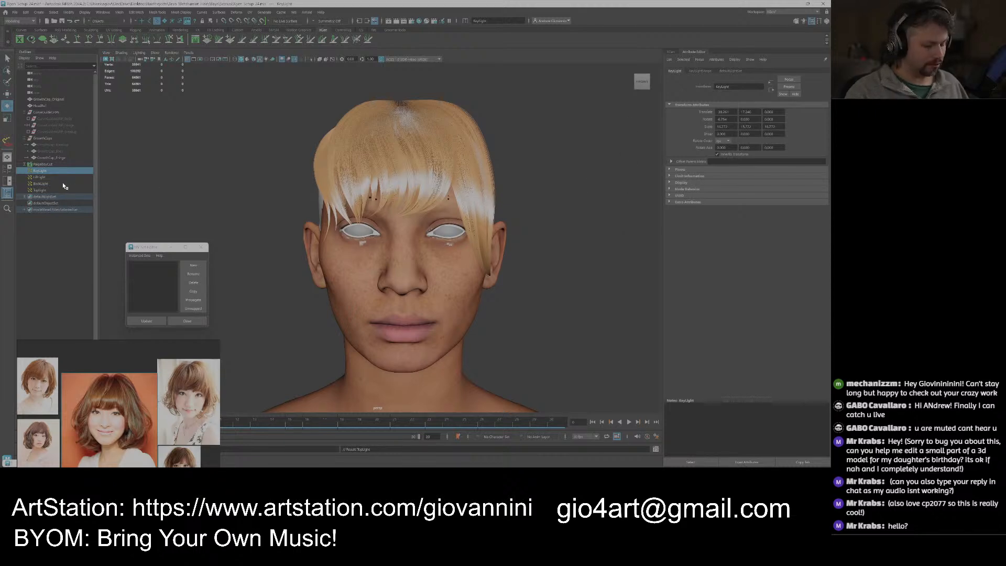
Group the key, fill, back and top lights, name the group LightsGrp, and clear the selection.
drag(52, 181, 46, 190)
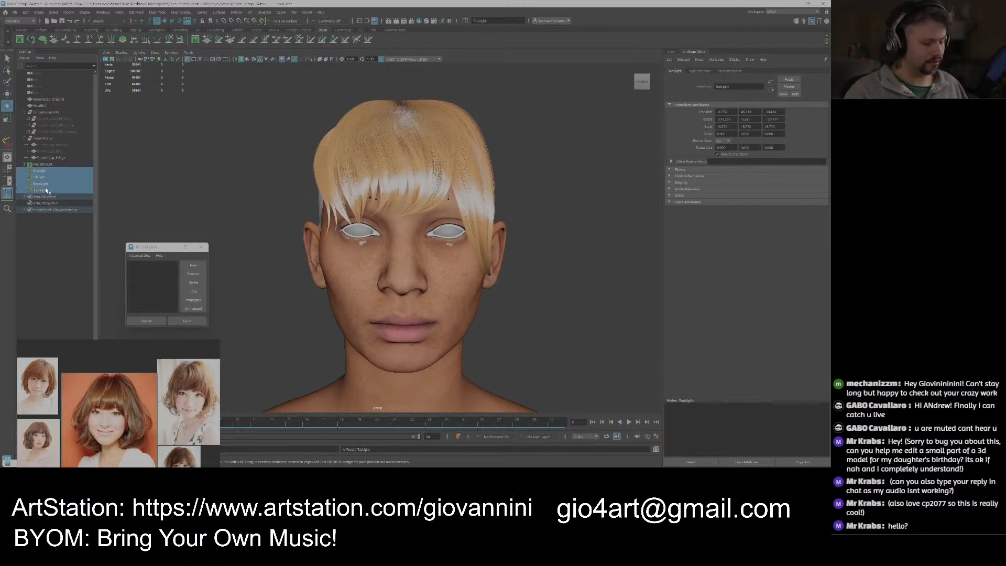
key(ctrl+g)
double_click(40, 172)
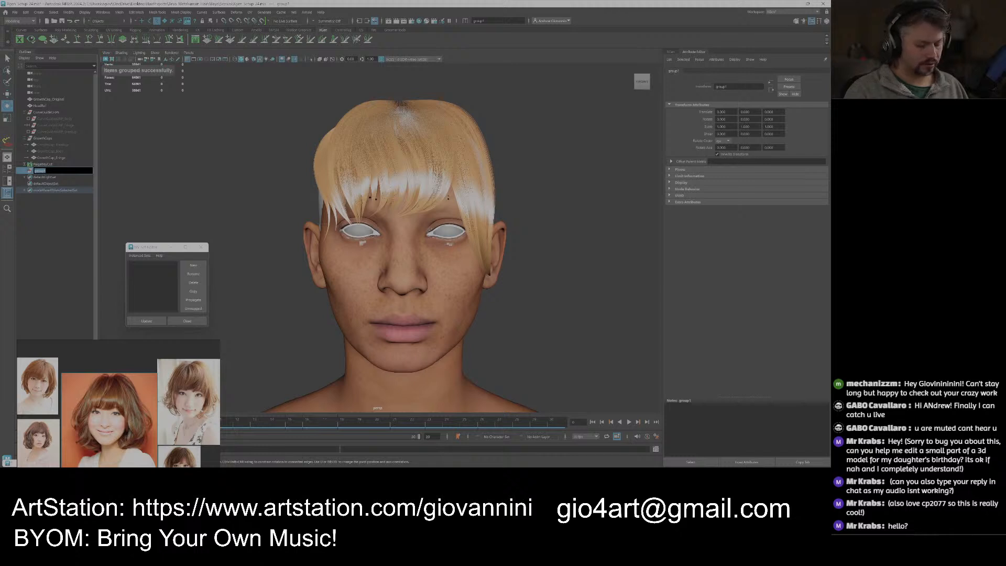
text(LightsGrp)
key(Return)
click(199, 182)
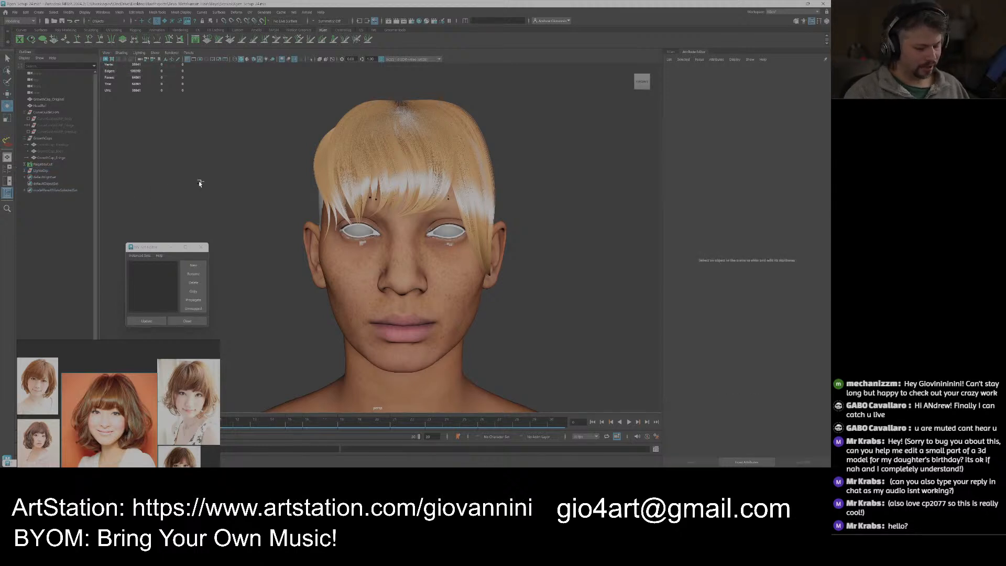
Save the scene, then save it as a new version named Xgen_Setup_25.
key(q)
key(ctrl+s)
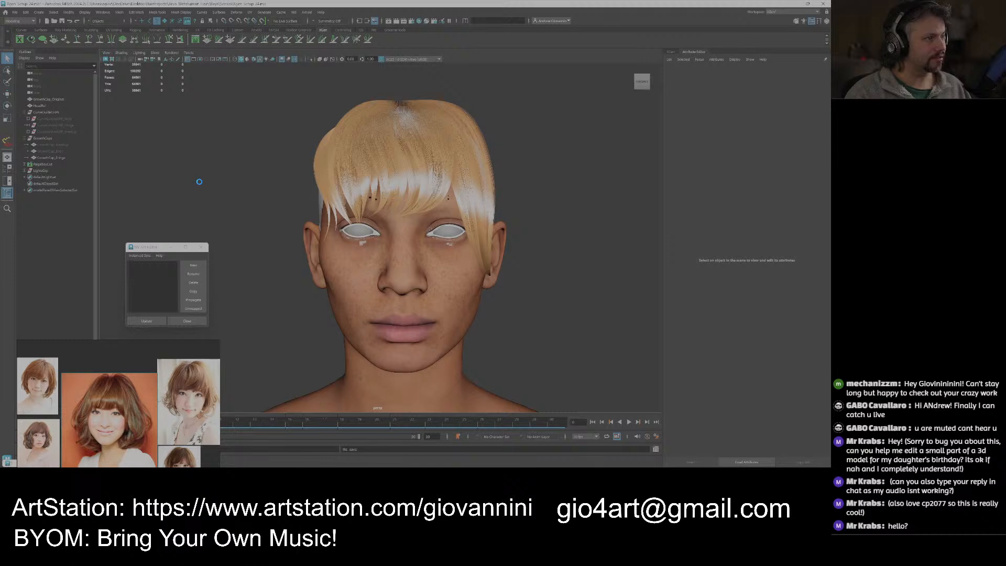
click(34, 47)
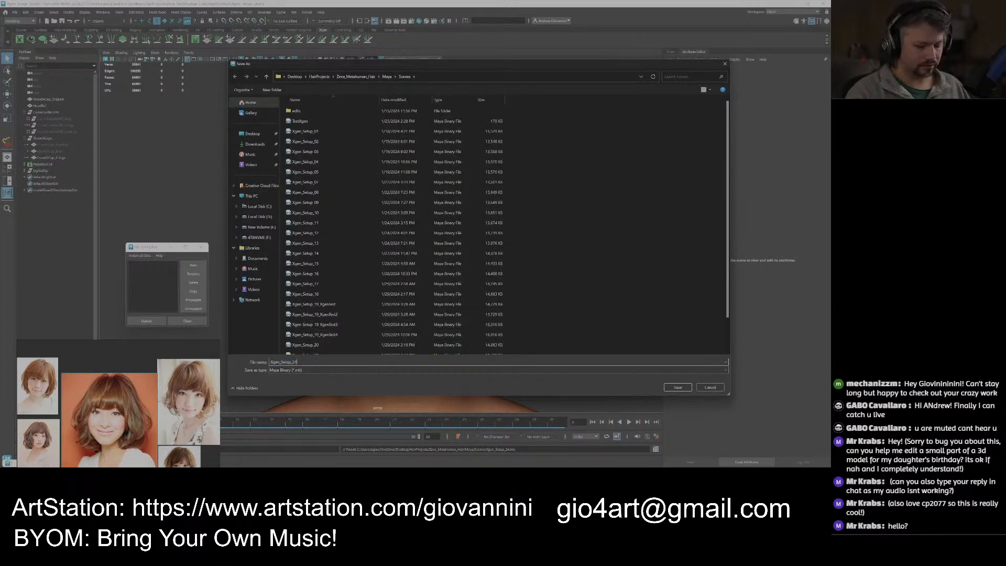
key(BackSpace)
text(5)
key(Return)
key(e)
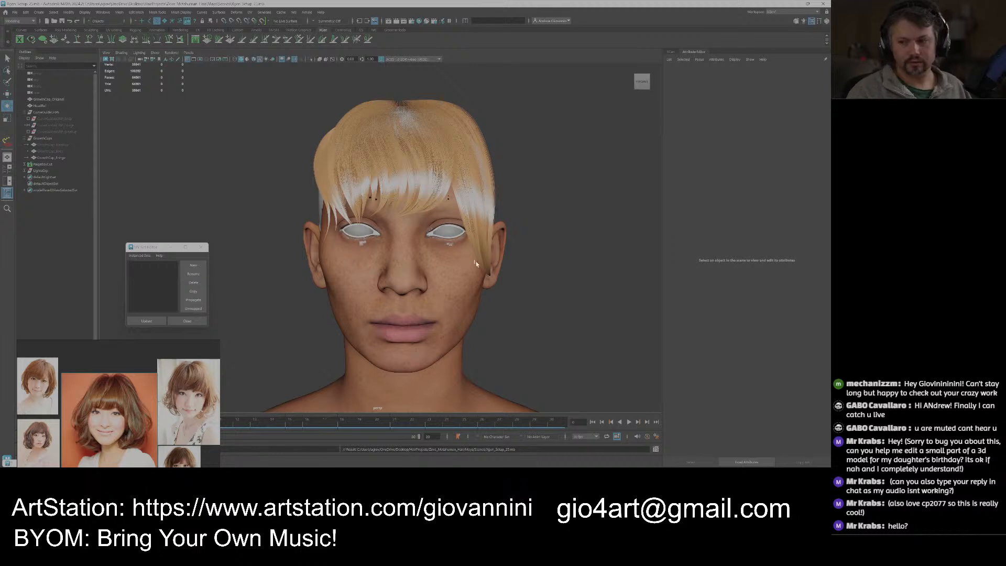
Turn on the shadow display in the viewport to check the fringe and face under the scene lights.
scroll(477, 277, down, 8)
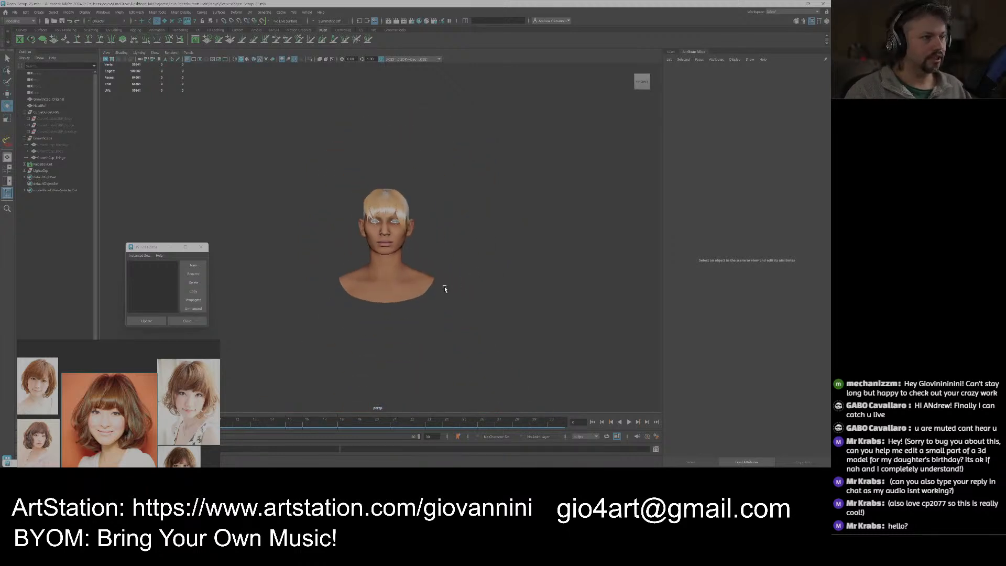
scroll(450, 278, up, 6)
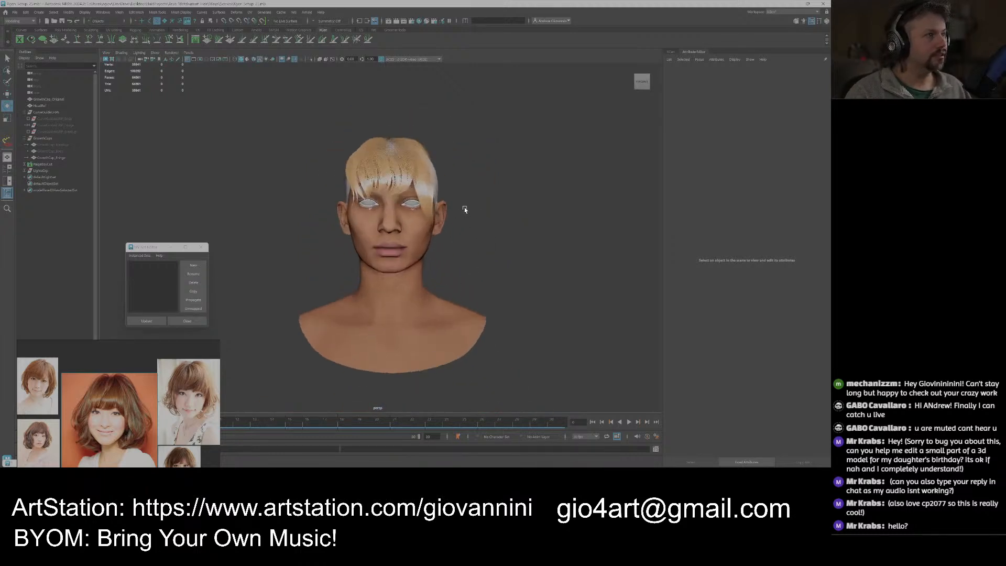
click(271, 60)
click(271, 60)
scroll(456, 206, up, 4)
alt+drag(456, 207, 461, 254)
scroll(462, 254, up, 4)
alt+middle_drag(526, 271, 486, 250)
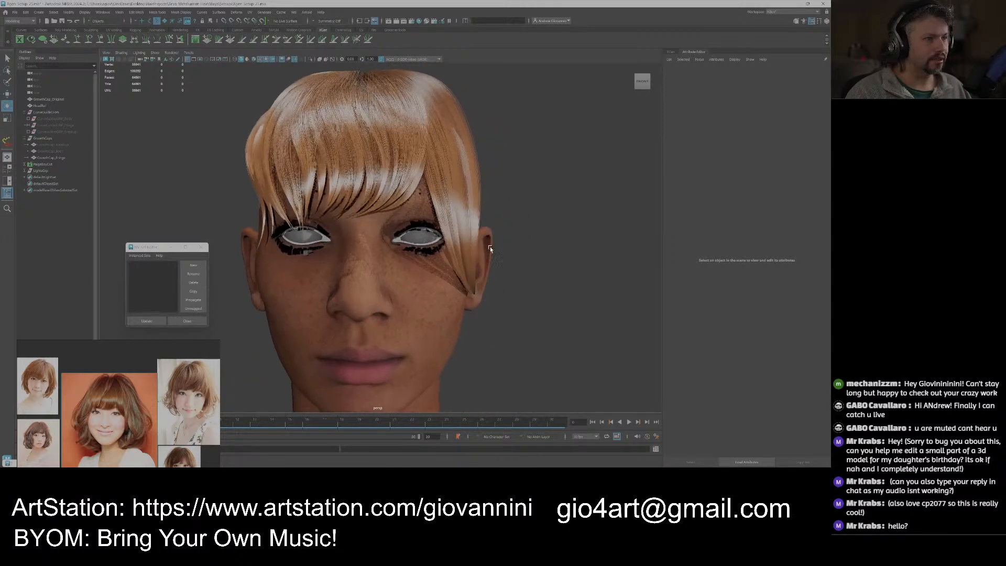
Enable depth map shadows on the key light and raise the shadow map resolution to near the slider's maximum.
scroll(485, 253, down, 5)
click(25, 171)
click(43, 177)
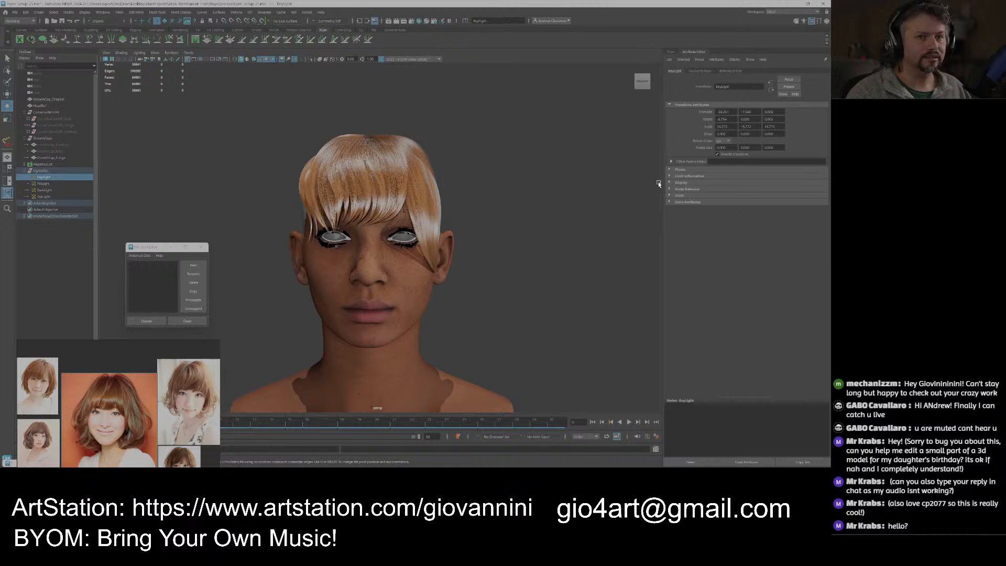
click(698, 71)
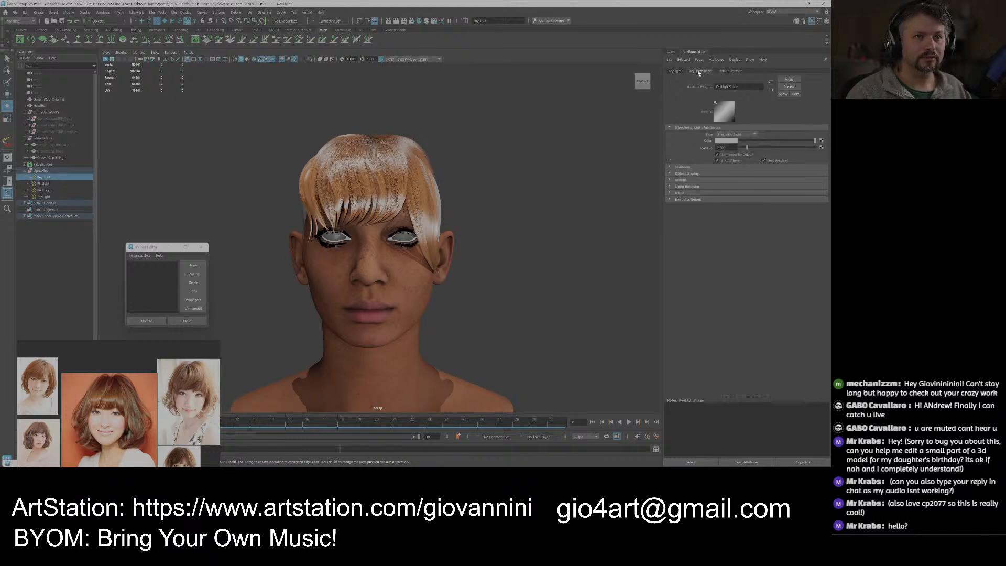
click(669, 167)
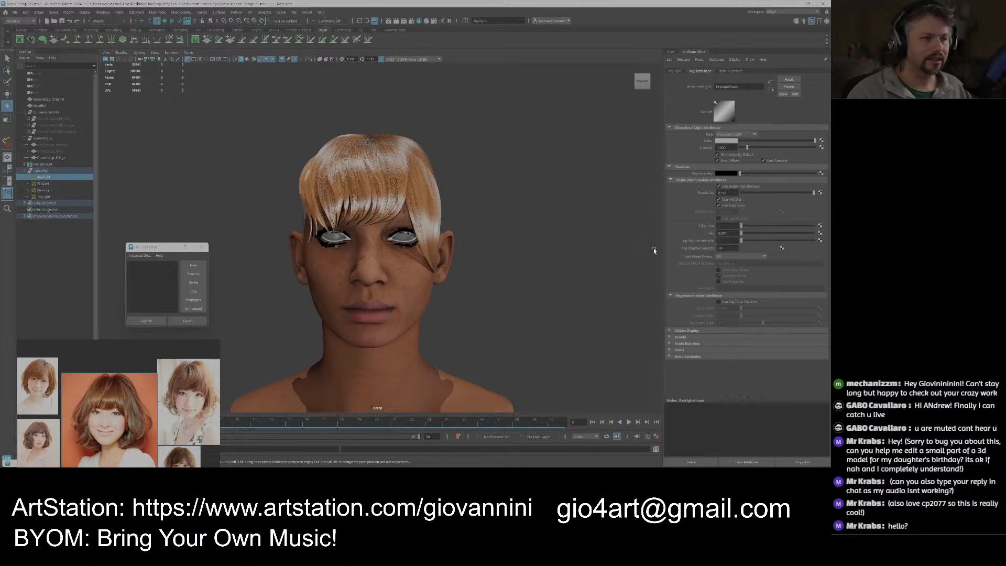
Enable depth map shadows with near-maximum slider resolution on the fill, back and top lights.
click(53, 184)
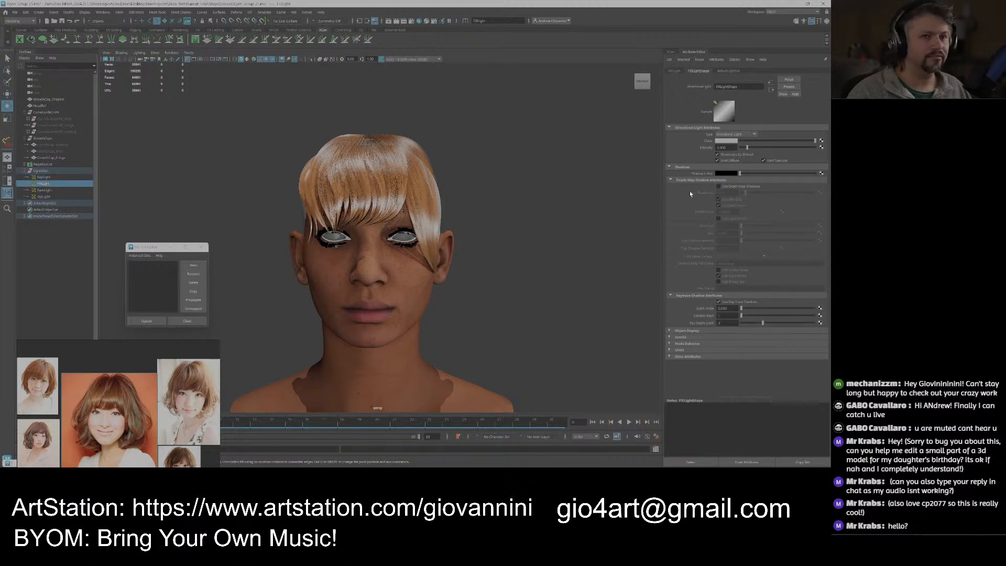
drag(757, 193, 803, 194)
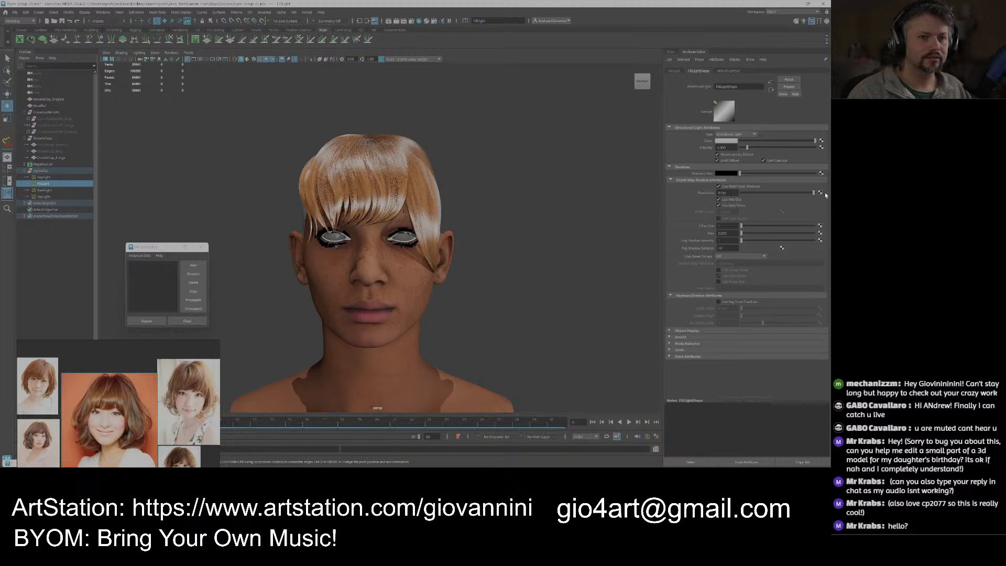
click(47, 192)
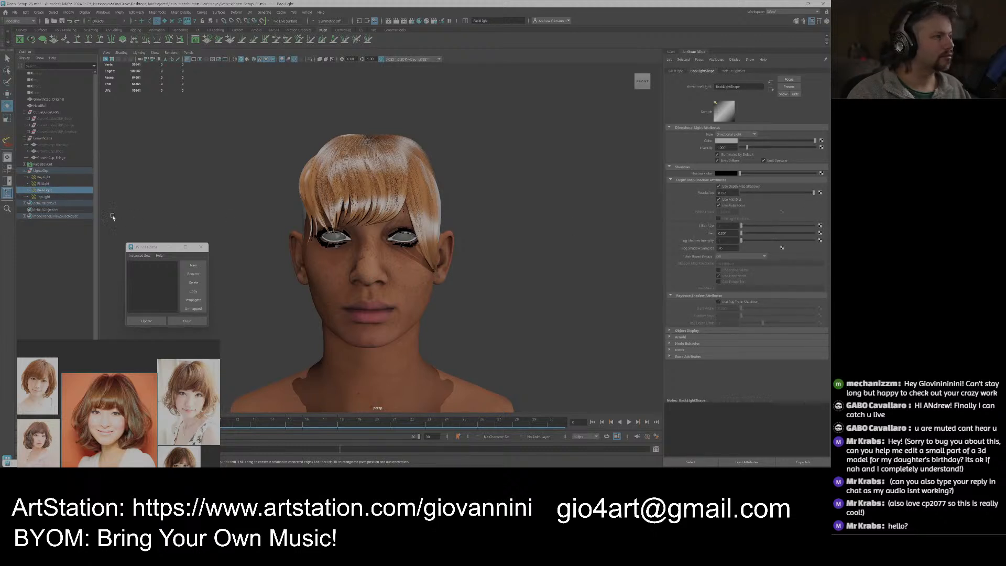
click(59, 197)
click(731, 187)
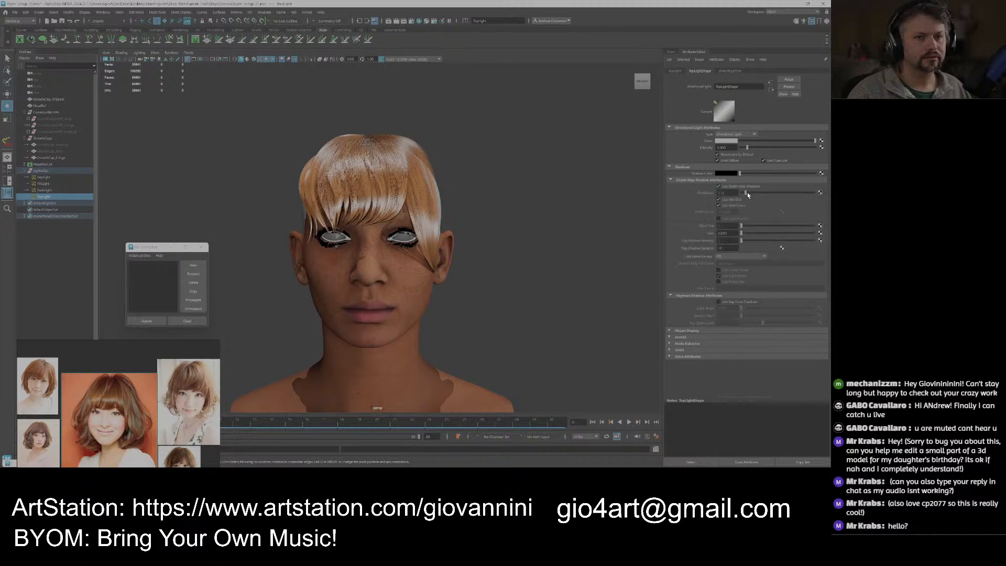
scroll(476, 262, up, 3)
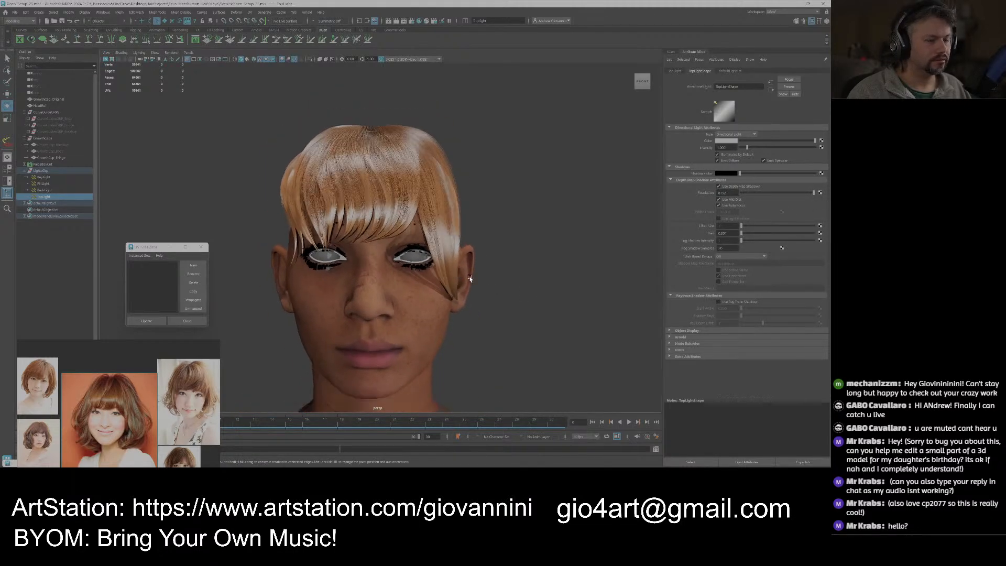
alt+drag(468, 250, 437, 234)
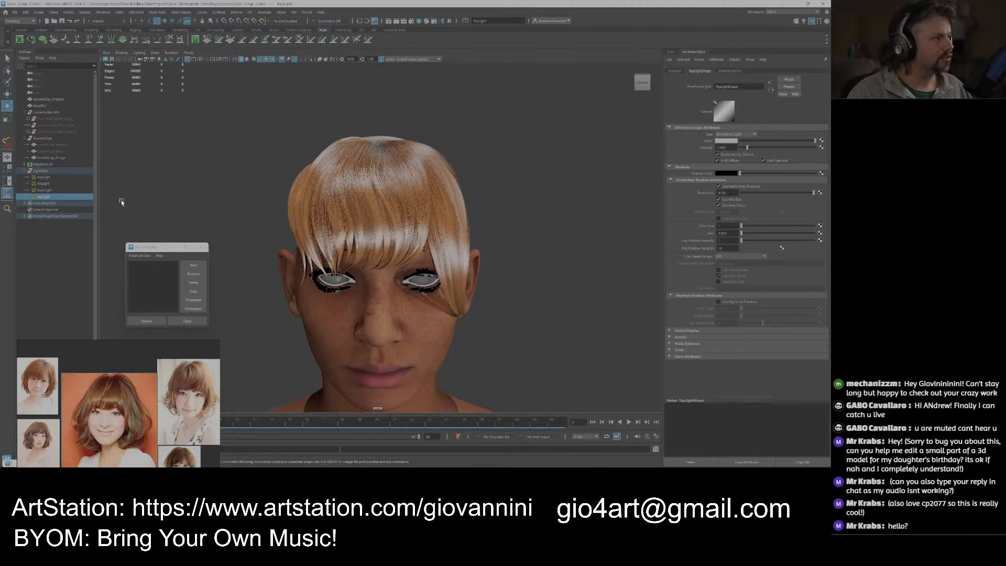
Increase the key light's intensity to brighten the hair and face.
click(47, 177)
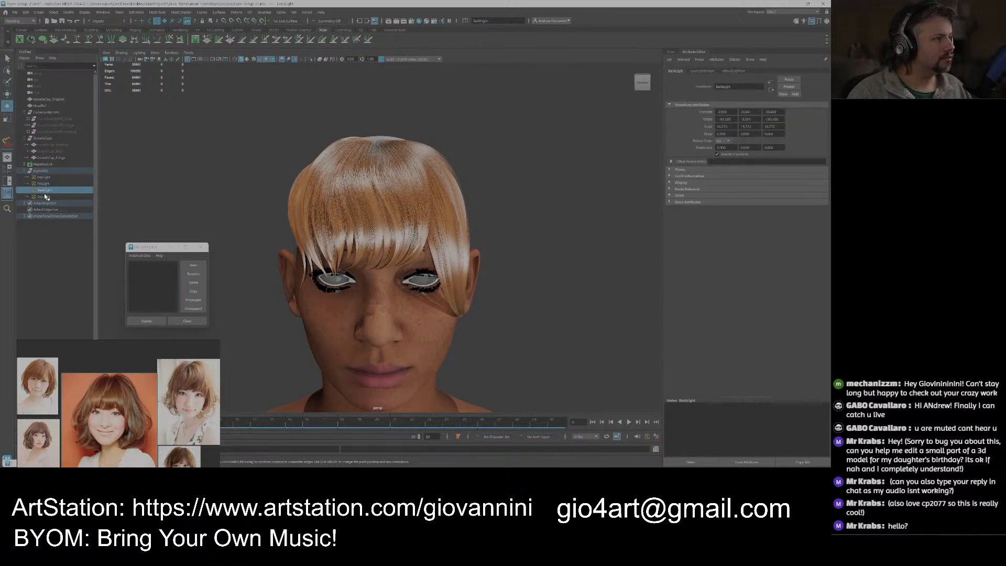
click(29, 171)
alt+drag(384, 211, 418, 226)
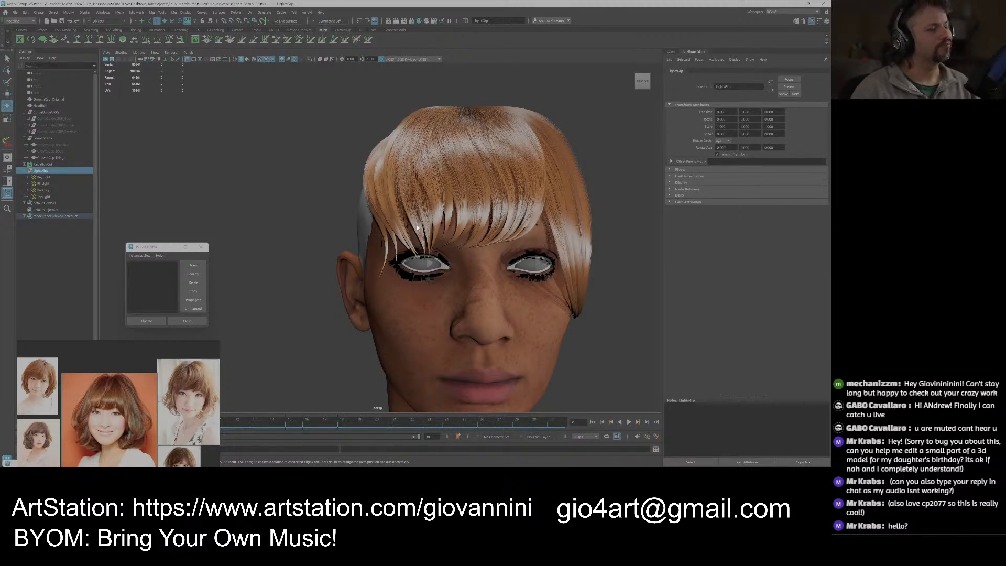
alt+drag(381, 200, 362, 224)
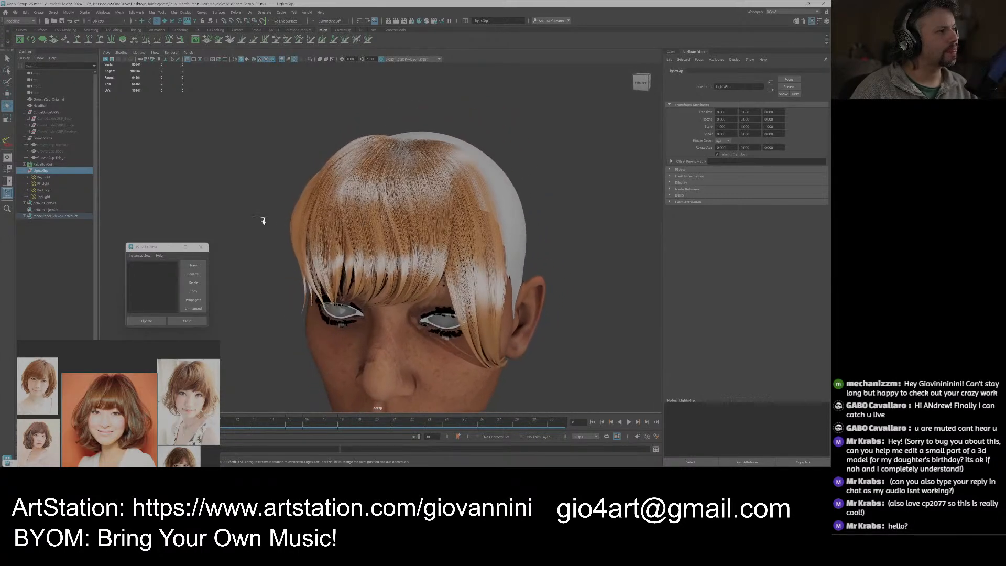
click(52, 178)
click(700, 71)
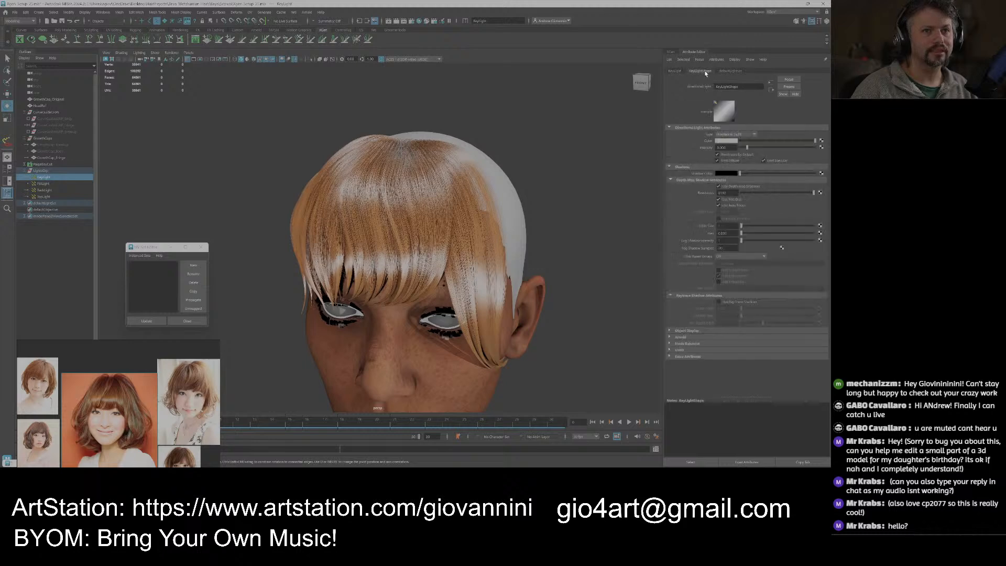
drag(748, 149, 761, 150)
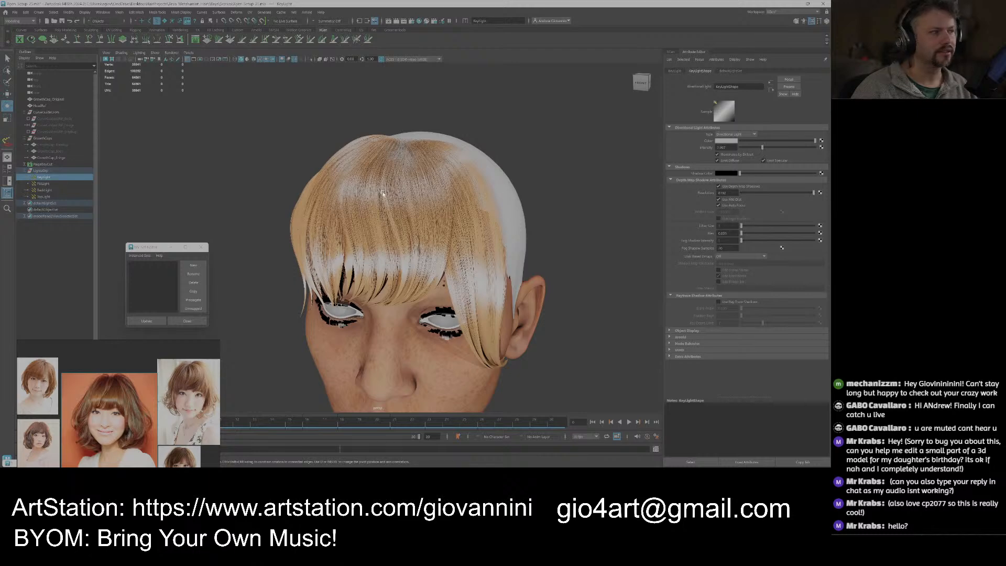
Raise the intensity of the back light and the top light, leaving the fill light as it is.
click(44, 184)
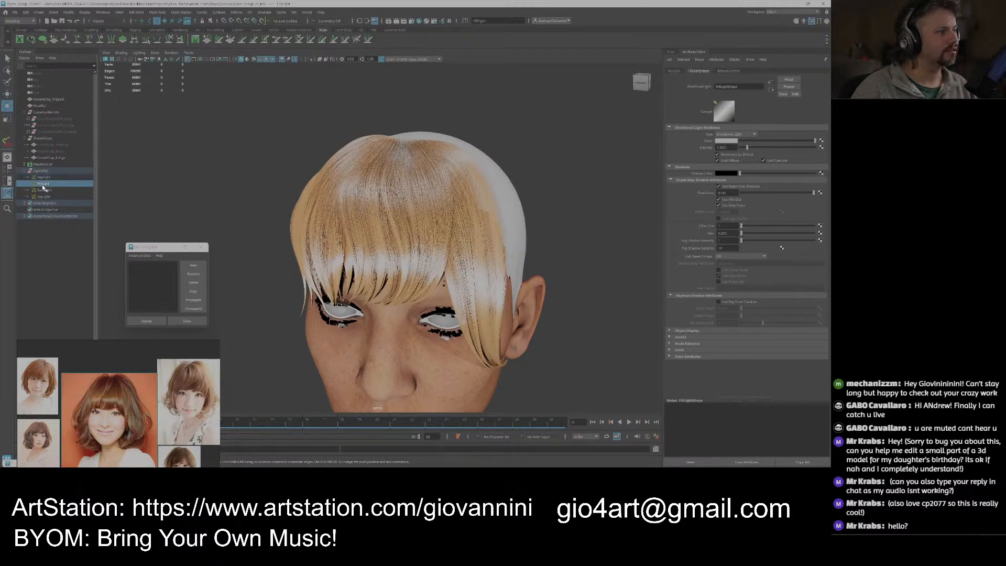
click(46, 191)
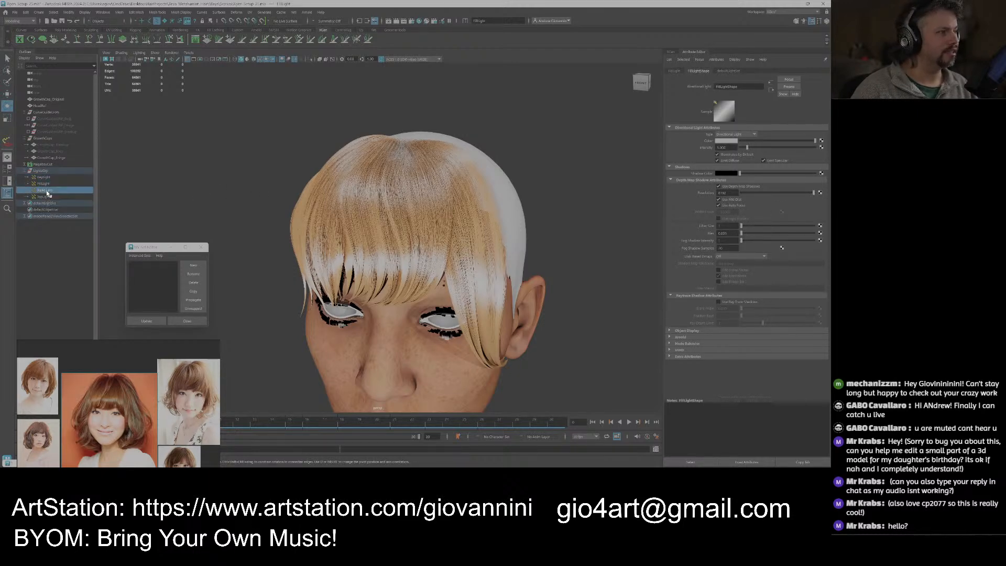
drag(747, 149, 758, 151)
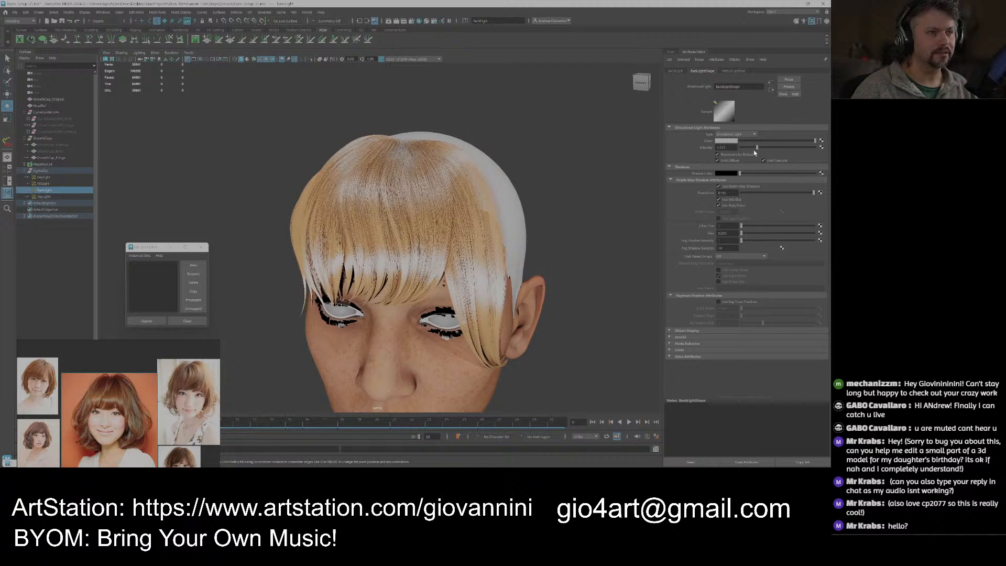
click(90, 197)
drag(745, 147, 757, 150)
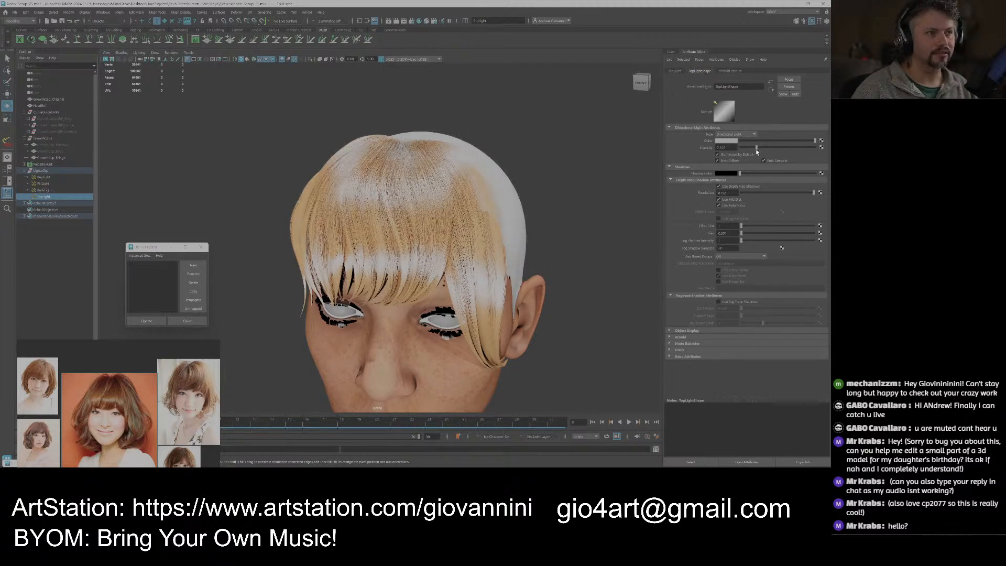
scroll(466, 197, down, 4)
alt+drag(471, 210, 513, 227)
alt+middle_drag(508, 236, 474, 221)
alt+drag(482, 218, 458, 228)
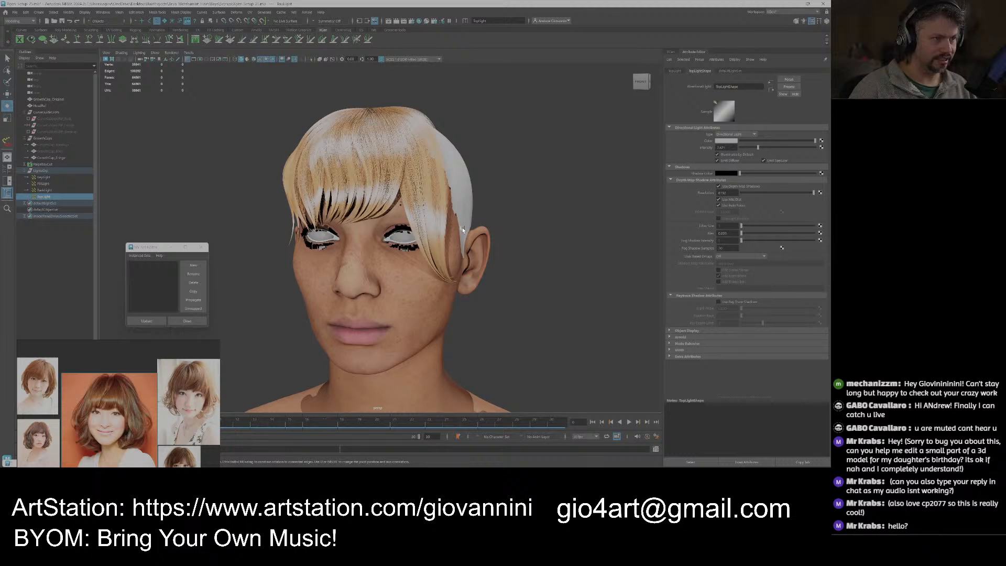
scroll(463, 230, up, 1)
alt+middle_drag(462, 229, 471, 240)
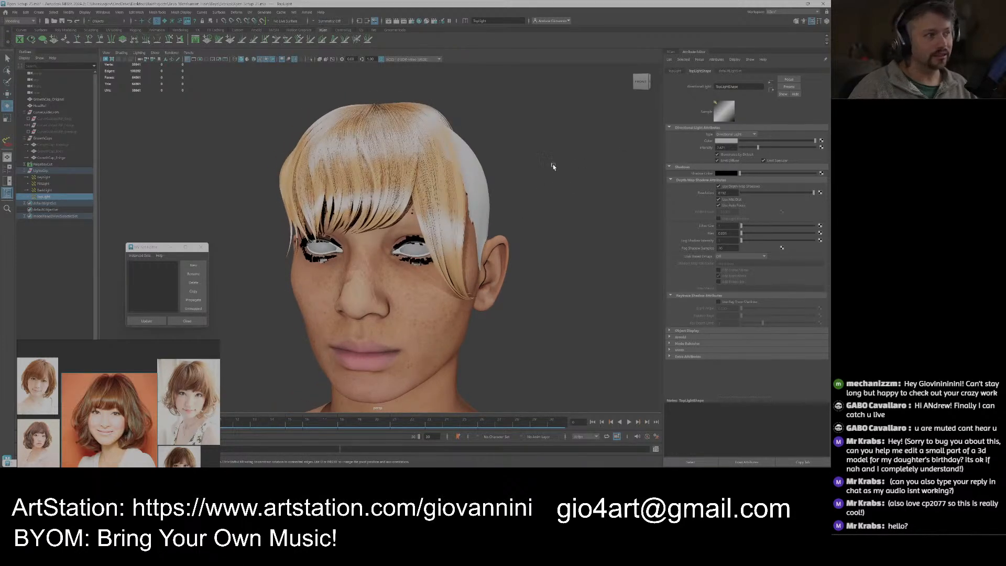
Select the fringe description under the pageboy hair collection and display its hairPhysicalShader1 attributes.
click(25, 164)
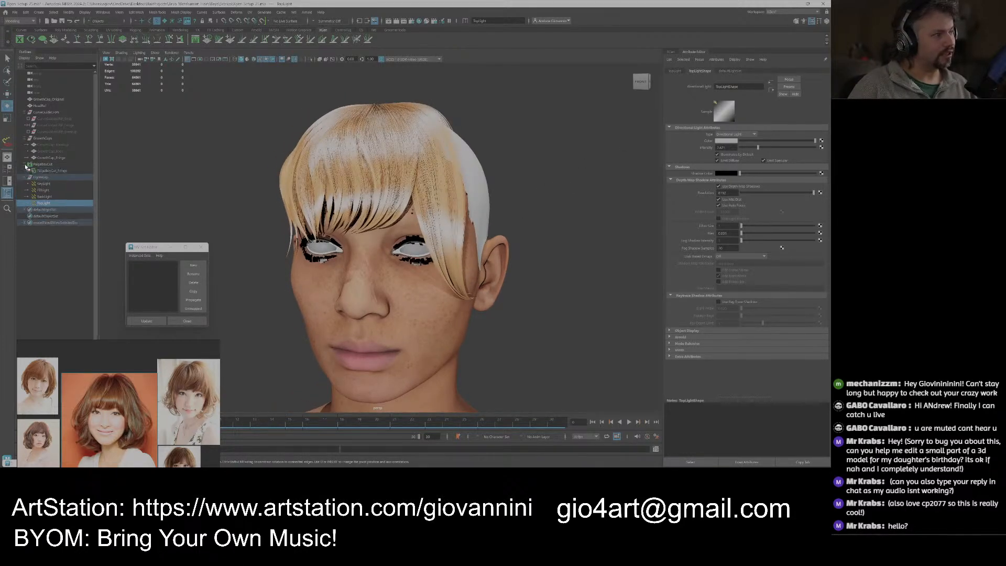
click(51, 172)
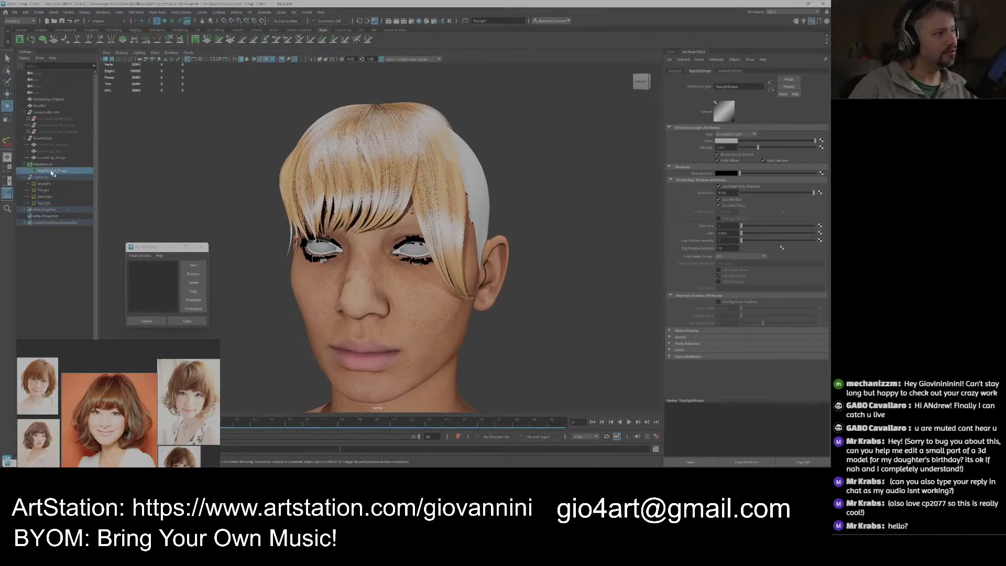
click(24, 164)
click(24, 164)
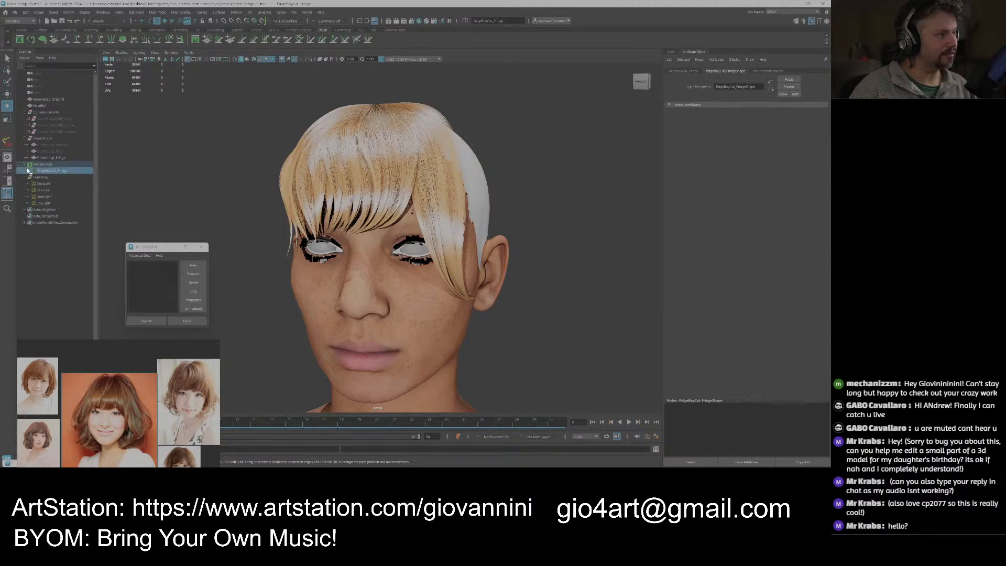
click(769, 72)
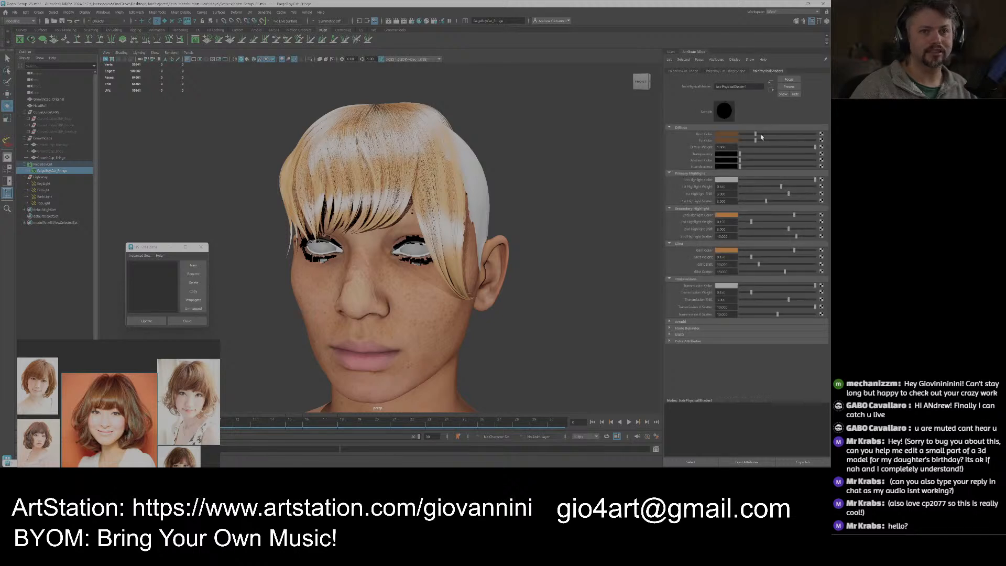
Move the reference board beside the shader attributes and set the root color by sampling dark brown hair from the central reference photo.
scroll(546, 224, down, 1)
alt+middle_drag(539, 235, 536, 222)
alt+drag(536, 222, 537, 219)
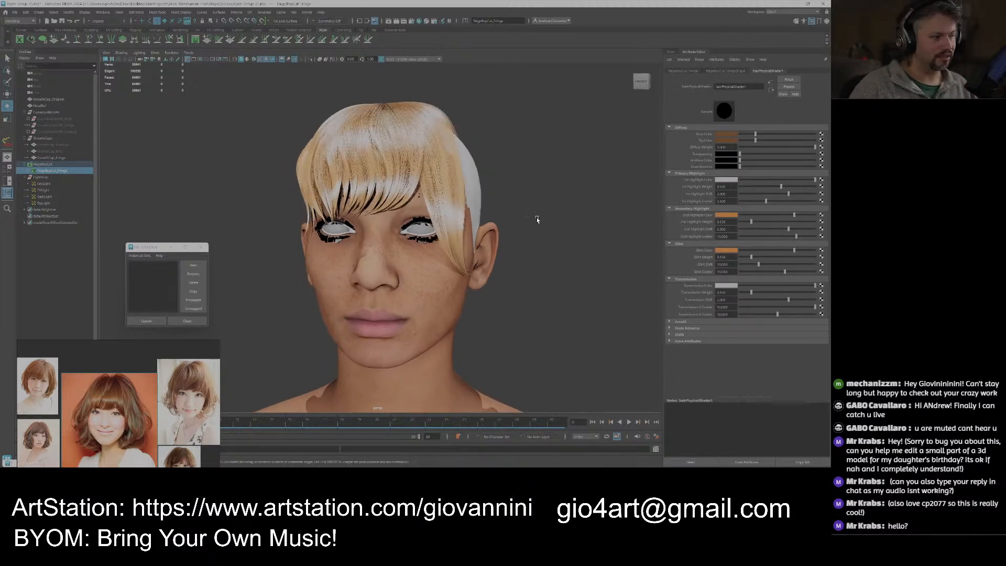
drag(149, 386, 598, 341)
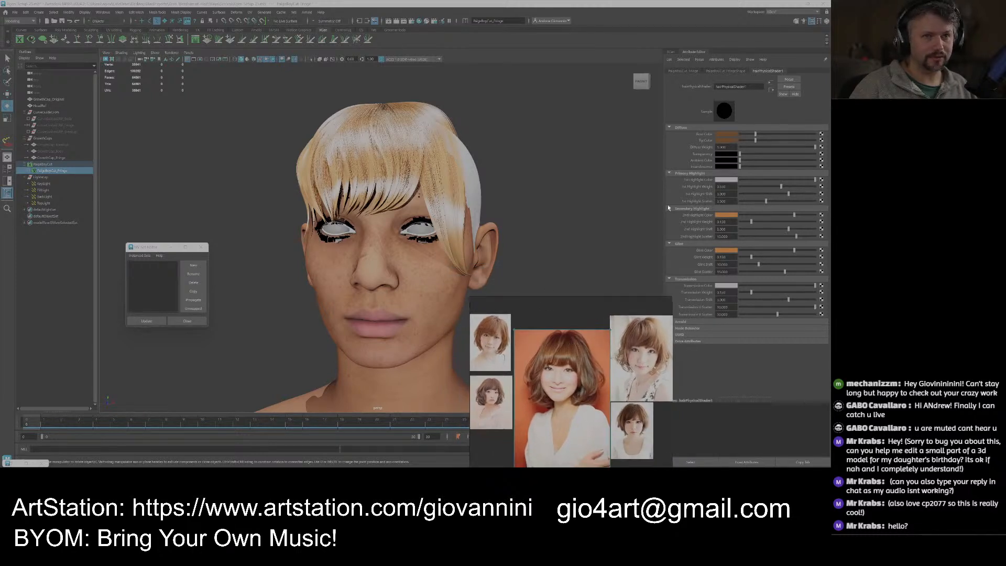
click(720, 135)
click(681, 119)
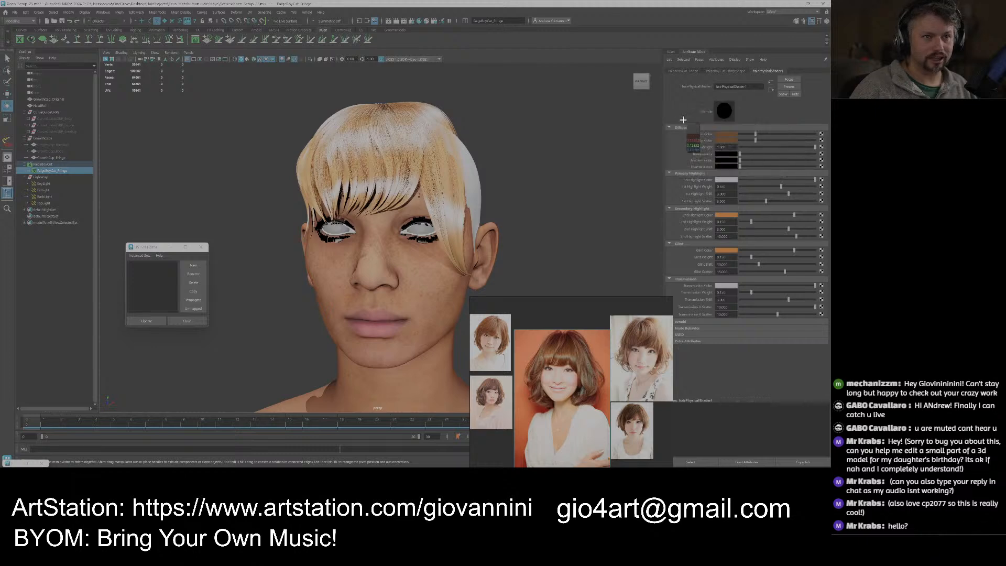
click(568, 339)
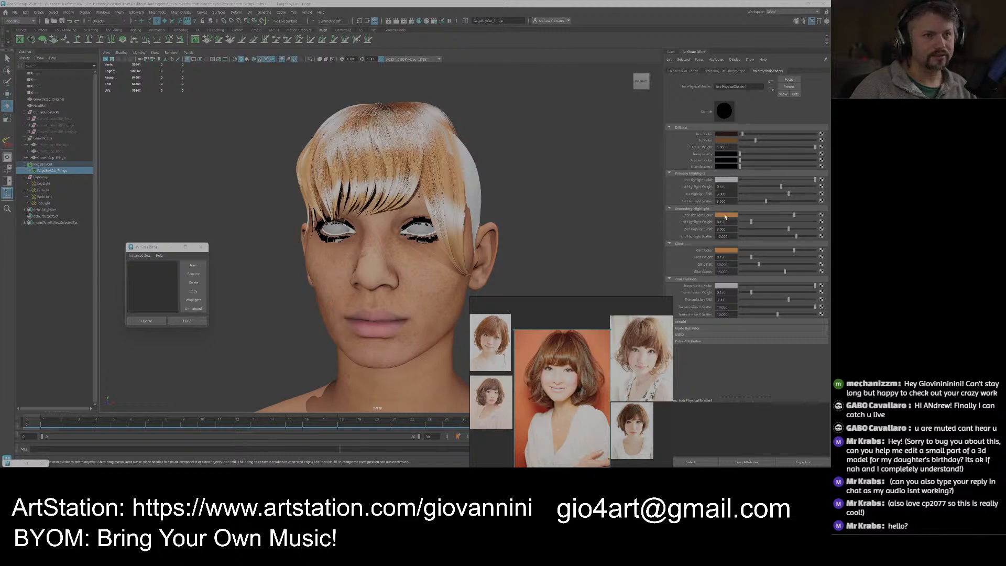
Set the hair shader's tip color by sampling a reddish brown from the hair in the central reference photo.
click(723, 141)
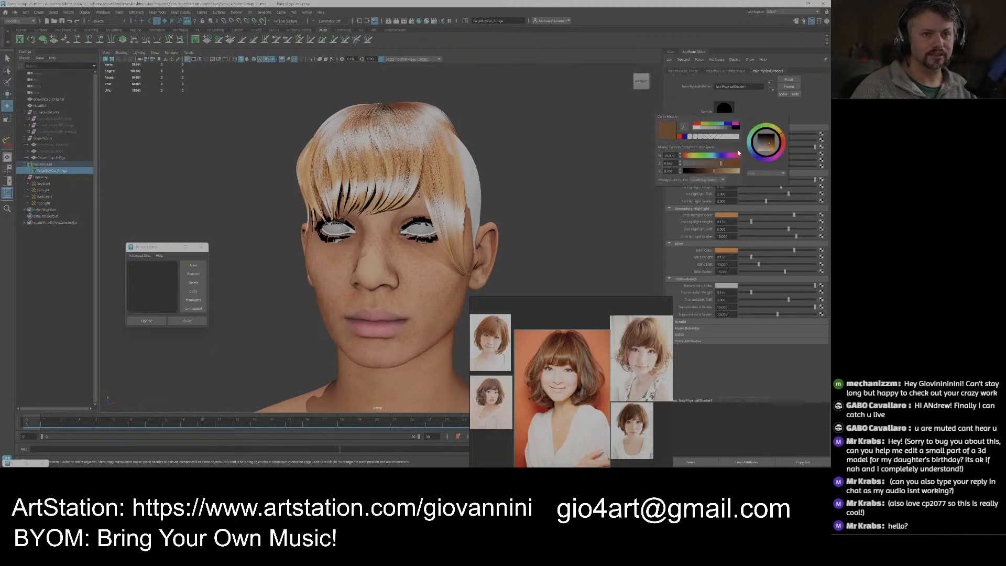
click(684, 127)
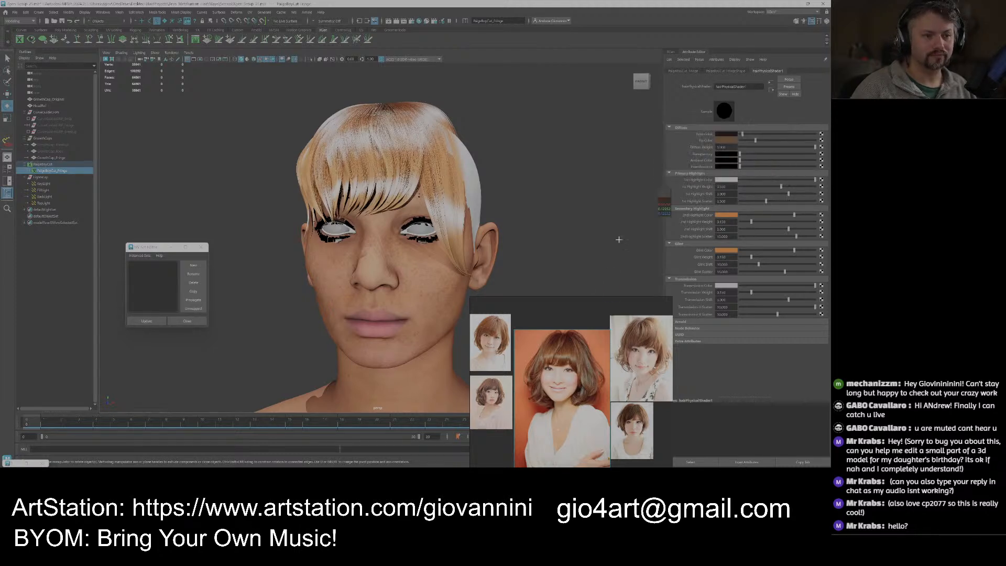
click(565, 351)
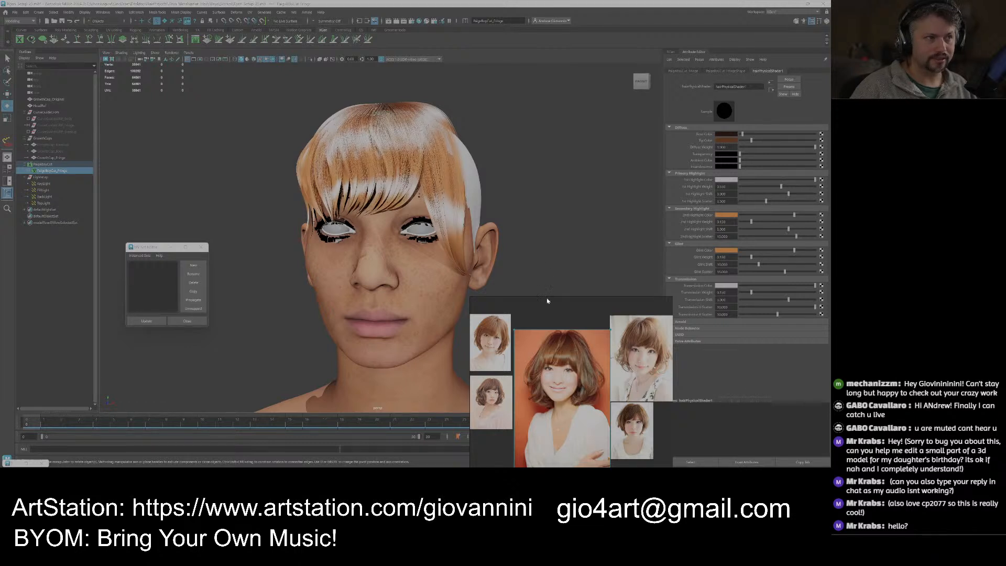
Set the primary highlight color of the hair shader by sampling a light beige from the fringe in the central reference photo.
click(722, 180)
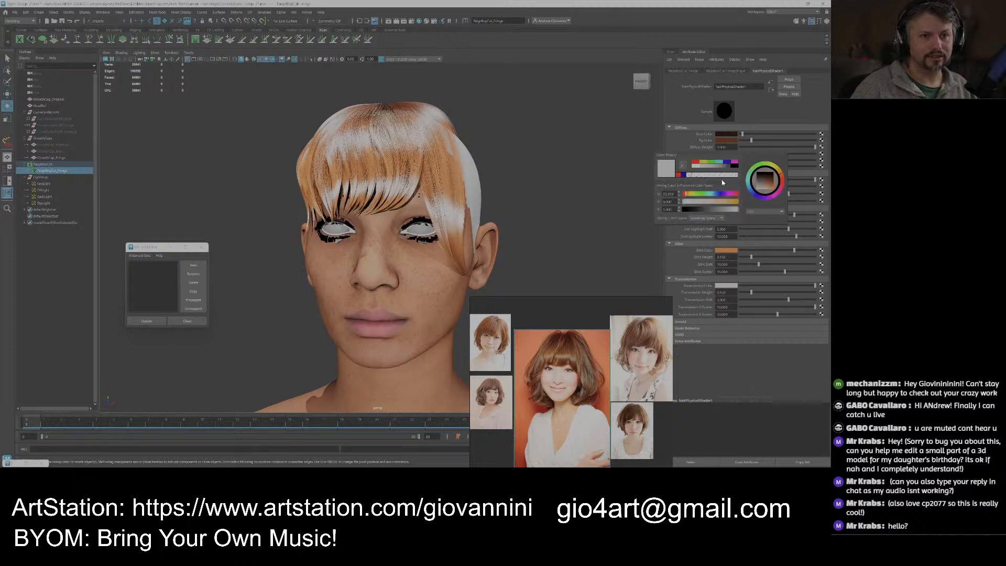
click(682, 165)
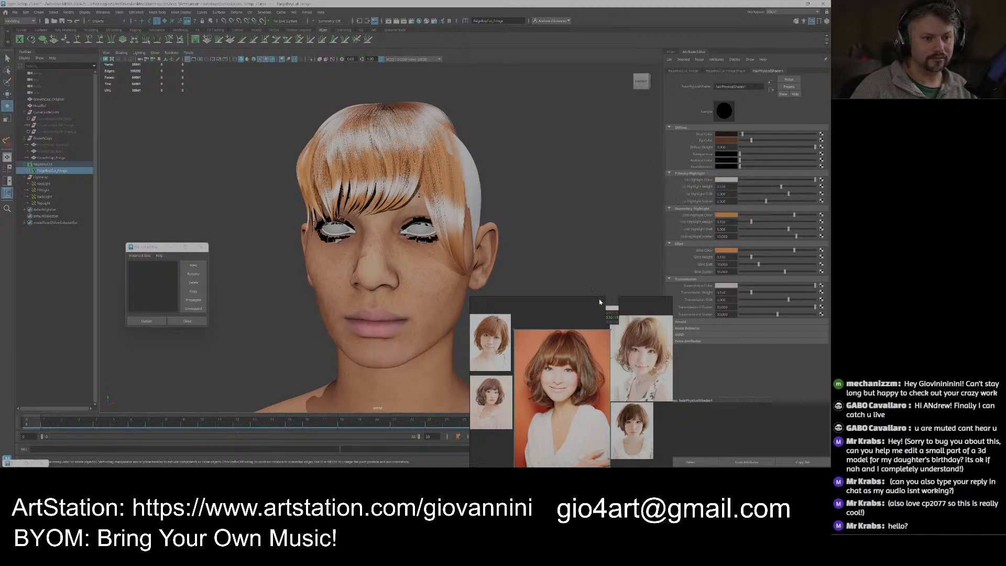
click(560, 359)
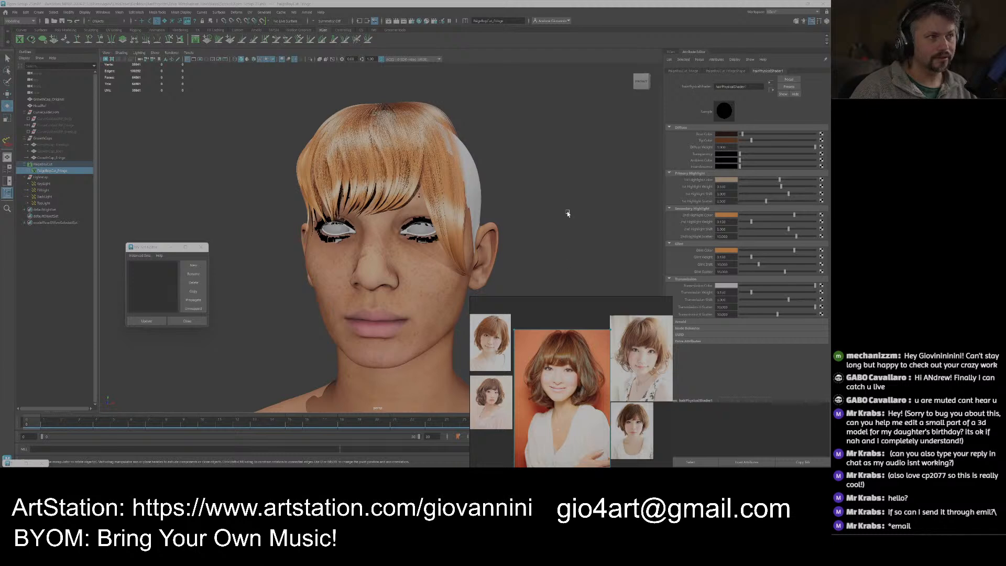
Set the secondary highlight color by sampling a golden brown from the fringe in the central reference photo.
click(726, 215)
click(682, 201)
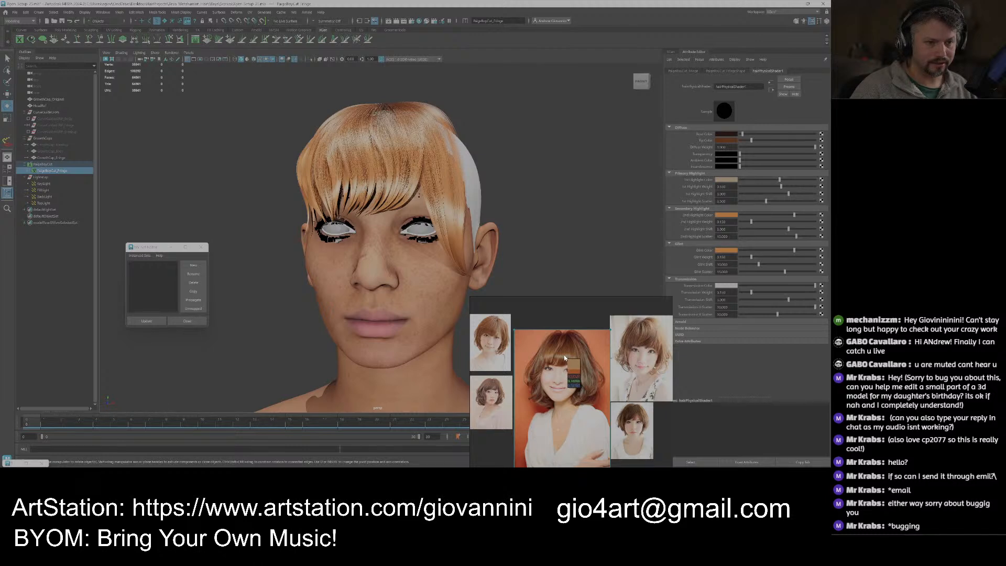
click(565, 357)
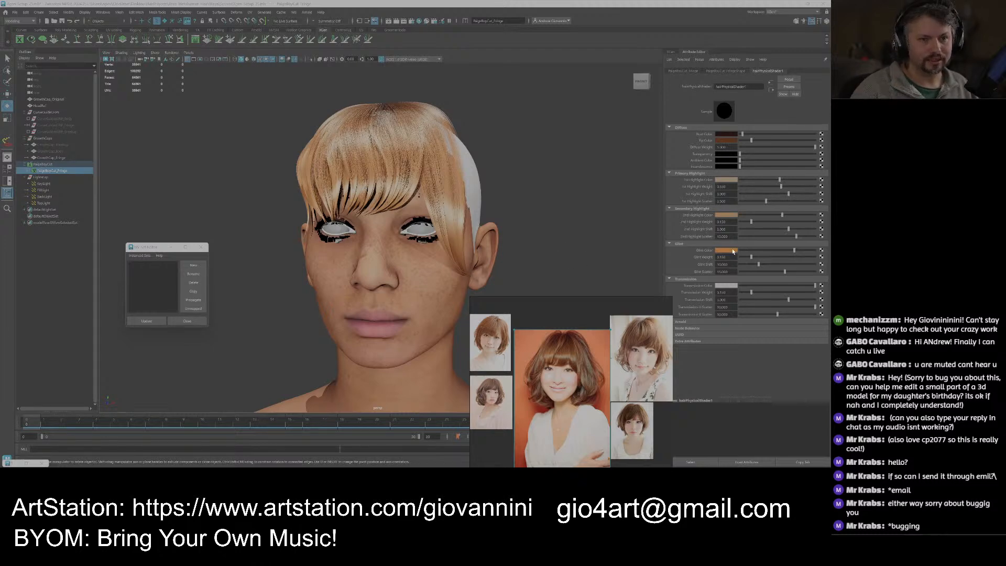
Set the glint color by sampling a muted brown from the side of the hair in the central reference photo.
click(729, 253)
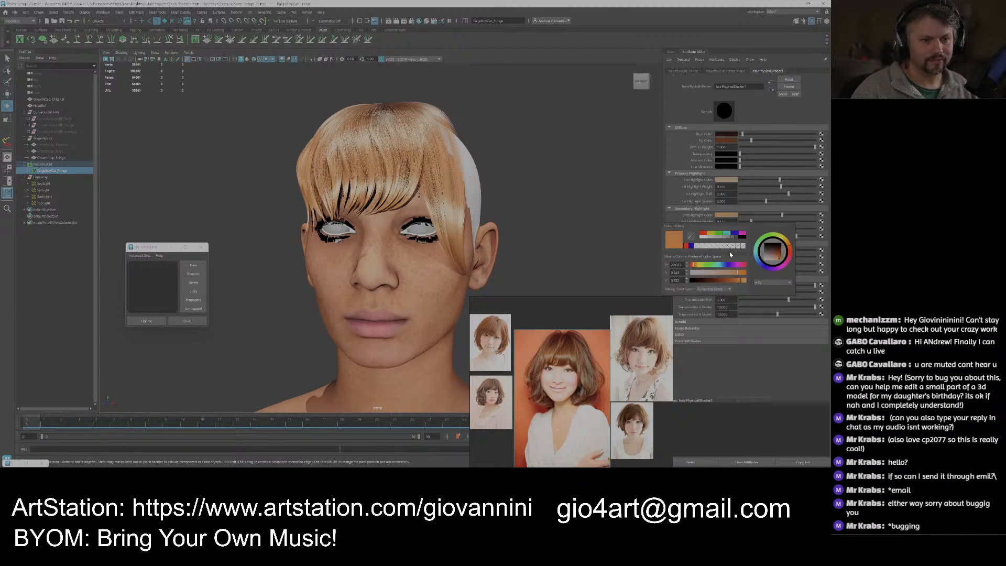
click(691, 237)
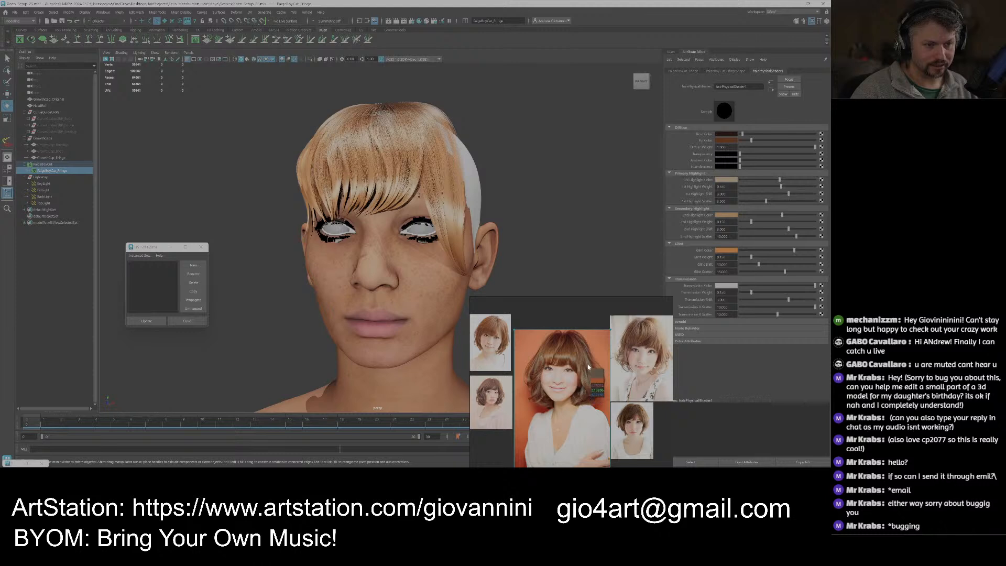
click(587, 367)
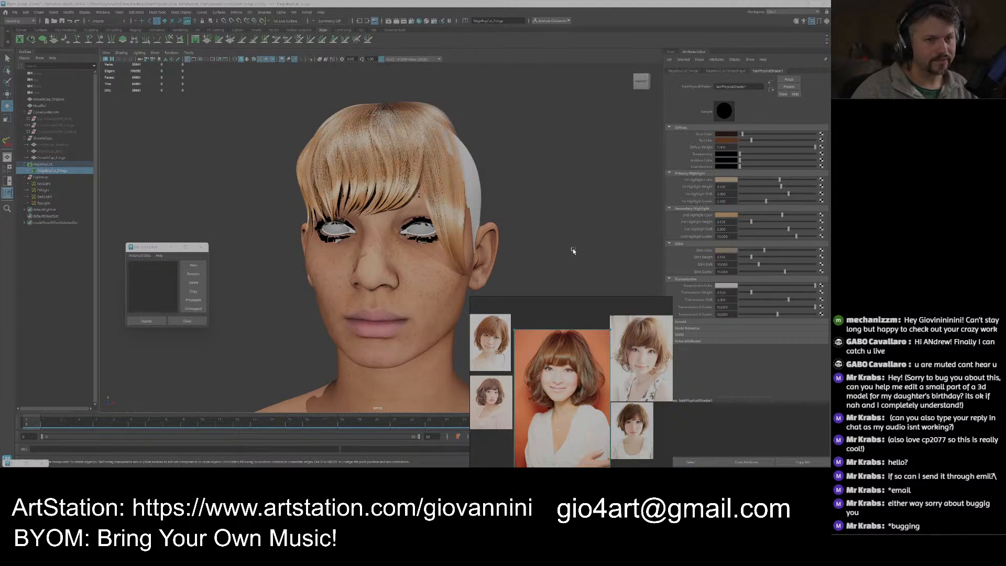
Compare the recolored fringe with the reference photos from several angles, moving the reference board beside the head and then out of sight.
scroll(512, 251, down, 4)
alt+drag(512, 252, 514, 253)
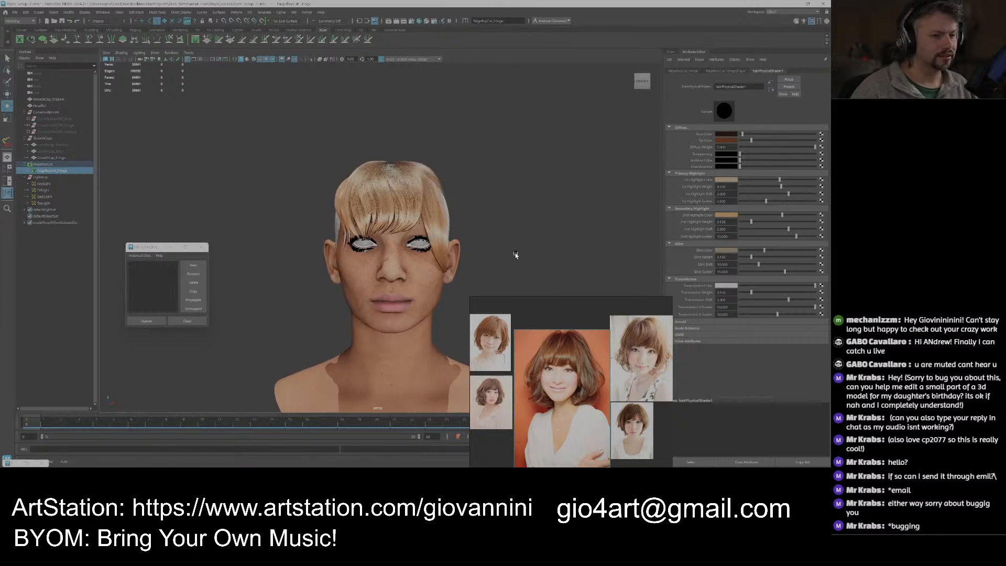
right_drag(569, 316, 148, 313)
alt+drag(483, 271, 494, 269)
alt+middle_drag(493, 269, 527, 255)
scroll(527, 254, up, 4)
alt+middle_drag(527, 196, 528, 251)
mouse_move(527, 251)
alt+mouse_down()
mouse_move(495, 249)
mouse_move(519, 247)
mouse_move(519, 221)
mouse_move(516, 244)
alt+mouse_up()
scroll(454, 298, up, 1)
alt+middle_drag(454, 299, 449, 246)
alt+drag(449, 246, 412, 210)
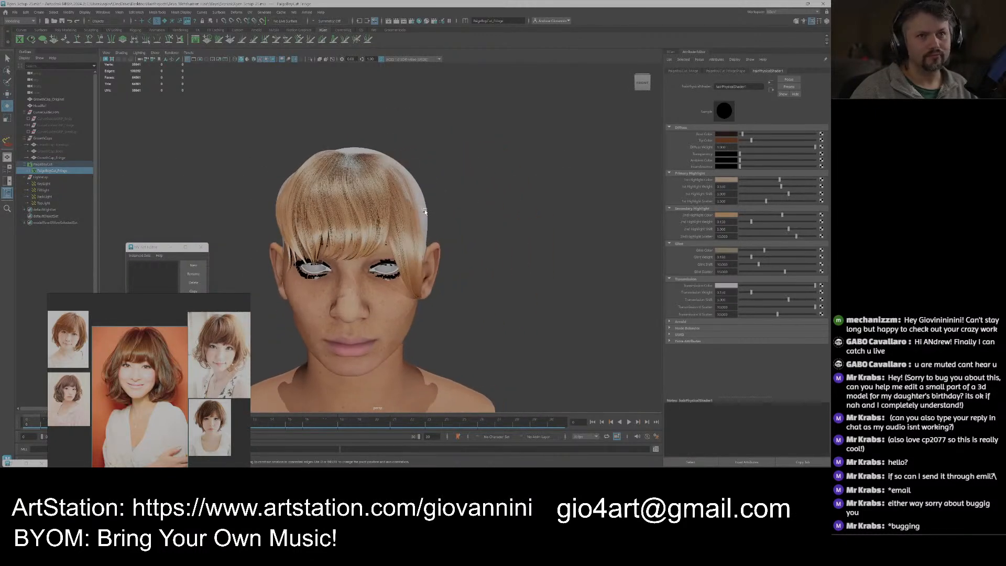
right_drag(153, 337, 565, 186)
key(alt+Tab)
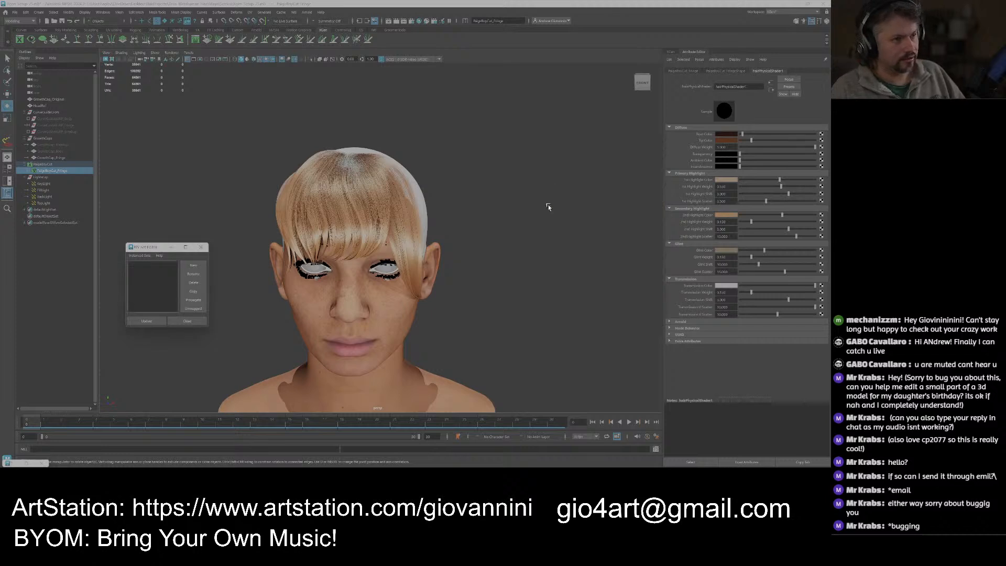
alt+middle_drag(480, 292, 517, 266)
alt+drag(517, 267, 511, 254)
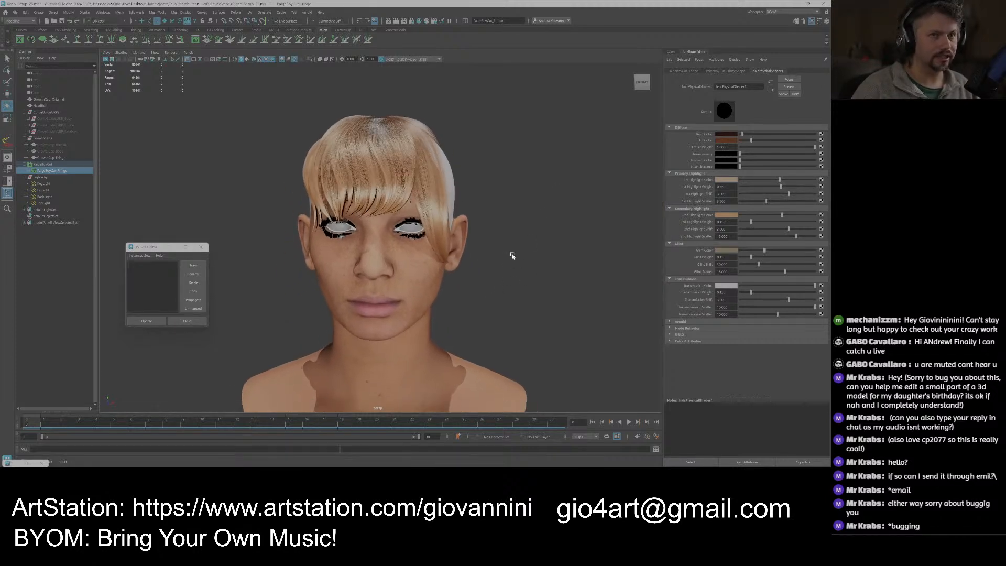
Return to the fringe description's XGen clumping modifier settings and clear the selection.
click(728, 71)
click(671, 52)
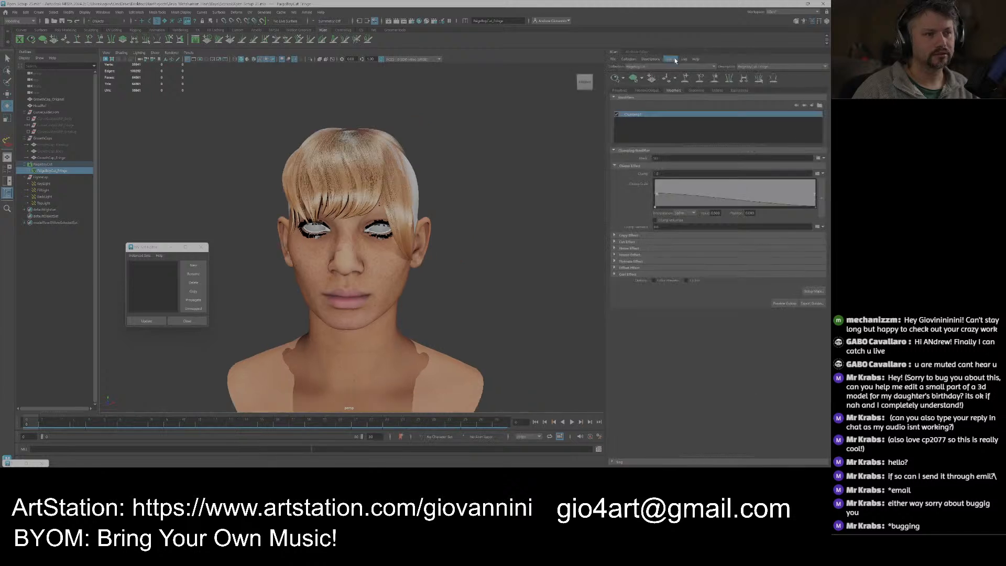
click(466, 201)
alt+drag(466, 201, 467, 215)
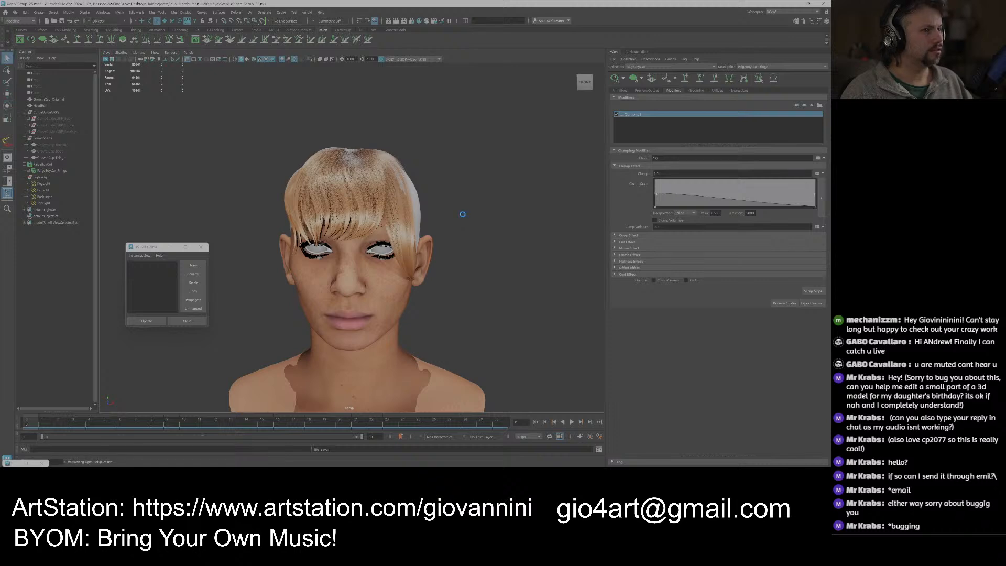
Save the current scene, then save it as a new version named Xgen_Setup_26.
key(ctrl+s)
click(15, 13)
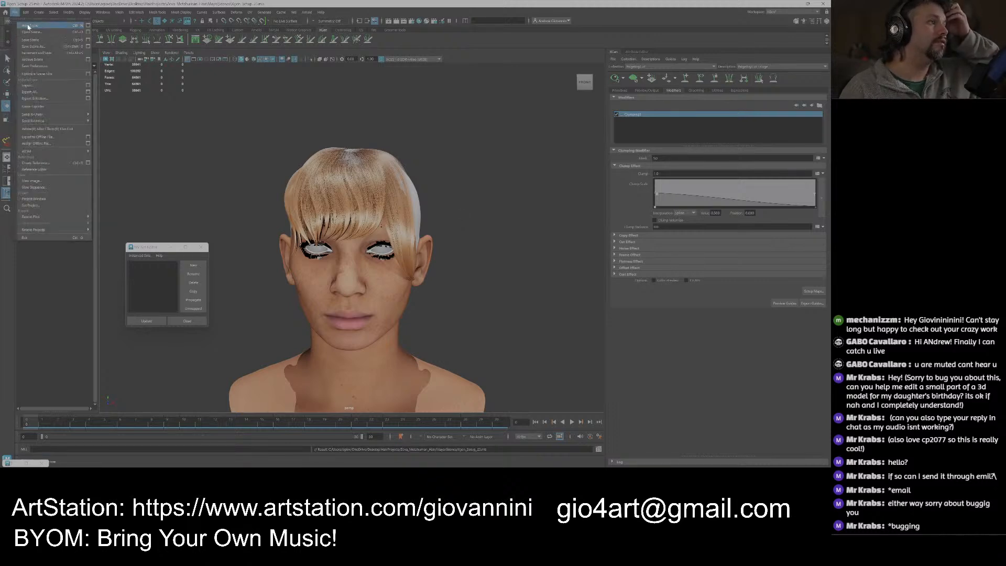
click(37, 46)
click(303, 362)
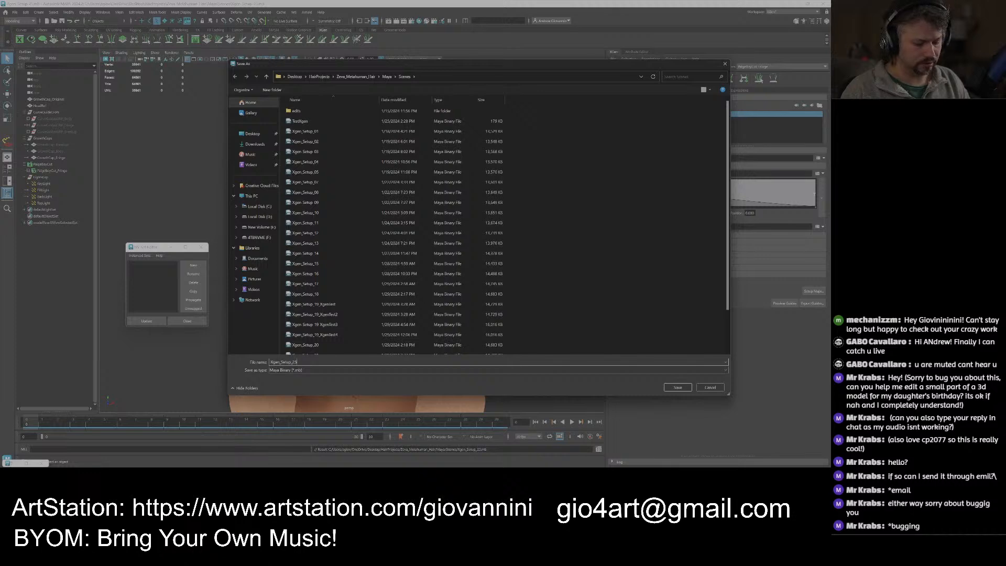
key(BackSpace)
text(6)
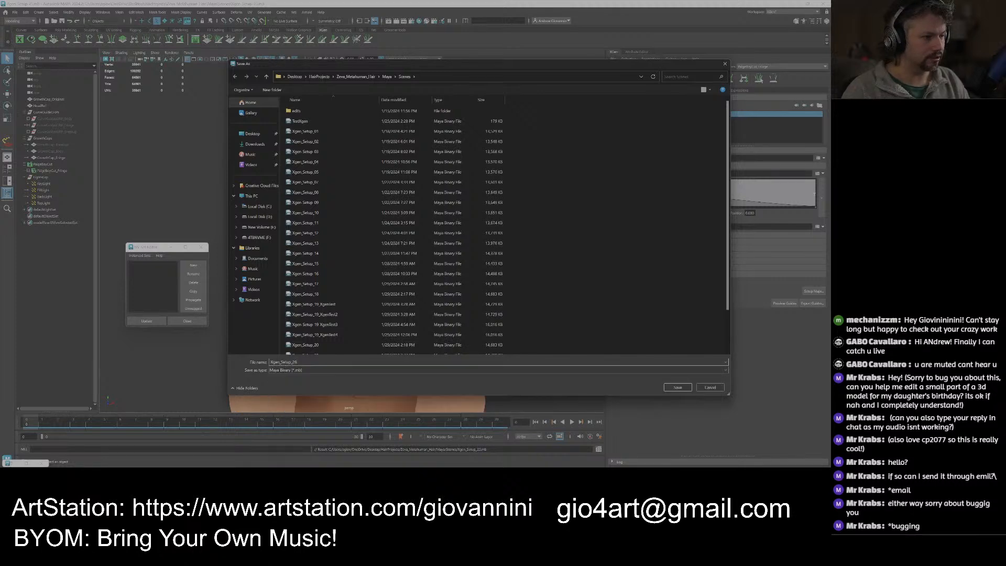
key(Return)
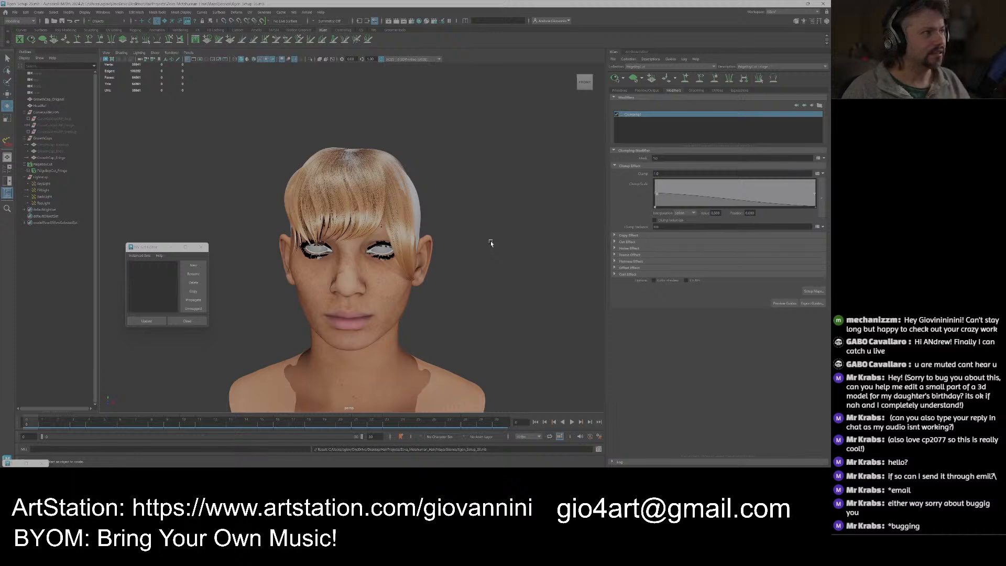
click(15, 11)
click(33, 46)
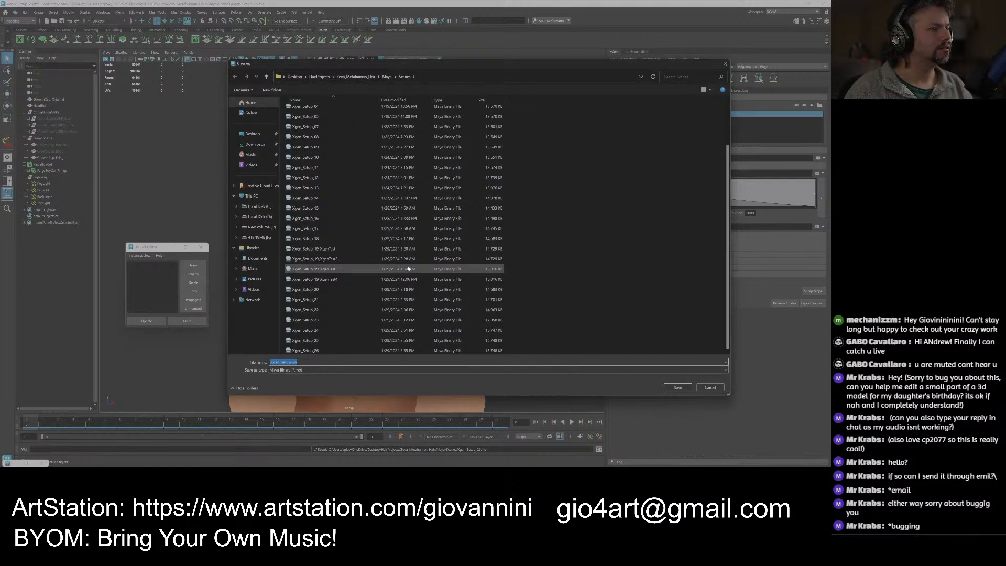
click(708, 387)
Examine the fringe's highlights and strand ends over the forehead from the front, both close up and from farther away.
key(e)
scroll(463, 311, up, 2)
alt+middle_drag(463, 313, 446, 284)
alt+drag(447, 284, 385, 272)
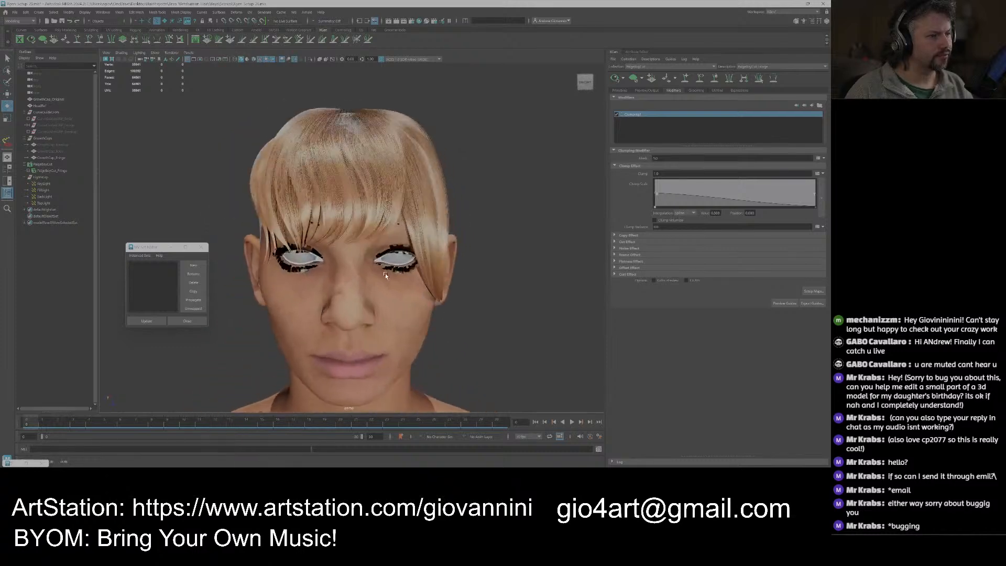
alt+middle_drag(402, 284, 397, 272)
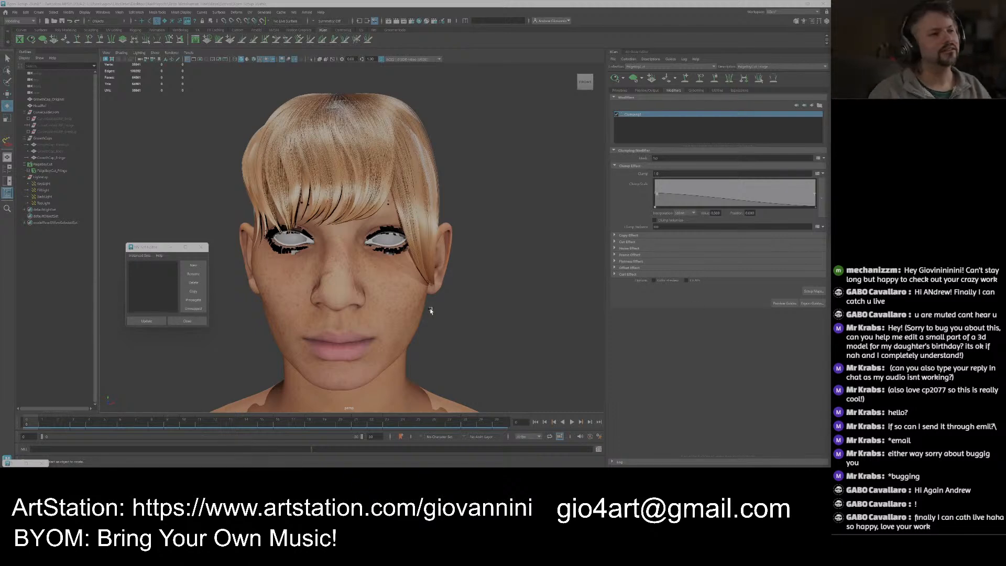
alt+middle_drag(475, 302, 486, 318)
alt+drag(486, 317, 492, 311)
scroll(490, 308, down, 3)
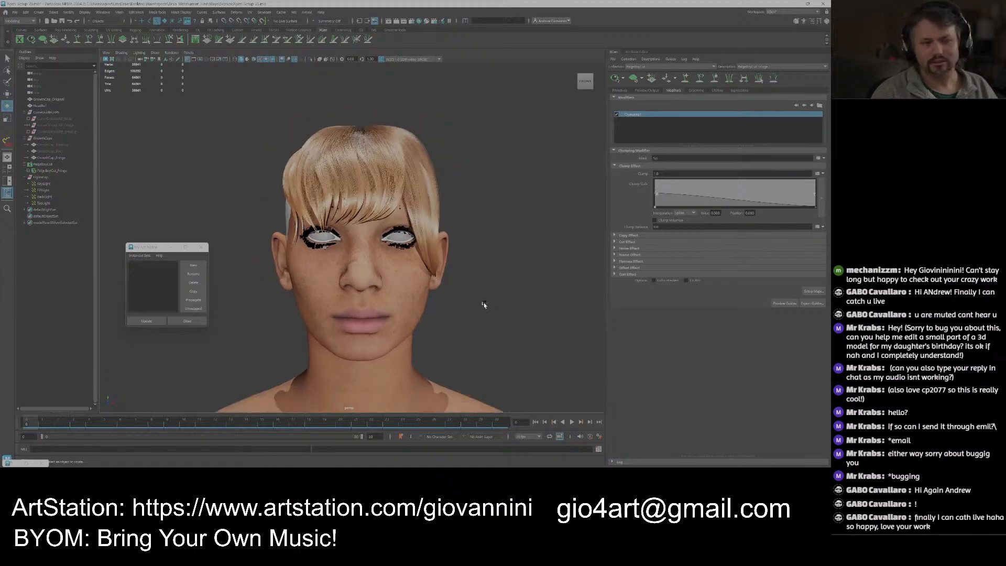
alt+middle_drag(472, 310, 487, 332)
scroll(426, 303, up, 4)
scroll(431, 313, down, 3)
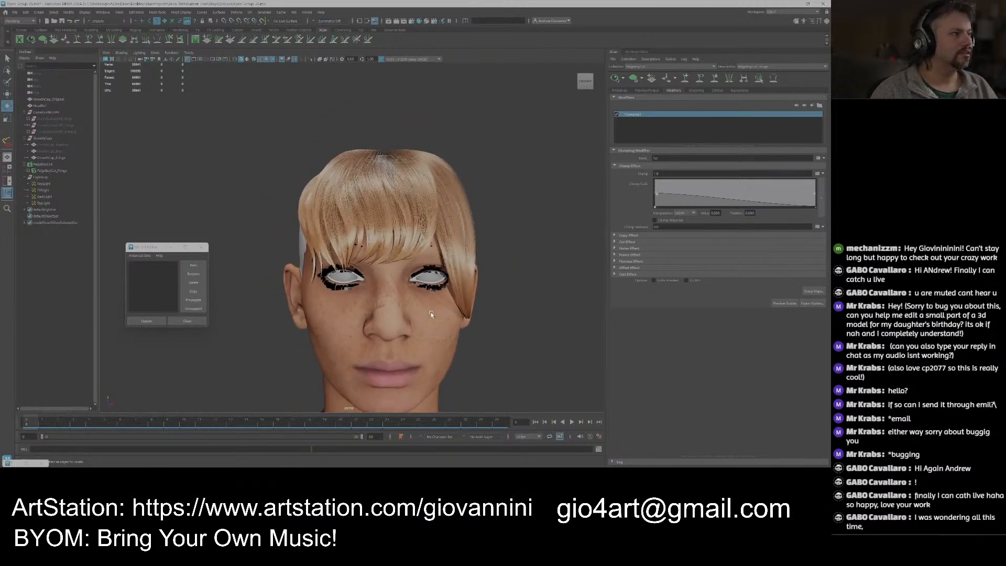
alt+drag(430, 312, 409, 246)
alt+right_drag(410, 246, 200, 184)
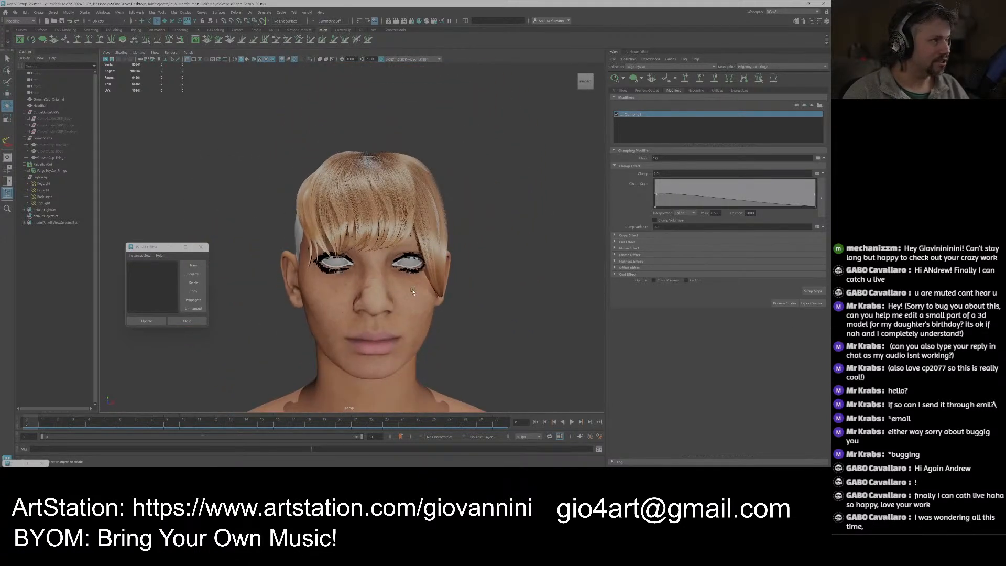
Select the pageboy hair collection and inspect the fringe's shape and scalp coverage from the side, the front and above.
click(42, 165)
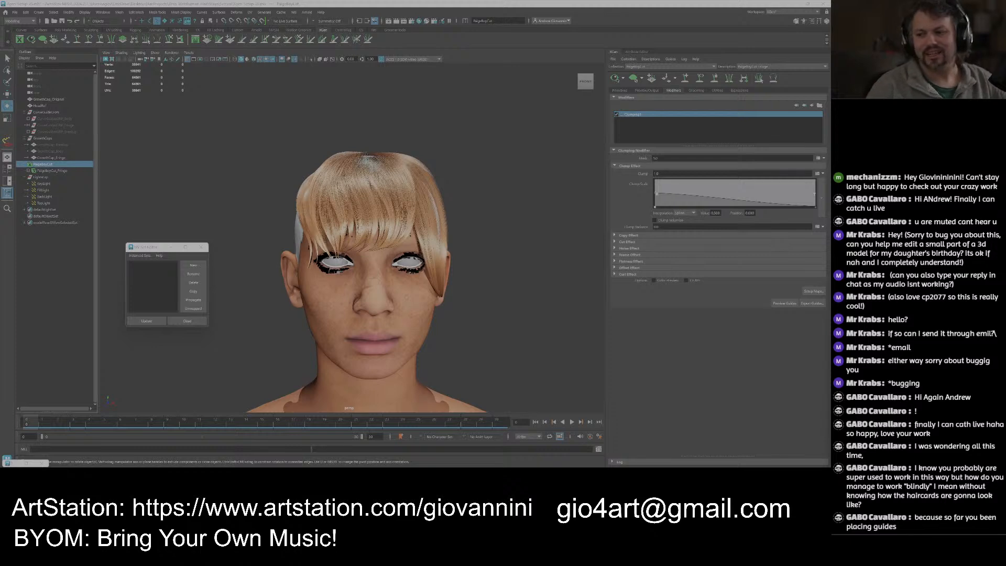
alt+right_drag(406, 294, 454, 266)
mouse_move(453, 266)
alt+mouse_down()
mouse_move(422, 258)
mouse_move(384, 269)
mouse_move(436, 258)
alt+mouse_up()
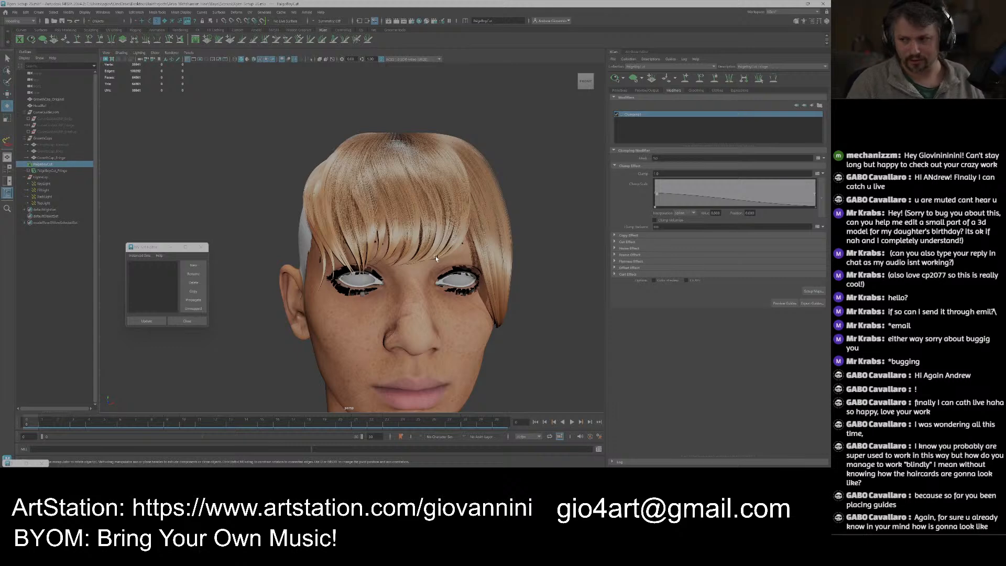
scroll(435, 260, down, 3)
alt+drag(434, 263, 399, 260)
scroll(403, 262, up, 3)
alt+middle_drag(415, 269, 400, 239)
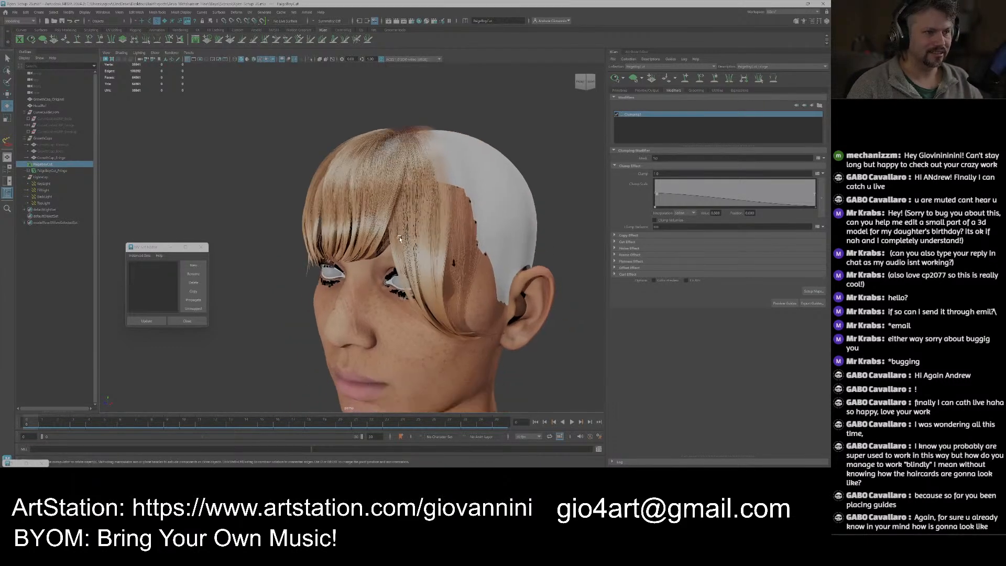
alt+drag(400, 239, 420, 238)
alt+middle_drag(421, 238, 413, 250)
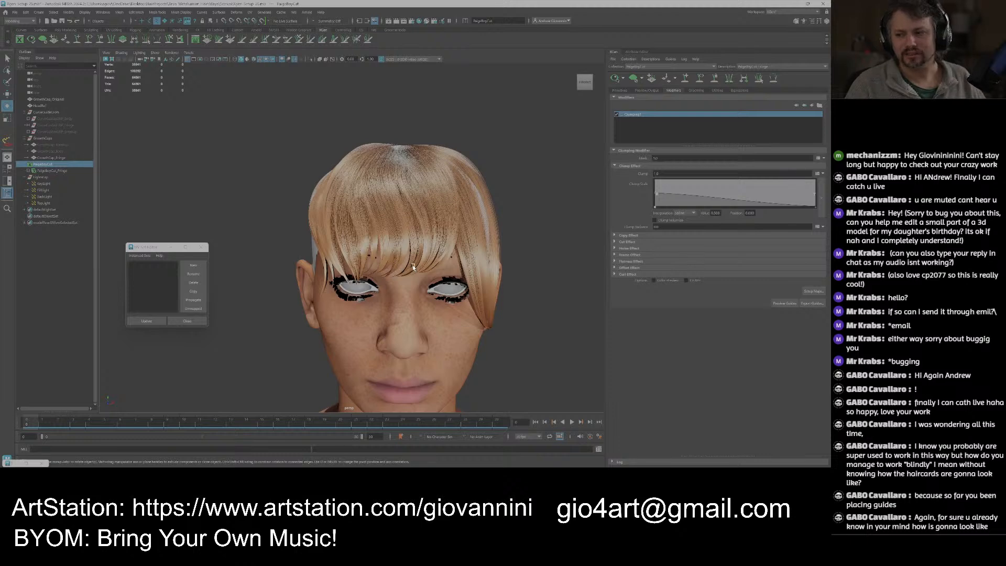
alt+drag(402, 257, 420, 240)
alt+right_drag(420, 240, 428, 265)
alt+drag(430, 266, 456, 225)
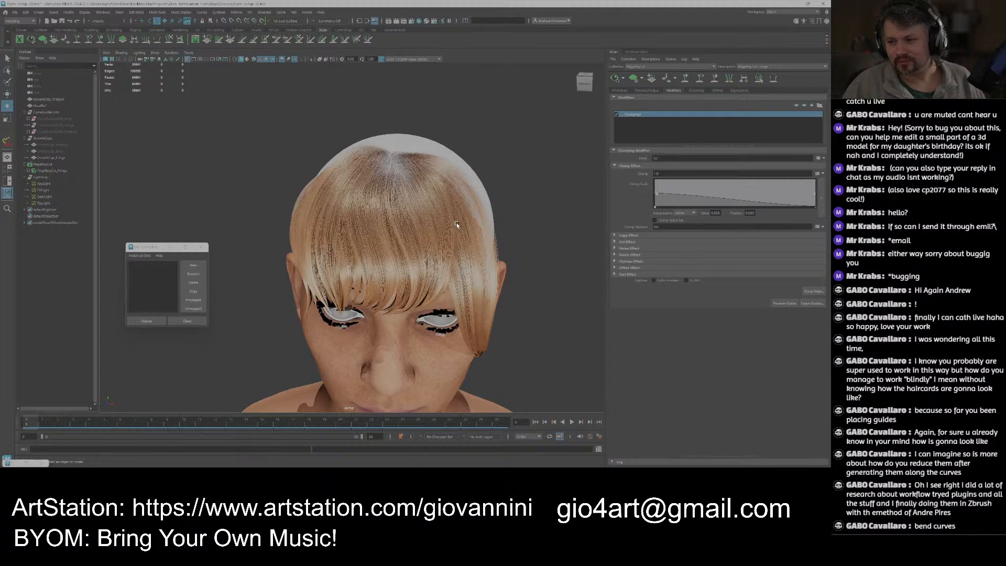
alt+drag(456, 224, 476, 272)
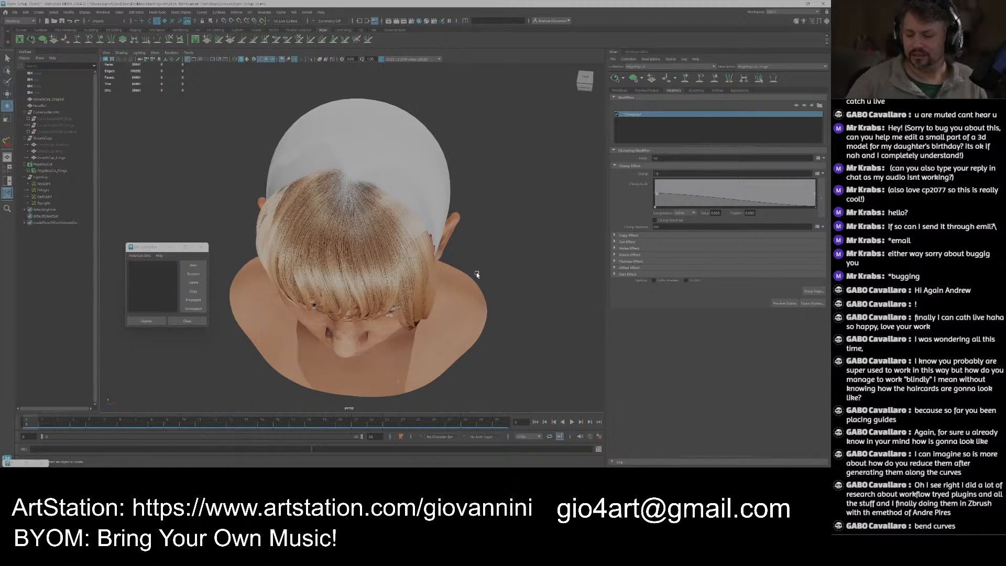
alt+right_drag(460, 243, 442, 255)
alt+middle_drag(436, 279, 439, 284)
alt+drag(440, 285, 438, 281)
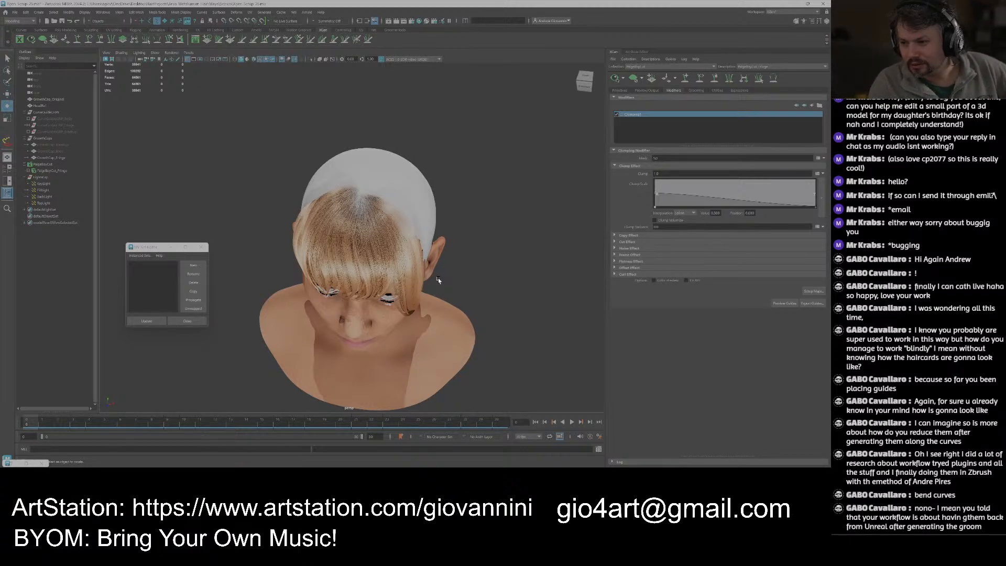
alt+right_drag(438, 280, 465, 288)
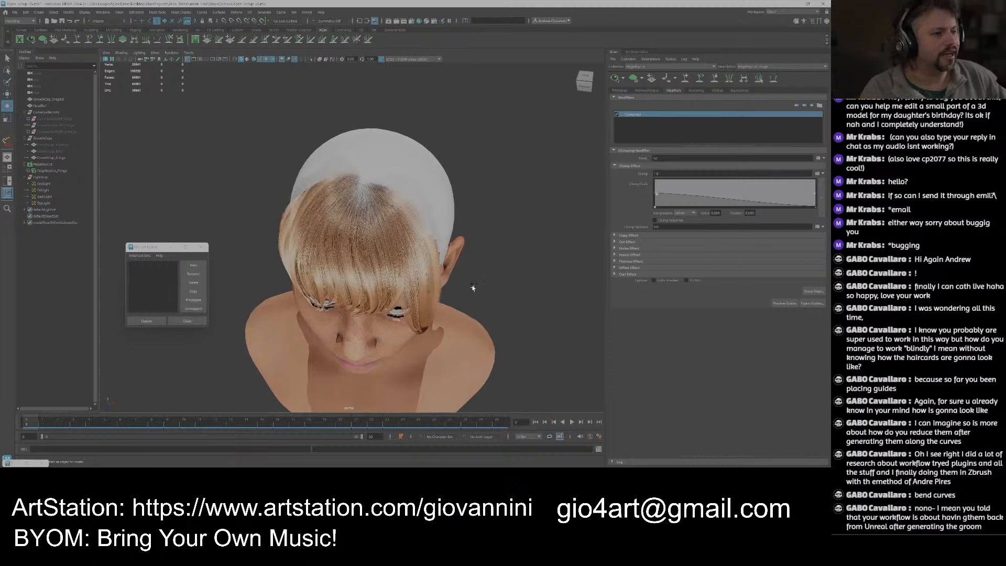
alt+drag(467, 287, 430, 220)
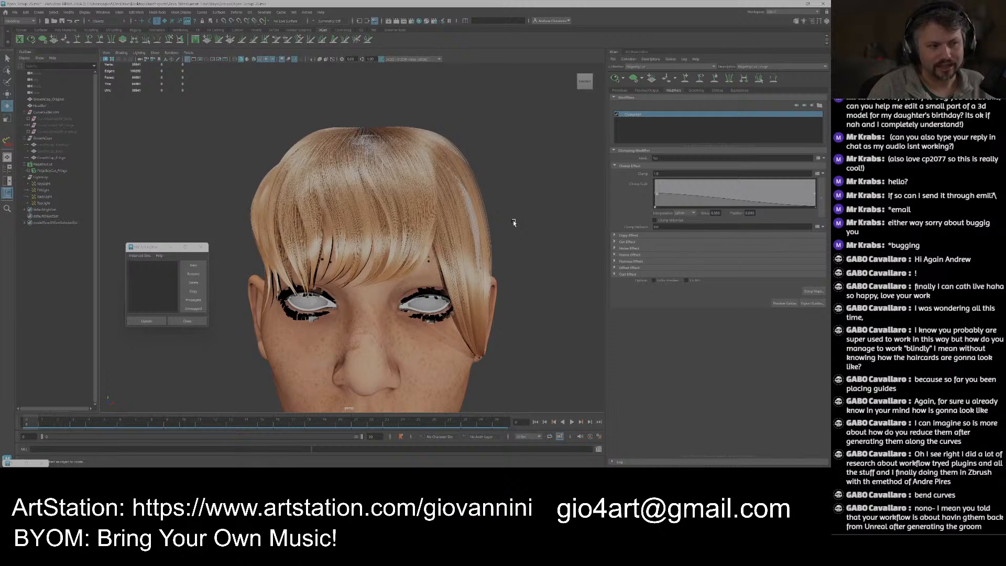
scroll(458, 209, down, 5)
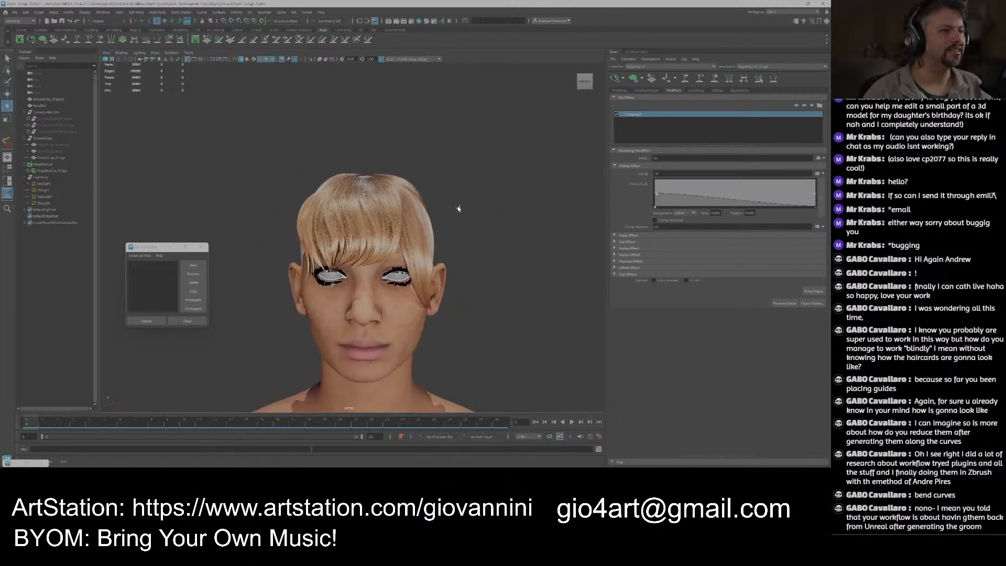
alt+drag(458, 208, 365, 221)
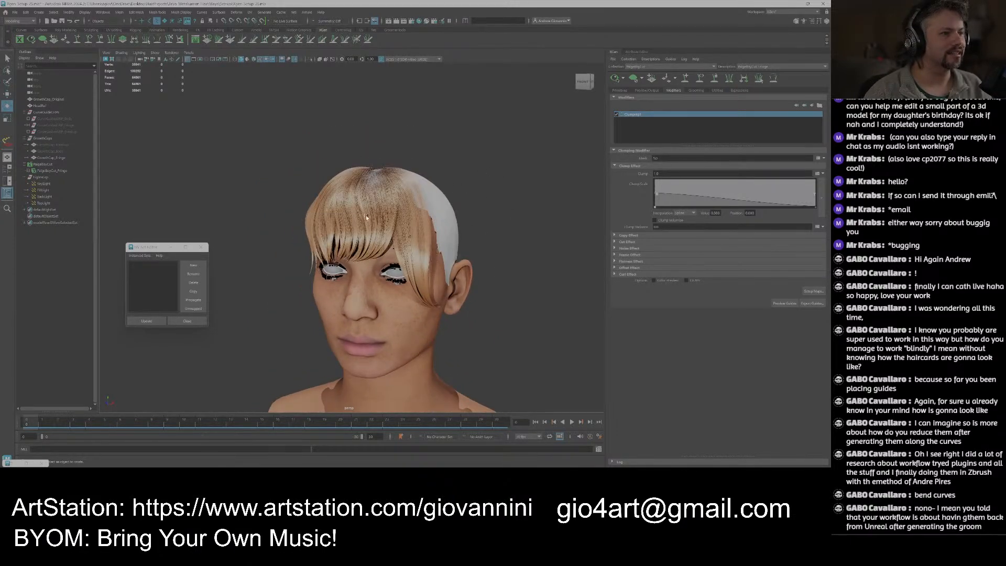
Open the fringe description's primitive settings and examine its strand density and ends, both close up and from farther away.
scroll(379, 231, up, 10)
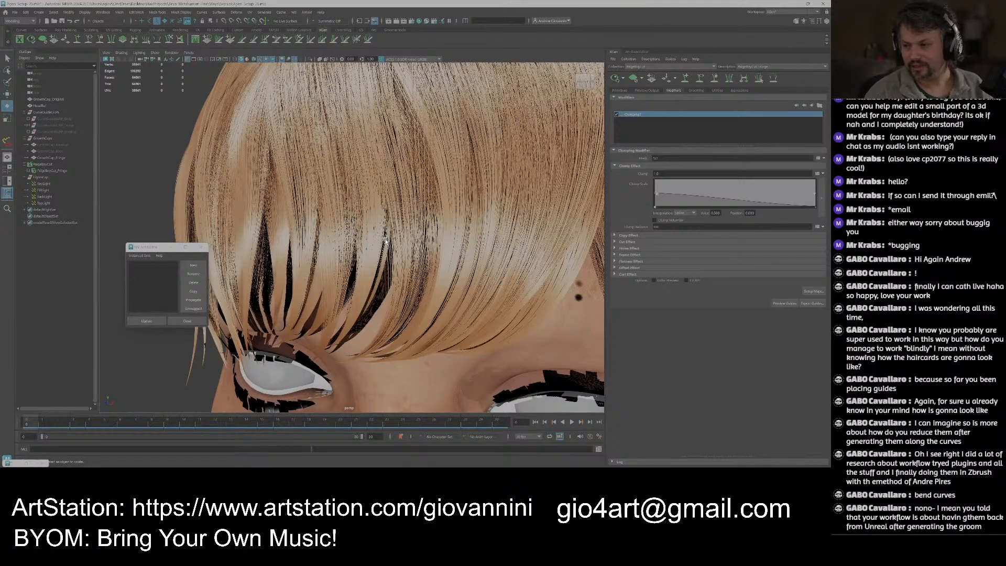
scroll(388, 247, down, 5)
click(621, 90)
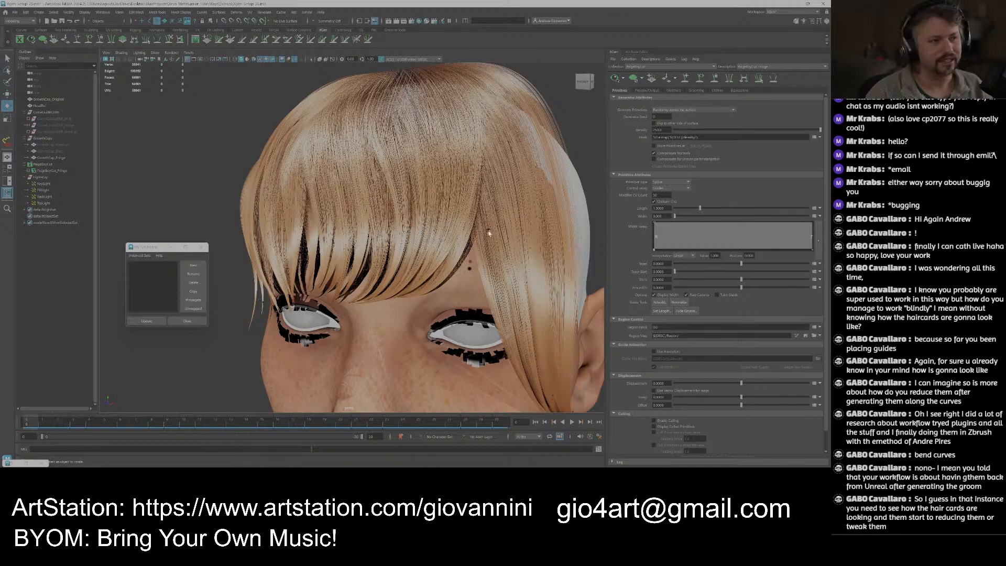
scroll(432, 222, up, 5)
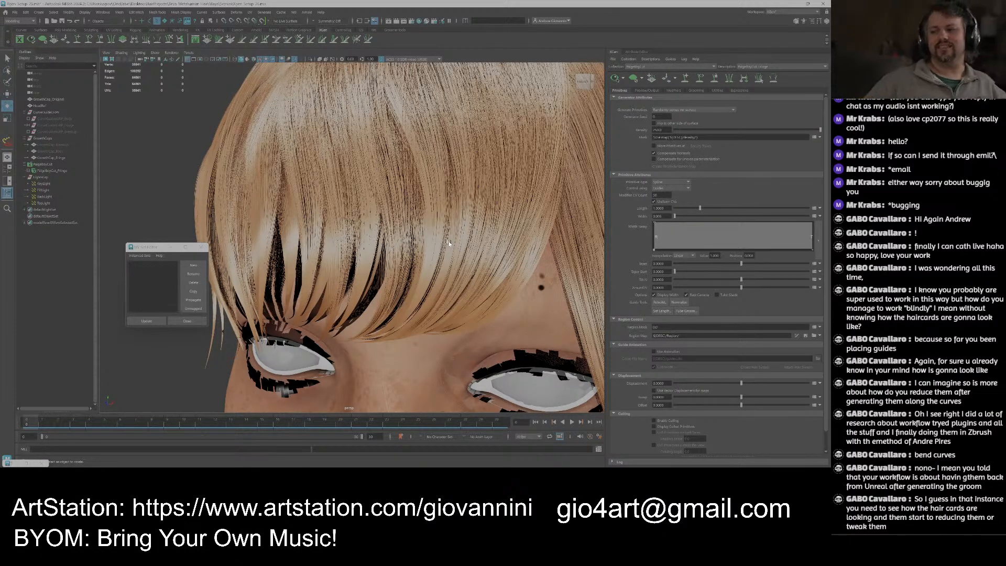
scroll(448, 241, down, 5)
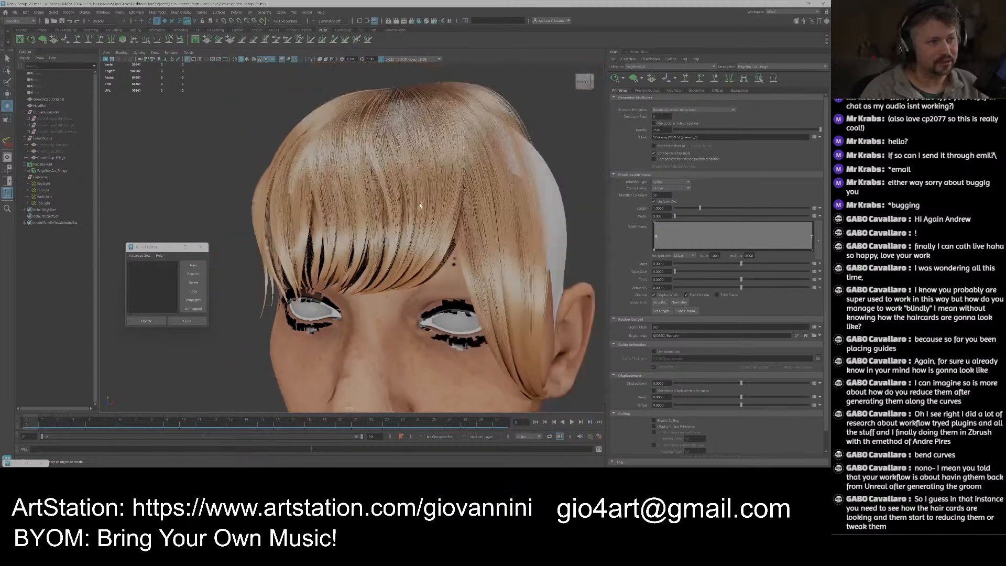
scroll(500, 234, down, 5)
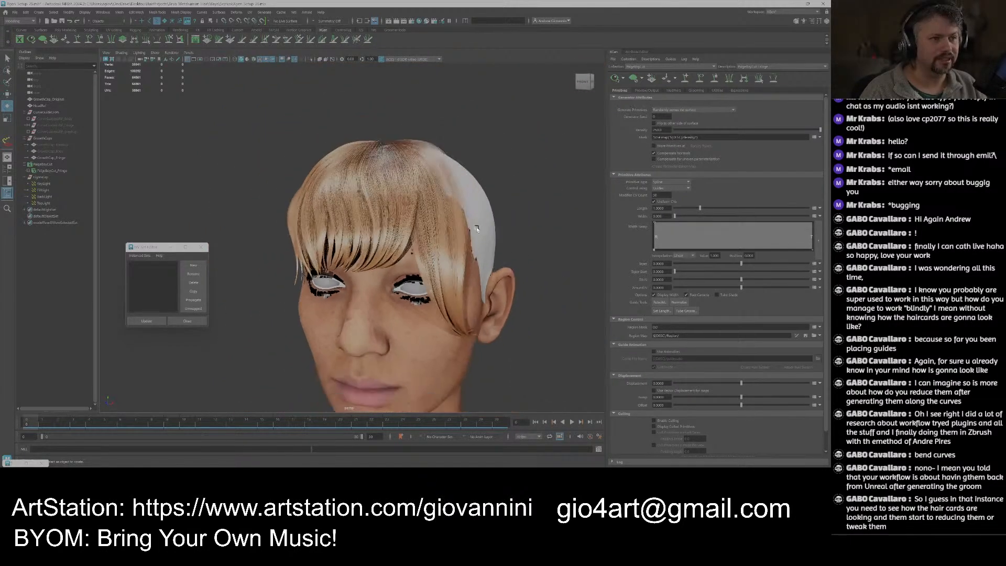
scroll(498, 236, up, 5)
scroll(467, 239, down, 3)
scroll(461, 240, up, 3)
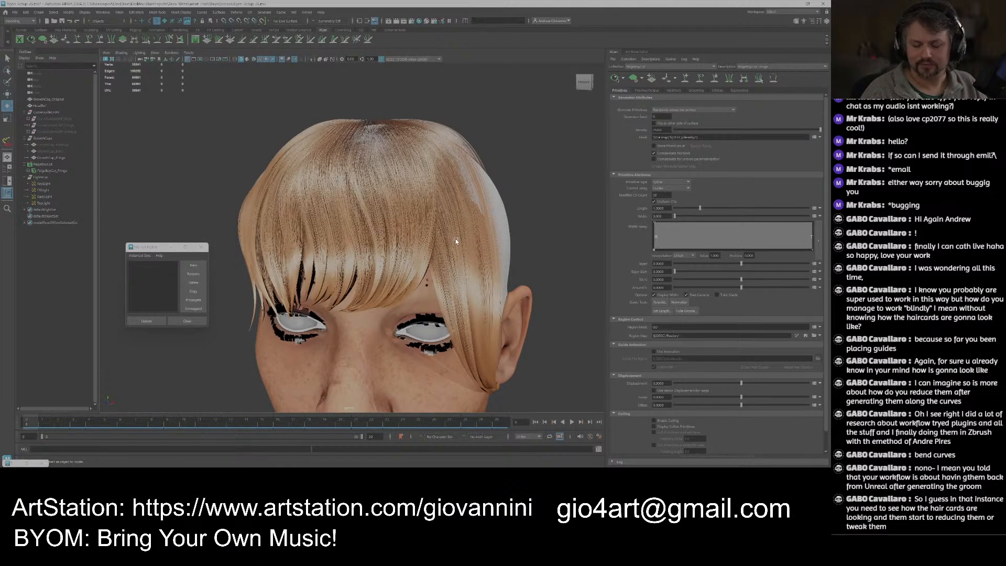
scroll(455, 241, down, 5)
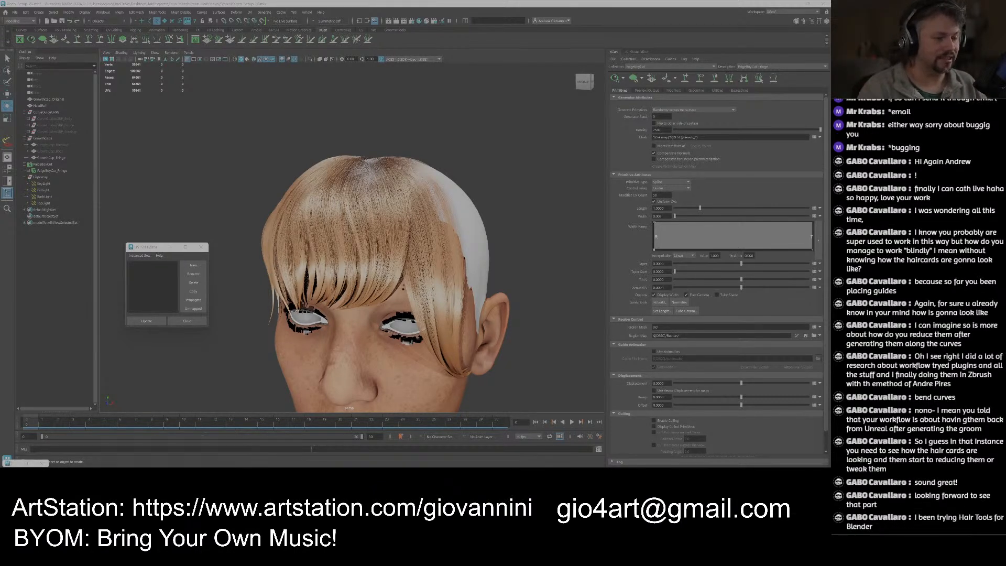
Inspect the fringe's silhouette from the side and the front, and return to the clumping modifier settings.
scroll(419, 267, down, 3)
alt+drag(419, 268, 479, 272)
scroll(423, 280, up, 5)
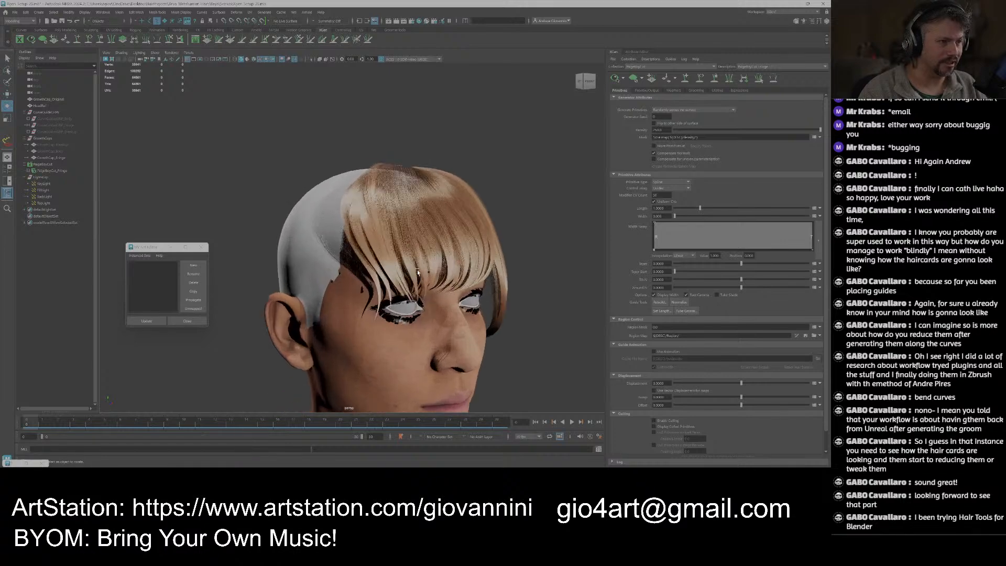
alt+middle_drag(423, 280, 418, 246)
alt+drag(417, 245, 415, 263)
alt+middle_drag(415, 264, 405, 227)
scroll(404, 227, down, 2)
alt+drag(404, 228, 398, 238)
alt+middle_drag(399, 238, 400, 245)
alt+right_drag(401, 245, 460, 271)
alt+drag(460, 272, 454, 268)
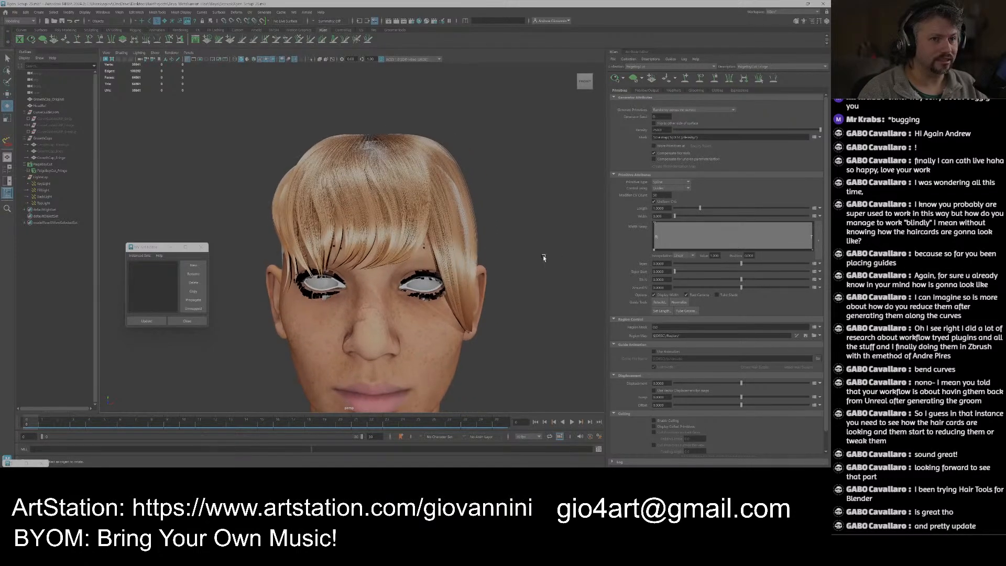
click(673, 90)
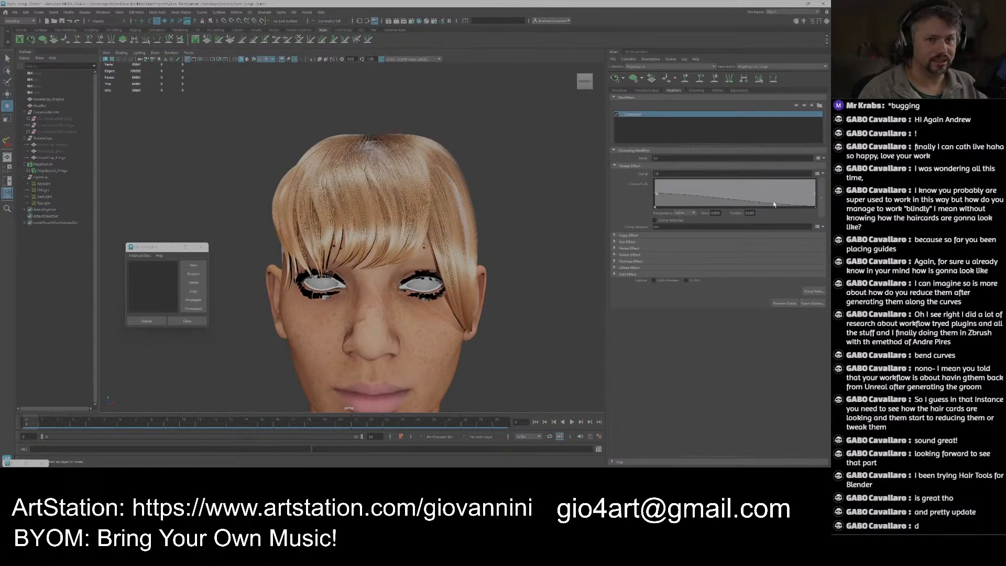
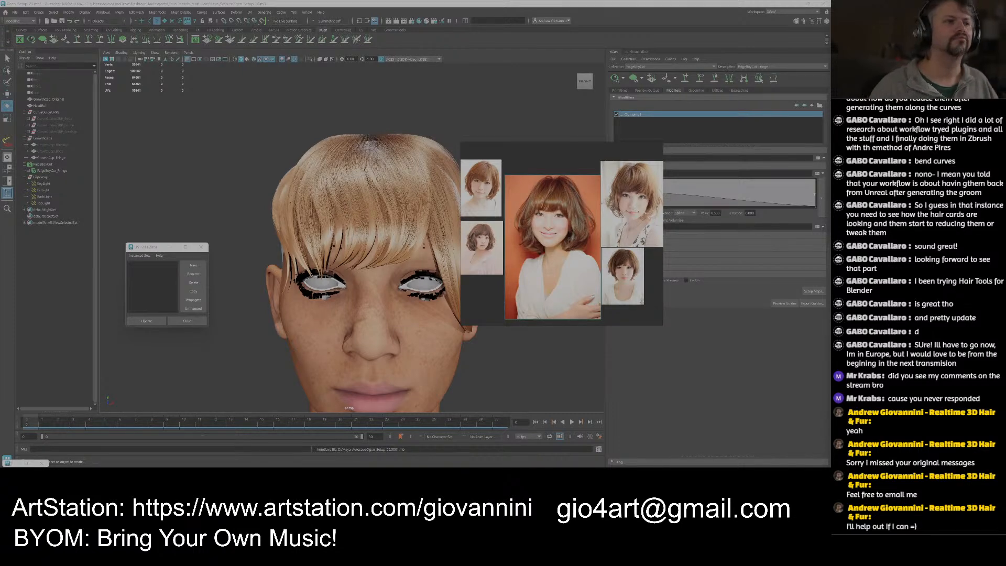
Compare the fringe's shape and strand separation with a close-up of the central reference photo's bangs.
drag(508, 258, 613, 348)
alt+drag(446, 230, 439, 263)
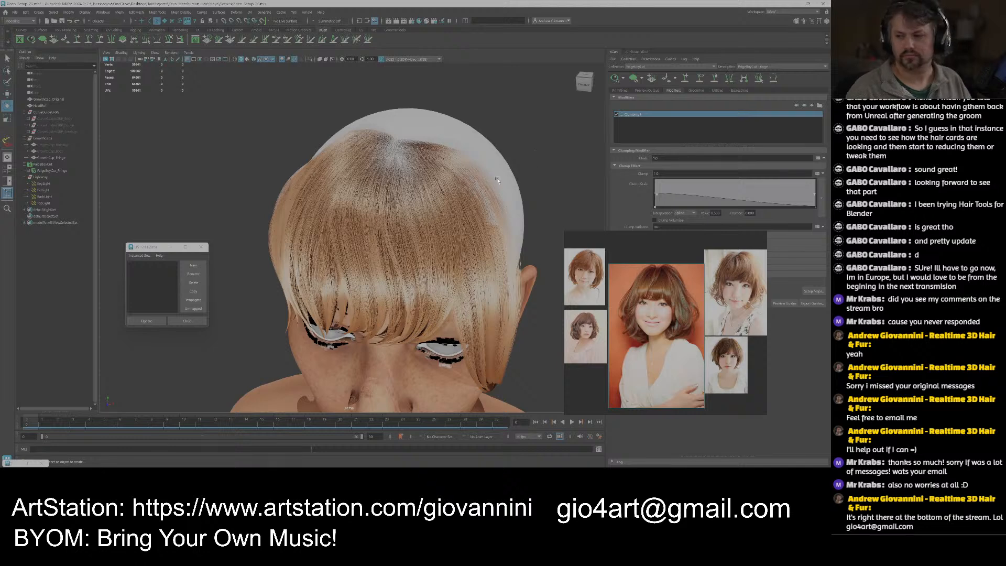
alt+drag(451, 216, 419, 236)
drag(635, 339, 588, 242)
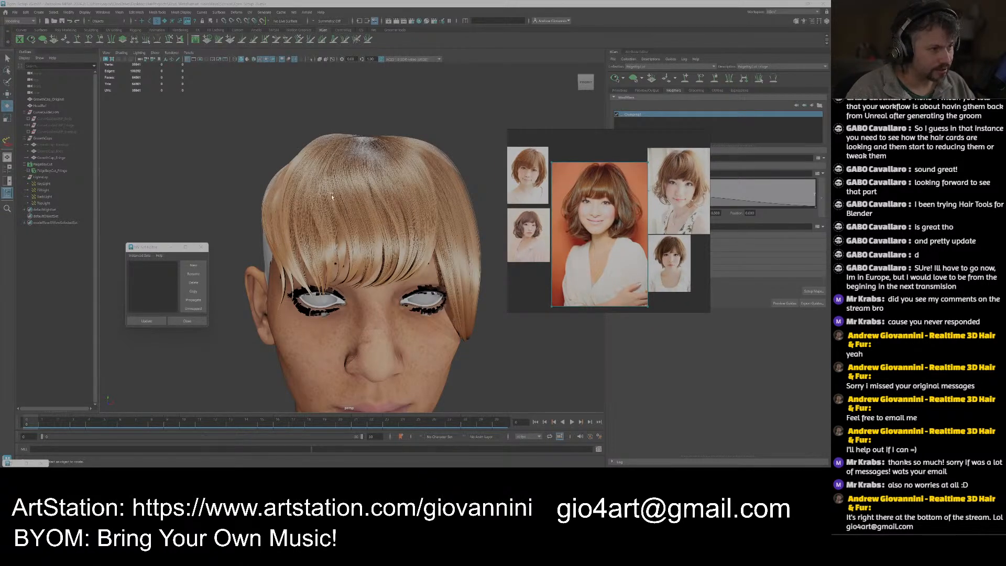
alt+drag(438, 242, 354, 259)
scroll(596, 217, up, 5)
scroll(596, 217, up, 2)
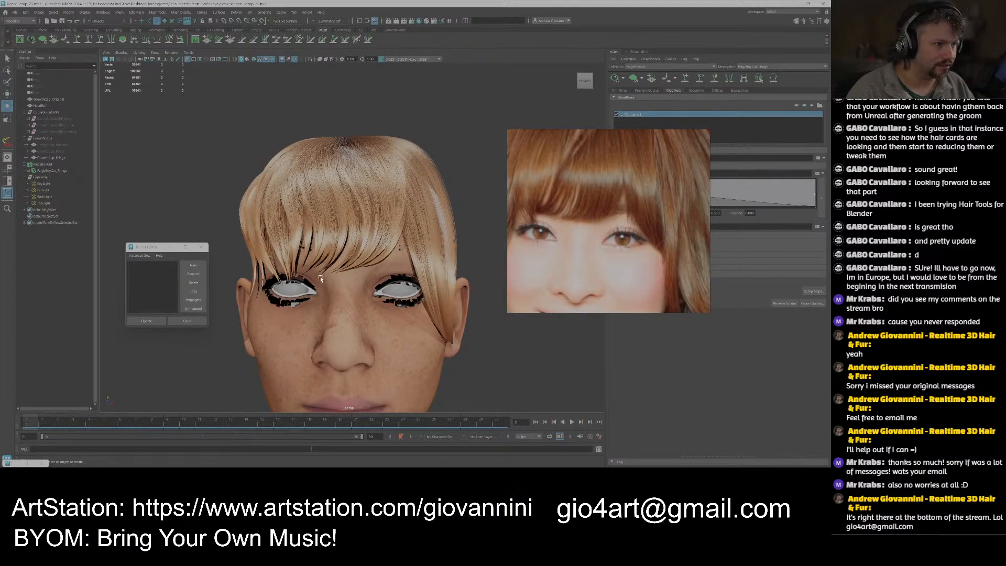
scroll(325, 270, up, 3)
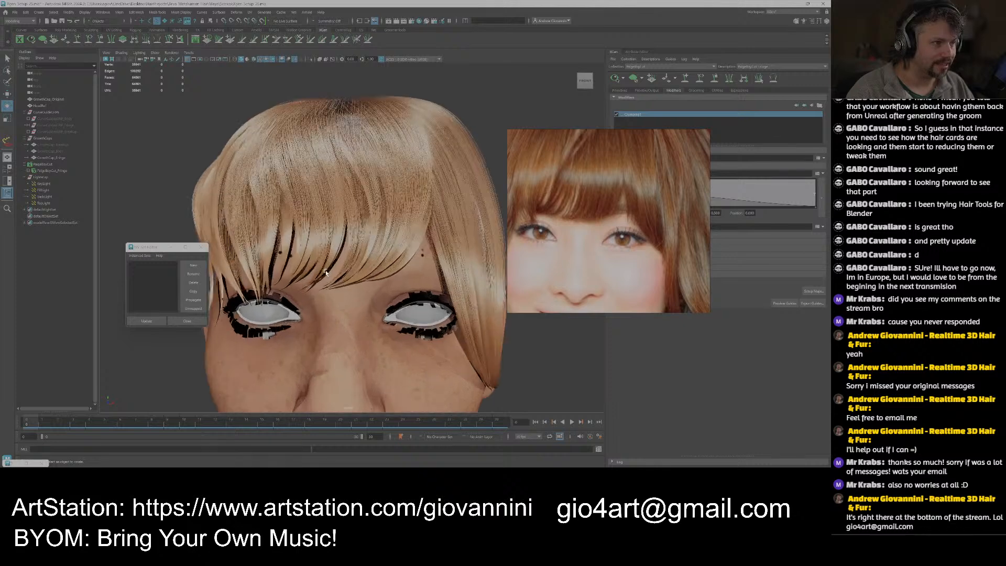
scroll(357, 248, down, 2)
drag(633, 185, 611, 318)
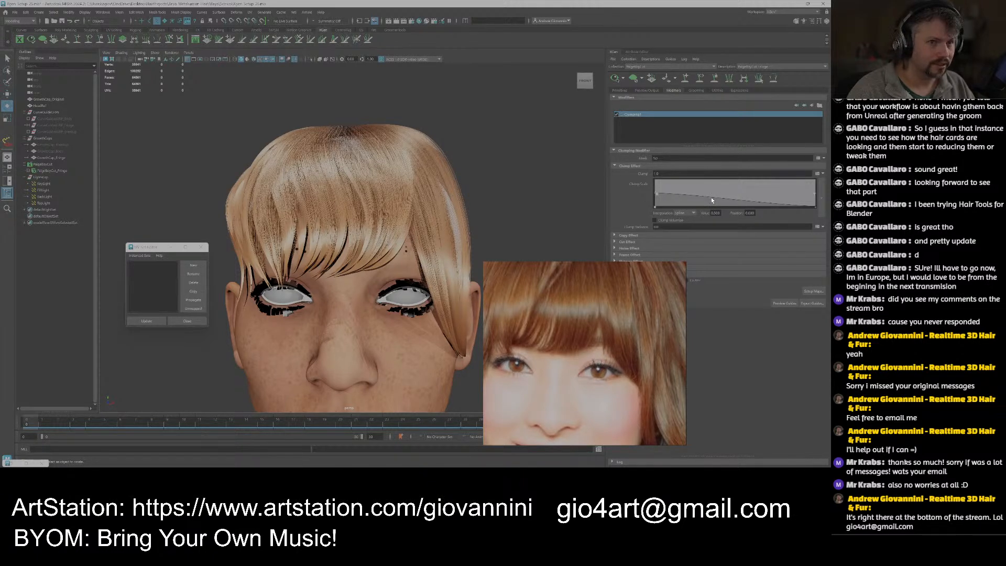
Add a point to the clump scale curve, pull it down toward the root end, and compare the clumps with the reference.
click(746, 202)
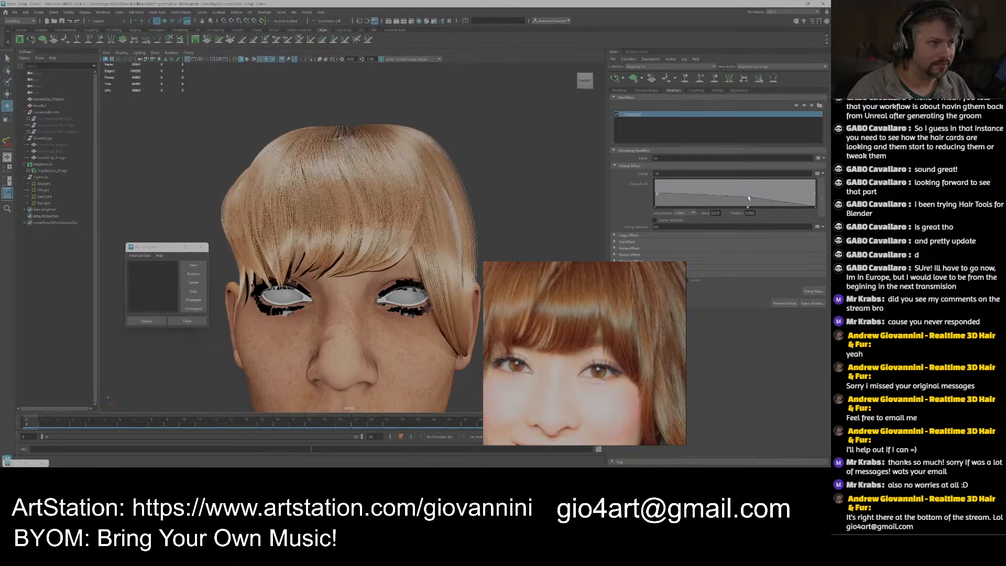
drag(745, 198, 699, 204)
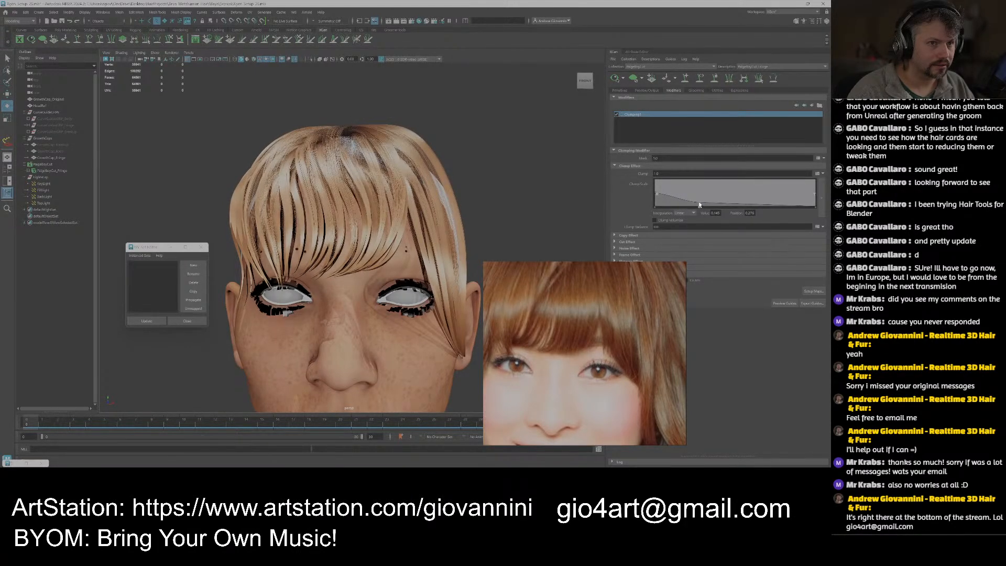
alt+drag(457, 242, 483, 251)
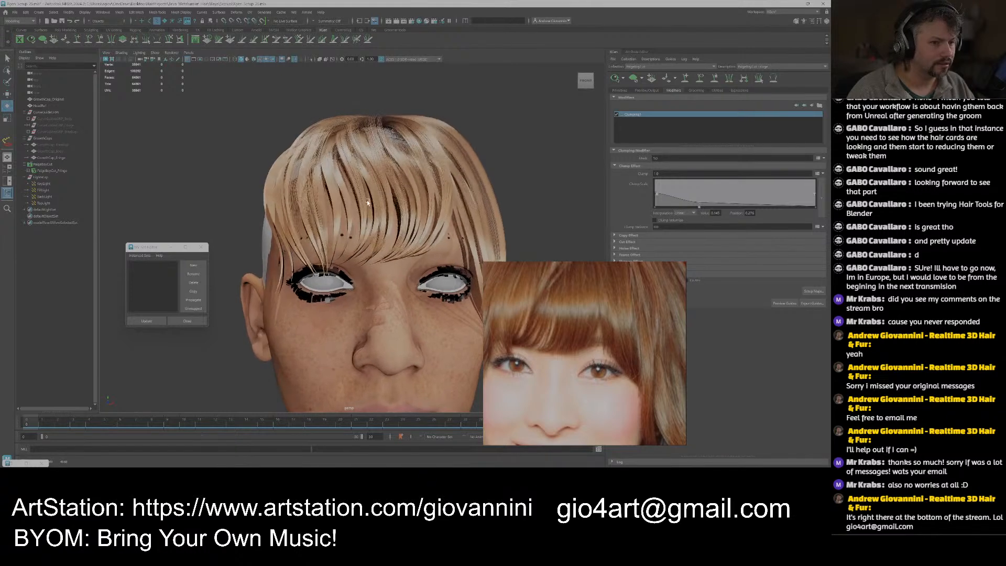
alt+middle_drag(483, 257, 441, 234)
scroll(553, 308, down, 5)
middle_drag(560, 310, 578, 326)
scroll(578, 326, up, 3)
scroll(578, 326, up, 2)
alt+drag(442, 250, 460, 264)
Switch to the Useful_Xgen_Expressions text file in Notepad and start a new line below the stray() expression.
click(658, 174)
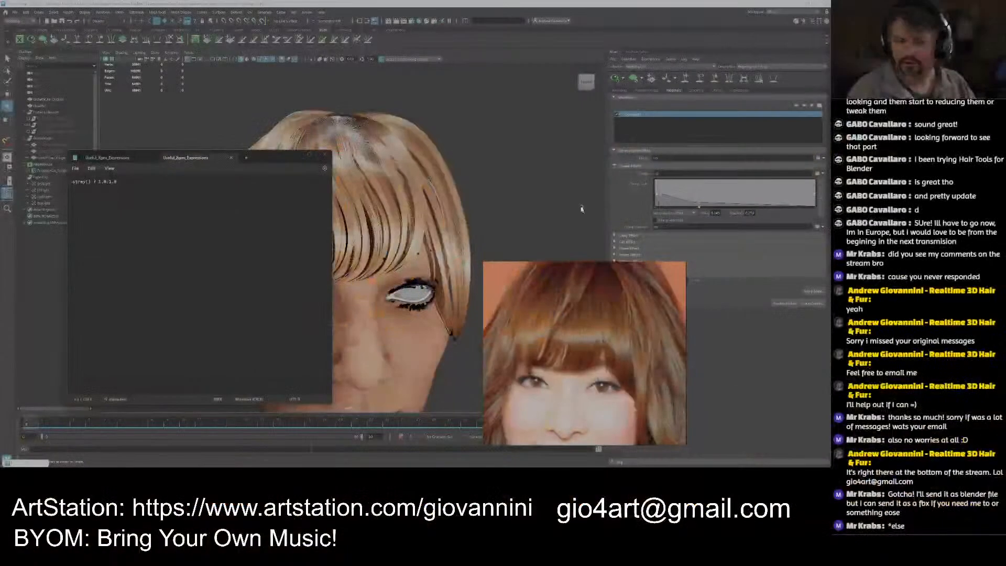
drag(276, 158, 417, 144)
click(298, 141)
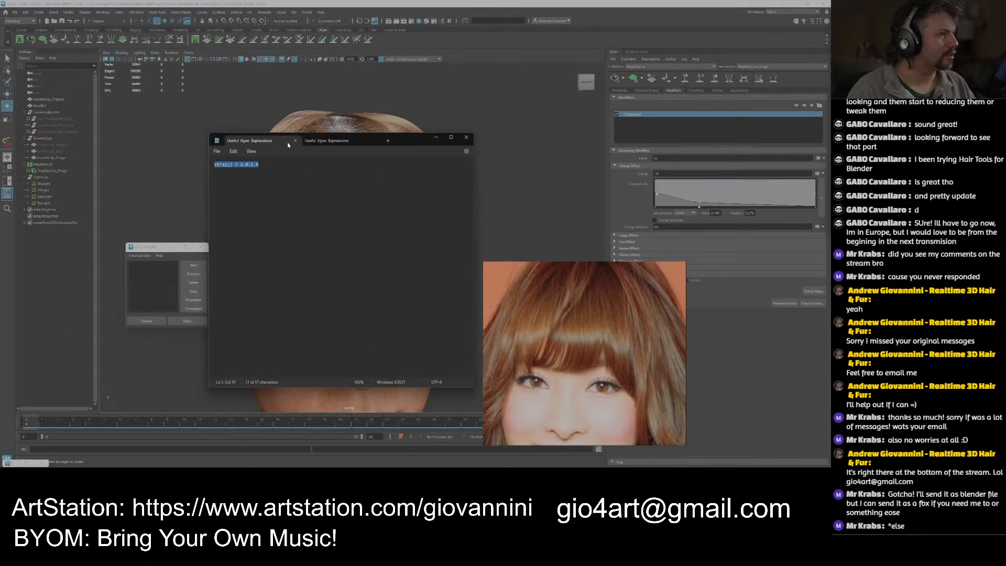
key(Return)
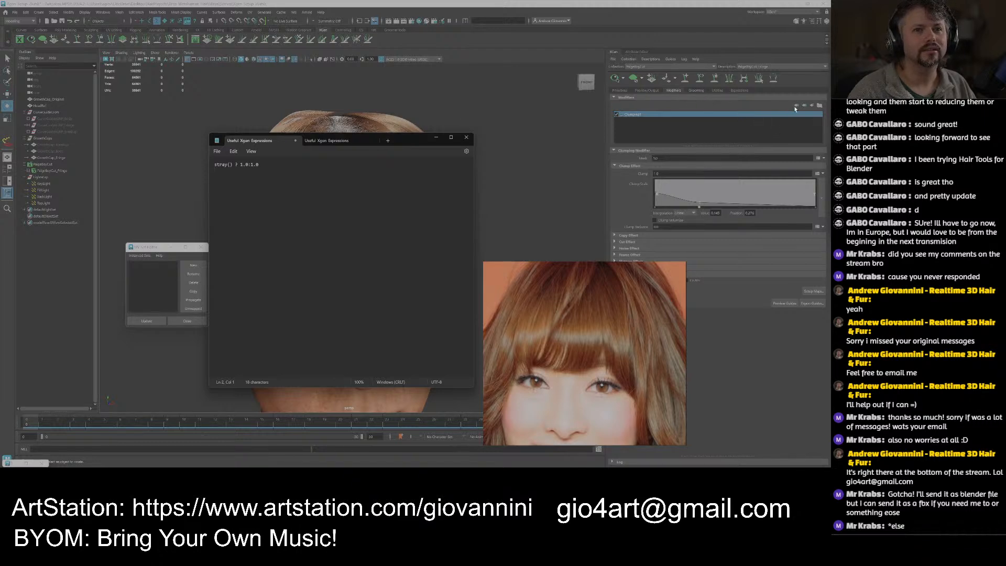
Switch back to Maya, add a temporary Cut modifier to copy its rand(0.0,0.2) amount expression, and remove the modifier.
click(814, 105)
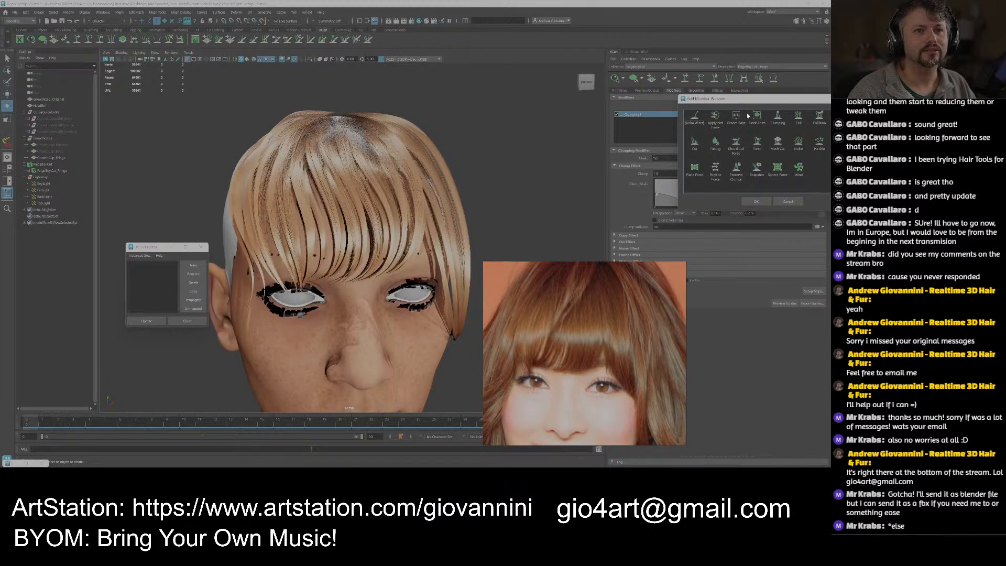
click(755, 201)
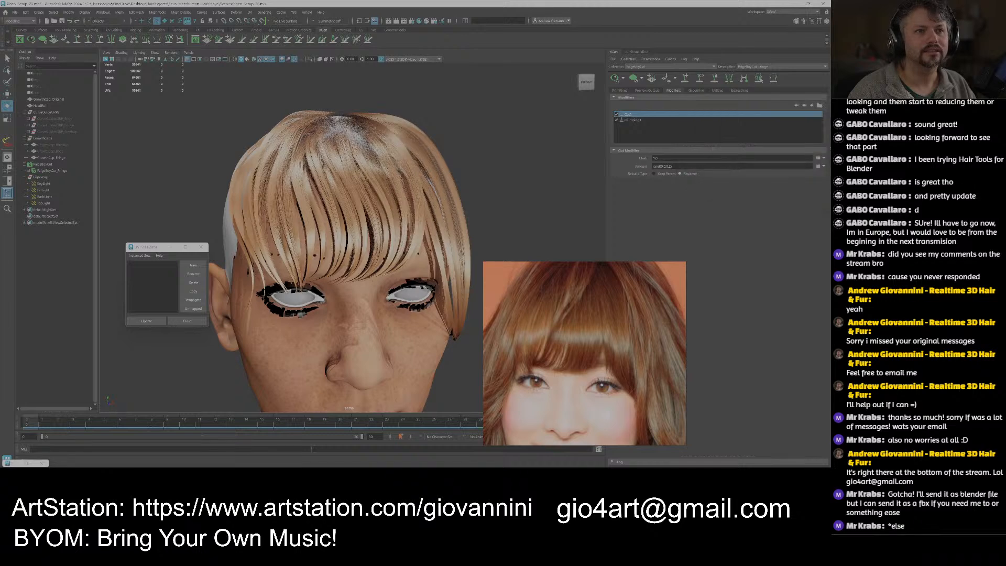
drag(674, 166, 657, 173)
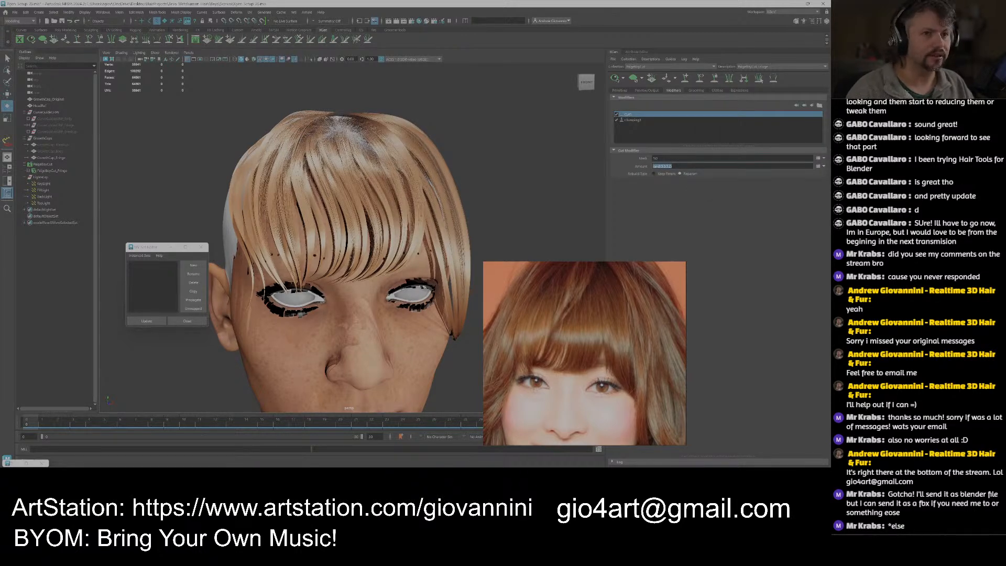
click(617, 115)
click(617, 115)
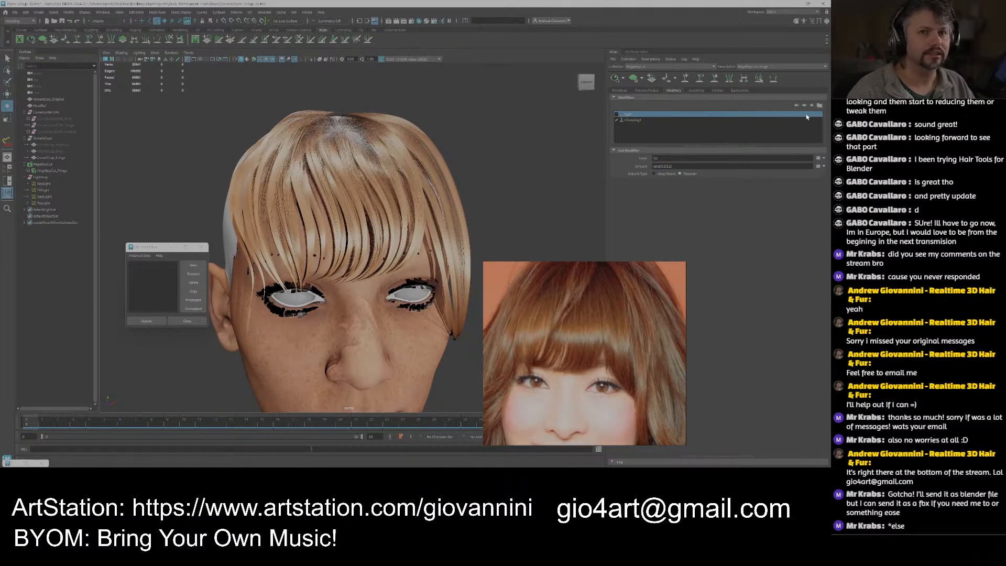
right_click(667, 114)
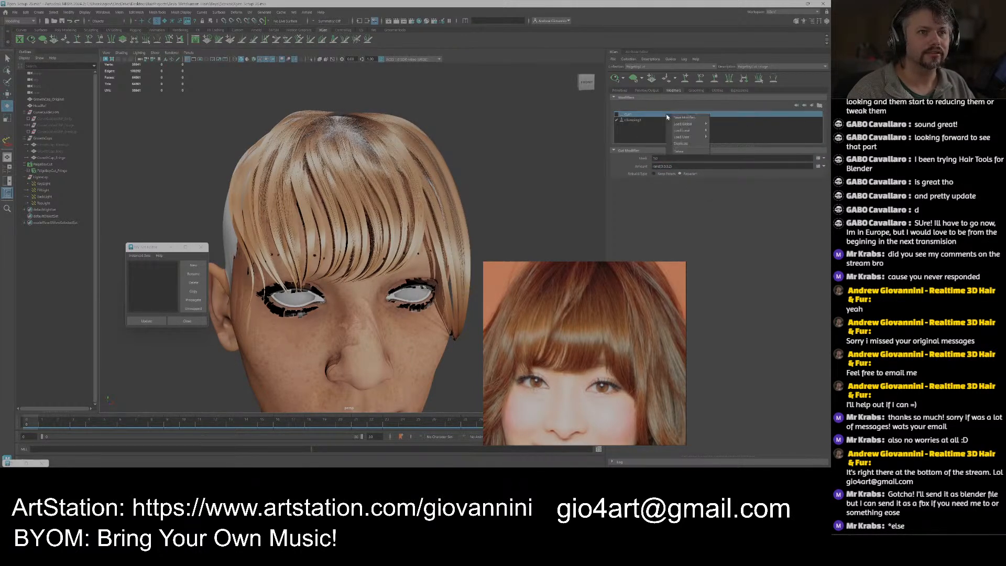
click(682, 150)
Return to the Useful_Xgen_Expressions text file, paste rand(0.0,0.2) on the second line, and save the file.
key(alt+Tab)
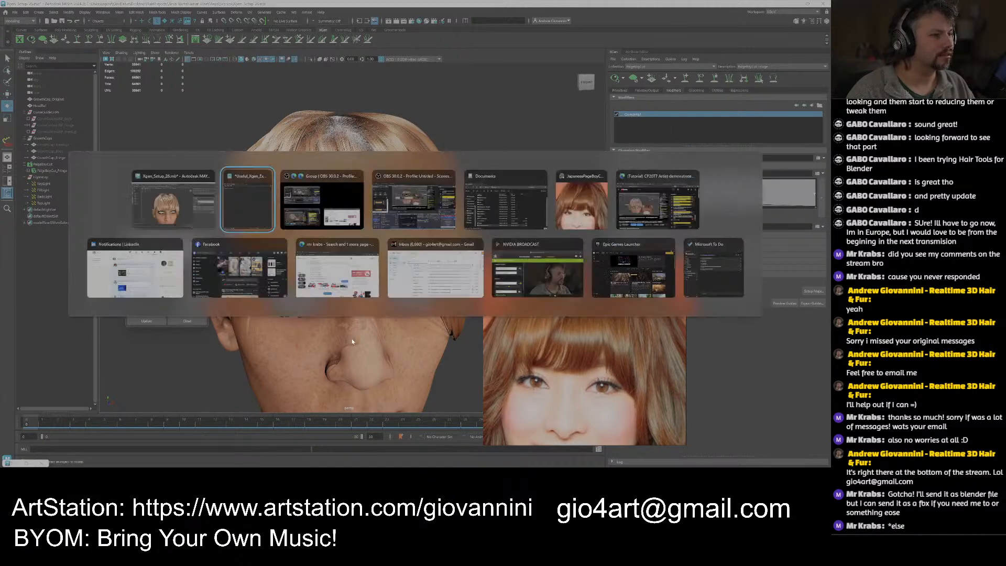
click(493, 461)
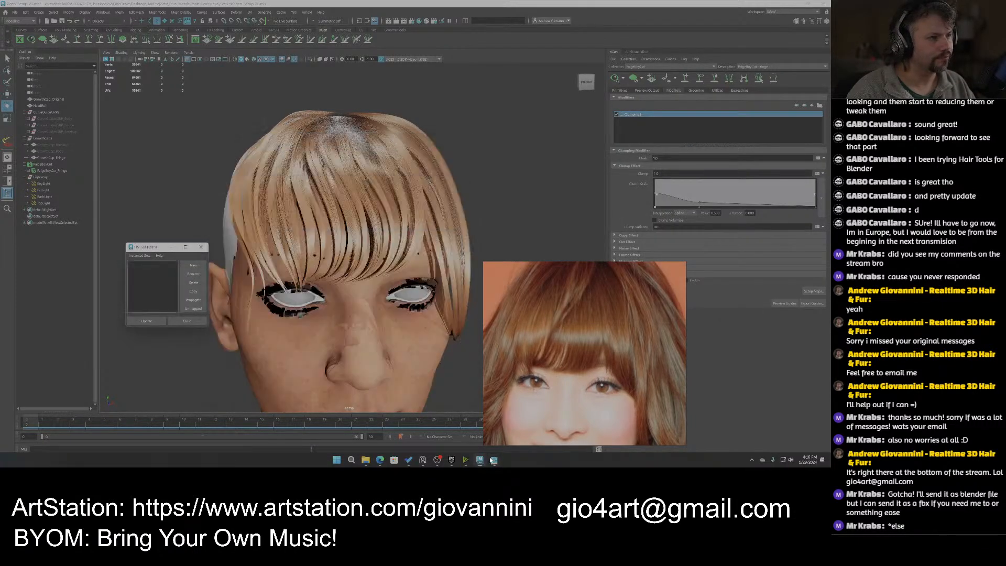
click(493, 461)
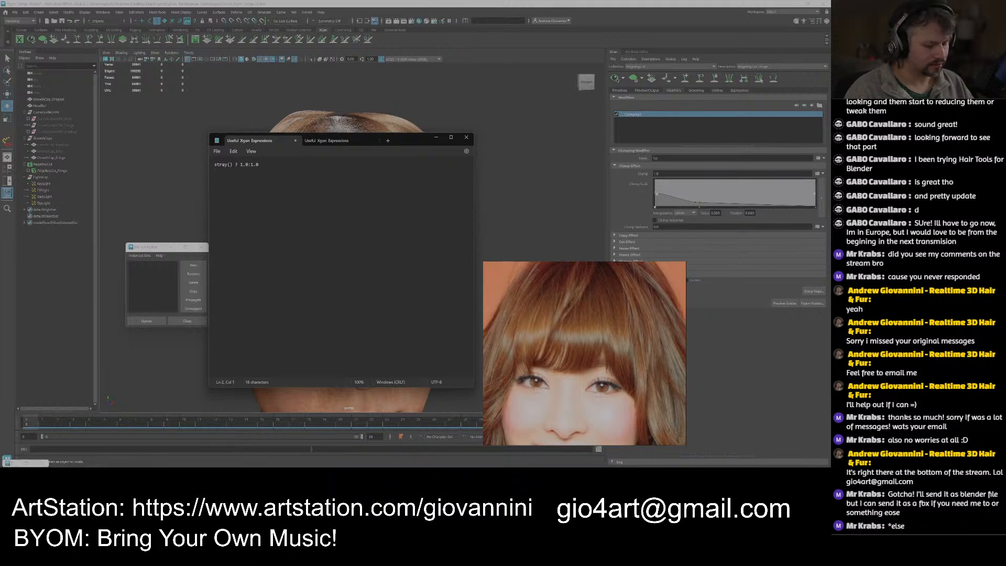
click(217, 151)
click(228, 194)
Copy rand(0.0,0.2) from the text file and apply it as the clumping modifier's Clump value in Maya.
drag(412, 140, 260, 143)
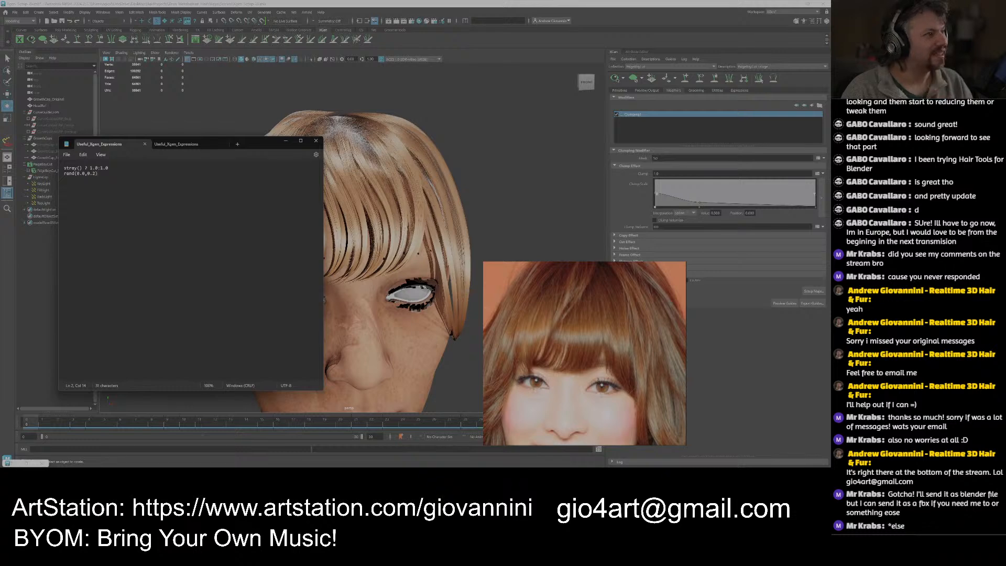
drag(98, 173, 61, 177)
key(ctrl+c)
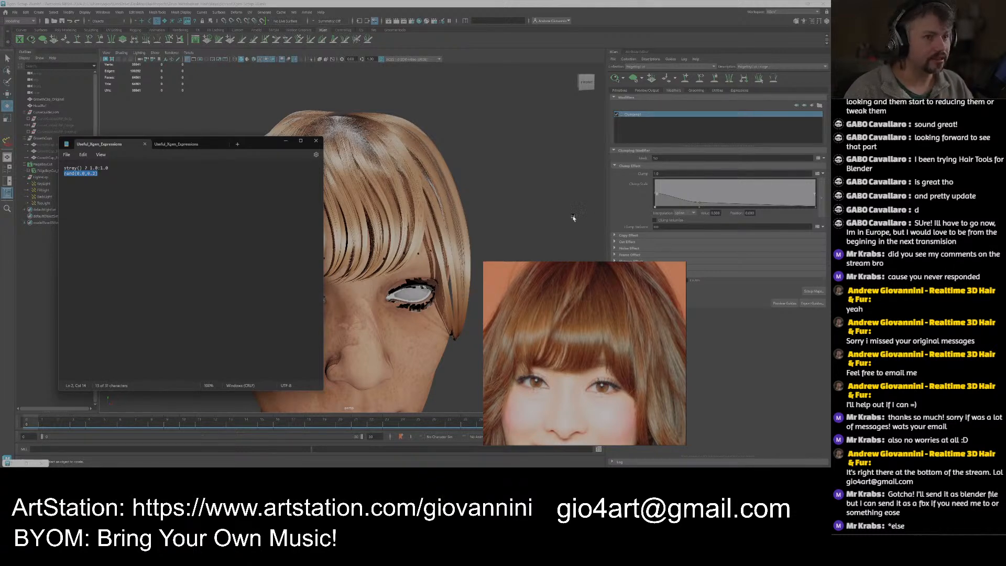
click(663, 226)
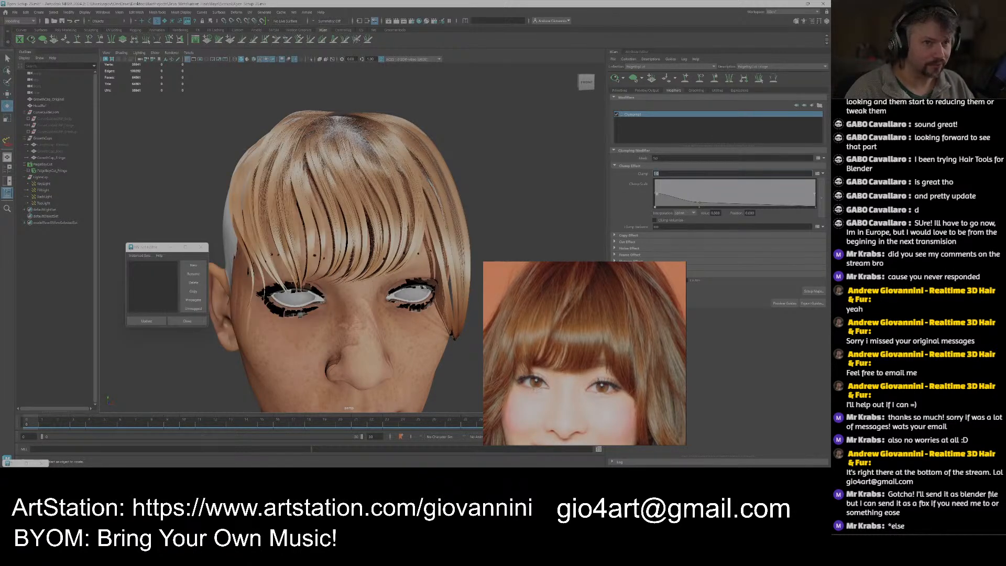
key(ctrl+v)
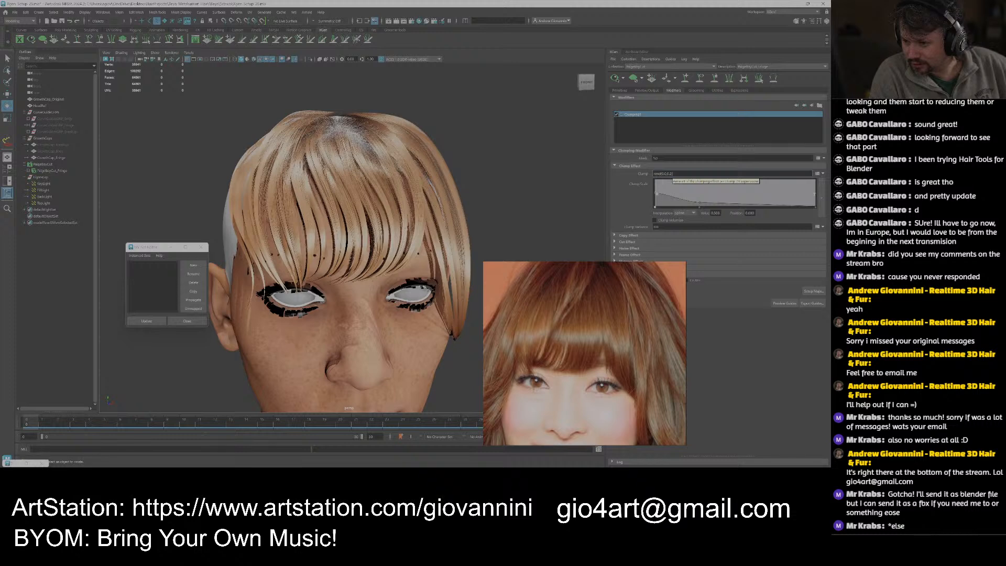
key(Return)
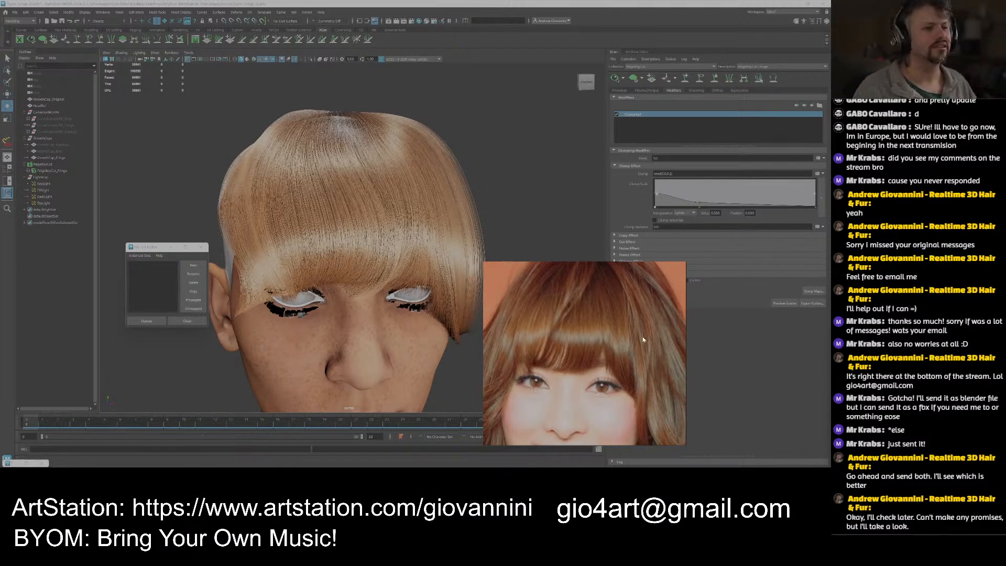
Raise the range of the rand() expression in the fringe clumping modifier's Clump value for stronger, varied clumping.
drag(624, 341, 601, 339)
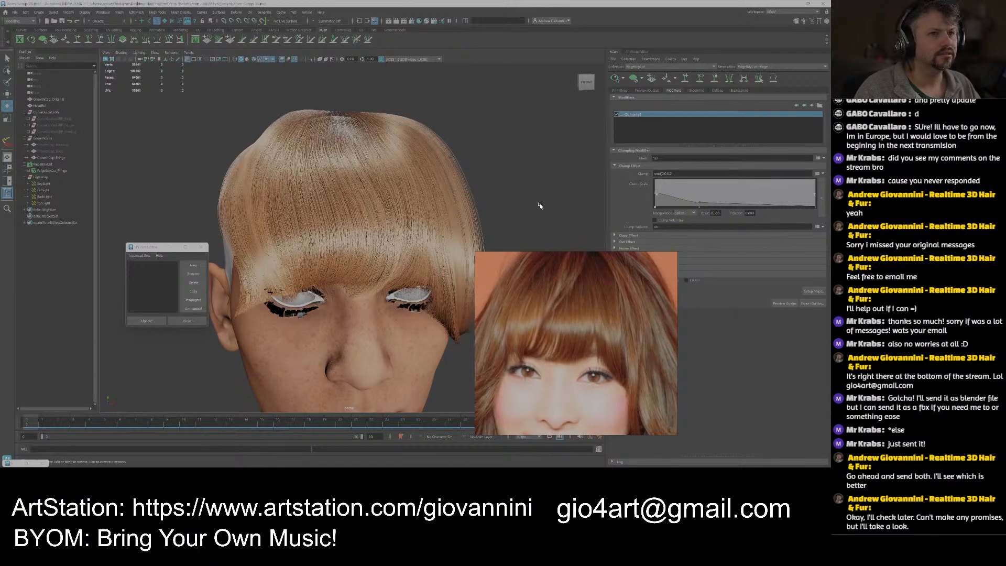
alt+drag(540, 204, 534, 206)
drag(576, 314, 567, 352)
alt+drag(372, 210, 371, 209)
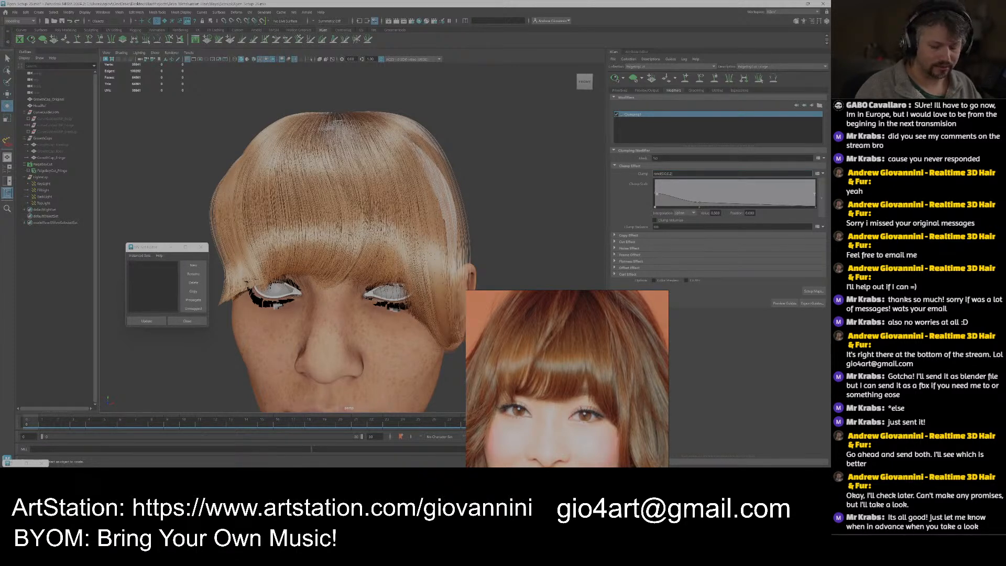
key(BackSpace)
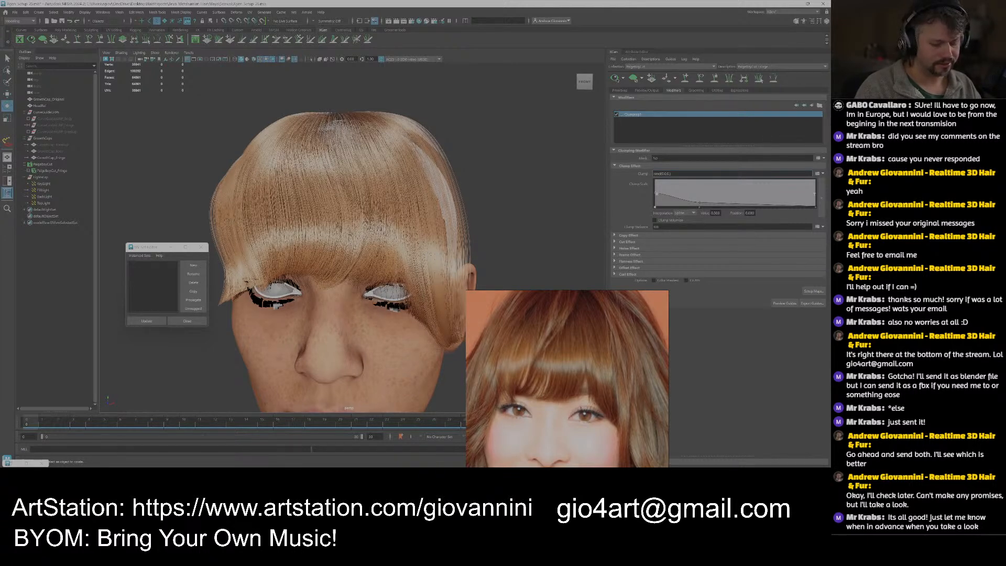
text(7)
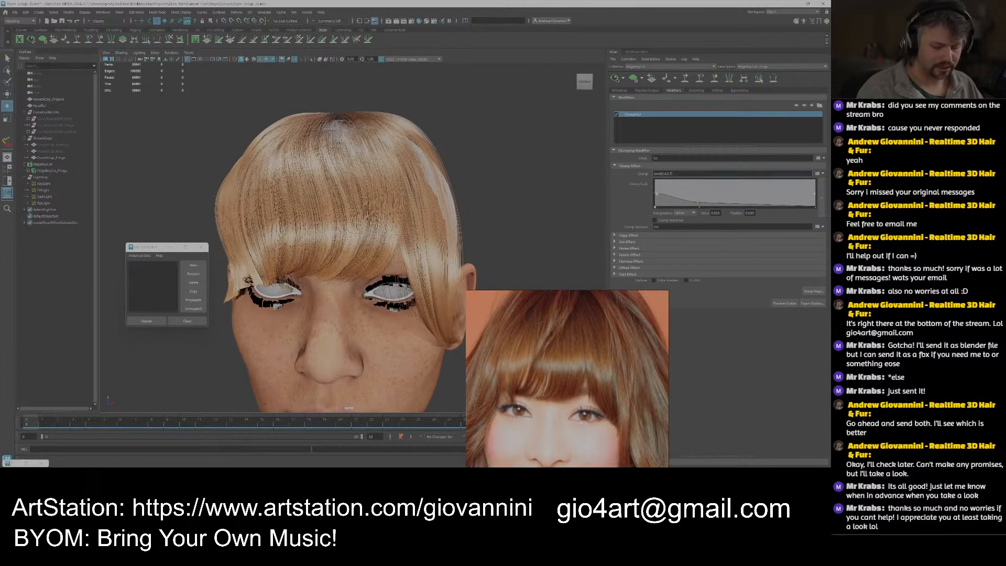
text(.0)
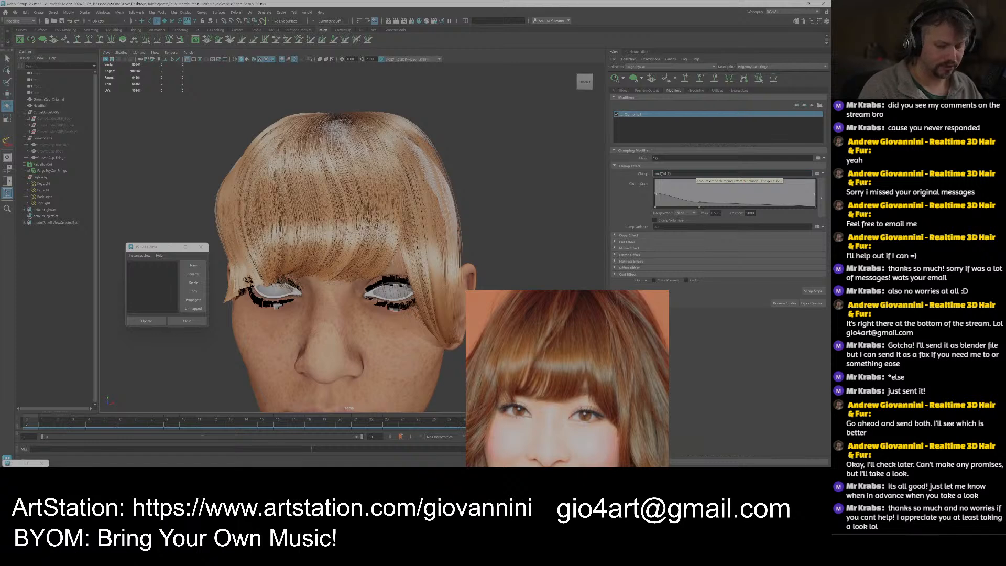
key(Return)
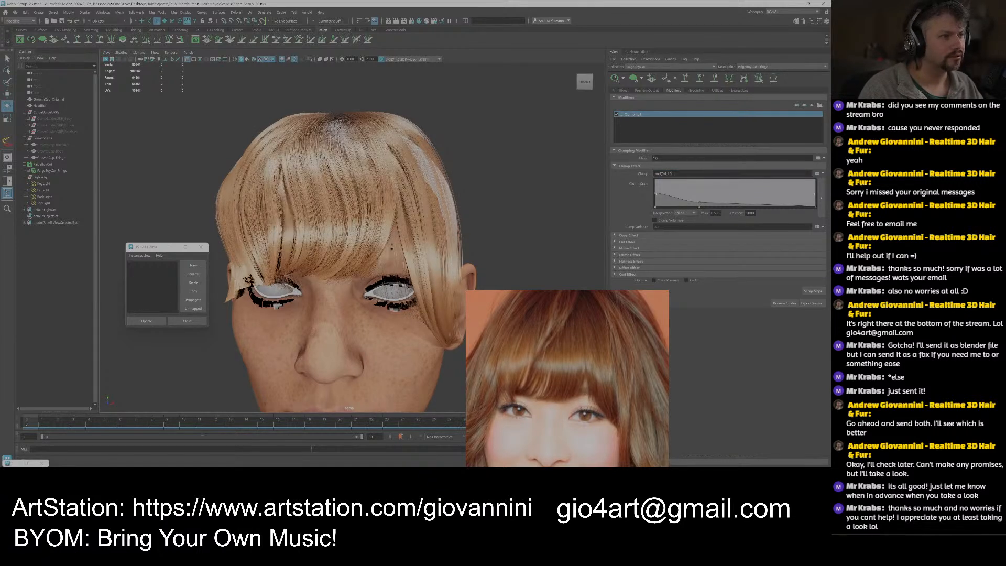
Examine the fringe's random clumping from several angles and up close at the strand tips near the eyes.
alt+middle_drag(472, 194, 487, 187)
mouse_move(487, 188)
alt+mouse_down()
mouse_move(513, 195)
mouse_move(470, 196)
alt+mouse_up()
alt+right_drag(470, 196, 457, 189)
alt+middle_drag(457, 190, 459, 165)
alt+drag(464, 176, 483, 197)
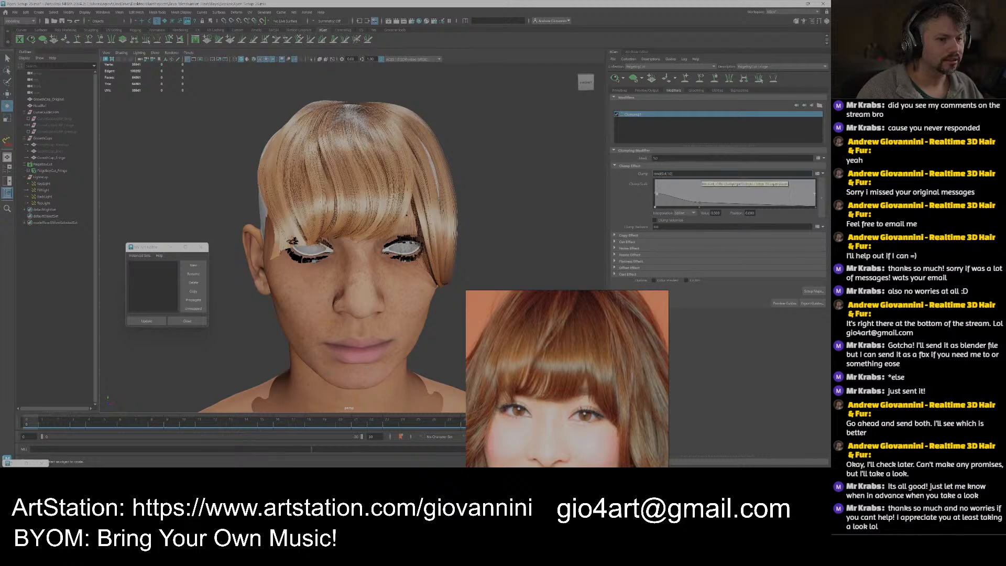
alt+drag(470, 198, 415, 183)
scroll(454, 199, up, 10)
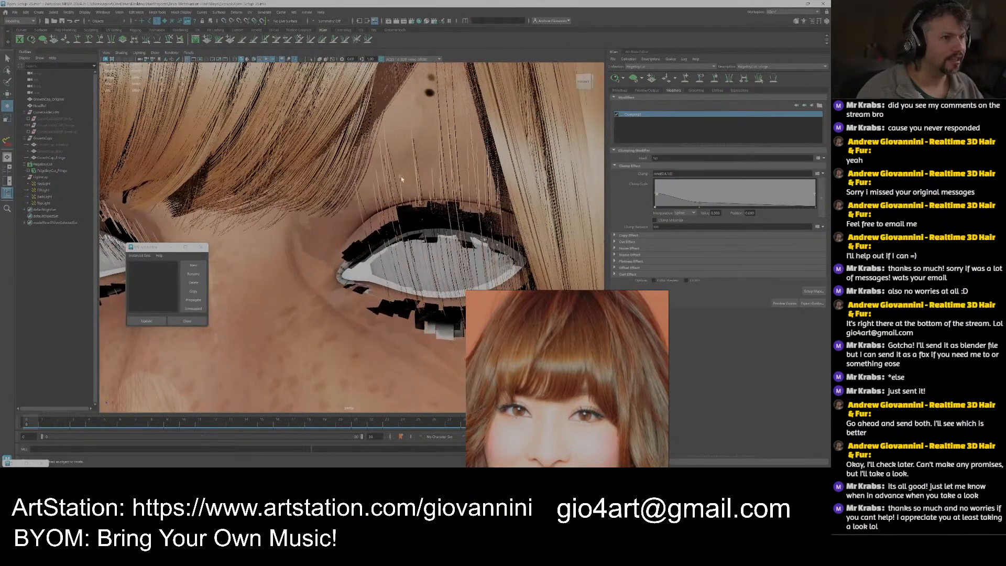
scroll(447, 162, down, 10)
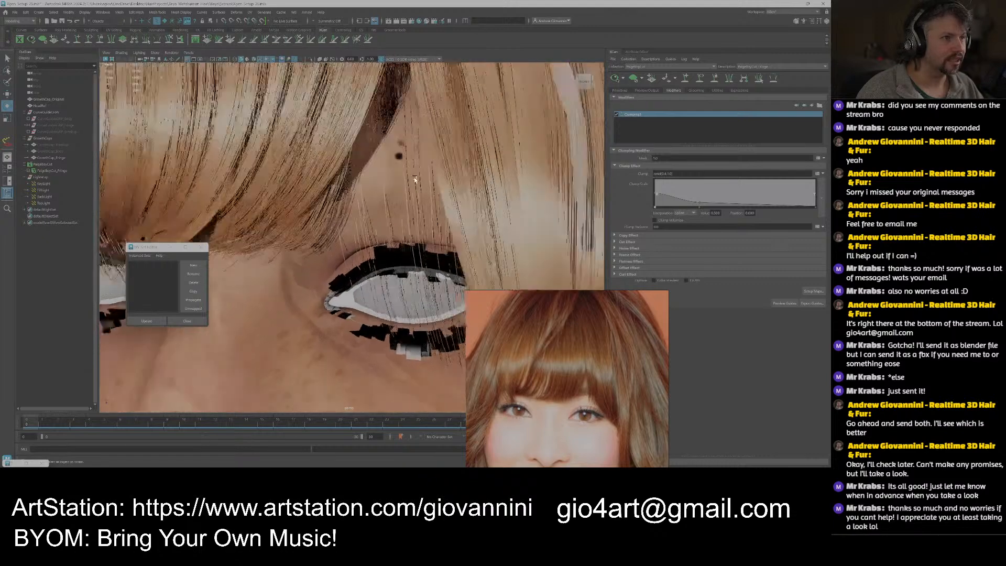
alt+drag(384, 178, 543, 212)
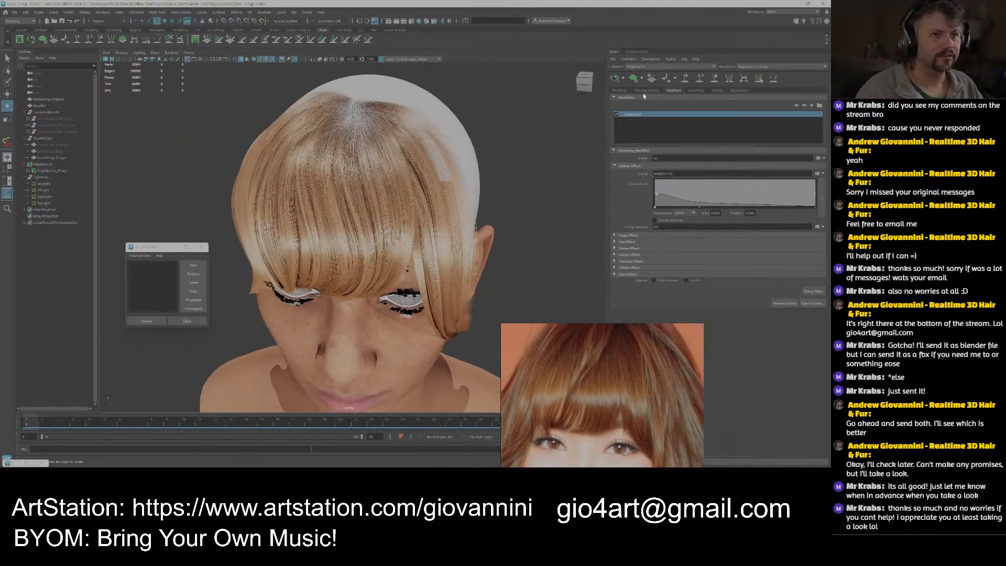
Display the fringe description's primitive settings and hide the original growth cap mesh.
click(619, 90)
alt+drag(508, 181, 521, 189)
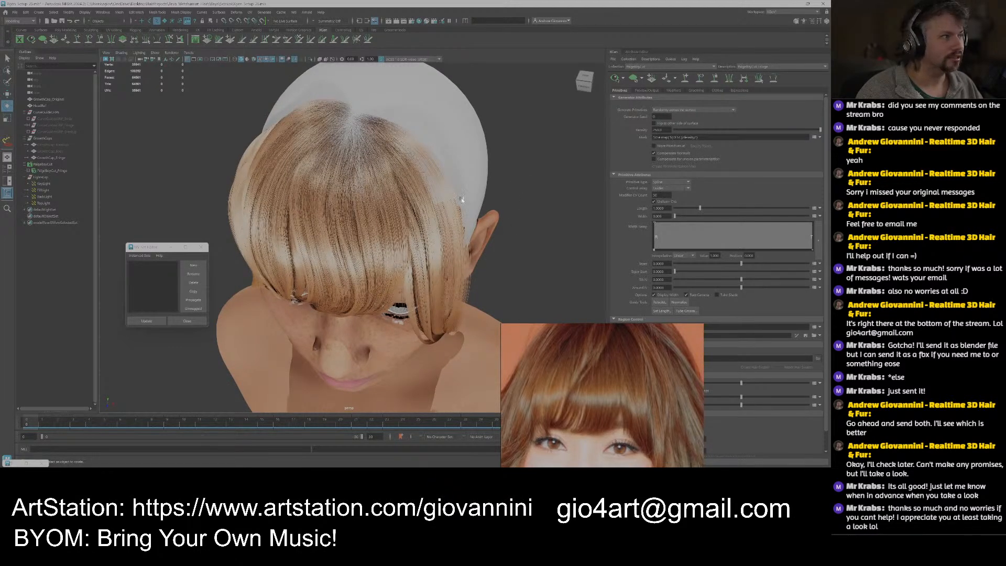
click(55, 100)
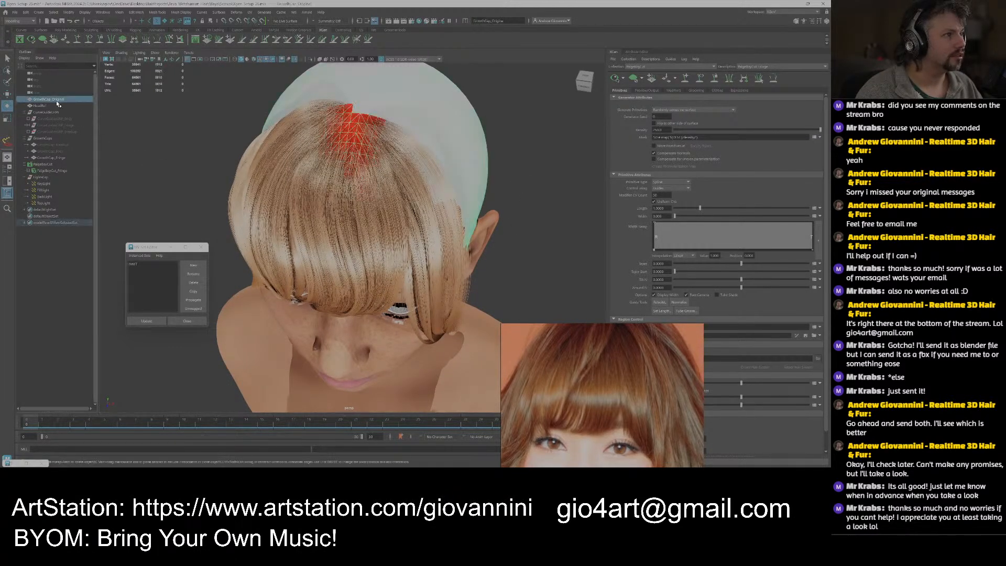
key(ctrl+h)
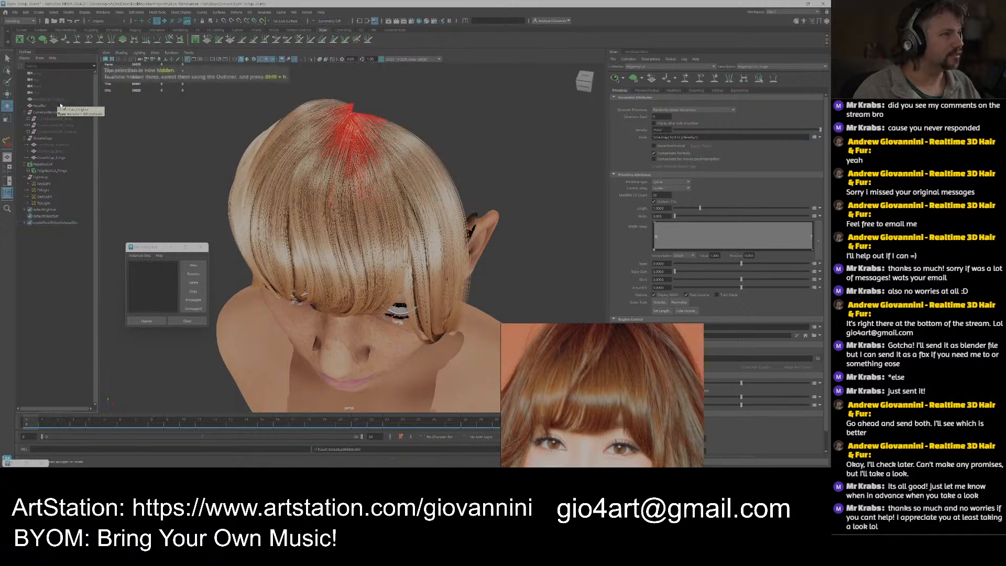
alt+drag(385, 140, 388, 166)
alt+middle_drag(389, 167, 387, 184)
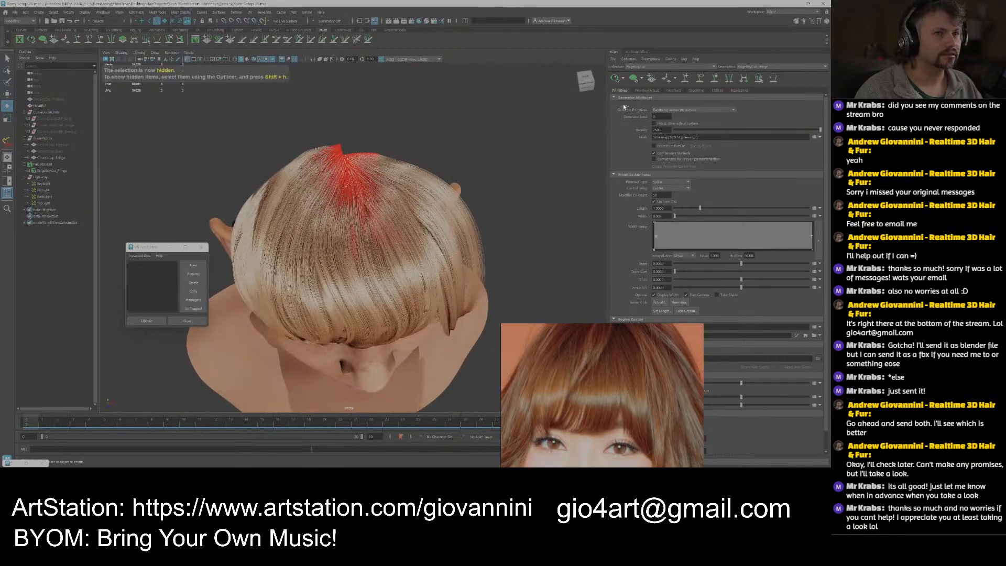
Clear the XGen hair preview and display the fringe guides over the growth cap.
click(632, 79)
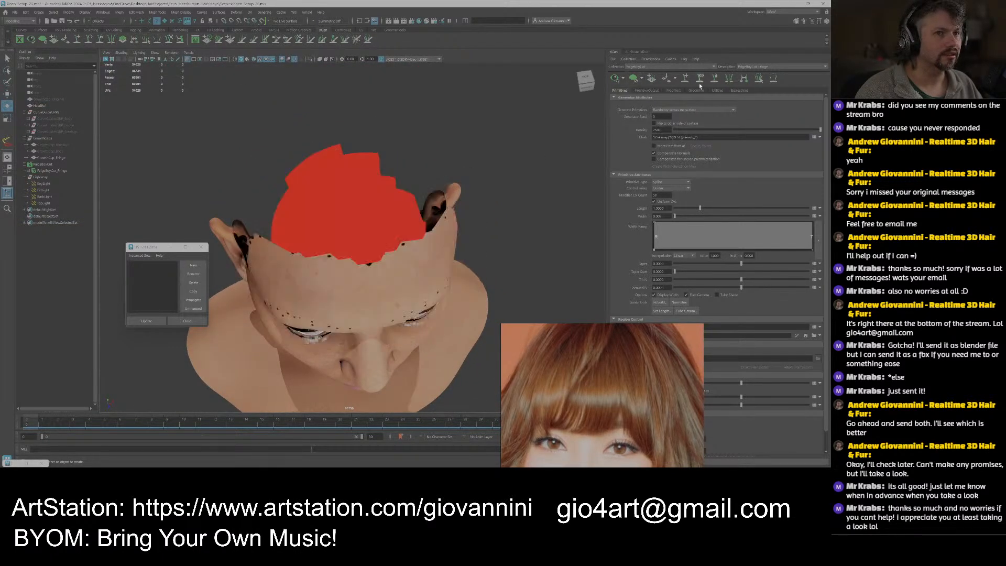
alt+drag(451, 175, 399, 212)
alt+right_drag(399, 212, 379, 219)
mouse_move(380, 218)
alt+middle_down()
mouse_move(371, 222)
mouse_move(394, 215)
alt+middle_up()
scroll(407, 188, down, 6)
mouse_move(375, 227)
alt+mouse_down()
mouse_move(384, 226)
mouse_move(371, 189)
mouse_move(369, 212)
alt+mouse_up()
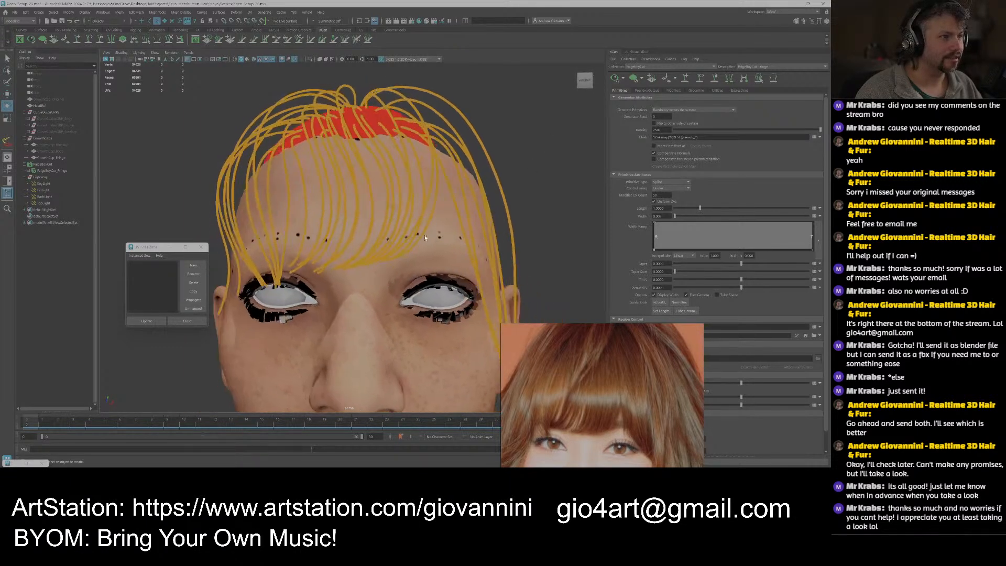
Examine how the fringe guides are distributed and parted across the growth cap, comparing them with the reference photo.
alt+drag(207, 190, 331, 202)
alt+drag(384, 259, 402, 205)
alt+middle_drag(432, 180, 398, 207)
alt+drag(449, 215, 414, 224)
drag(619, 372, 534, 378)
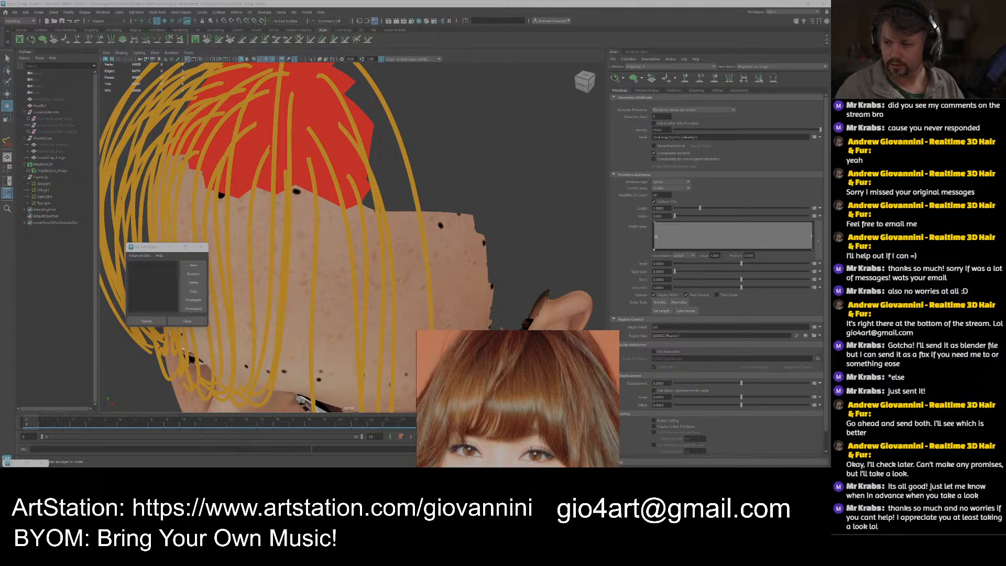
mouse_move(440, 168)
alt+mouse_down()
mouse_move(486, 200)
mouse_move(453, 184)
mouse_move(445, 166)
mouse_move(440, 186)
alt+mouse_up()
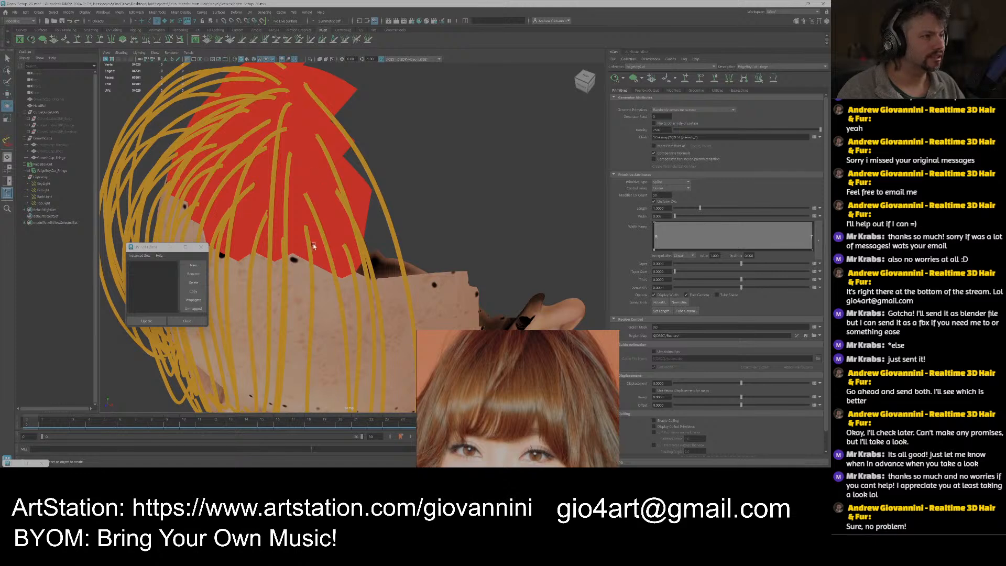
alt+middle_drag(463, 233, 452, 189)
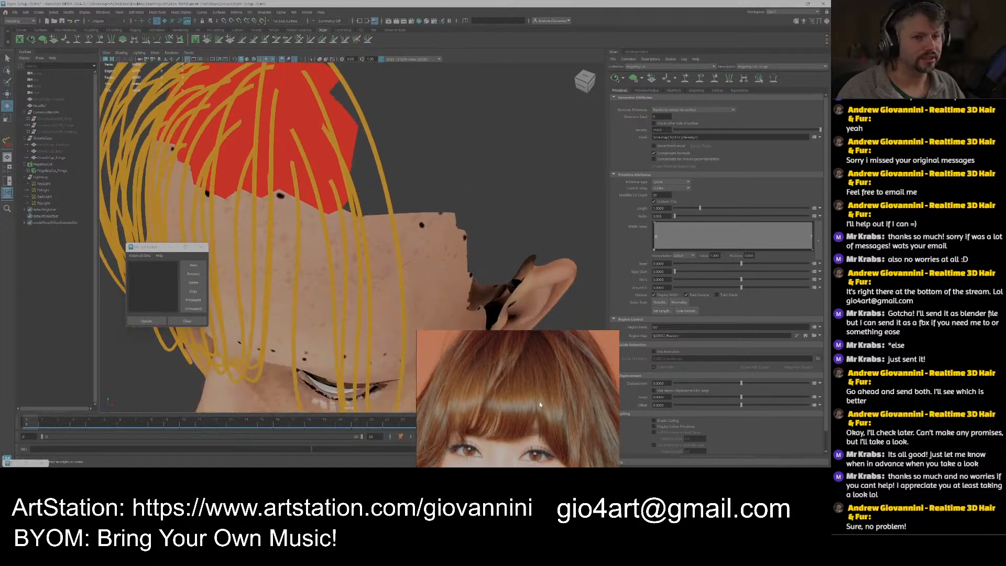
Start painting the fringe description's region map on the fringe growth cap and open the paint tool's settings.
right_drag(589, 383, 557, 407)
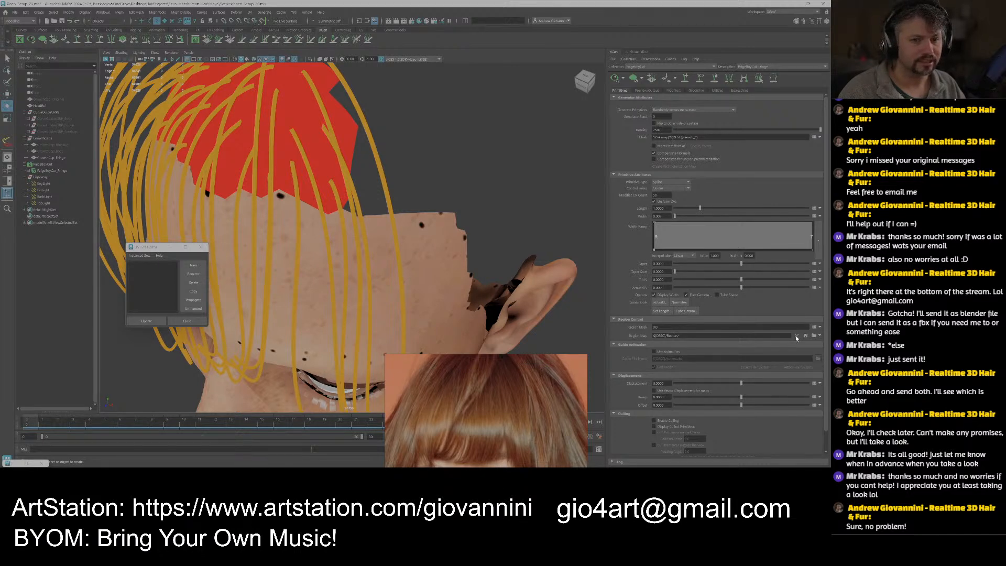
alt+middle_drag(293, 110, 408, 189)
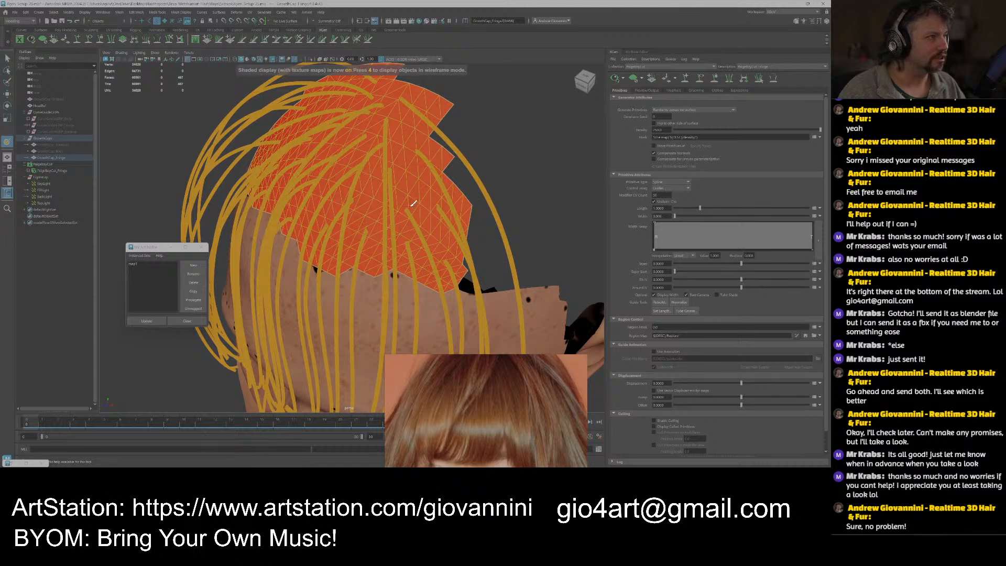
double_click(7, 142)
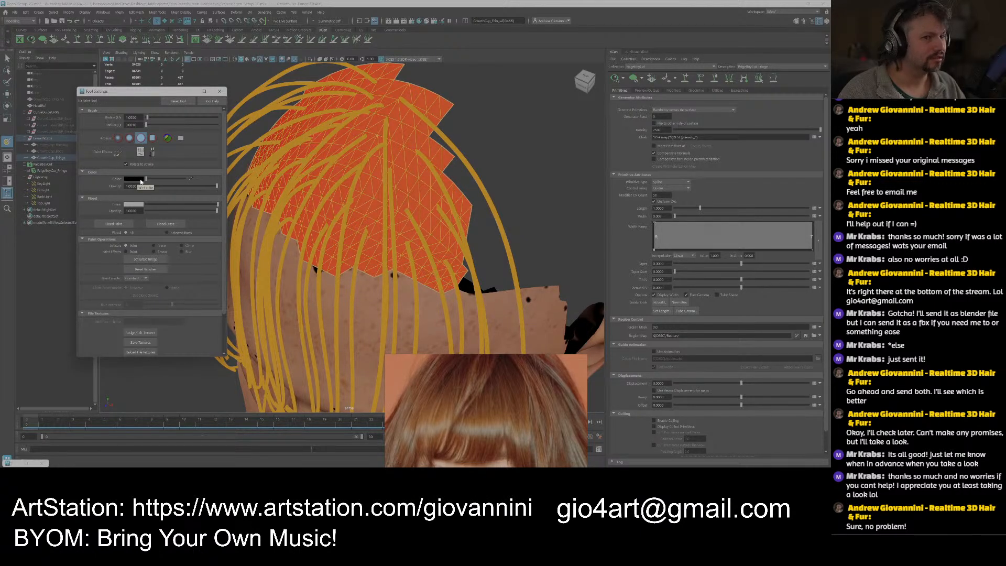
Paint the scalp cap's strip beyond the parting blue in the region map, from the front hairline up to the crown.
scroll(513, 178, down, 4)
alt+drag(494, 193, 479, 188)
scroll(479, 188, up, 4)
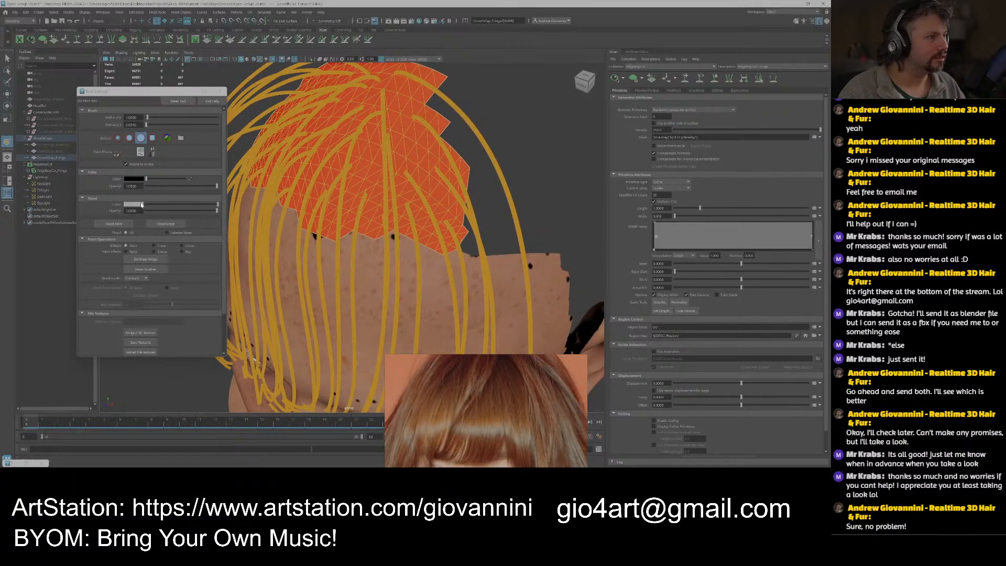
click(135, 180)
click(99, 175)
key(b)
mouse_move(439, 182)
mouse_down()
mouse_move(421, 222)
mouse_move(427, 238)
mouse_move(435, 190)
mouse_move(431, 203)
mouse_up()
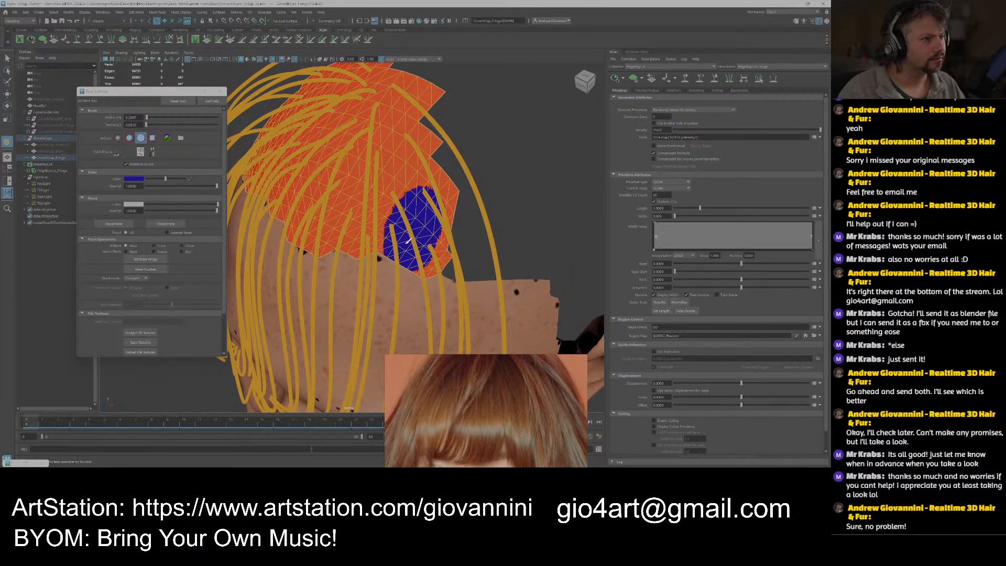
mouse_move(408, 229)
mouse_down()
mouse_move(438, 262)
mouse_move(451, 218)
mouse_move(445, 186)
mouse_move(422, 184)
mouse_move(406, 197)
mouse_move(411, 82)
mouse_up()
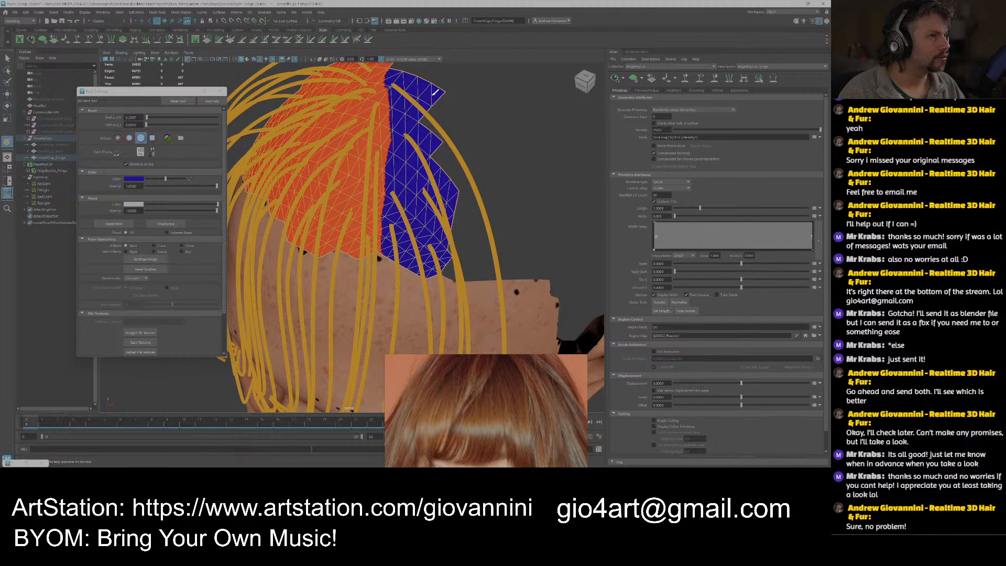
Examine the border between the red and blue regions against the hair guides from several angles.
mouse_move(440, 94)
alt+mouse_down()
mouse_move(474, 153)
mouse_move(444, 203)
alt+mouse_up()
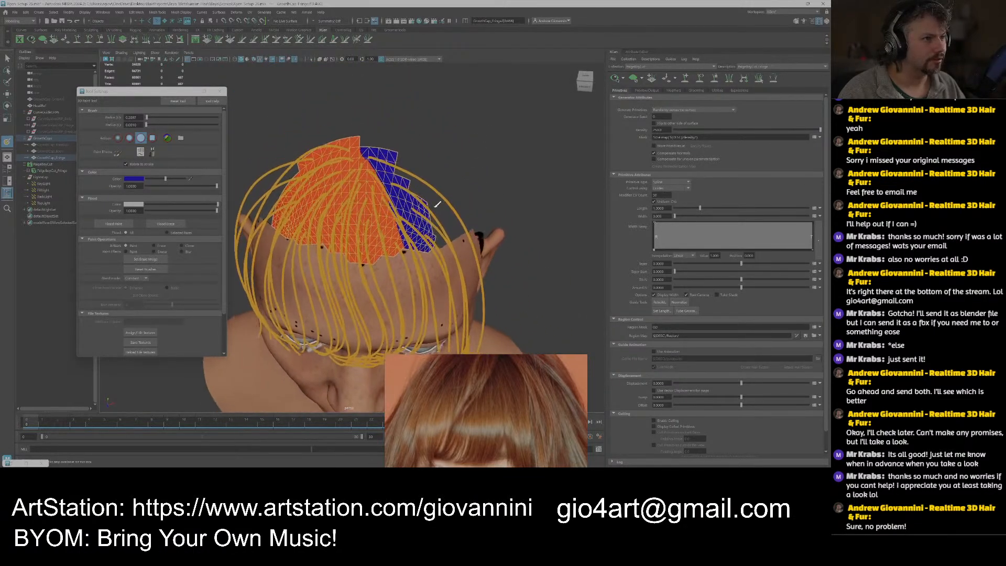
mouse_move(352, 189)
alt+mouse_down()
mouse_move(442, 199)
mouse_move(416, 210)
mouse_move(433, 216)
alt+mouse_up()
alt+right_drag(432, 217, 463, 227)
alt+drag(463, 227, 408, 204)
alt+middle_drag(399, 168, 418, 194)
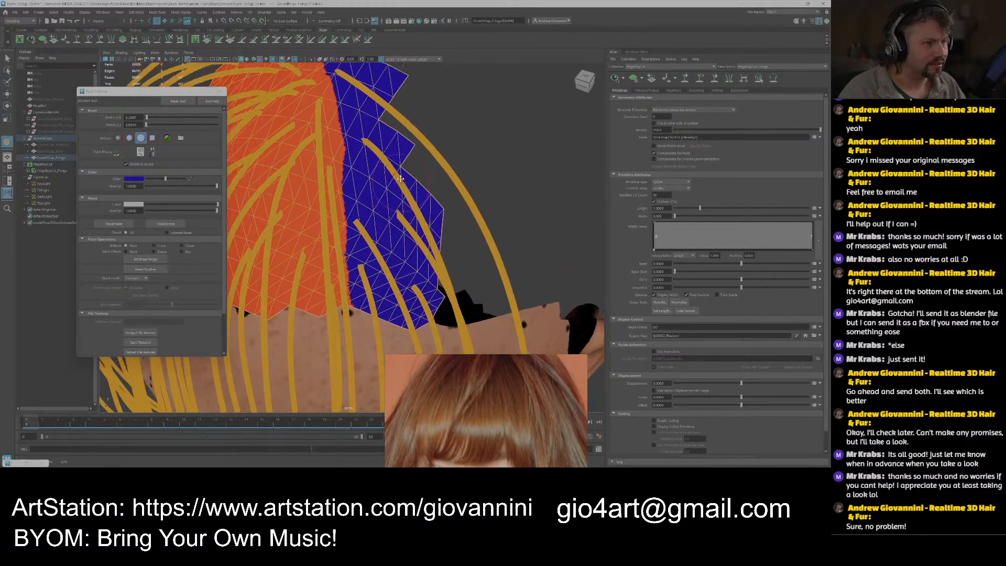
mouse_move(418, 194)
alt+right_down()
mouse_move(384, 181)
mouse_move(400, 193)
alt+right_up()
alt+middle_drag(400, 193, 417, 226)
alt+right_drag(417, 227, 421, 213)
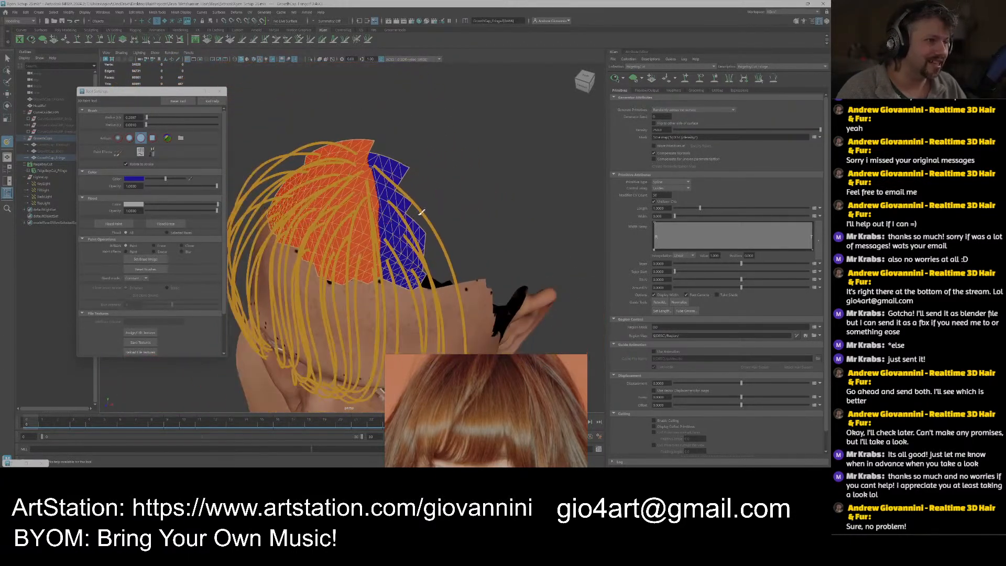
alt+middle_drag(421, 212, 406, 197)
alt+right_drag(392, 178, 407, 182)
alt+middle_drag(407, 182, 406, 237)
scroll(400, 223, up, 2)
scroll(408, 221, down, 2)
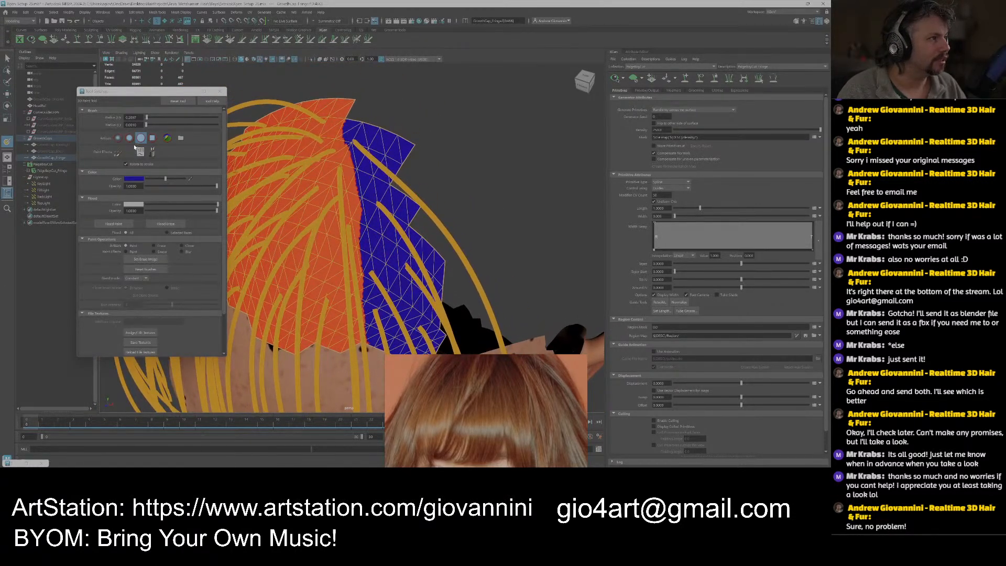
click(140, 180)
click(116, 162)
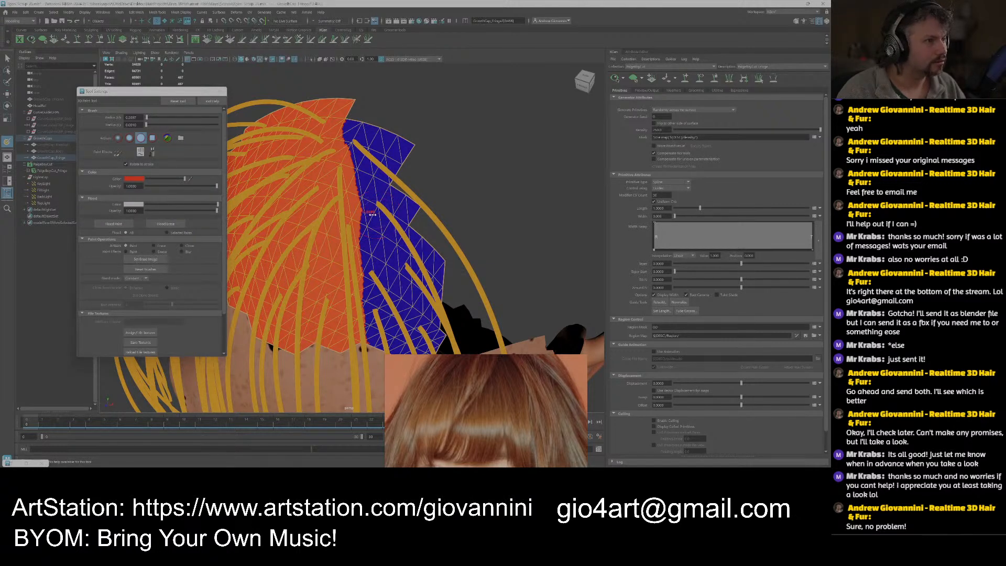
drag(378, 215, 373, 215)
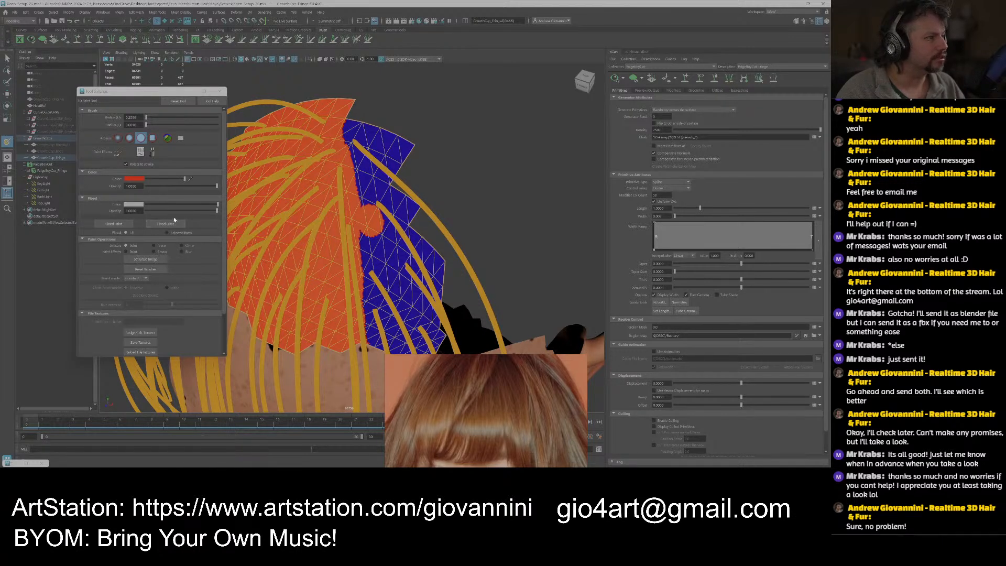
click(134, 179)
click(94, 175)
drag(388, 236, 381, 209)
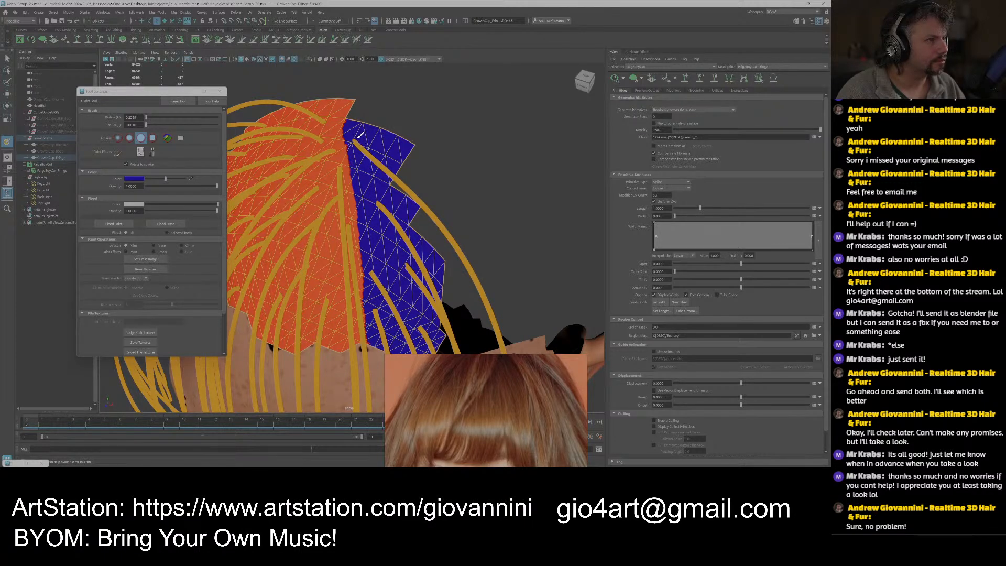
Save the painted region map, leave the paint tool and deselect the scalp cap.
mouse_move(368, 146)
alt+mouse_down()
mouse_move(387, 178)
mouse_move(367, 219)
alt+mouse_up()
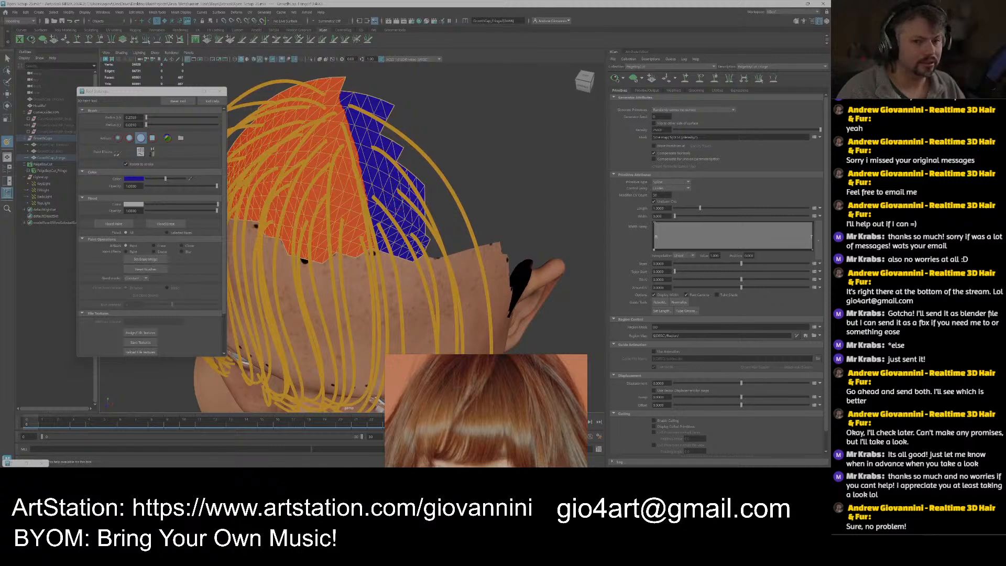
click(805, 336)
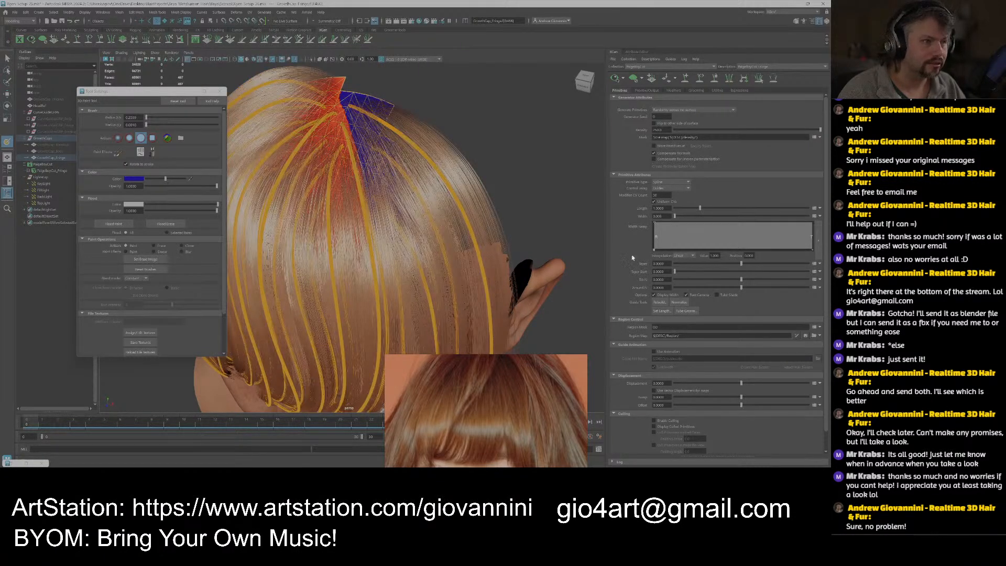
key(q)
mouse_move(448, 196)
alt+mouse_down()
mouse_move(449, 205)
mouse_move(479, 203)
alt+mouse_up()
click(480, 203)
Inspect the regenerated fringe around the parting and down the side of the head.
alt+right_drag(480, 203, 470, 241)
alt+middle_drag(470, 241, 438, 189)
alt+drag(438, 190, 335, 191)
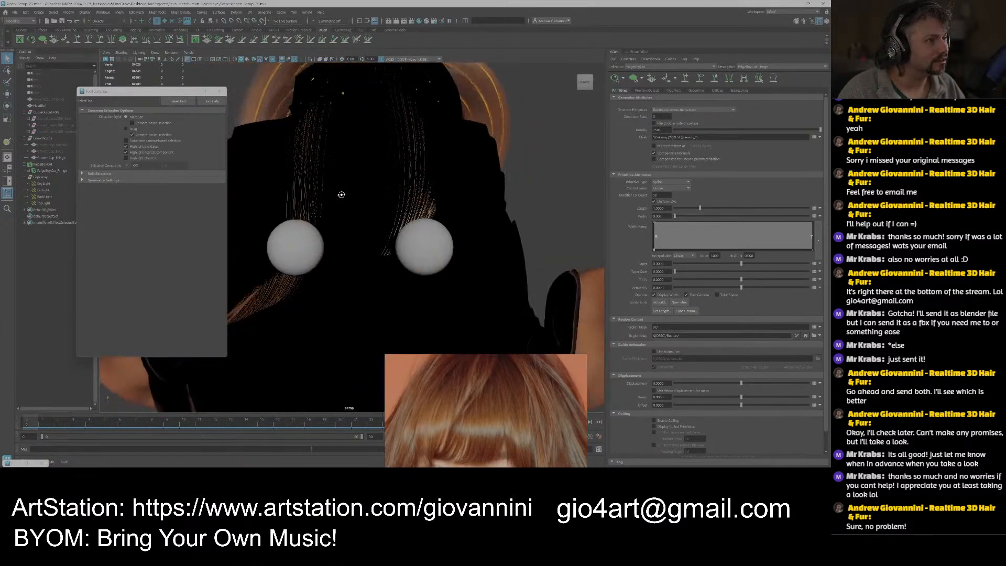
alt+middle_drag(335, 191, 361, 216)
alt+right_drag(361, 215, 342, 226)
alt+drag(341, 226, 435, 222)
alt+right_drag(435, 222, 401, 244)
alt+middle_drag(400, 243, 425, 225)
alt+drag(424, 226, 400, 249)
alt+right_drag(401, 249, 402, 212)
mouse_move(402, 212)
alt+mouse_down()
mouse_move(404, 234)
mouse_move(408, 214)
alt+mouse_up()
alt+middle_drag(408, 214, 425, 200)
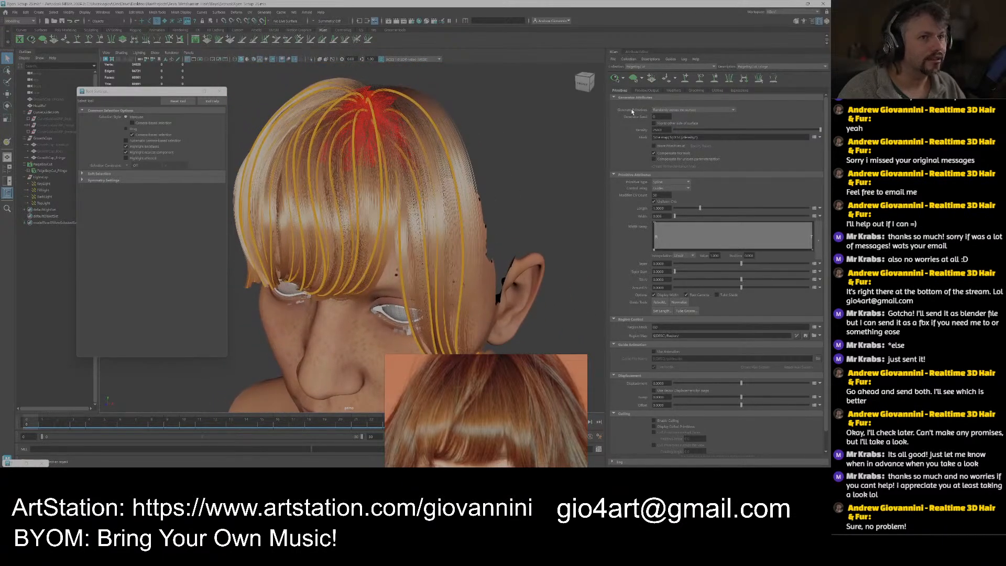
Enable control maps in the clumping modifier's map setup with a control mask of 1, and save the clumping maps.
click(672, 90)
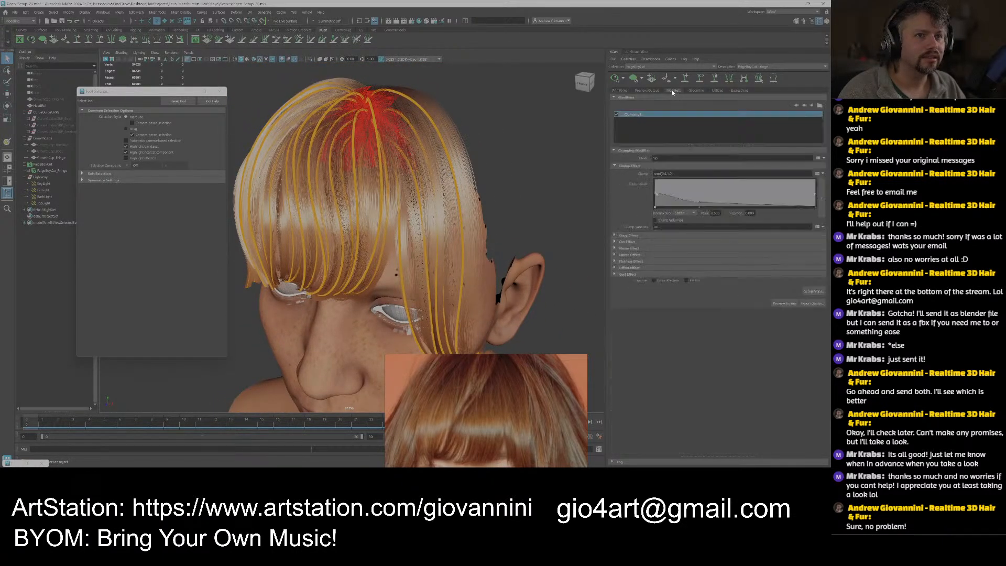
click(813, 292)
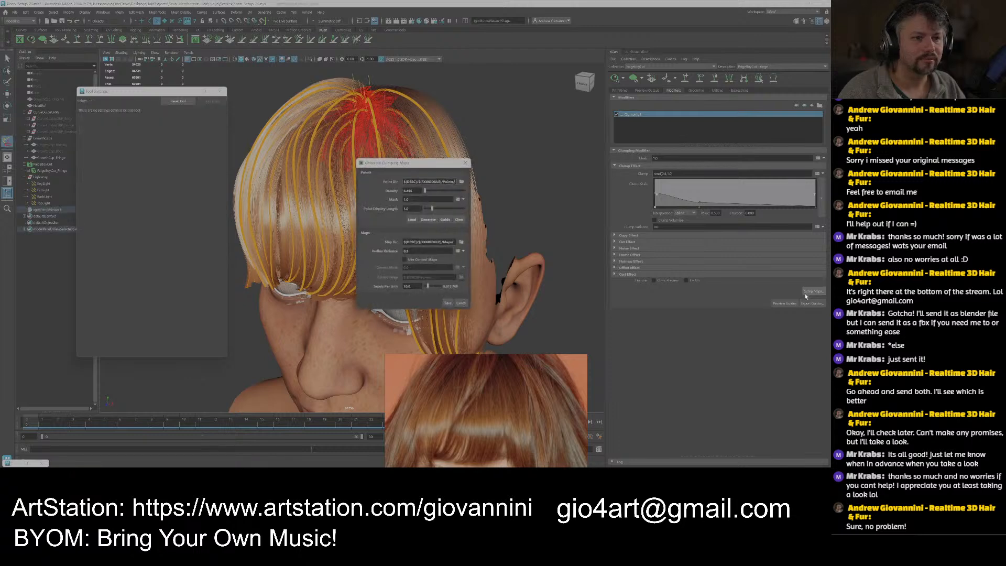
drag(514, 159, 650, 183)
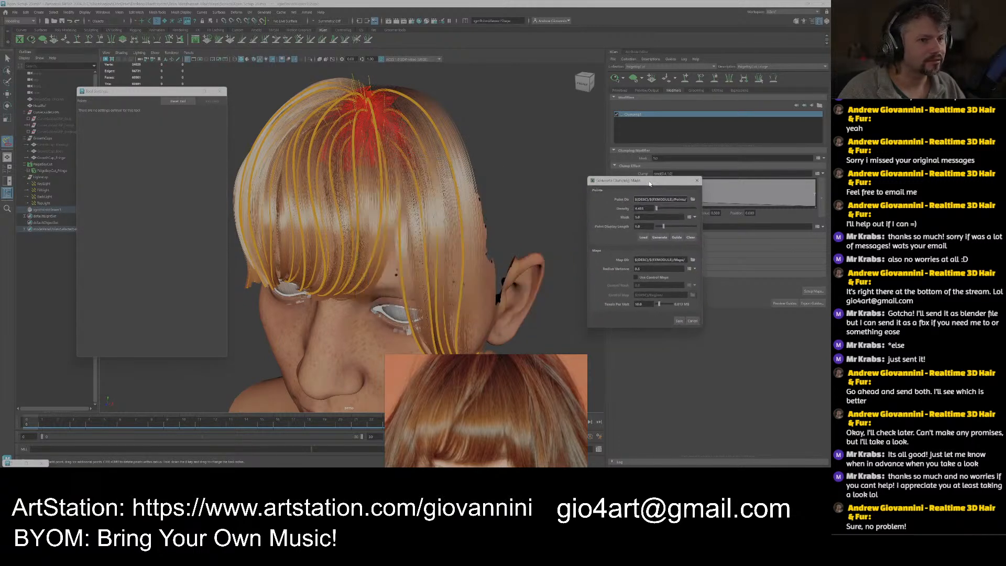
click(636, 278)
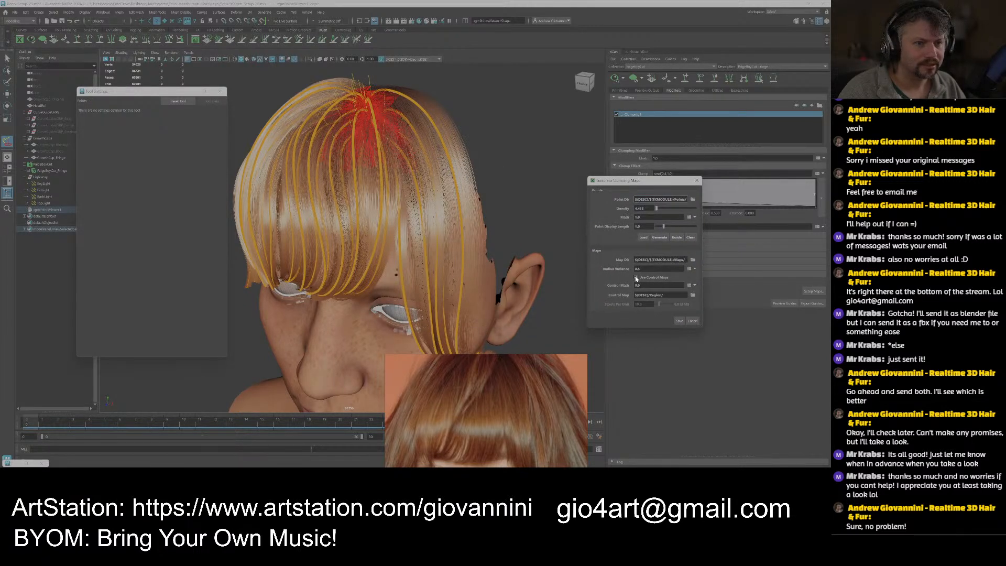
drag(637, 184, 648, 178)
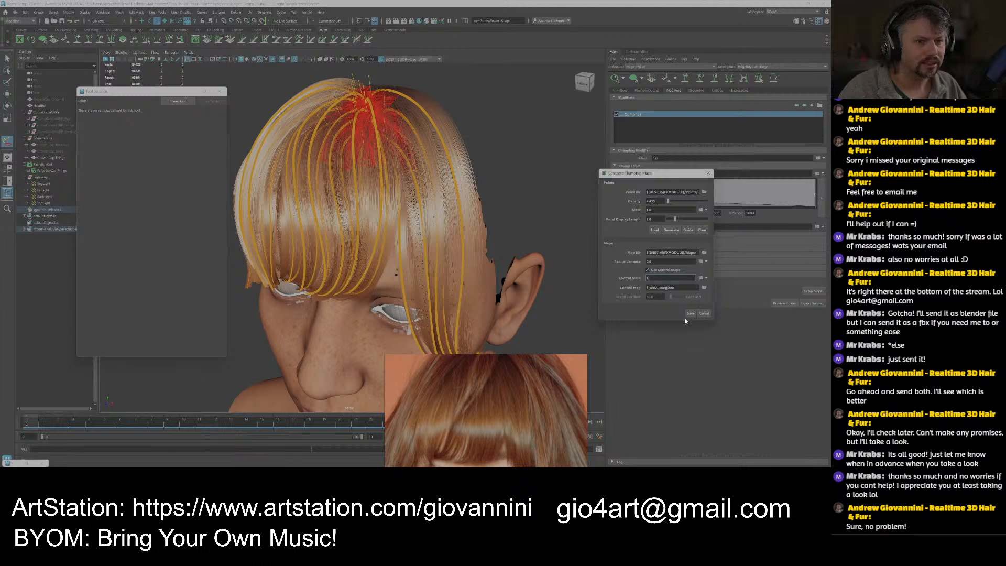
click(689, 314)
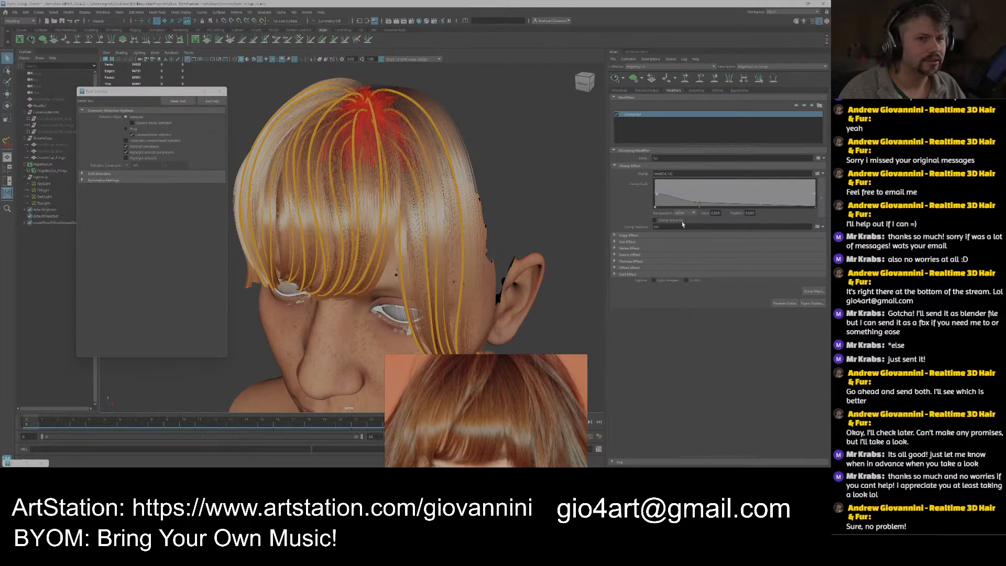
Set the fringe description's region mask to 1 and check the hair on the forehead.
click(620, 90)
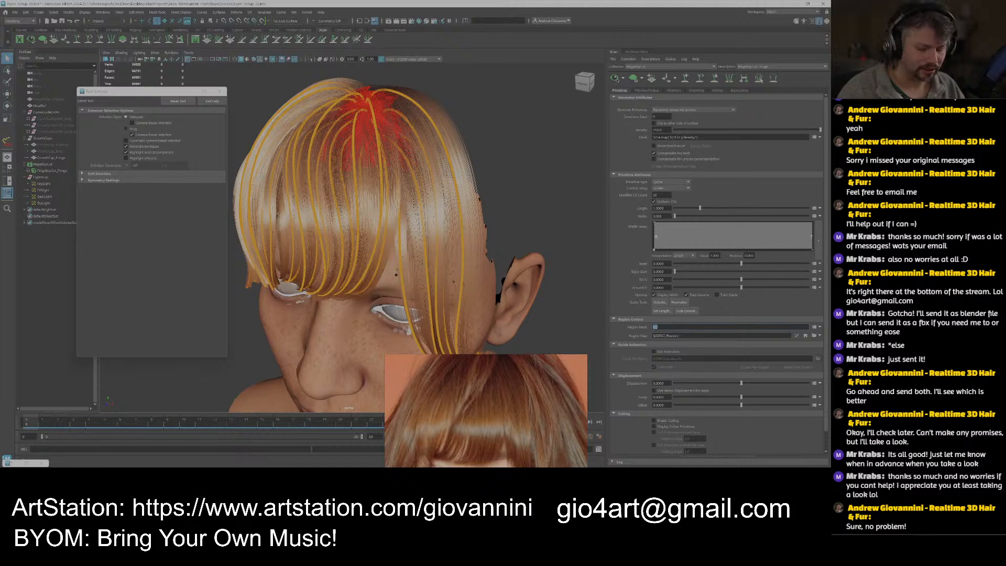
alt+drag(377, 193, 410, 176)
alt+right_drag(410, 177, 471, 236)
alt+drag(472, 236, 462, 233)
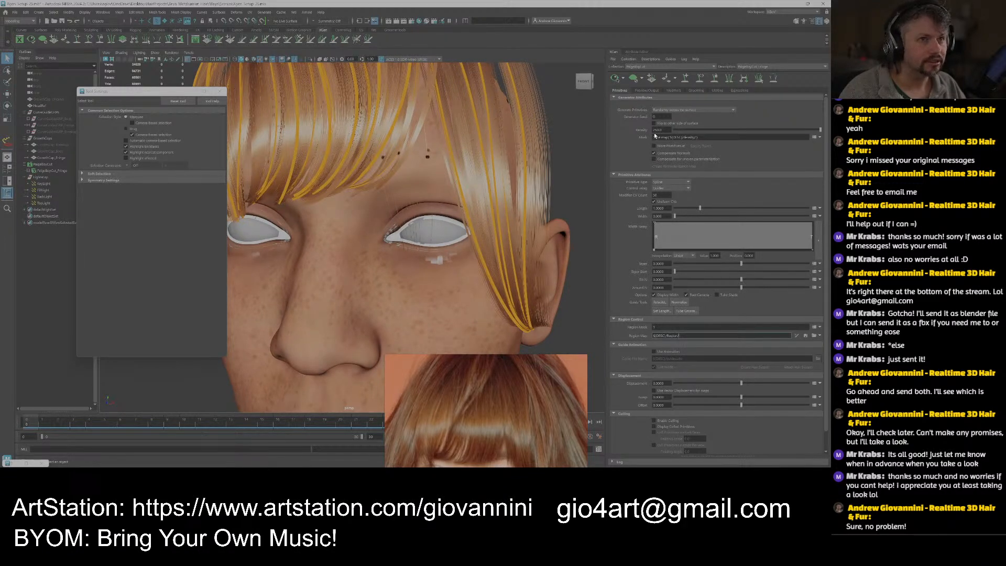
Point the clumping modifier's control map to the Region folder of PaigeBoyCut_Fringe and save the clumping maps.
click(673, 90)
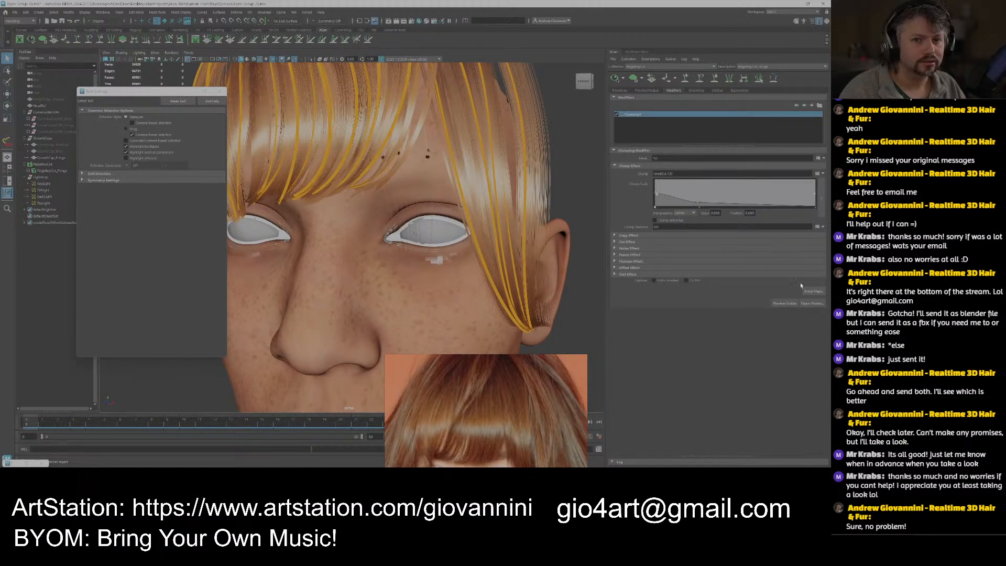
click(812, 291)
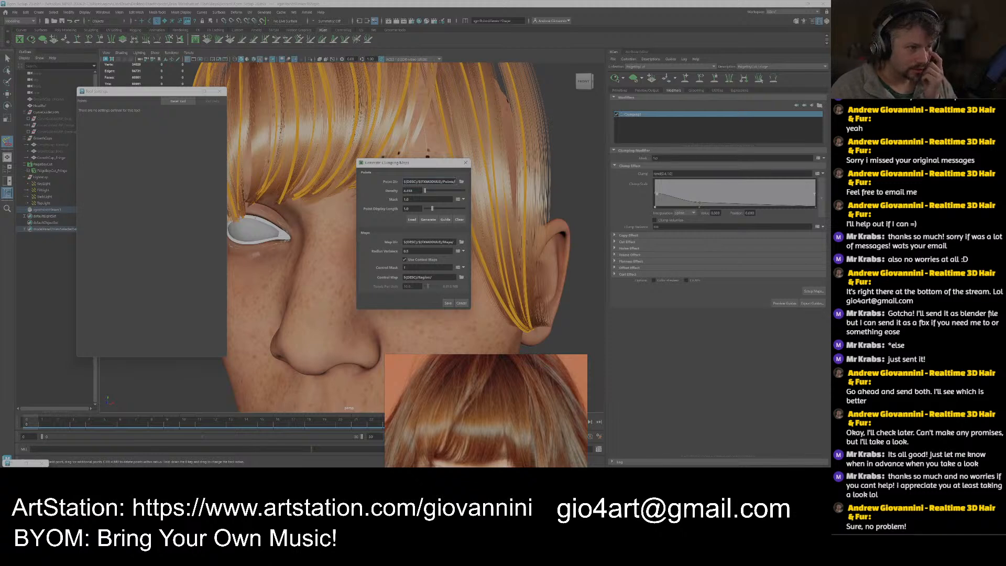
click(461, 277)
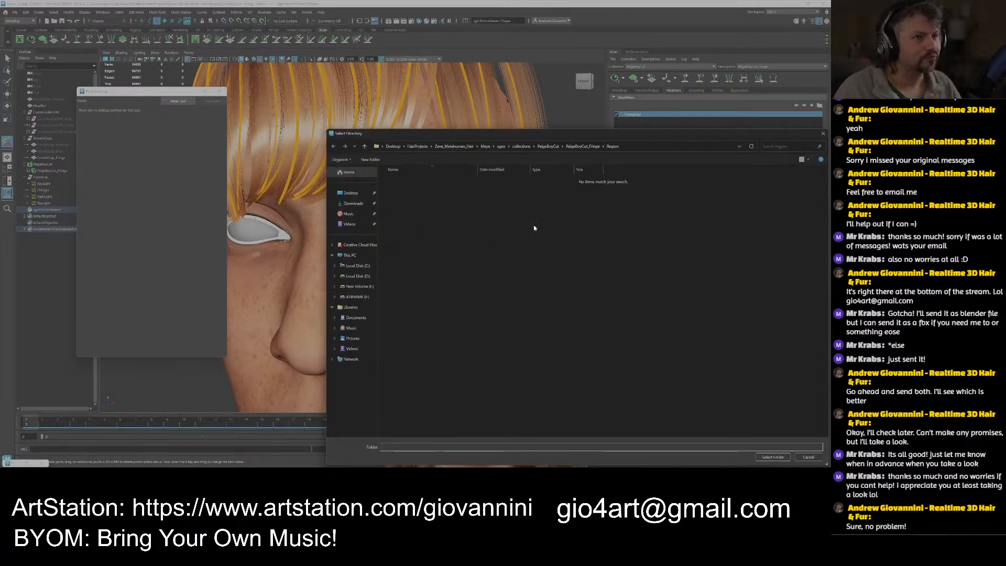
click(583, 146)
click(402, 182)
double_click(401, 184)
click(587, 147)
double_click(435, 191)
click(764, 457)
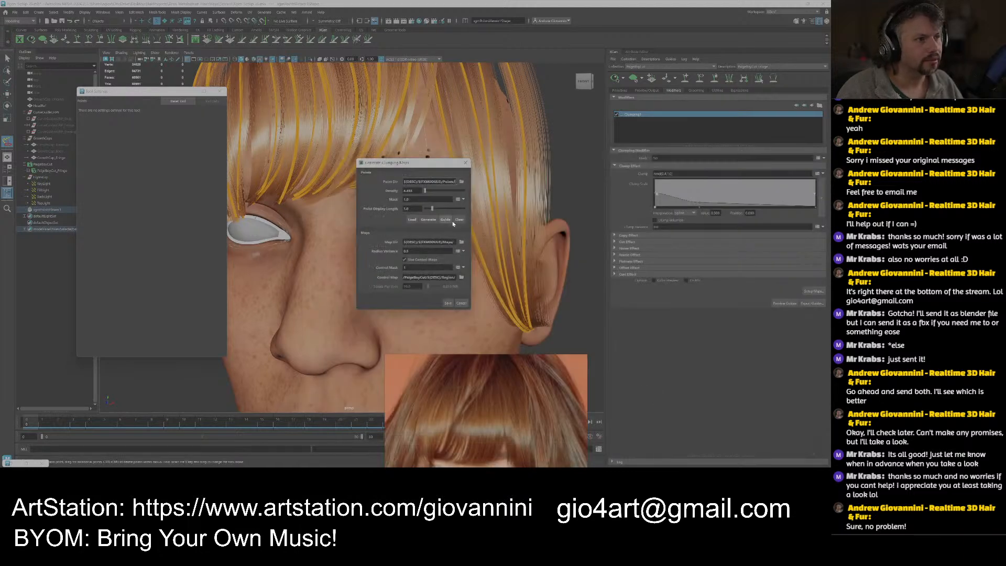
click(447, 305)
Examine the clumped fringe from several angles and compare it with the reference photo.
scroll(450, 246, down, 5)
alt+drag(445, 237, 466, 233)
alt+middle_drag(466, 233, 469, 217)
alt+drag(469, 217, 424, 231)
scroll(466, 250, up, 4)
scroll(457, 230, down, 4)
scroll(436, 248, up, 5)
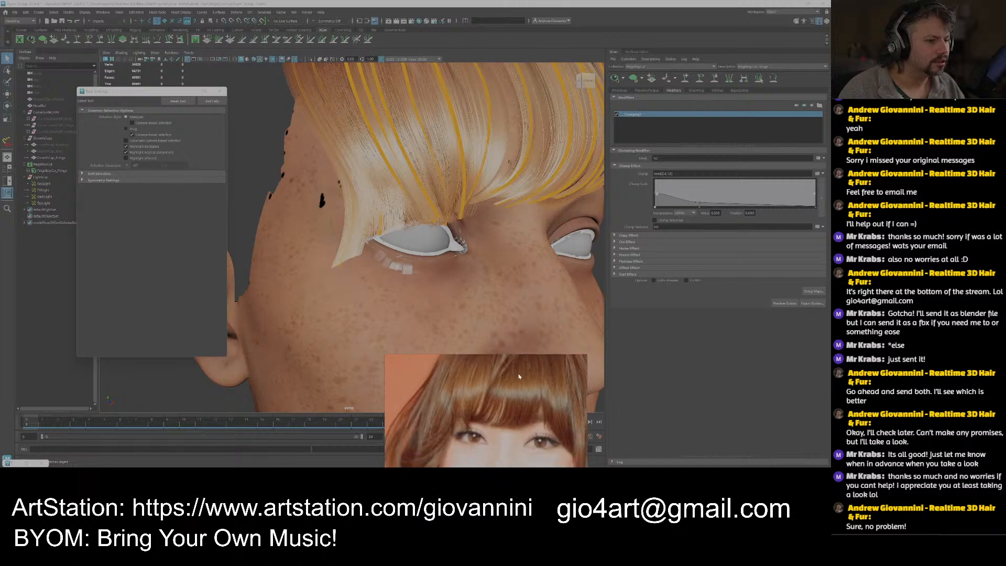
scroll(487, 254, down, 8)
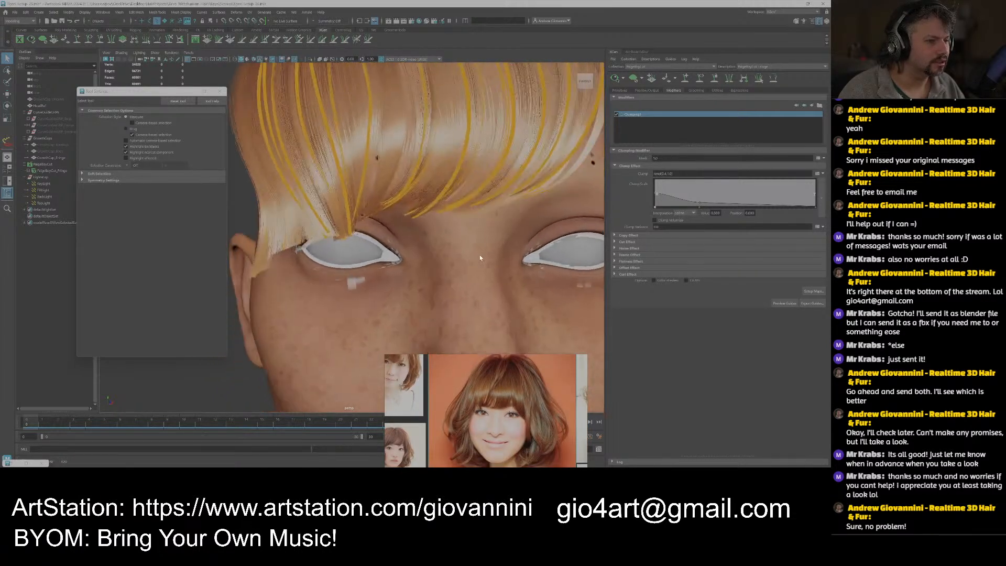
alt+drag(466, 291, 456, 269)
alt+middle_drag(456, 270, 461, 288)
scroll(518, 212, up, 1)
alt+drag(528, 222, 500, 222)
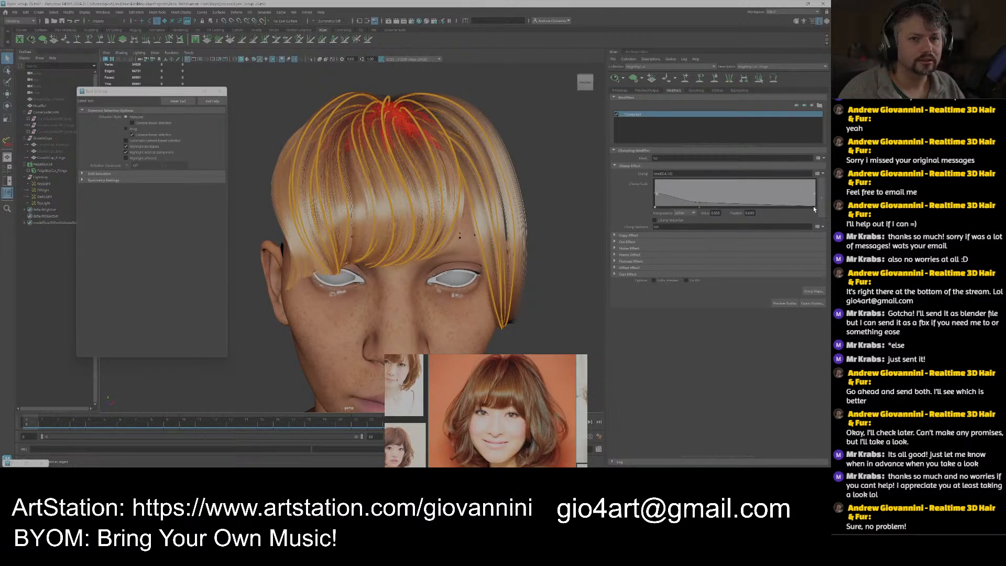
alt+drag(521, 225, 502, 231)
alt+middle_drag(503, 232, 501, 253)
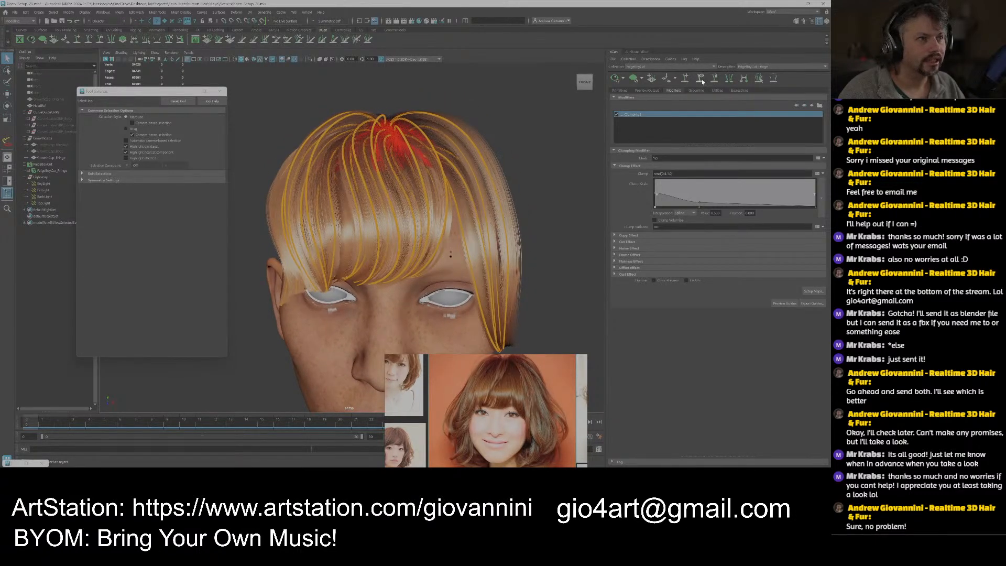
Hide the fringe's hair guides in the viewport.
click(701, 79)
alt+right_drag(492, 273, 464, 272)
mouse_move(464, 272)
alt+mouse_down()
mouse_move(453, 273)
mouse_move(466, 276)
alt+mouse_up()
Compare the fringe's strand clumping and shape, seen without guides, with a close-up of the reference photo's bangs.
right_drag(488, 380, 466, 376)
alt+drag(533, 291, 450, 314)
scroll(472, 372, up, 6)
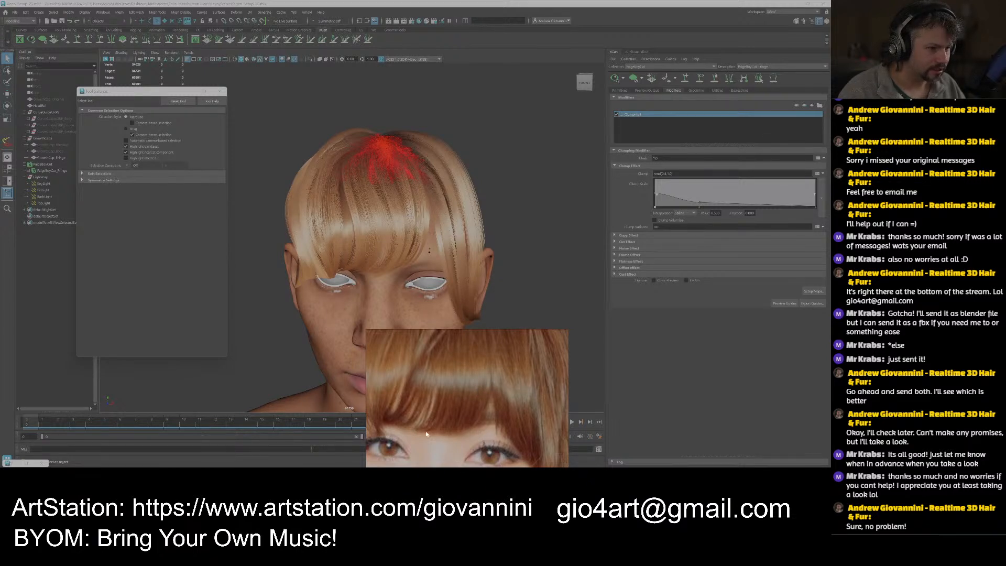
alt+drag(511, 240, 500, 314)
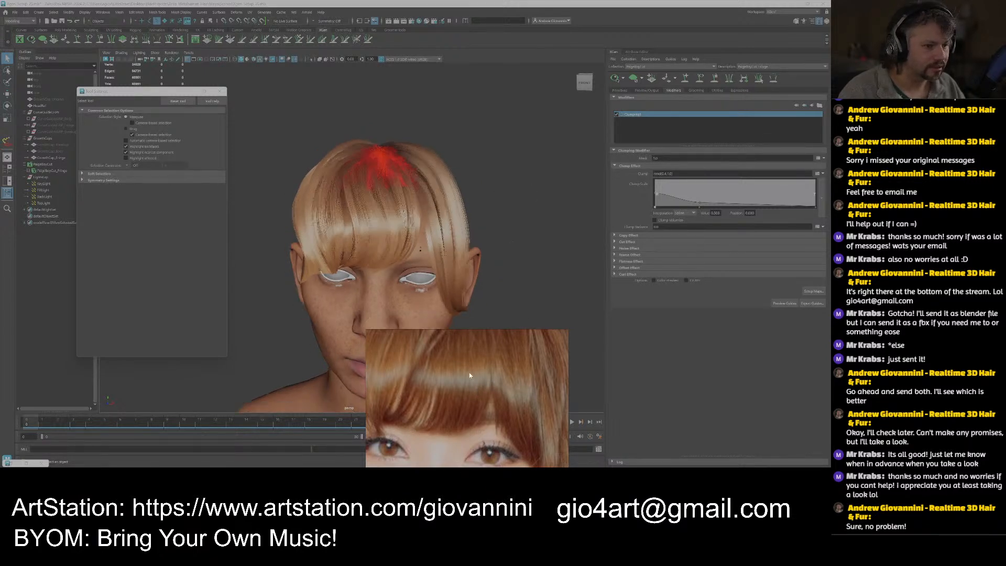
scroll(494, 384, down, 5)
scroll(496, 390, up, 6)
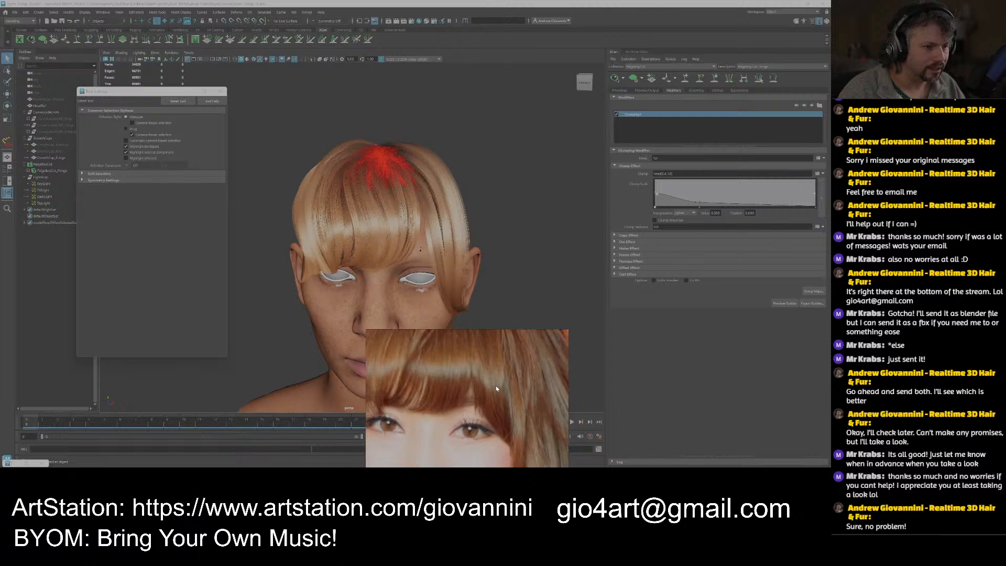
scroll(487, 379, down, 1)
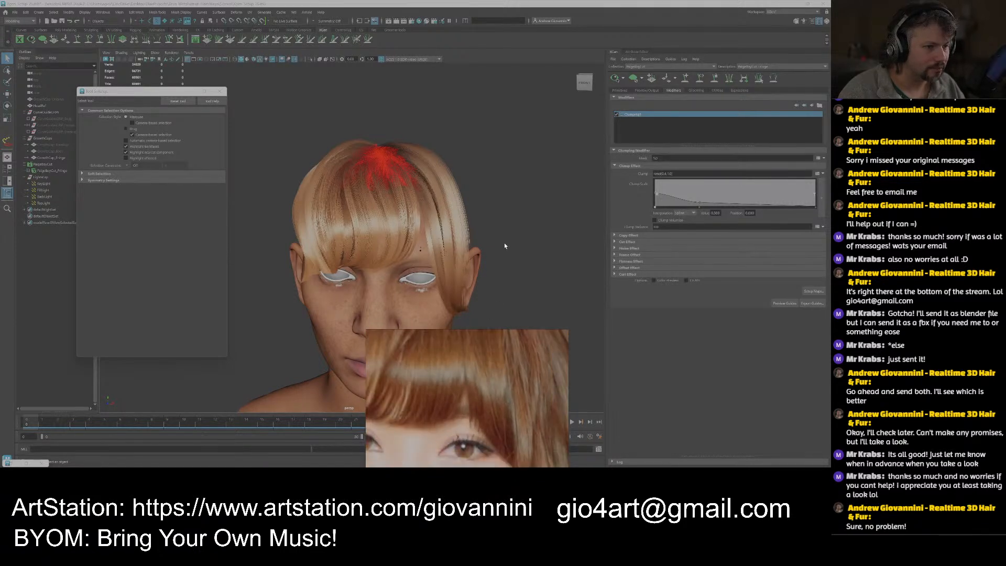
scroll(504, 243, up, 5)
alt+drag(447, 253, 340, 209)
scroll(339, 208, down, 2)
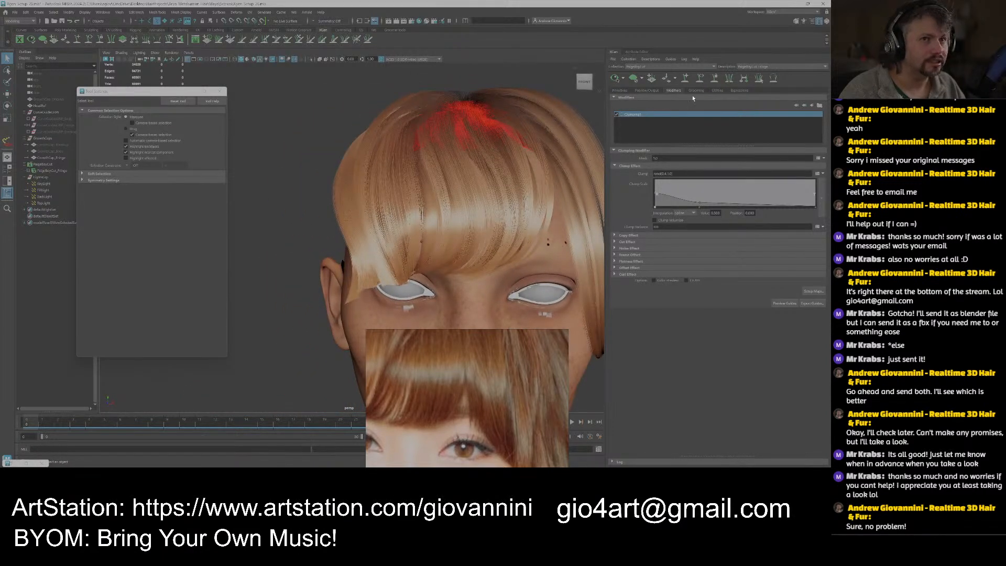
Show the fringe's guide curves again and move the tool settings window clear of the object list.
click(52, 158)
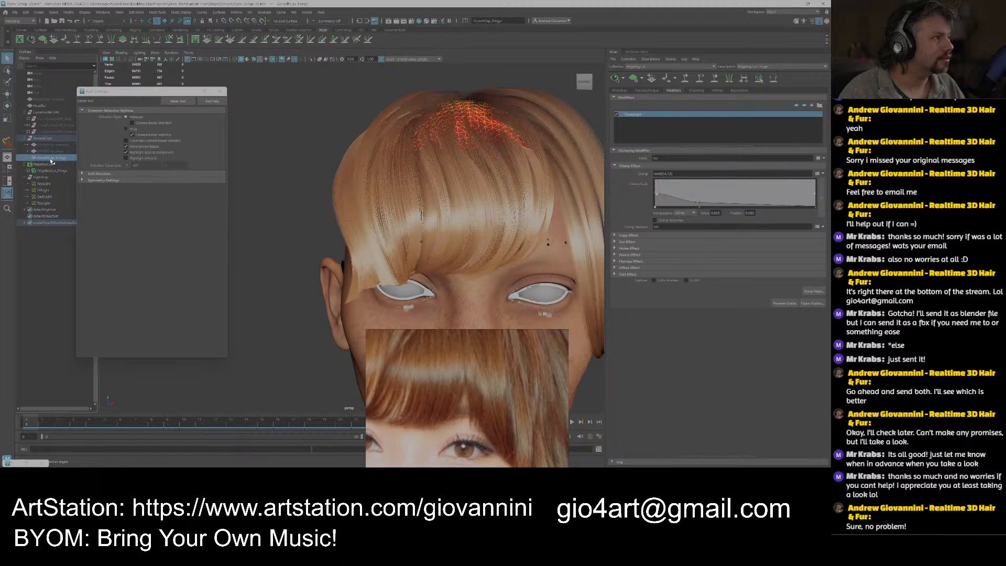
click(46, 132)
click(50, 126)
drag(112, 93, 158, 97)
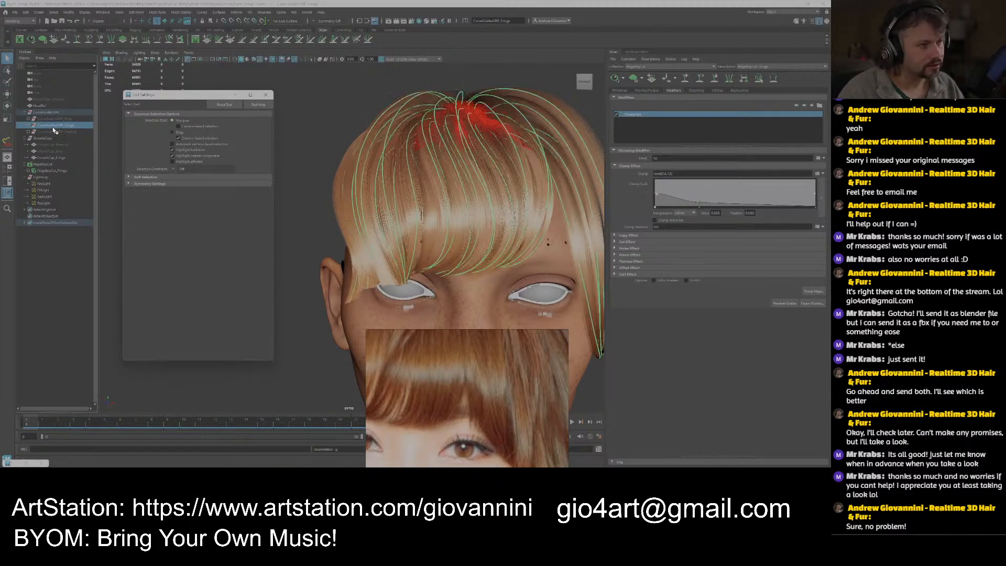
Select the control vertices of the outermost side guide curves in component mode, with the XGen hair preview cleared.
key(f)
mouse_move(326, 181)
mouse_down()
mouse_move(353, 184)
mouse_move(313, 182)
mouse_up()
right_drag(314, 184, 297, 181)
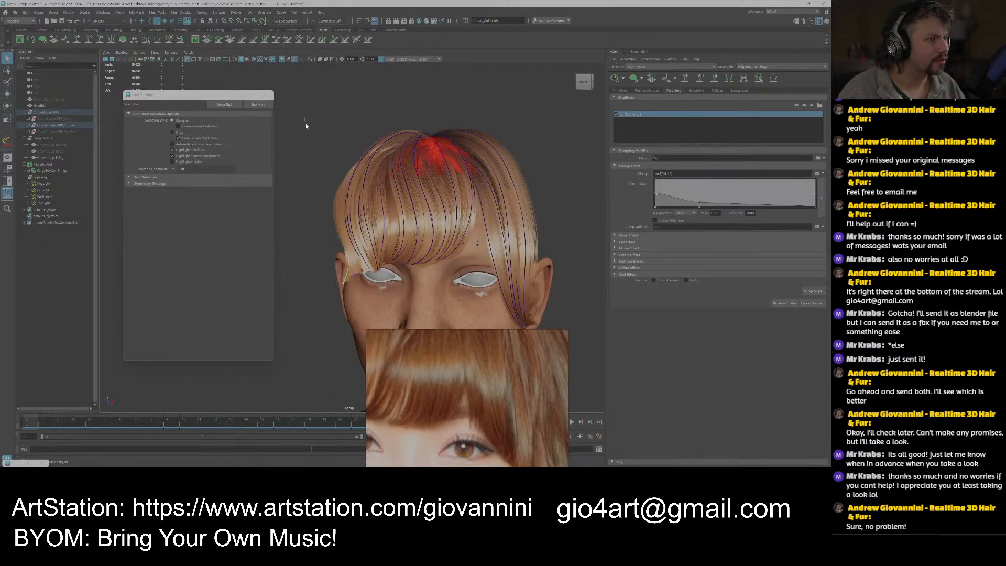
click(315, 182)
key(ctrl+z)
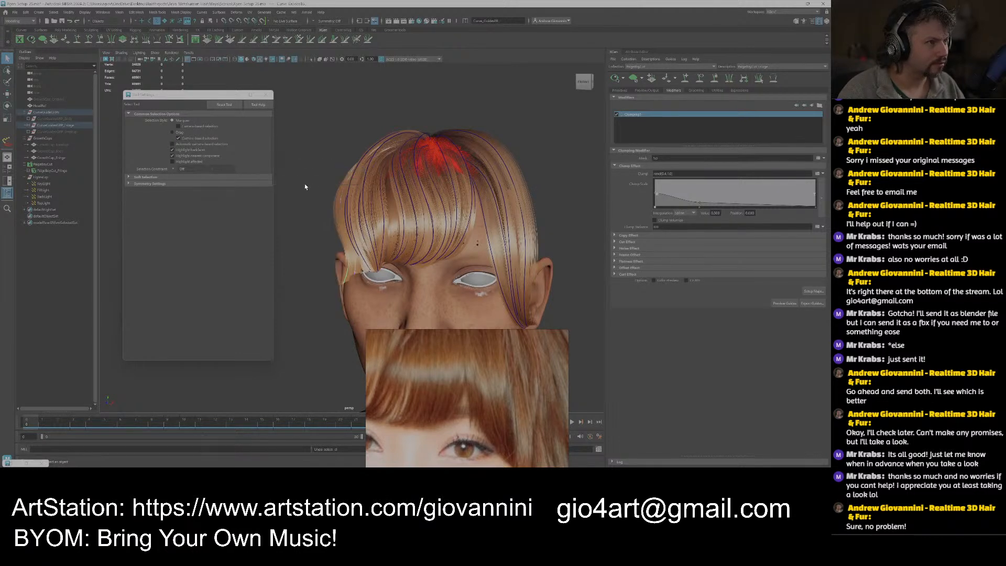
key(F8)
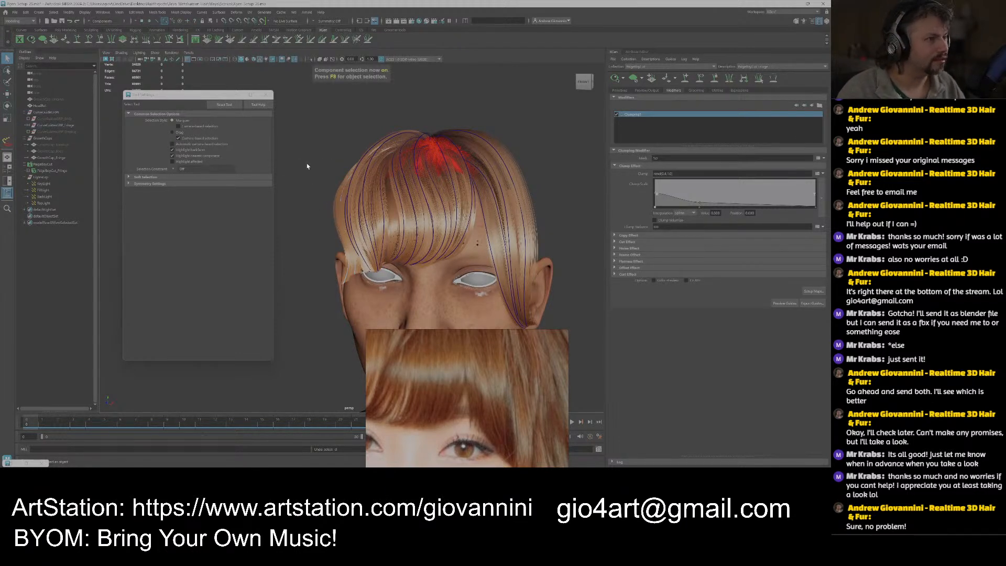
drag(306, 128, 378, 262)
key(ctrl+z)
alt+drag(309, 155, 378, 246)
click(634, 79)
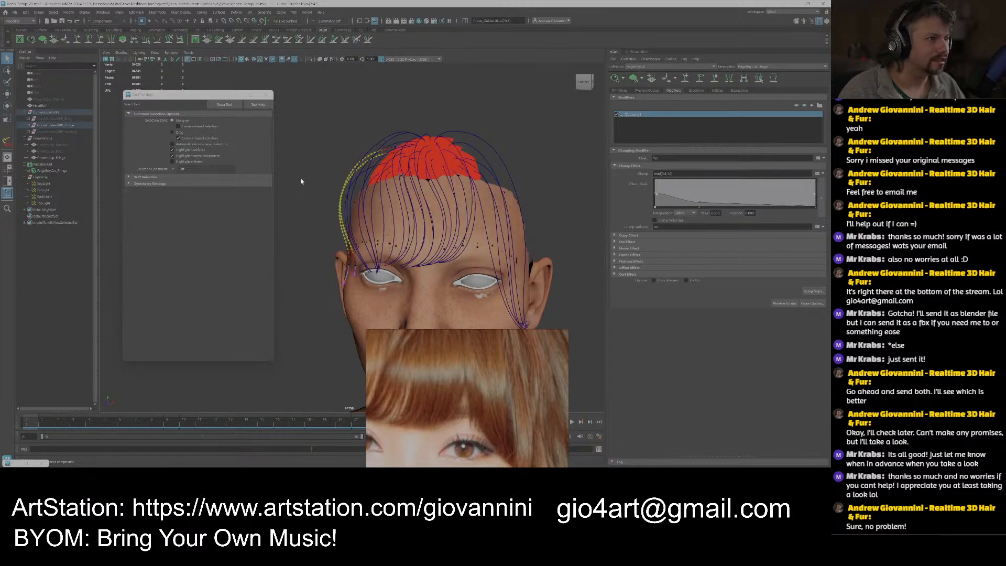
drag(328, 208, 386, 250)
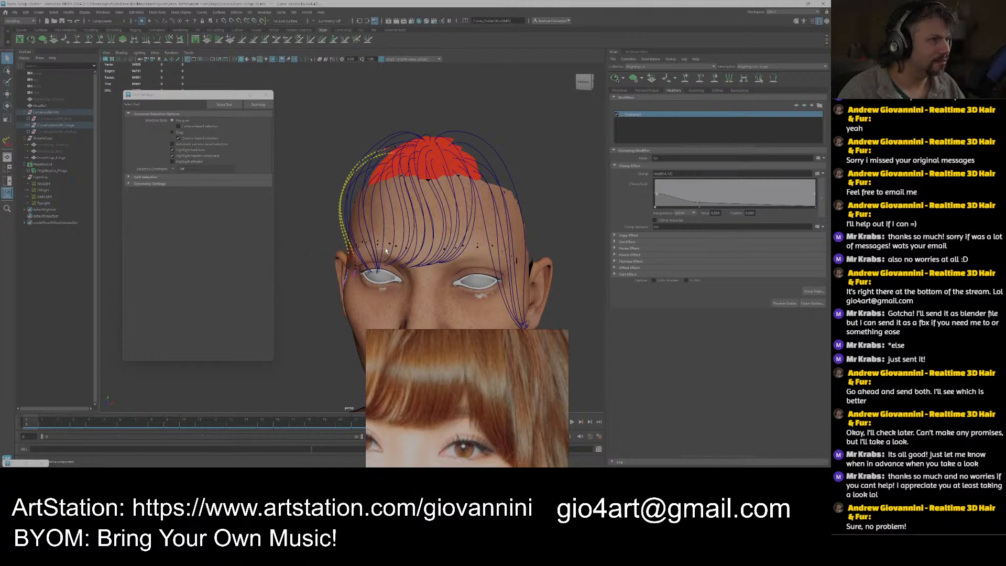
Smooth the selected side guide vertices with the Smooth Curve command, keeping its options window open beside the head.
click(264, 12)
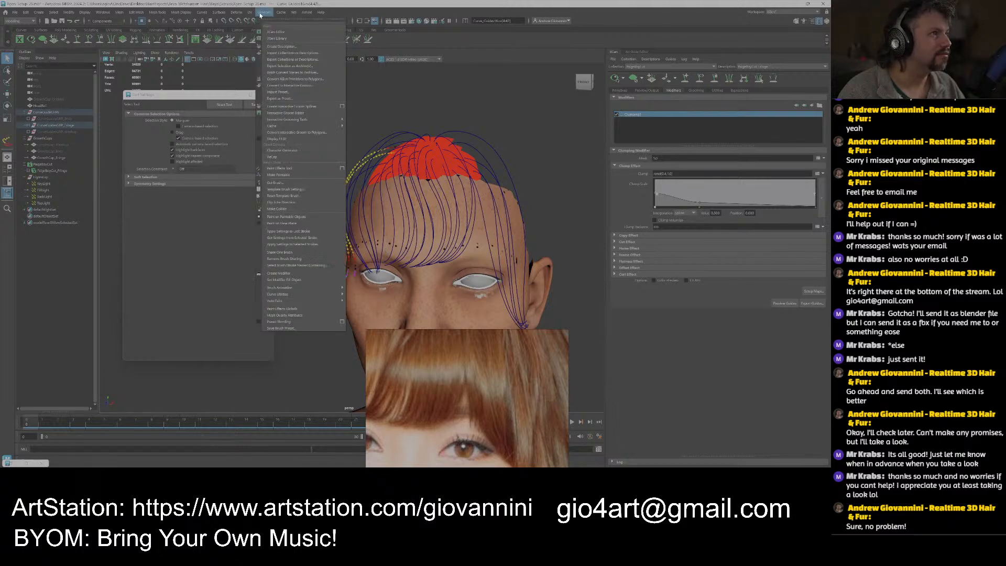
click(209, 16)
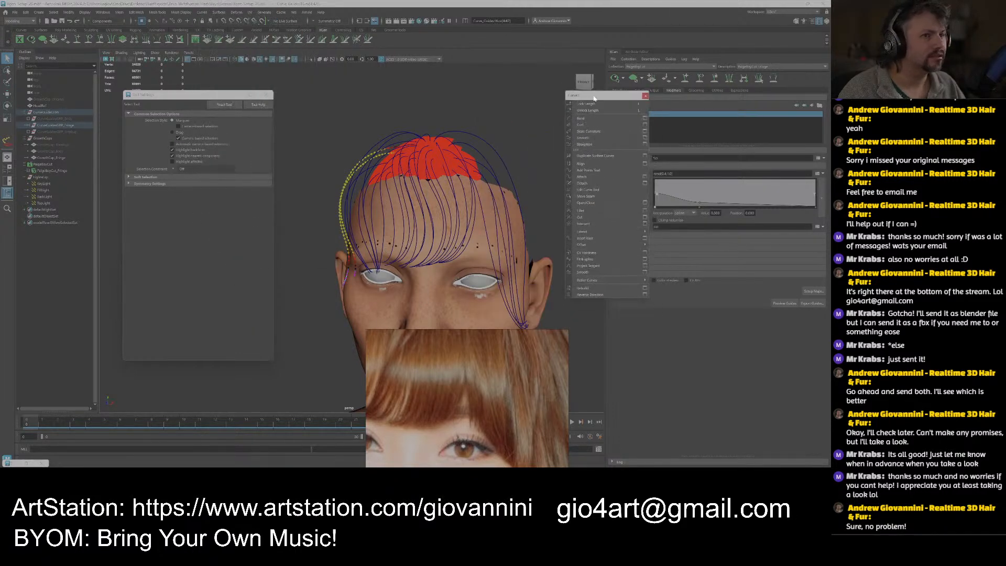
click(643, 262)
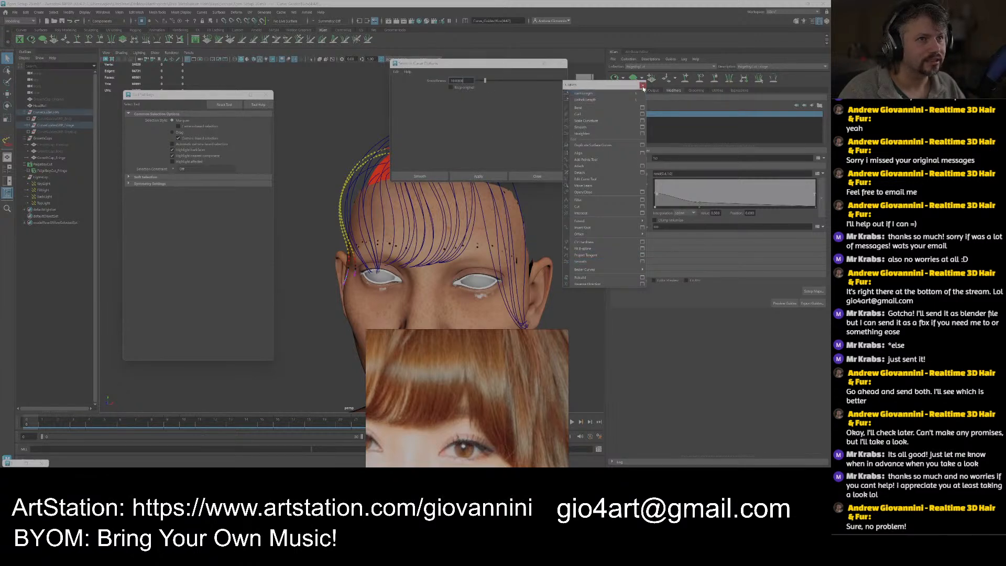
click(641, 85)
drag(485, 67, 617, 81)
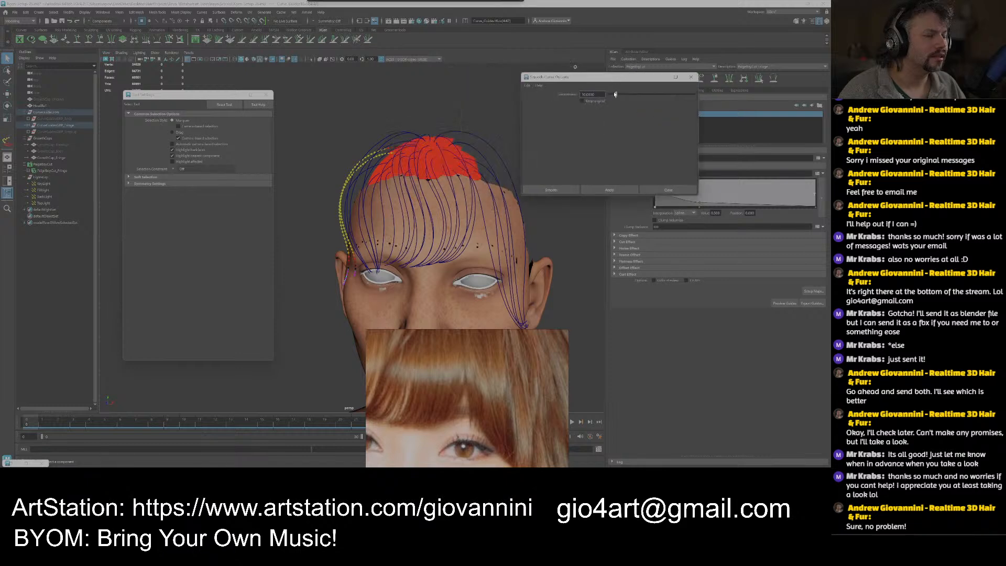
click(604, 189)
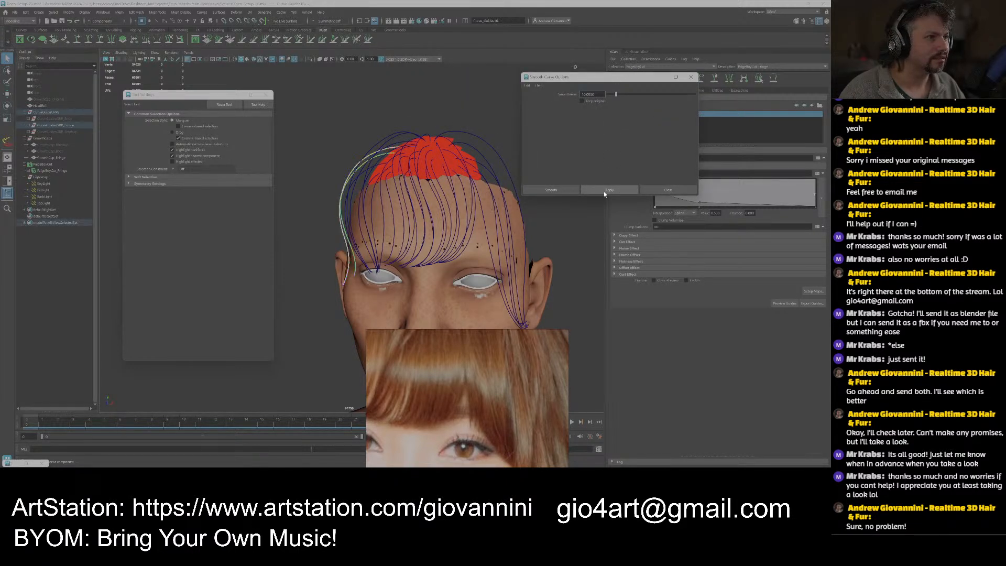
click(604, 191)
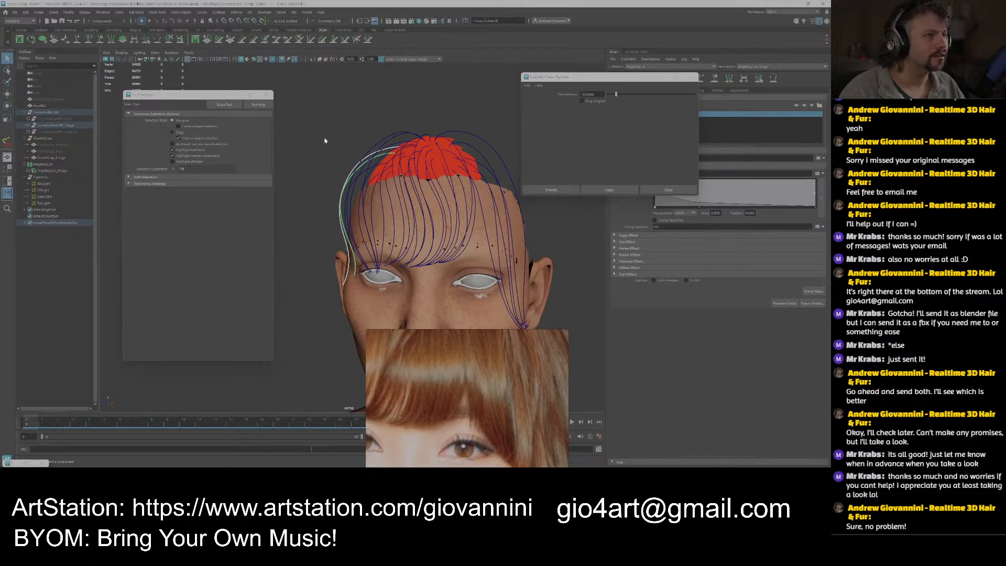
Reselect the side guides' control vertices and smooth them again with a higher smoothness.
click(307, 147)
right_drag(318, 153, 330, 148)
click(348, 181)
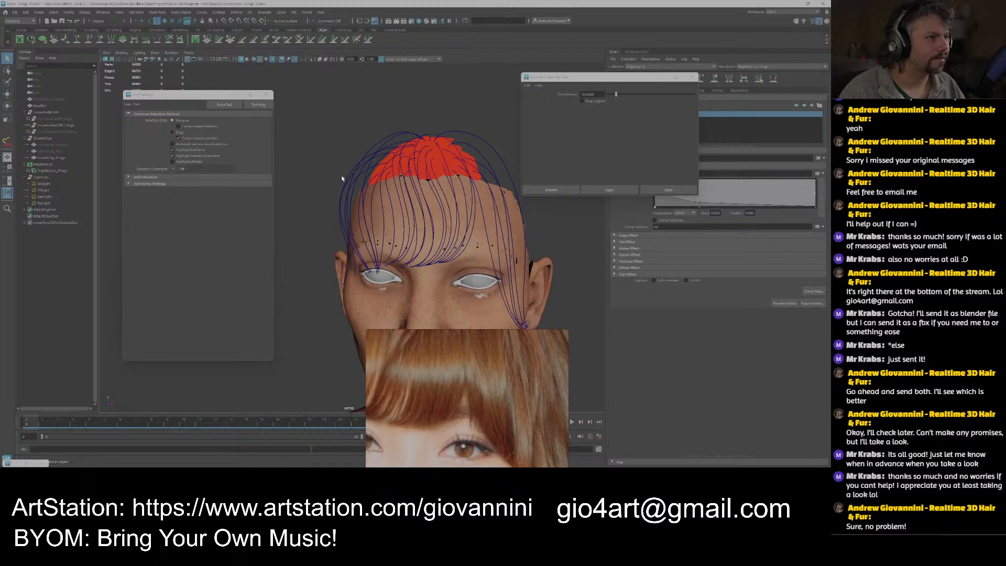
drag(342, 178, 345, 188)
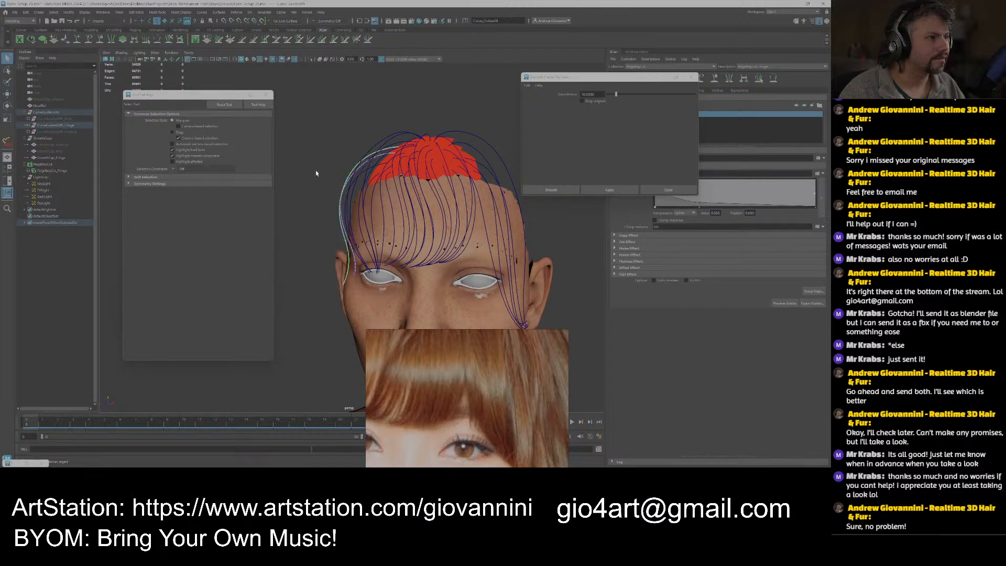
key(F8)
drag(317, 150, 378, 254)
drag(616, 95, 622, 94)
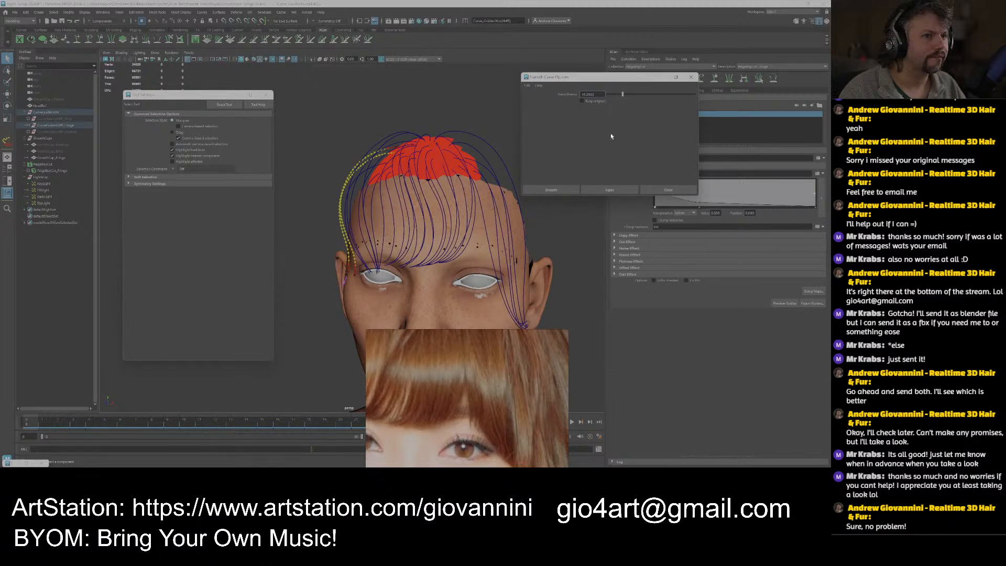
click(599, 191)
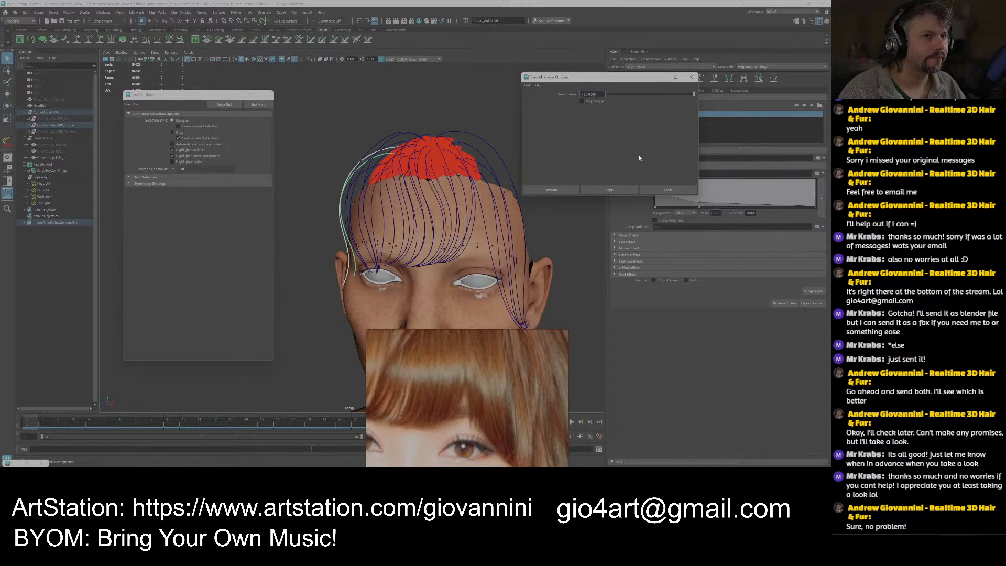
click(606, 190)
click(607, 190)
Set the smoothness to 1000 and apply Smooth Curve repeatedly to the selected side guides.
double_click(597, 94)
text(1000)
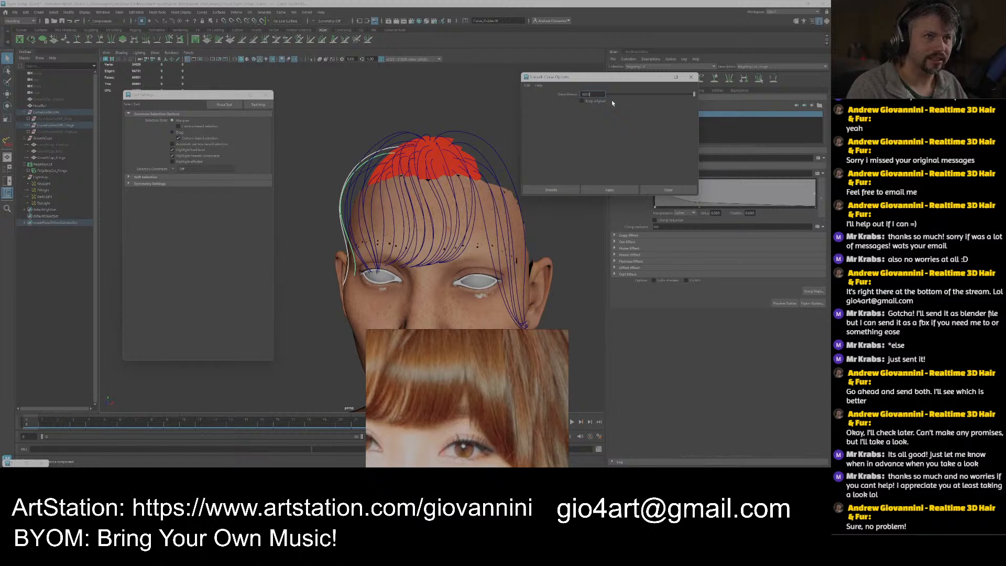
click(598, 189)
click(598, 190)
click(597, 189)
click(597, 189)
click(597, 189)
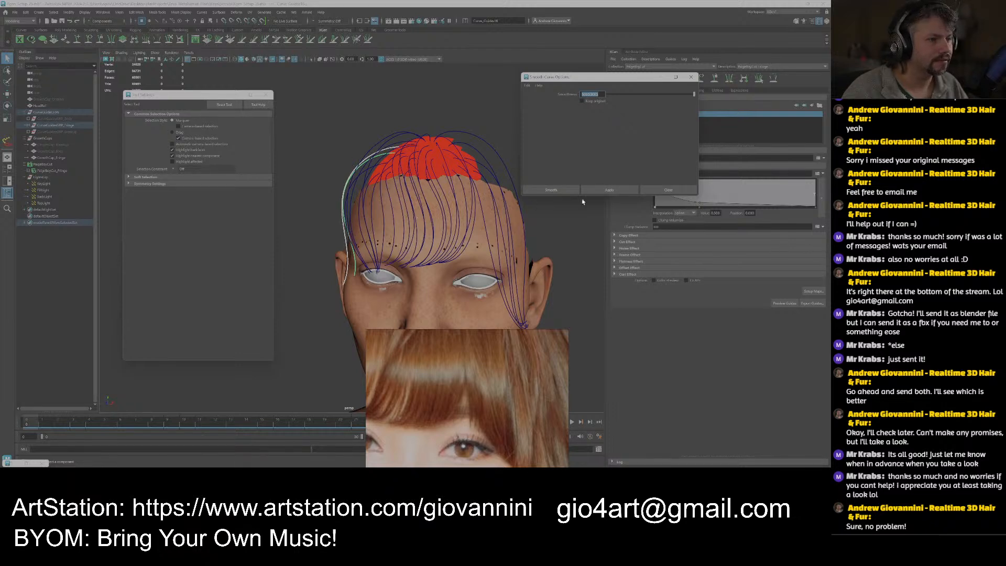
click(599, 190)
click(599, 190)
click(599, 190)
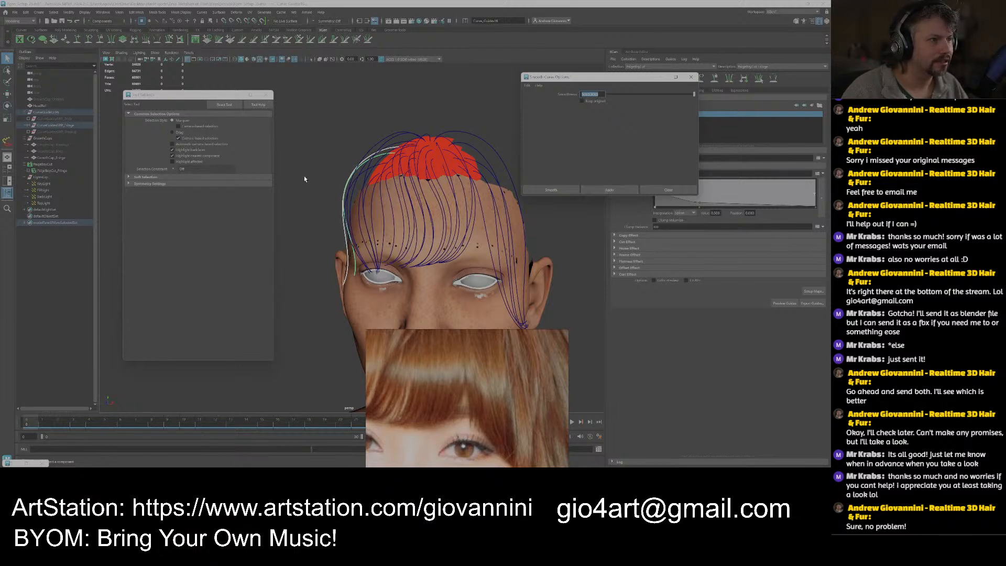
Reselect the side guides and pick their control vertices with soft selection.
drag(343, 188, 344, 190)
key(ctrl+z)
key(ctrl+z)
key(F8)
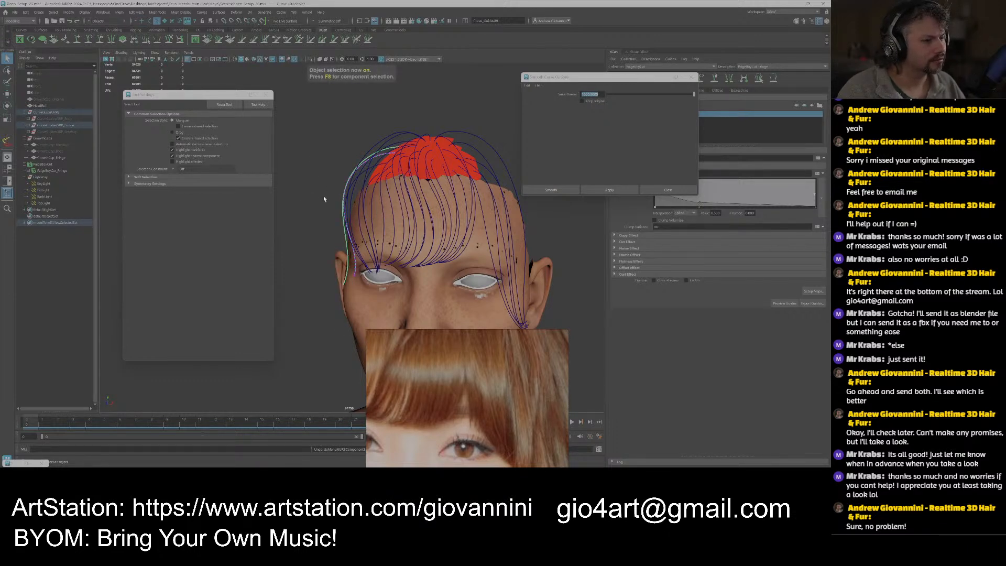
alt+drag(330, 222, 352, 201)
key(F8)
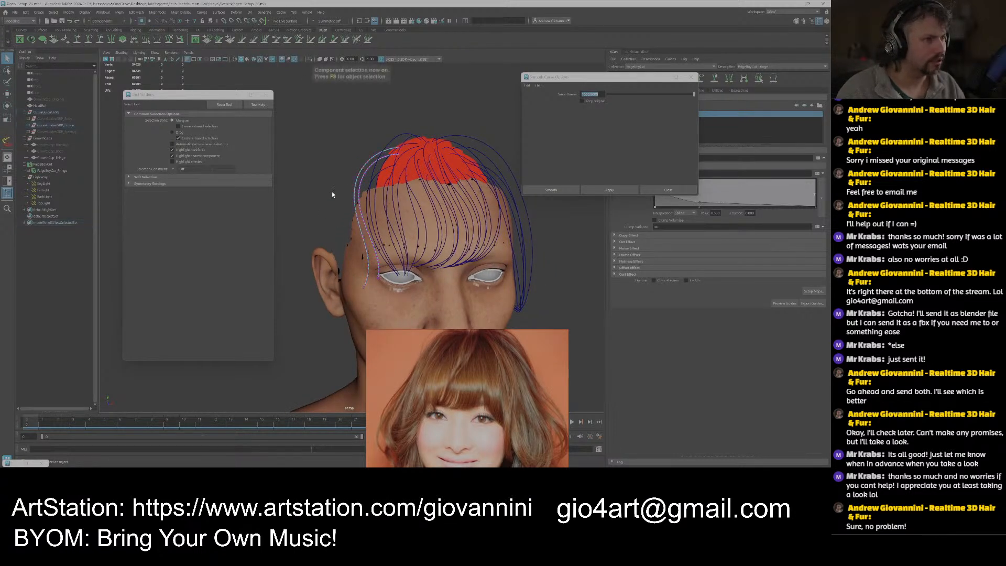
click(362, 202)
mouse_move(361, 202)
alt+mouse_down()
mouse_move(316, 189)
mouse_move(386, 216)
mouse_move(370, 220)
alt+mouse_up()
key(b)
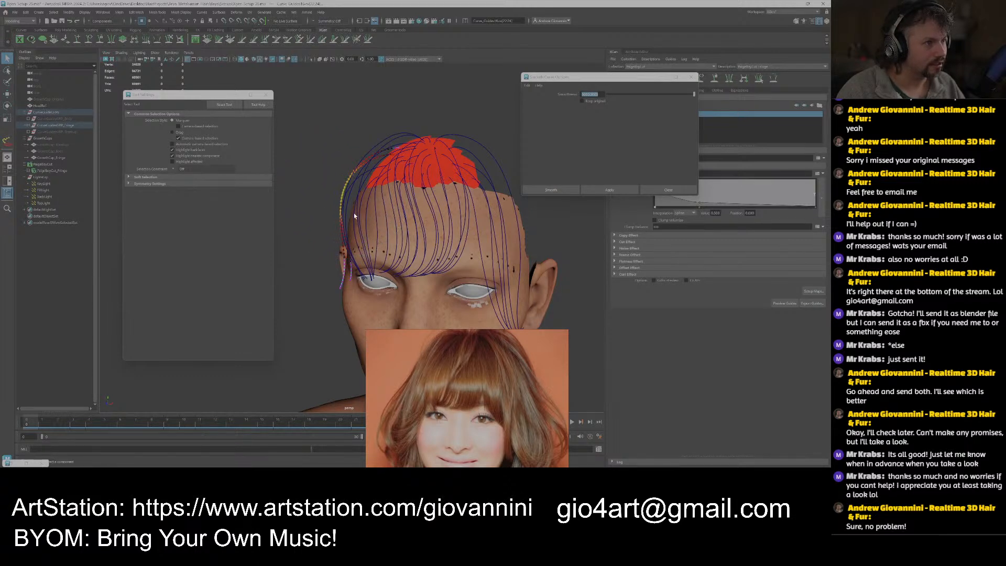
Open the Modeling Toolkit beside the viewport and expand its Soft Selection settings.
click(796, 22)
drag(124, 64, 725, 214)
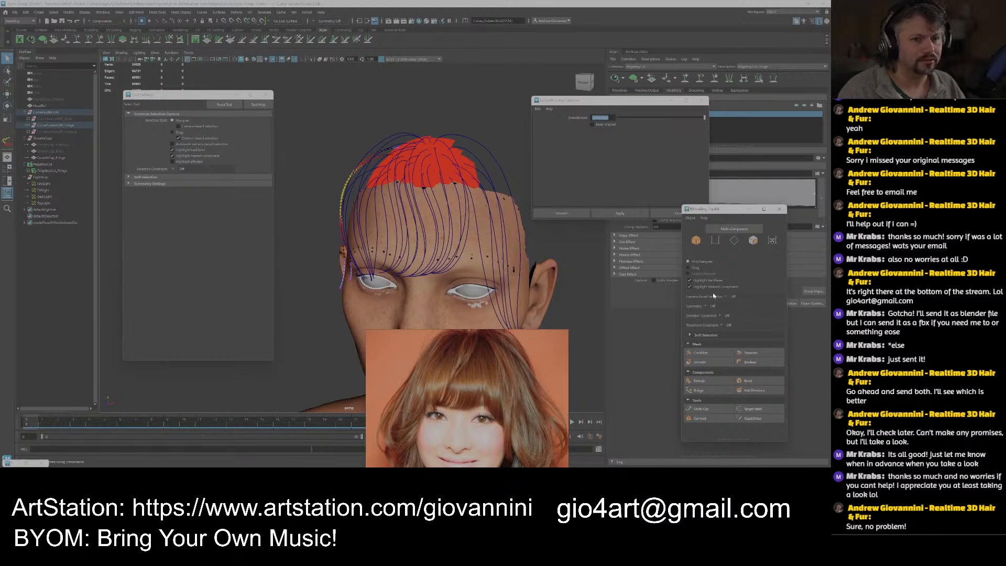
click(700, 335)
scroll(699, 336, down, 1)
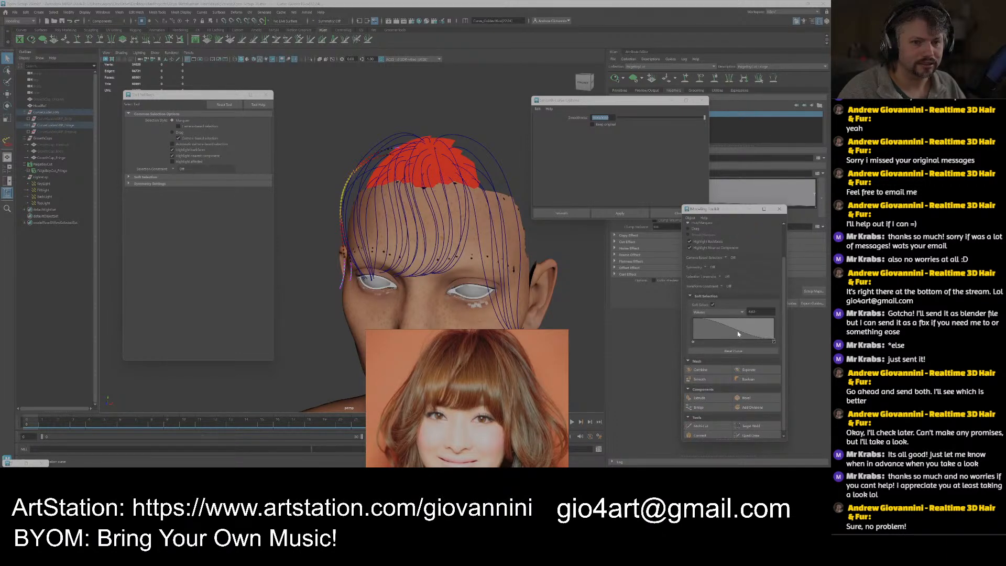
Adjust the shape of the outer side guides near the ear by moving their soft-selected control vertices.
alt+drag(356, 223, 363, 164)
key(w)
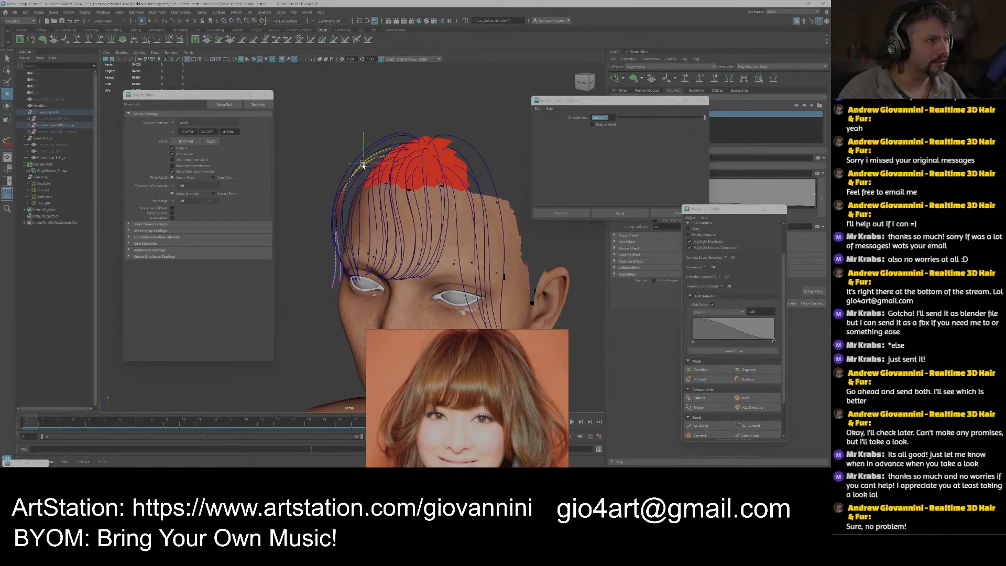
key(e)
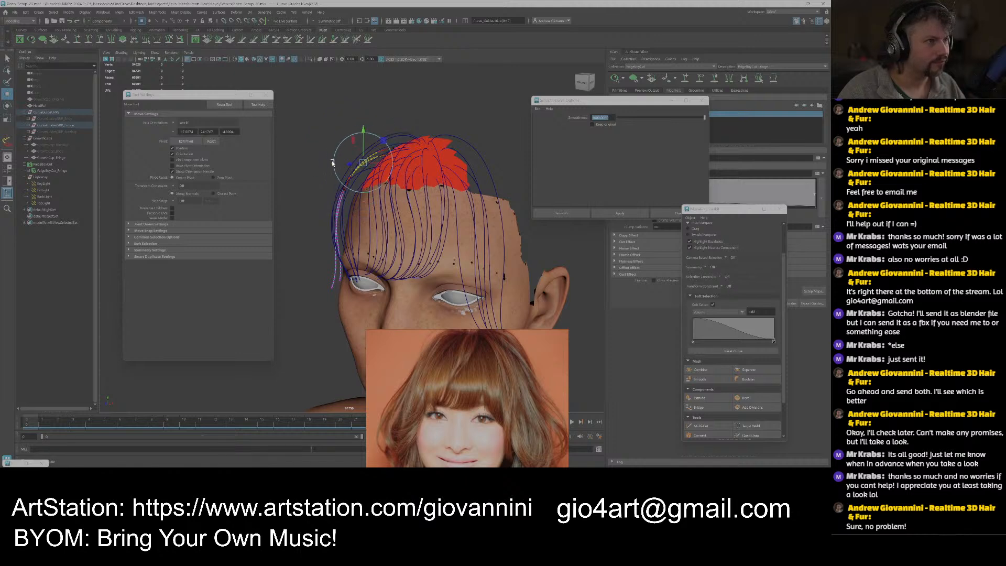
key(w)
drag(315, 206, 418, 242)
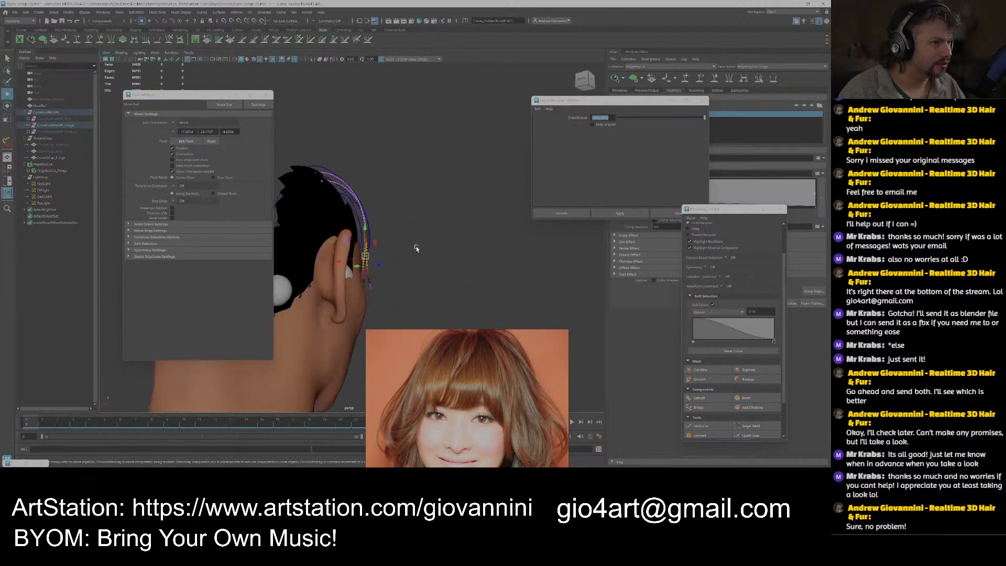
alt+right_drag(418, 242, 428, 247)
drag(408, 247, 364, 239)
drag(369, 245, 371, 246)
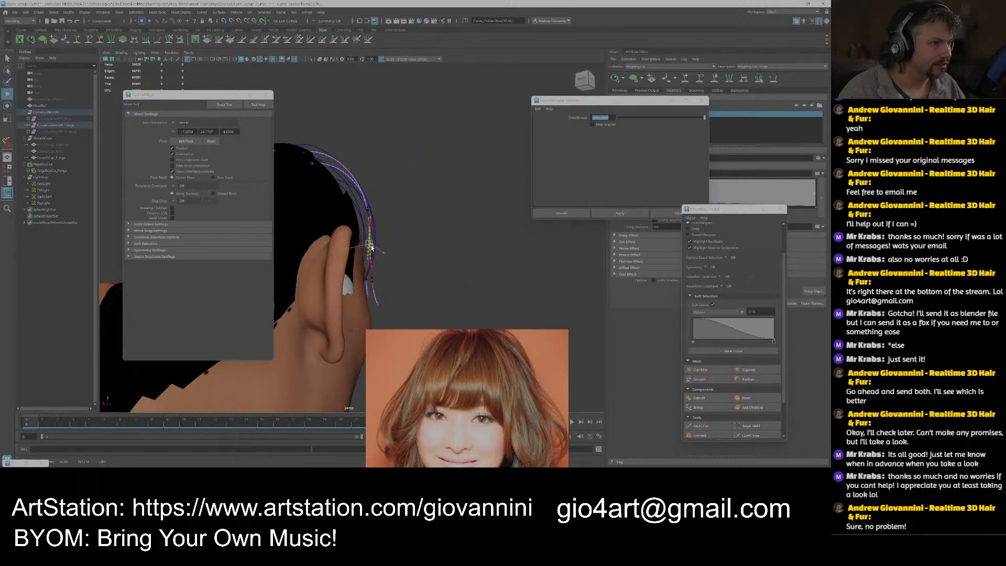
Leave component editing of the side guides and regenerate the fringe's XGen hair preview.
alt+drag(420, 225, 360, 236)
right_drag(303, 141, 318, 132)
alt+right_drag(335, 181, 321, 184)
mouse_move(327, 187)
alt+mouse_down()
mouse_move(381, 191)
mouse_move(339, 191)
alt+mouse_up()
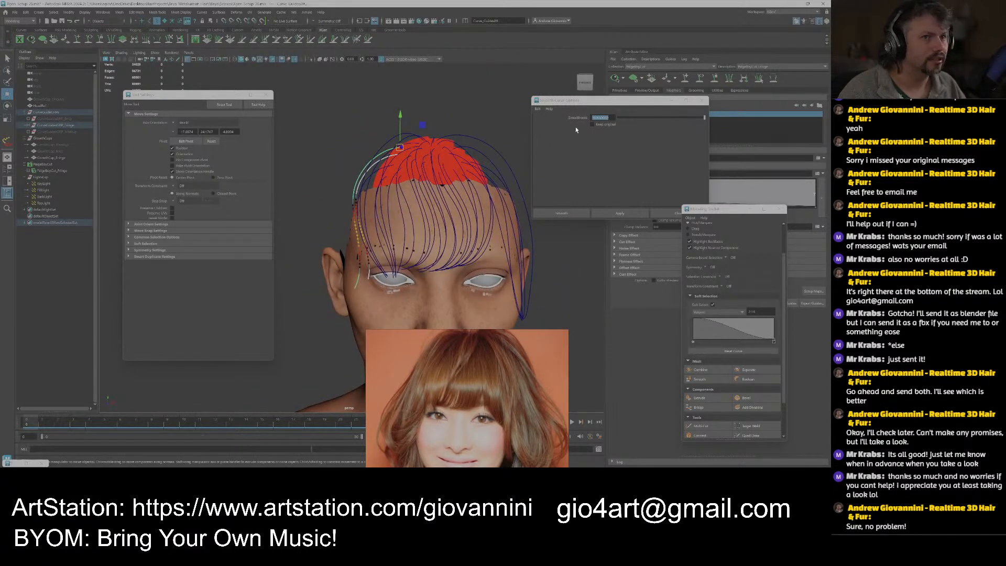
drag(604, 107, 610, 178)
click(614, 77)
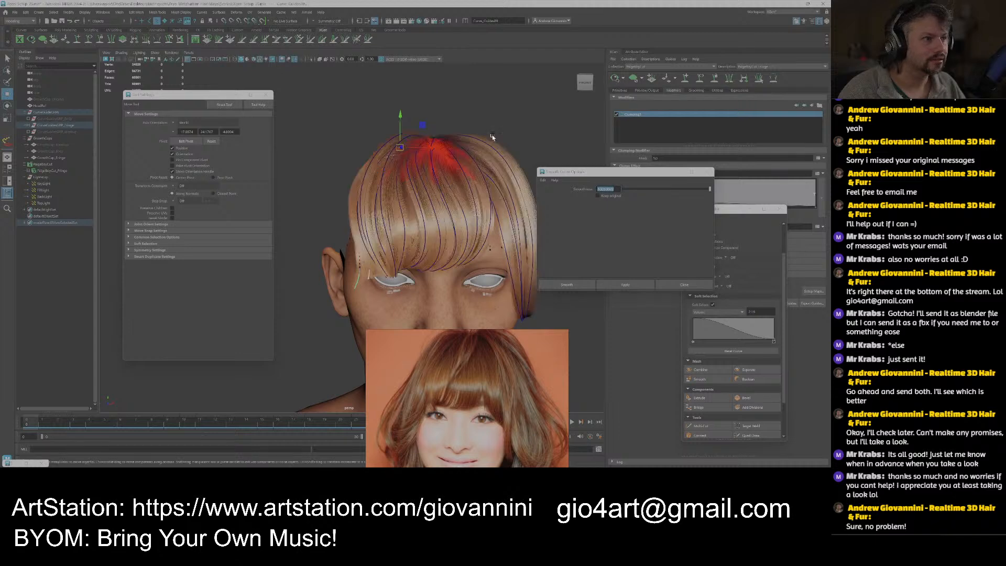
Examine the updated fringe from the front and up close at the side strand tips, closing the Smooth Curve options.
alt+drag(414, 225, 335, 210)
right_drag(293, 128, 320, 119)
click(307, 132)
alt+drag(309, 134, 365, 179)
scroll(374, 221, up, 5)
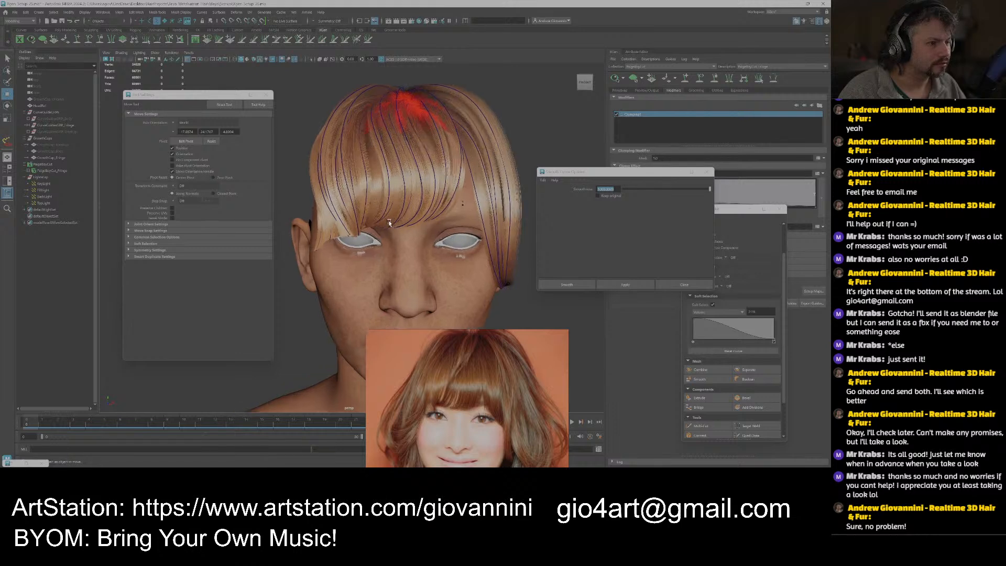
scroll(382, 212, up, 2)
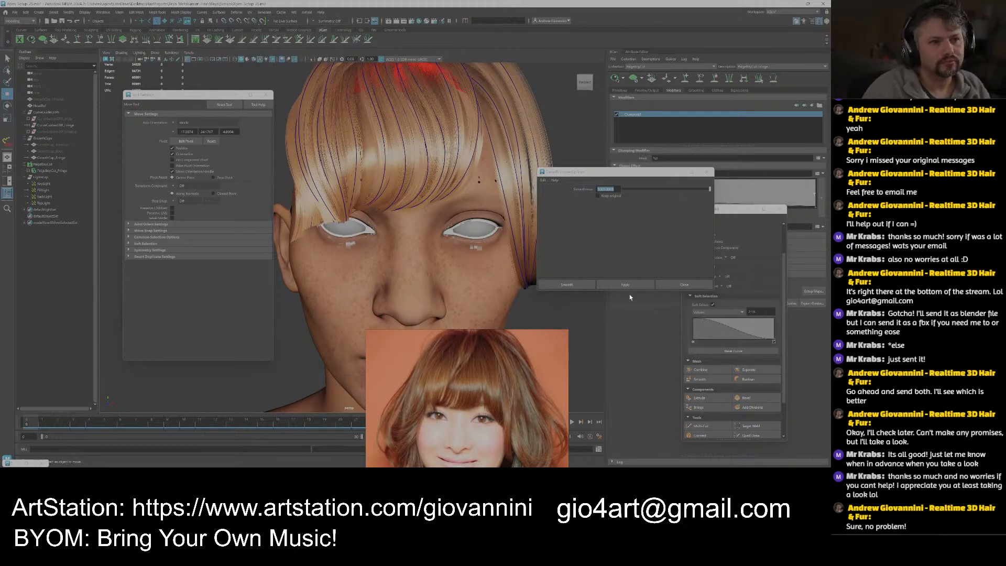
click(668, 283)
scroll(423, 258, up, 5)
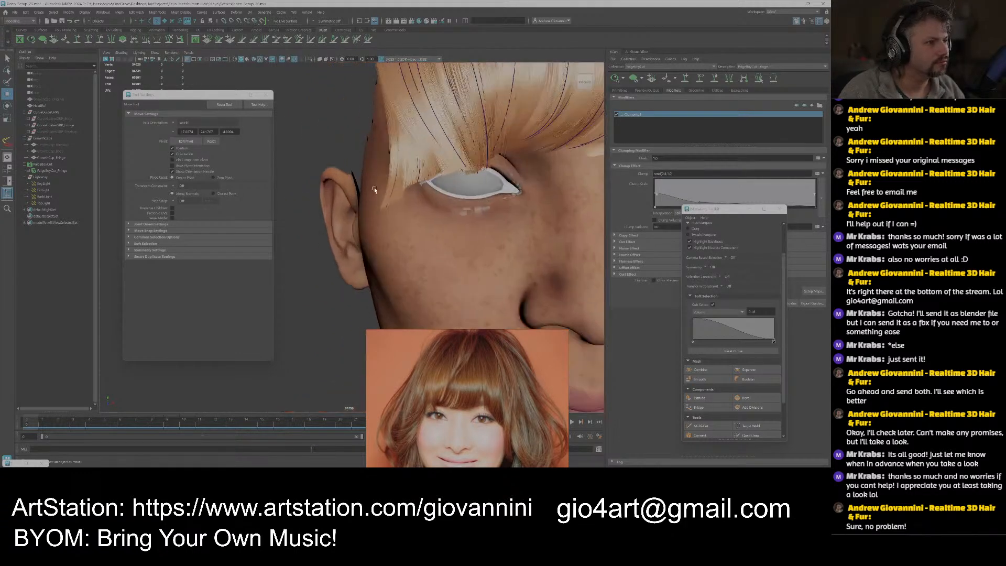
alt+right_drag(373, 184, 407, 179)
alt+middle_drag(407, 179, 388, 232)
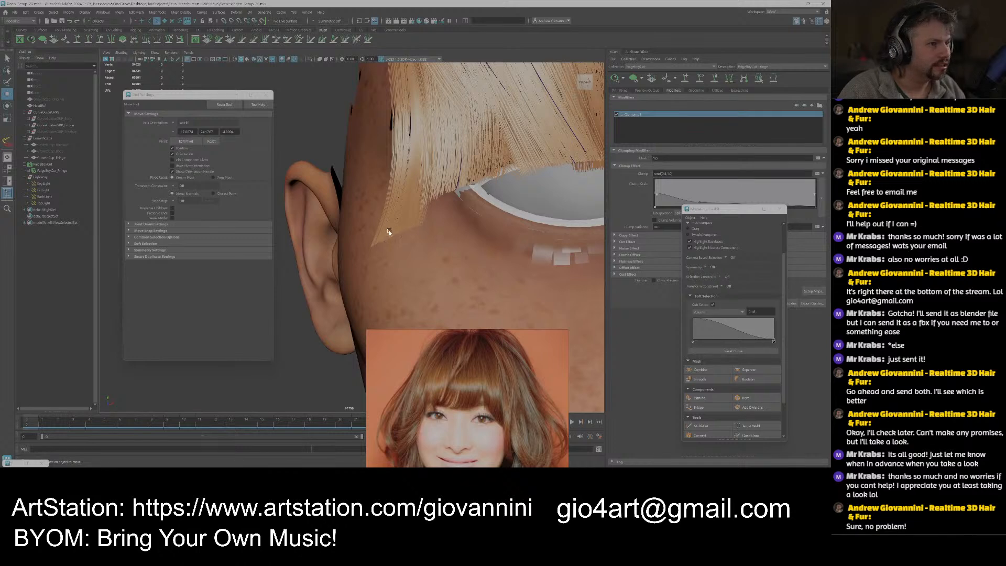
Select the outermost side guide curve and close the Modeling Toolkit window.
click(375, 234)
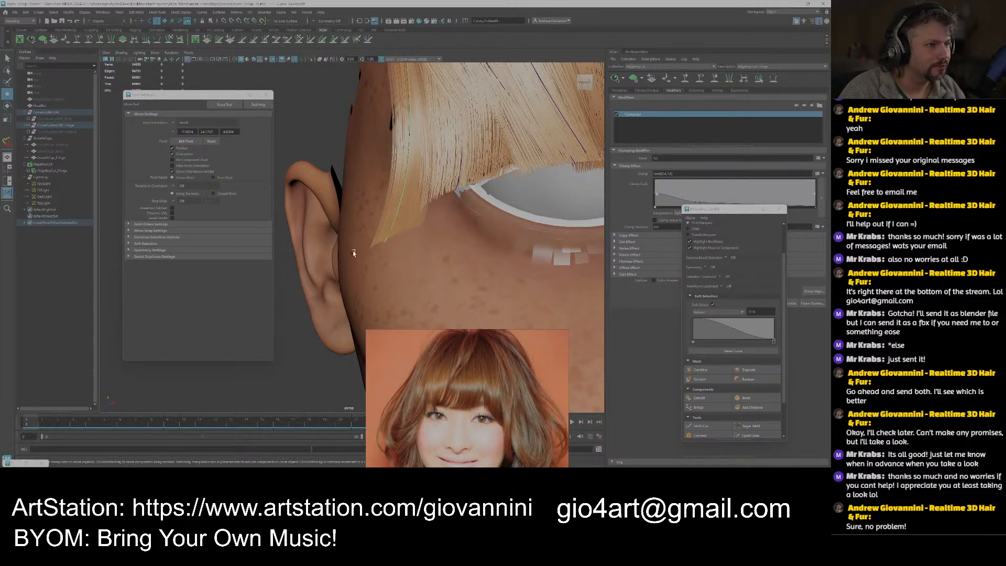
mouse_move(477, 207)
alt+right_down()
mouse_move(446, 218)
mouse_move(488, 209)
alt+right_up()
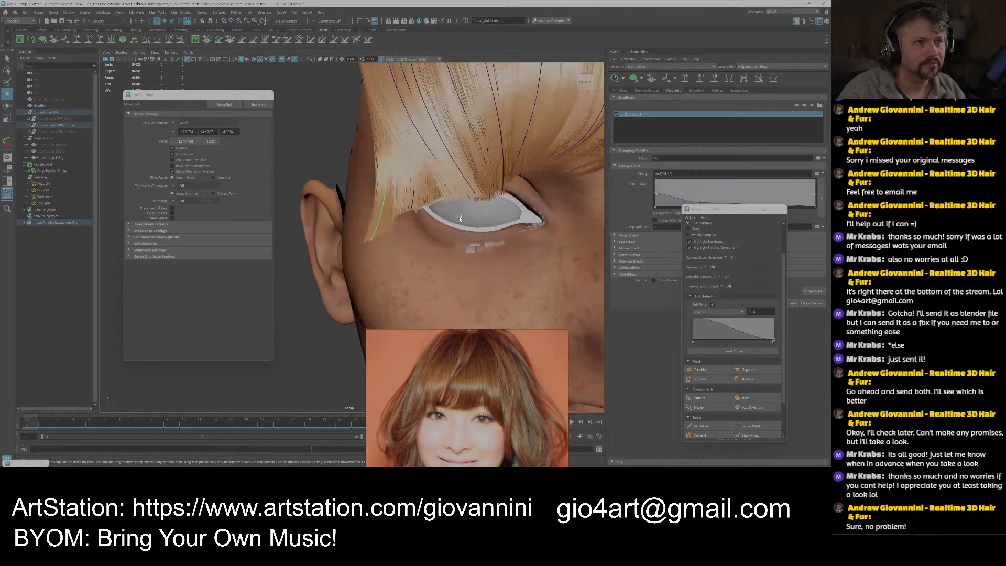
alt+middle_drag(486, 199, 464, 212)
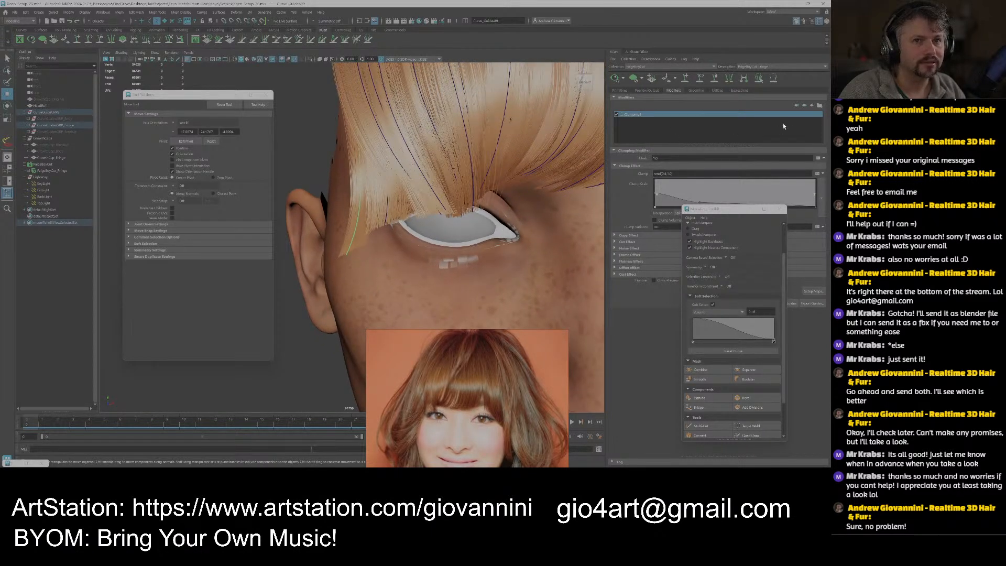
click(777, 210)
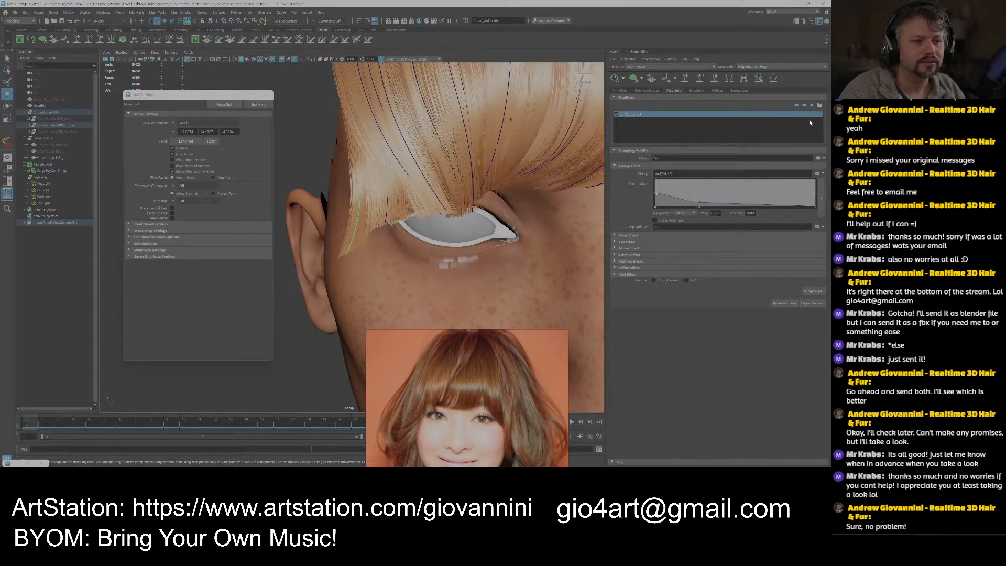
Examine the reference photos, comparing the fringe and looking closely at how the long side strands clump.
drag(507, 347, 535, 359)
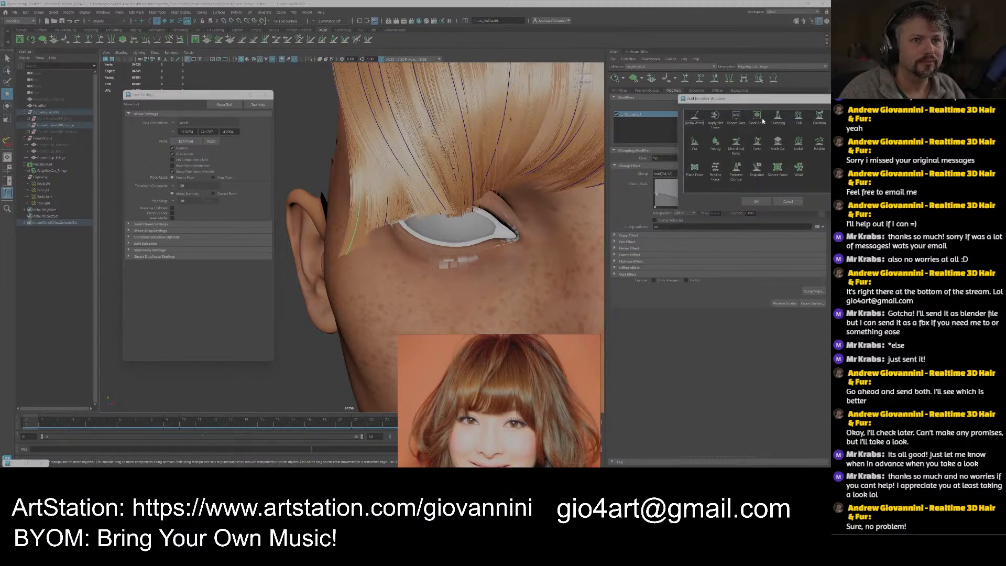
scroll(503, 411, up, 5)
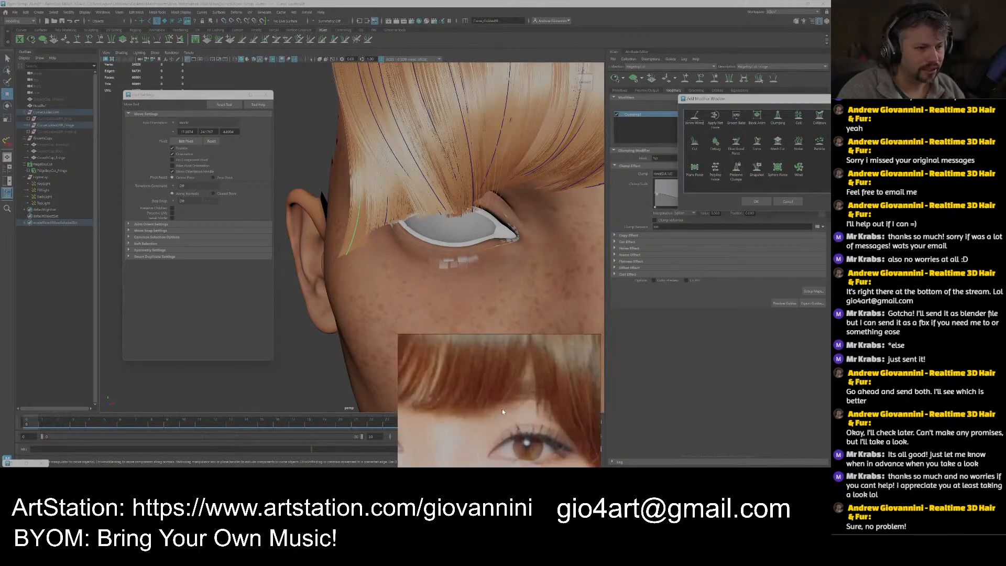
scroll(502, 396, down, 5)
key(Right)
scroll(498, 391, up, 3)
scroll(498, 390, down, 5)
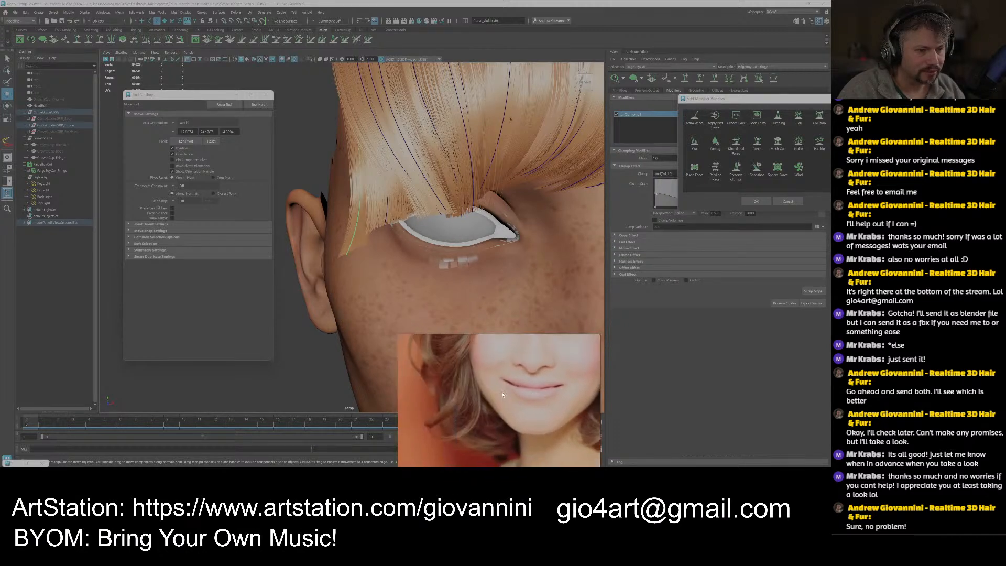
scroll(461, 400, up, 5)
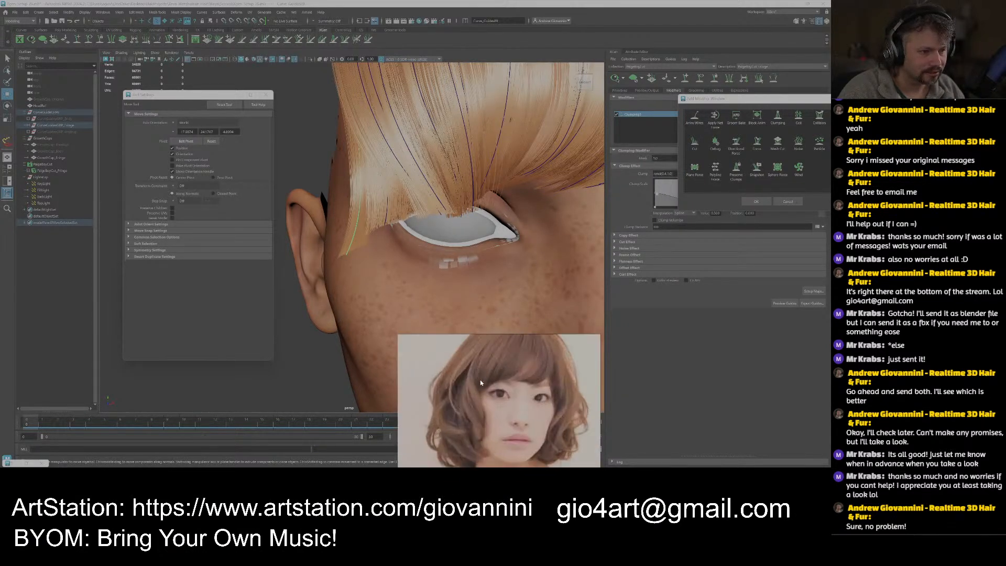
scroll(479, 393, down, 4)
scroll(540, 382, up, 4)
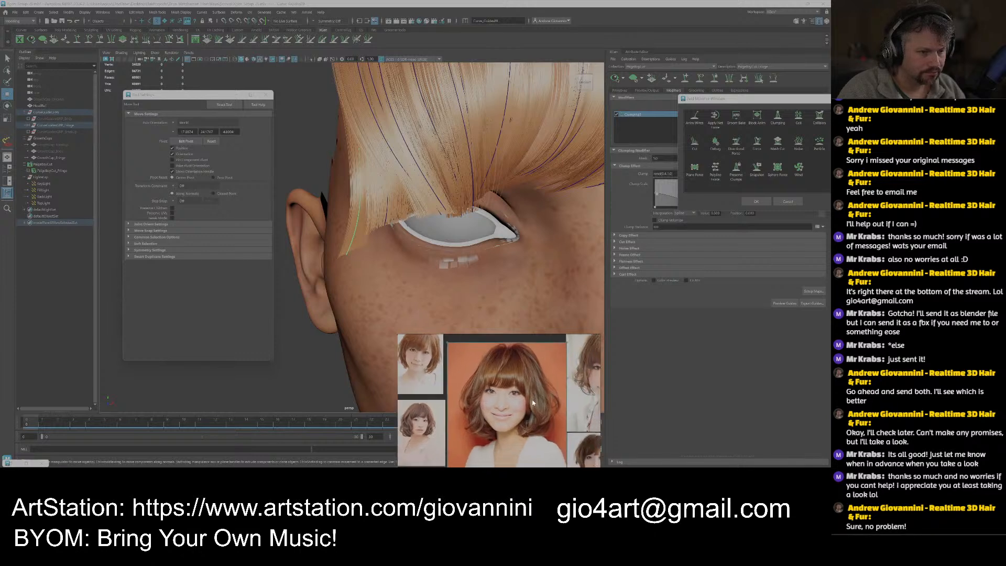
scroll(542, 381, up, 4)
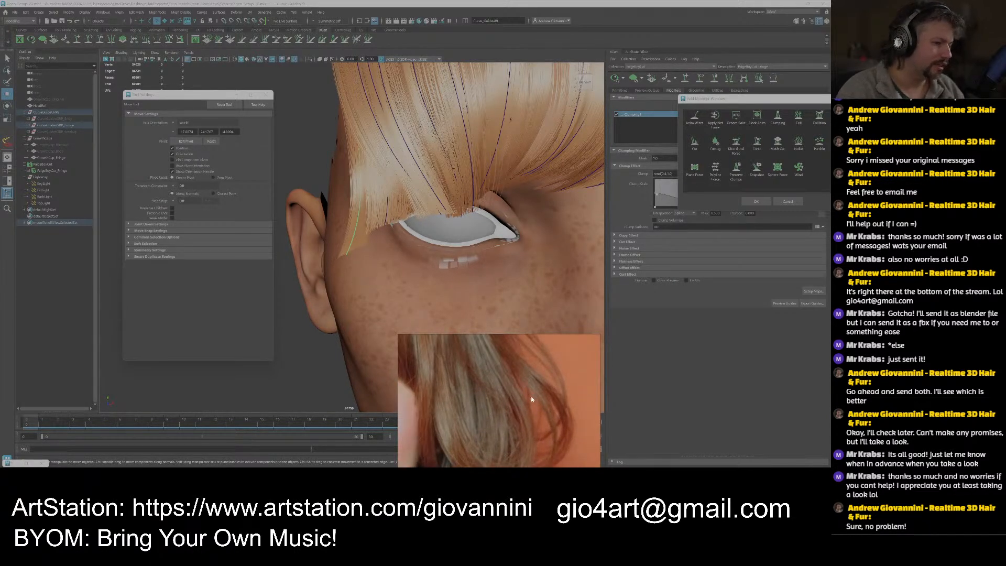
middle_drag(515, 378, 504, 382)
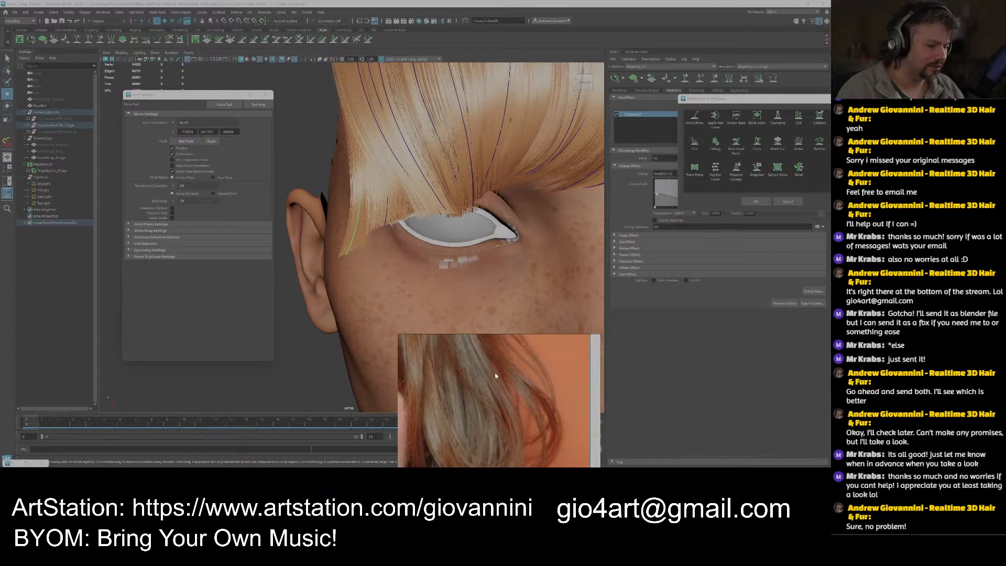
Switch to Snipping Tool and capture the close-up of the side strands in the reference photo.
key(super)
text(snipping Tool)
click(505, 344)
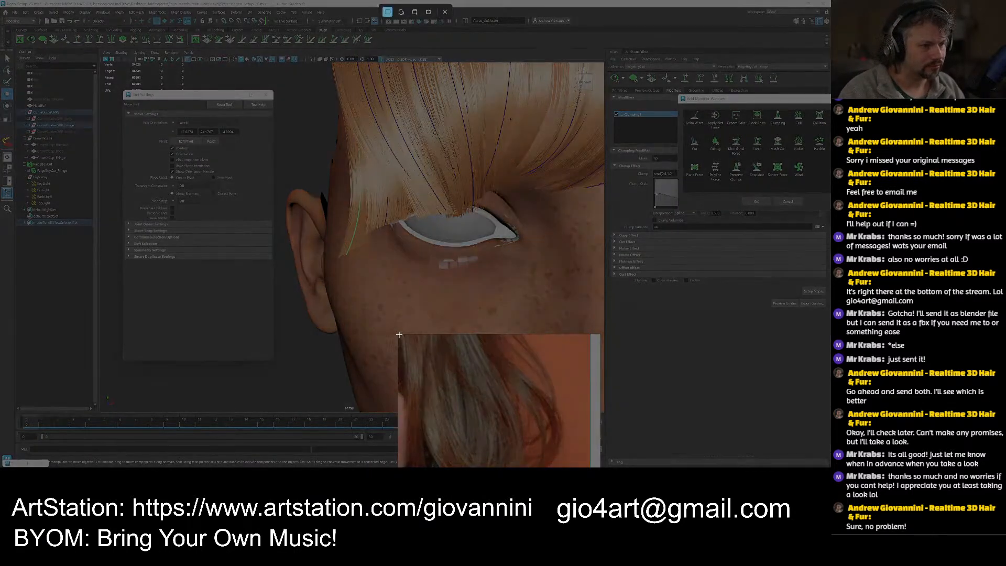
drag(397, 334, 593, 466)
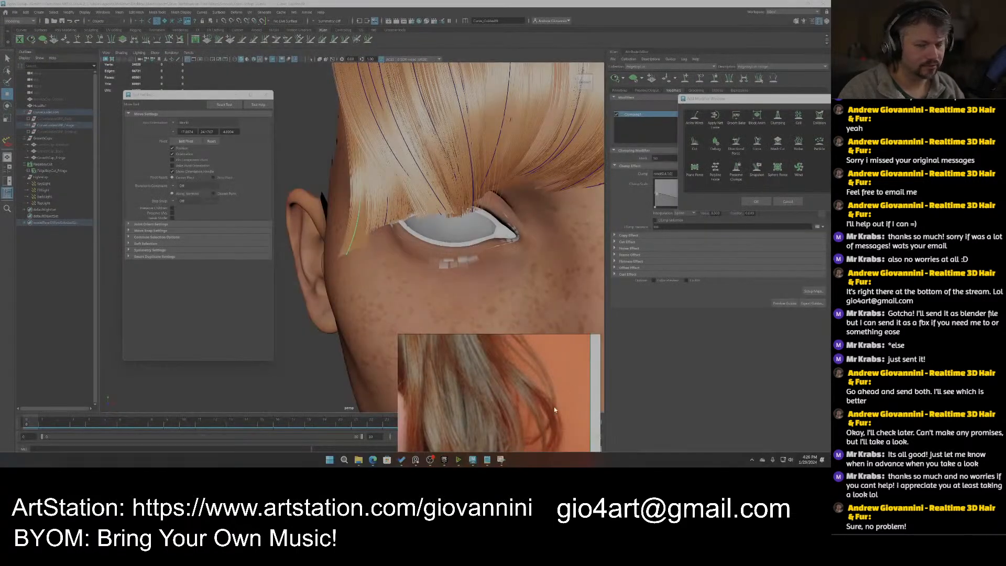
click(501, 459)
drag(466, 206, 359, 141)
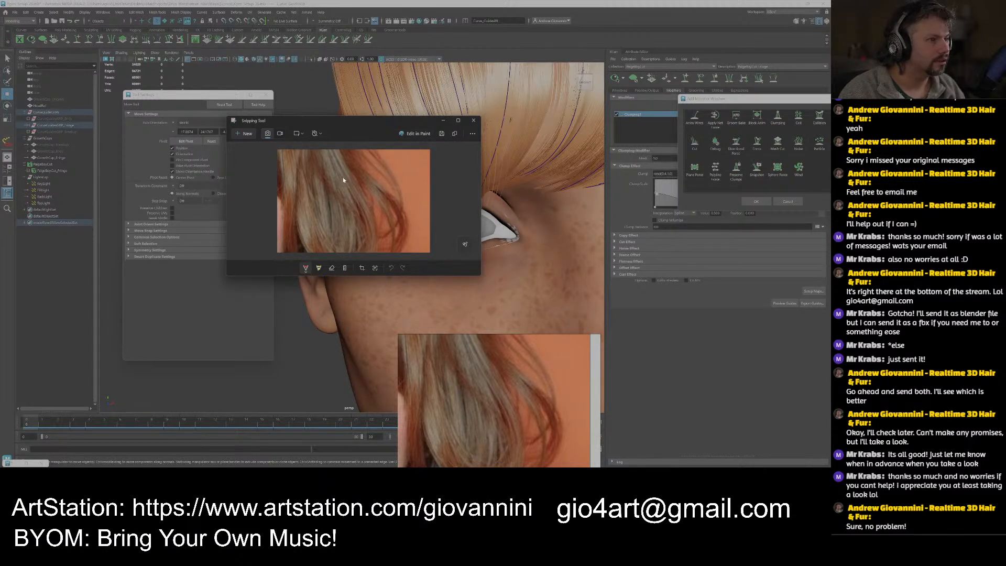
Trace the strand's nested clumps on the snip in red, blue, yellow and another colour, and close the snip.
drag(328, 151, 366, 230)
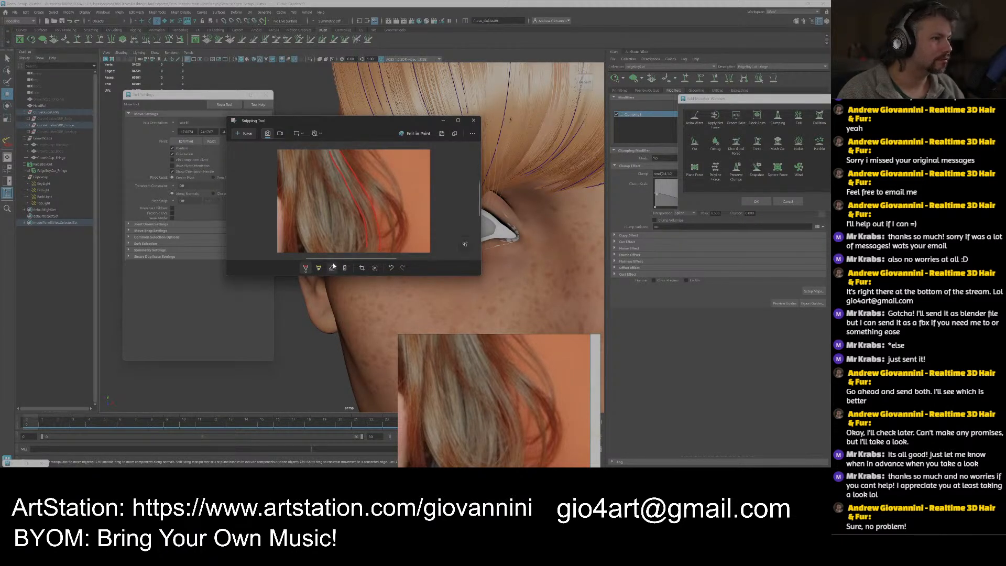
click(306, 268)
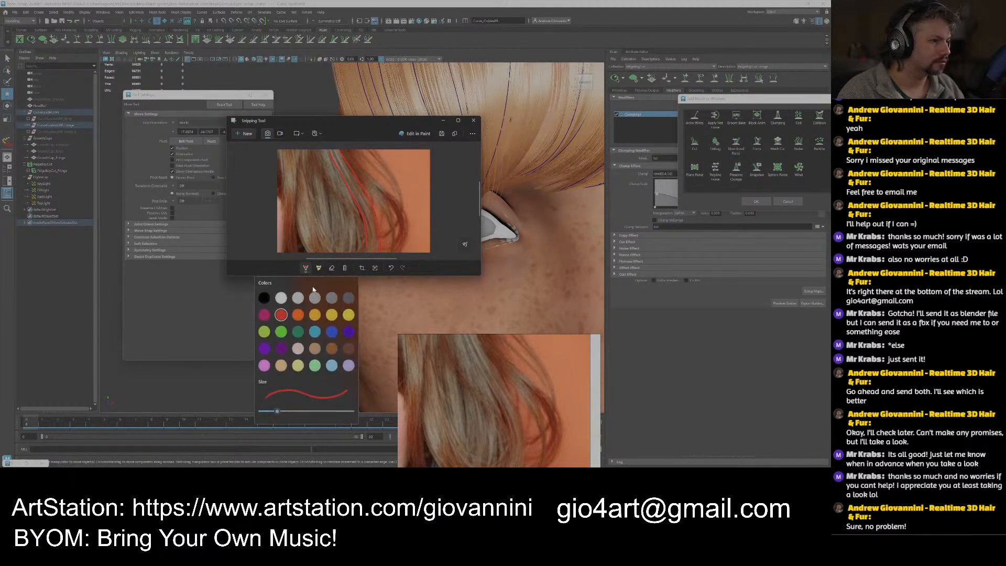
click(318, 332)
drag(344, 168, 374, 217)
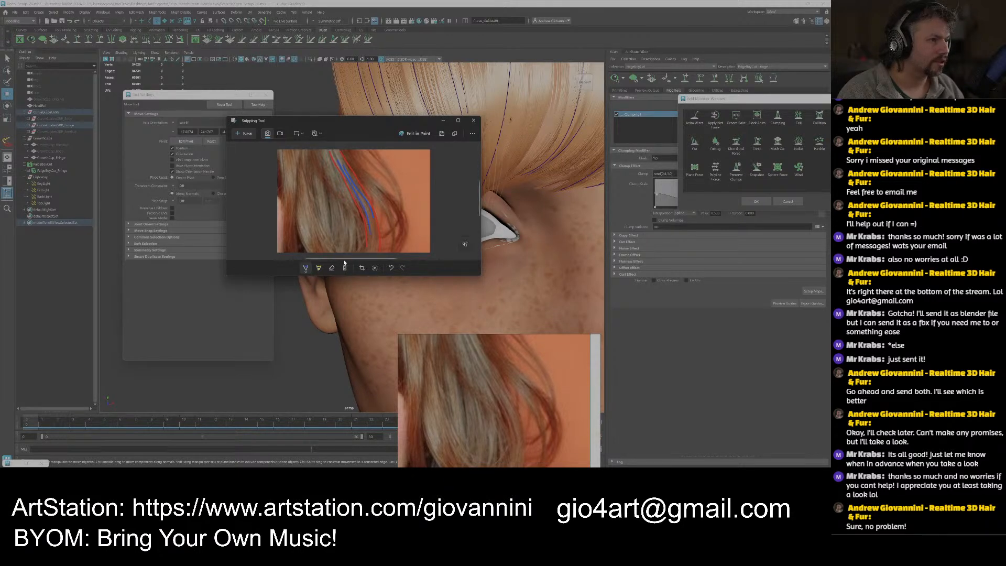
click(306, 268)
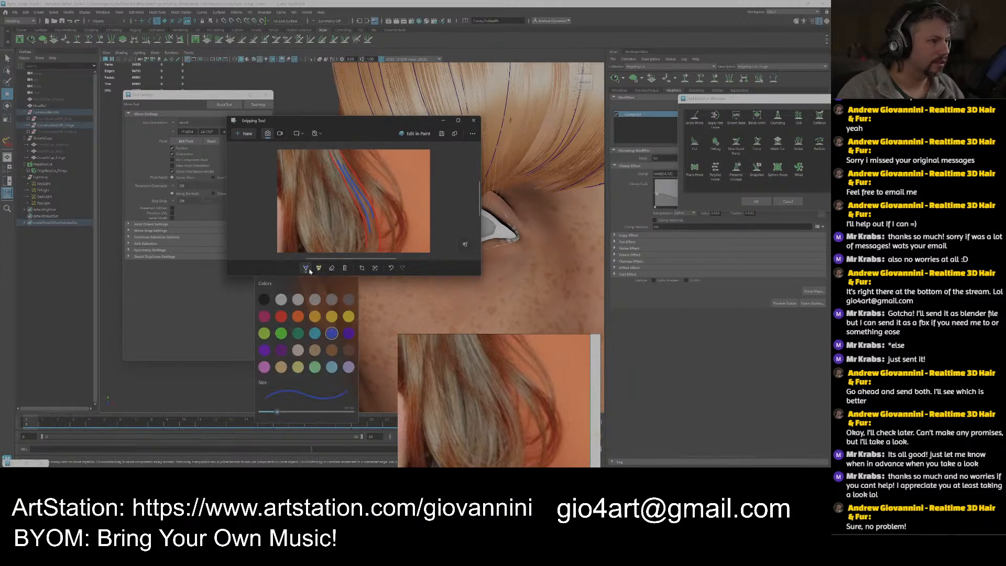
click(348, 314)
drag(365, 210, 373, 251)
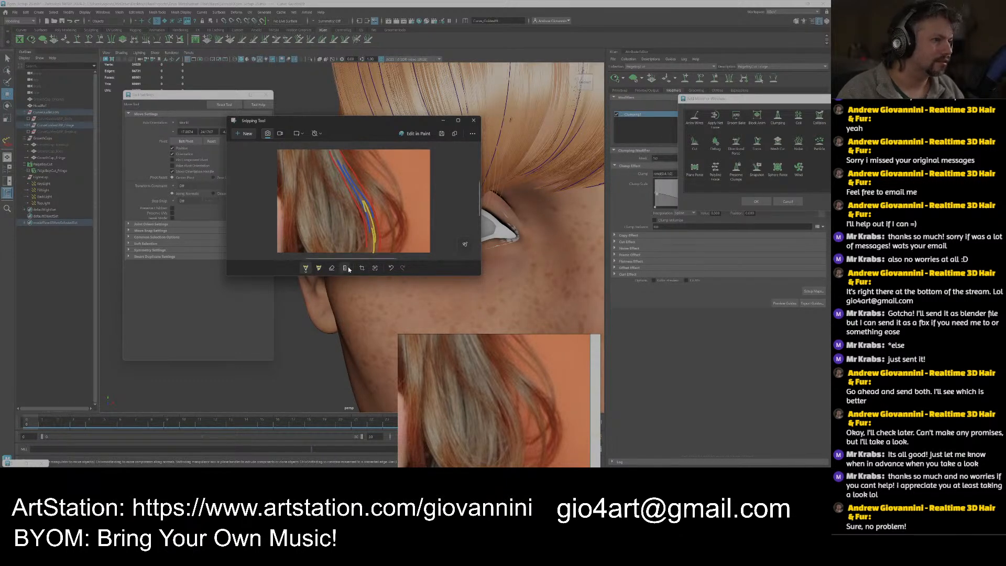
click(306, 267)
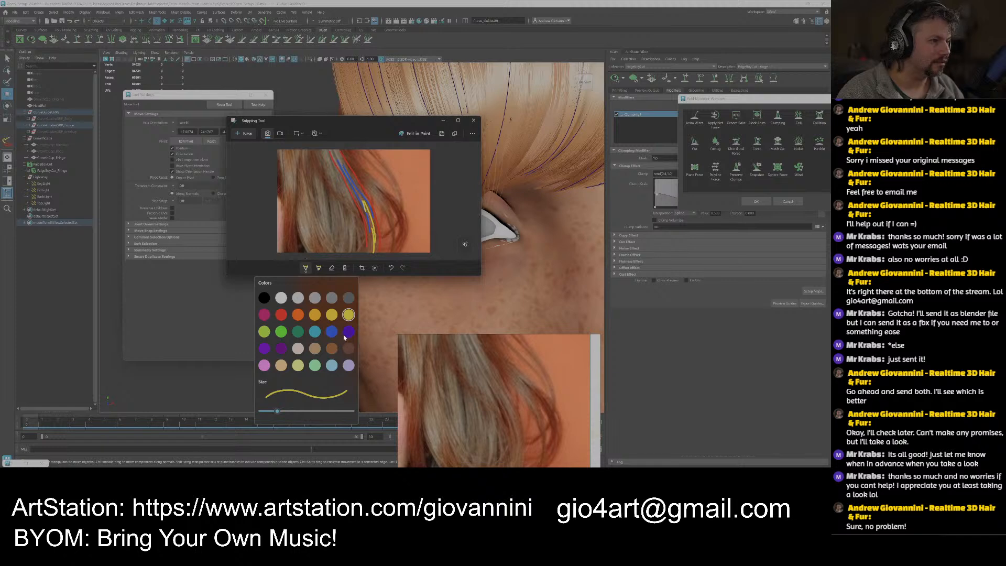
click(266, 323)
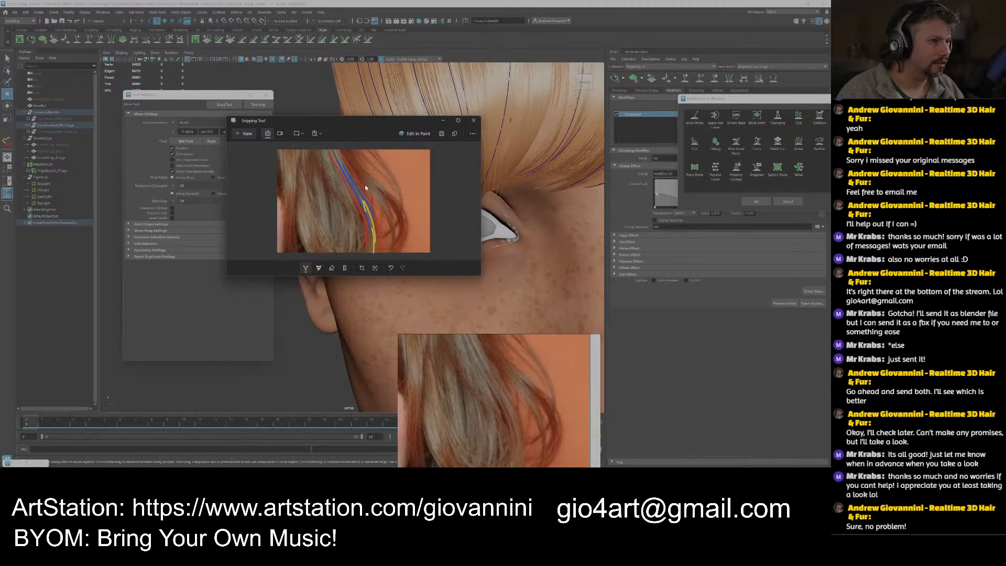
drag(341, 164, 373, 250)
click(473, 120)
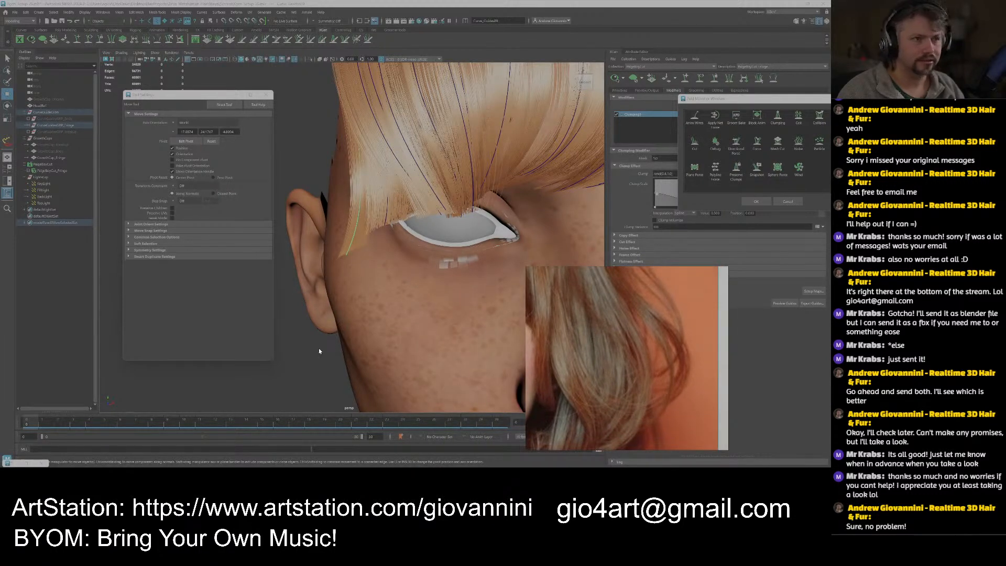
Add a second Clumping modifier to the fringe and move the reference image off the modifier settings.
drag(751, 97, 407, 141)
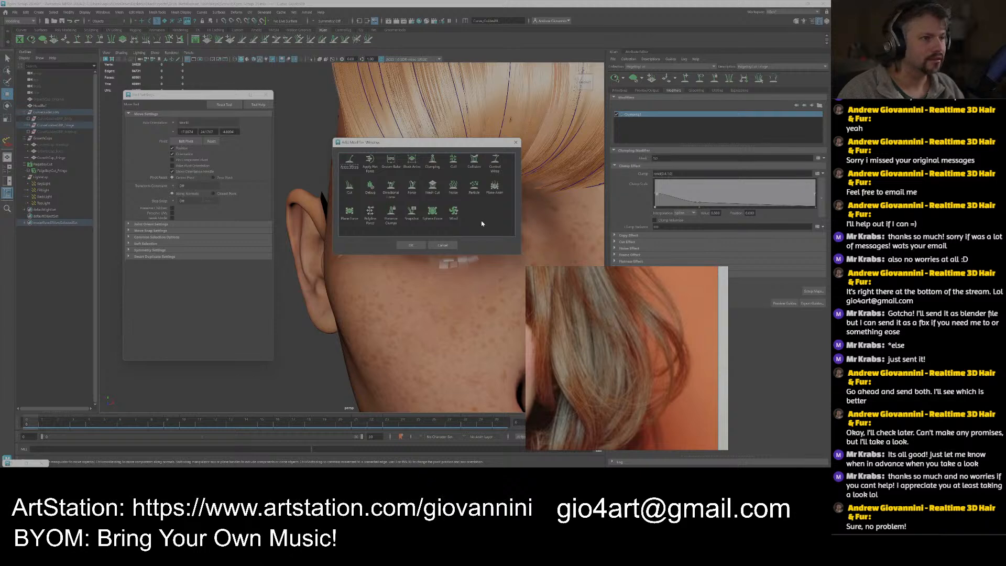
click(433, 163)
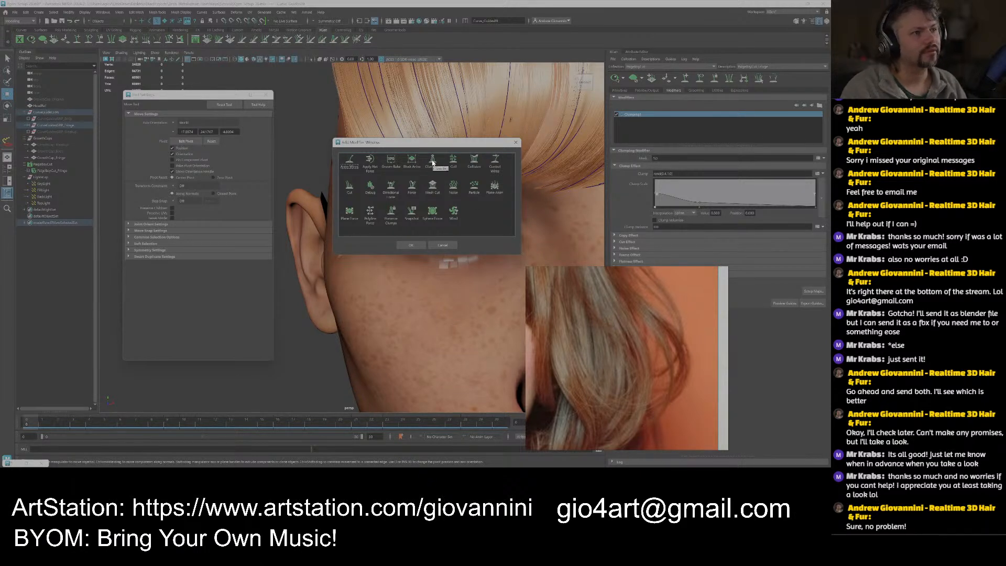
click(410, 245)
right_drag(620, 292, 123, 234)
alt+middle_drag(418, 233, 395, 260)
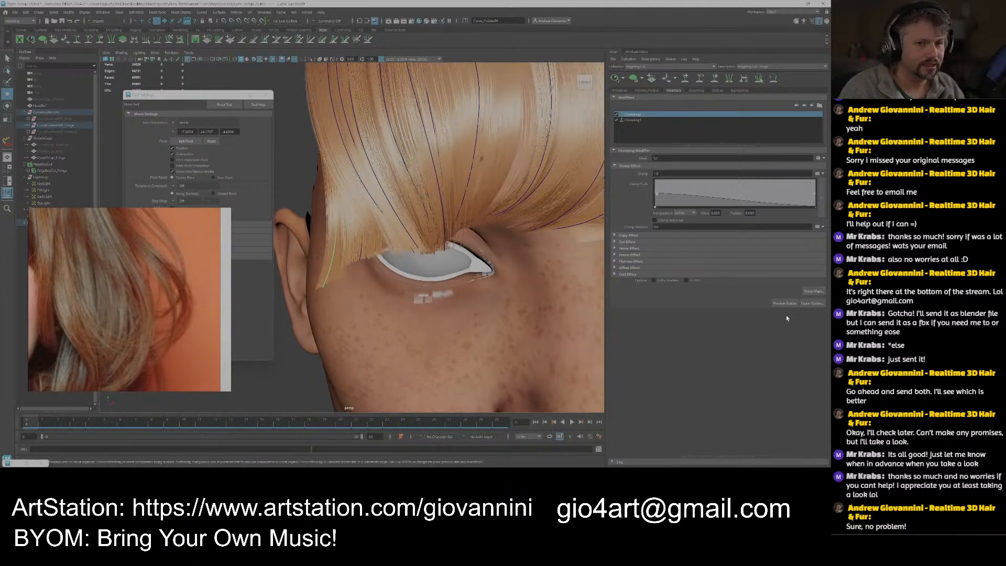
Open the new Clumping modifier's map setup and generate clump points at density 1.0 on the scalp.
click(814, 293)
drag(411, 163, 315, 246)
drag(162, 236, 746, 323)
alt+drag(465, 239, 472, 288)
alt+right_drag(506, 285, 487, 246)
alt+drag(487, 246, 452, 256)
key(q)
scroll(444, 280, up, 4)
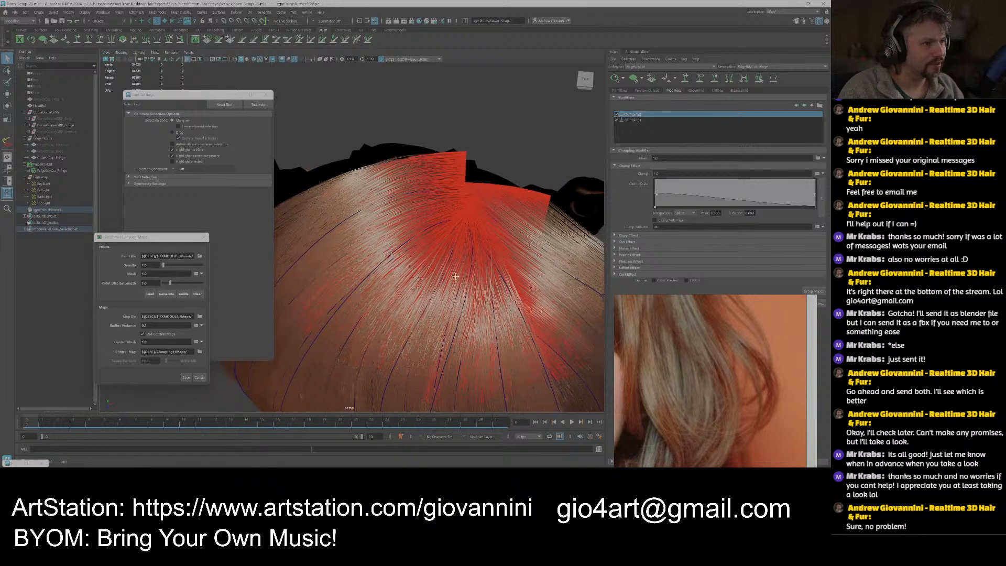
alt+middle_drag(445, 279, 412, 257)
click(167, 294)
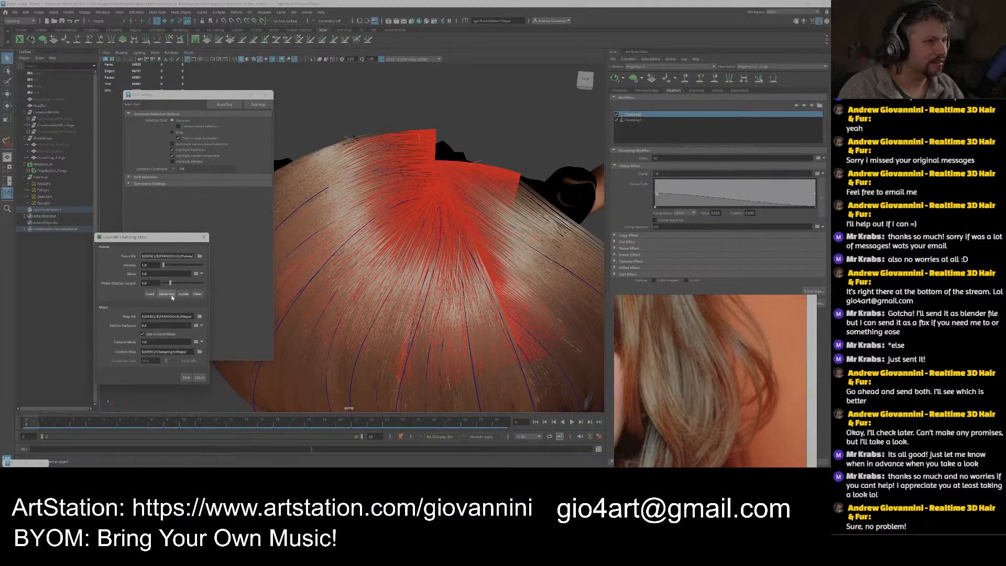
Raise the clump point density to about 20 and regenerate the points.
scroll(421, 250, up, 2)
drag(163, 265, 171, 265)
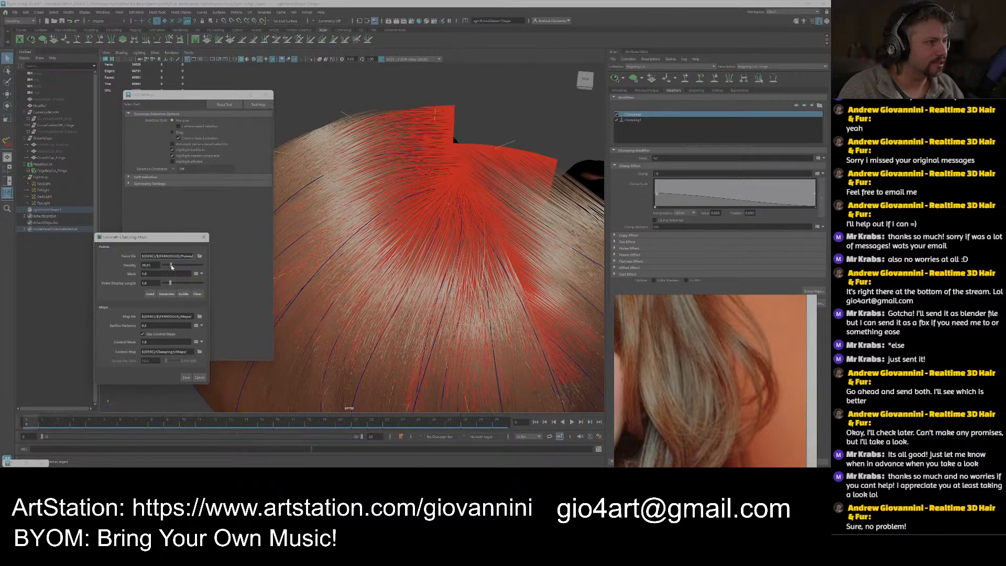
click(167, 294)
alt+middle_drag(472, 236, 431, 250)
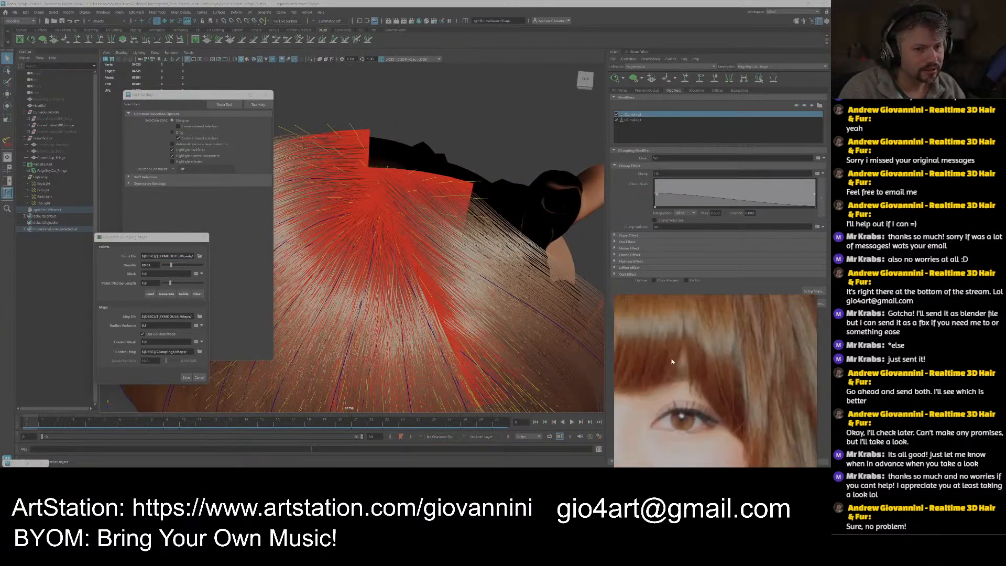
alt+drag(427, 300, 453, 205)
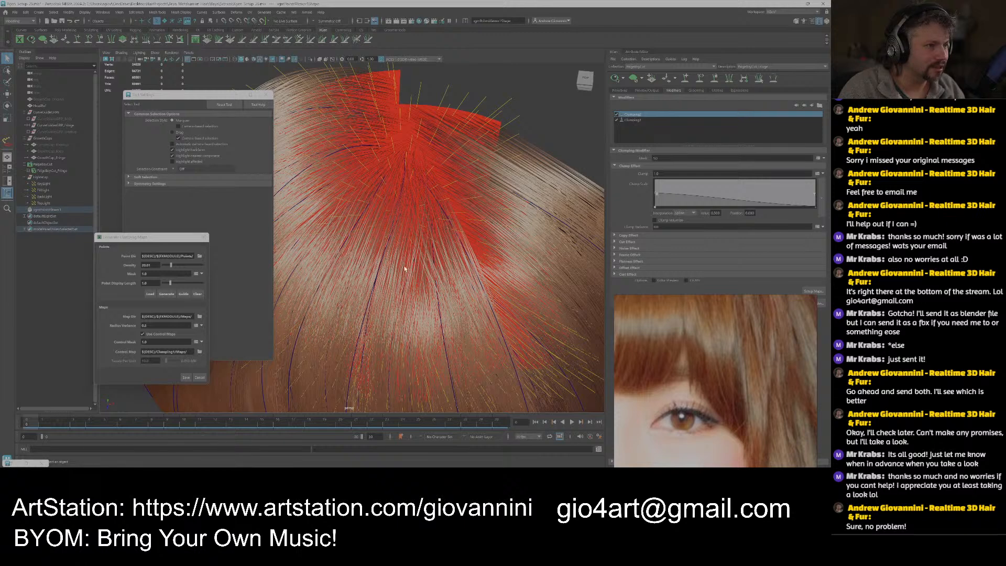
Lower the clump point density to 12.0 and regenerate the points across the fringe's scalp area.
drag(171, 265, 168, 266)
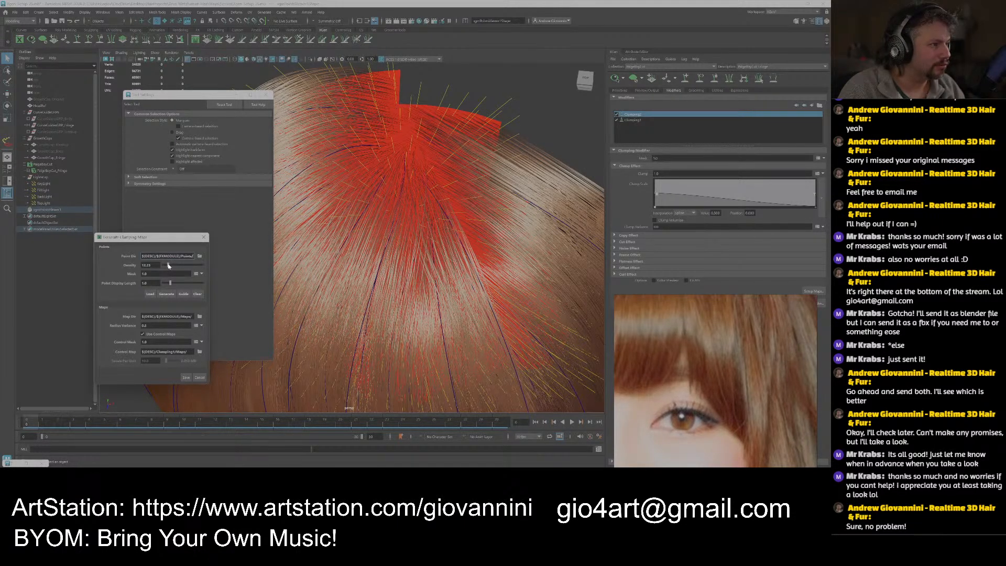
click(167, 294)
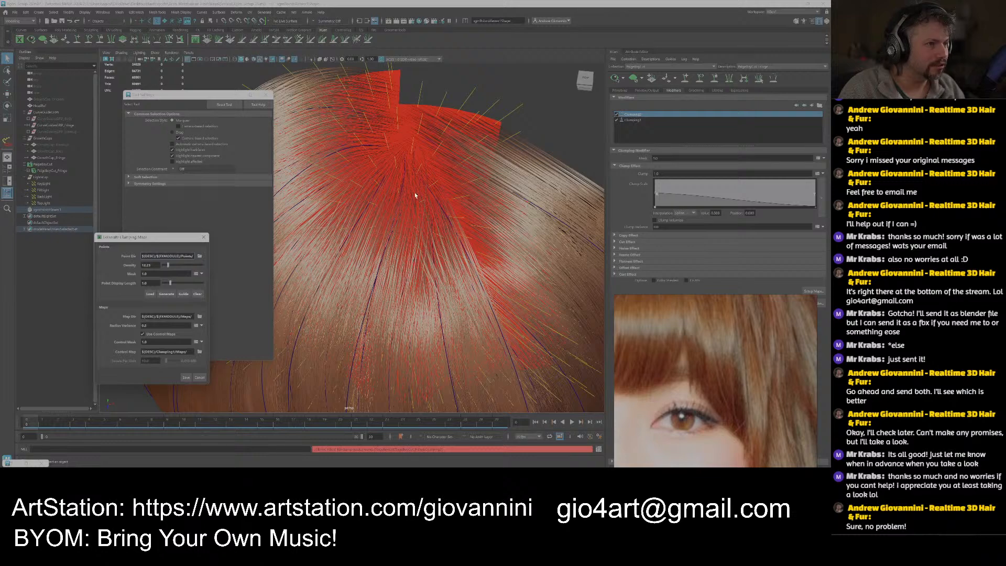
alt+drag(405, 286, 320, 261)
text(12)
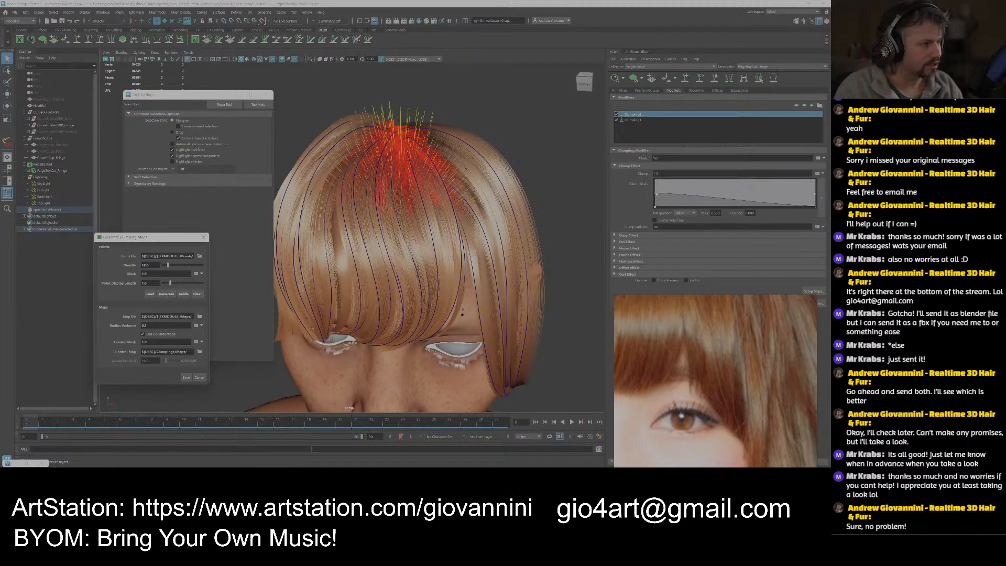
key(Return)
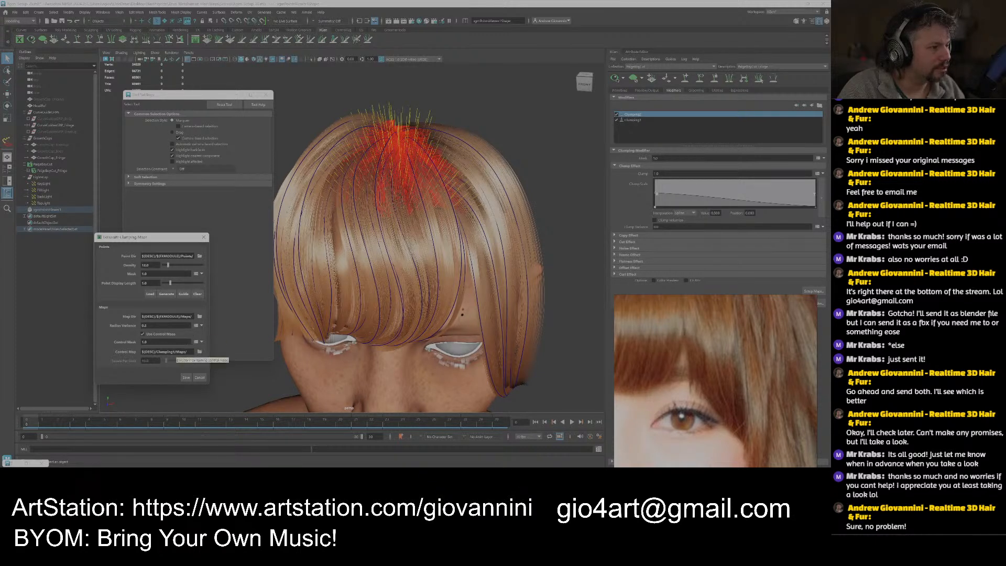
Point the second Clumping modifier's control map to the fringe description's region map folder and save the clumping maps.
click(199, 352)
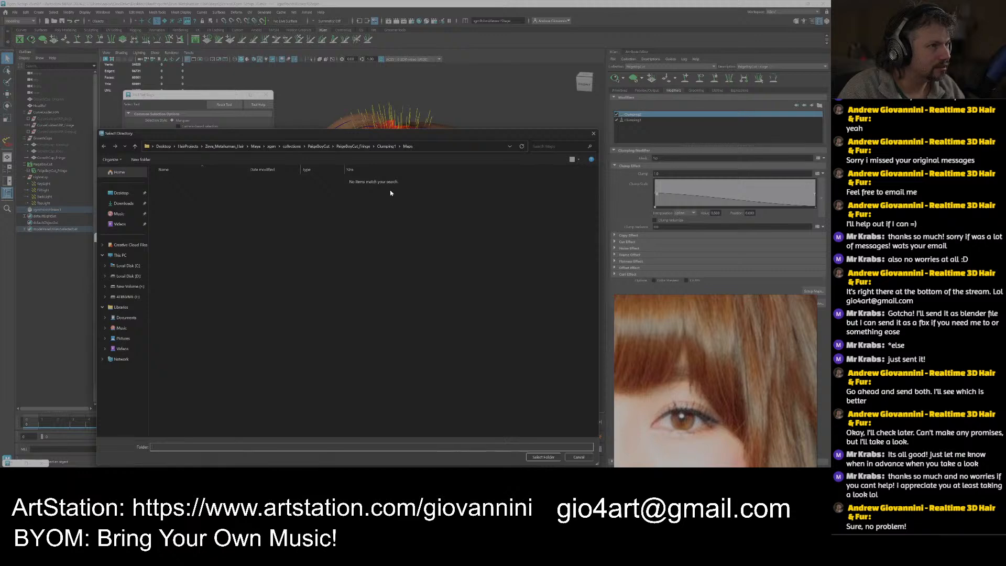
click(361, 146)
click(172, 189)
click(543, 455)
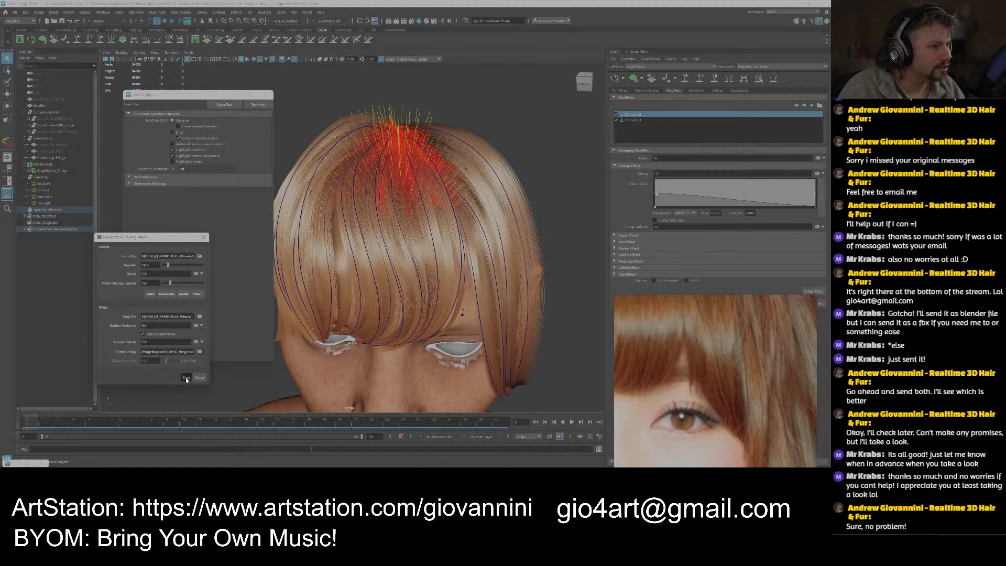
click(186, 378)
alt+drag(403, 275, 444, 257)
alt+right_drag(444, 257, 468, 279)
alt+middle_drag(468, 278, 445, 231)
alt+right_drag(444, 231, 420, 257)
alt+middle_drag(420, 257, 467, 244)
alt+drag(468, 244, 450, 246)
scroll(453, 244, up, 2)
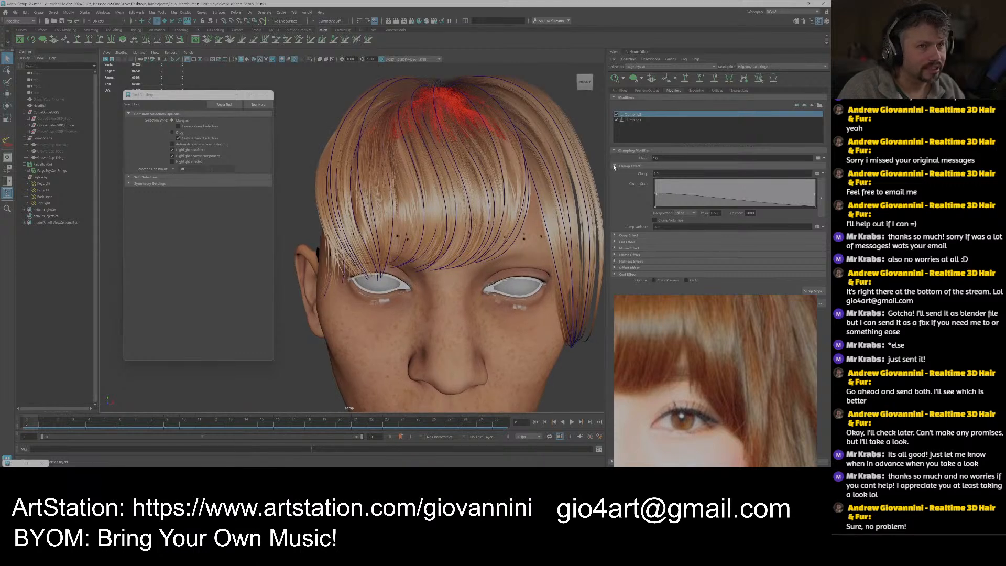
Copy the random clump amount expression from the first Clumping modifier.
click(631, 120)
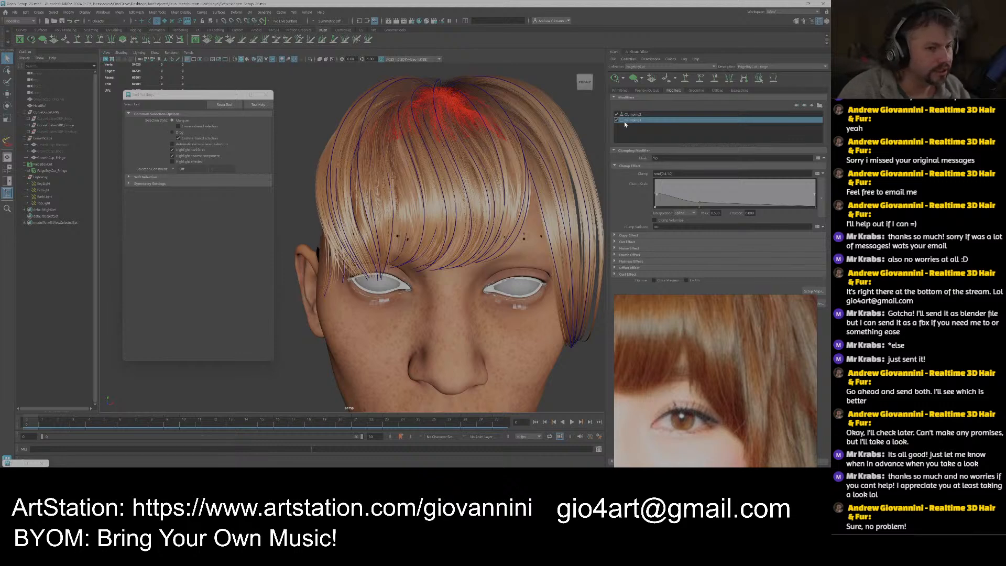
alt+middle_drag(486, 220, 458, 226)
scroll(453, 185, down, 2)
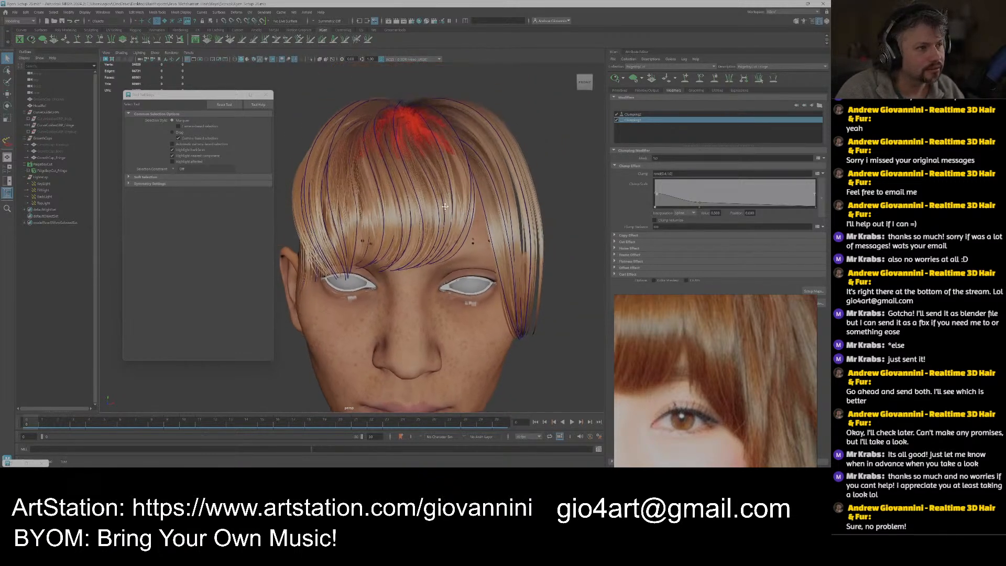
alt+right_drag(459, 227, 489, 281)
alt+middle_drag(489, 281, 480, 255)
scroll(686, 376, down, 5)
scroll(689, 375, up, 4)
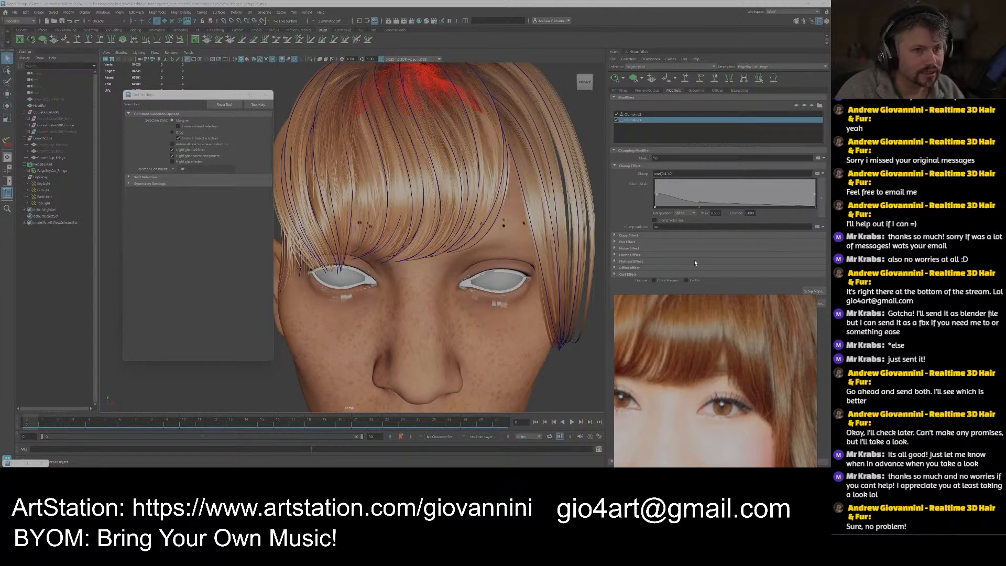
drag(683, 174, 631, 180)
key(ctrl+c)
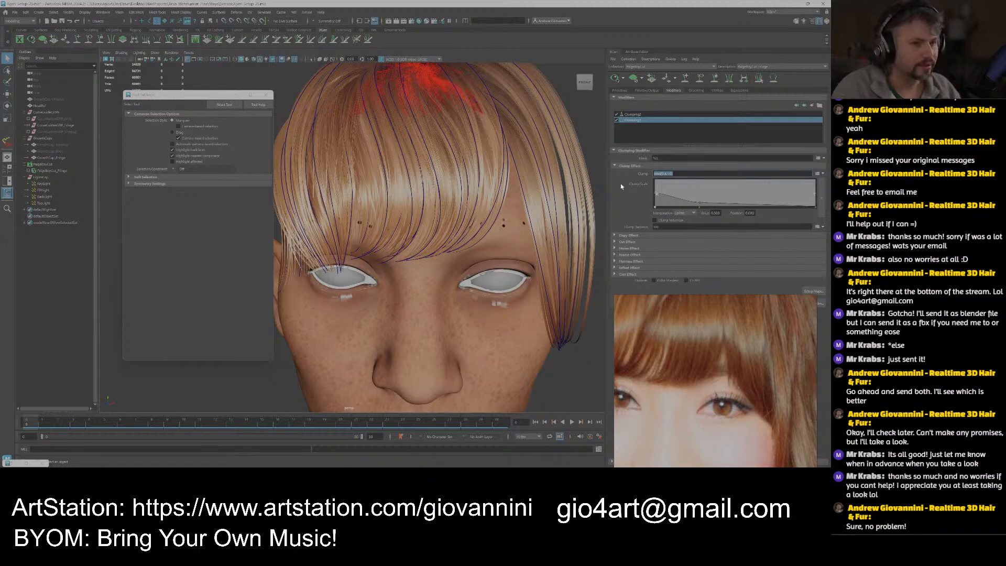
Replace the second Clumping modifier's clump amount with the copied random expression and adjust its range.
click(632, 114)
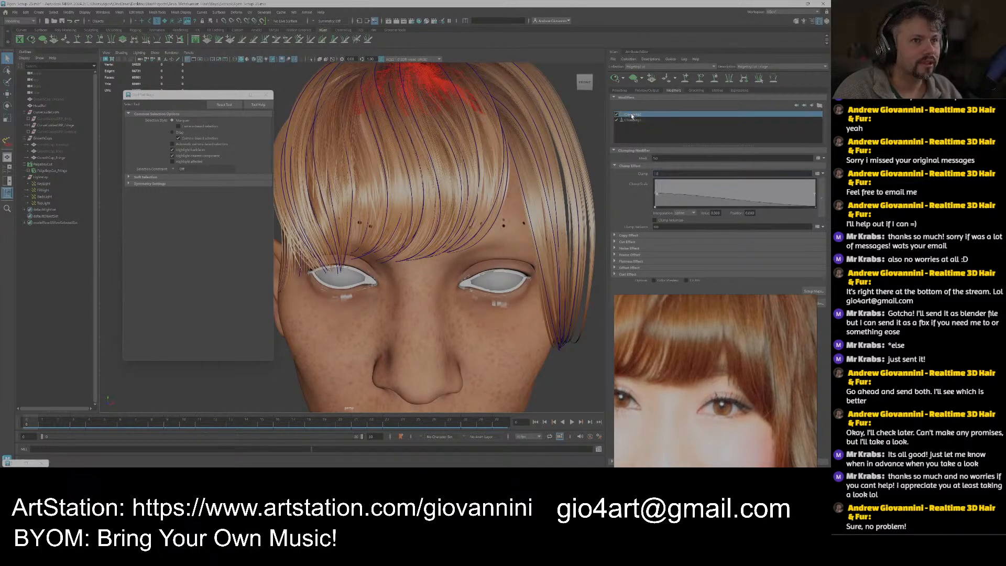
key(ctrl+v)
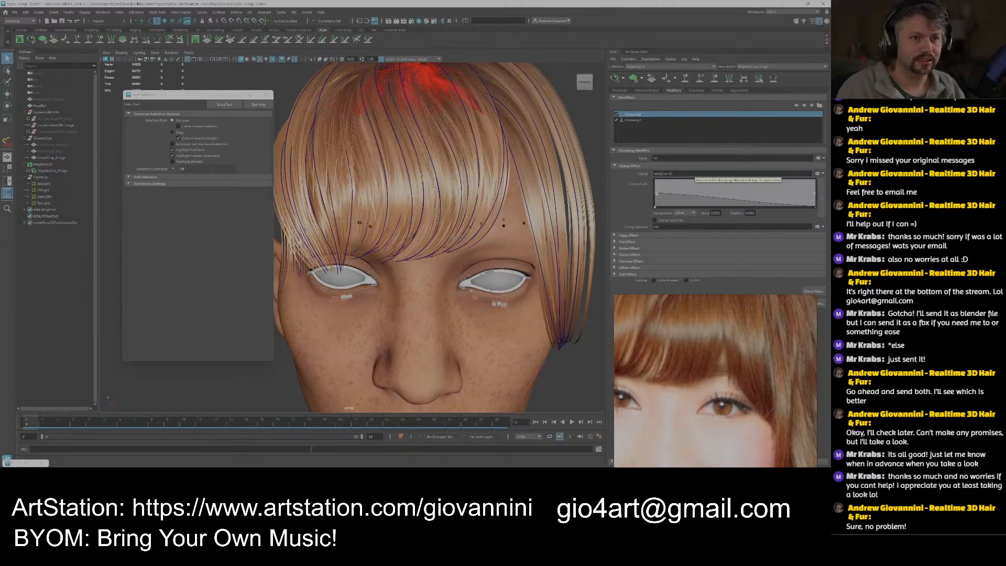
key(BackSpace)
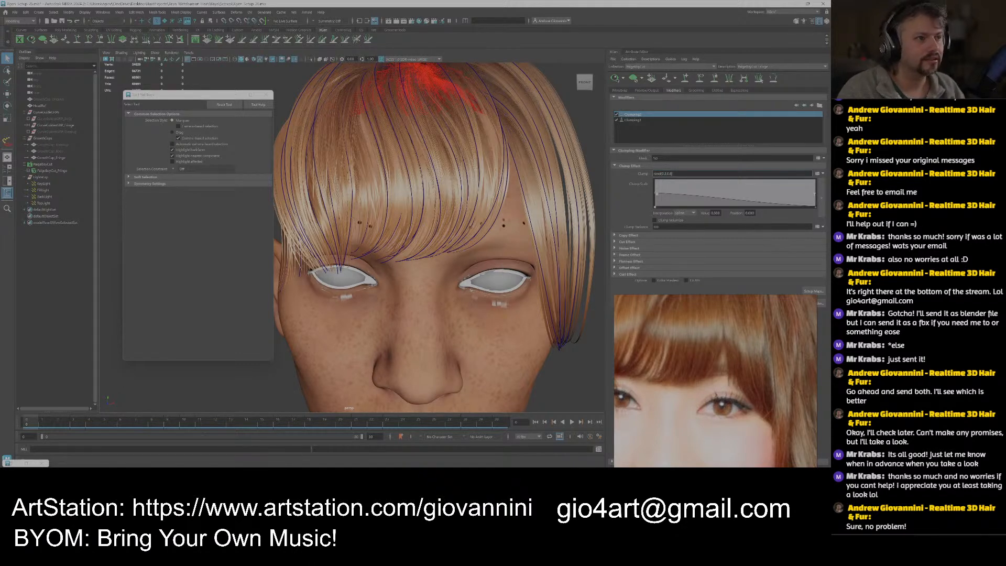
key(Return)
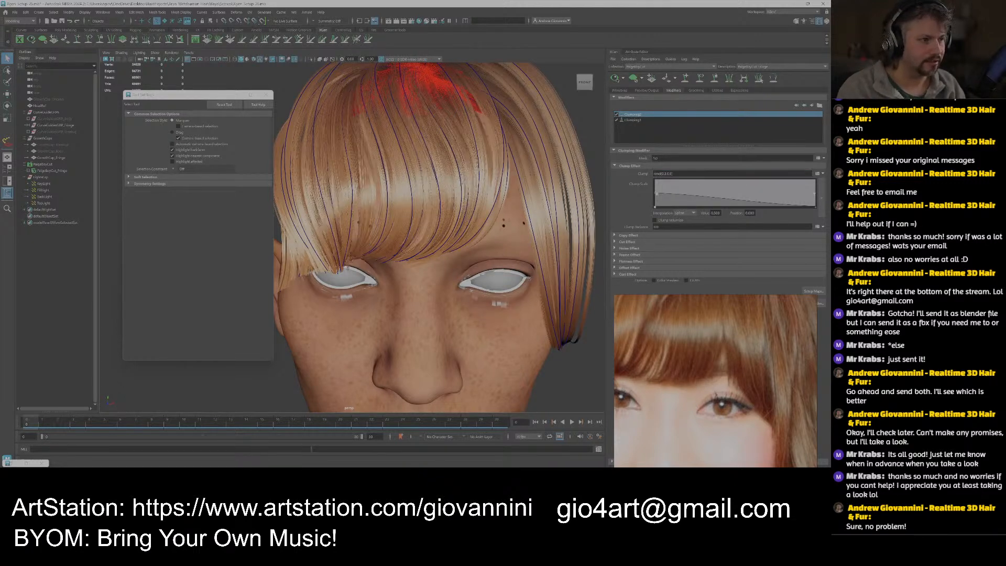
Compare the clumped fringe from several angles with the full reference photo of the haircut.
alt+middle_drag(523, 222, 556, 234)
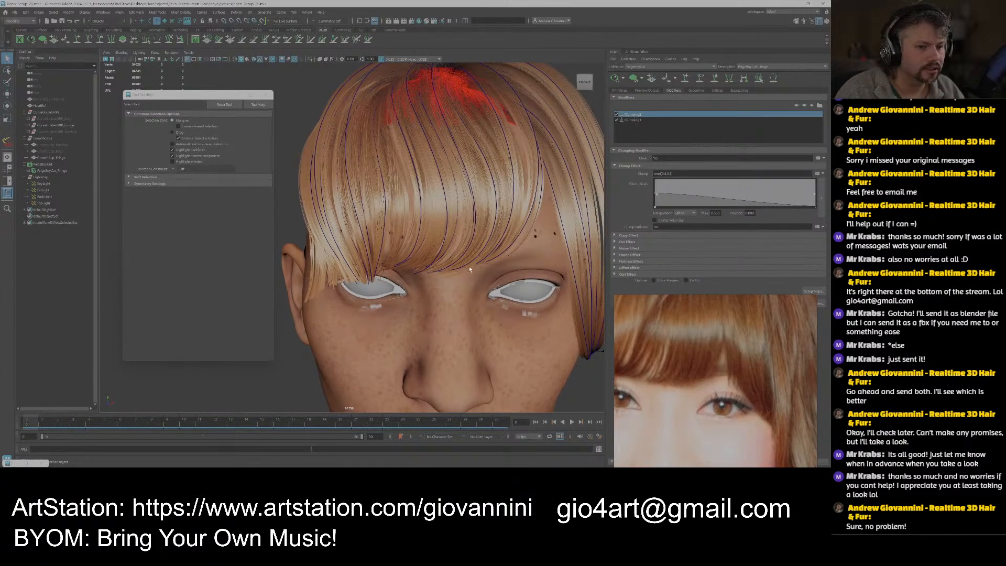
scroll(467, 266, down, 2)
mouse_move(481, 256)
alt+mouse_down()
mouse_move(429, 267)
mouse_move(456, 268)
mouse_move(447, 268)
mouse_move(474, 246)
mouse_move(460, 262)
mouse_move(471, 262)
alt+mouse_up()
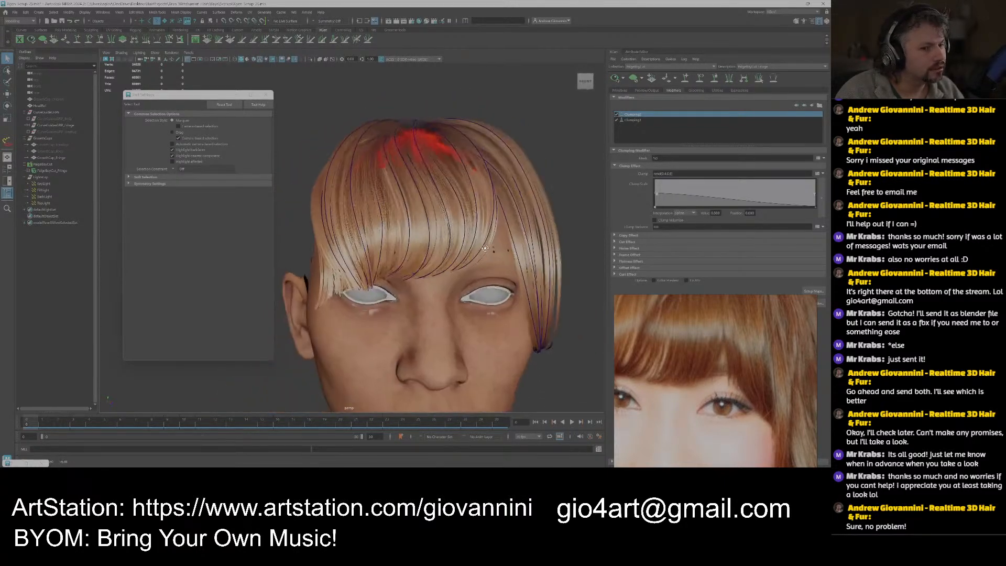
scroll(683, 356, down, 3)
middle_drag(683, 355, 685, 374)
mouse_move(491, 265)
alt+mouse_down()
mouse_move(488, 278)
mouse_move(494, 267)
mouse_move(468, 265)
mouse_move(483, 265)
alt+mouse_up()
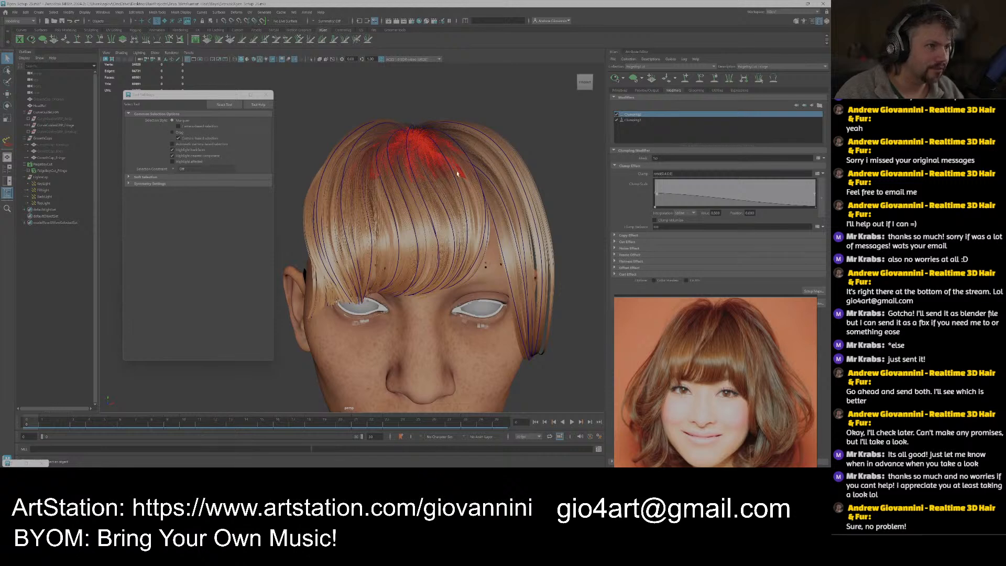
alt+drag(425, 147, 441, 210)
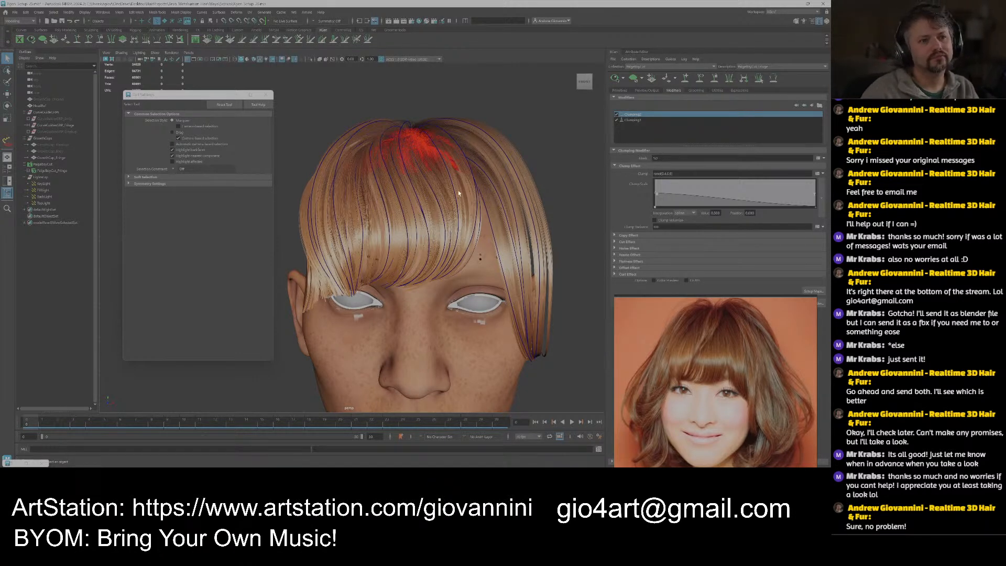
Shift the reference photo lower and open the second Clumping modifier's Noise Effect settings.
right_drag(692, 344, 688, 372)
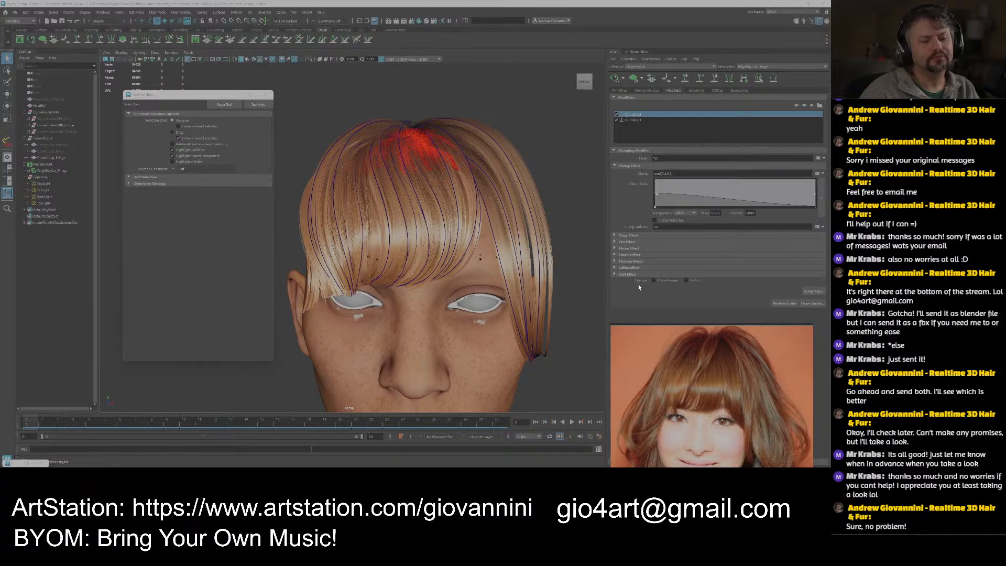
click(614, 248)
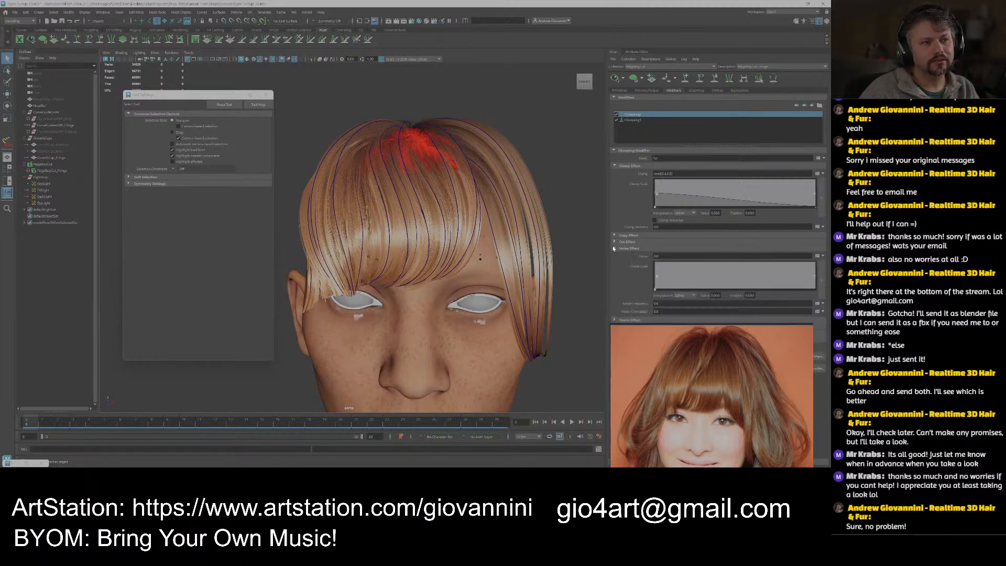
click(634, 120)
click(634, 115)
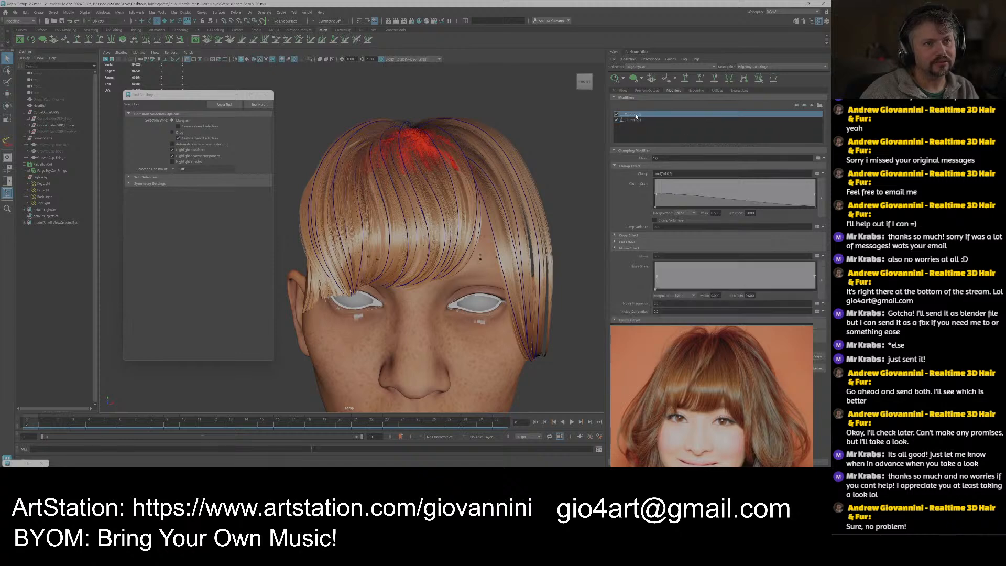
scroll(456, 257, up, 5)
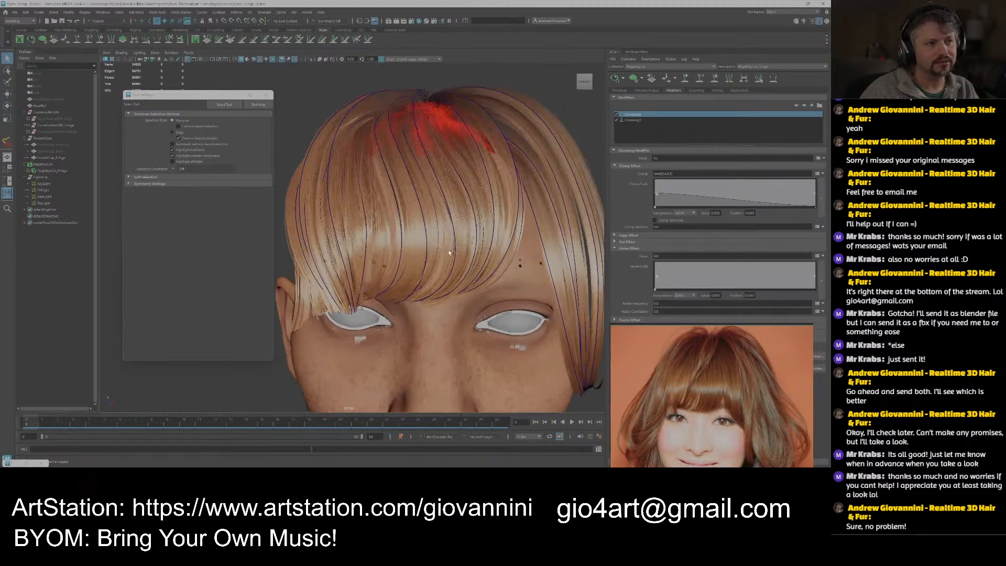
scroll(456, 258, down, 4)
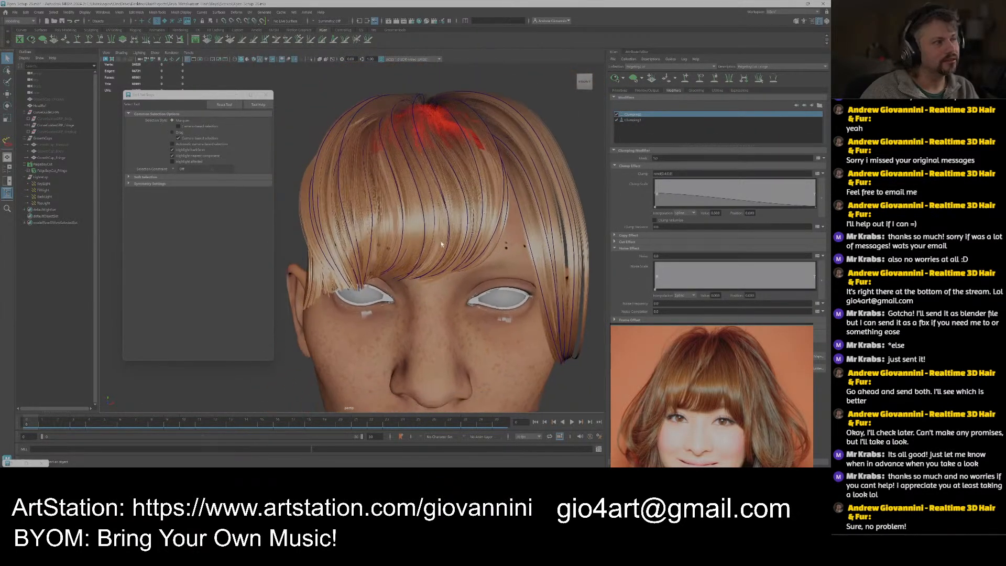
Hide the fringe's guide curves so only the generated hair shows on the head.
click(57, 126)
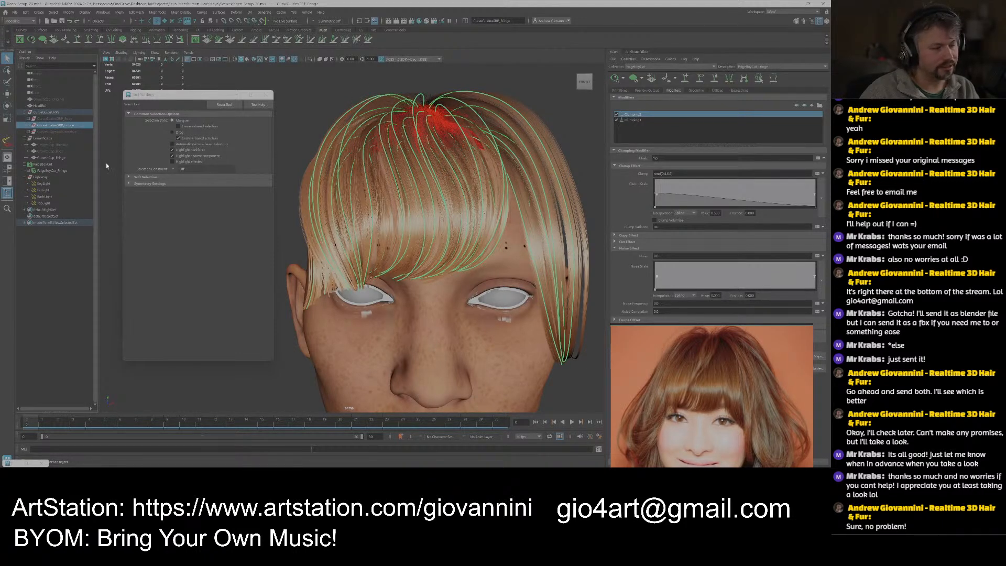
key(ctrl+h)
scroll(448, 250, down, 2)
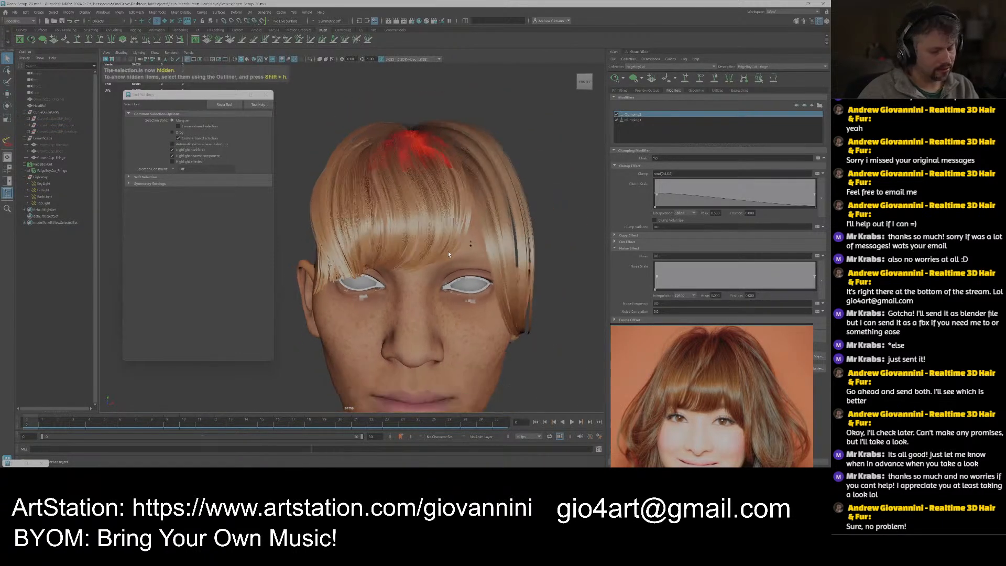
Save the scene as the next Xgen_Setup version, its number ending in 7, and move the reference photo off the modifier settings.
key(ctrl+alt+s)
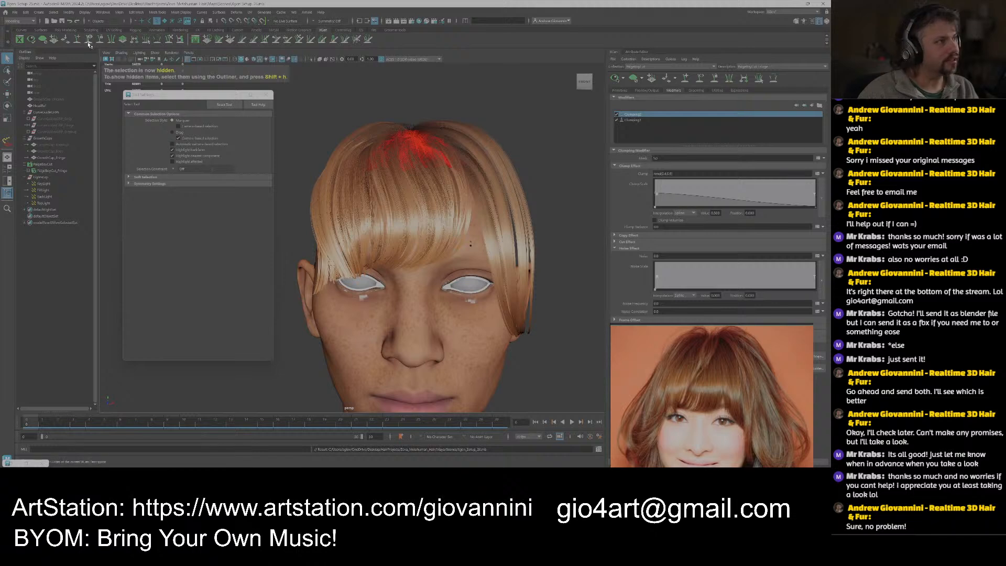
click(16, 12)
click(34, 45)
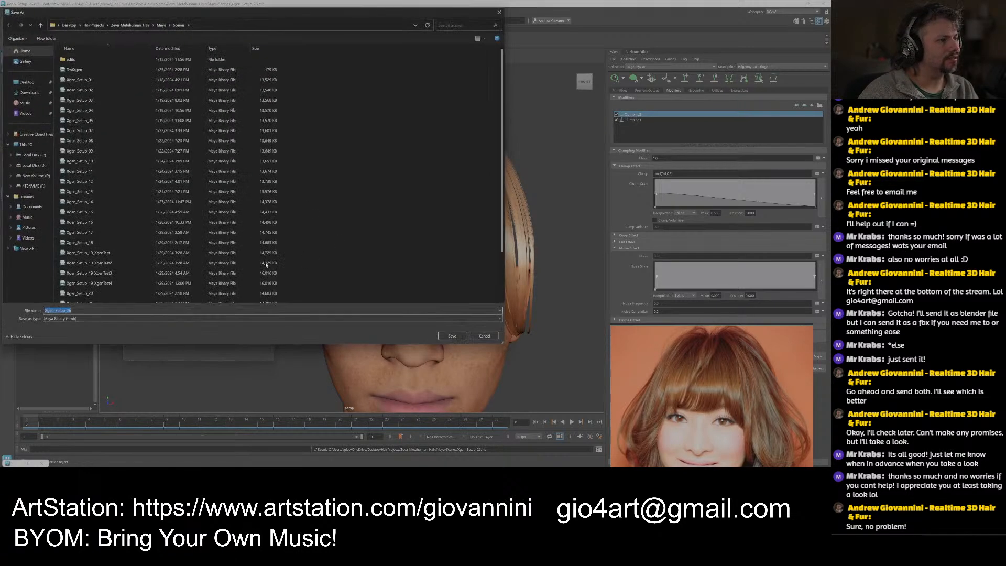
key(Right)
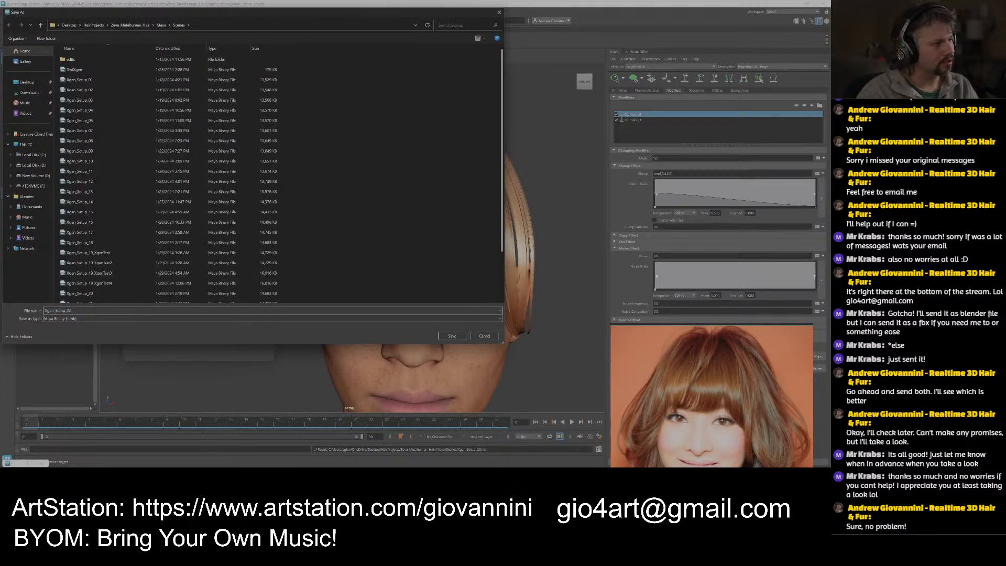
key(BackSpace)
text(7)
key(Return)
alt+middle_drag(420, 286, 415, 288)
right_drag(679, 342, 96, 346)
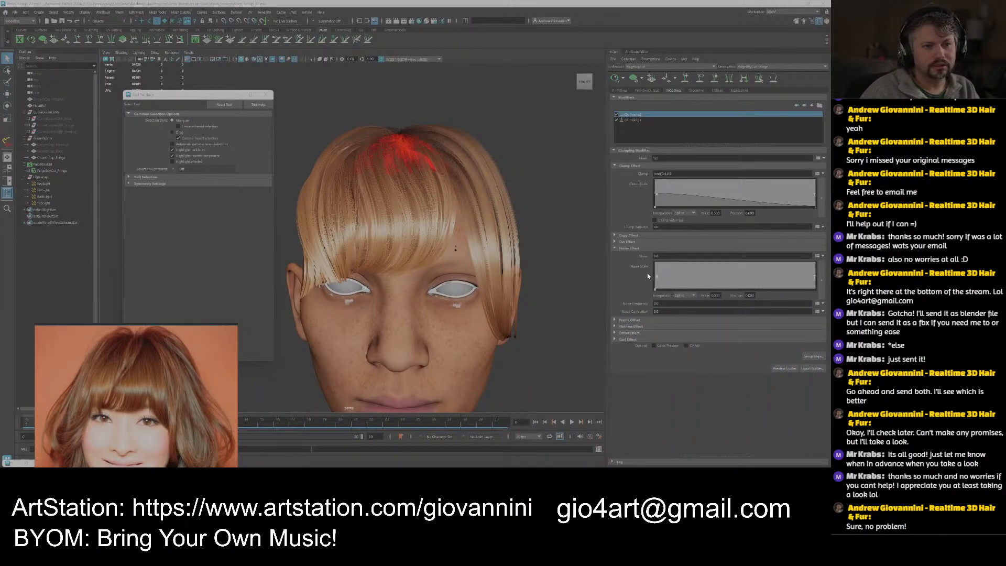
Try a noise amount of 1 on the second Clumping modifier with a slightly raised tip on the noise scale curve.
click(660, 256)
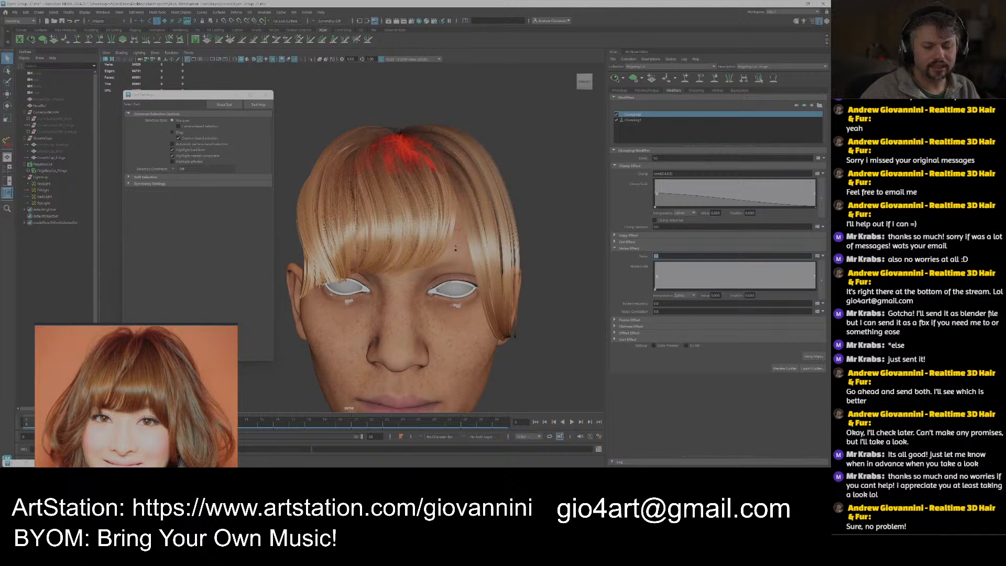
text(1)
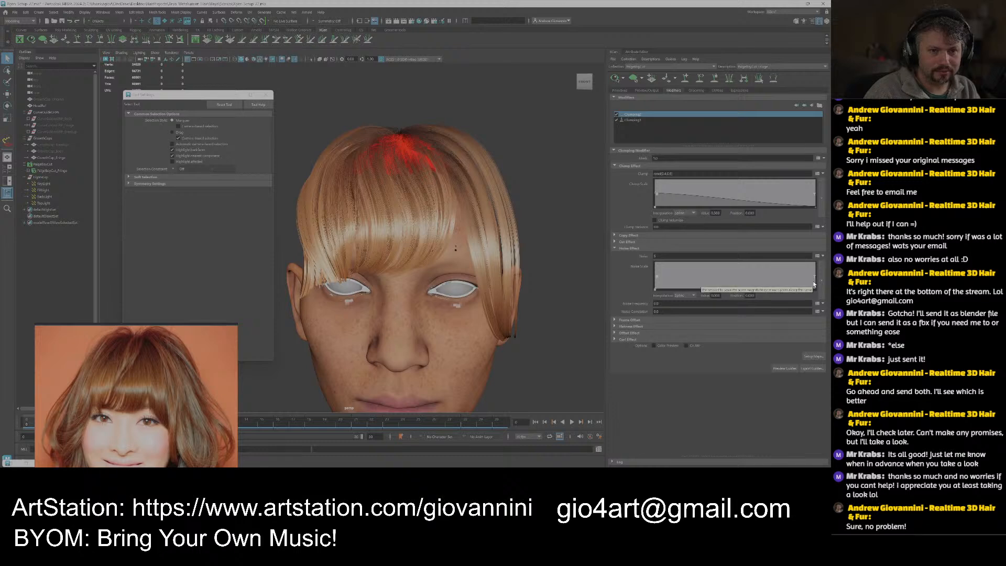
drag(814, 285, 817, 282)
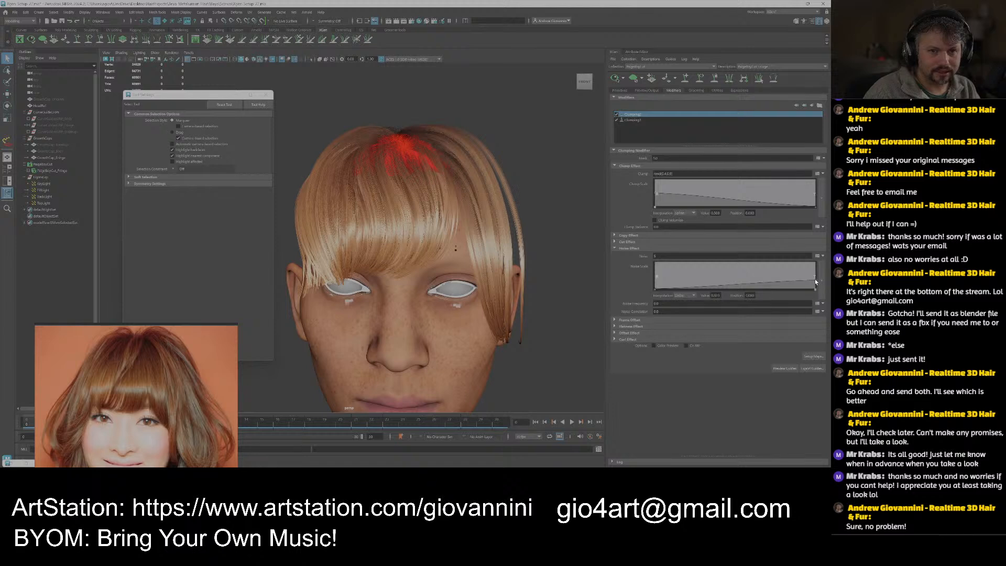
drag(814, 282, 830, 299)
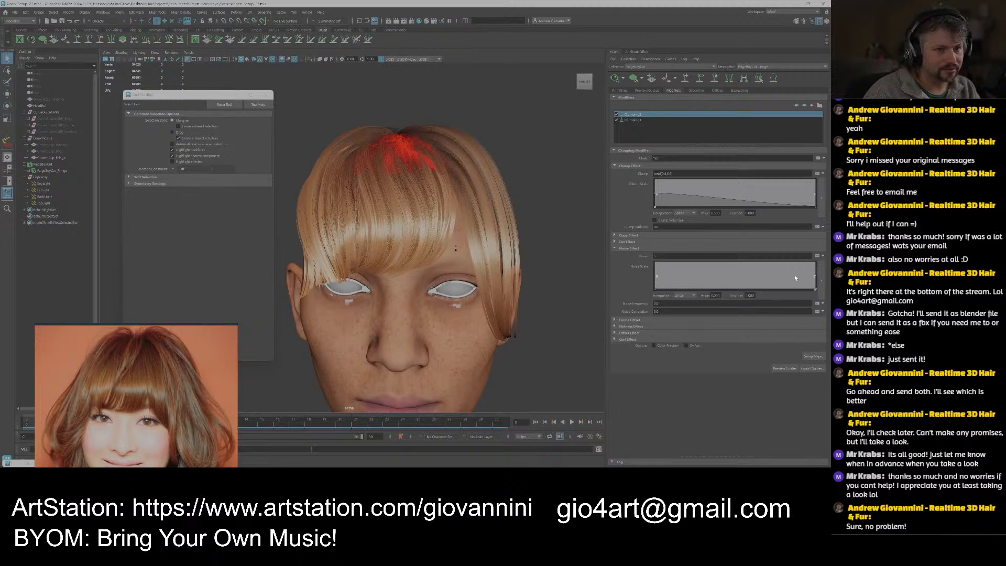
click(815, 288)
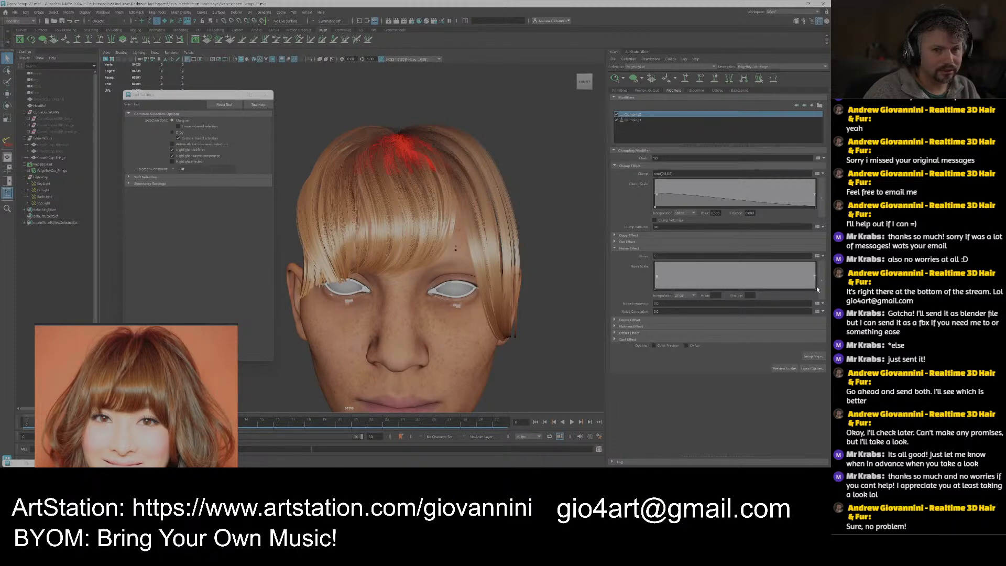
click(816, 287)
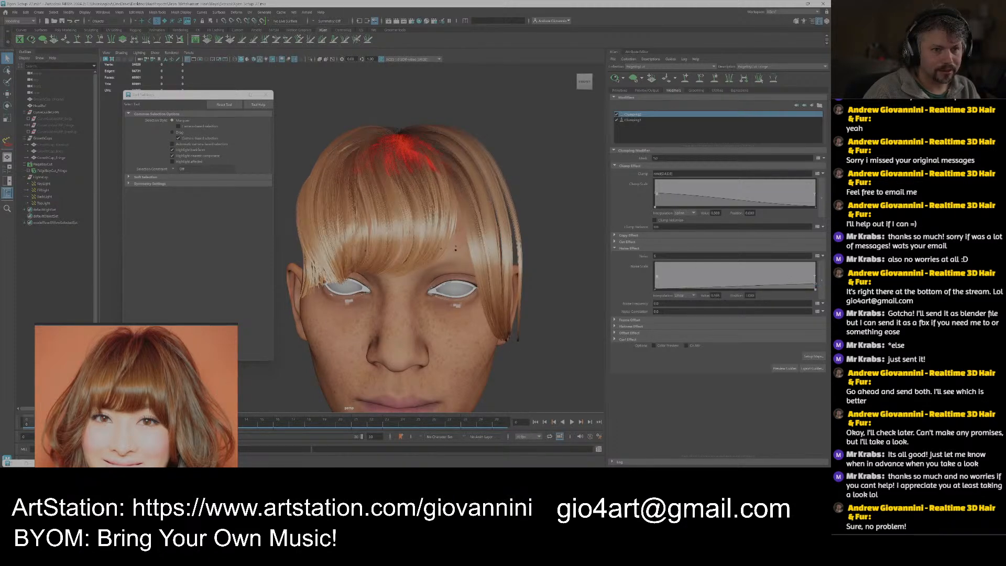
text(1)
key(Return)
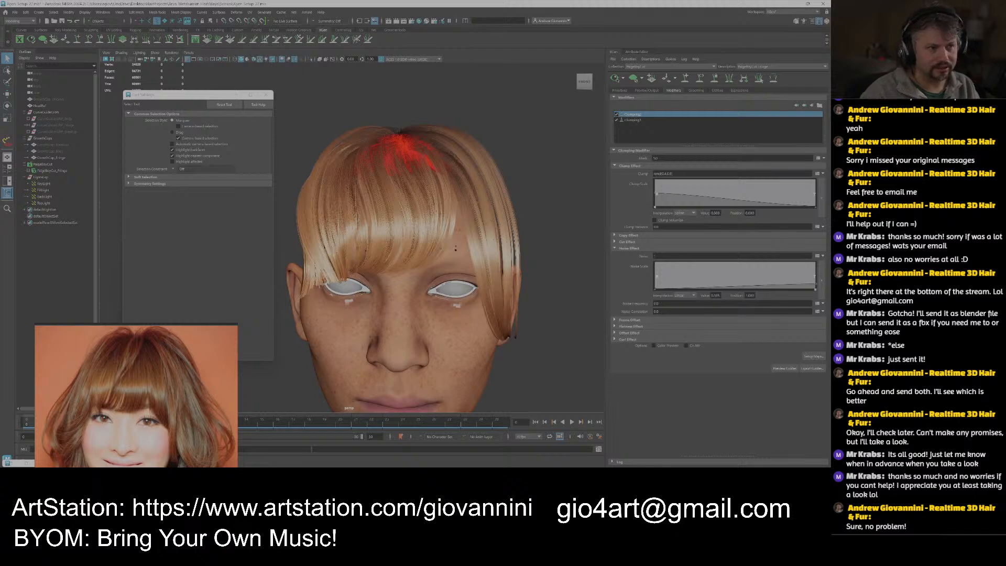
drag(816, 287, 827, 305)
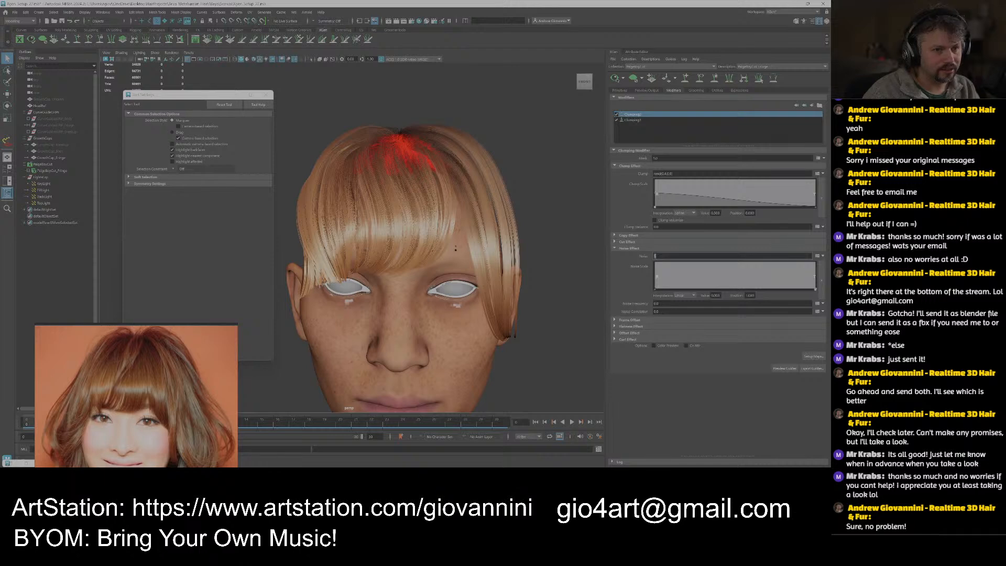
Set the second Clumping modifier's noise to 2 and shape its noise scale curve with a low point near the root.
text(2)
key(Return)
click(815, 288)
drag(816, 287, 685, 287)
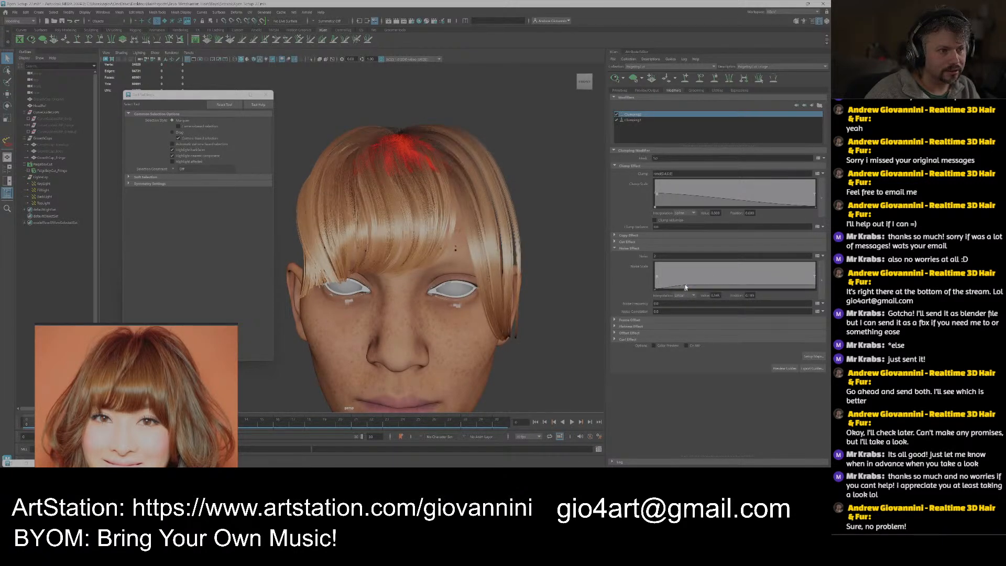
Set the low point of the second Clumping modifier's noise scale curve to position 0.15 and value 0.1.
double_click(716, 295)
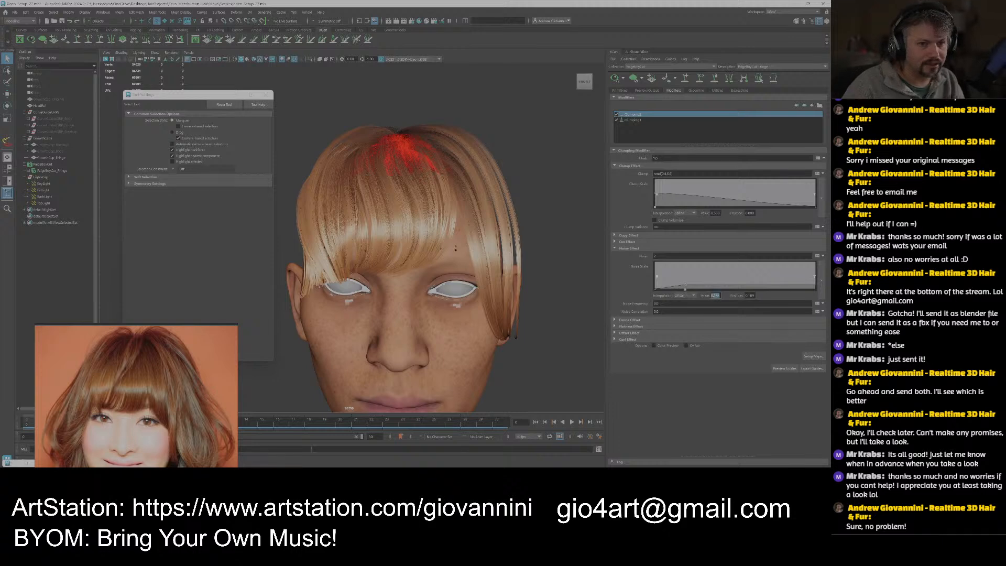
key(Tab)
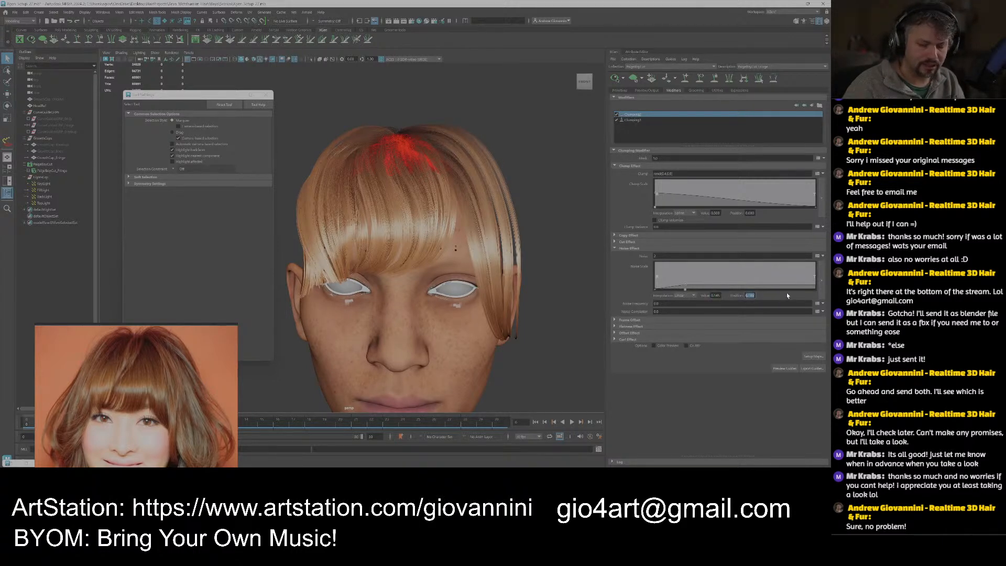
text(.15)
key(Return)
double_click(715, 295)
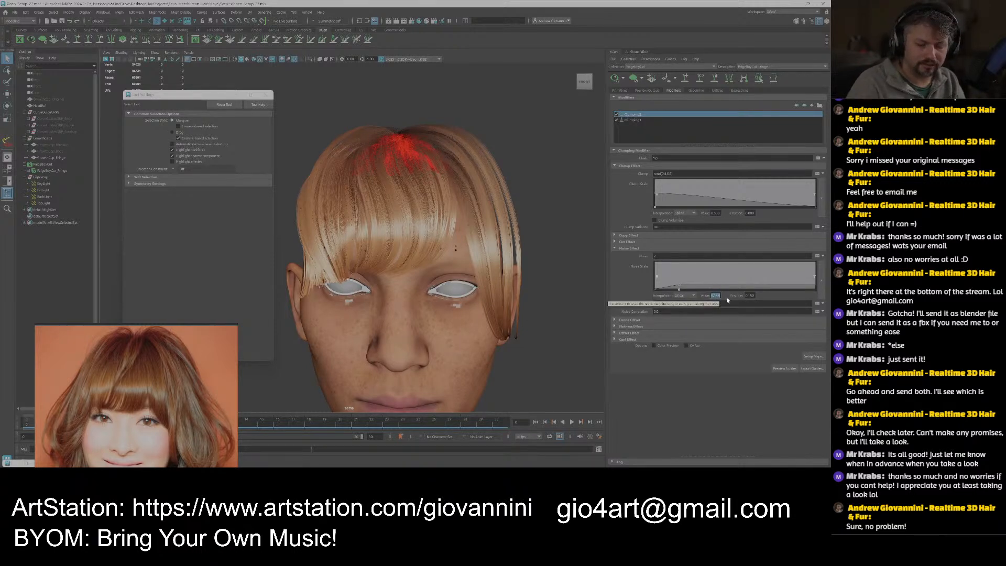
text(10)
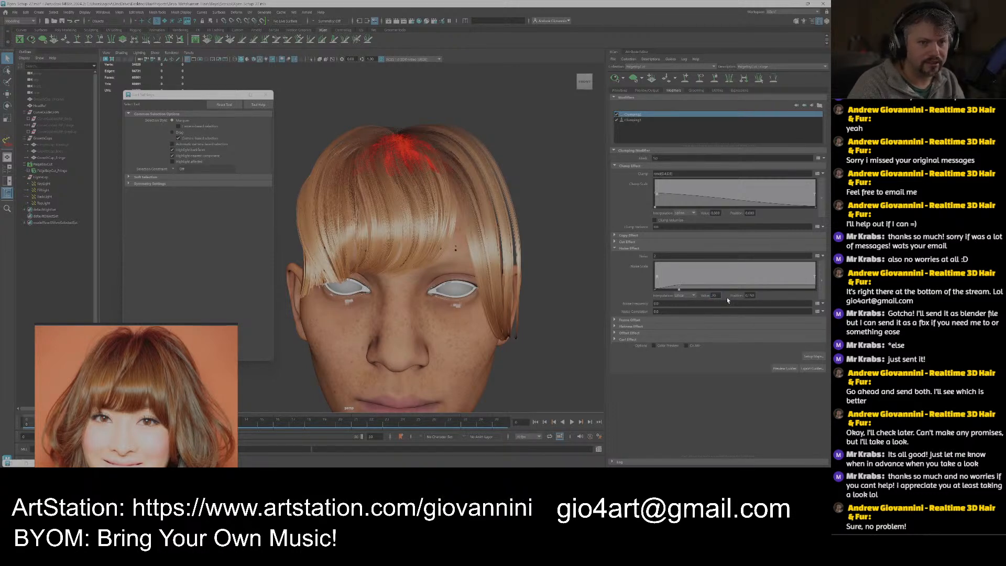
key(Return)
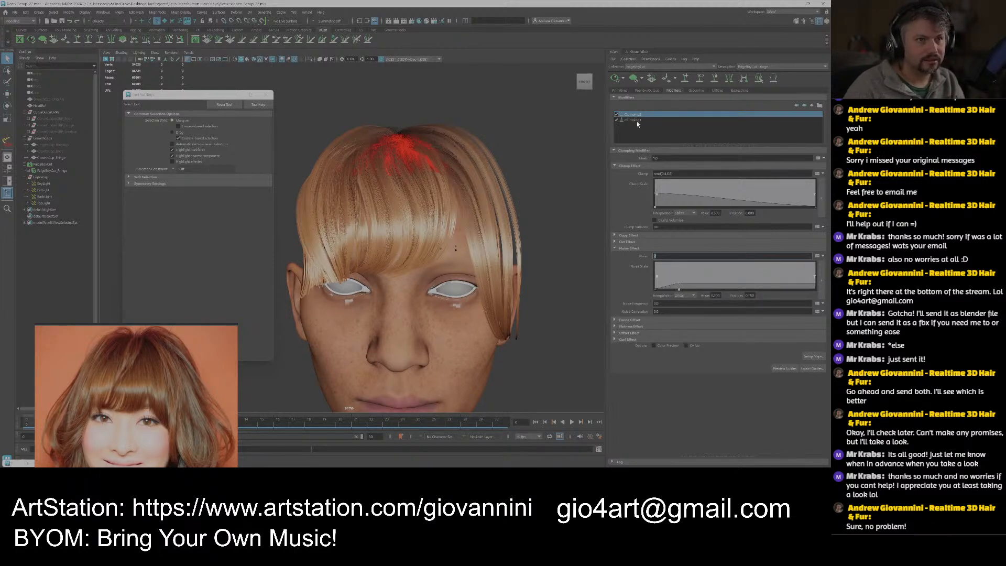
Compare the fringe with the second Clumping modifier switched off and on.
click(617, 116)
click(617, 115)
click(617, 115)
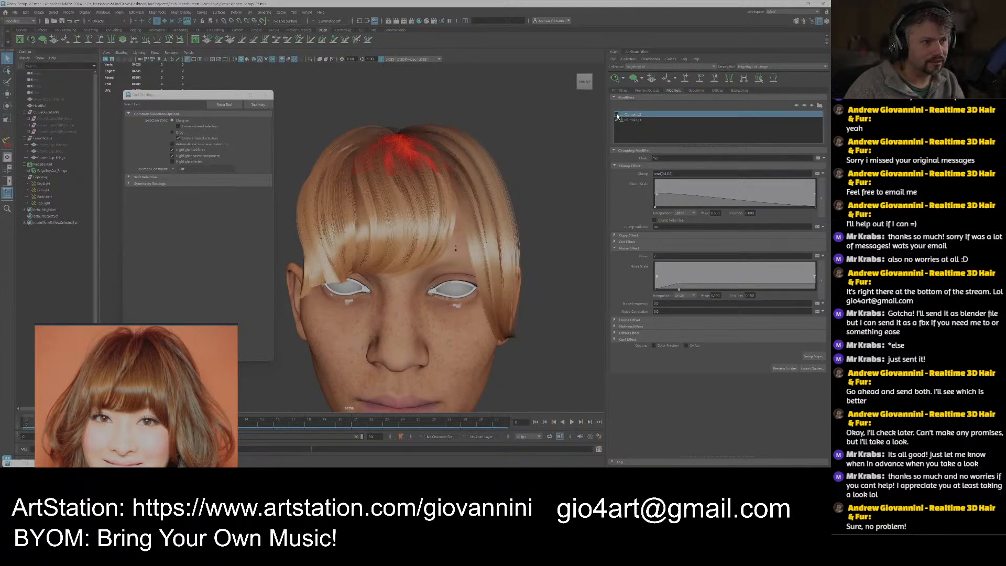
click(617, 115)
click(617, 116)
click(617, 116)
click(616, 116)
click(617, 115)
click(617, 116)
click(617, 115)
click(617, 115)
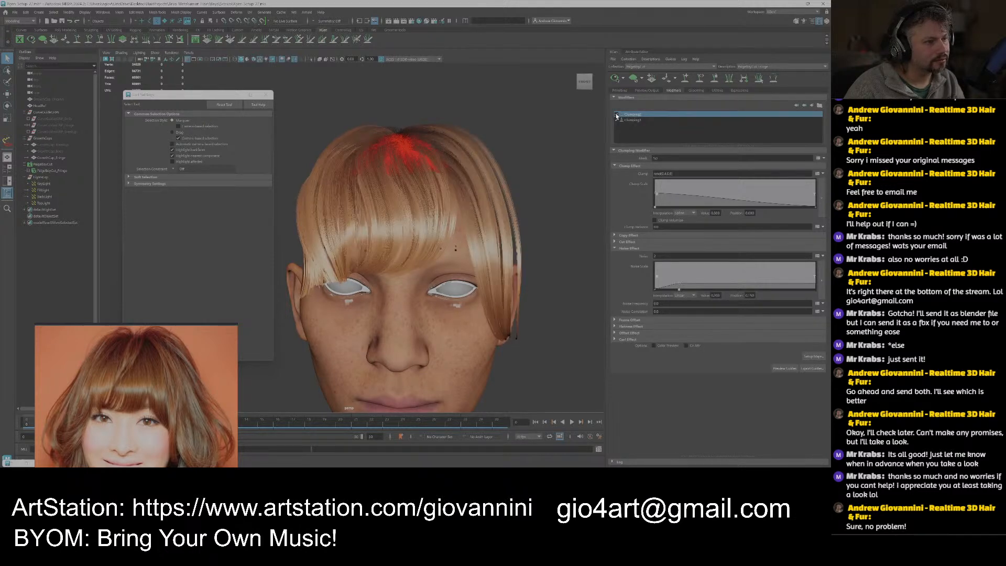
click(617, 115)
click(617, 115)
Turn on shadows in the viewport to judge the depth of the fringe strands.
alt+right_drag(436, 226, 395, 230)
alt+drag(395, 231, 427, 243)
alt+right_drag(427, 243, 457, 242)
alt+middle_drag(457, 242, 446, 240)
alt+drag(446, 241, 417, 266)
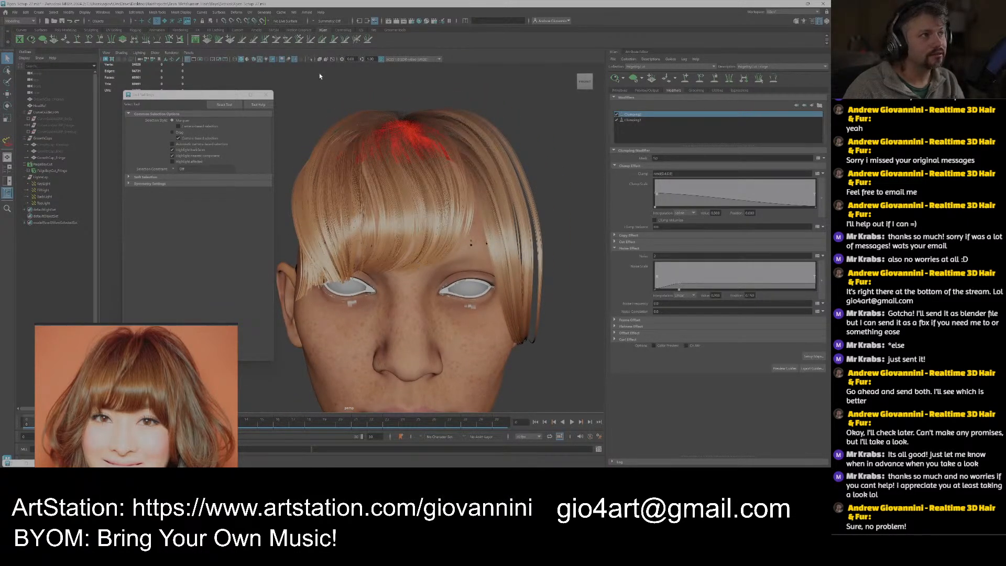
click(266, 61)
mouse_move(399, 171)
alt+mouse_down()
mouse_move(425, 179)
mouse_move(439, 200)
mouse_move(411, 202)
mouse_move(426, 211)
alt+mouse_up()
alt+right_drag(426, 212, 448, 246)
alt+middle_drag(448, 246, 440, 229)
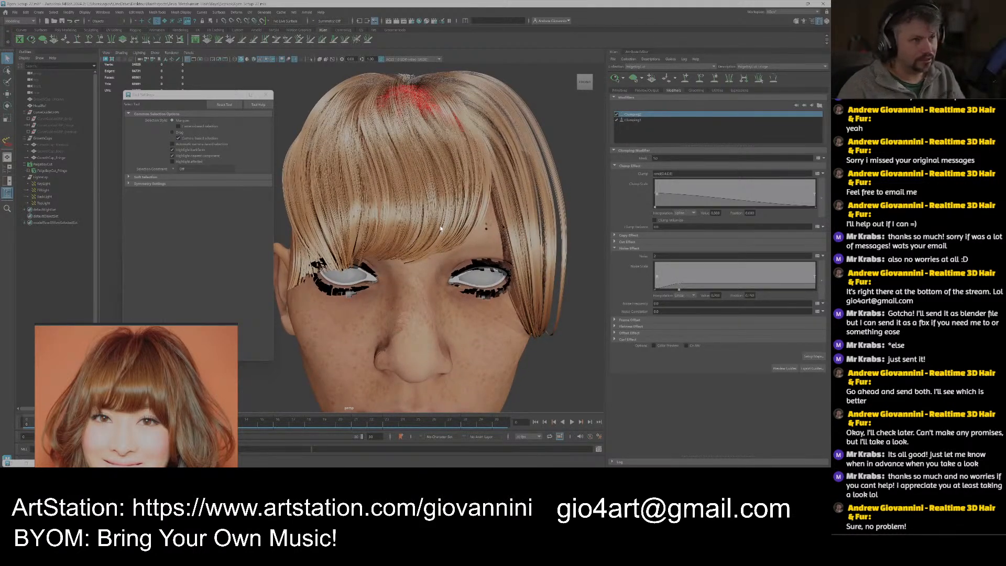
Compare the shadowed fringe with and without the second Clumping modifier.
click(616, 114)
click(616, 114)
click(617, 114)
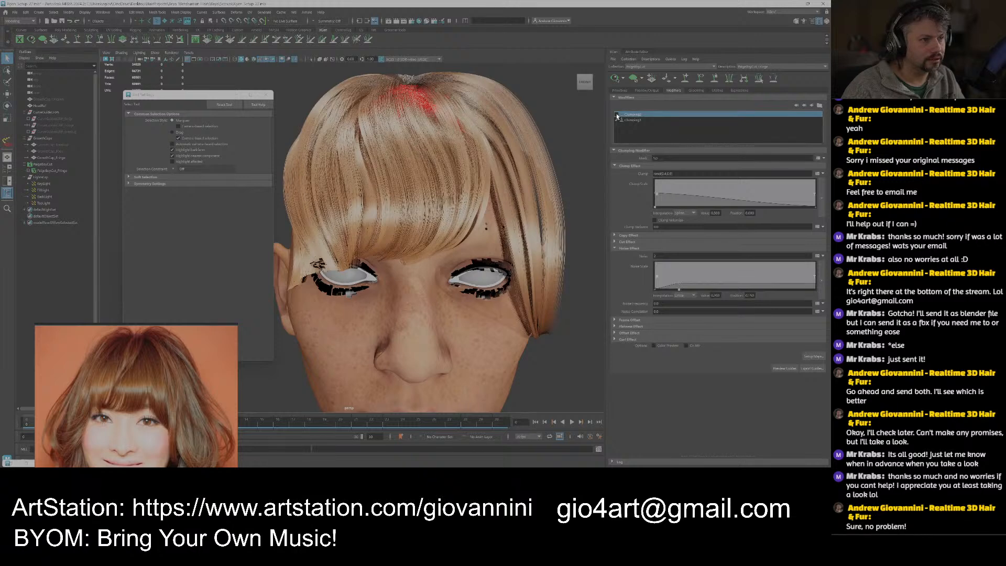
click(616, 114)
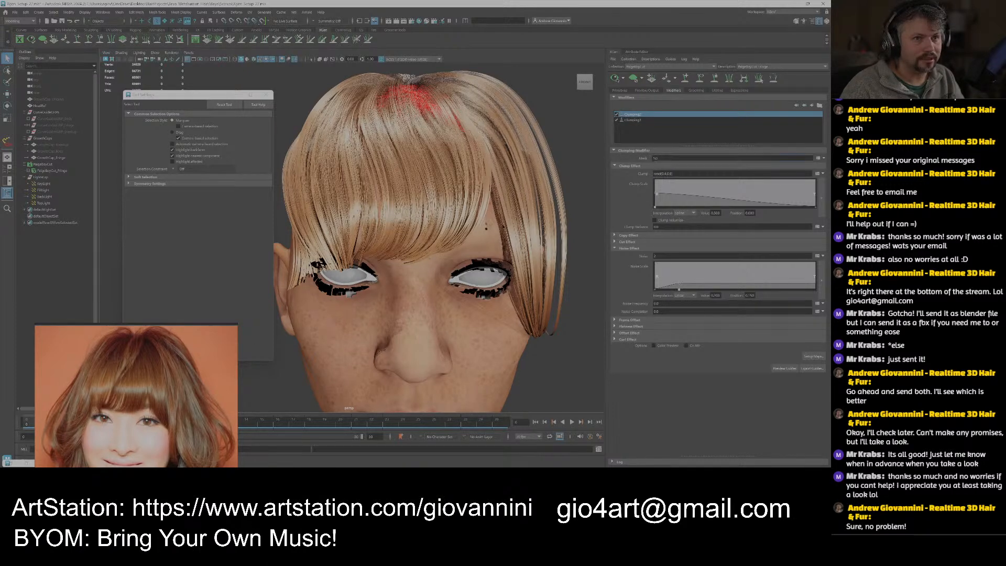
Try a mask of 0.5 on the second Clumping modifier and restore it to 1.0.
text(.5)
key(Return)
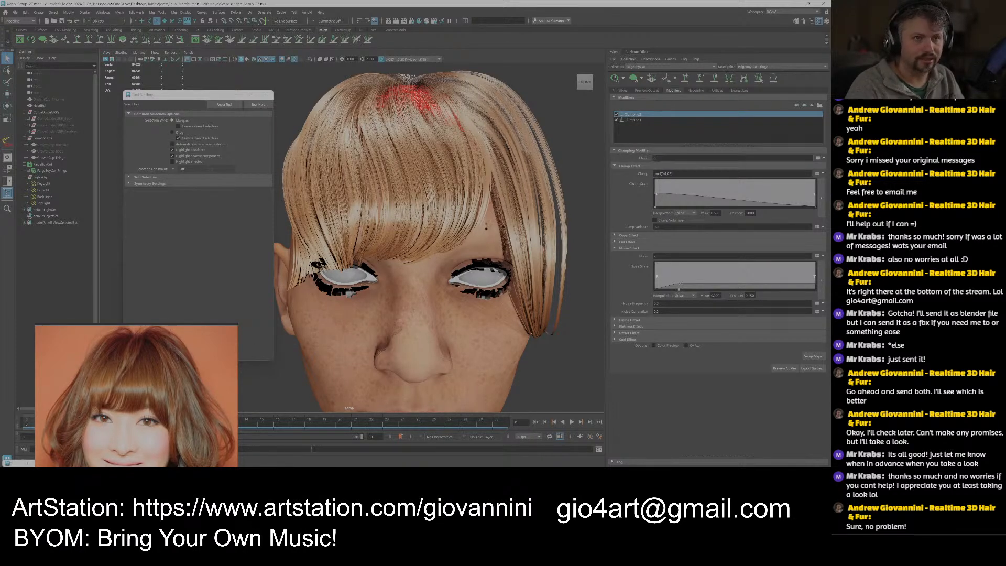
double_click(655, 158)
text(1.0)
key(Return)
double_click(655, 157)
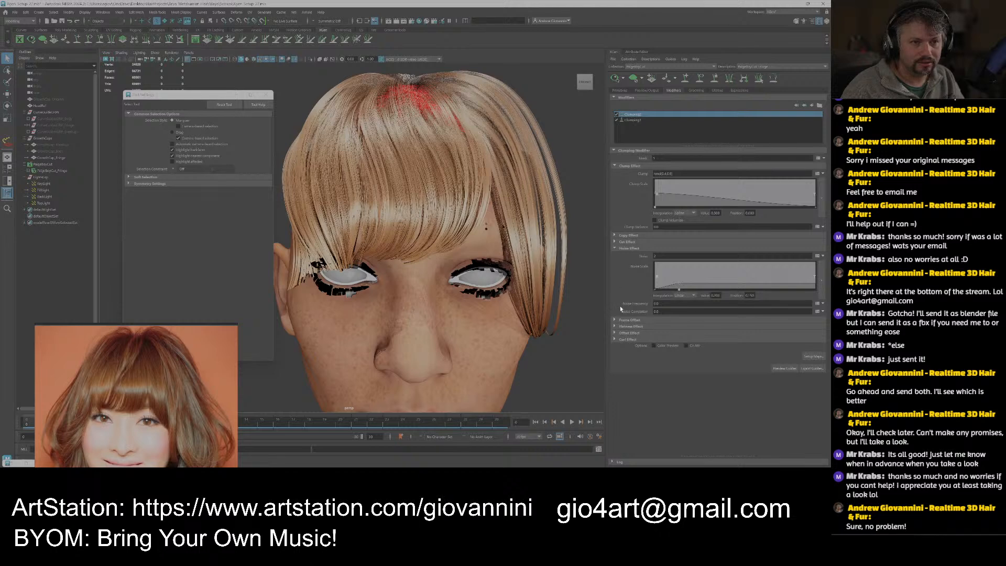
Slightly raise the tip of the second Clumping modifier's curl scale curve and add a slightly raised point near the root.
click(613, 340)
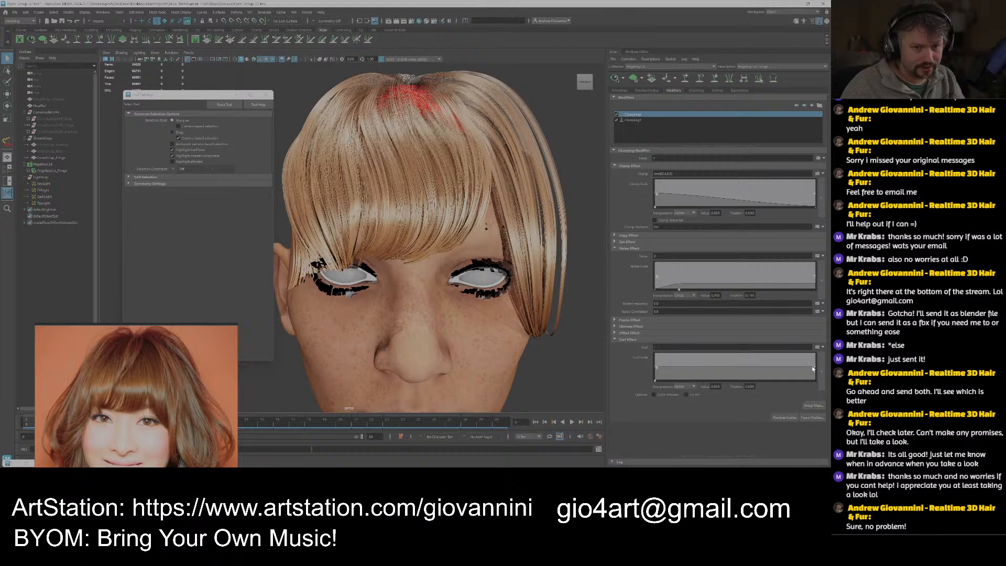
drag(813, 369, 816, 363)
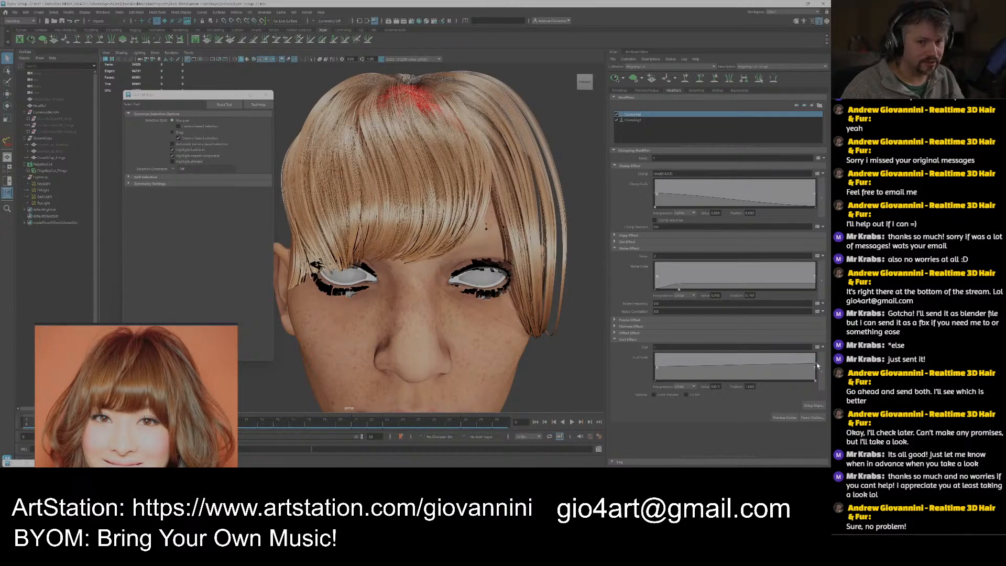
click(699, 364)
drag(699, 363, 690, 366)
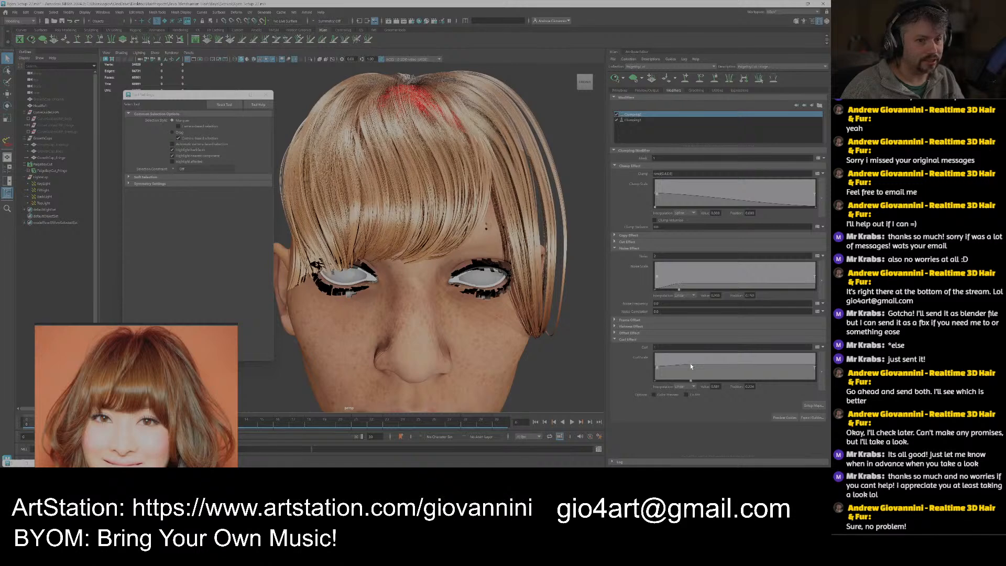
drag(690, 364, 674, 364)
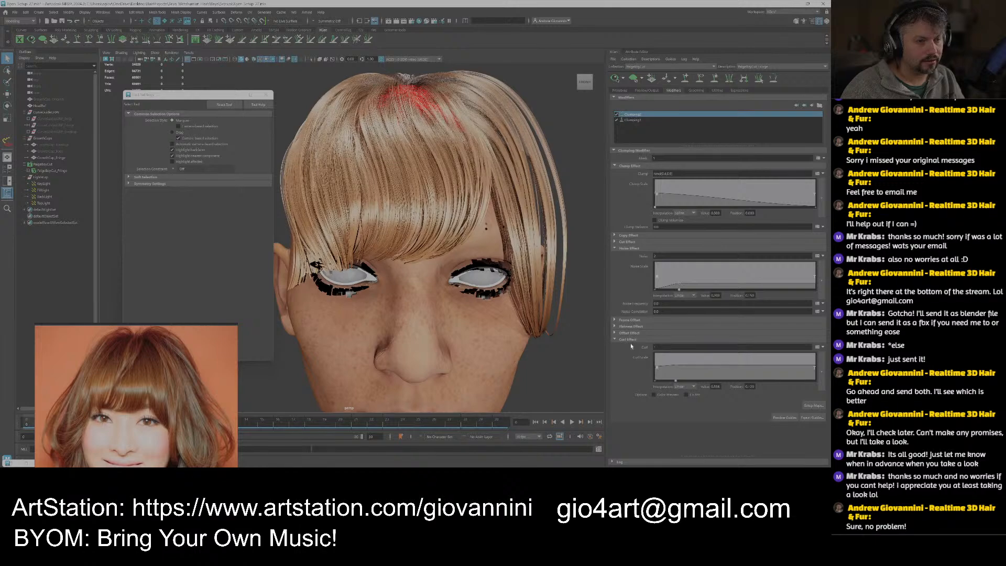
alt+drag(419, 283, 525, 313)
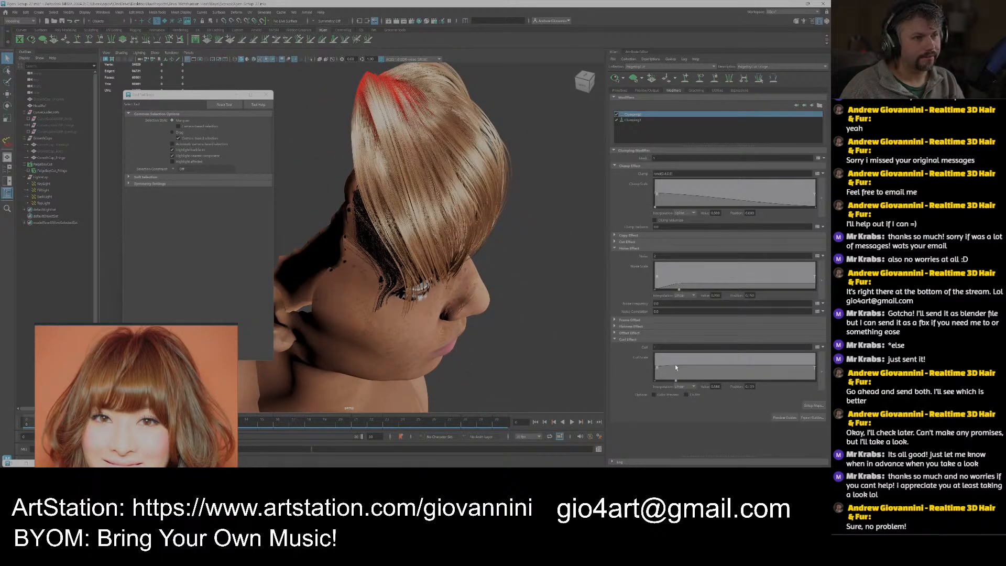
drag(674, 364, 671, 364)
alt+drag(506, 287, 488, 274)
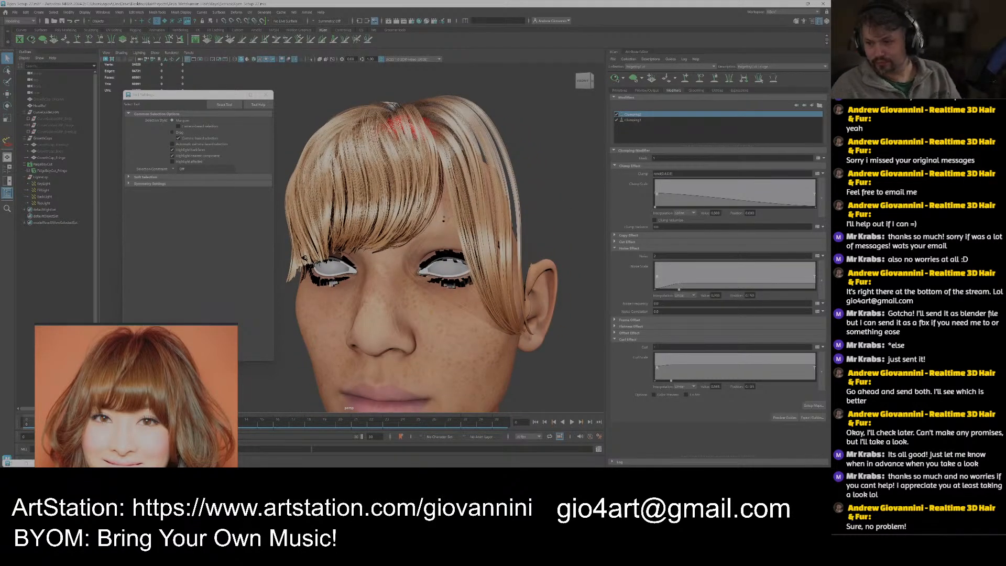
alt+drag(395, 253, 438, 256)
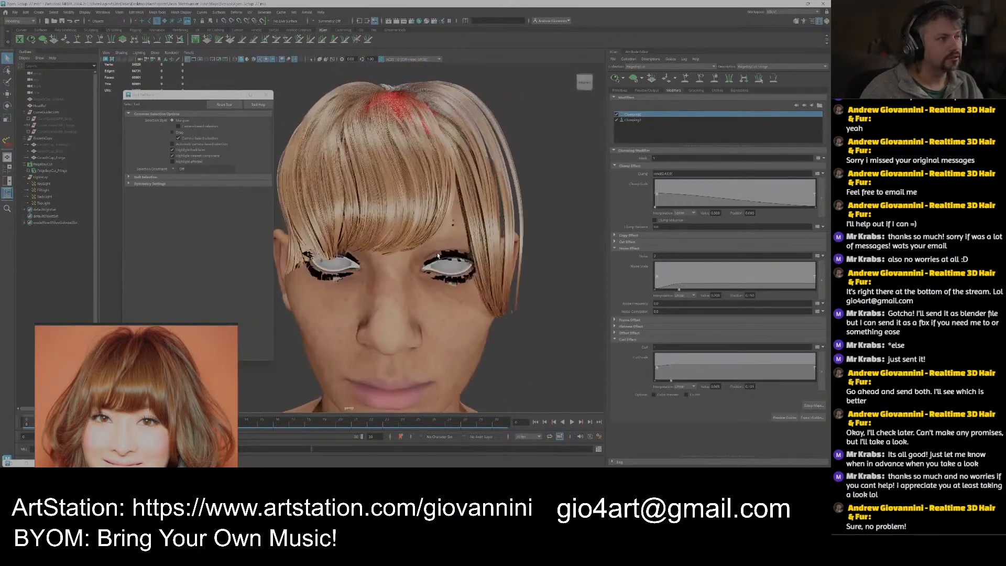
Show the original growth cap mesh beneath the hair and clear the selection.
click(44, 106)
click(40, 99)
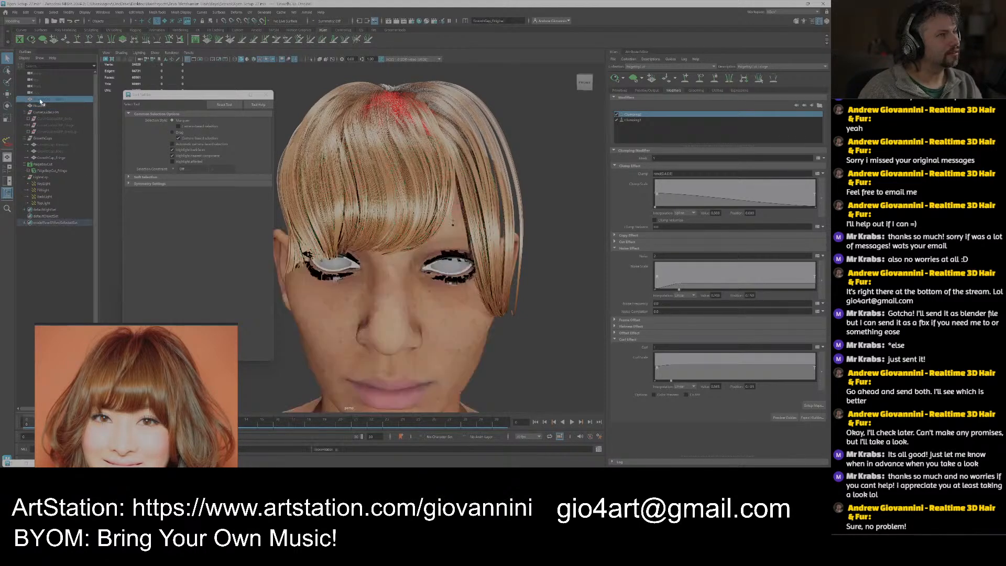
key(h)
click(548, 201)
Examine the fringe's clumping and shading from several angles and distances against the reference photo.
alt+drag(476, 211, 430, 232)
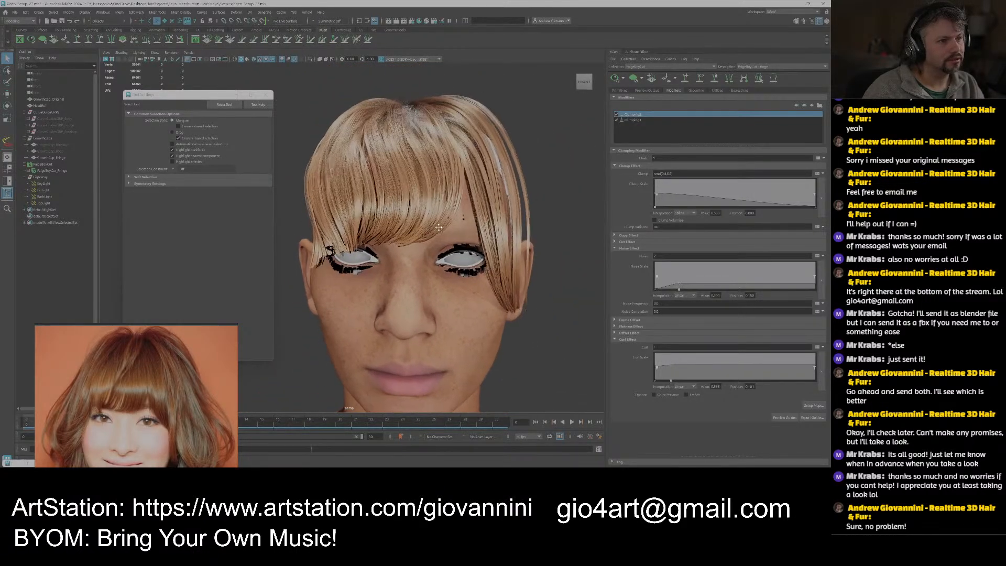
alt+right_drag(430, 232, 447, 243)
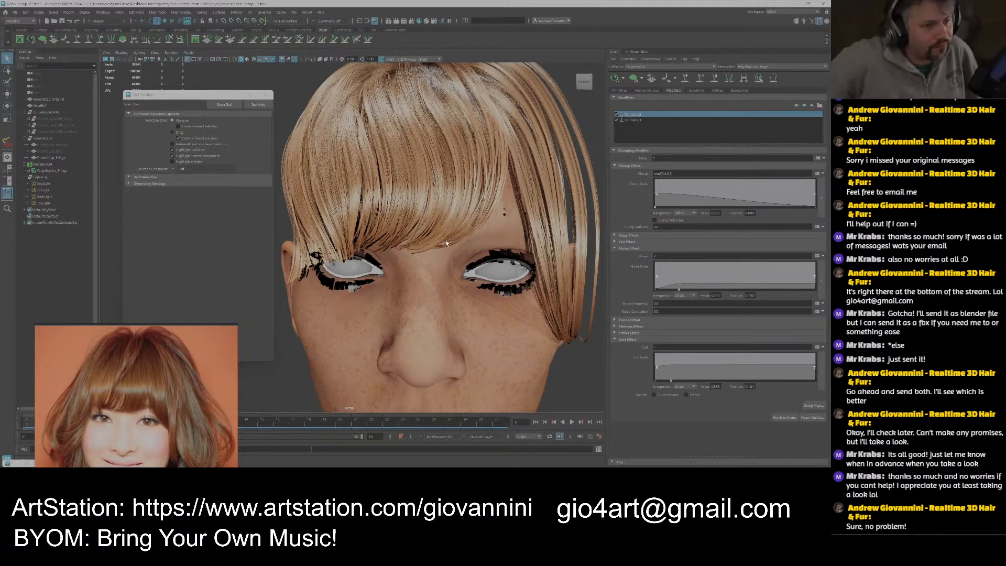
mouse_move(446, 243)
alt+mouse_down()
mouse_move(440, 182)
mouse_move(424, 264)
mouse_move(426, 246)
alt+mouse_up()
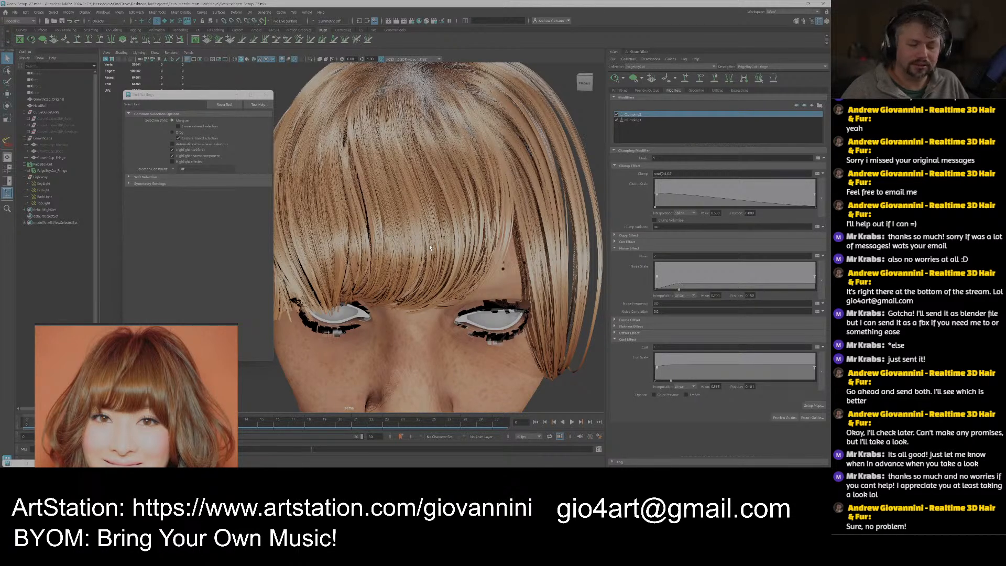
scroll(435, 270, down, 4)
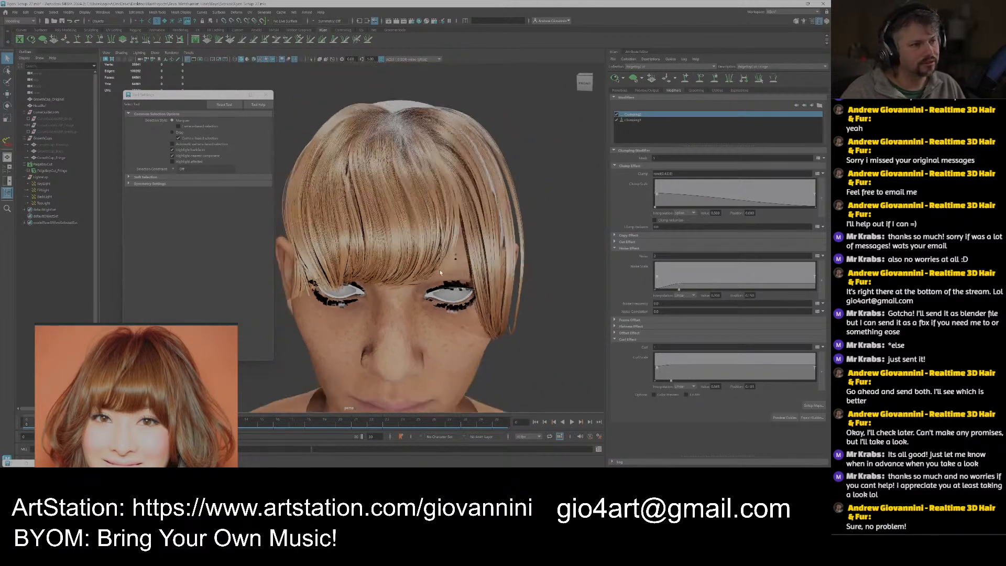
alt+drag(436, 277, 455, 256)
alt+middle_drag(456, 257, 448, 271)
scroll(444, 270, up, 3)
scroll(432, 279, down, 9)
scroll(431, 282, up, 8)
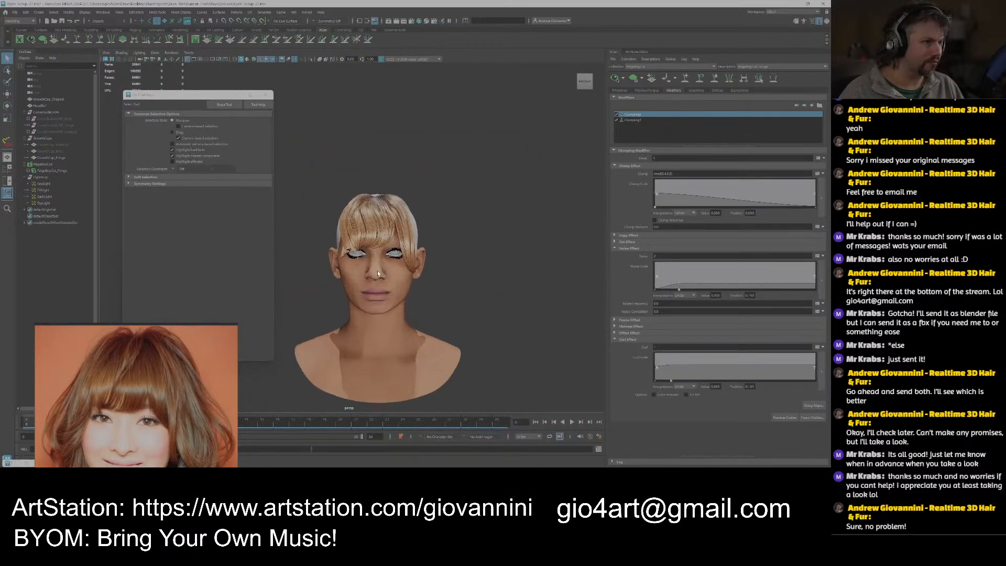
scroll(424, 202, down, 3)
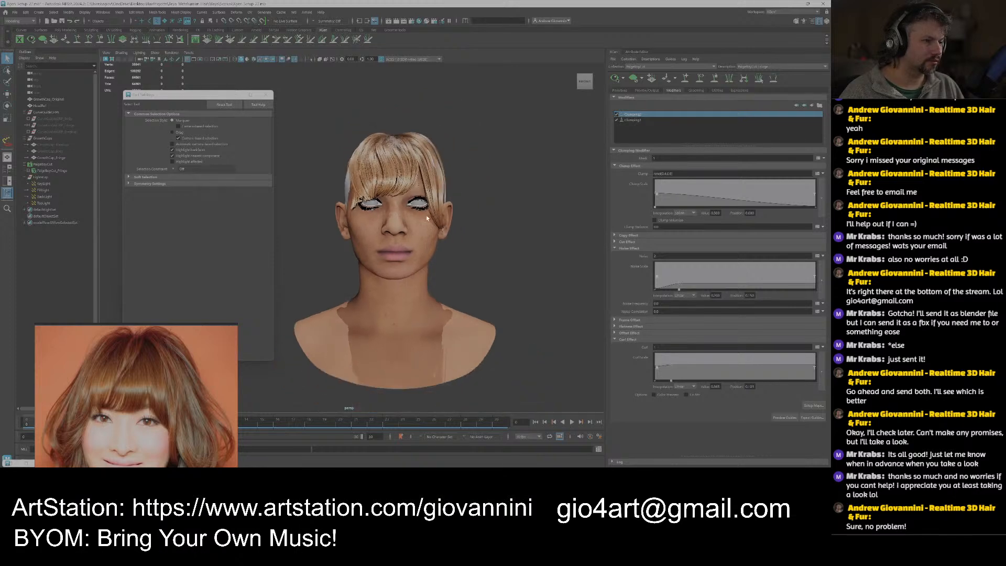
alt+middle_drag(426, 215, 421, 243)
mouse_move(363, 261)
alt+mouse_down()
mouse_move(400, 265)
mouse_move(372, 266)
alt+mouse_up()
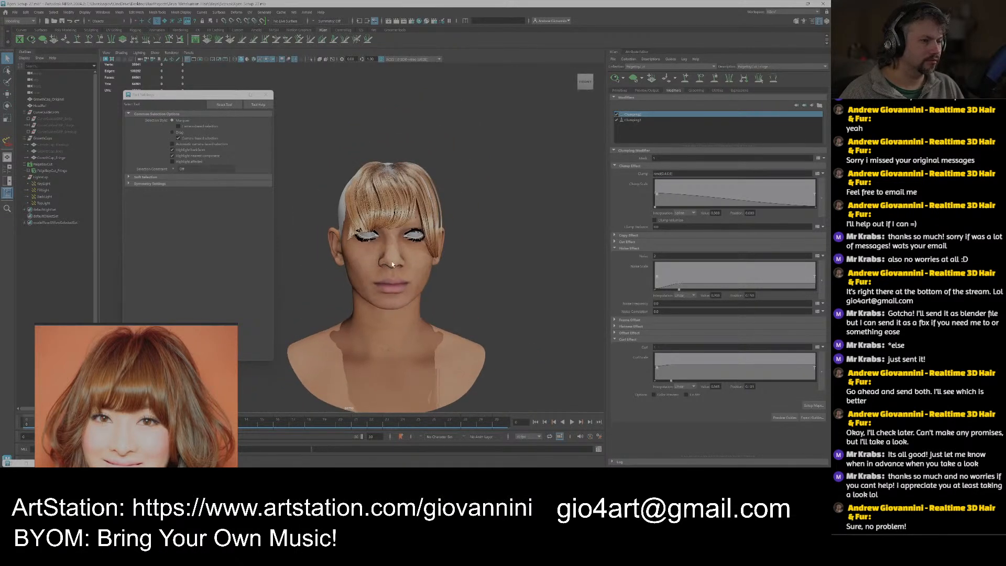
scroll(407, 262, up, 5)
alt+middle_drag(415, 247, 404, 256)
Hide the top light in the light setup.
click(44, 204)
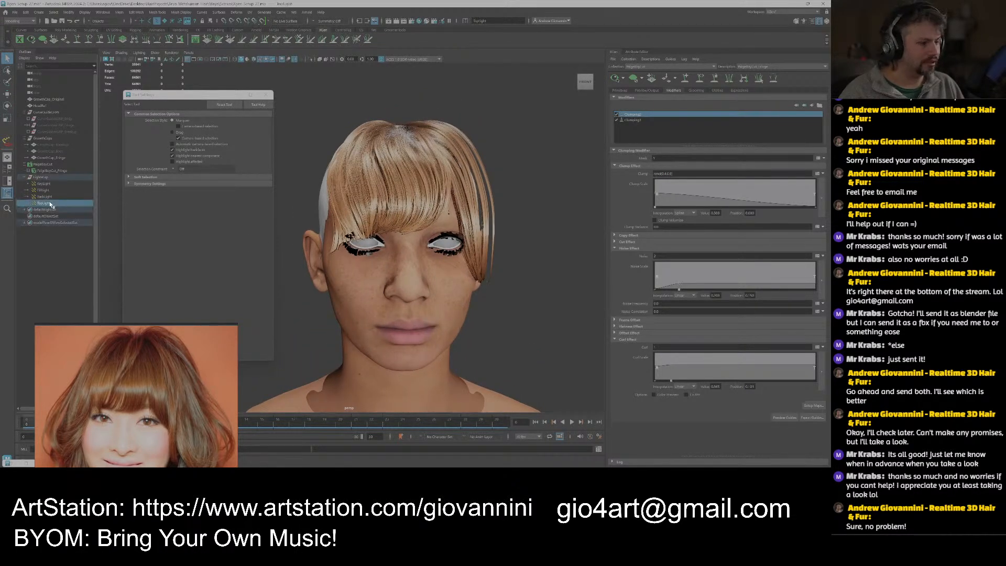
key(ctrl+h)
Examine the fringe under the remaining lights, both close up and with the whole head in view.
scroll(419, 274, down, 3)
alt+middle_drag(420, 275, 438, 289)
scroll(425, 292, up, 3)
scroll(427, 256, down, 3)
scroll(431, 275, up, 3)
alt+drag(438, 289, 433, 277)
scroll(434, 261, up, 3)
alt+middle_drag(438, 254, 439, 237)
alt+drag(438, 266, 439, 272)
alt+middle_drag(439, 272, 443, 247)
alt+drag(443, 246, 442, 249)
alt+middle_drag(442, 250, 459, 261)
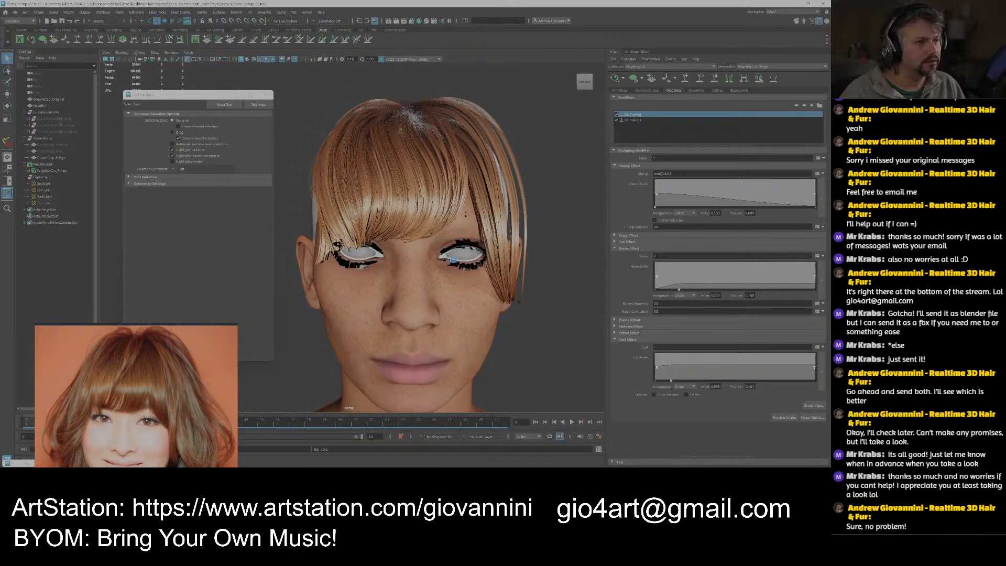
scroll(455, 264, down, 5)
scroll(457, 276, up, 2)
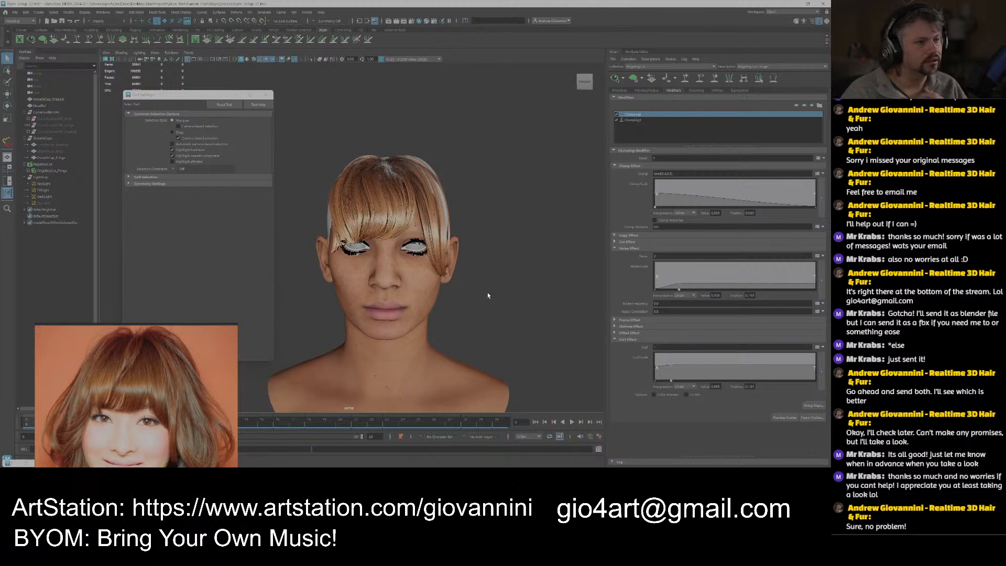
mouse_move(478, 285)
alt+mouse_down()
mouse_move(432, 275)
mouse_move(471, 280)
alt+mouse_up()
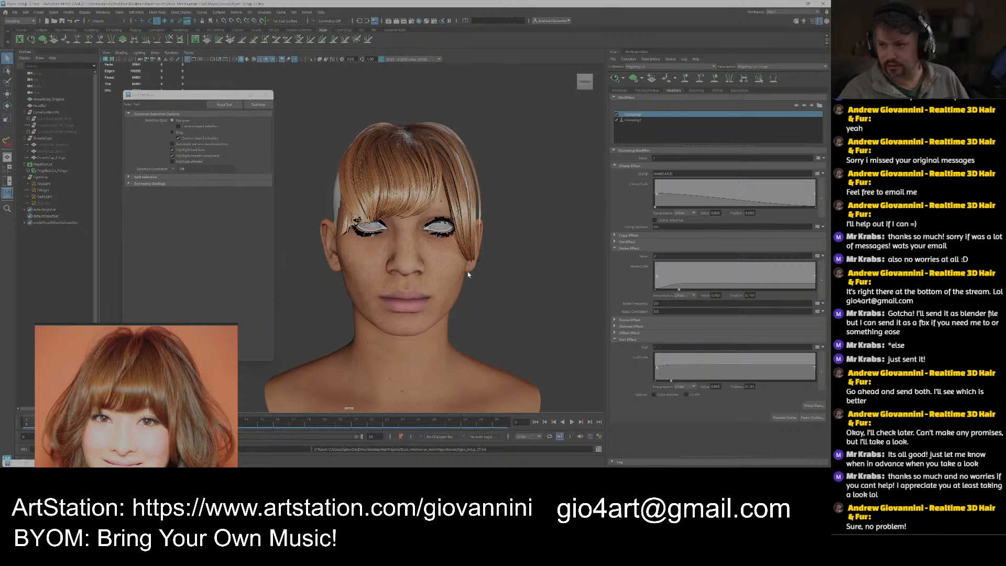
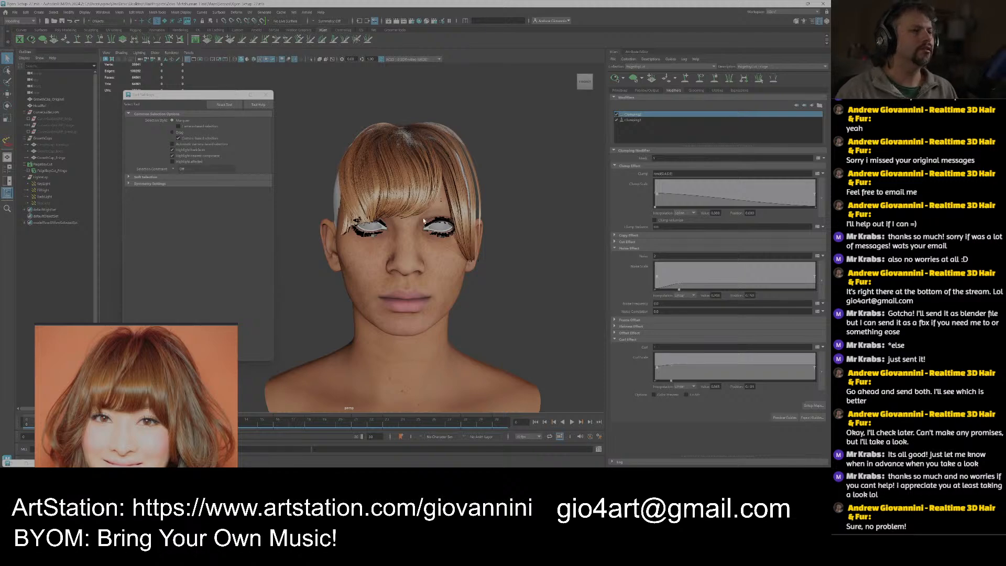
scroll(423, 221, up, 8)
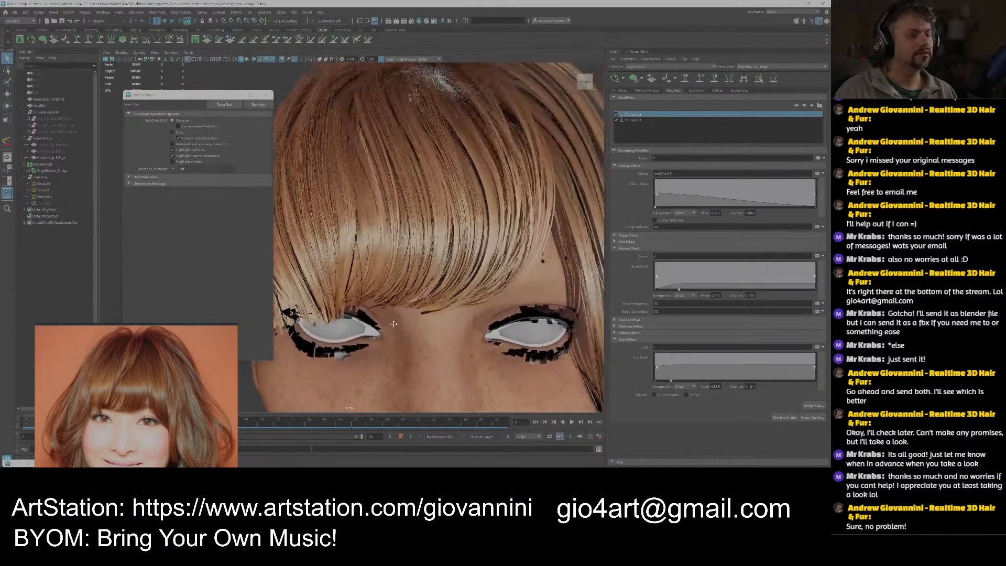
scroll(393, 323, down, 8)
scroll(430, 267, up, 4)
scroll(435, 259, down, 2)
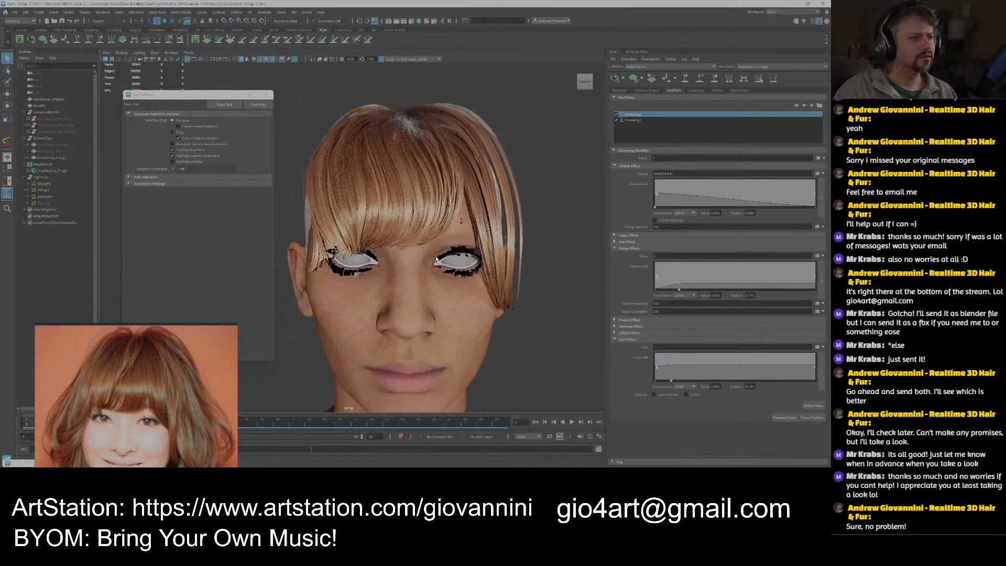
Examine the fringe and its roots at the parting from the front, side and above, close up and at a distance.
scroll(436, 259, down, 2)
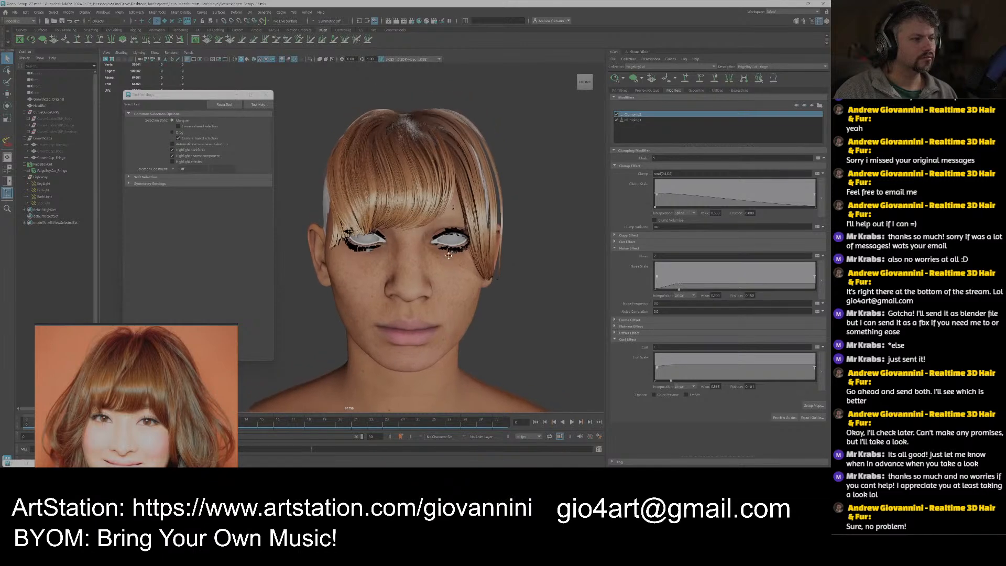
alt+drag(448, 255, 439, 240)
alt+middle_drag(443, 240, 436, 271)
scroll(437, 271, up, 3)
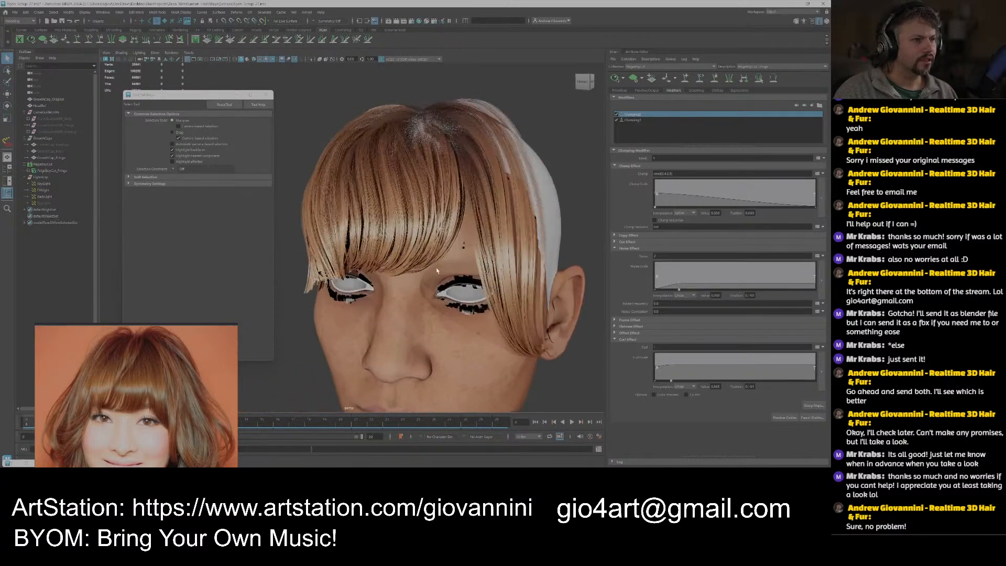
alt+drag(437, 271, 436, 248)
scroll(436, 247, up, 5)
alt+middle_drag(435, 247, 432, 254)
scroll(437, 258, down, 4)
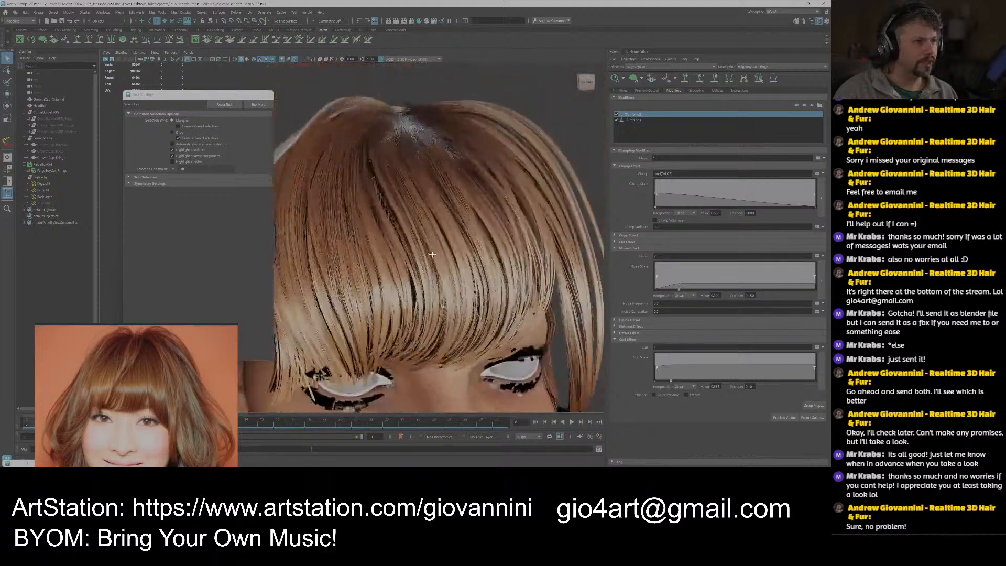
alt+drag(432, 254, 397, 231)
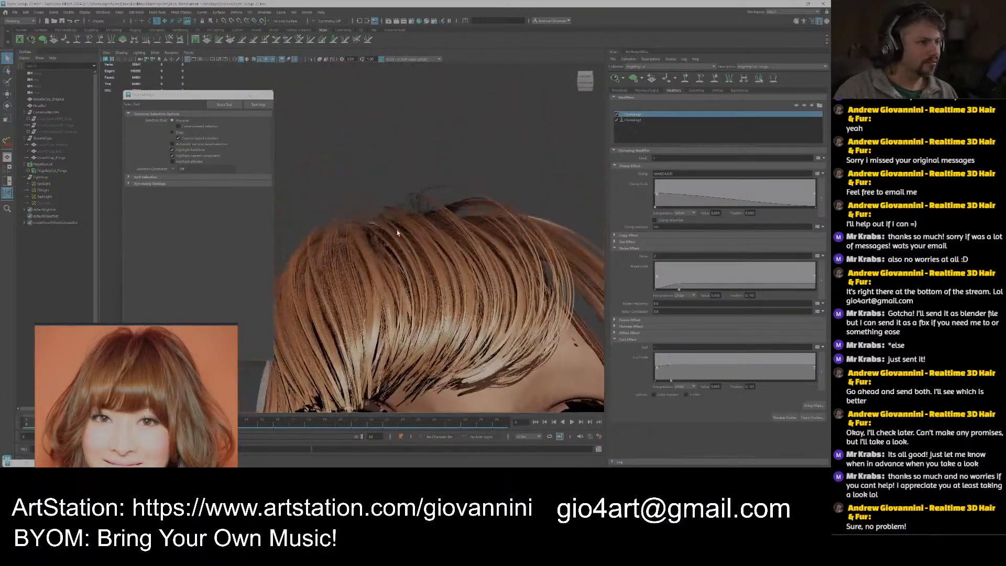
scroll(400, 223, up, 5)
alt+middle_drag(404, 213, 451, 189)
alt+drag(451, 189, 465, 239)
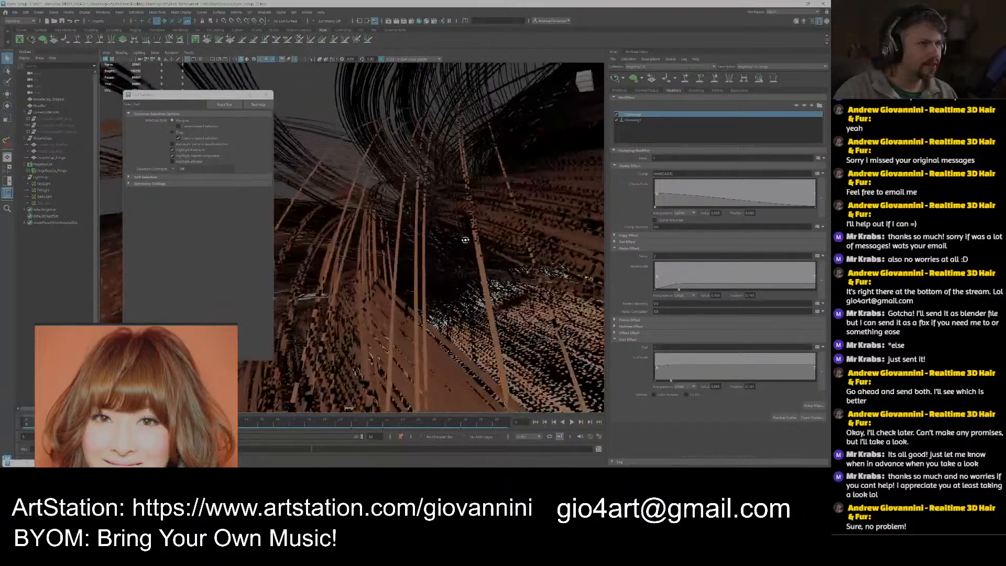
Toggle the guides and the uppermost clumping modifier to check the parting, leaving the guides displayed.
click(700, 82)
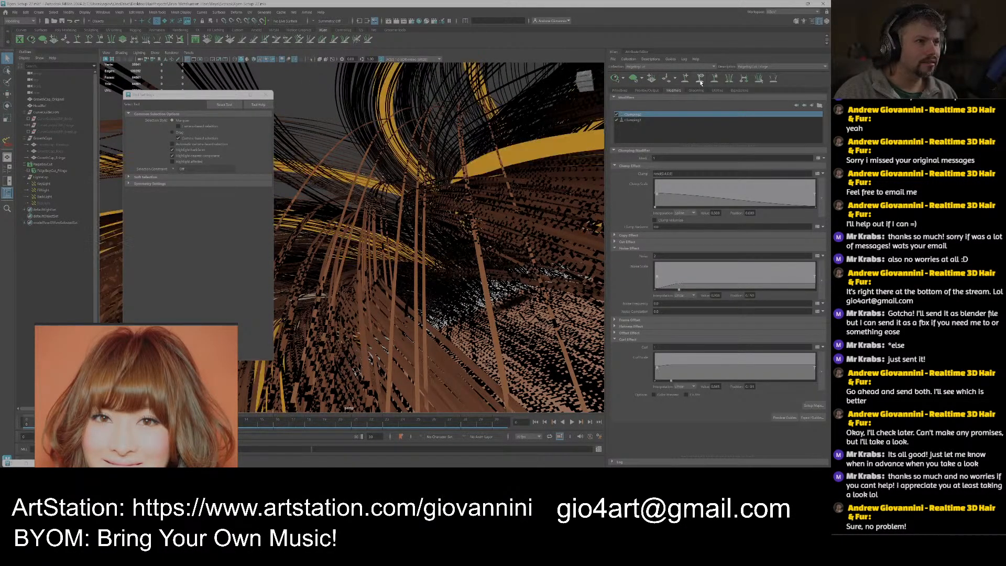
click(700, 81)
alt+drag(406, 157, 434, 207)
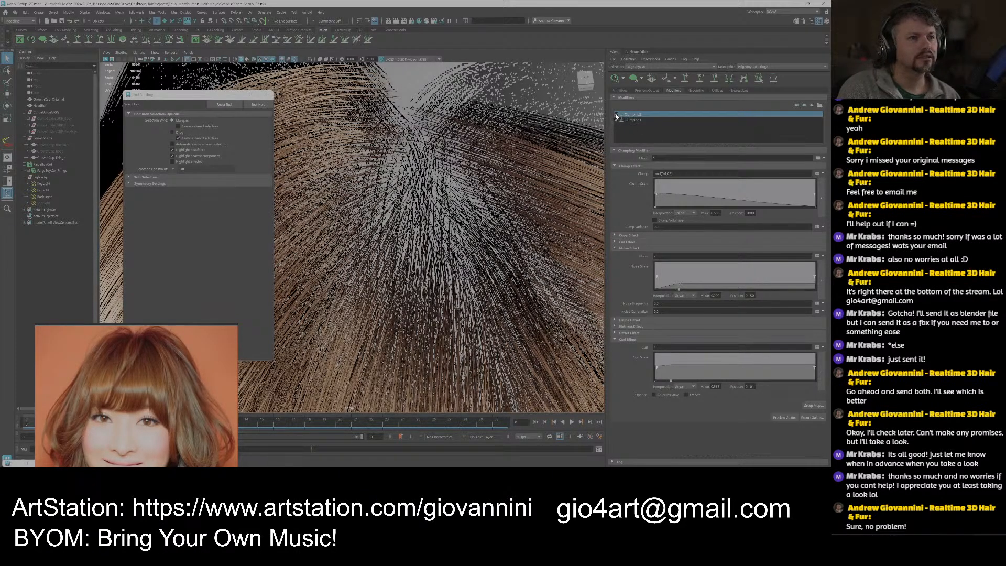
click(617, 114)
click(699, 79)
Examine how the guides run through the fringe from the parting to the tips, from several angles and distances.
alt+drag(422, 170, 445, 223)
alt+right_drag(444, 222, 449, 236)
alt+middle_drag(449, 236, 447, 180)
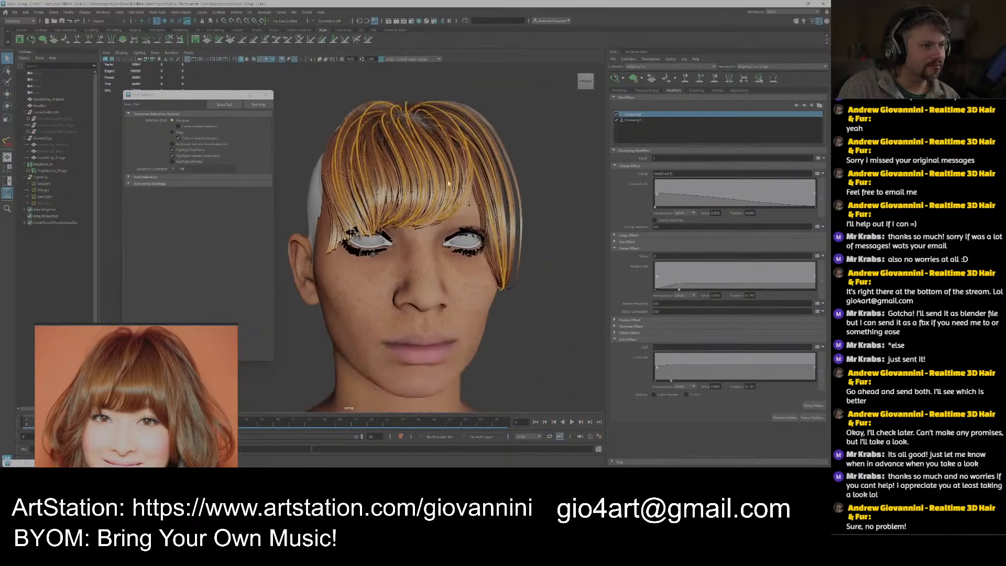
alt+drag(447, 181, 445, 180)
alt+middle_drag(444, 181, 445, 233)
alt+right_drag(374, 217, 437, 202)
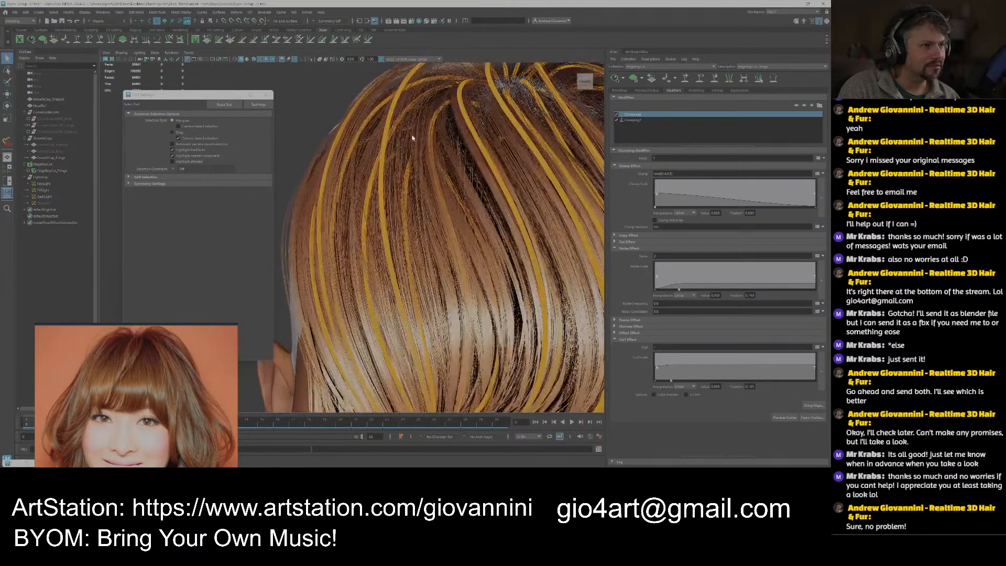
alt+middle_drag(412, 137, 411, 224)
alt+right_drag(410, 224, 451, 193)
alt+drag(450, 193, 440, 204)
alt+drag(430, 215, 445, 186)
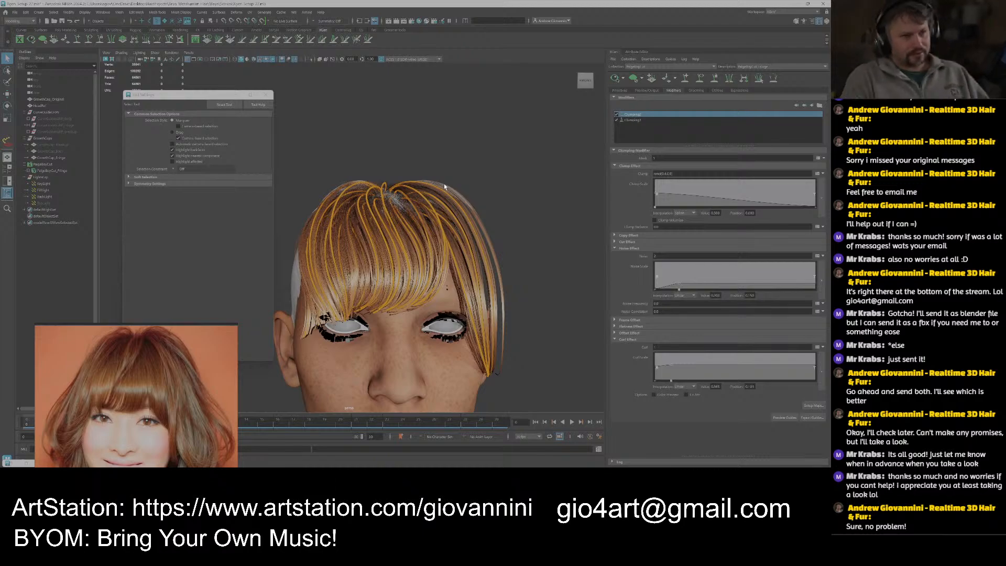
scroll(429, 239, up, 1)
scroll(429, 239, up, 6)
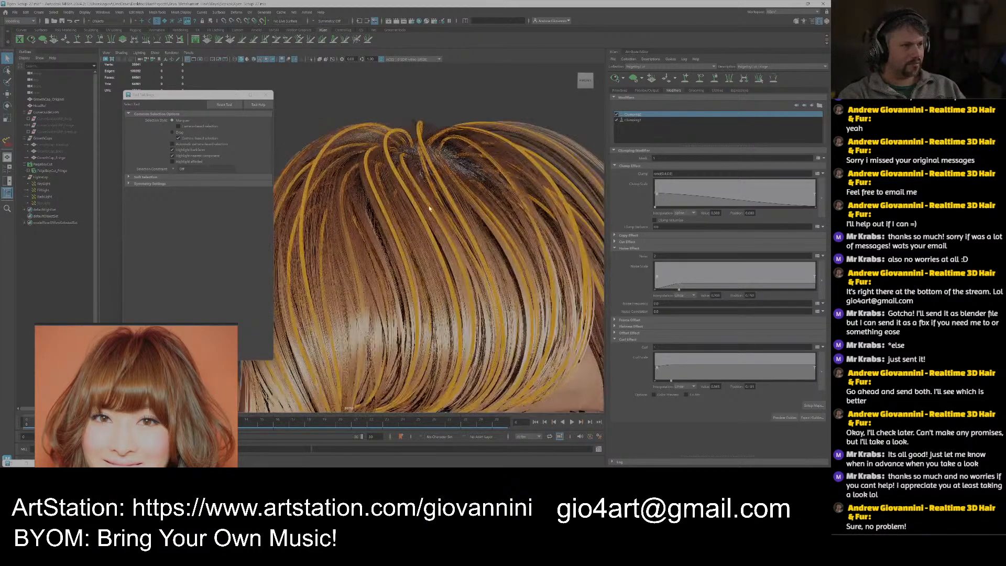
alt+drag(429, 240, 428, 230)
alt+middle_drag(429, 230, 406, 278)
alt+drag(407, 278, 456, 252)
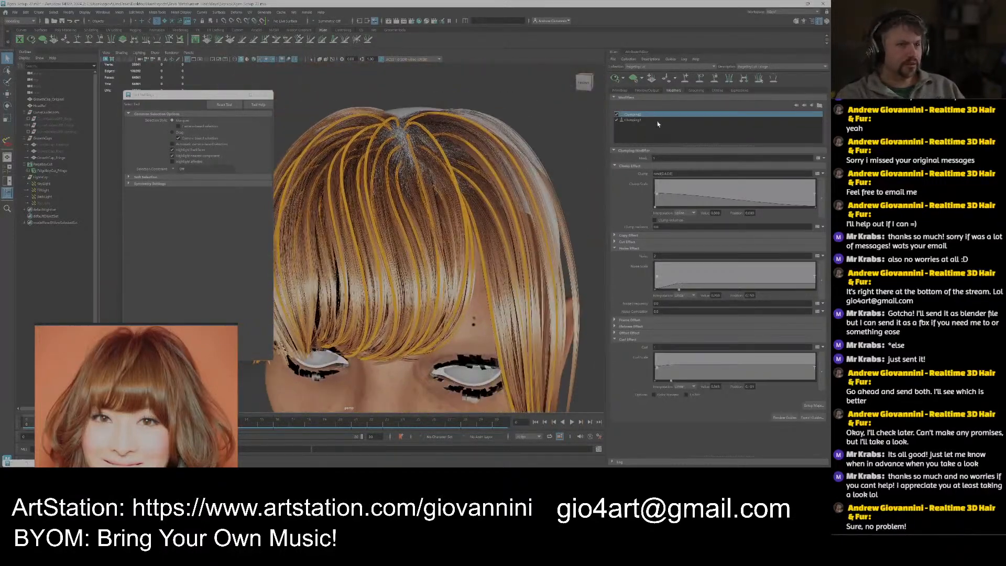
Add another Clumping modifier on top of the fringe's existing clumping modifiers.
click(634, 114)
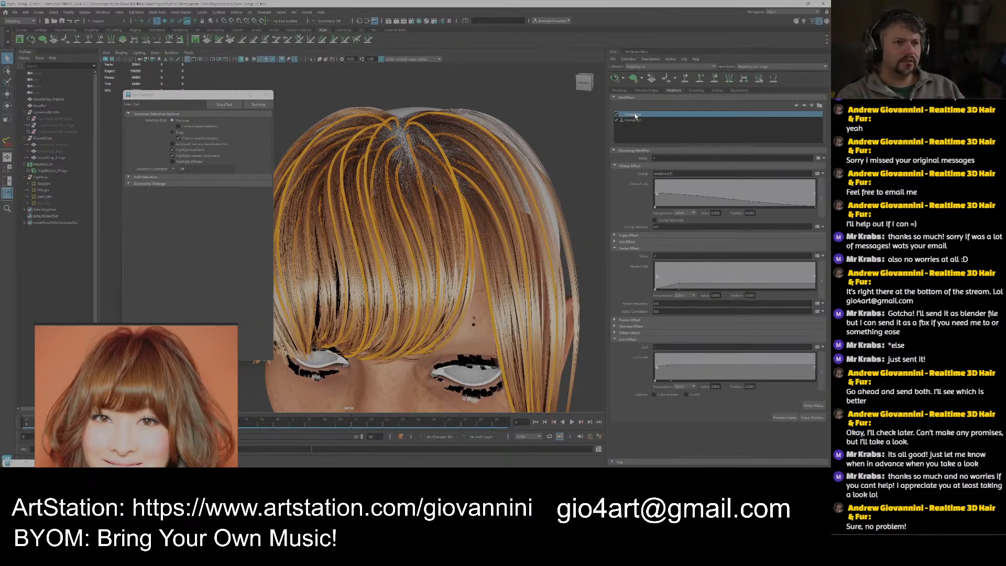
click(812, 105)
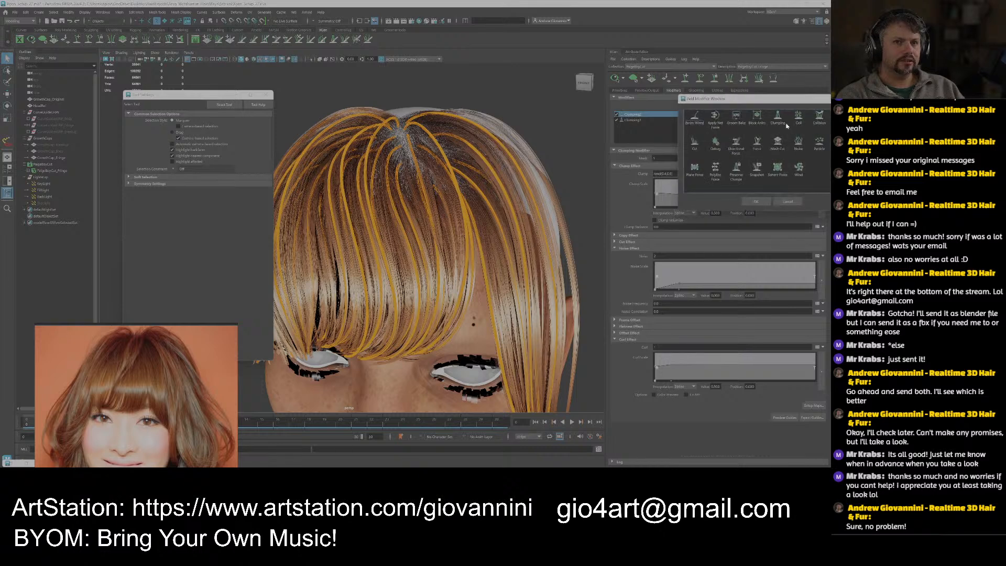
click(778, 118)
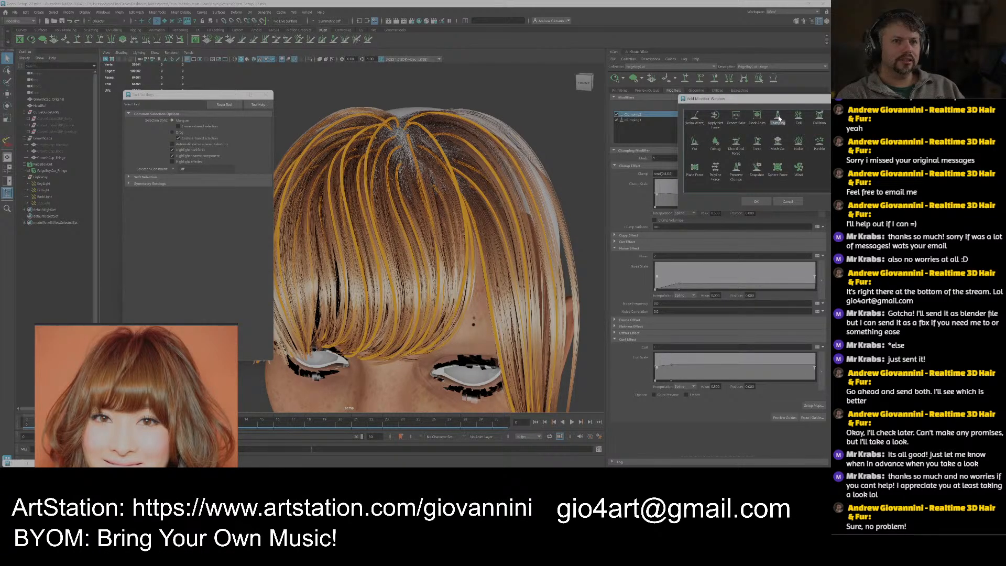
click(756, 201)
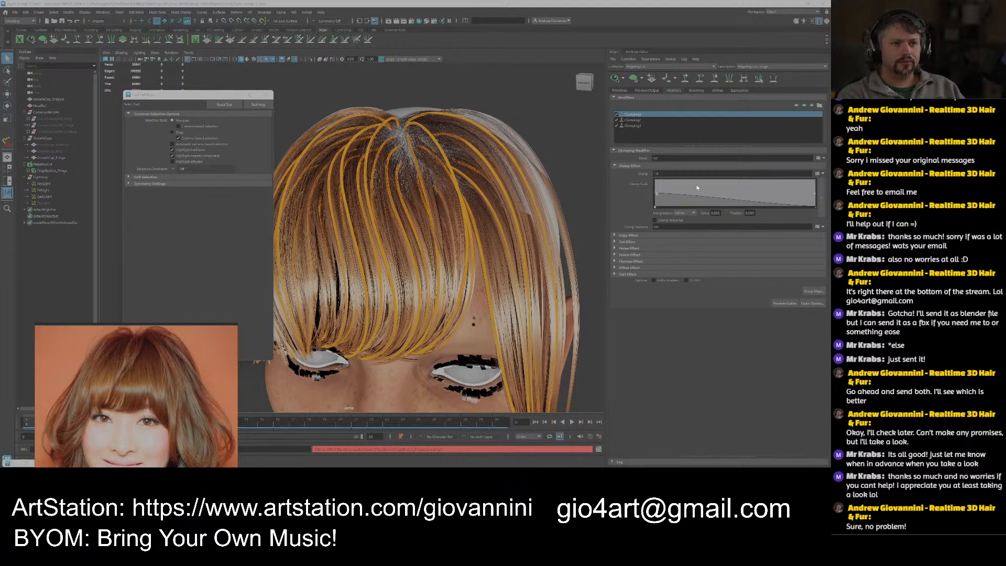
Open the new modifier's clumping map setup and generate clump points over the fringe's growth area.
click(808, 292)
drag(692, 213, 669, 222)
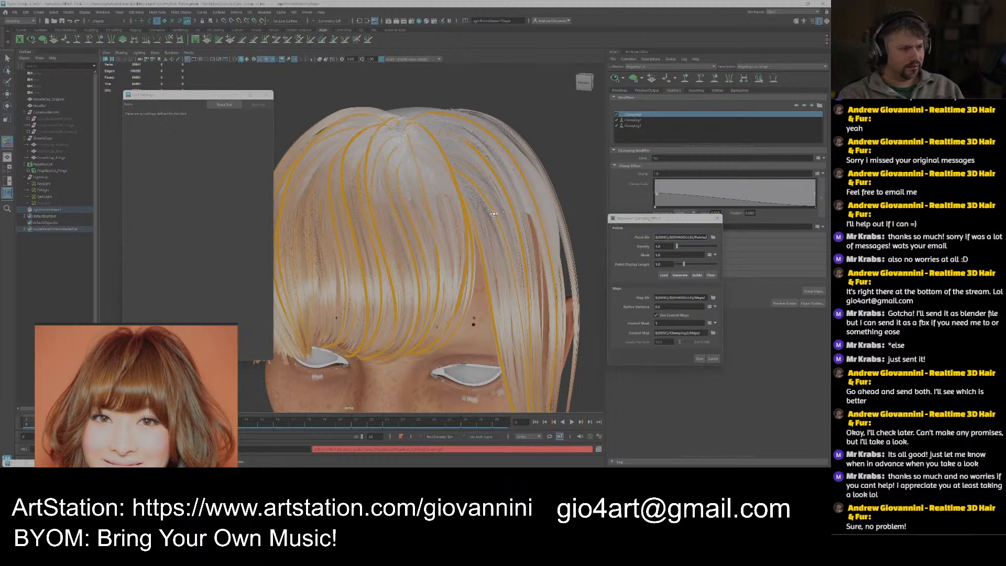
alt+drag(493, 213, 584, 324)
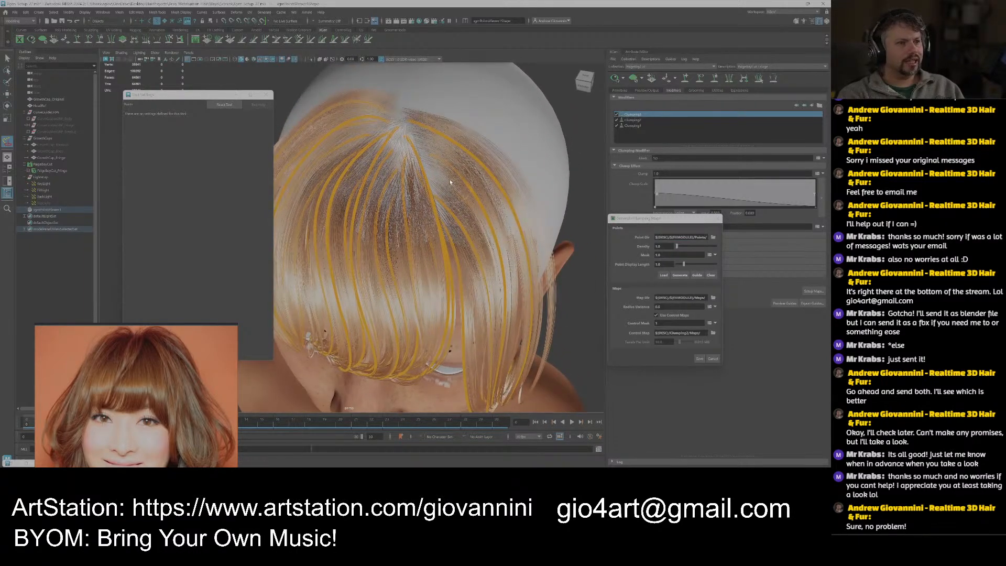
alt+drag(449, 182, 457, 230)
alt+right_drag(457, 241, 545, 273)
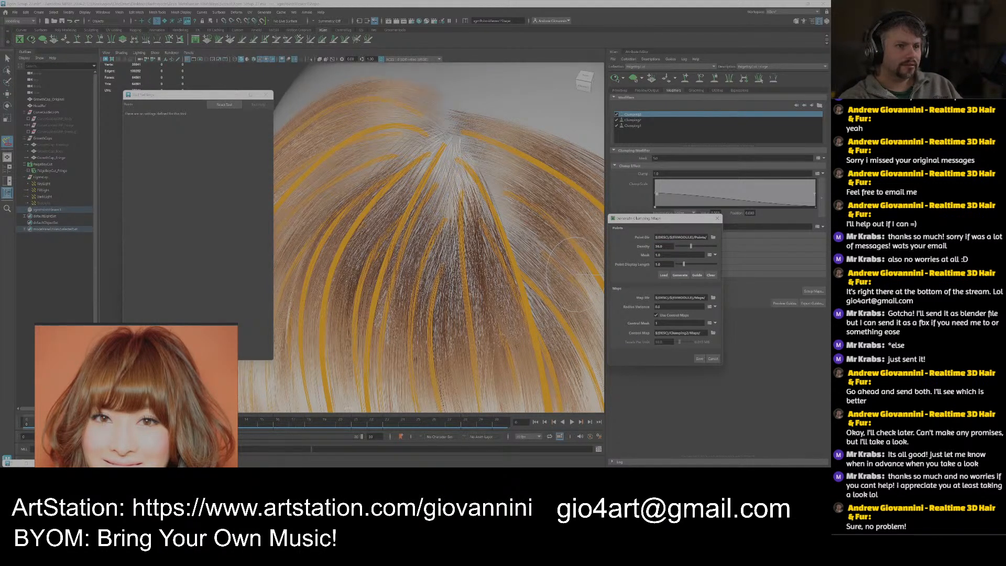
click(676, 276)
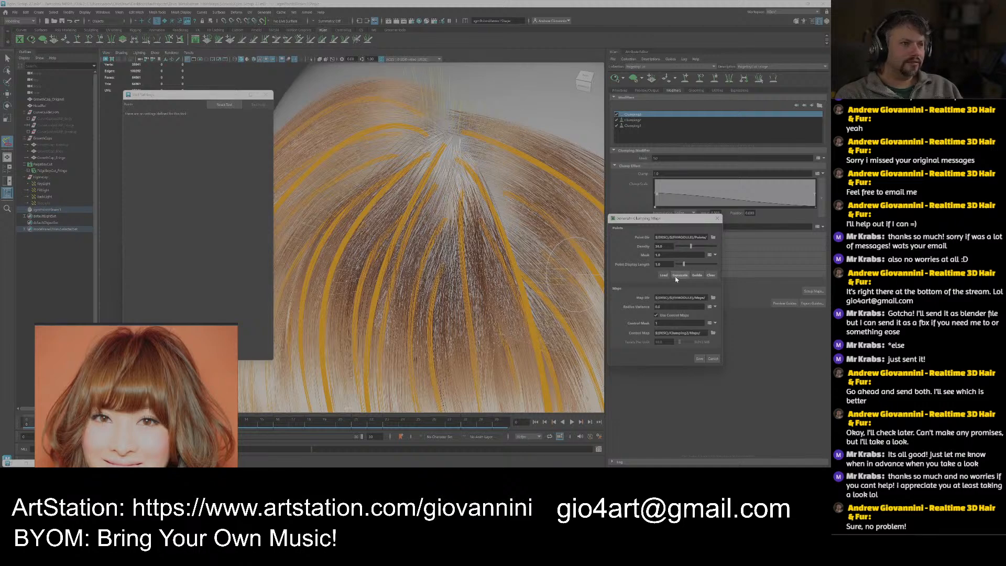
Set the clump point density to 50 and regenerate the points.
alt+middle_drag(516, 198, 491, 222)
mouse_move(491, 223)
alt+mouse_down()
mouse_move(512, 234)
mouse_move(502, 209)
mouse_move(522, 211)
mouse_move(507, 216)
alt+mouse_up()
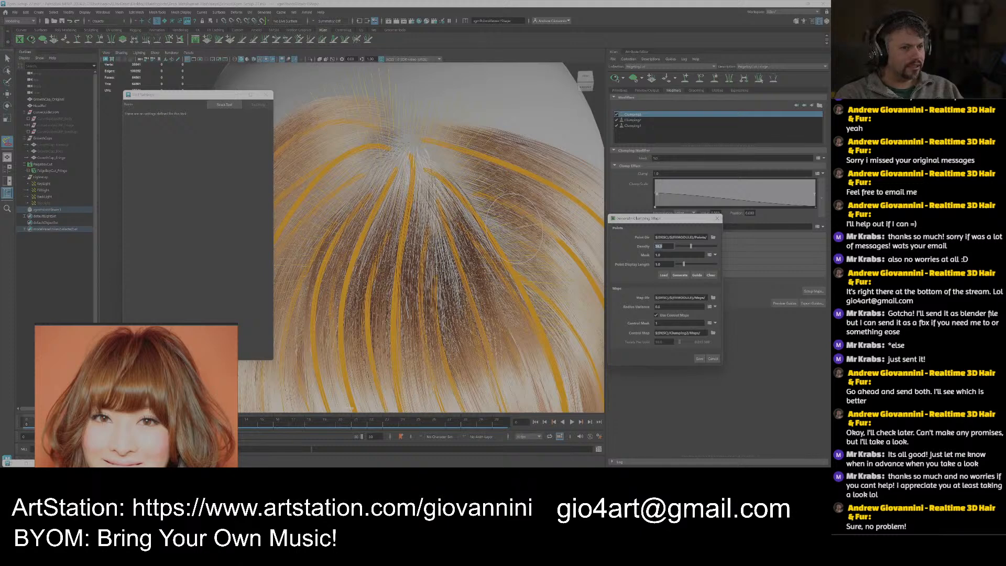
click(680, 274)
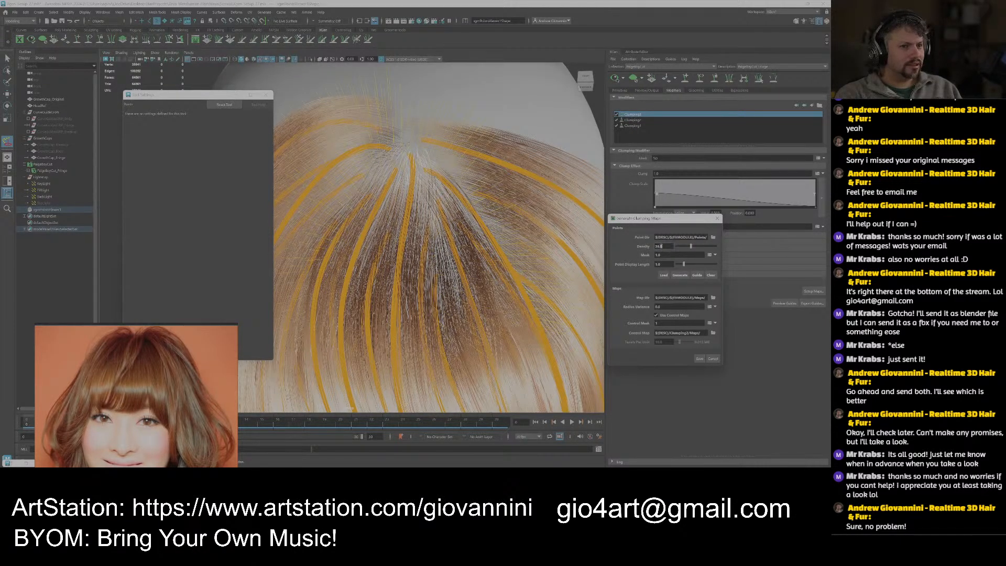
text(50)
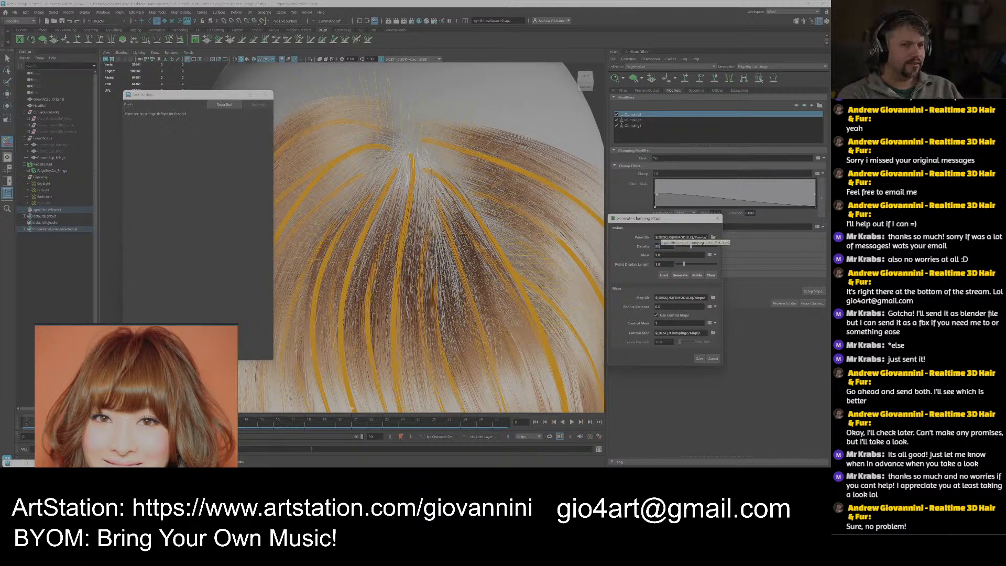
key(Return)
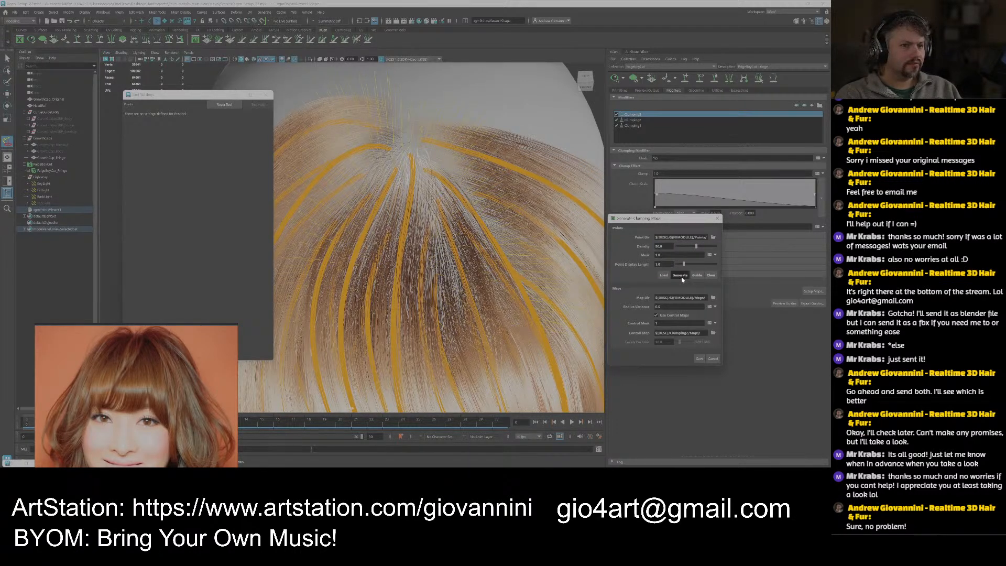
click(681, 276)
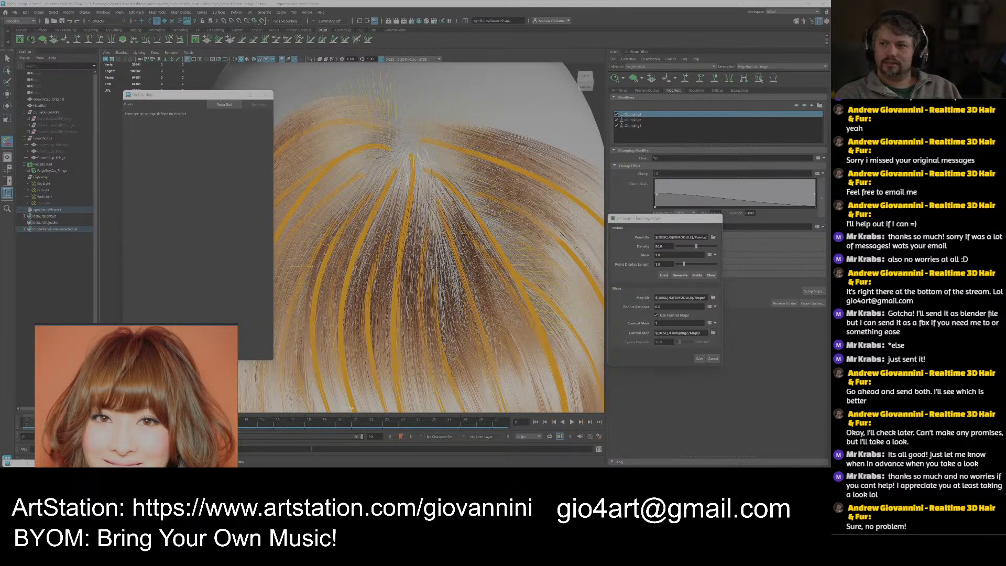
Set the control map directory to the Region folder of PageBoyCut_Fringe and save the clumping maps.
drag(827, 135, 590, 118)
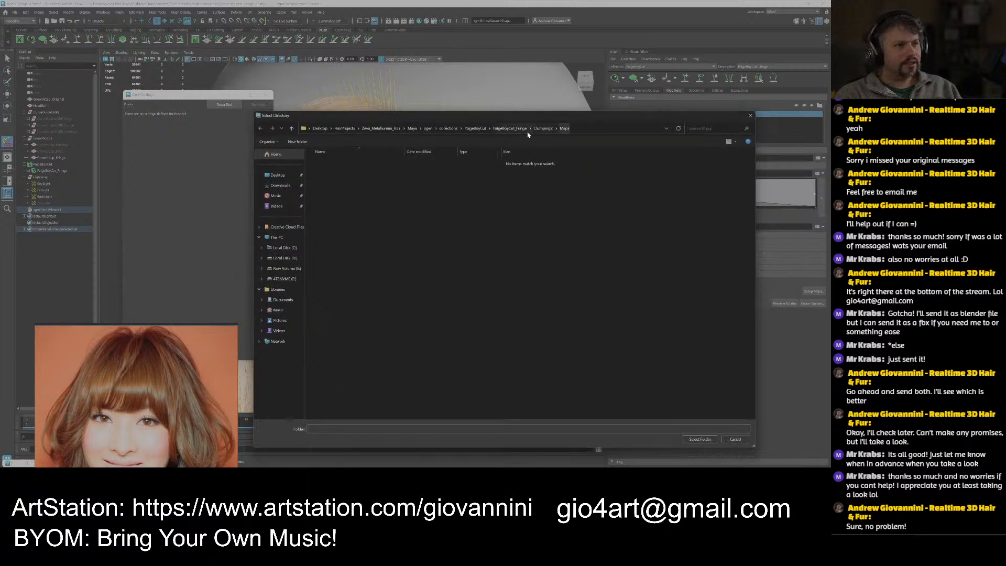
click(510, 127)
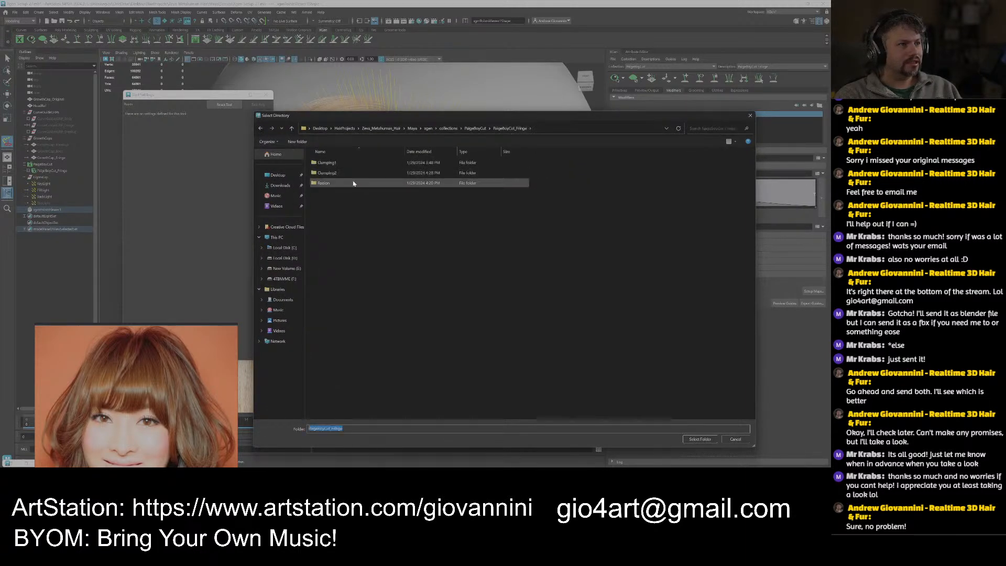
click(328, 182)
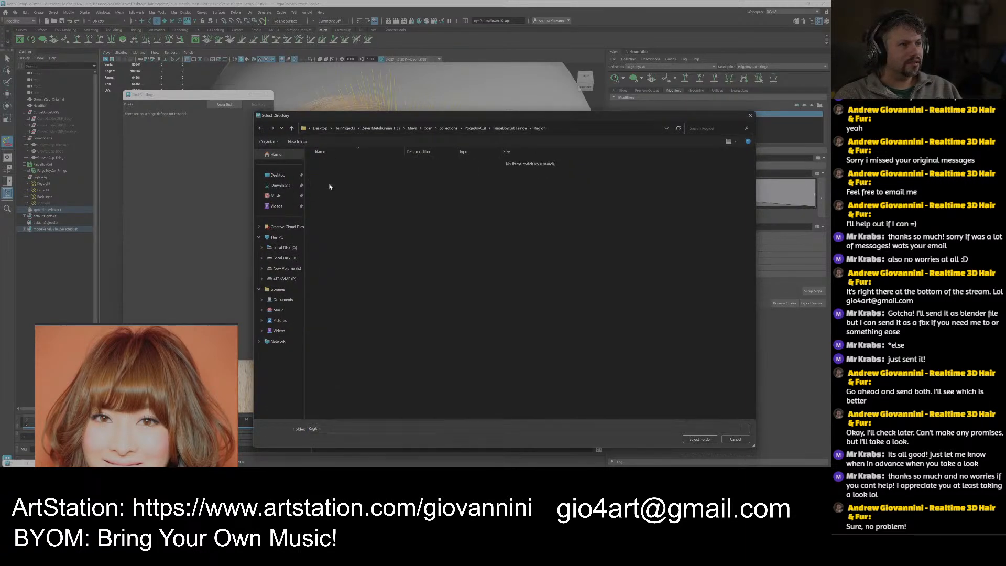
click(692, 439)
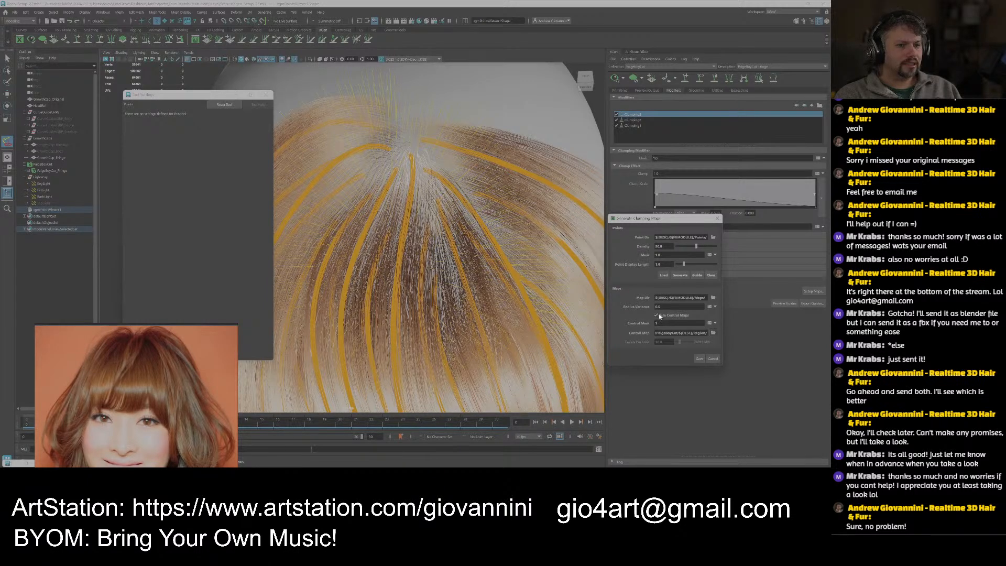
click(700, 359)
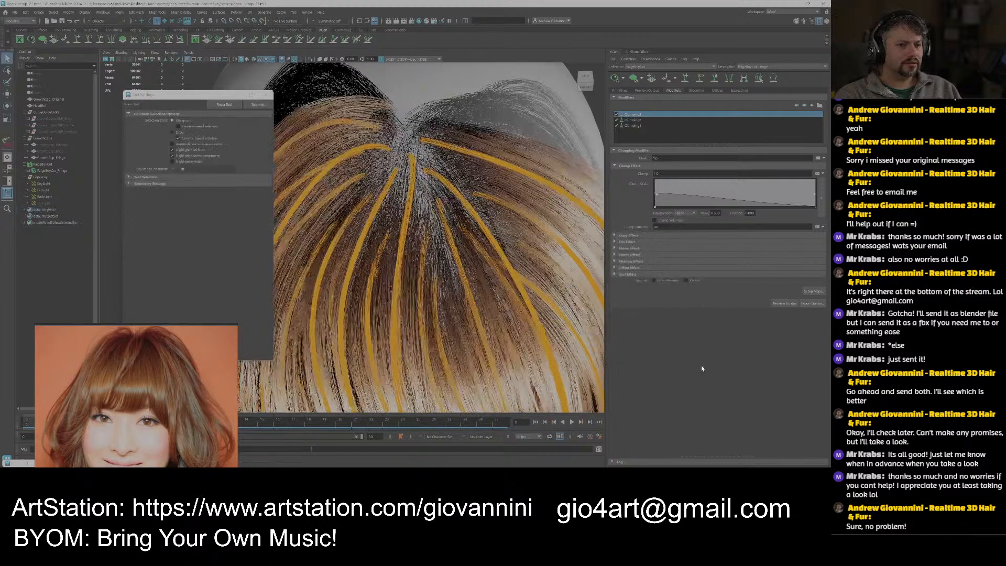
Compare the fringe from the front with the new clumping modifier switched off and on.
alt+drag(457, 274, 511, 252)
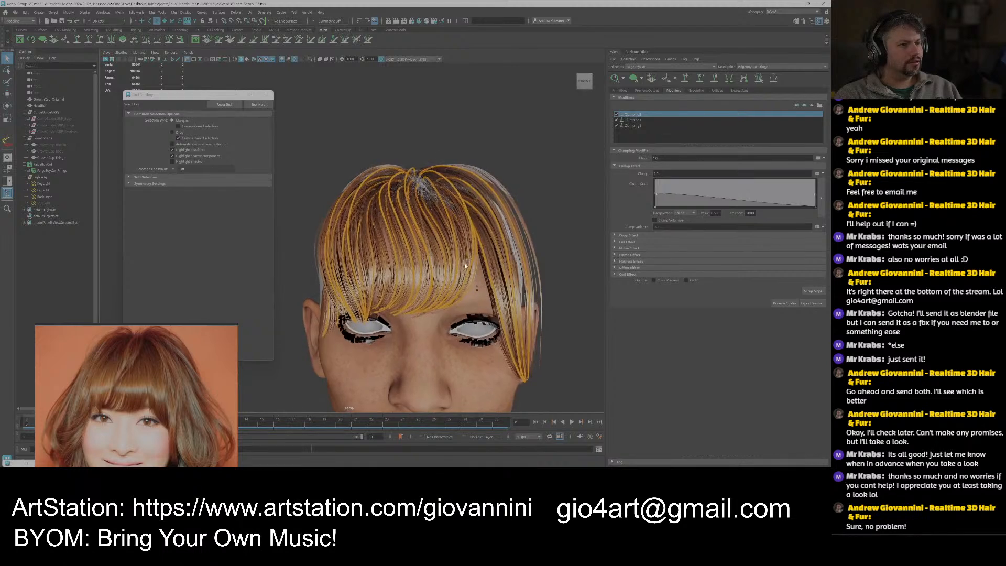
click(617, 115)
click(617, 114)
click(617, 114)
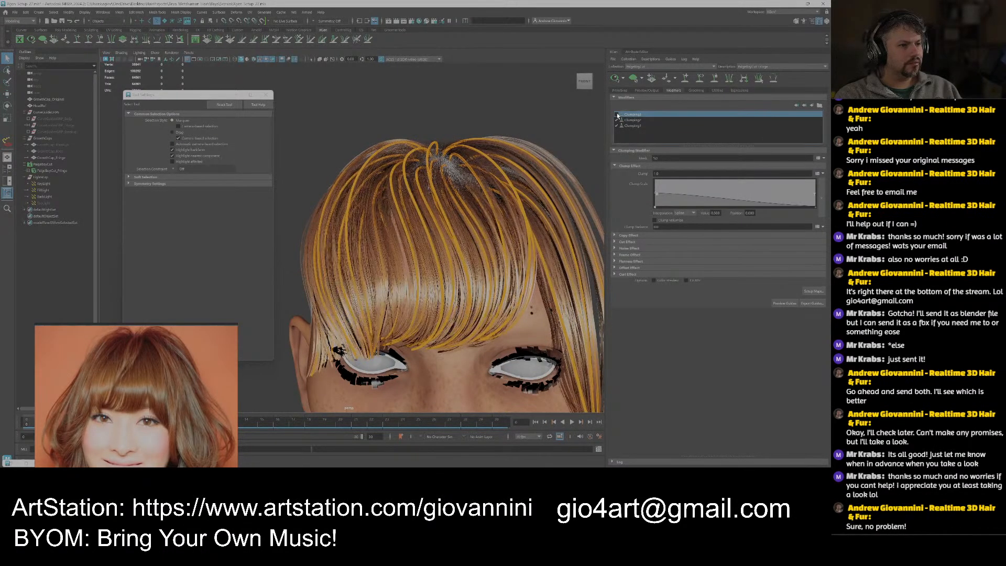
click(617, 115)
Examine the fringe's finer clumps close up and with the whole fringe in view.
scroll(471, 261, down, 2)
alt+middle_drag(470, 261, 488, 222)
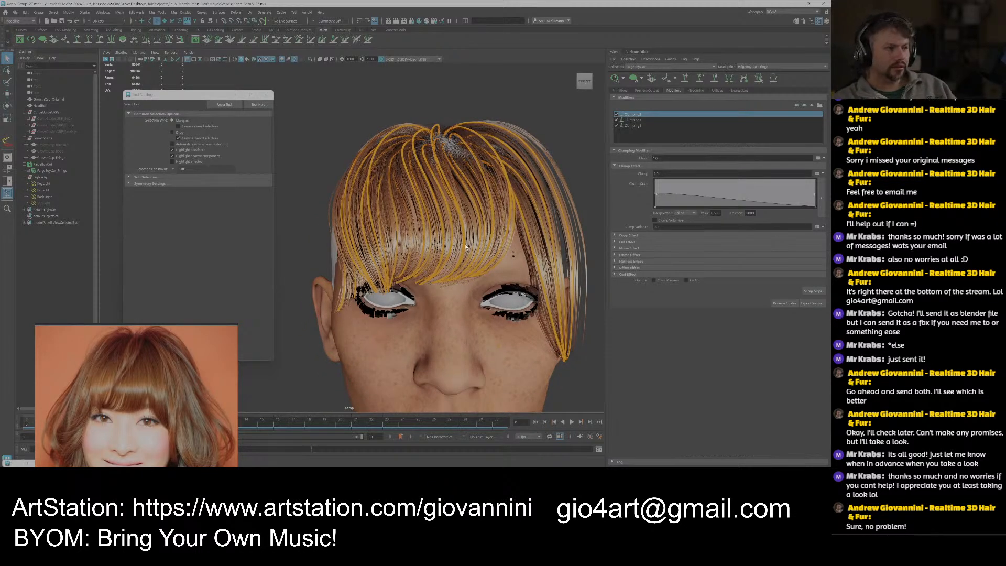
scroll(474, 251, up, 2)
scroll(475, 251, up, 6)
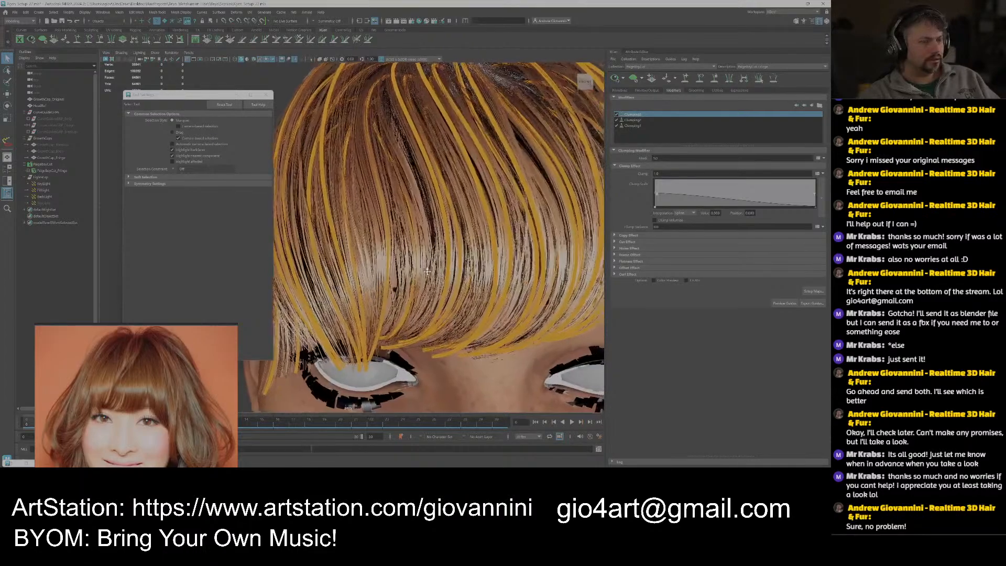
scroll(455, 291, up, 2)
scroll(455, 290, up, 3)
scroll(454, 292, down, 5)
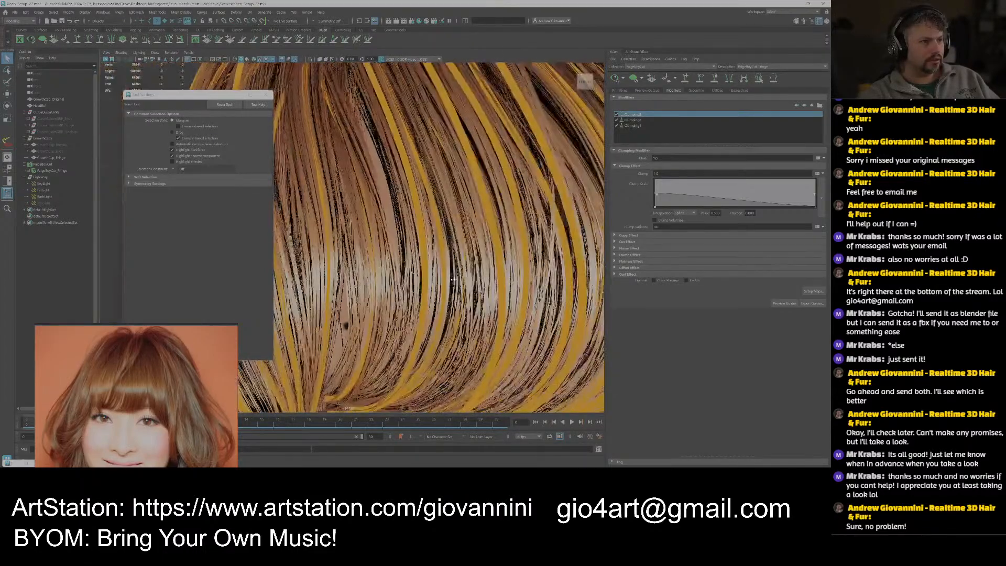
Hide the fringe's guides and bring the whole head into view from the front.
scroll(449, 269, down, 8)
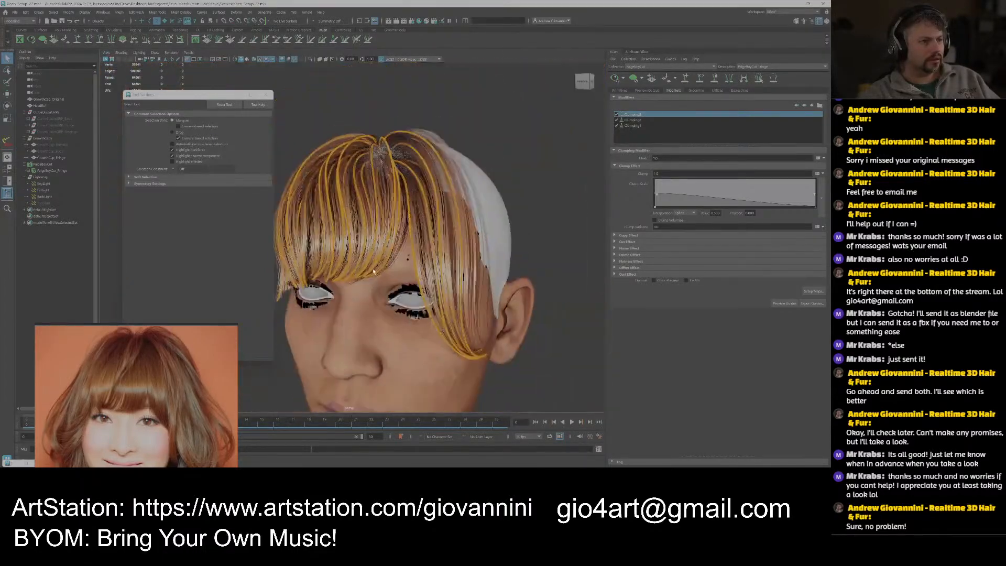
click(699, 80)
scroll(462, 254, up, 3)
alt+middle_drag(463, 255, 452, 244)
scroll(452, 244, down, 4)
scroll(452, 243, up, 3)
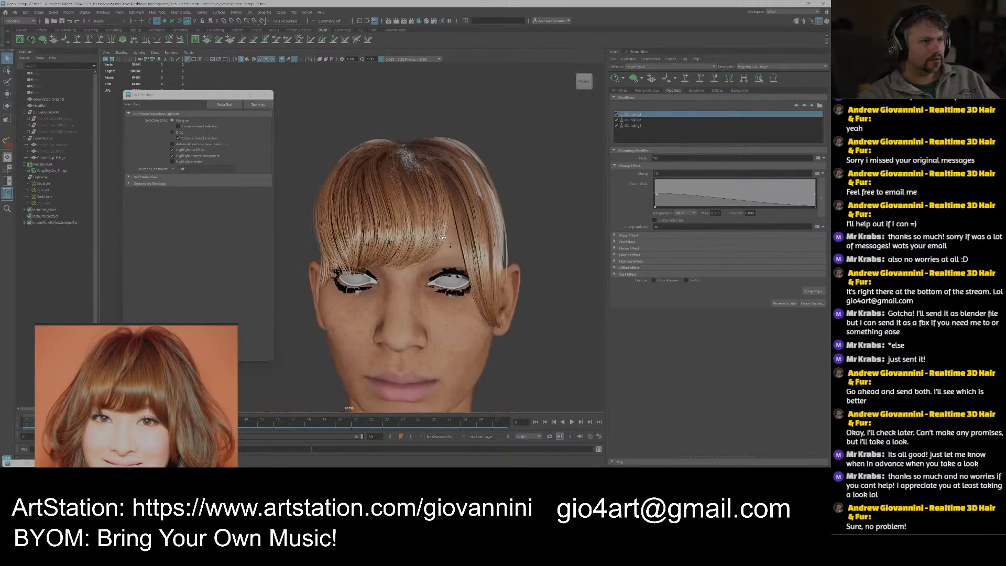
Examine the fringe without guides from the front and around the parting at the crown.
alt+drag(446, 216, 445, 239)
scroll(449, 244, down, 3)
alt+middle_drag(453, 248, 466, 236)
alt+drag(466, 235, 467, 205)
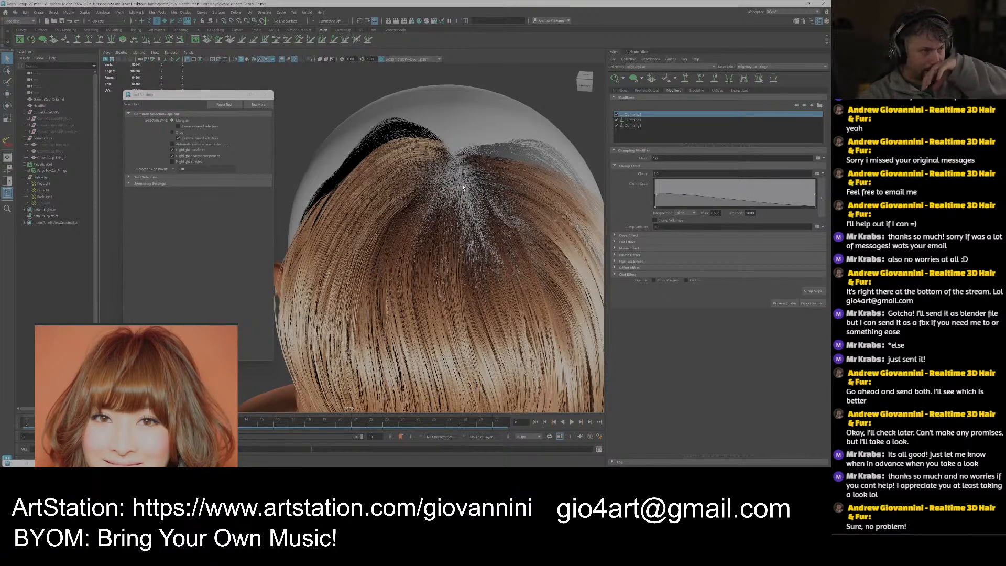
alt+right_drag(503, 285, 484, 271)
alt+drag(484, 271, 488, 247)
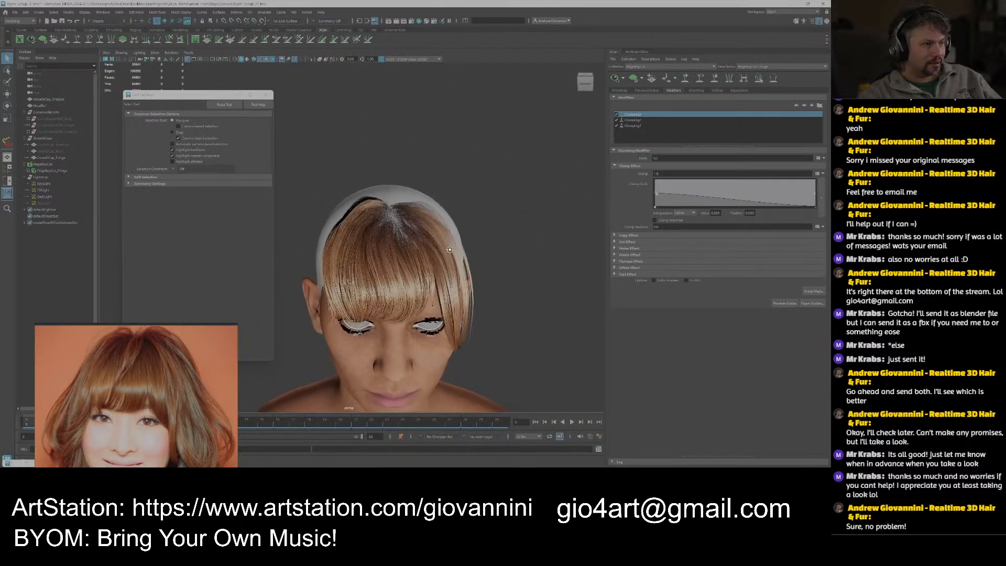
alt+right_drag(416, 247, 450, 236)
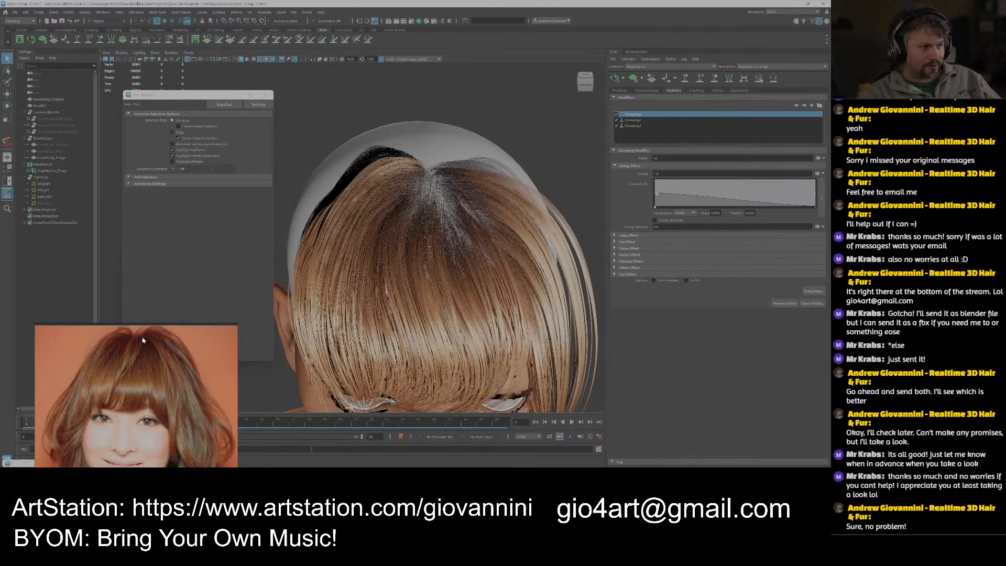
Move the reference photo beside the head and frame the fringe from the front for comparison.
drag(143, 341, 621, 196)
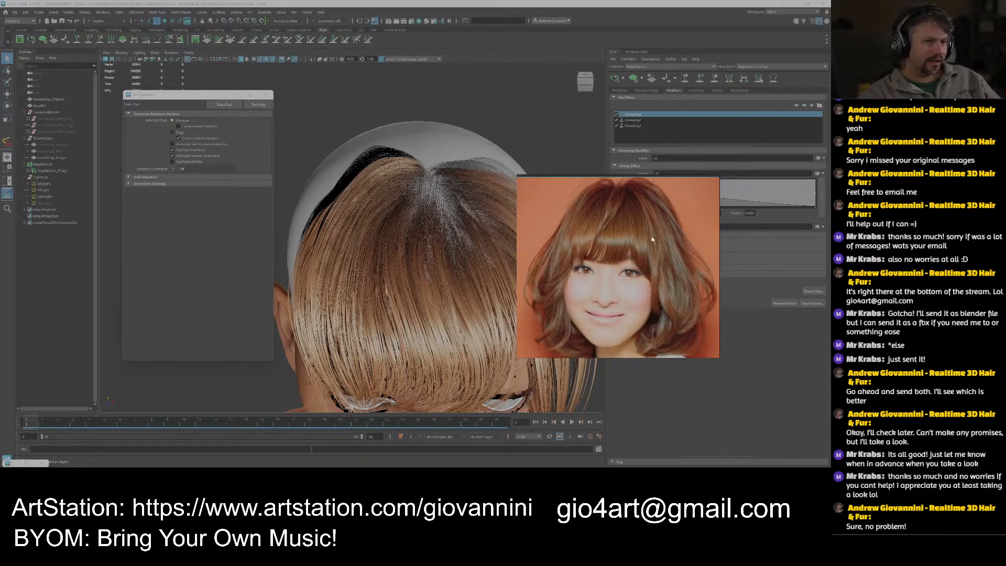
drag(652, 240, 150, 311)
alt+drag(293, 278, 448, 274)
alt+middle_drag(439, 279, 446, 238)
alt+right_drag(446, 237, 455, 260)
alt+middle_drag(455, 260, 439, 239)
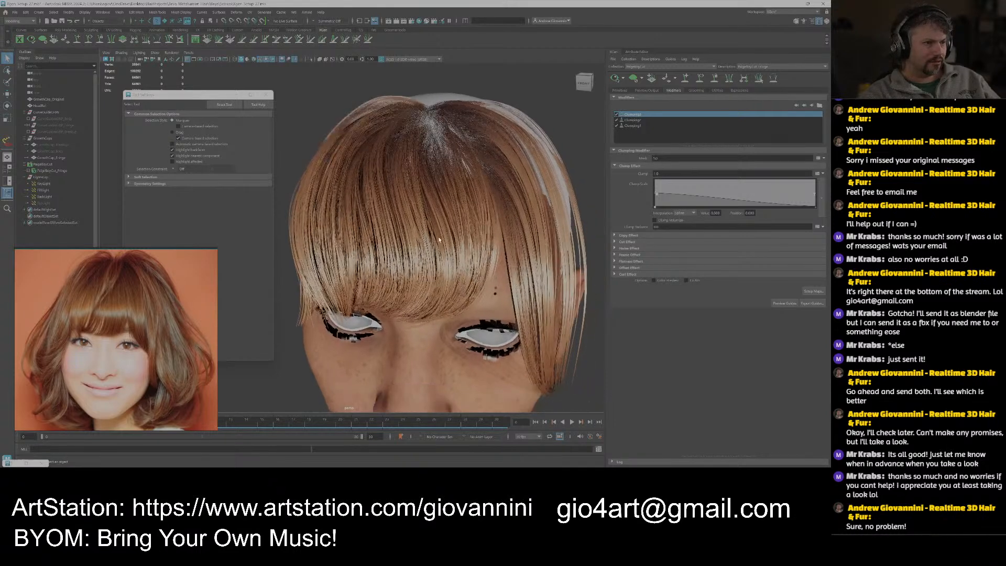
alt+drag(439, 239, 444, 237)
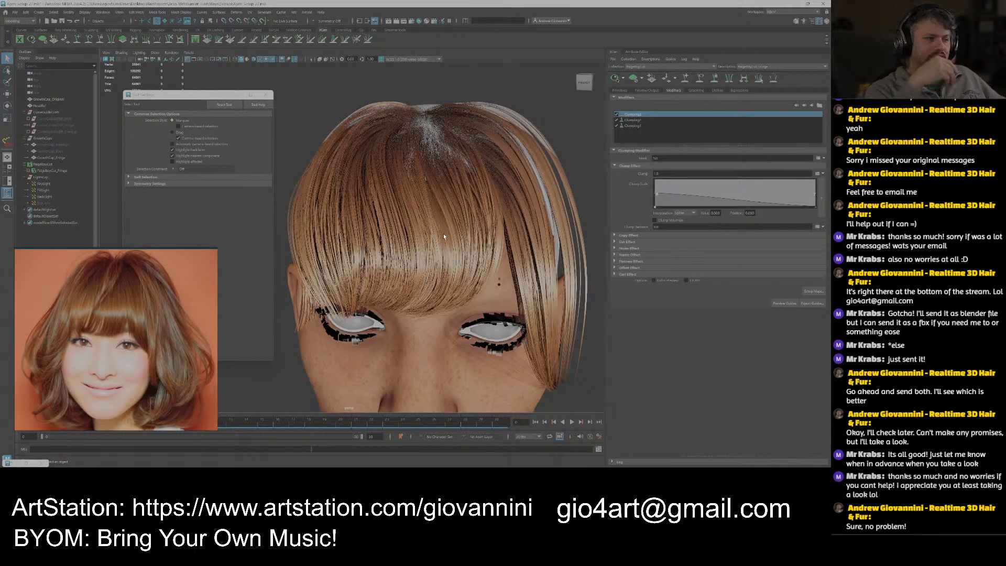
Examine the fringe against the reference photo from above the crown and from the front.
scroll(450, 235, down, 5)
alt+drag(451, 234, 430, 233)
scroll(450, 209, up, 5)
alt+middle_drag(429, 233, 428, 239)
scroll(427, 239, up, 4)
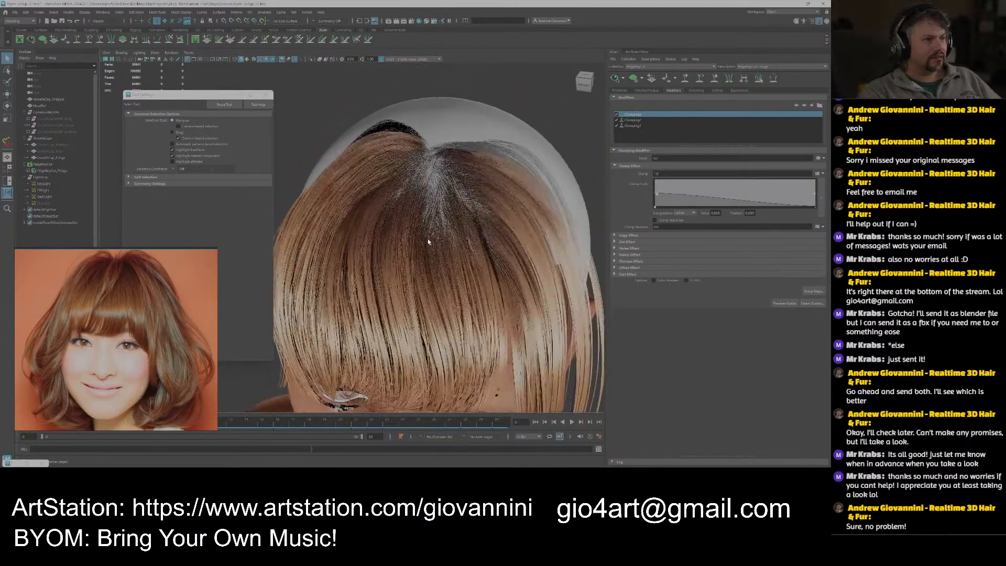
mouse_move(438, 229)
alt+mouse_down()
mouse_move(439, 205)
mouse_move(435, 246)
mouse_move(438, 203)
mouse_move(431, 215)
alt+mouse_up()
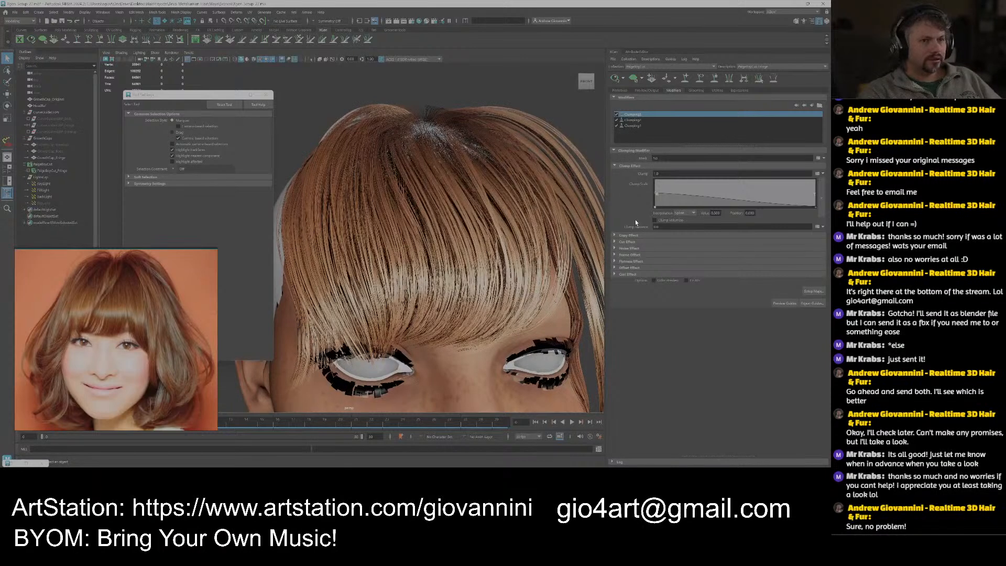
Copy the second clumping modifier's rand() Clump expression into the newest clumping modifier and edit its range.
click(636, 126)
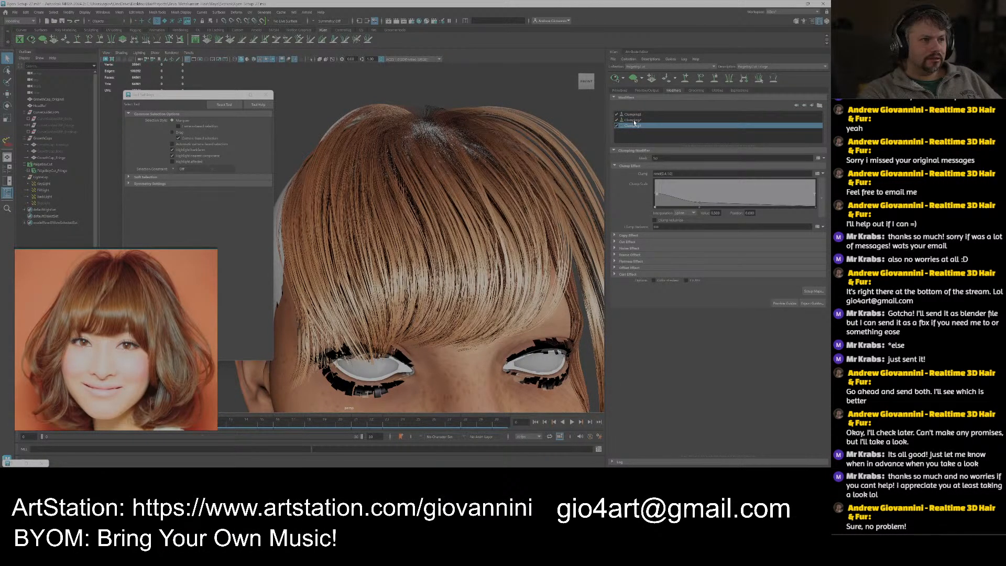
click(633, 120)
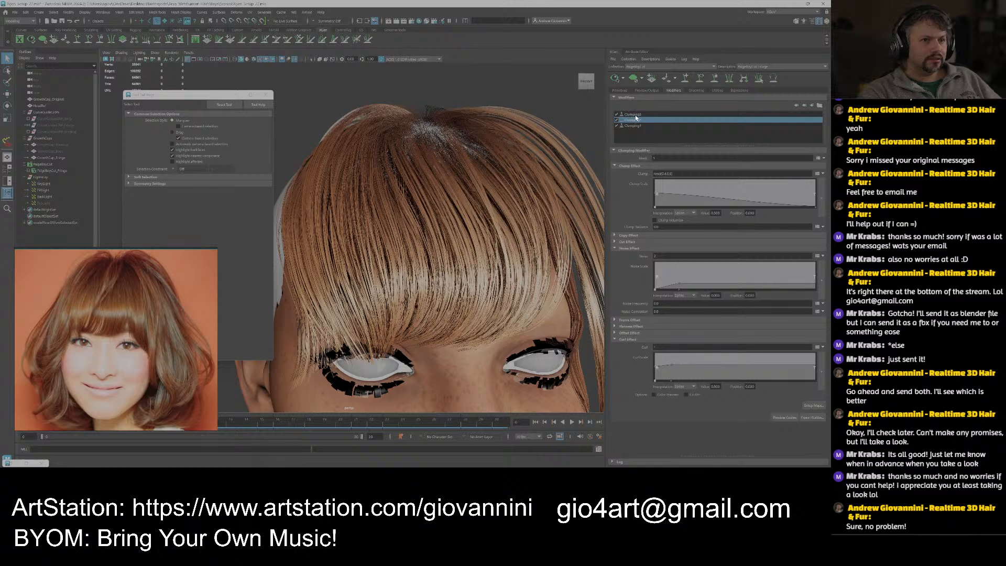
click(634, 114)
click(634, 120)
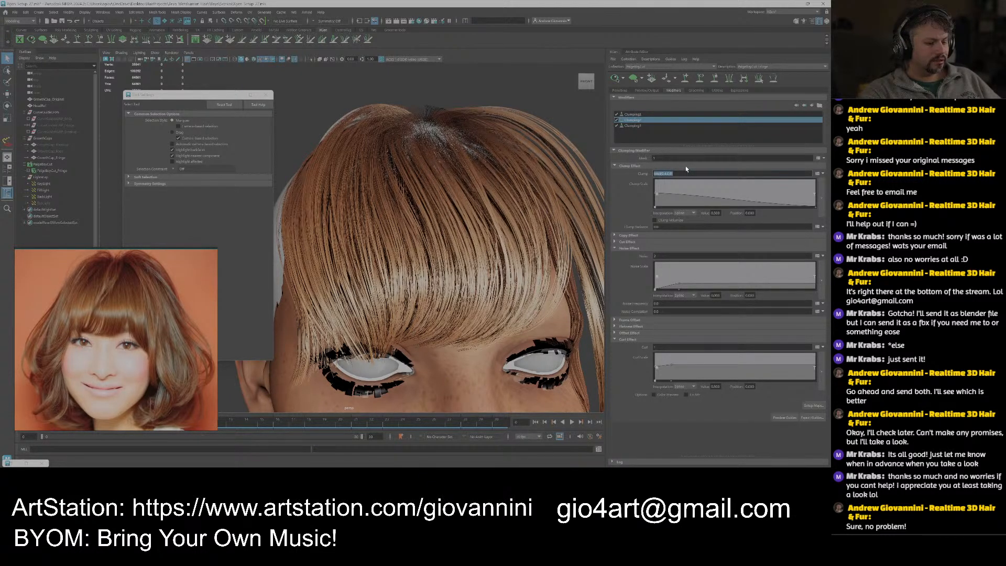
click(637, 114)
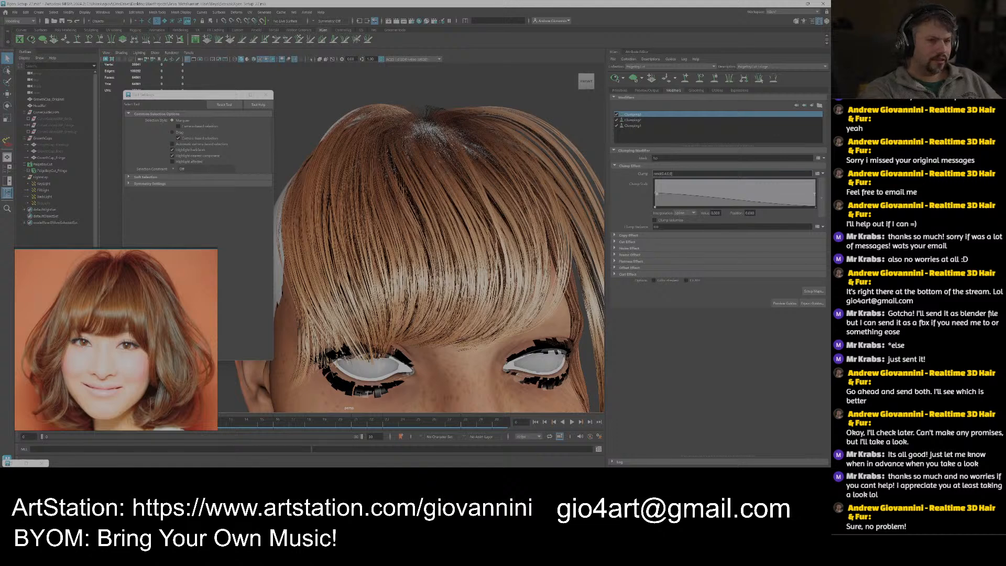
key(BackSpace)
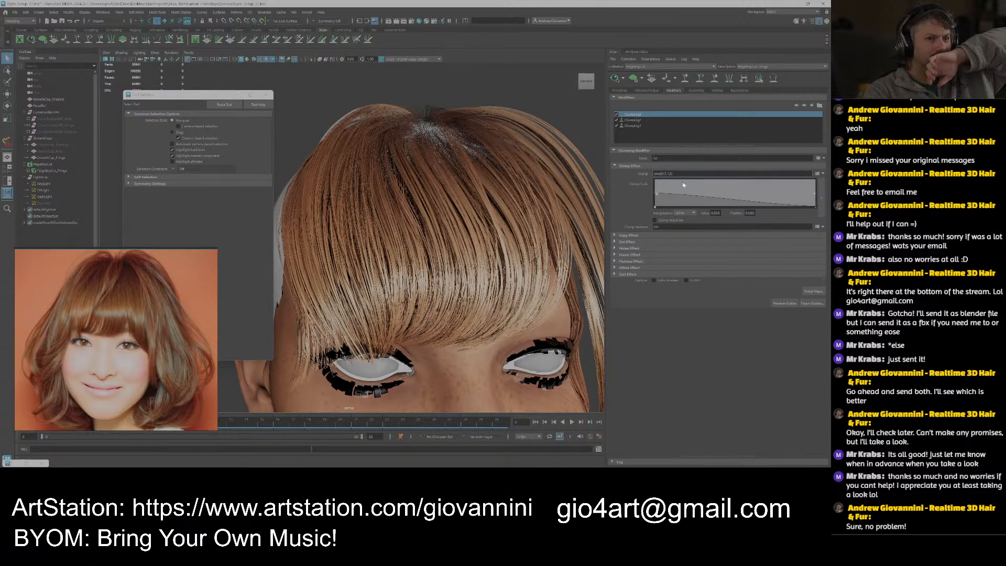
key(BackSpace)
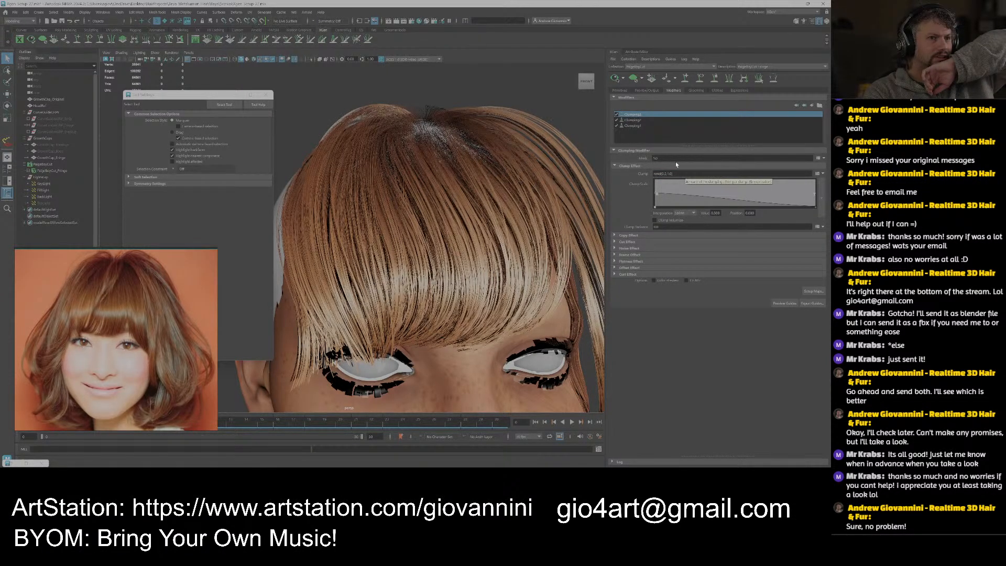
Compare the fringe with Clump Volumize switched on and off in the first clumping modifier.
click(633, 120)
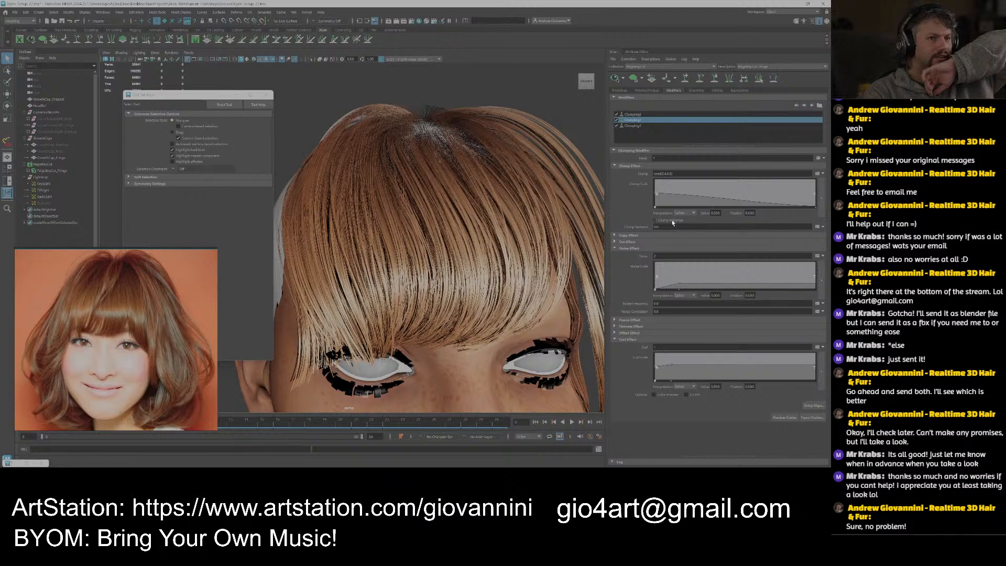
click(642, 125)
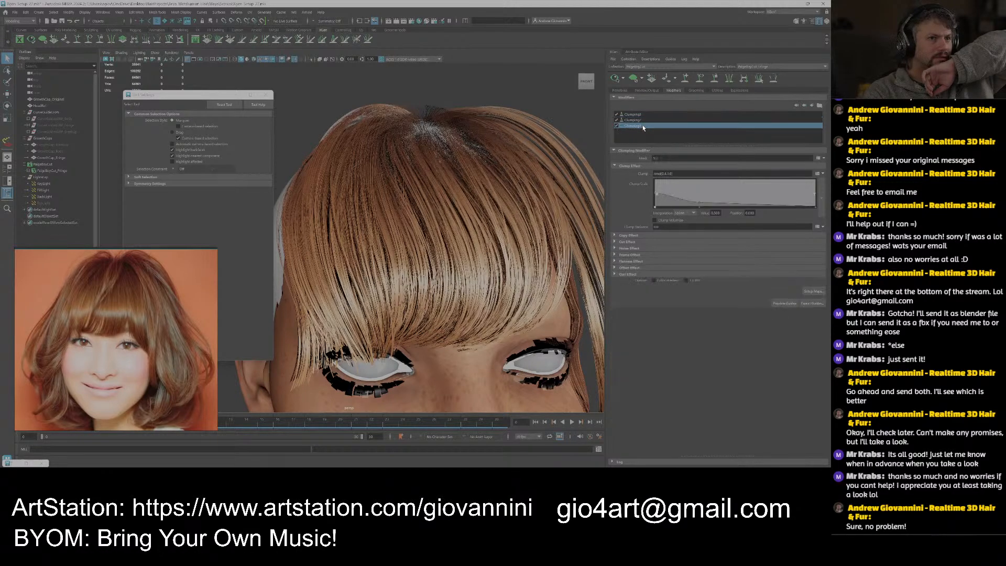
click(666, 222)
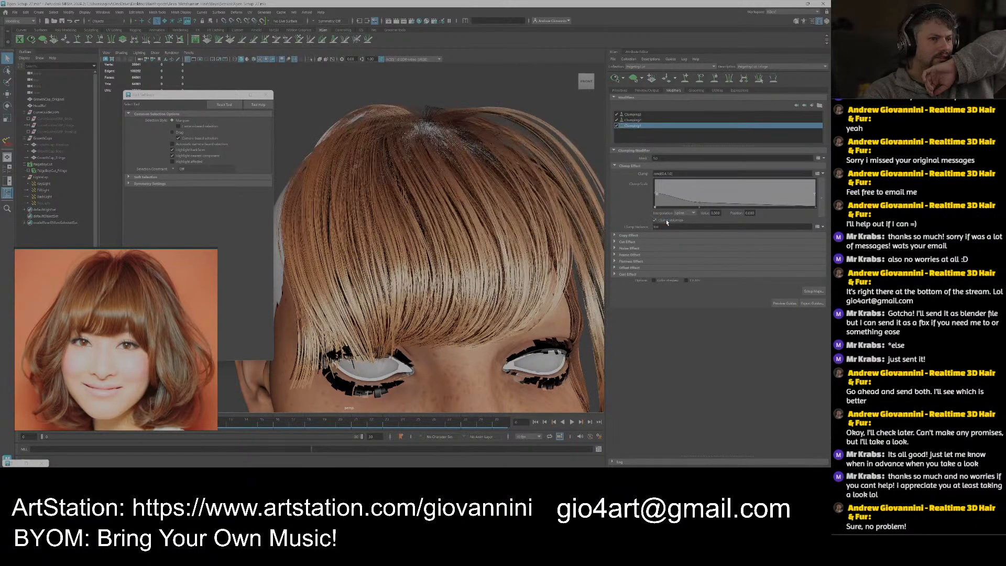
click(666, 221)
click(667, 221)
click(666, 222)
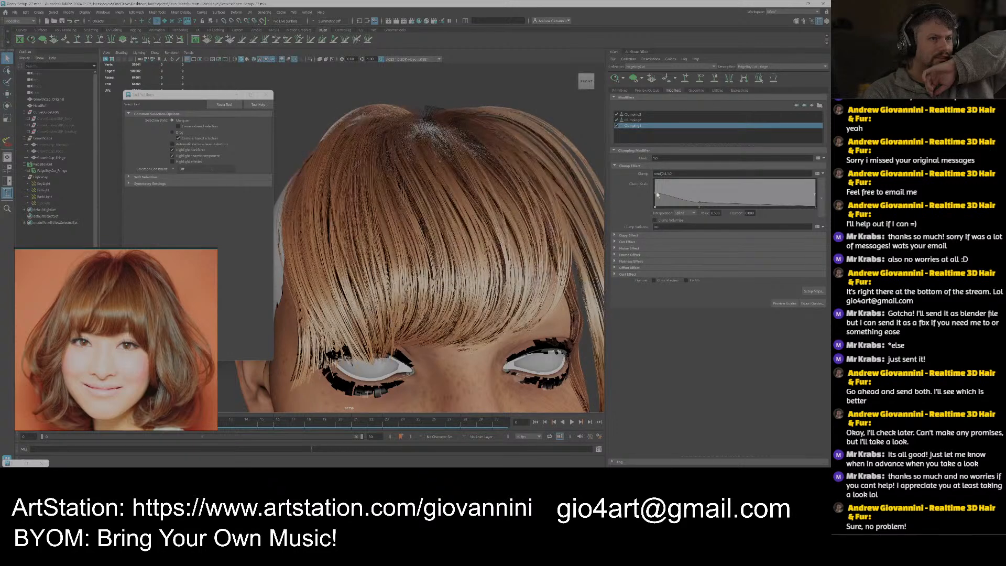
Compare the fringe with Clump Volumize switched on and off in the second clumping modifier.
click(639, 120)
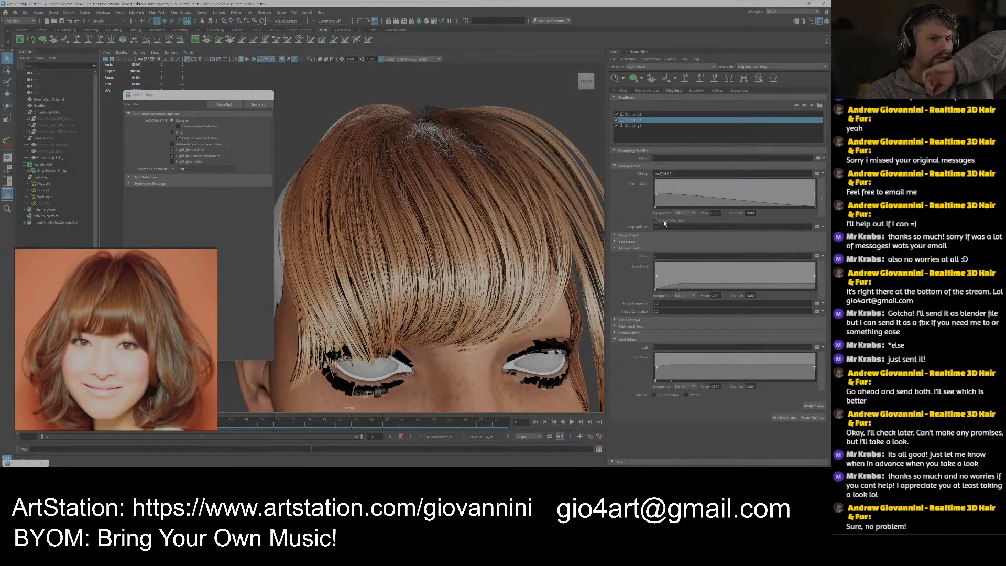
click(664, 222)
click(664, 222)
click(664, 222)
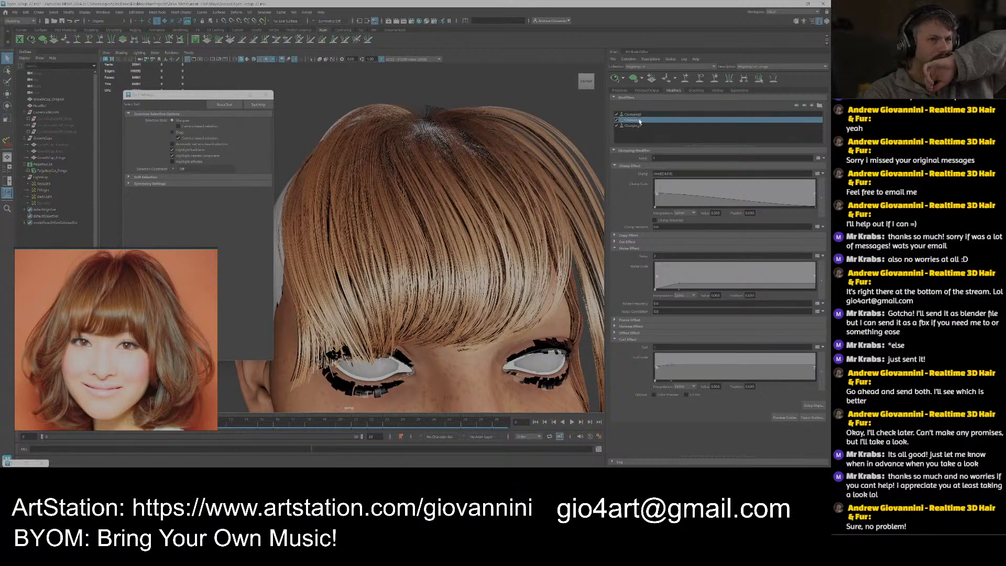
Compare the fringe with Clump Volumize switched on and off in the newest clumping modifier.
click(632, 114)
click(664, 222)
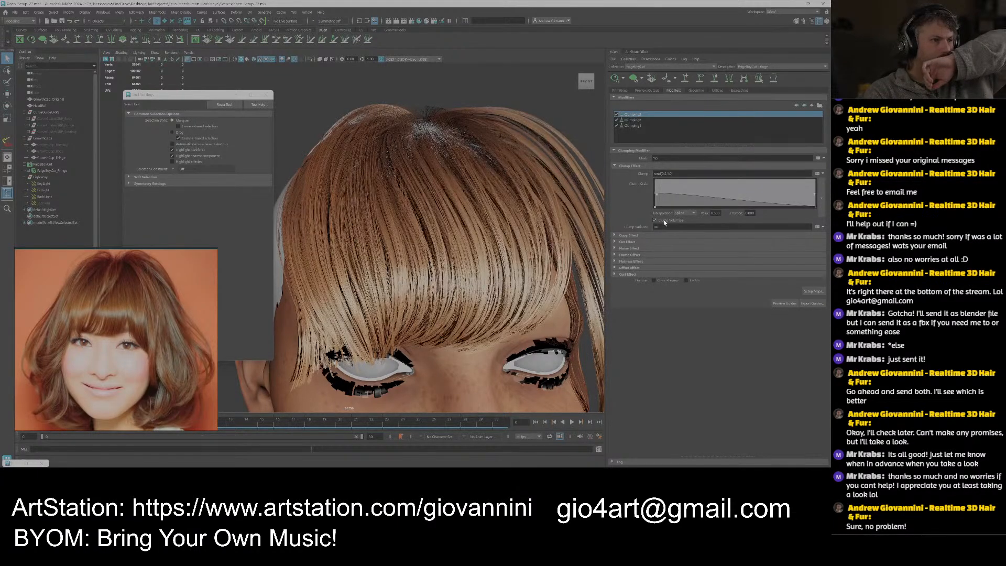
click(665, 222)
click(664, 222)
click(664, 222)
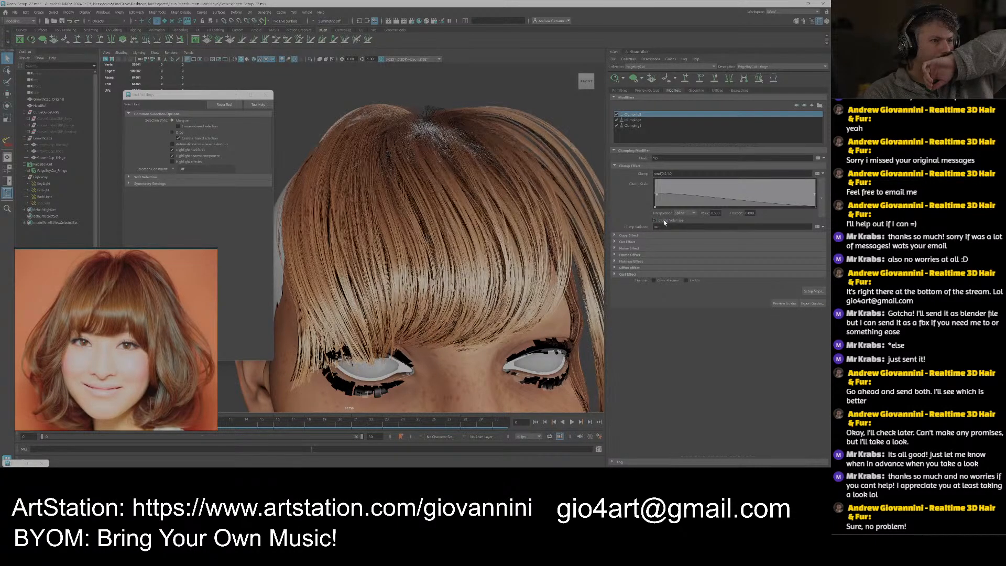
click(664, 222)
click(664, 222)
click(664, 222)
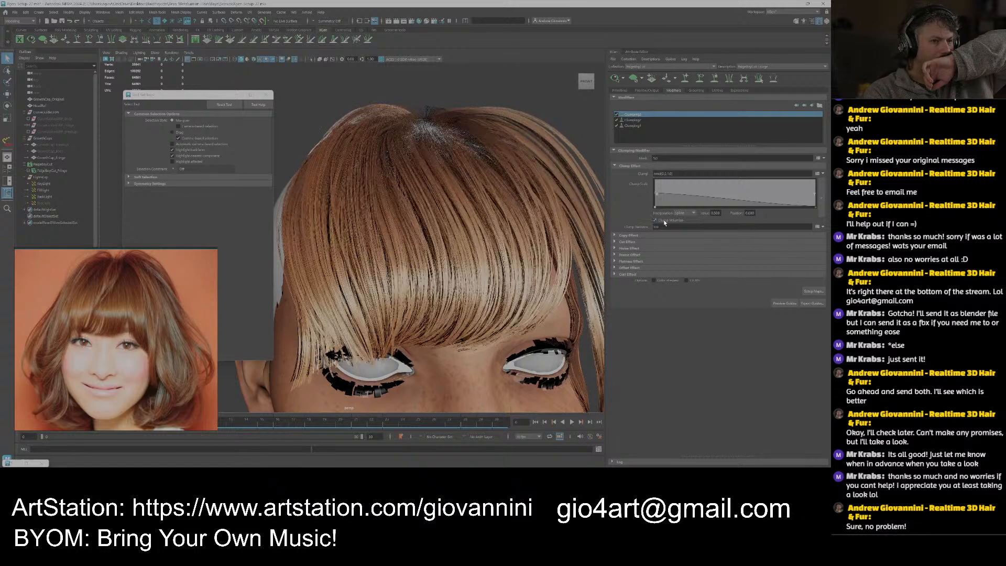
click(664, 222)
click(664, 222)
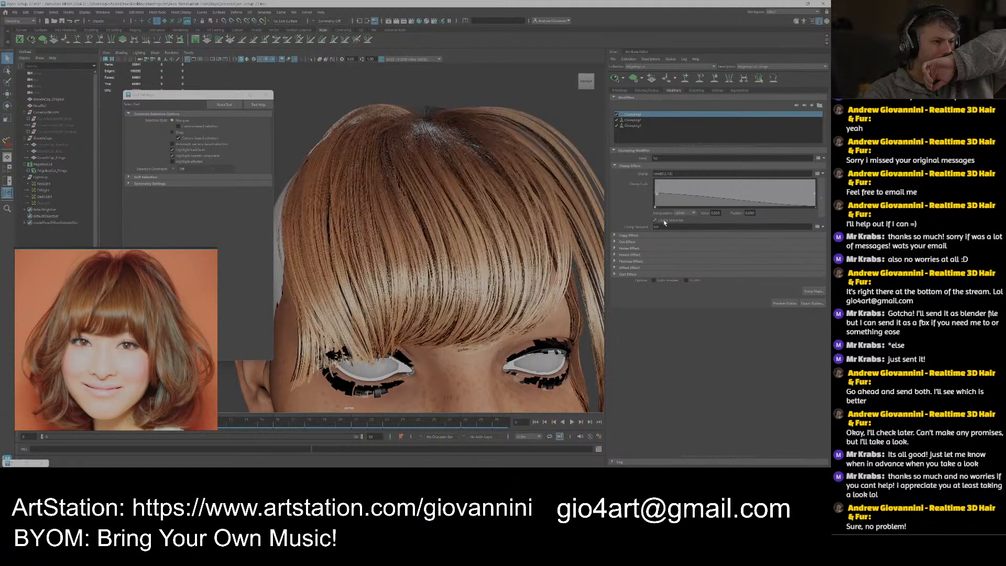
click(664, 222)
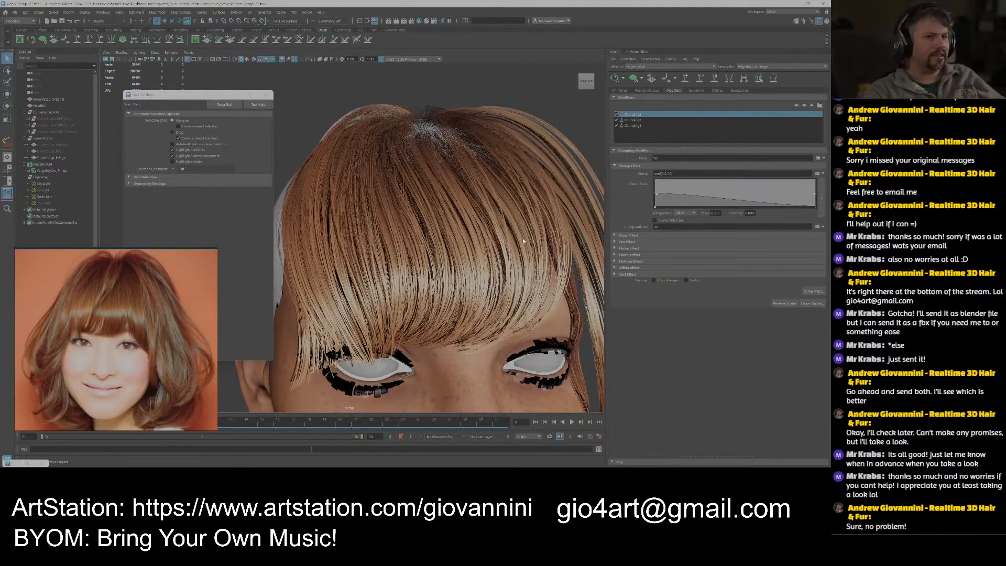
Compare the fringe with the newest clumping modifier off and on, examining the clumps from the front and close up.
scroll(505, 234, down, 5)
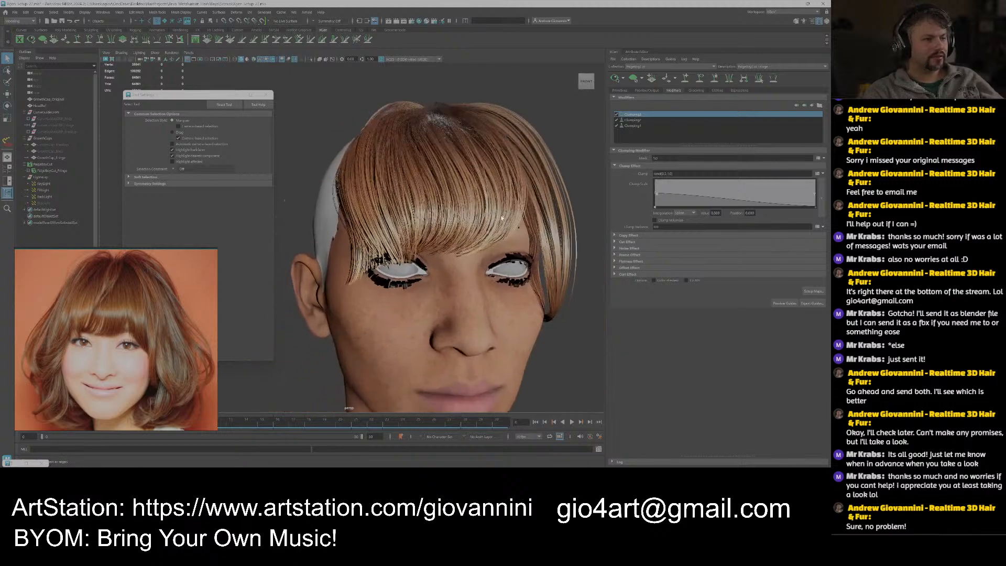
scroll(492, 216, down, 3)
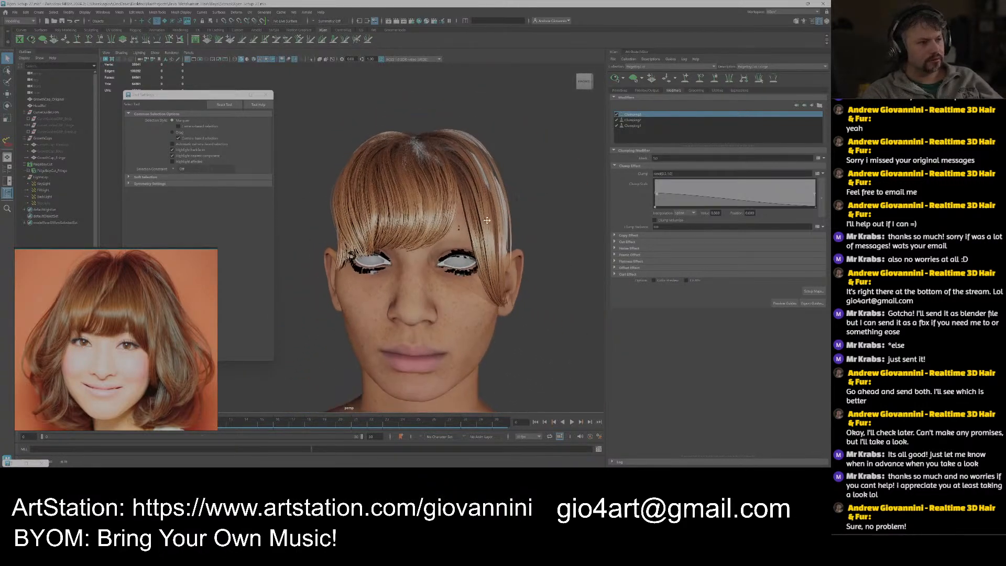
scroll(486, 225, up, 5)
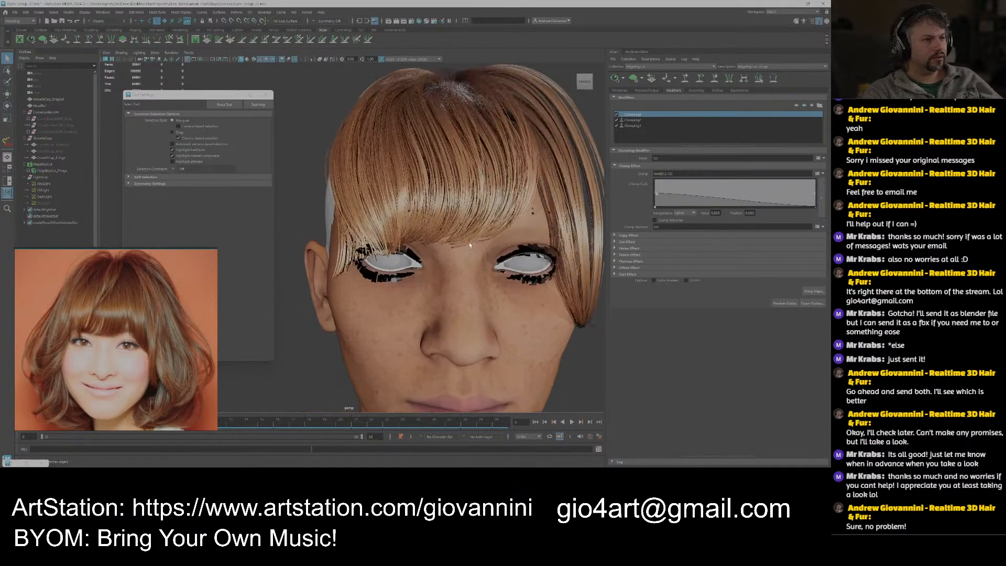
click(617, 114)
click(617, 115)
click(617, 115)
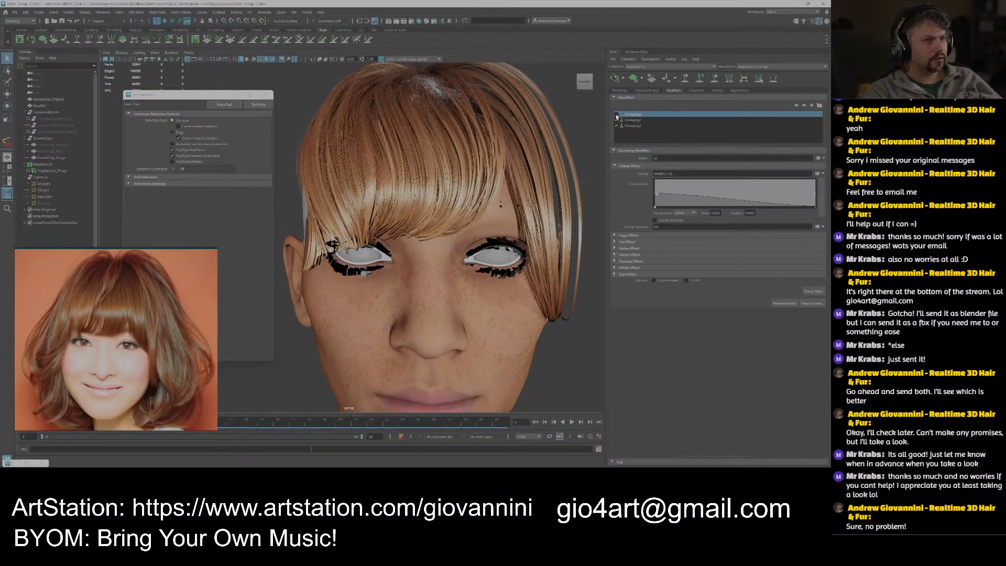
click(617, 115)
scroll(468, 196, down, 2)
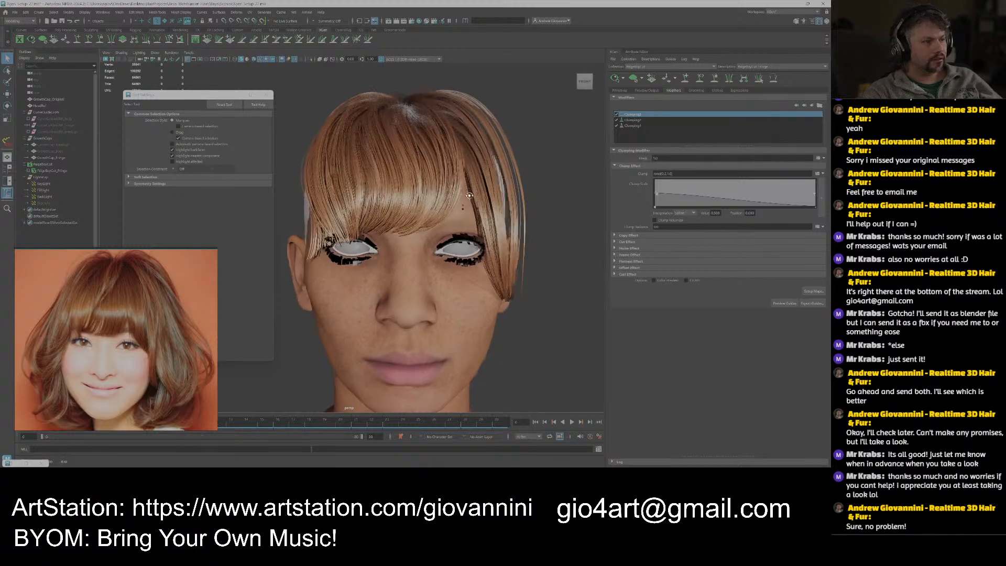
scroll(469, 196, up, 6)
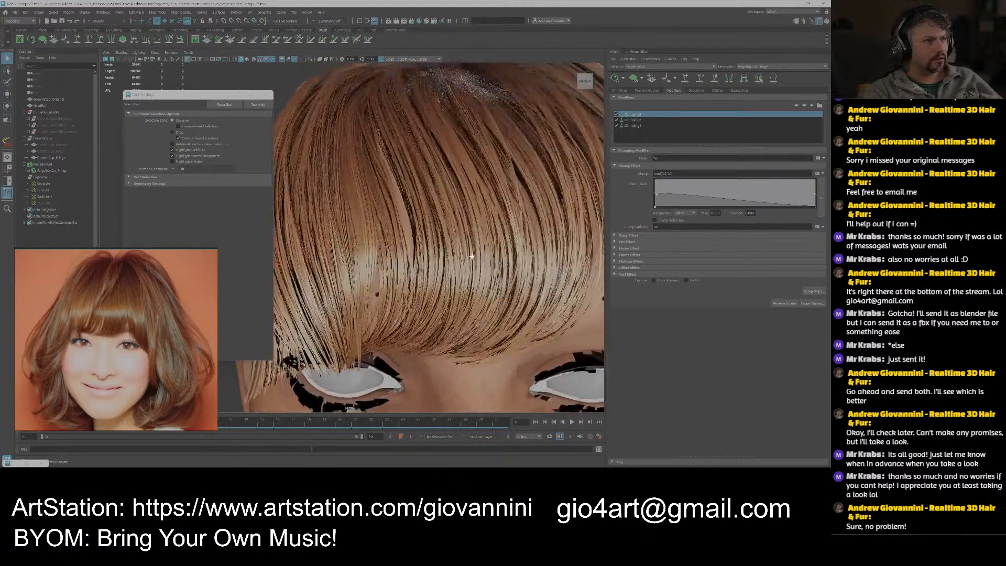
scroll(472, 256, down, 7)
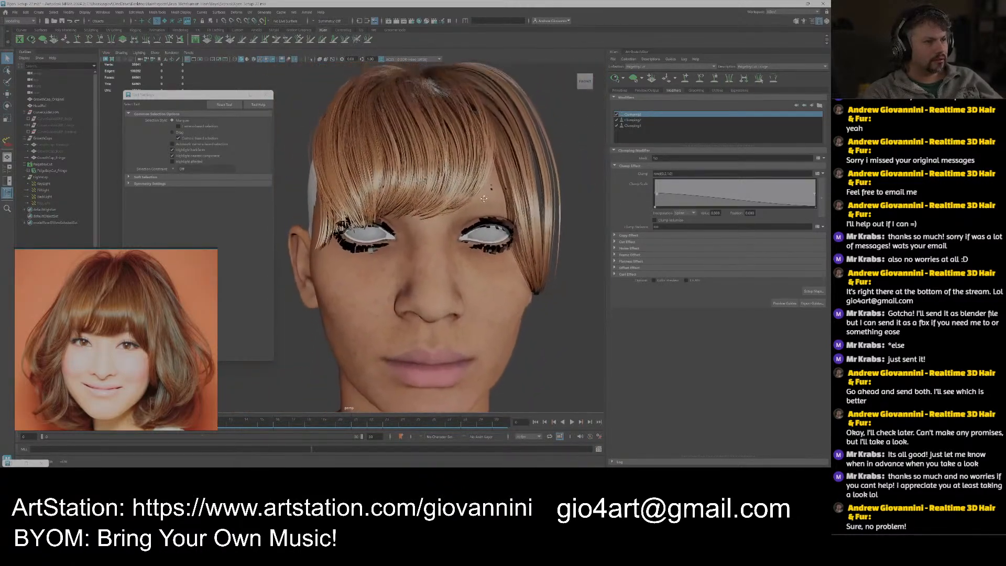
alt+drag(484, 198, 463, 236)
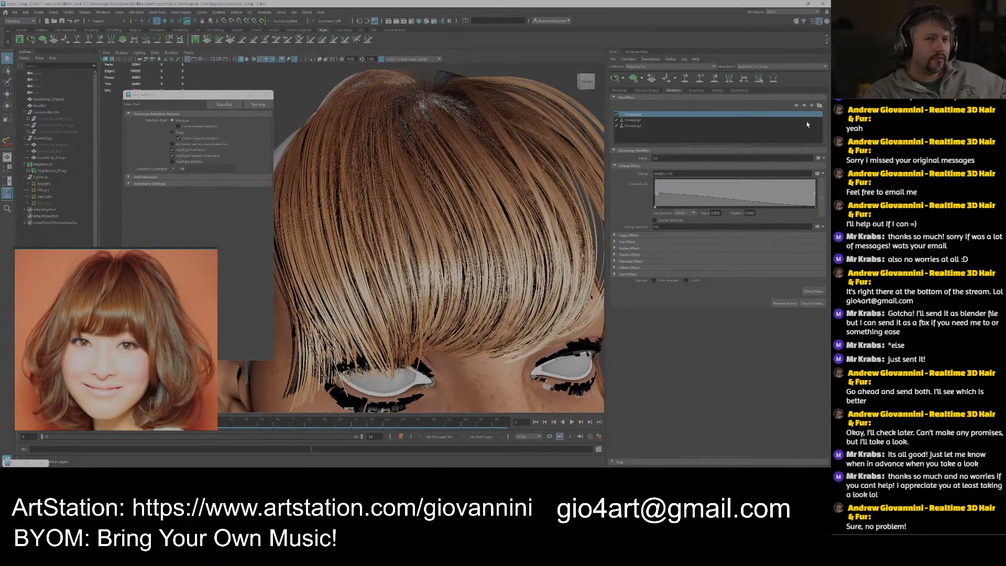
click(812, 106)
drag(812, 106, 712, 291)
click(703, 391)
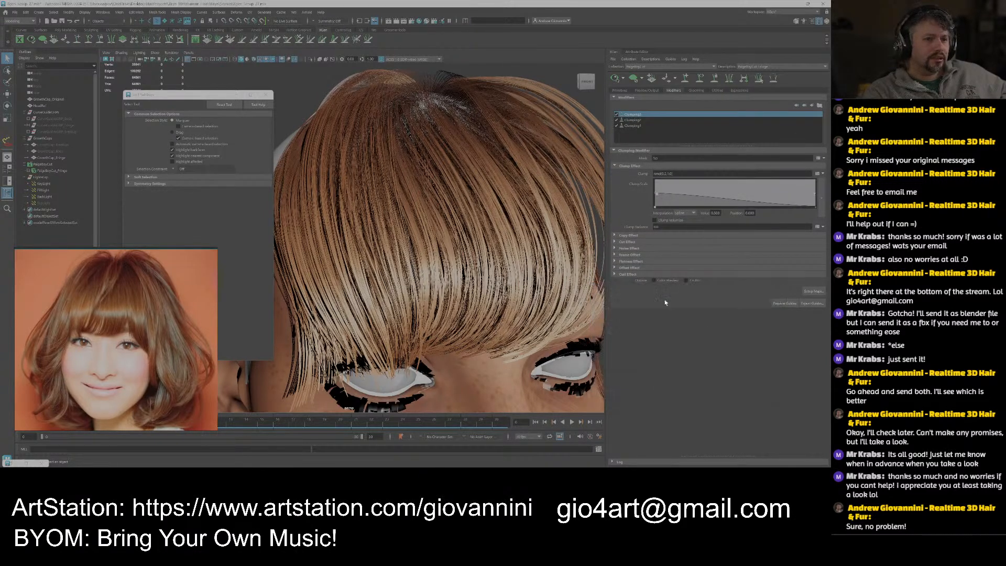
Set the Noise amount to 2 in the newest clumping modifier's Noise Effect.
click(617, 248)
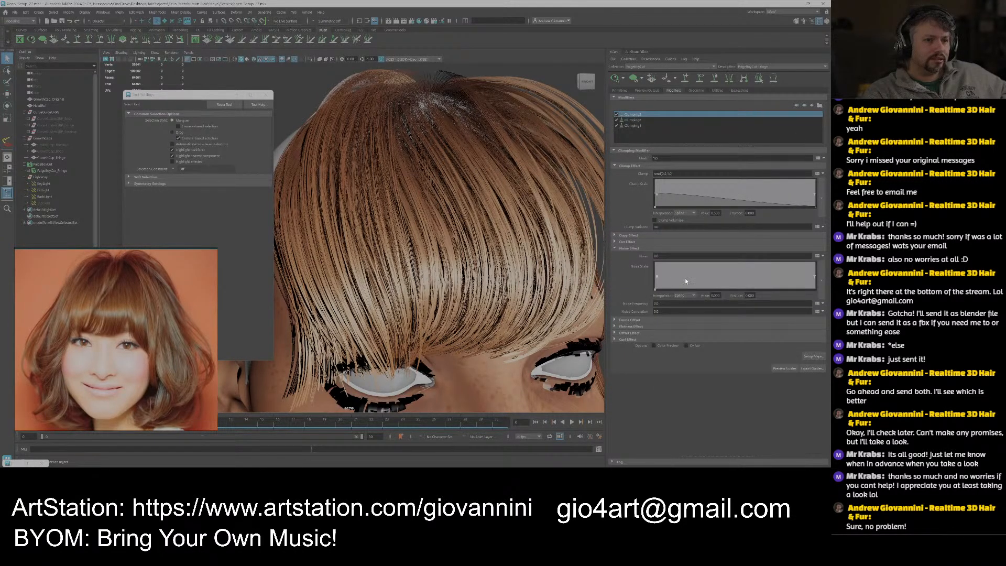
double_click(659, 256)
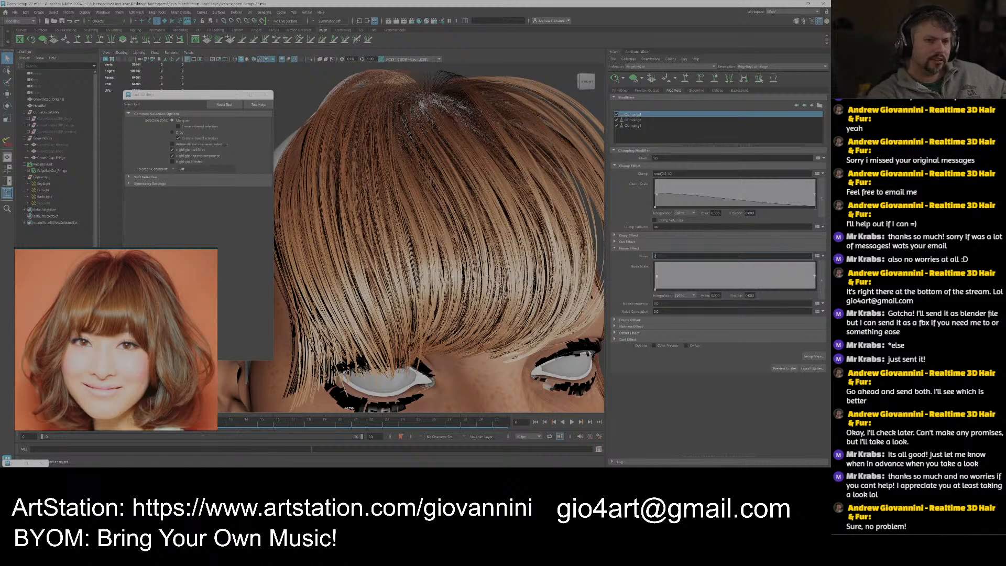
text(2)
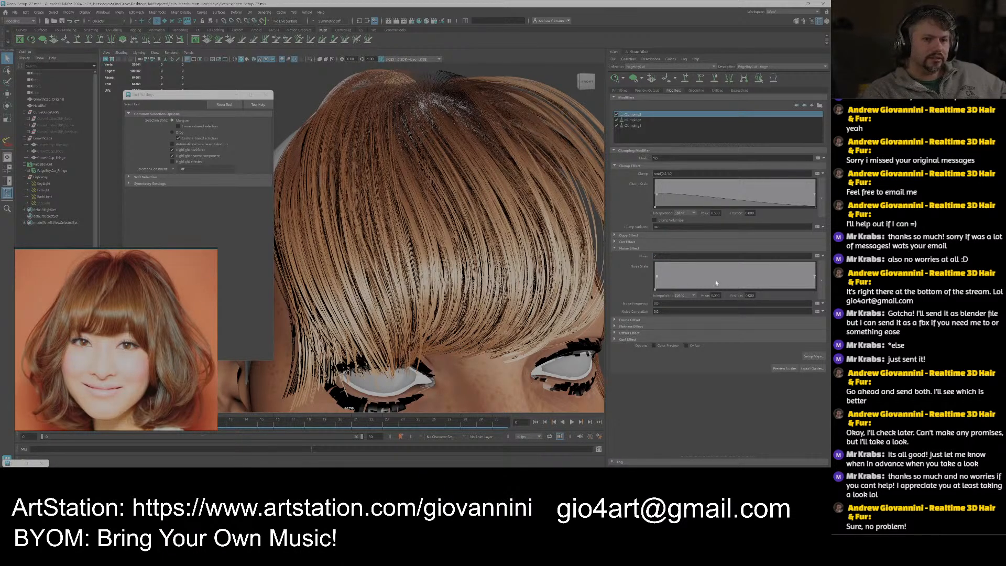
Set the Noise Frequency of the second clumping modifier to 0.1 and inspect the fringe from the front.
click(637, 121)
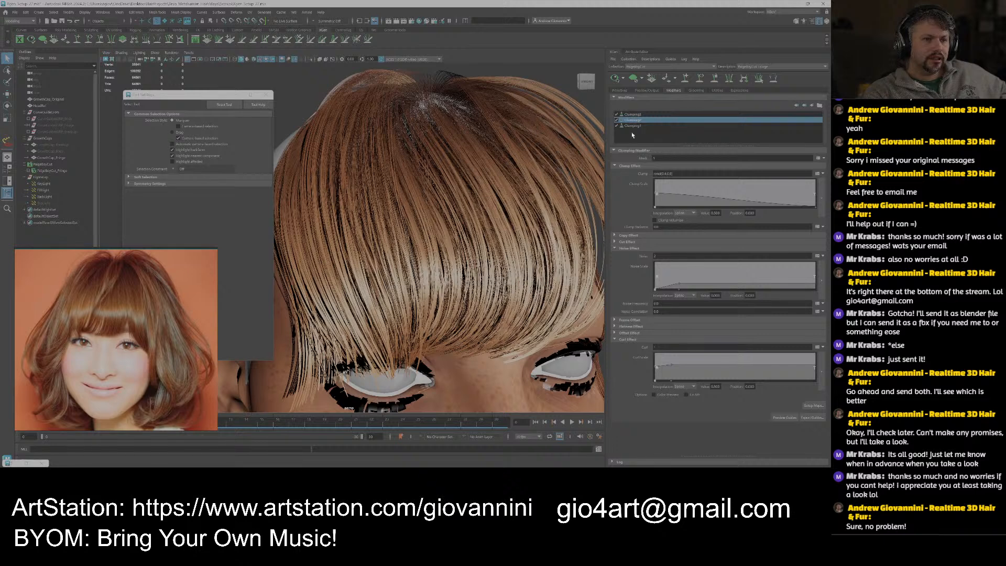
drag(661, 304, 656, 304)
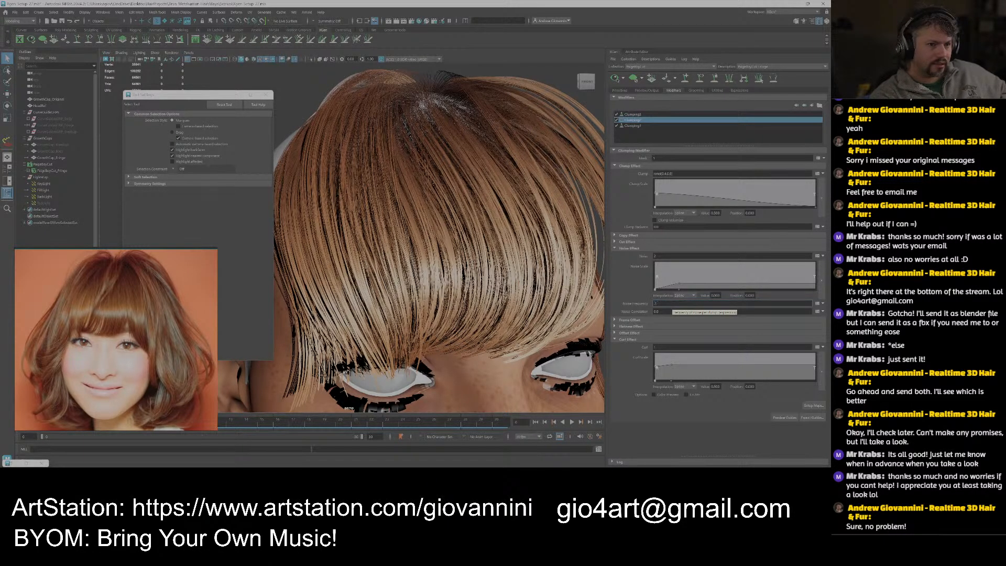
key(Return)
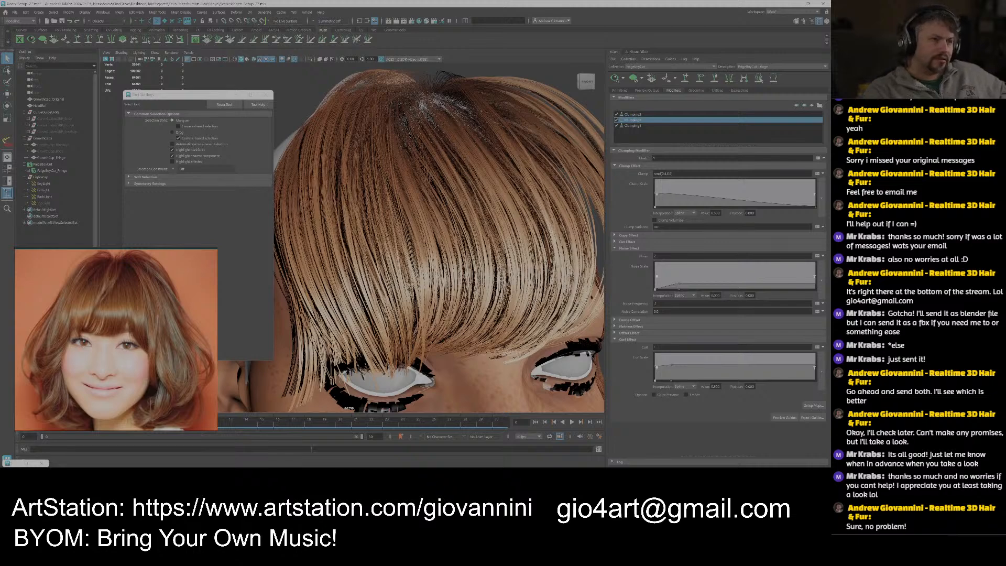
alt+drag(482, 269, 452, 266)
alt+middle_drag(453, 266, 435, 280)
scroll(425, 293, up, 2)
scroll(426, 294, down, 2)
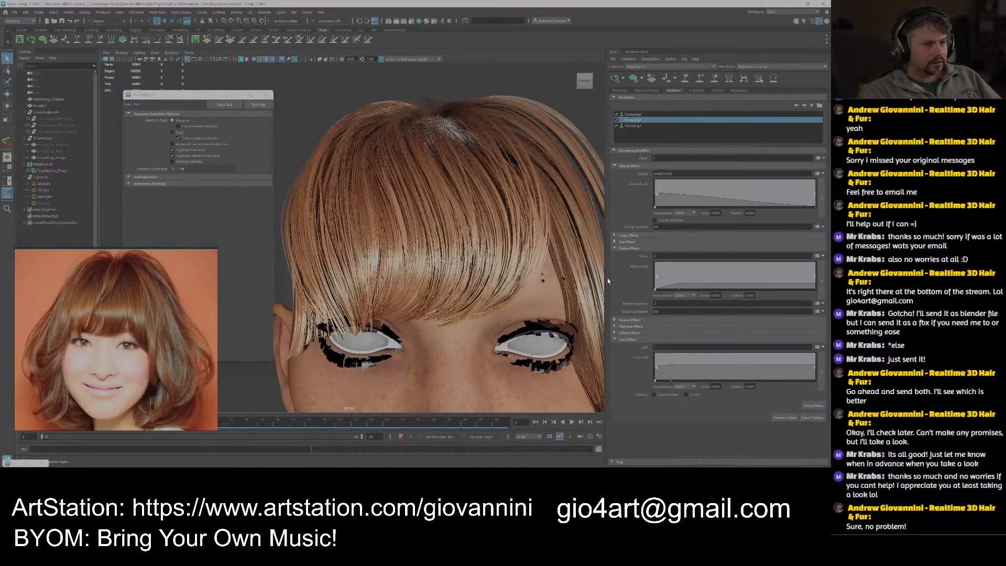
Compare the fringe with the second clumping modifier's Noise Frequency at 0, at 1 and at 0.1.
double_click(661, 303)
text(0)
key(Return)
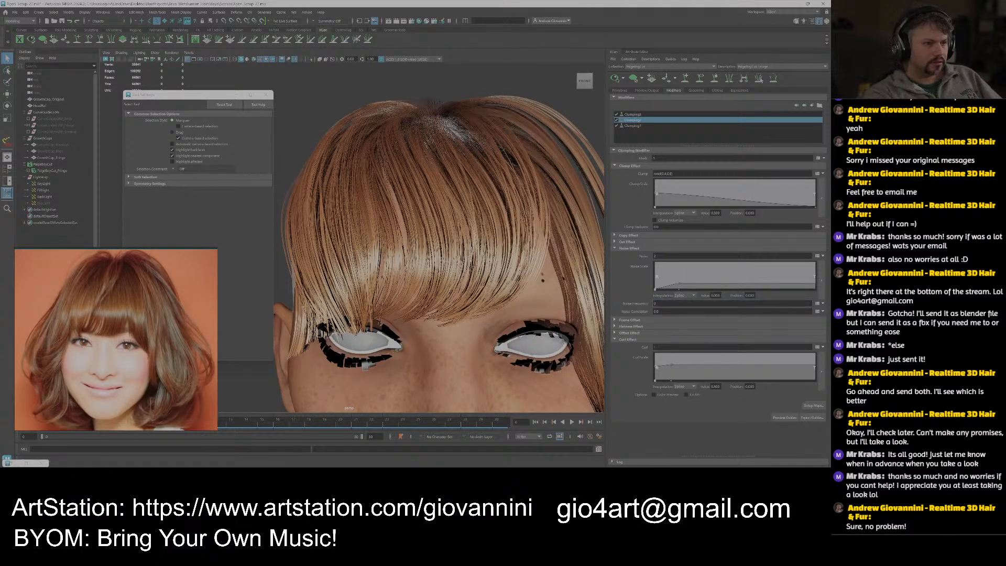
double_click(662, 303)
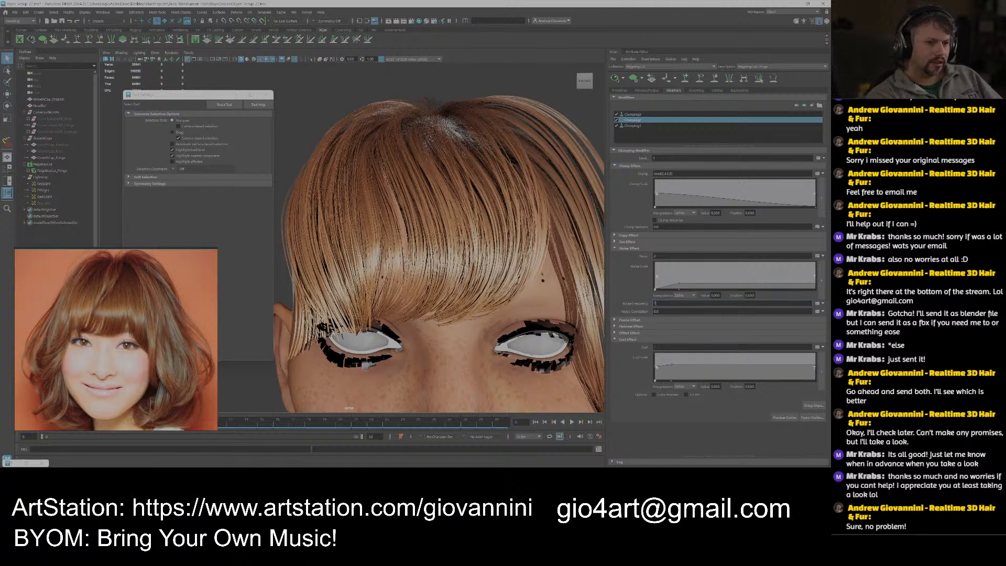
text(1)
key(Return)
click(660, 304)
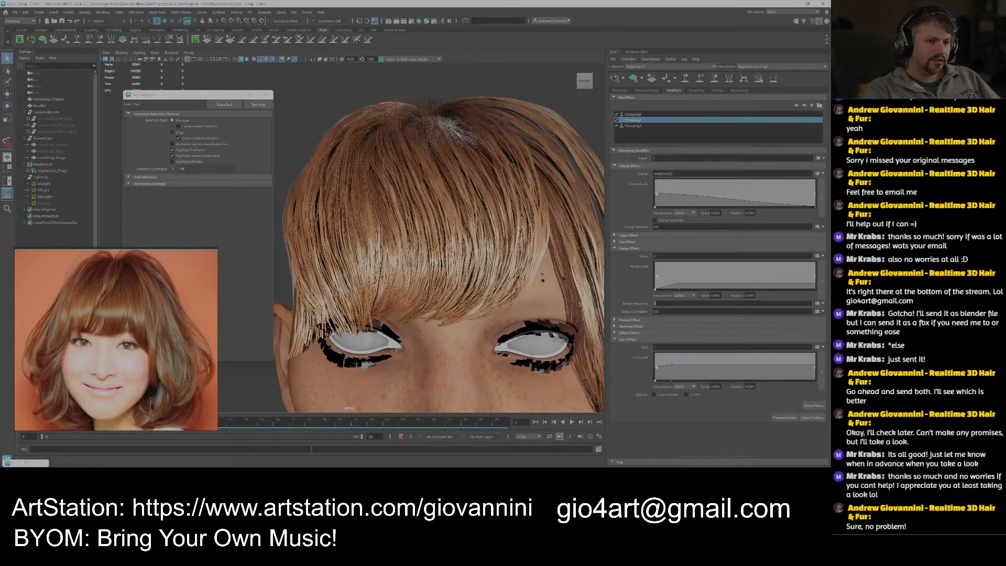
text(.1)
key(Return)
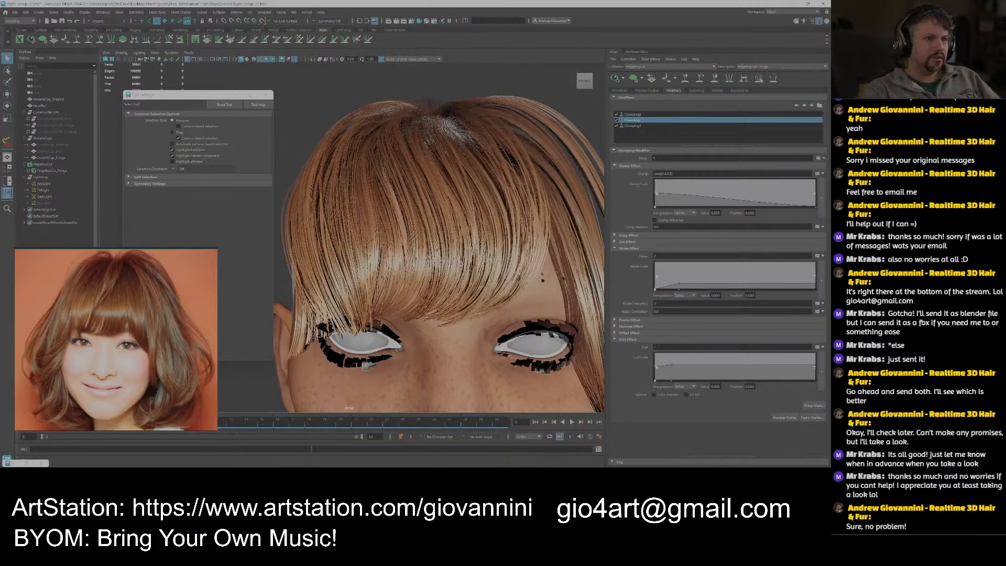
Try a Noise Frequency of 0.2 in the second clumping modifier, and return it to 0.1.
double_click(656, 303)
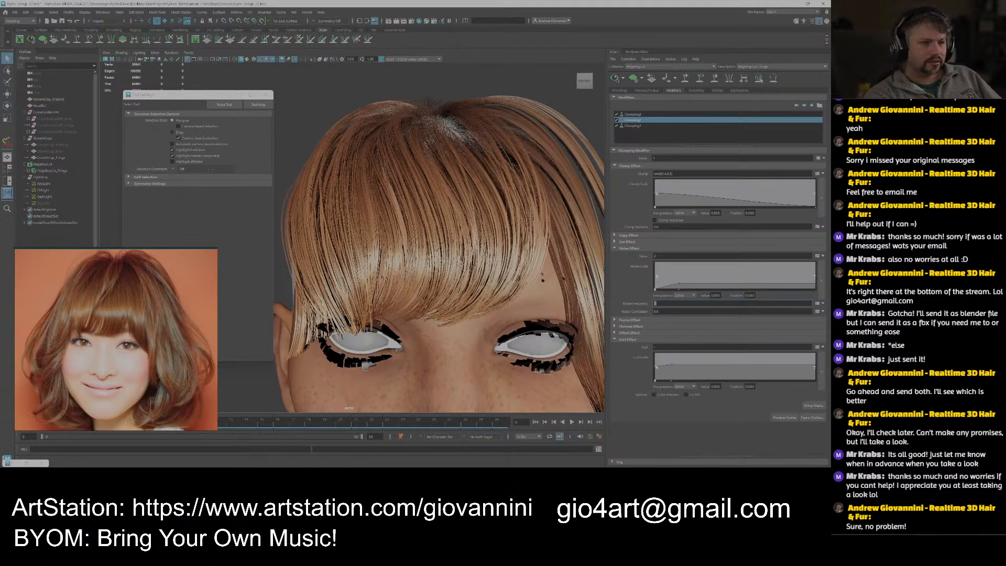
text(.2)
key(Return)
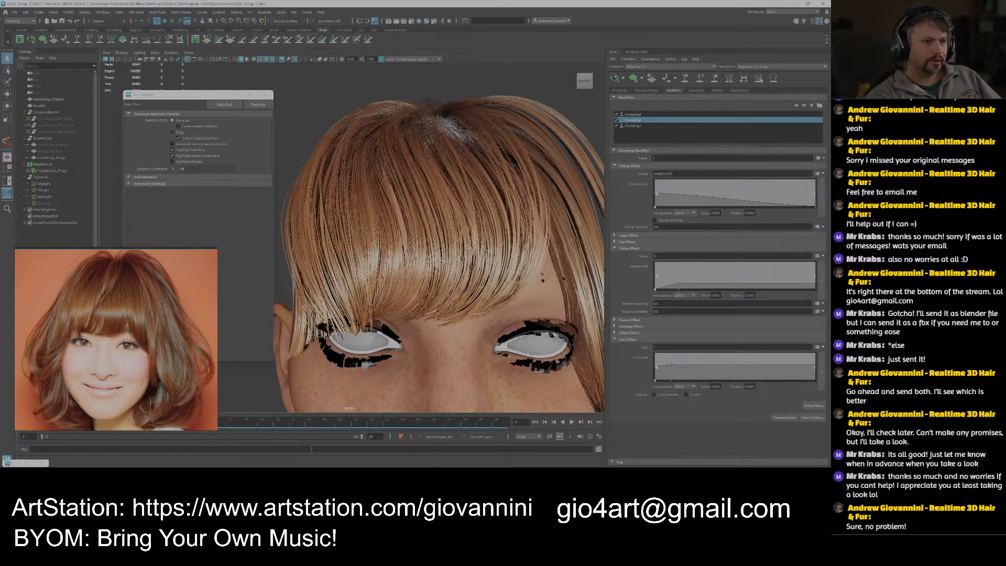
drag(663, 303, 650, 303)
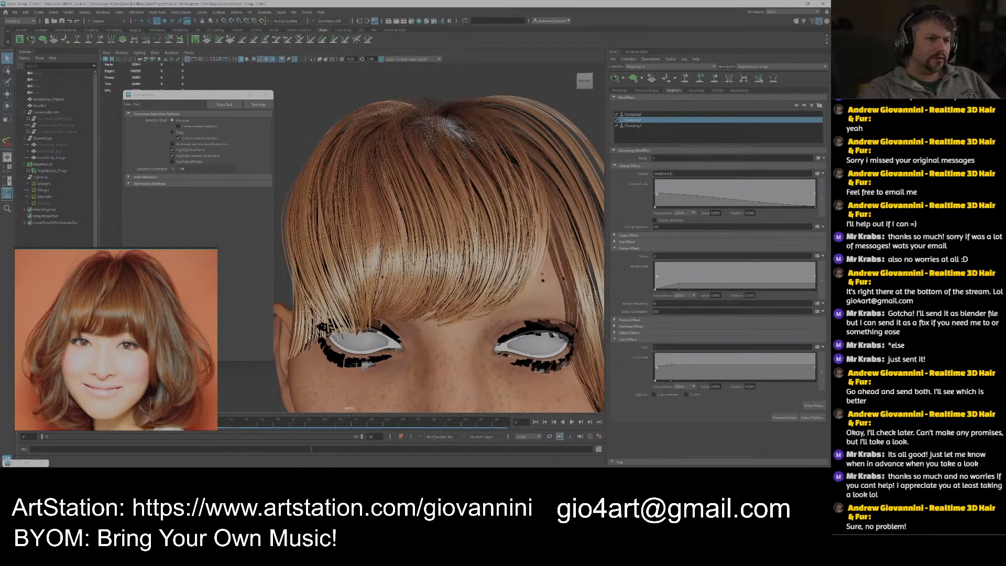
text(0.1)
key(Return)
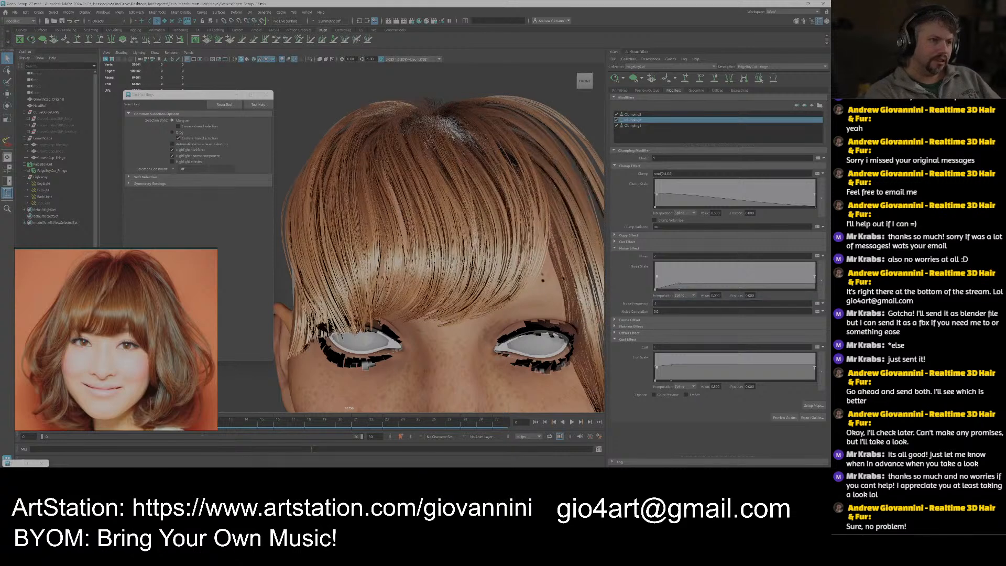
Compare Noise Frequency 0 with 0.1 in the second clumping modifier while viewing the full face.
scroll(424, 254, down, 5)
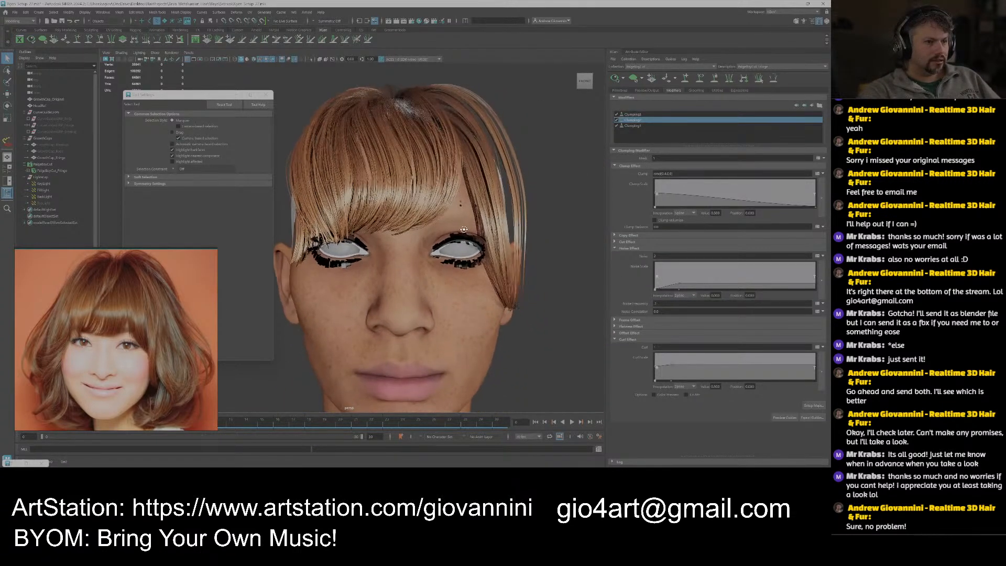
text(2)
key(Tab)
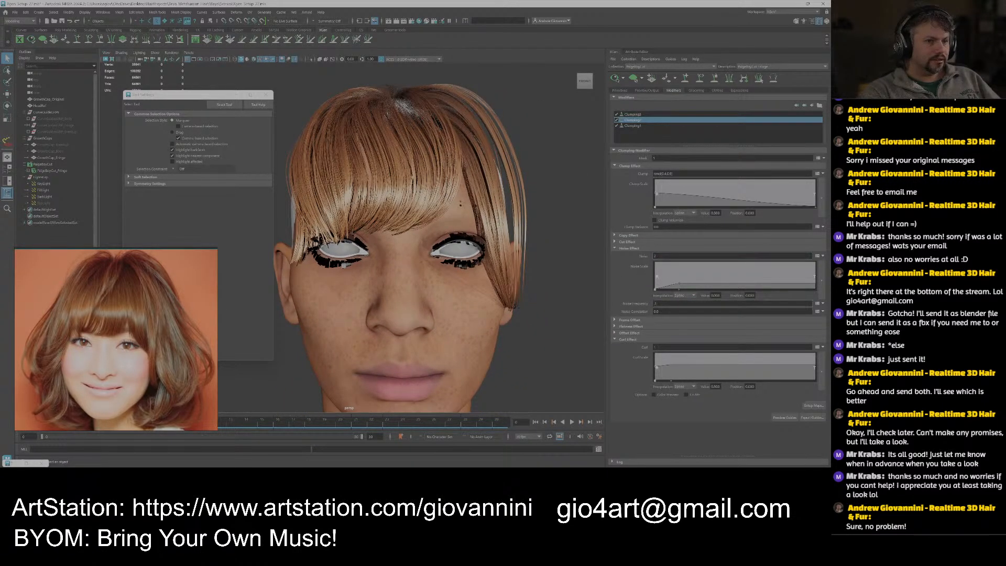
text(0)
key(Return)
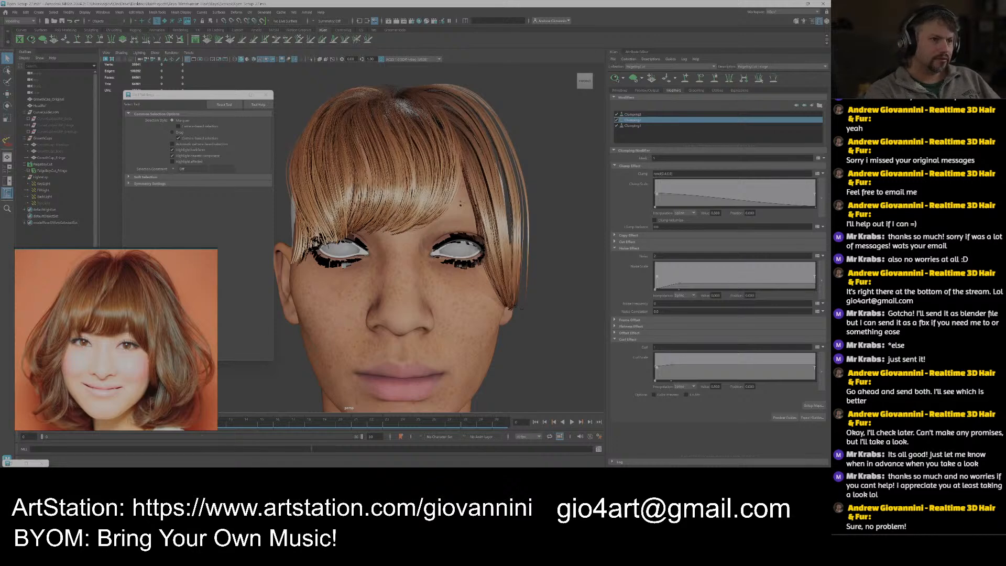
key(BackSpace)
text(.1)
key(Return)
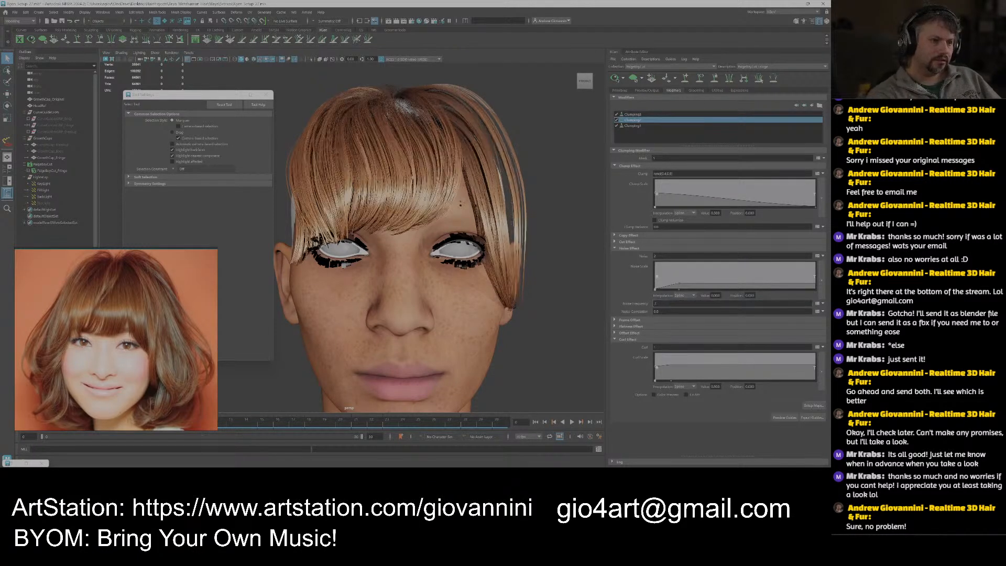
alt+middle_drag(445, 179, 499, 215)
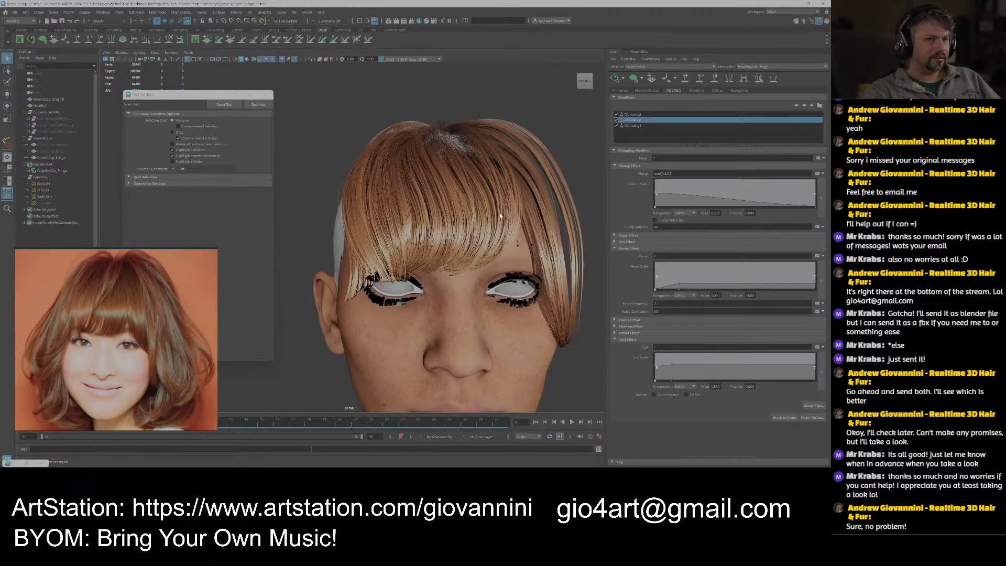
Add a point to the newest clumping modifier's Noise Scale ramp with value 0.25 at position 0.15.
click(631, 115)
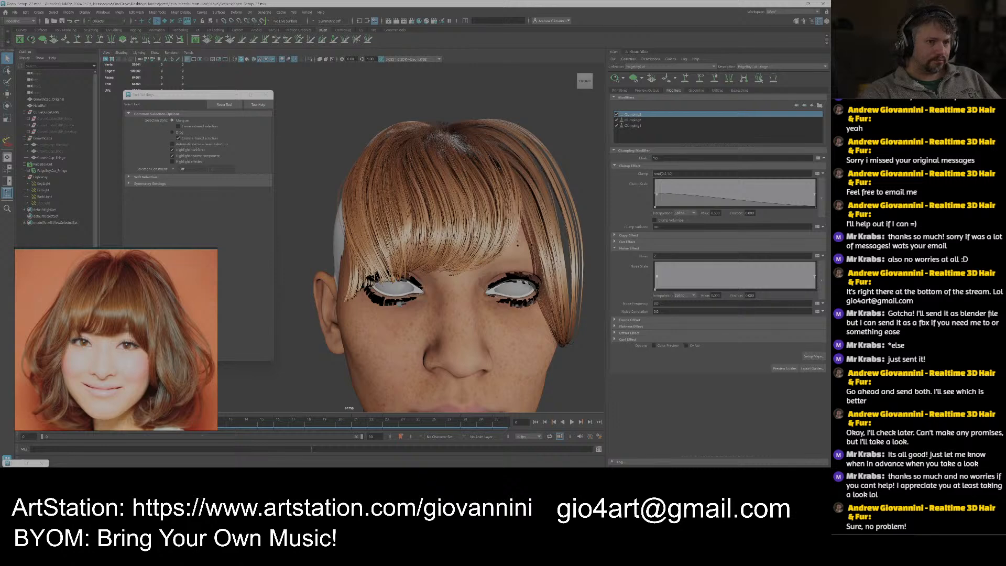
drag(814, 287, 819, 277)
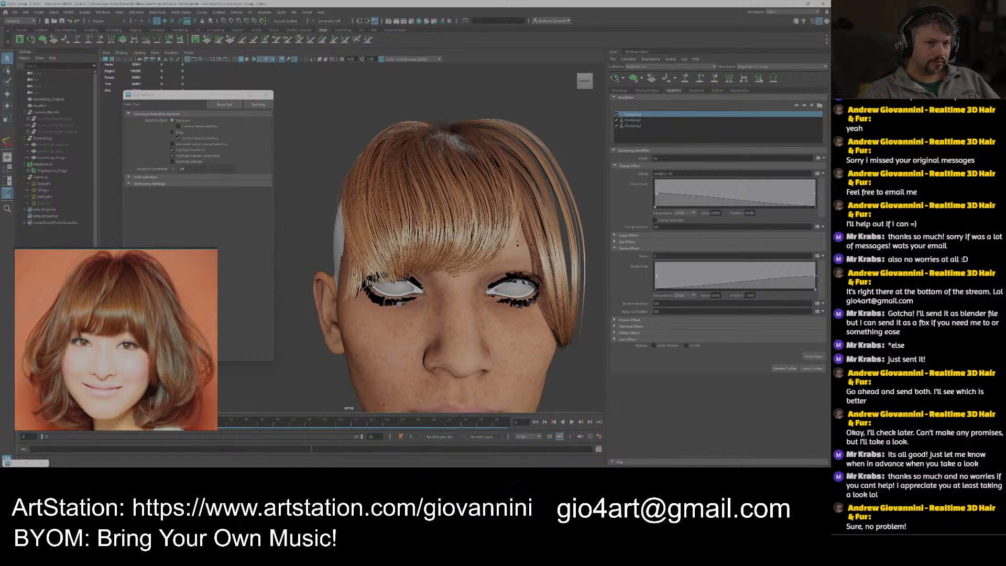
double_click(716, 296)
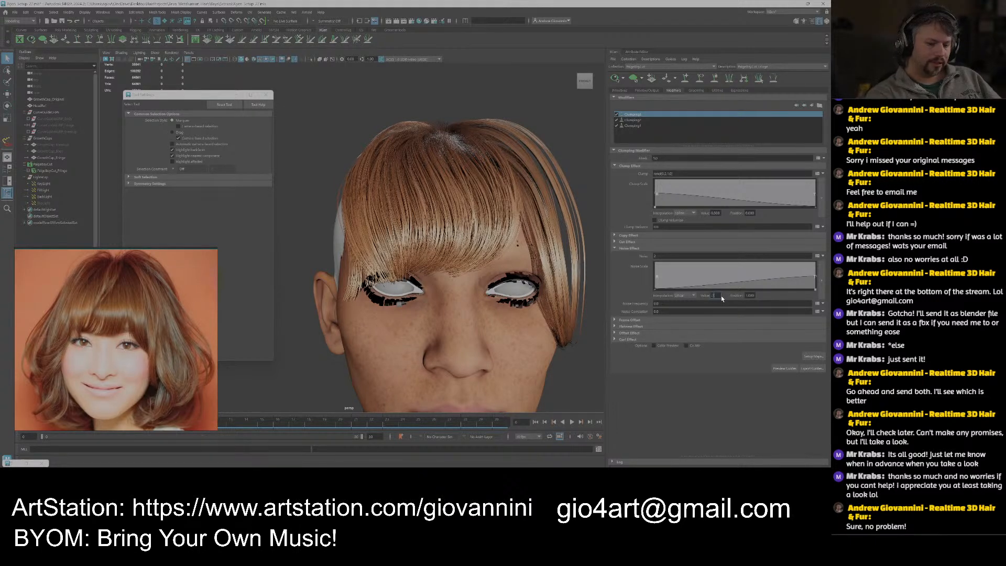
text(.25)
key(Tab)
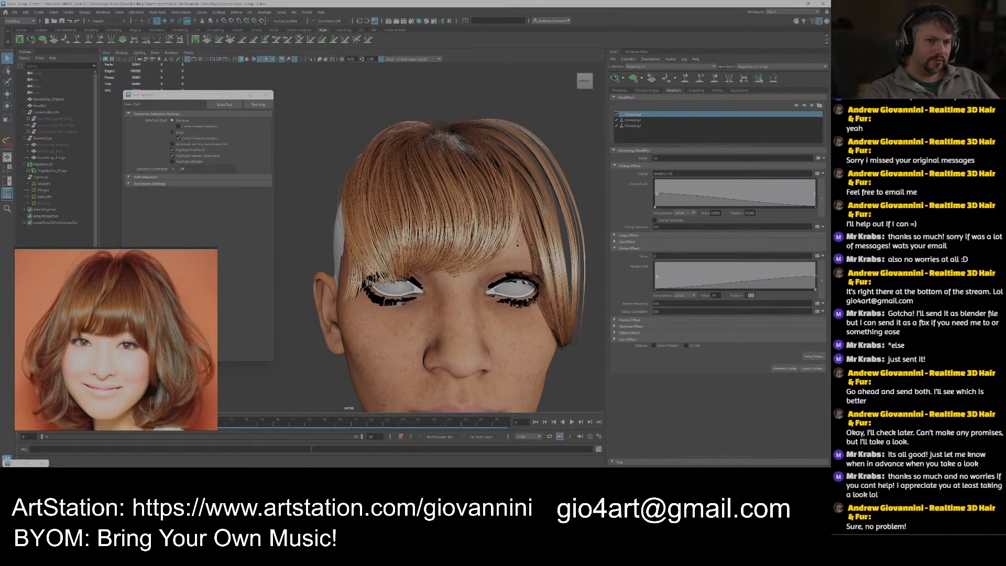
text(.15)
key(Return)
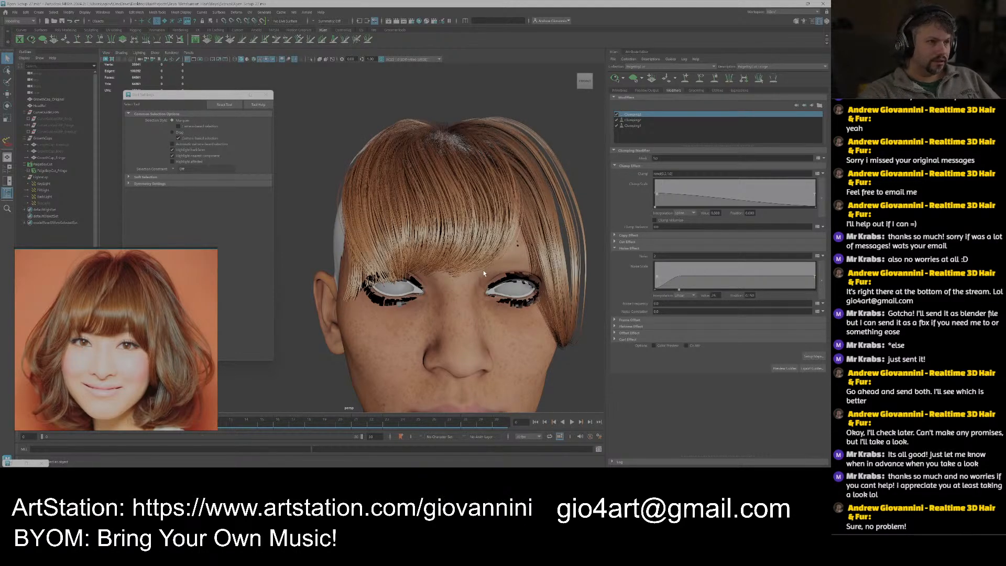
Examine the noise in the fringe's clumps from the front, at an angle and close up.
mouse_move(483, 269)
alt+mouse_down()
mouse_move(479, 298)
mouse_move(485, 228)
mouse_move(476, 256)
alt+mouse_up()
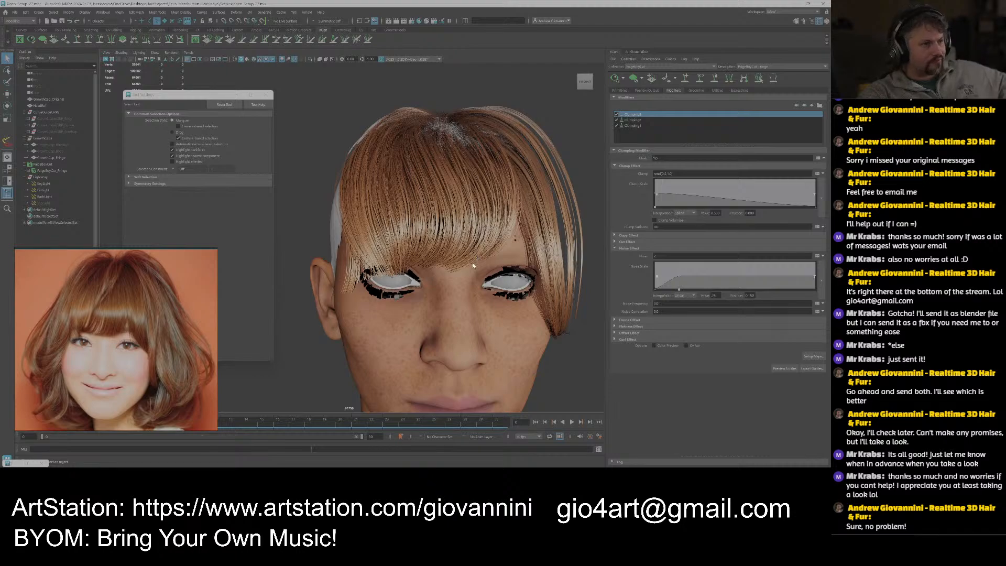
scroll(472, 262, up, 4)
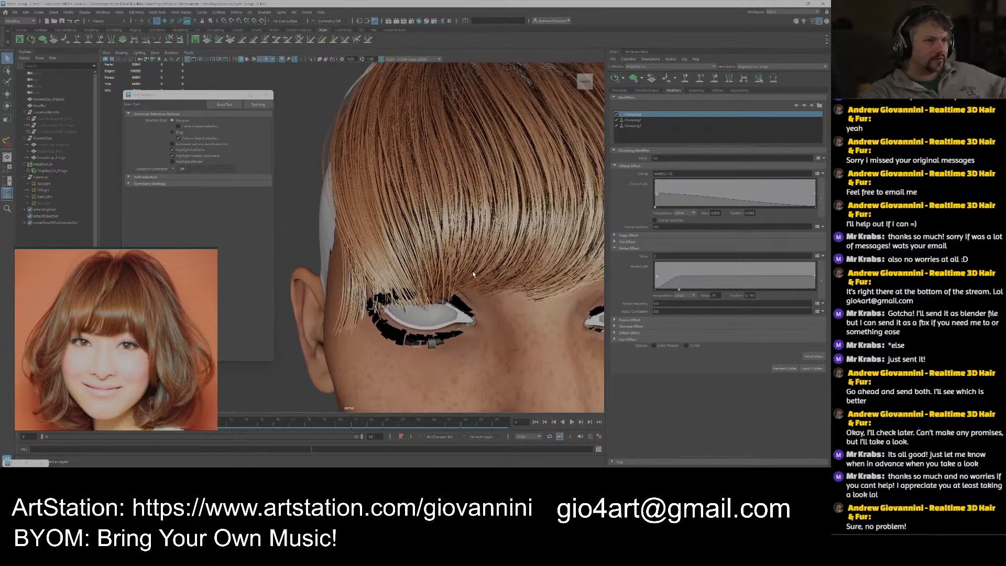
scroll(480, 256, down, 3)
alt+drag(481, 257, 460, 260)
scroll(463, 260, up, 6)
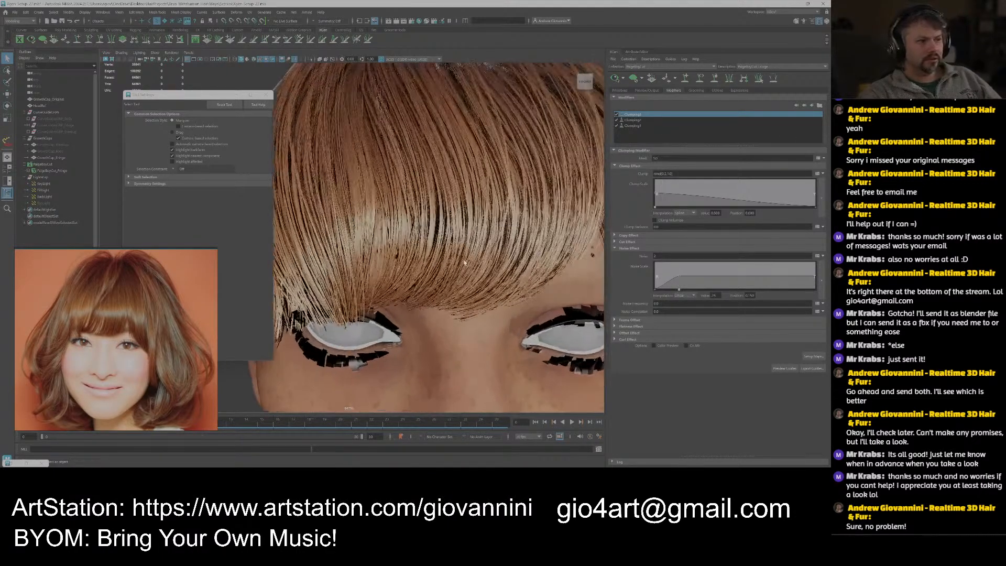
scroll(473, 260, down, 6)
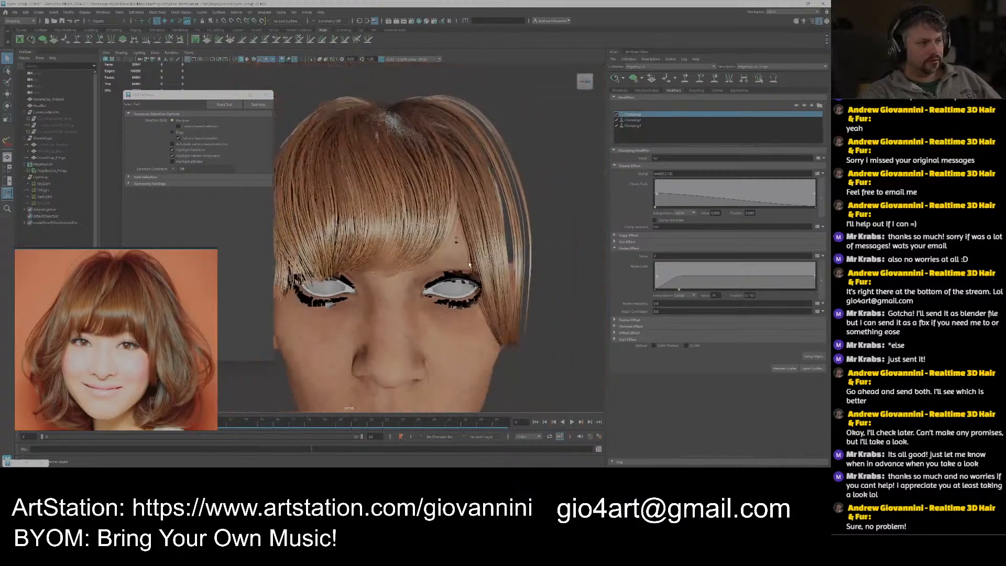
alt+drag(421, 242, 370, 255)
alt+middle_drag(369, 254, 438, 278)
scroll(439, 277, up, 6)
scroll(439, 280, up, 3)
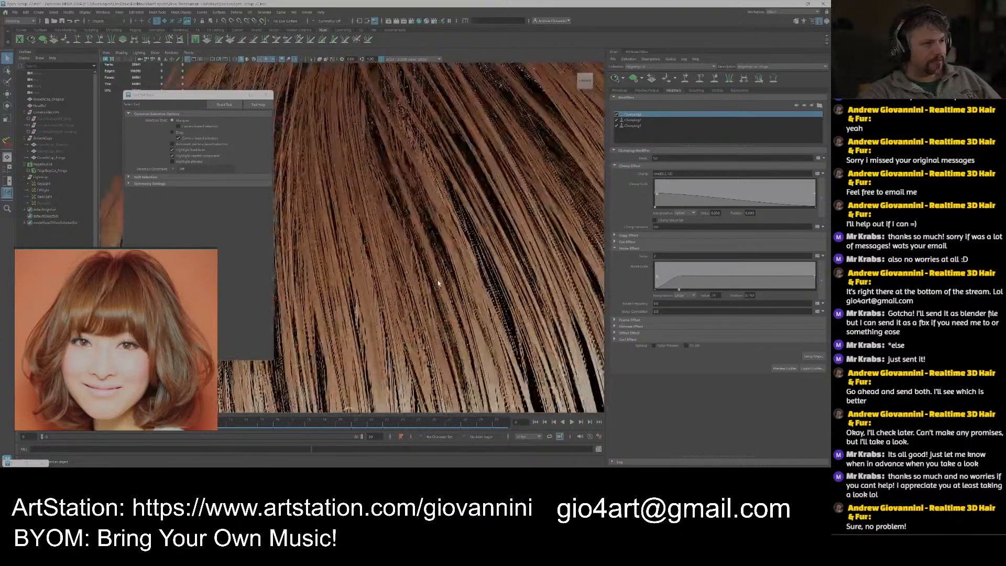
scroll(438, 282, down, 8)
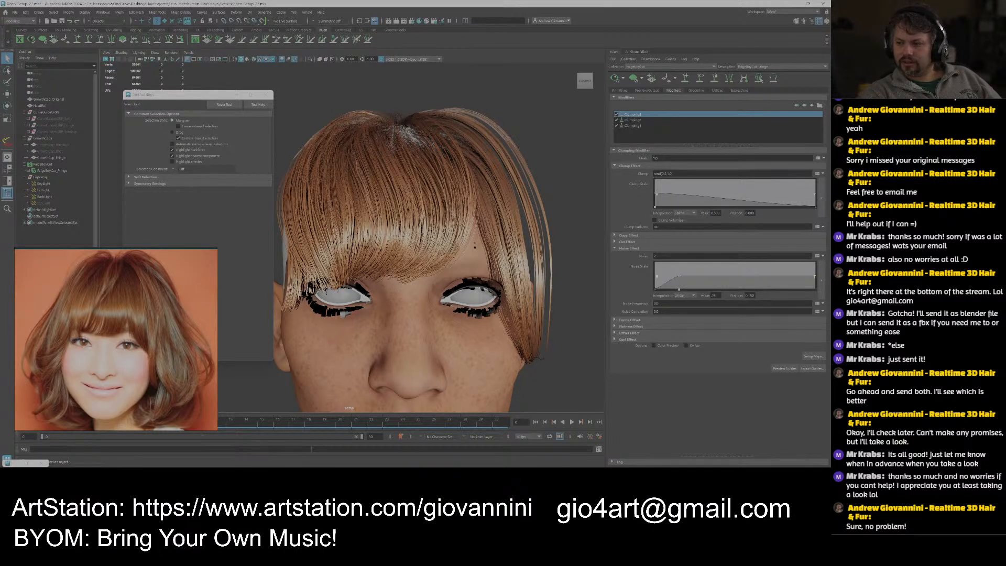
Add a Cut modifier to the fringe description and set its amount to a rand() expression based on the saved XGen expression notes.
key(alt+Tab)
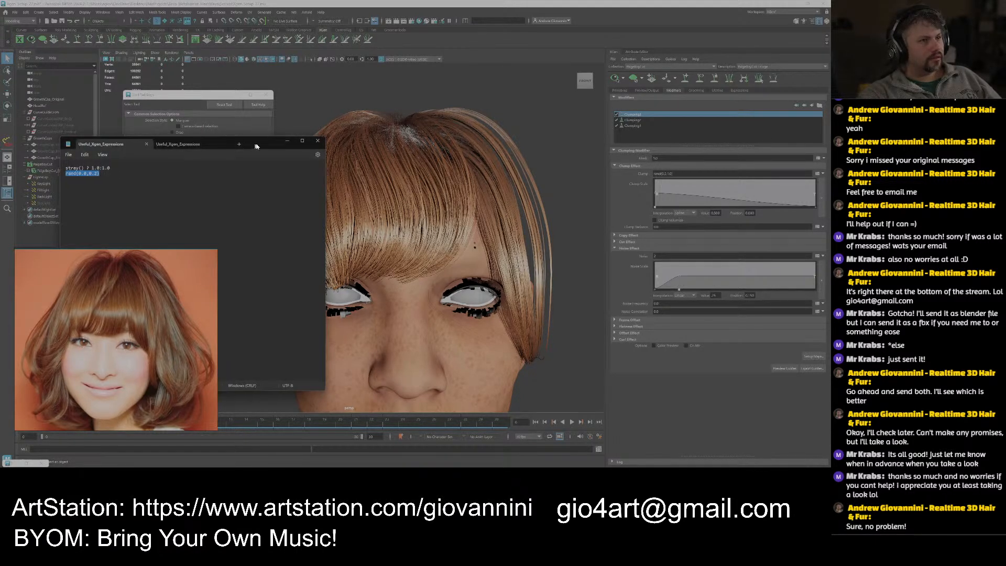
drag(255, 146, 830, 243)
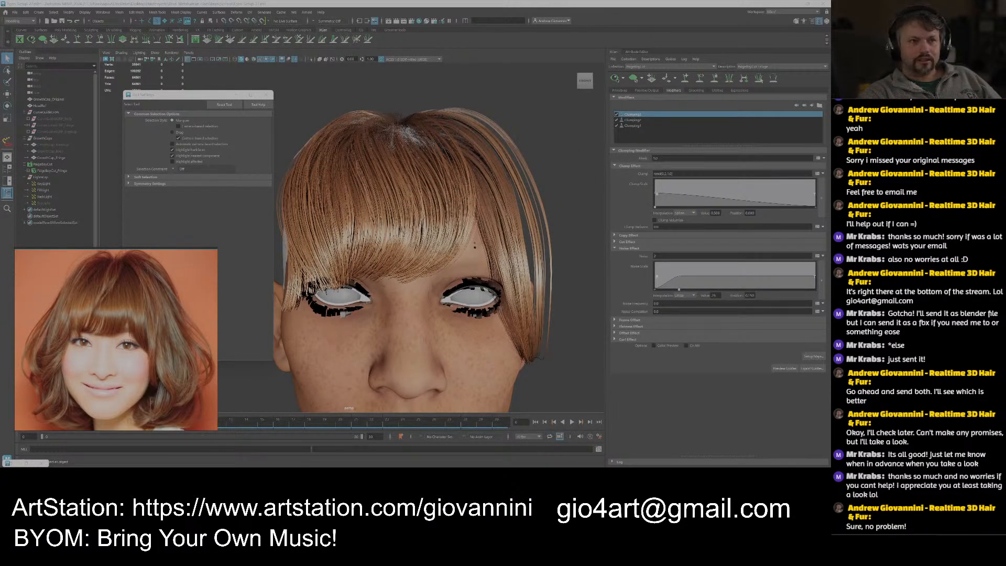
click(813, 106)
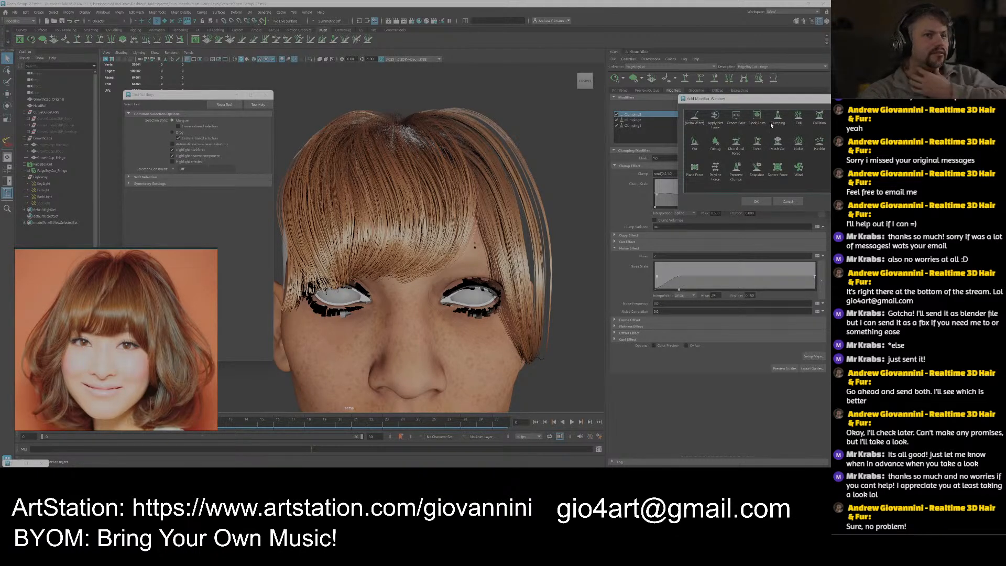
click(694, 142)
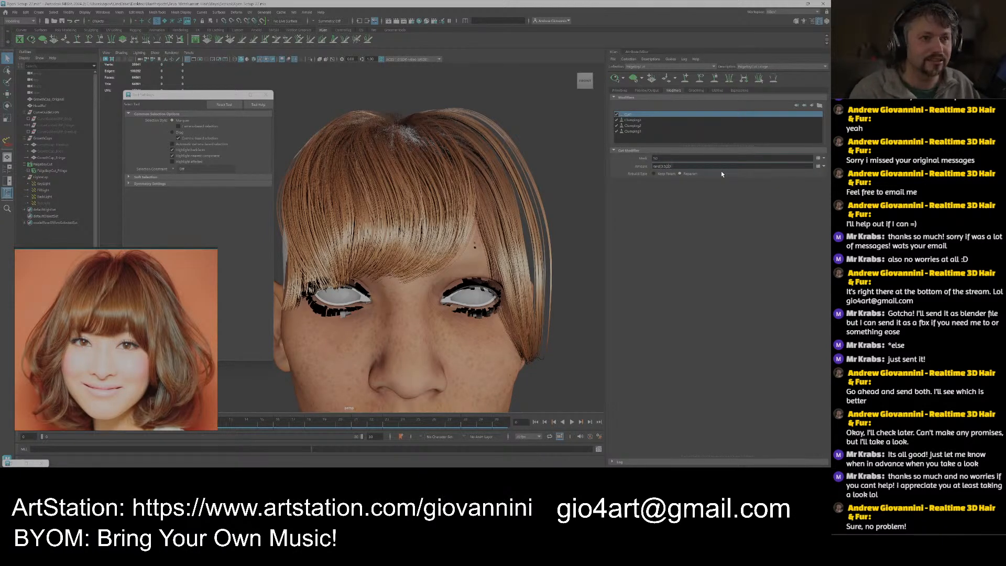
key(Return)
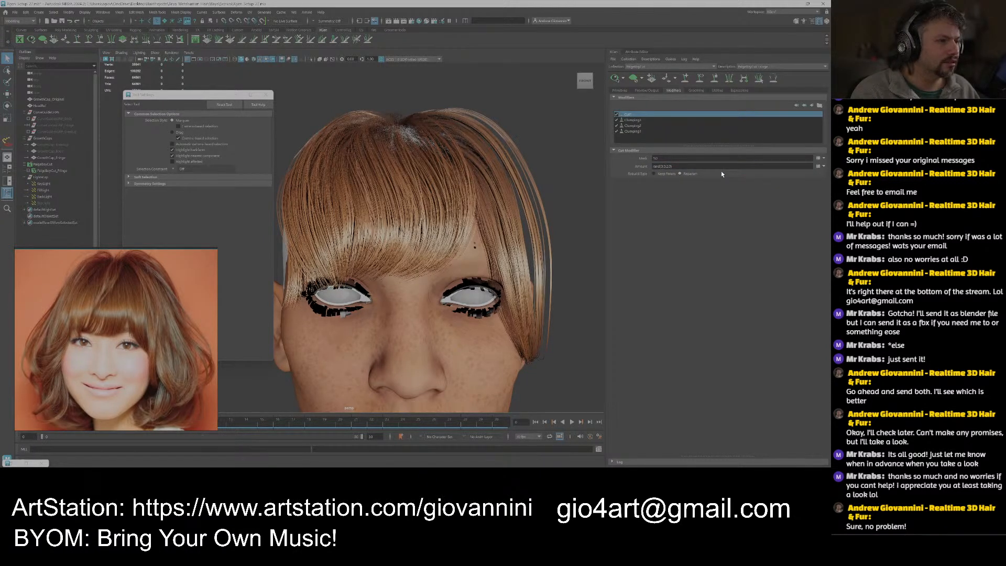
Examine the randomly cut strand tips of the fringe around the eyes, from the front, at an angle and close up.
alt+drag(425, 289, 414, 293)
alt+middle_drag(405, 295, 420, 258)
alt+drag(420, 258, 462, 258)
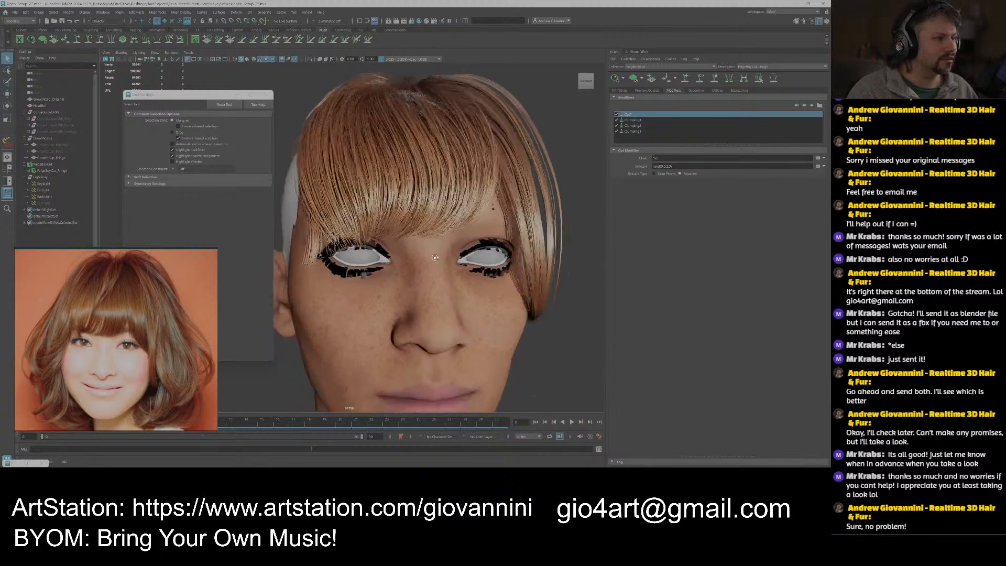
alt+middle_drag(462, 258, 473, 259)
alt+right_drag(472, 259, 529, 270)
alt+middle_drag(384, 280, 402, 272)
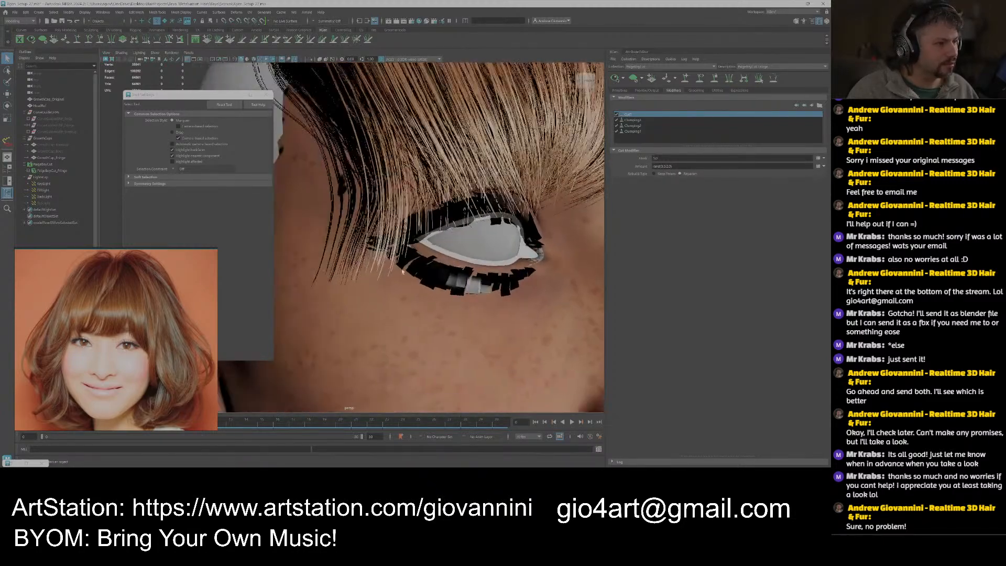
alt+right_drag(403, 272, 366, 262)
alt+drag(461, 249, 423, 244)
alt+middle_drag(423, 244, 416, 261)
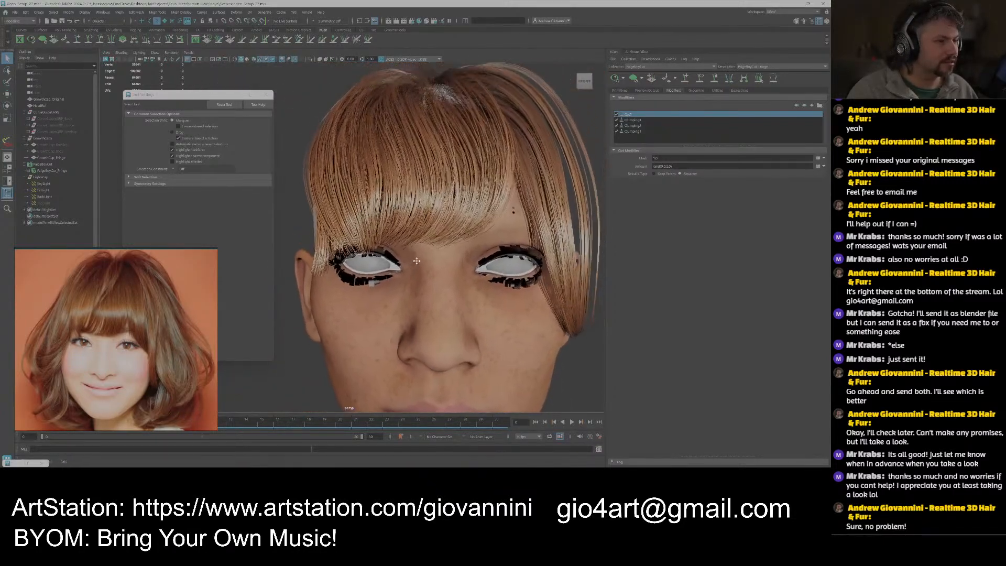
alt+right_drag(417, 261, 449, 250)
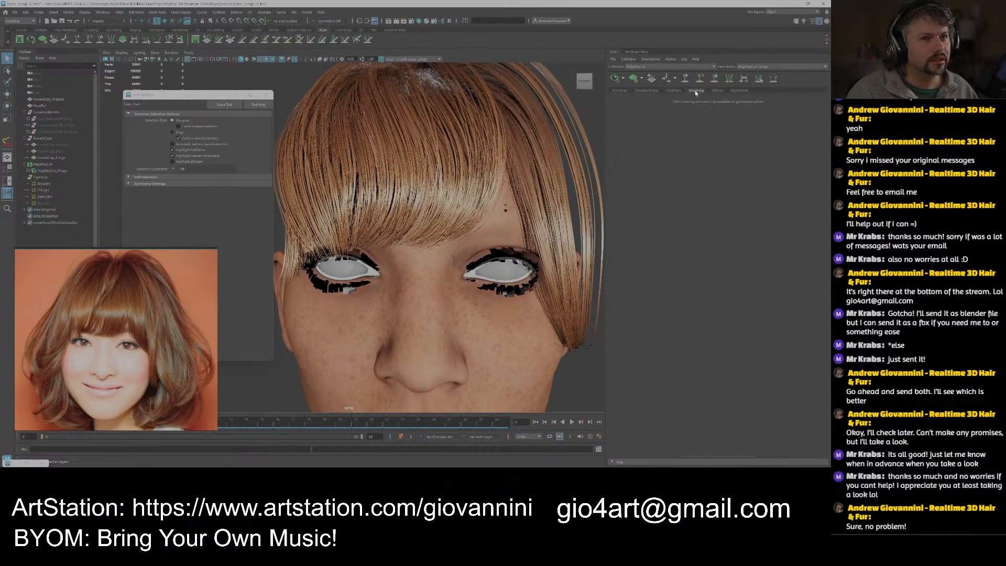
Review the settings of the three clumping modifiers and the Cut modifier in the fringe's modifier stack.
click(632, 131)
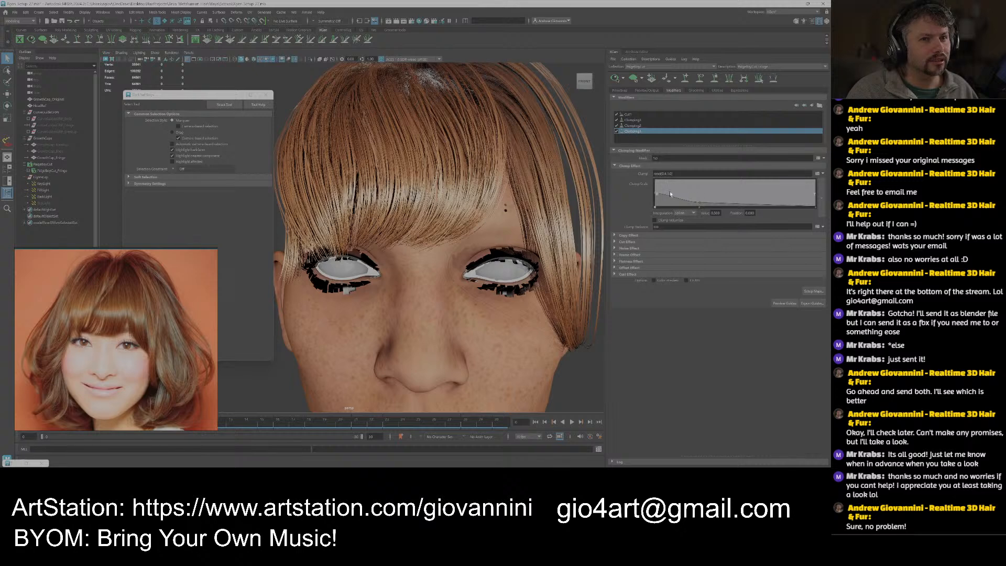
click(636, 127)
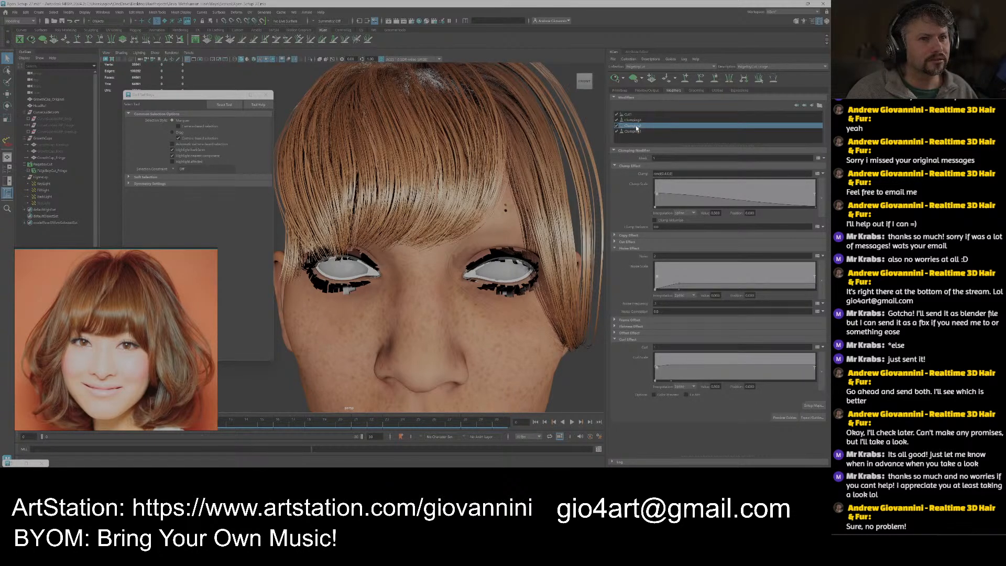
click(634, 120)
click(633, 131)
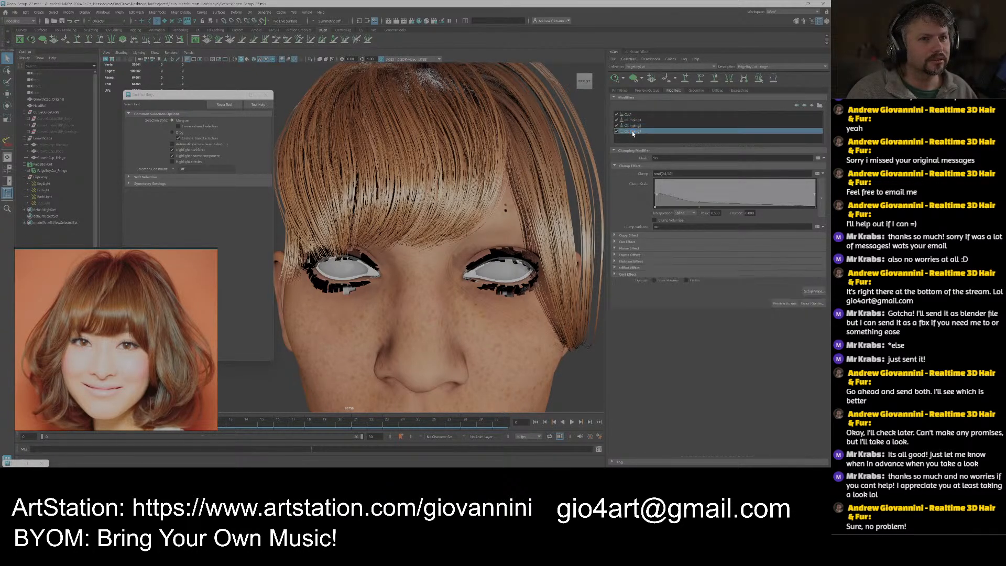
click(632, 121)
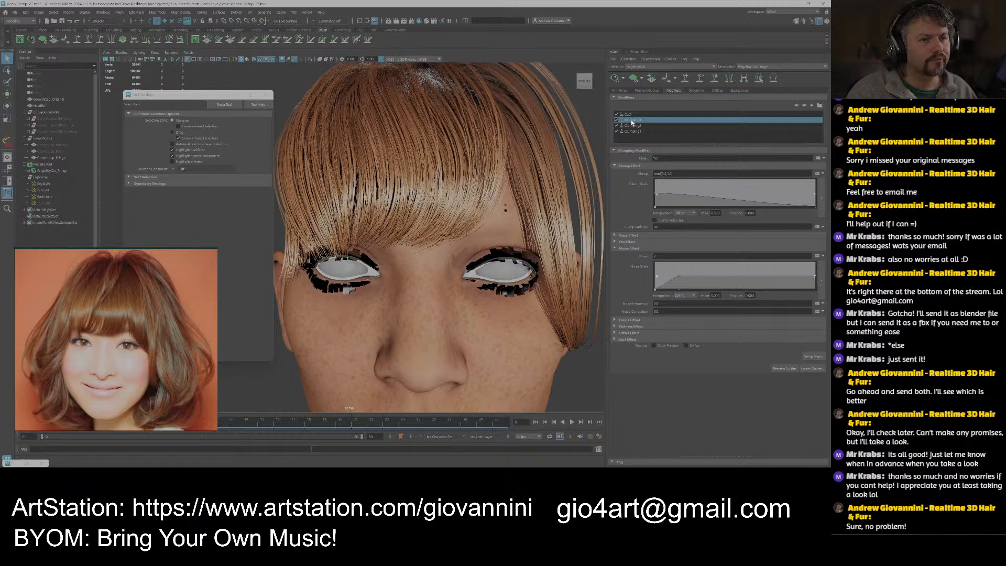
click(630, 114)
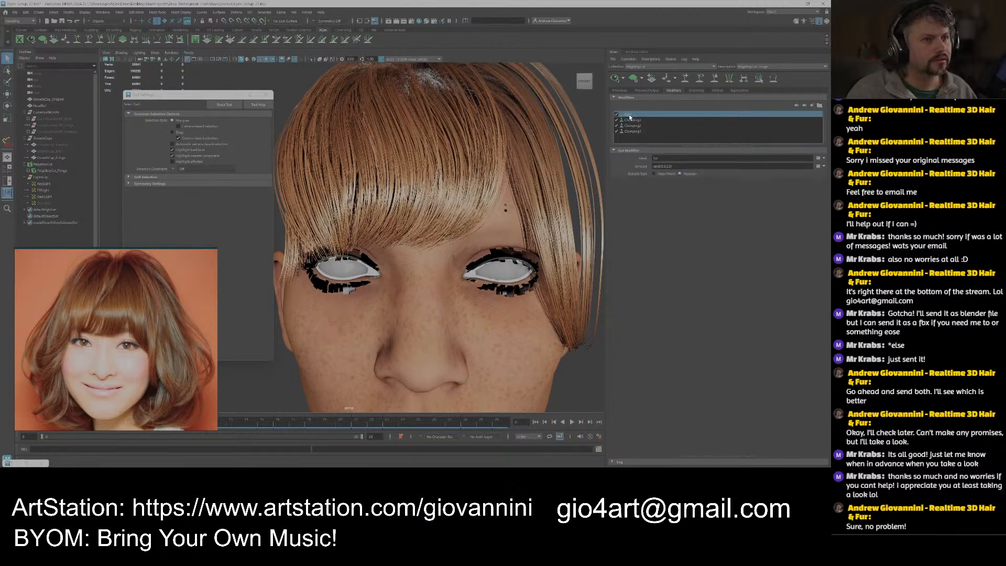
Set Noise to 2 and Noise Frequency to 0.1 in the uppermost clumping modifier of the fringe.
click(631, 121)
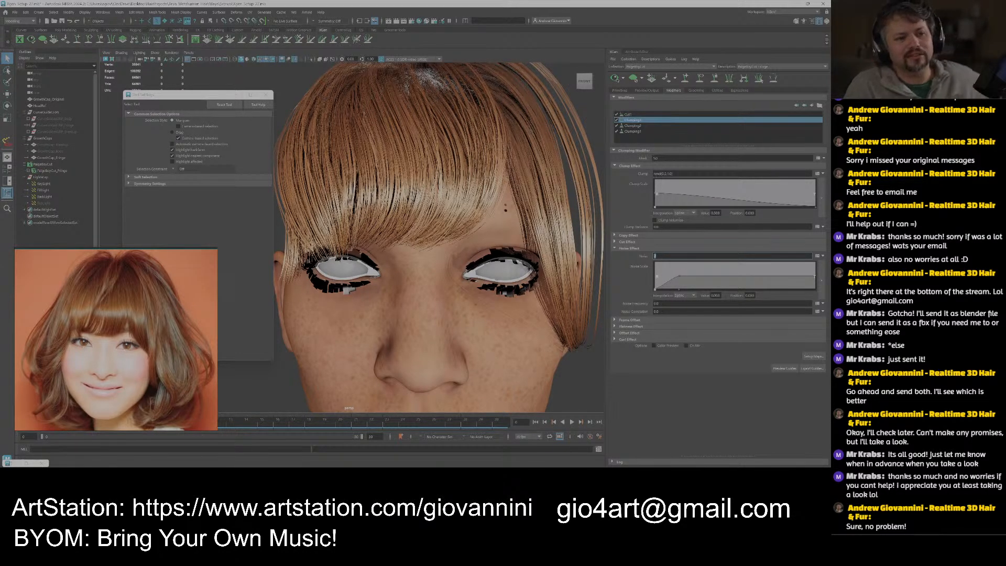
text(2)
key(Tab)
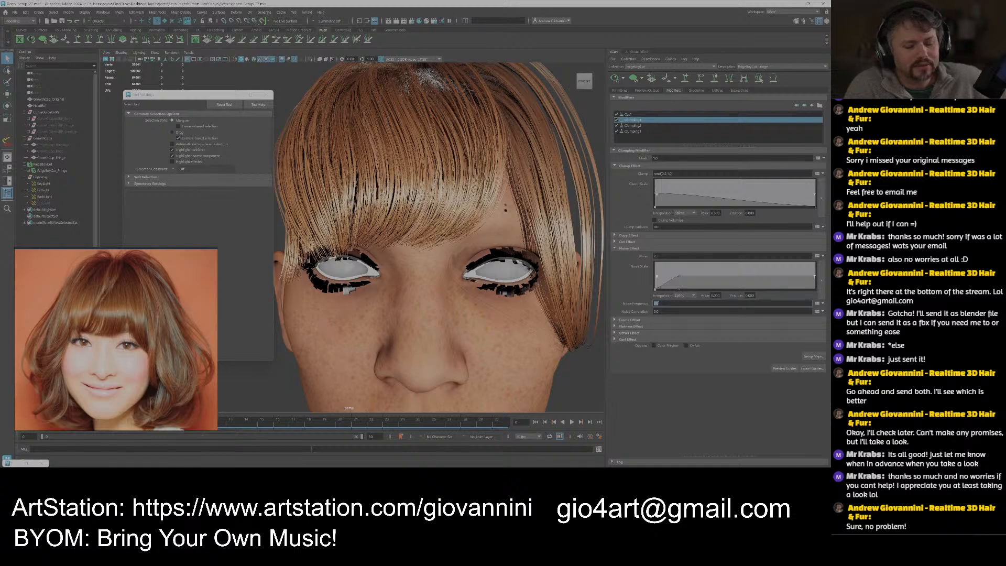
text(.1)
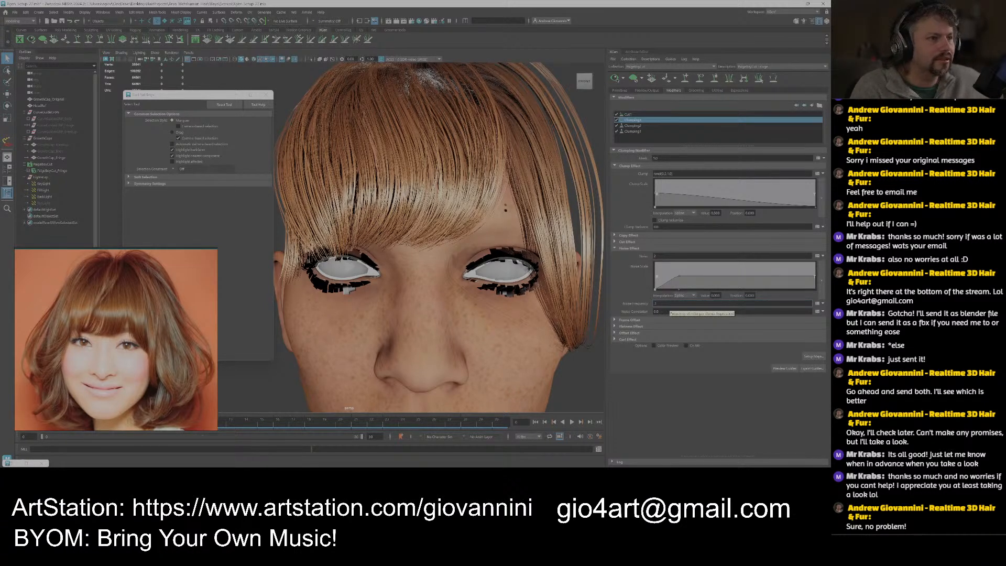
key(Return)
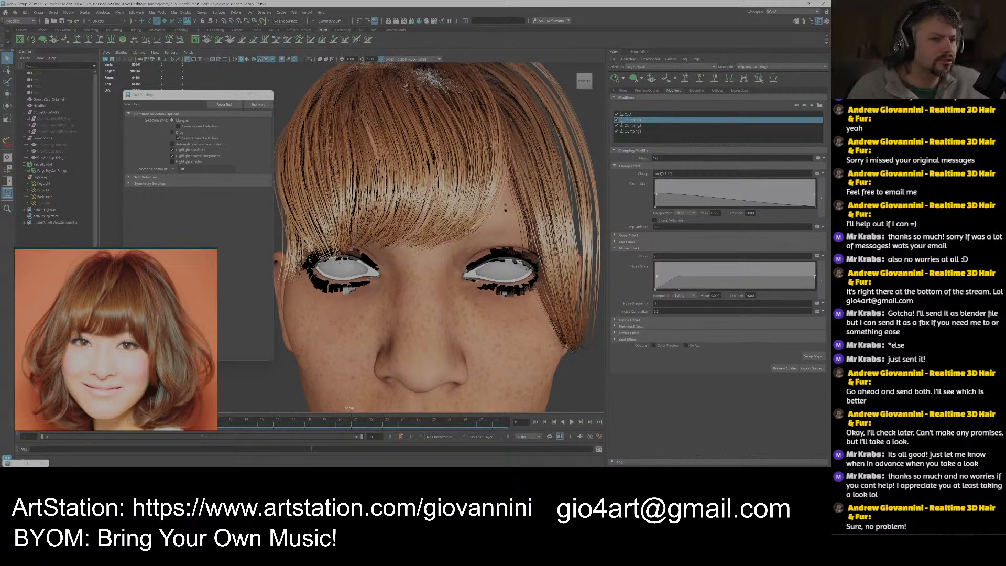
Try a Noise Frequency of 0 in the uppermost clumping modifier, and return it to 0.1.
double_click(655, 303)
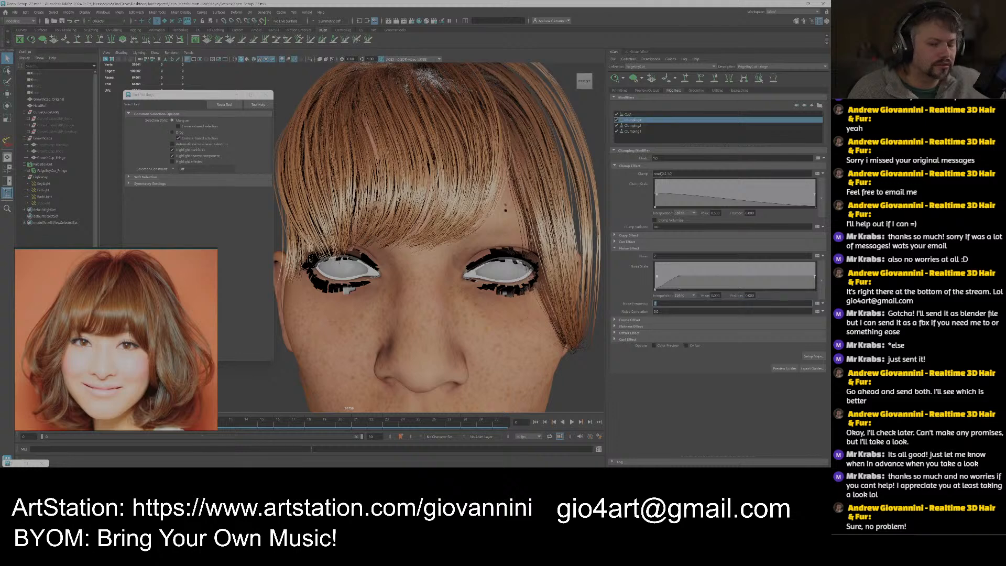
text(0)
key(Return)
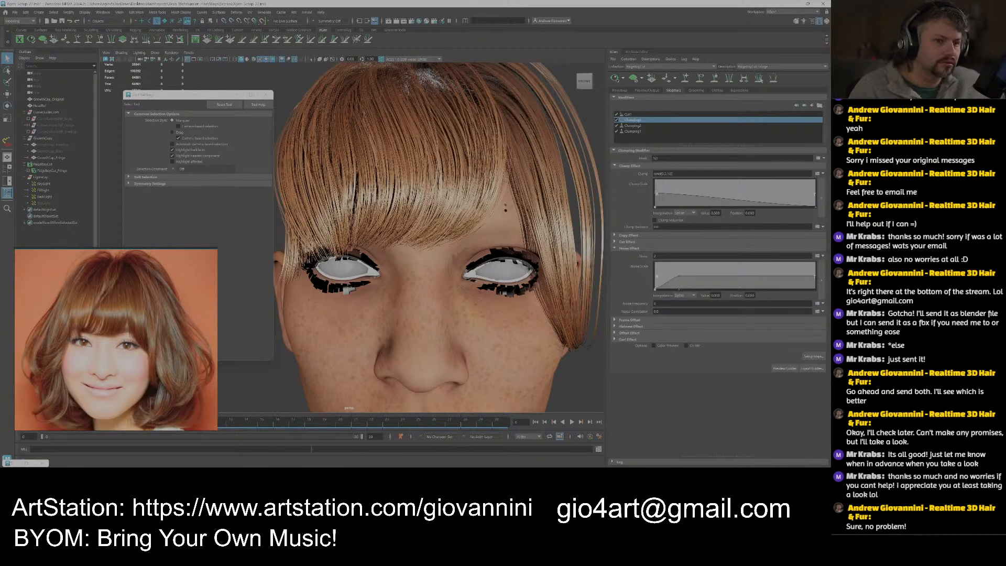
click(657, 303)
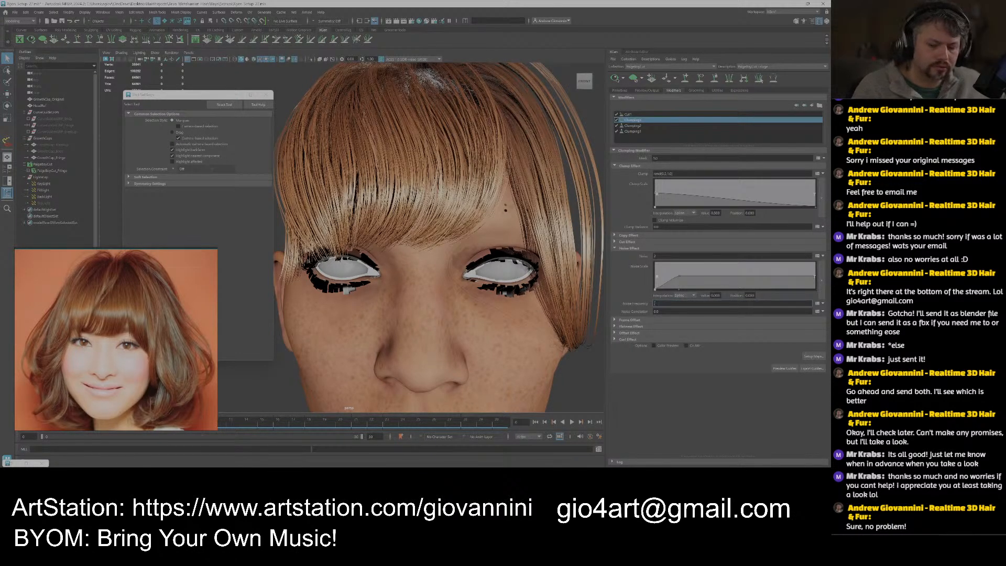
text(.1)
key(Return)
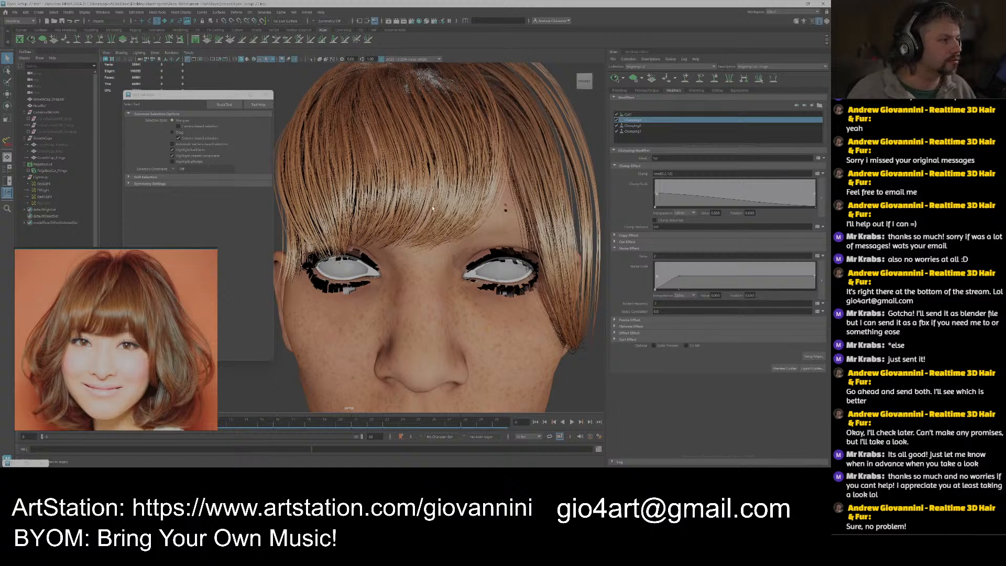
Examine the fringe's silhouette on the whole head from the front and at an angle, briefly displaying the XGen guides.
scroll(456, 227, down, 4)
scroll(456, 227, down, 3)
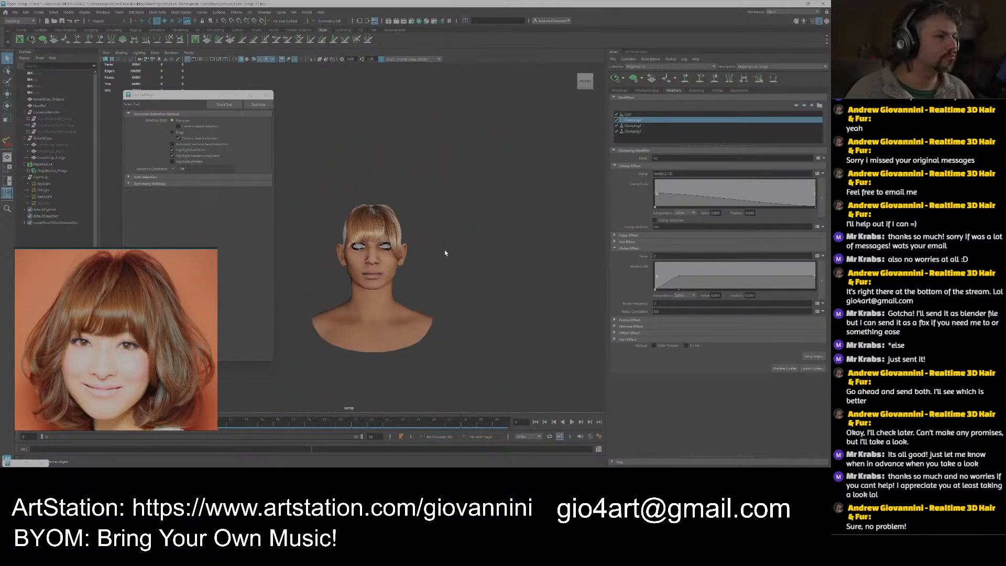
alt+drag(457, 273, 460, 275)
mouse_move(460, 275)
alt+right_down()
mouse_move(458, 293)
mouse_move(470, 290)
alt+right_up()
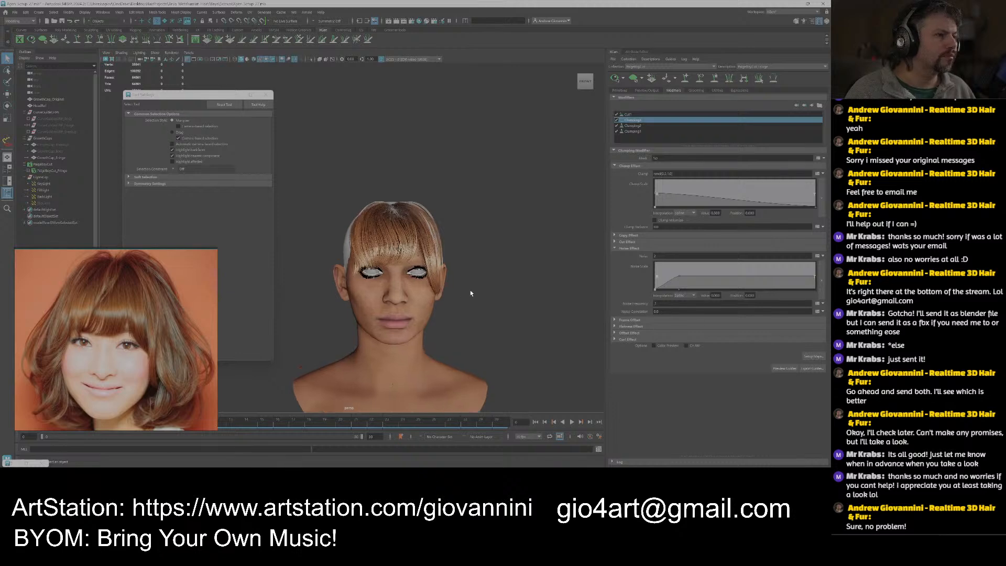
alt+middle_drag(470, 291, 460, 252)
mouse_move(460, 254)
alt+mouse_down()
mouse_move(514, 255)
mouse_move(460, 252)
mouse_move(471, 252)
alt+mouse_up()
alt+middle_drag(460, 217, 442, 261)
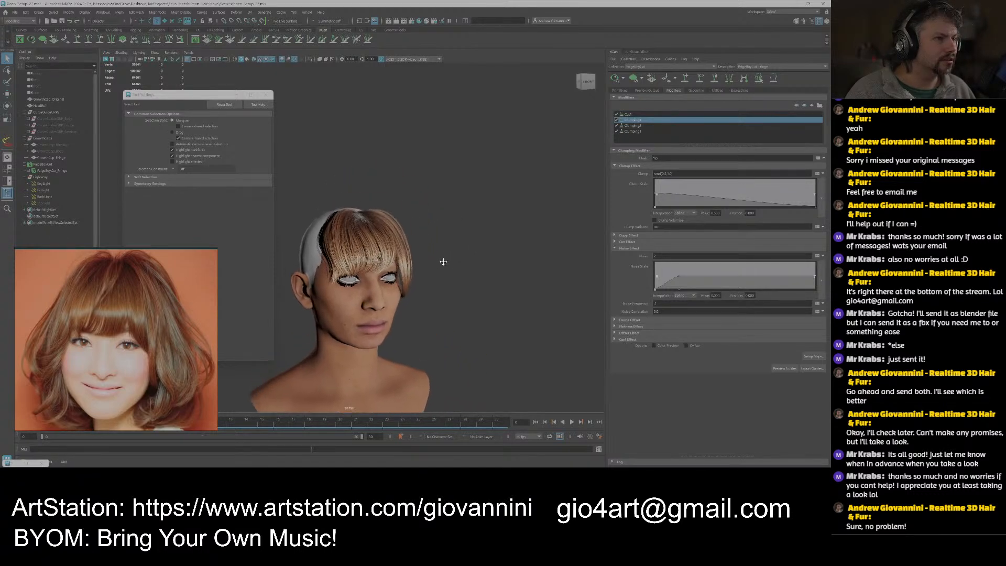
alt+right_drag(442, 260, 440, 209)
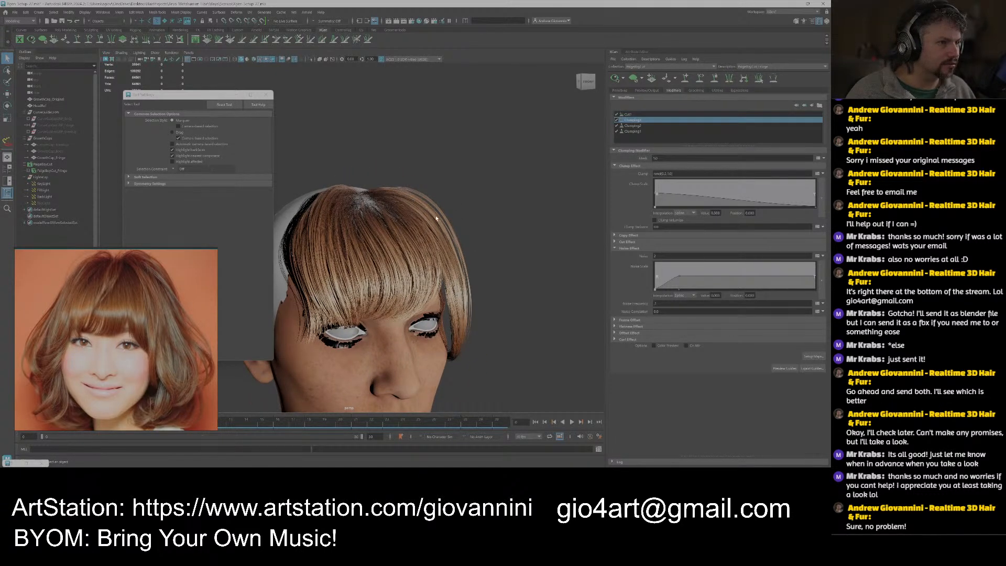
alt+drag(491, 274, 518, 221)
click(697, 80)
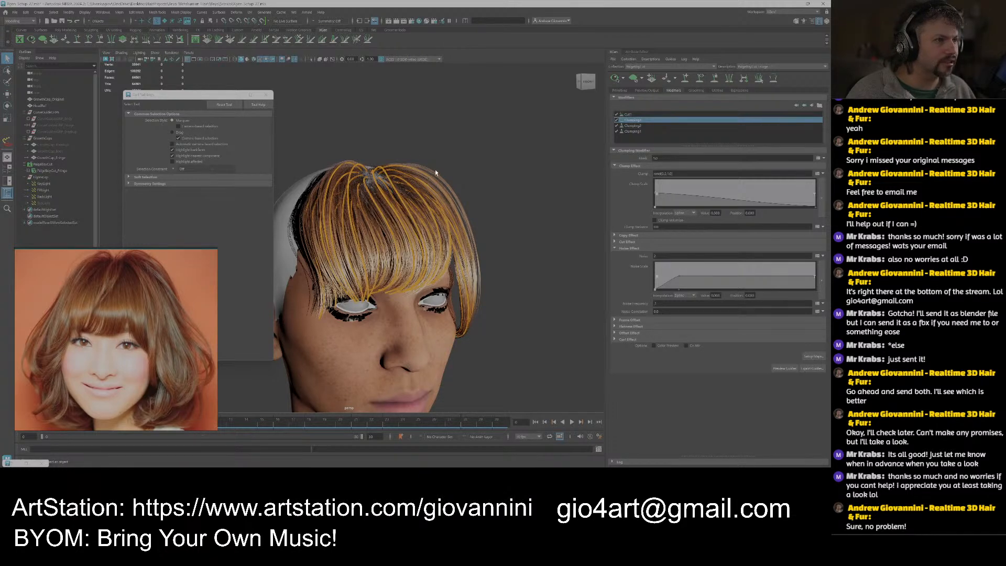
click(698, 81)
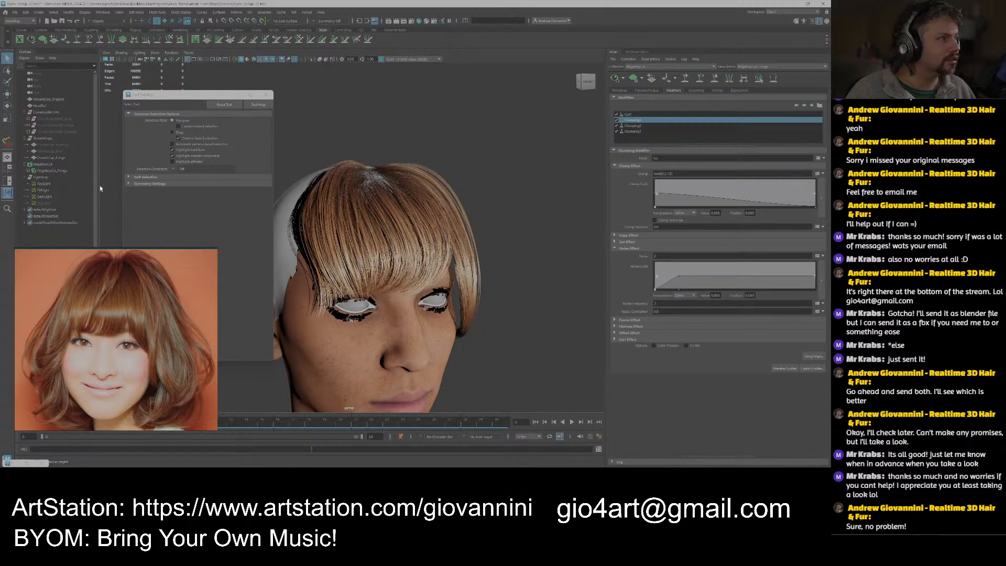
Select control vertices of the fringe guide curves at the crown and adjust the soft selection radius, ready to move them.
click(55, 126)
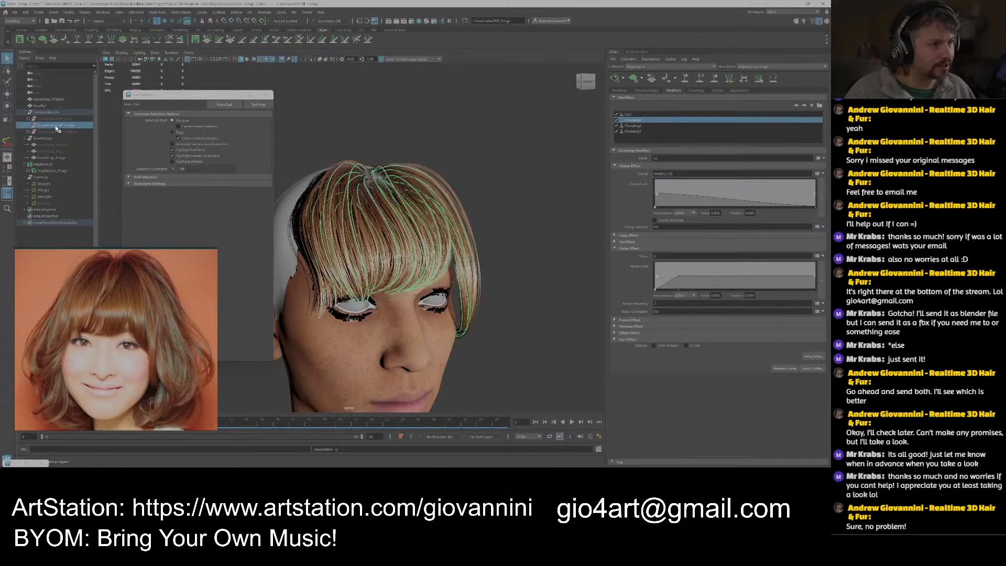
click(437, 188)
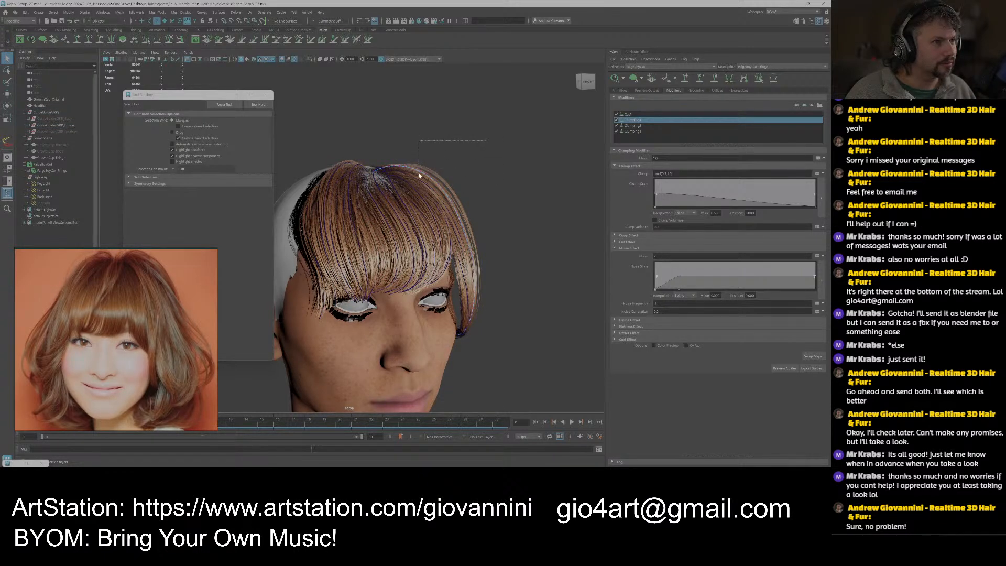
drag(419, 174, 477, 182)
key(b)
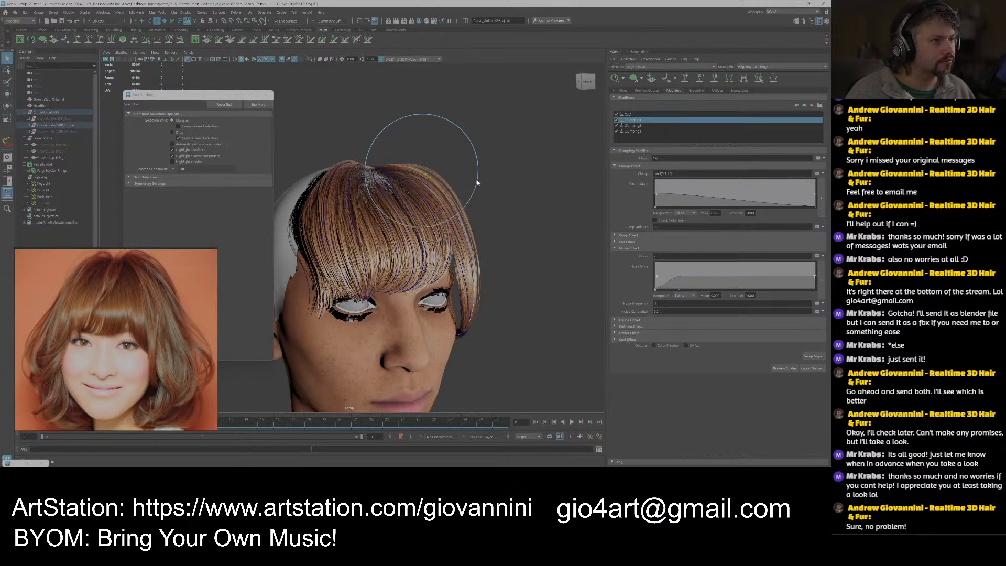
key(w)
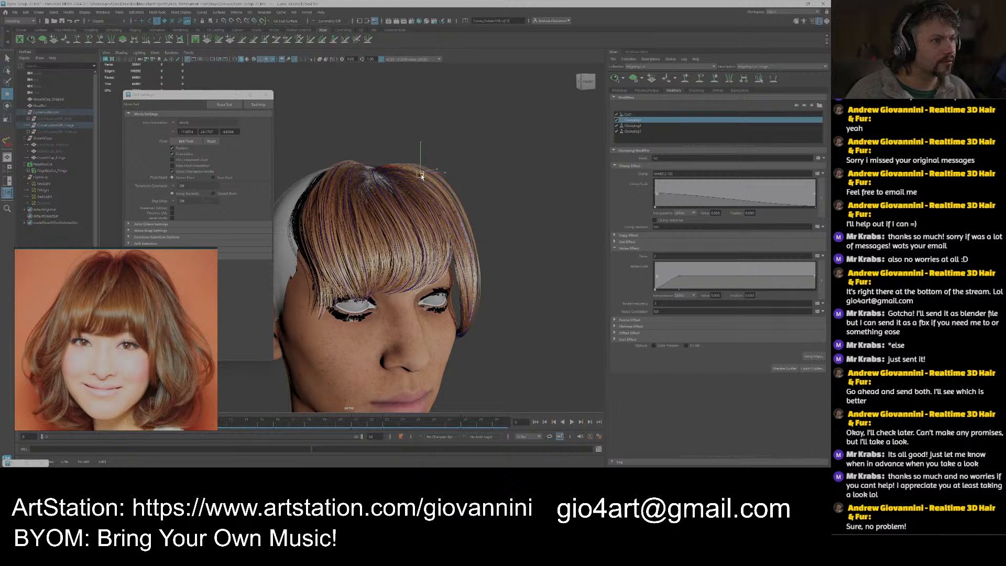
drag(390, 160, 398, 175)
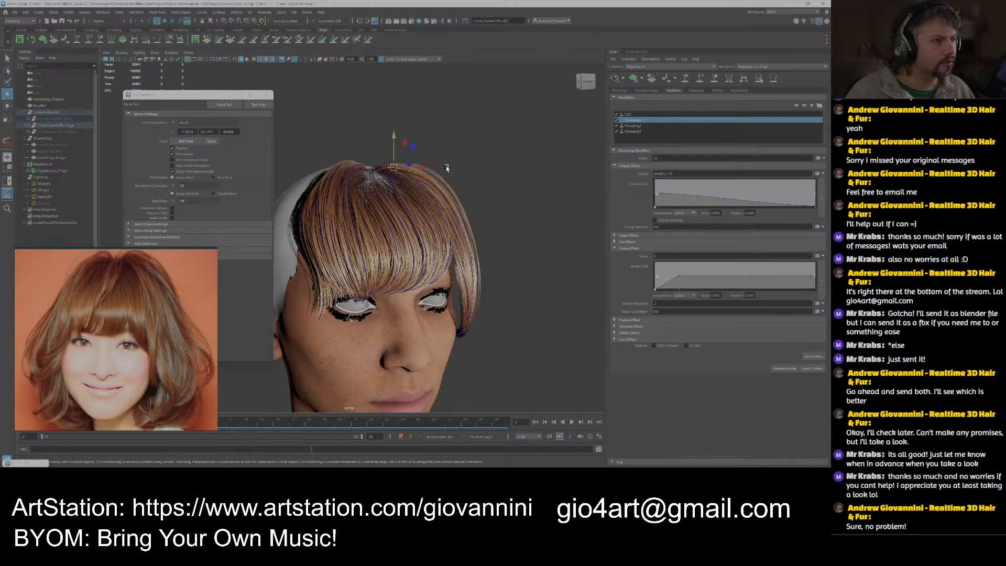
Adjust the soft selection radius, nudge the guide curve control vertices along the fringe's upper side slightly inward, and clear the selection.
key(b)
drag(473, 161, 395, 173)
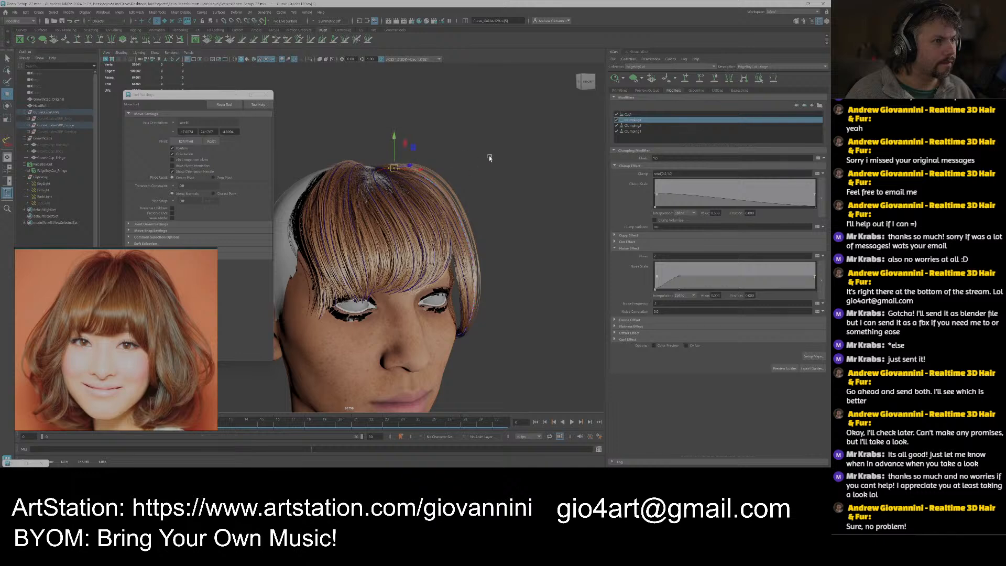
drag(488, 156, 424, 193)
key(b)
drag(489, 200, 504, 203)
drag(439, 181, 435, 192)
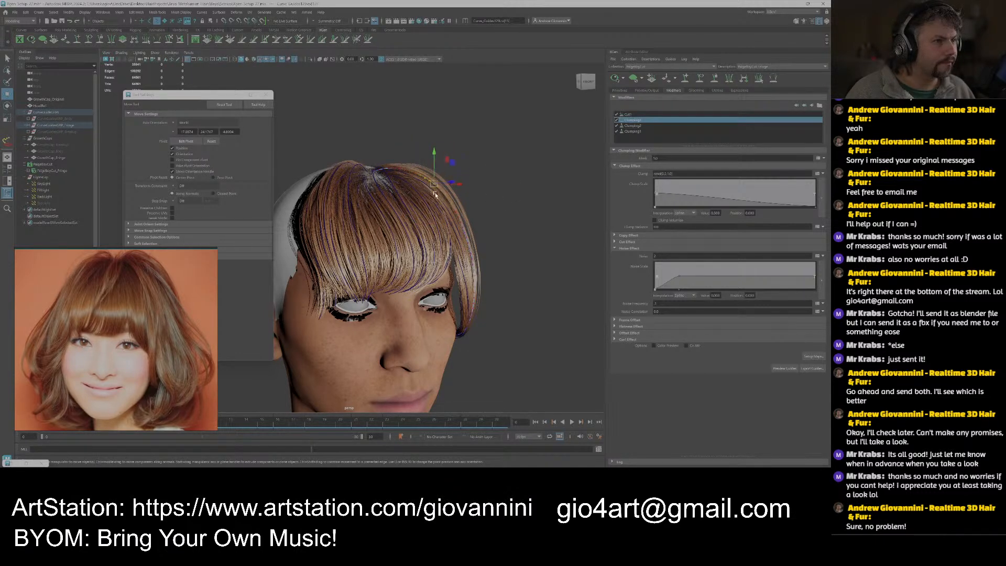
key(b)
drag(502, 182, 495, 184)
drag(434, 183, 432, 185)
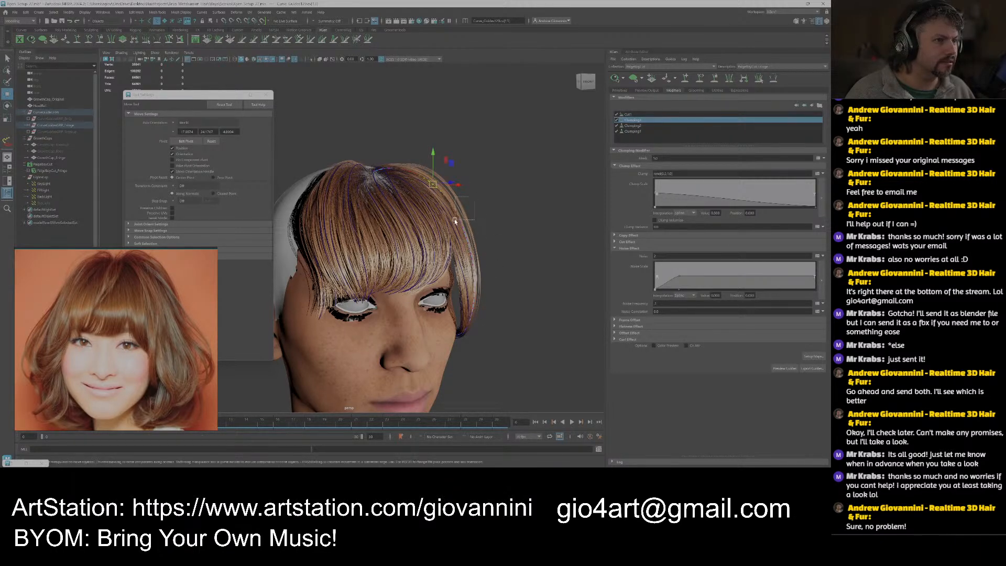
click(457, 213)
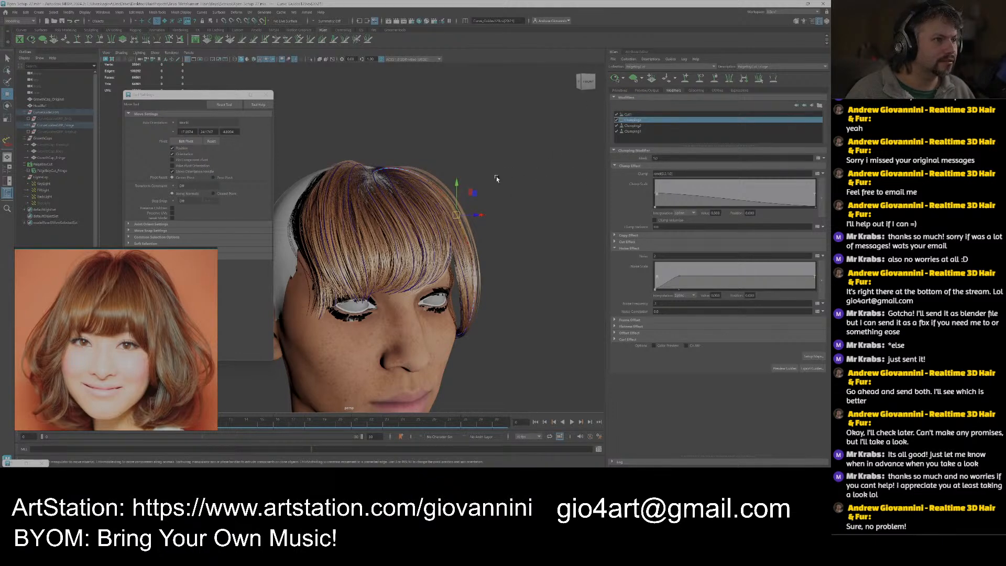
alt+drag(497, 178, 528, 177)
right_drag(528, 177, 543, 167)
click(504, 210)
Hide the fringe's guide curves so only the XGen hair shows on the head.
alt+drag(548, 196, 486, 219)
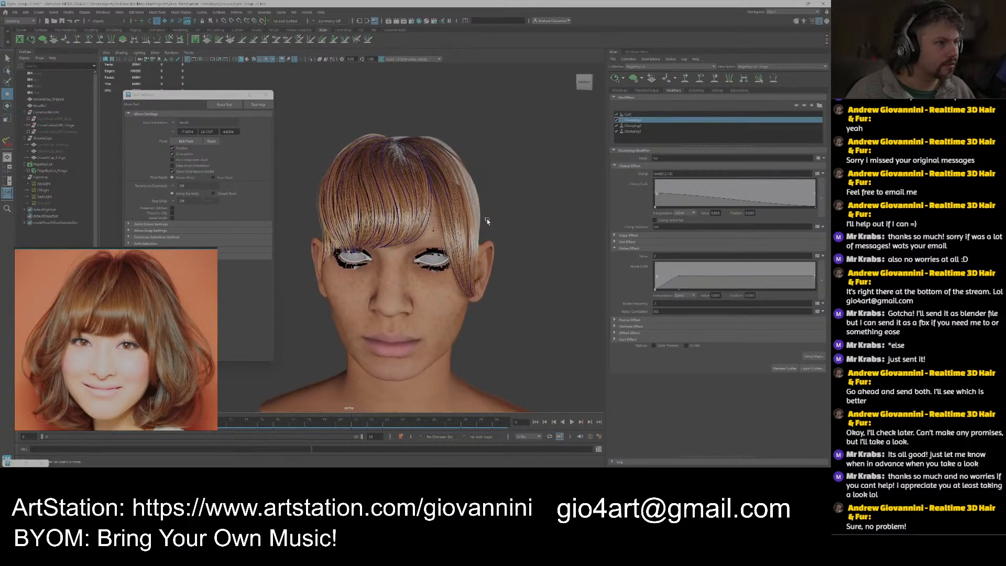
scroll(436, 235, up, 4)
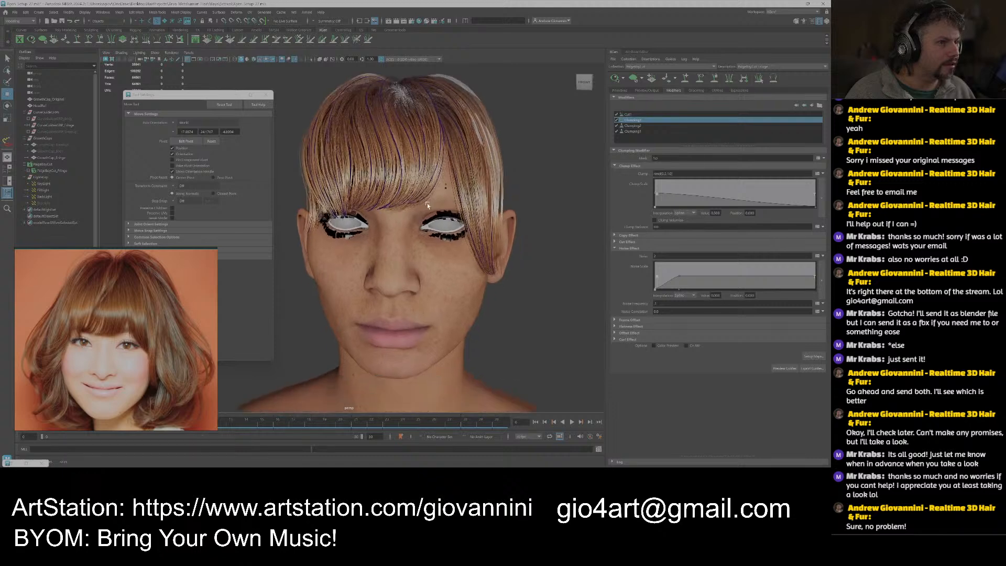
alt+drag(426, 202, 446, 207)
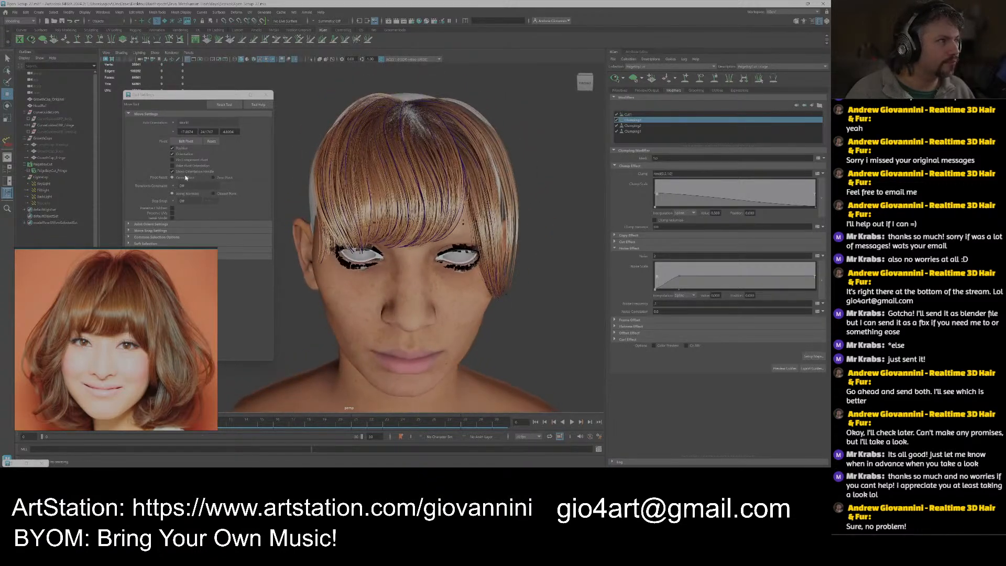
click(53, 126)
key(ctrl+h)
scroll(461, 220, down, 4)
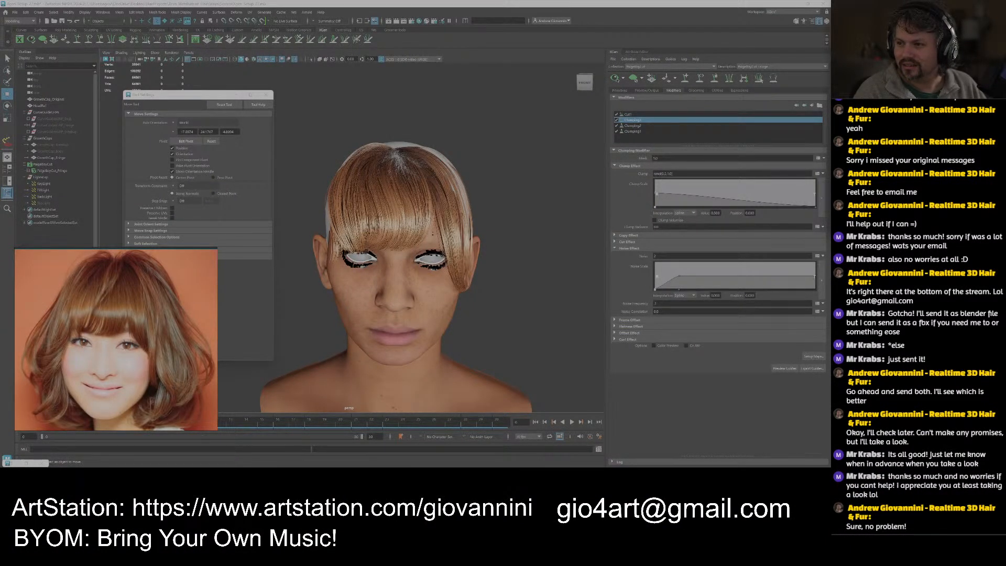
scroll(507, 193, up, 2)
alt+drag(507, 193, 453, 234)
Add a Noise modifier to the fringe description's modifier stack.
click(631, 114)
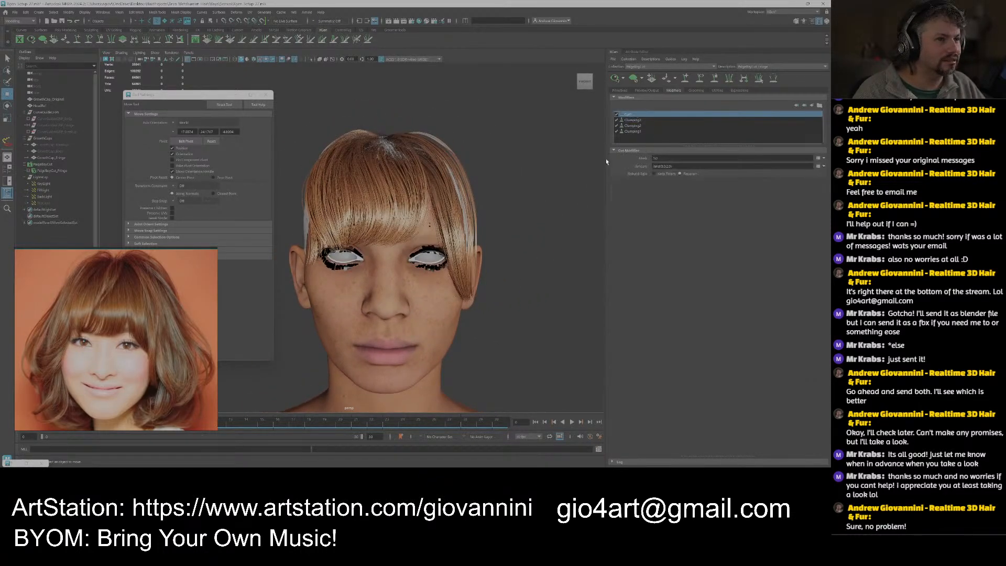
click(632, 120)
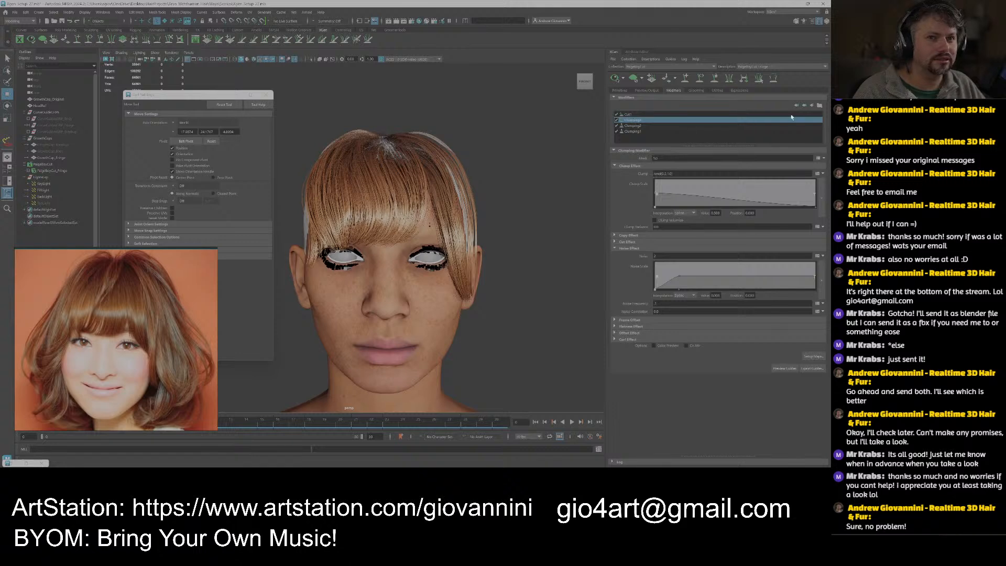
click(812, 108)
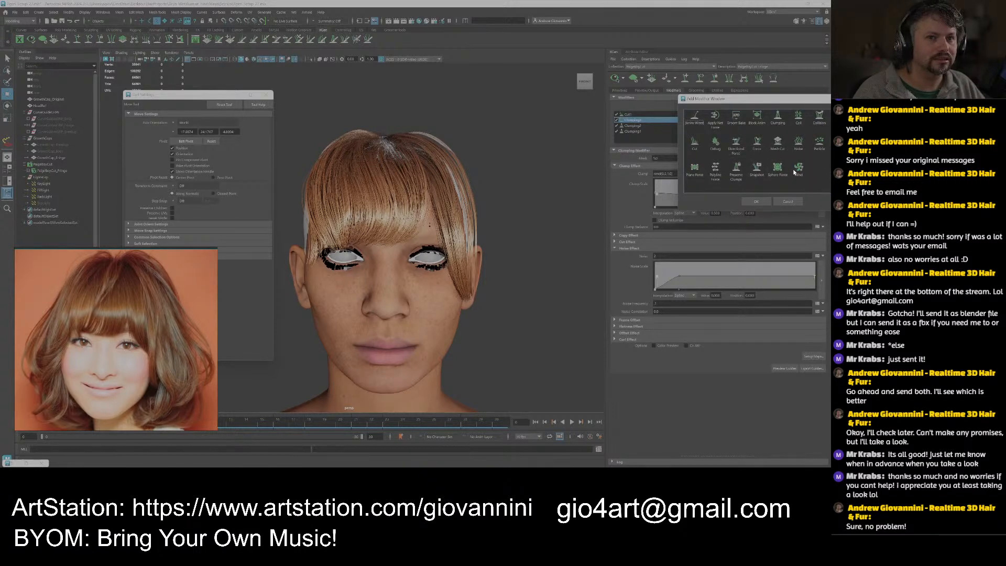
click(797, 143)
click(755, 202)
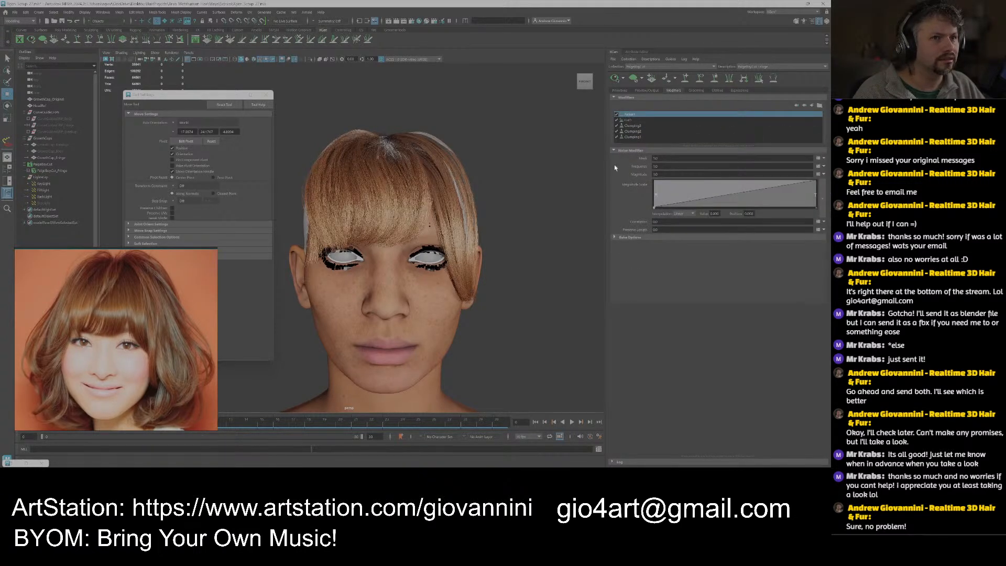
Try a Frequency of 0 in the fringe's new Noise modifier and check the hair from the front.
scroll(436, 208, up, 3)
alt+drag(436, 207, 463, 199)
scroll(430, 159, up, 3)
alt+drag(429, 159, 448, 202)
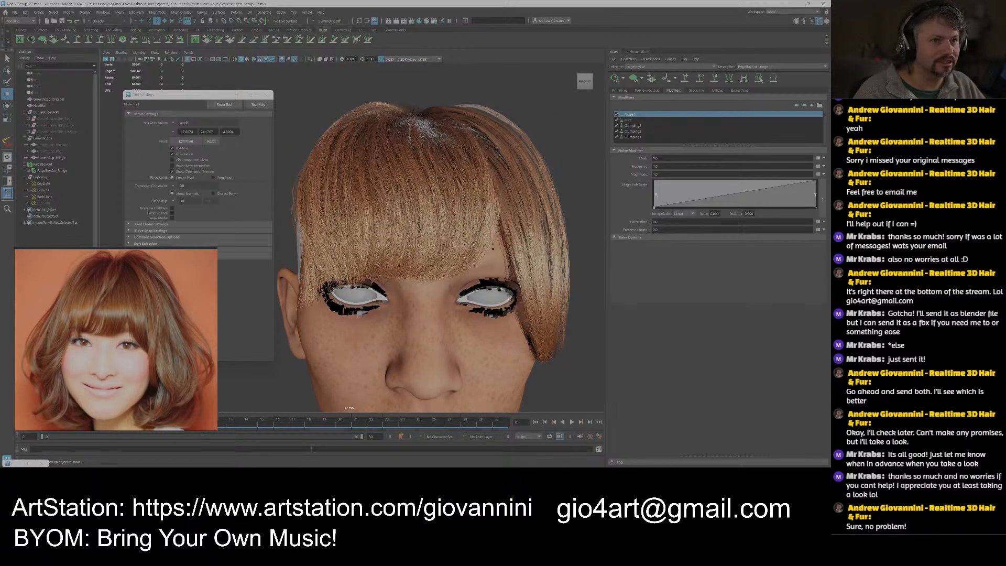
text(0)
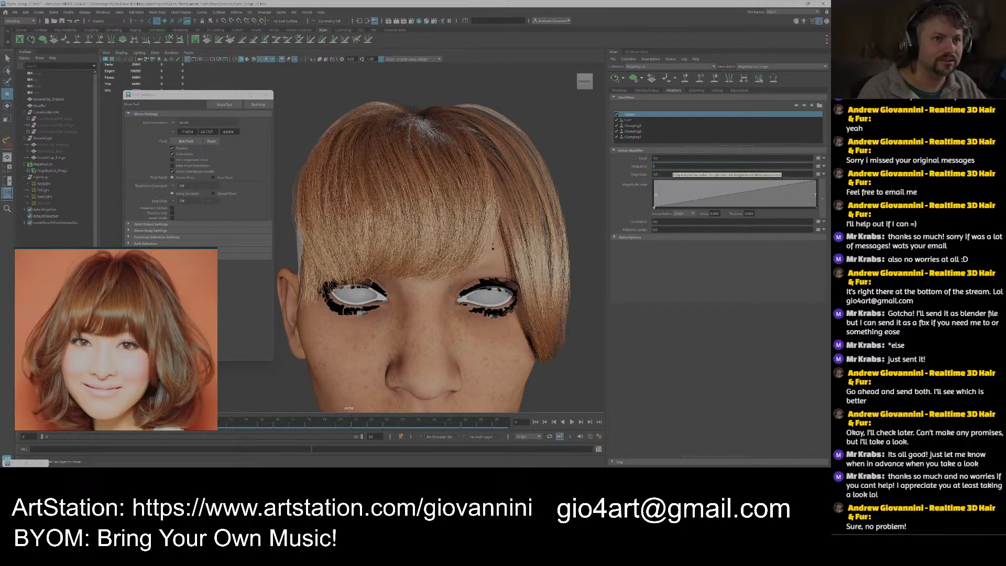
key(Return)
scroll(414, 210, down, 3)
alt+drag(384, 222, 405, 203)
alt+drag(395, 205, 441, 226)
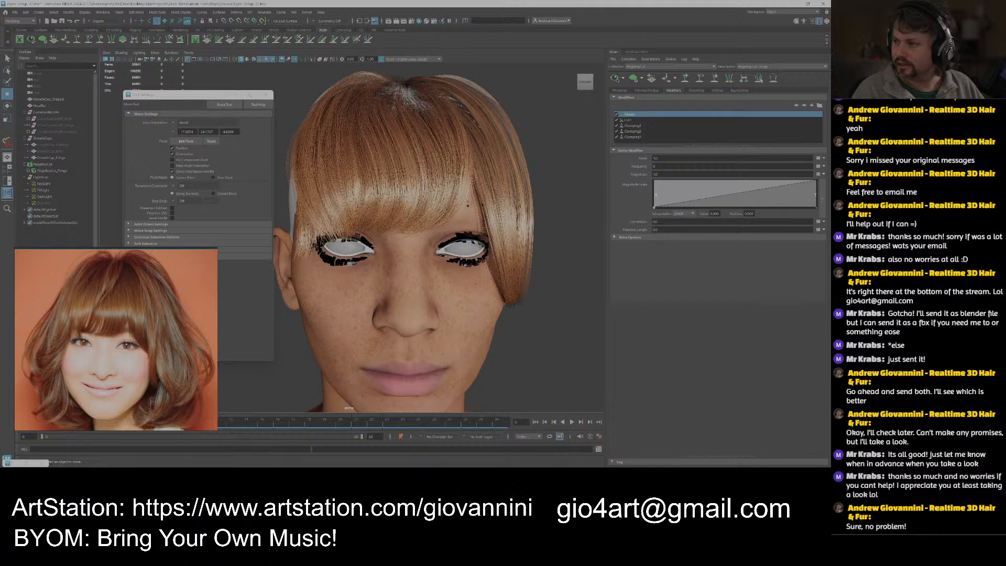
Copy the expression stray() ? 1.0:1.0 from the Useful Xgen Expressions text file and paste it into the Noise modifier's Frequency.
drag(829, 176, 462, 231)
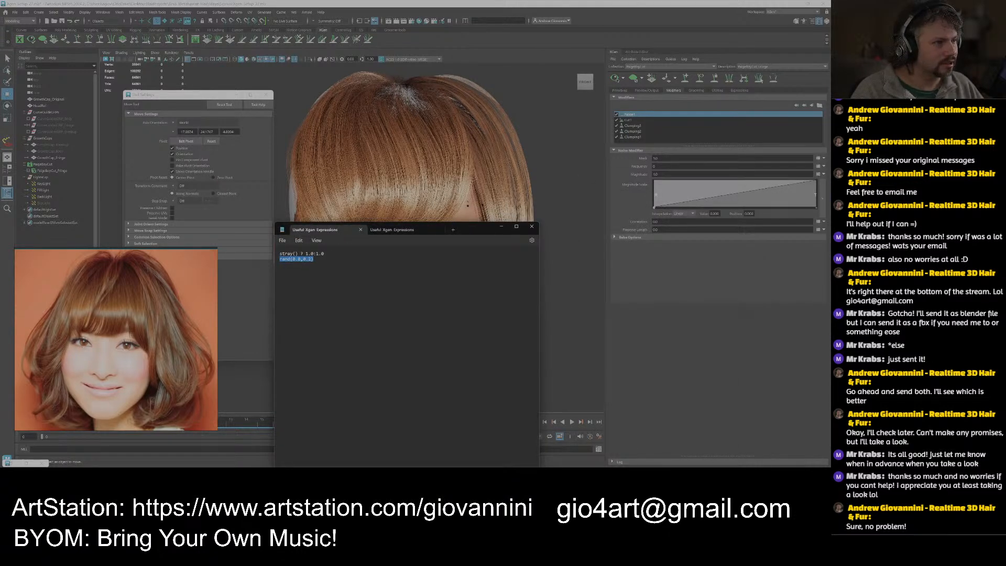
drag(324, 254, 281, 254)
key(ctrl+c)
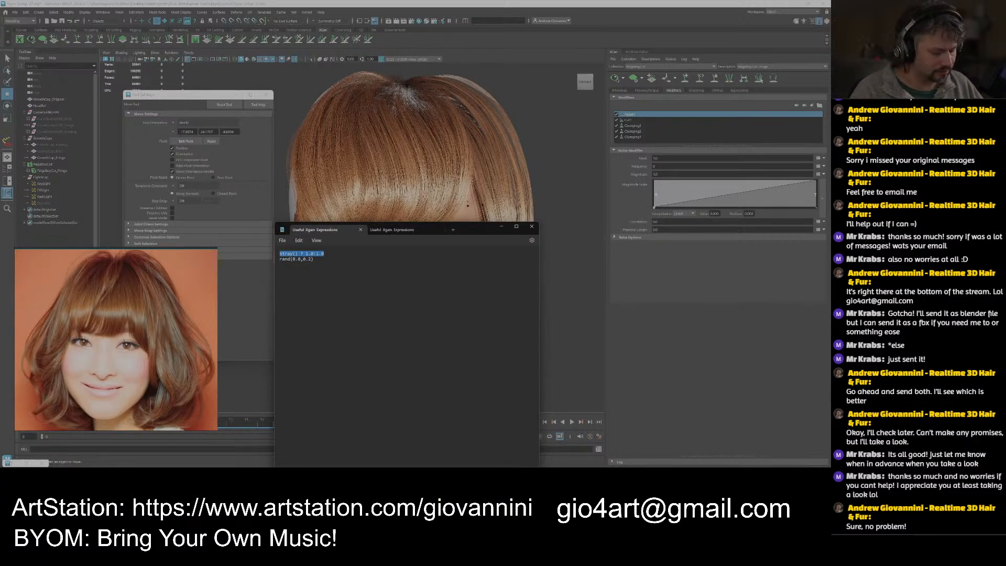
click(502, 227)
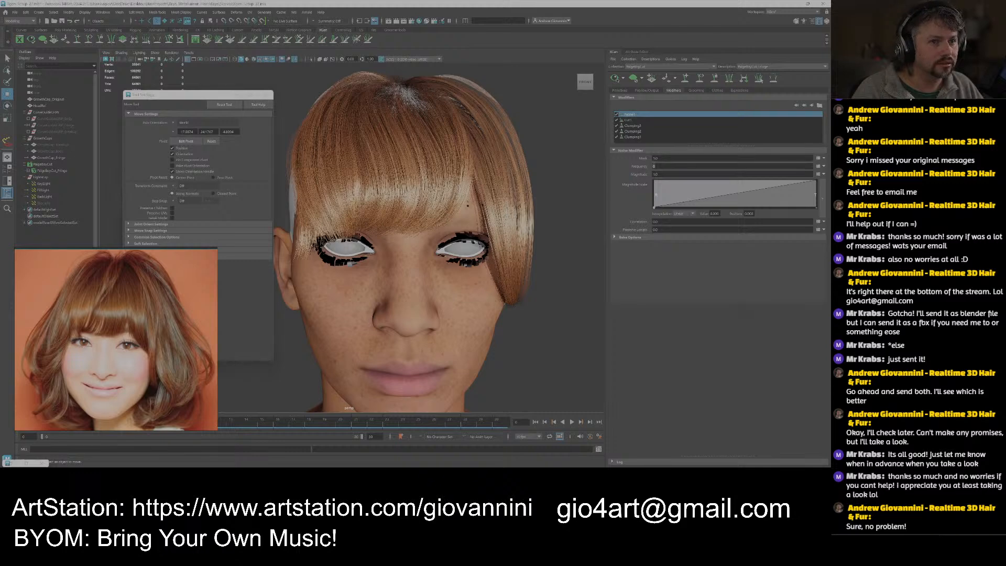
key(ctrl+v)
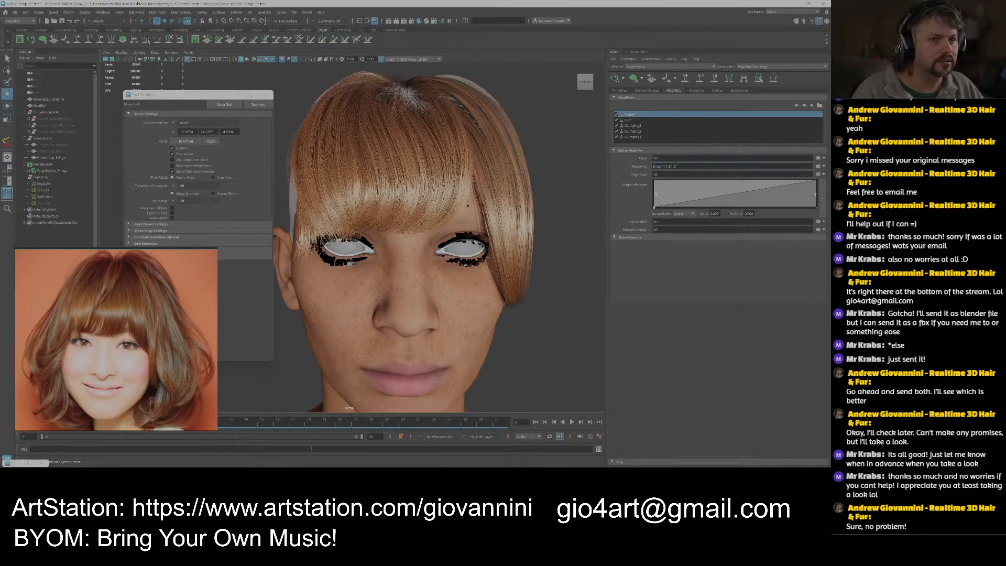
Apply the same stray() expression to the Noise modifier's Magnitude.
key(Tab)
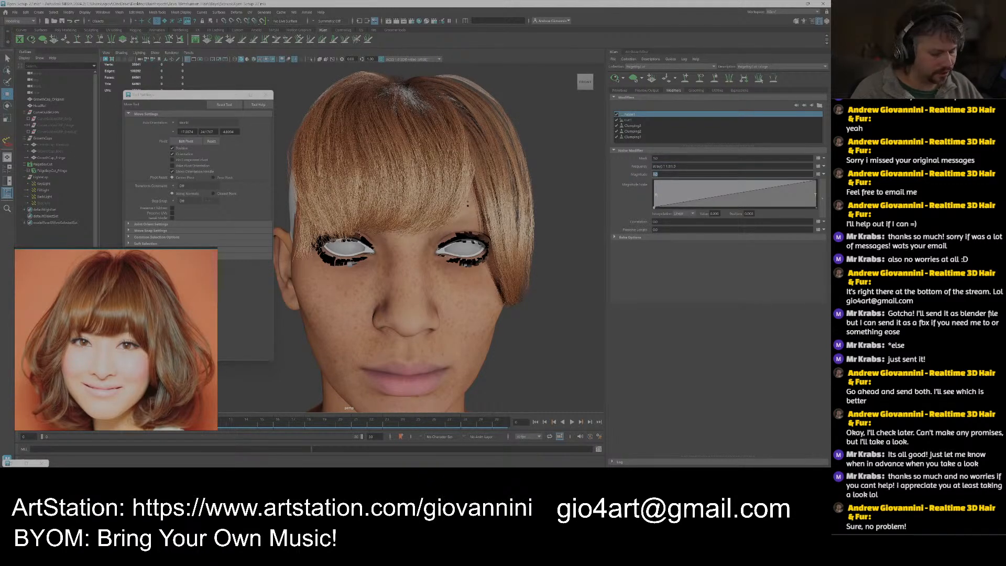
key(ctrl+v)
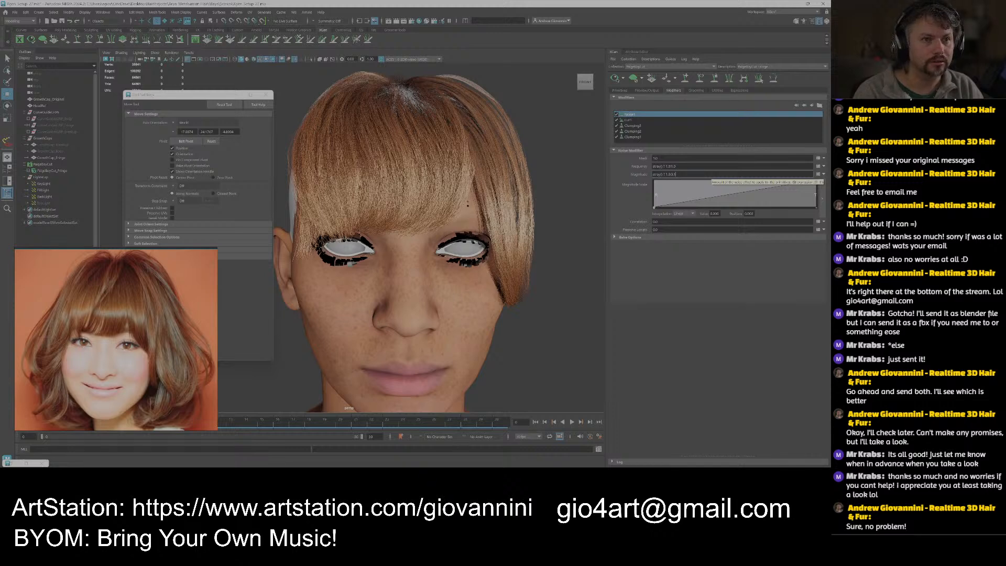
key(Return)
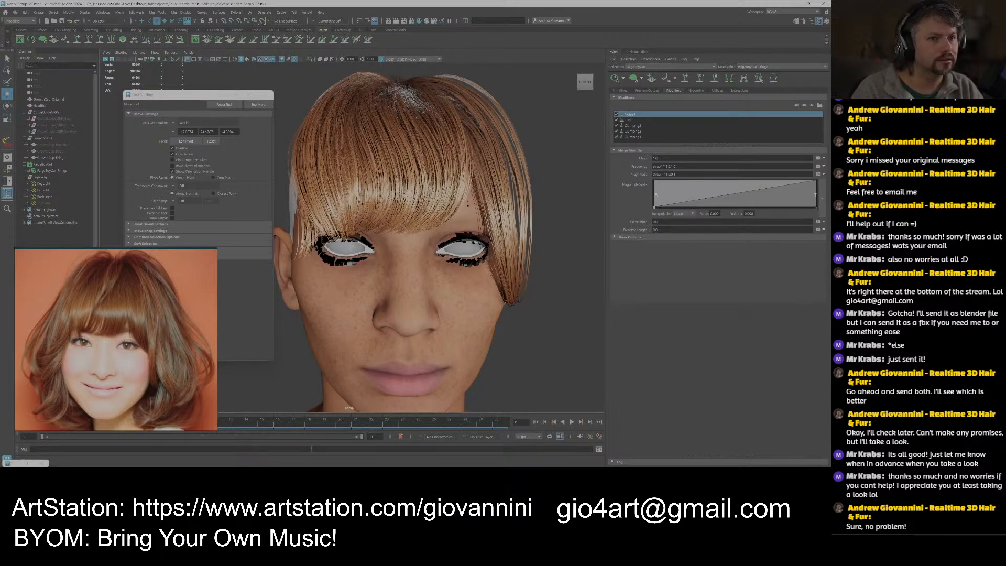
Tune the numbers in the stray() expressions of the Noise modifier's Frequency and Magnitude.
click(671, 166)
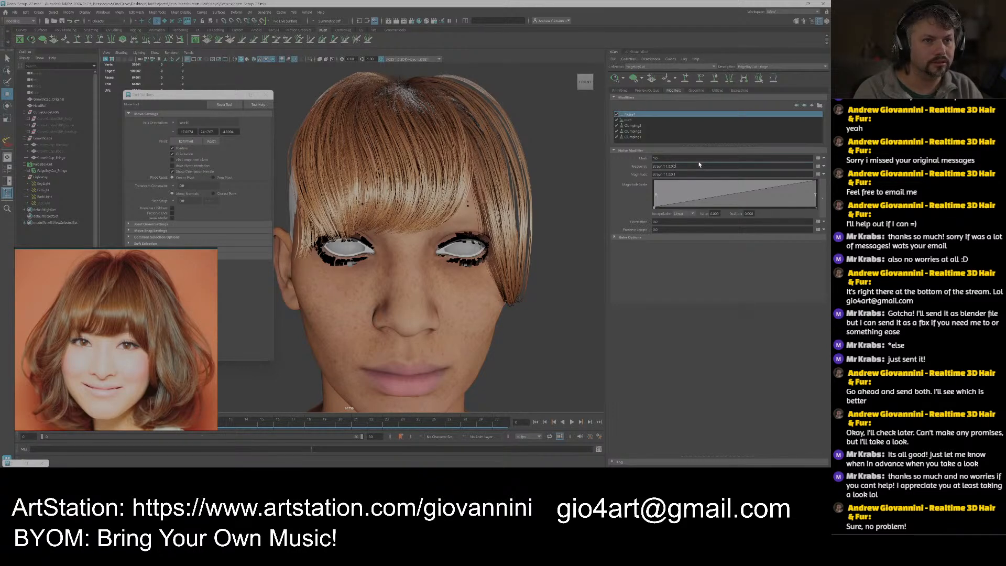
key(Return)
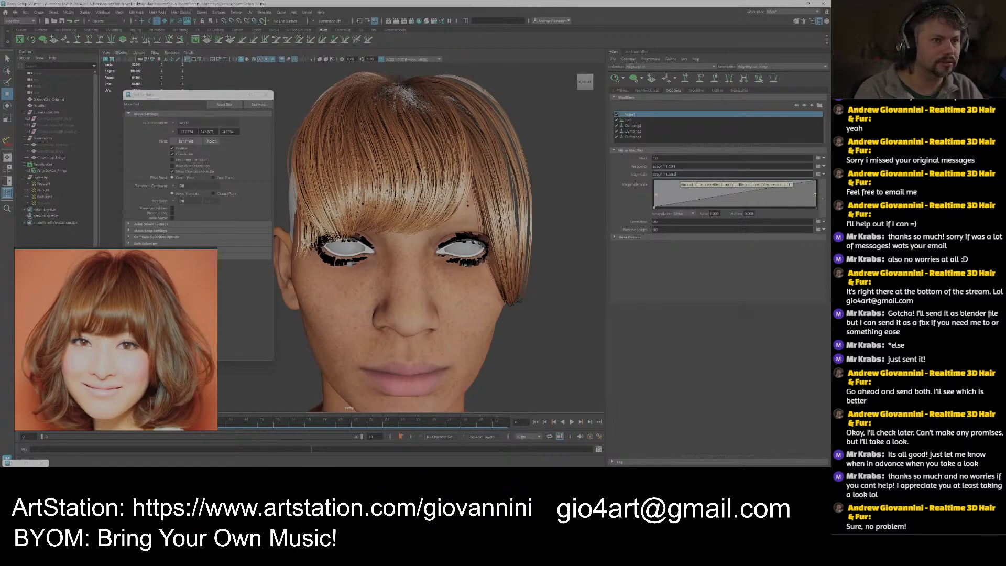
key(Return)
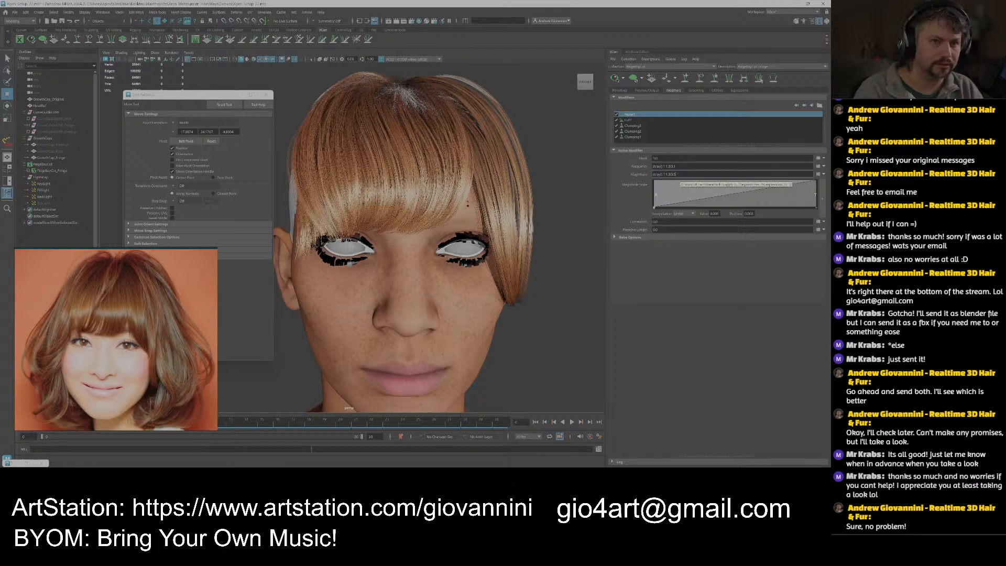
key(Return)
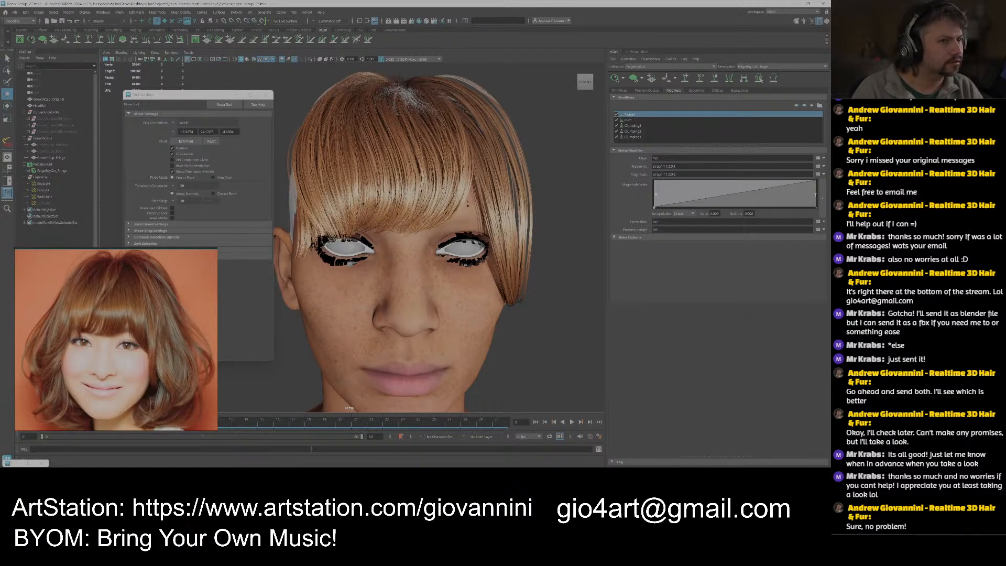
text(3)
key(Return)
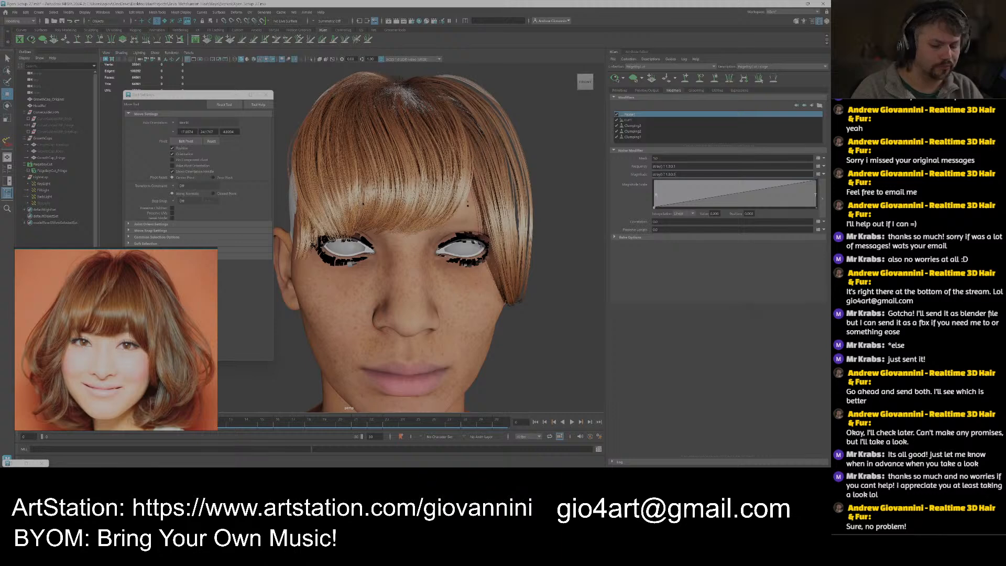
key(Return)
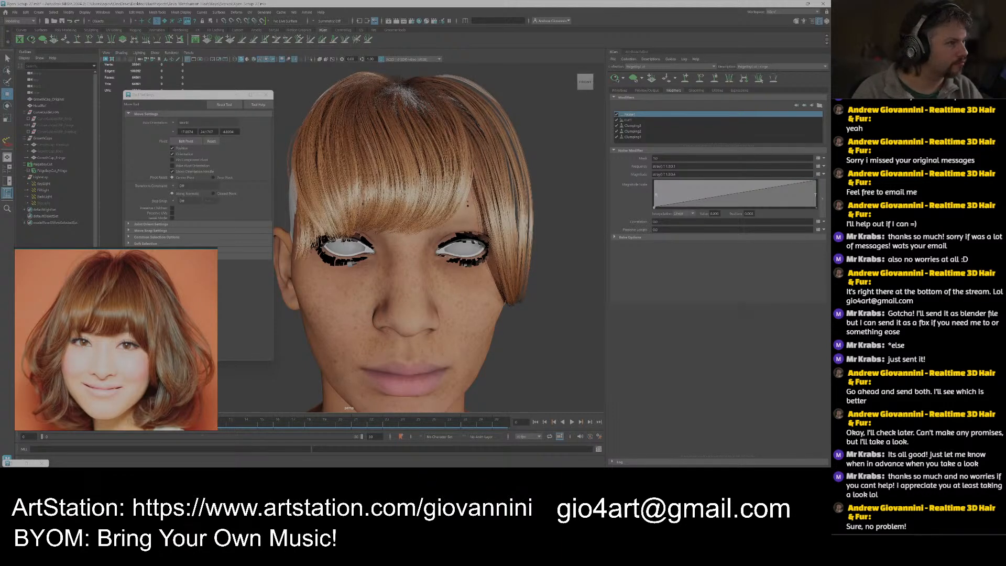
Examine the fringe with the stray noise from a distance and up close, comparing it with the reference photo.
scroll(441, 256, down, 6)
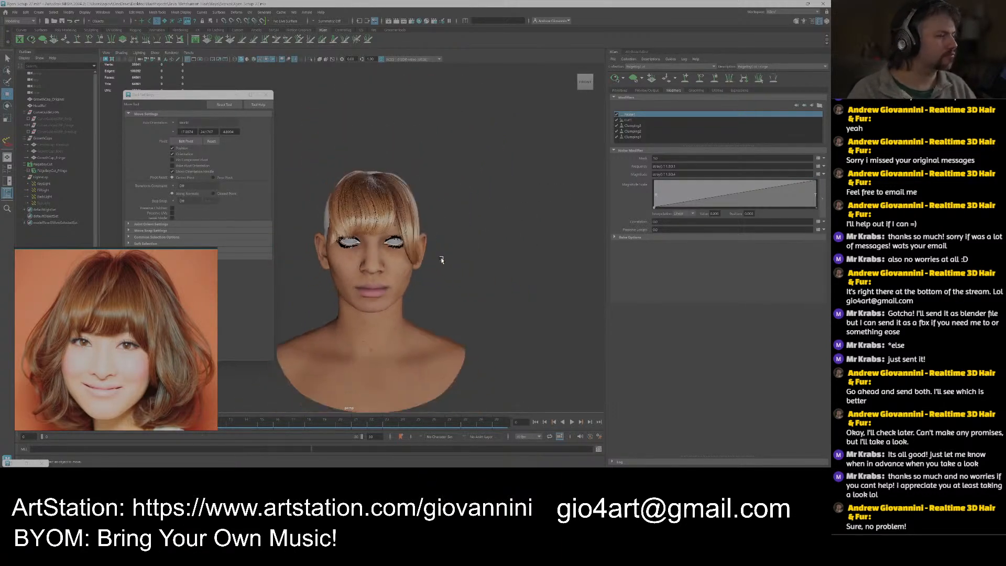
alt+middle_drag(441, 259, 472, 260)
key(q)
key(w)
alt+drag(471, 261, 469, 260)
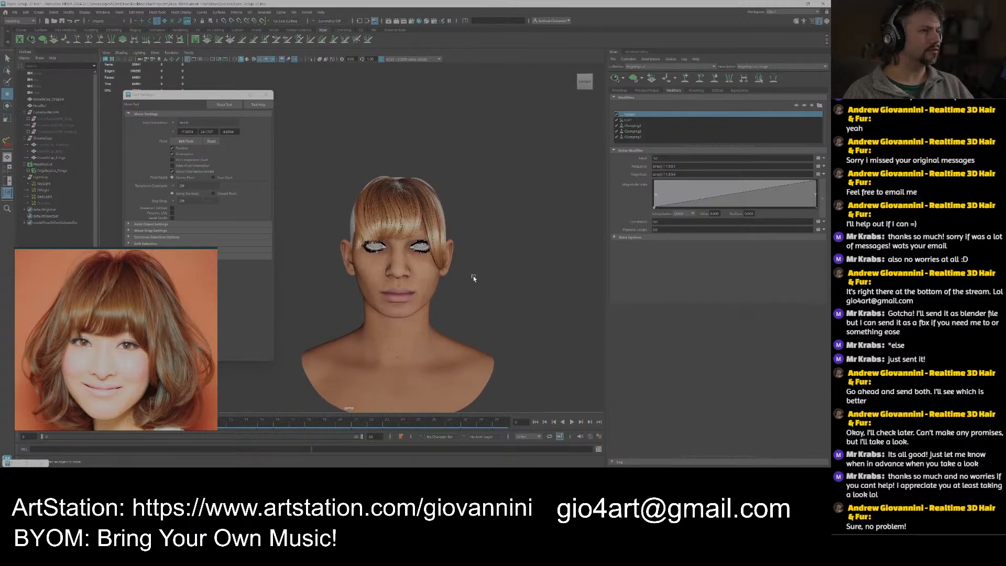
scroll(473, 283, up, 5)
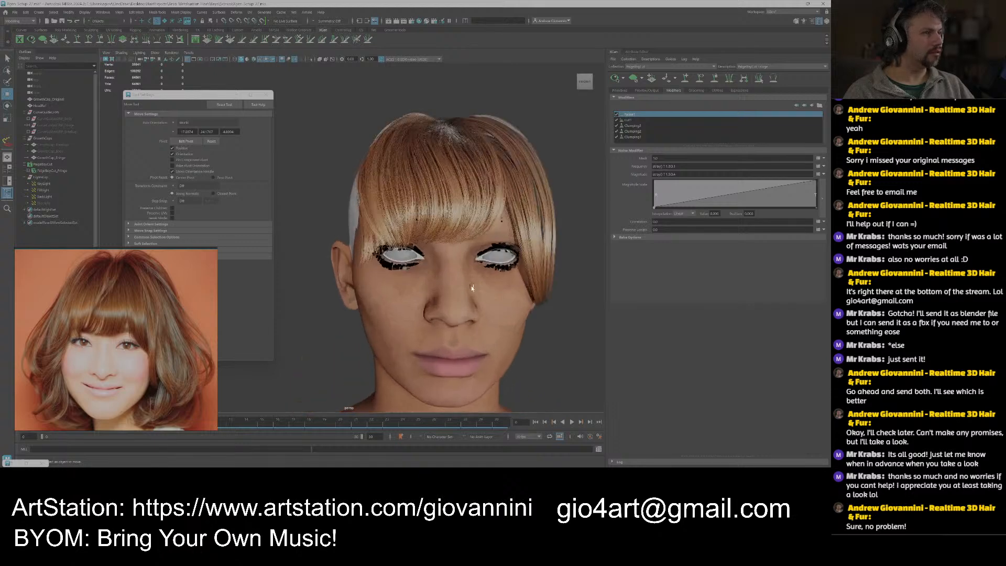
alt+middle_drag(474, 262, 444, 274)
scroll(444, 274, up, 1)
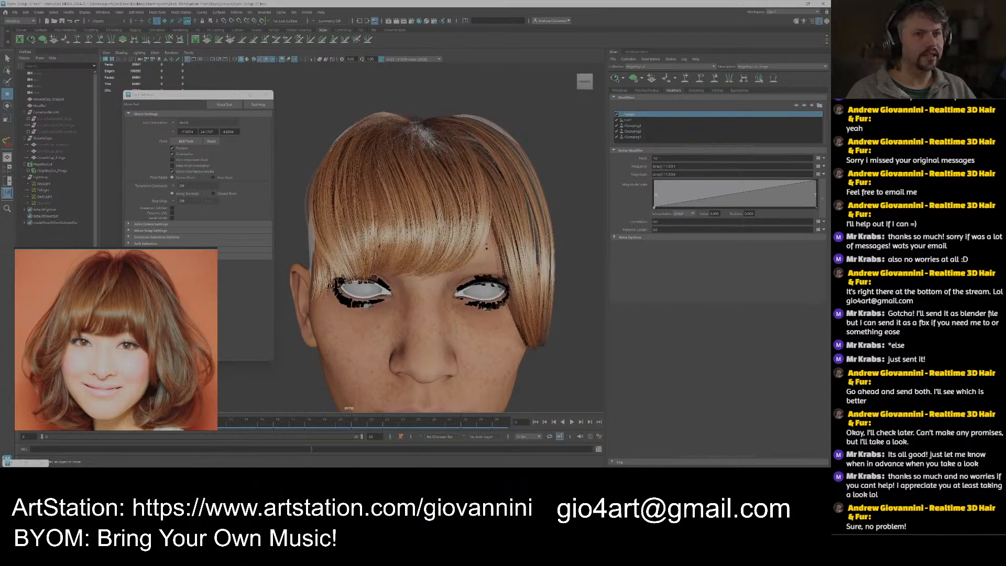
Set the stray percentage of the fringe description to 5.
click(650, 59)
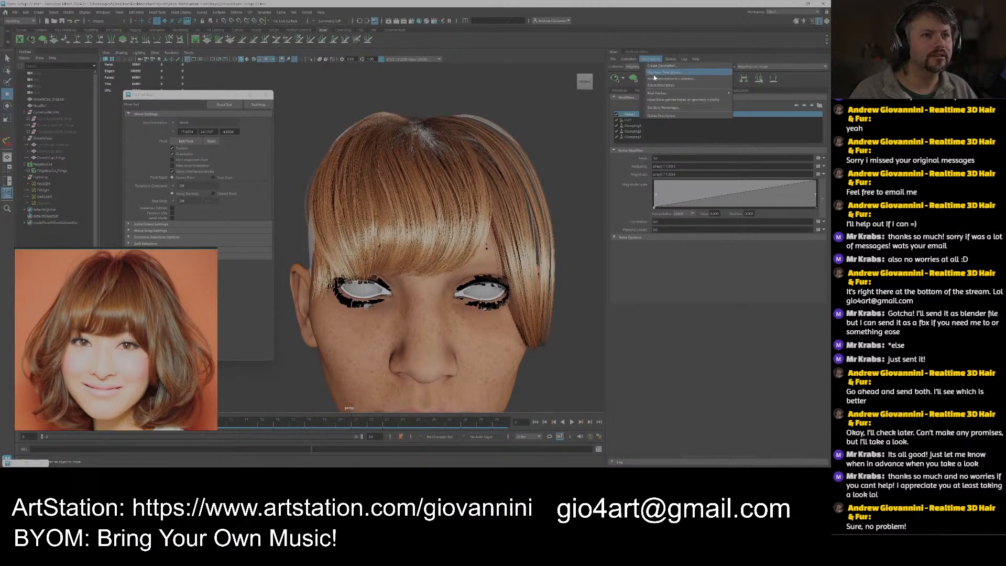
click(661, 107)
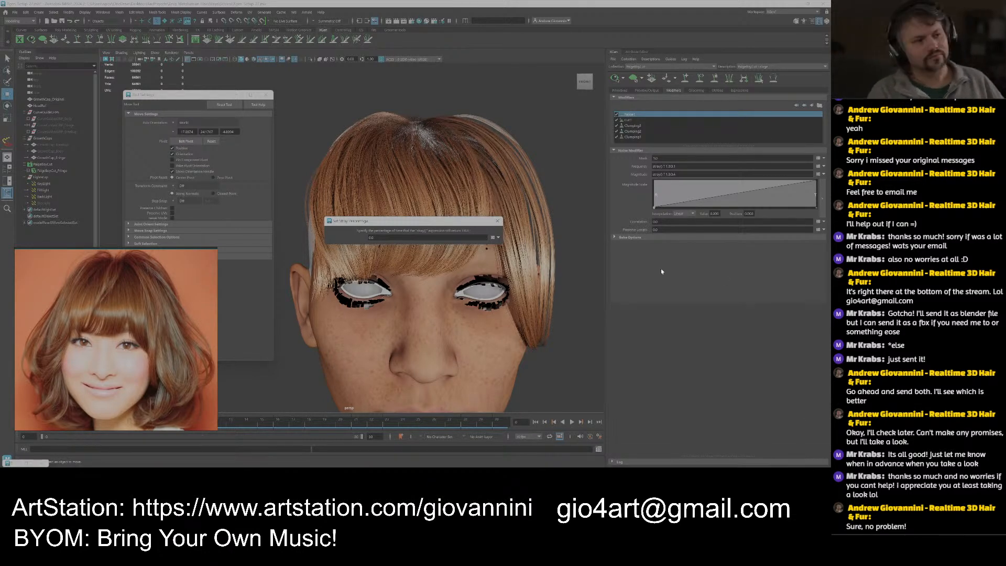
double_click(371, 238)
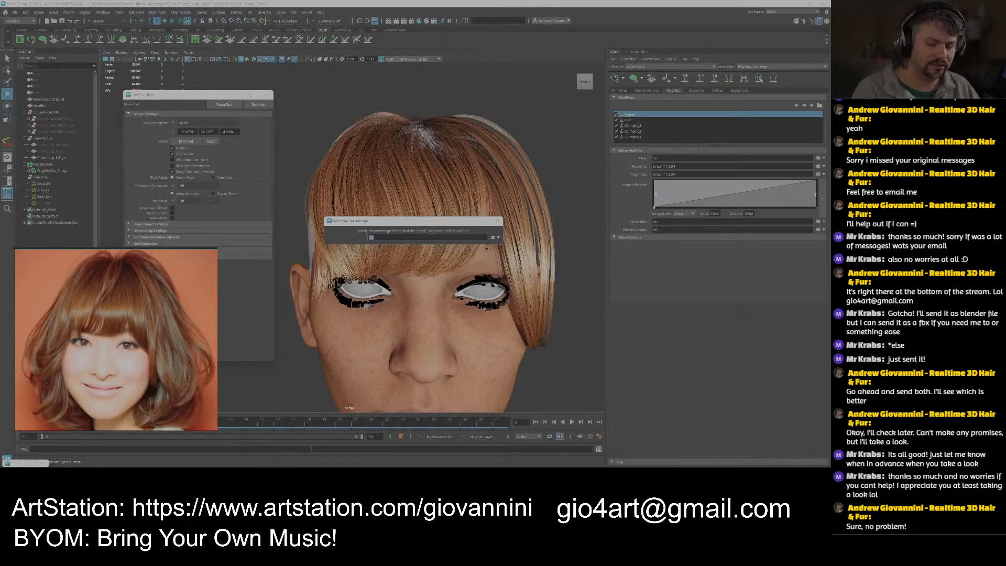
text(5)
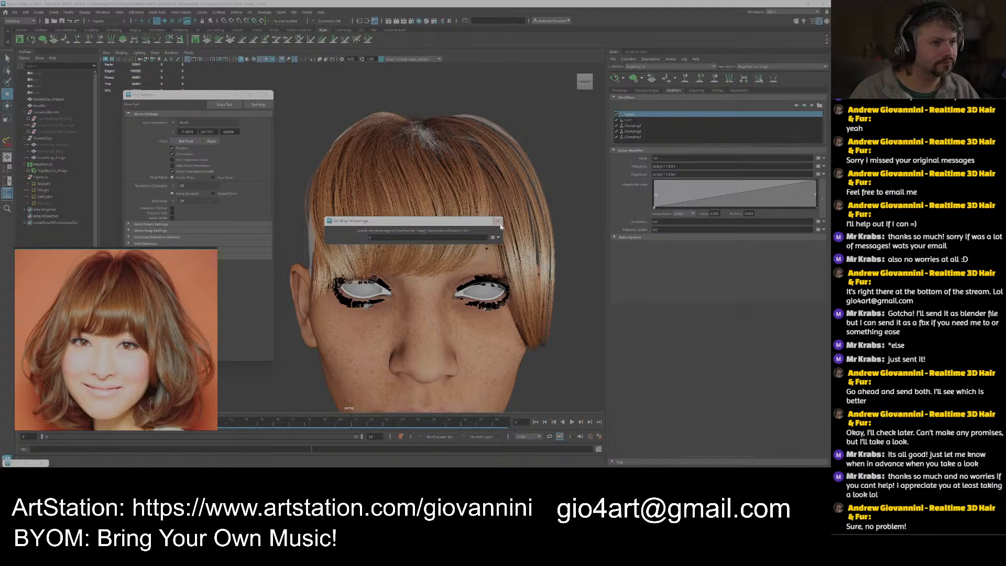
key(Return)
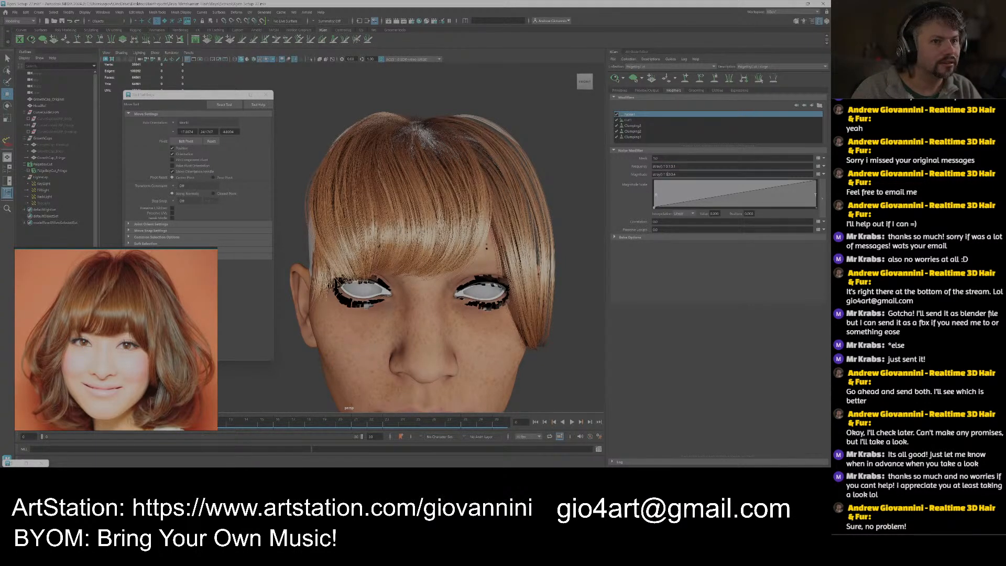
Toggle the Noise modifier off and on to compare the fringe with and without the stray noise.
alt+drag(431, 252, 417, 235)
click(616, 115)
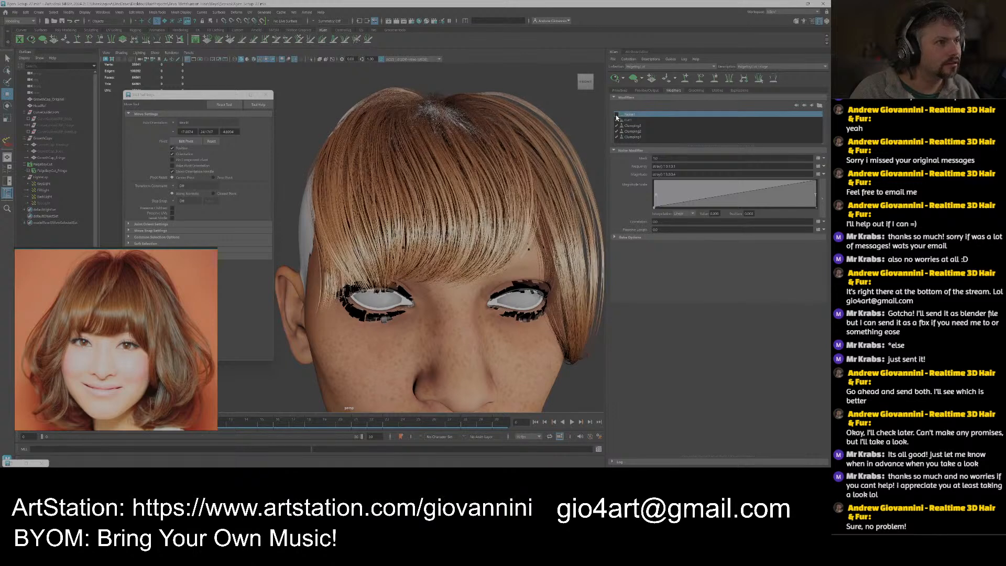
click(616, 115)
click(616, 114)
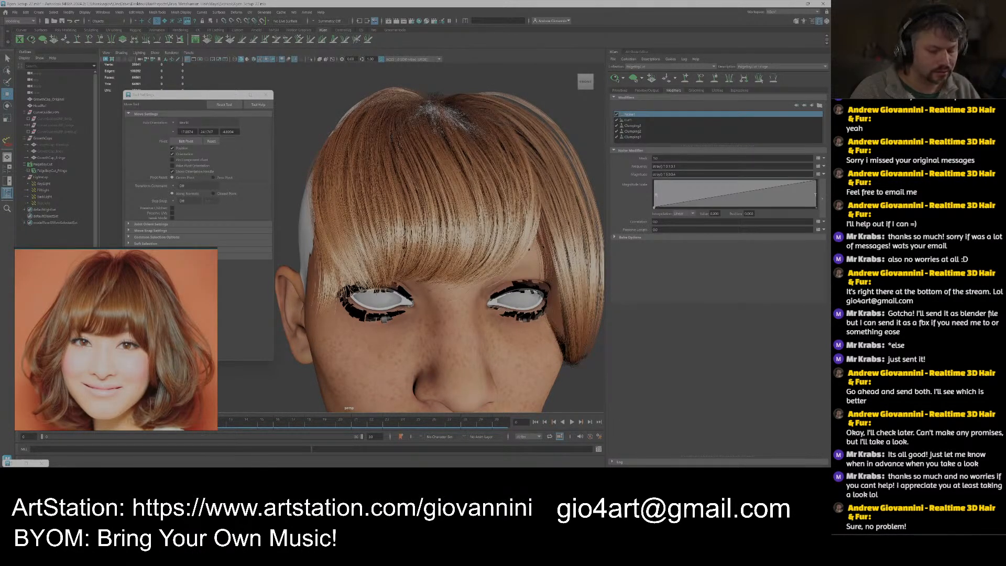
Fine-tune the stray() expression in the Noise modifier's Magnitude, trying 5 and then 4 as its edited digit, and check the fringe from several angles.
key(Return)
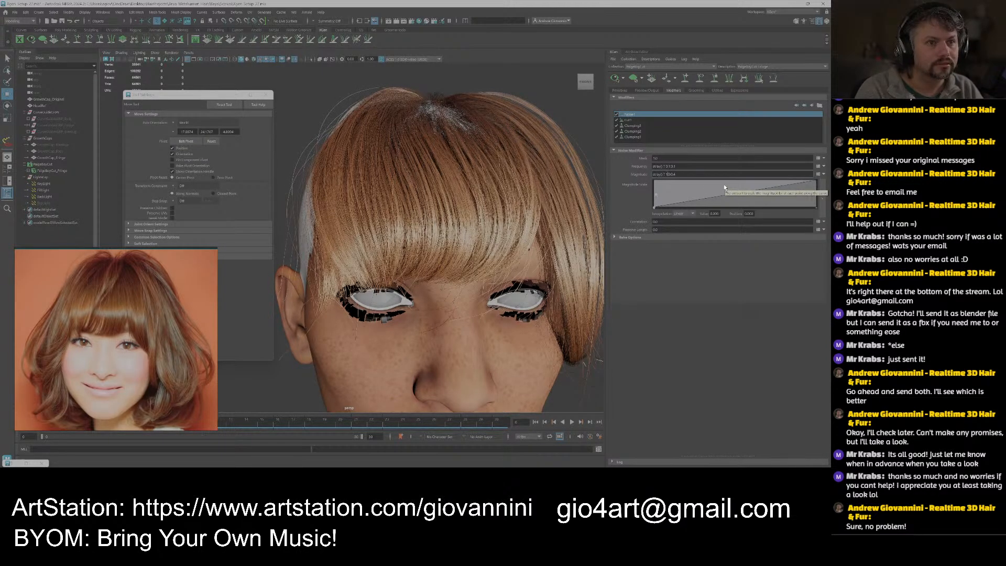
text(5)
key(Return)
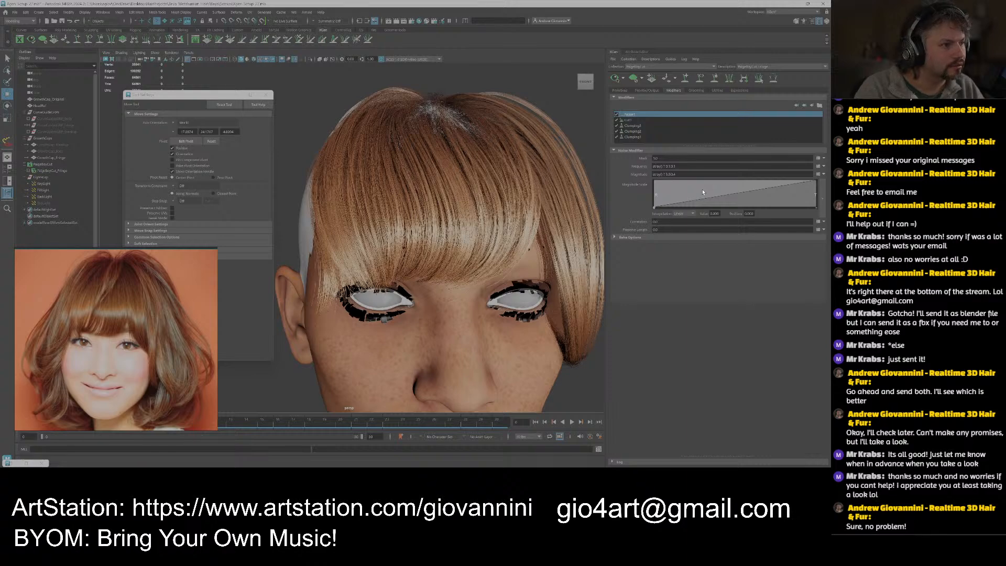
alt+drag(455, 190, 435, 199)
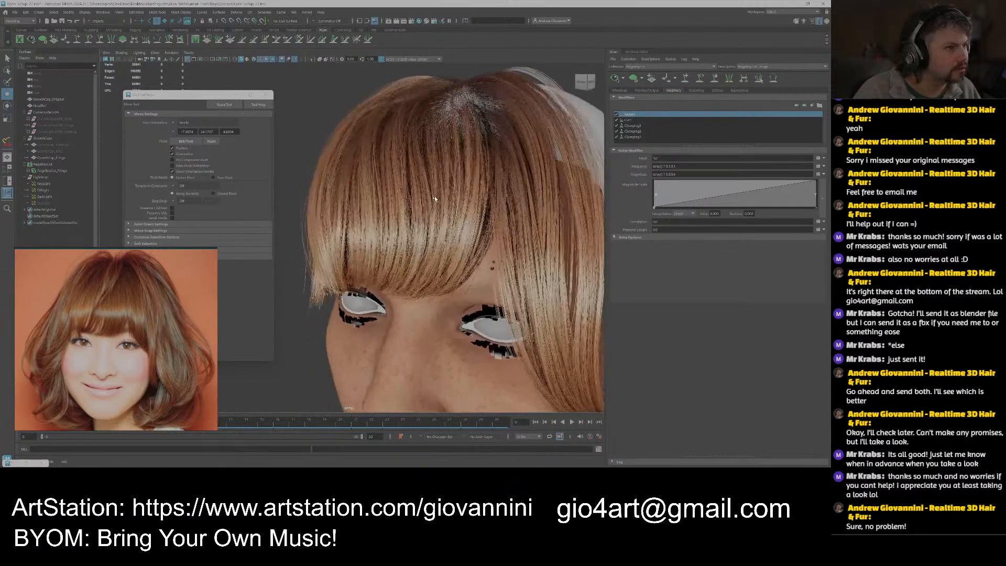
key(BackSpace)
text(4)
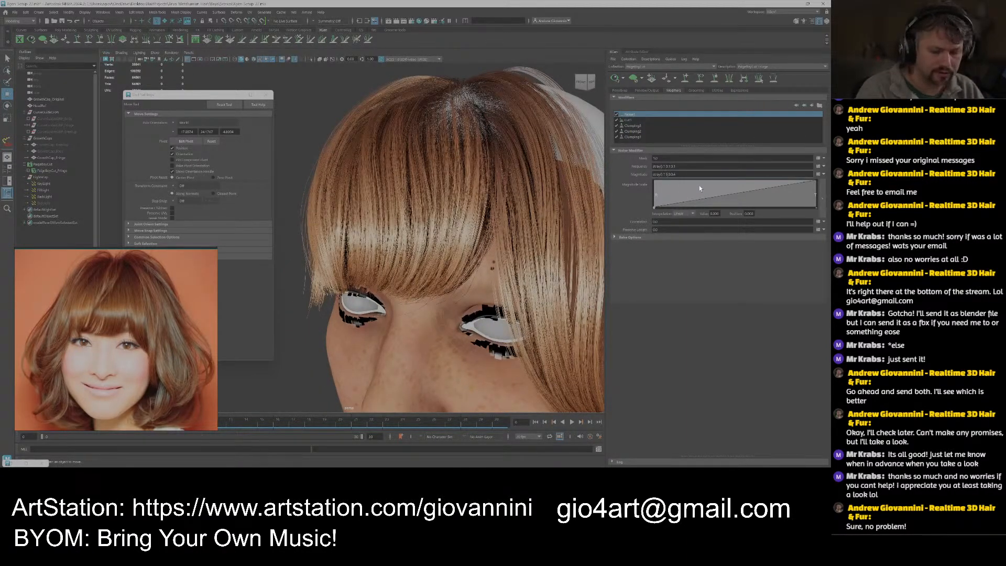
key(Return)
scroll(453, 204, down, 5)
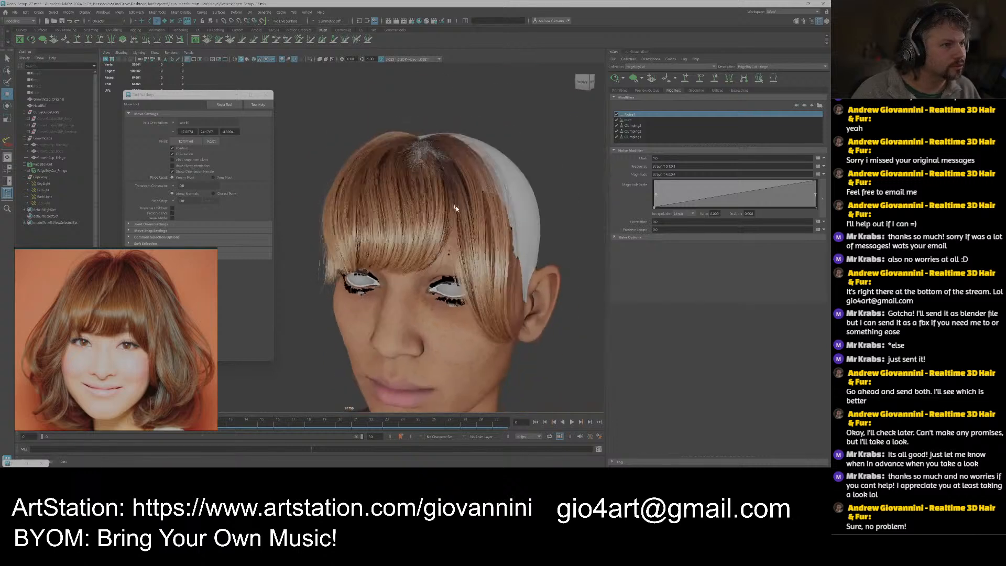
alt+drag(455, 209, 465, 235)
alt+middle_drag(465, 235, 463, 203)
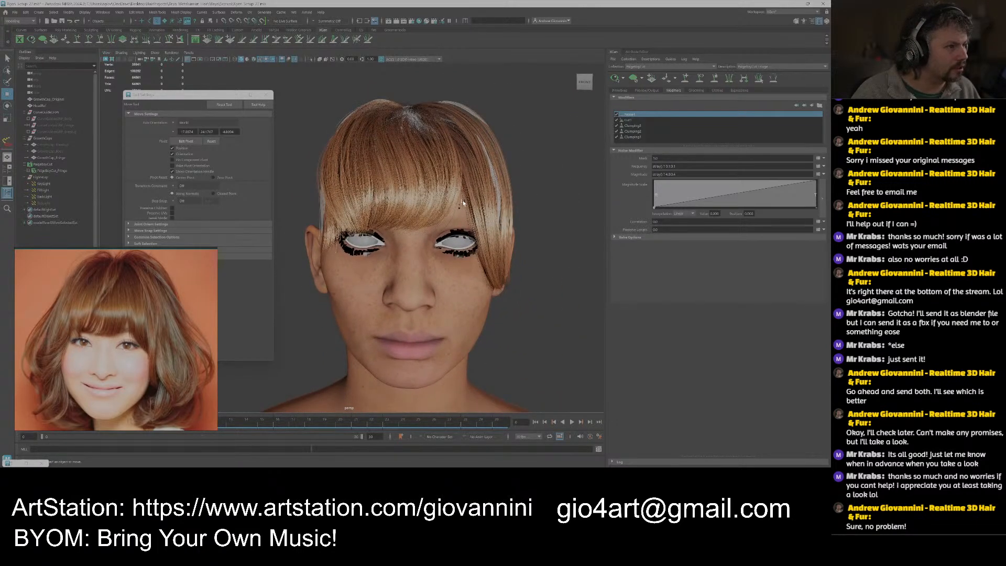